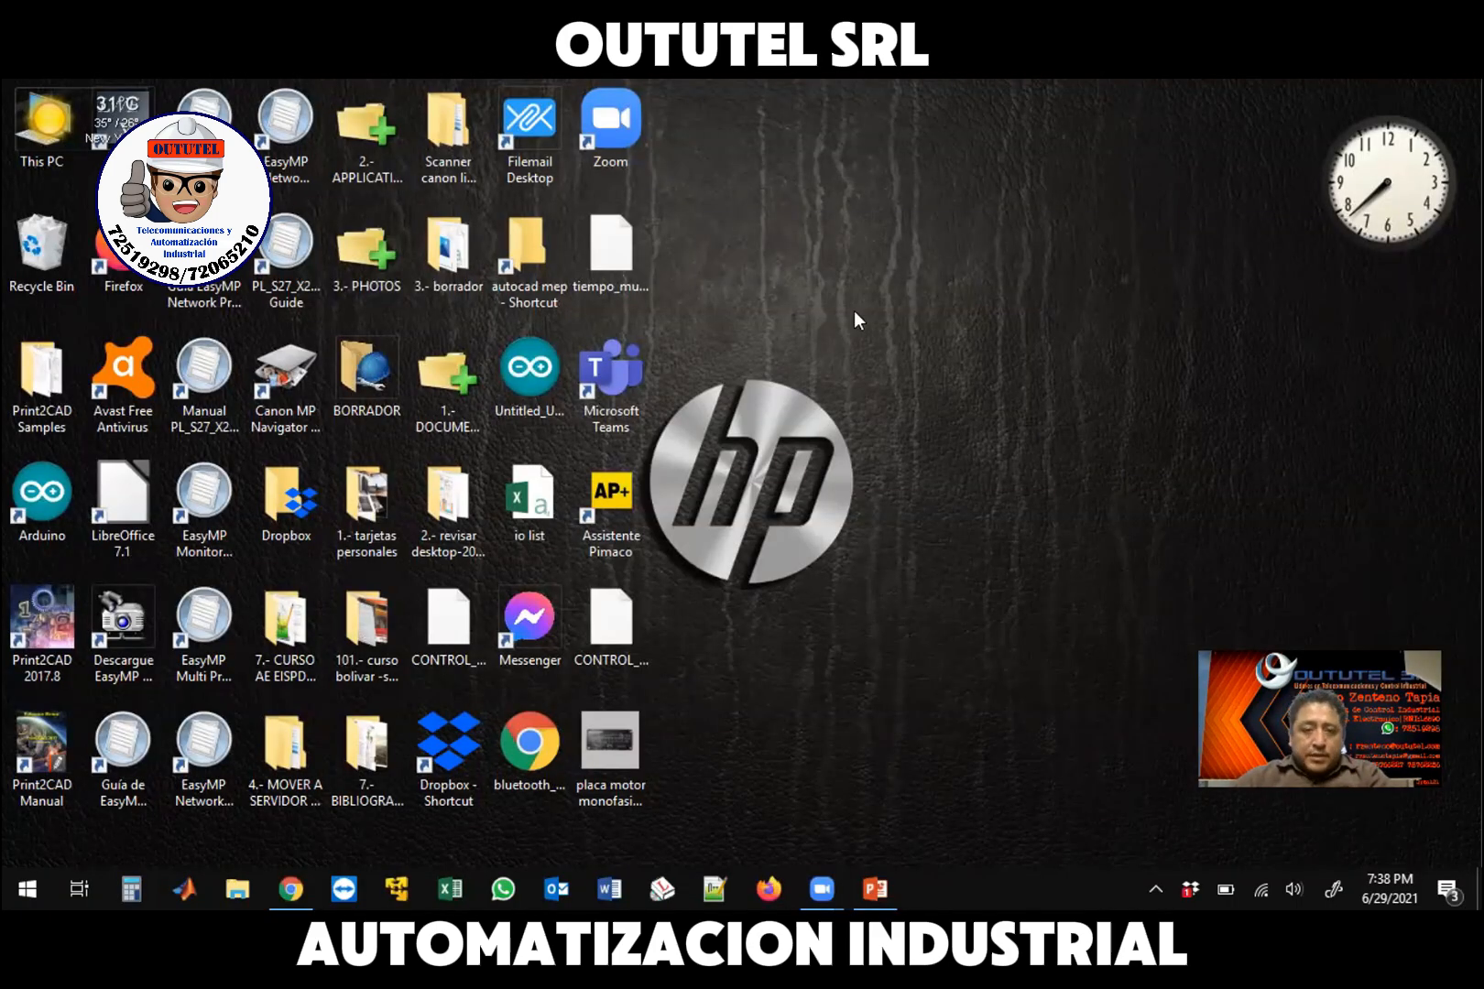
Switch to VMware Workstation 12 Player, start the Autocad Electrical 2019 IEC virtual machine and maximize its window
left_click(395, 886)
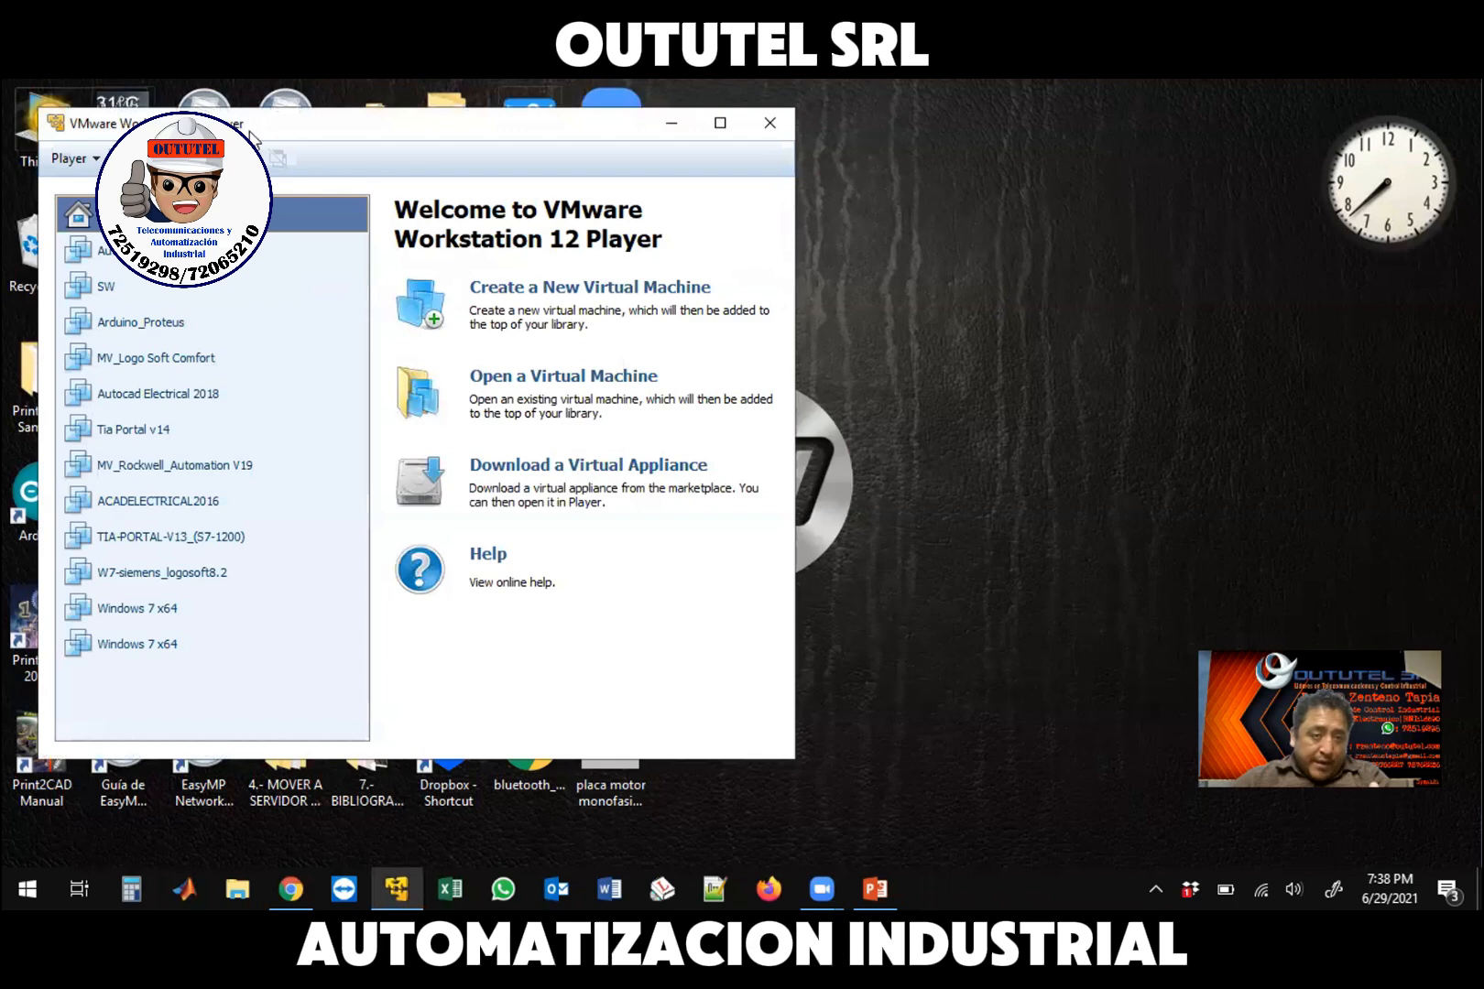
left_click(197, 251)
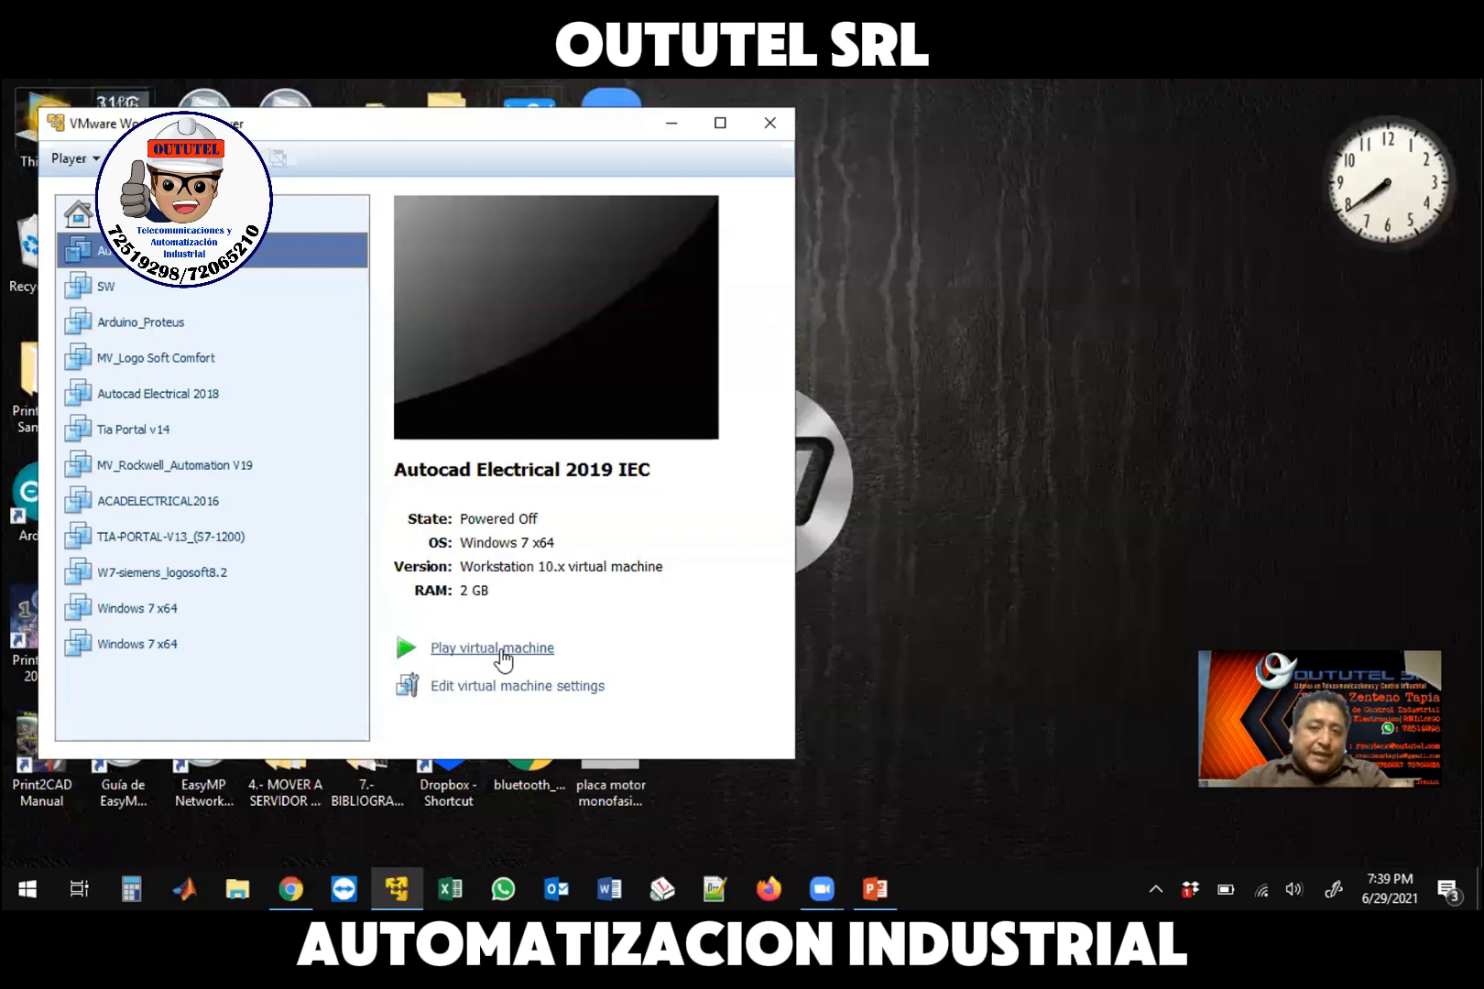
left_click(503, 651)
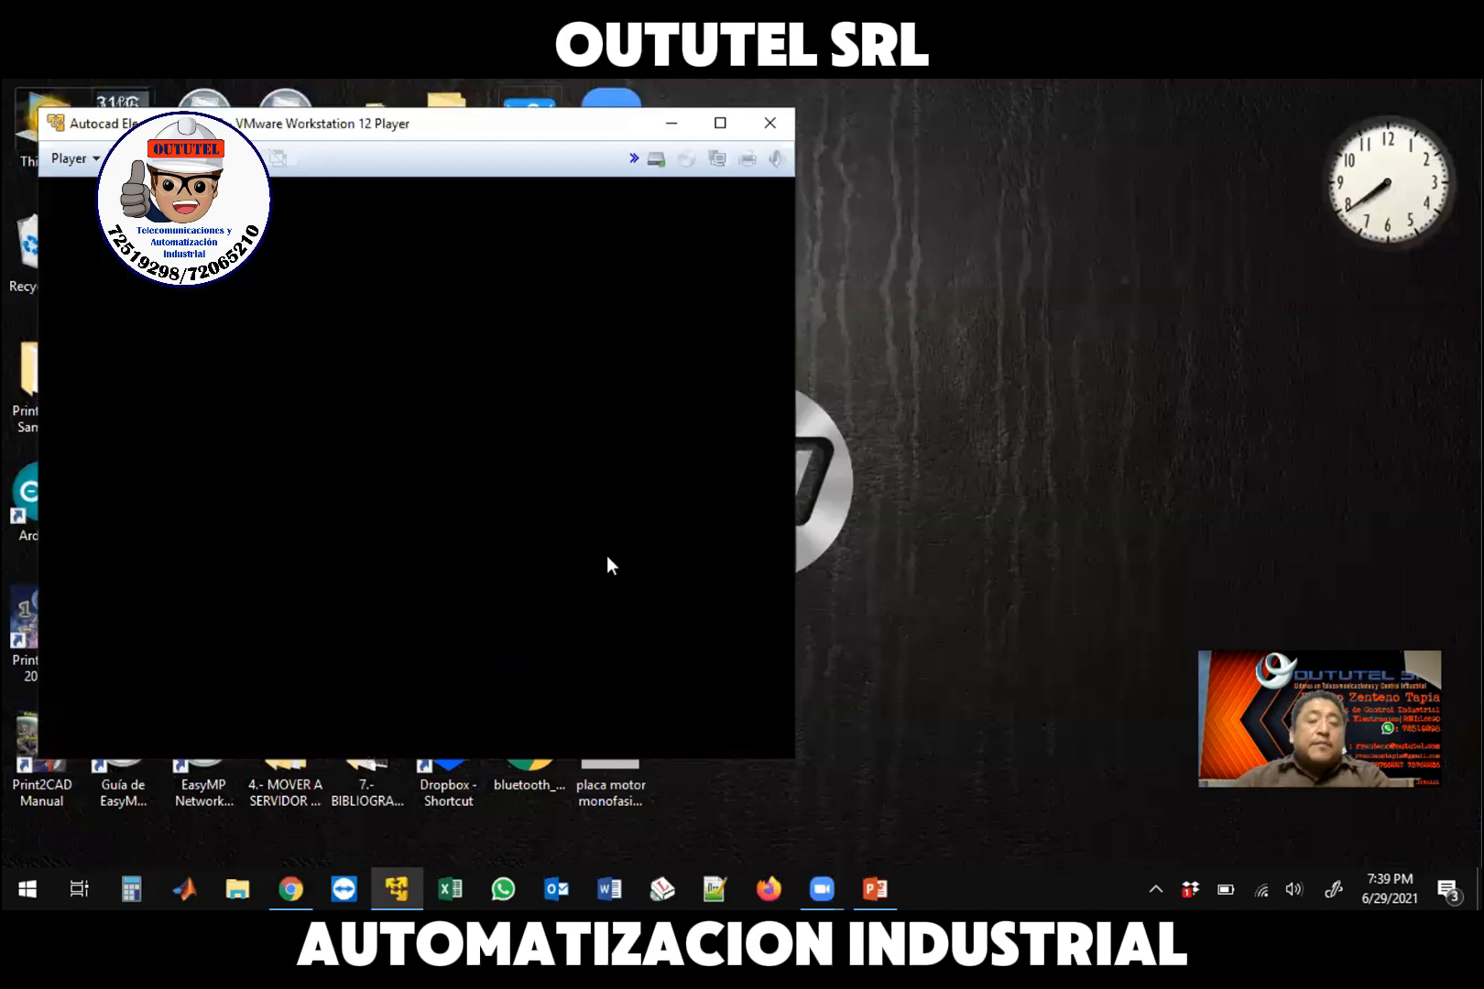
left_click(720, 124)
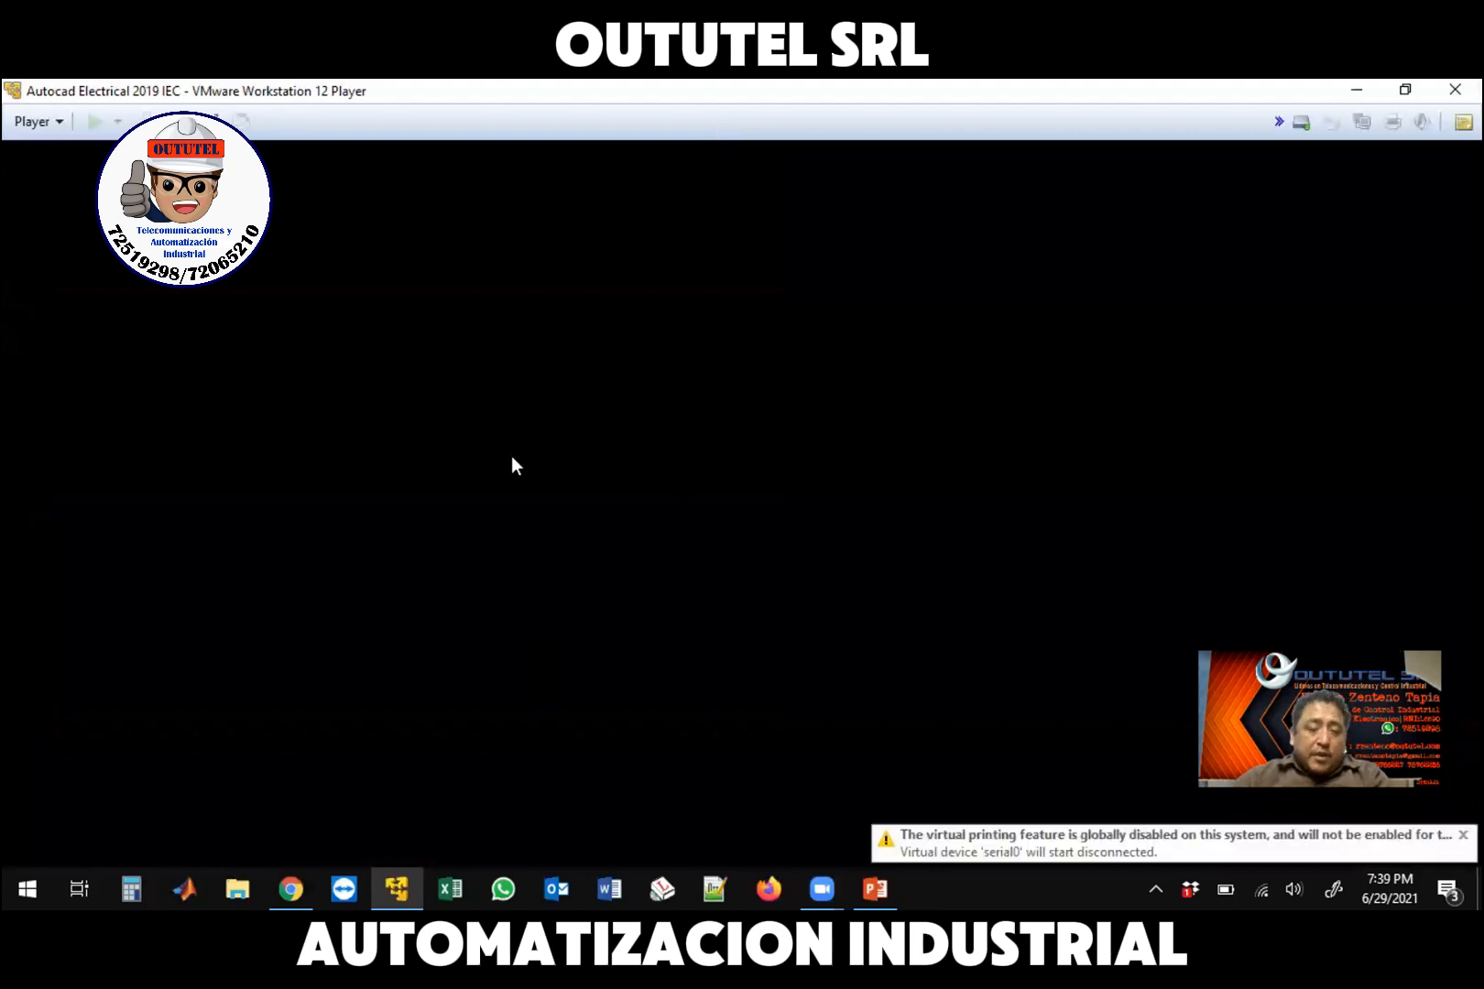
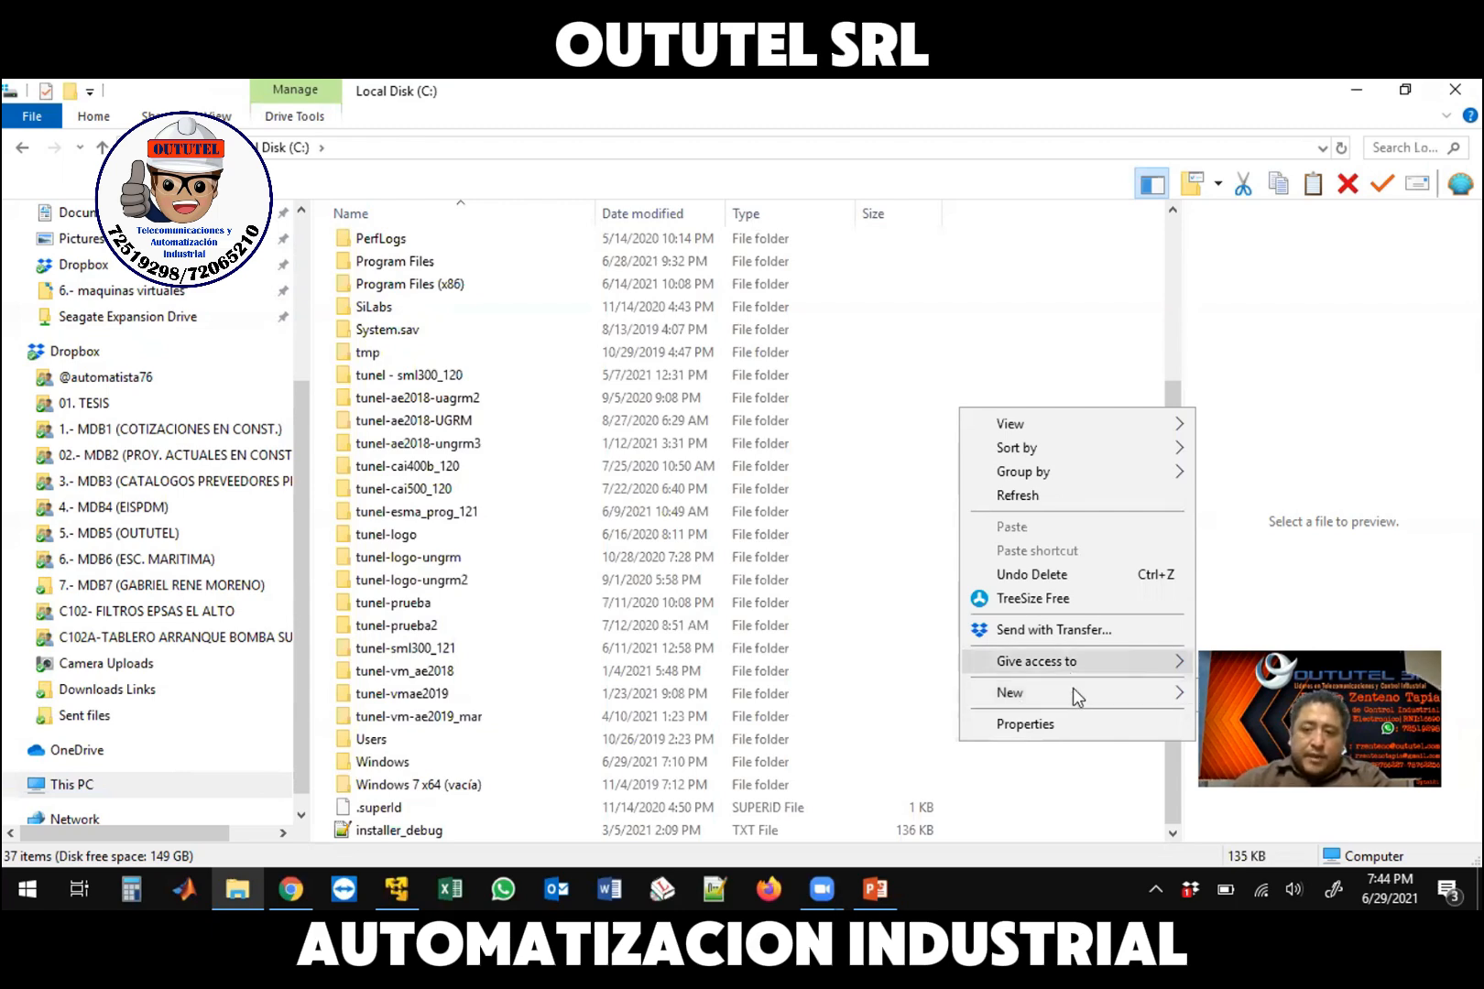
Create a folder named tunel-vmae2019_jun on the host's Local Disk (C:)
mouse_move(1060, 700)
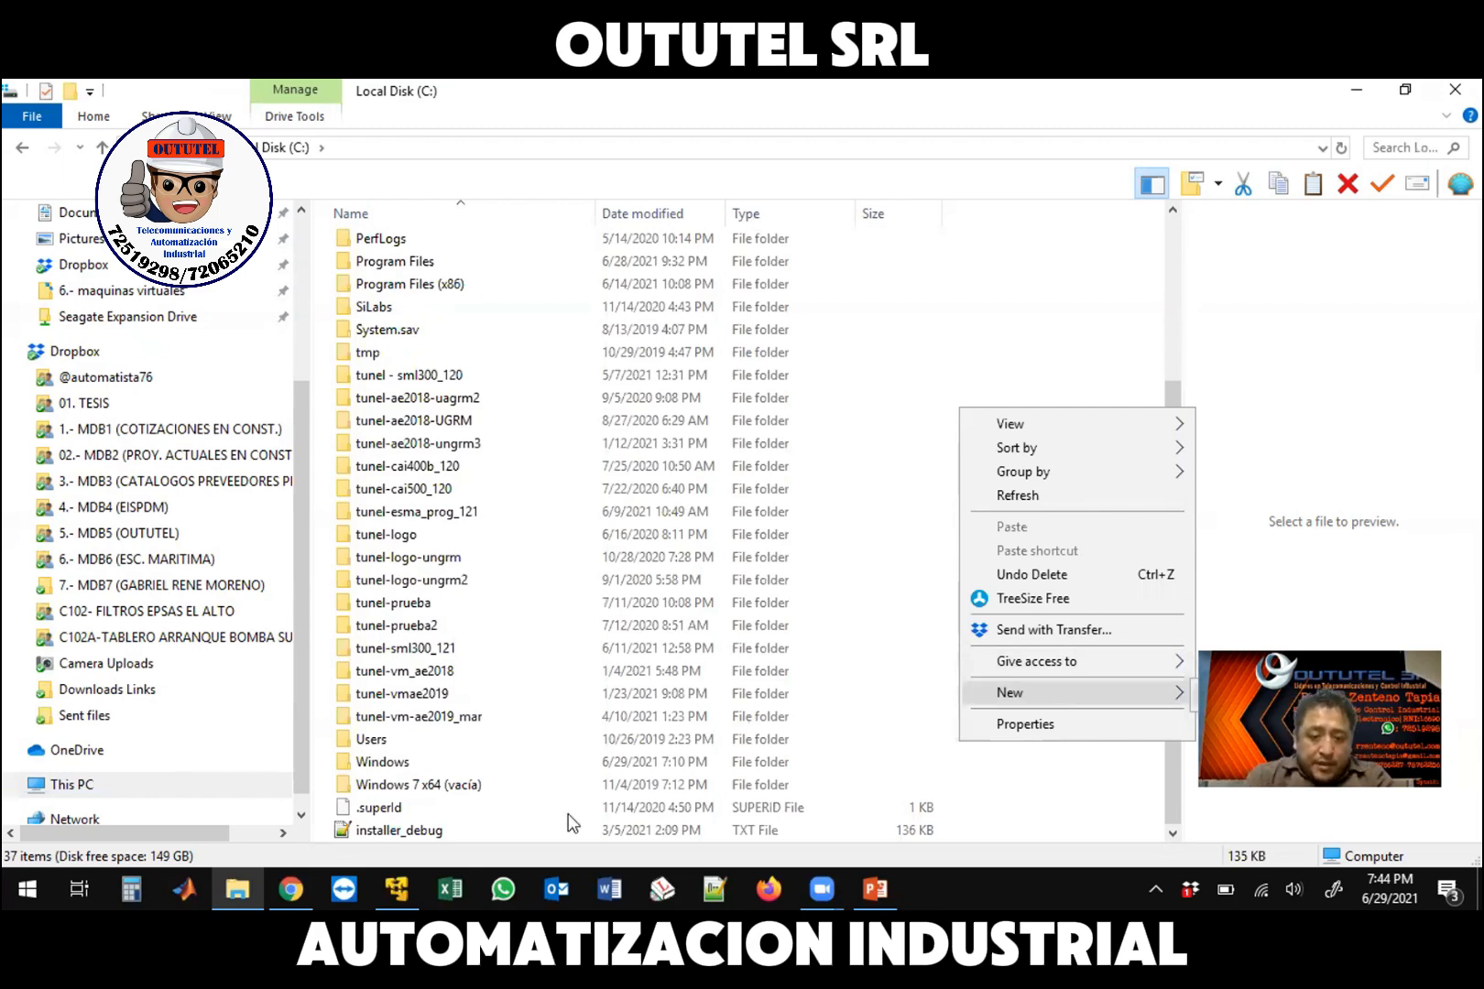
type("wf")
type("tune")
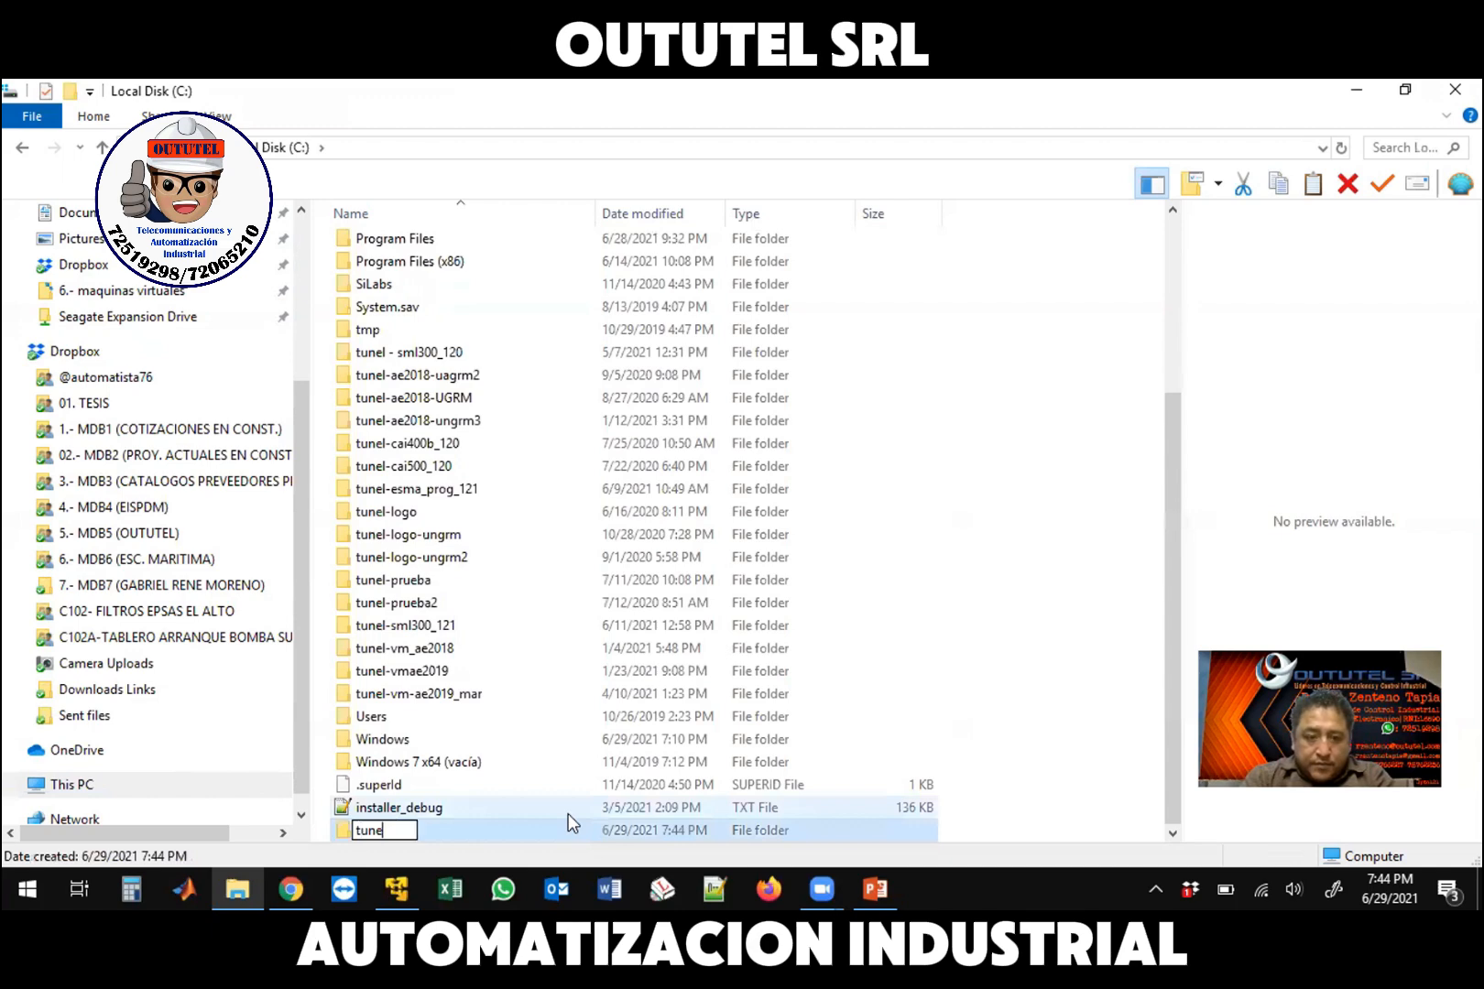
type("l-")
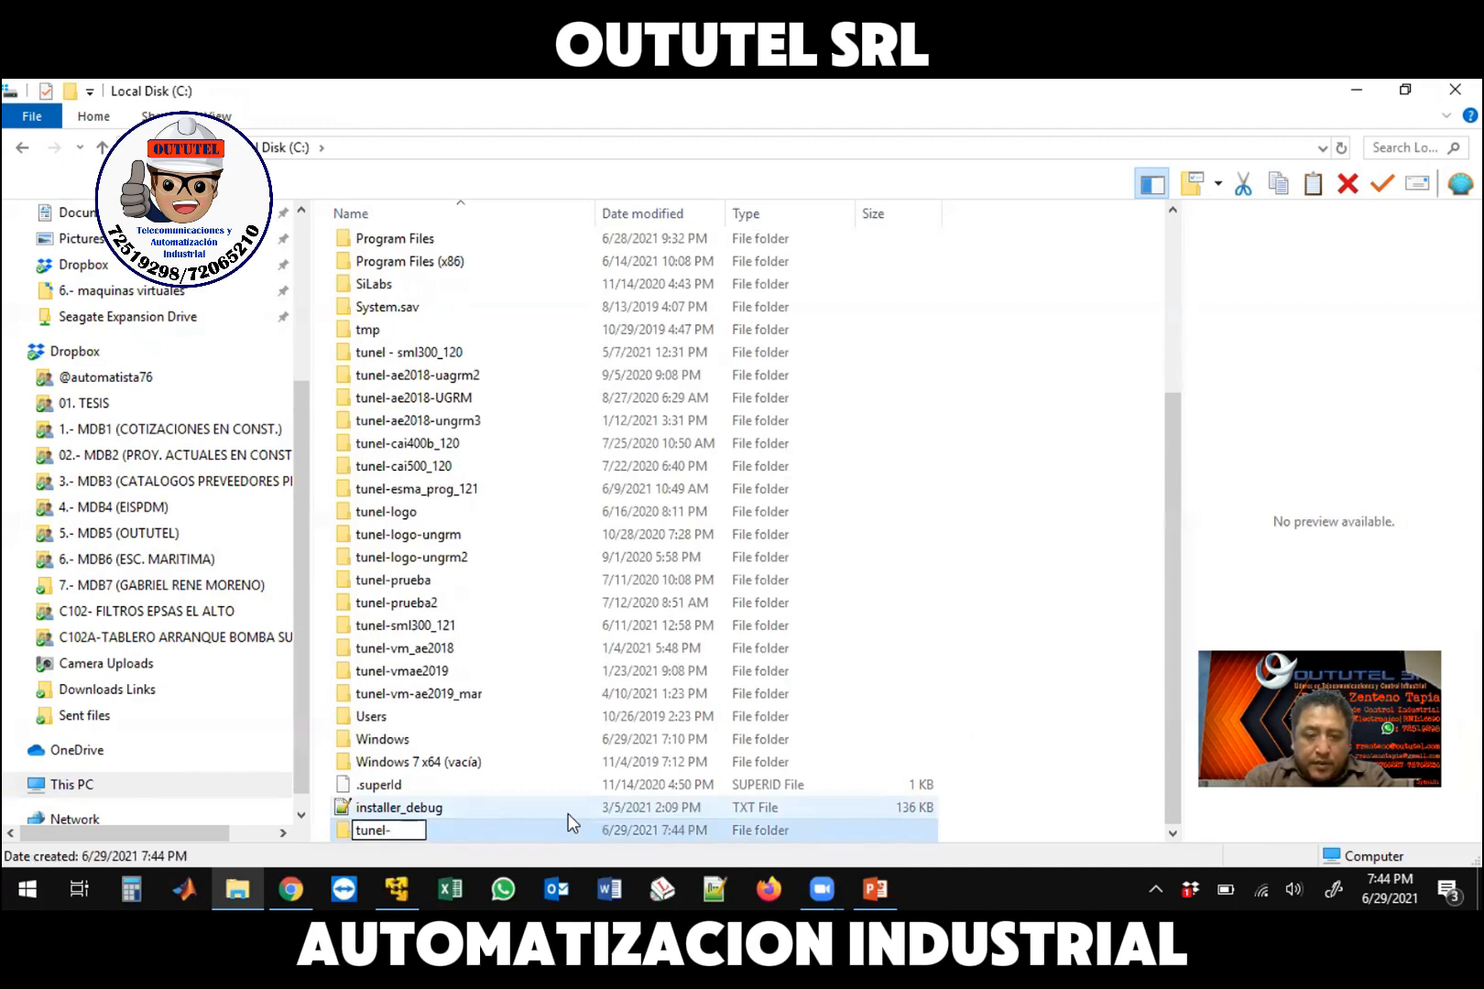
type("vm")
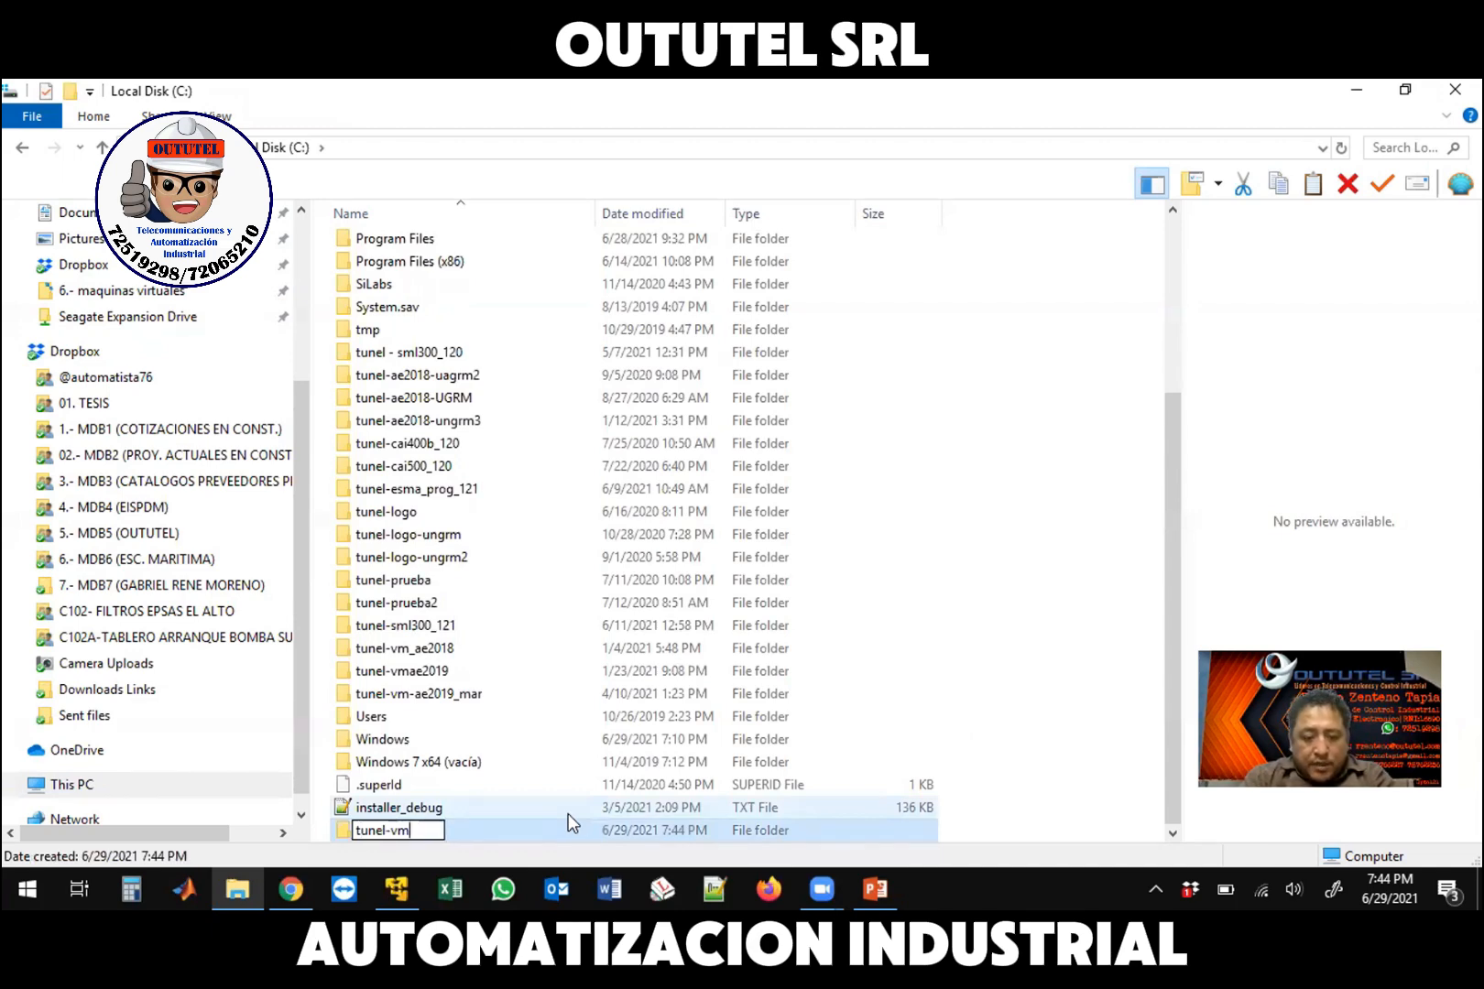
type("ae2019")
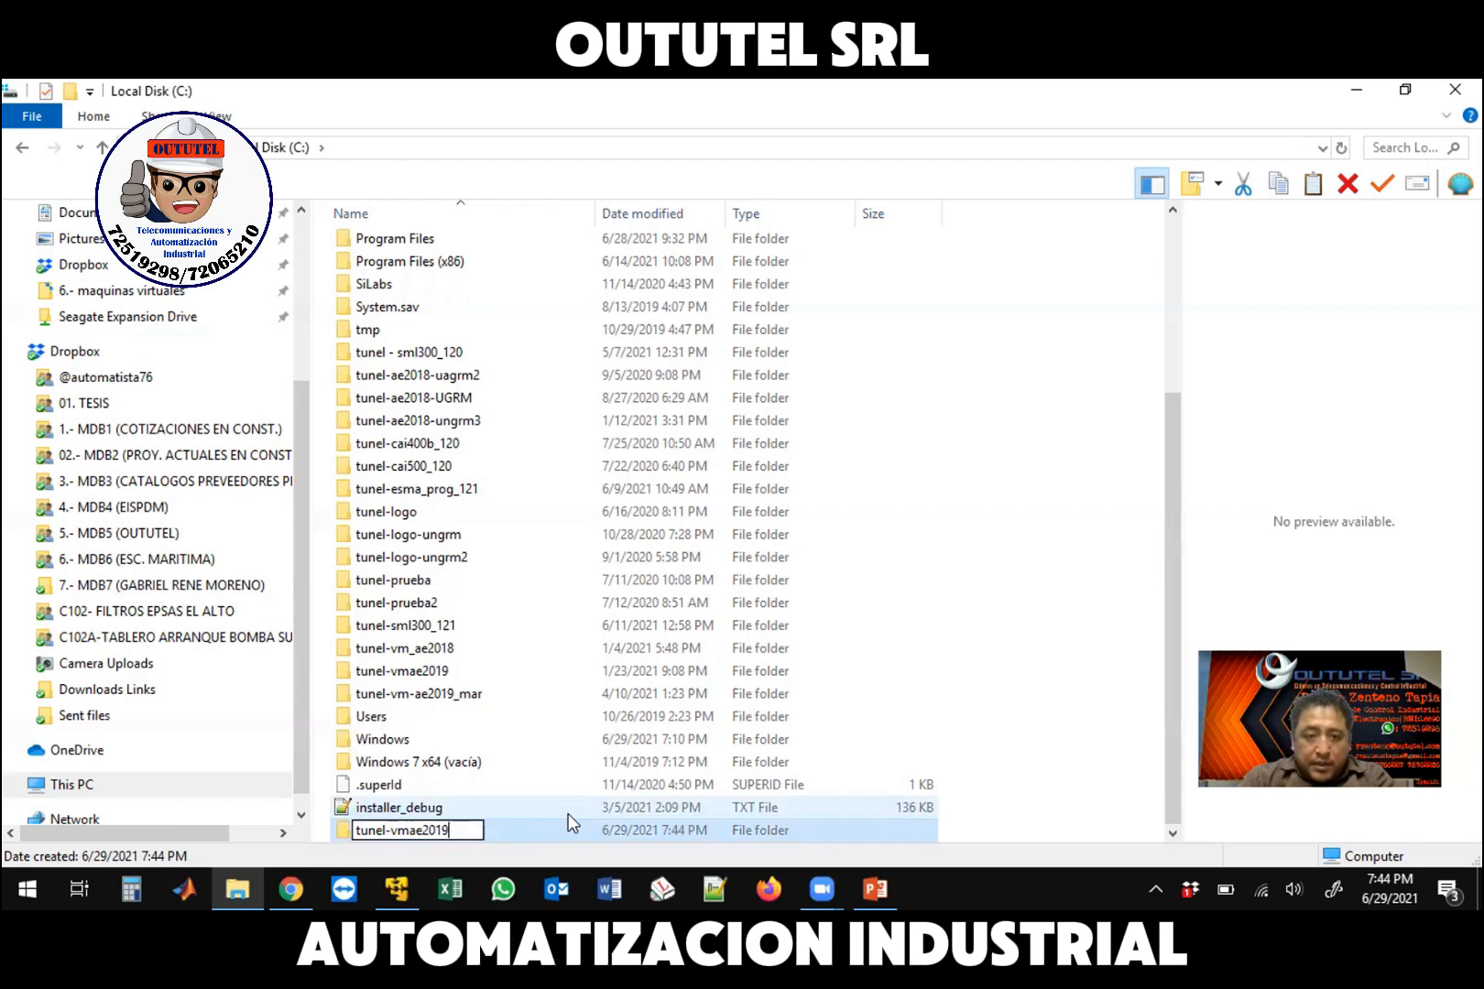
type("_")
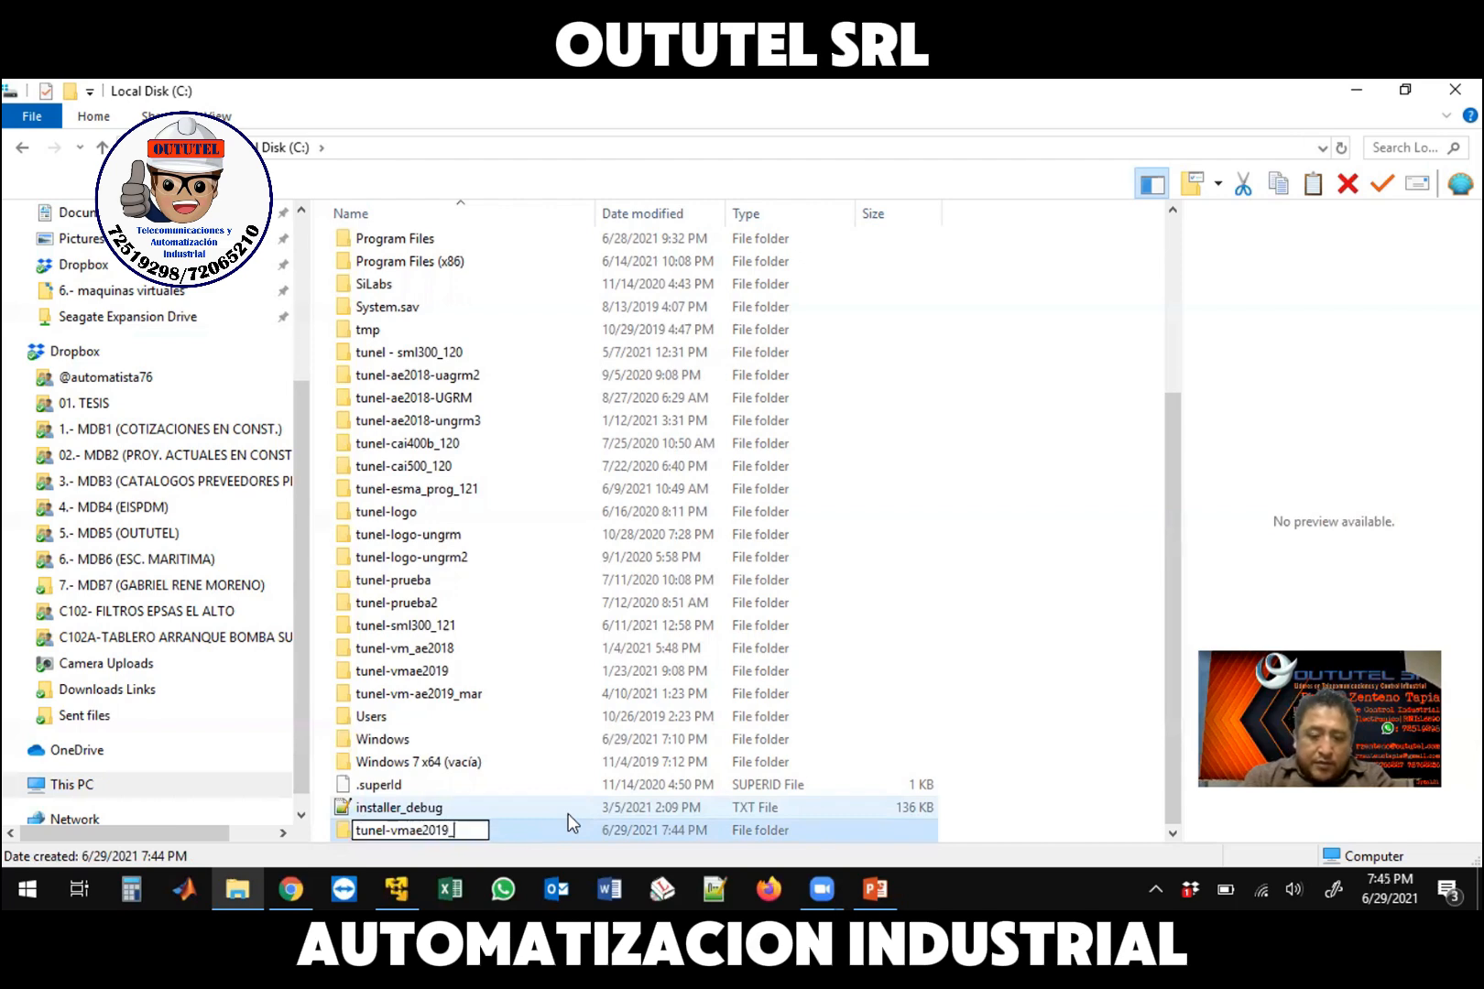
type("jun")
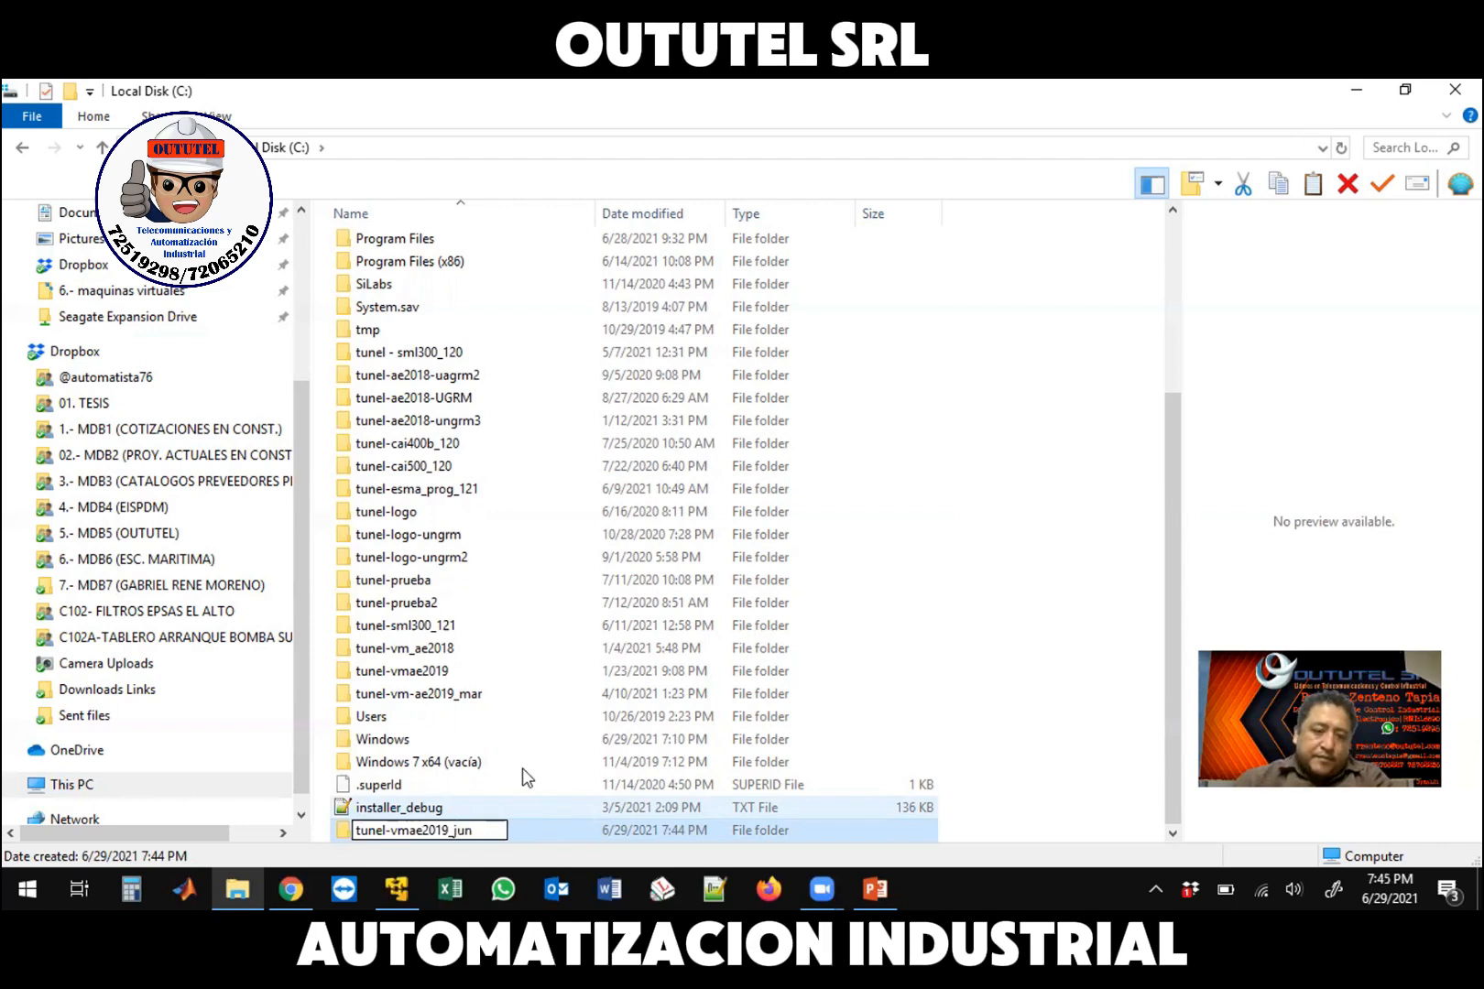
key("Return")
Open the tunel-vmae2019_jun folder and create a text document named texto_1 in it
double_click(399, 829)
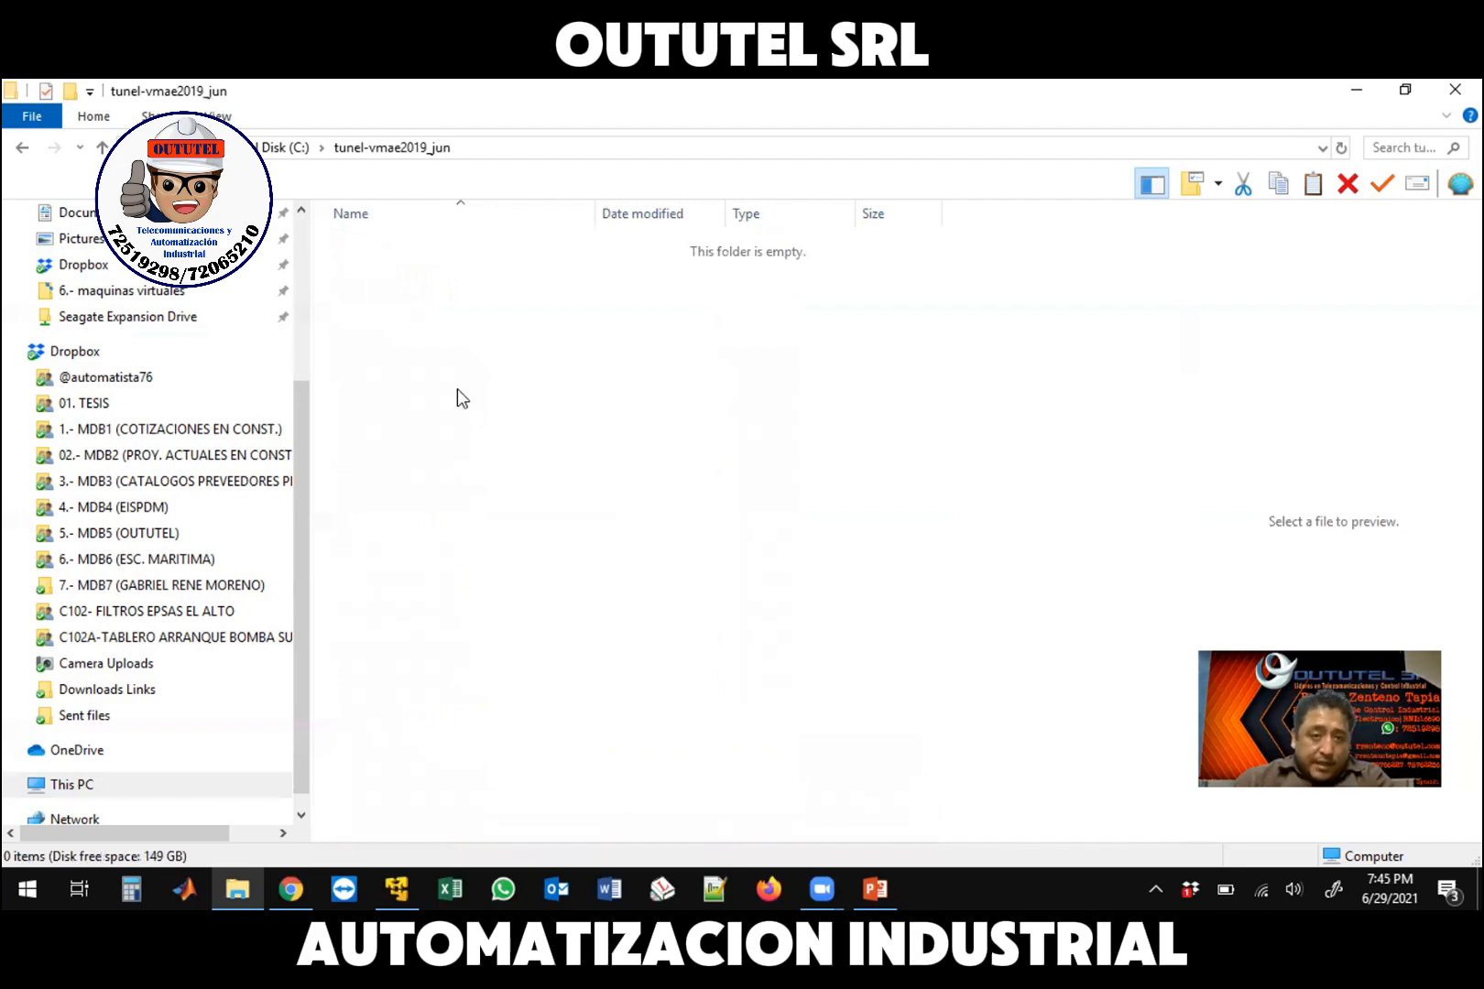
right_click(462, 338)
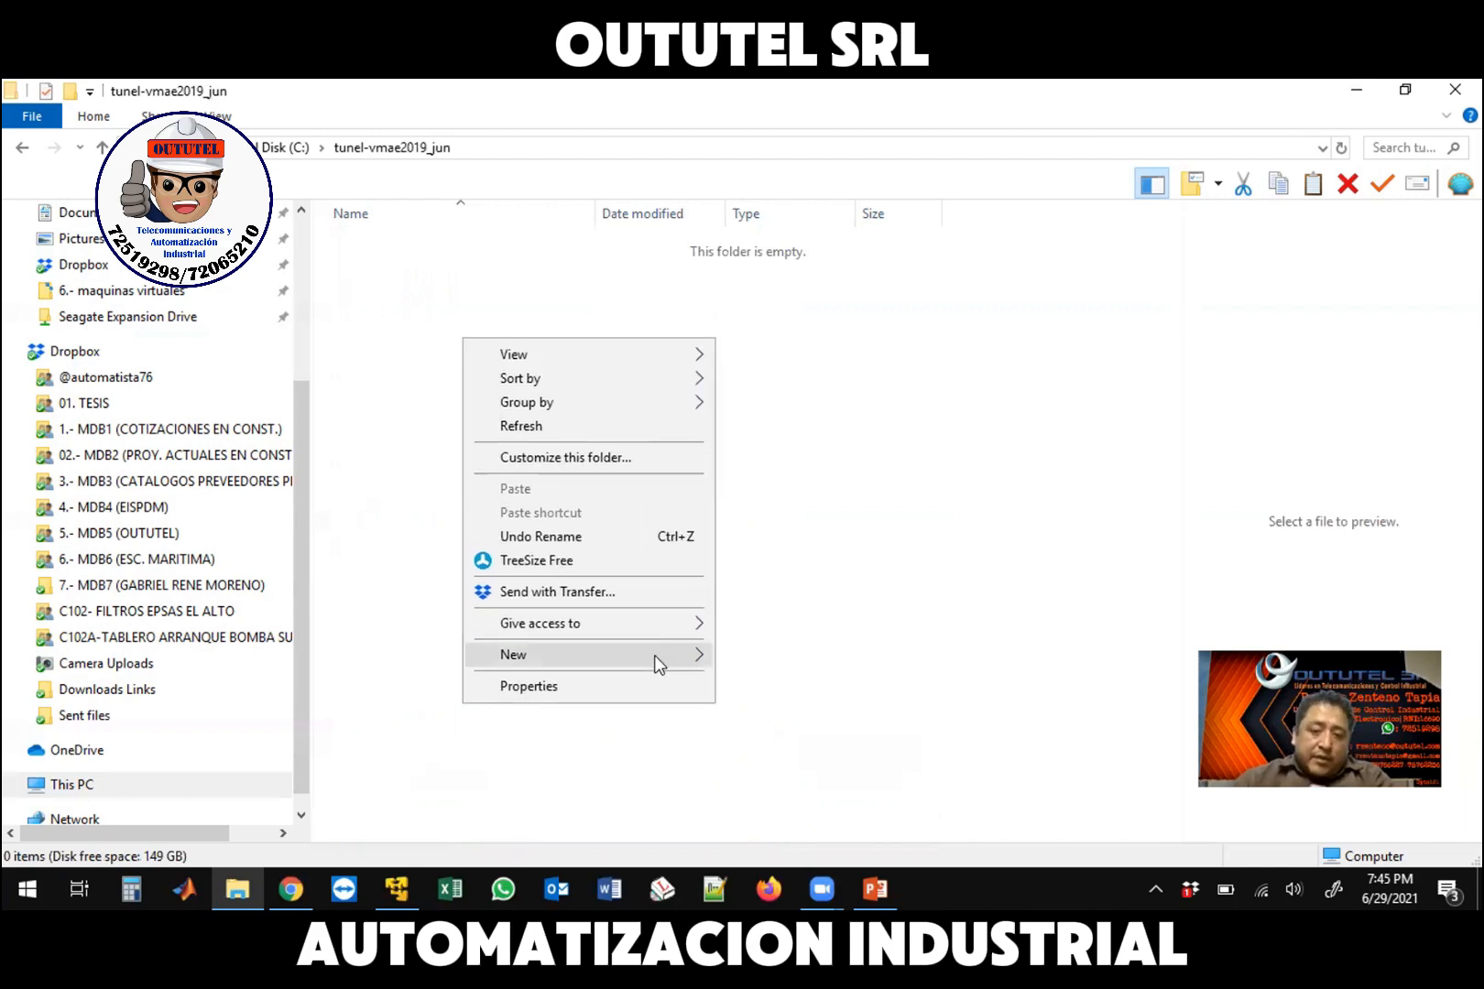
mouse_move(658, 657)
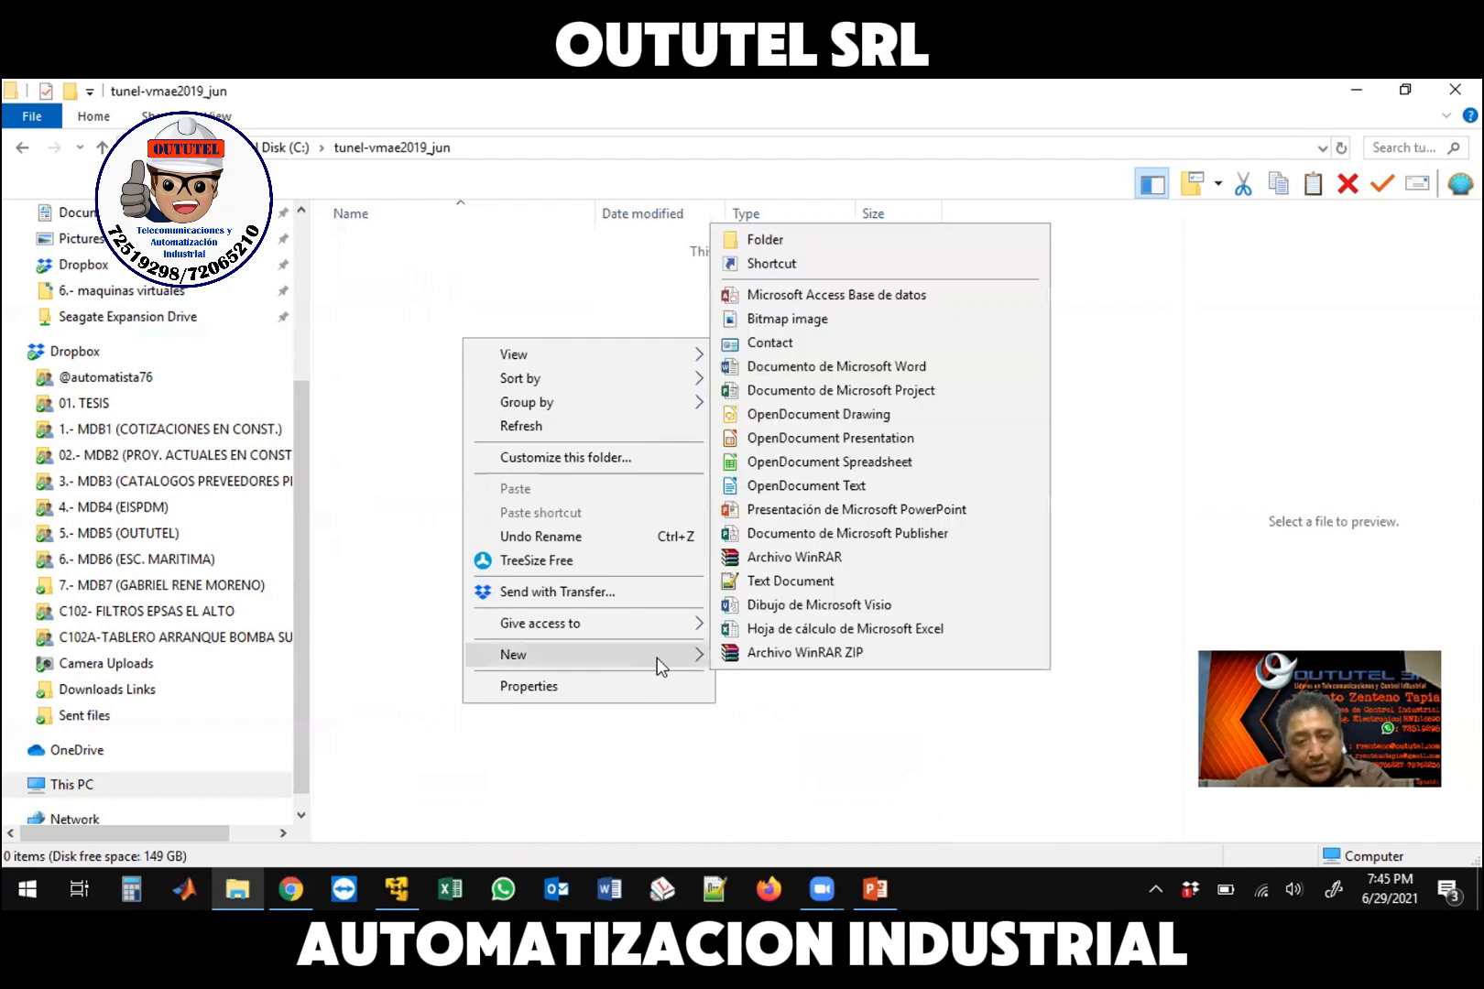
left_click(777, 583)
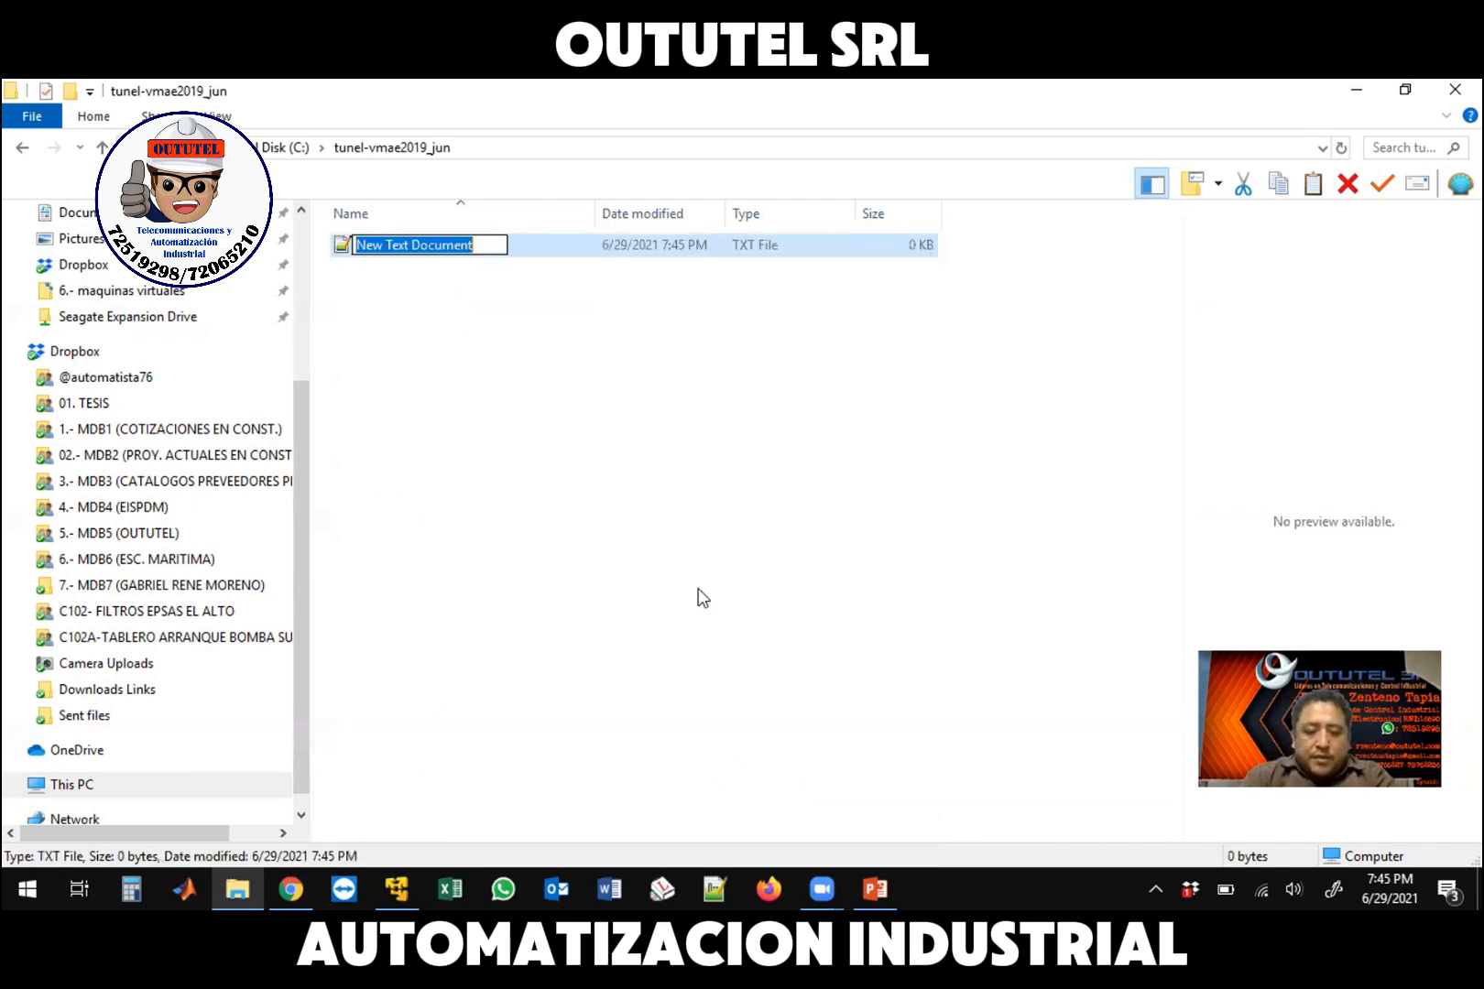
type("texto")
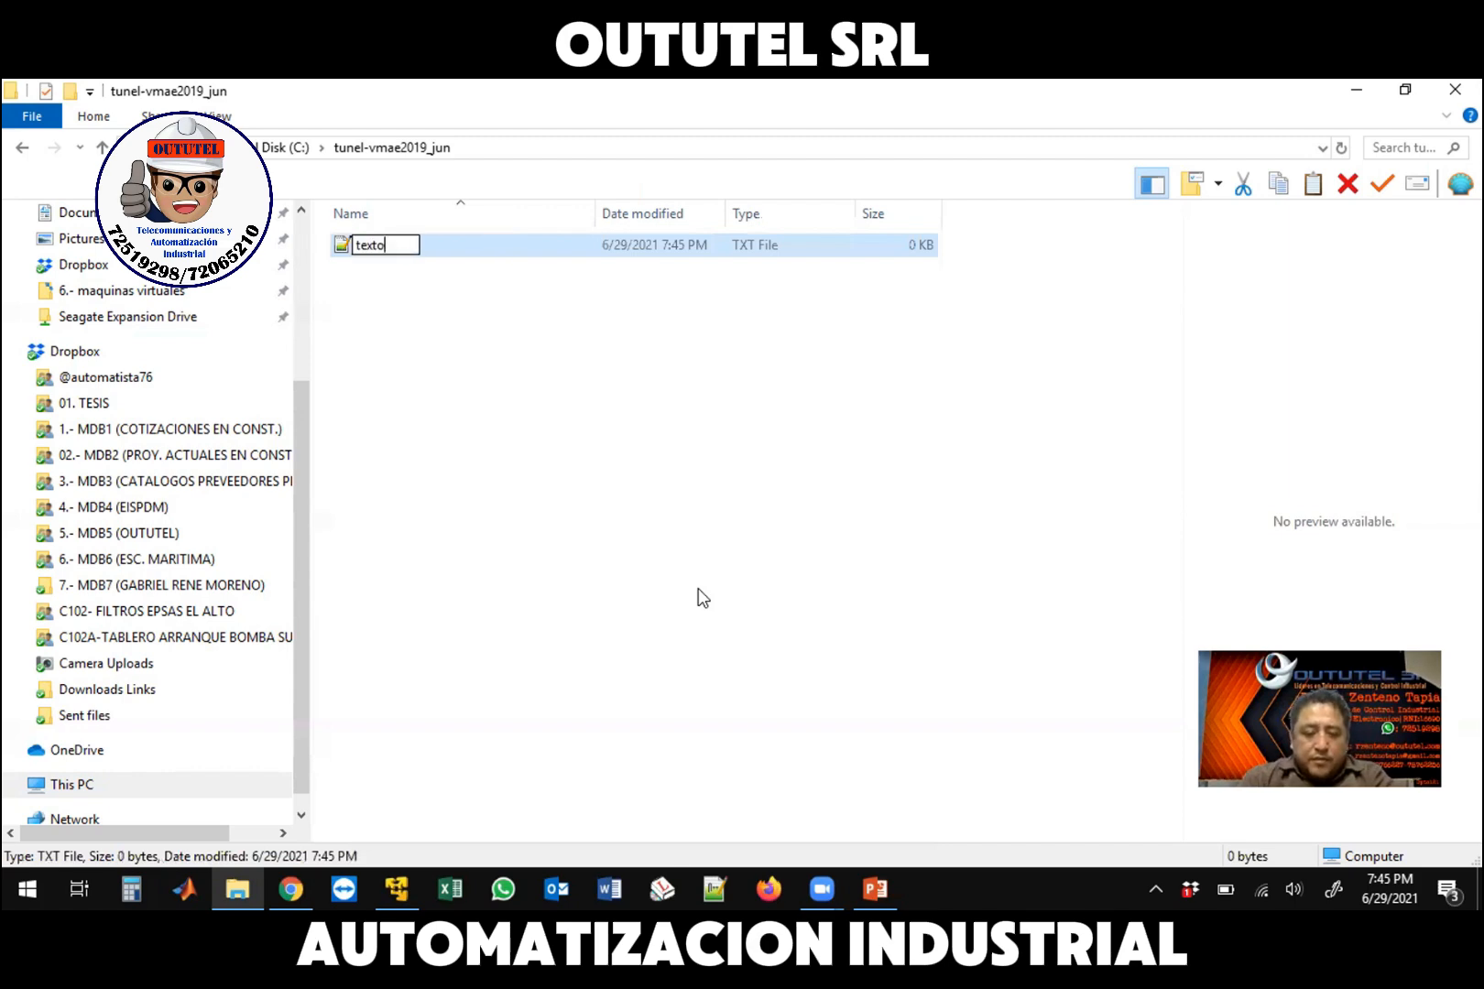
type("_1")
left_click(385, 260)
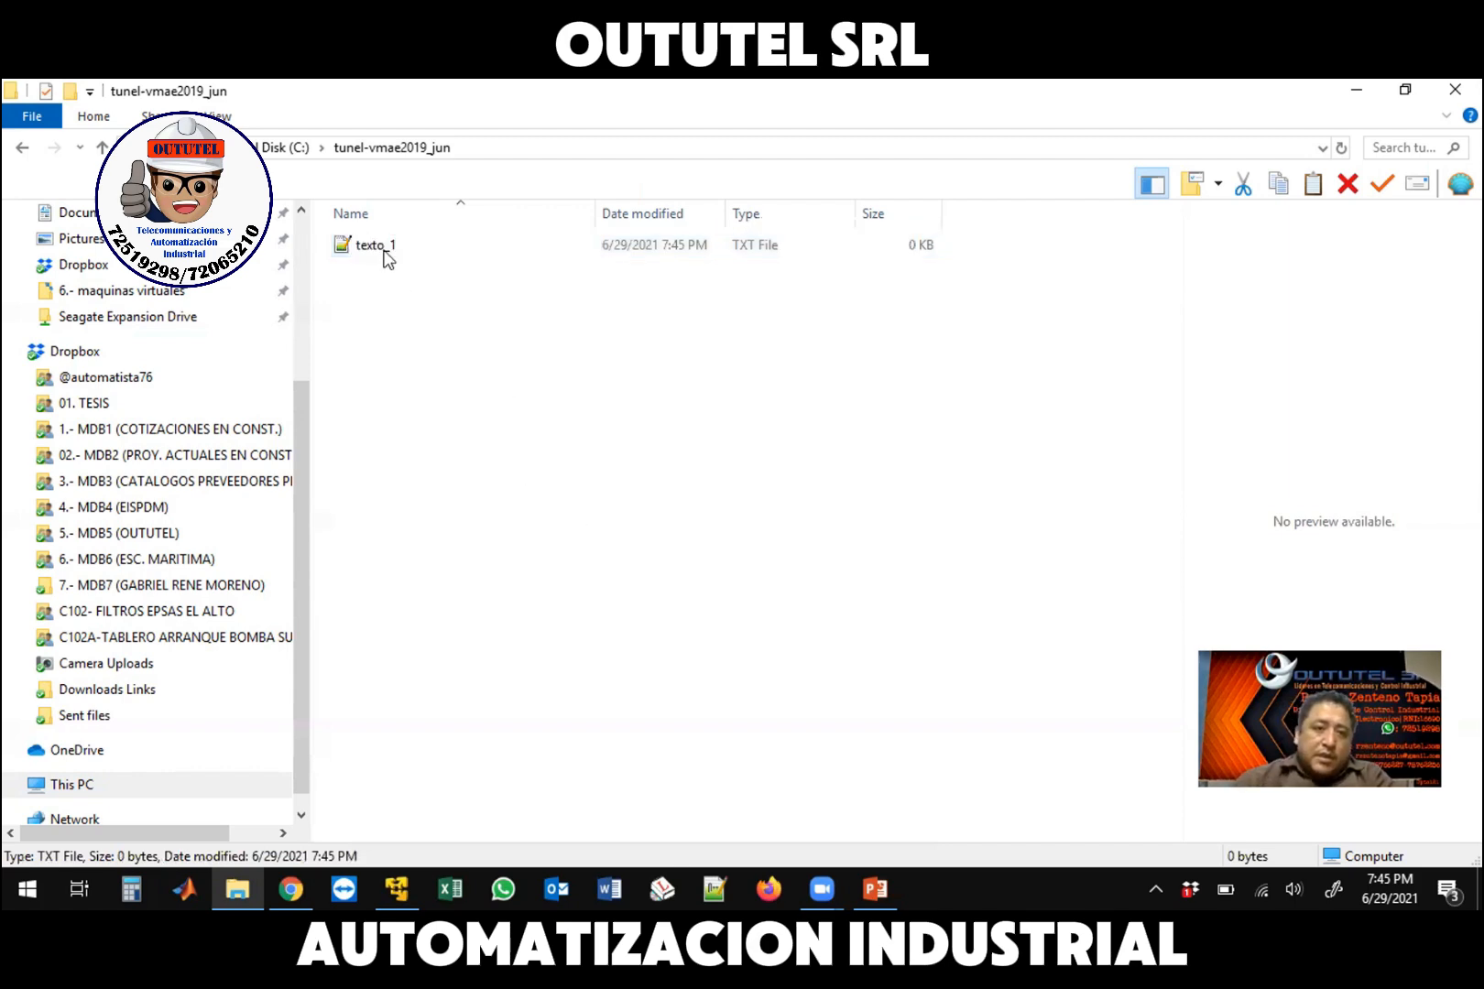
Write "hola 1" in texto_1, save the file, minimize the editor and return to the tunel-vmae2019_jun folder
double_click(384, 249)
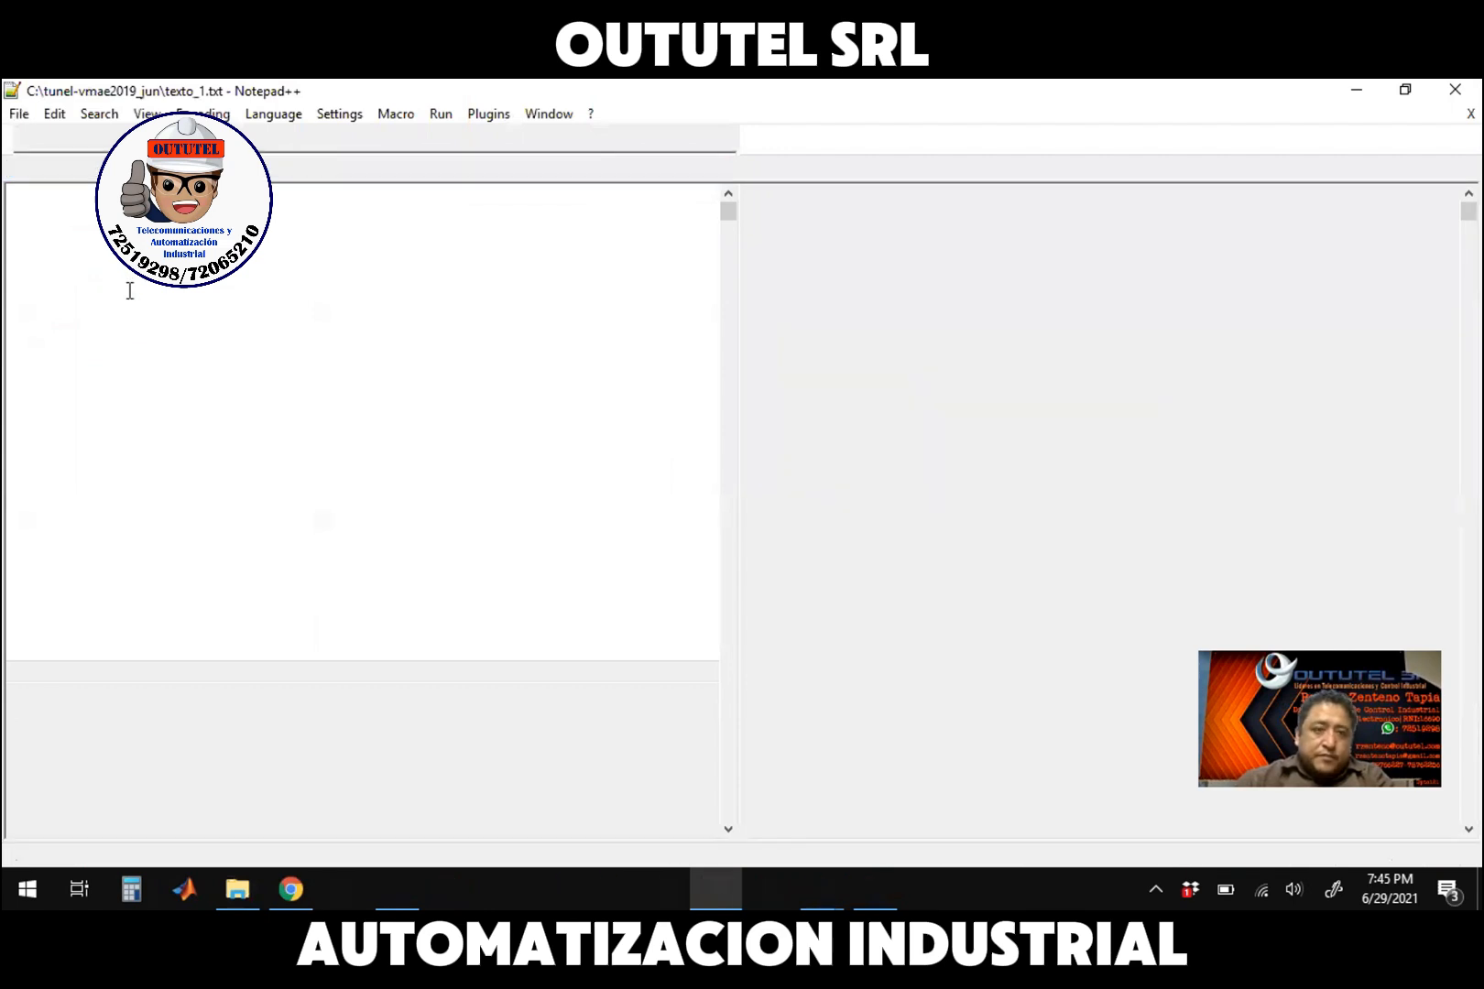
type("ho")
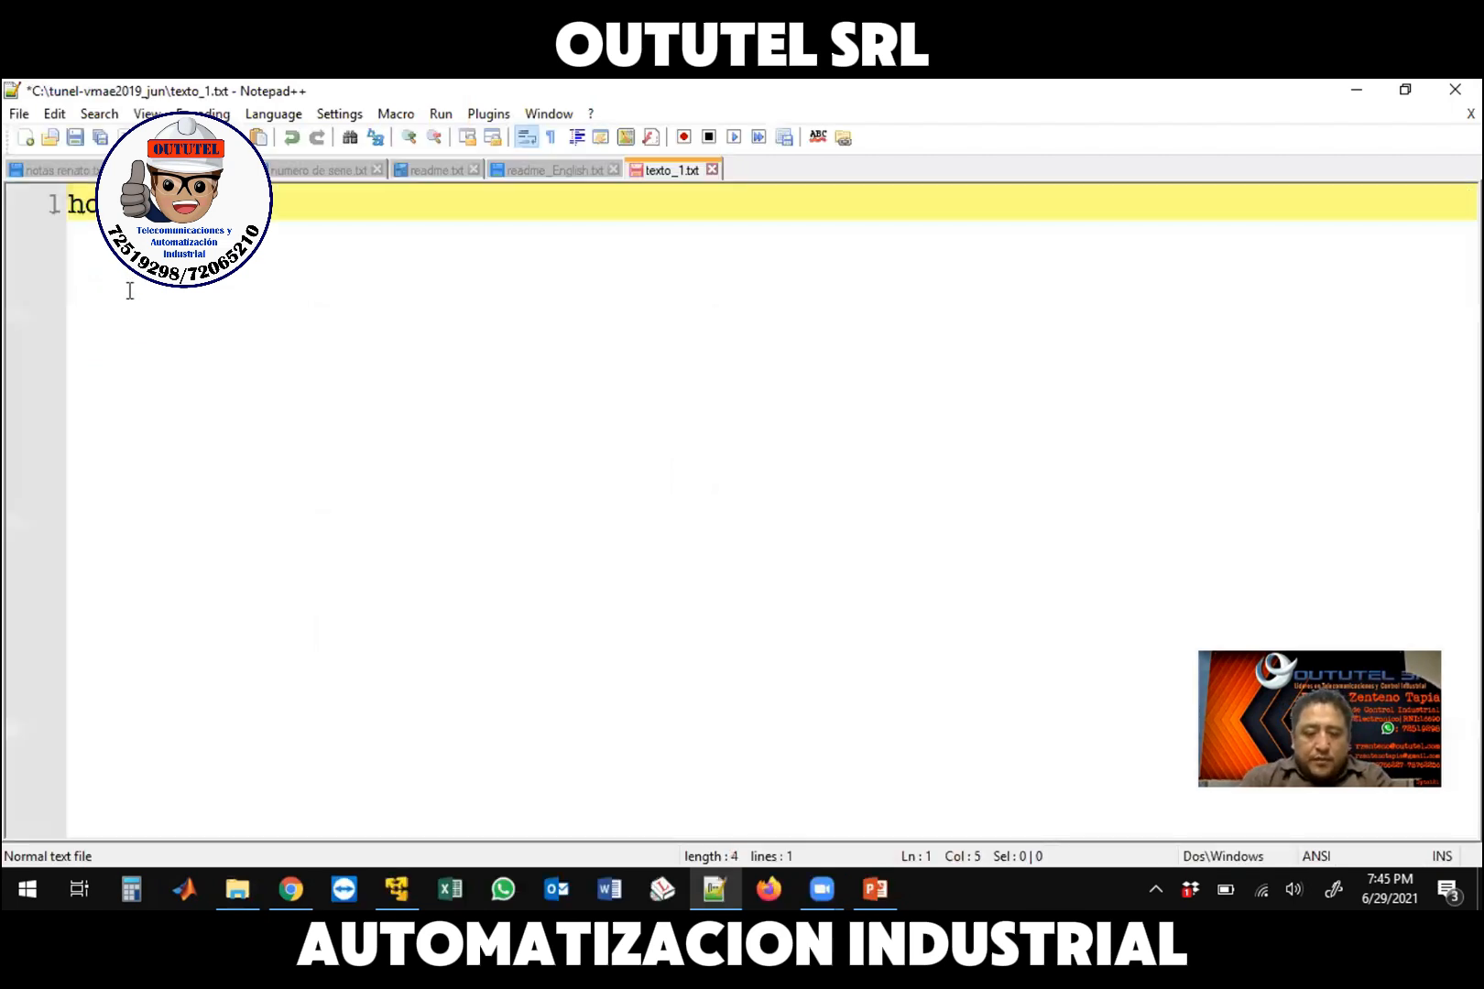
type("la 1")
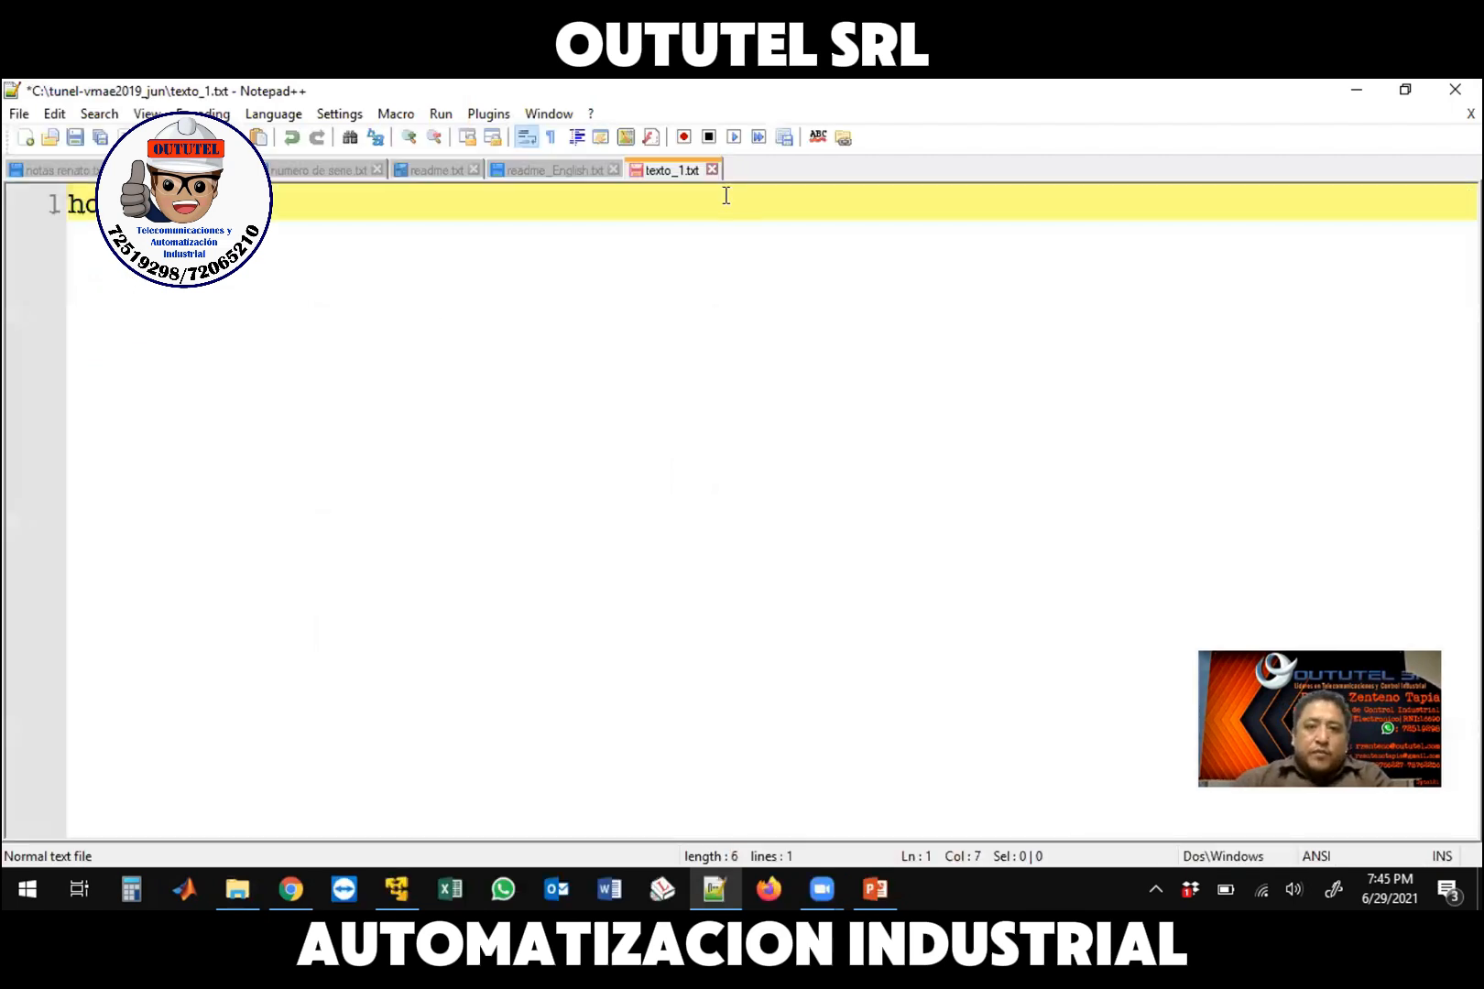
left_click(77, 139)
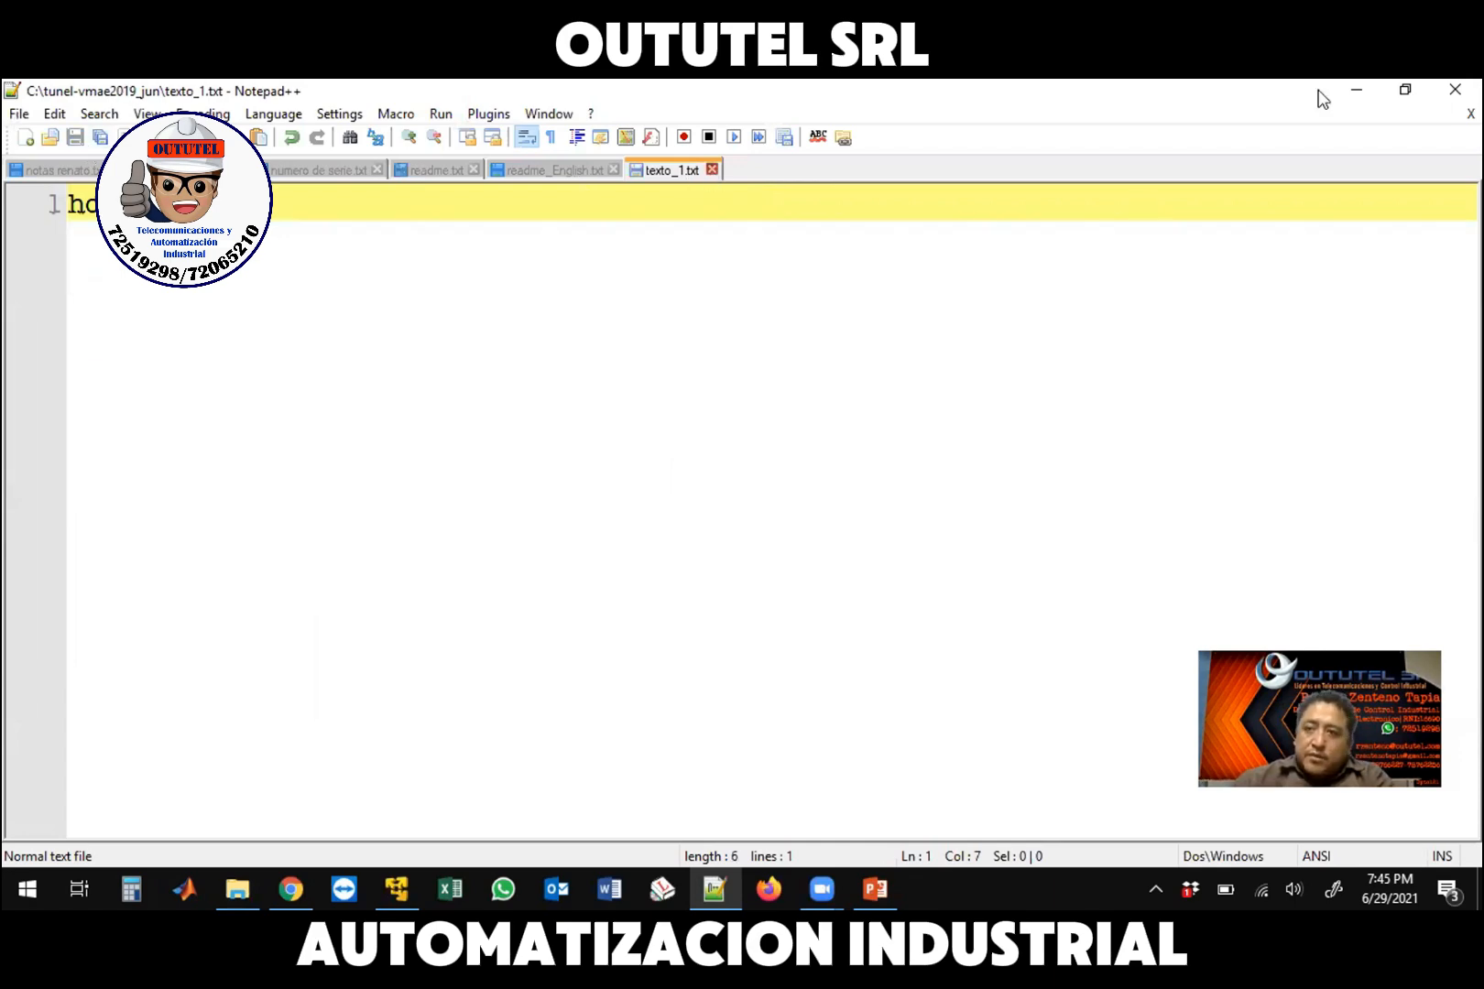
left_click(1357, 91)
left_click(589, 417)
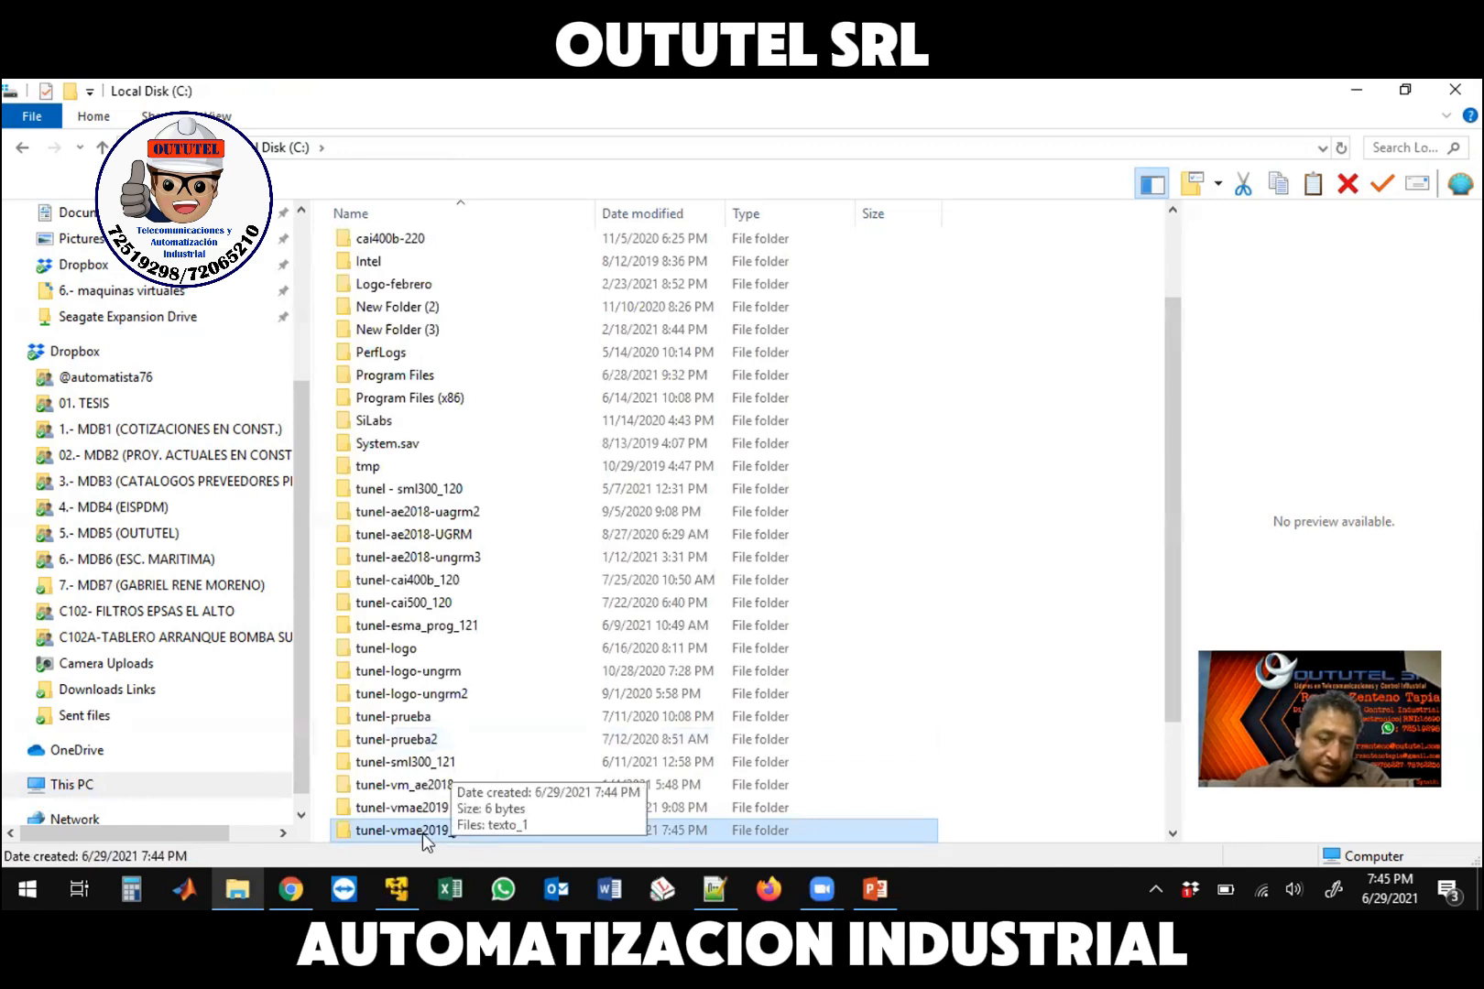
double_click(422, 833)
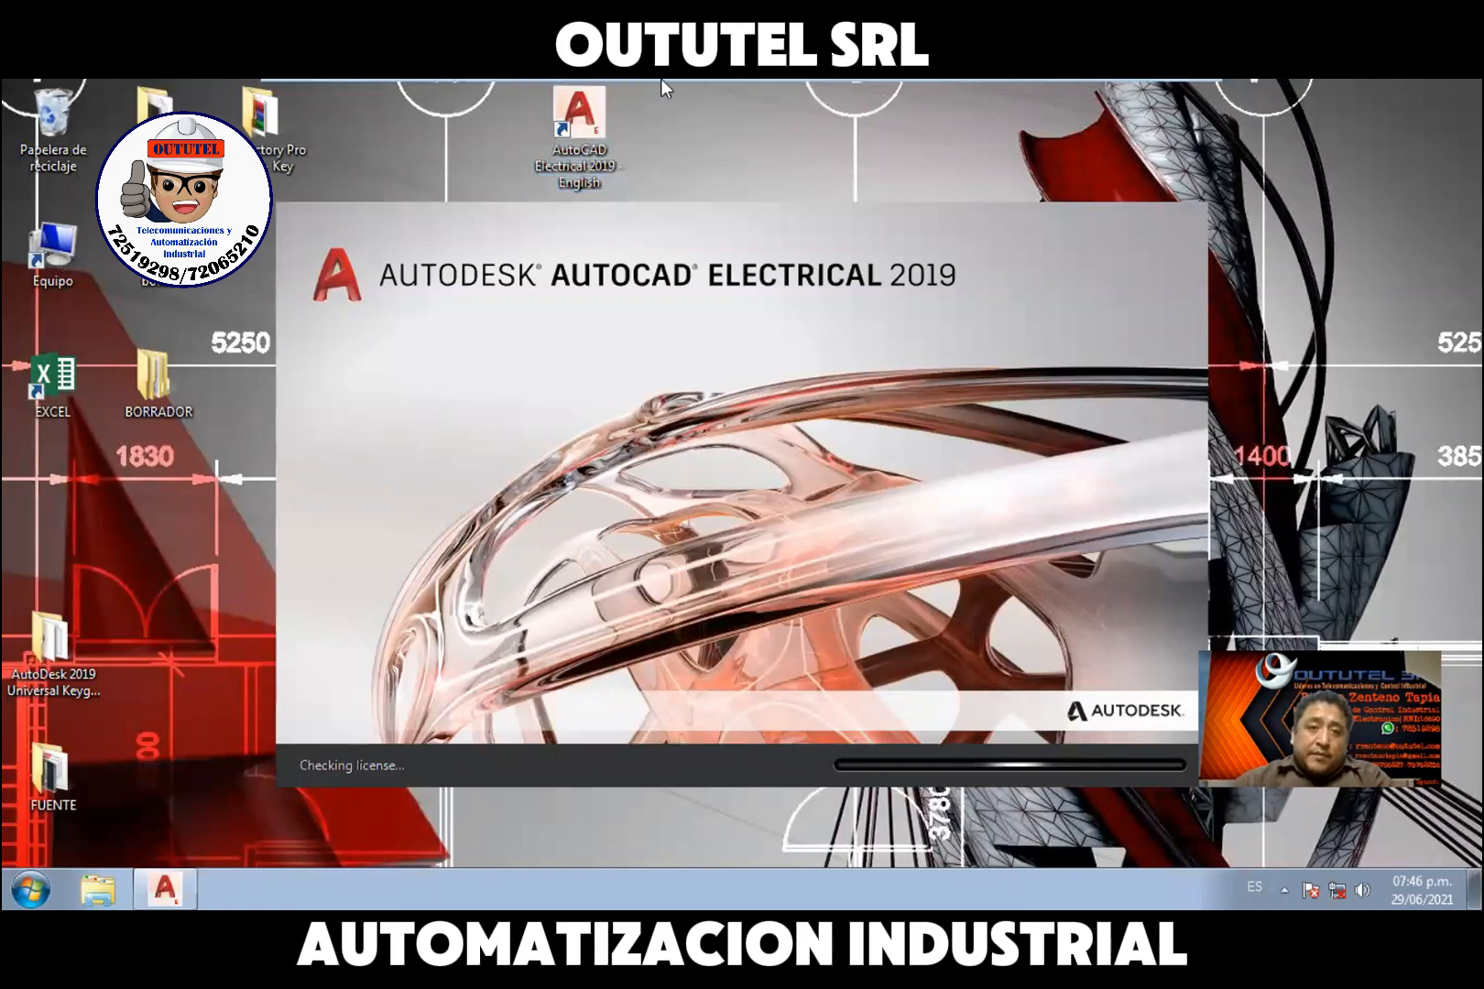
Open the Shared Folders options in the settings of the Autocad Electrical 2019 IEC virtual machine
mouse_move(357, 87)
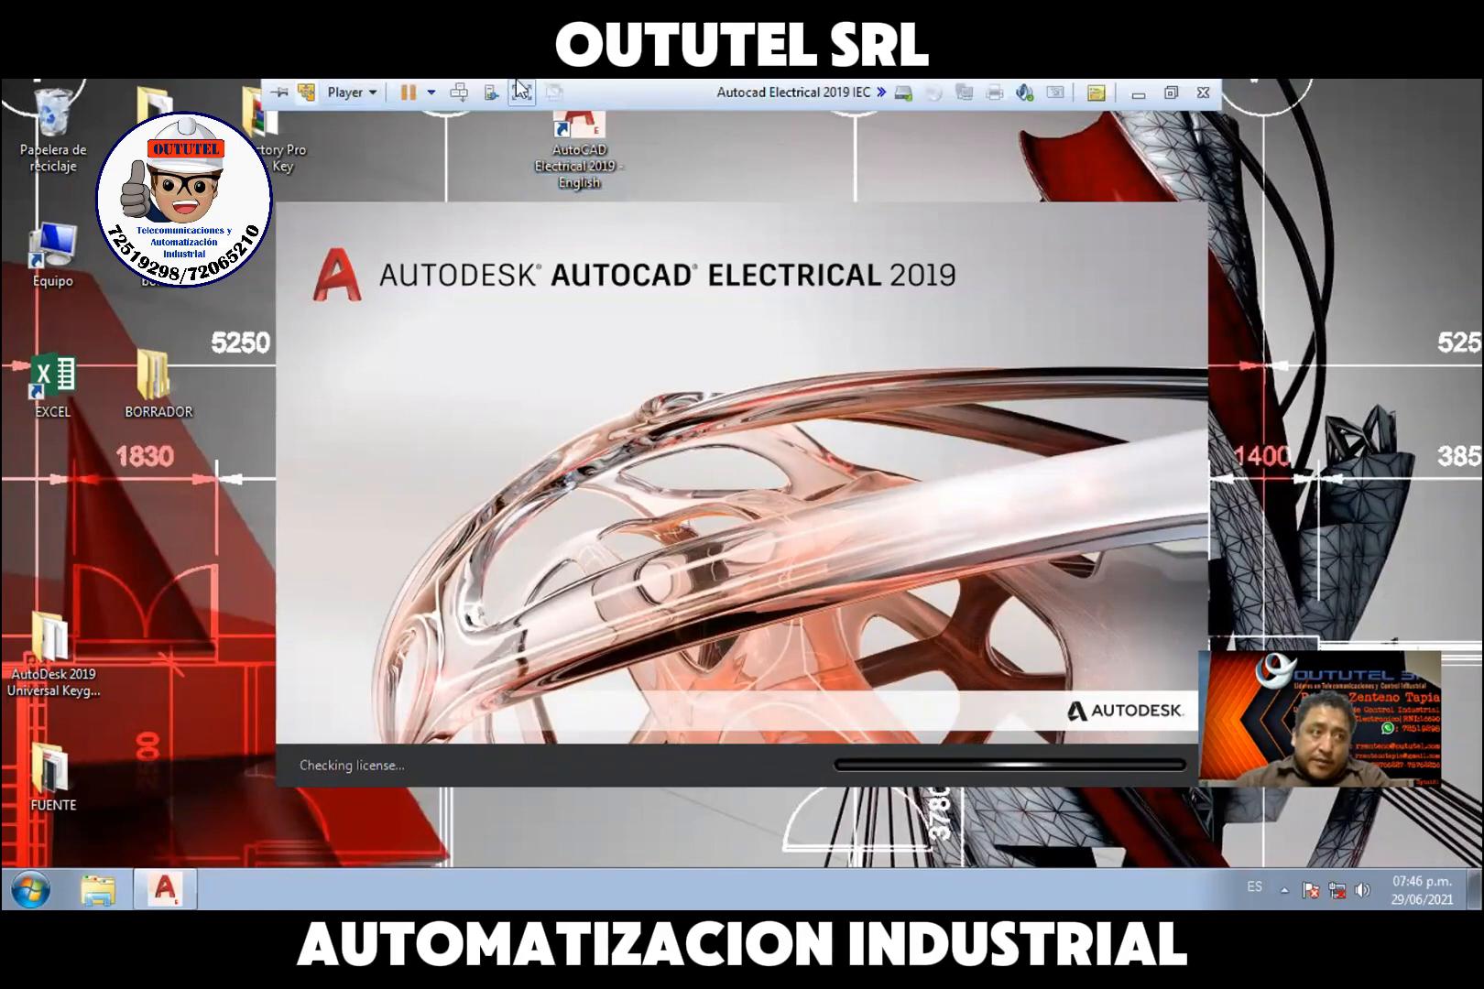
left_click(348, 91)
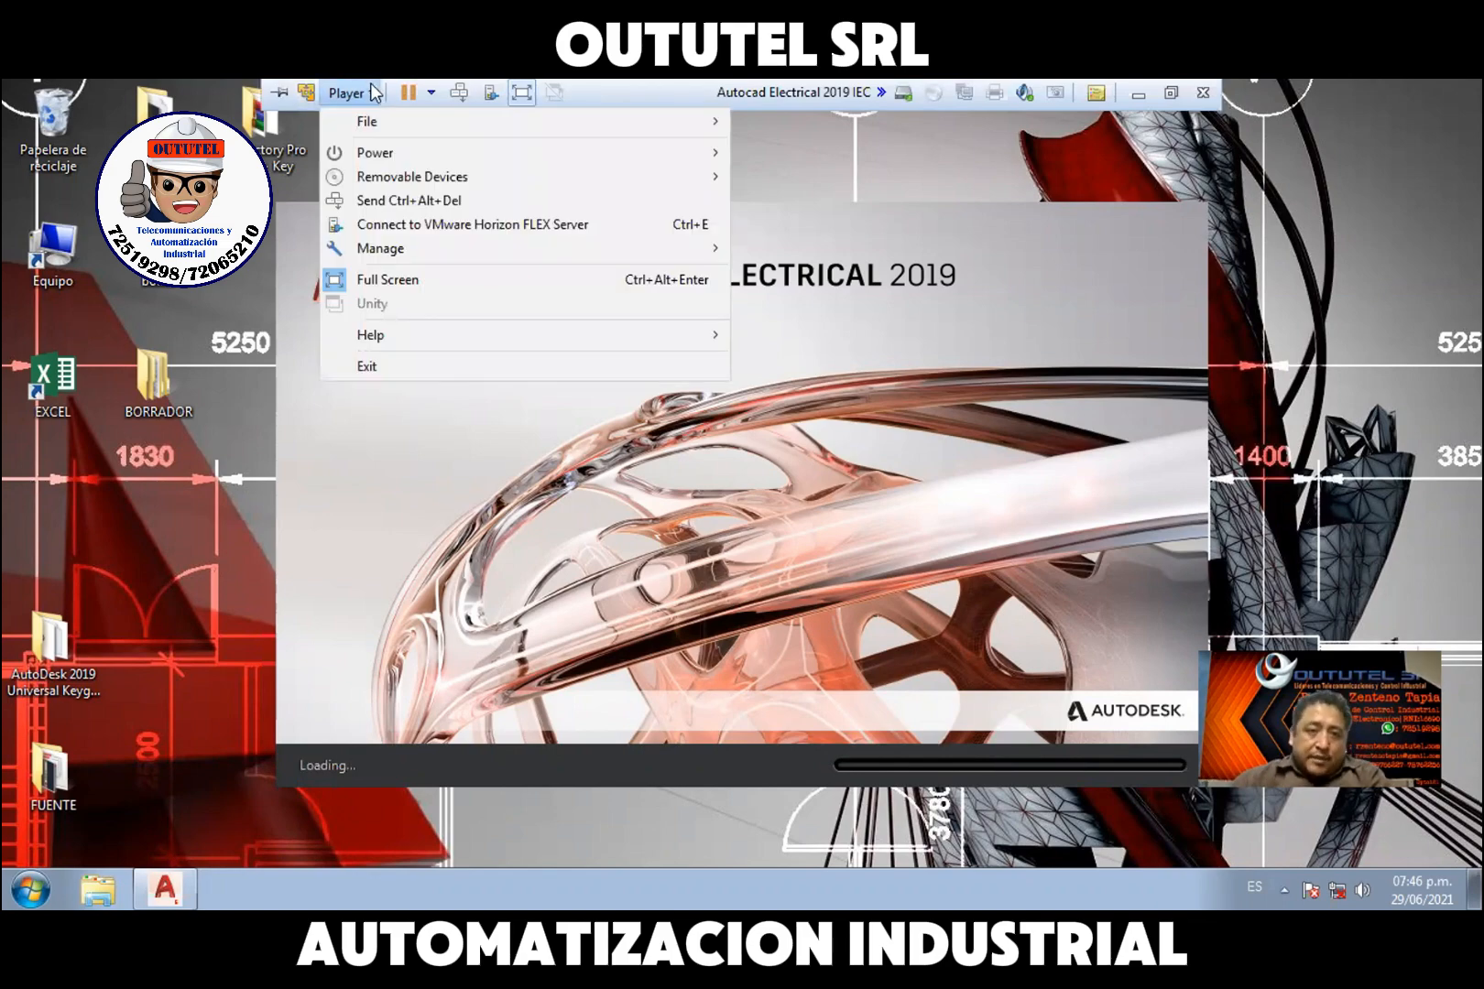
mouse_move(516, 253)
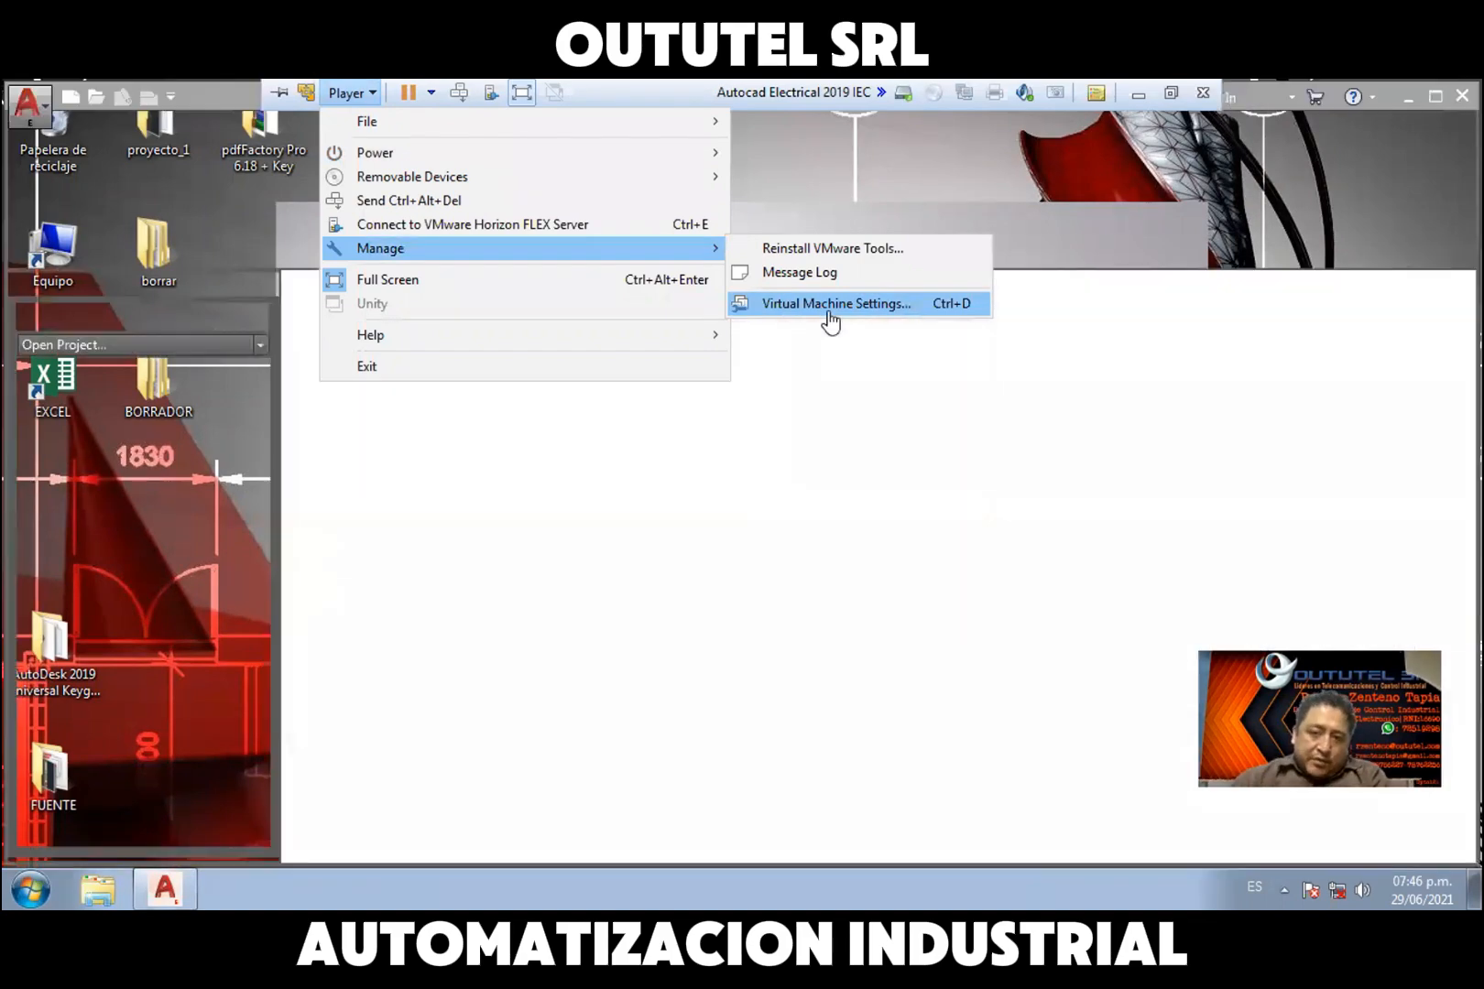
left_click(829, 312)
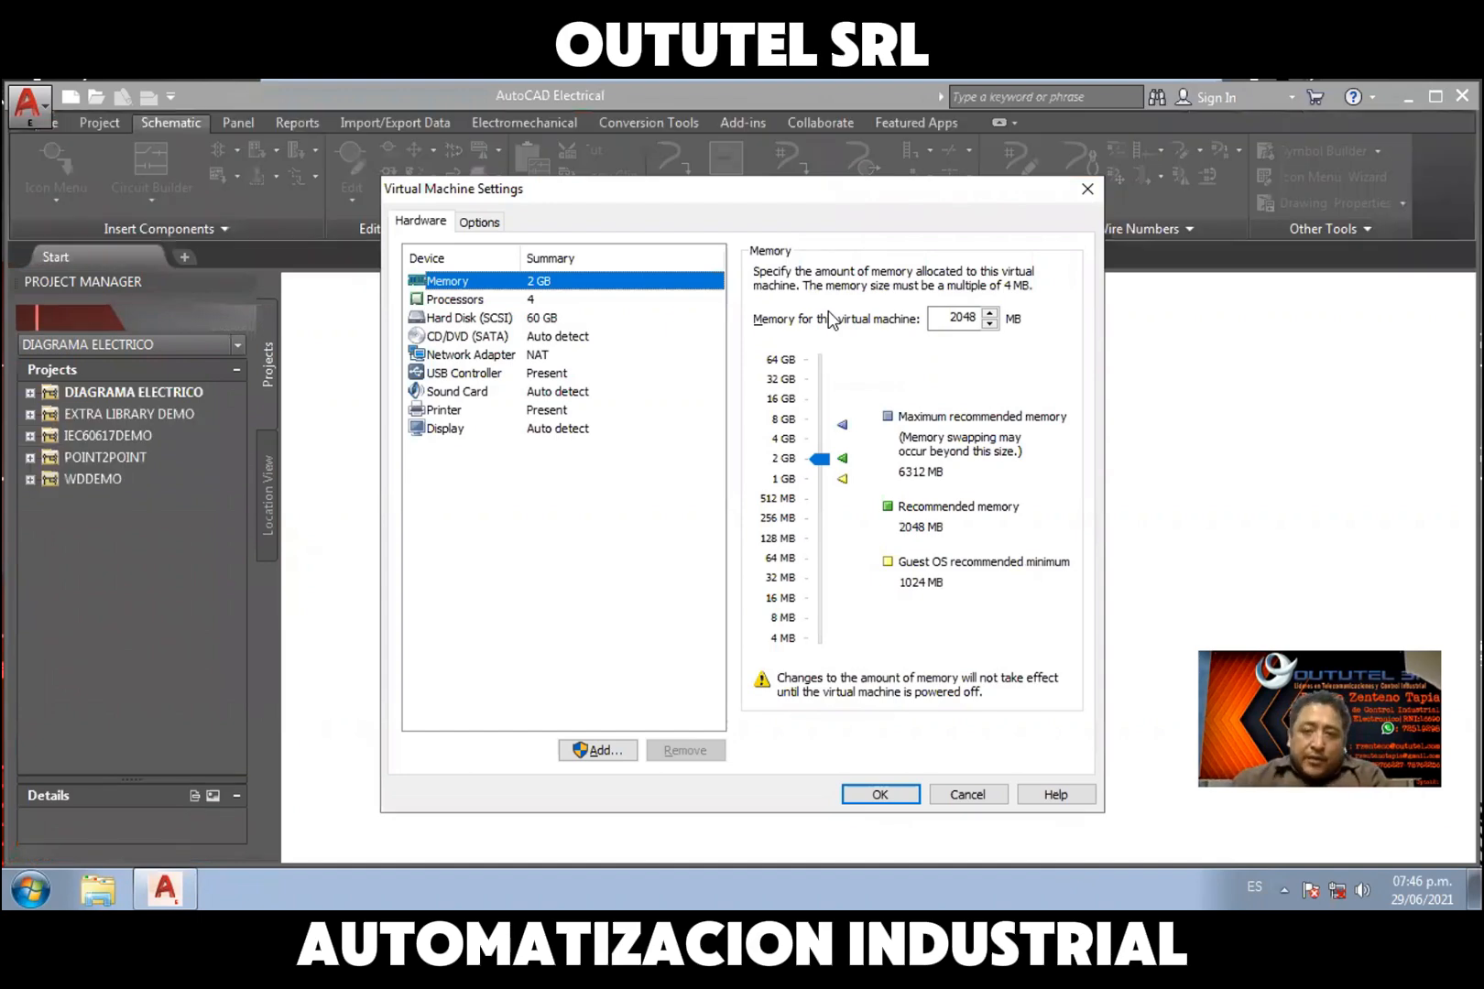
left_click(482, 224)
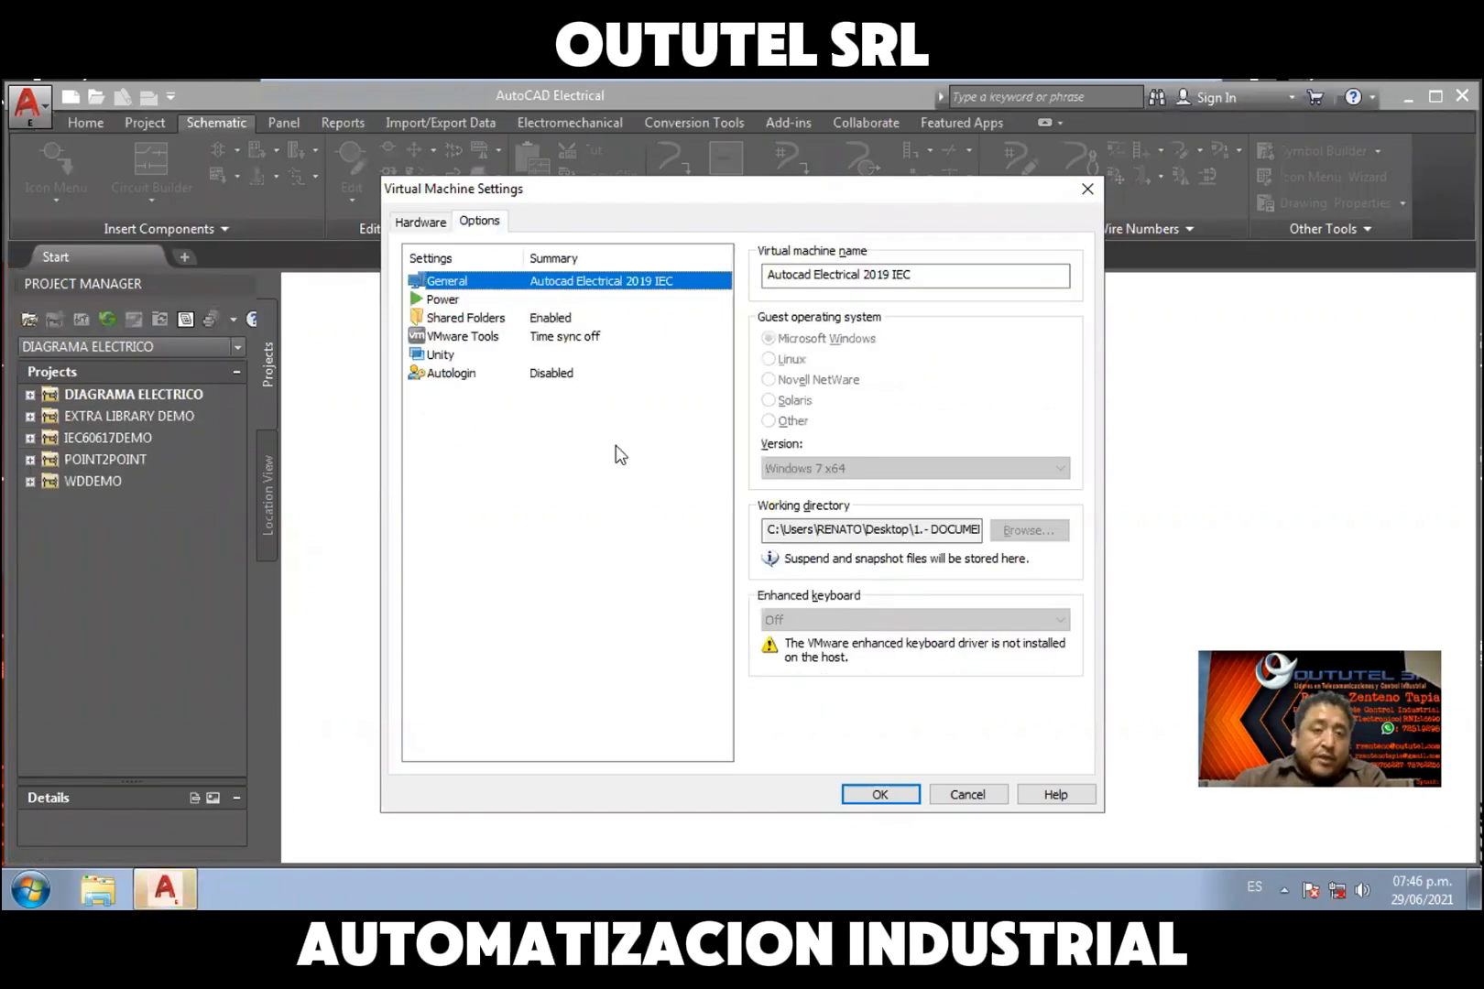
left_click(476, 318)
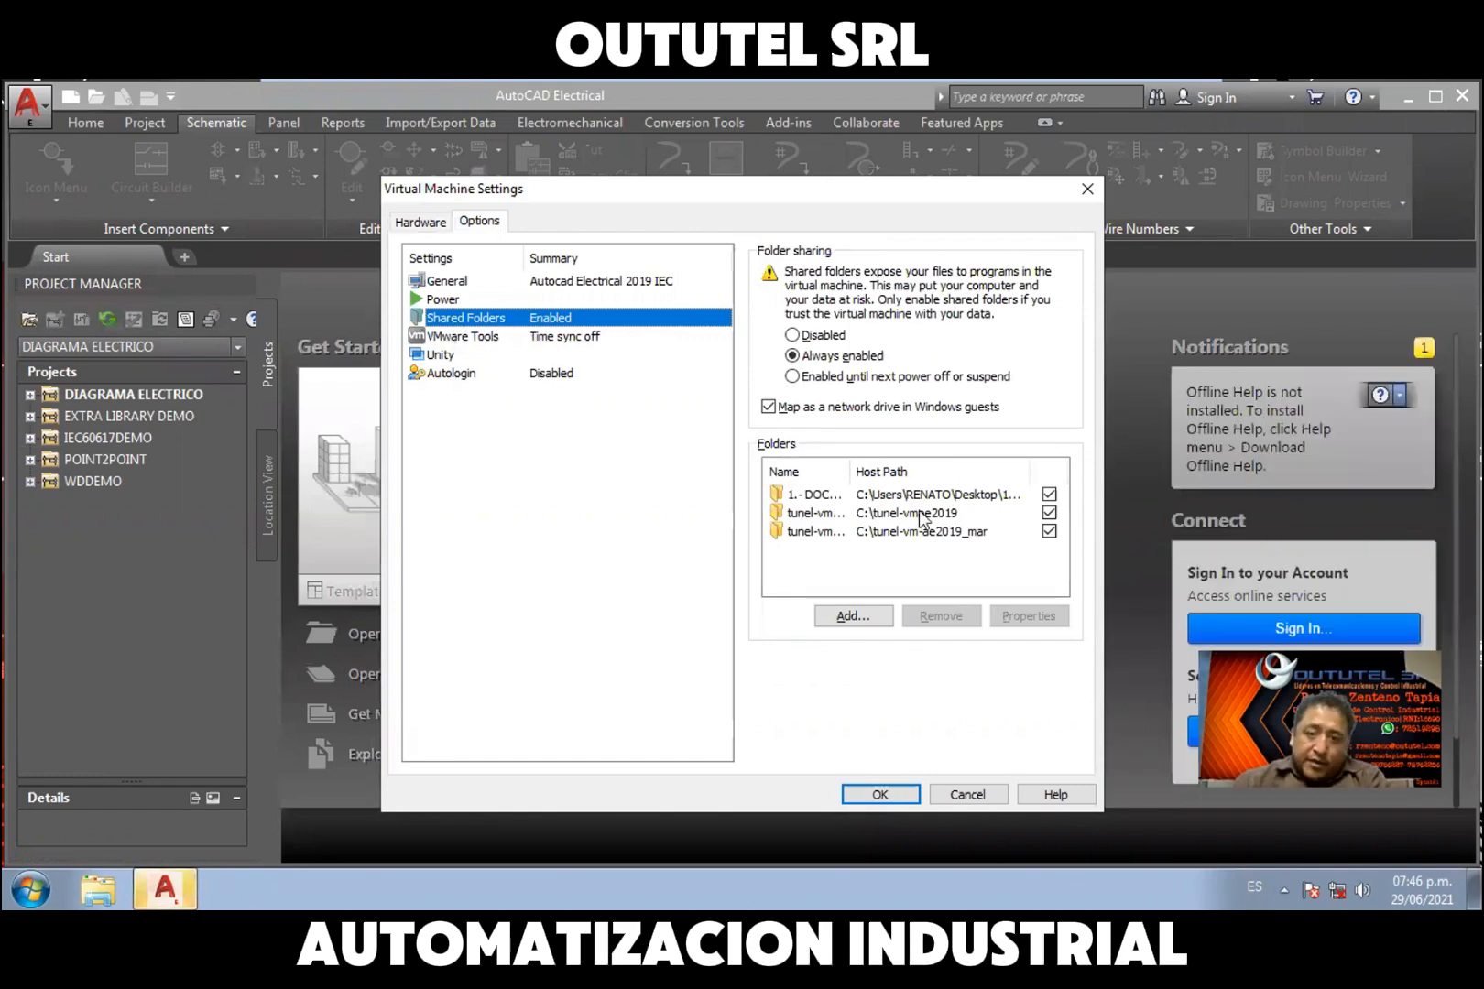
Start adding a shared folder and choose tunel-vmae2019_jun on Local Disk (C:) as its host path
left_click(866, 625)
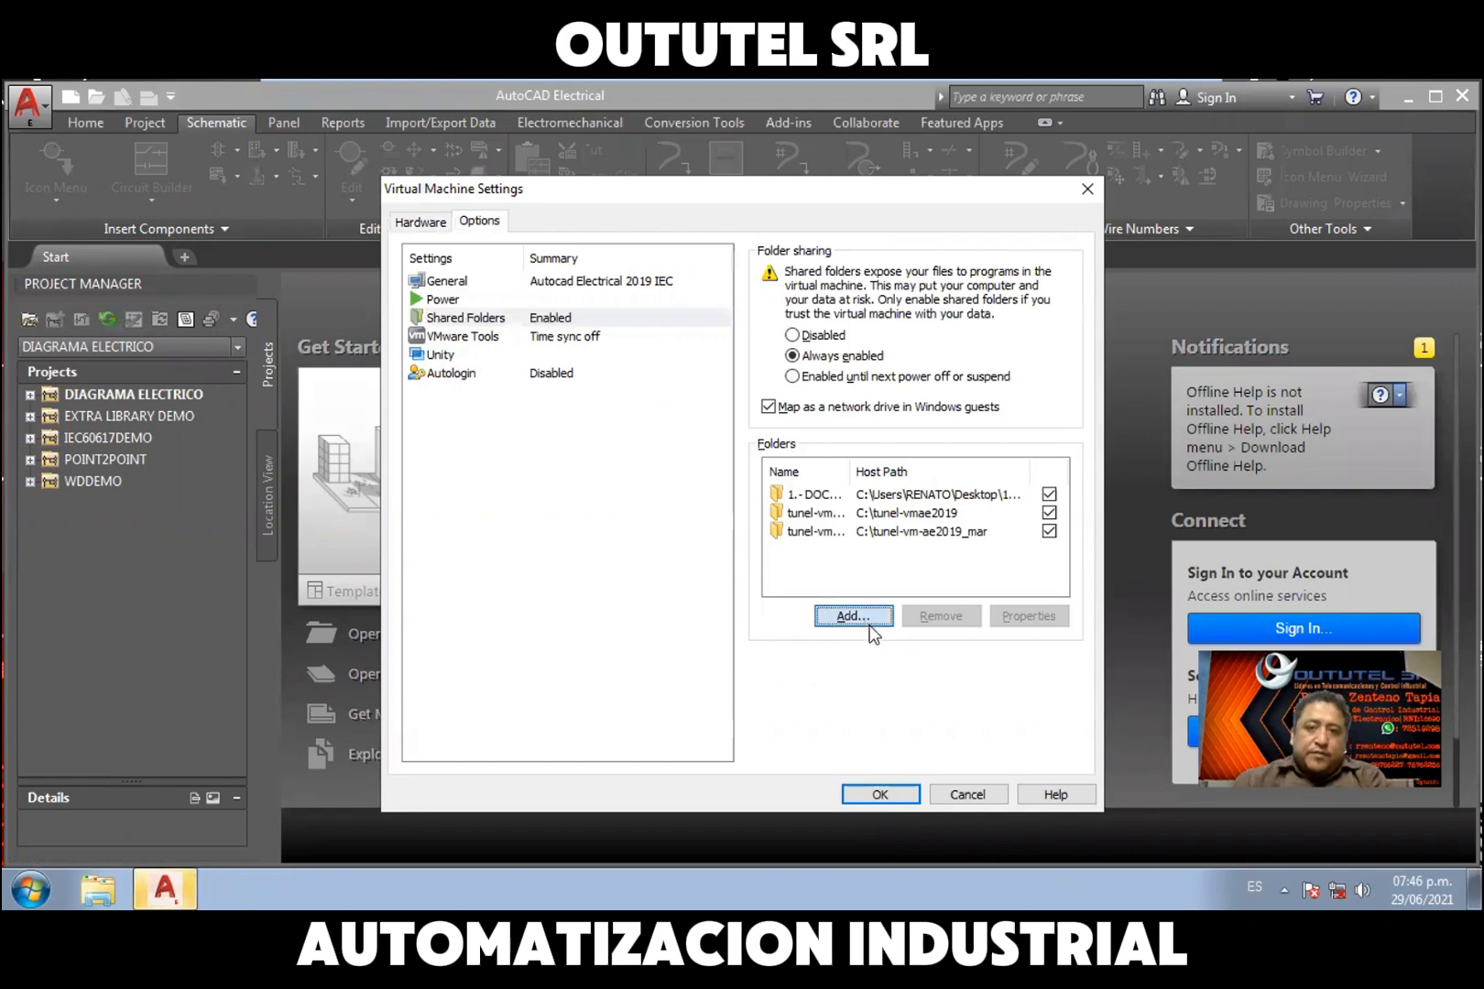
left_click(848, 677)
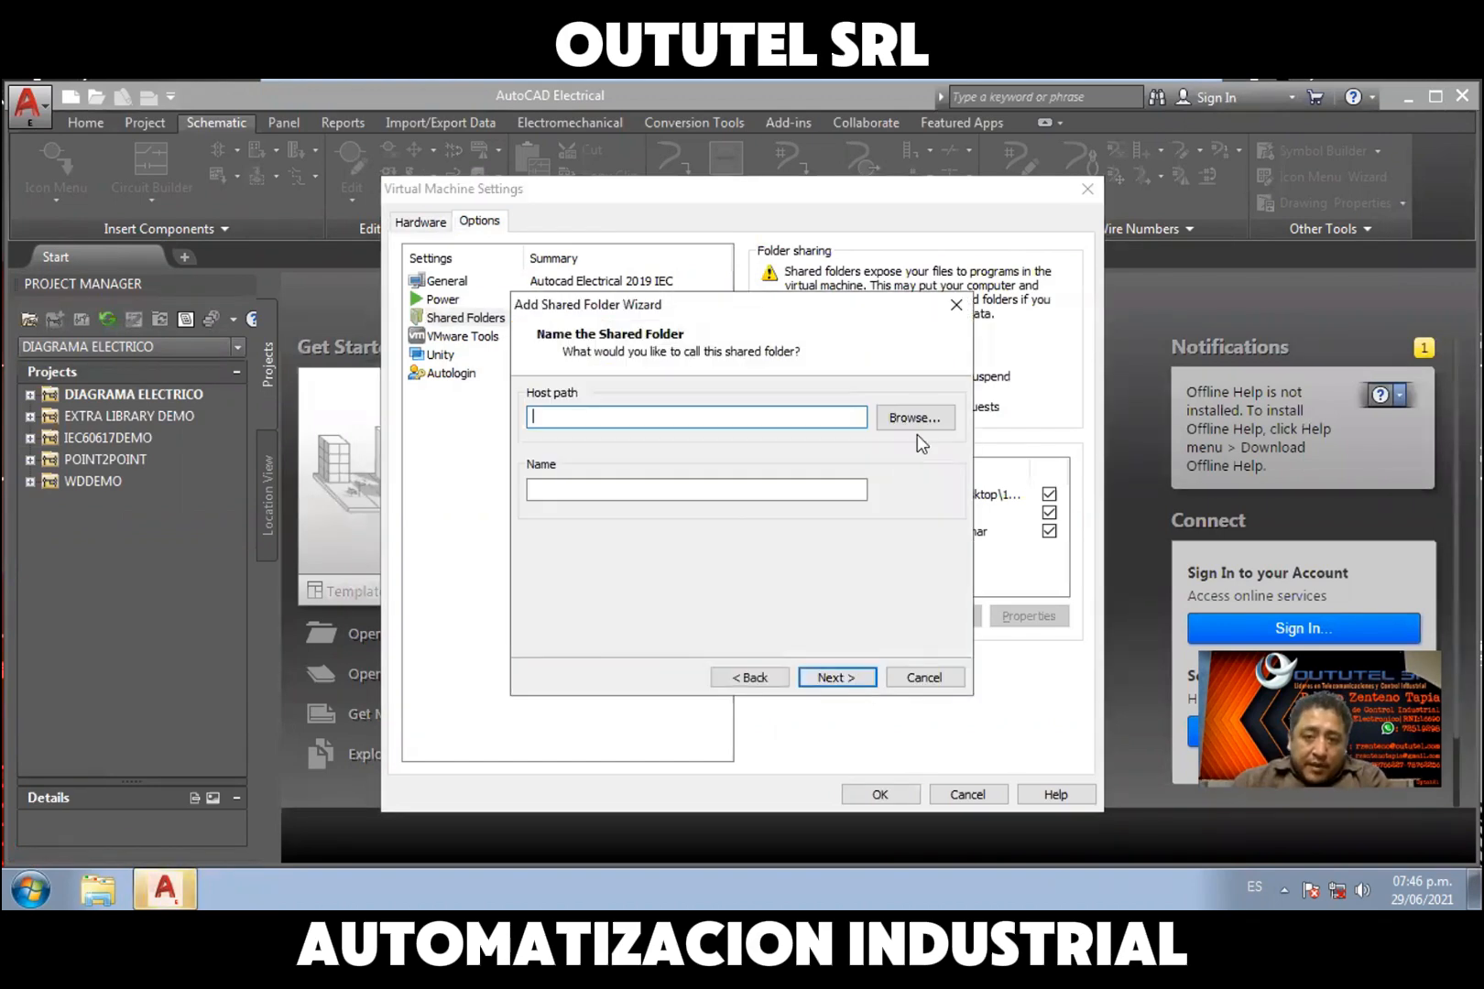
left_click(911, 420)
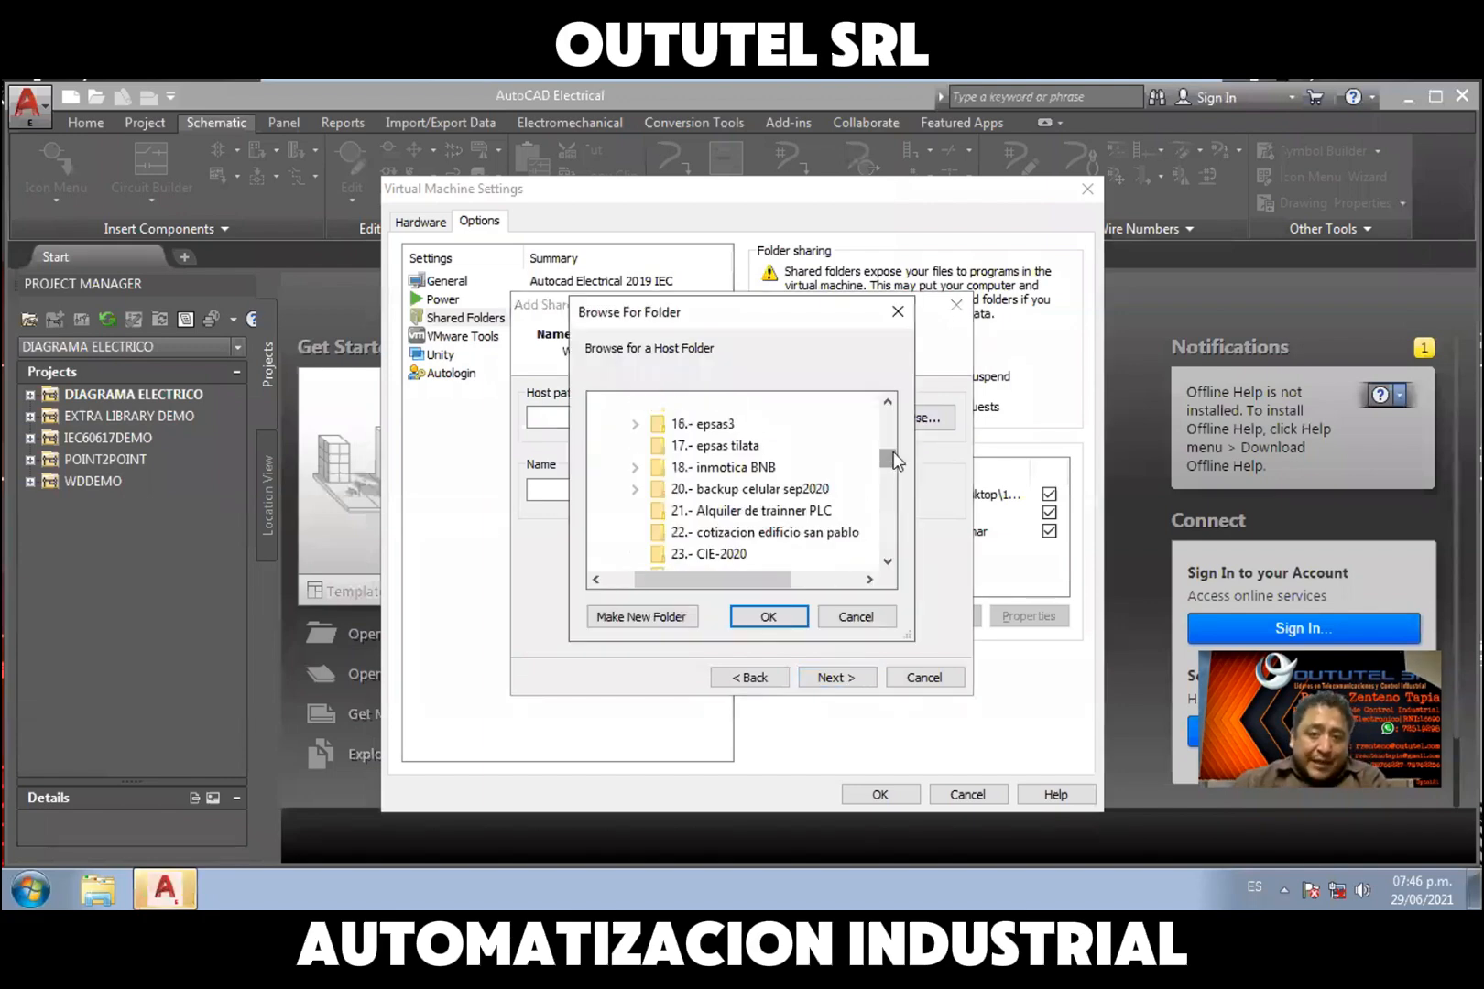
scroll(893, 411, "up", 10)
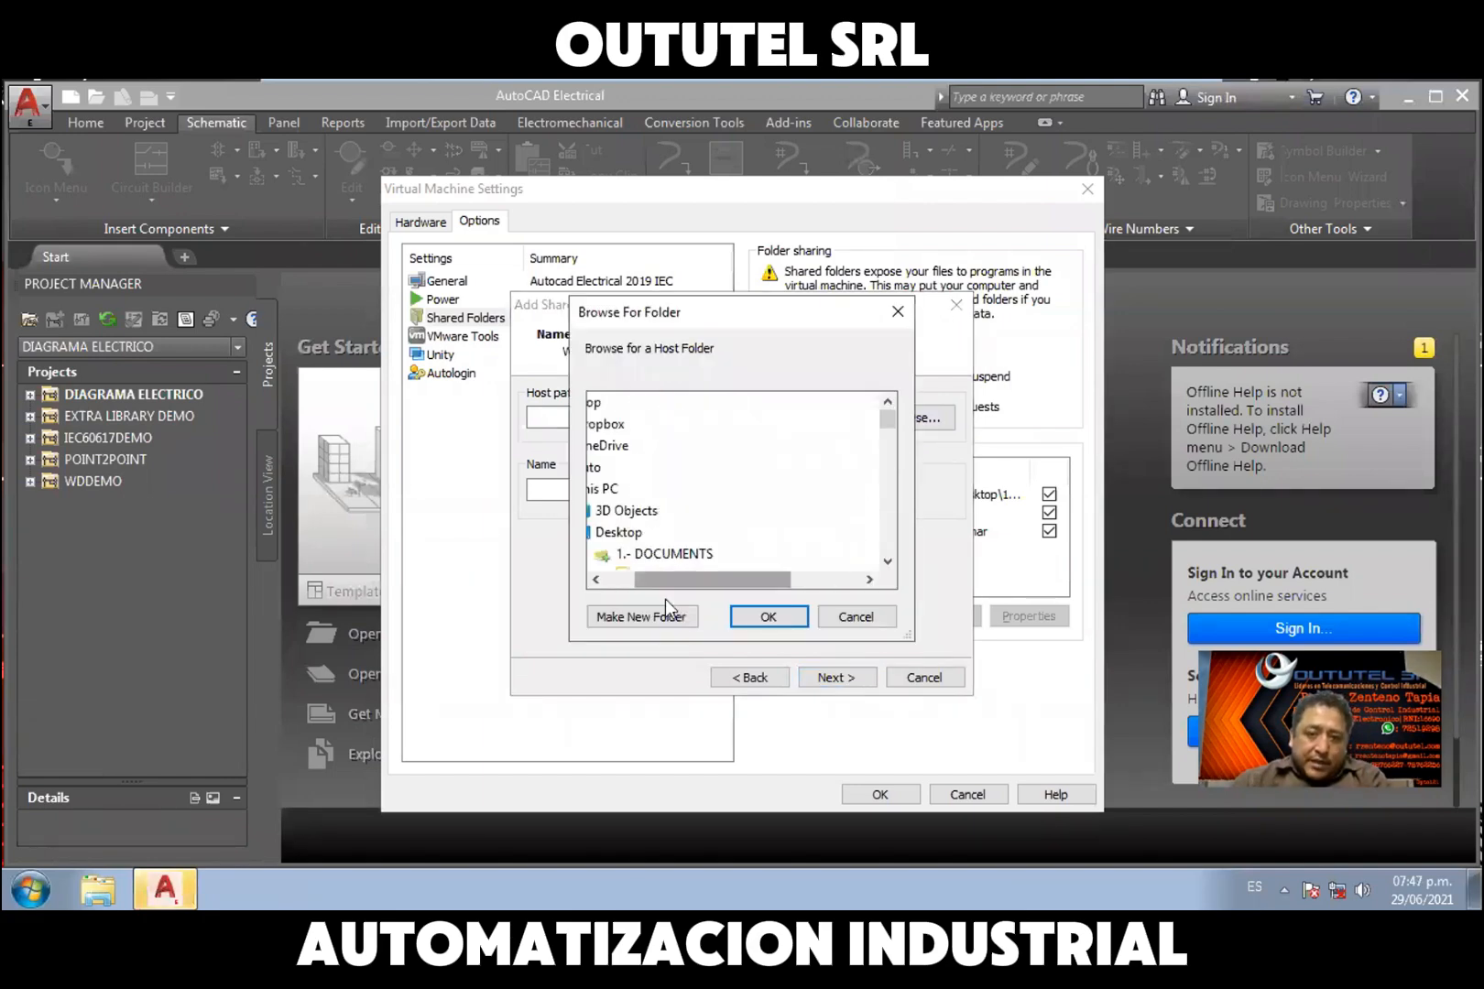
scroll(627, 505, "down", 1)
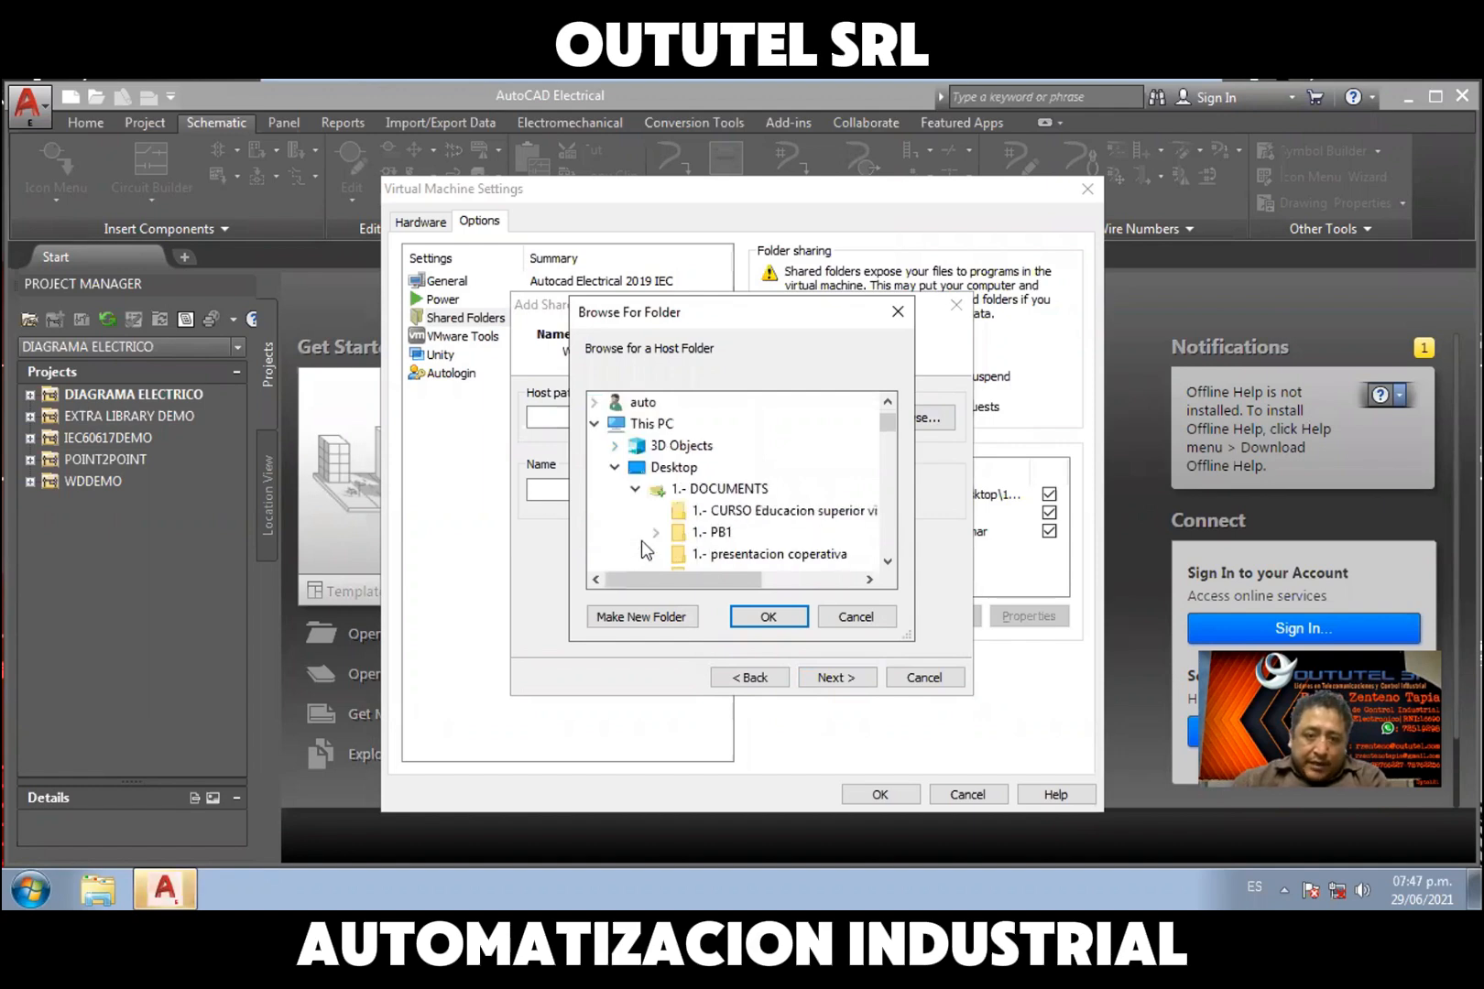
scroll(638, 486, "down", 1)
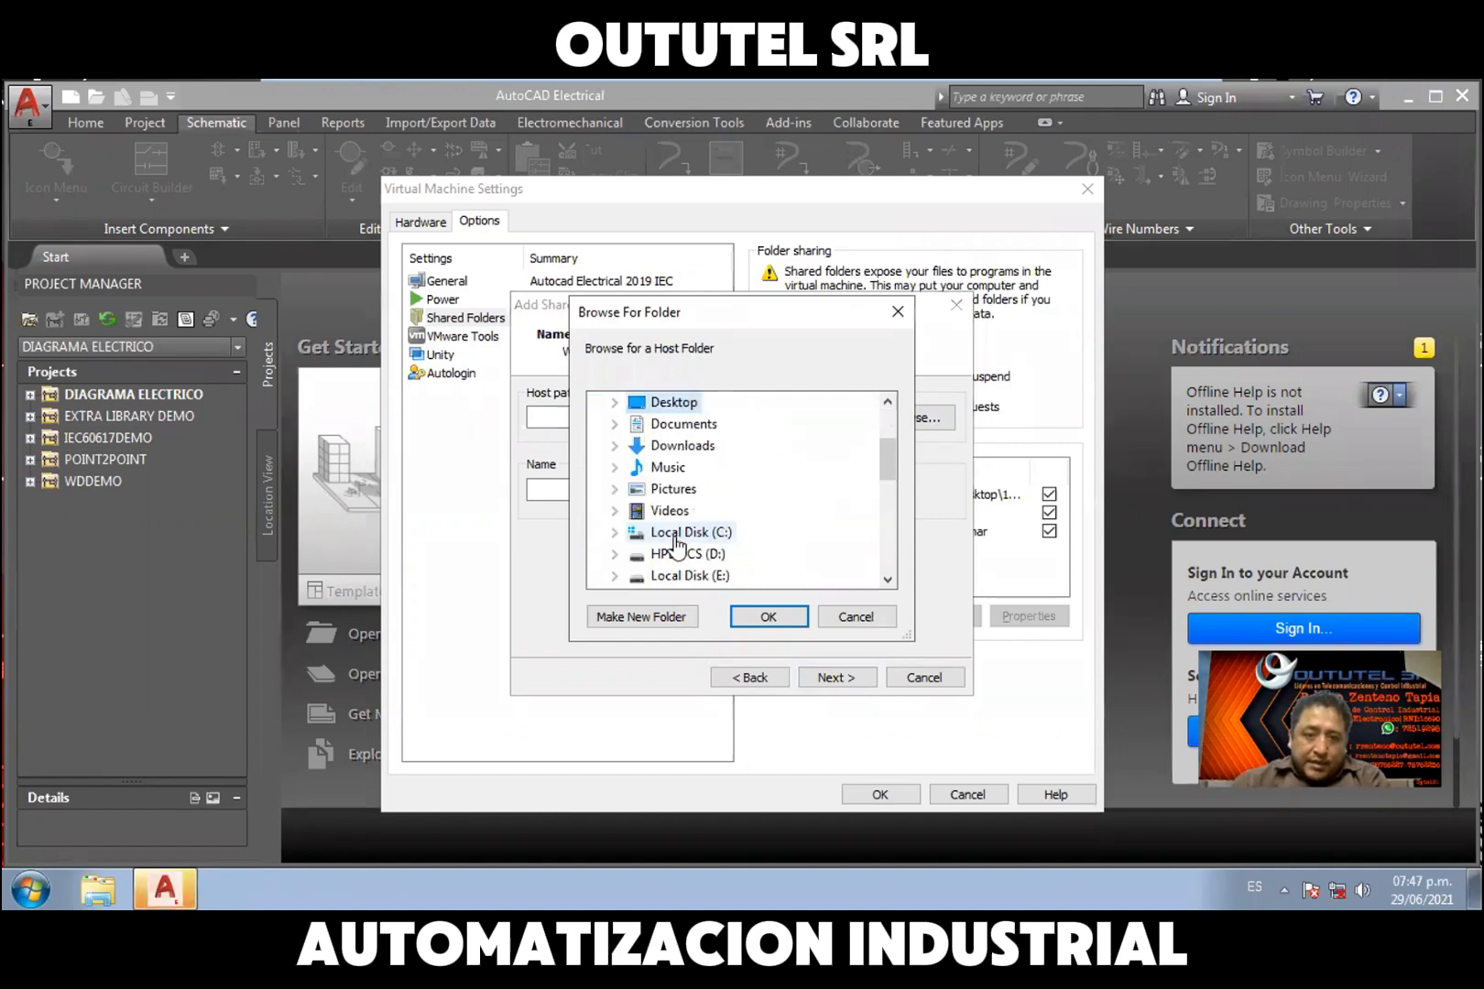
scroll(621, 475, "down", 1)
left_click(616, 468)
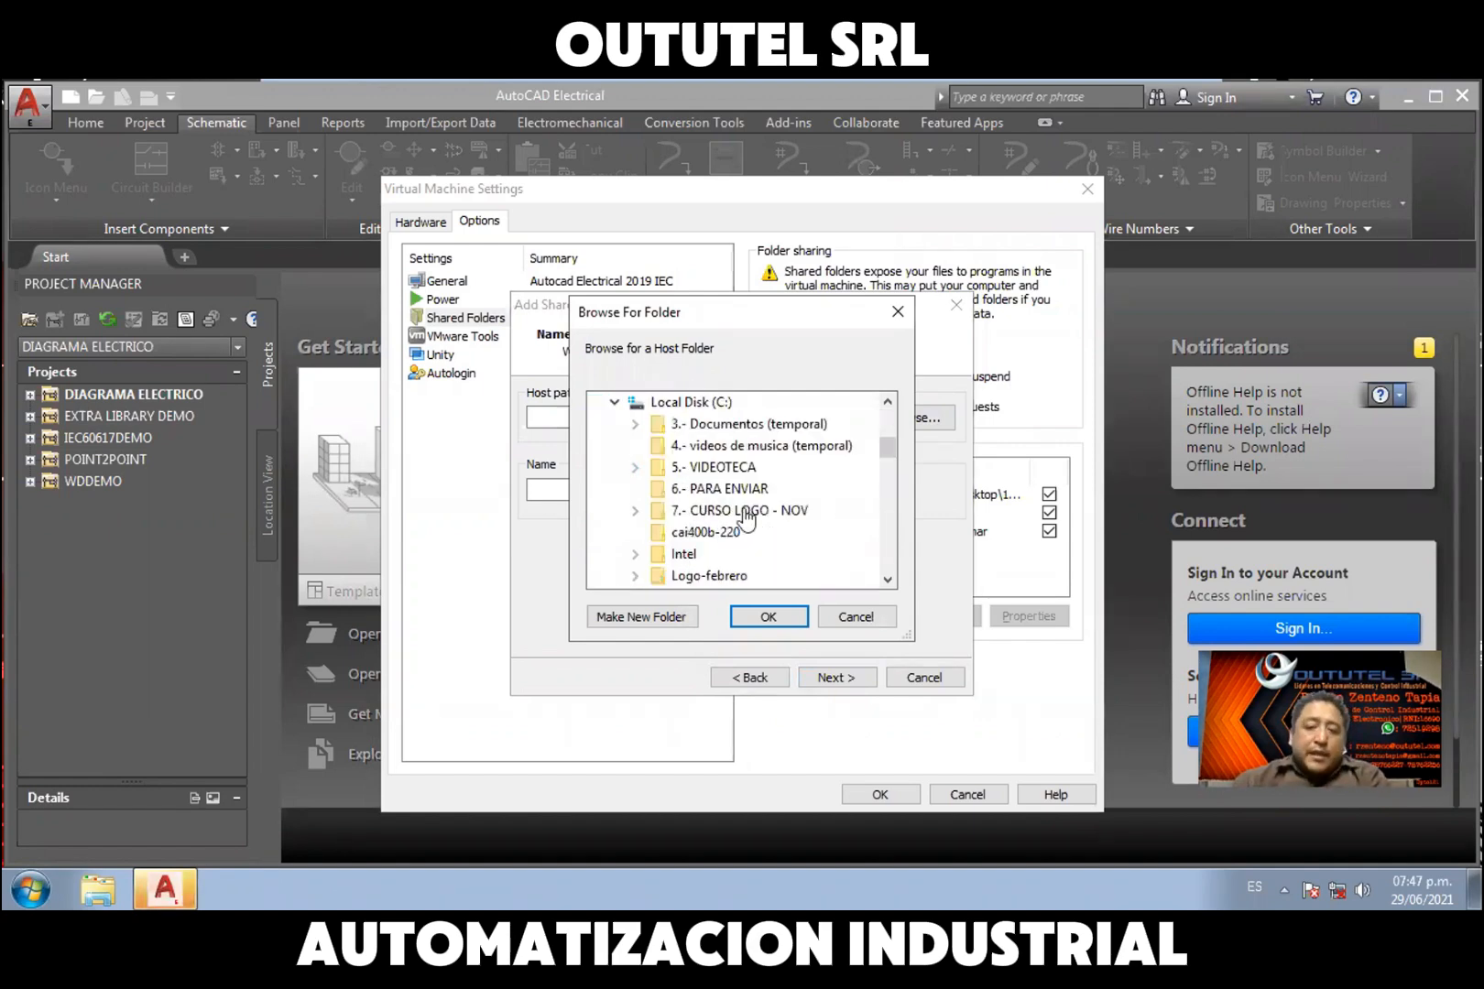
scroll(742, 569, "down", 1)
scroll(738, 574, "down", 1)
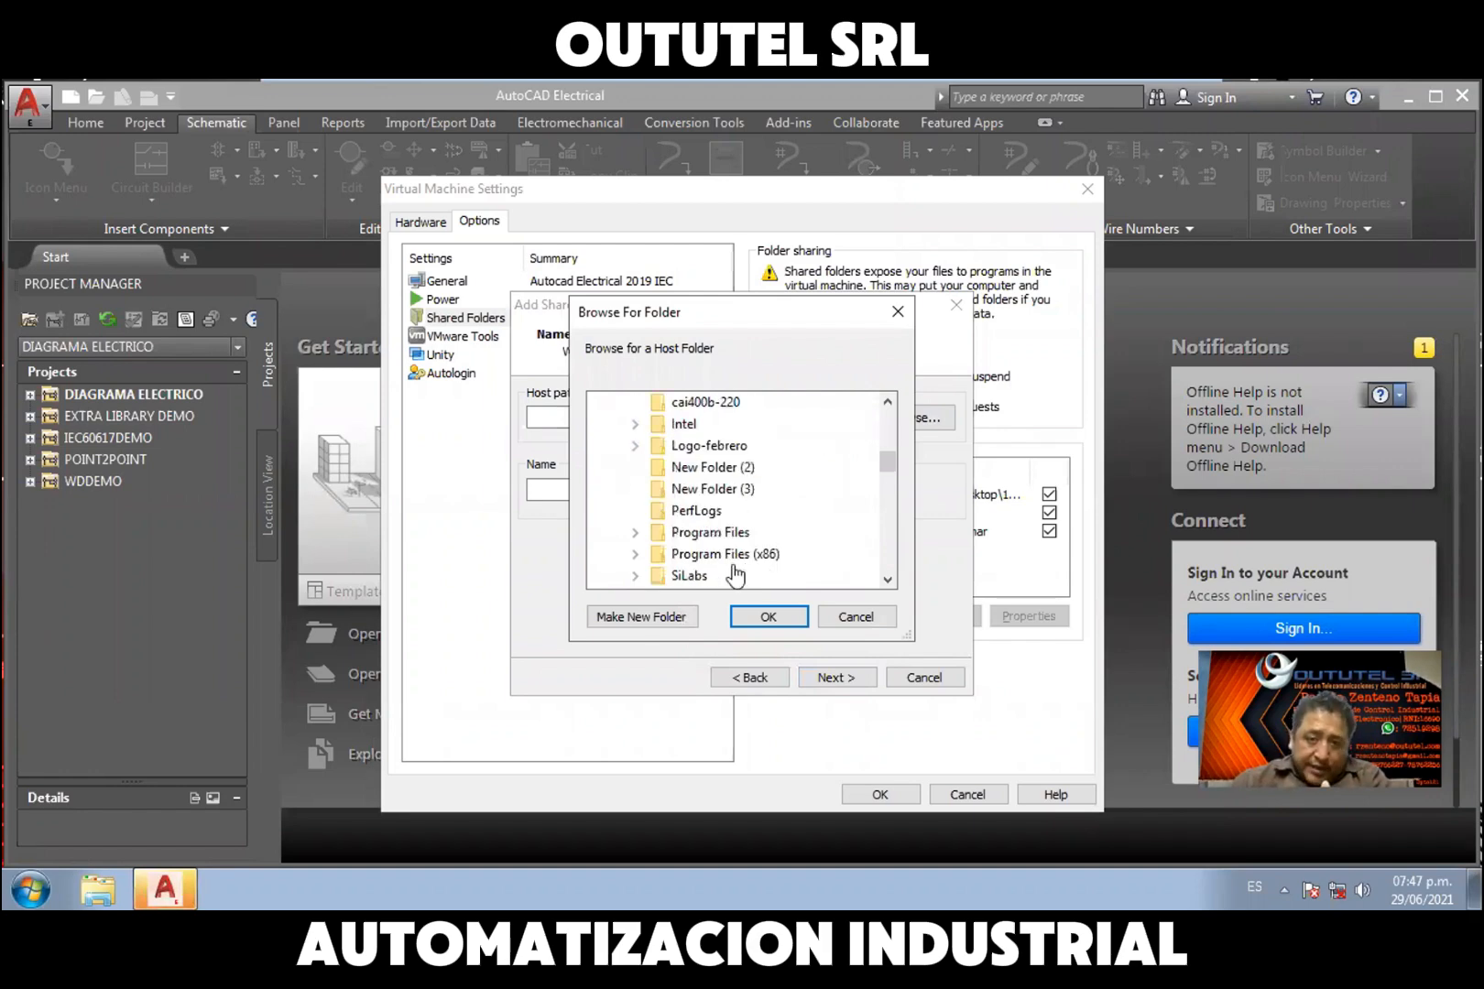
scroll(736, 575, "down", 6)
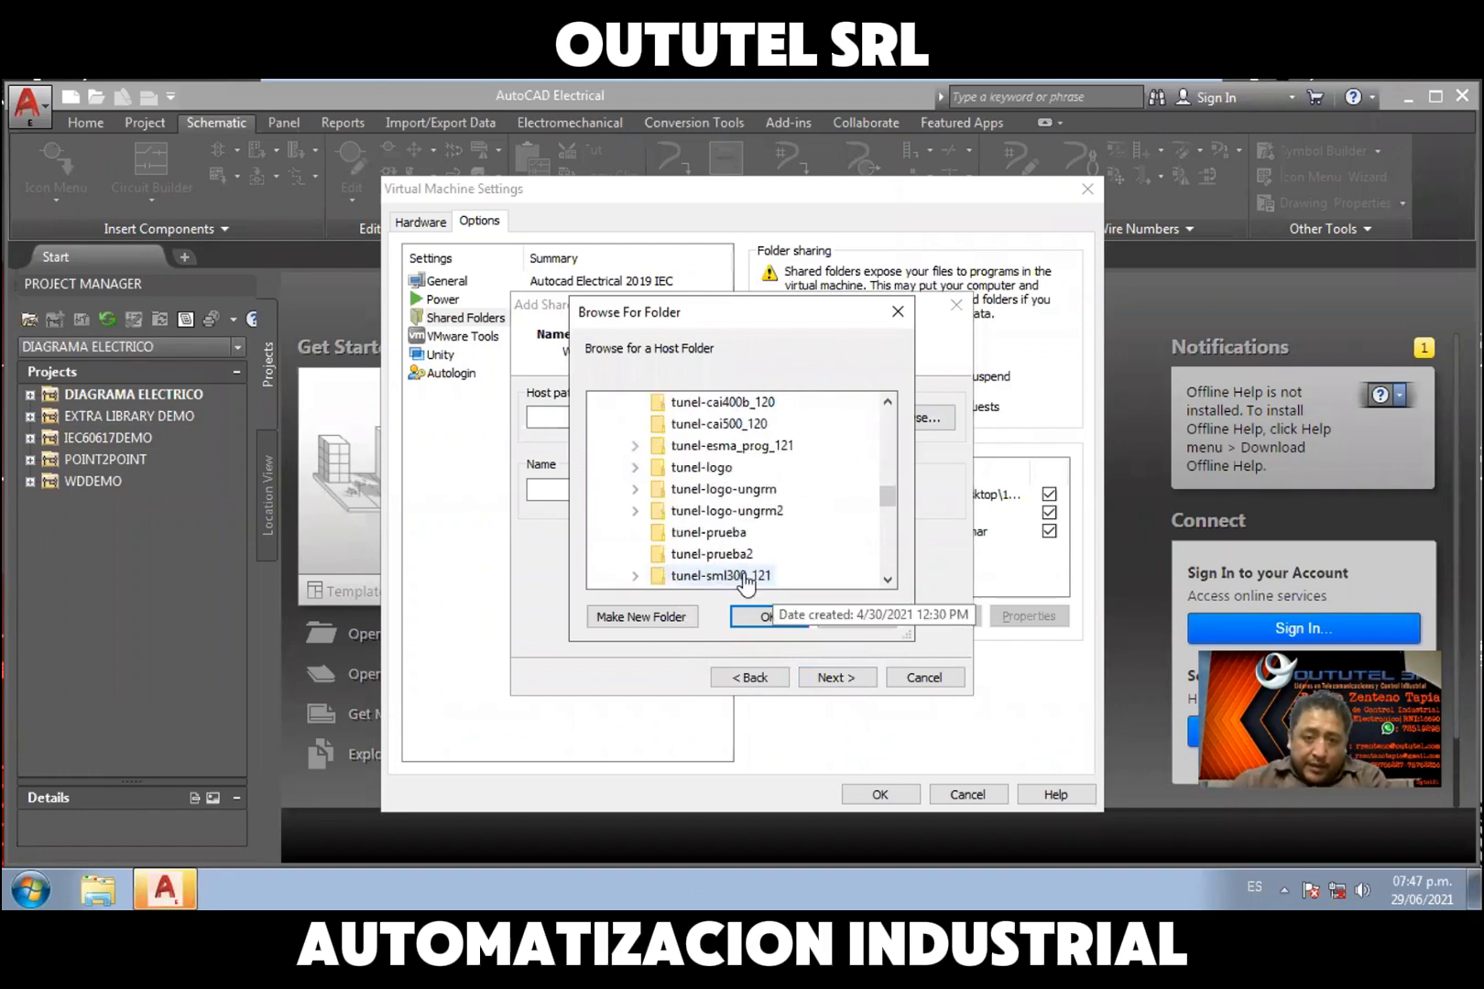
scroll(736, 574, "down", 2)
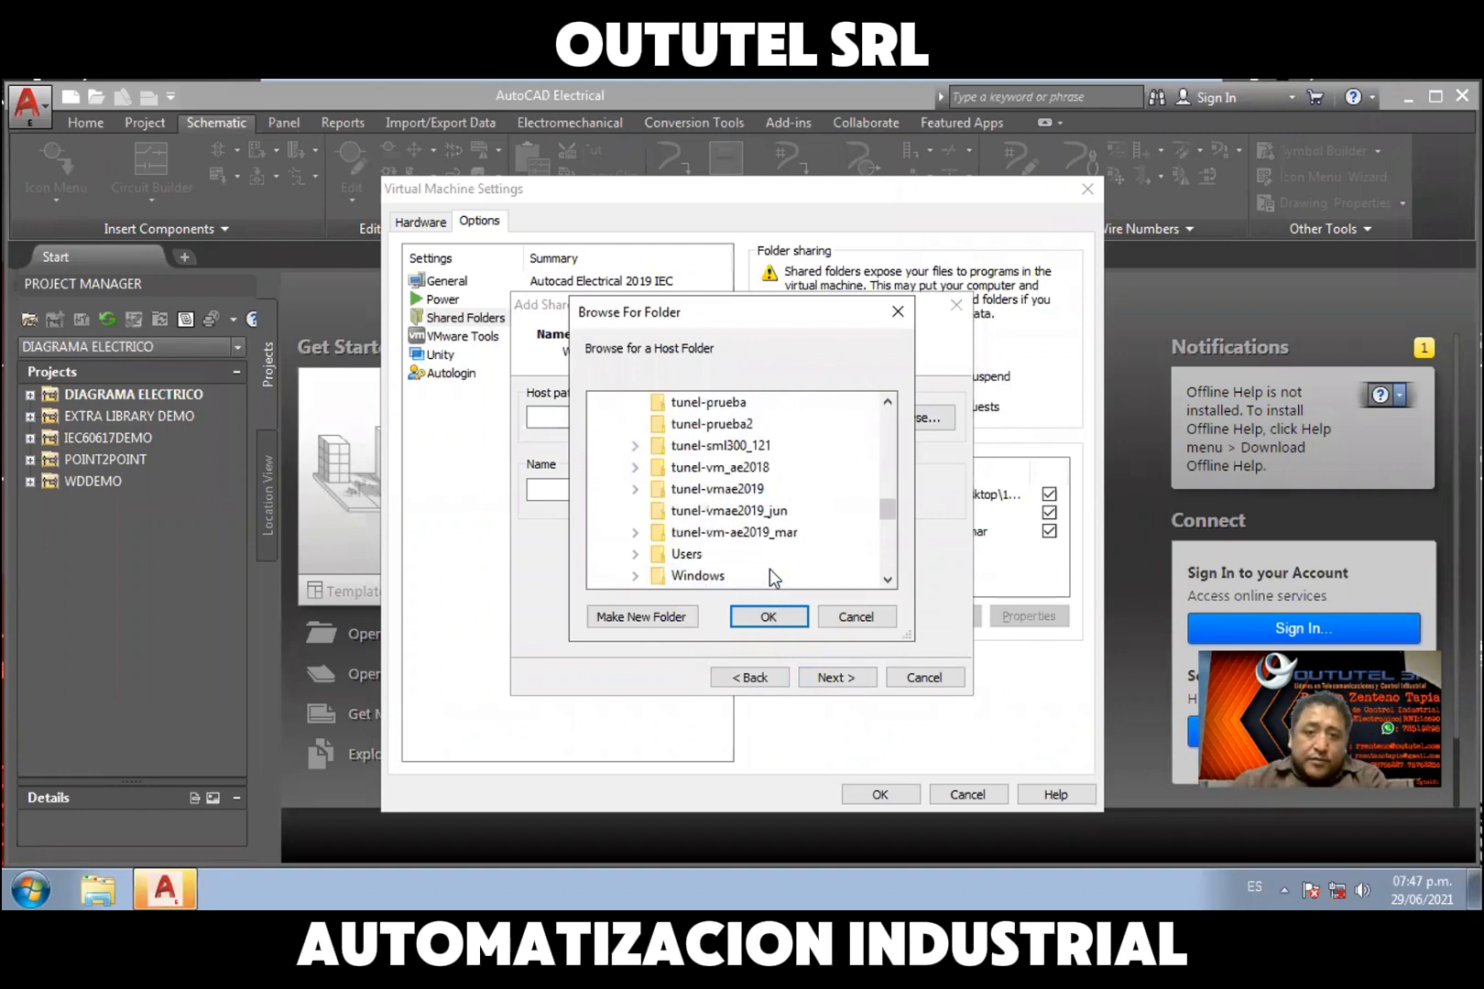
left_click(738, 518)
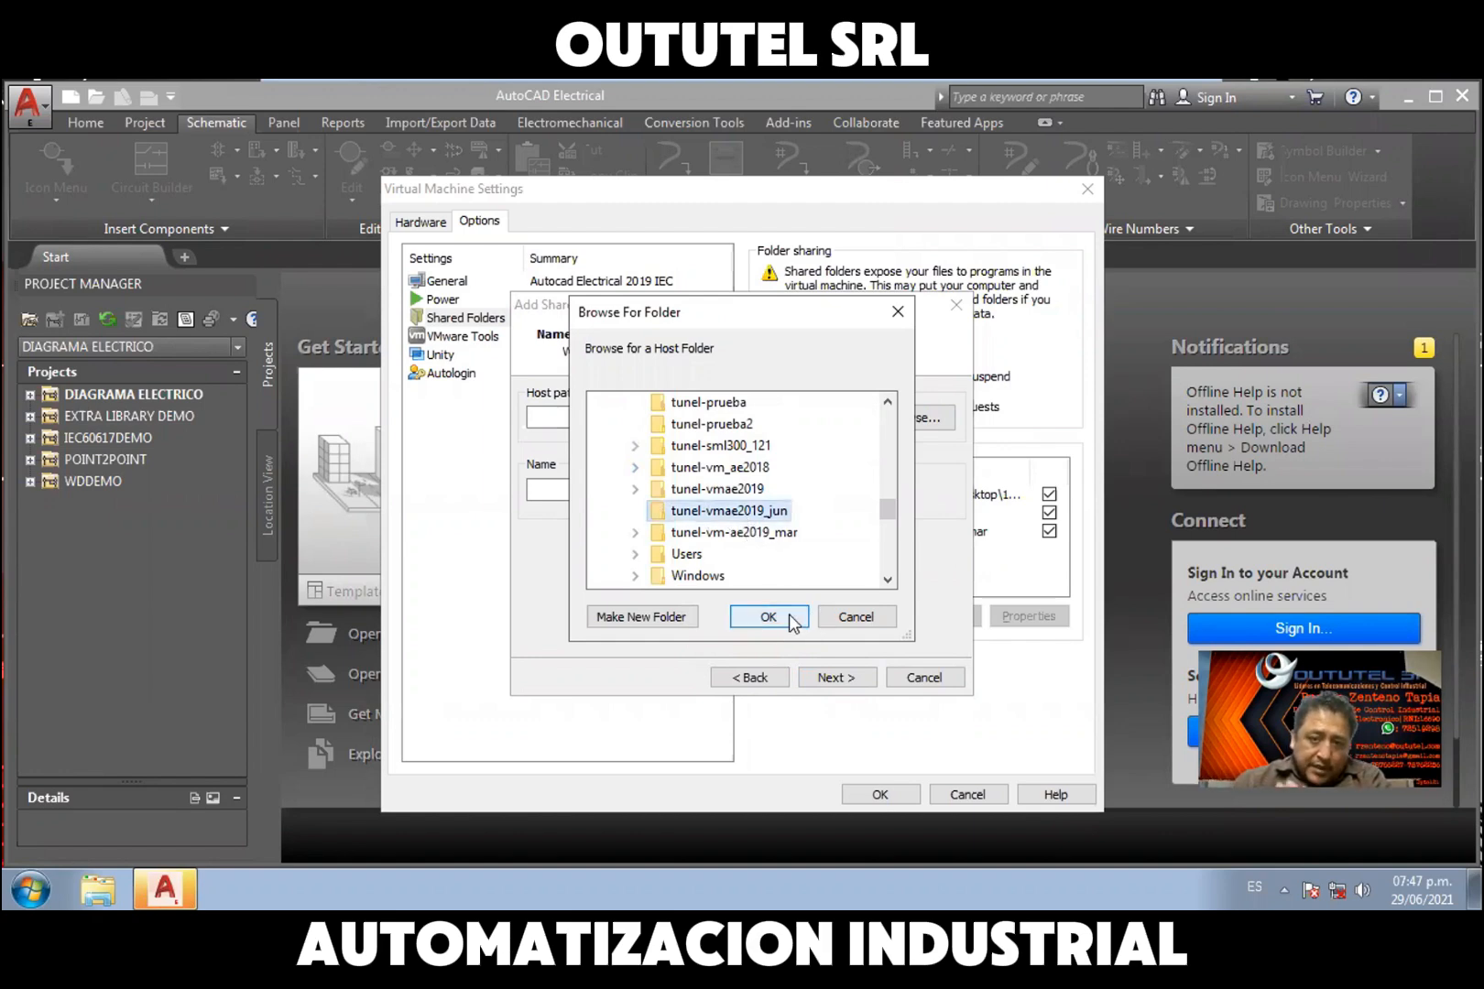
left_click(793, 623)
Finish adding the share under the name tunel-vmae2019_jun and accept the virtual machine settings
left_click(851, 678)
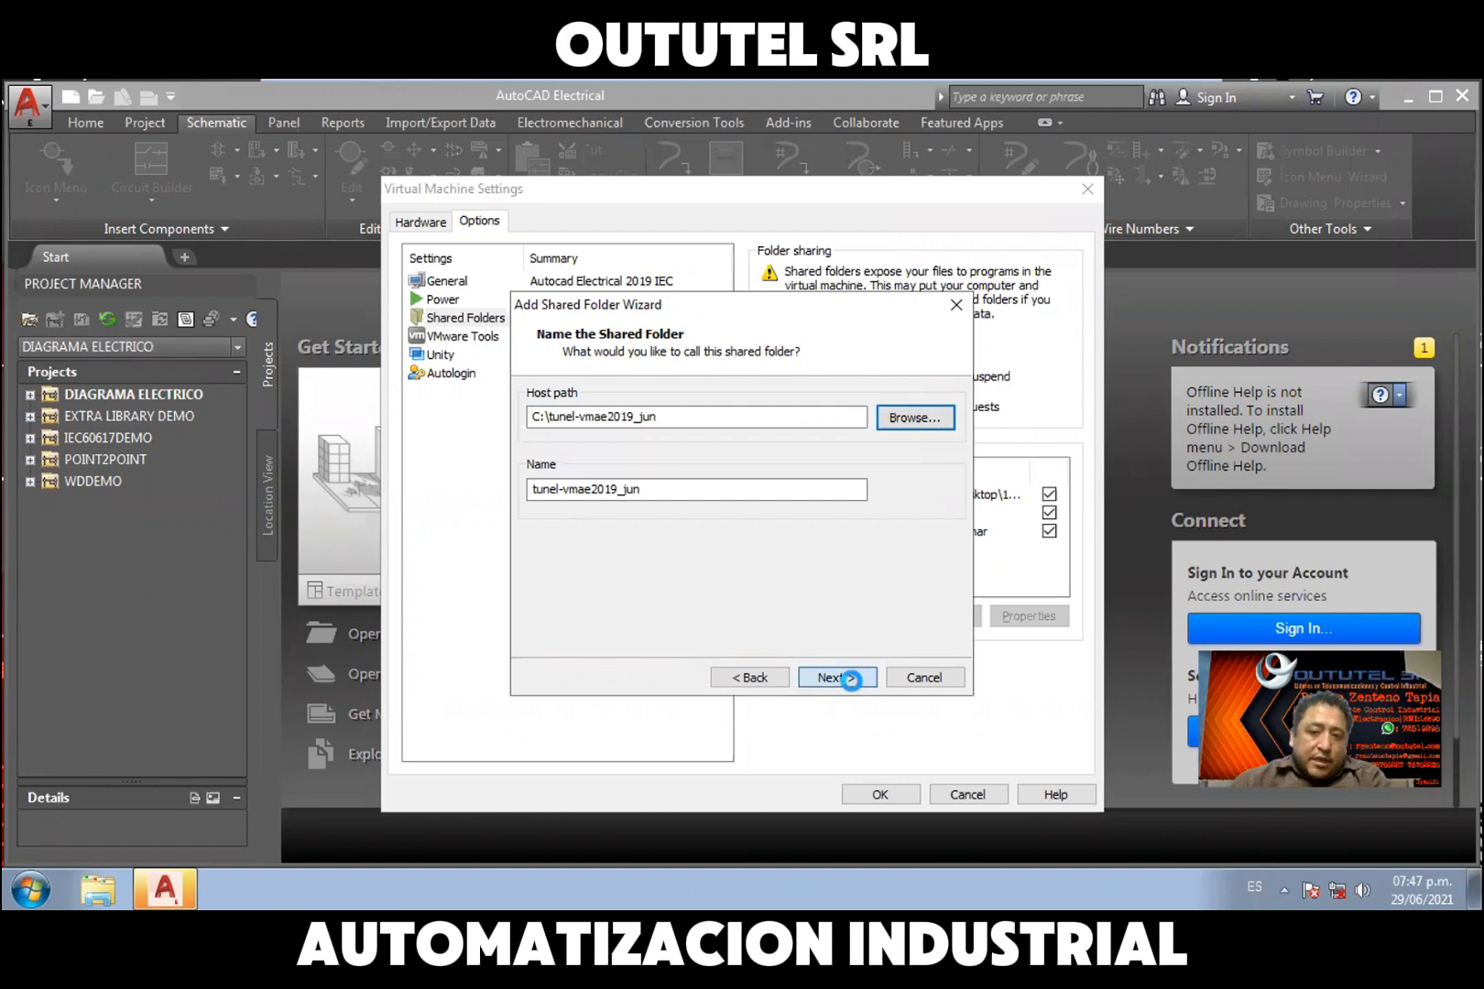
left_click(852, 682)
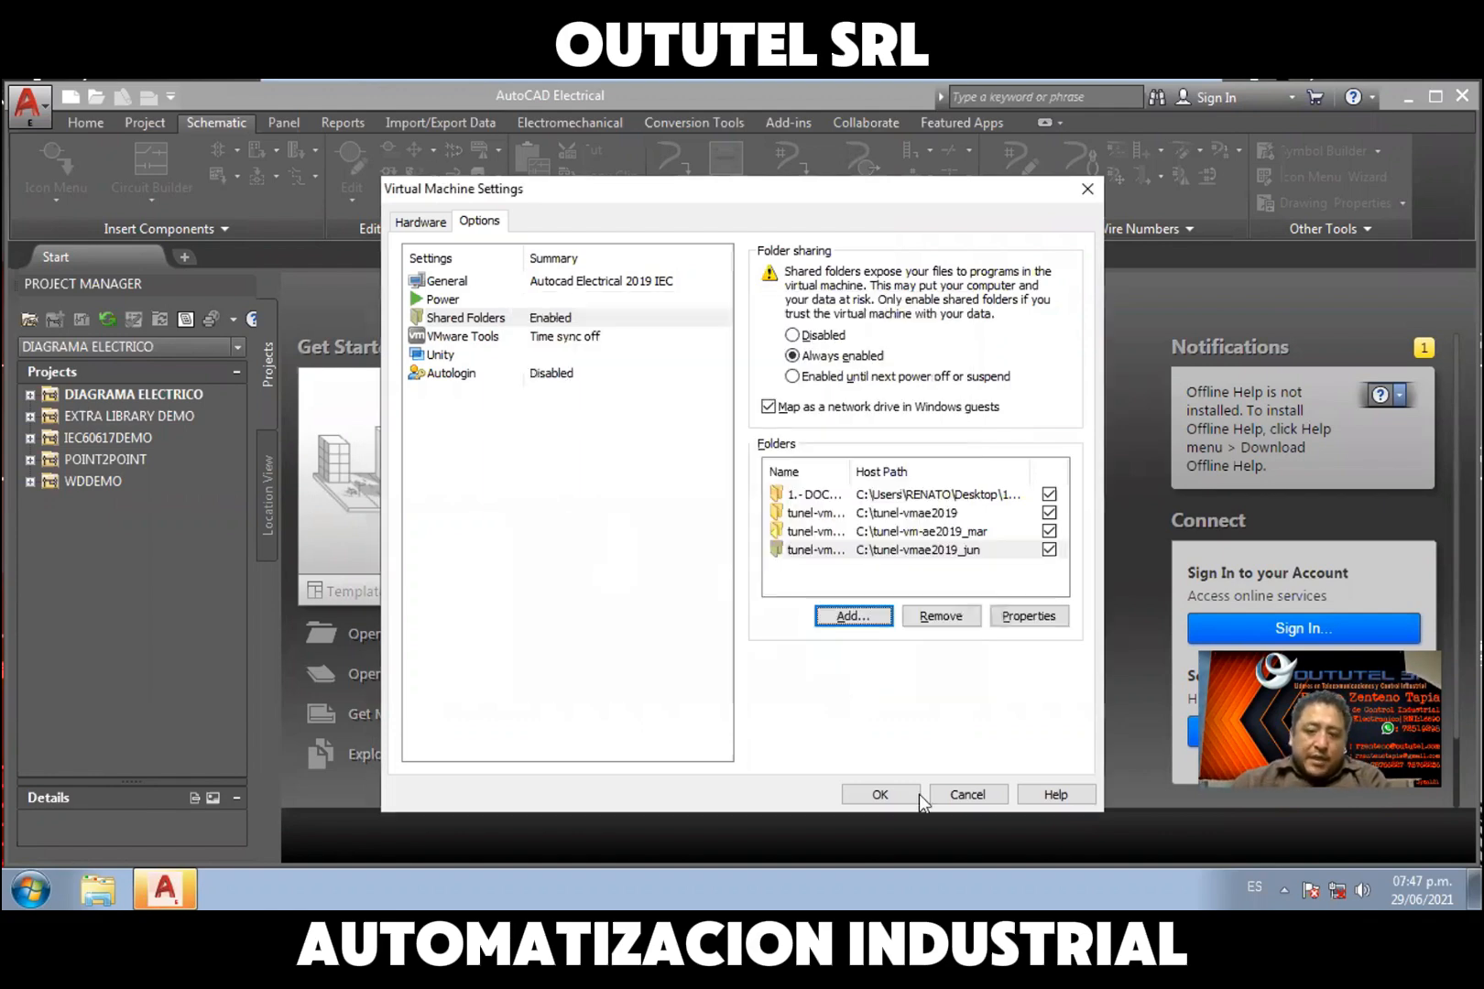
left_click(880, 794)
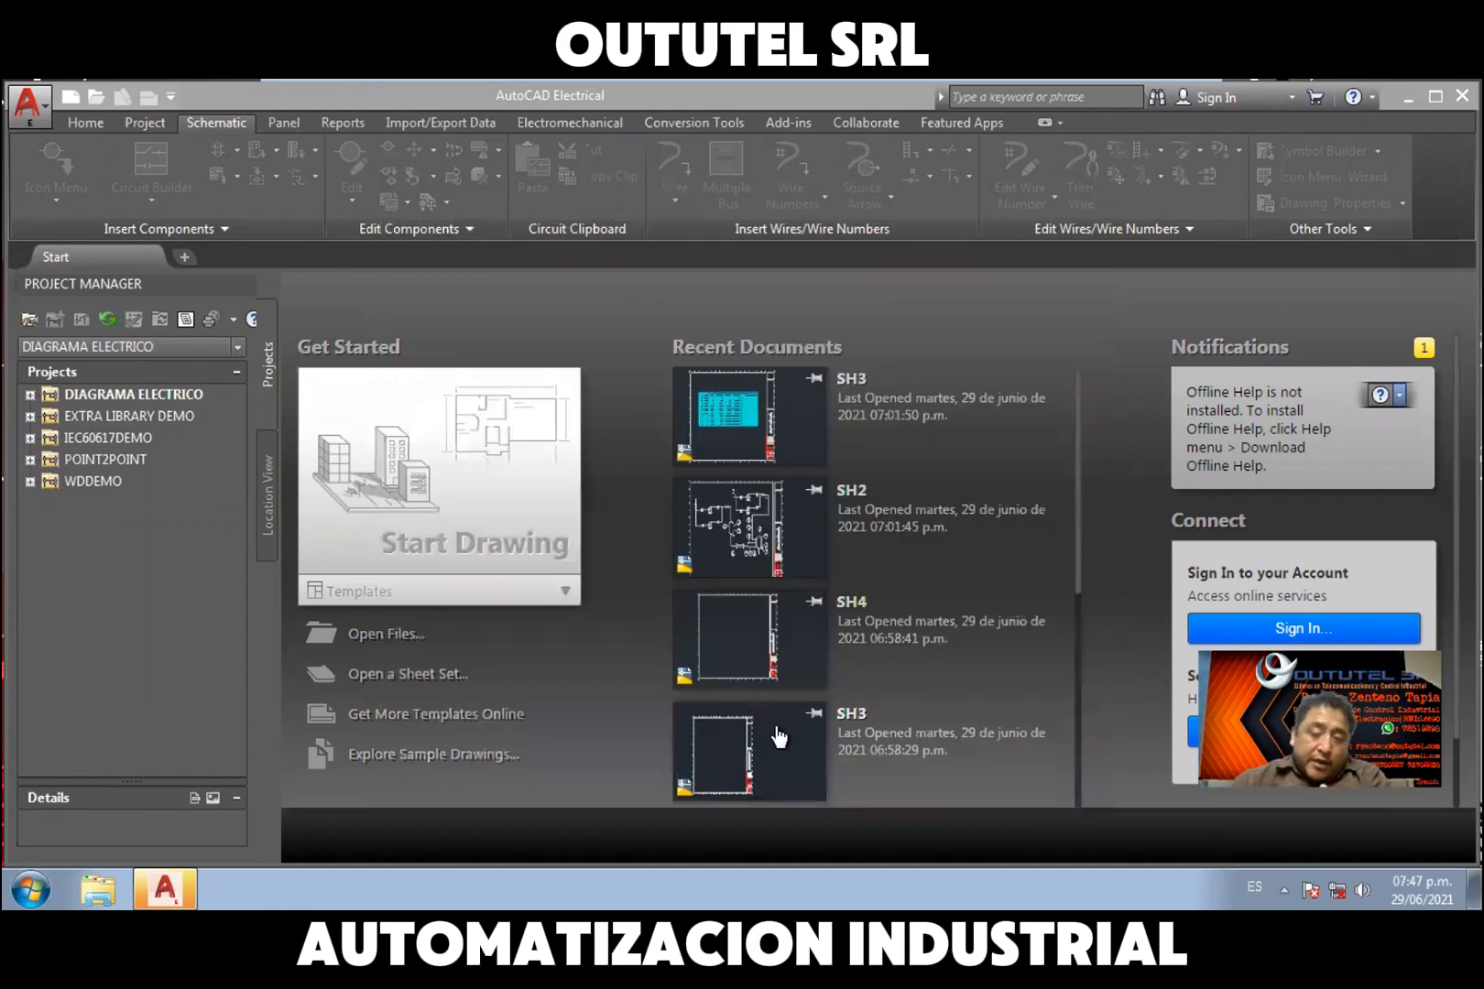
Minimize AutoCAD Electrical and open the tunel-vmae2019_jun folder on the guest's Shared Folders (Z:) drive
left_click(1407, 99)
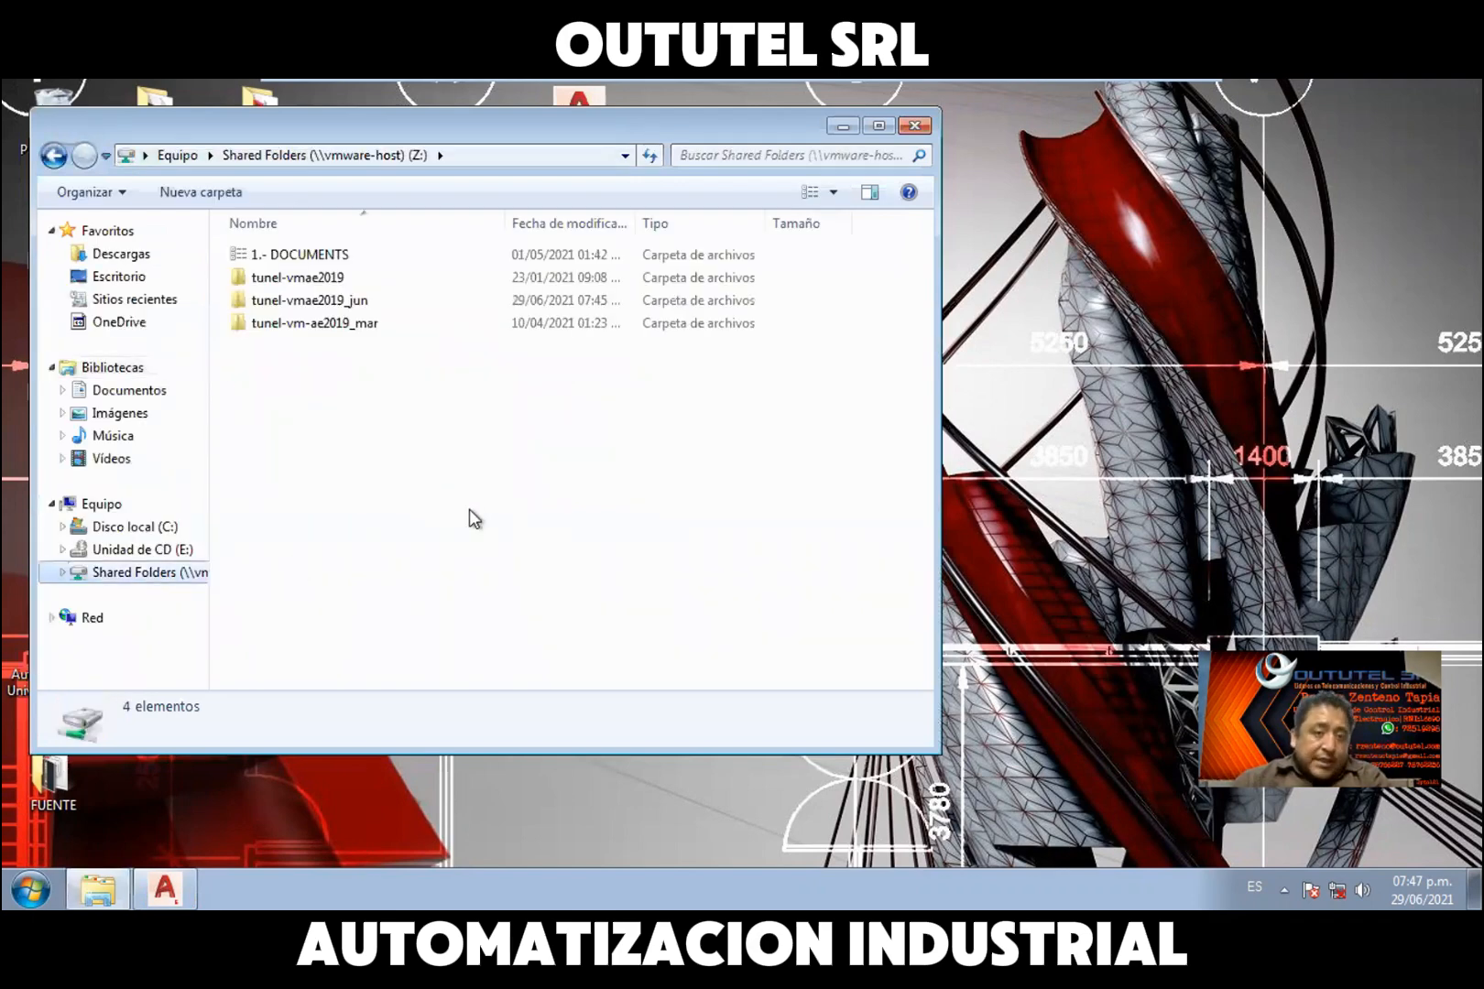
left_click(358, 299)
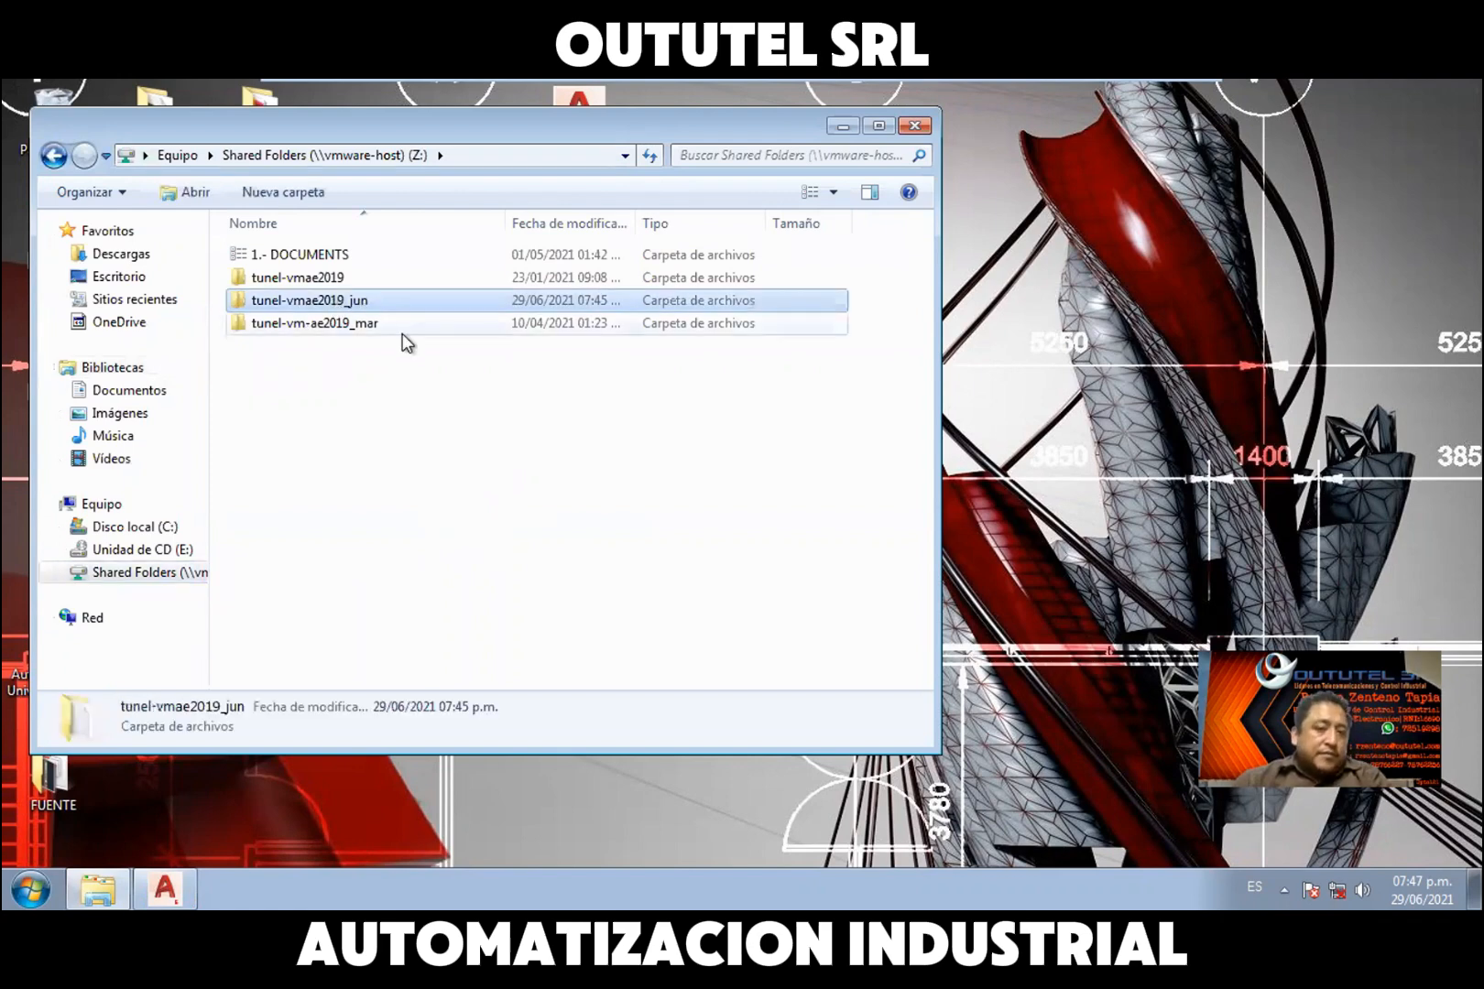
double_click(341, 305)
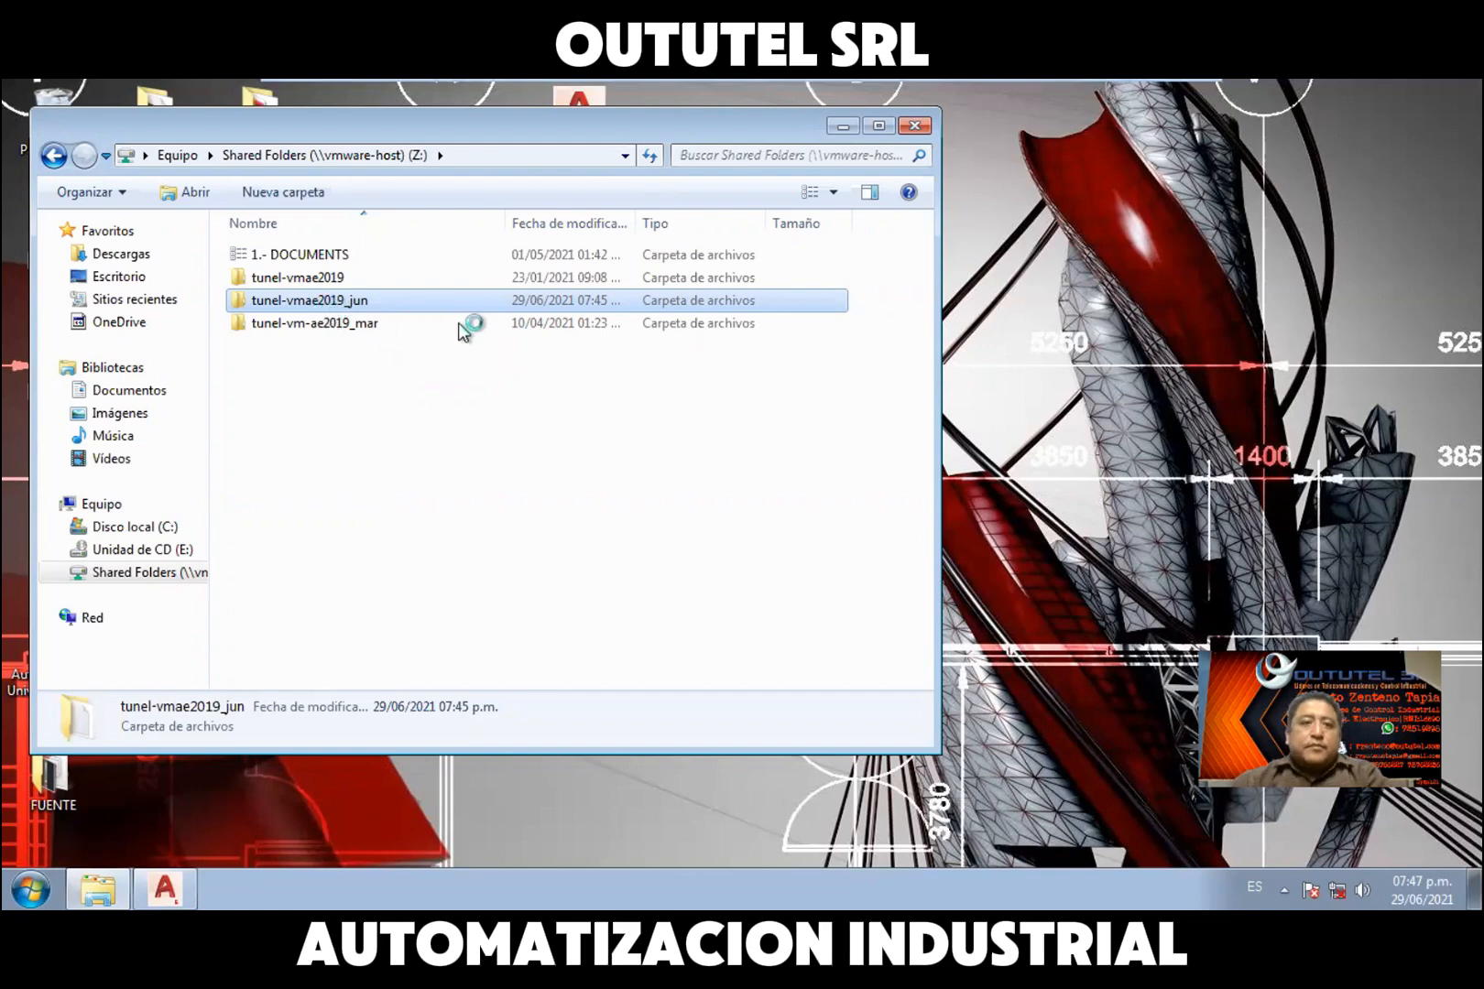
mouse_move(1136, 94)
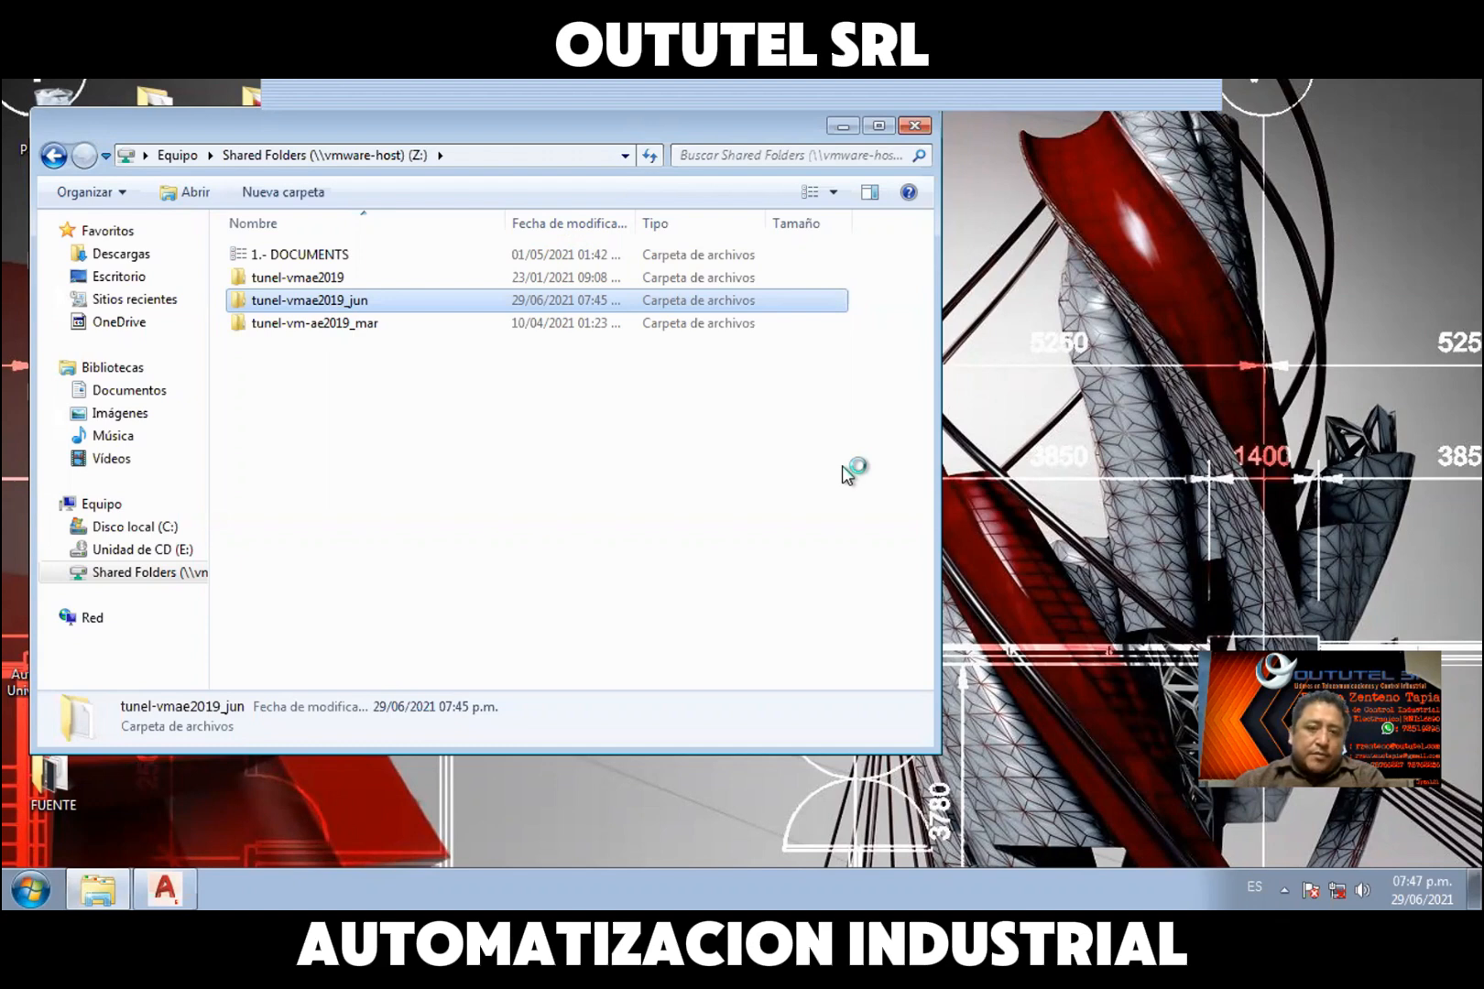
mouse_move(953, 90)
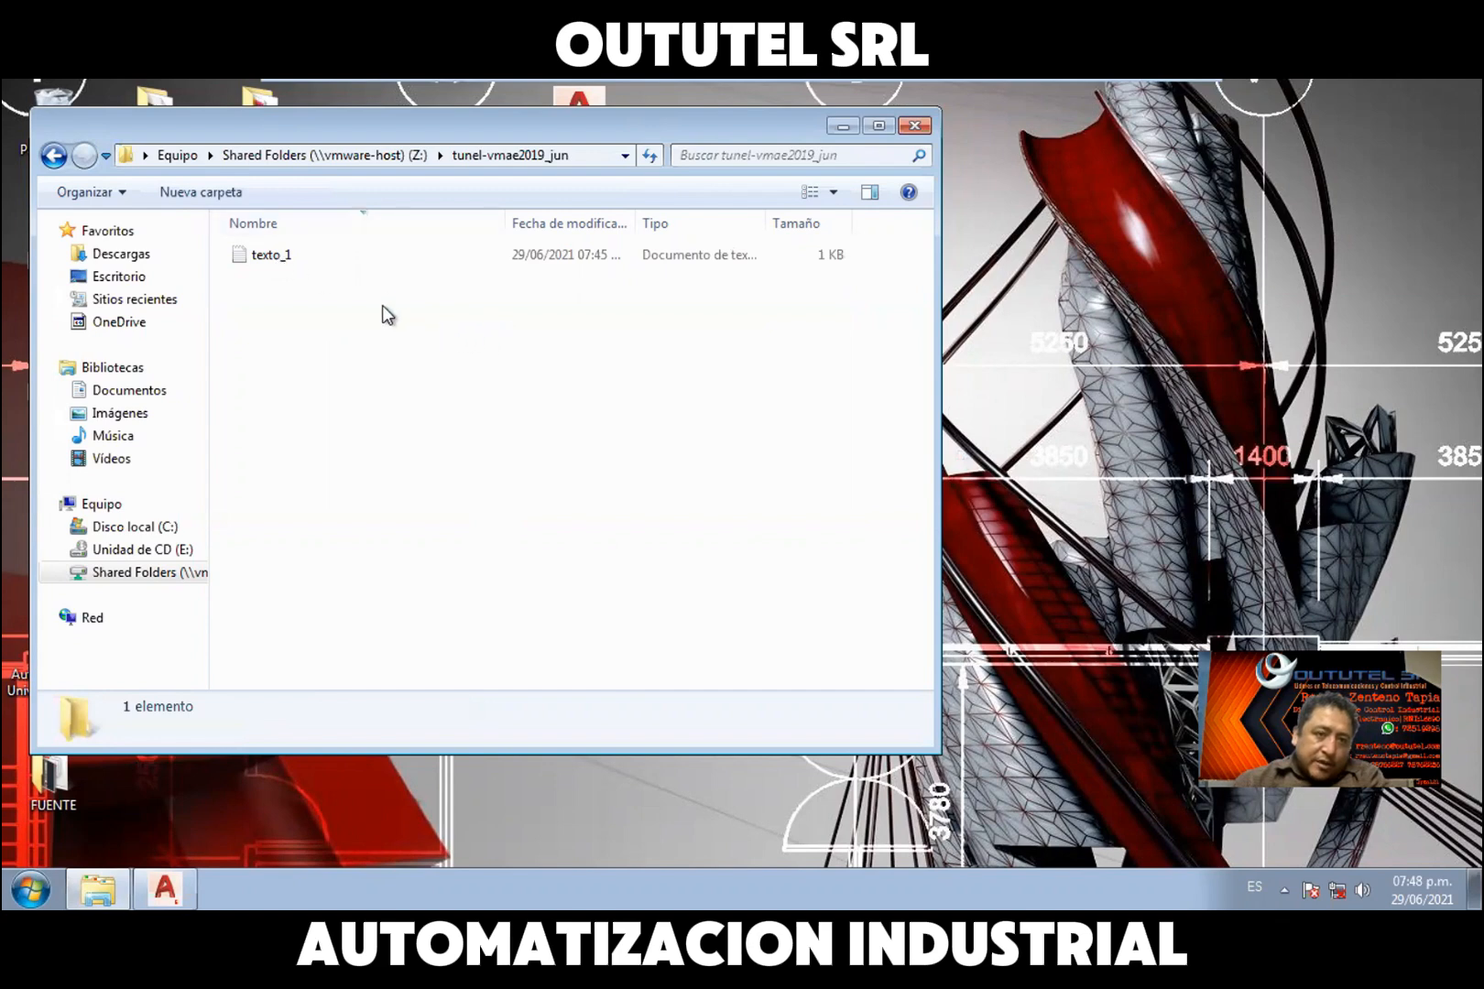
Open texto_1 in the guest and add the line "hola_2" below the existing text, leaving one blank line between
left_click(292, 260)
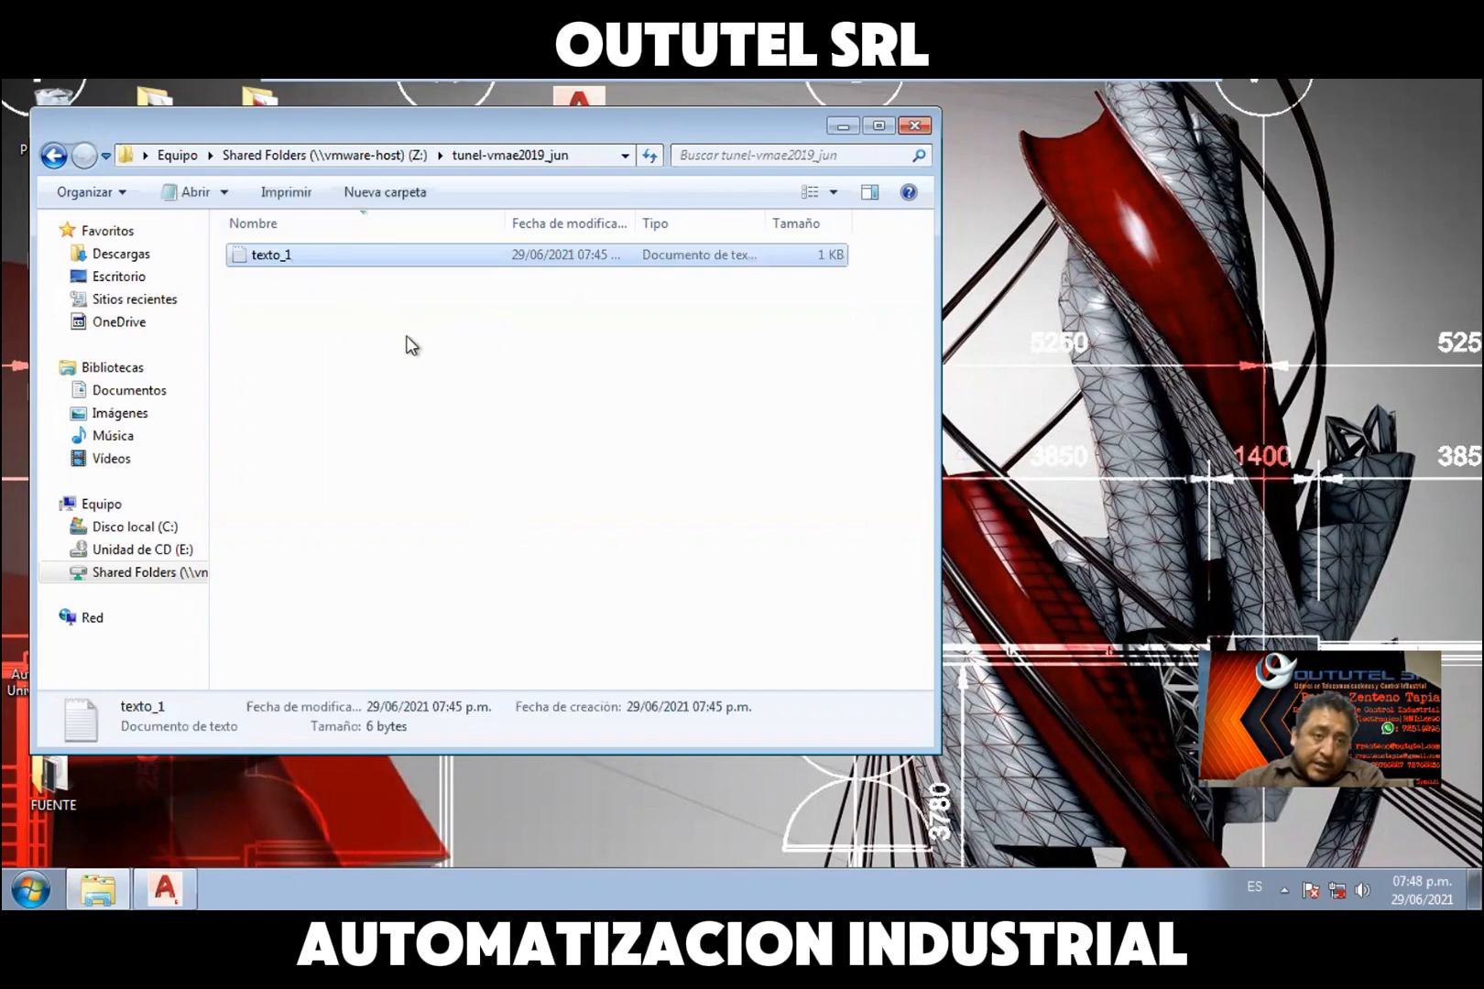
left_click(410, 355)
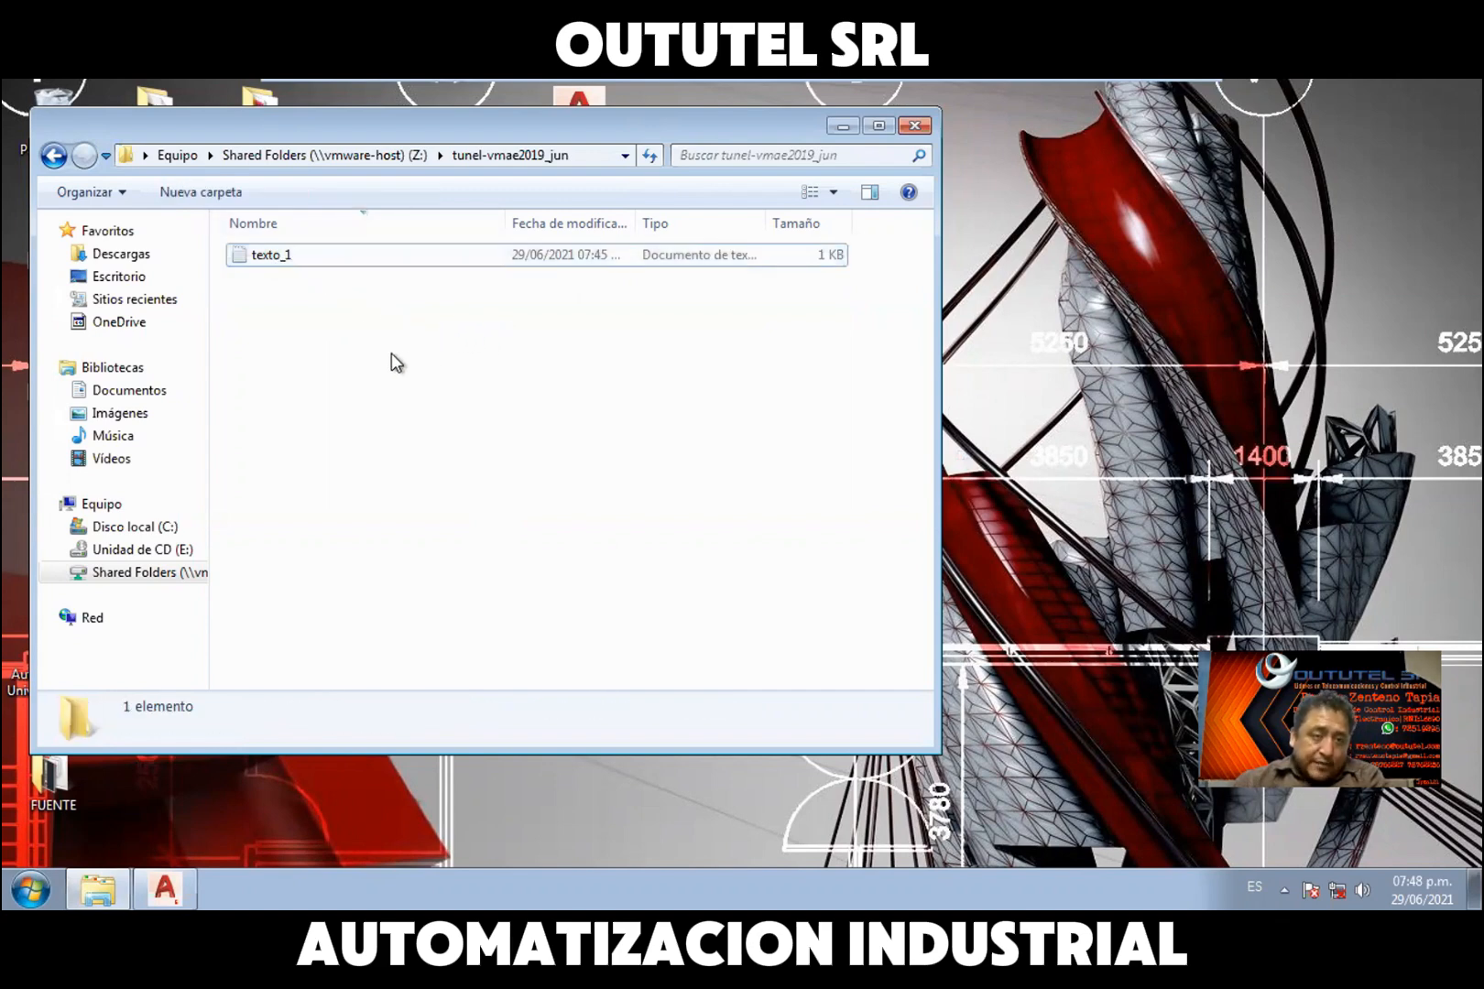
double_click(264, 257)
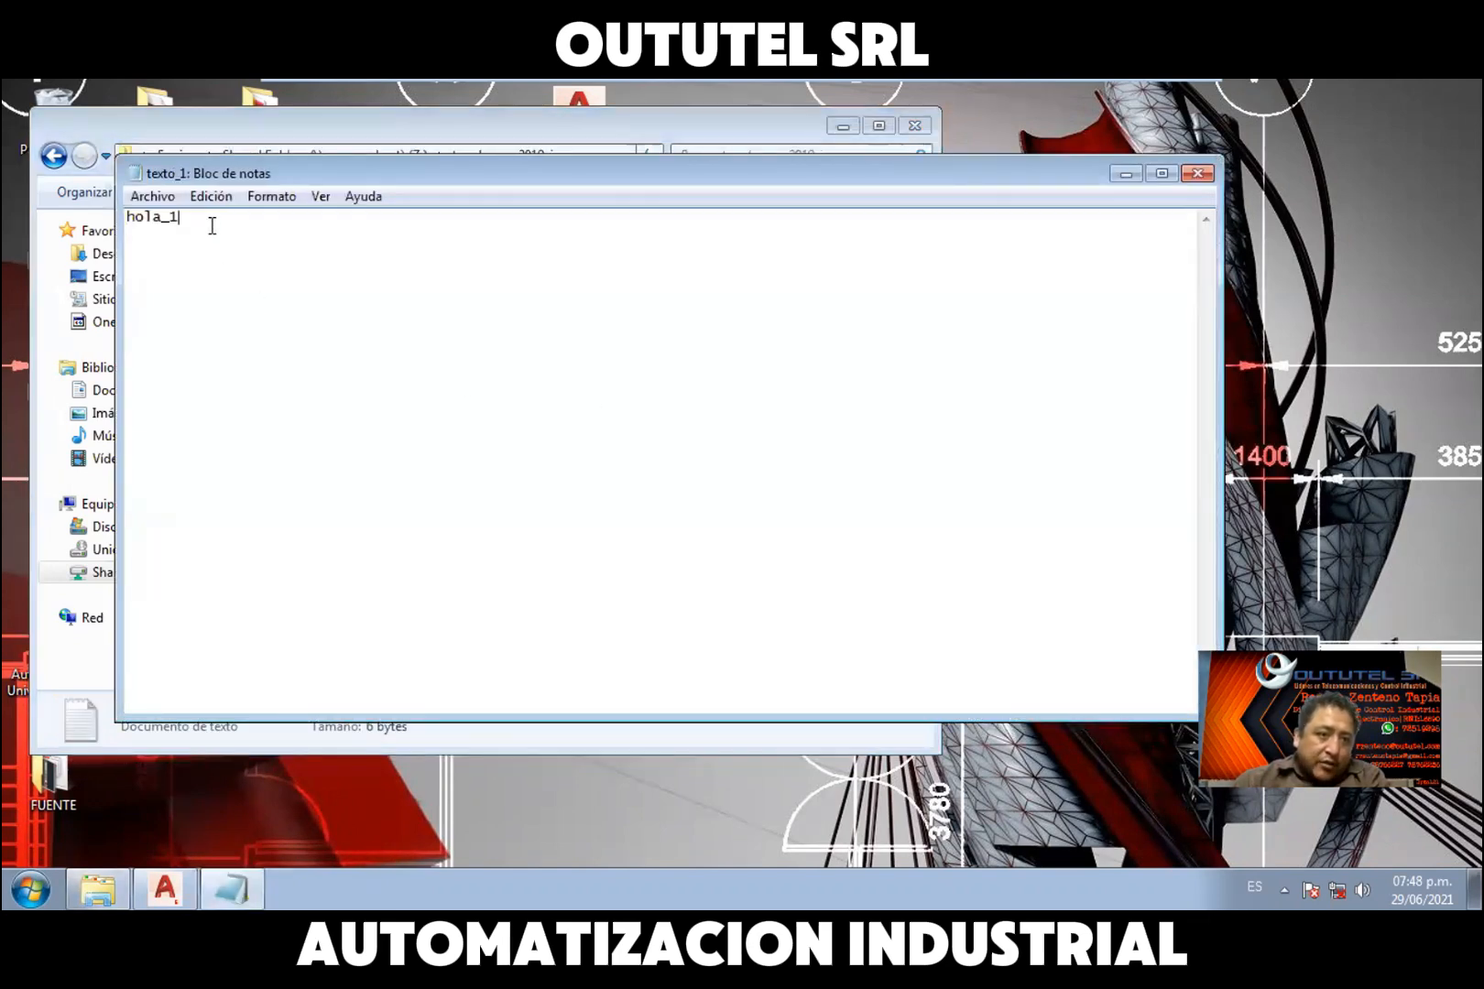
left_click(260, 257)
key("Return")
key("Return")
type("hola_")
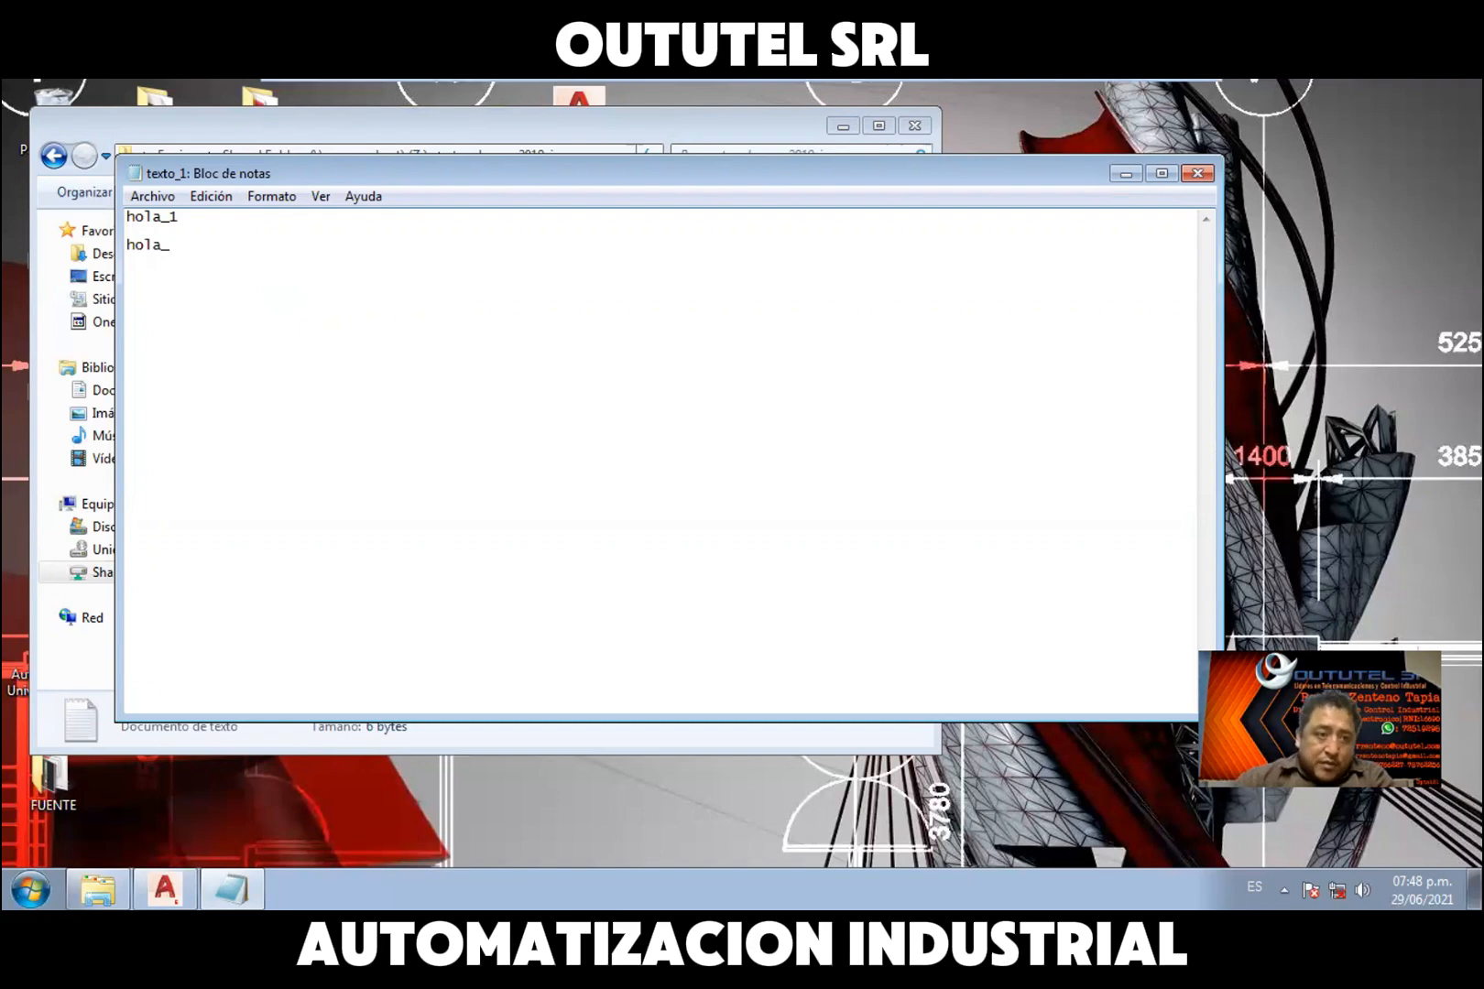
type("2")
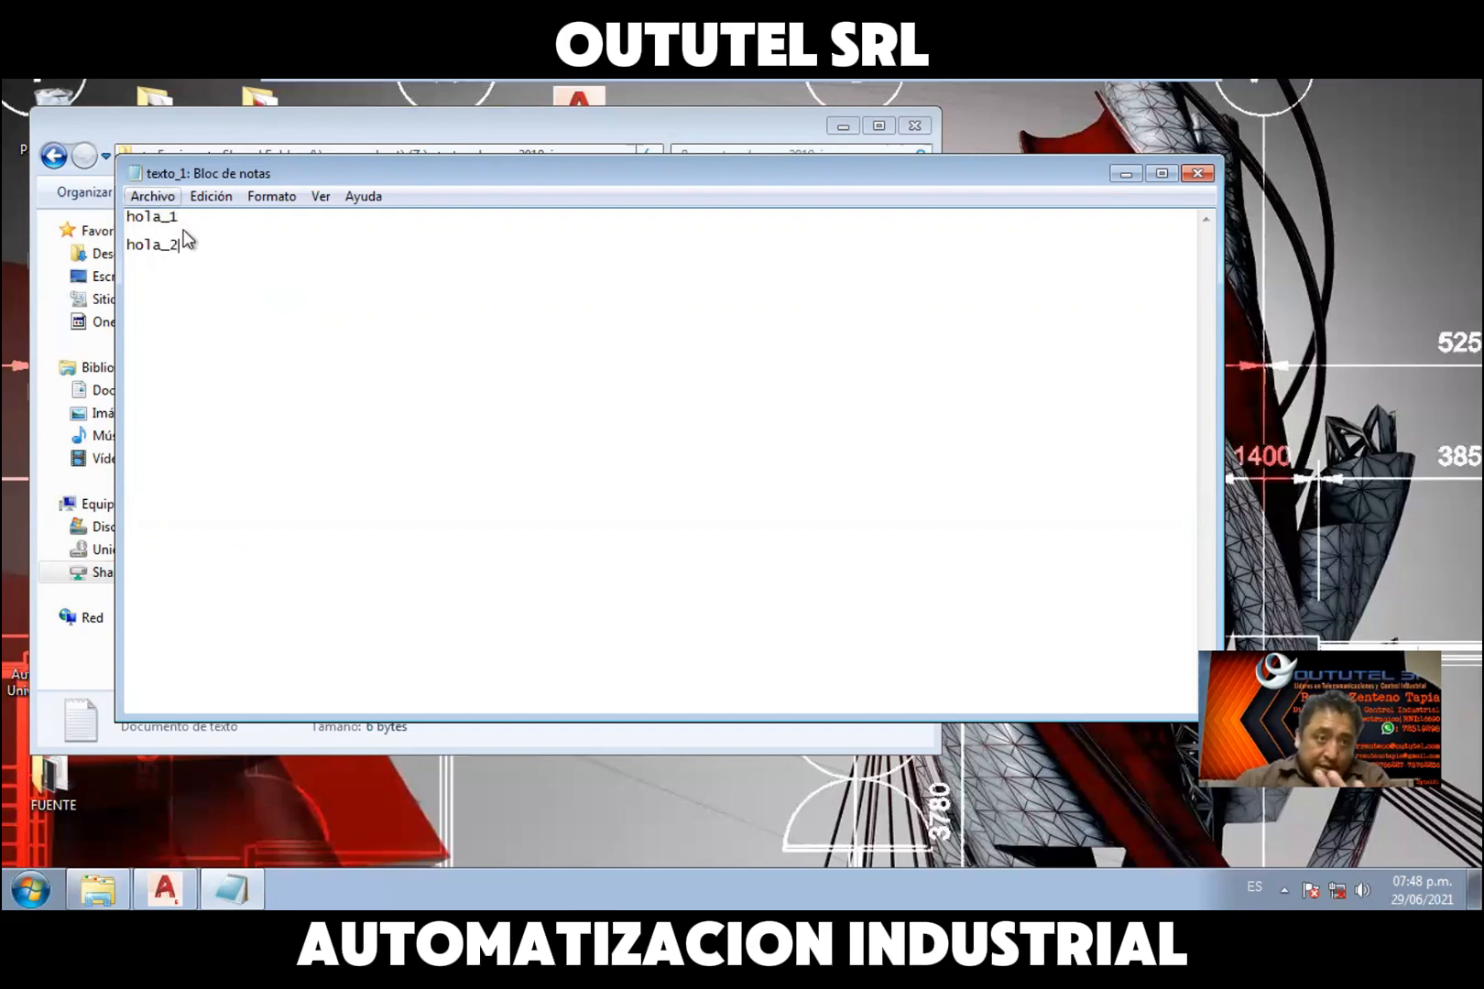
Save the edited texto_1 file and close it in the guest
left_click(154, 197)
left_click(208, 269)
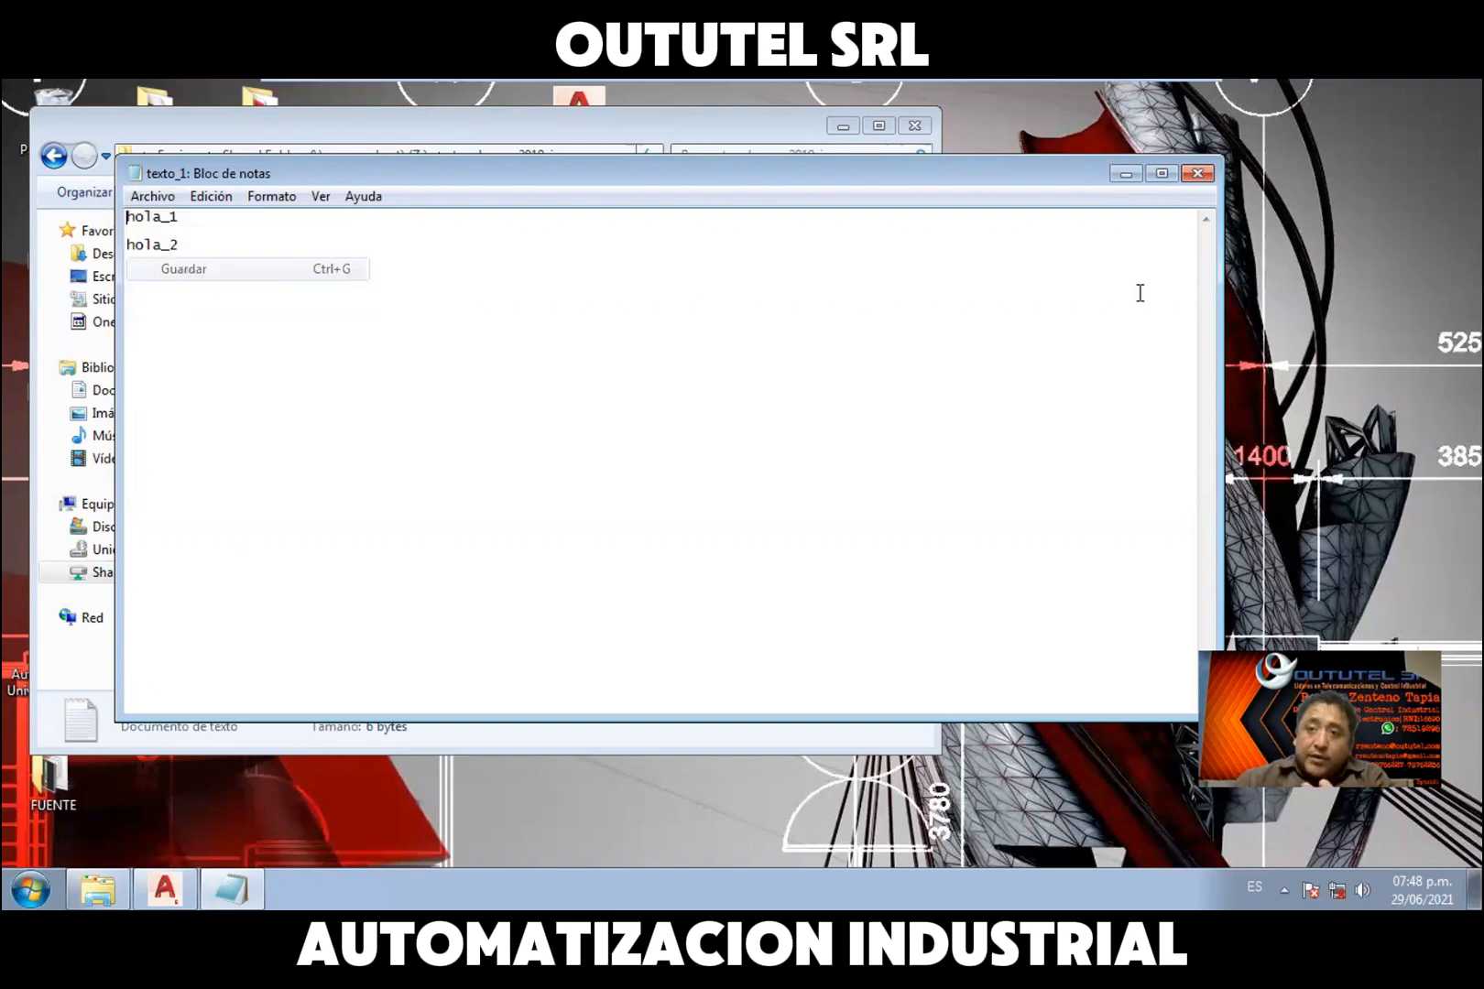
left_click(1198, 175)
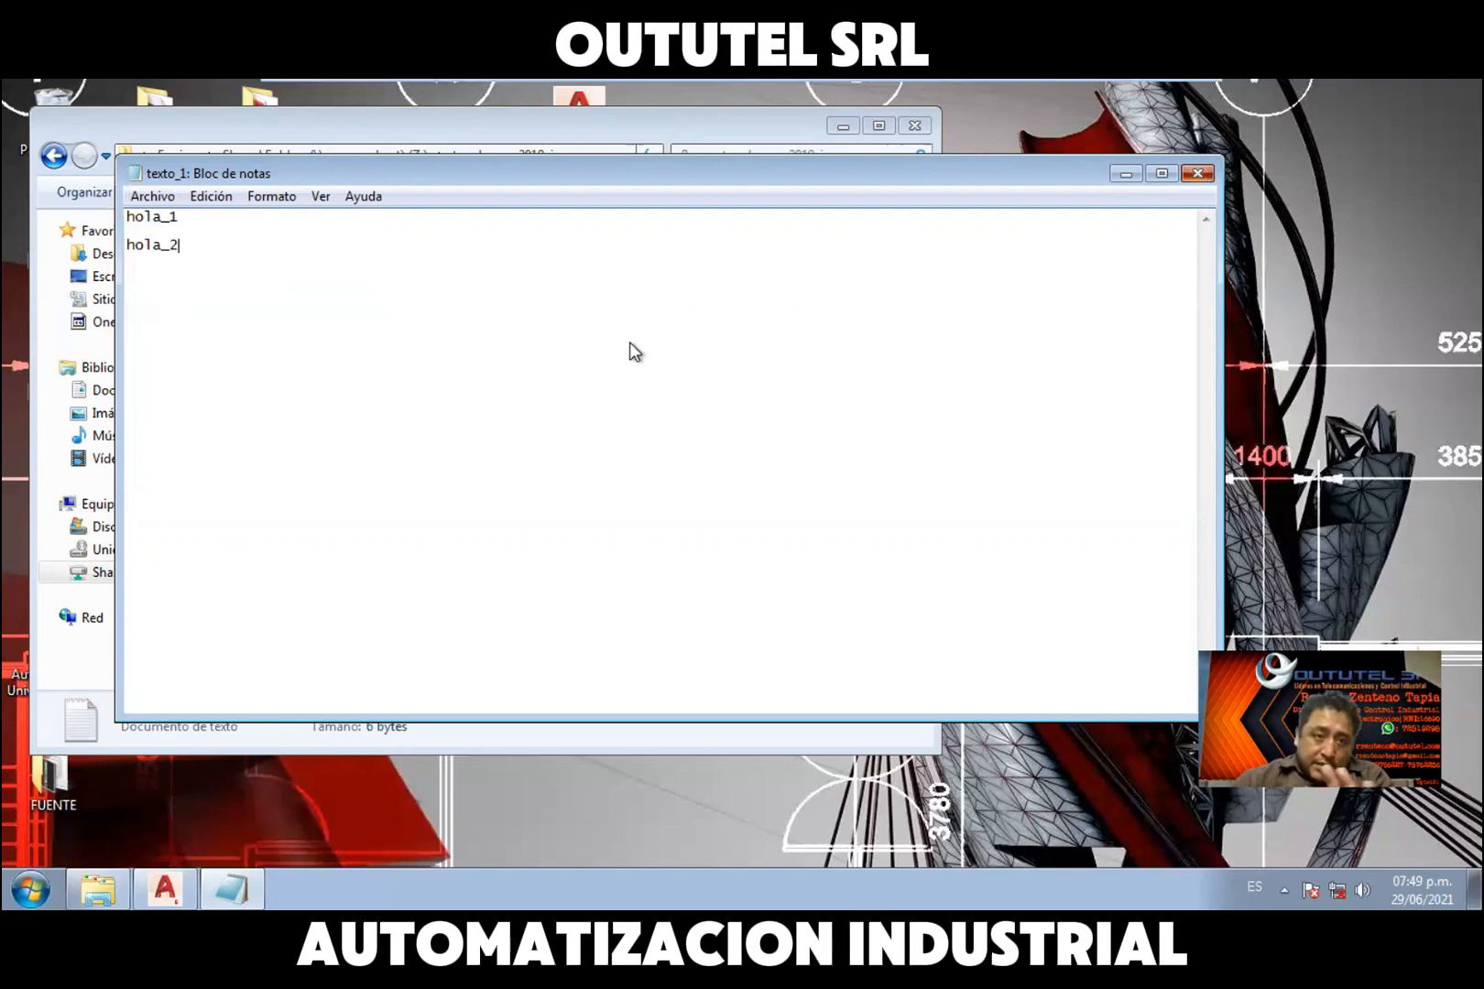
left_click(547, 407)
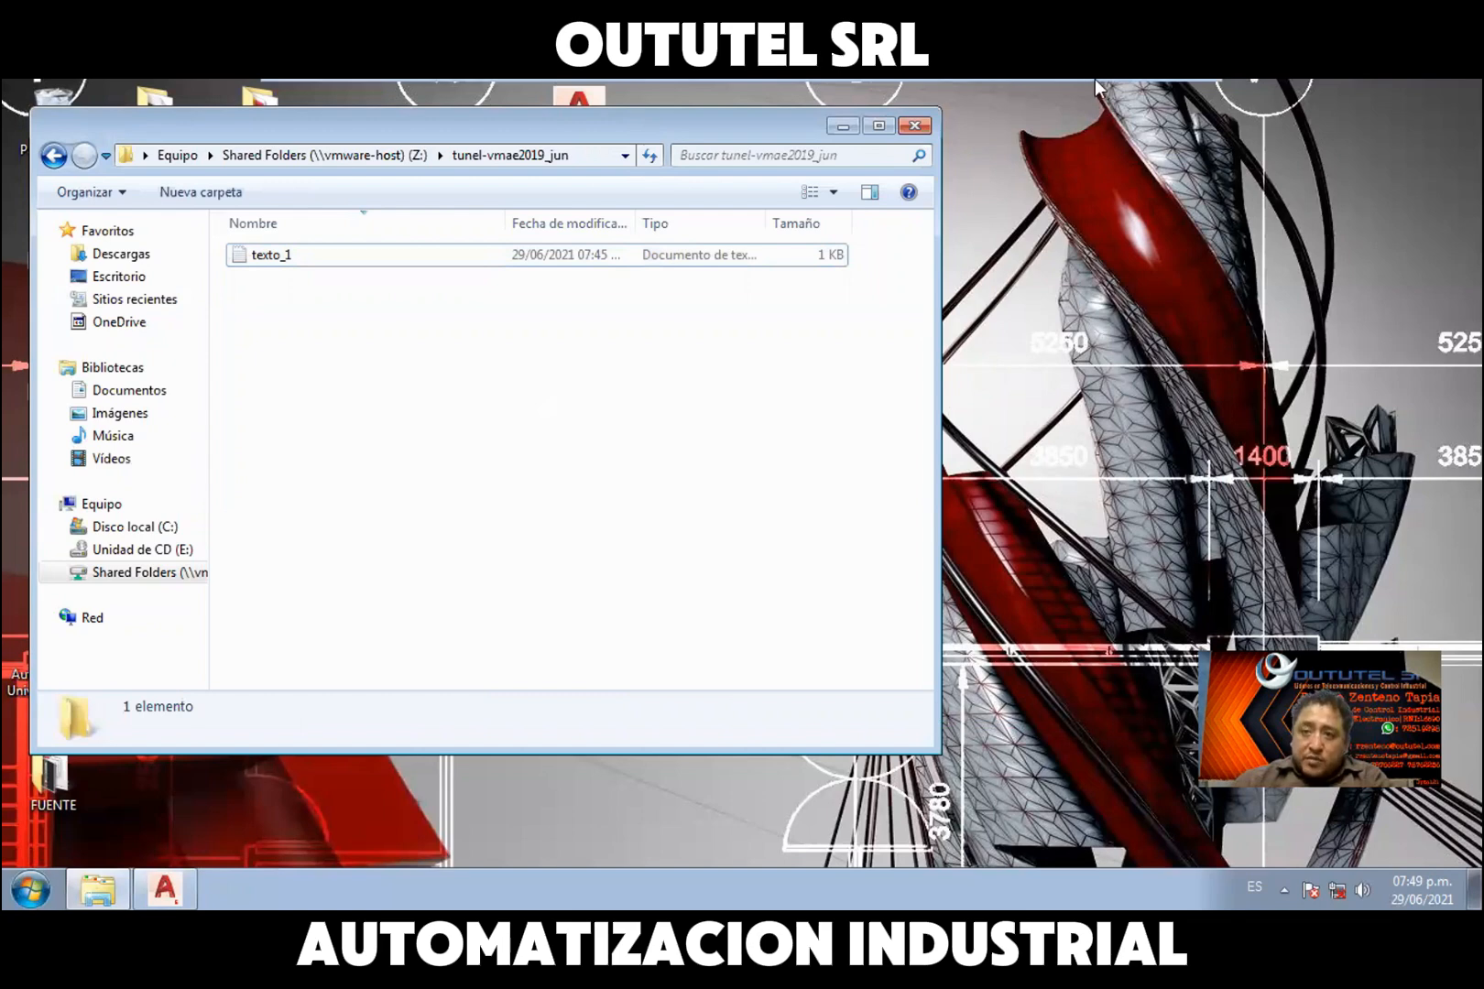
Switch to the tunel-vmae2019_jun folder on the host and open texto_1 to check its contents
key("ctrl+alt")
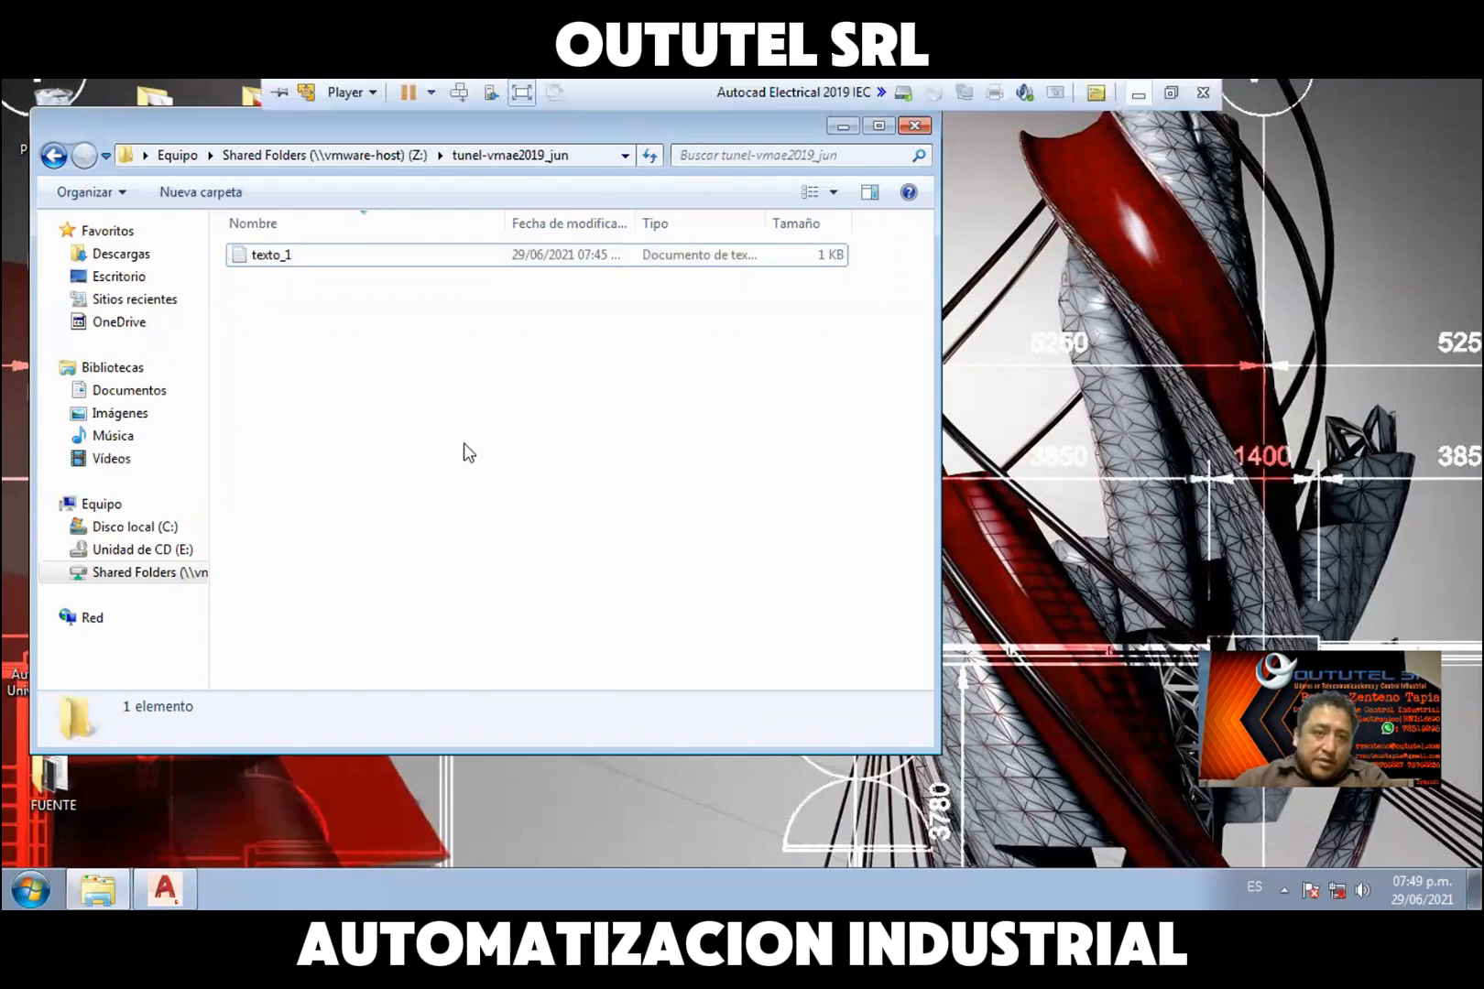
key("alt+Tab")
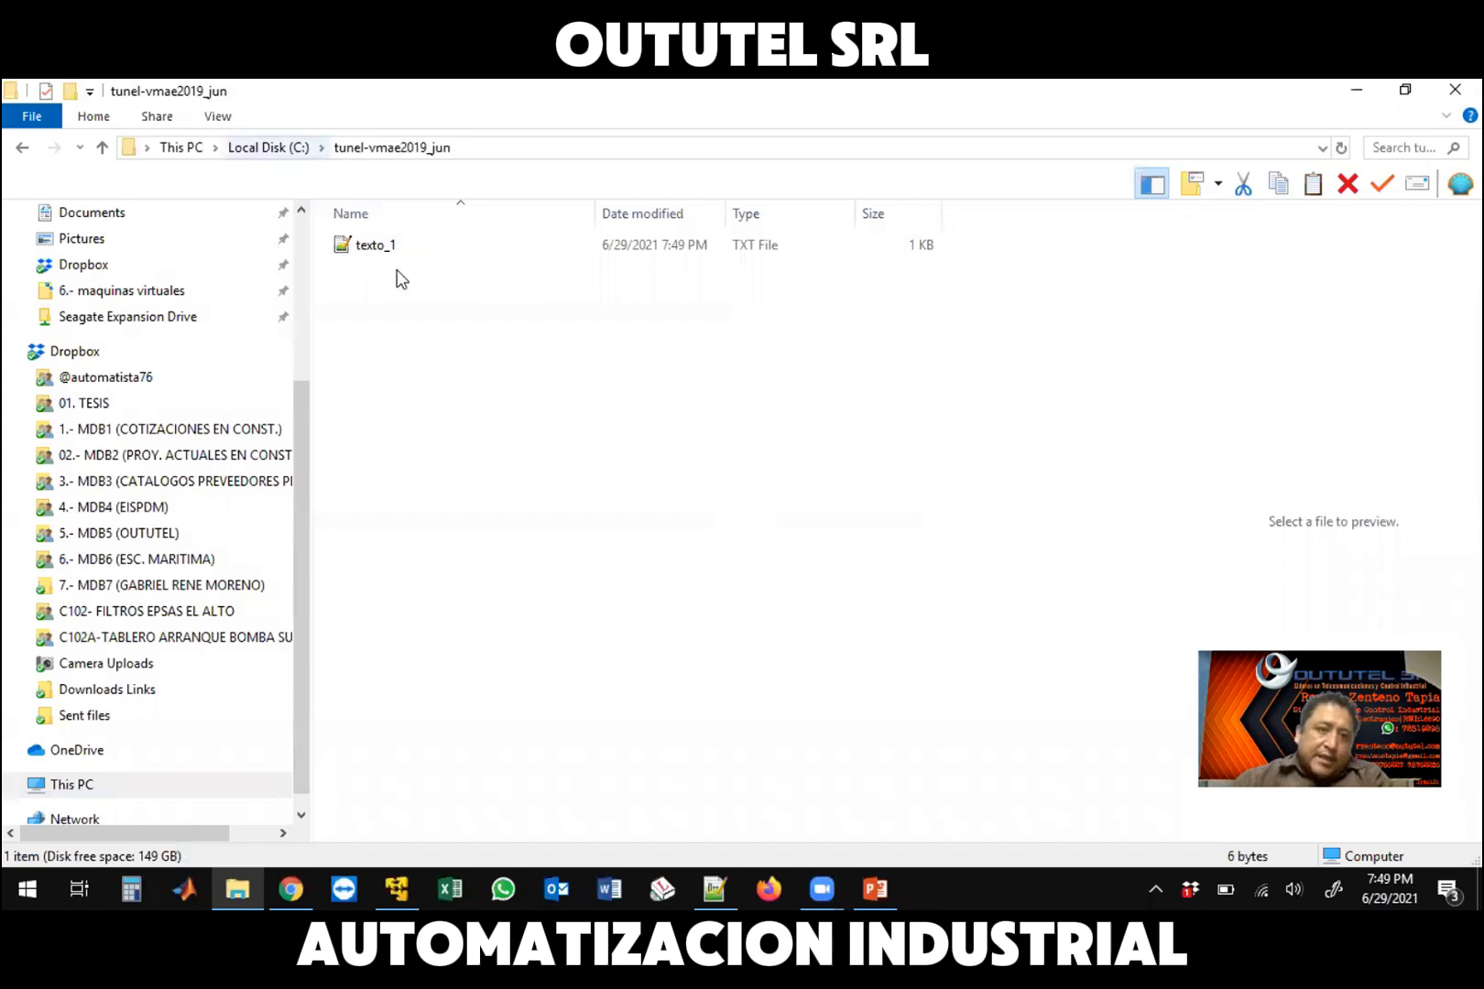
left_click(380, 253)
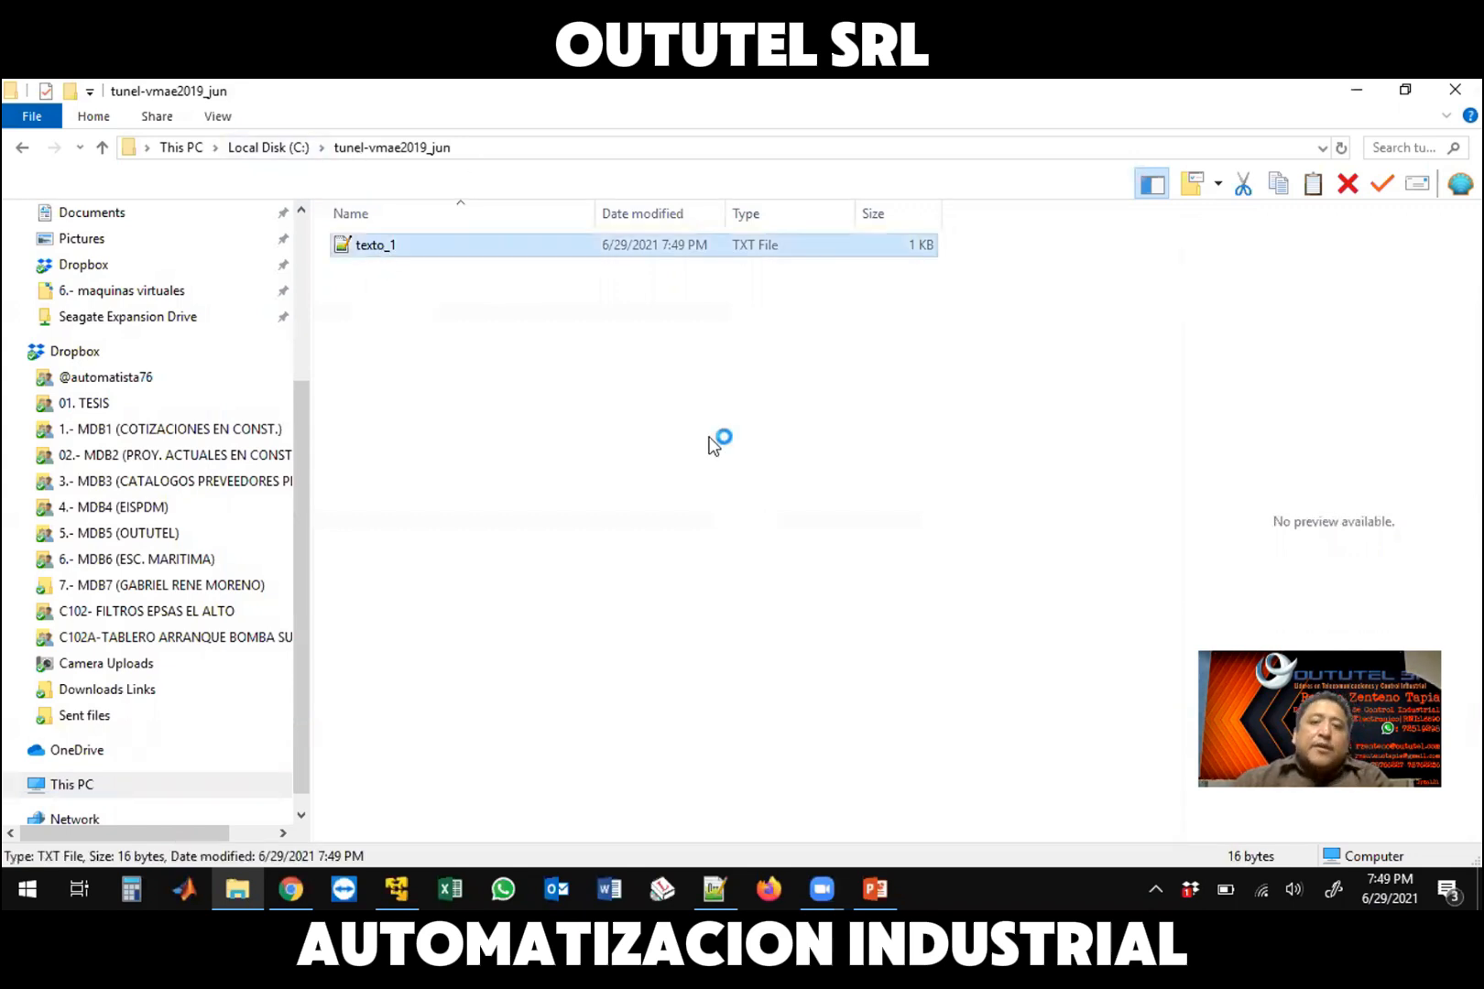
key("Return")
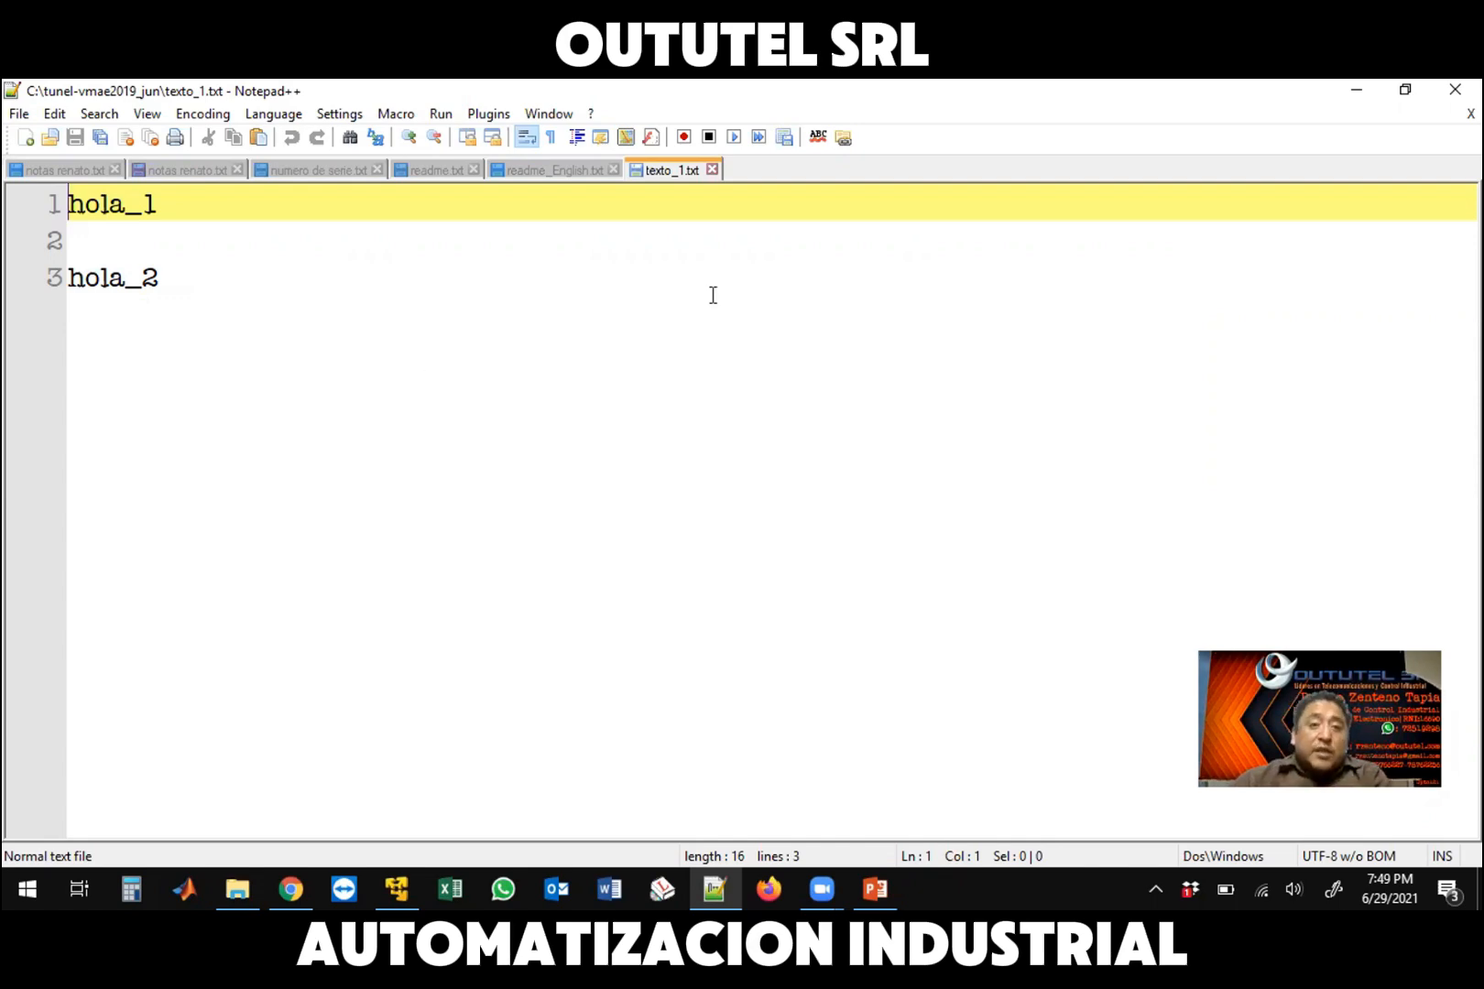
Minimize the host's text editor and folder window, and return to the Autocad Electrical 2019 IEC virtual machine
left_click(713, 172)
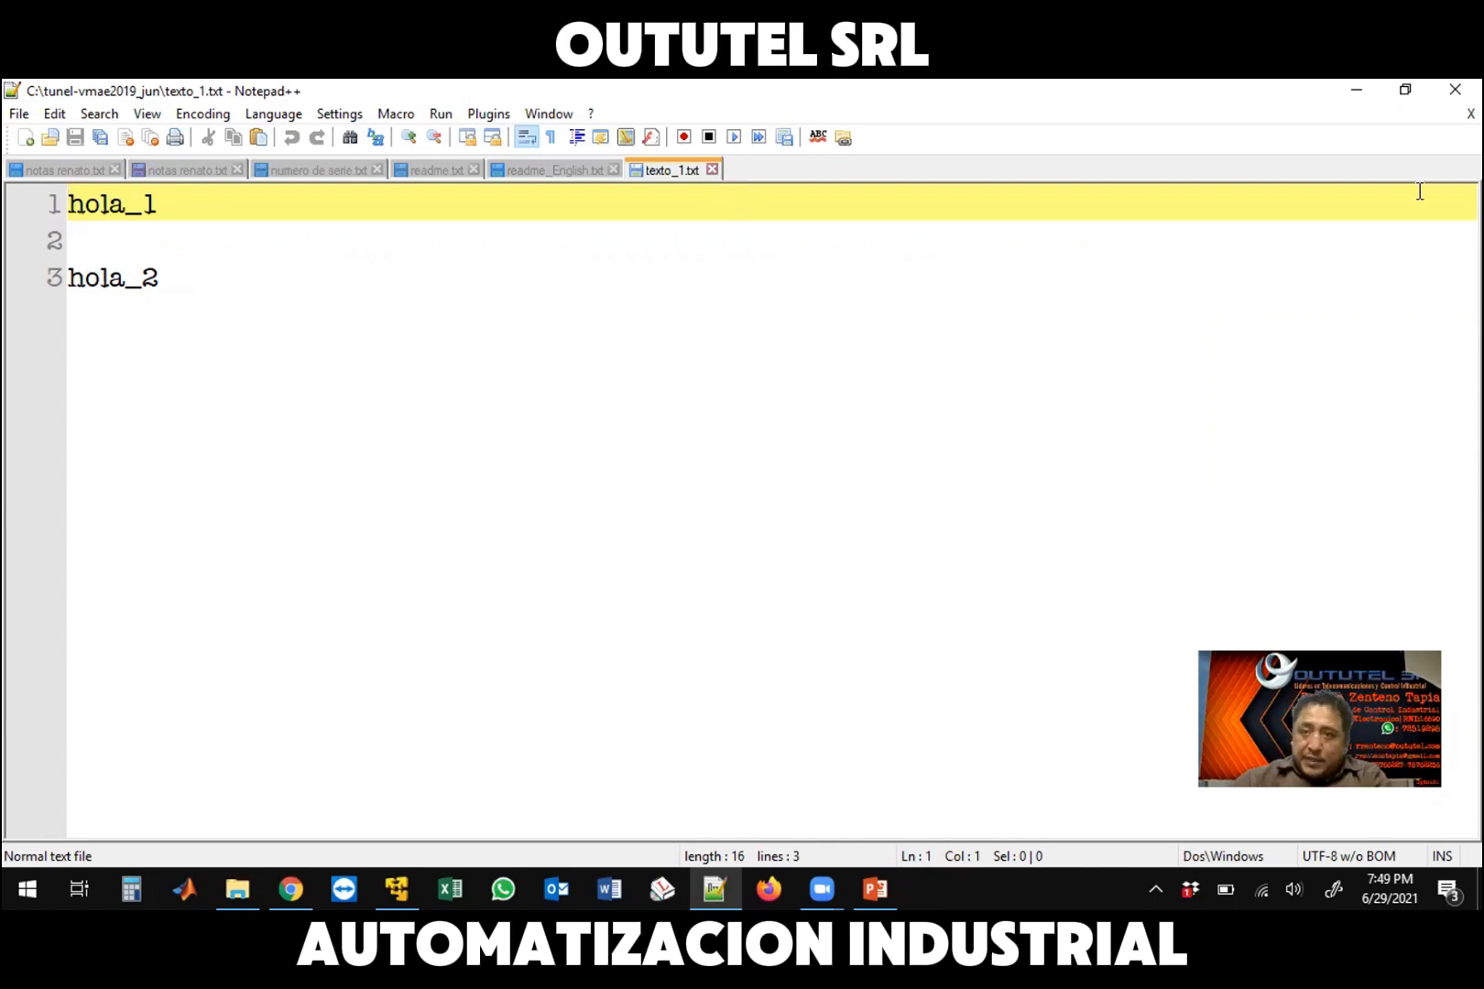
left_click(1359, 91)
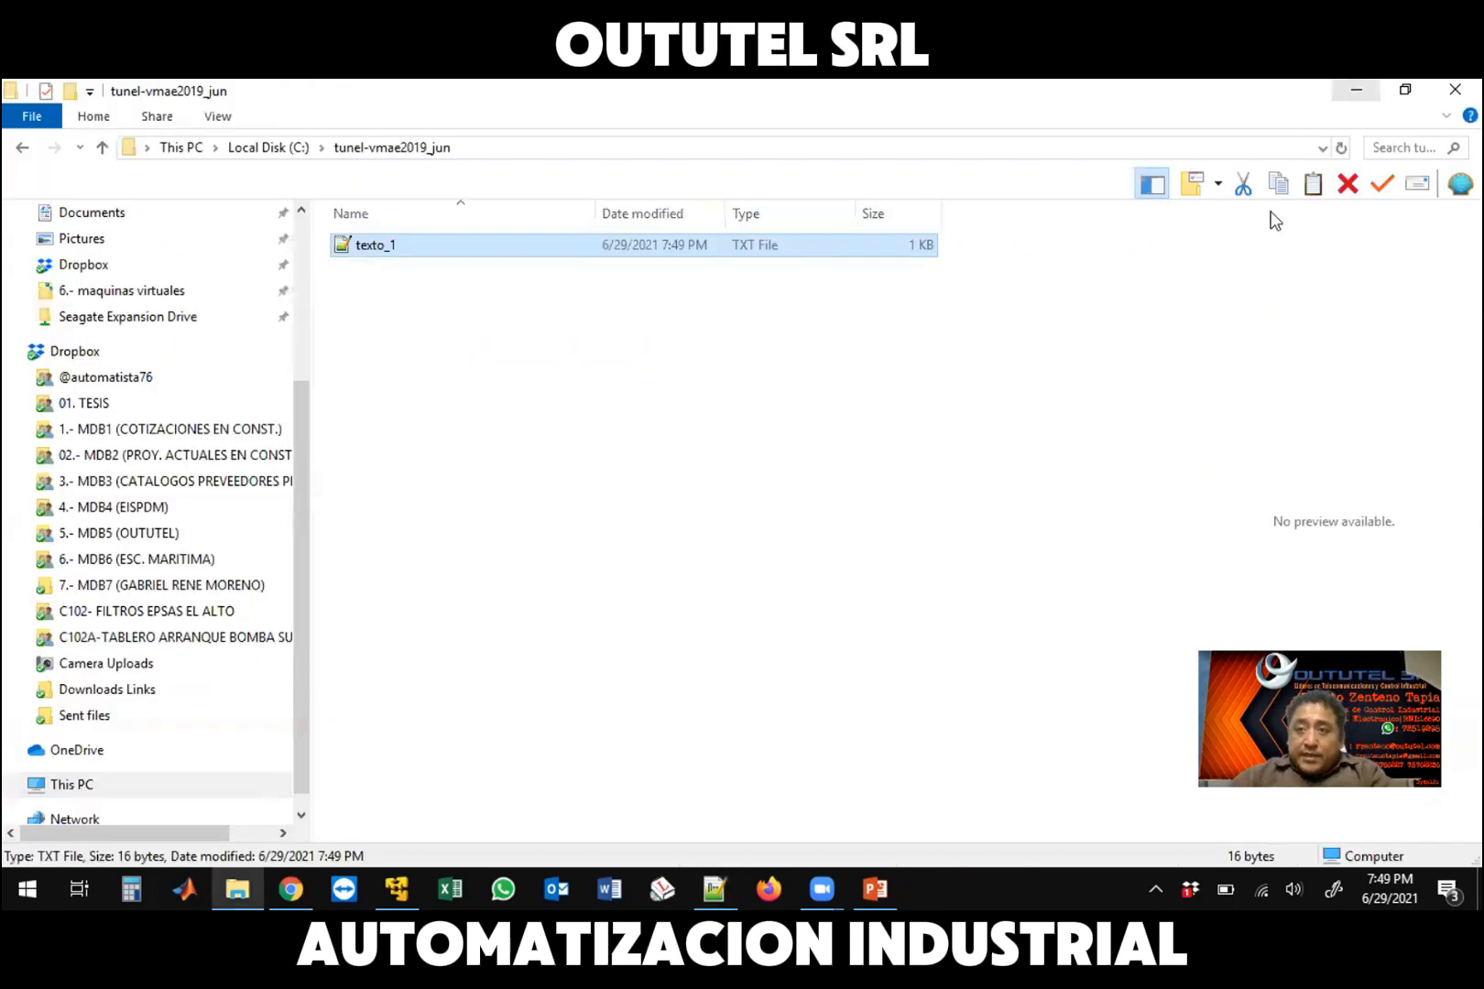
left_click(1358, 96)
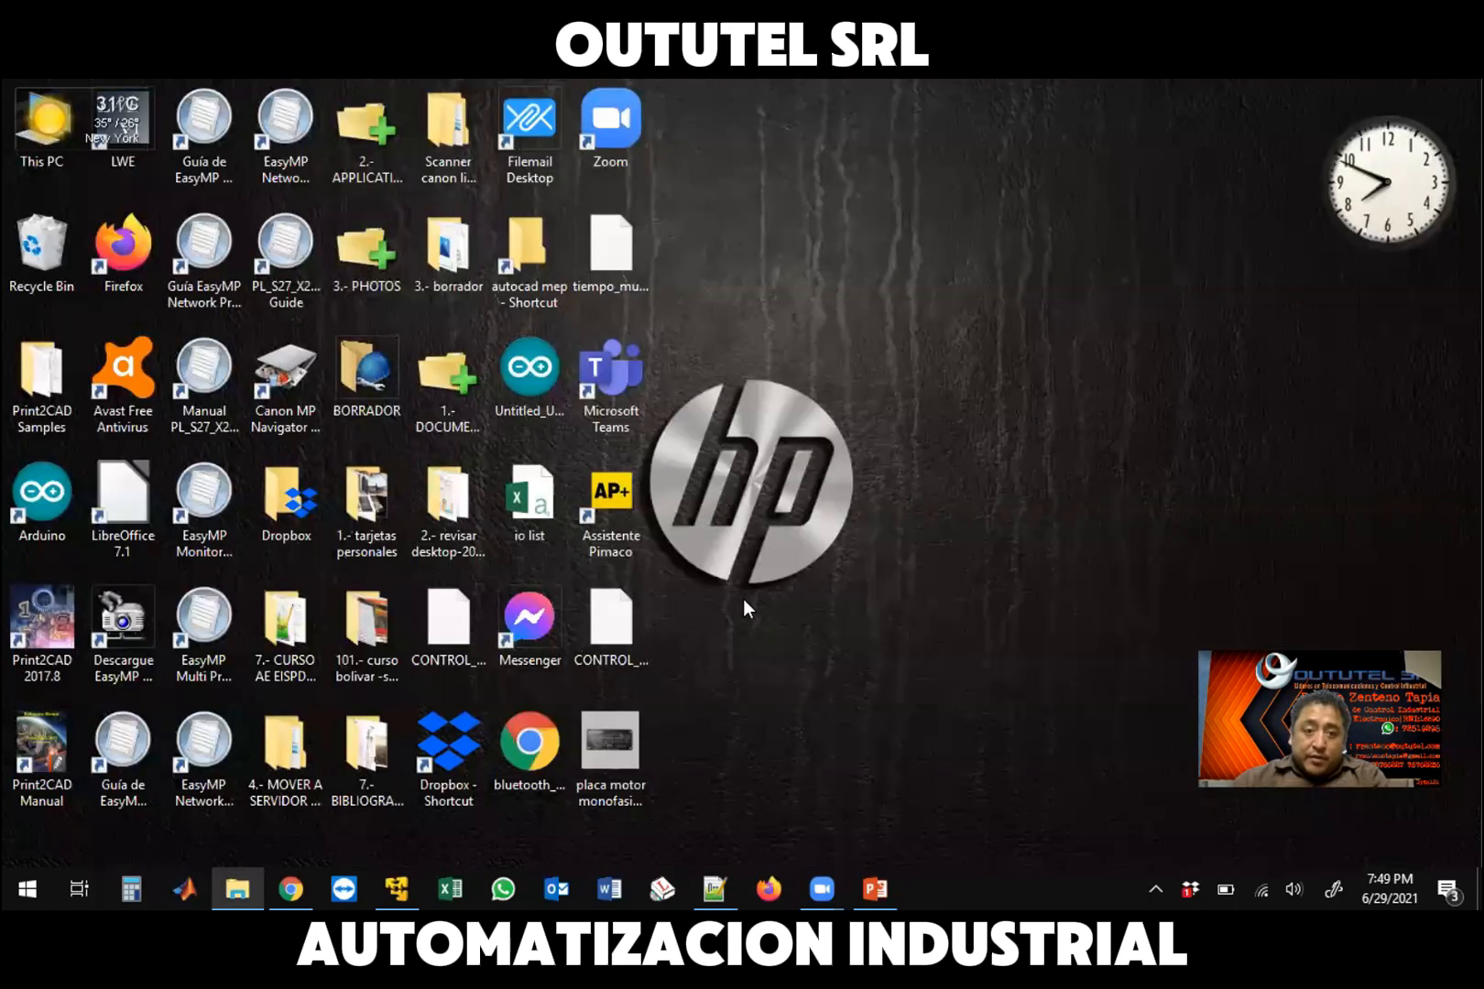
left_click(411, 877)
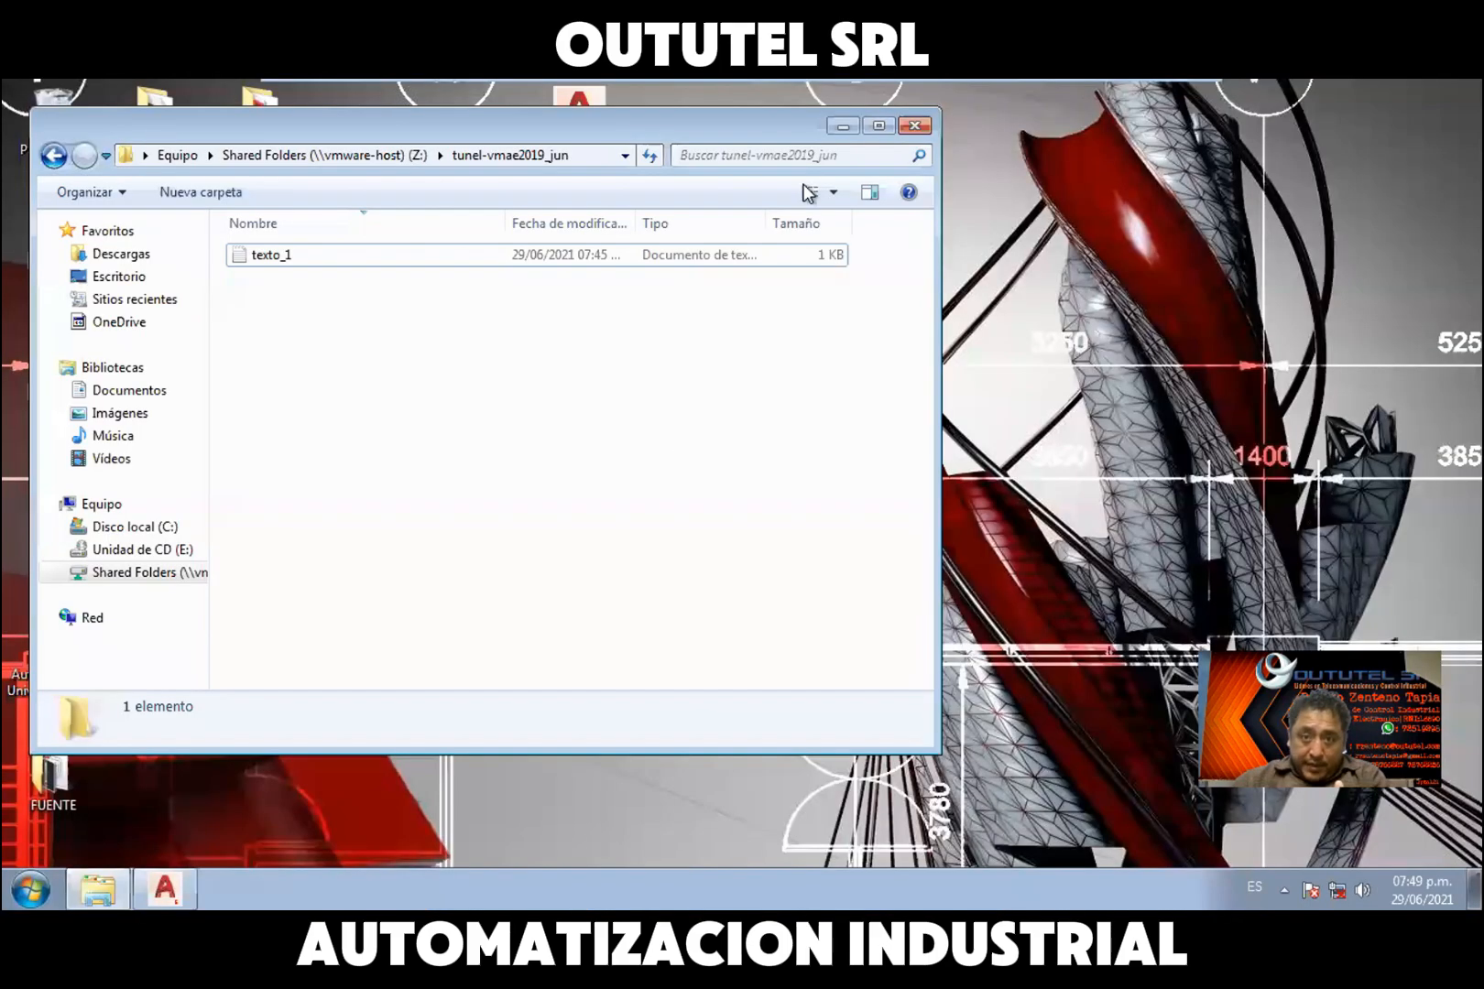
Minimize the shared folder window, open the BORRADOR folder on the guest desktop and select its proyecto_1 folder
left_click(837, 125)
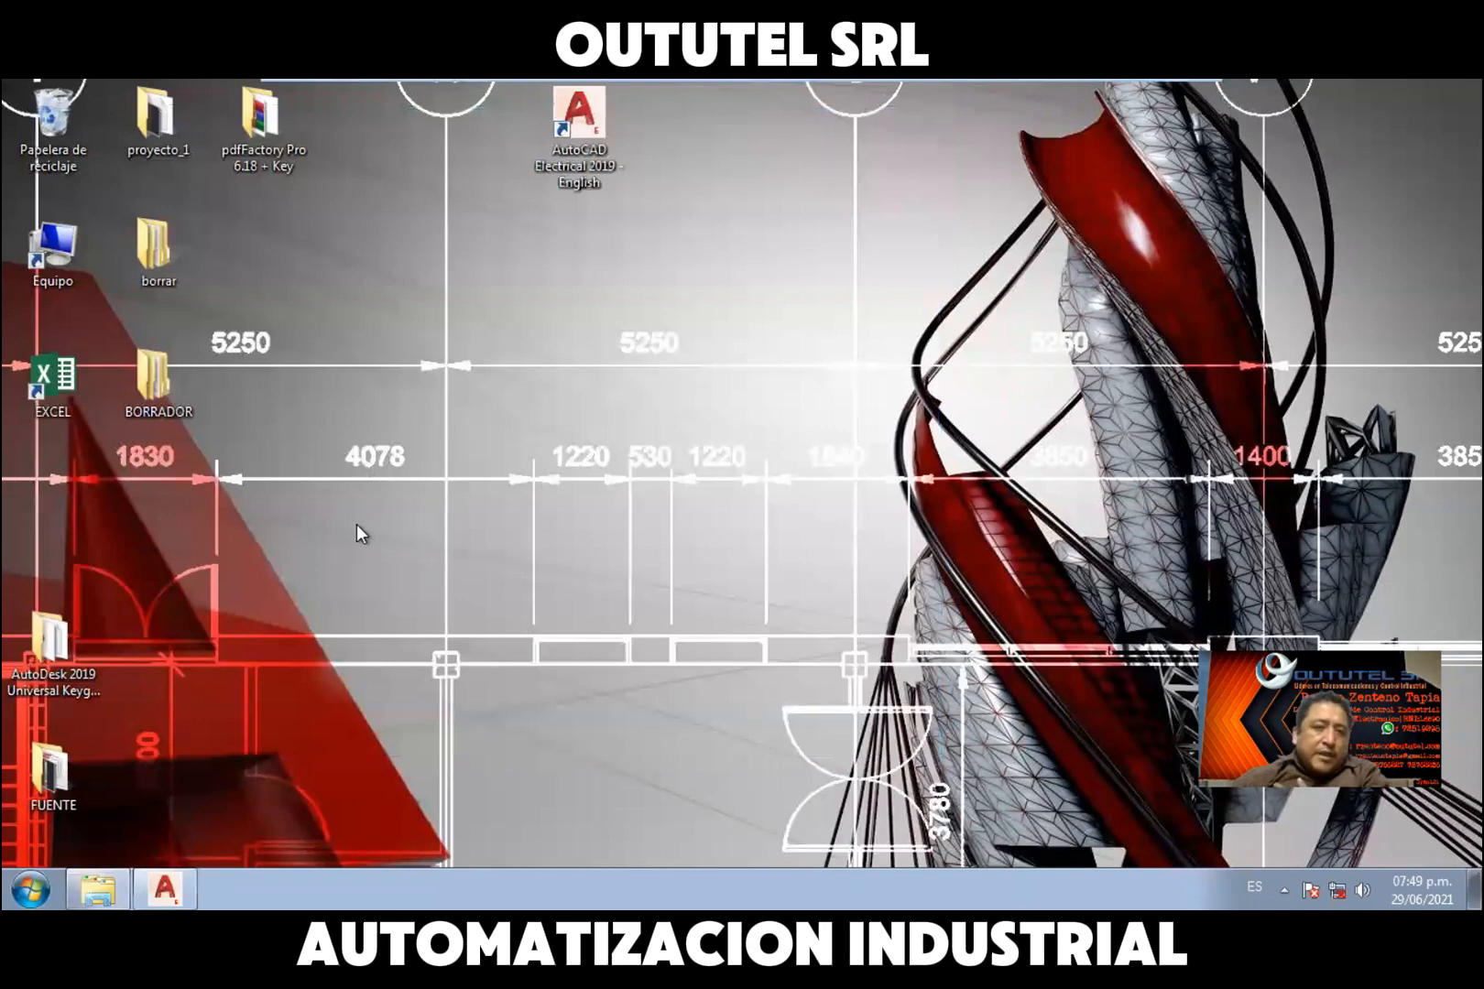
left_click(163, 392)
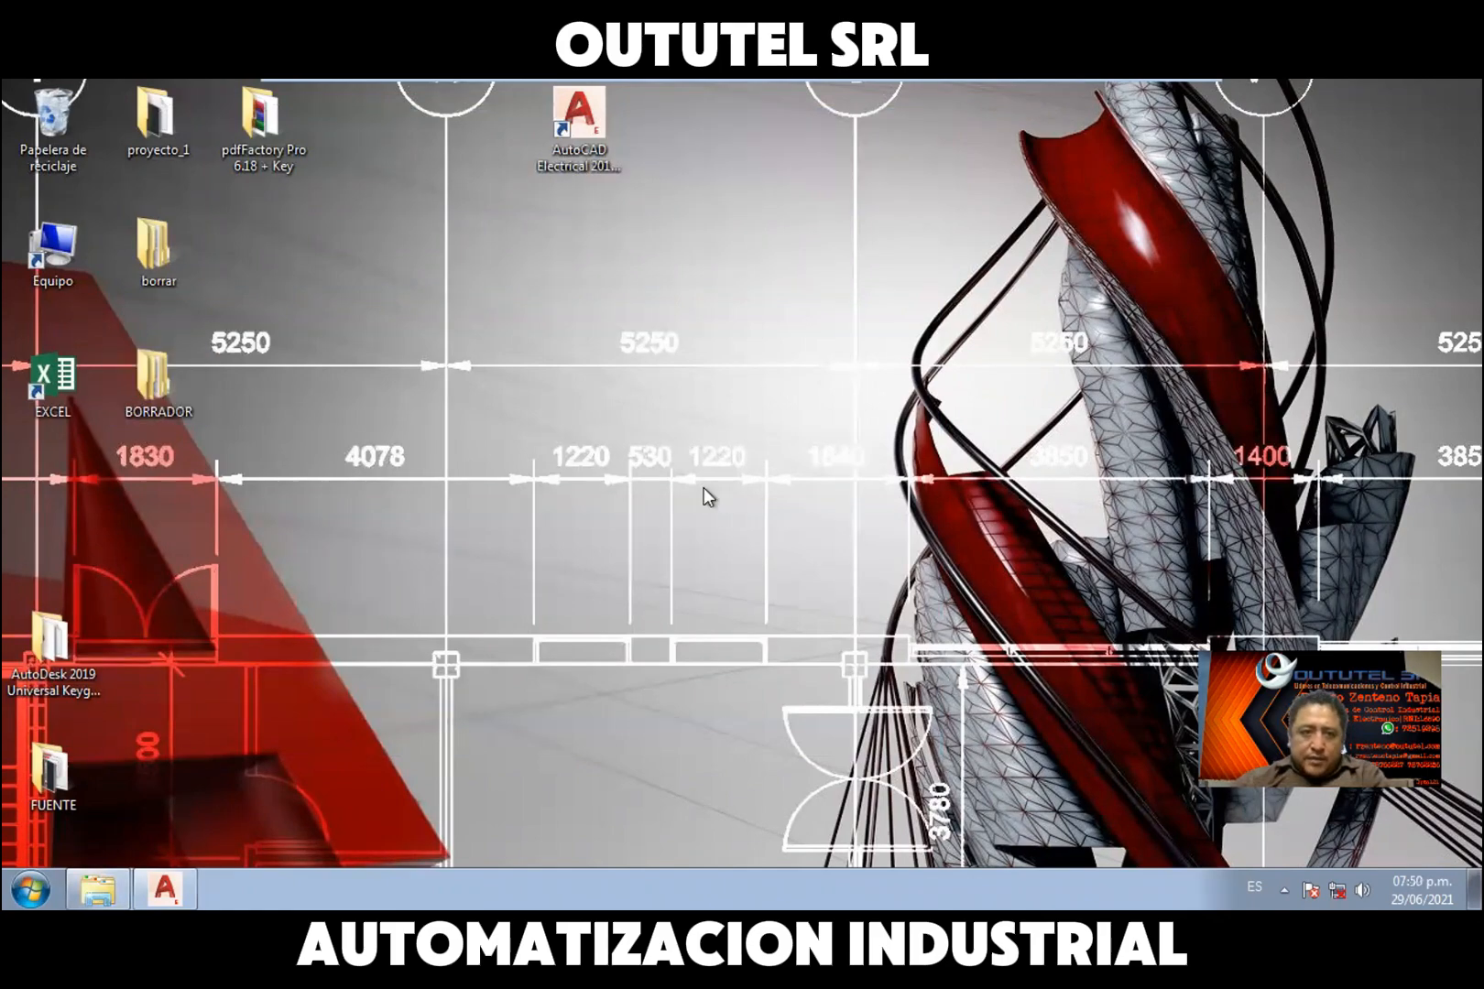
key("Return")
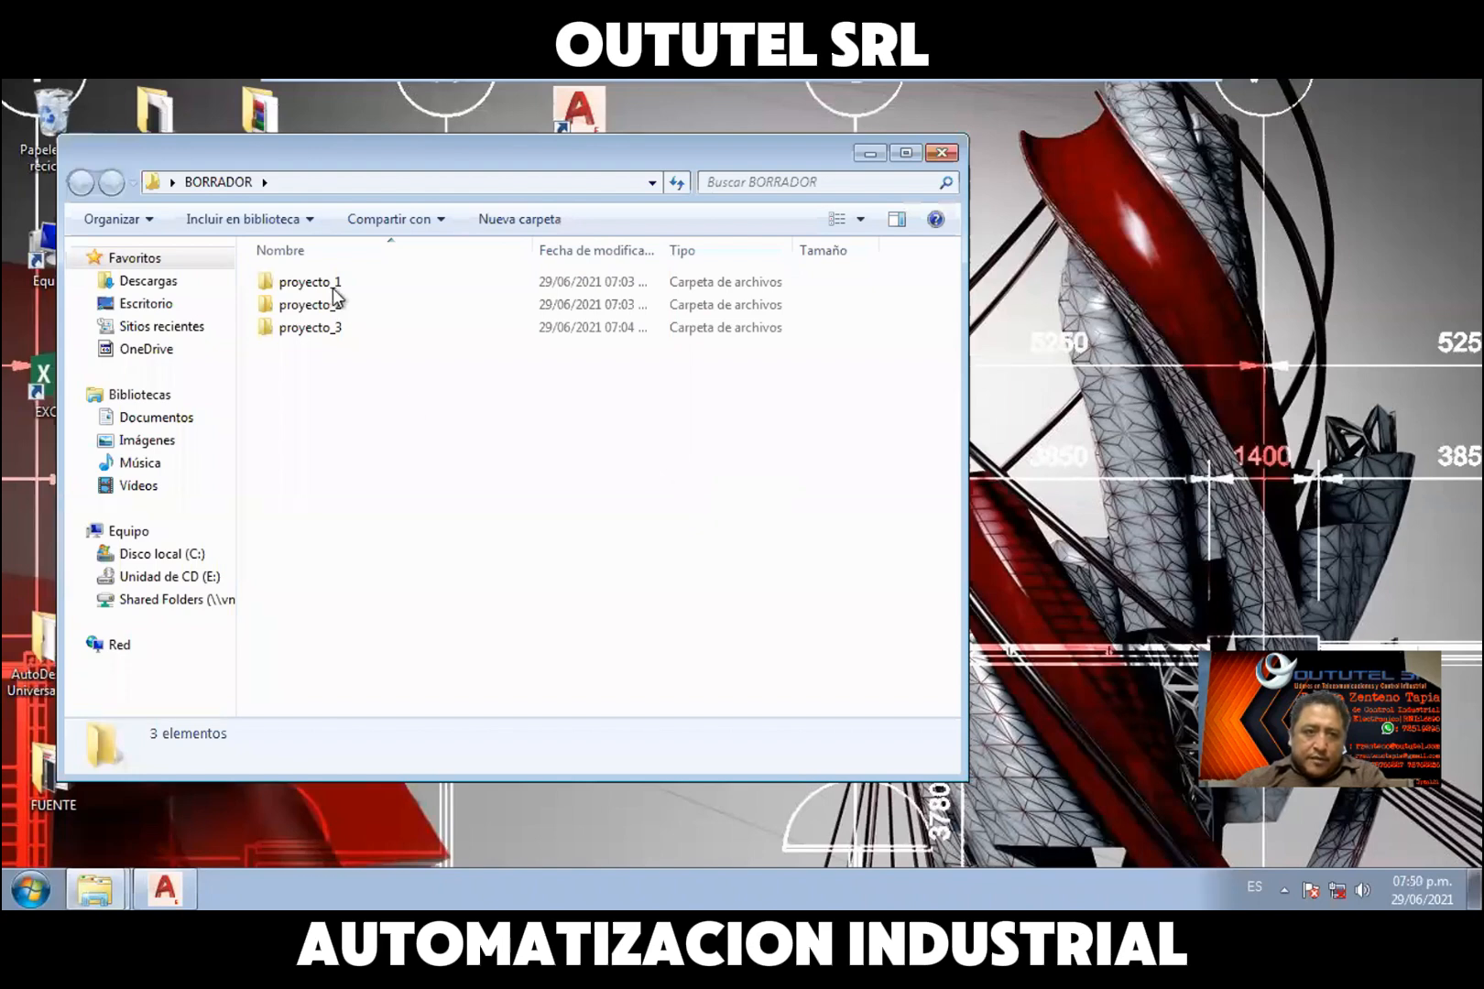
key("Down")
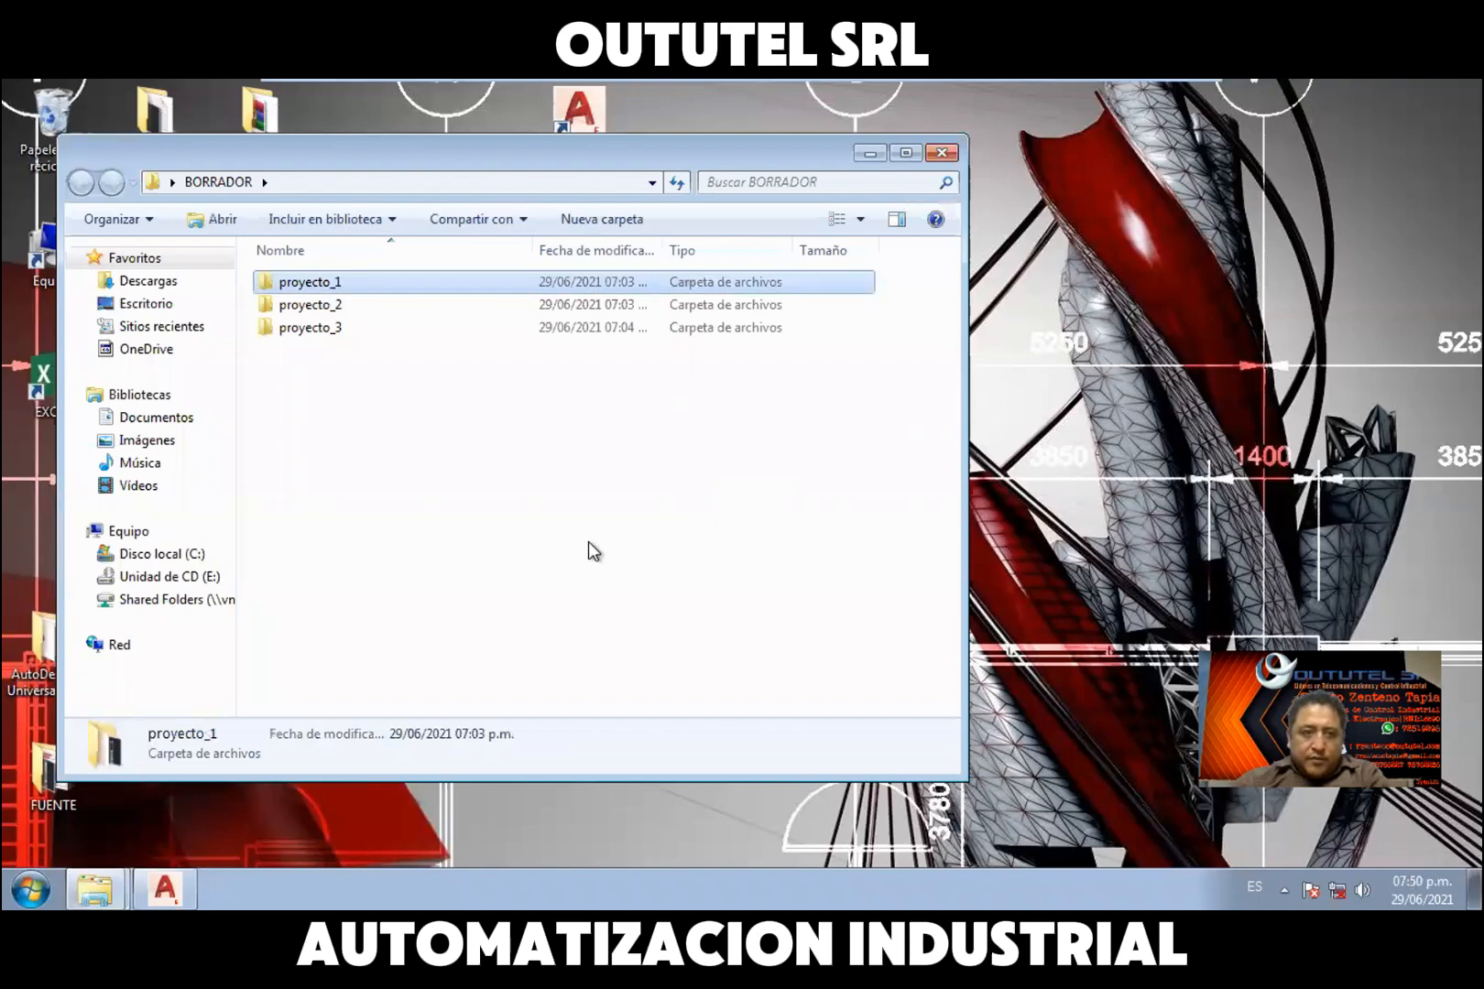
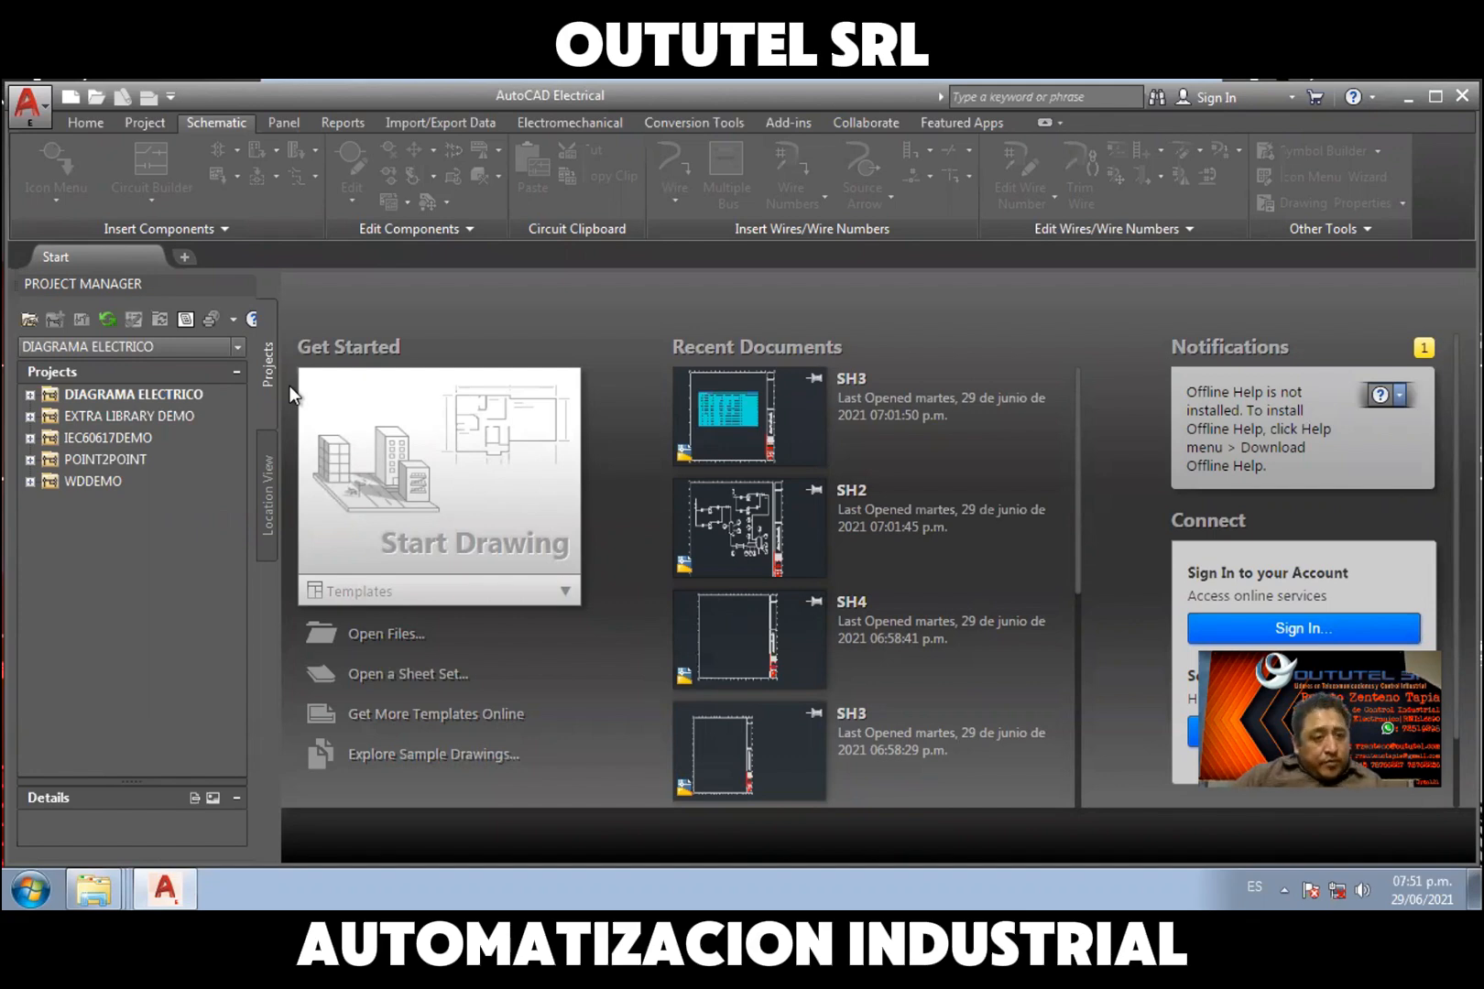
Switch to AutoCAD Electrical and open the project file proyecto_1 from the proyecto_1 folder in the shared tunel-vmae2019_jun folder
left_click(237, 346)
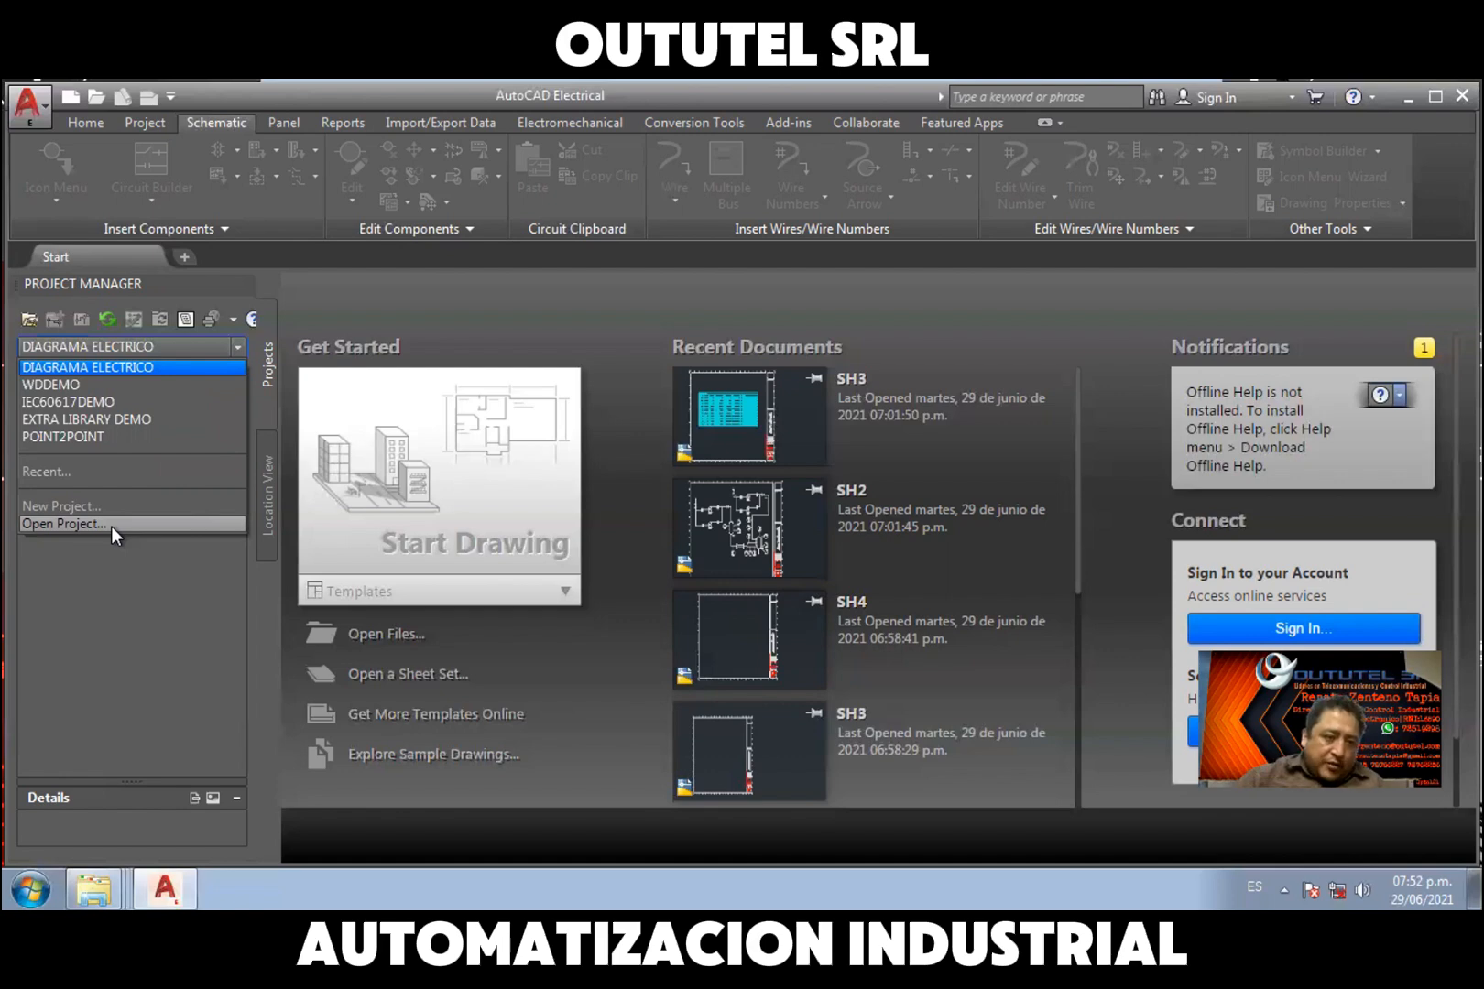
left_click(123, 529)
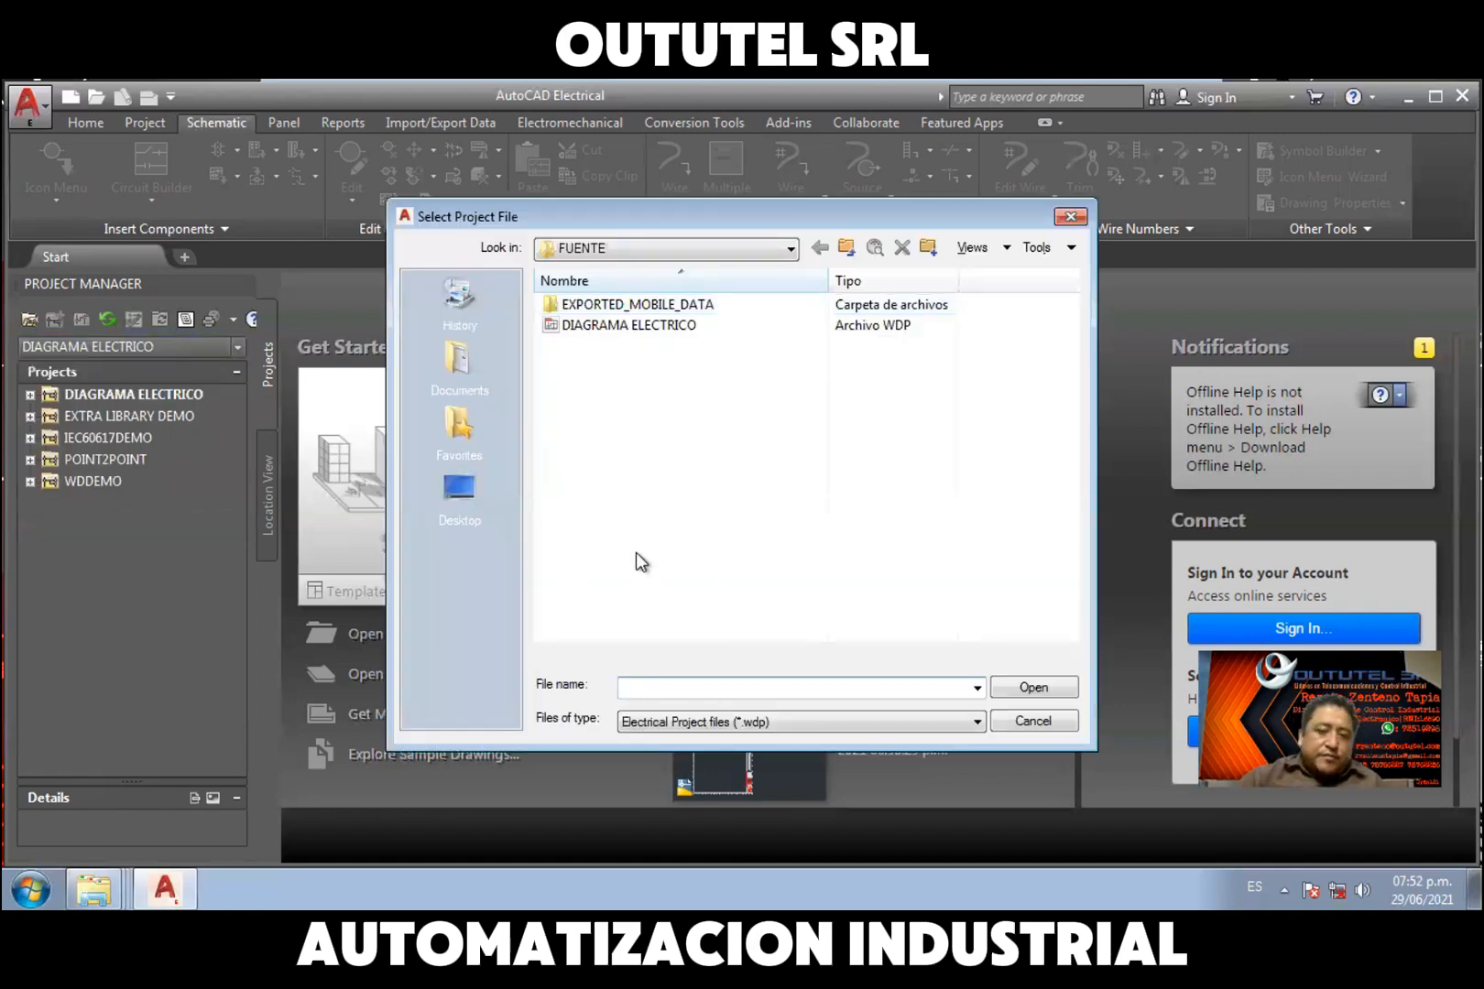
left_click(453, 493)
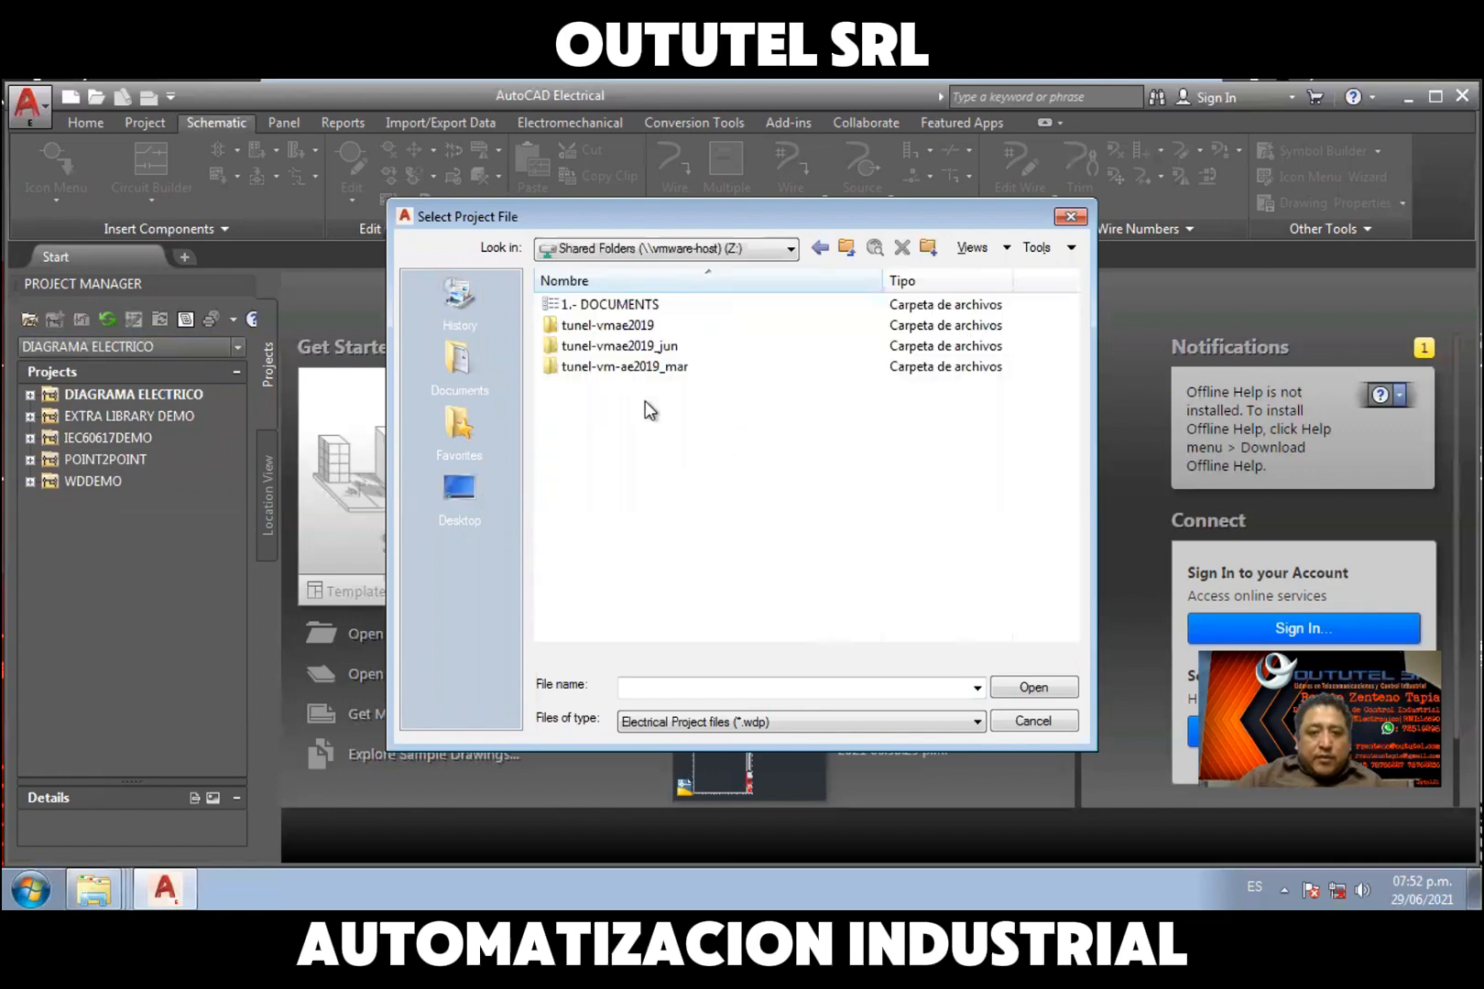
left_click(638, 350)
key("Return")
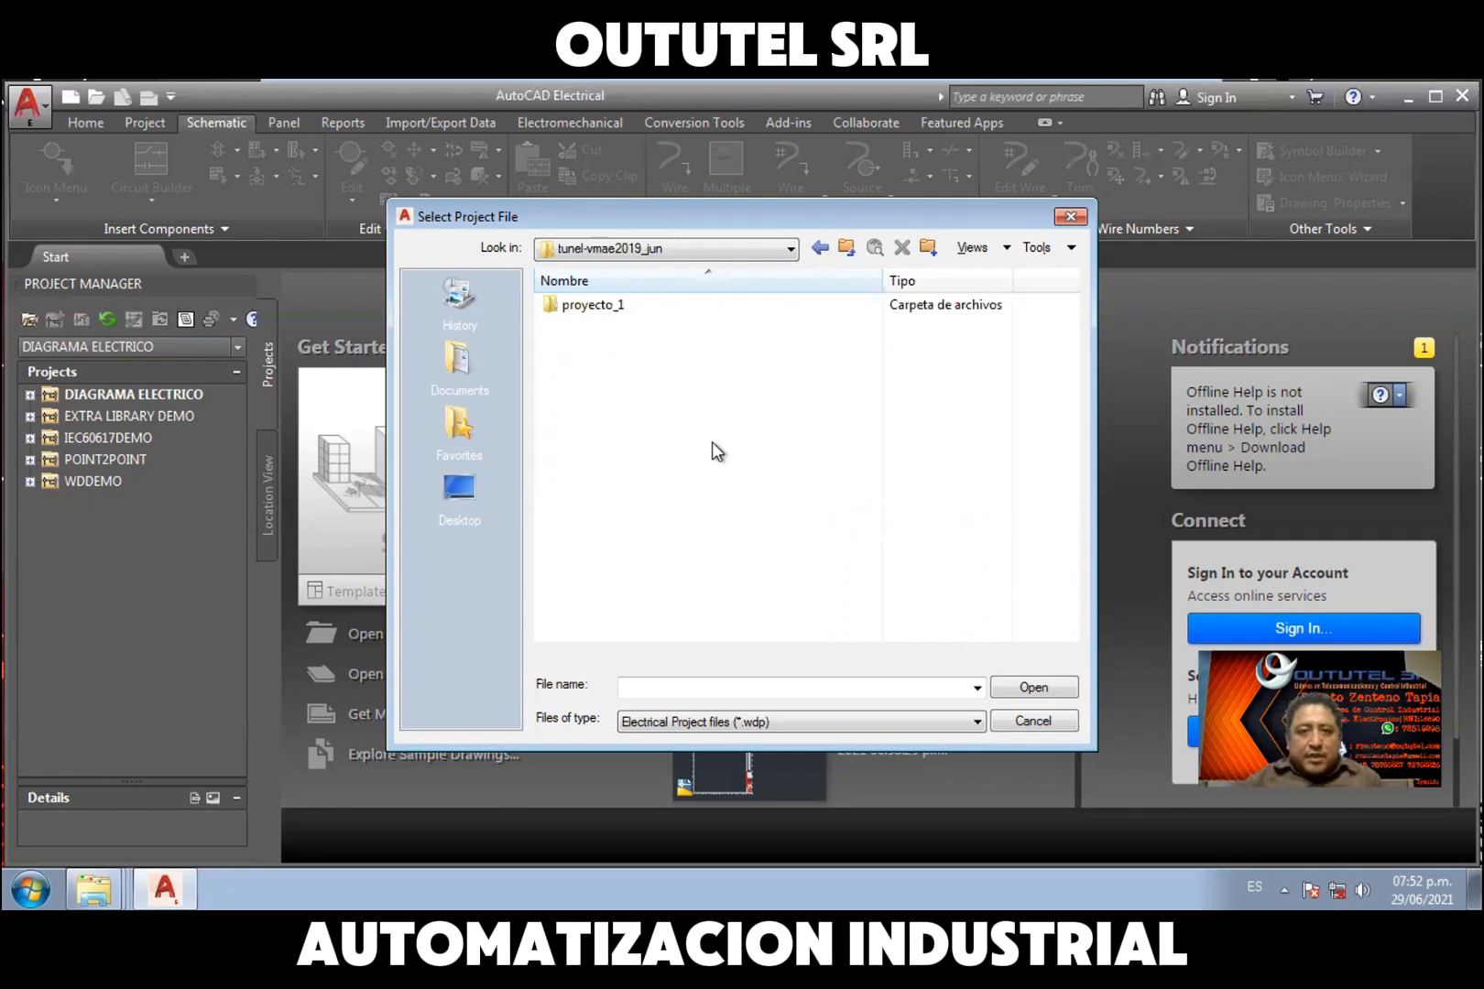
left_click(604, 306)
double_click(600, 306)
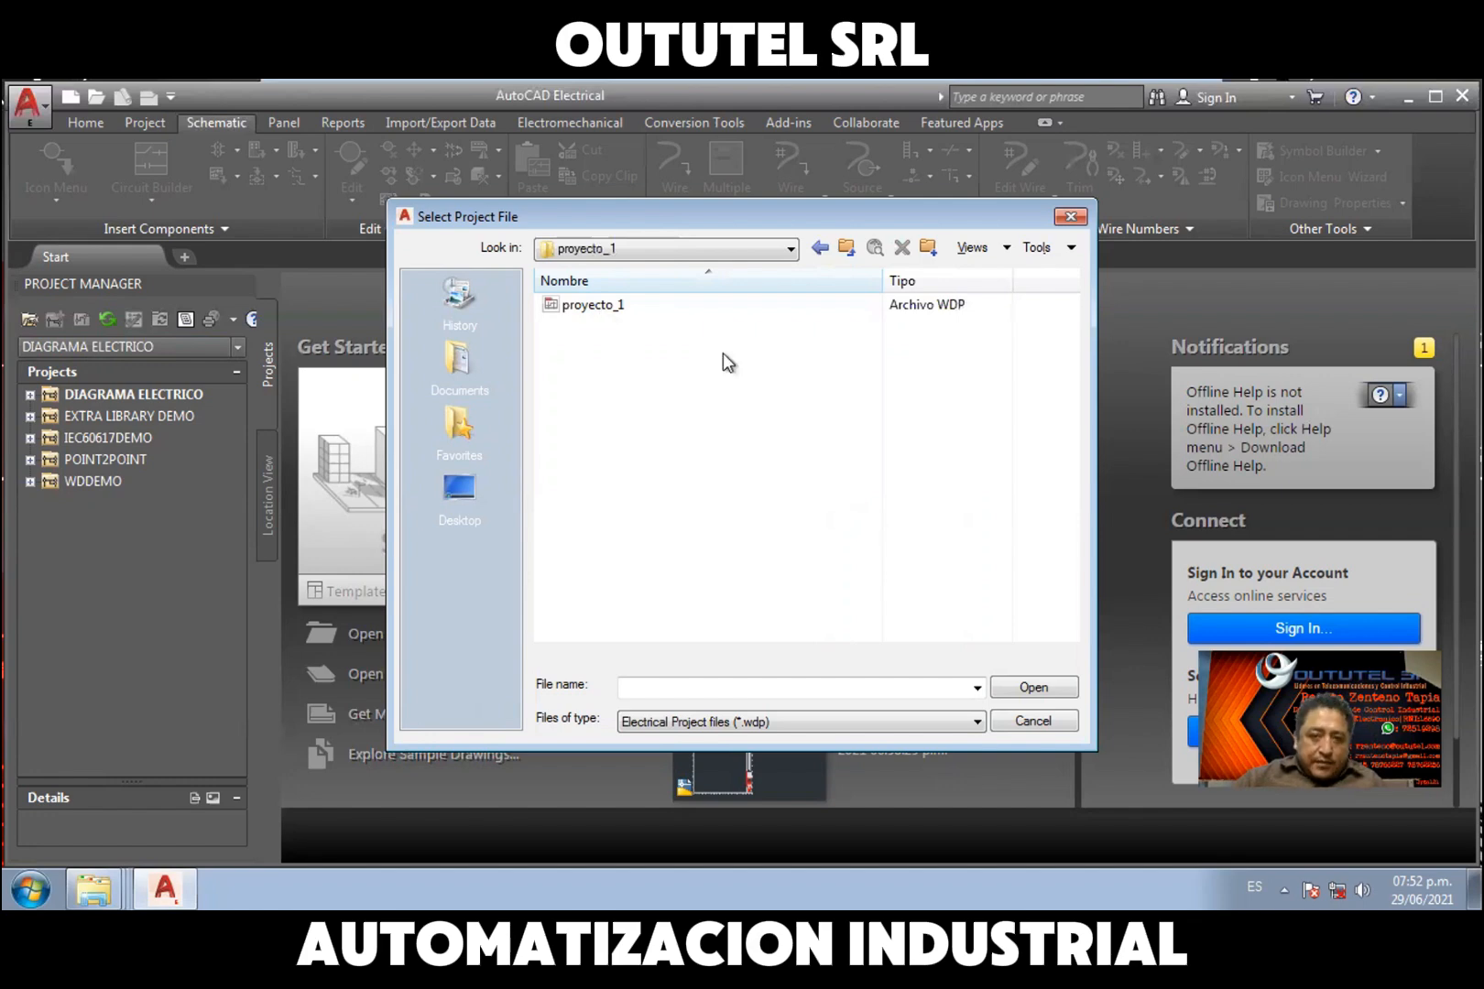
left_click(687, 306)
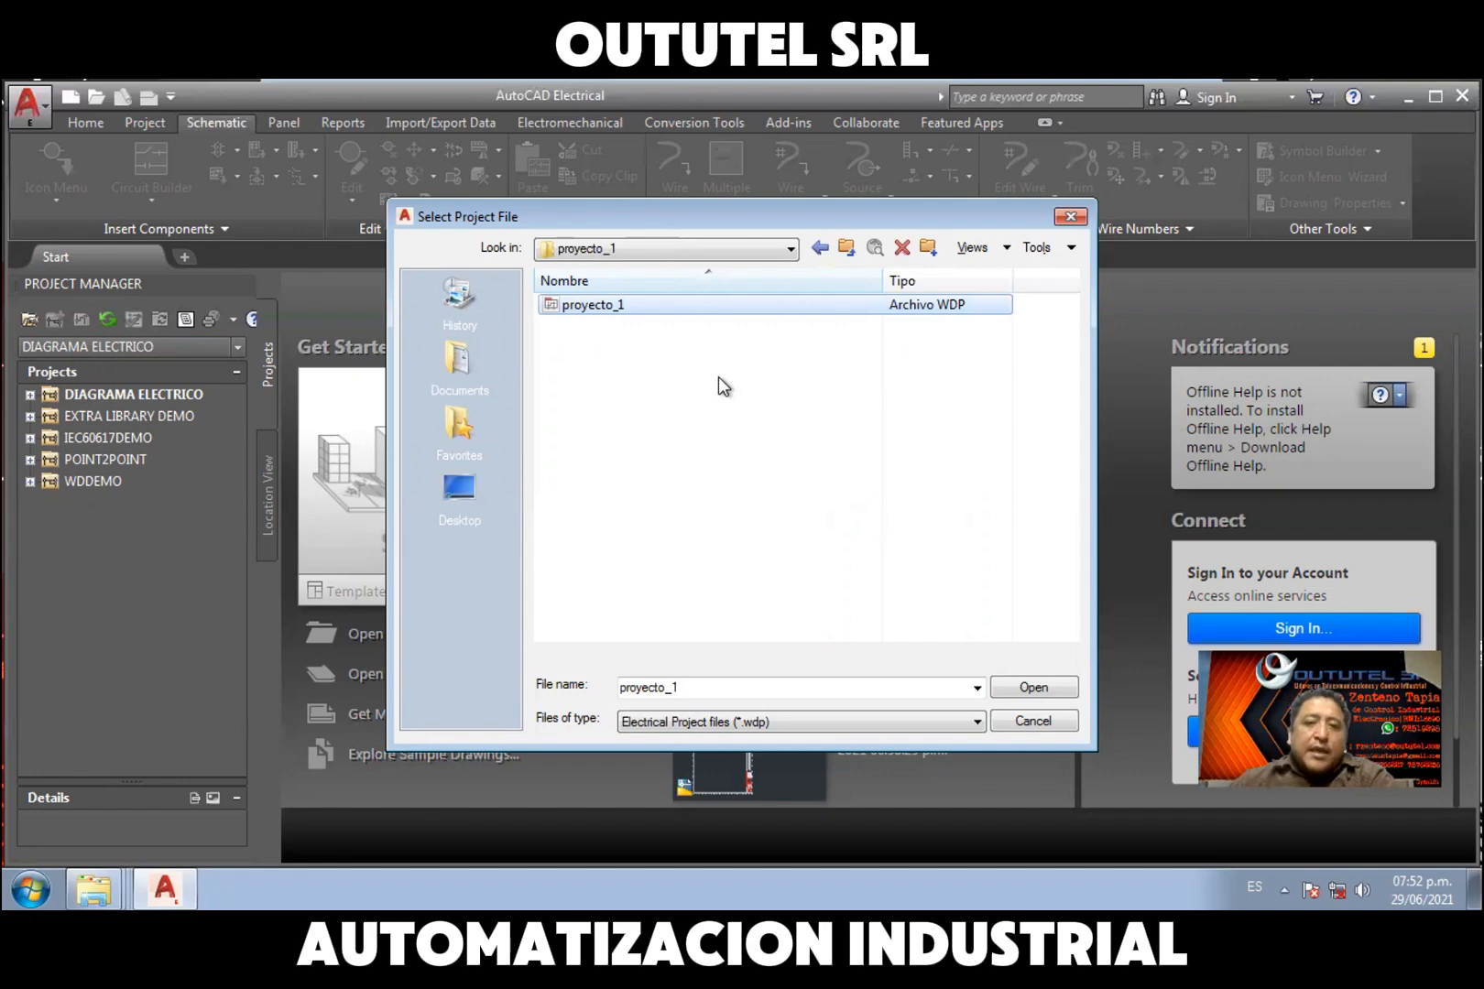
left_click(1040, 696)
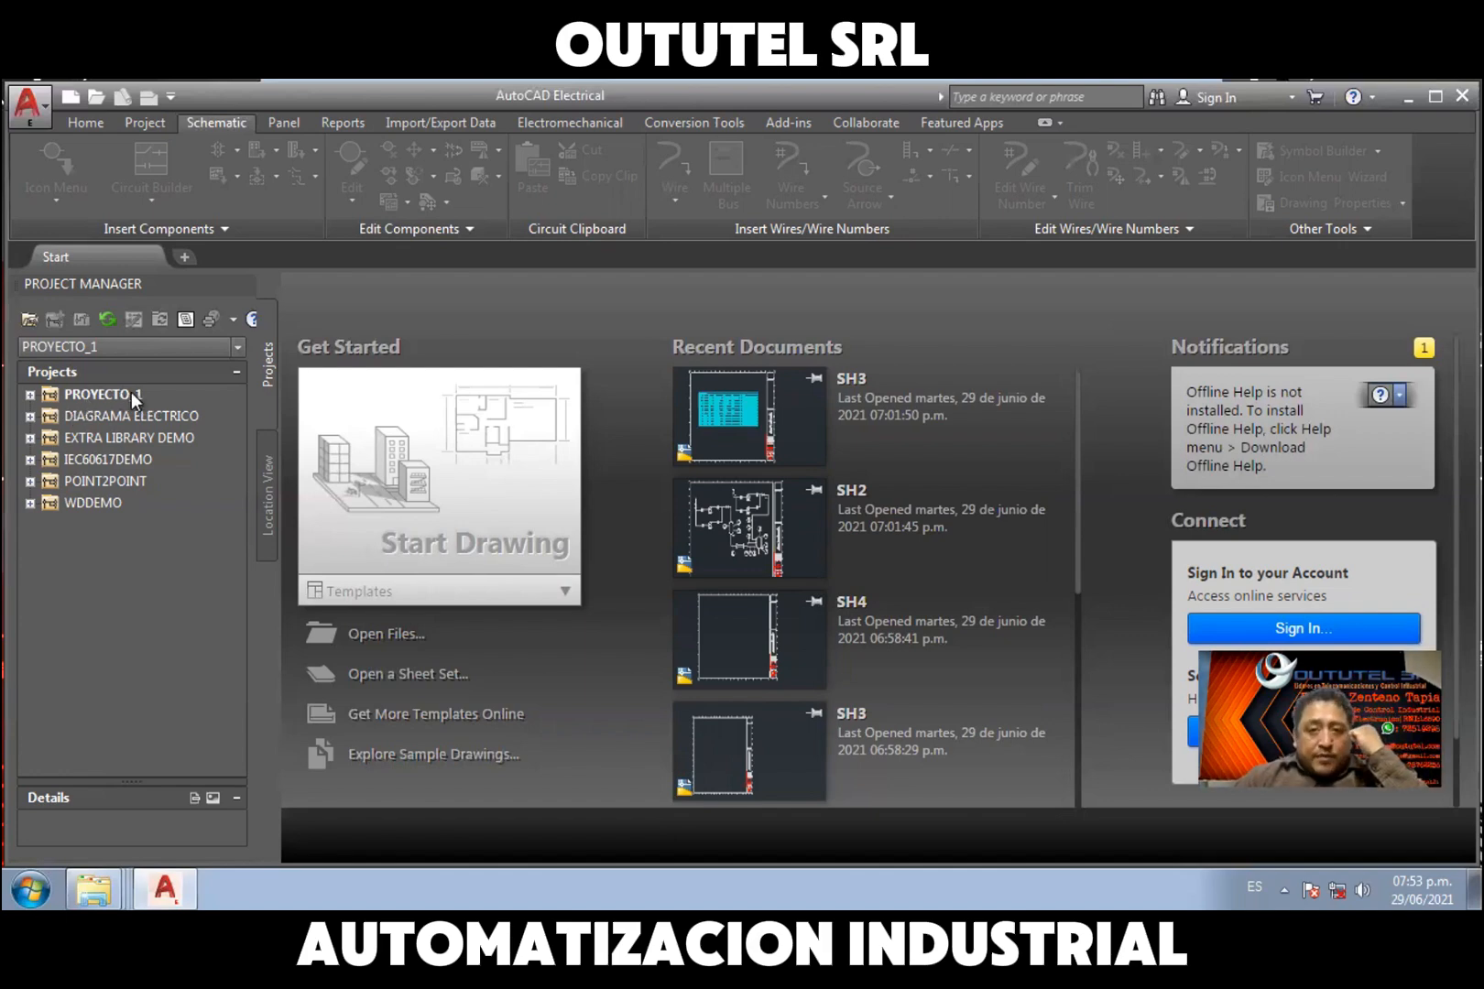
Expand PROYECTO_1, open its SH1.dwg drawing and view the sheet frame and title block
left_click(32, 396)
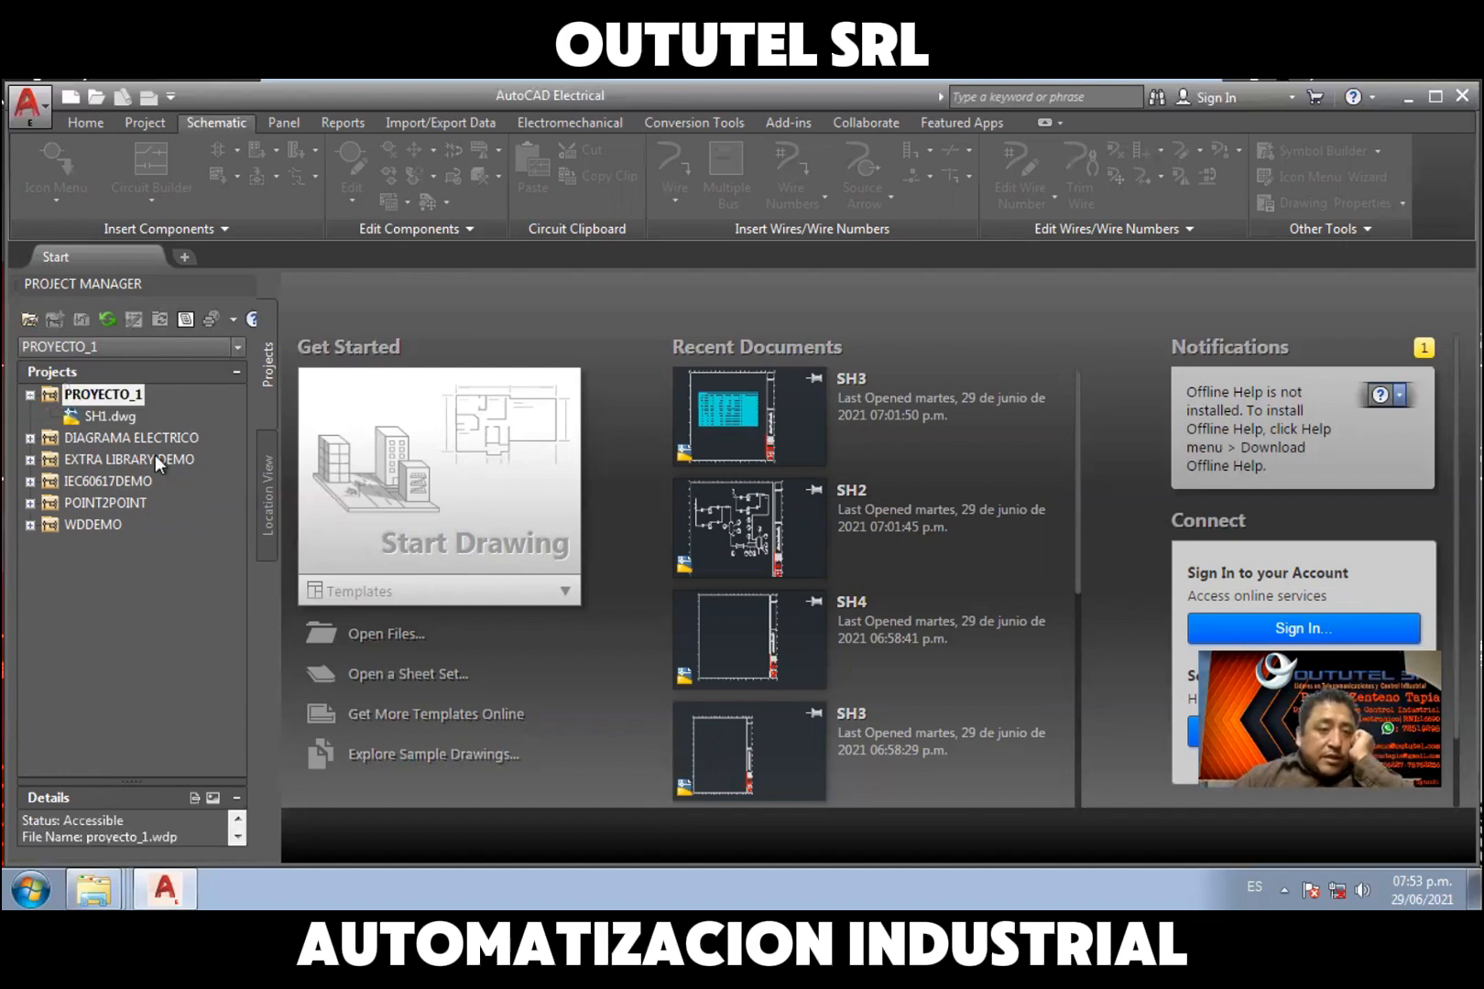
left_click(121, 416)
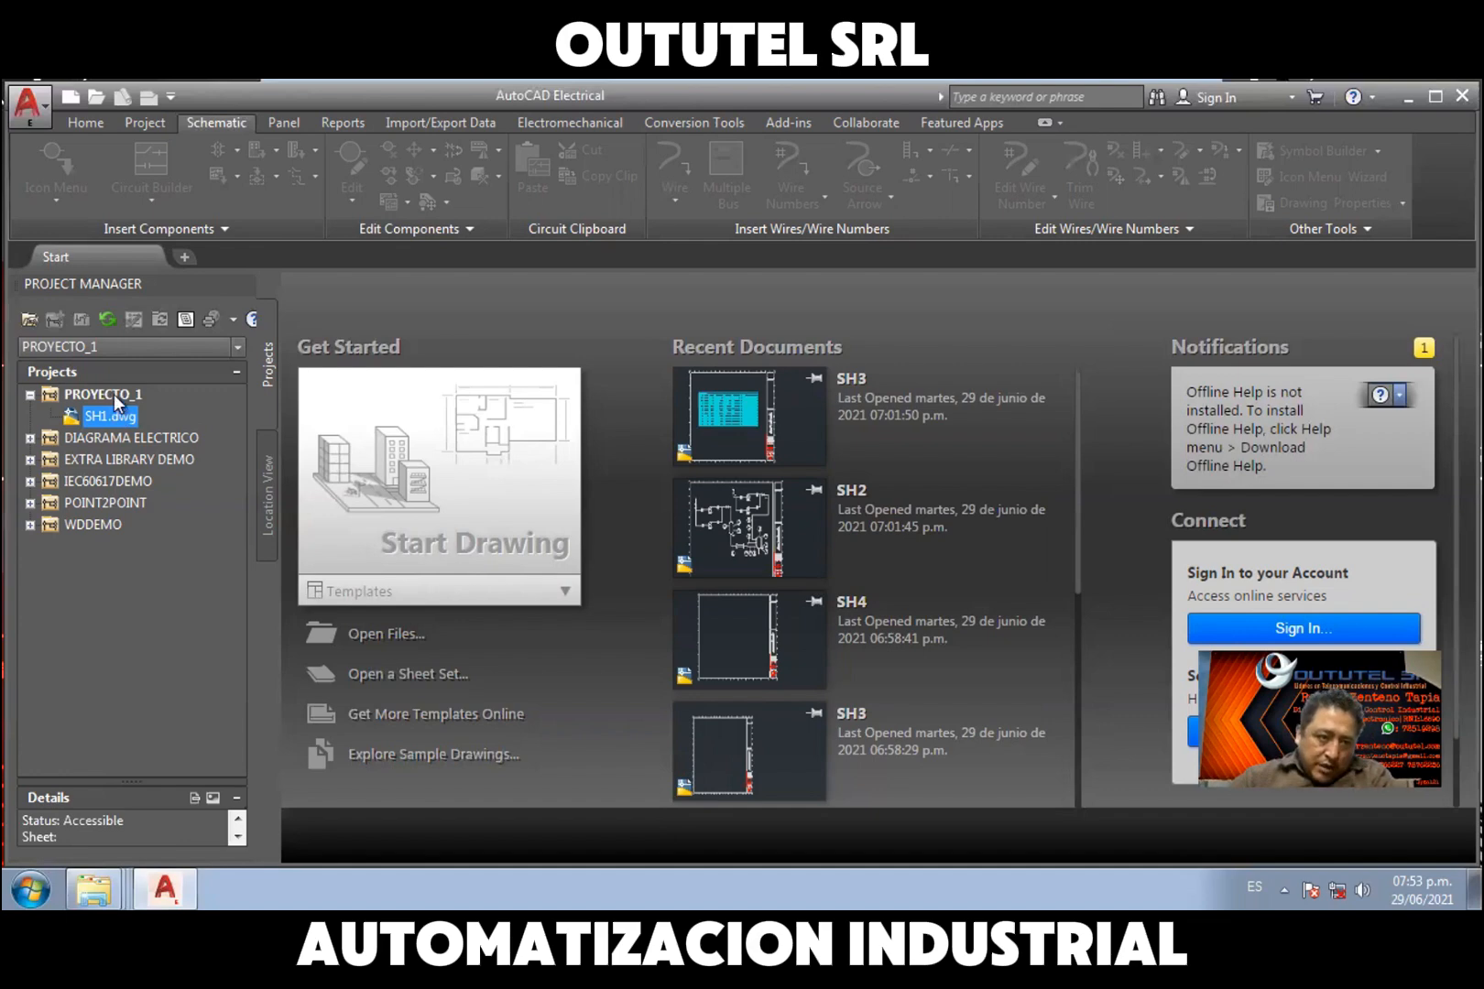
key("Up")
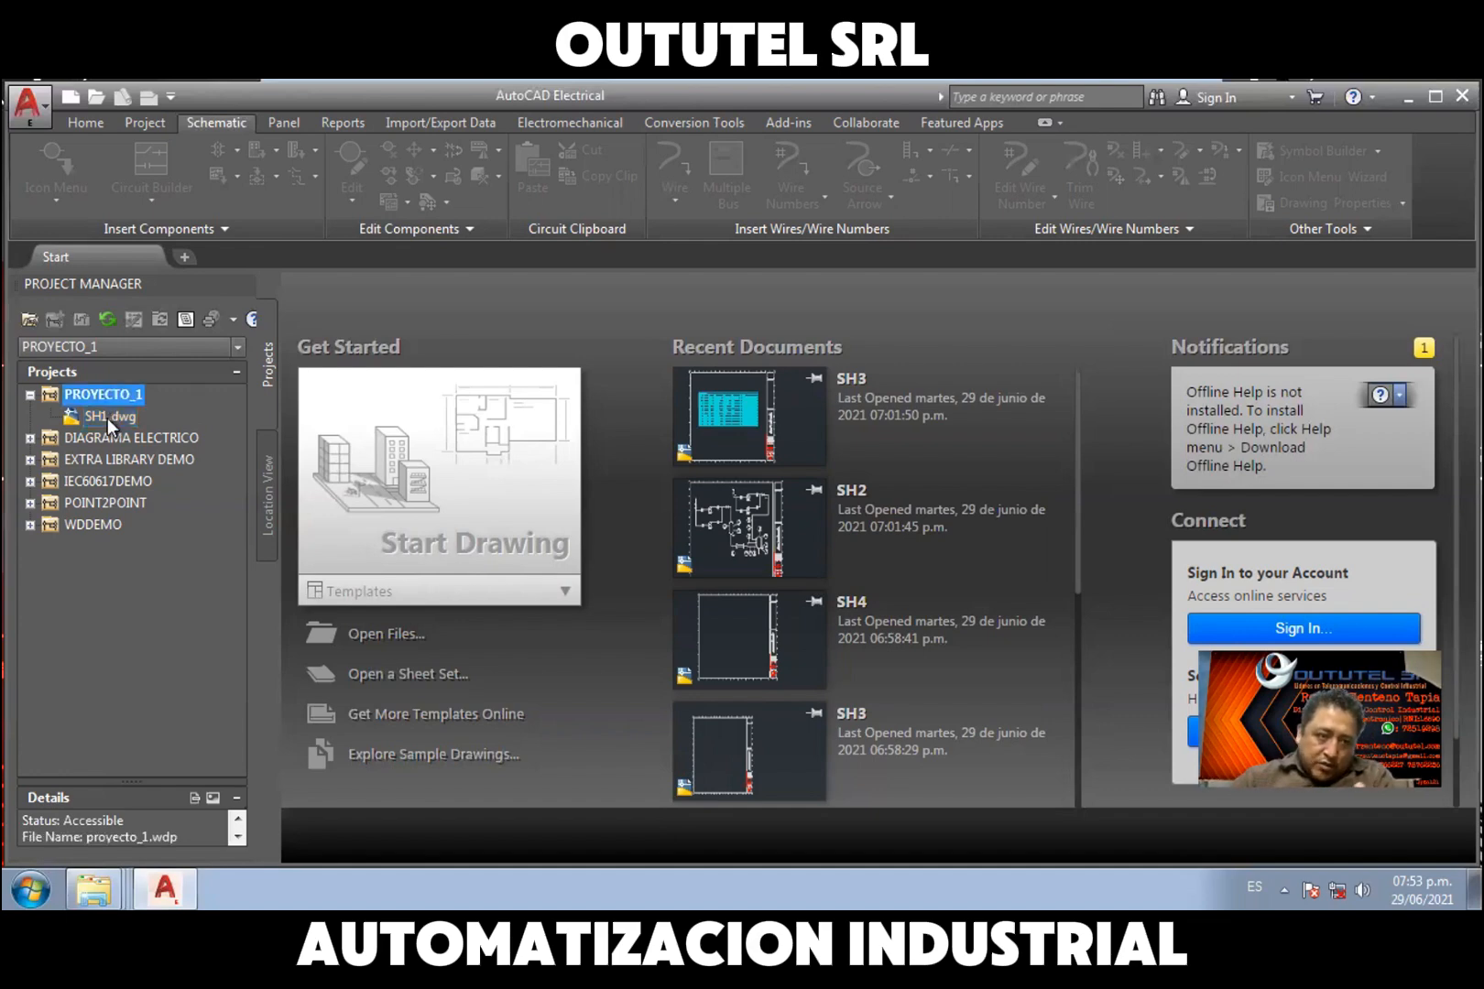
left_click(107, 418)
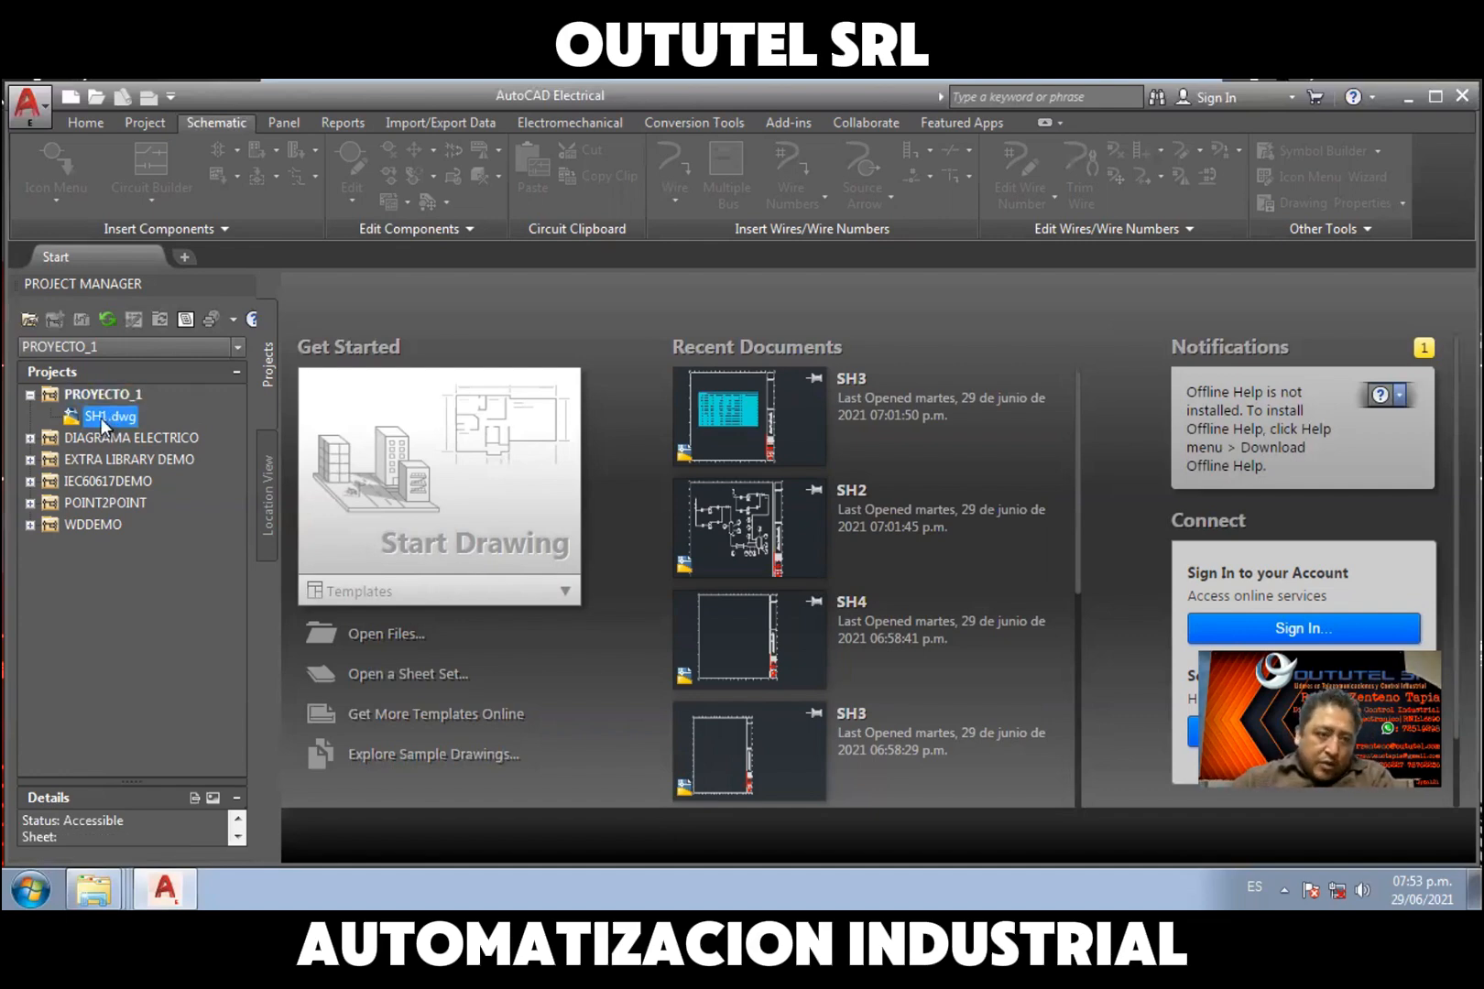
left_click(353, 548)
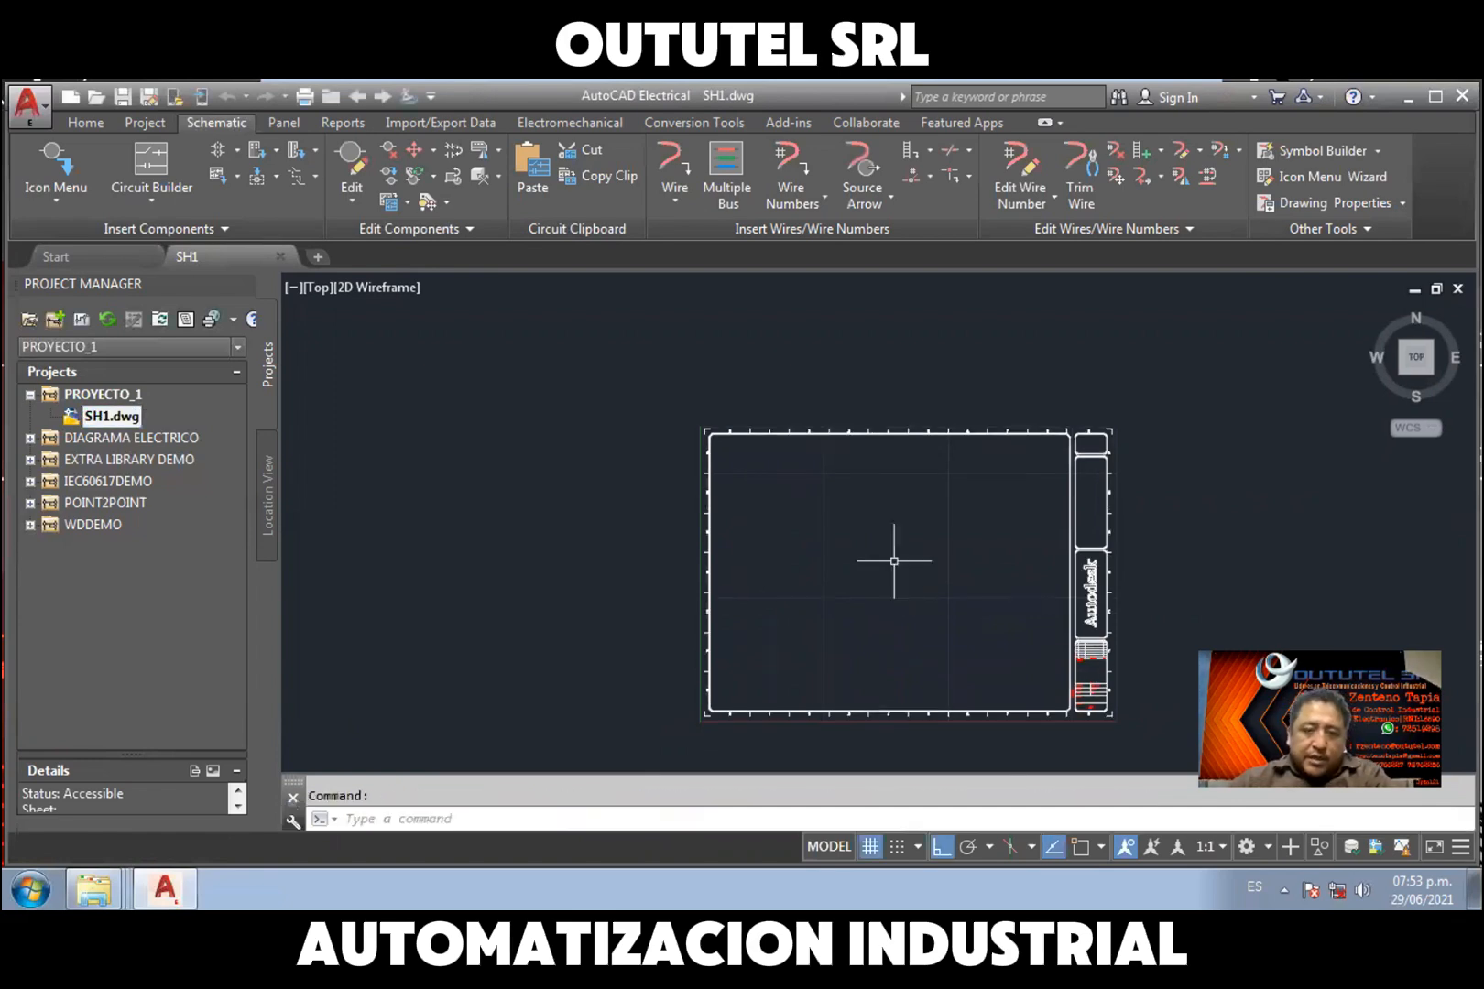
middle_click_drag(870, 570, 735, 526)
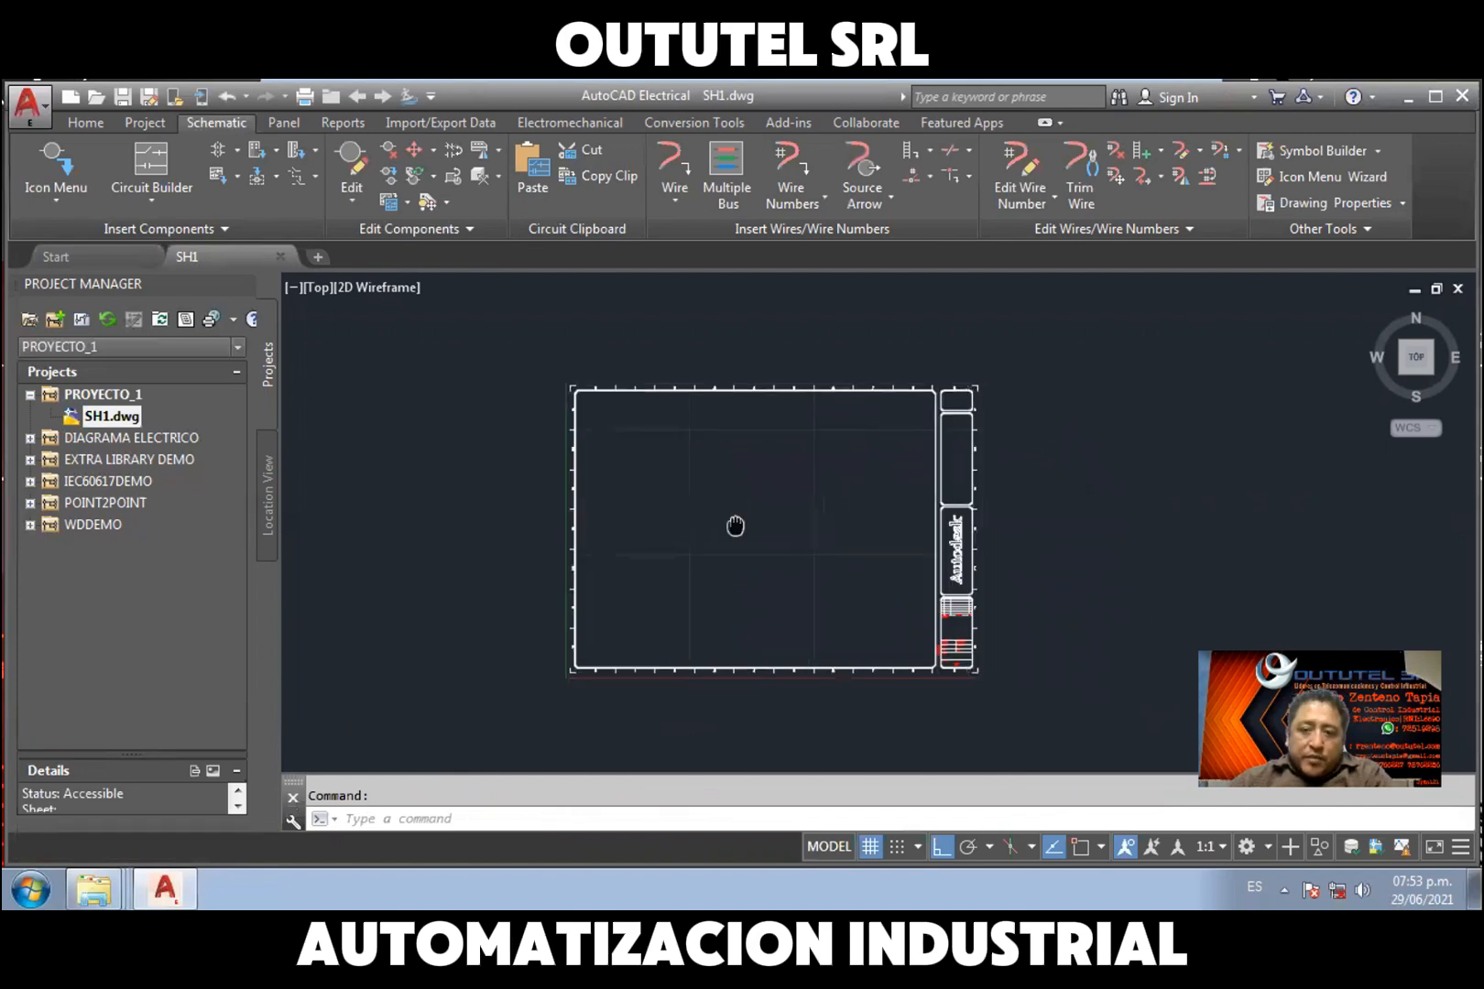
scroll(733, 505, "up", 2)
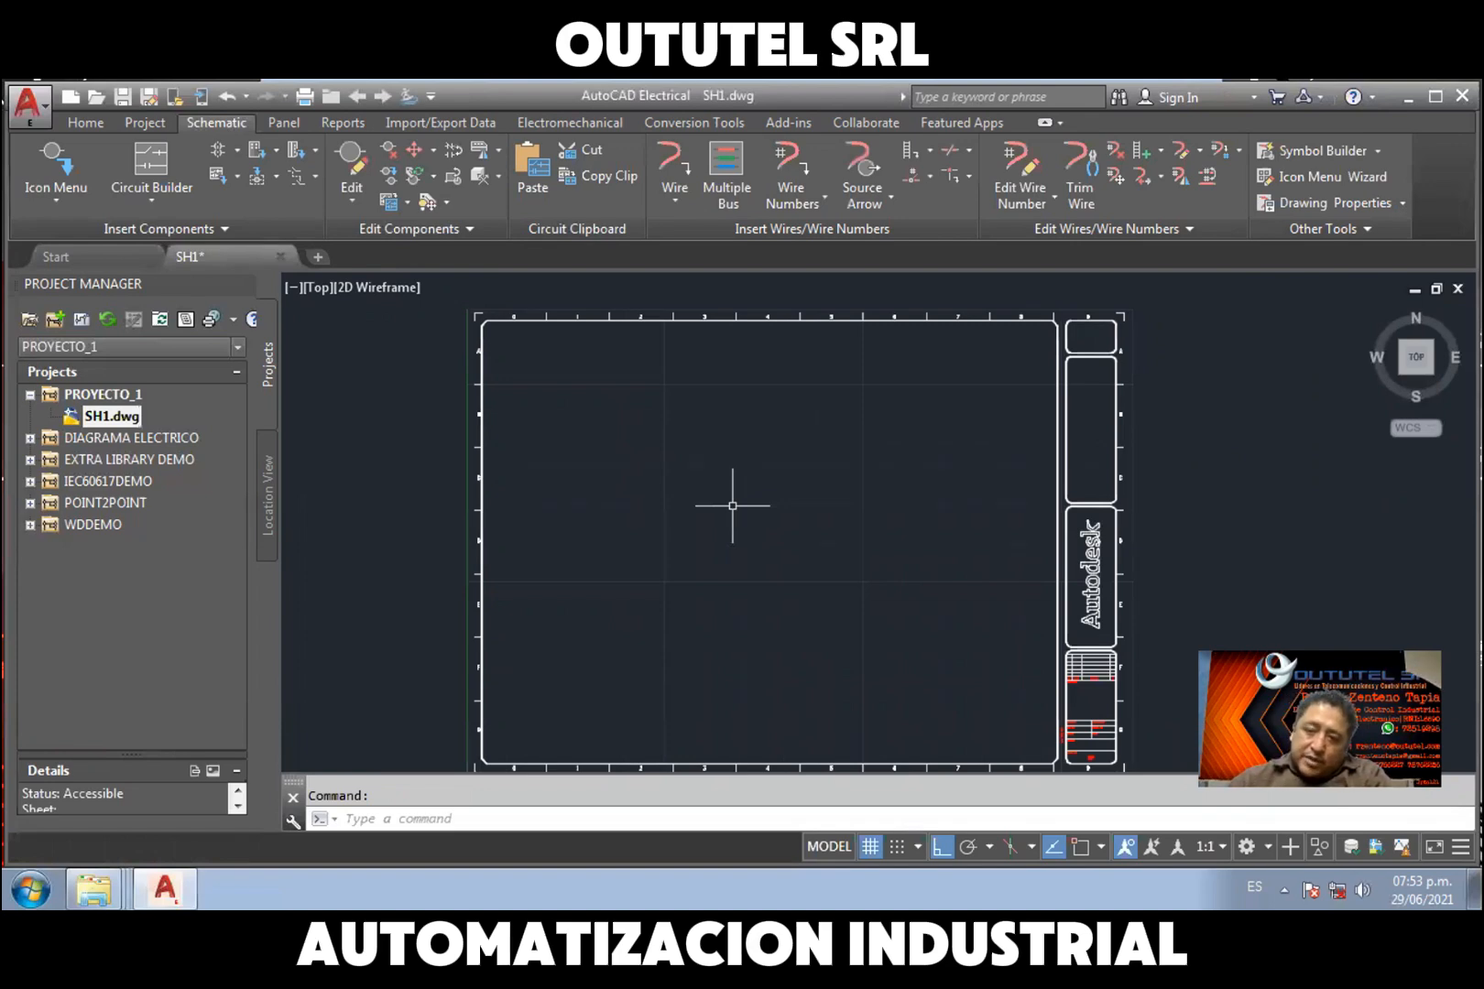
middle_click_drag(1205, 624, 1147, 576)
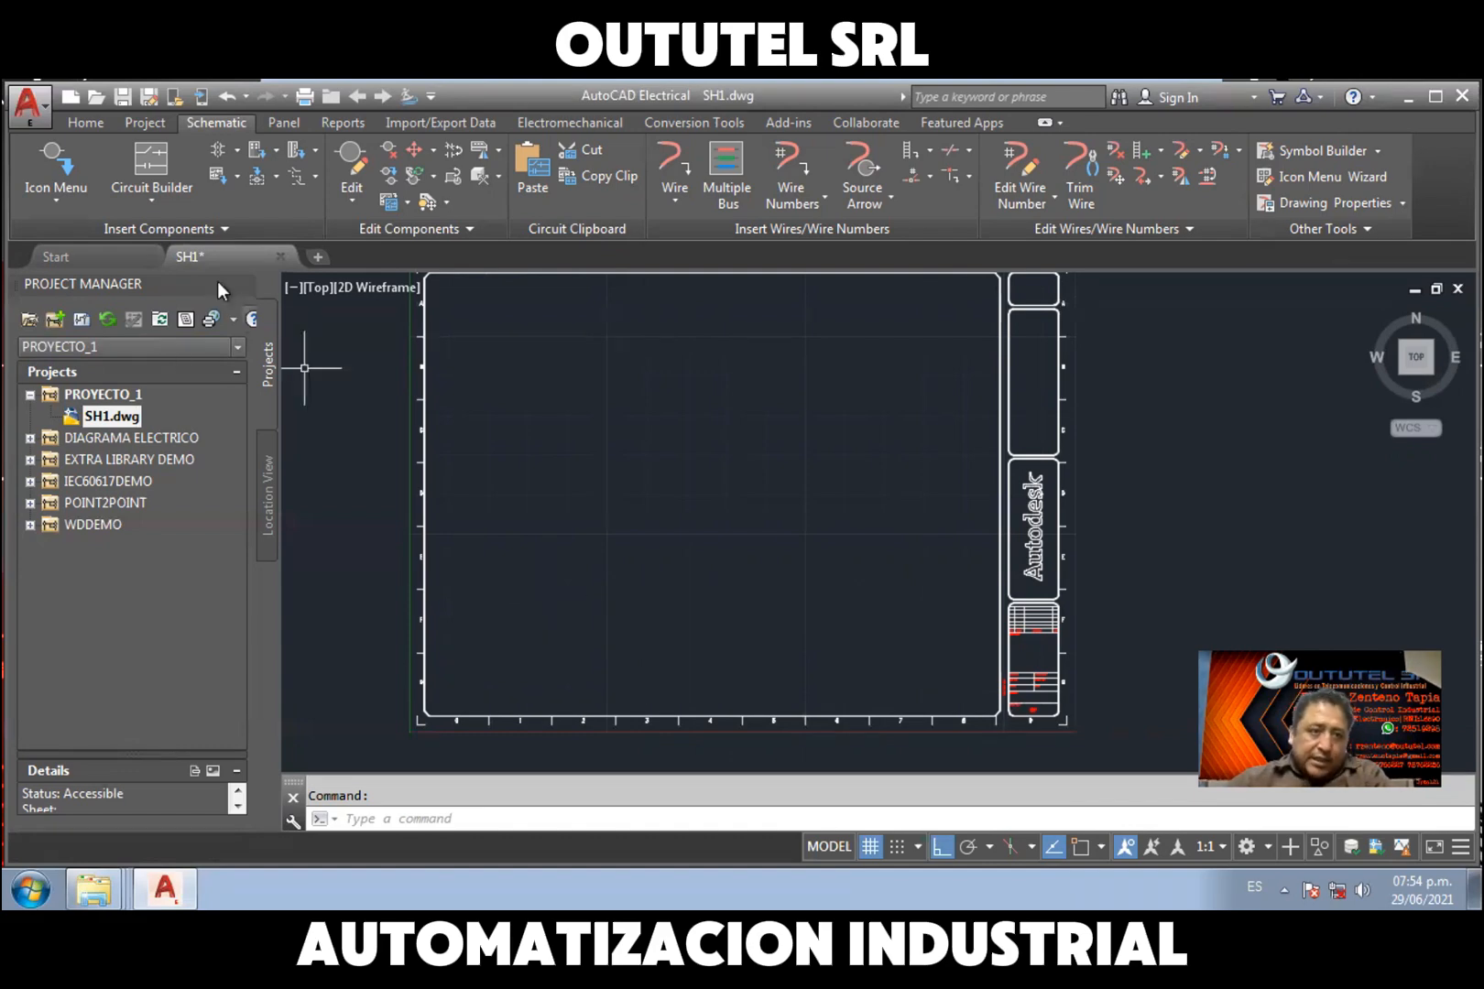
left_click(237, 346)
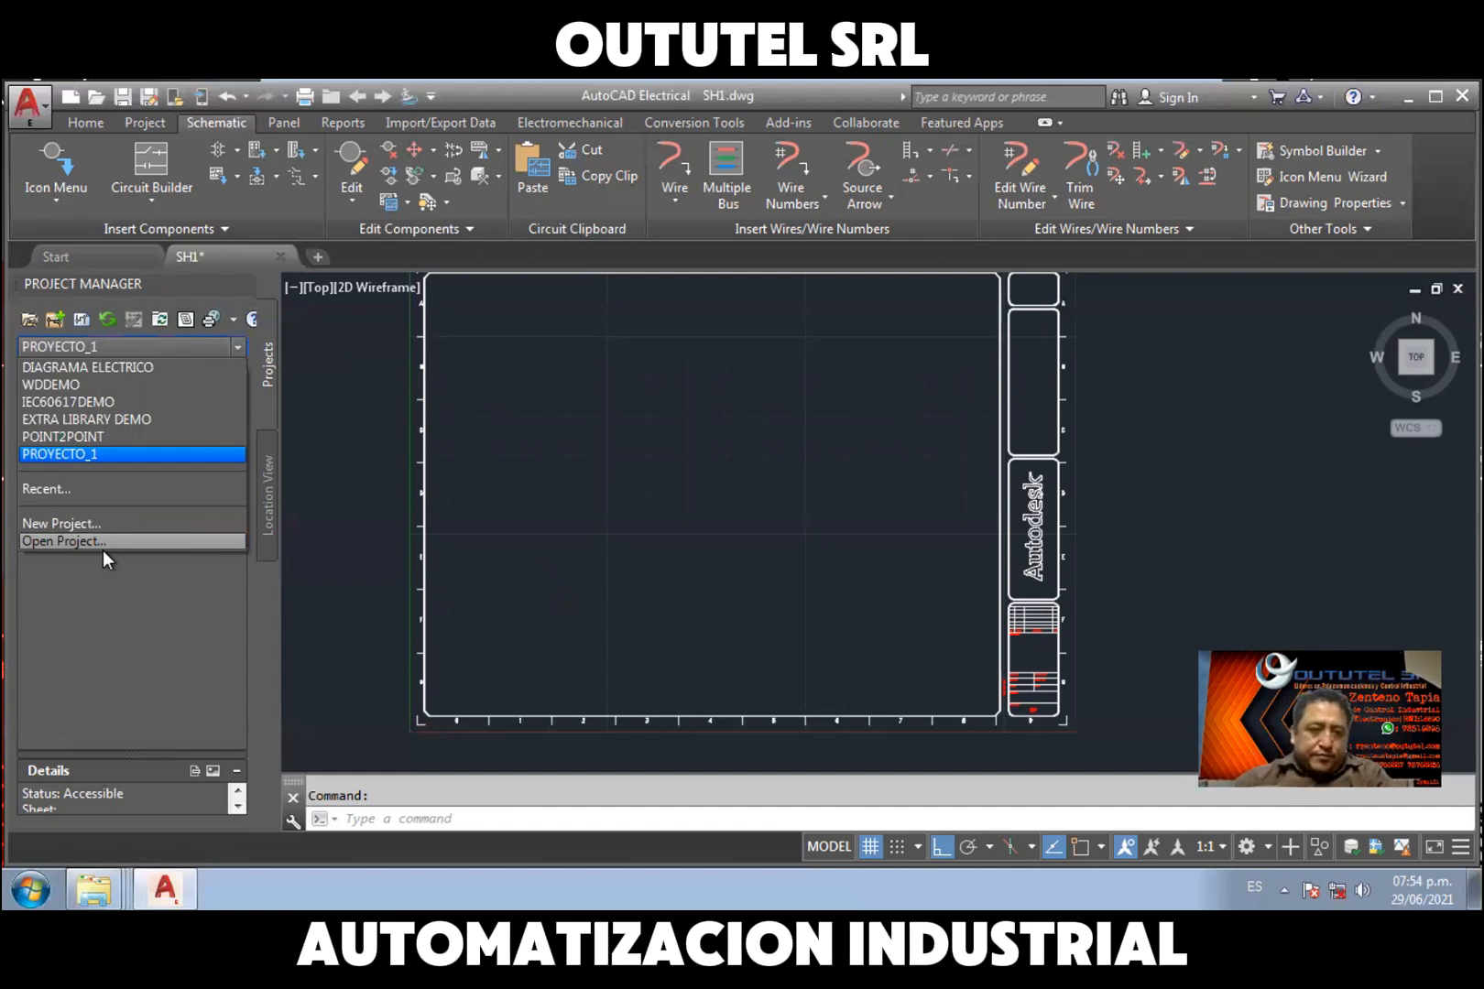
left_click(342, 437)
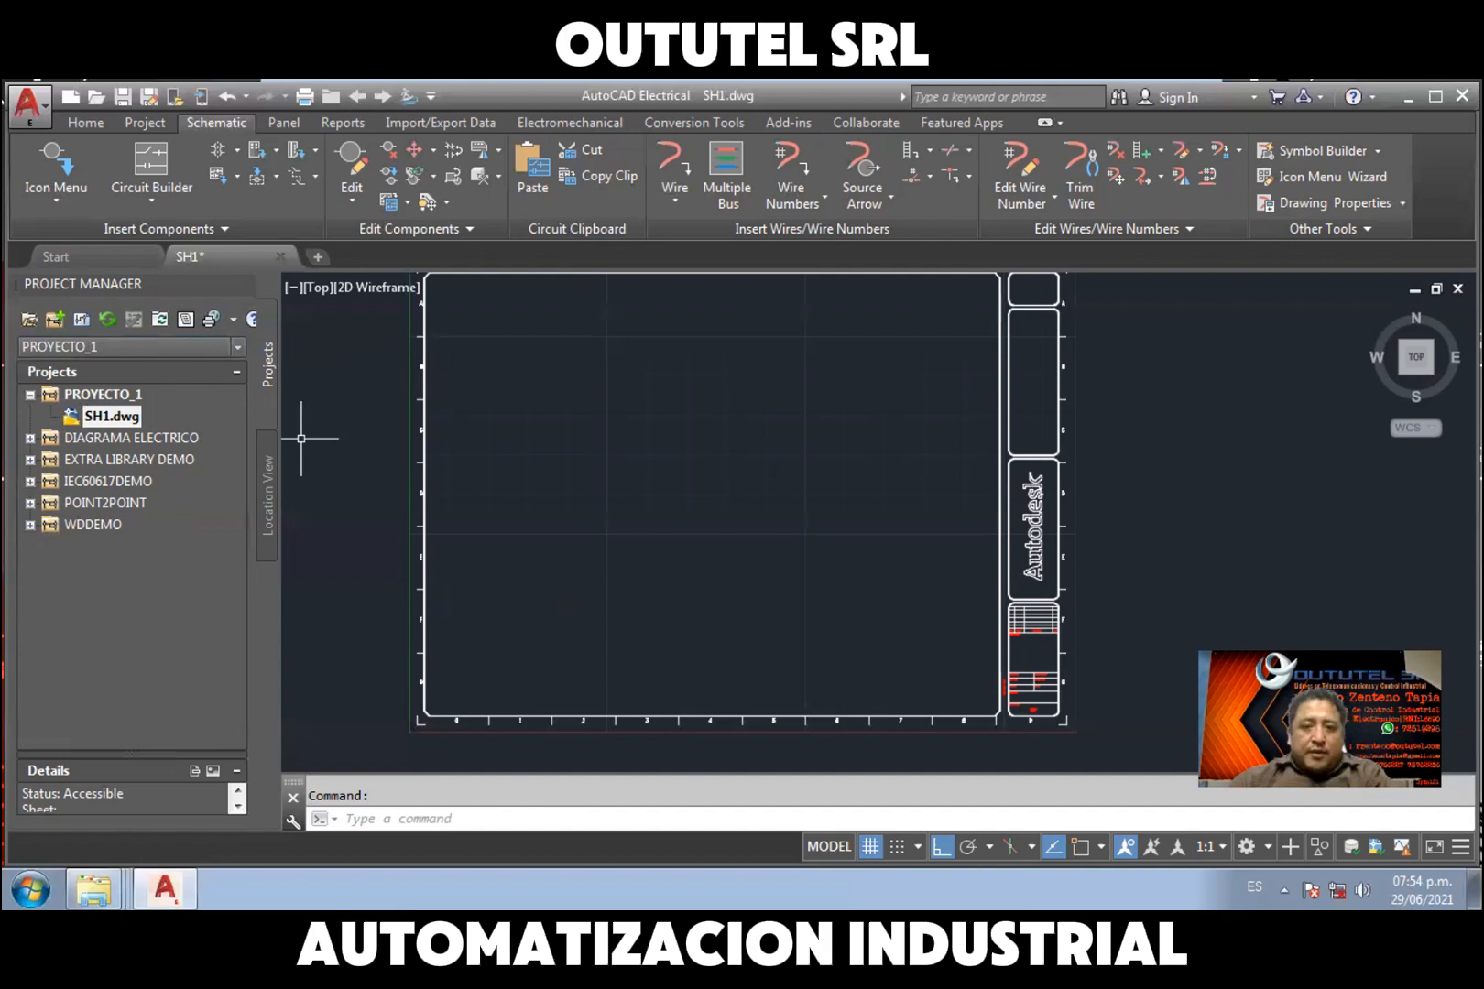
middle_click_drag(752, 502, 762, 538)
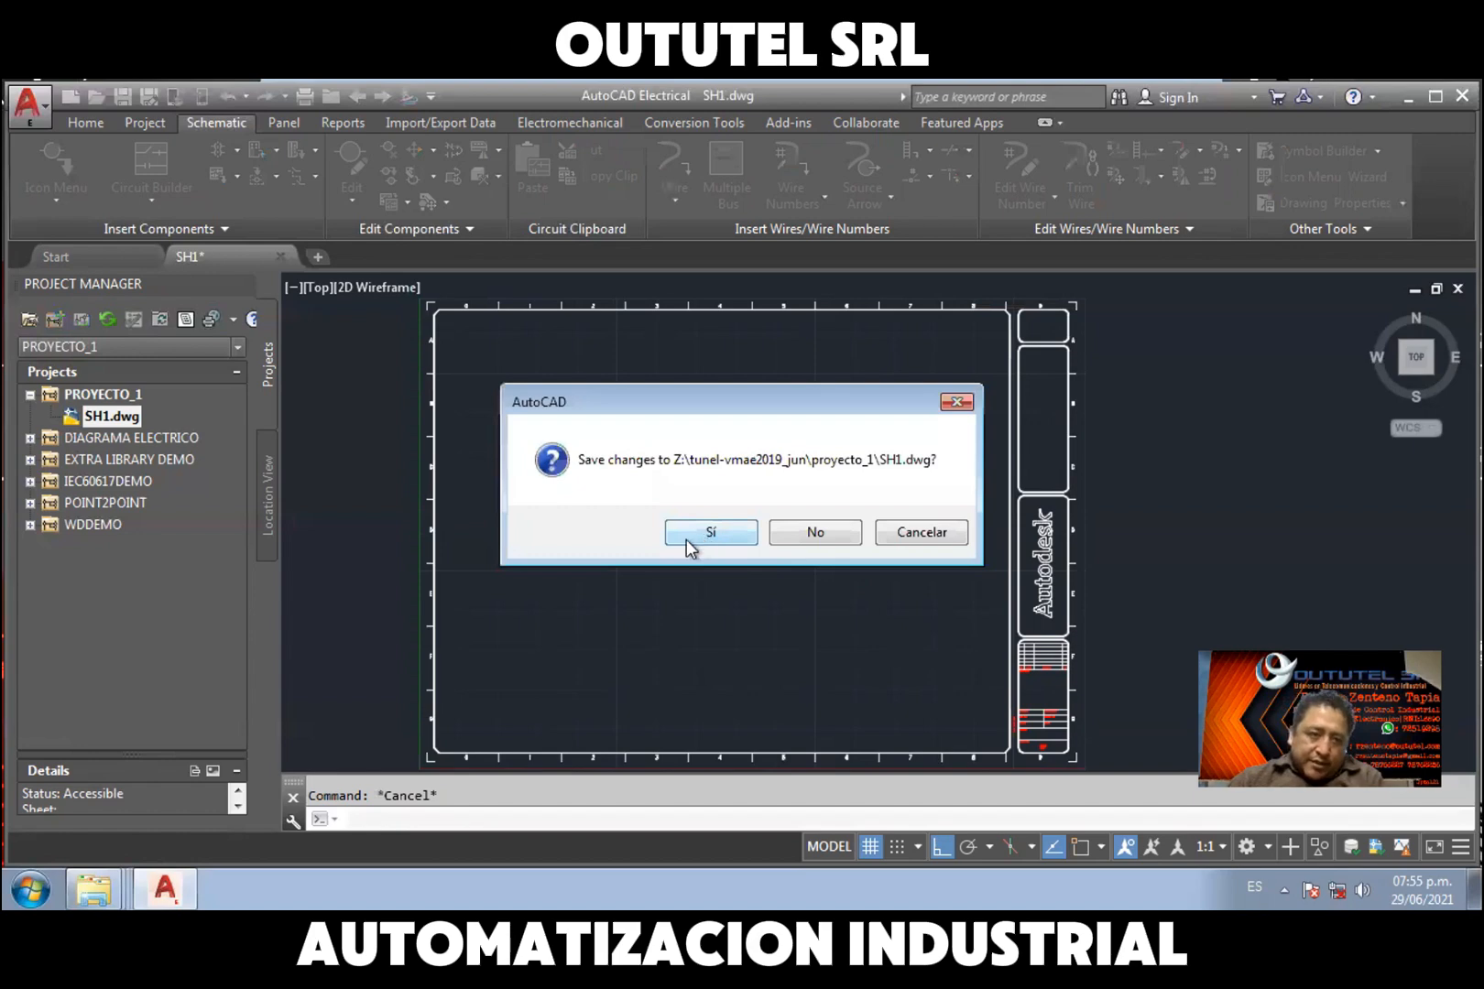
Save the changes to SH1.dwg while closing it, and close the PROYECTO_1 project
left_click(689, 540)
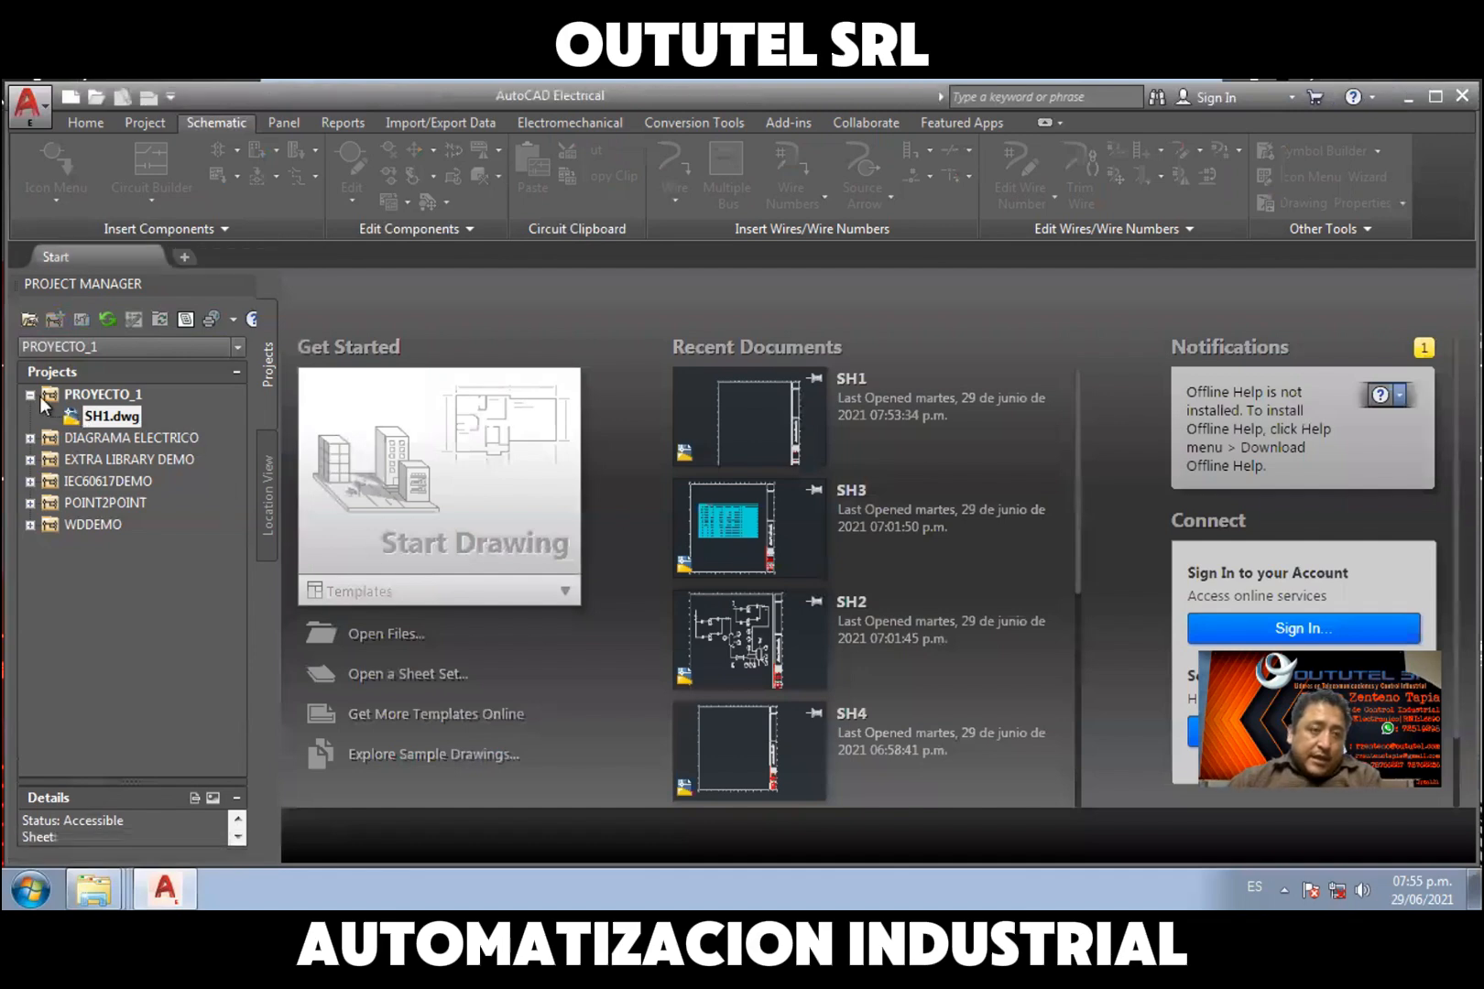
left_click(30, 395)
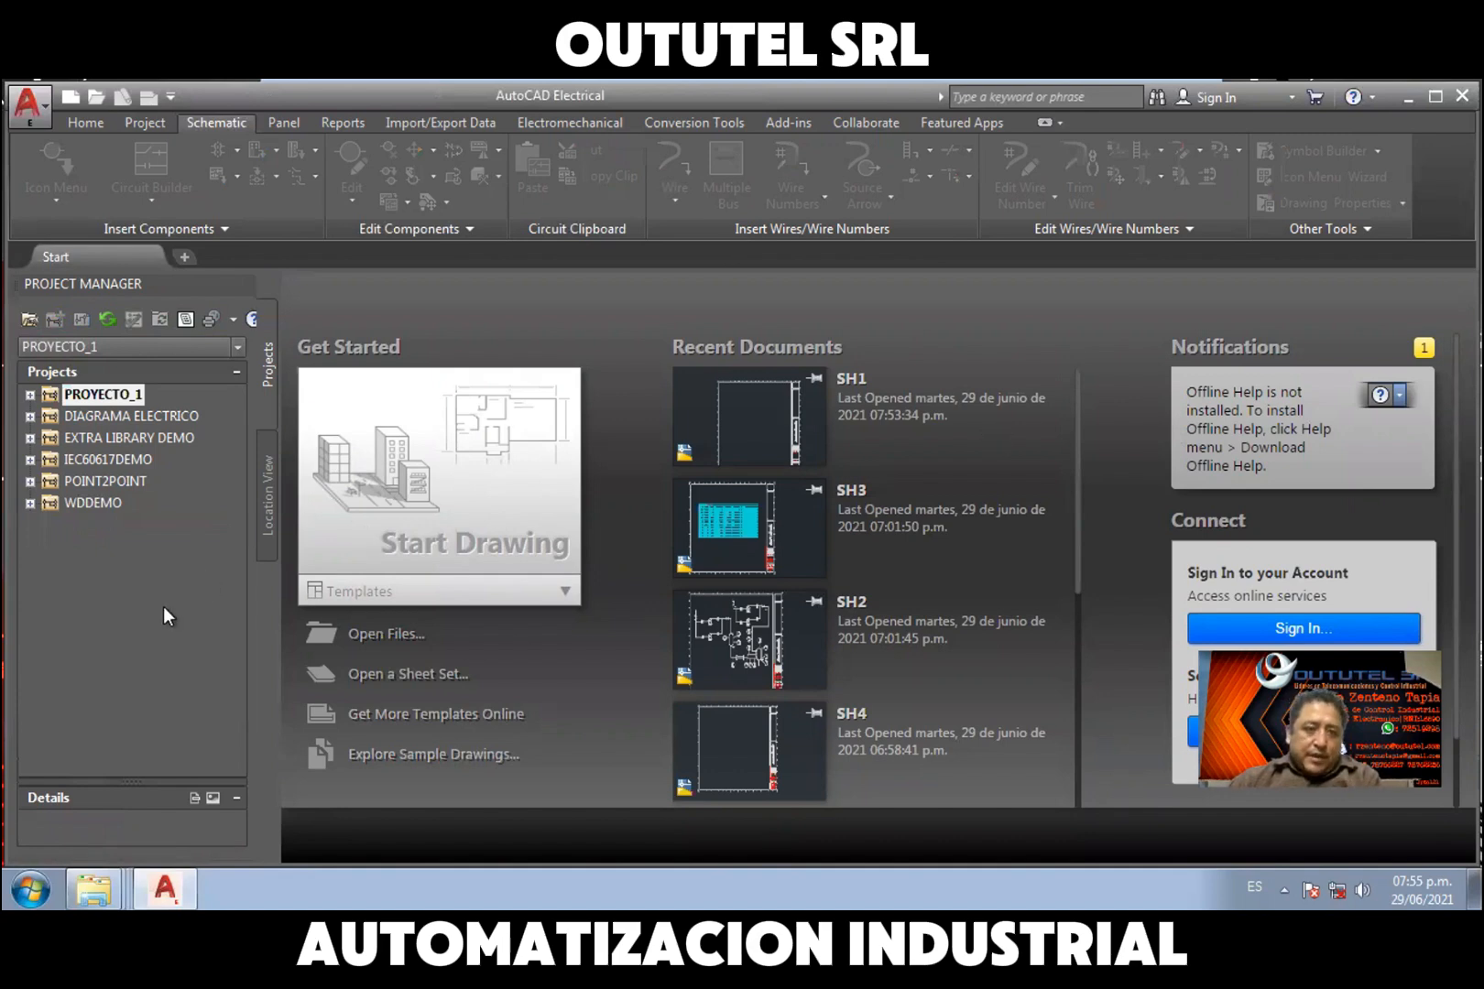
right_click(122, 400)
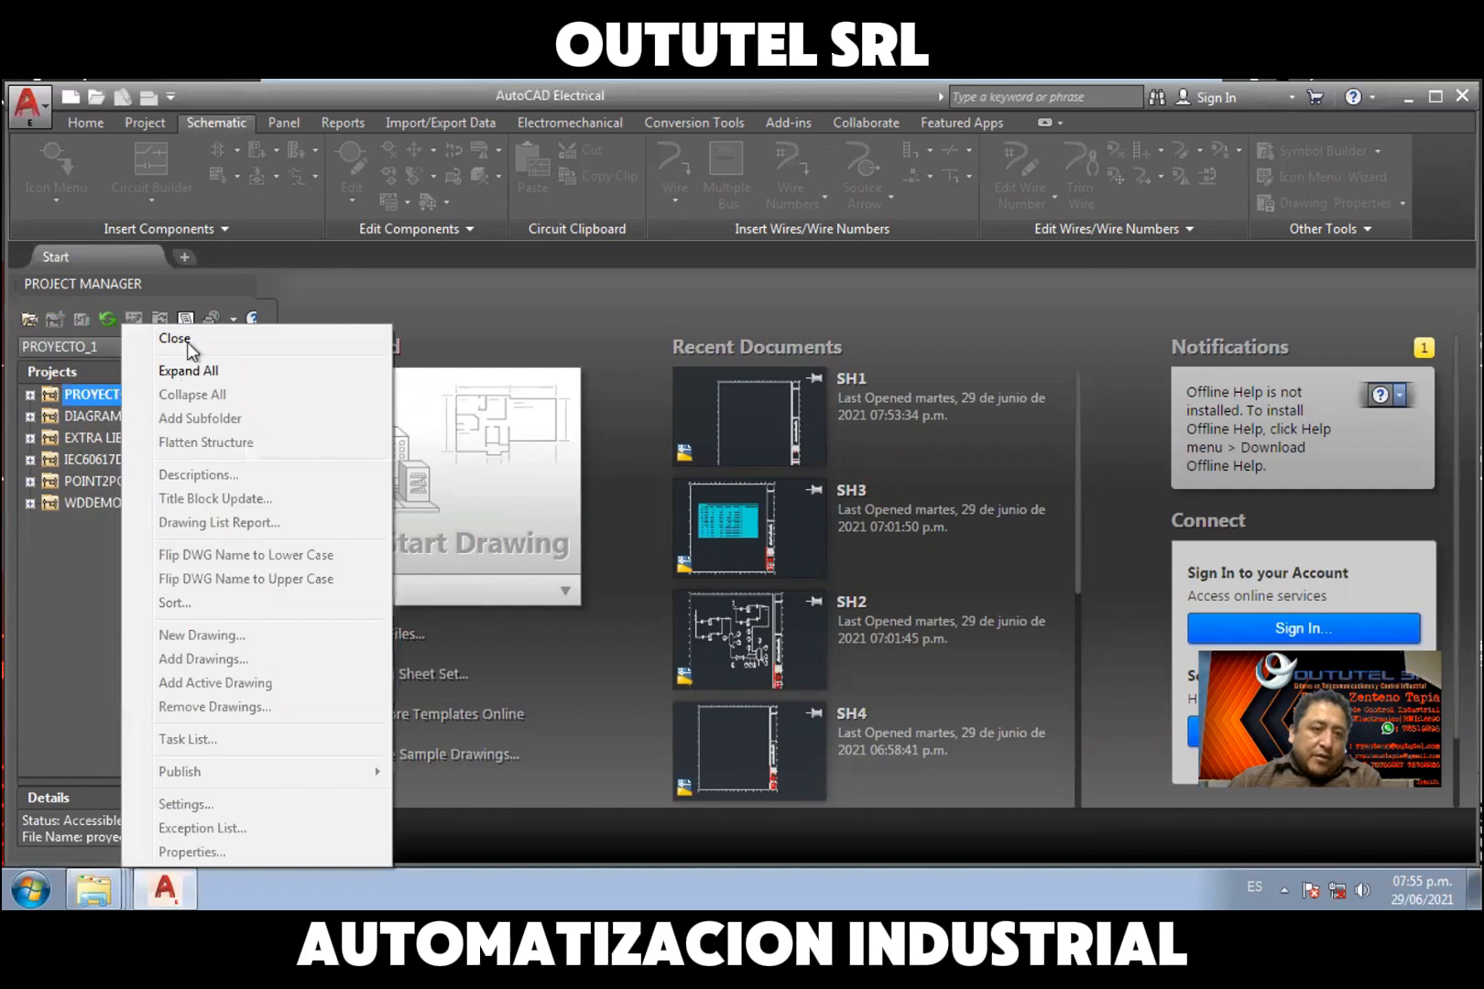
left_click(173, 630)
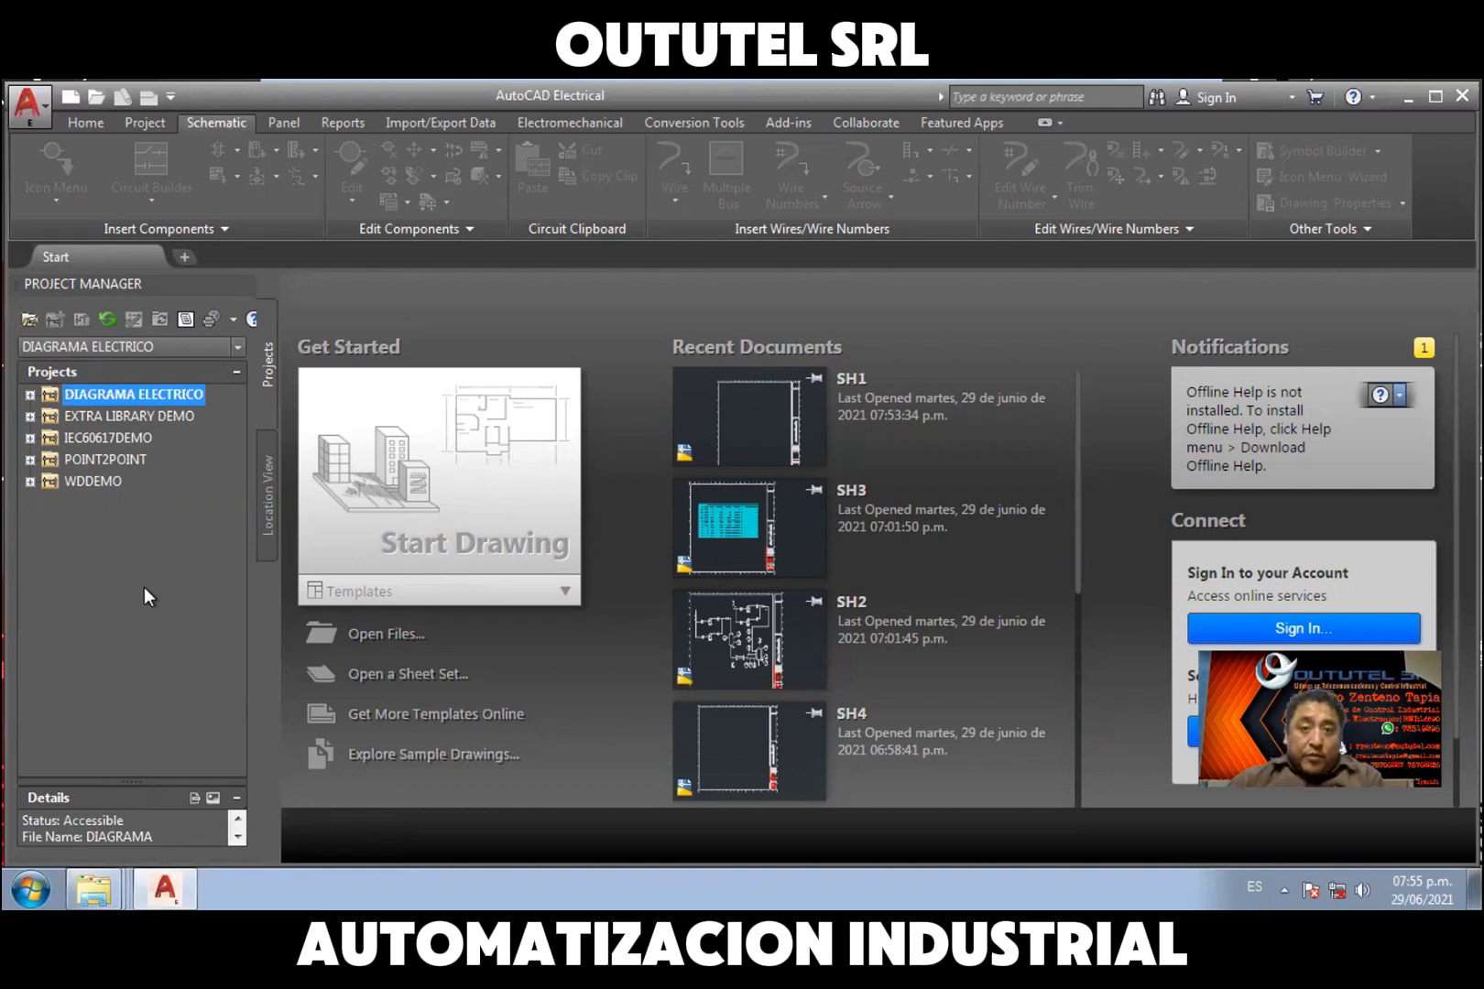
Reopen the proyecto_1 project file from tunel-vmae2019_jun\proyecto_1 on the Shared Folders (Z:) network drive
left_click(238, 346)
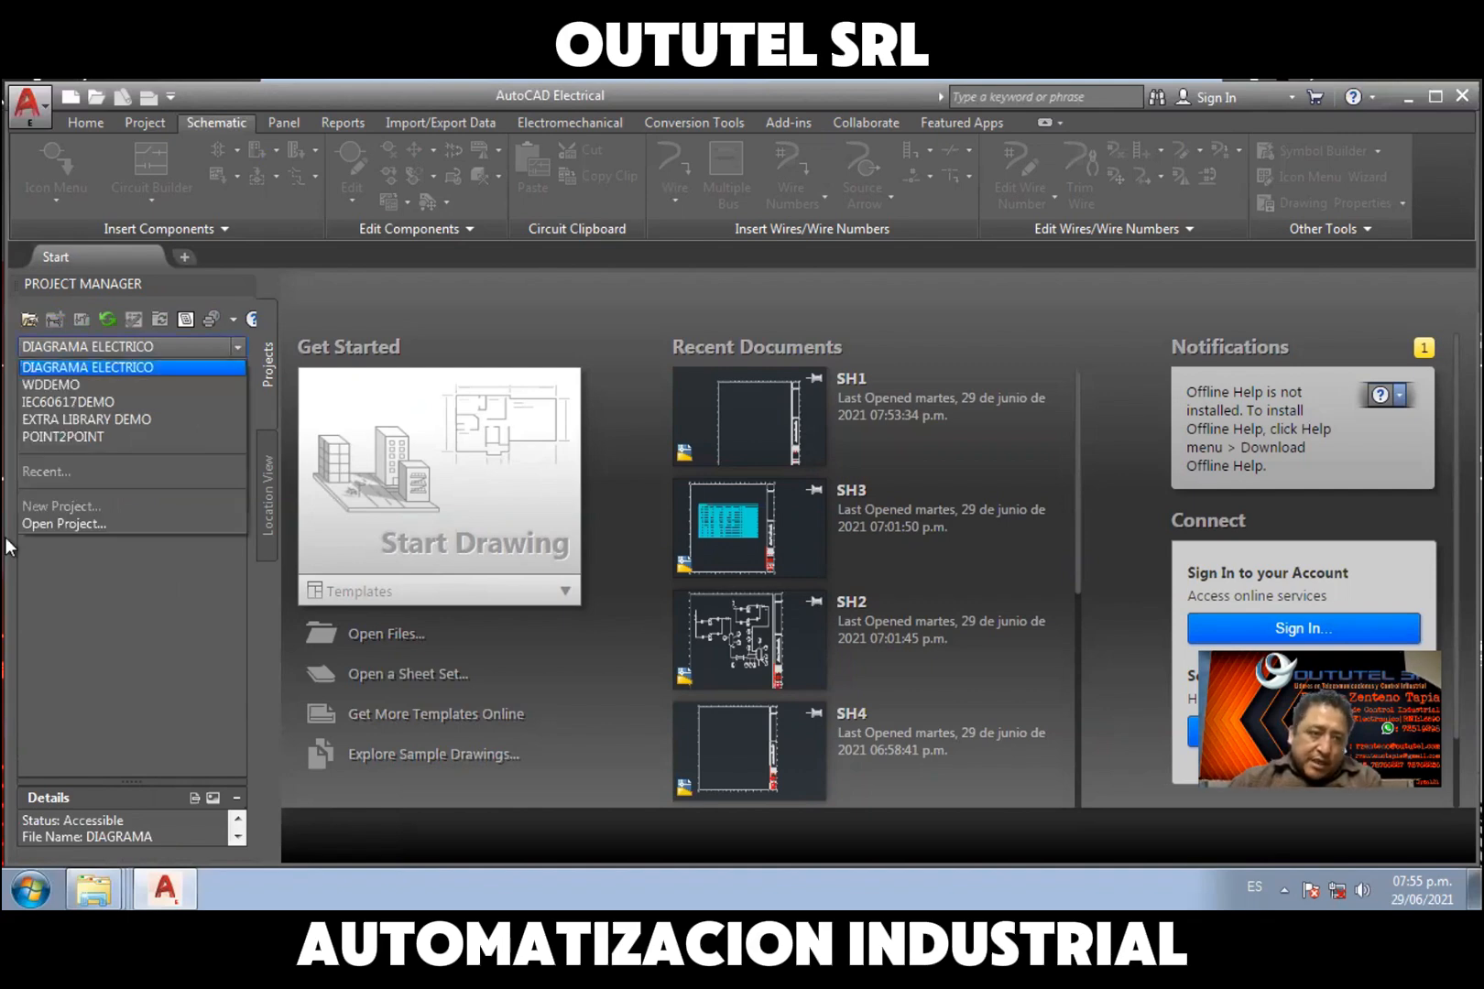
left_click(89, 522)
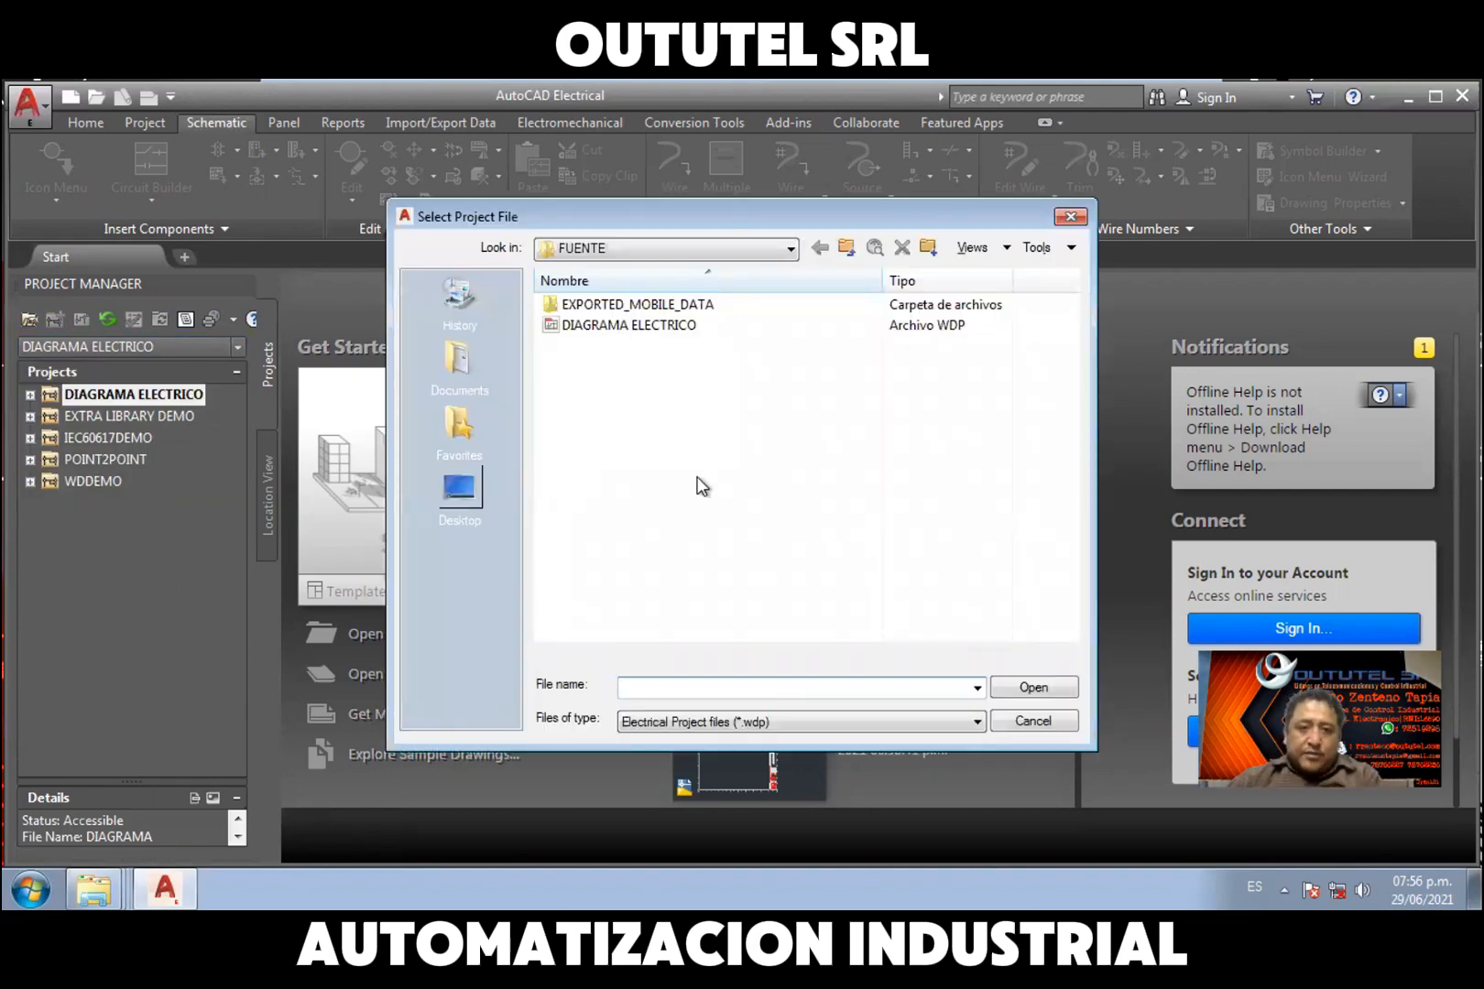
left_click(460, 490)
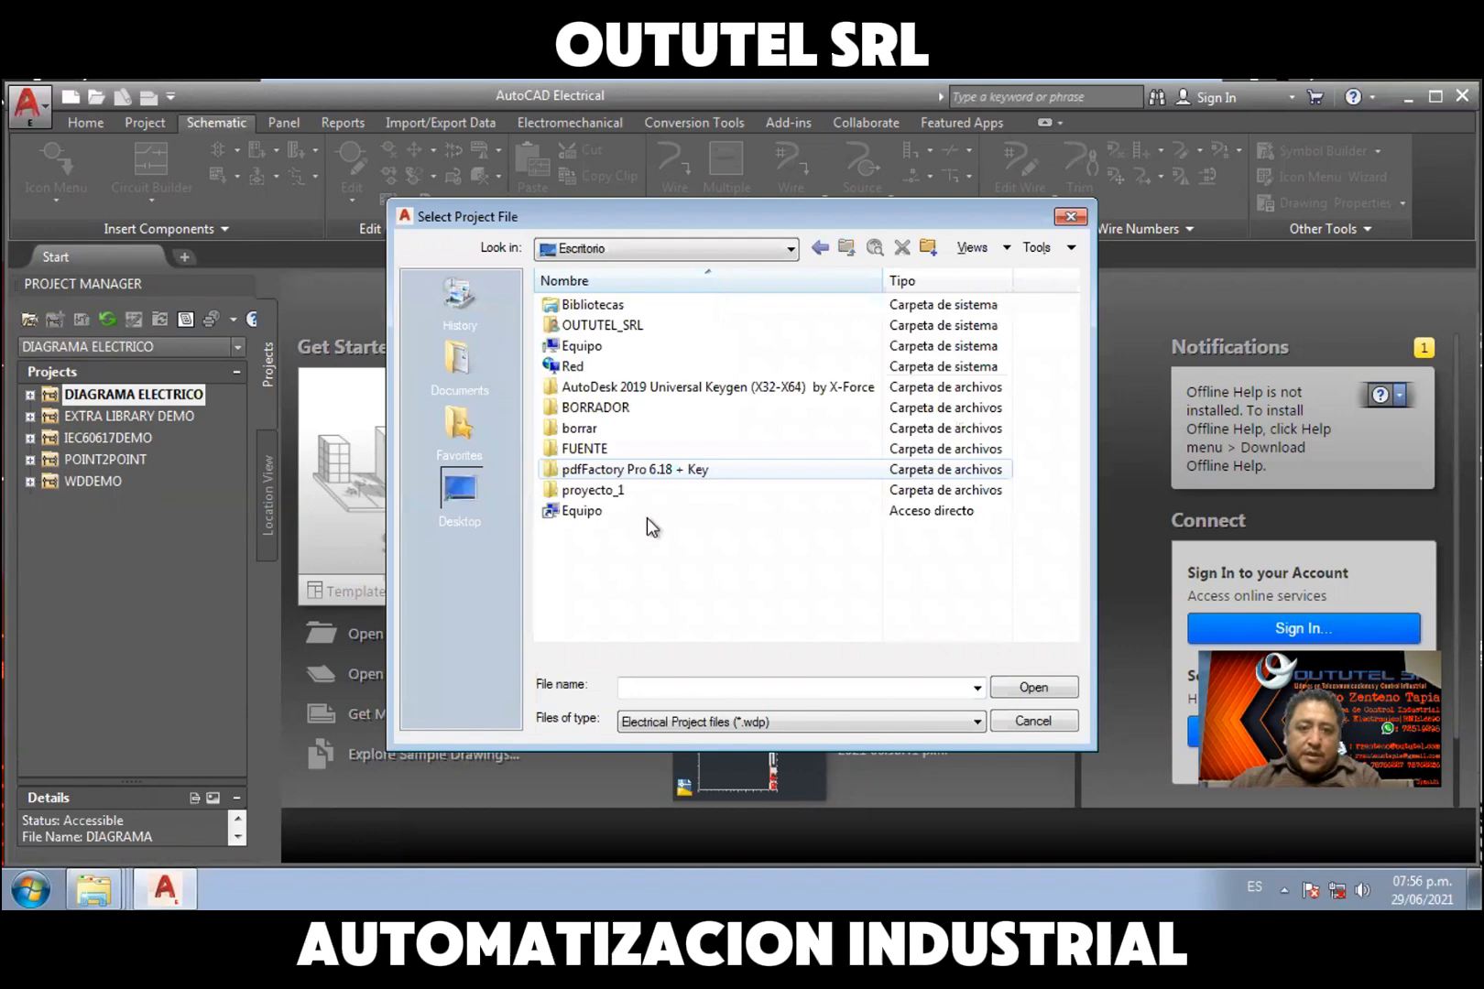
double_click(583, 348)
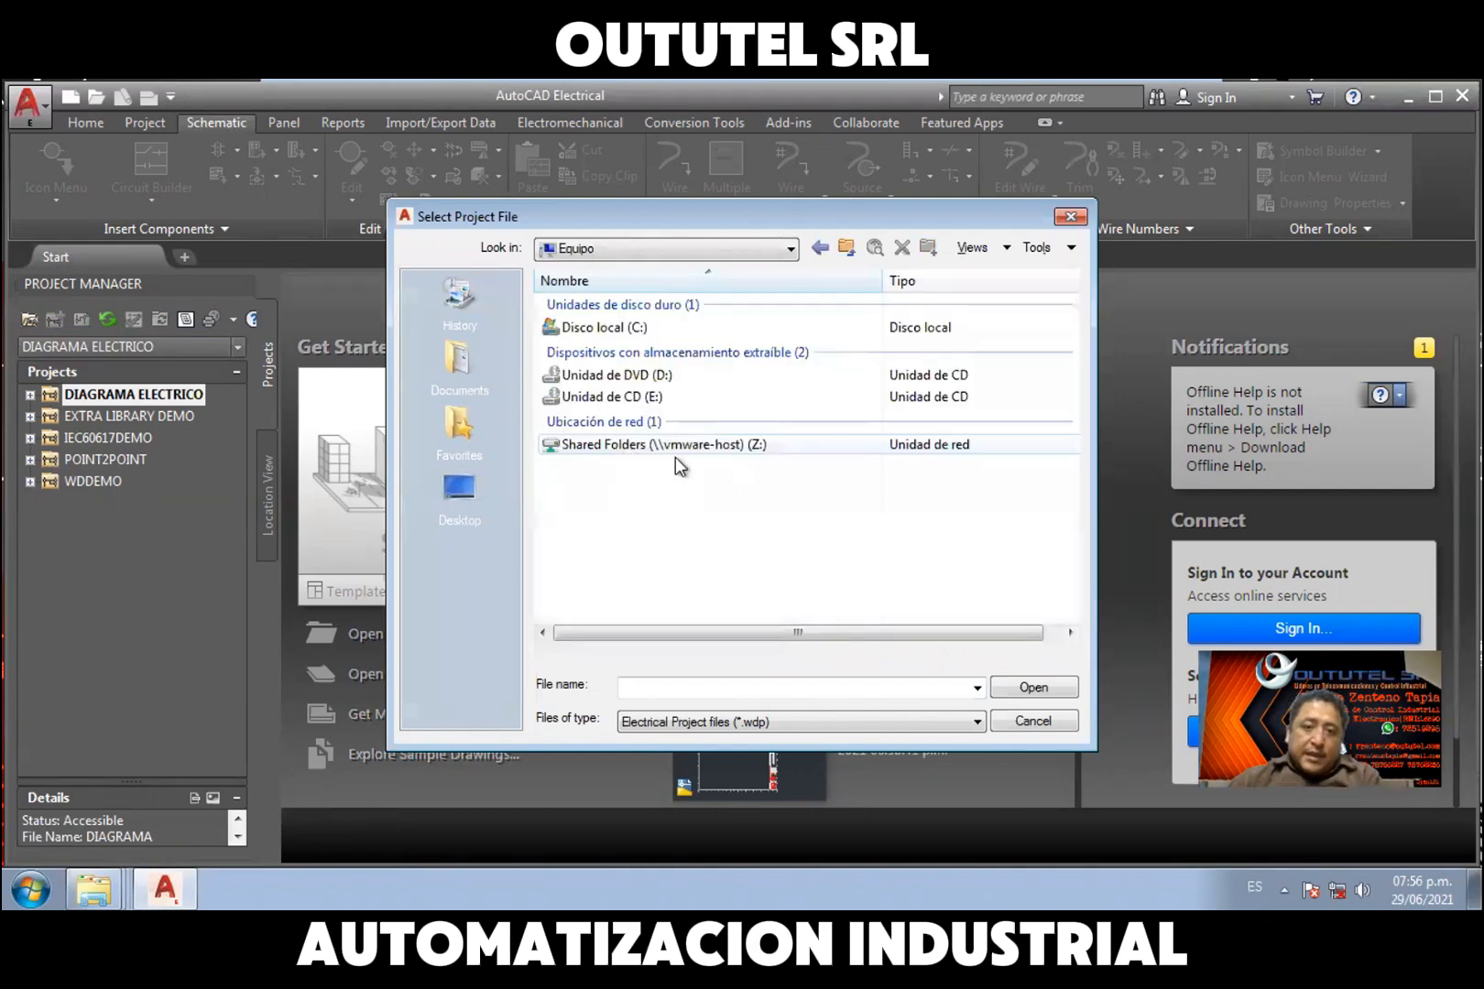
double_click(683, 441)
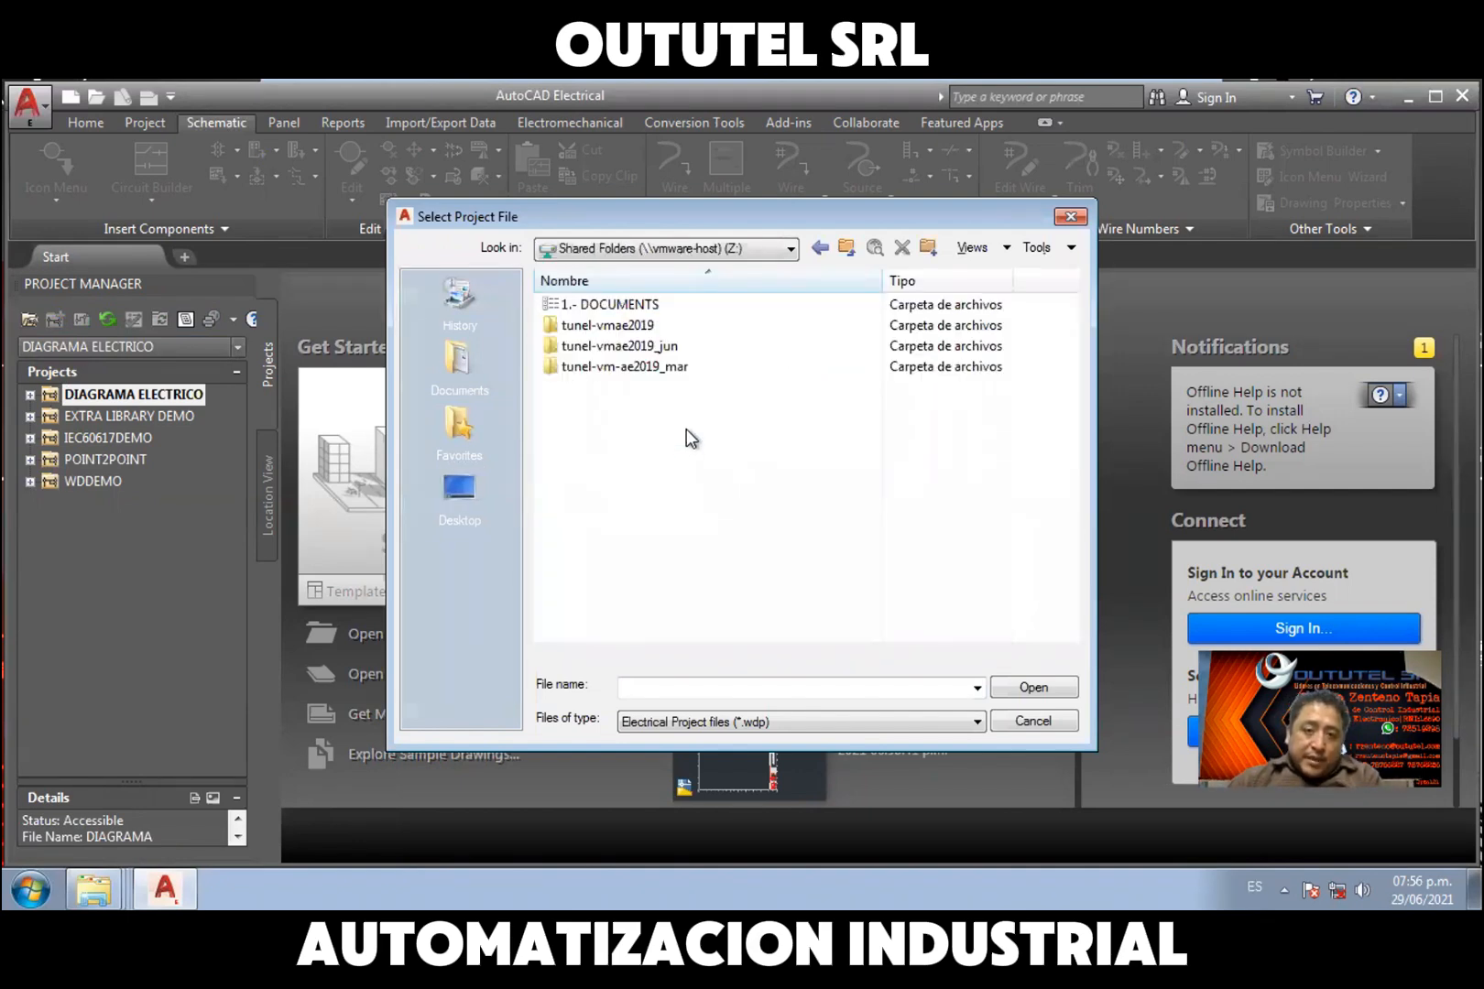
double_click(659, 356)
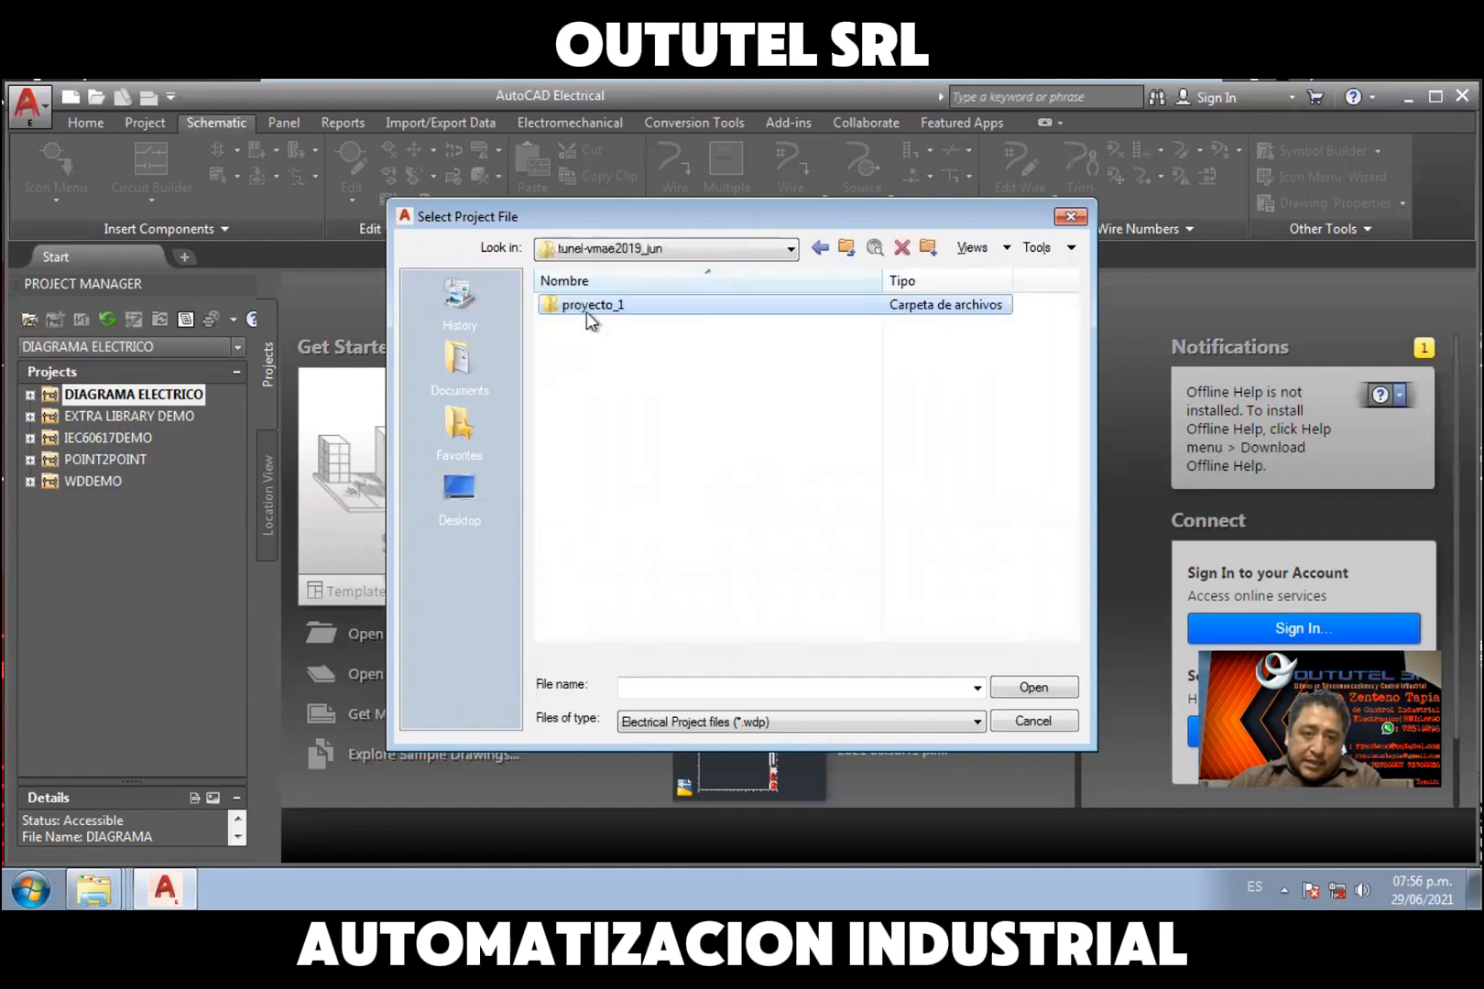
double_click(586, 312)
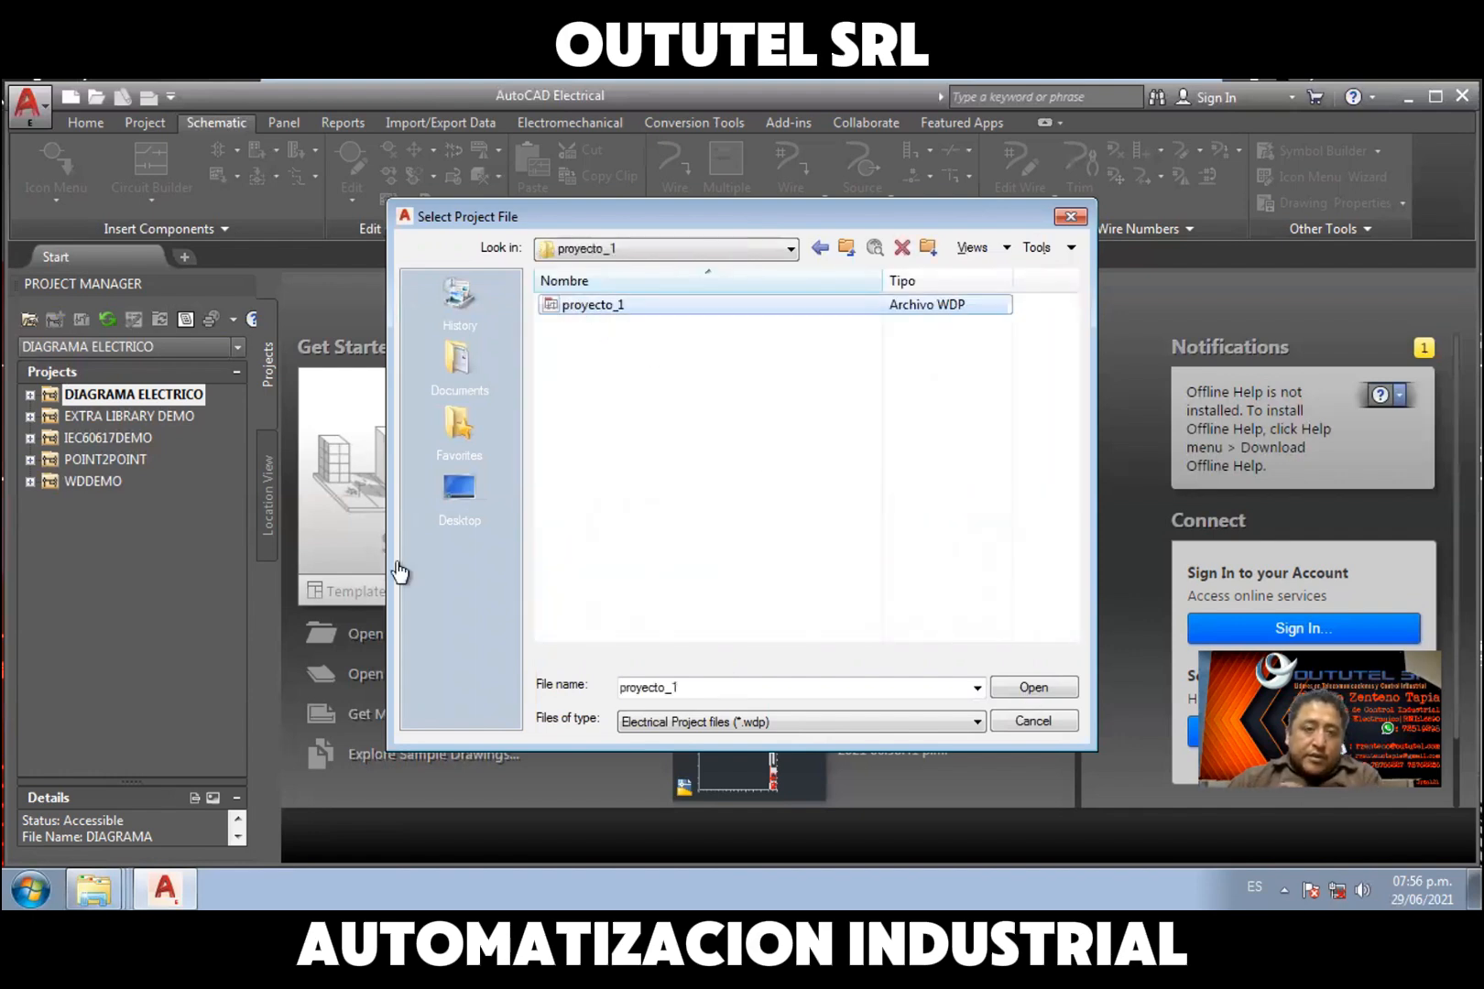
key("Return")
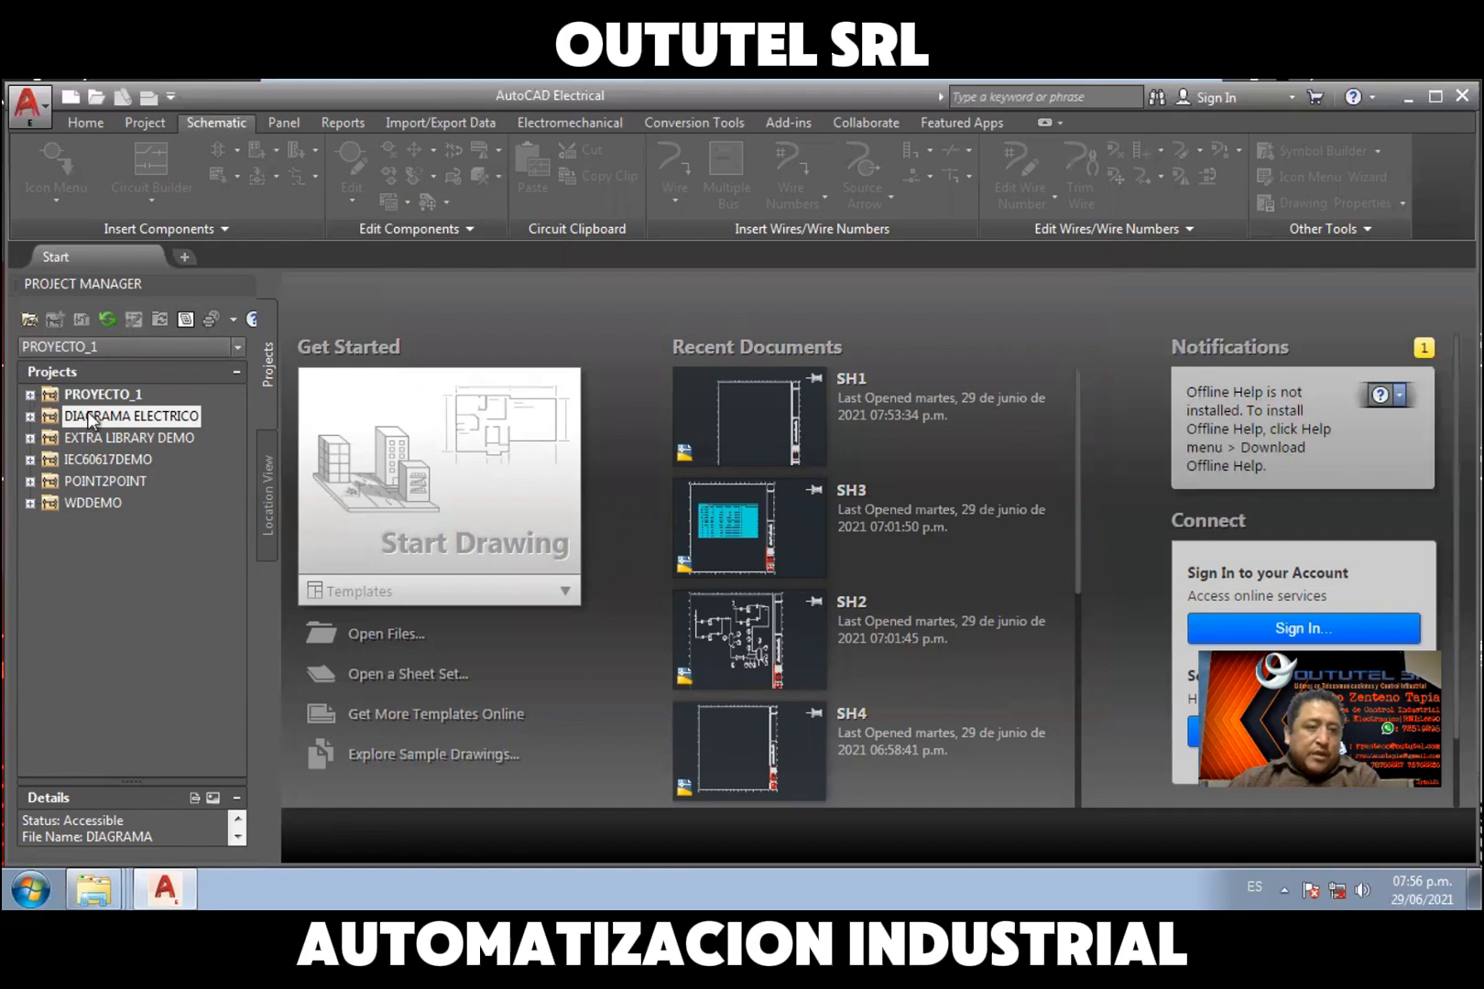
Expand the PROYECTO_1 project and open its SH1.dwg drawing
left_click(31, 395)
left_click(119, 418)
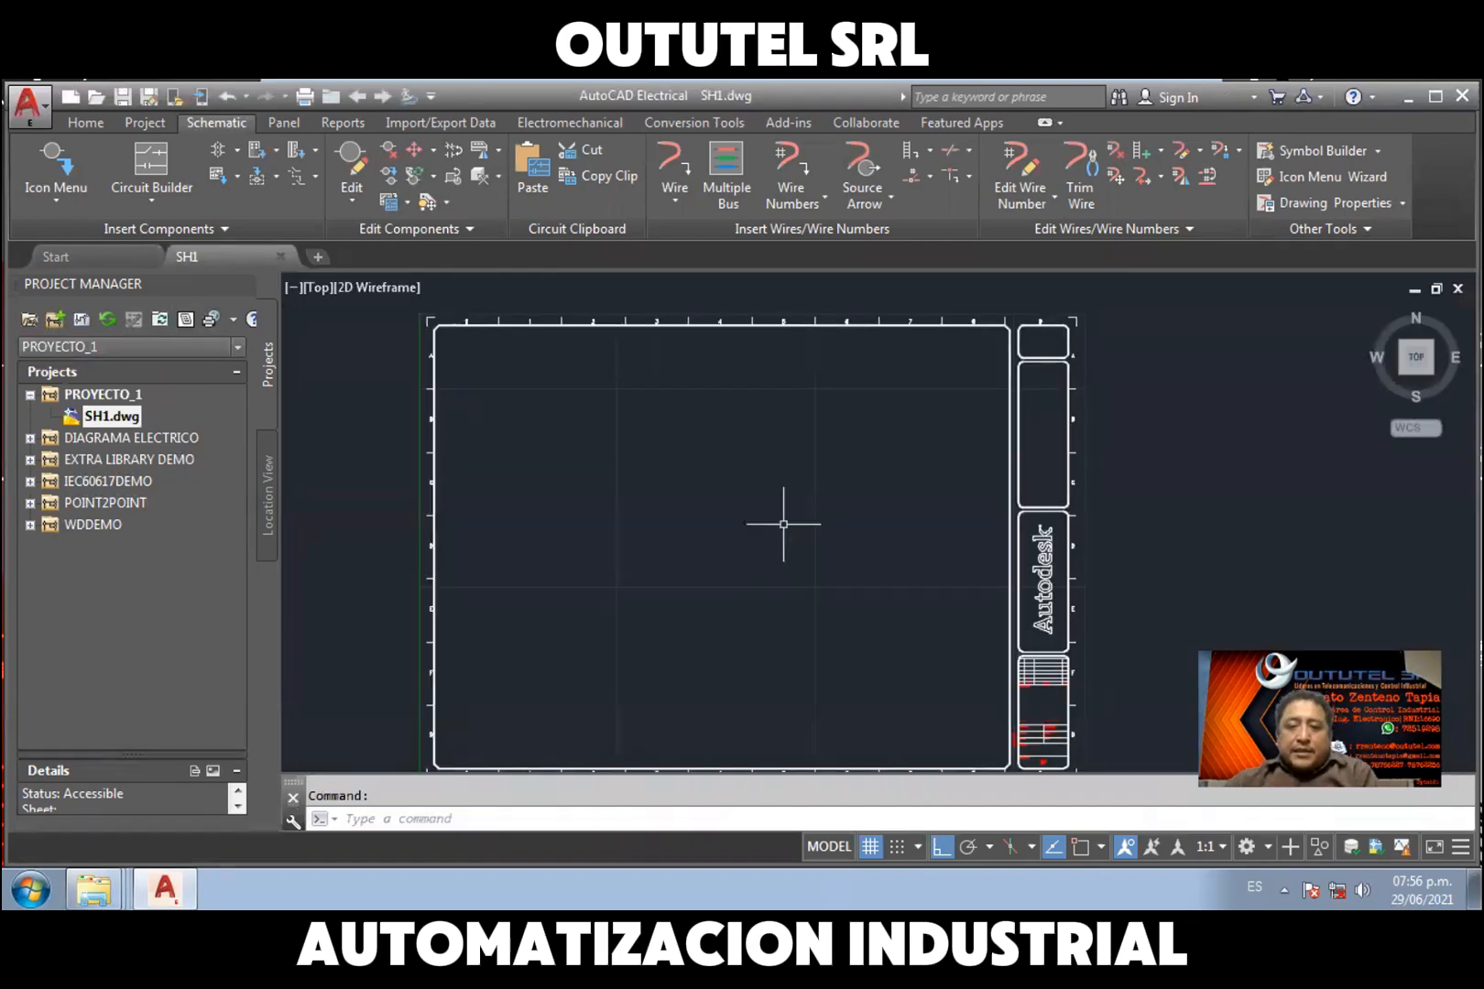
middle_click_drag(783, 524, 785, 499)
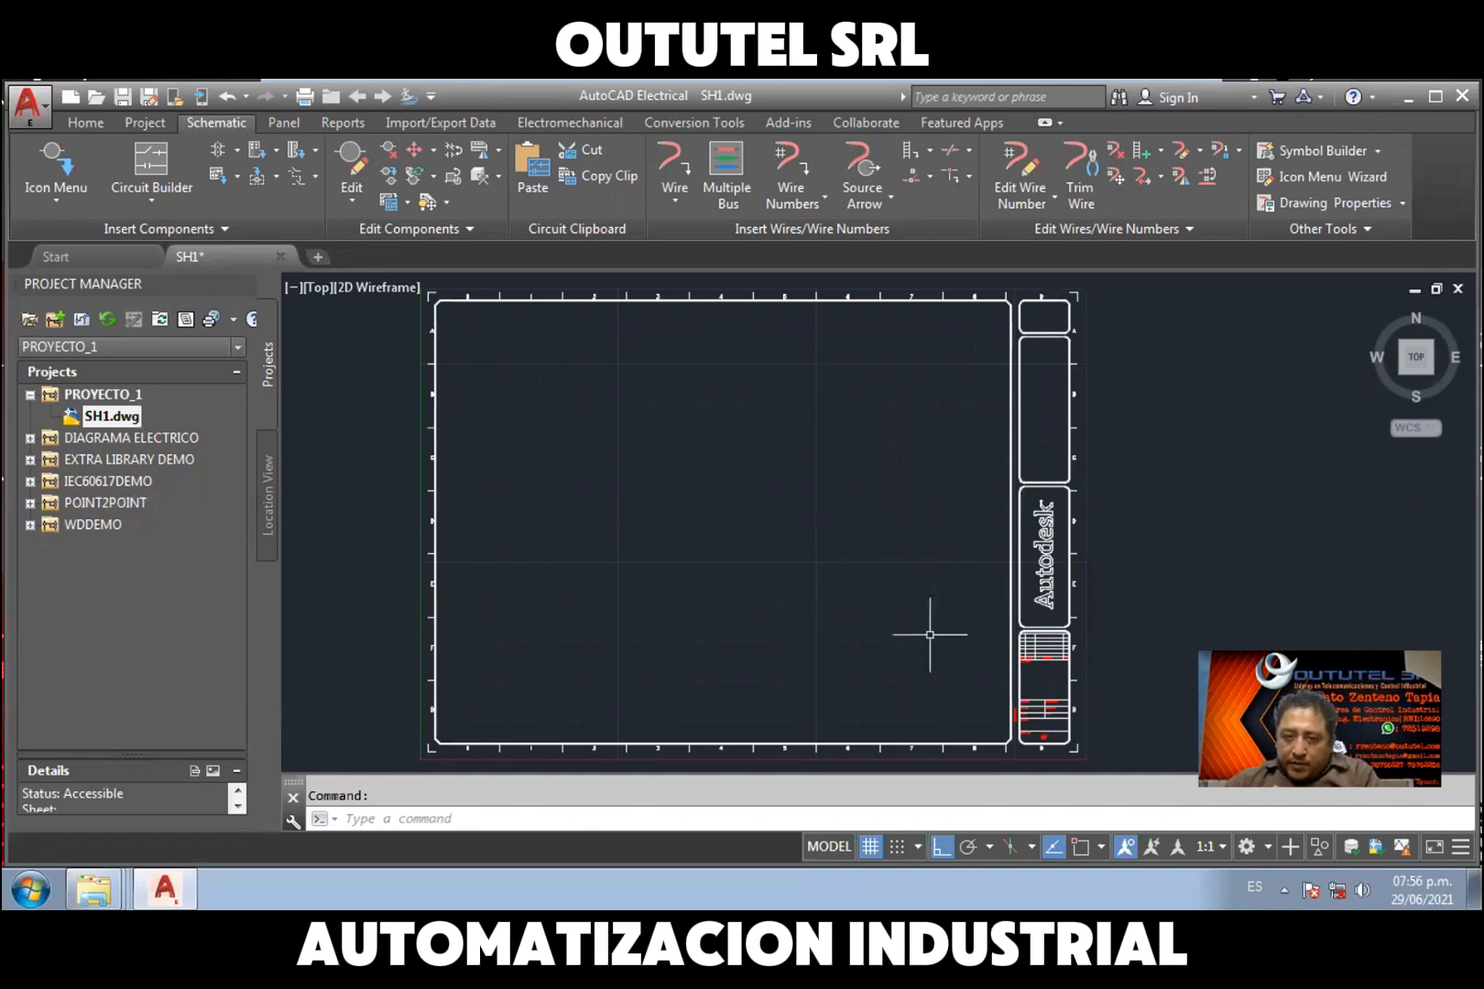
Examine the title block fields of SH1.dwg, from the drawing title and engineer cells to the sheet number and CAD file label
middle_click_drag(931, 633, 784, 592)
scroll(895, 682, "up", 4)
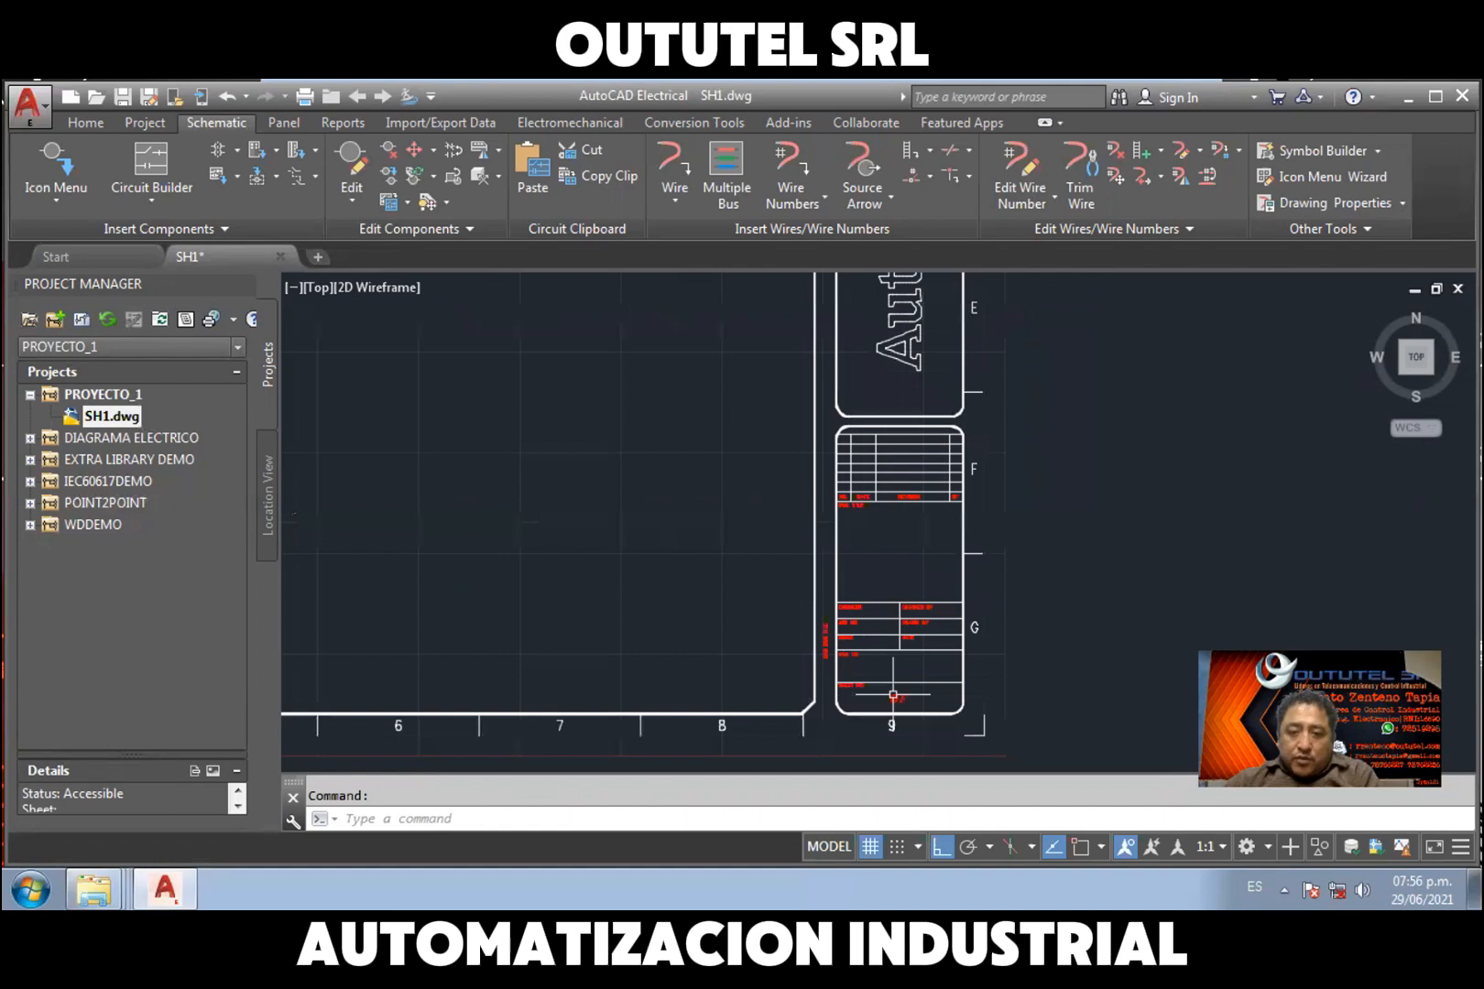
scroll(712, 610, "up", 2)
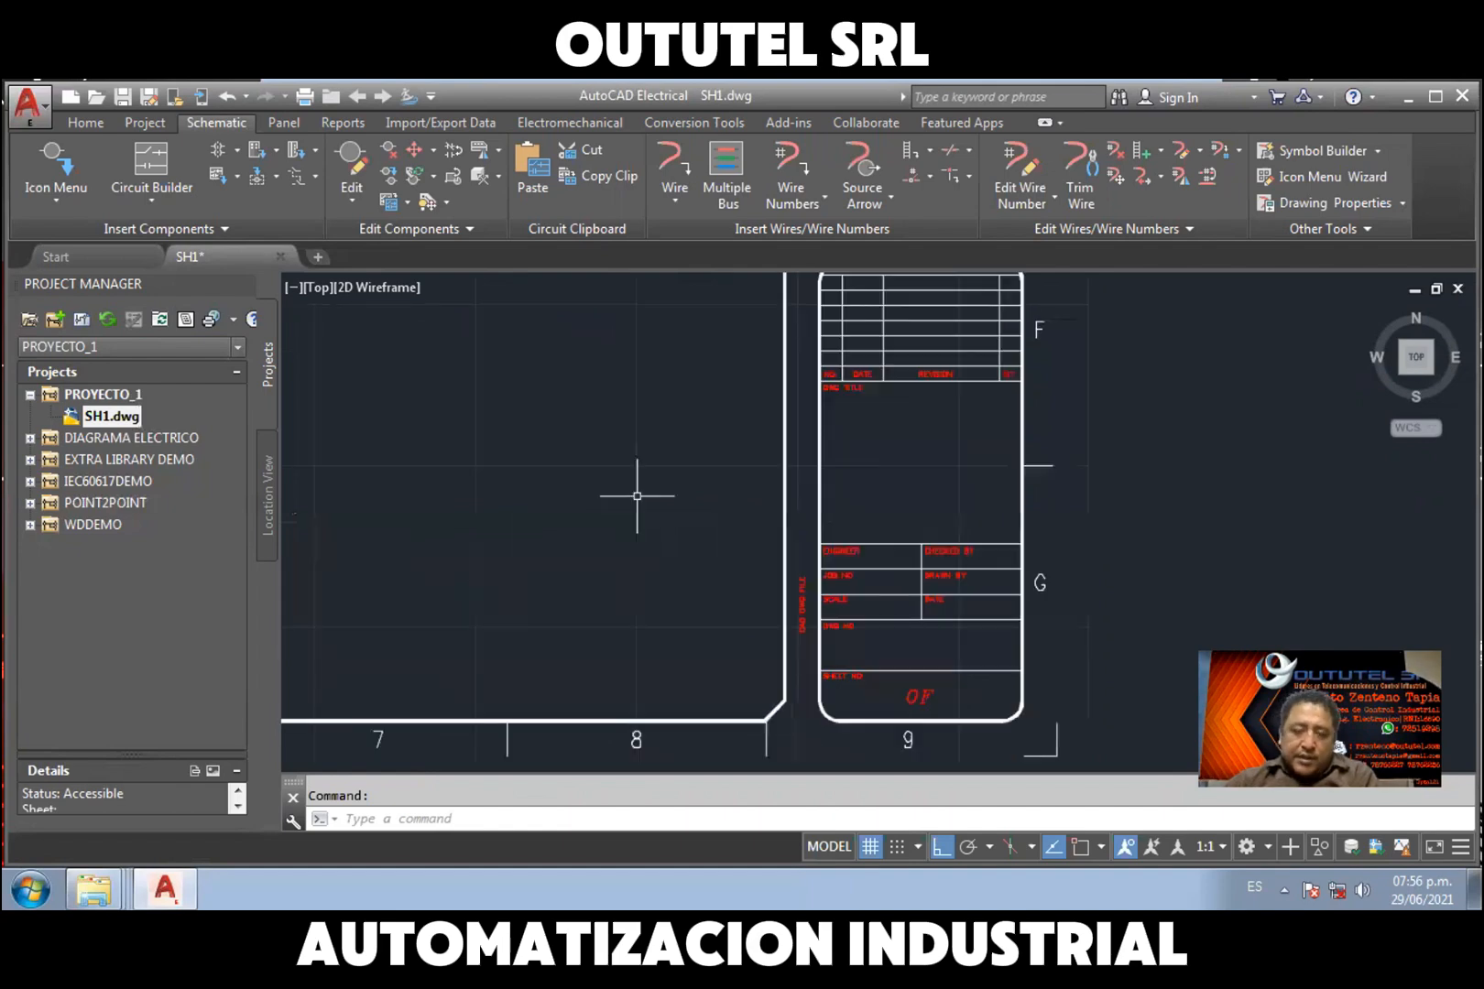
middle_click_drag(637, 496, 555, 510)
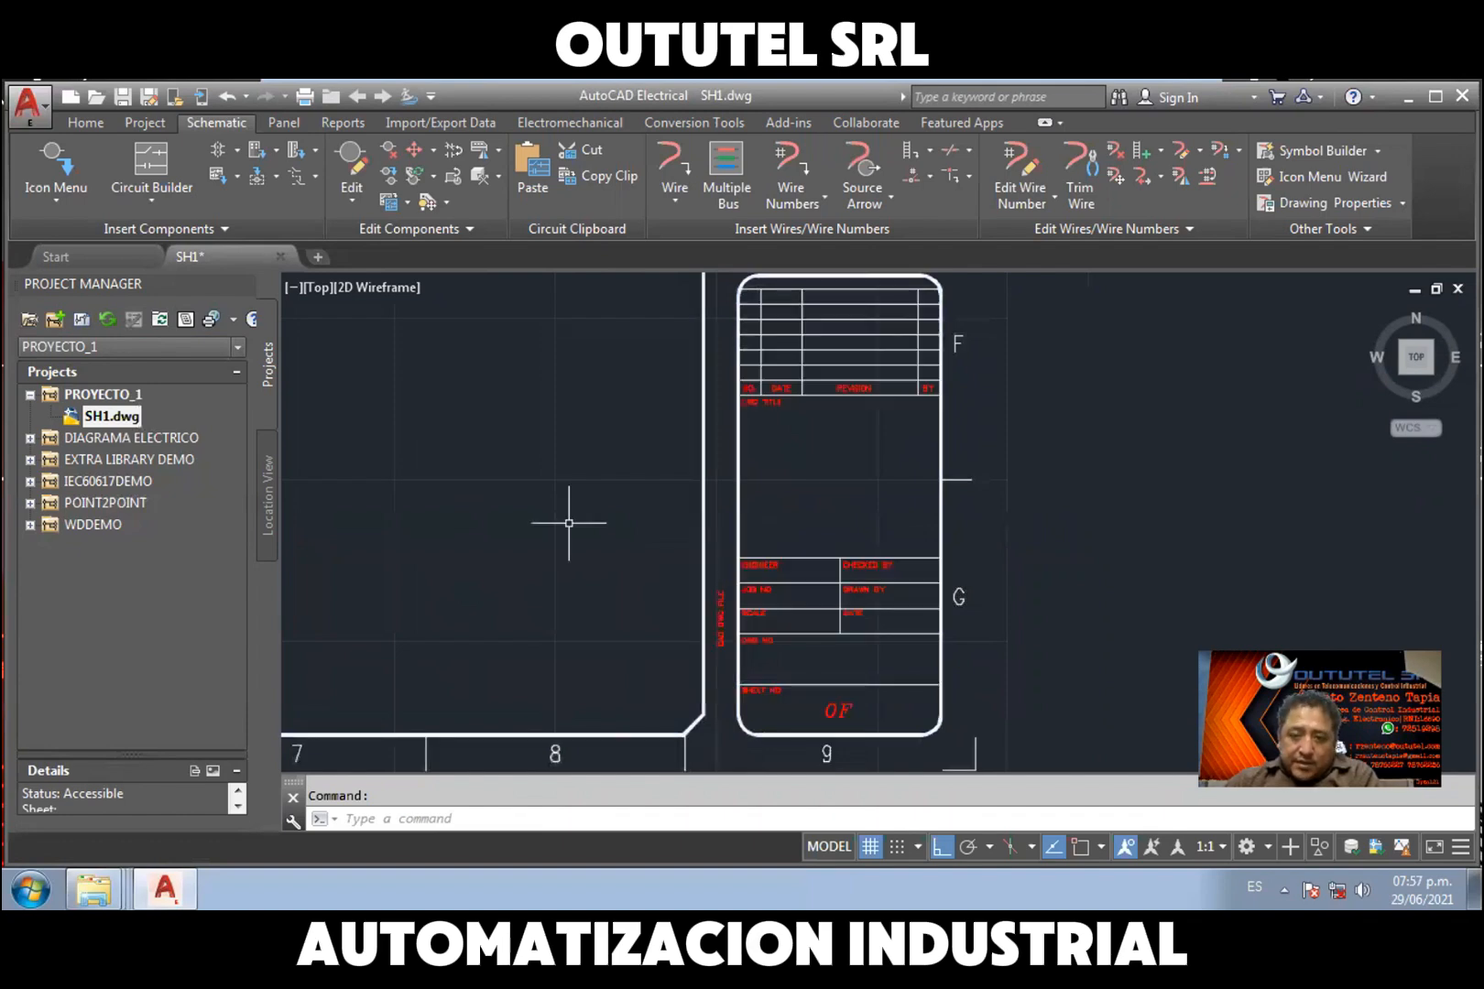
scroll(797, 680, "up", 4)
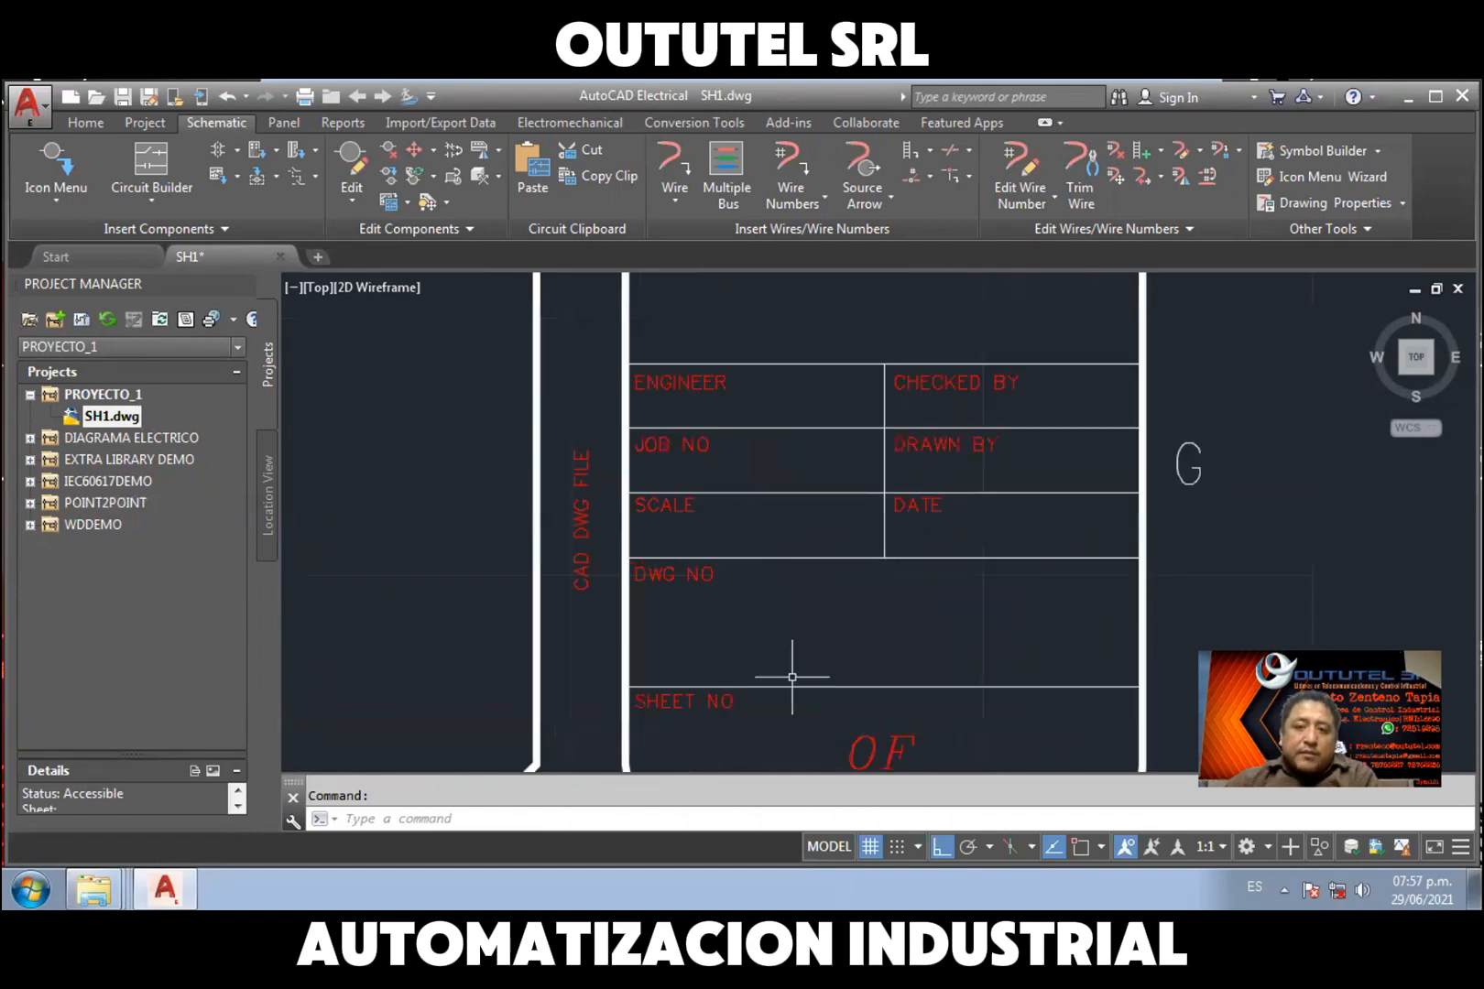
middle_click_drag(802, 661, 777, 601)
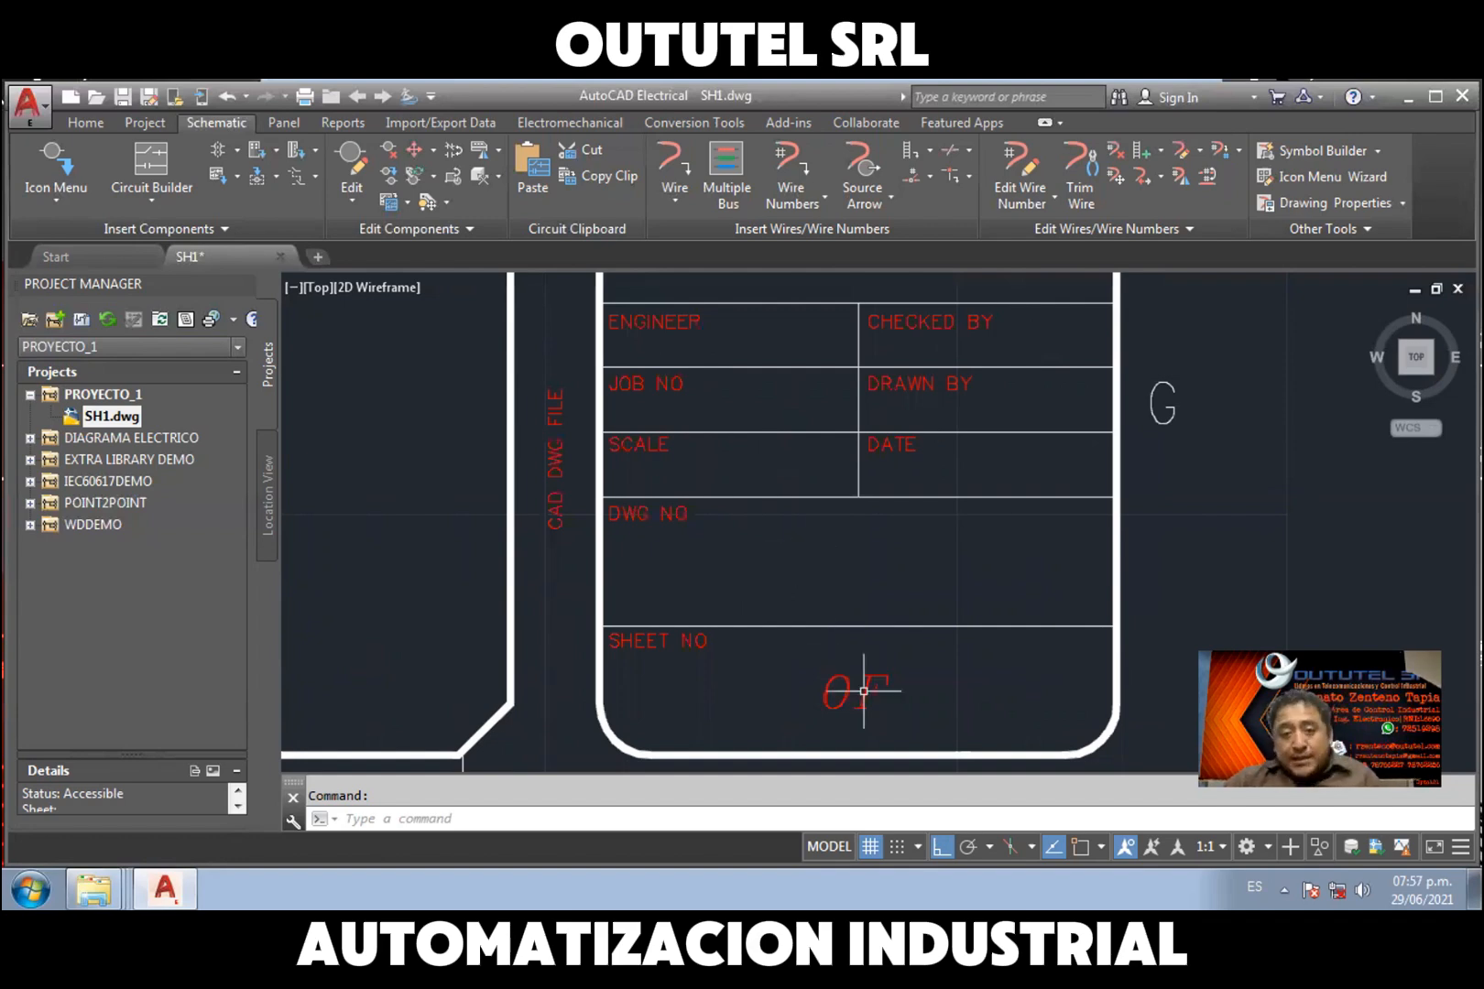
scroll(917, 552, "down", 2)
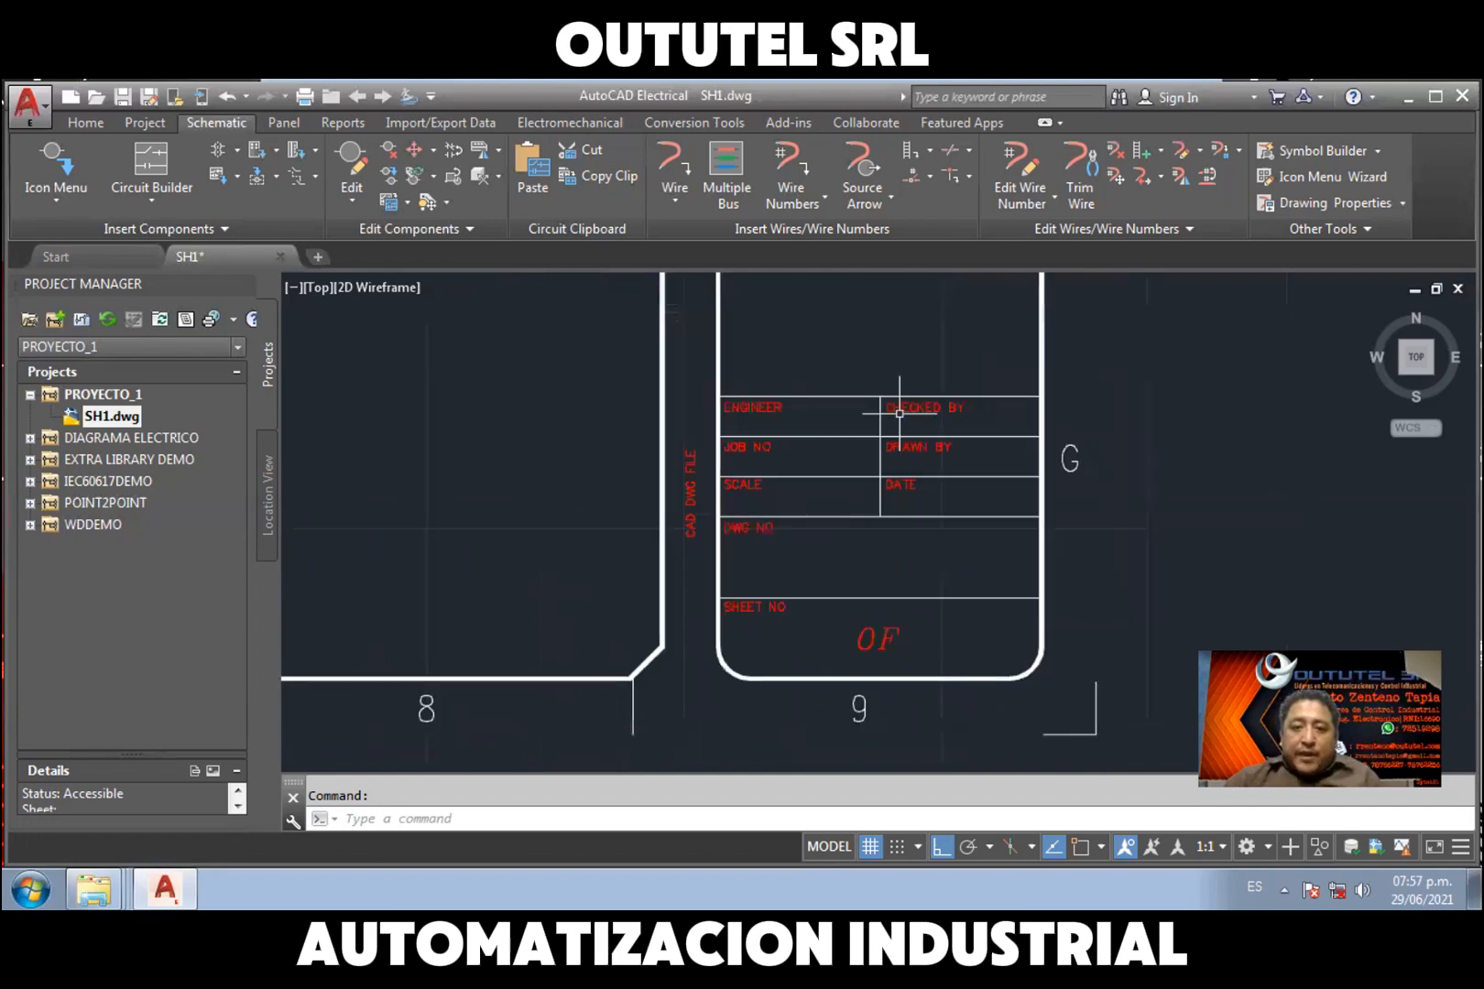
middle_click_drag(900, 414, 884, 607)
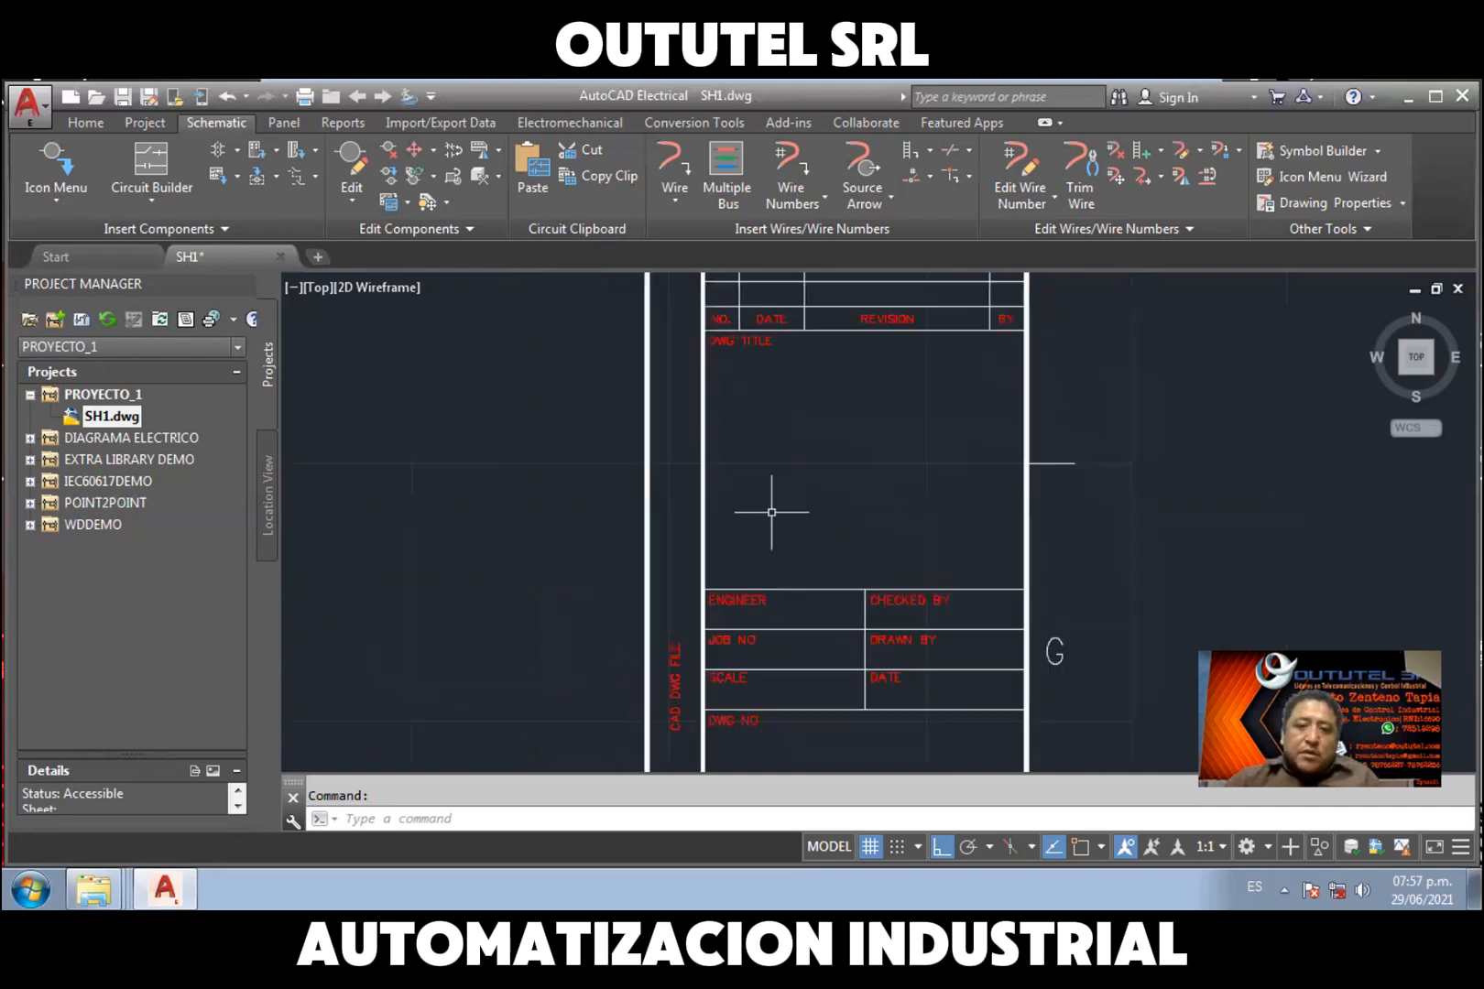
scroll(862, 509, "down", 2)
middle_click_drag(850, 603, 877, 520)
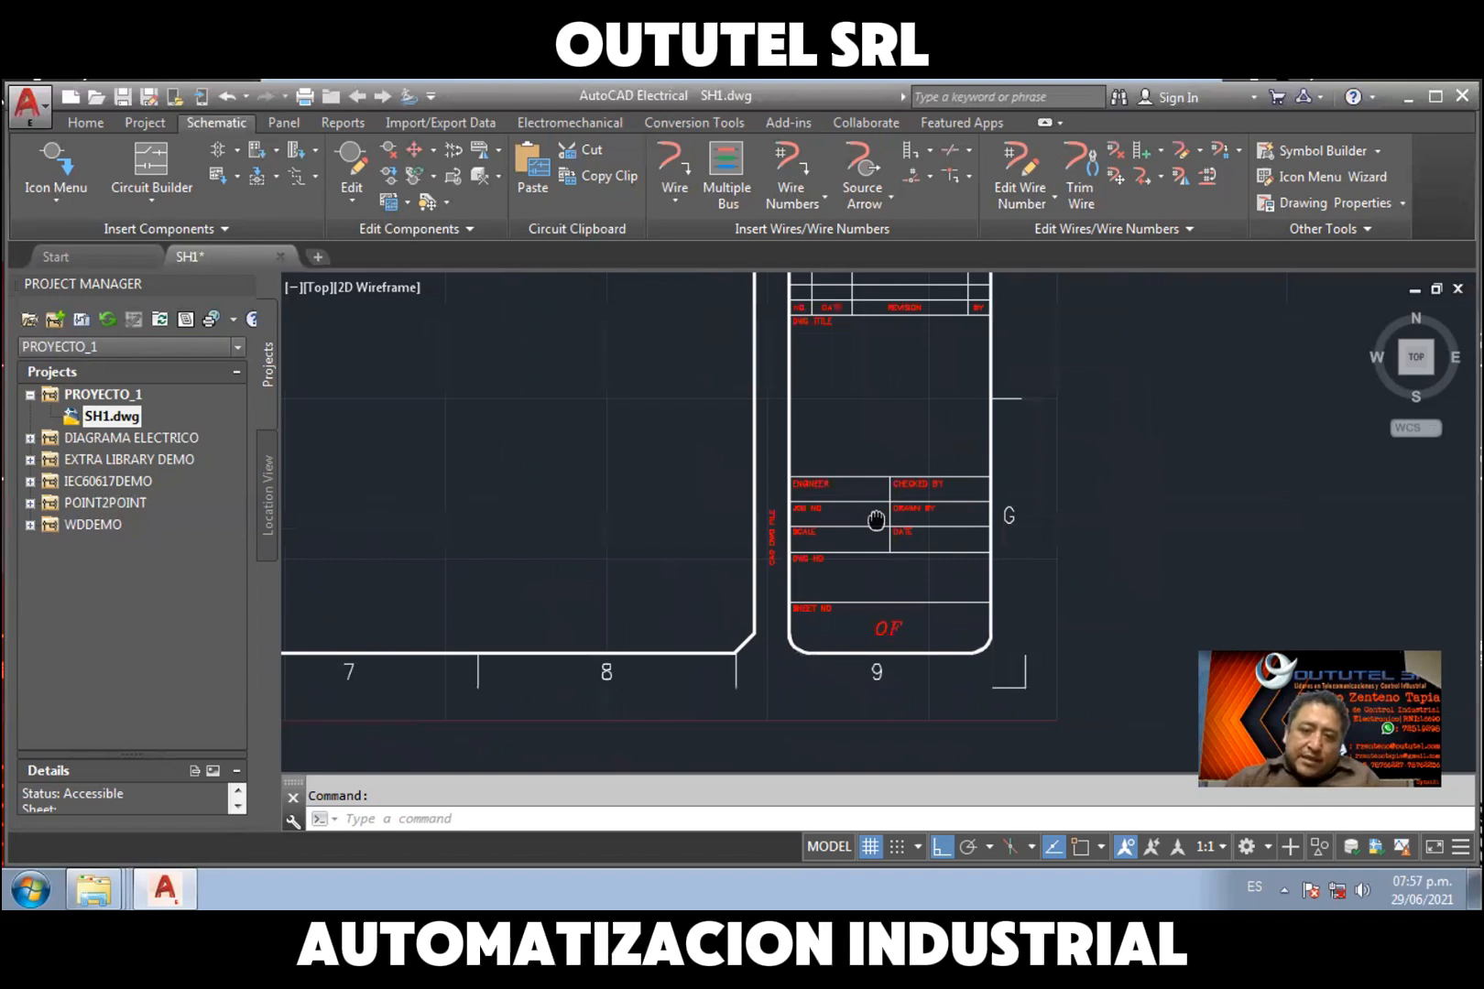
scroll(784, 535, "up", 5)
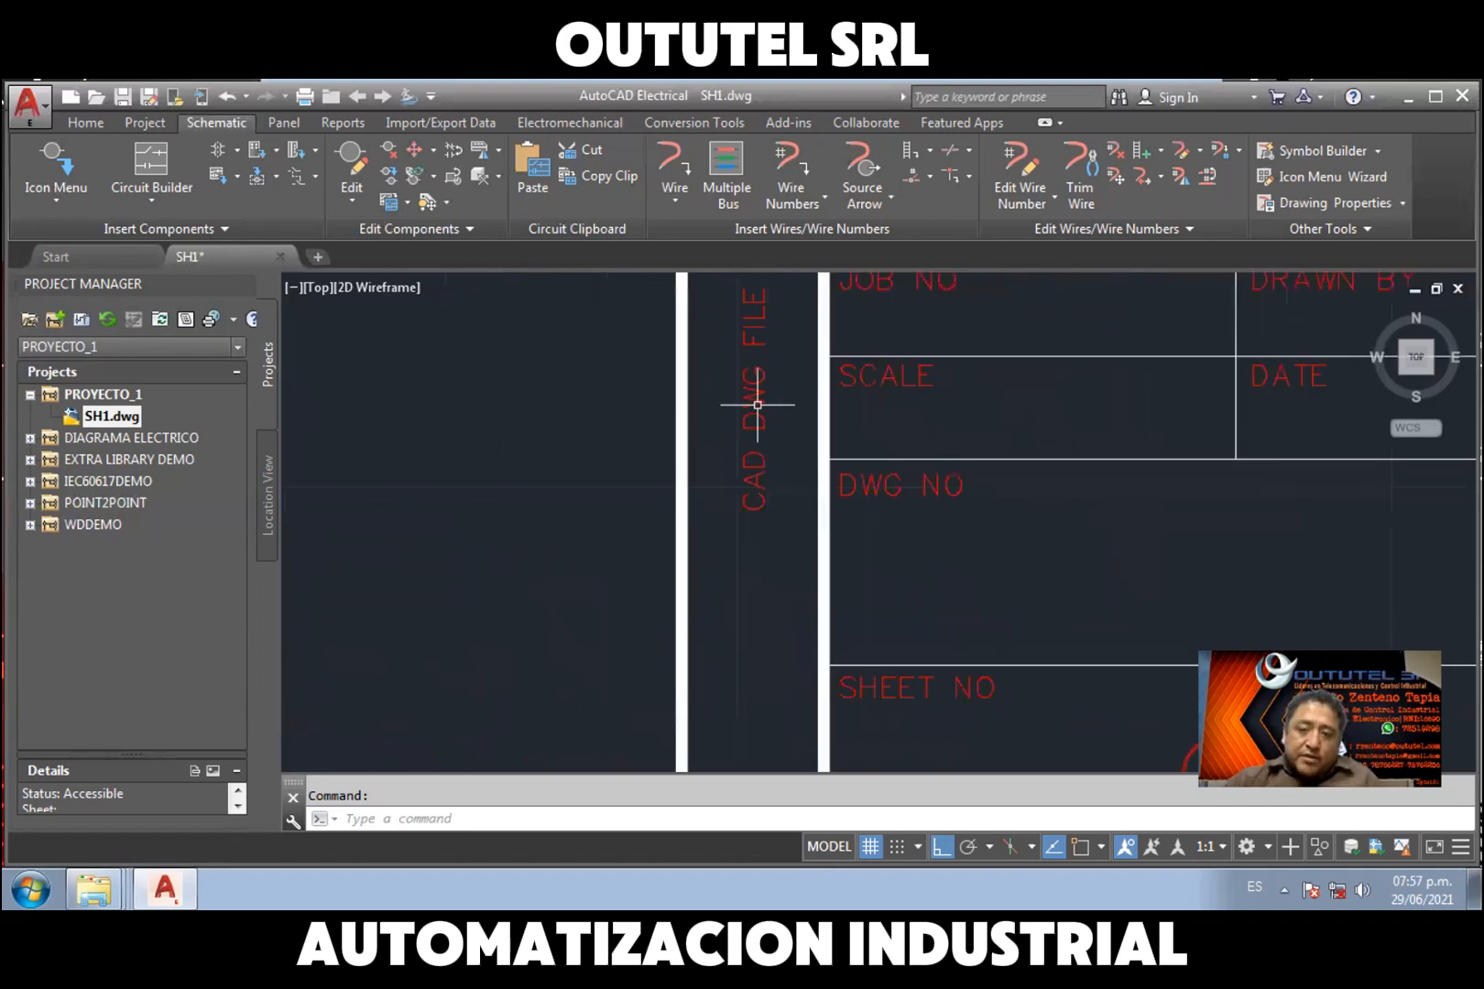
scroll(778, 467, "down", 4)
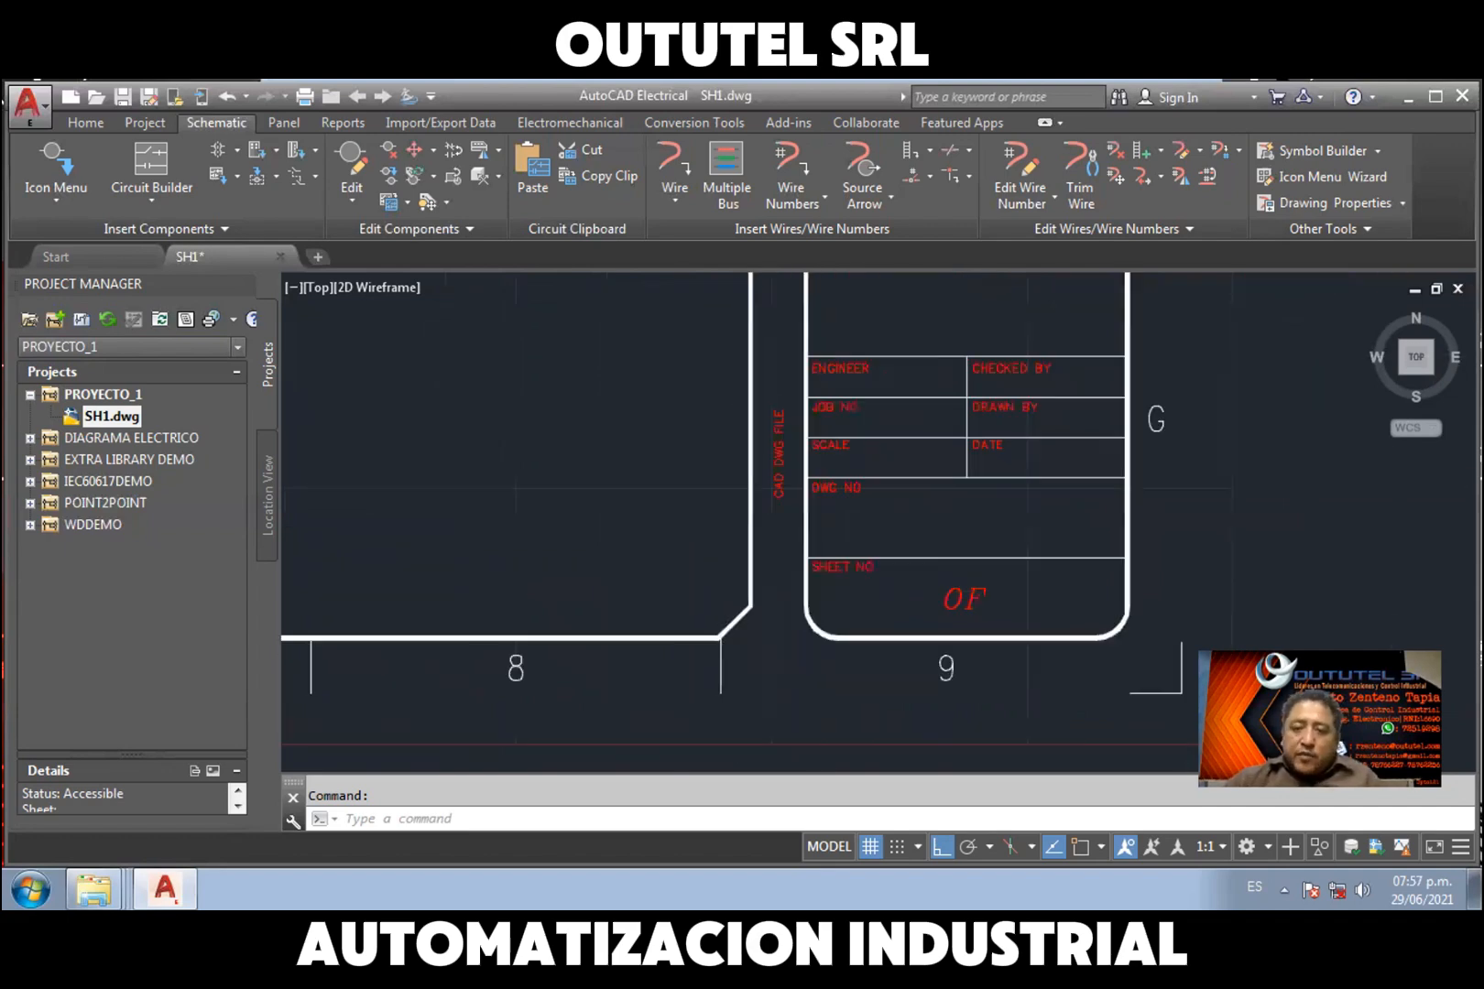
scroll(851, 507, "down", 2)
middle_click_drag(851, 506, 948, 580)
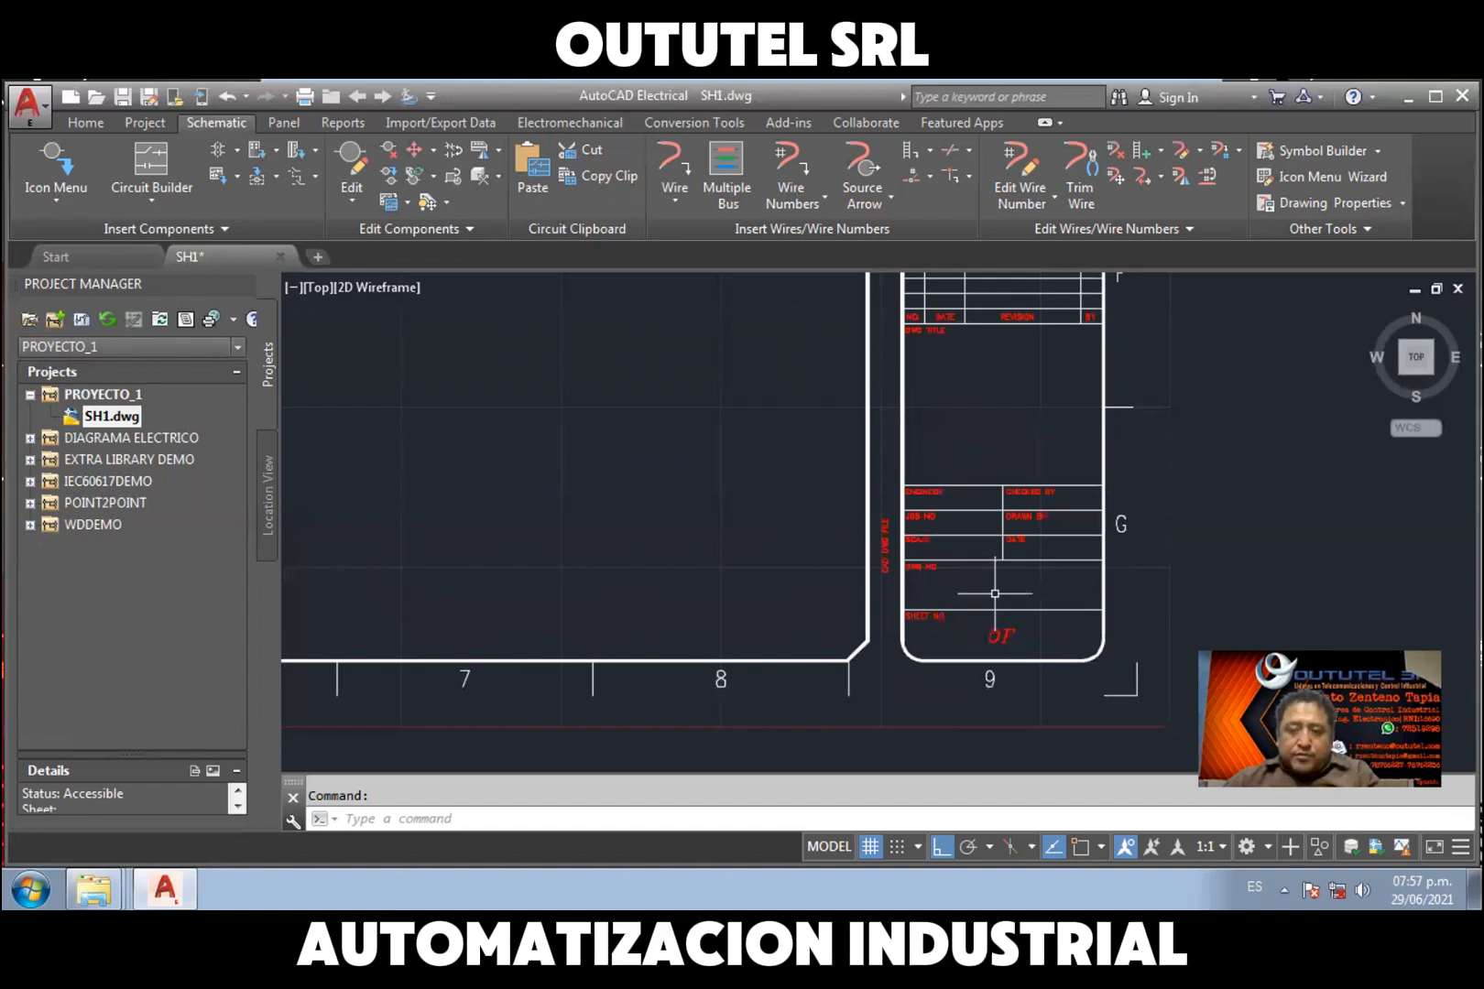
scroll(995, 594, "up", 2)
middle_click_drag(1004, 508, 904, 491)
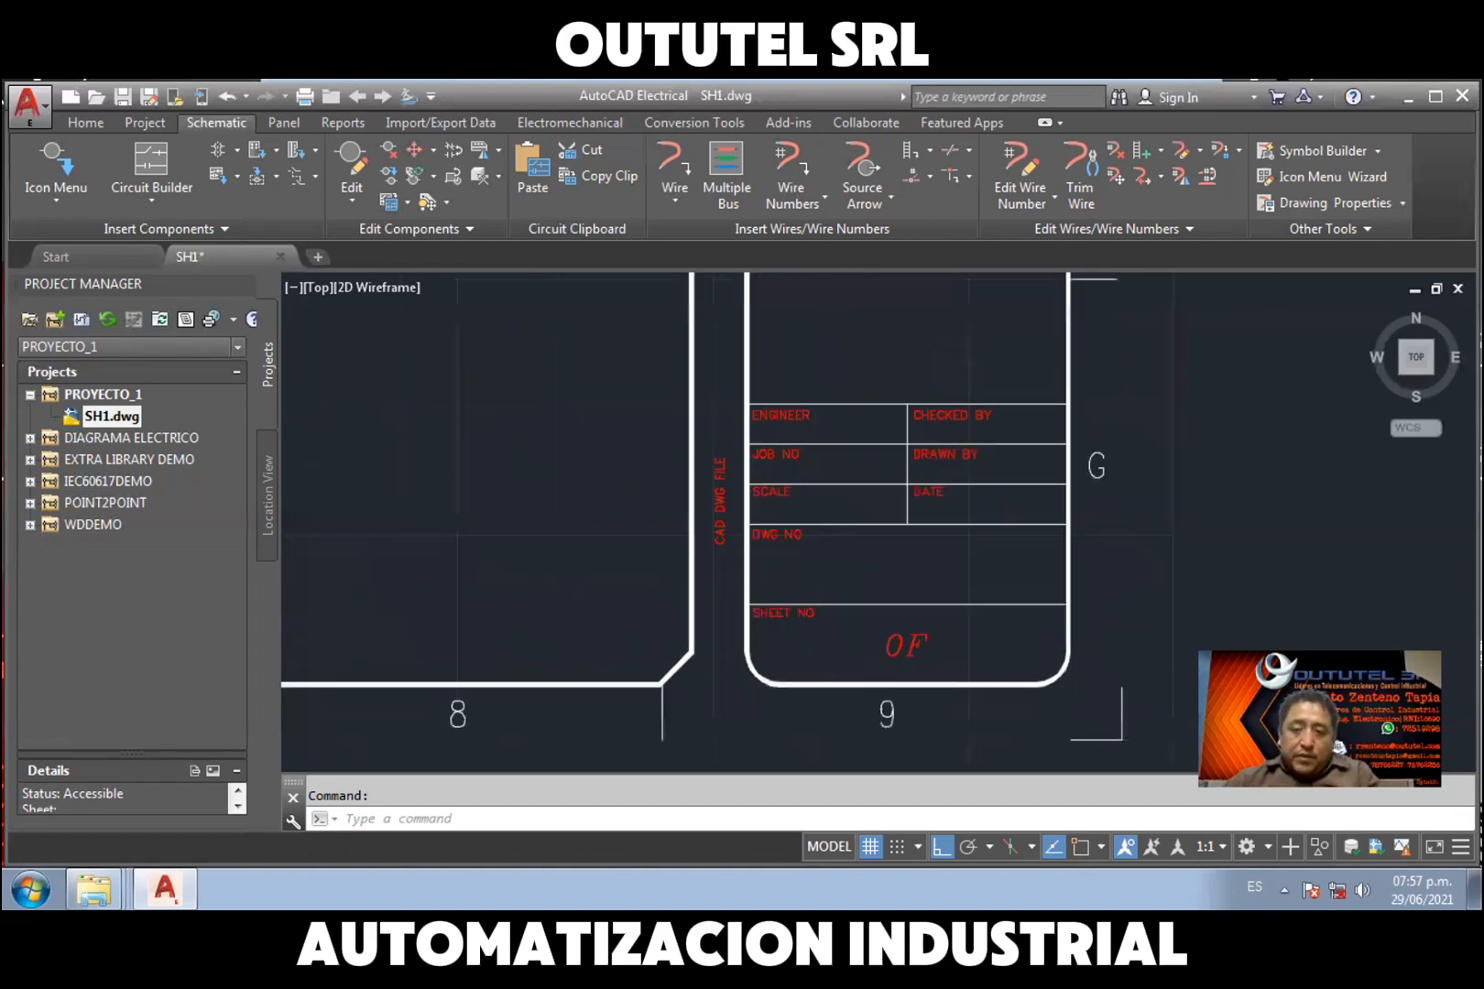
scroll(850, 569, "up", 2)
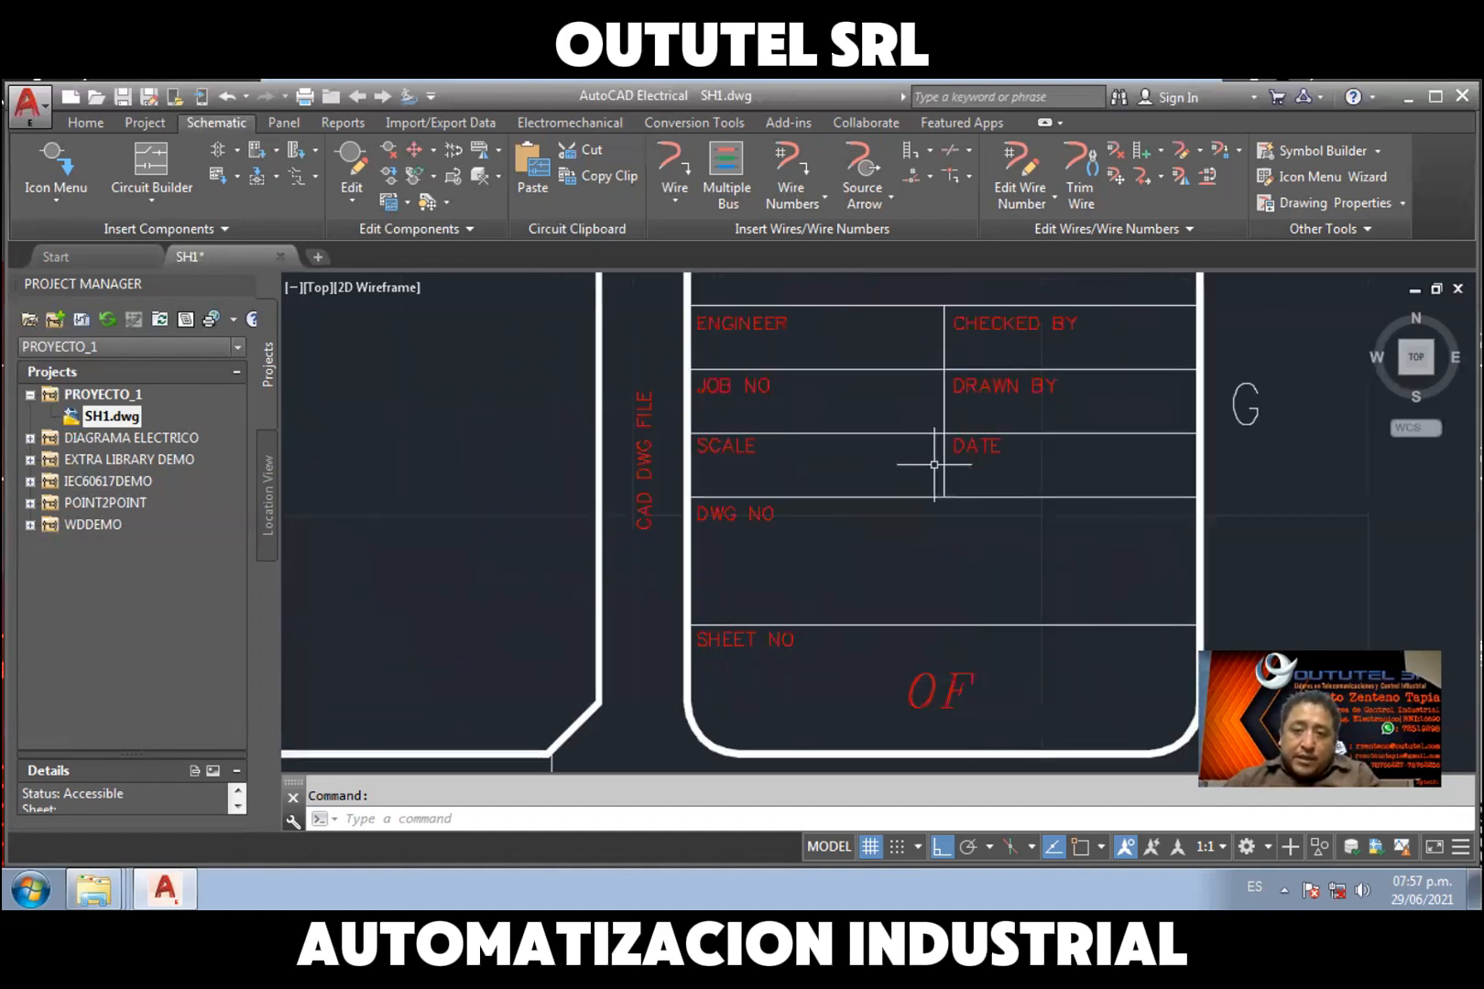
left_click(975, 395)
key("Escape")
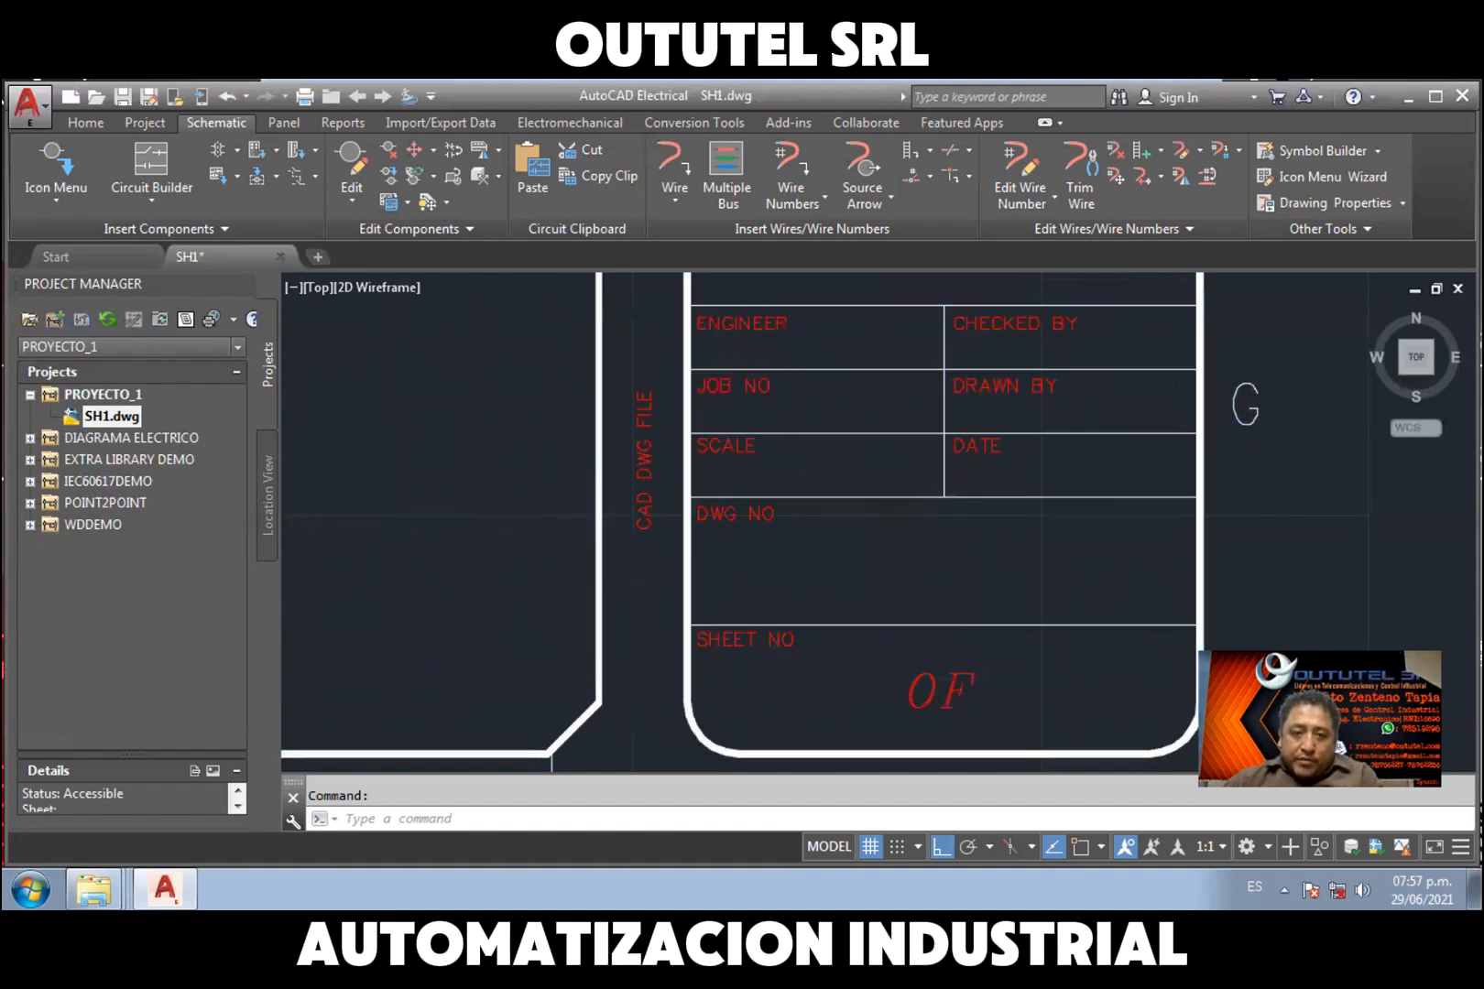
Set the DATE attribute of the Title_blocks_A3 title block to 2021-06-29
double_click(858, 547)
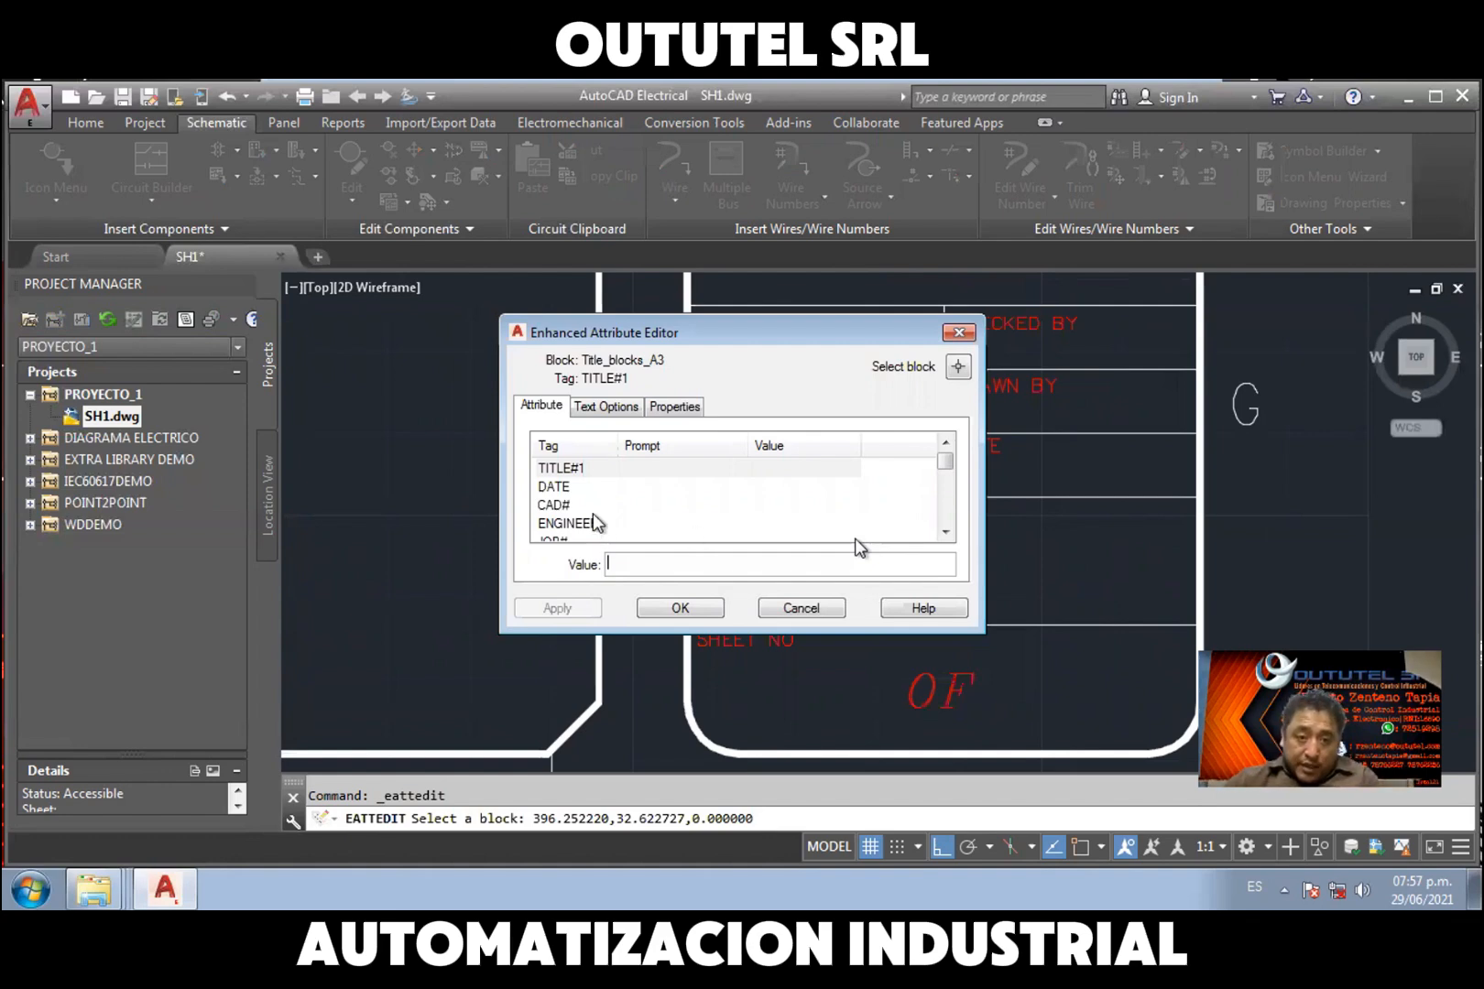
left_click(566, 490)
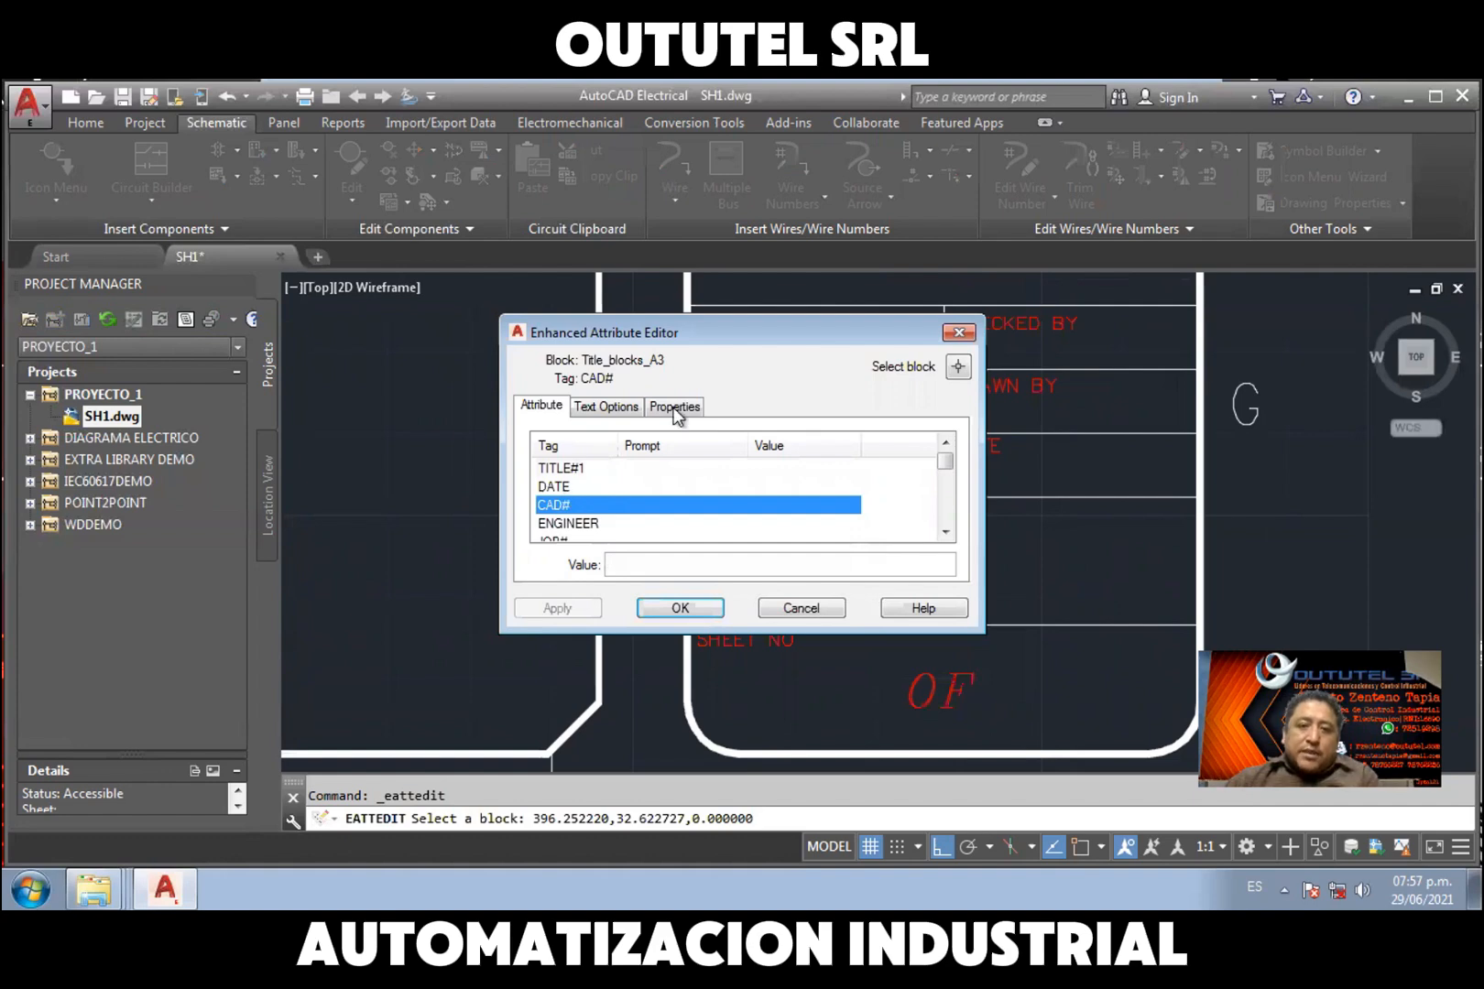
left_click_drag(681, 333, 569, 287)
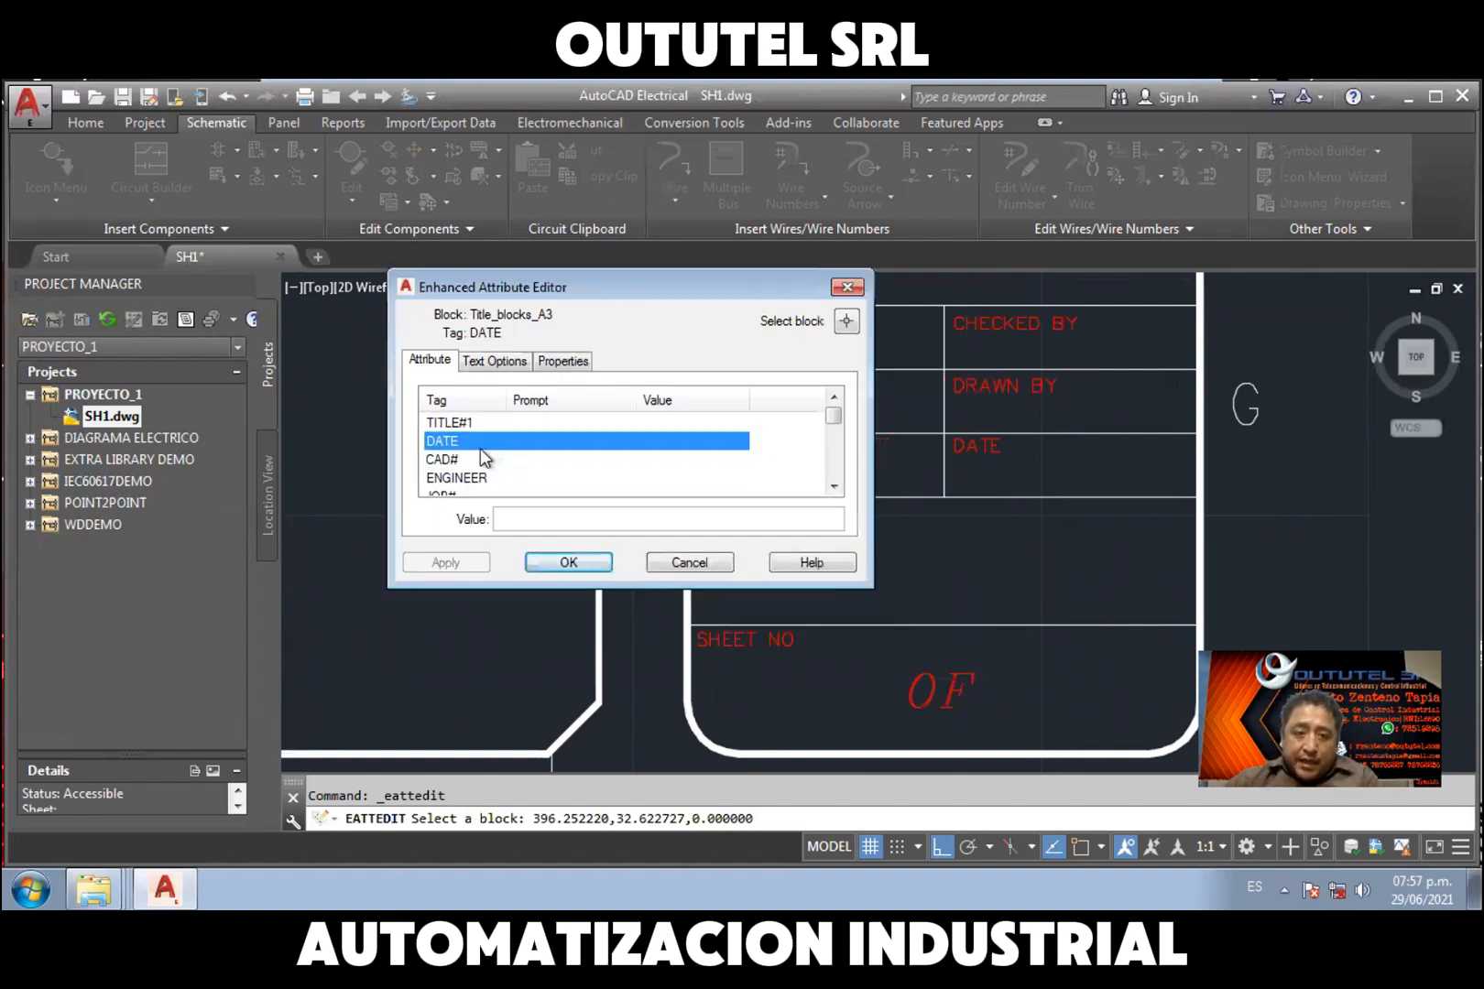
left_click(539, 520)
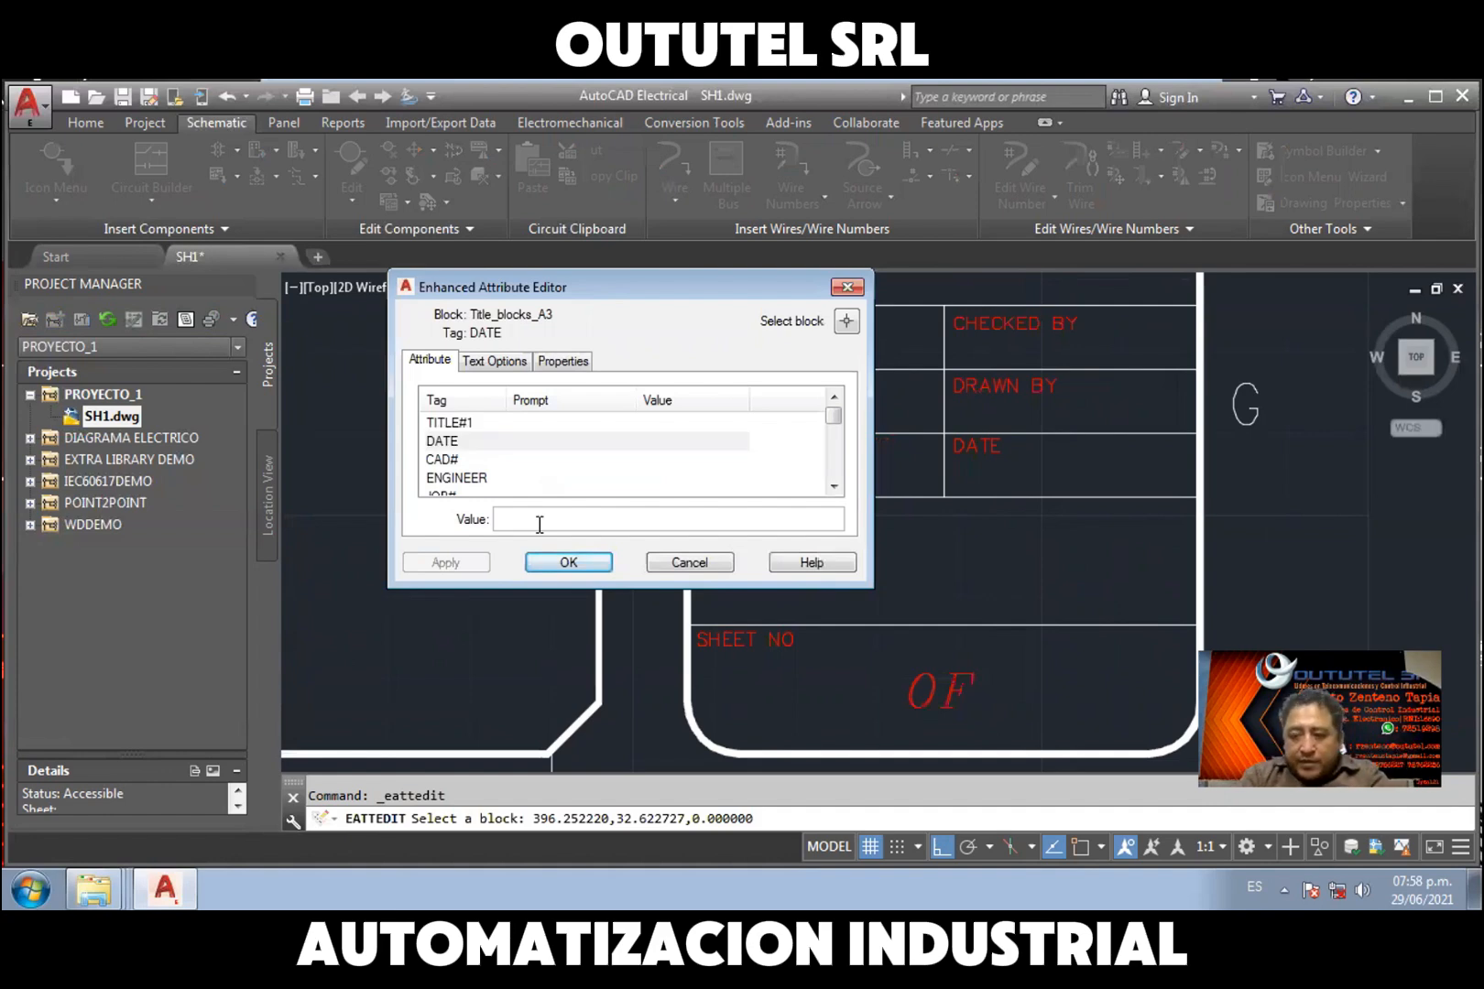
type("2")
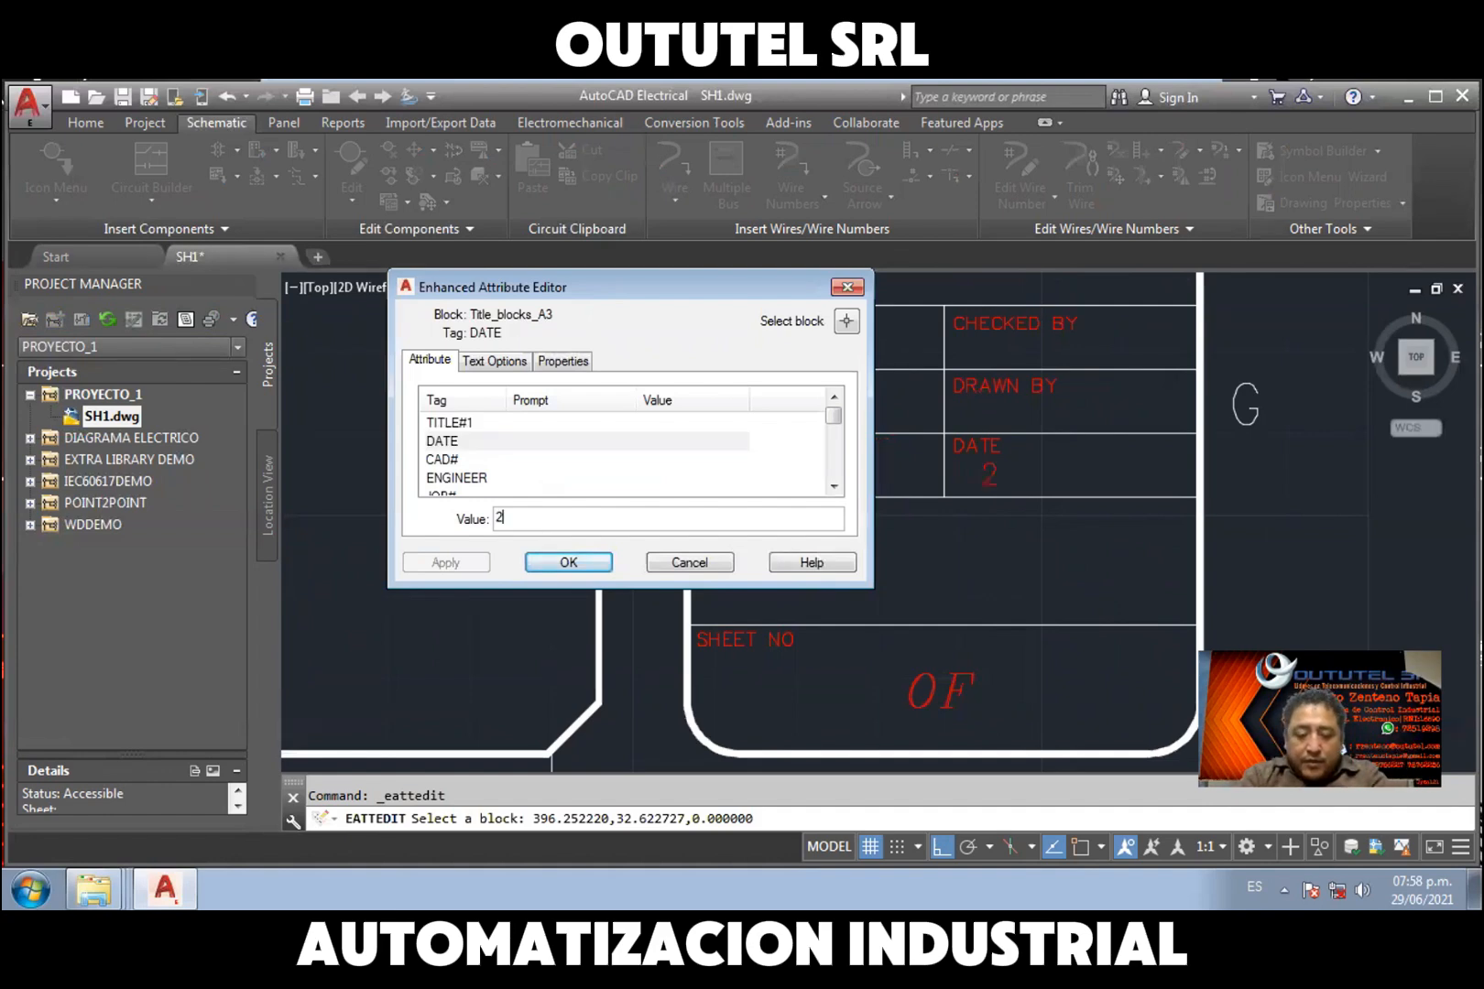
type("021")
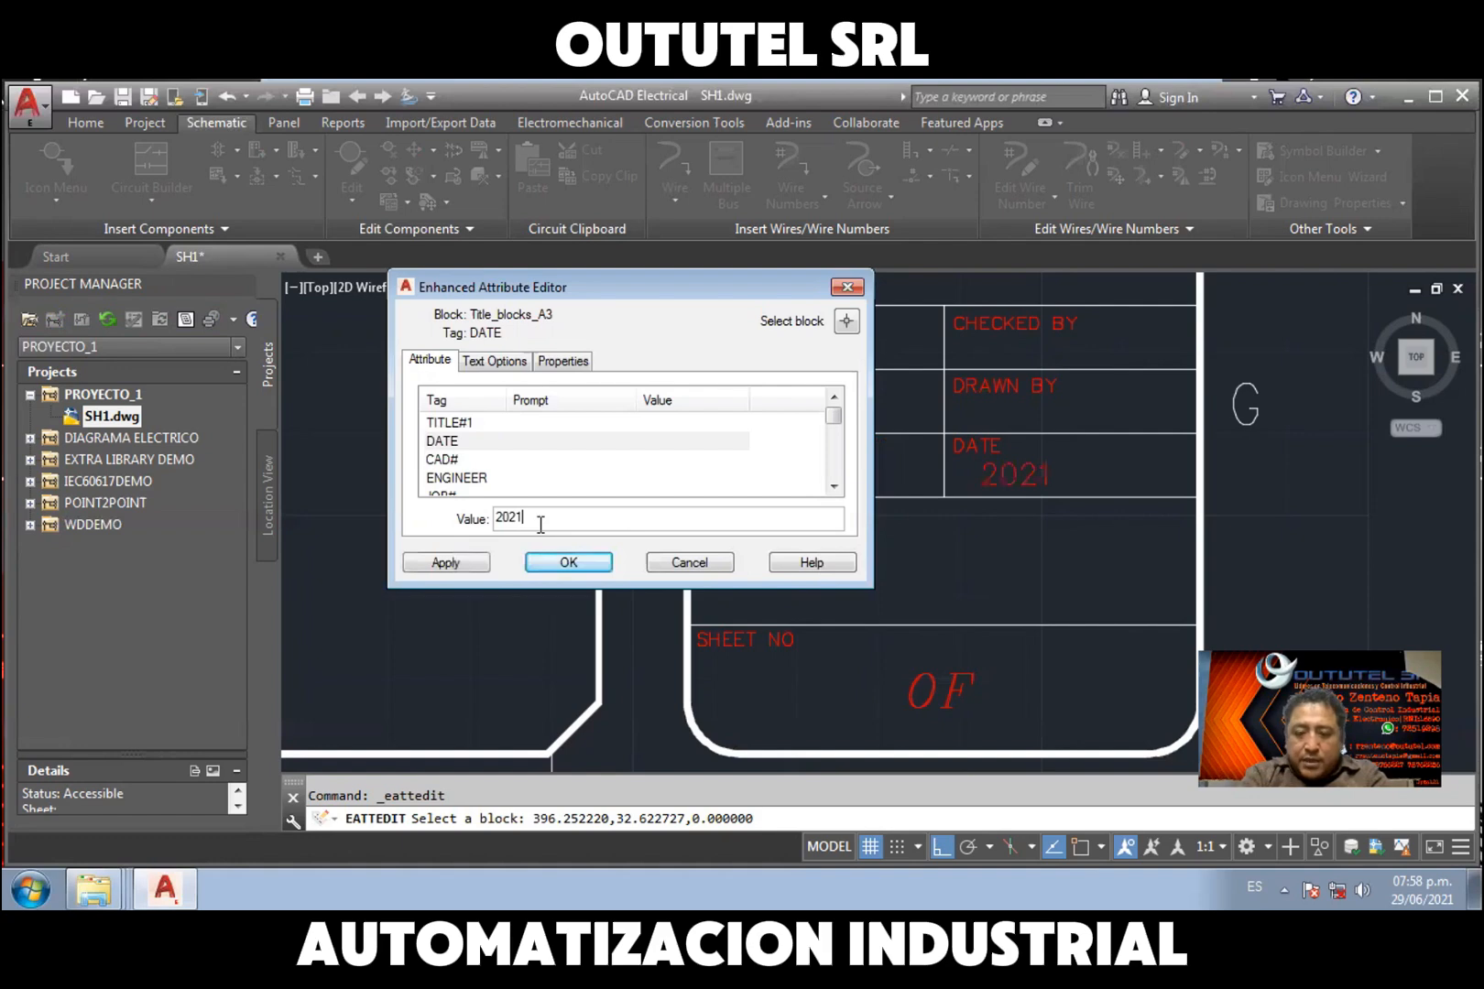
type("-06")
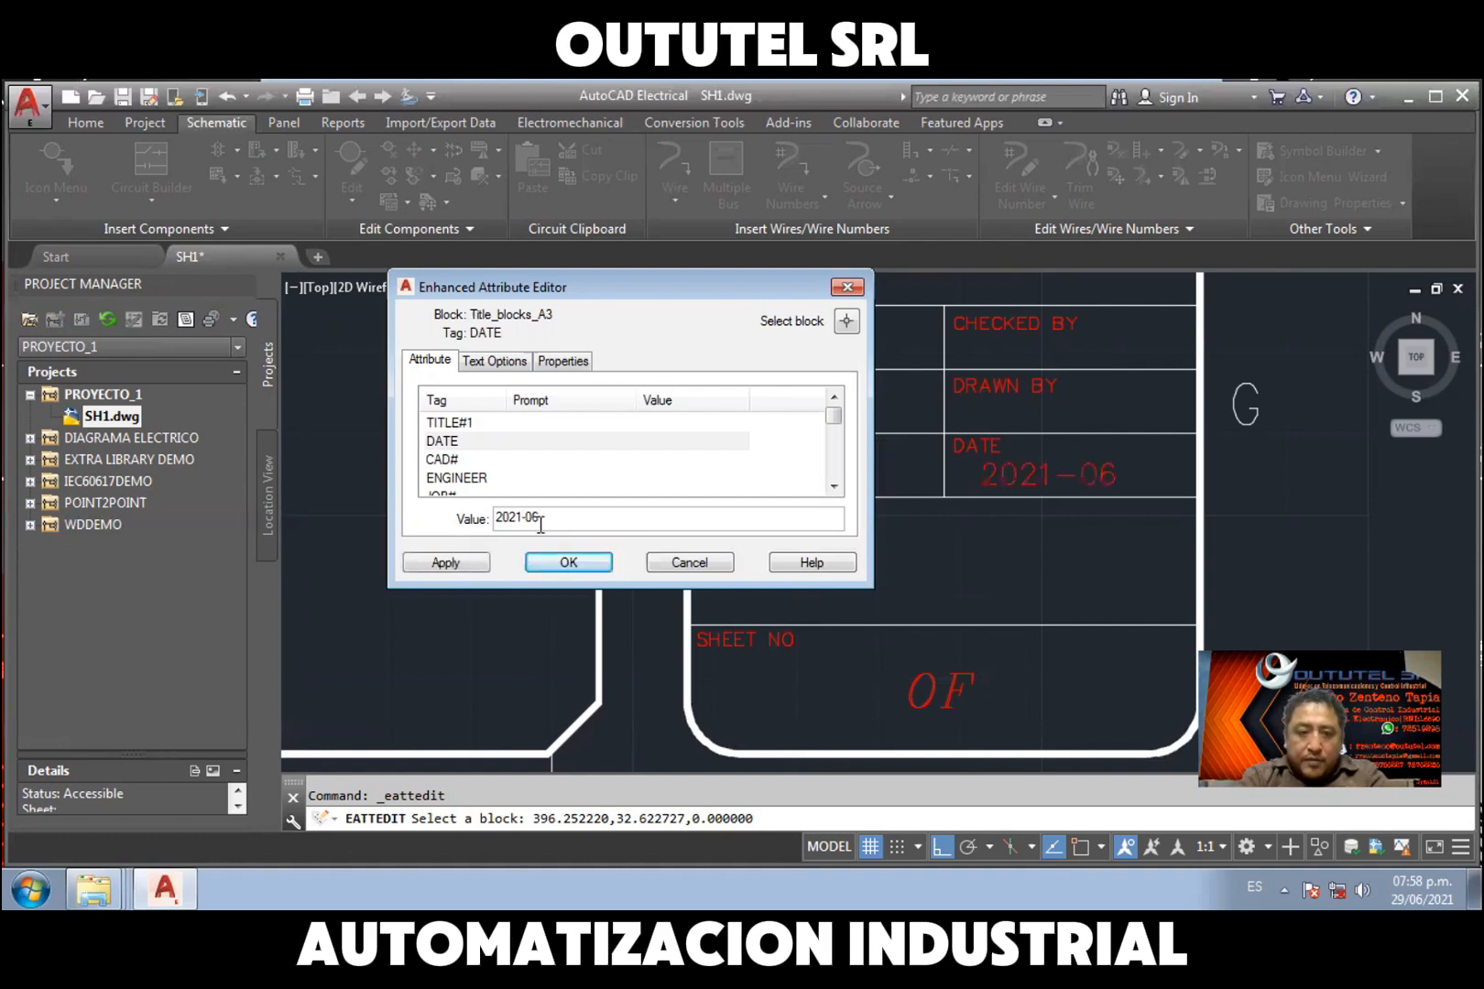
type("-29")
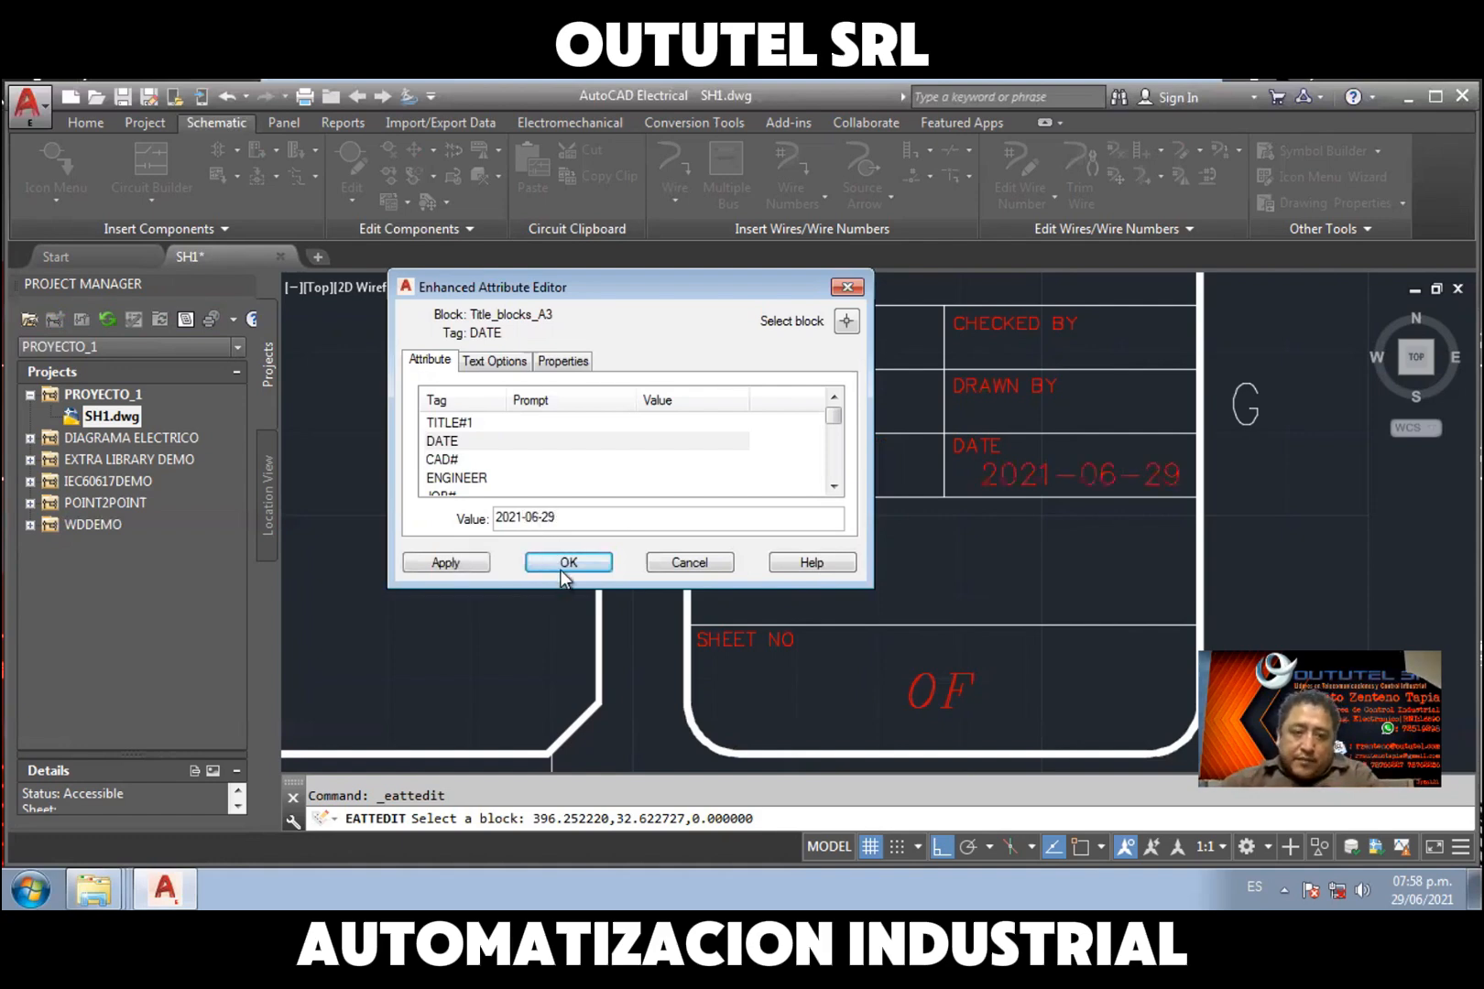
key("Return")
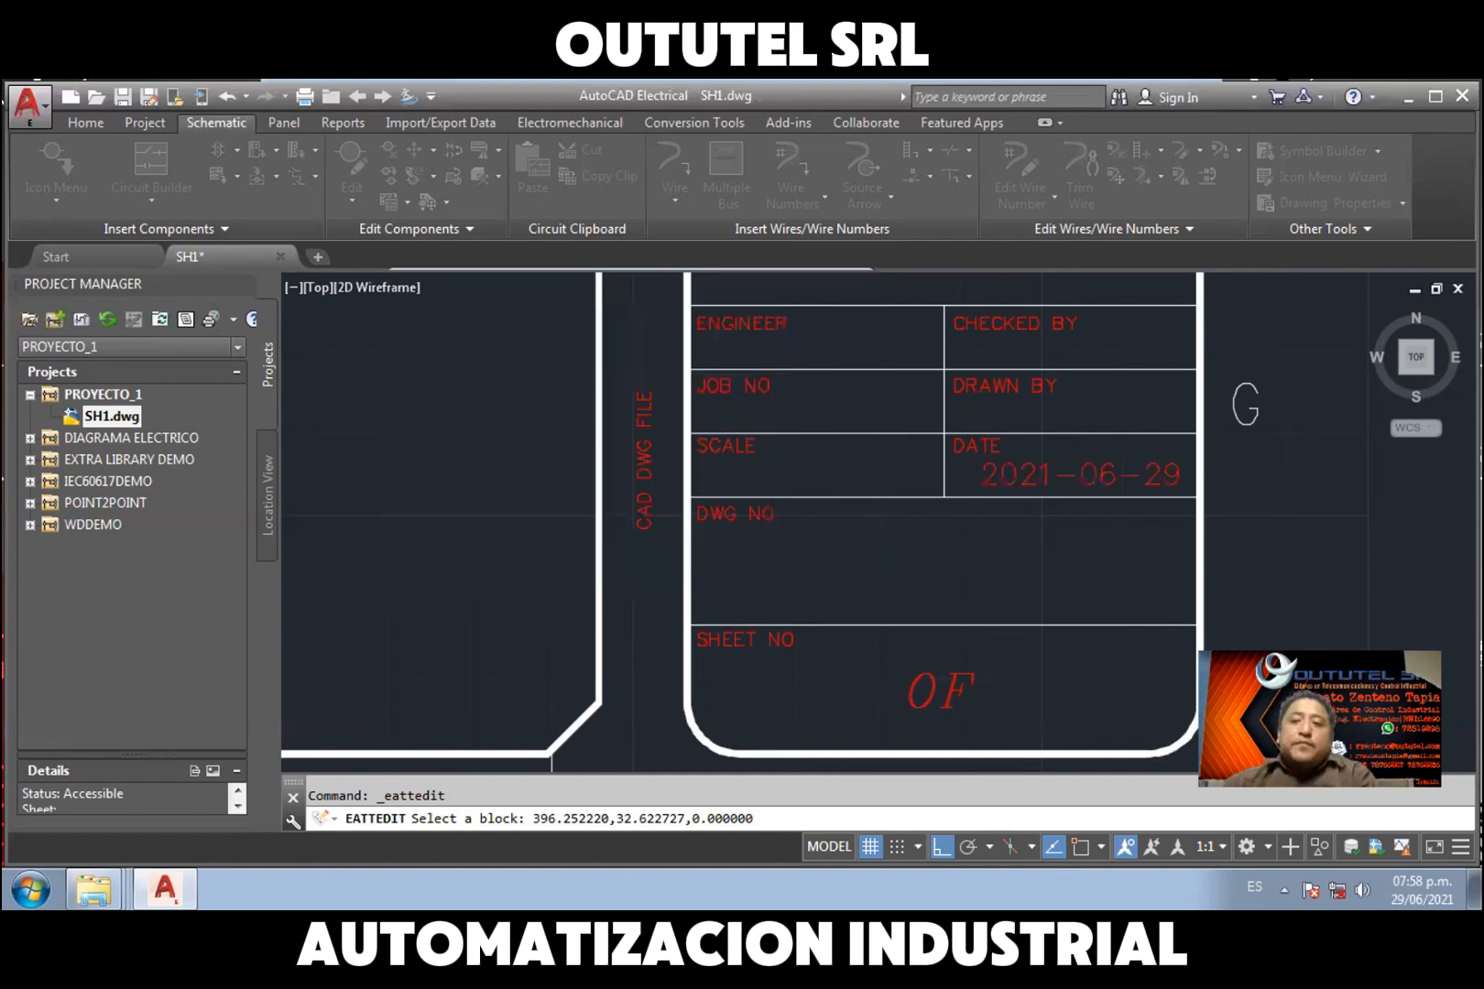
Review the edited title block and the complete sheet frame of SH1.dwg
scroll(1026, 568, "down", 4)
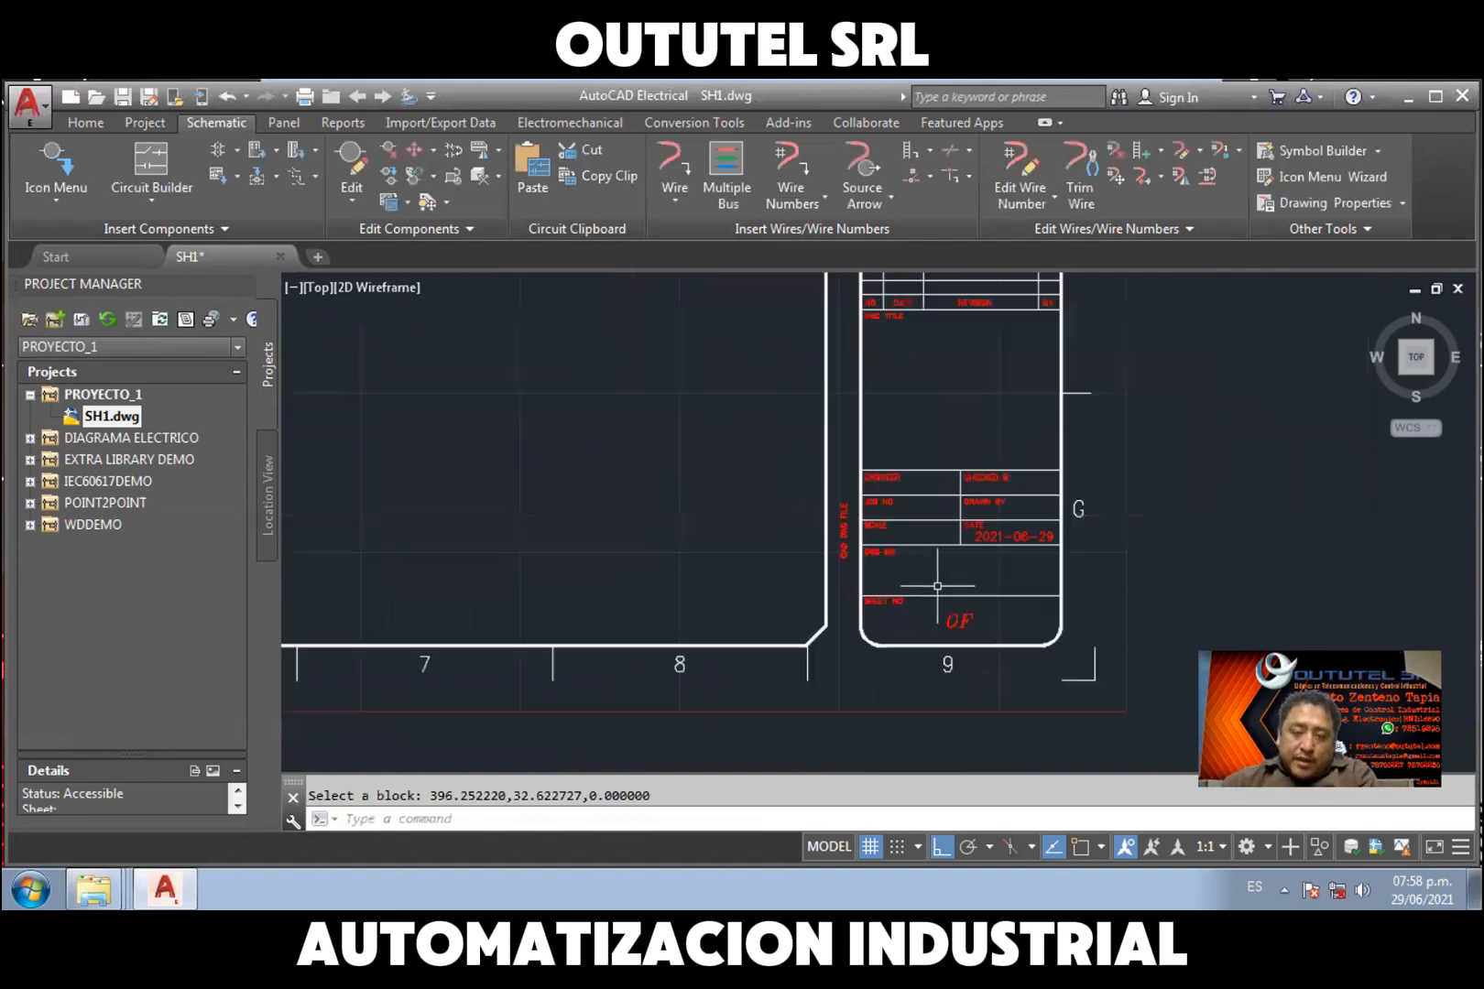
middle_click_drag(698, 551, 758, 574)
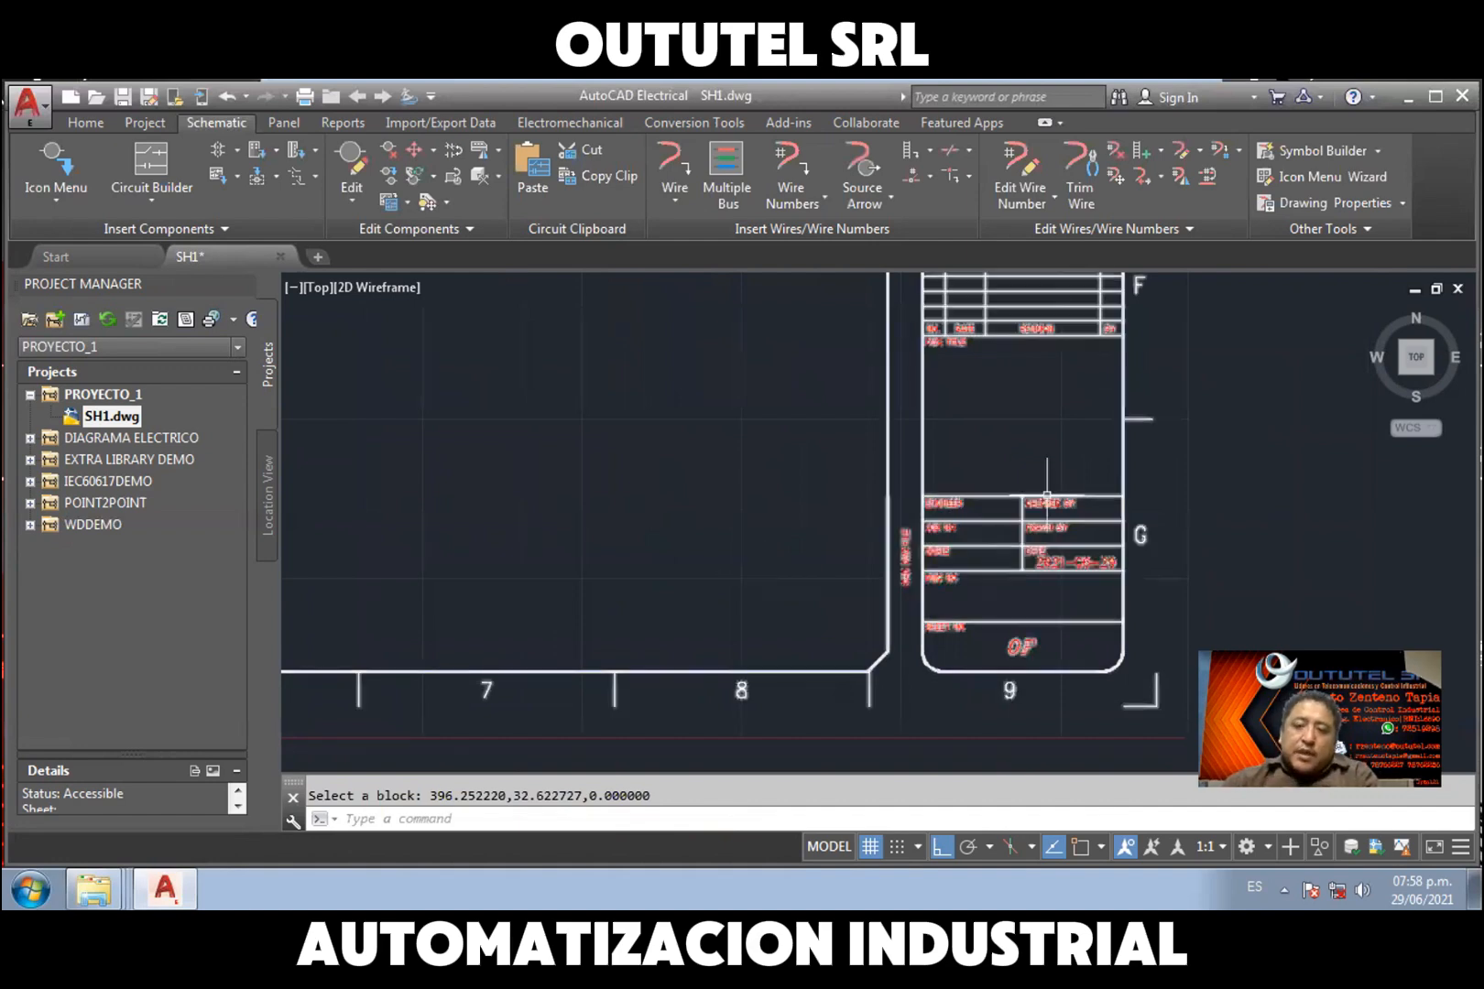
scroll(748, 593, "up", 2)
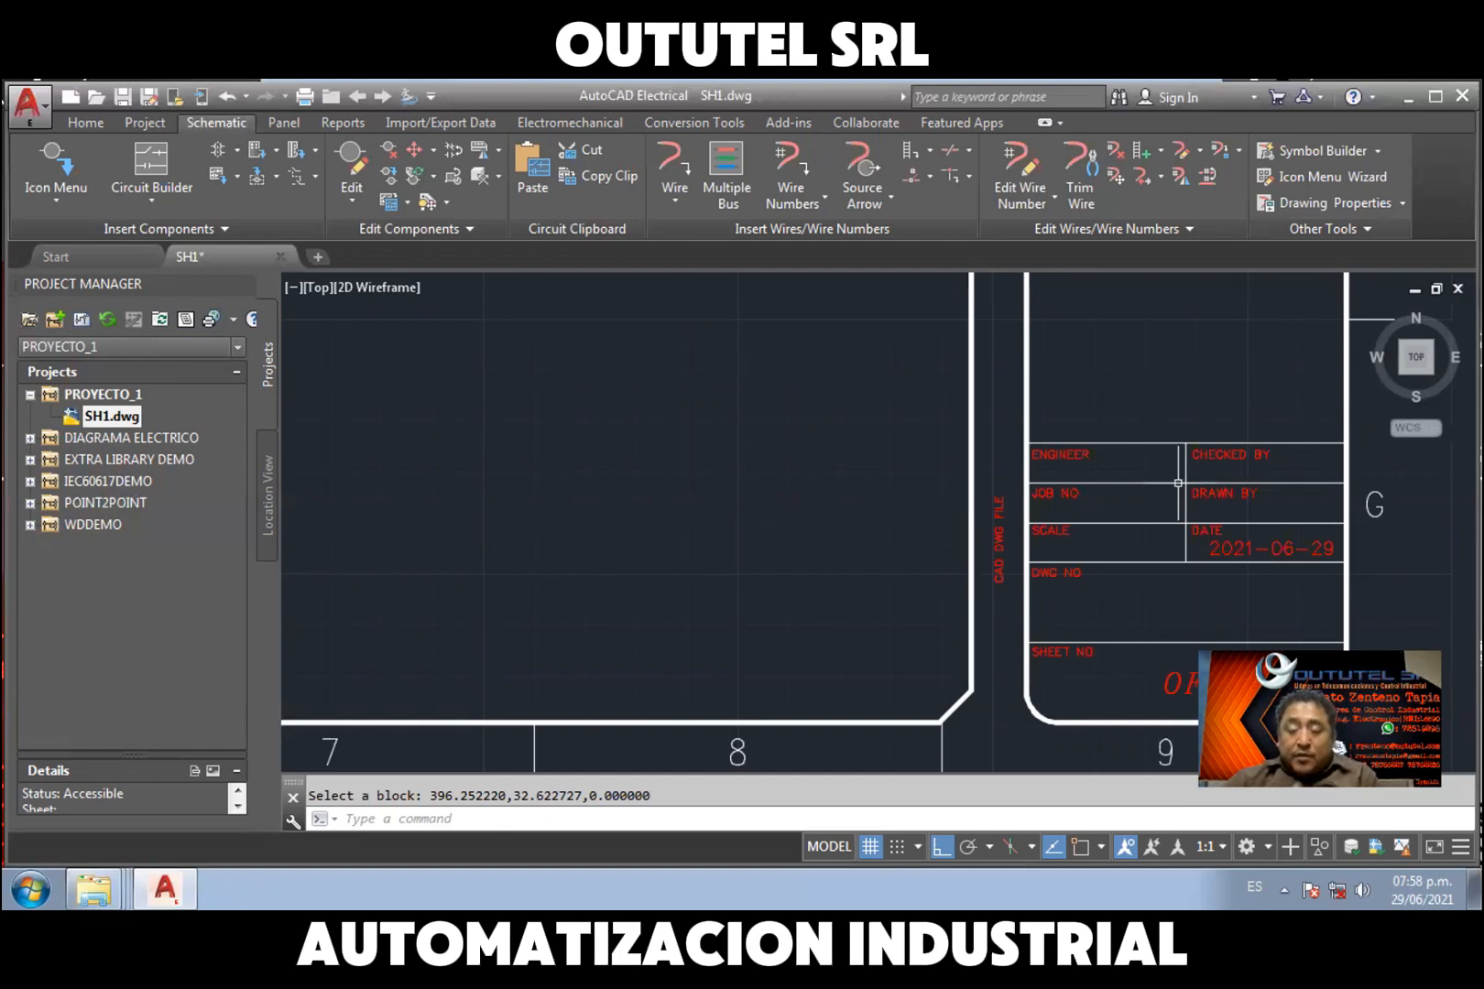
scroll(1058, 559, "down", 4)
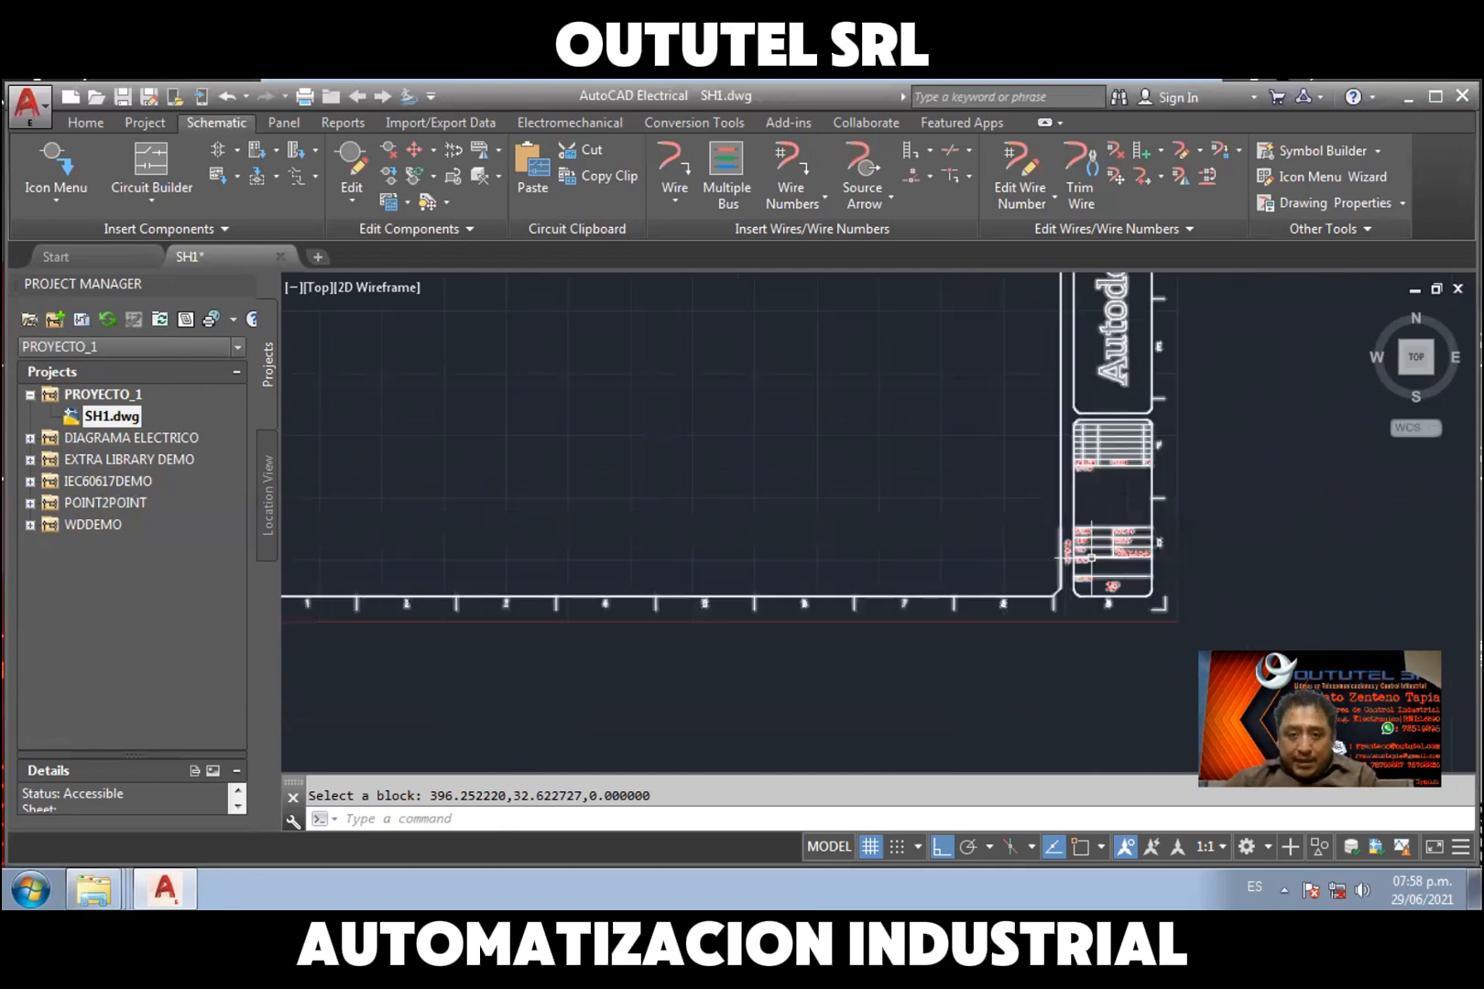
middle_click_drag(879, 502, 1001, 568)
scroll(1001, 568, "down", 2)
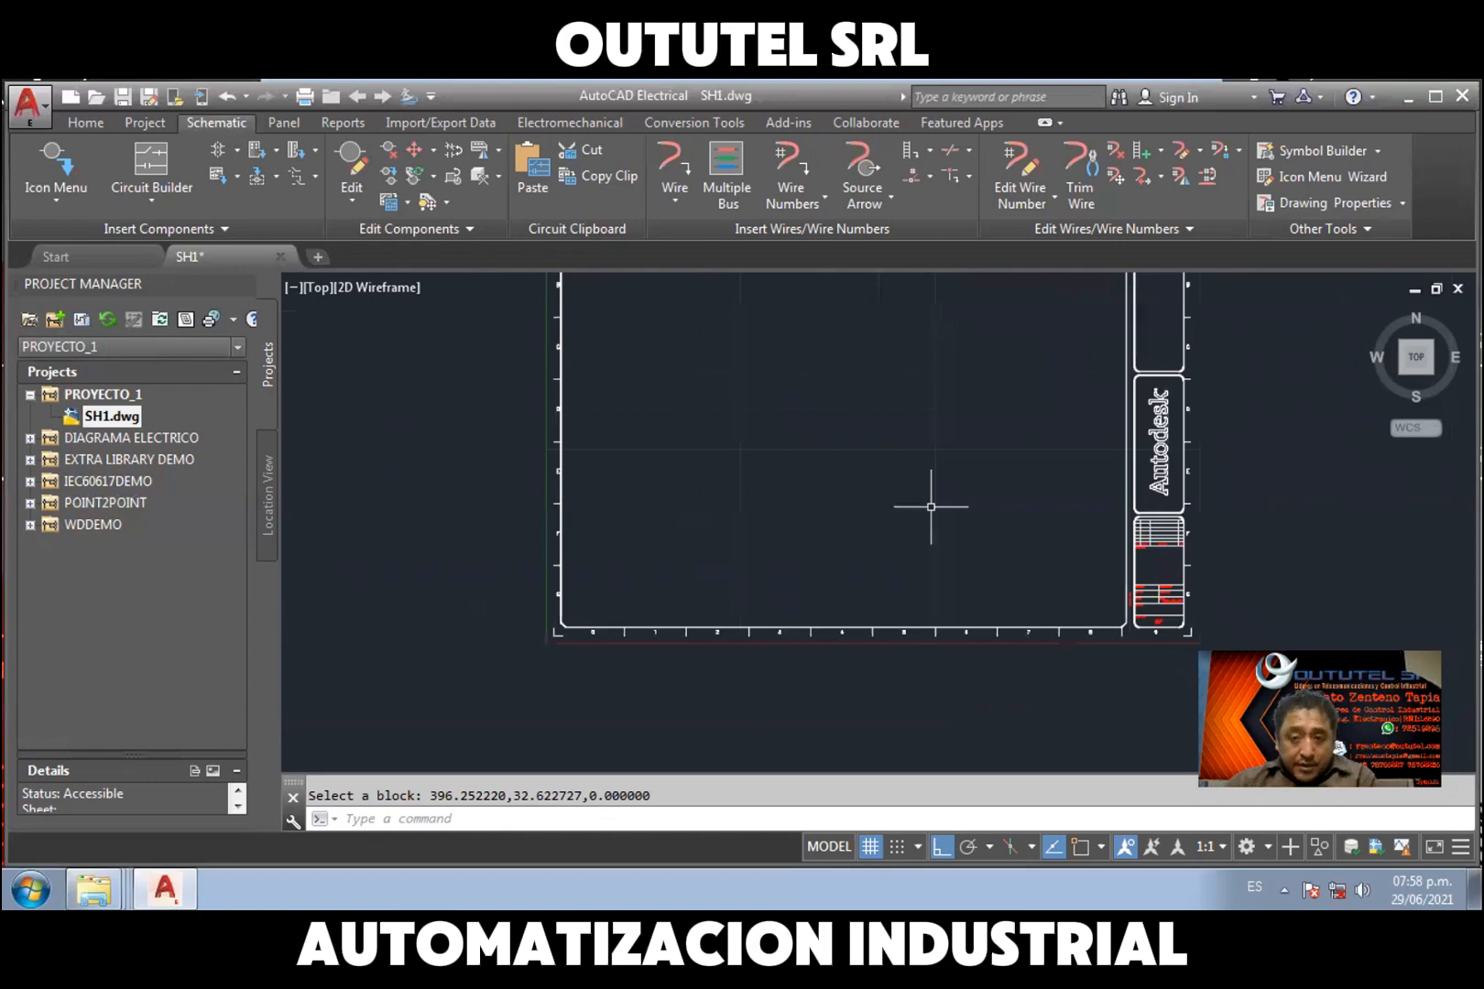
mouse_move(934, 506)
middle_mouse_down()
mouse_move(898, 578)
mouse_move(853, 614)
middle_mouse_up()
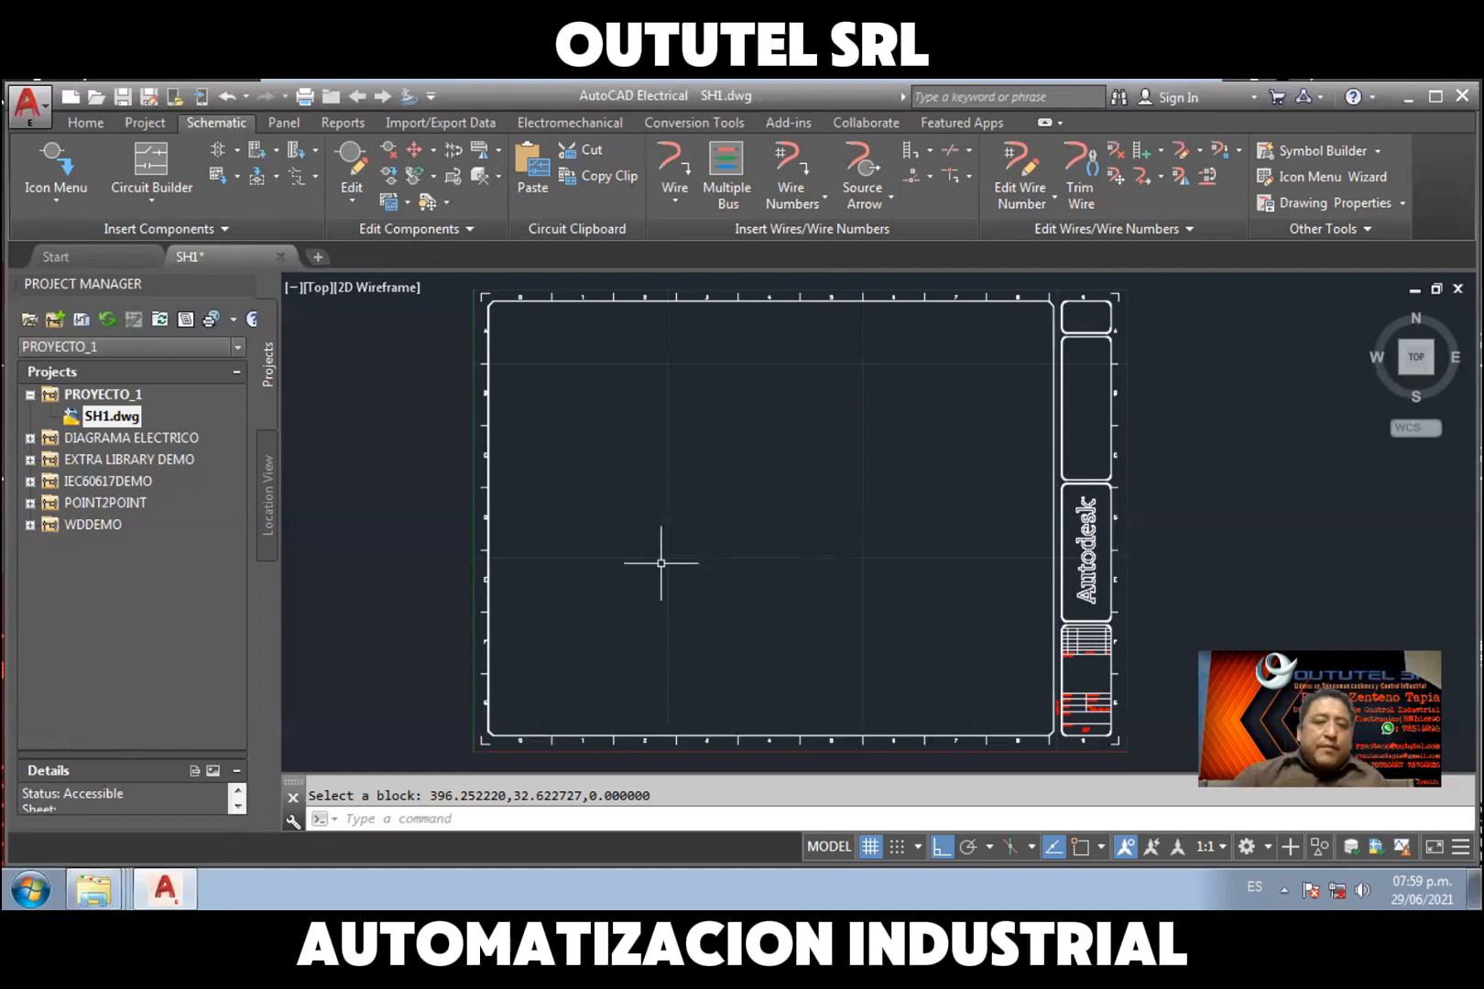
Save SH1.dwg and copy it within the PROYECTO_1 project under the file name SH2
left_click(129, 396)
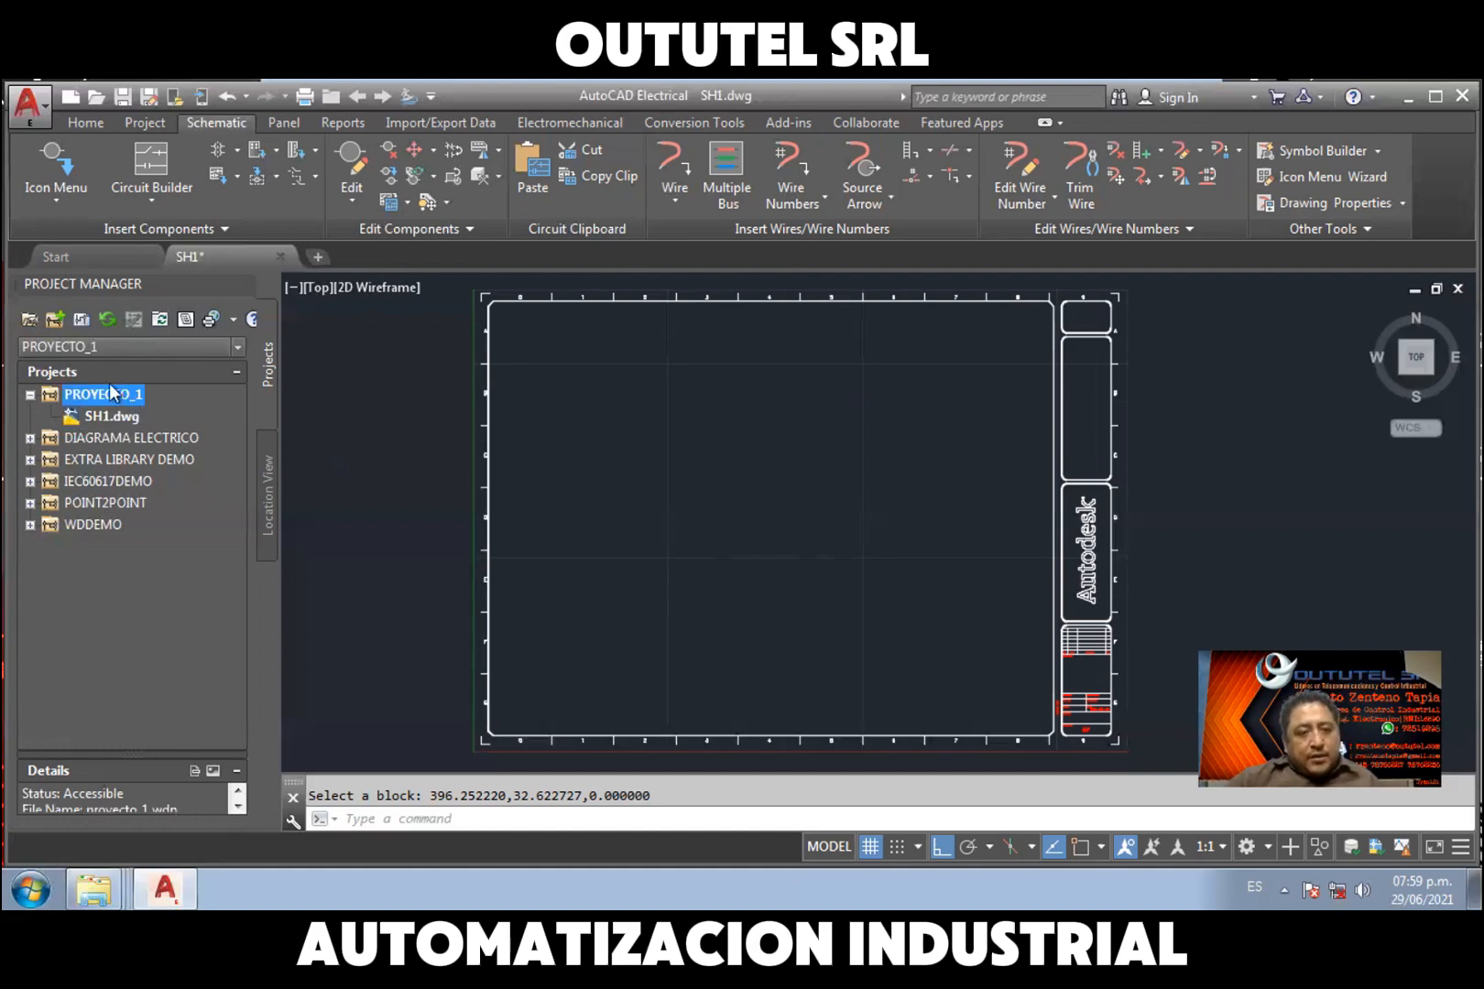
left_click(137, 424)
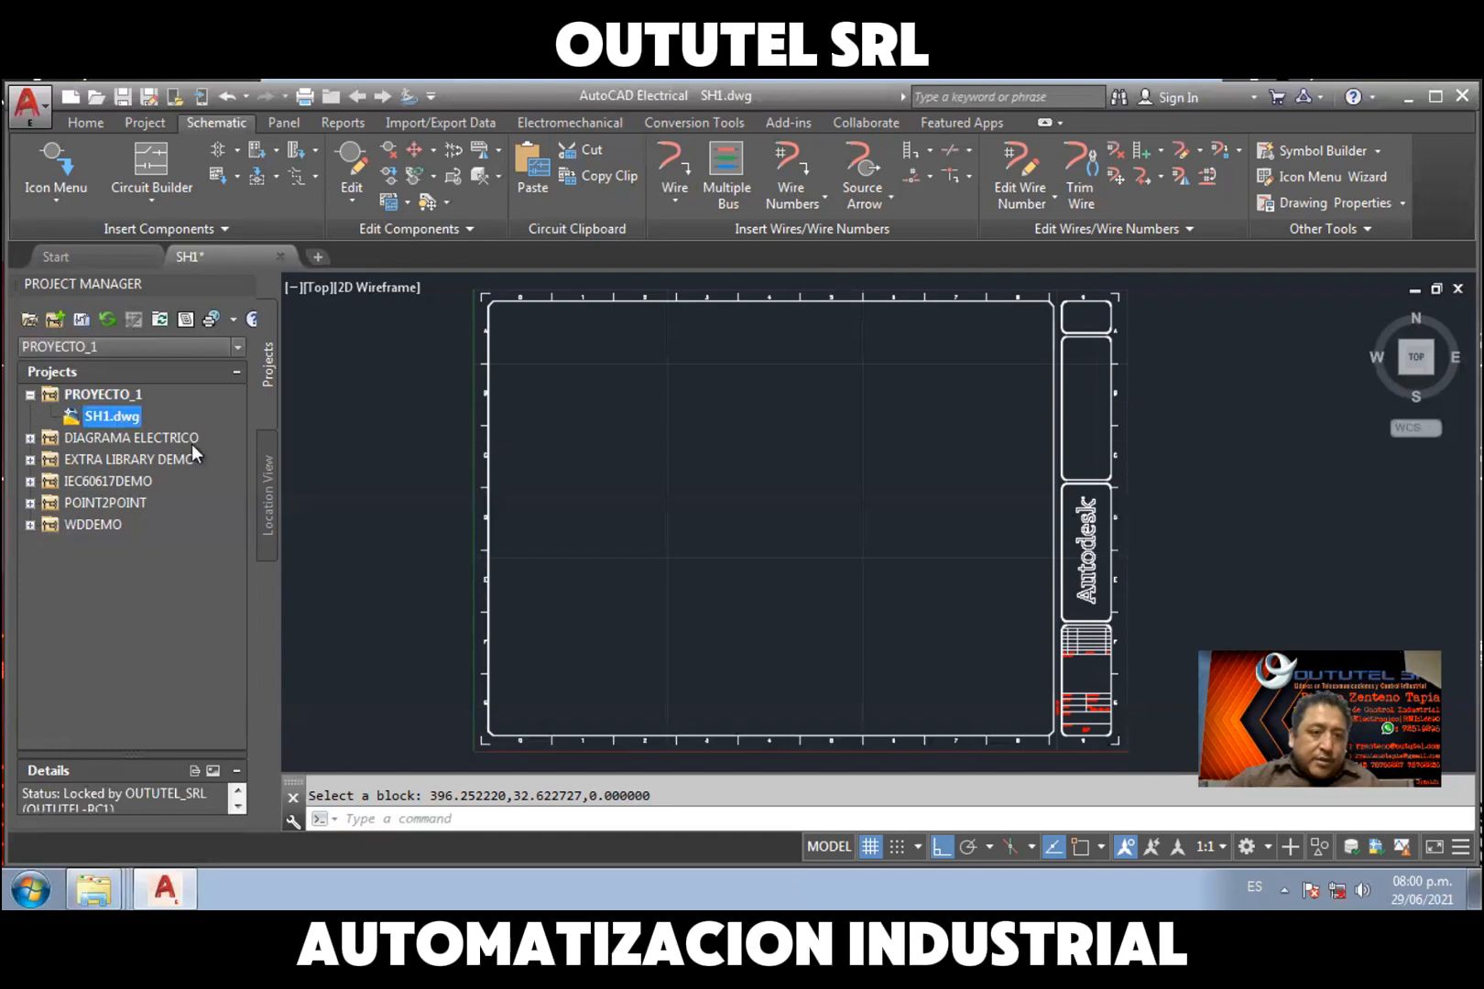
right_click(116, 420)
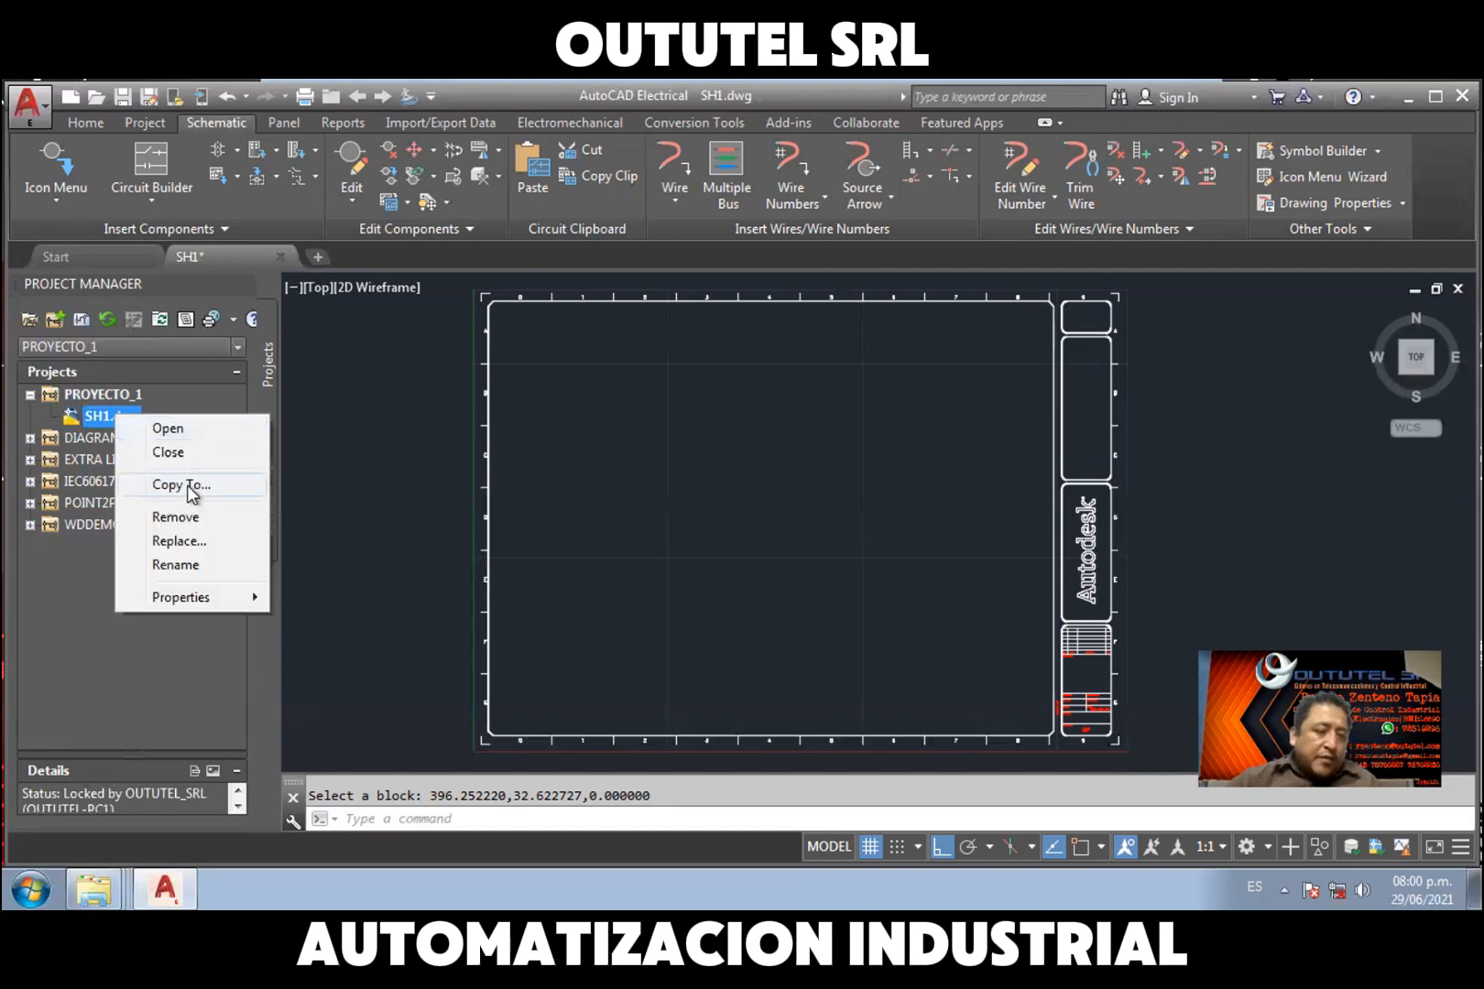
left_click(191, 493)
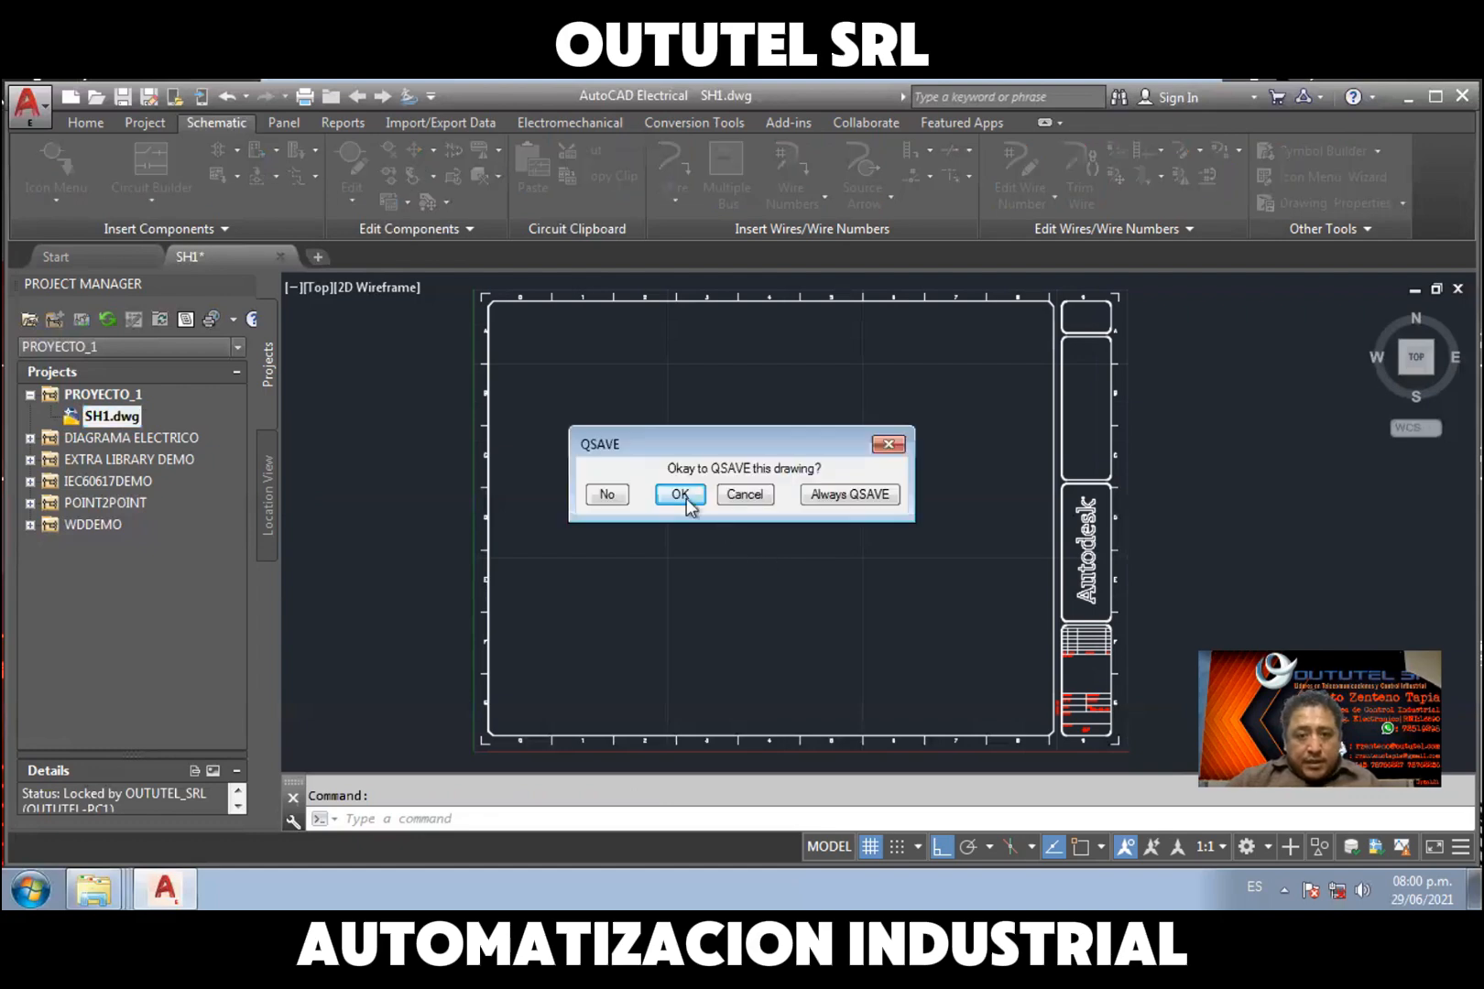
left_click(679, 495)
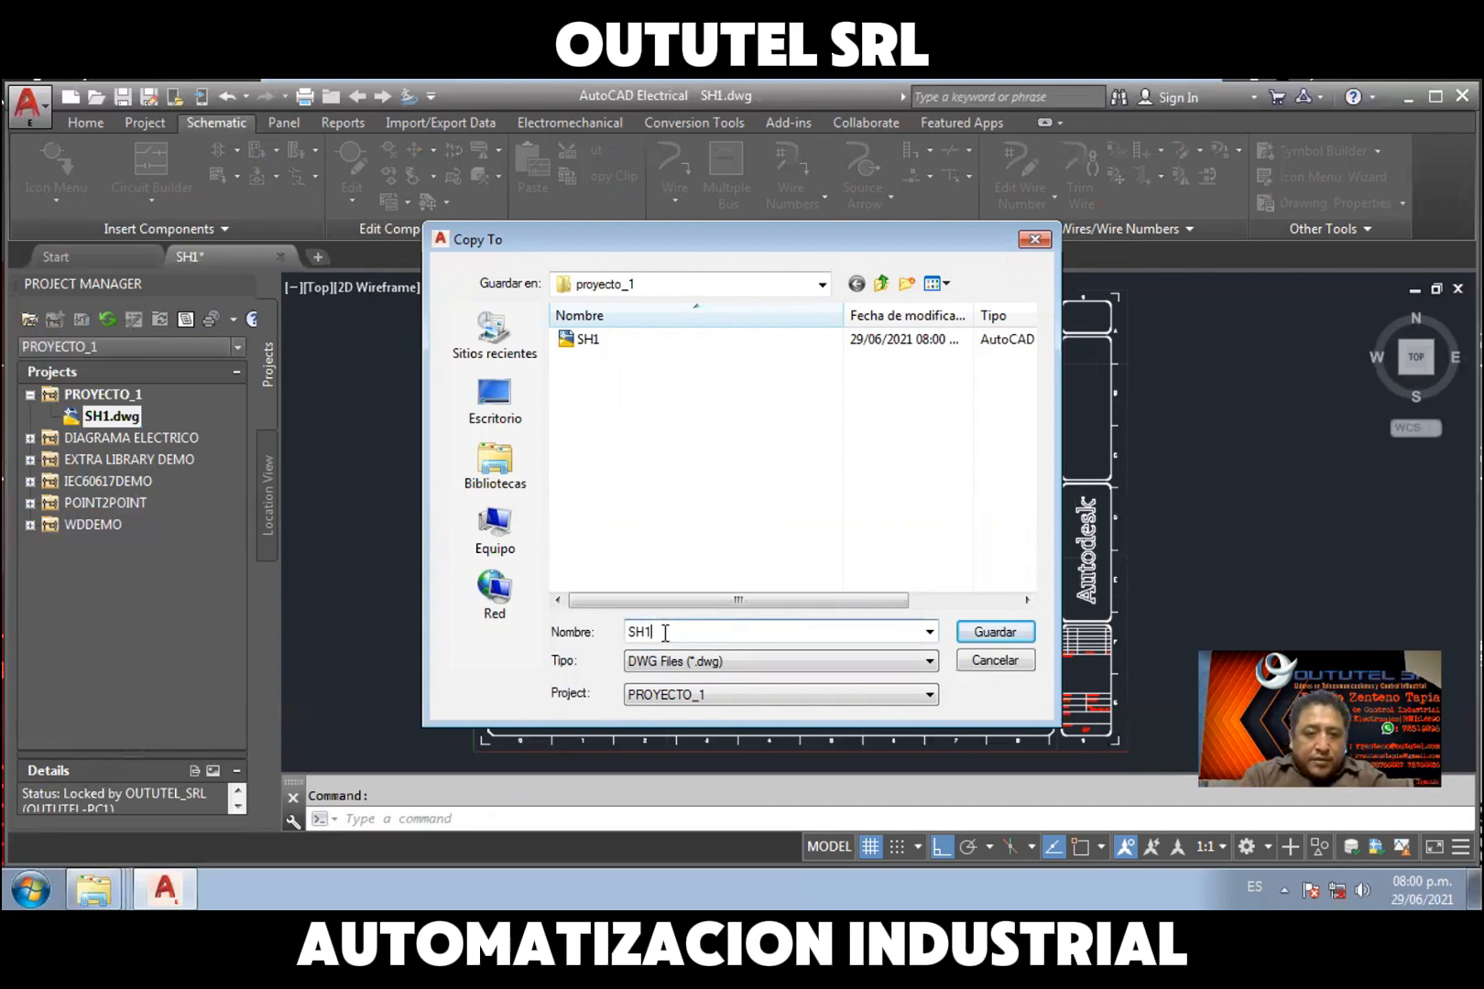
key("BackSpace")
type("2")
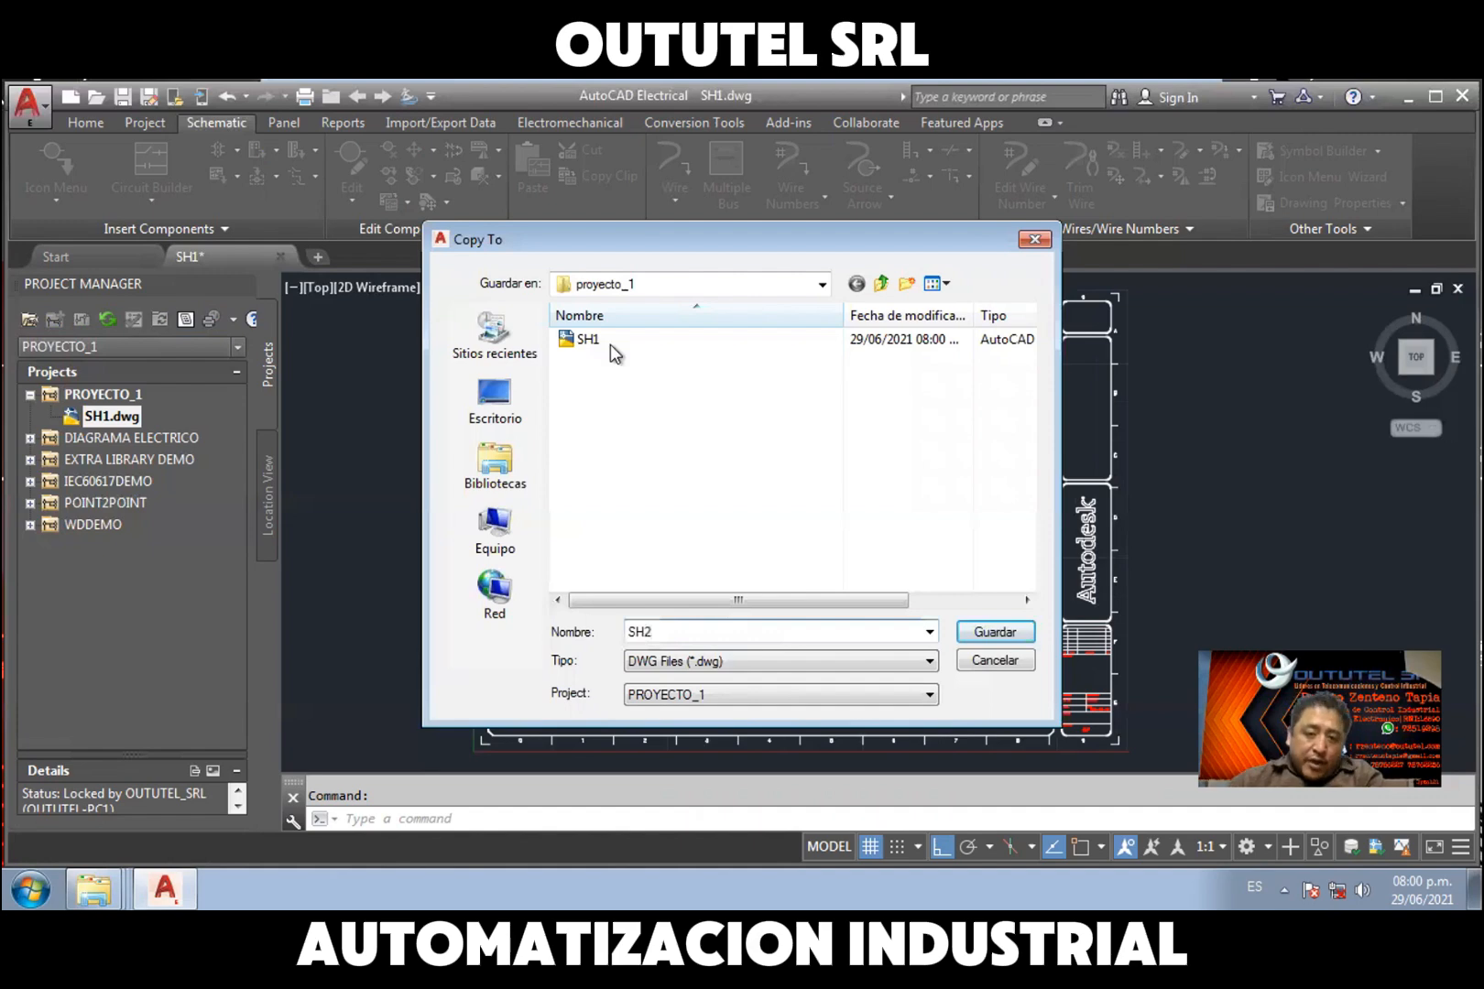
left_click(985, 634)
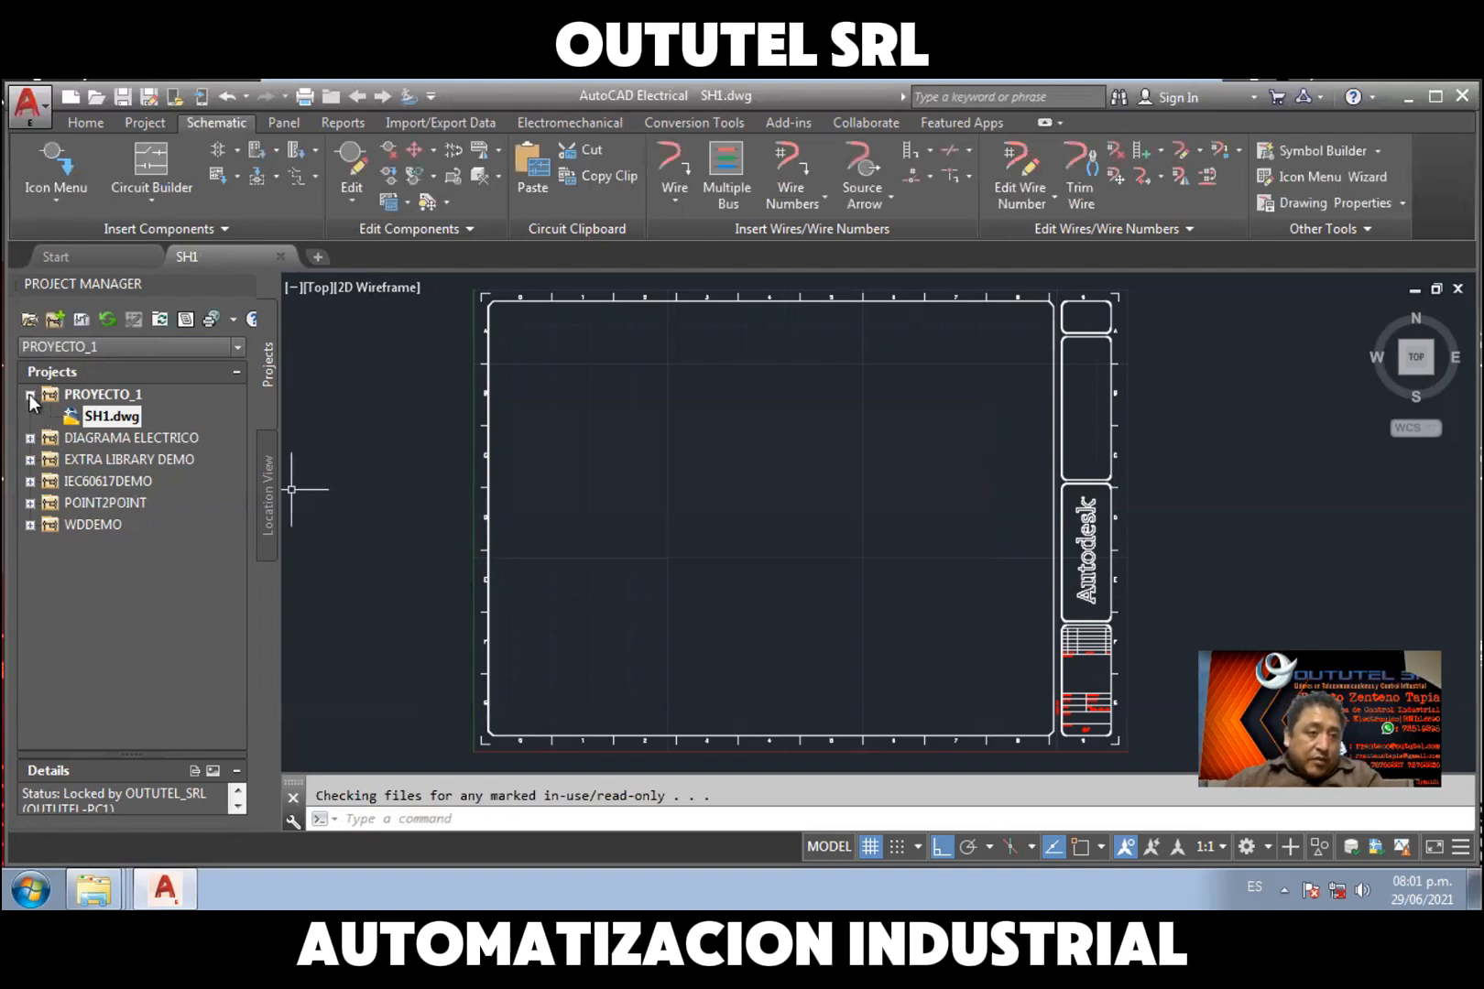
Refresh the project list and select the SH2.dwg copy under PROYECTO_1
left_click(101, 395)
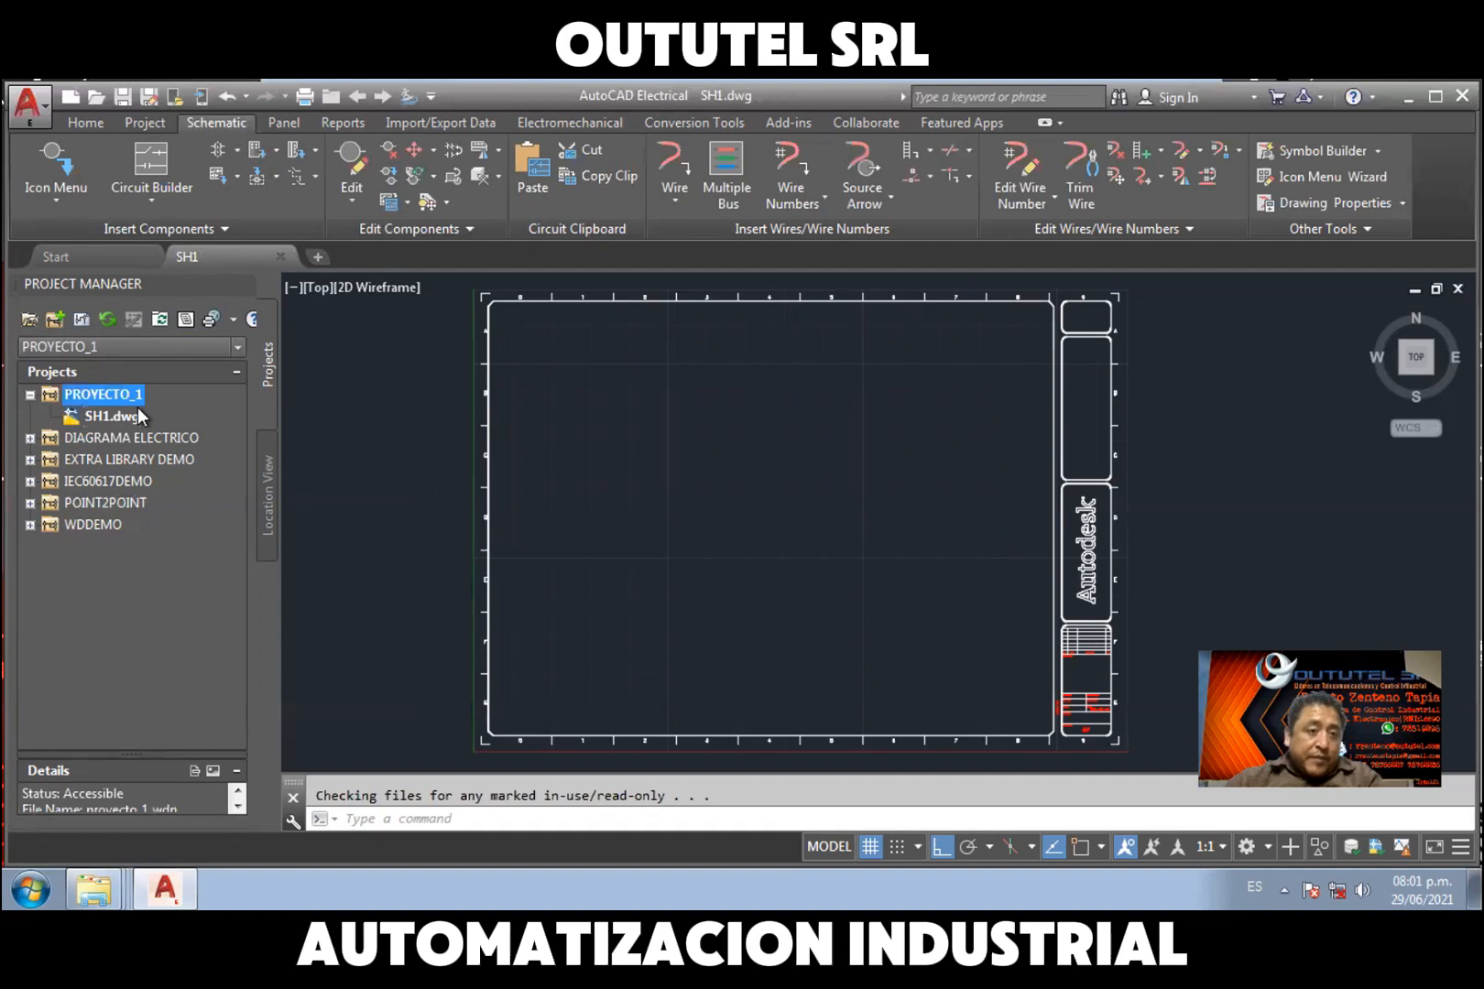
left_click(106, 318)
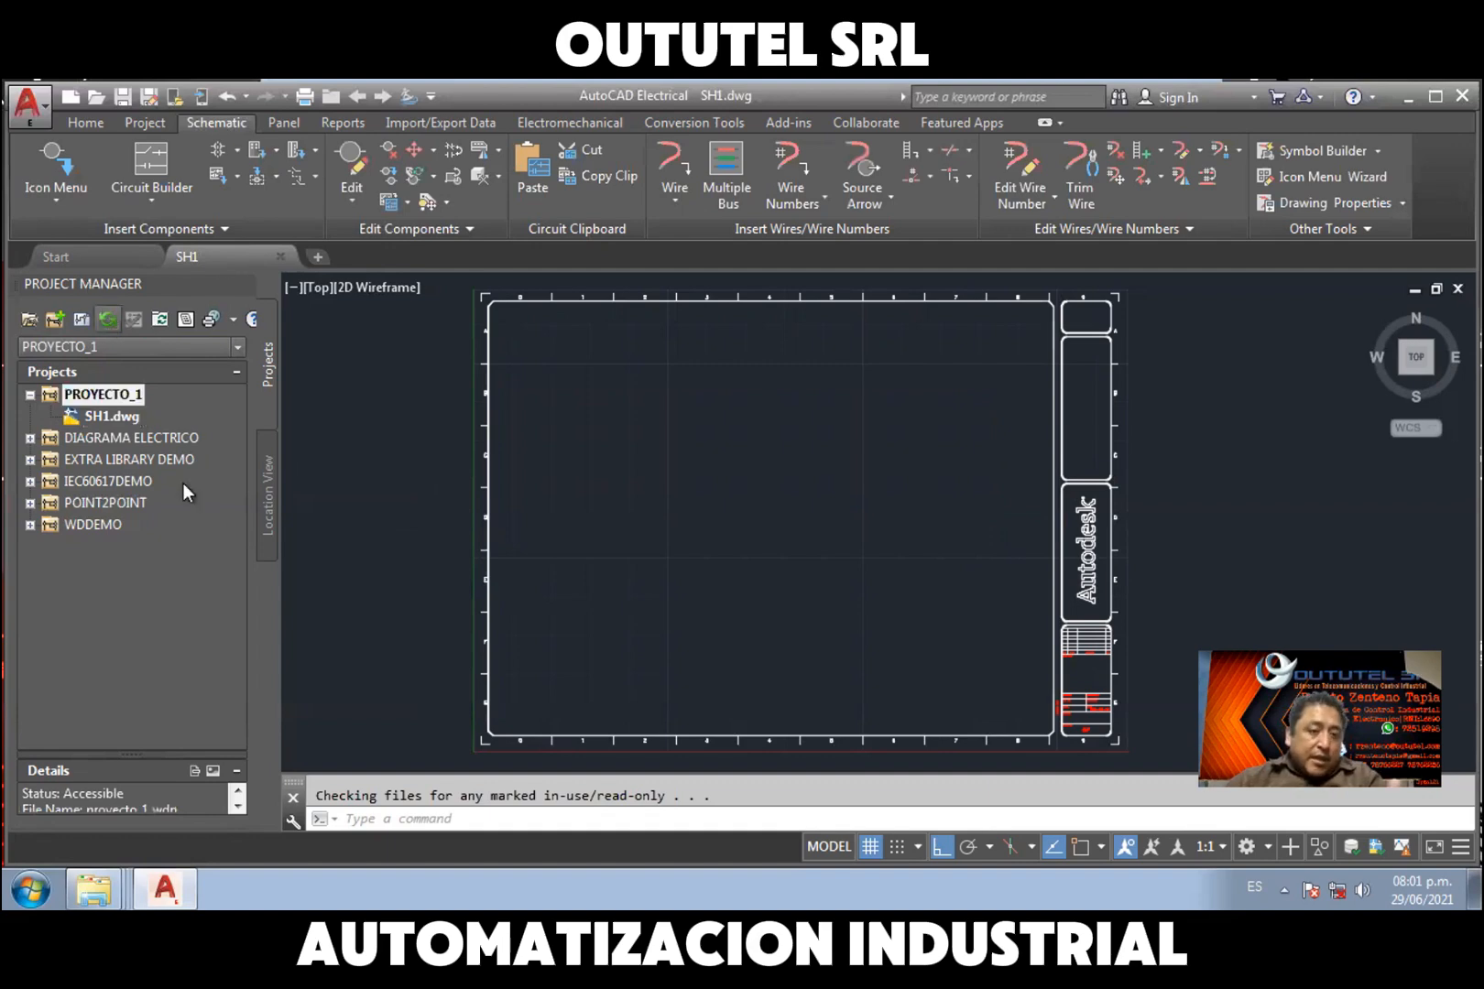
left_click(111, 417)
left_click(116, 440)
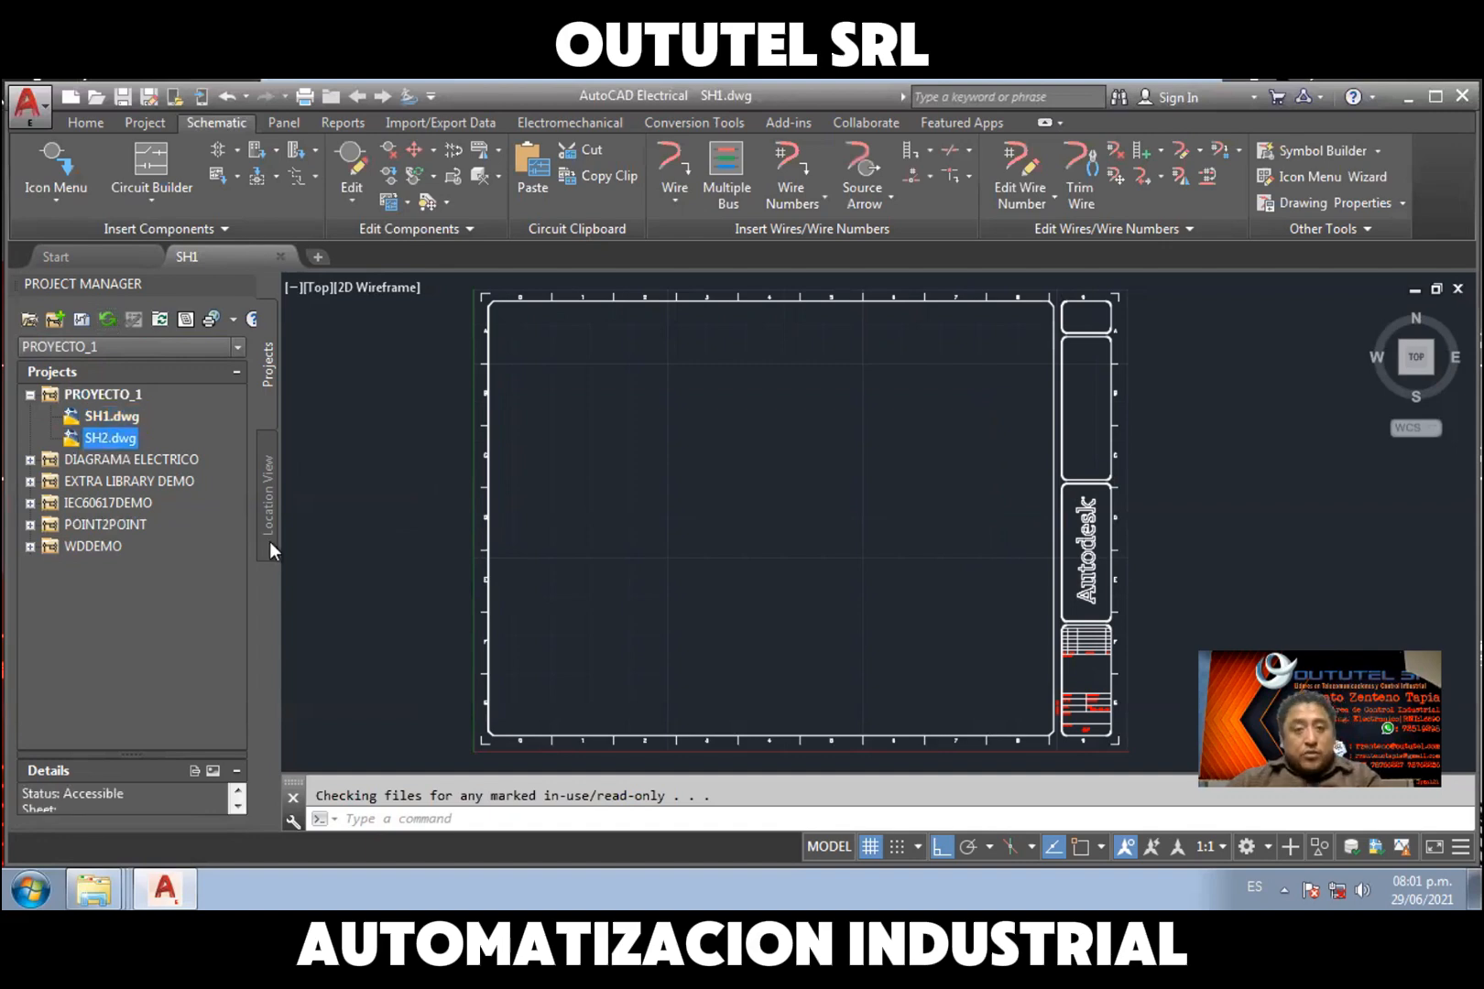
Copy SH1.dwg within PROYECTO_1 under the file name SH3 and refresh the project list
left_click(116, 418)
right_click(116, 417)
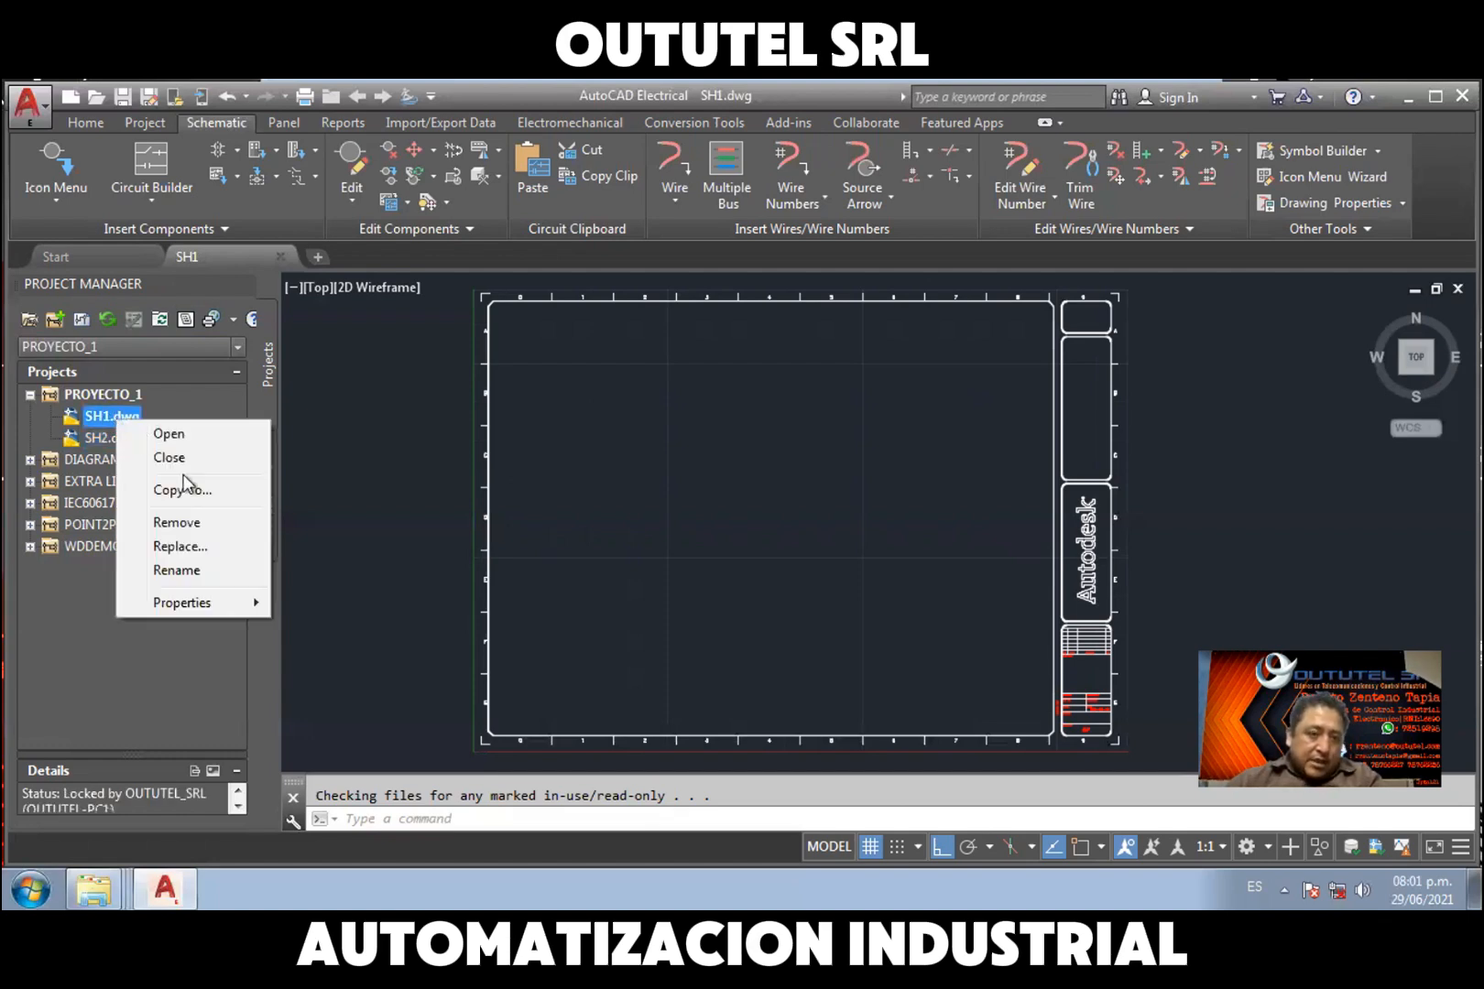
left_click(550, 557)
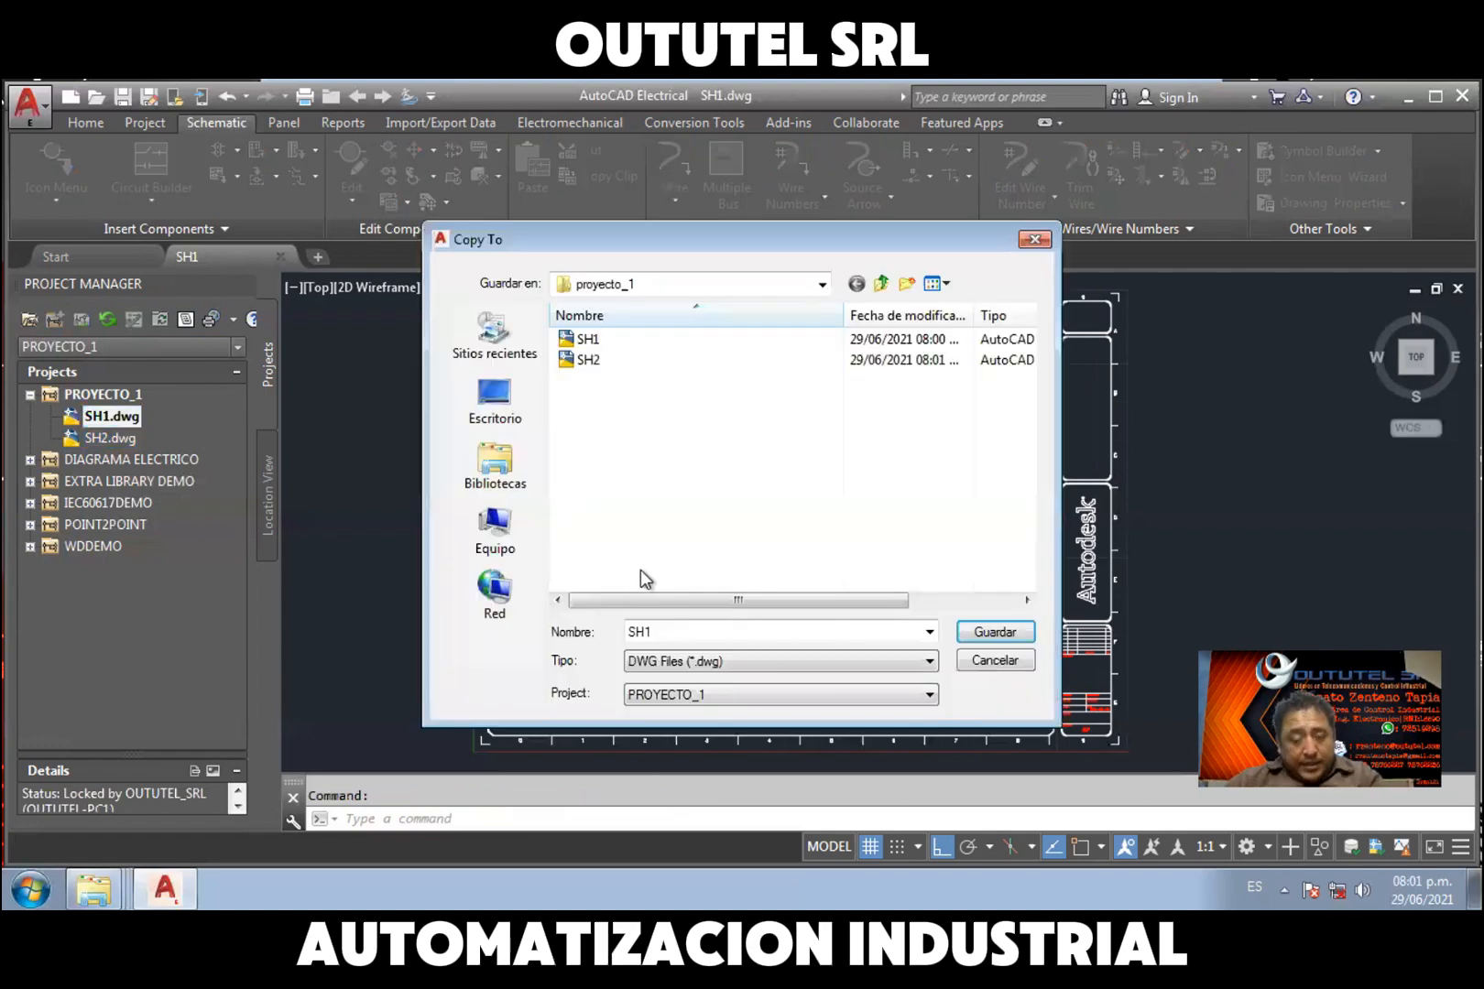
double_click(675, 632)
left_click(678, 635)
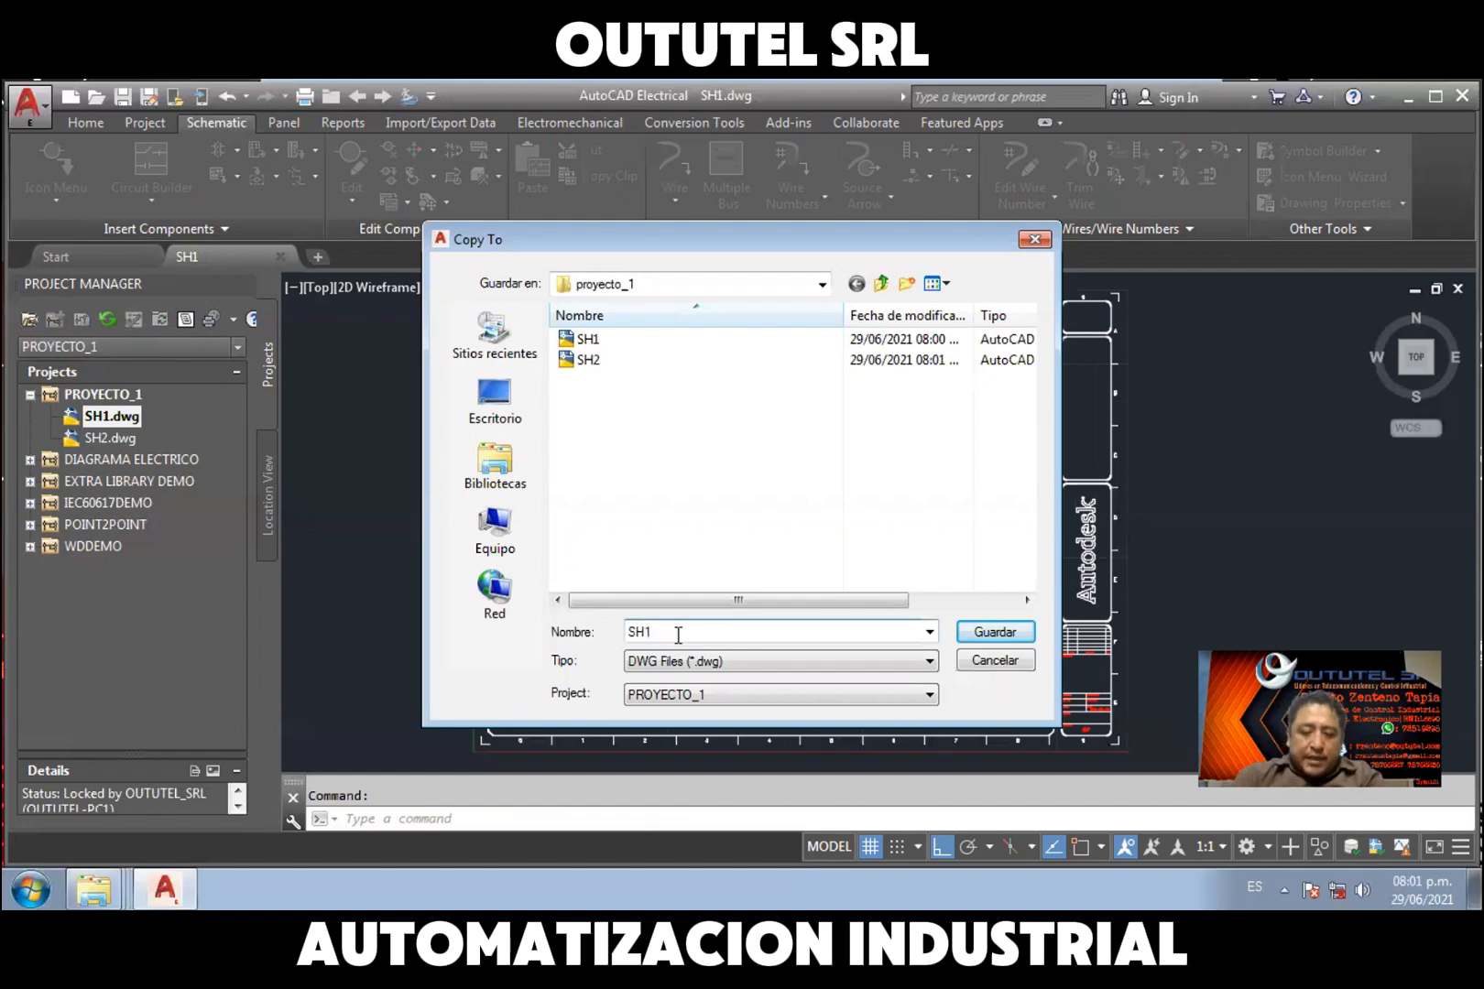
key("BackSpace")
type("3")
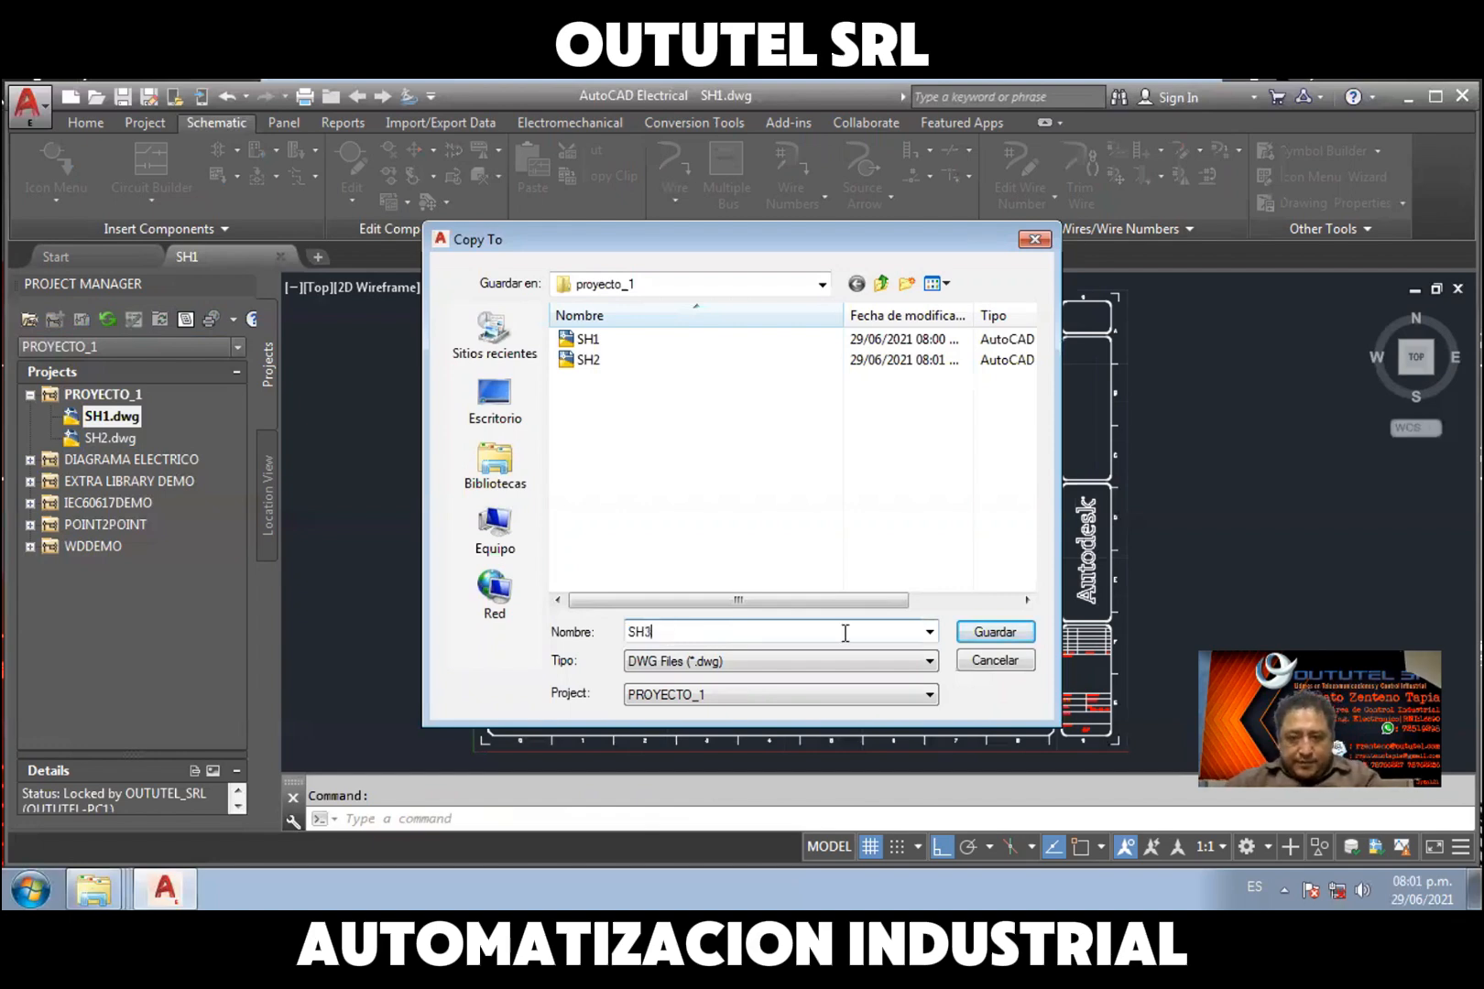
left_click(992, 632)
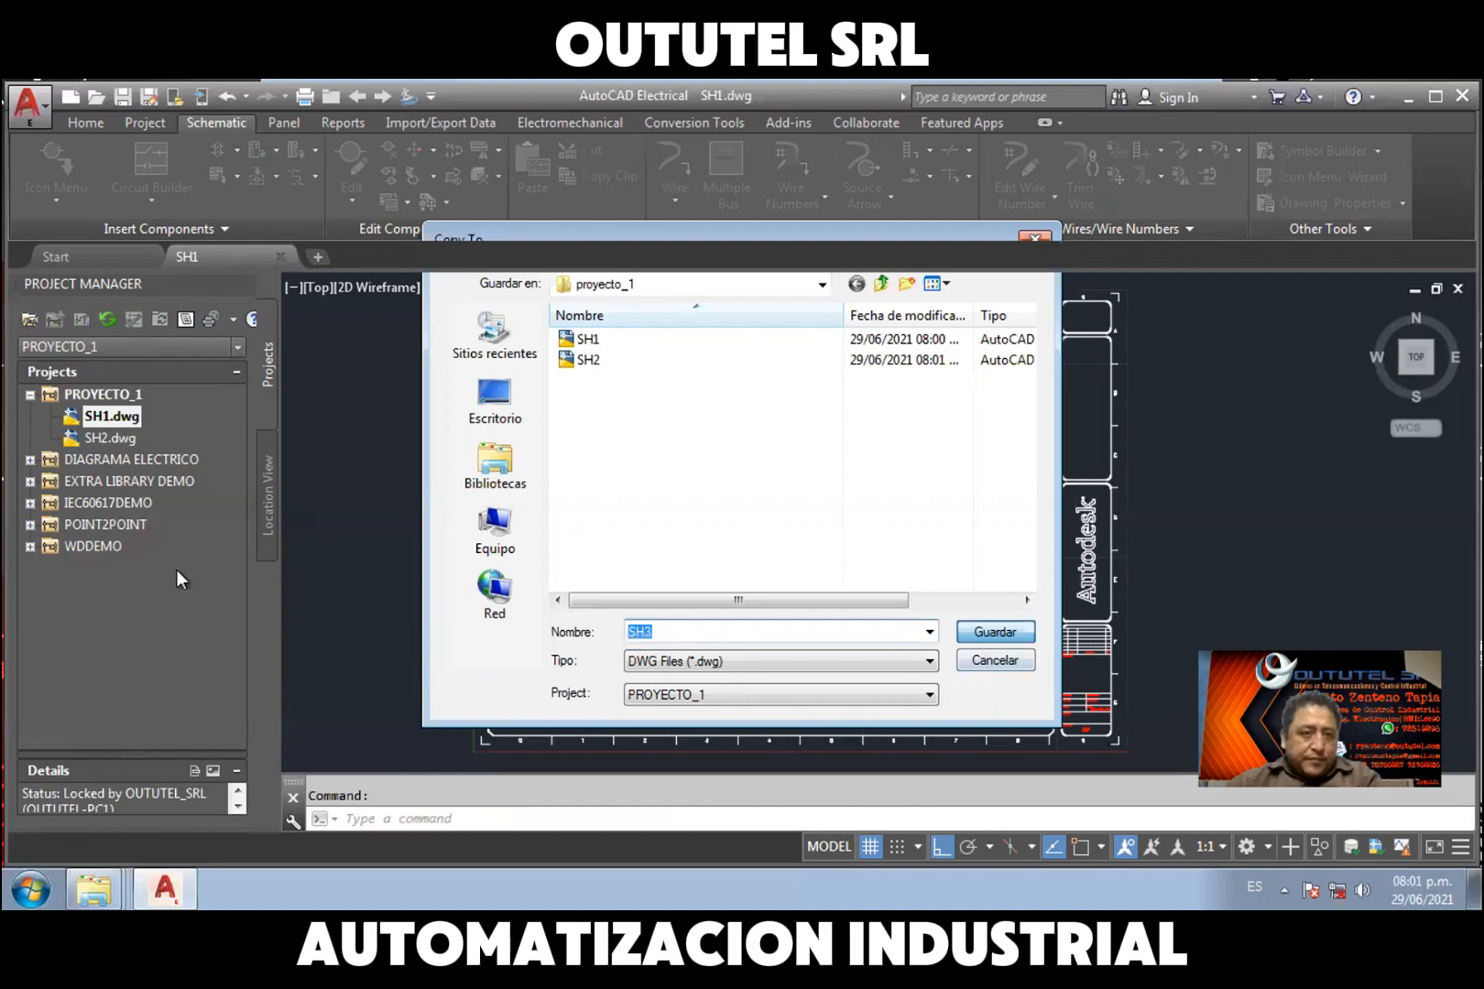
left_click(699, 530)
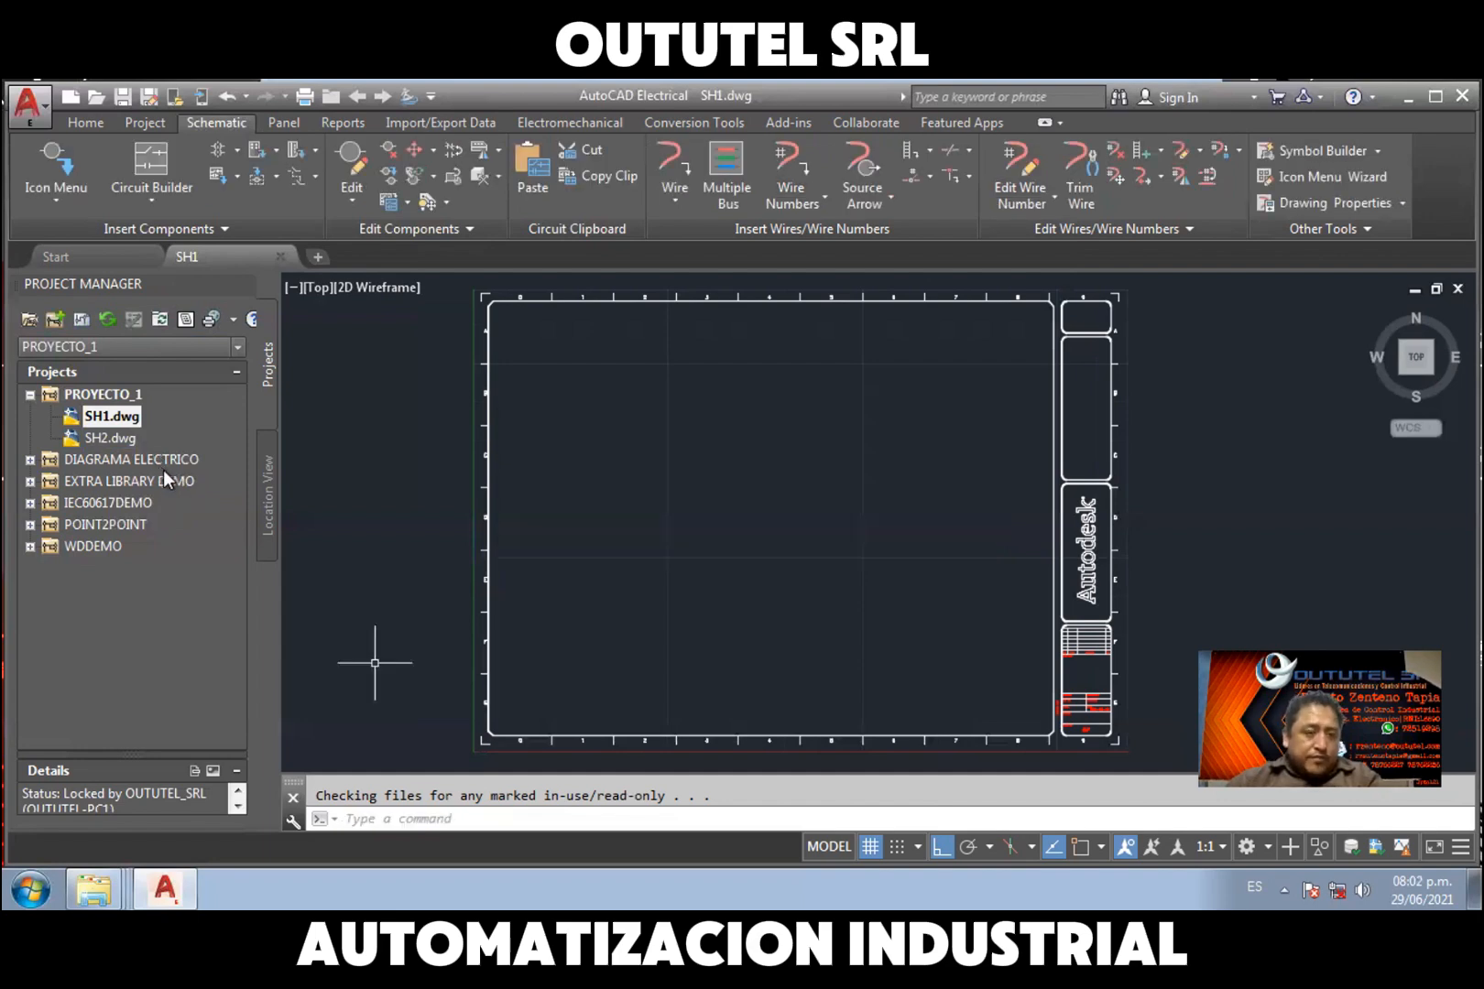
left_click(105, 318)
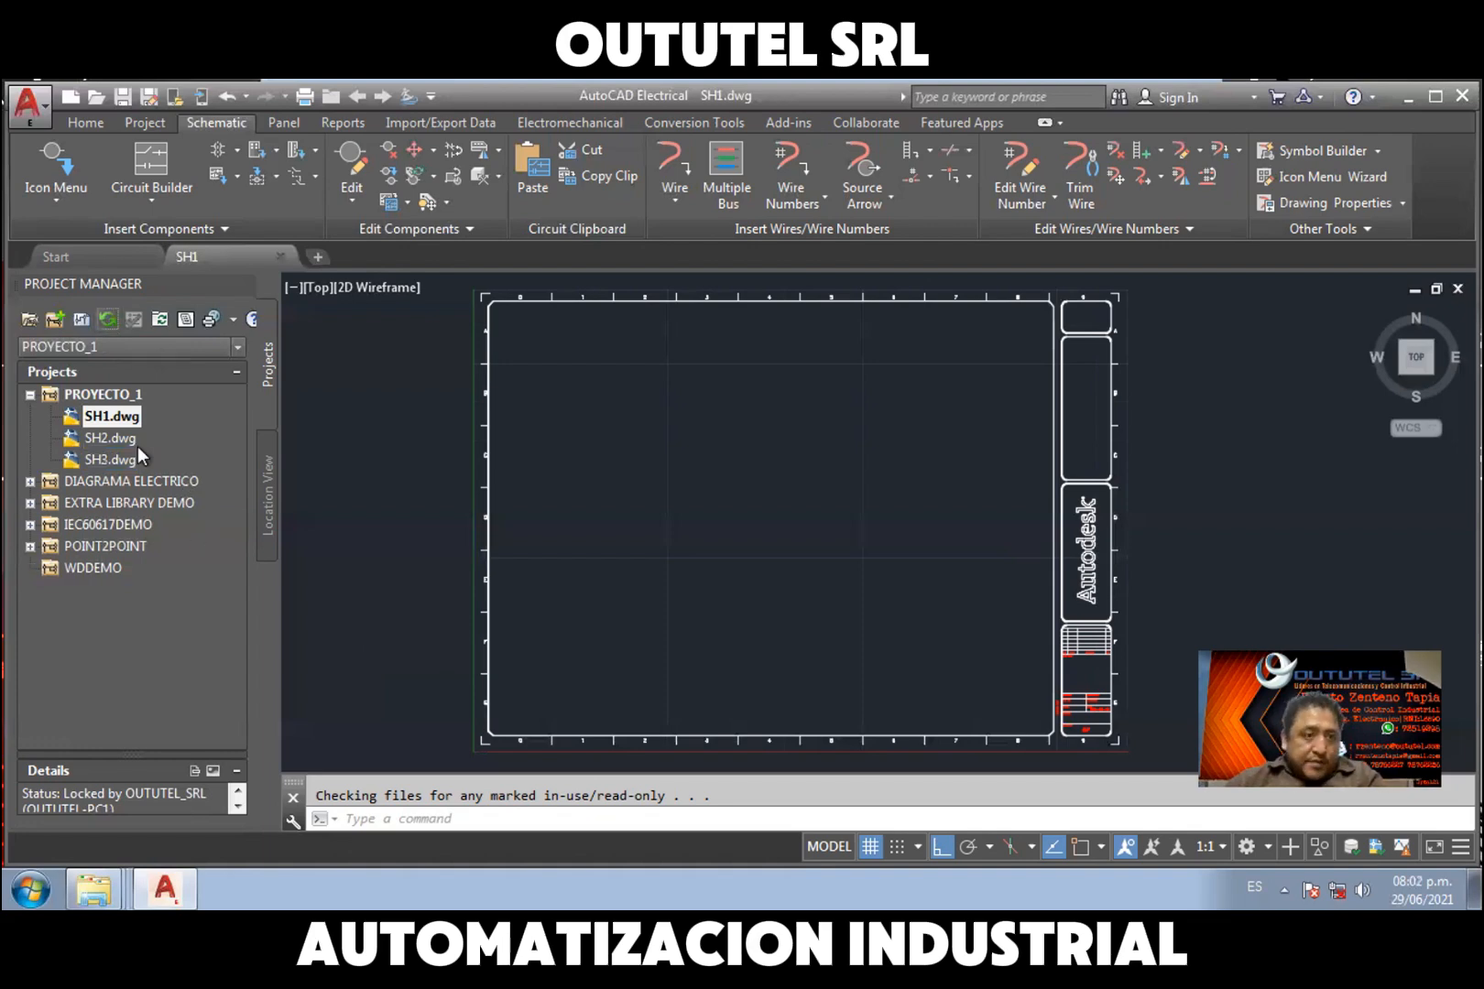
Copy SH1.dwg within PROYECTO_1 under the file name SH4
right_click(112, 417)
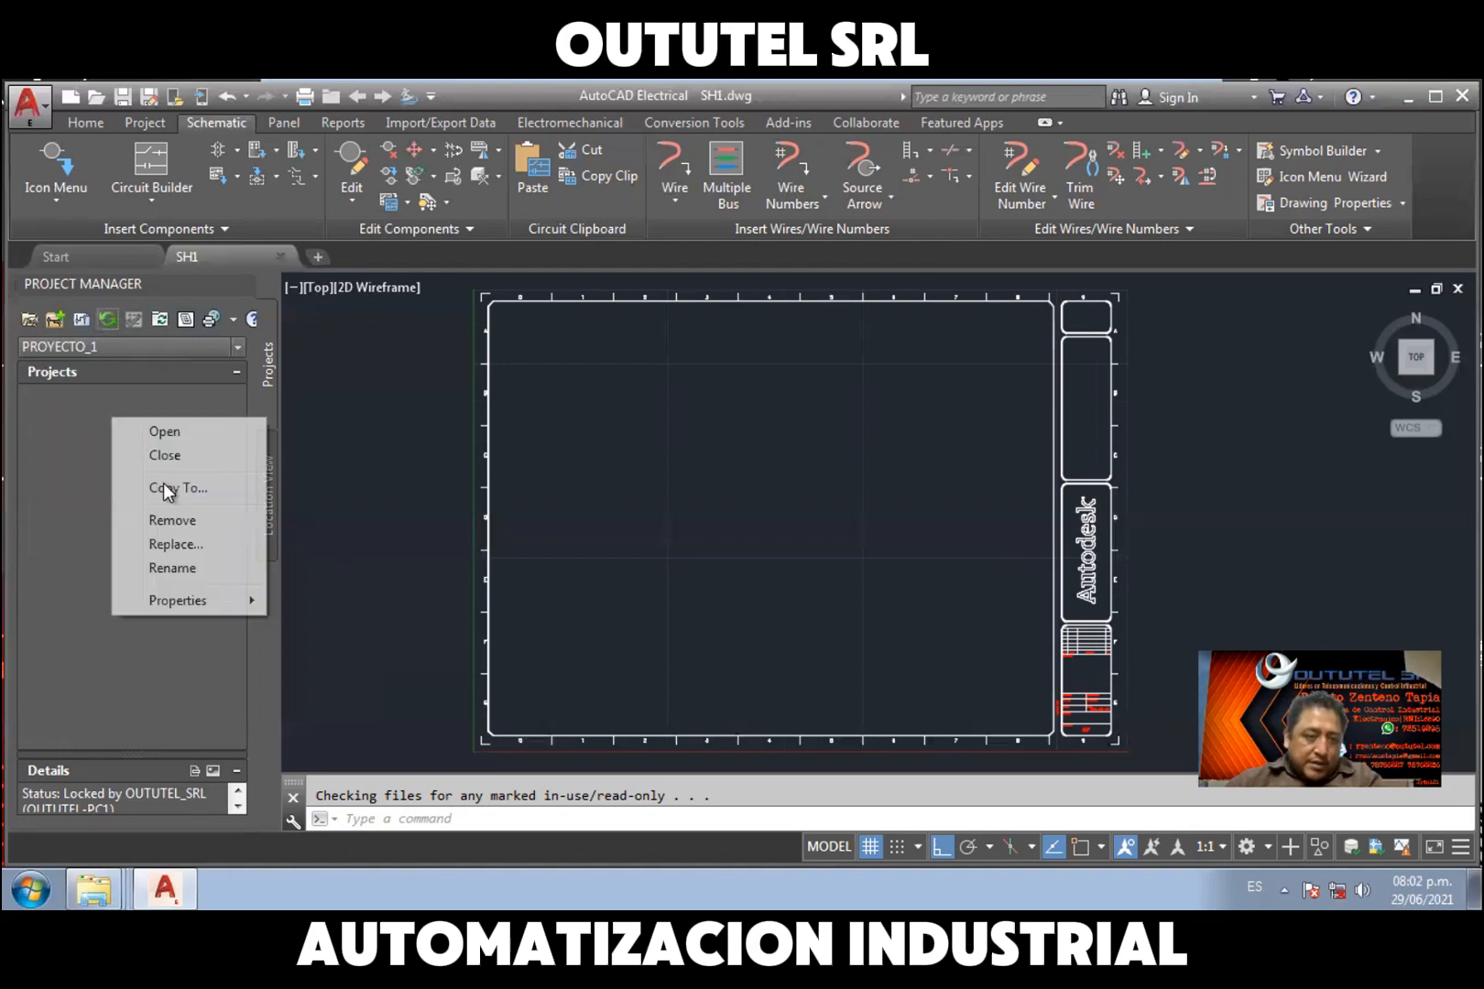
left_click(565, 623)
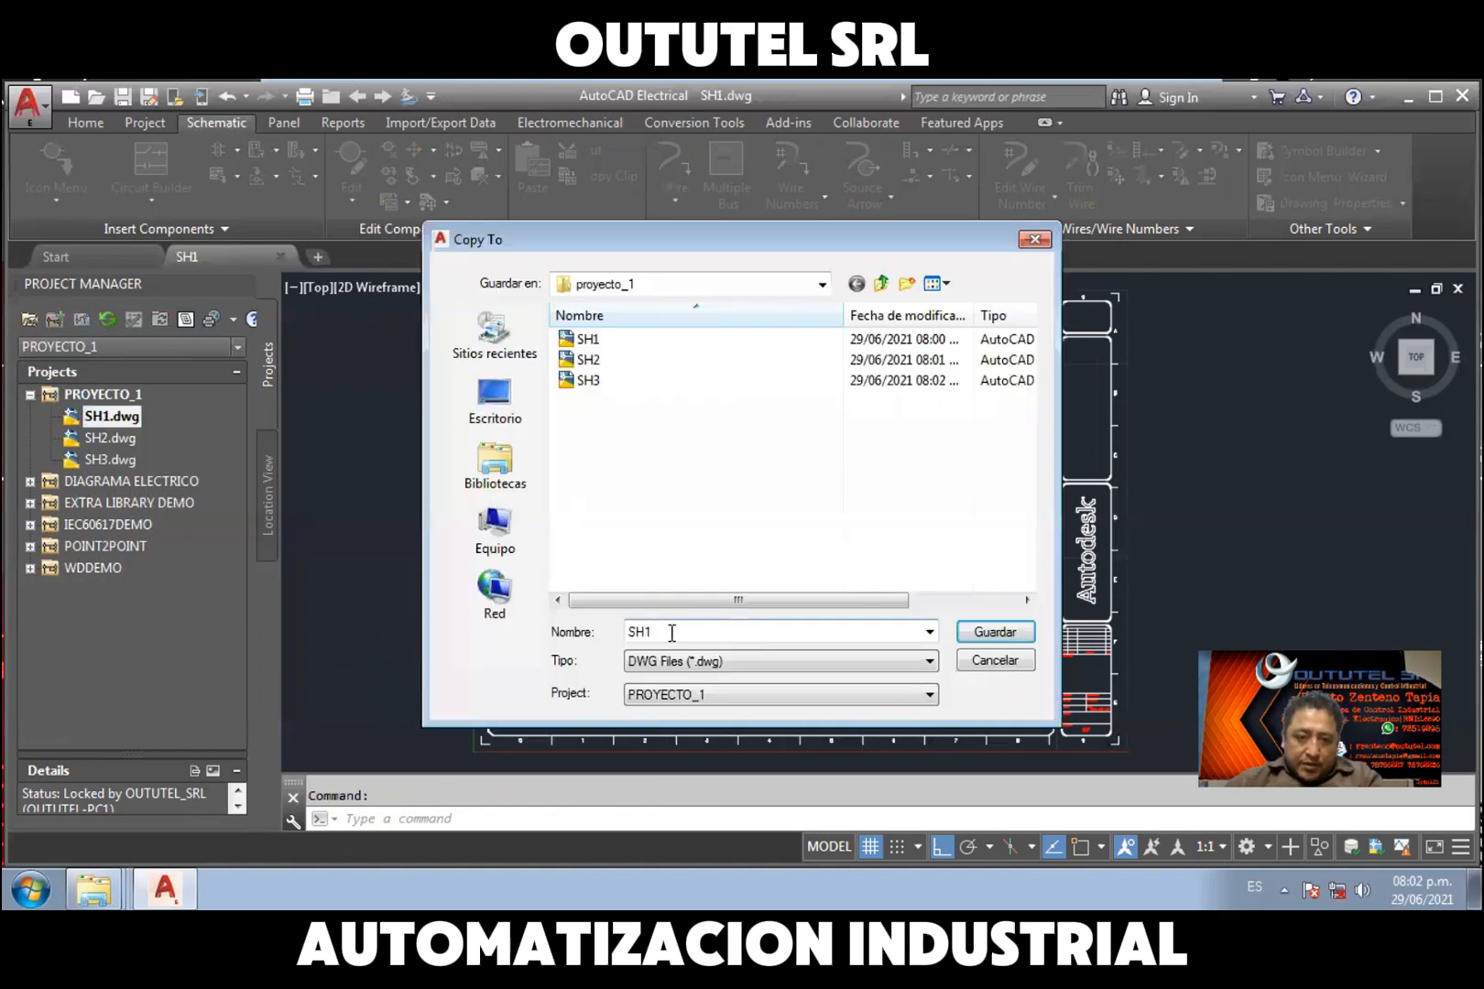
left_click(674, 632)
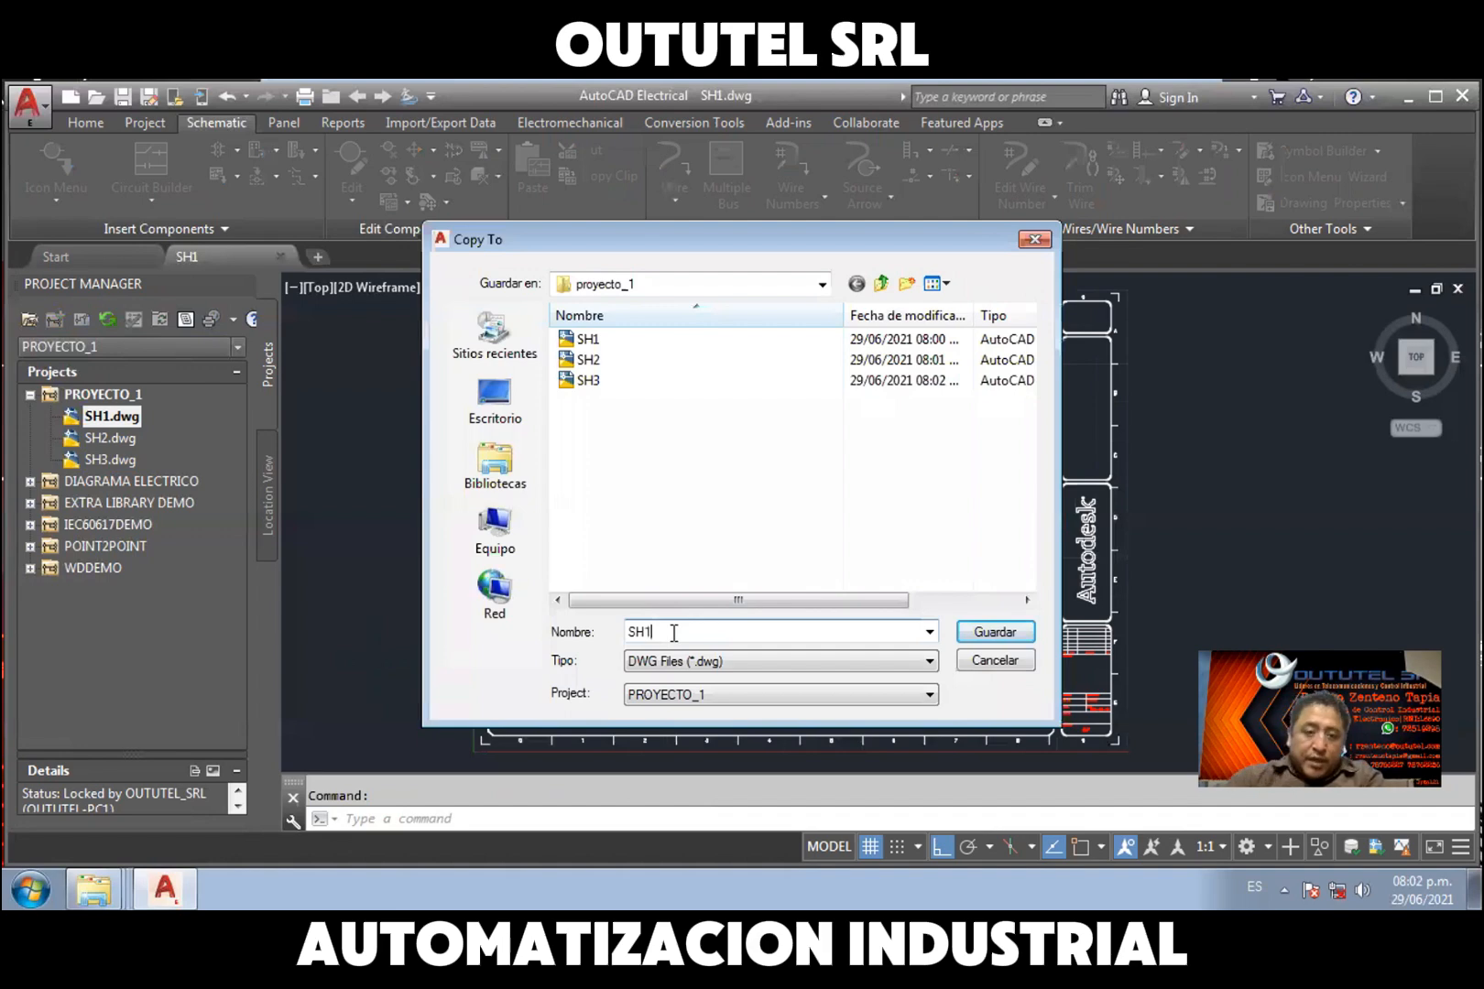
key("BackSpace")
type("4")
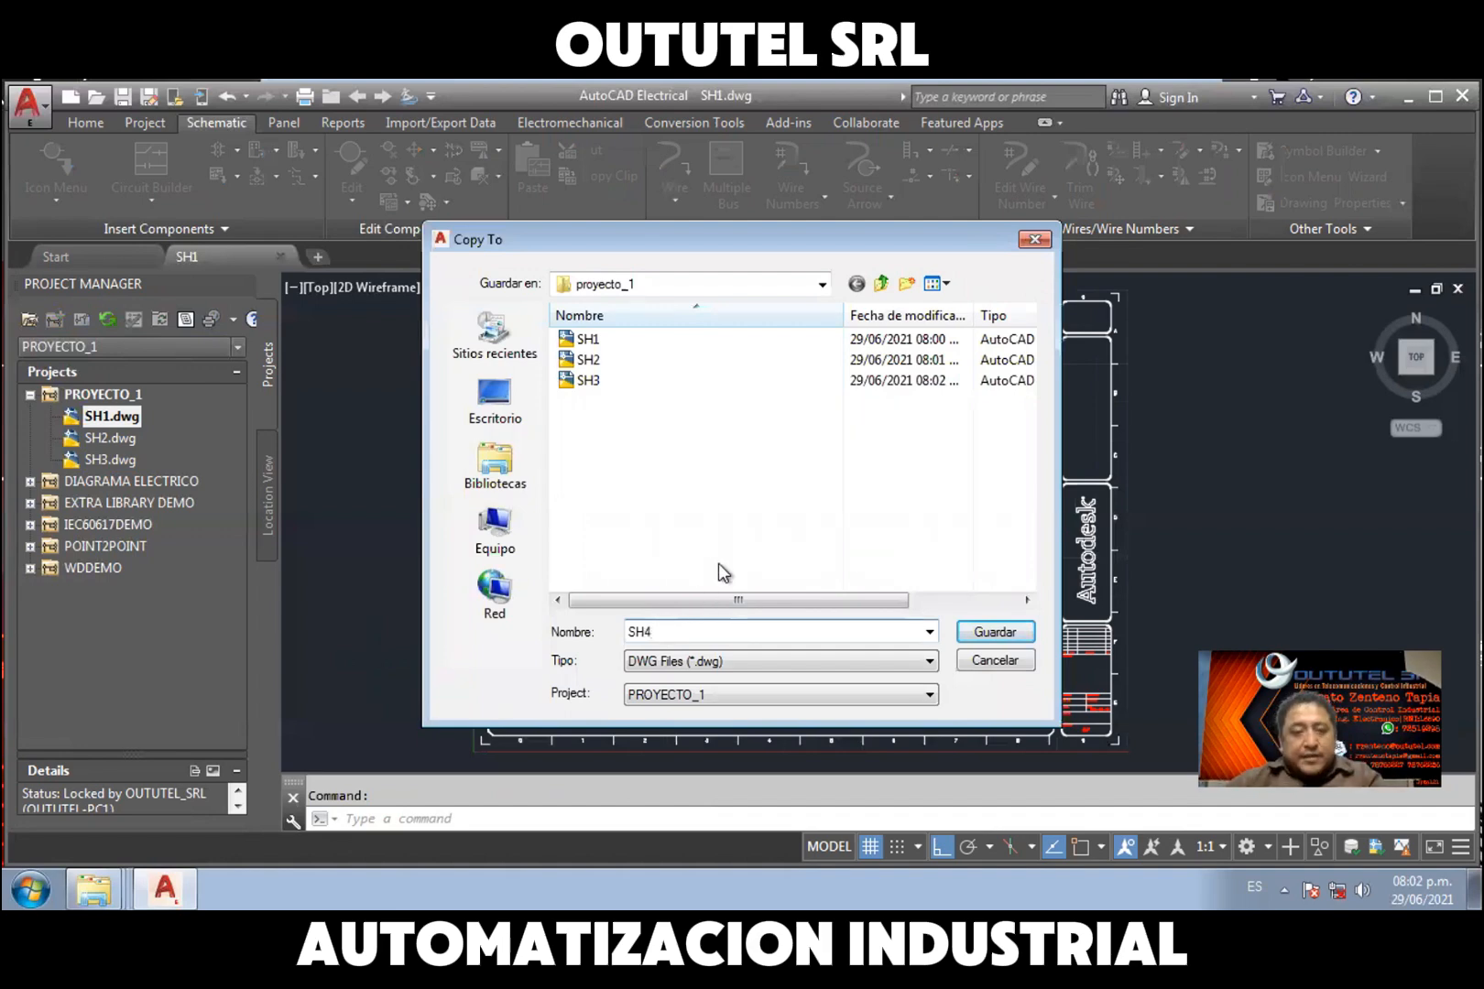
left_click(986, 635)
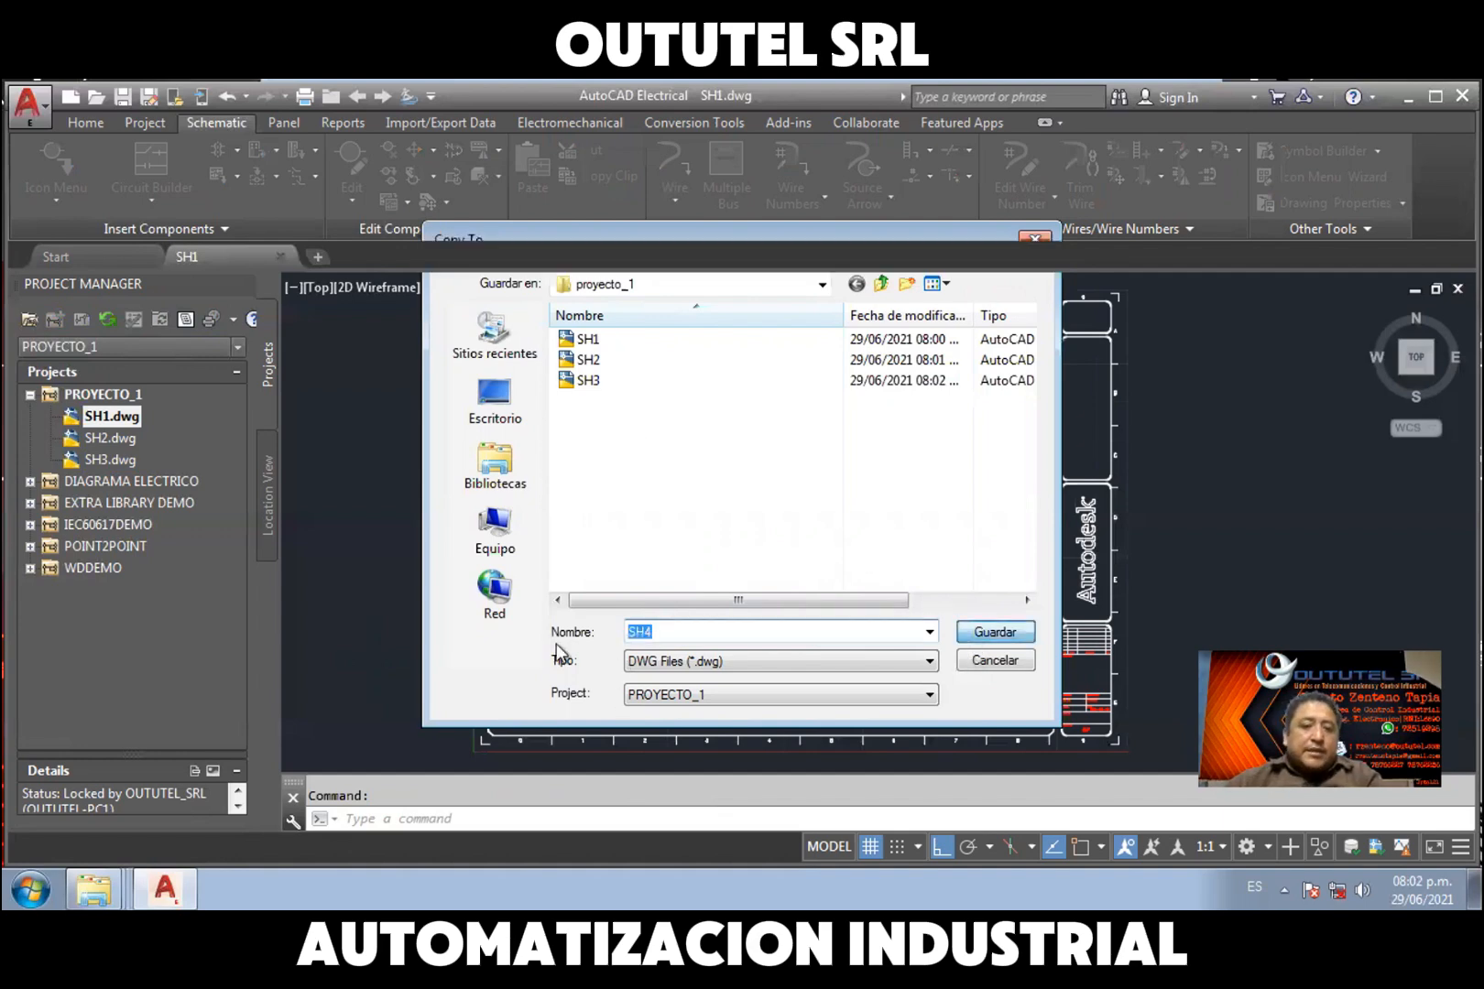
left_click(709, 521)
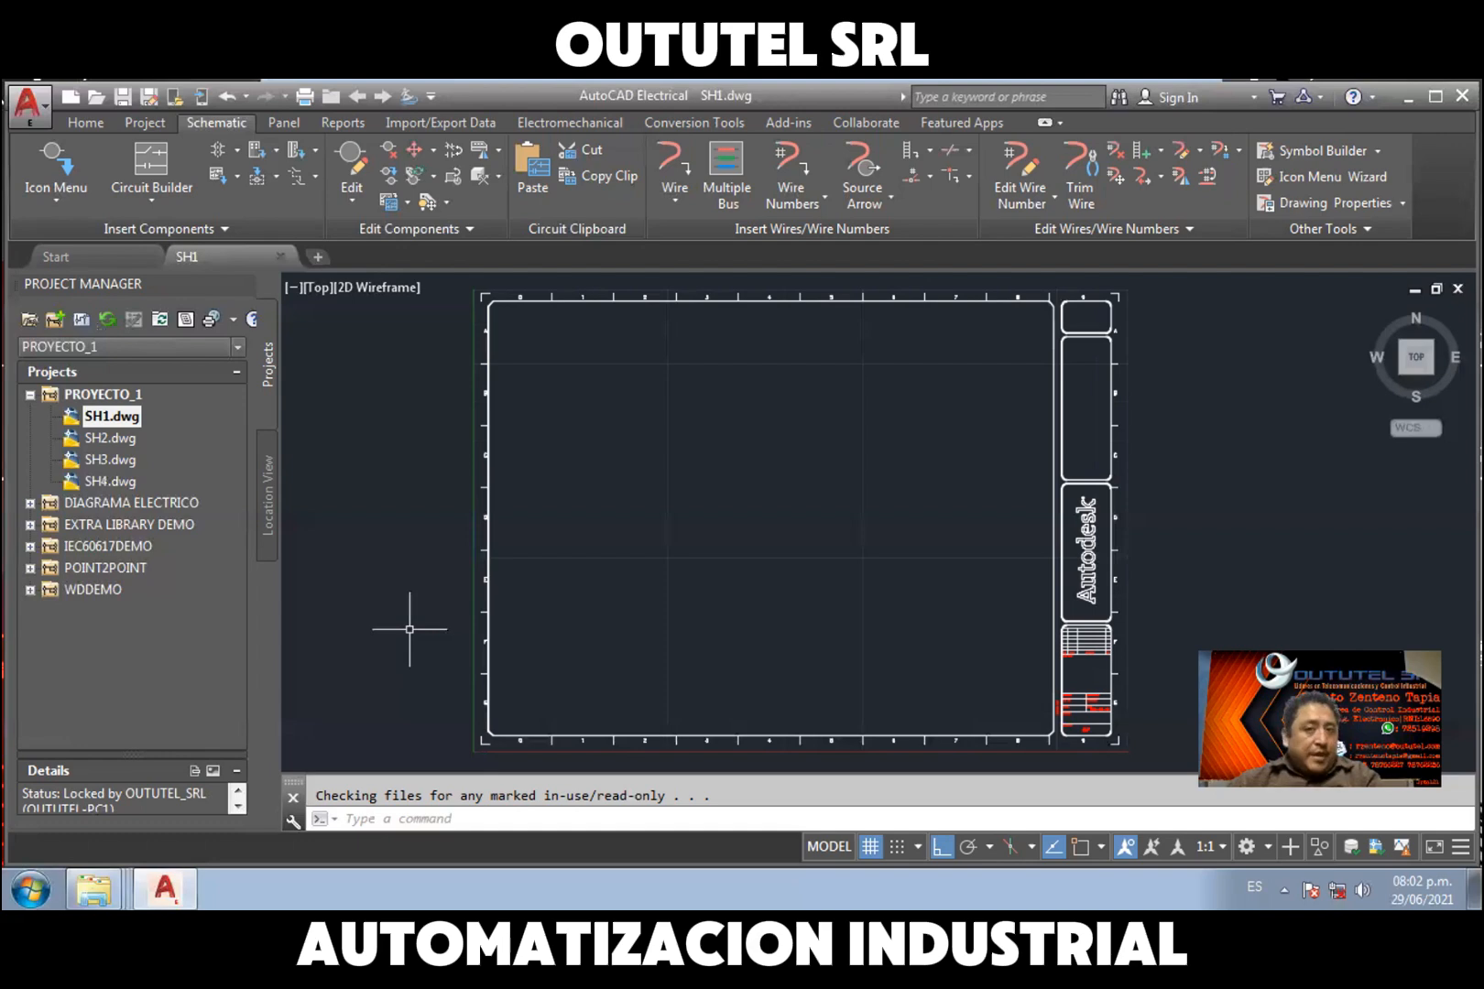
Open the SH2.dwg, SH3.dwg and SH4.dwg drawings from the PROYECTO_1 project
left_click(118, 440)
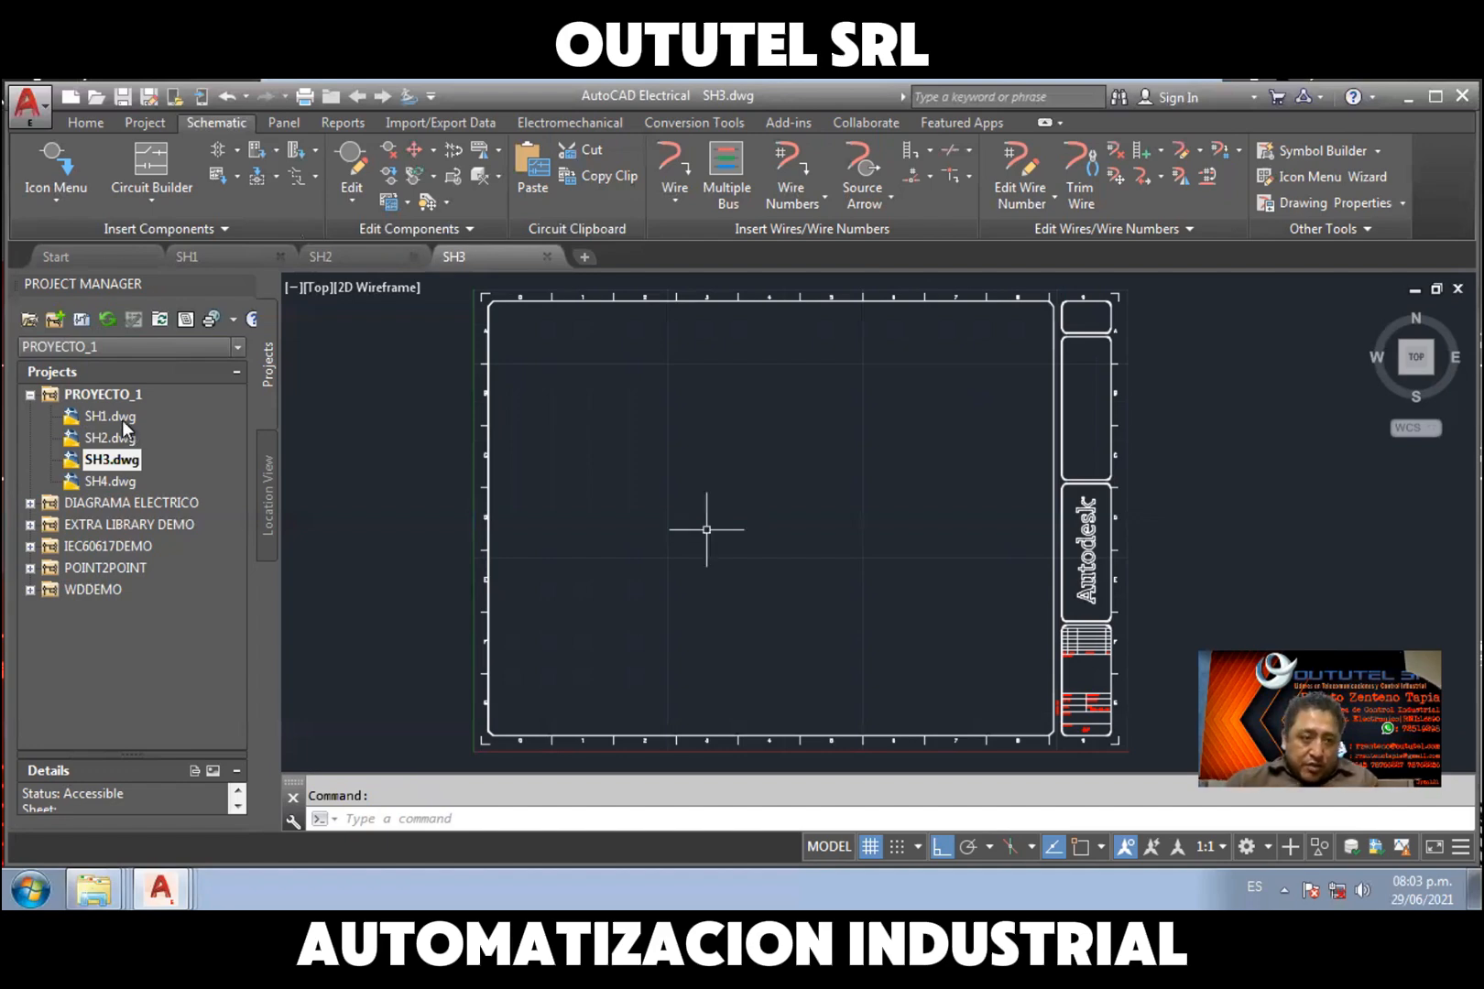
left_click(157, 479)
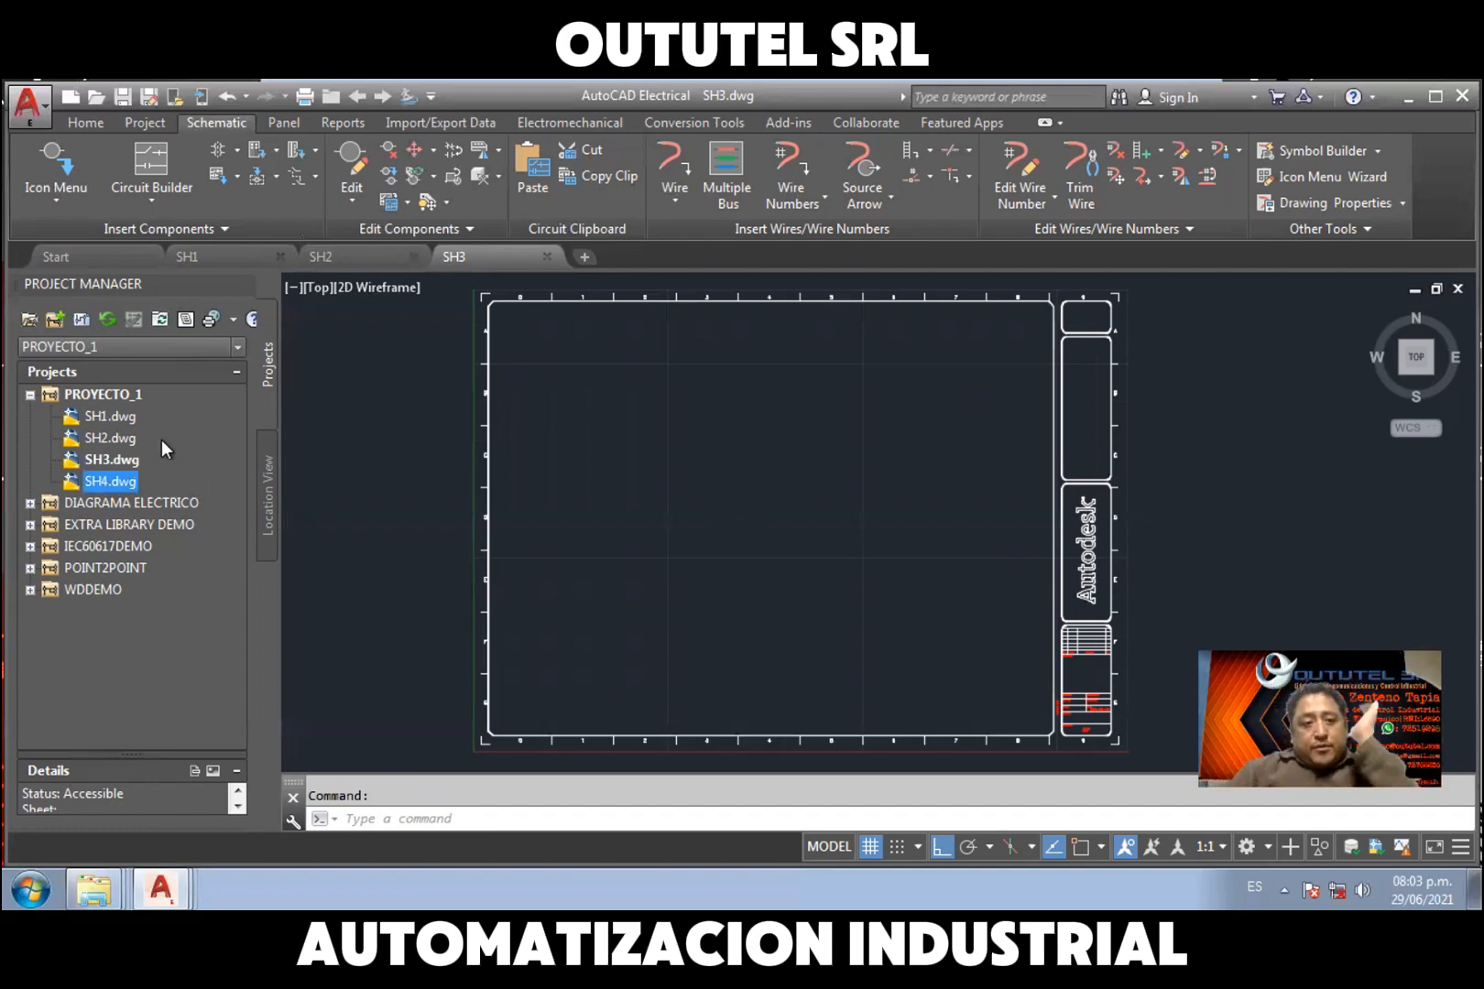
double_click(99, 481)
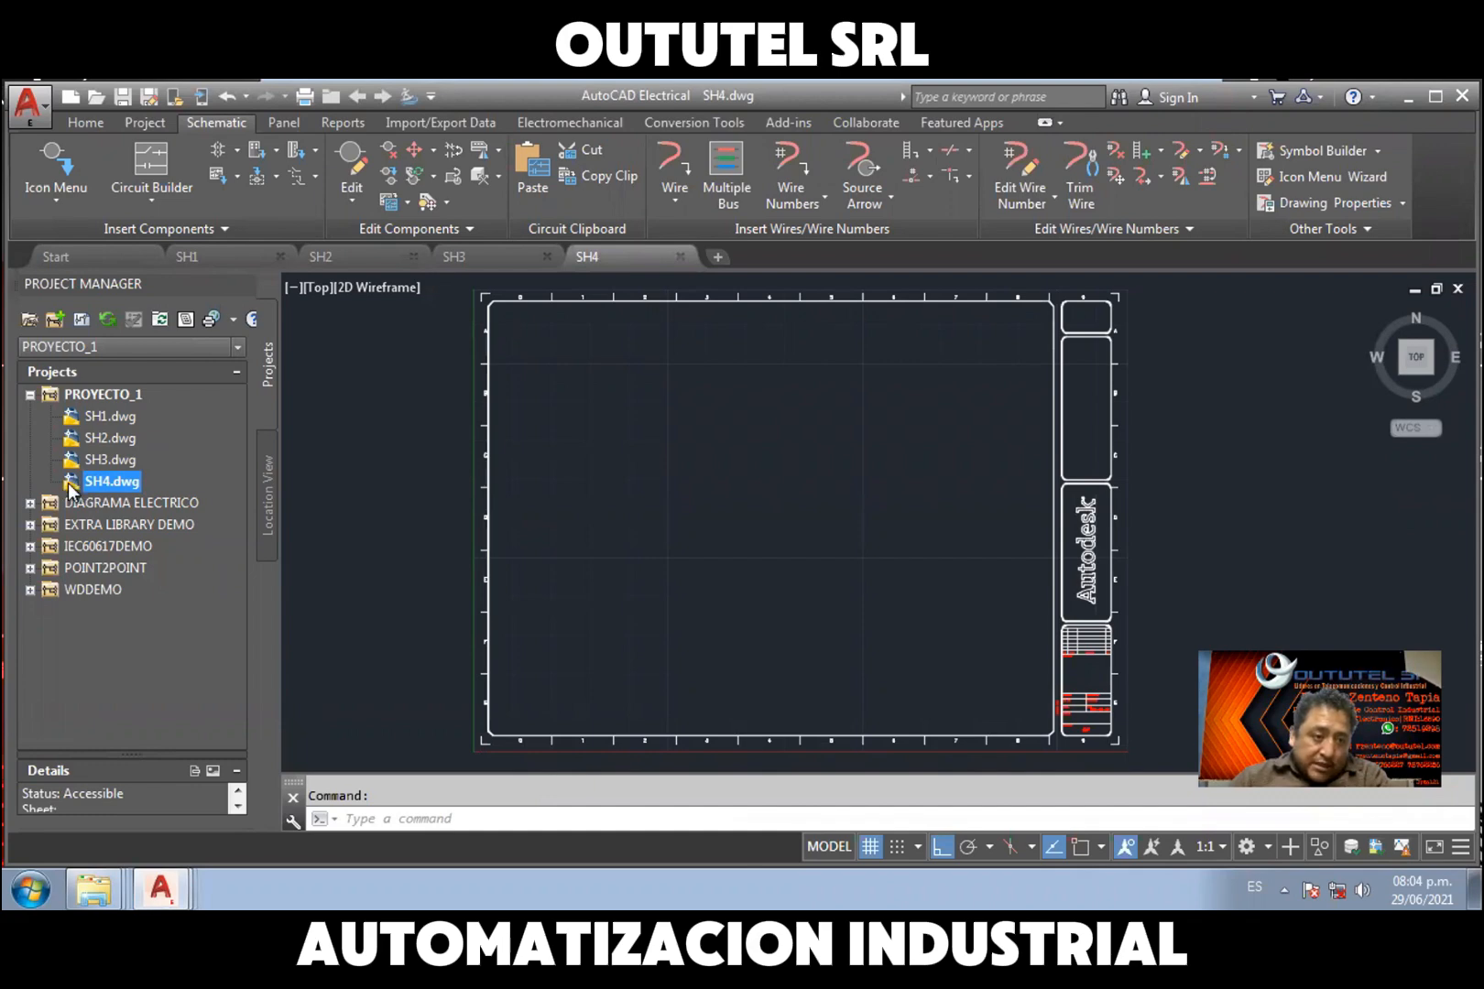
Reorder the PROYECTO_1 drawings by moving SH4.dwg, SH3.dwg and SH2.dwg in turn directly below SH1.dwg
left_click_drag(70, 487, 73, 440)
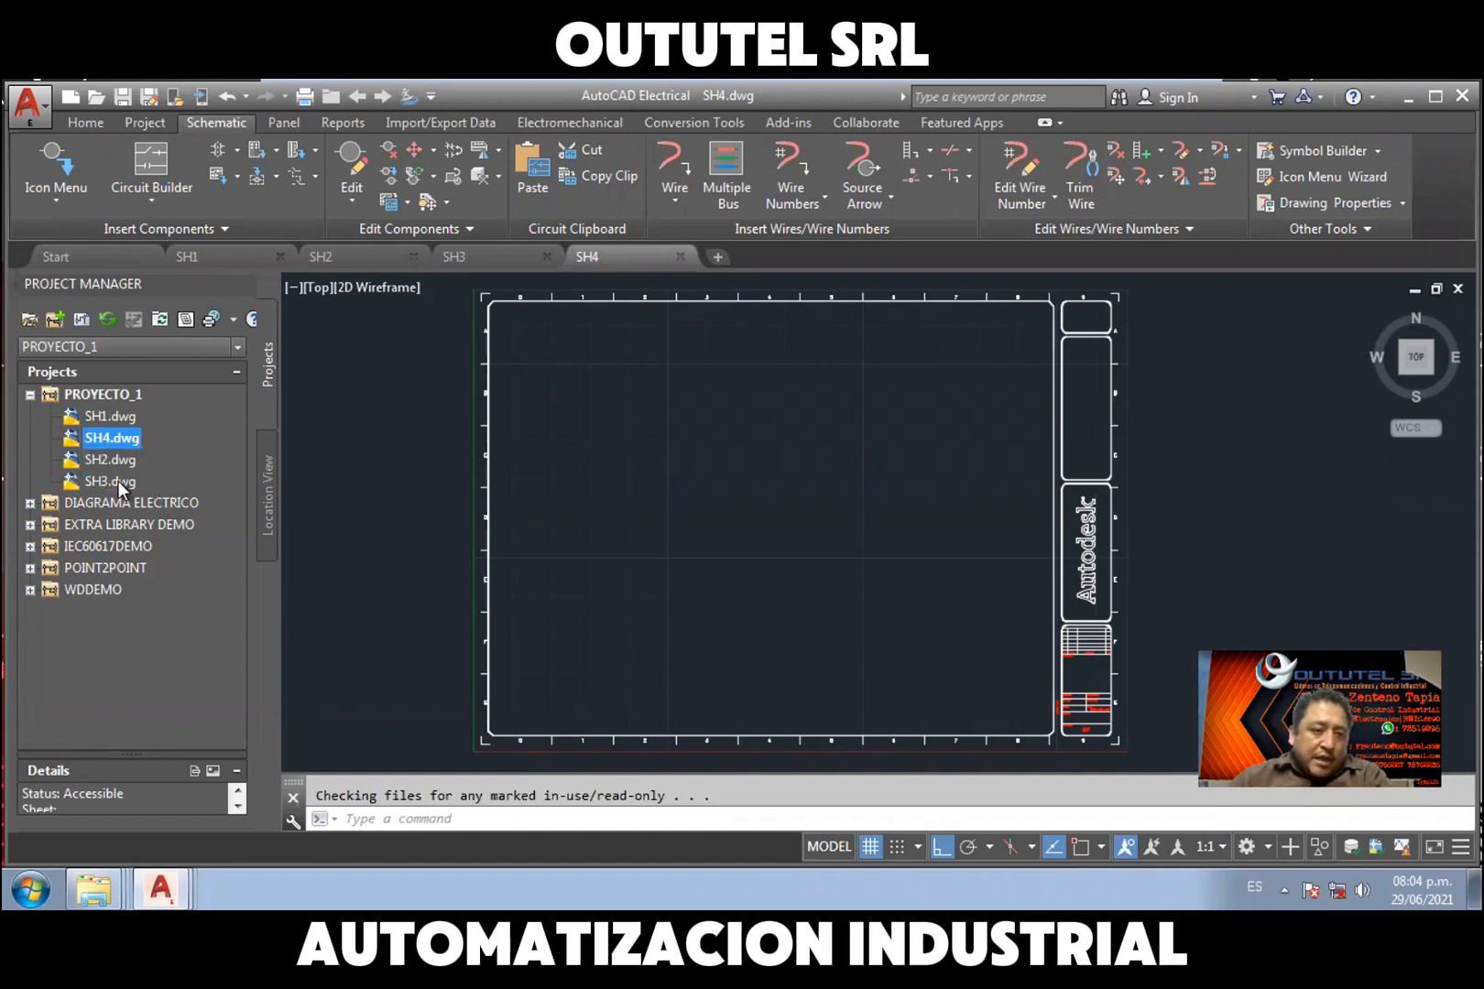
left_click_drag(116, 439, 114, 430)
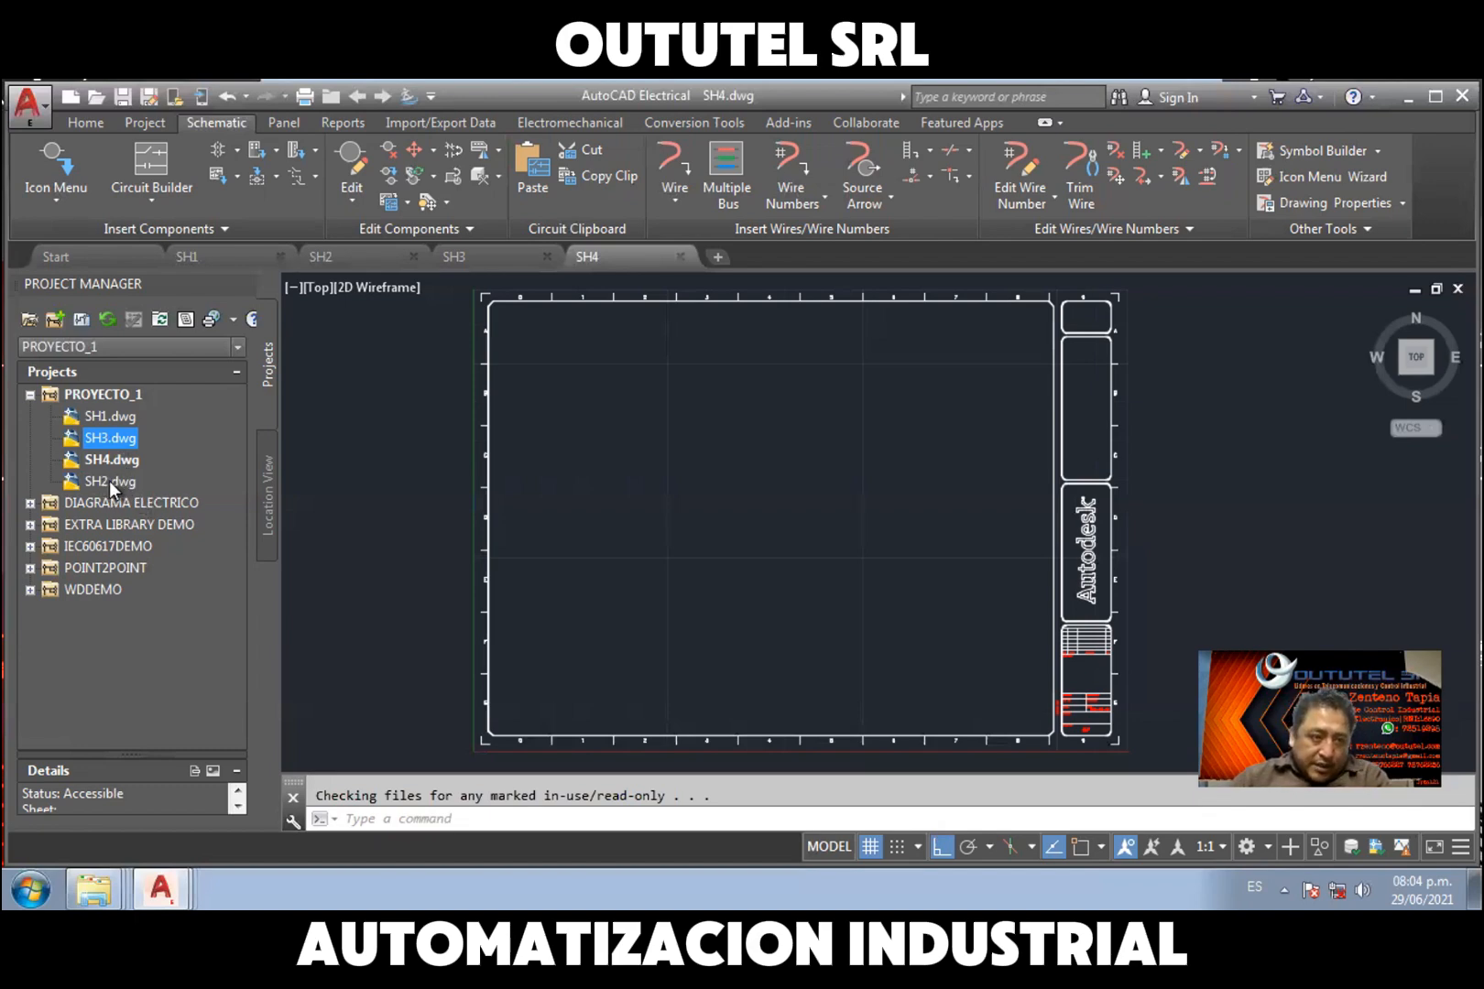
left_click_drag(109, 481, 105, 429)
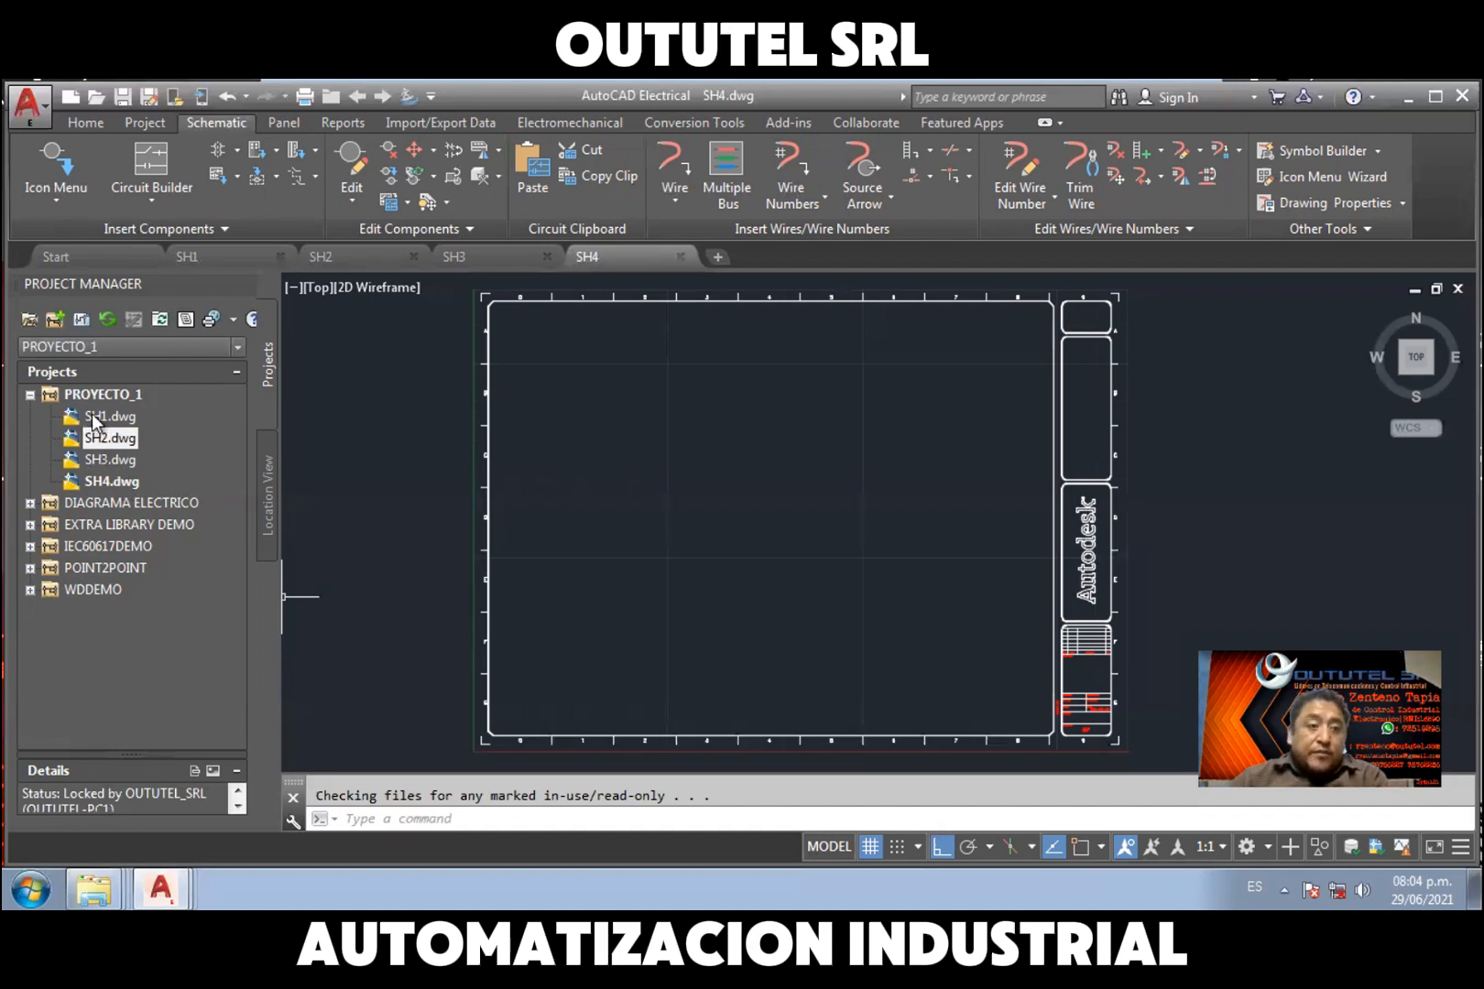
left_click(109, 468)
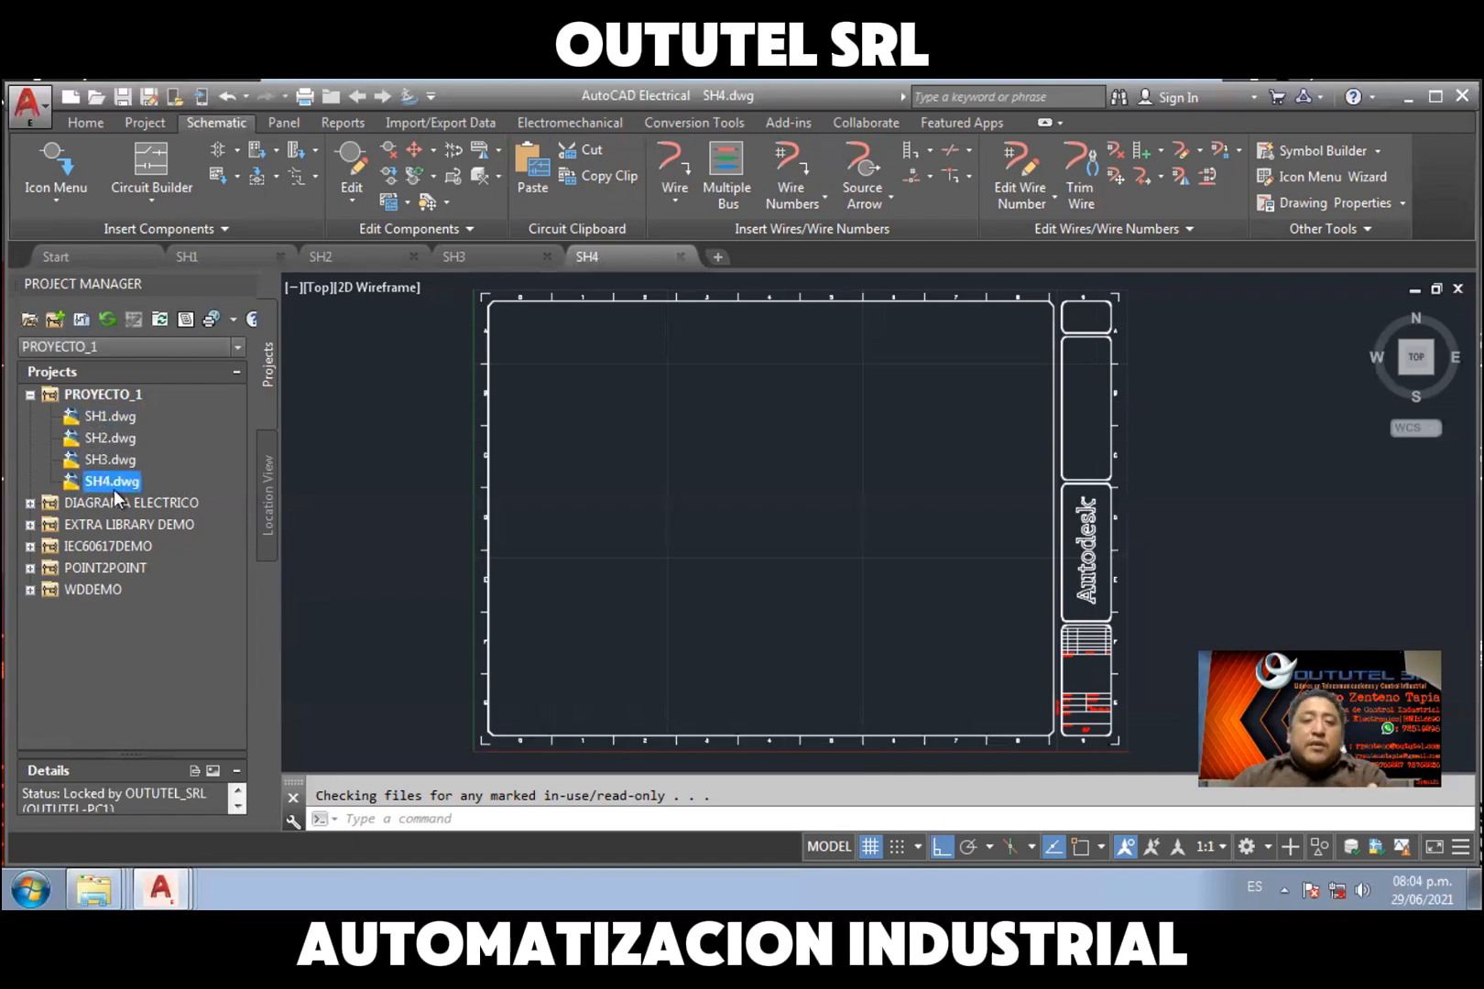
Remove SH2.dwg from the PROYECTO_1 drawing list
left_click(112, 420)
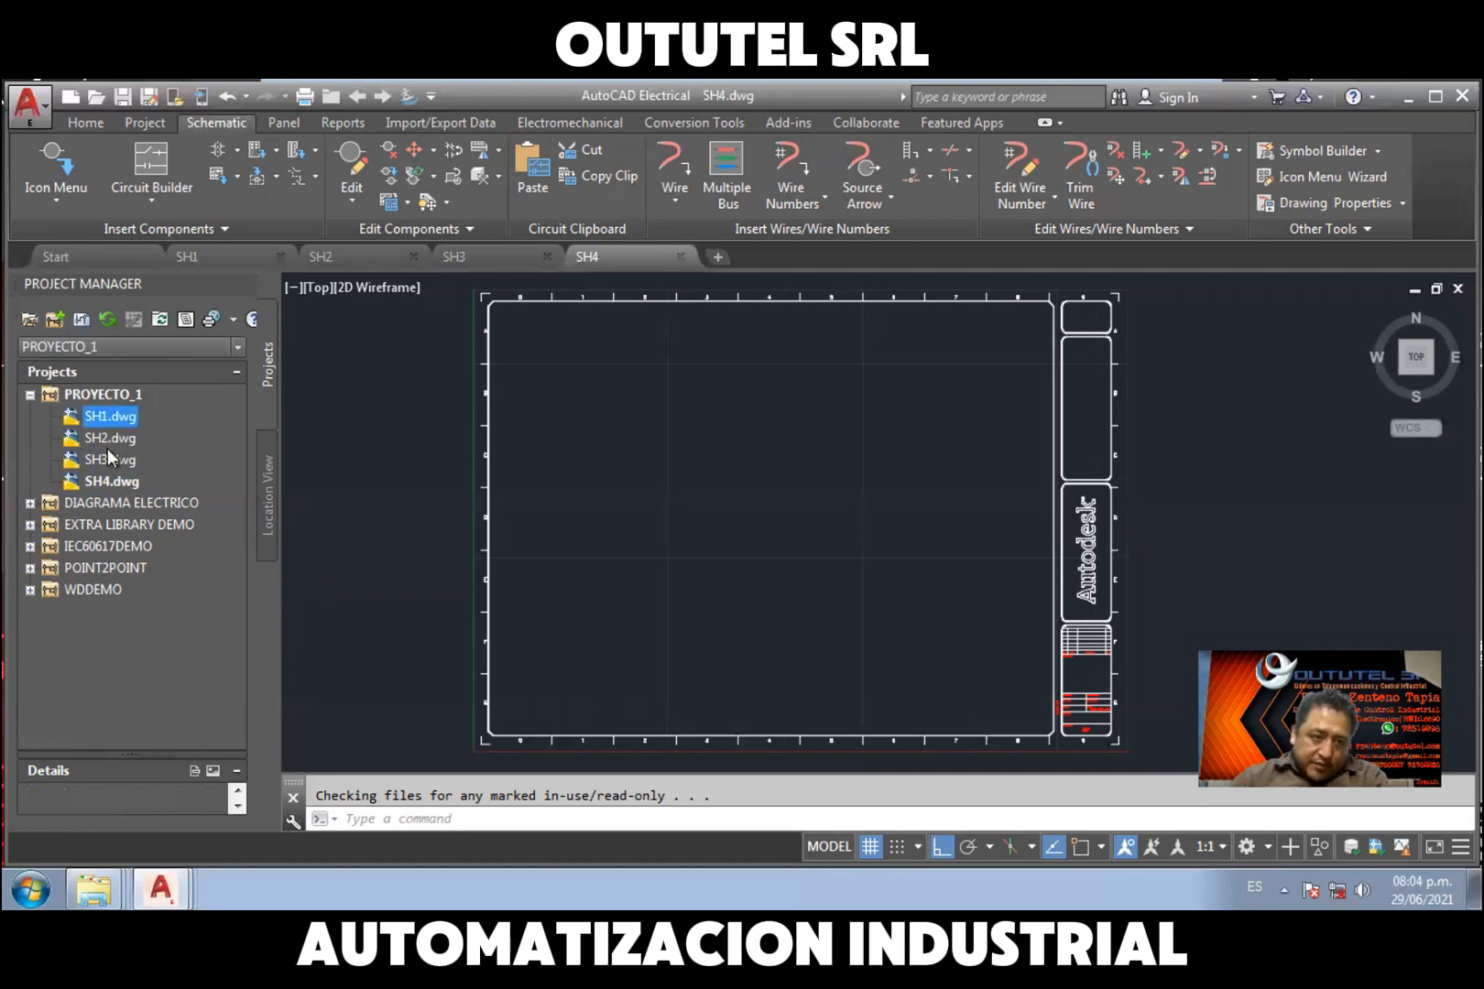
left_click(99, 477)
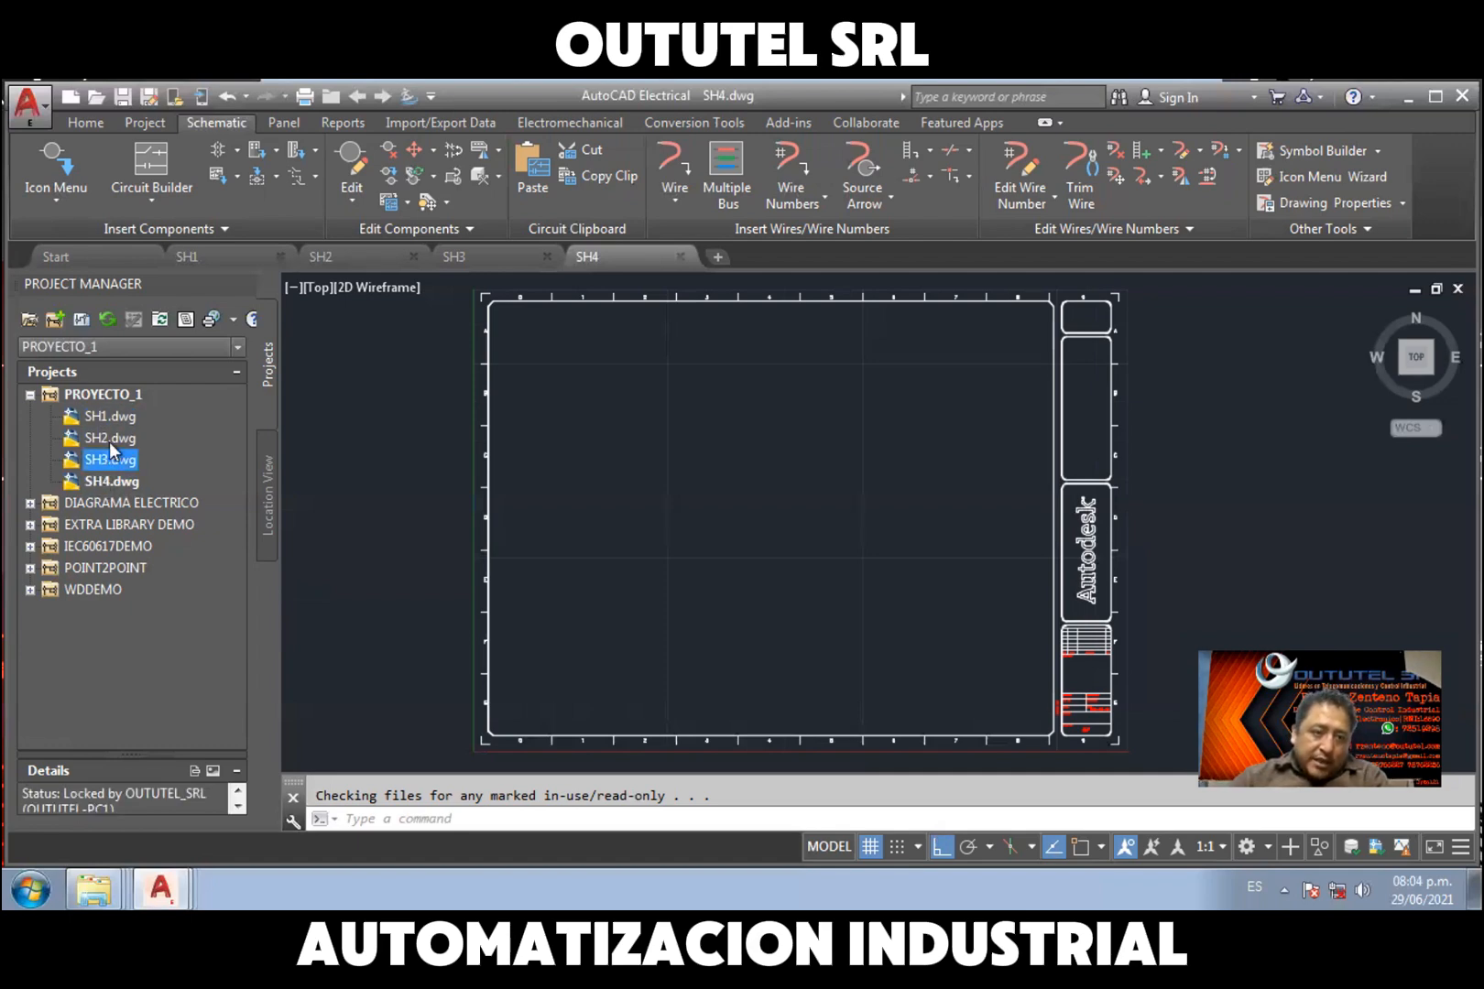
left_click(109, 437)
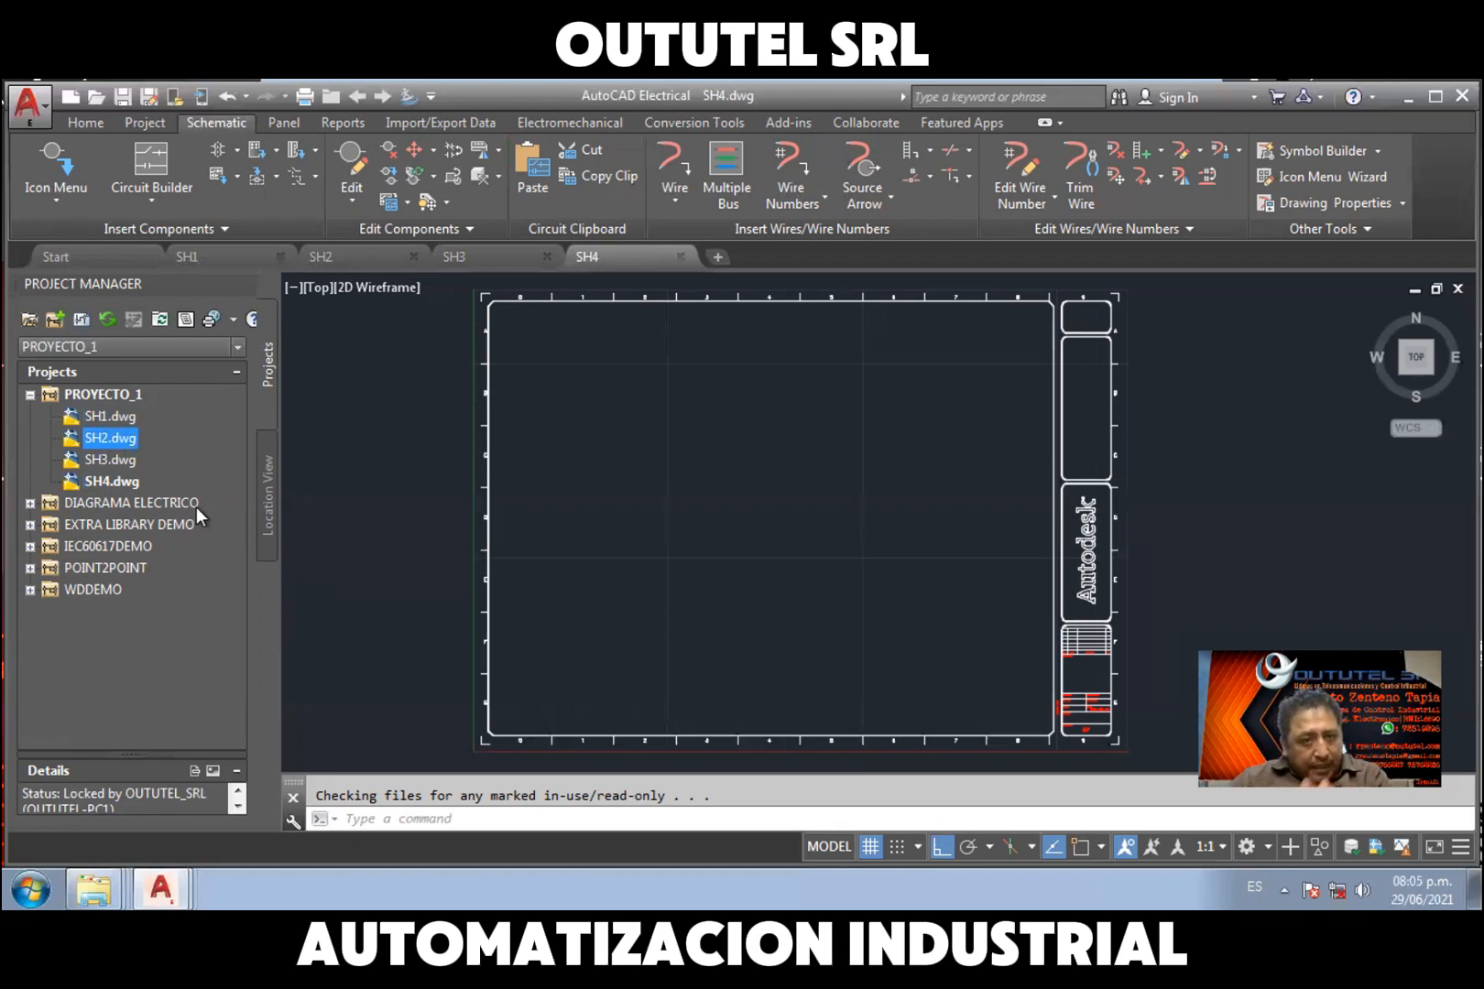
right_click(113, 441)
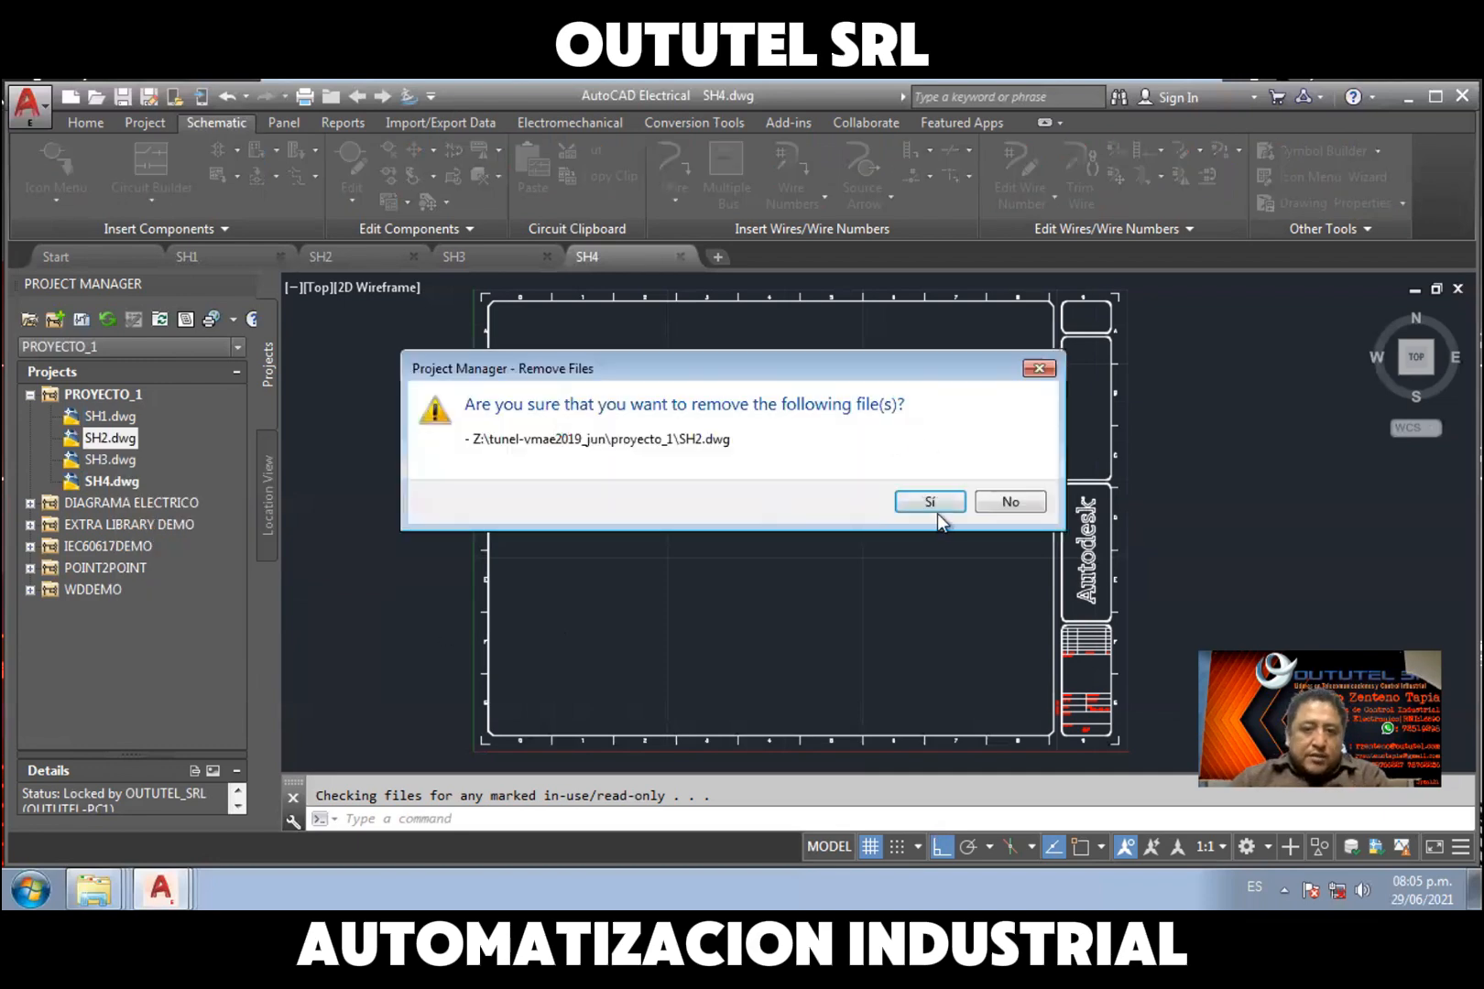
left_click(930, 504)
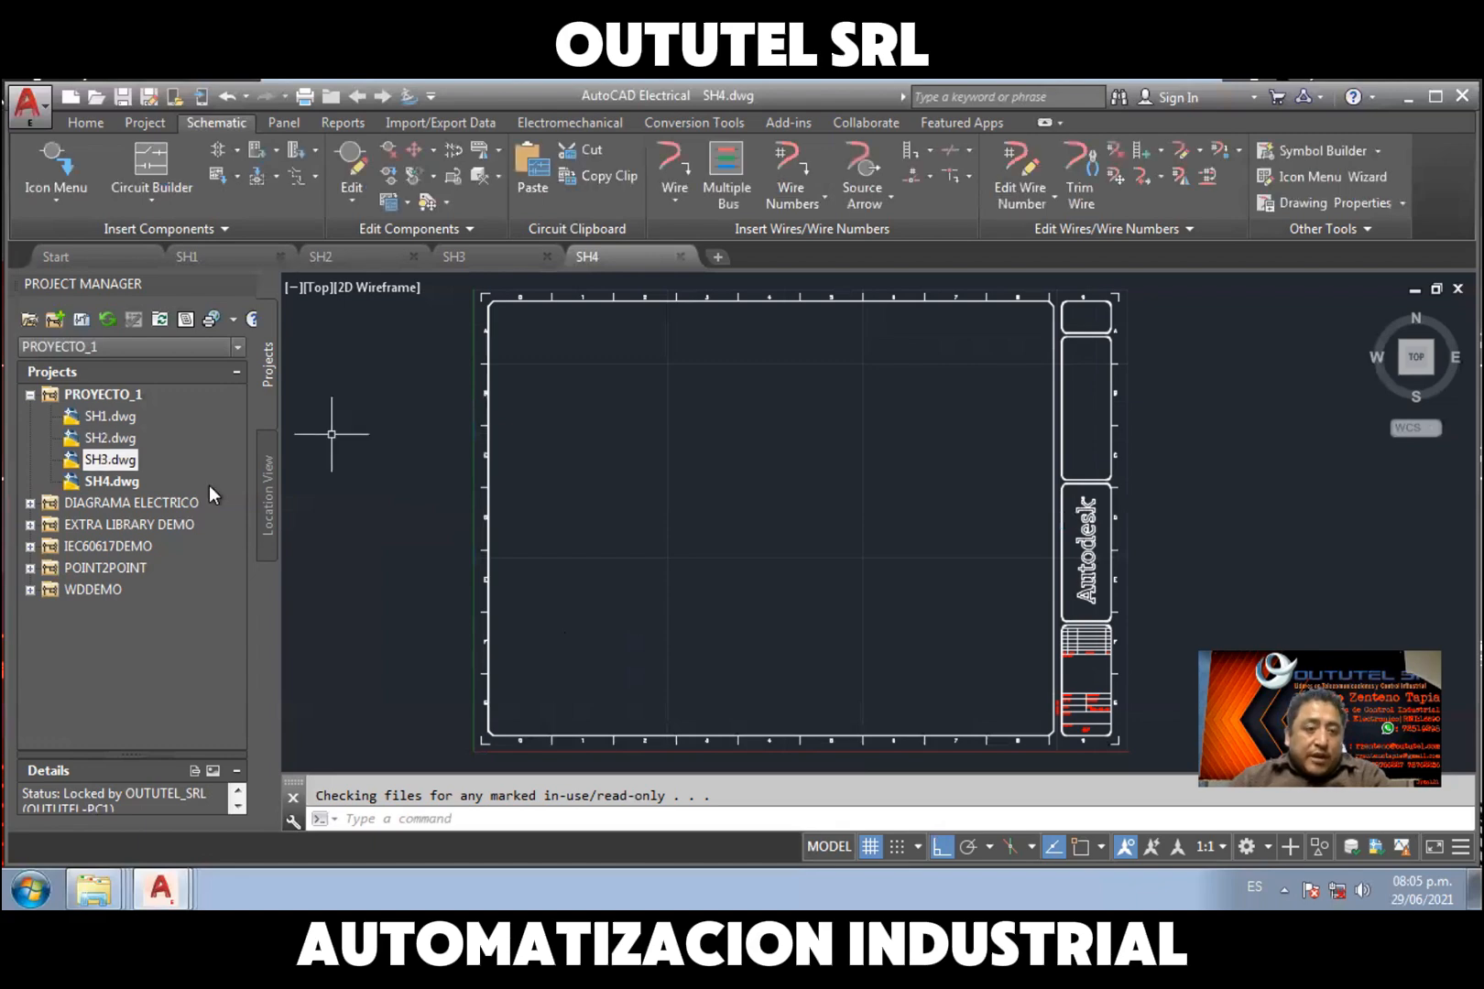
Refresh the PROYECTO_1 drawing list in the project manager
left_click(109, 321)
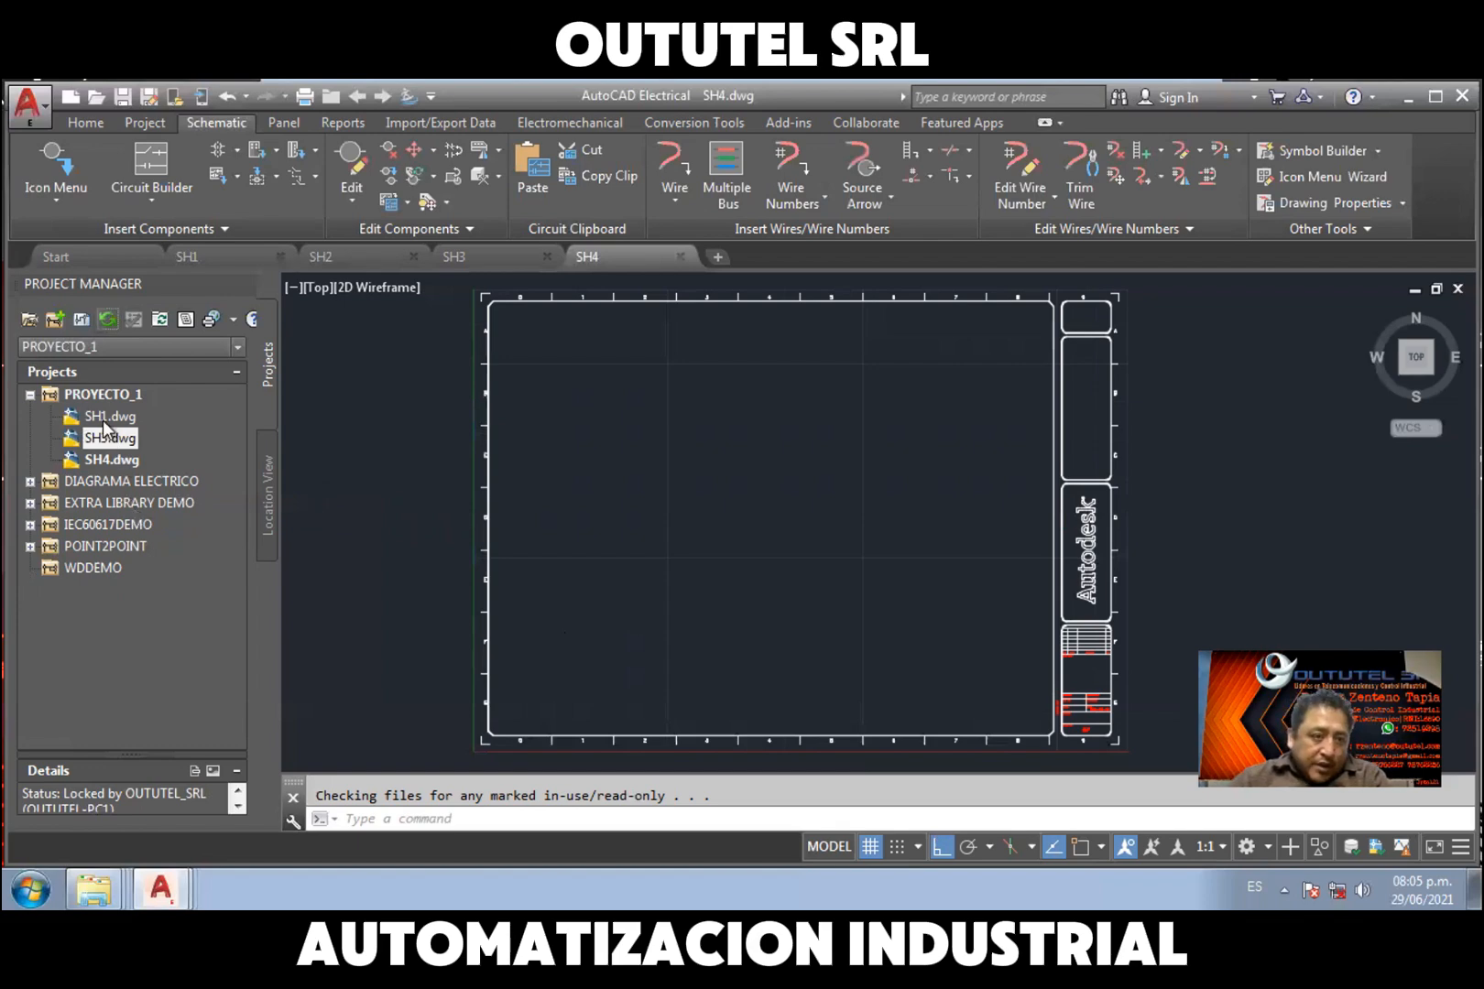
left_click(113, 440)
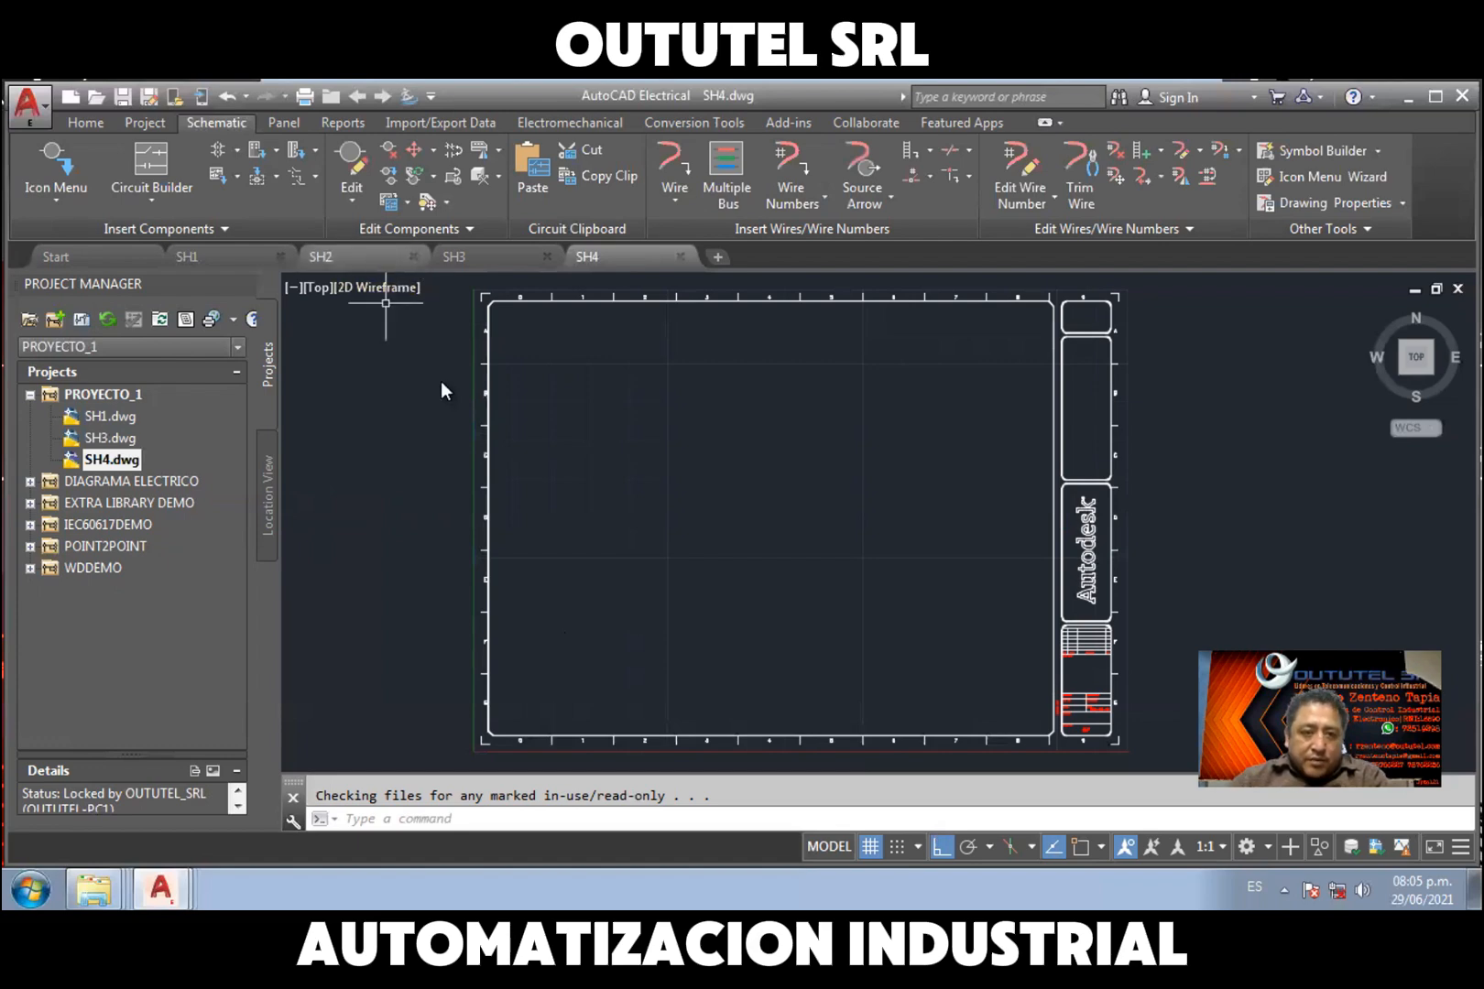
Close all open drawings and reopen only SH1.dwg from the PROYECTO_1 project
right_click(380, 261)
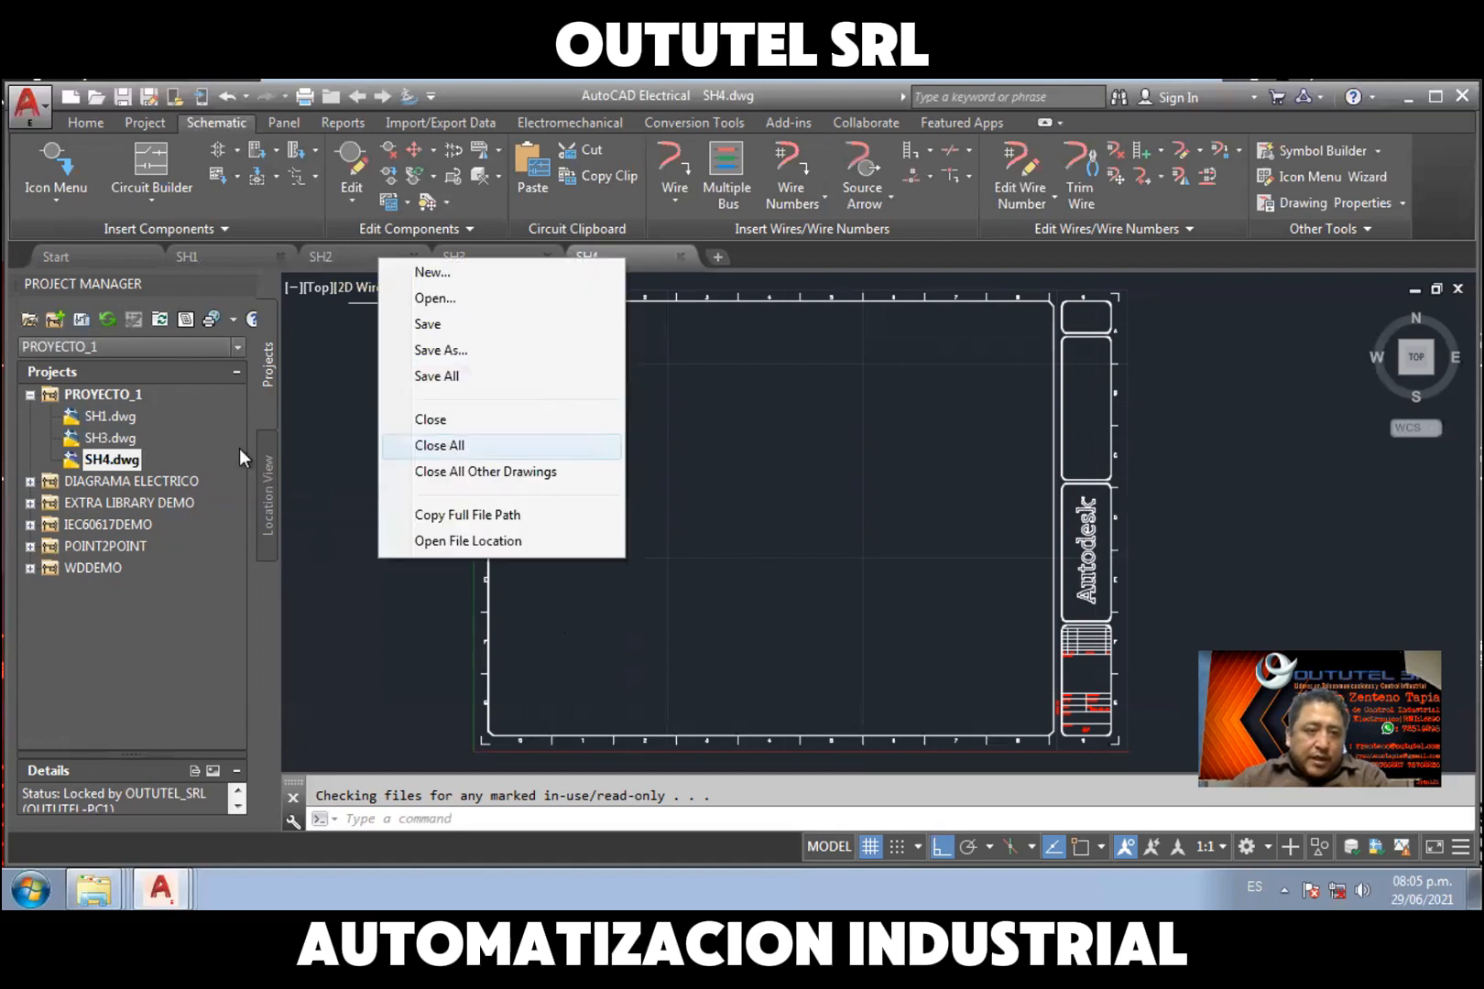
left_click(109, 420)
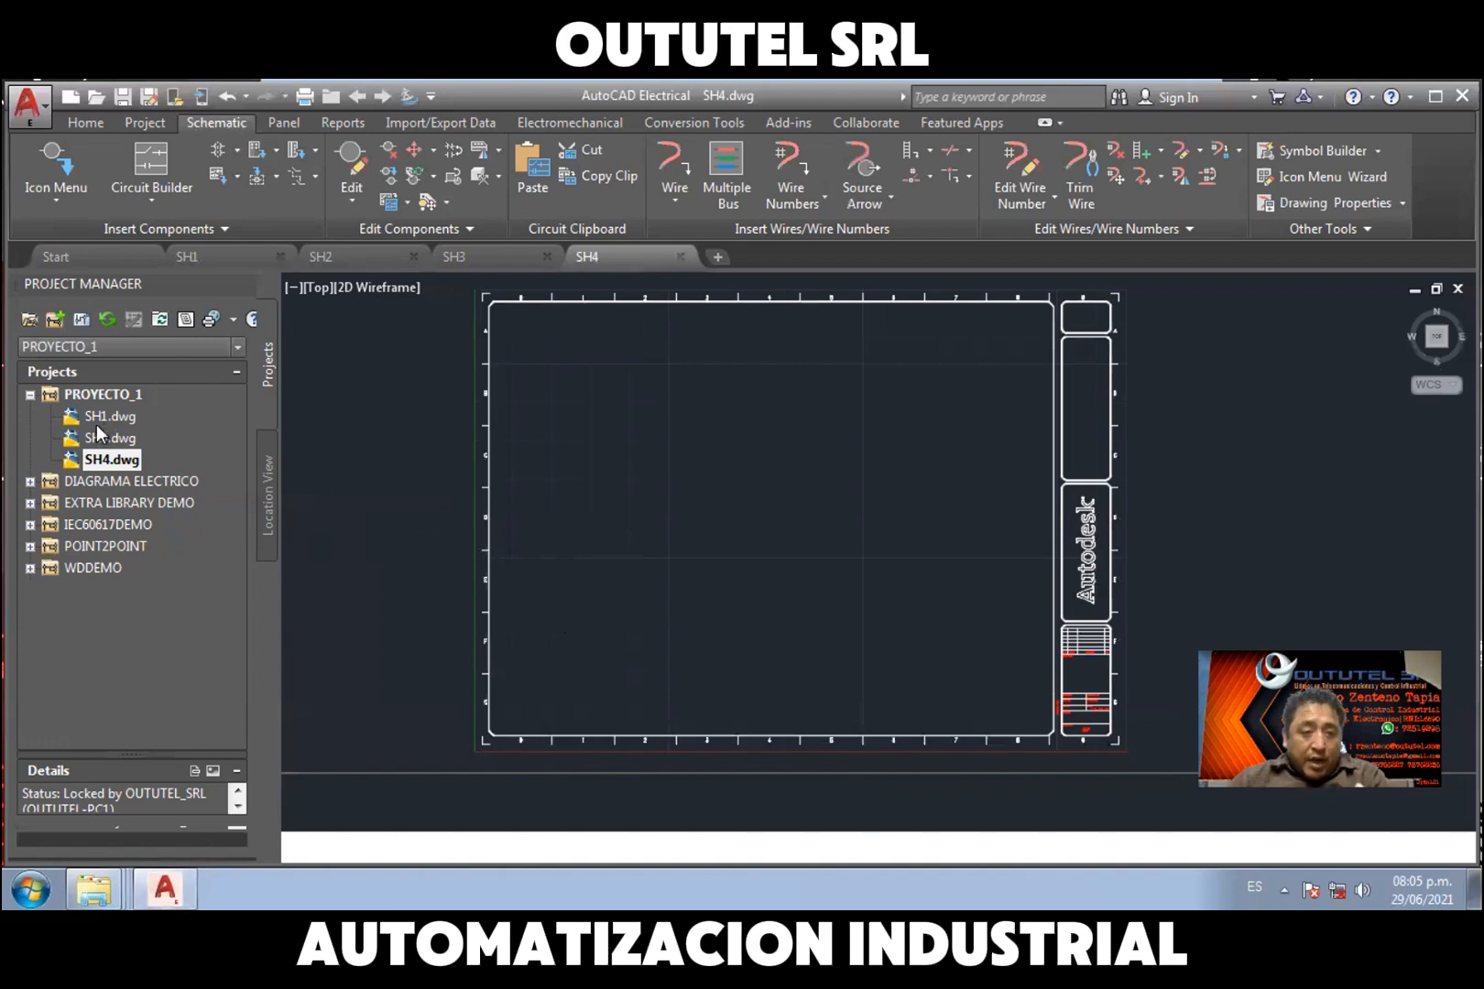
double_click(96, 427)
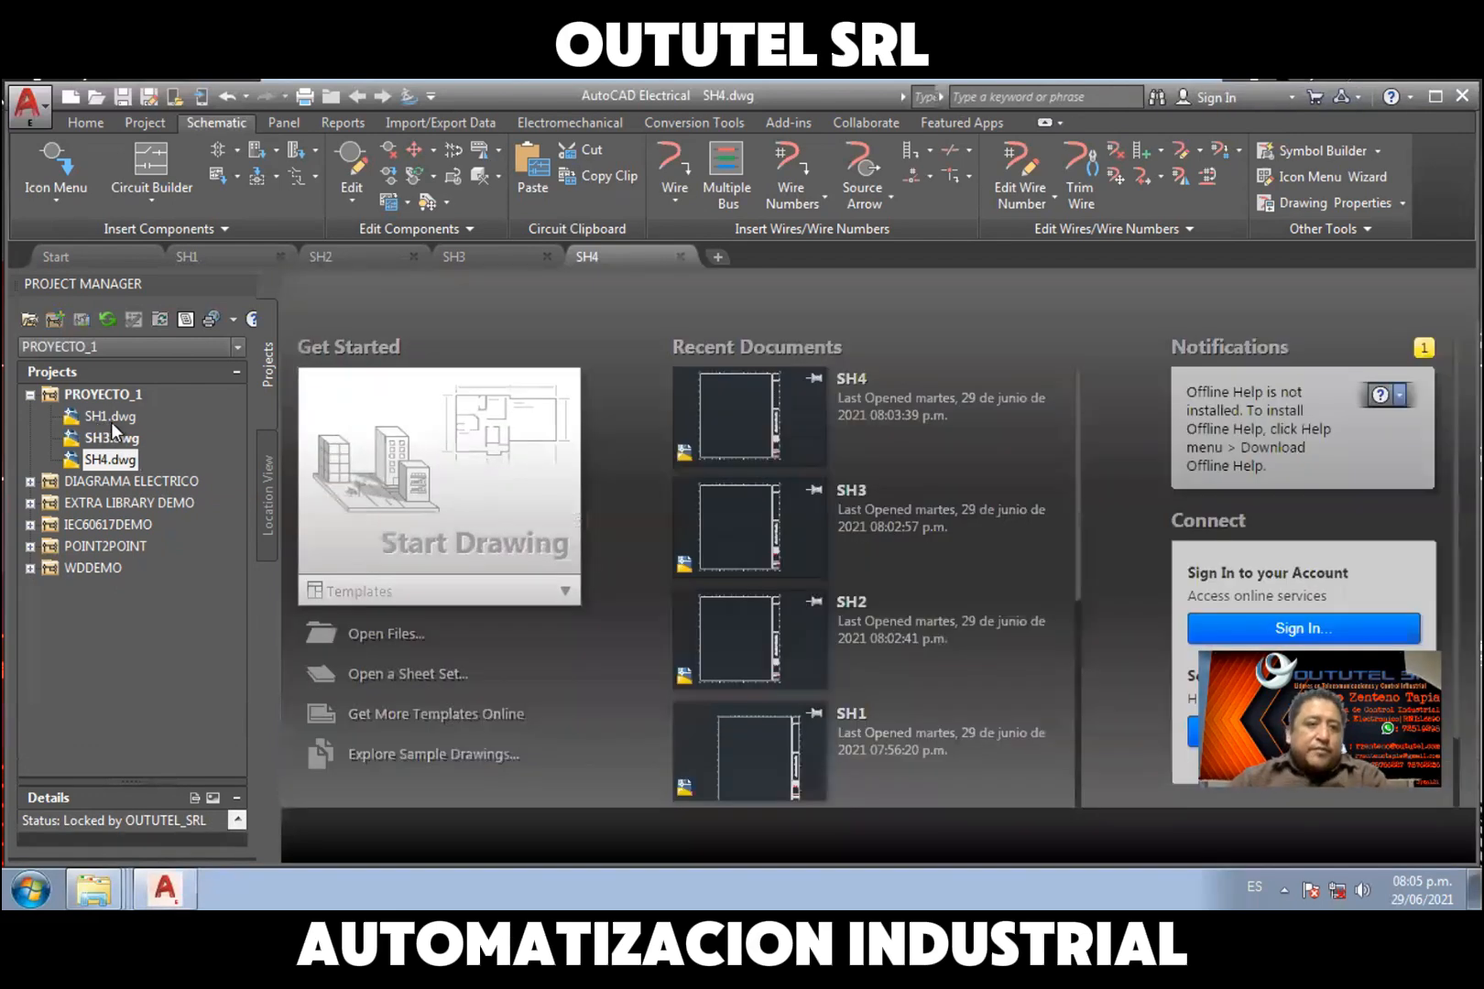
left_click(106, 416)
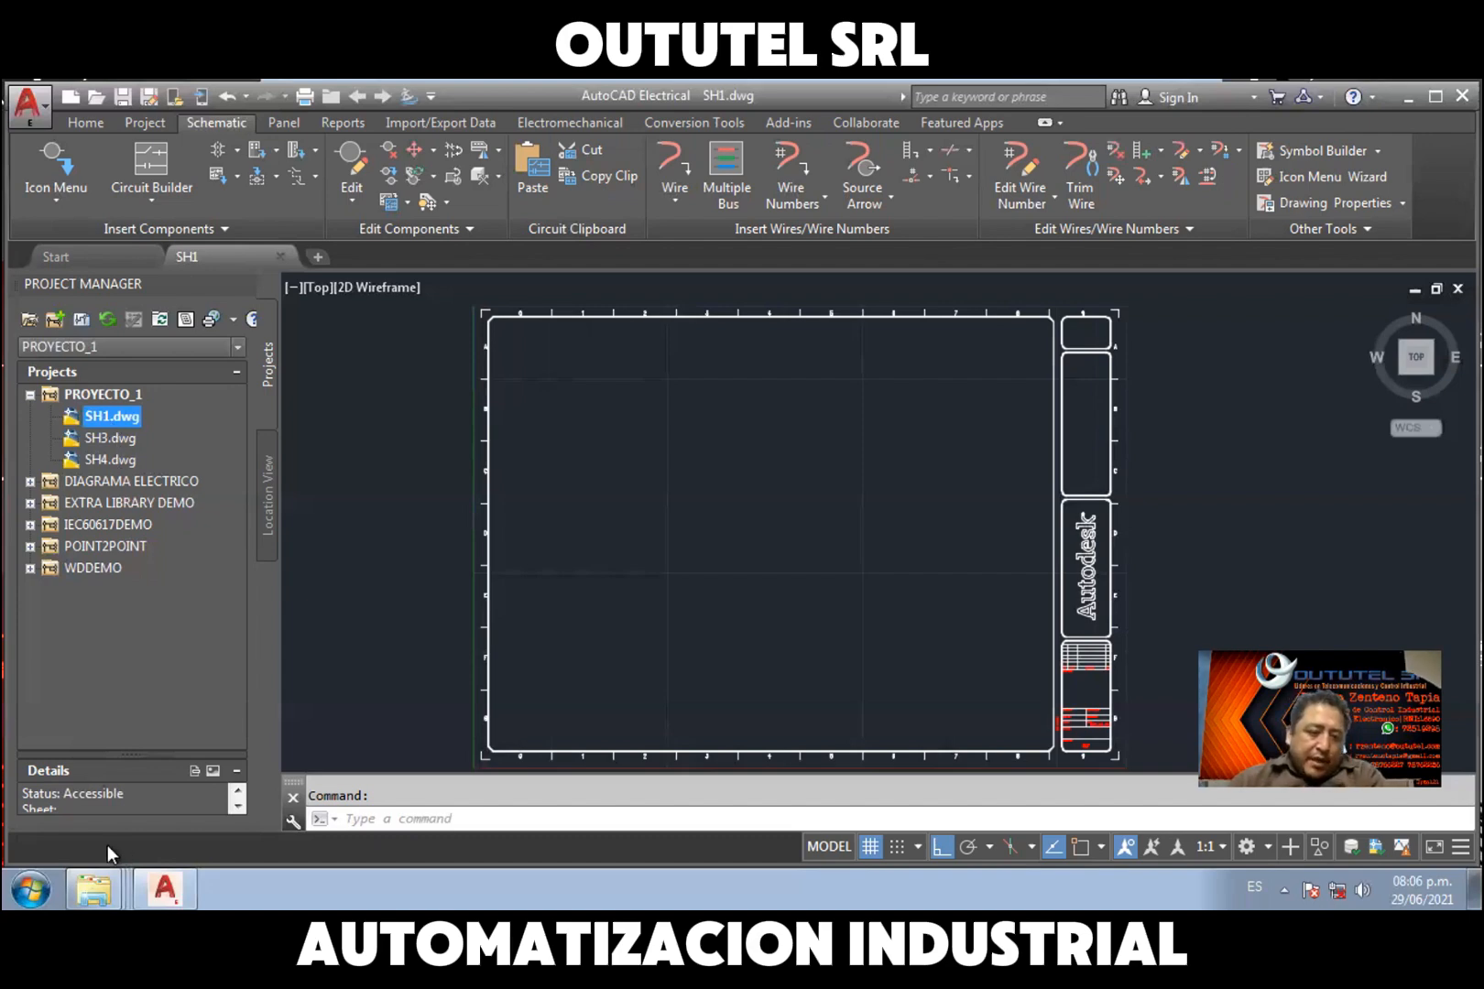
Switch to Windows Explorer, place its window beside the project list and open the proyecto_1 folder
left_click(94, 888)
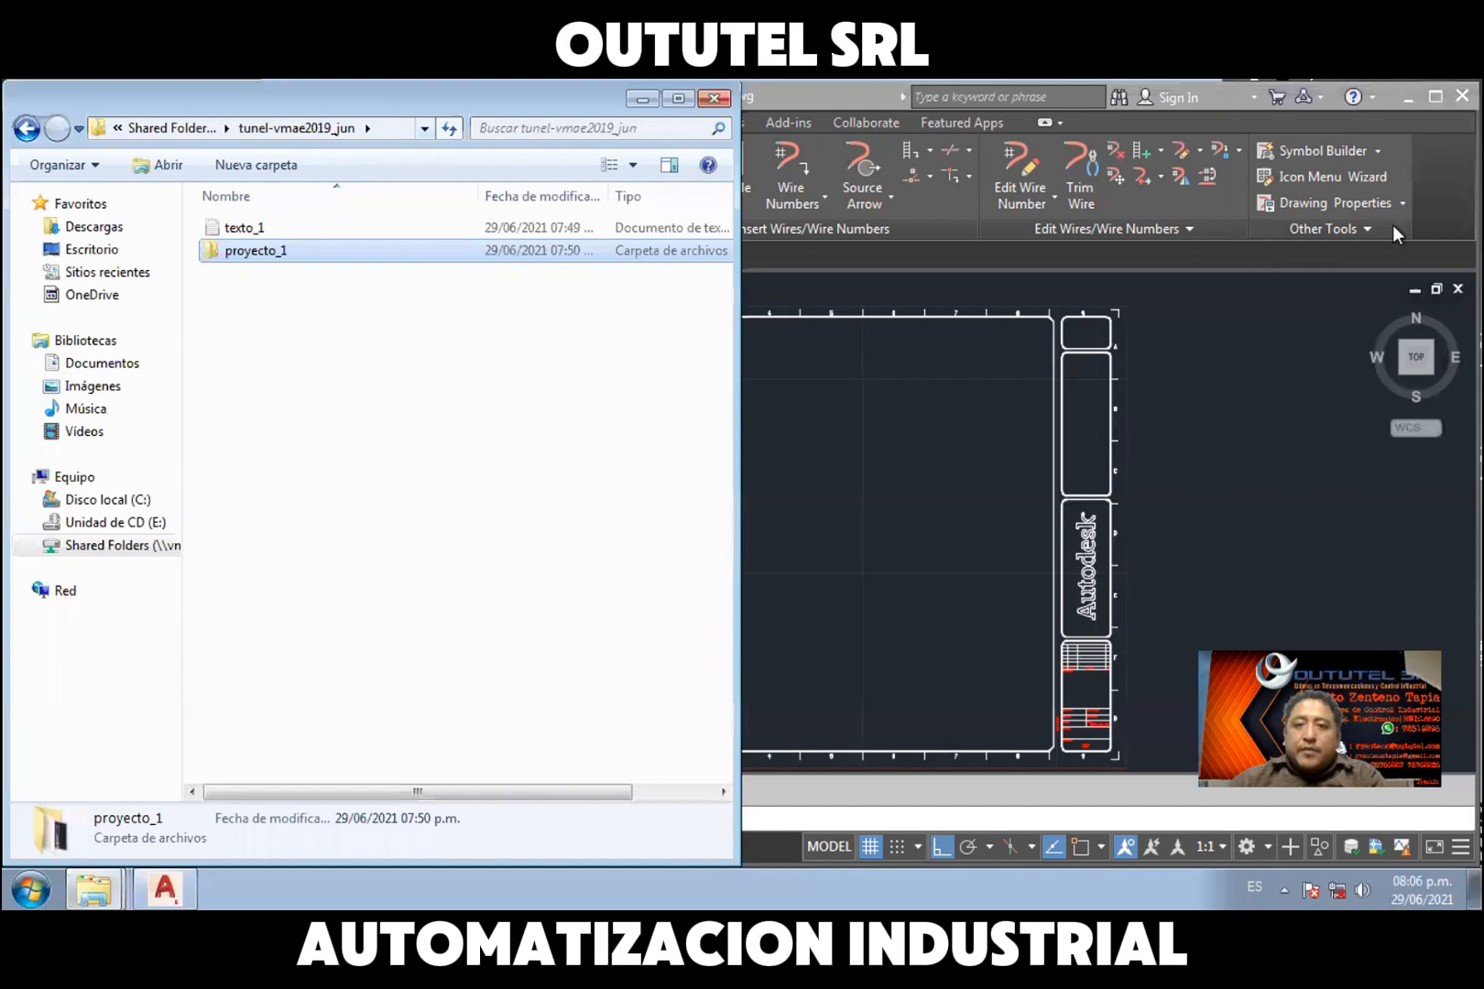
left_click_drag(412, 97, 1477, 174)
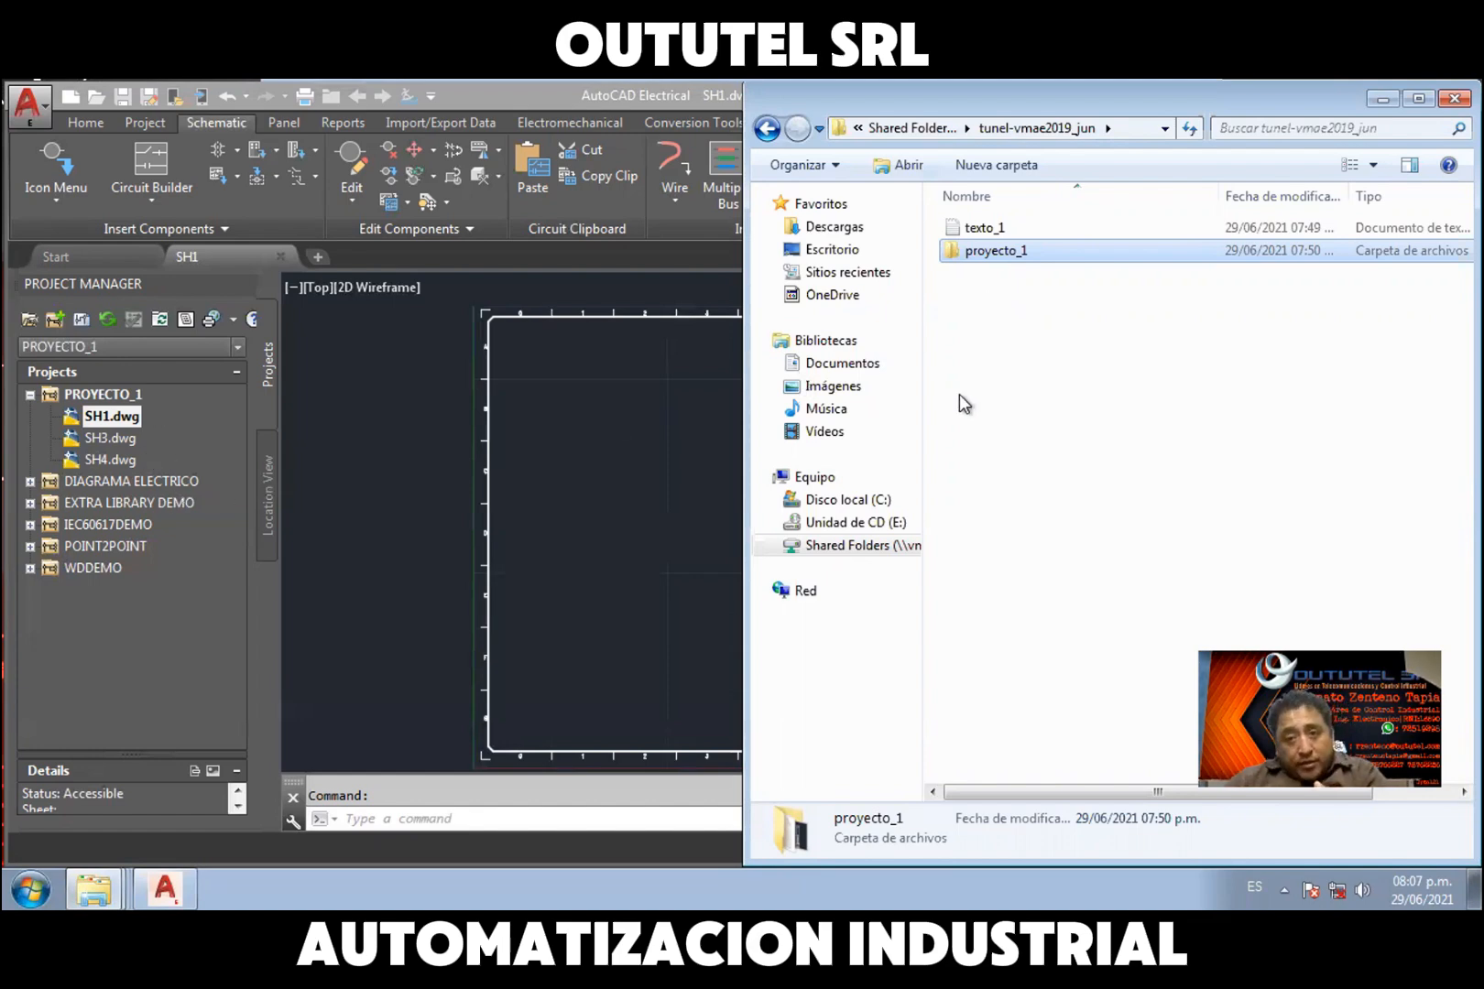
double_click(977, 254)
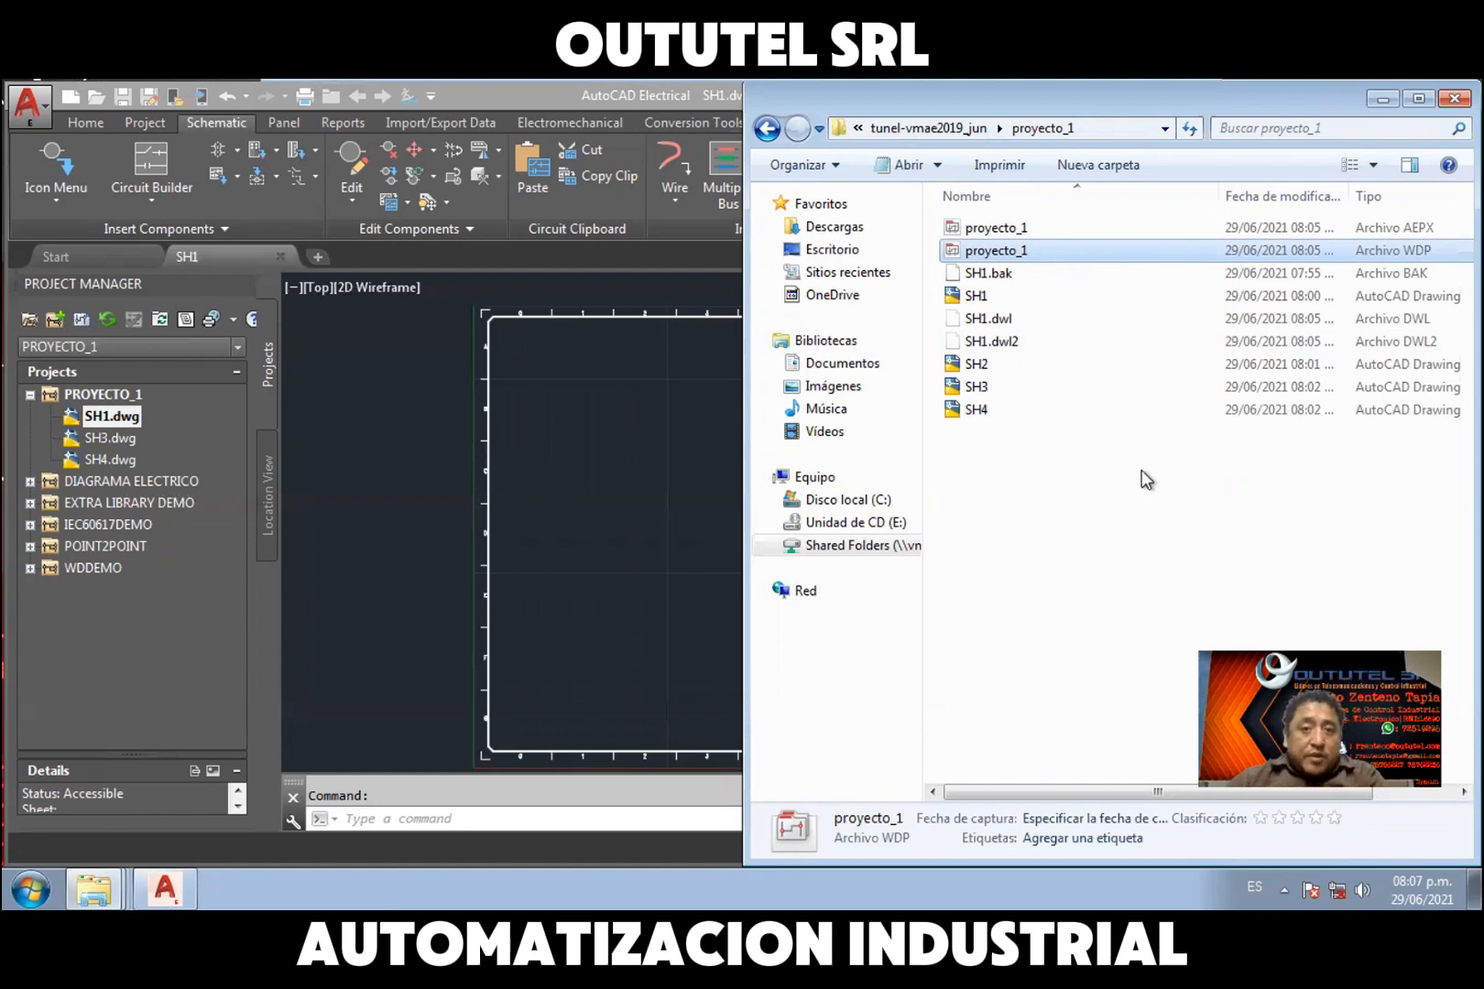
Examine the SH drawing files and the proyecto_1 WDP and AEPX project files in the folder
left_click(973, 298)
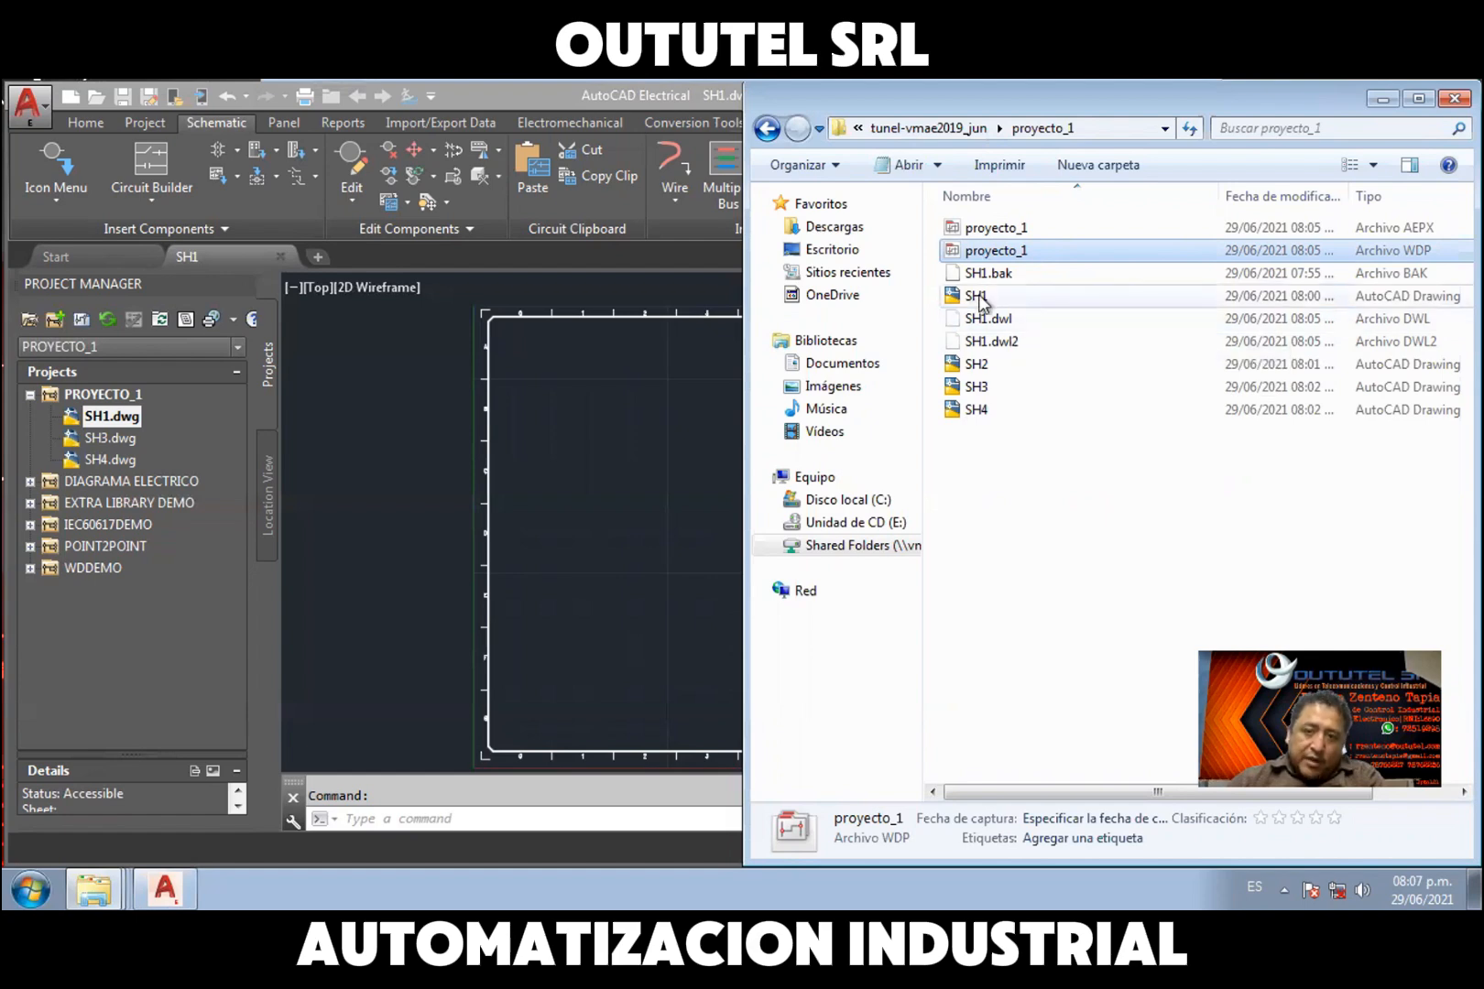
left_click(988, 387)
left_click(1017, 411)
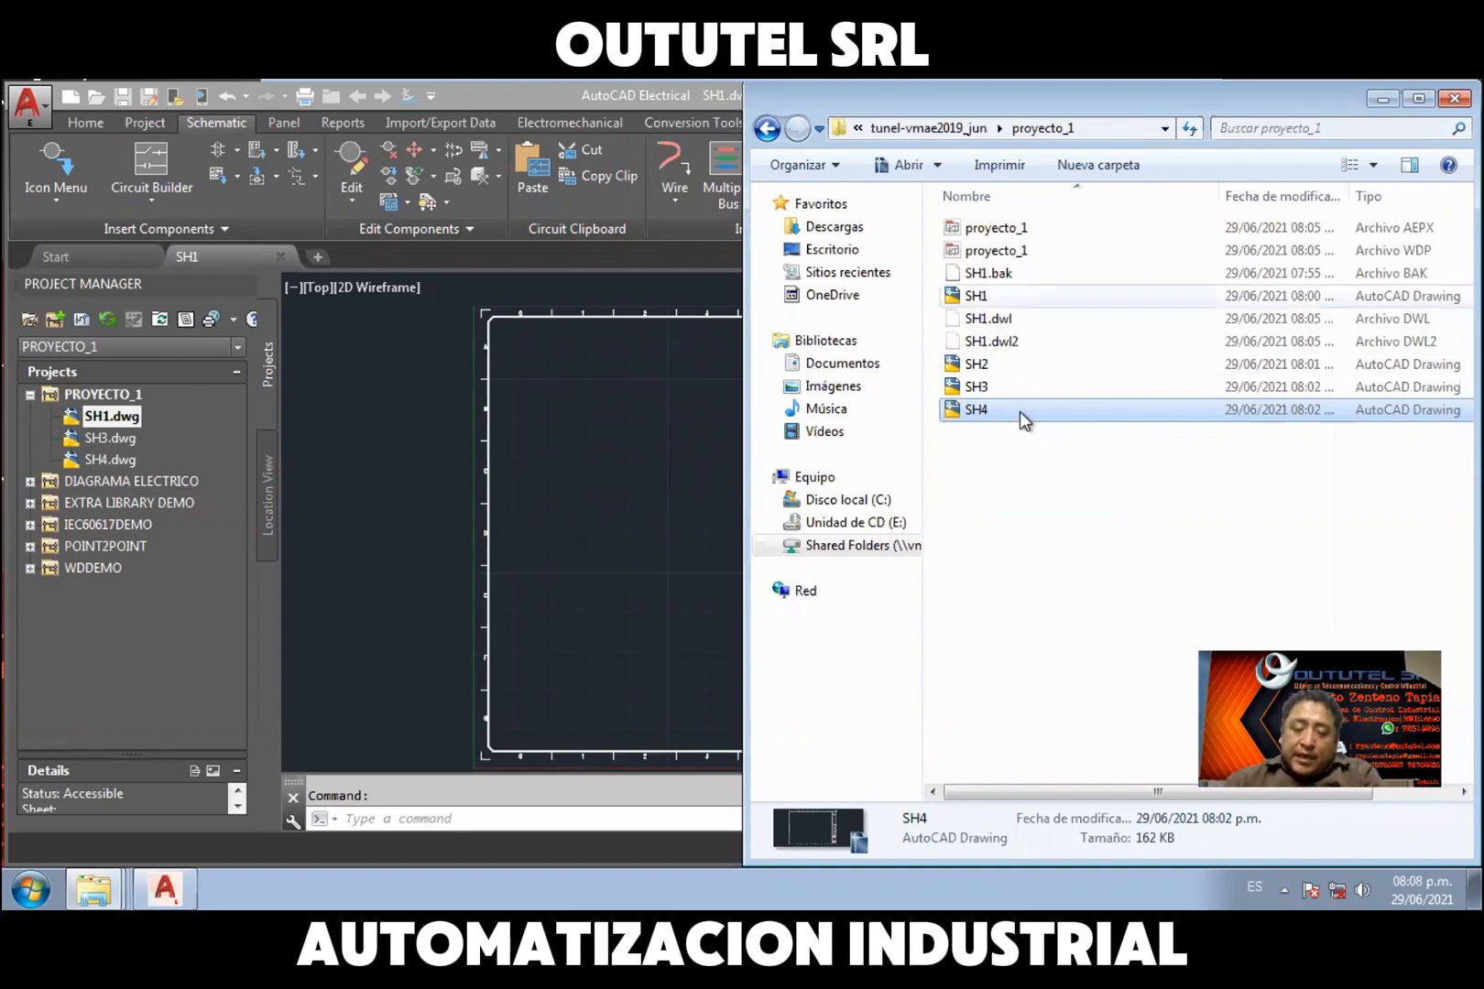
left_click(1003, 259)
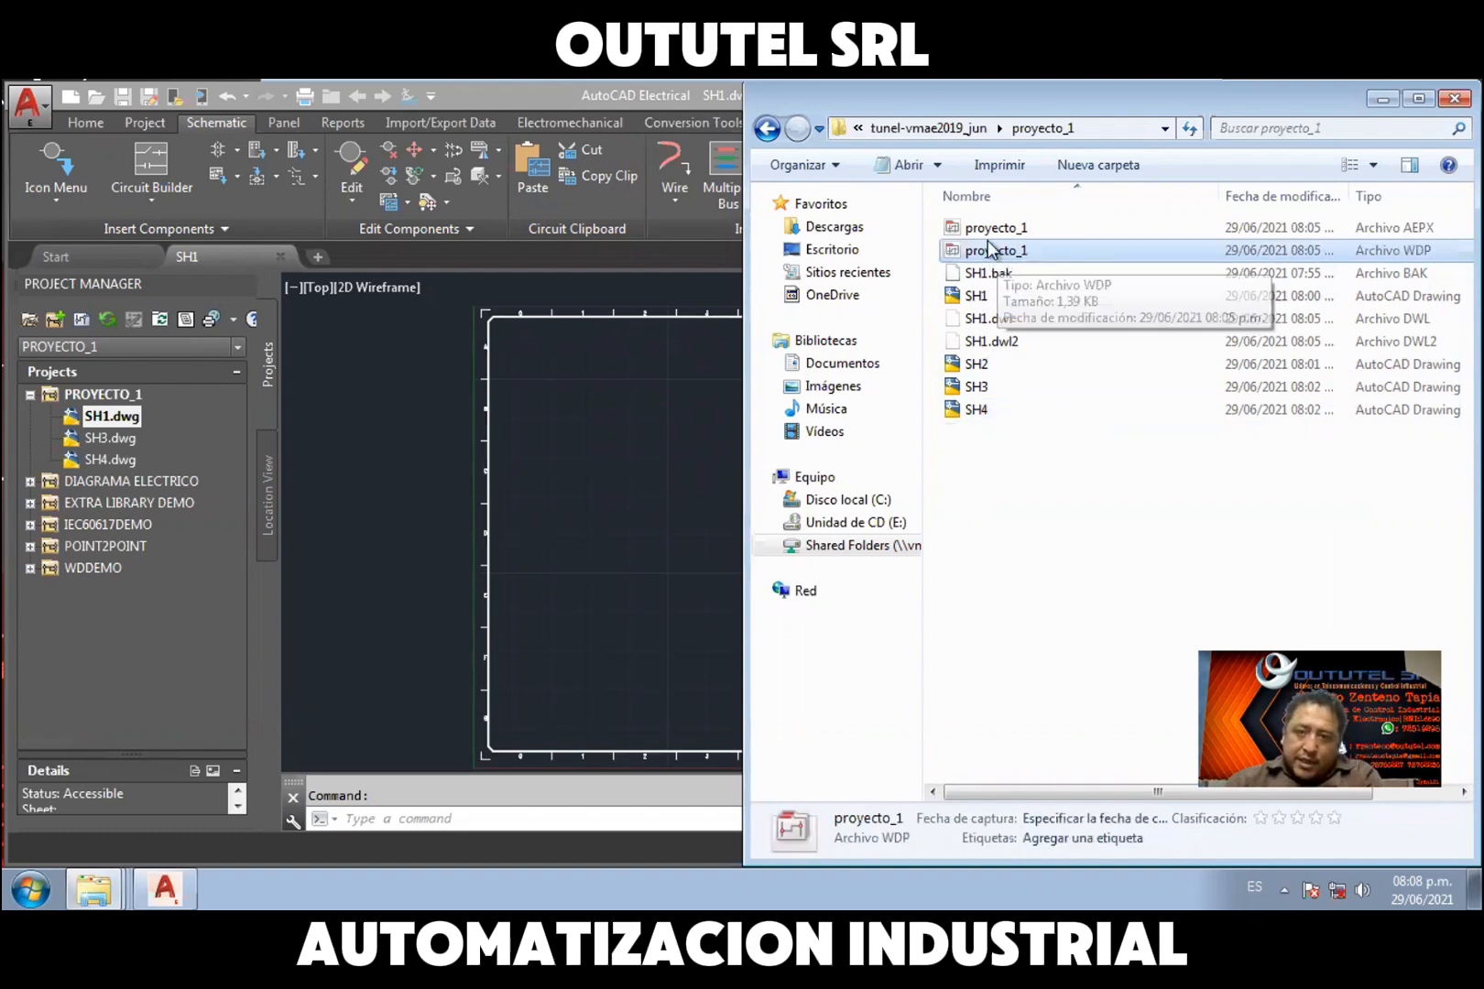
left_click(989, 235)
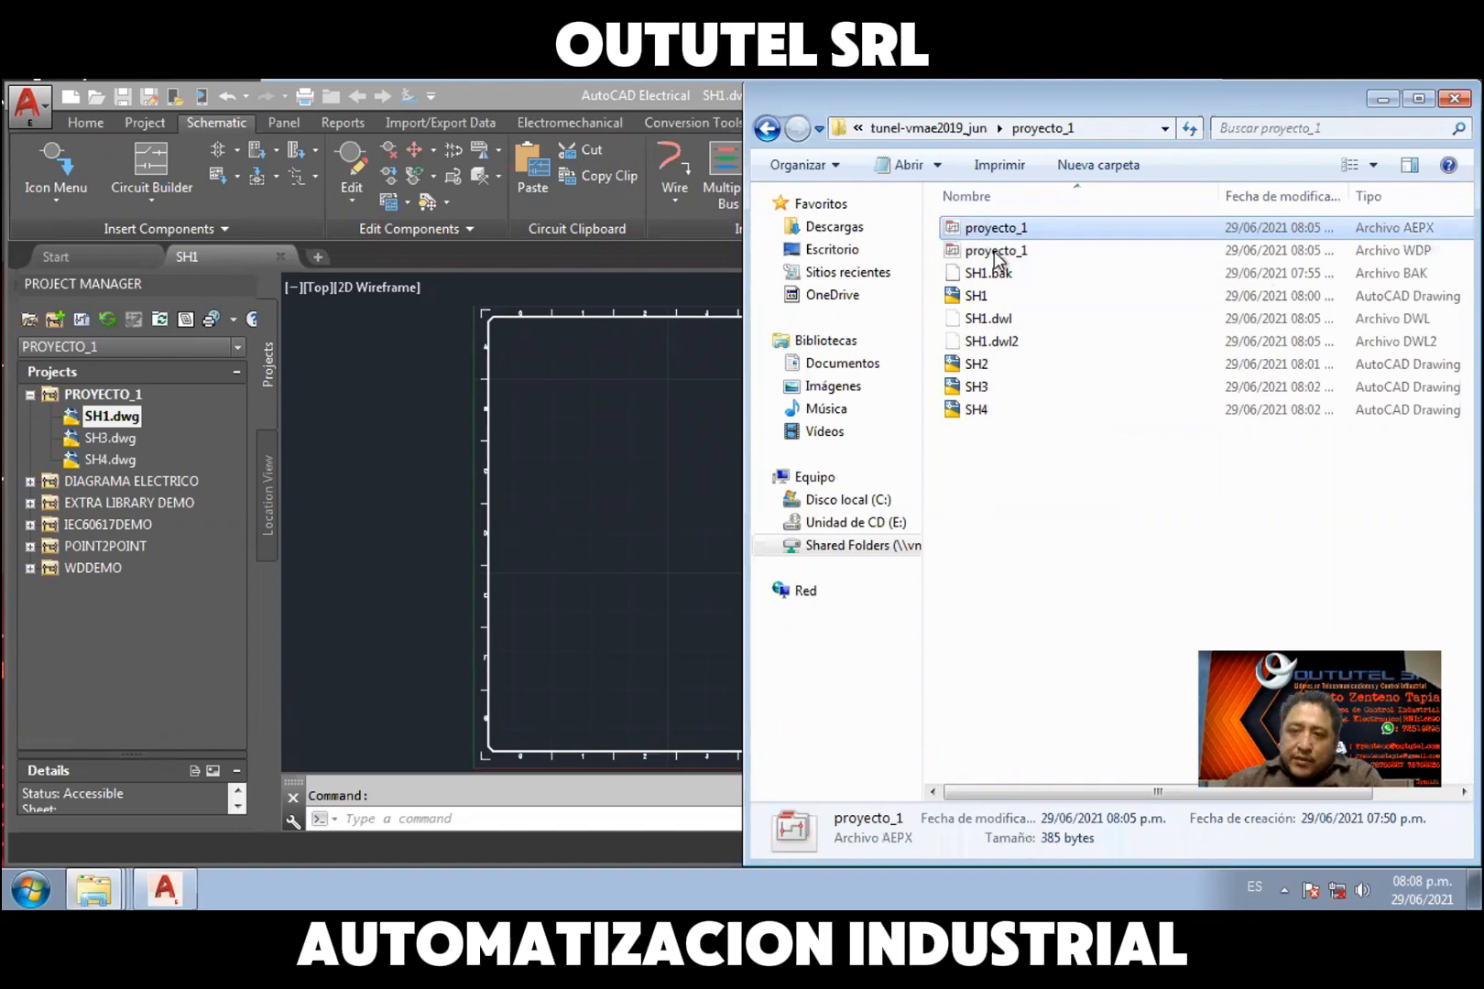
left_click(994, 253)
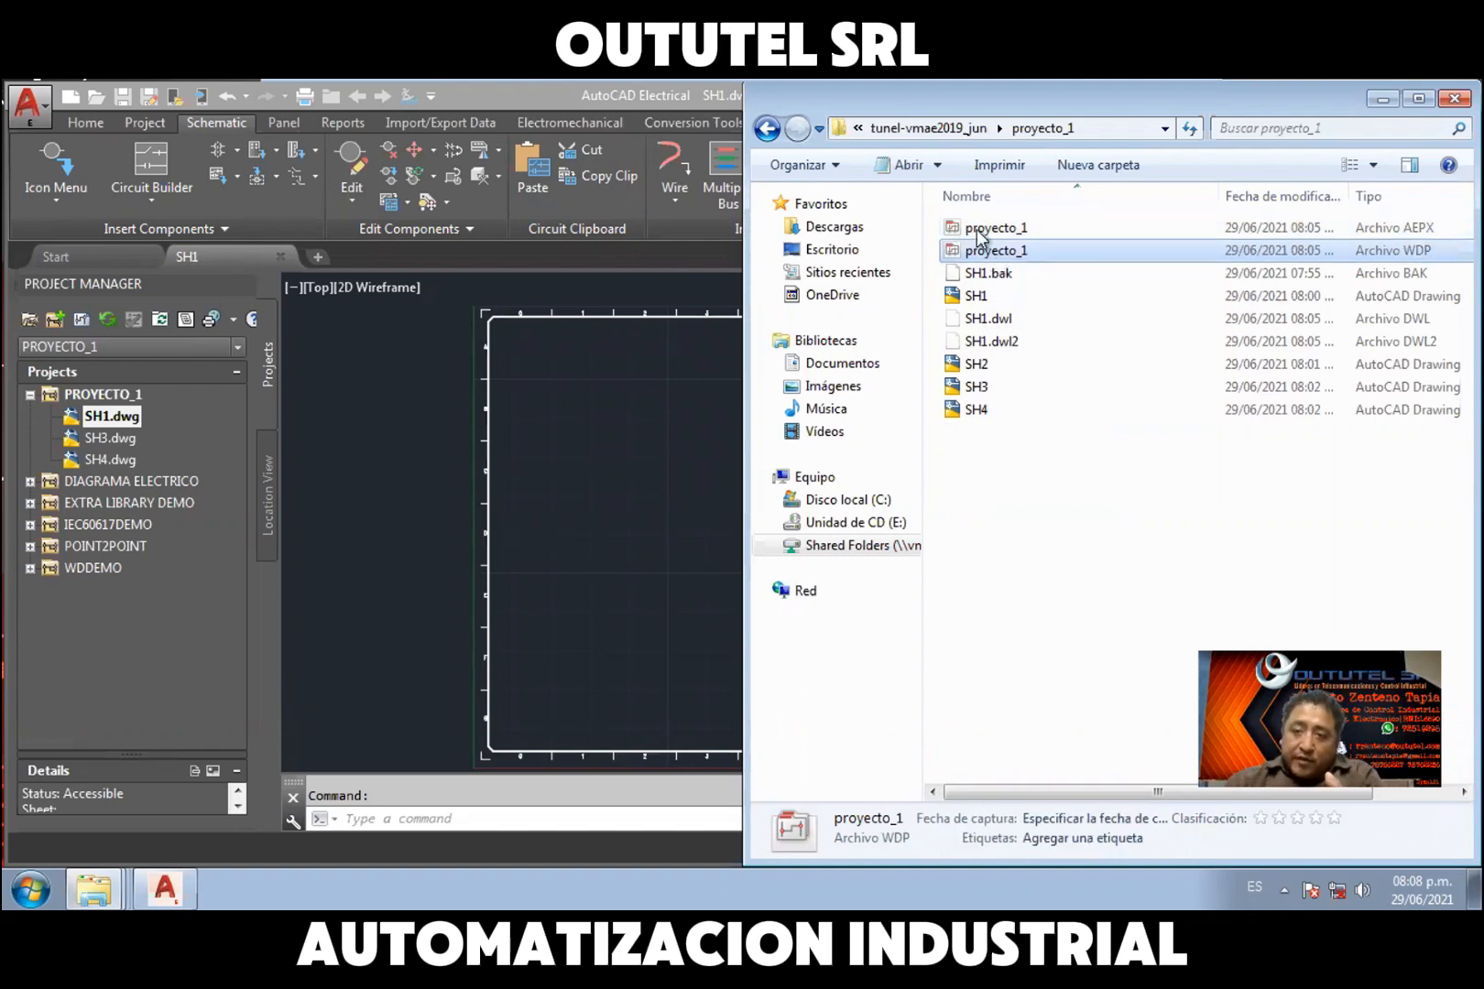
left_click(978, 231)
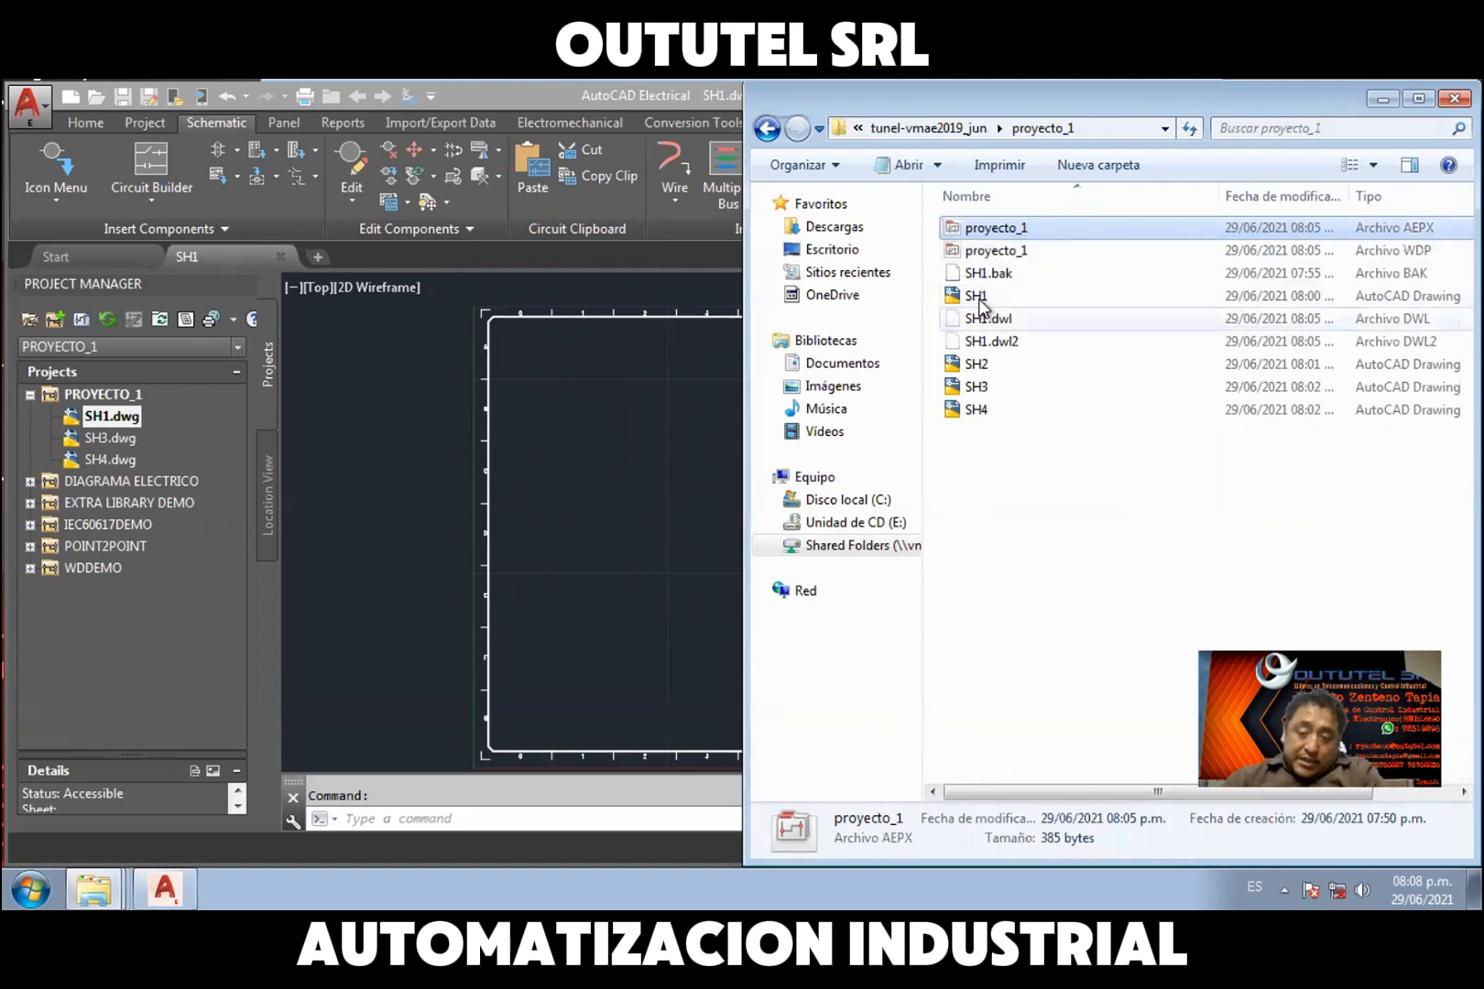
Inspect the SH1 drawing file and its accompanying DWL and DWL2 files
left_click(1007, 303)
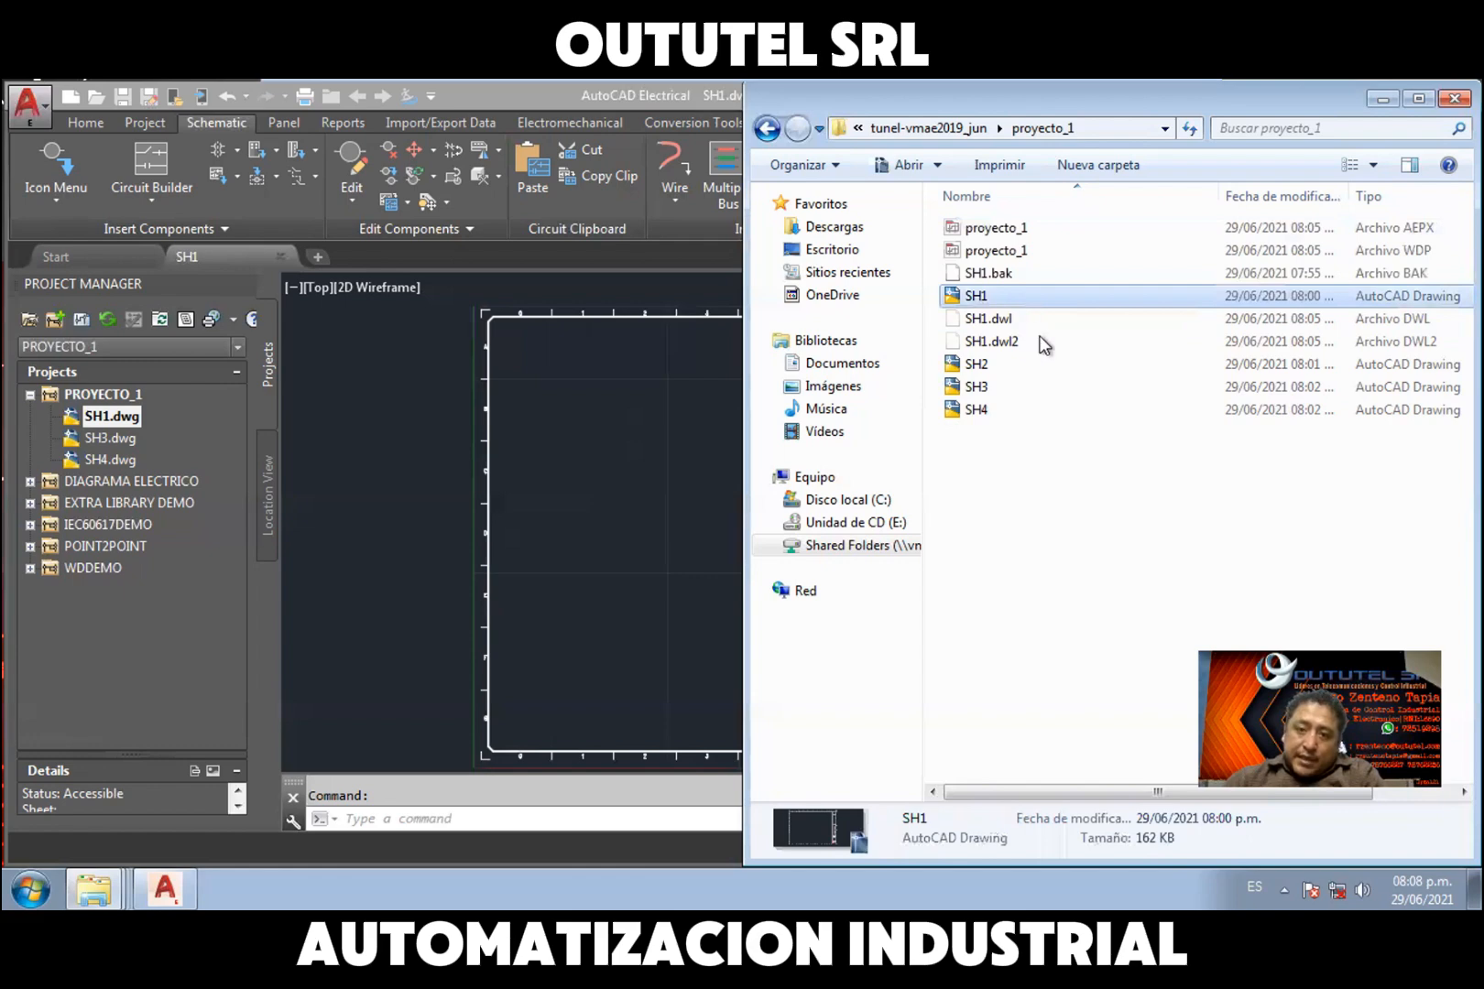
left_click(1002, 322)
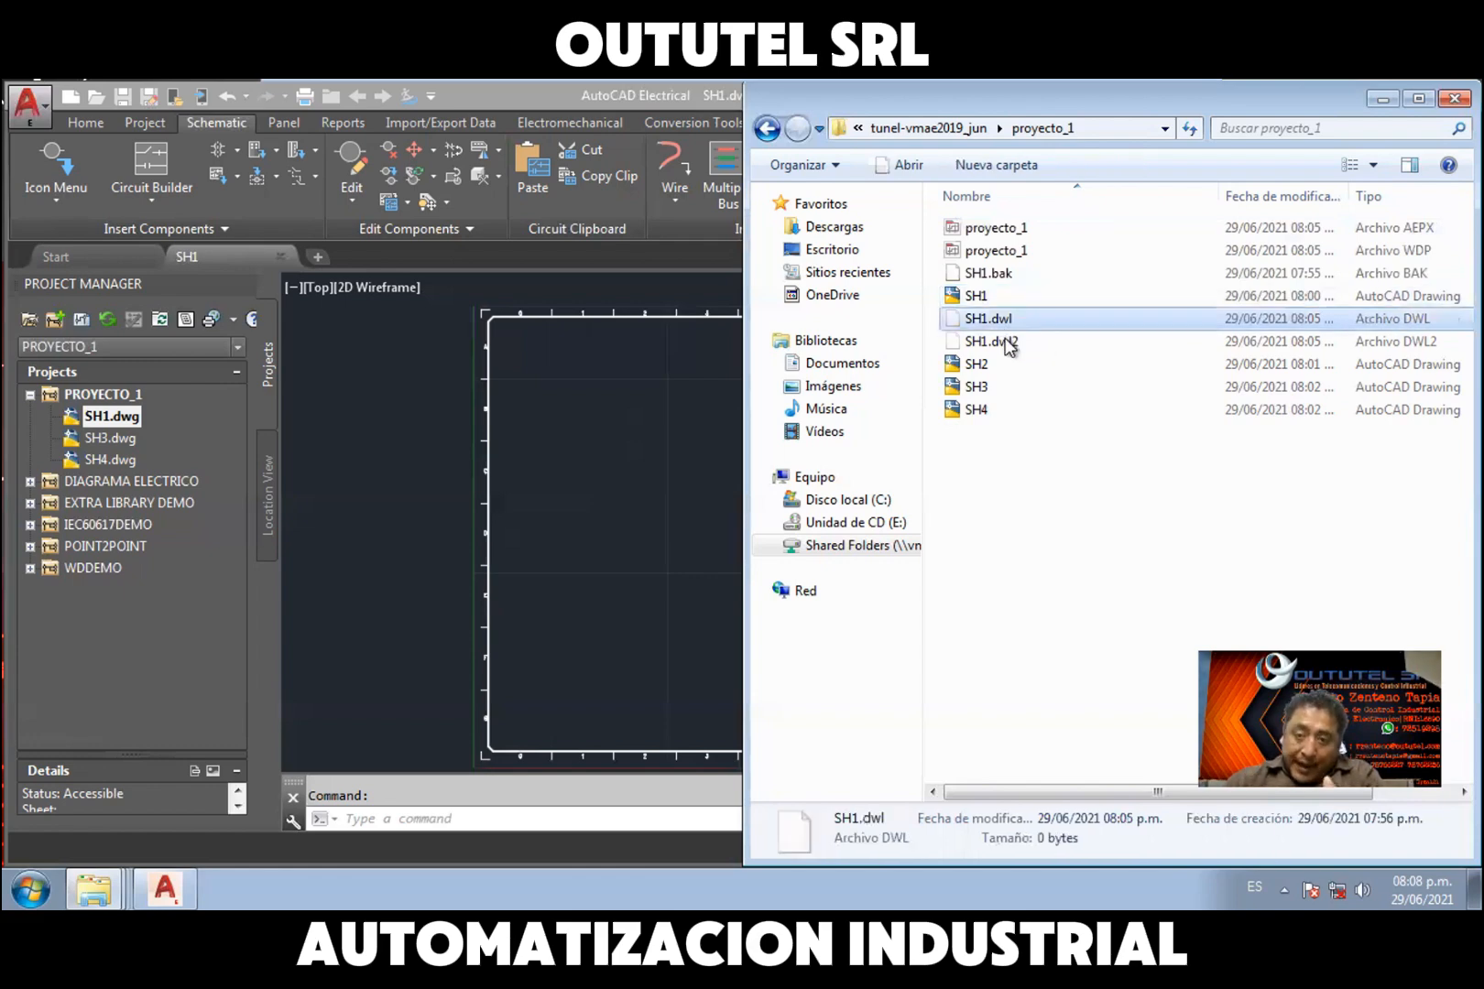
left_click(1010, 343)
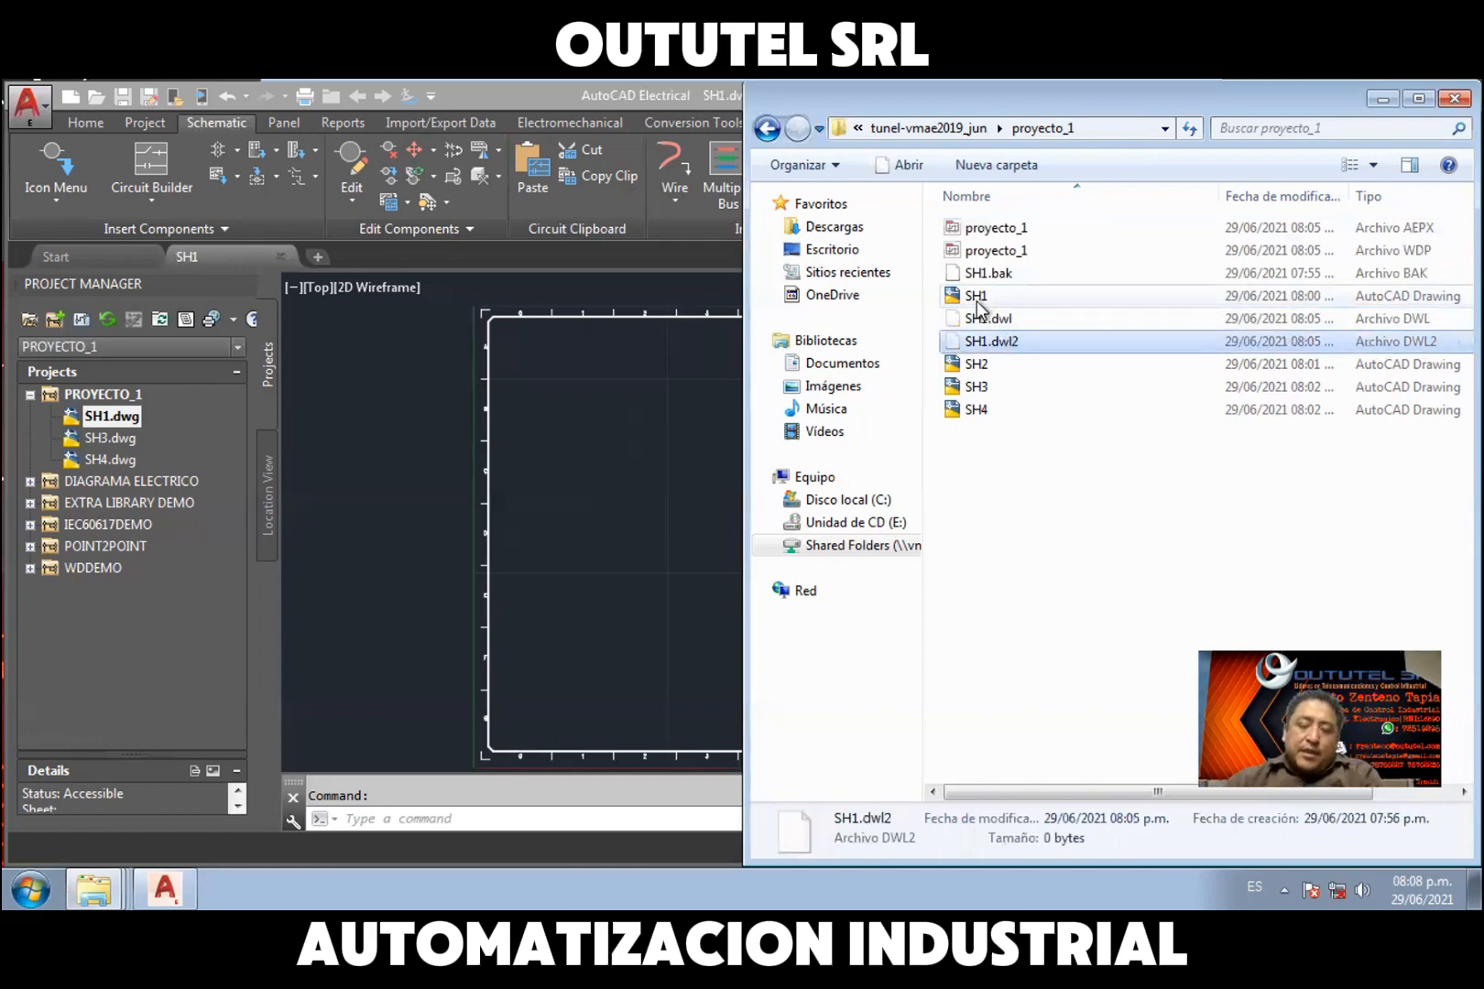
left_click(981, 308)
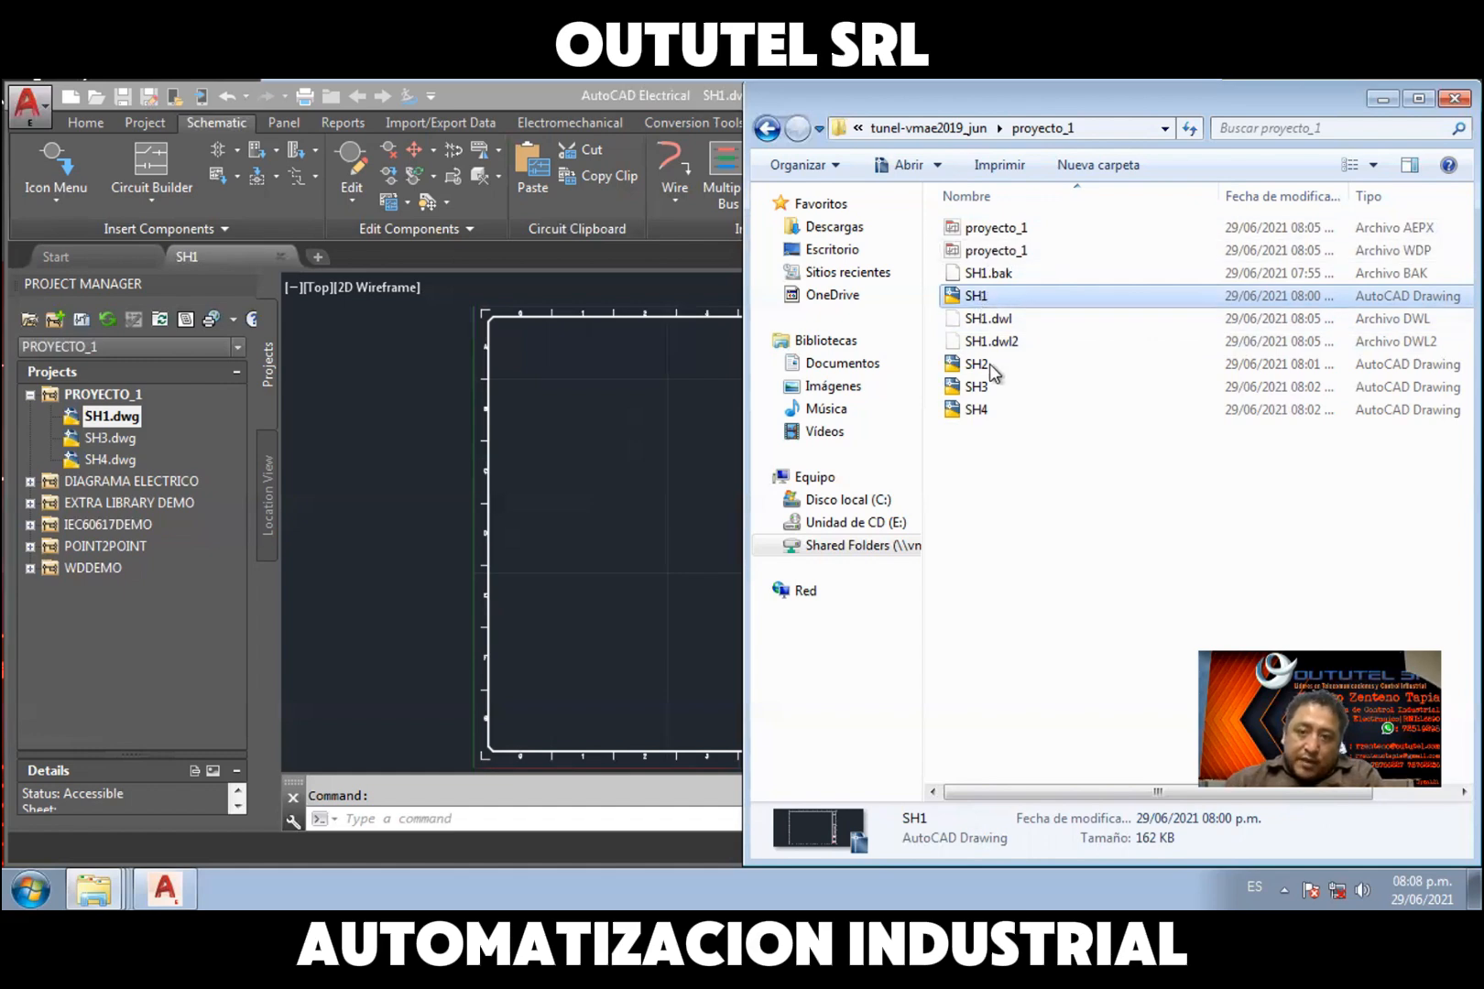
Compare the PROYECTO_1 drawing list with the files in the proyecto_1 folder, checking the WDP file and the SH2 drawing
left_click(1001, 255)
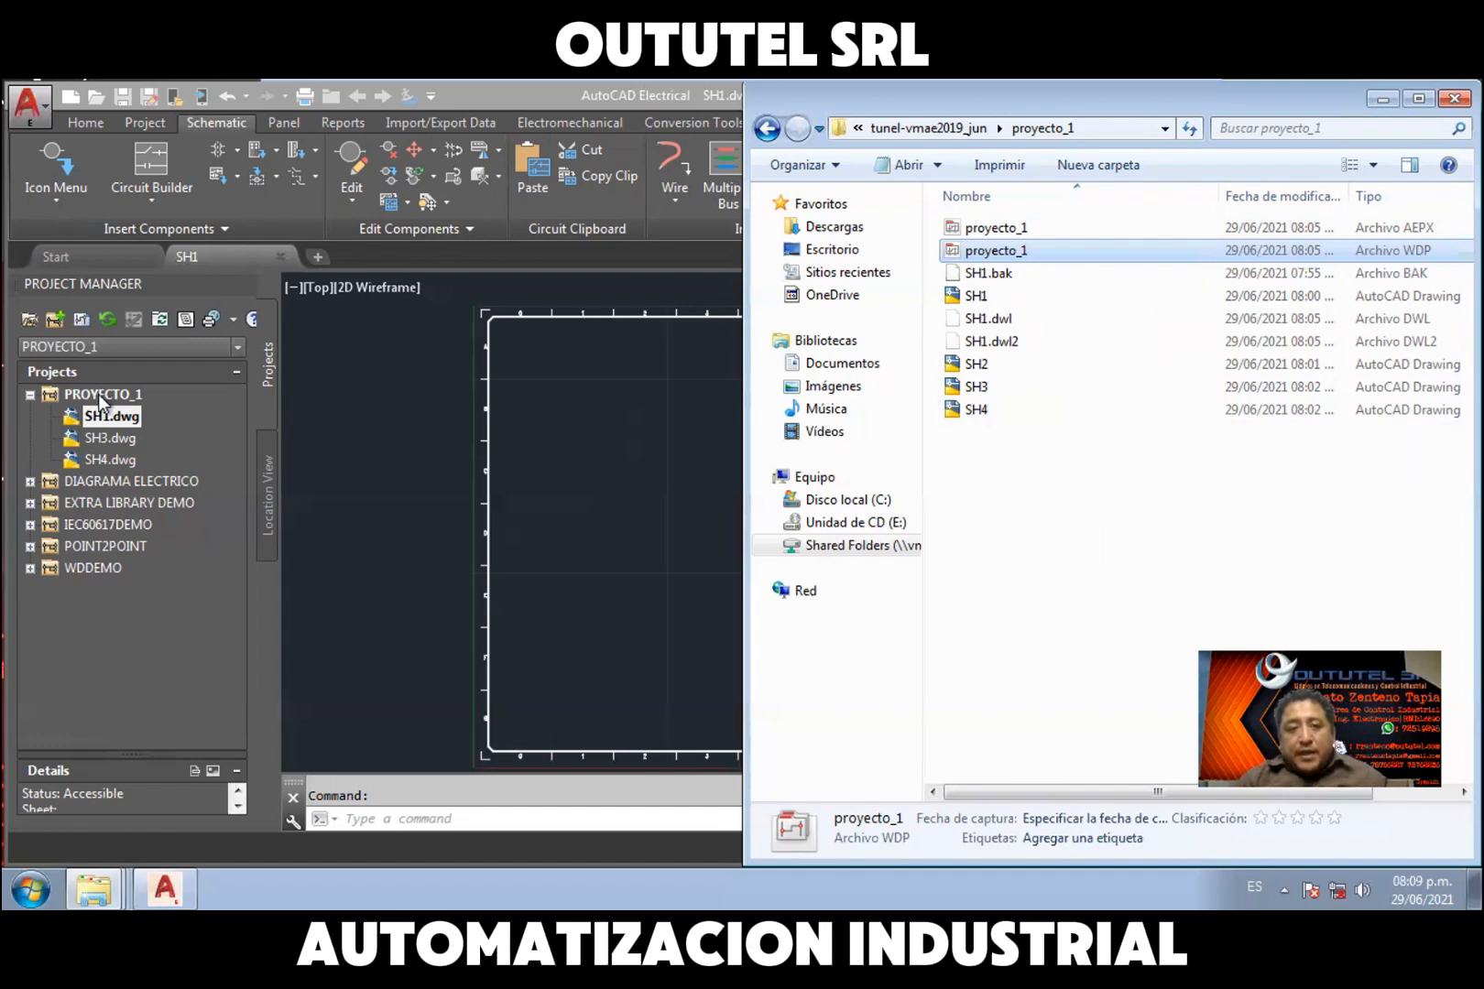
left_click(108, 451)
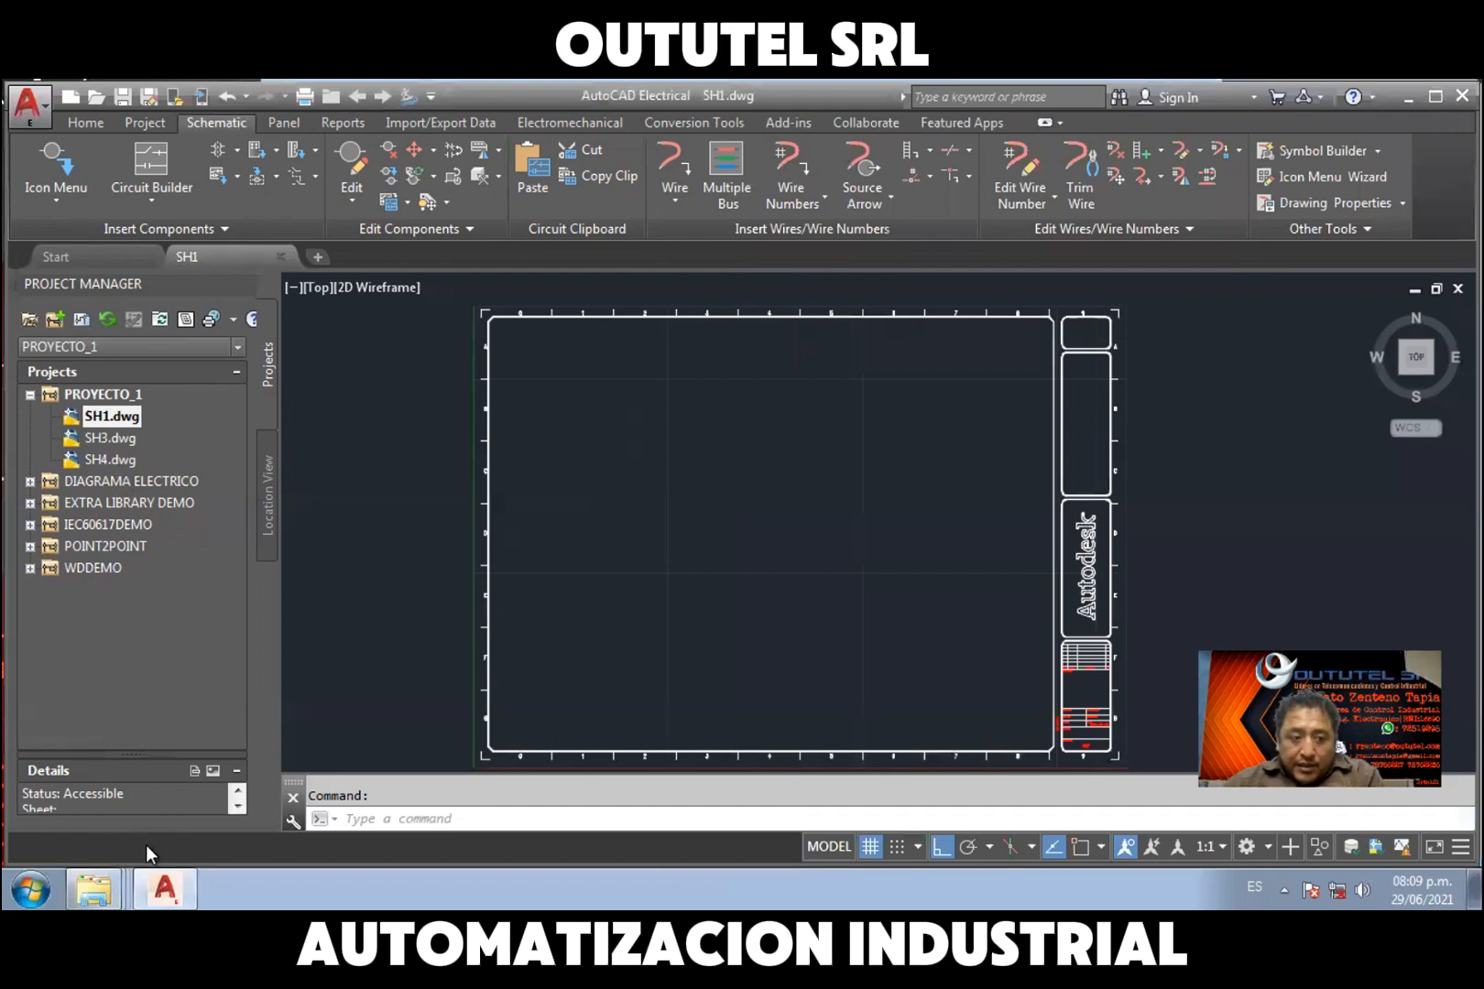
left_click(96, 889)
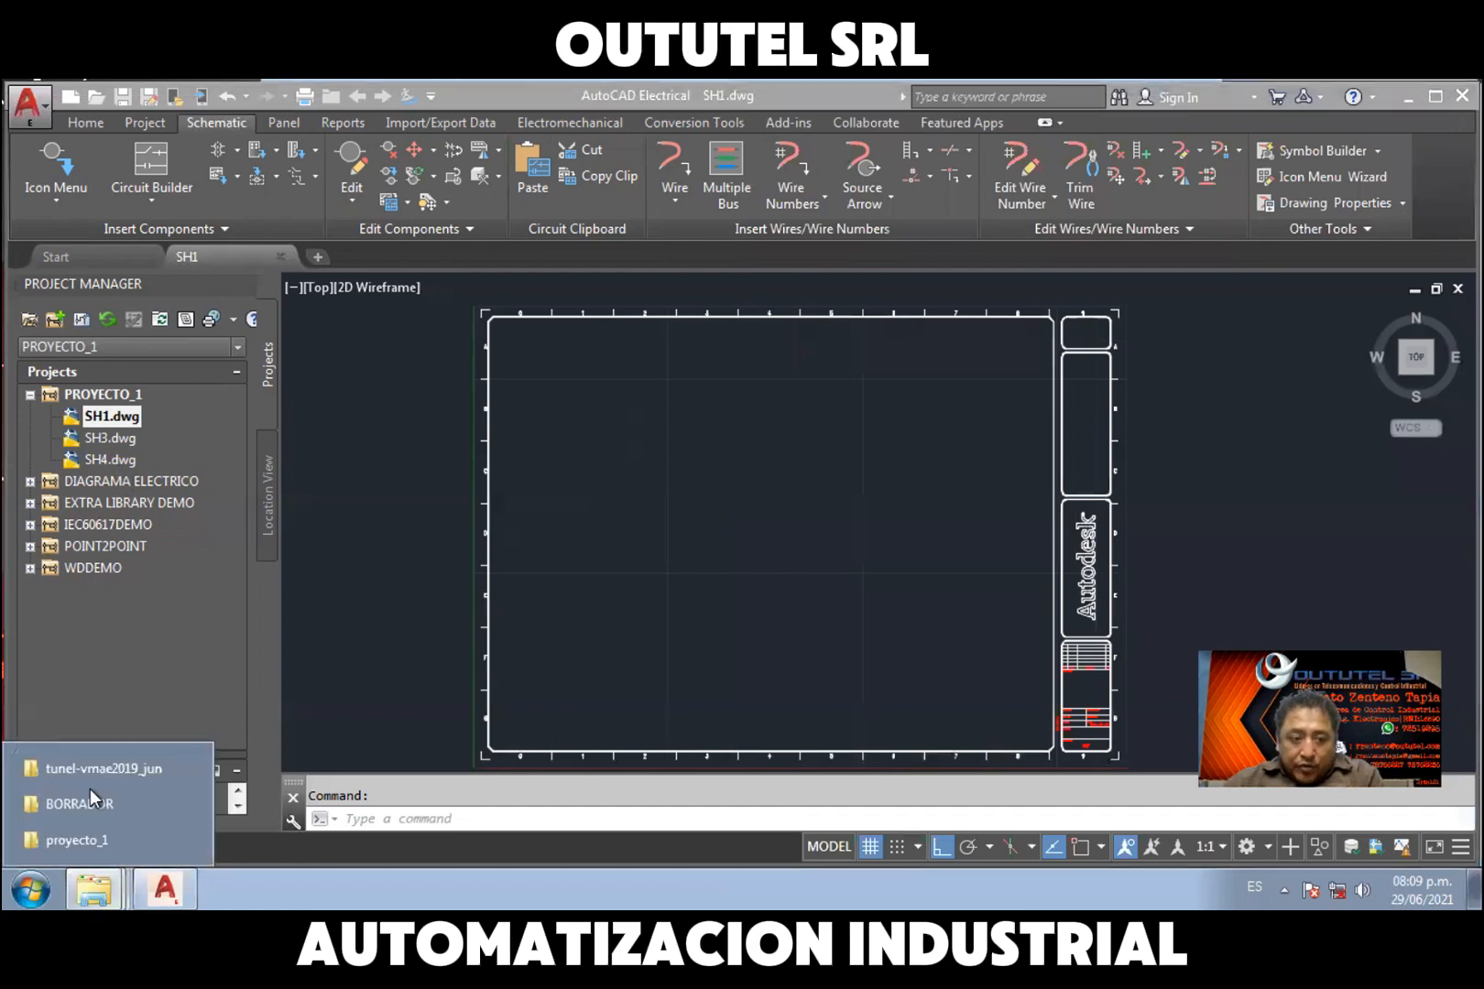
left_click(107, 841)
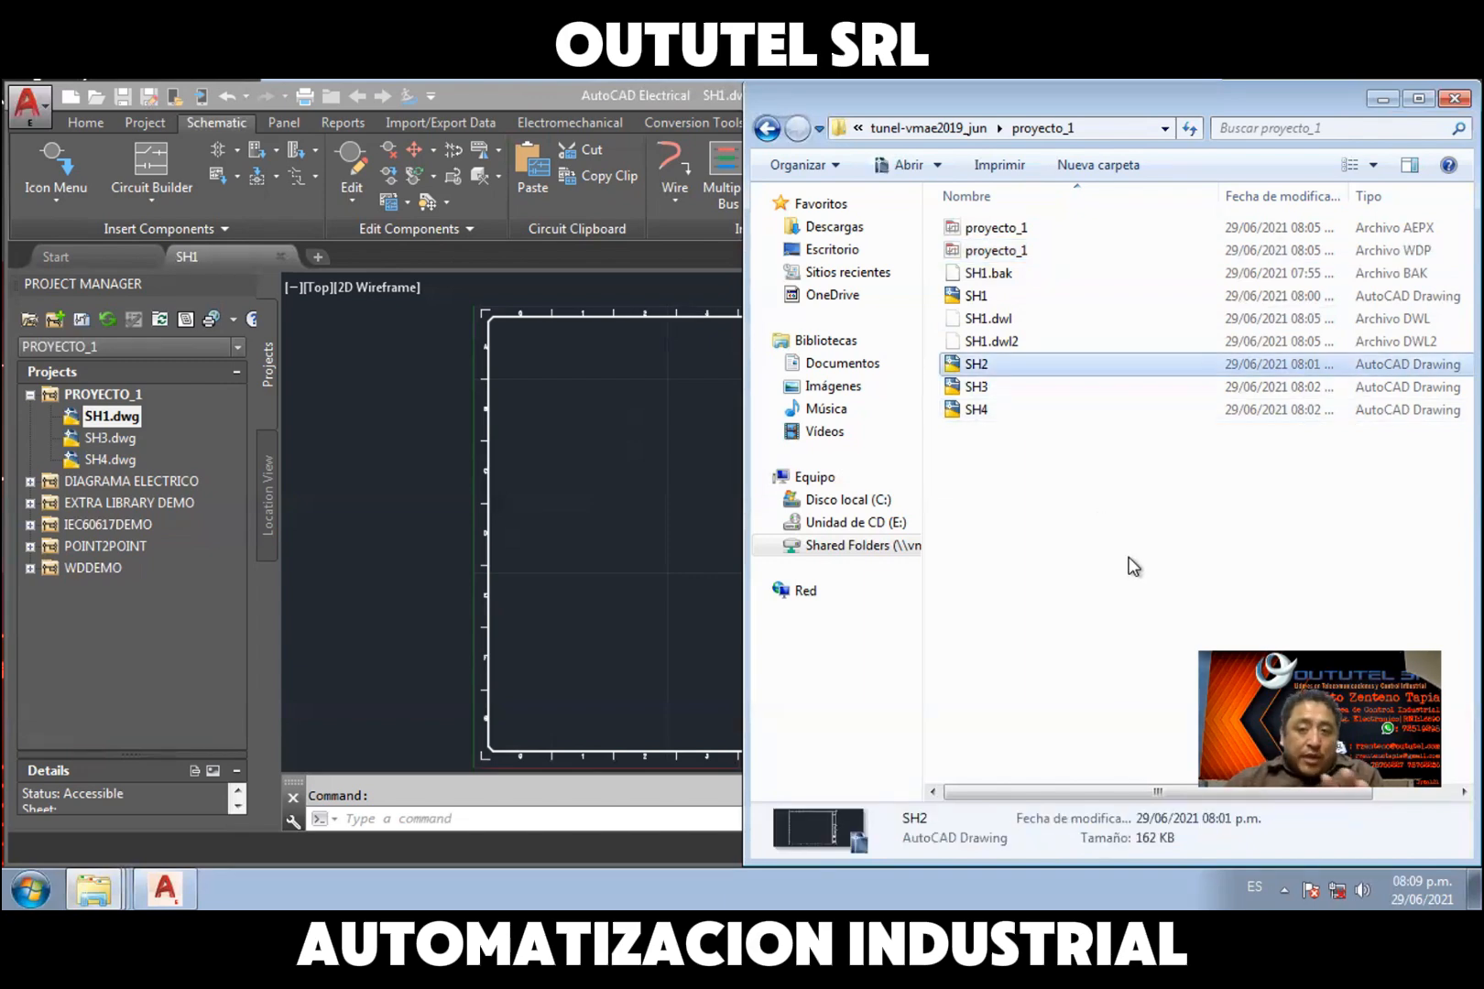
Add the existing SH2 drawing from the proyecto_1 folder to the PROYECTO_1 project
left_click(101, 397)
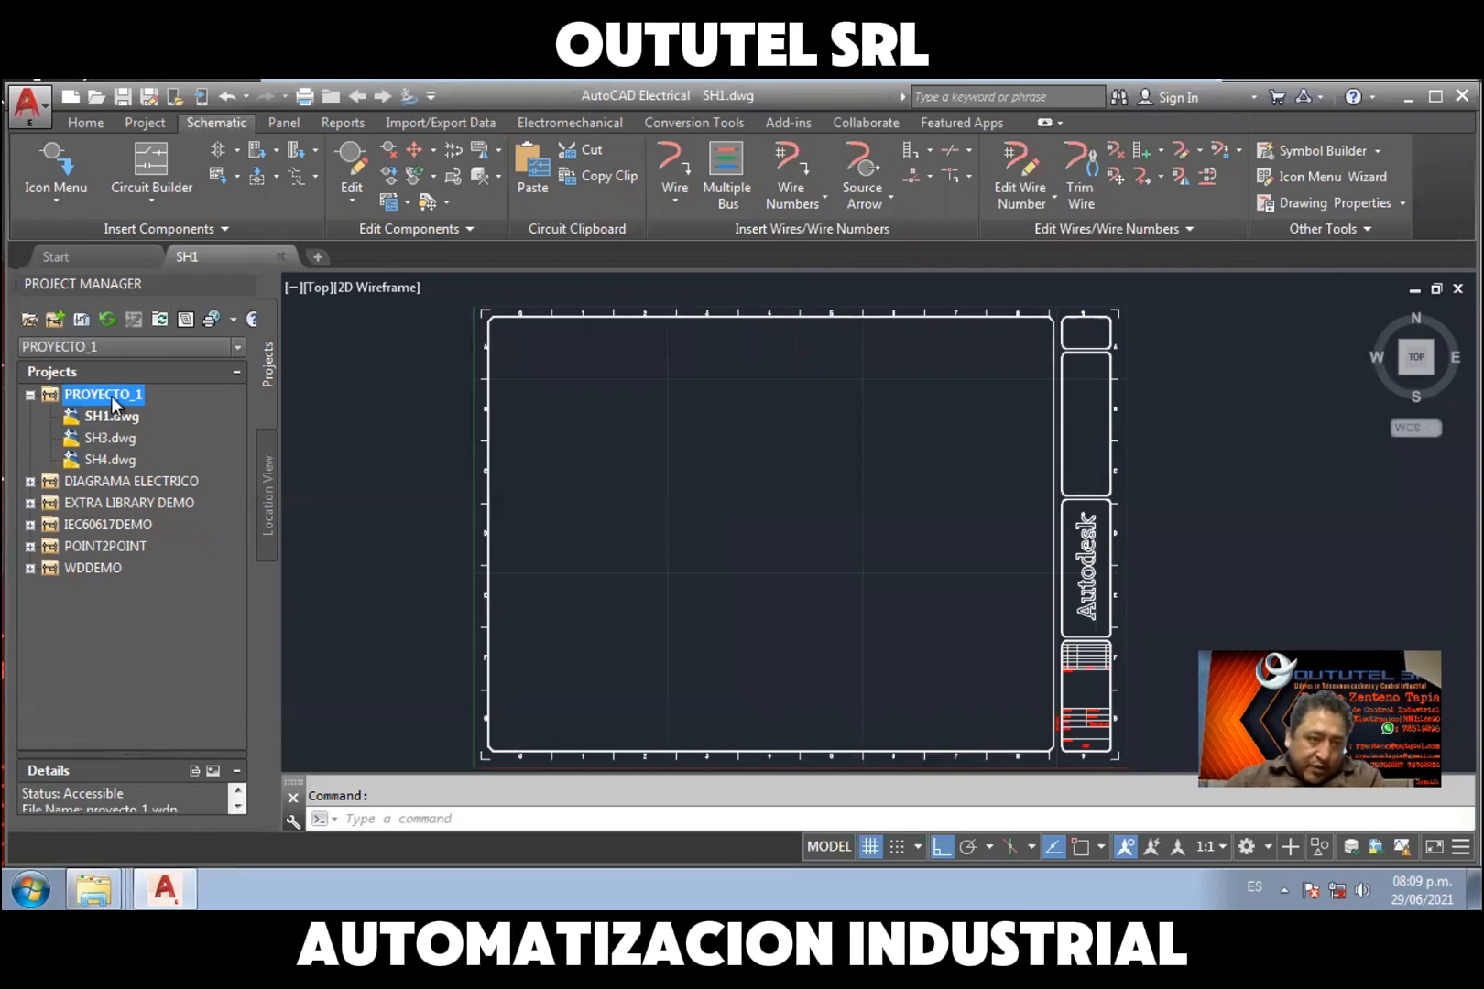
right_click(112, 396)
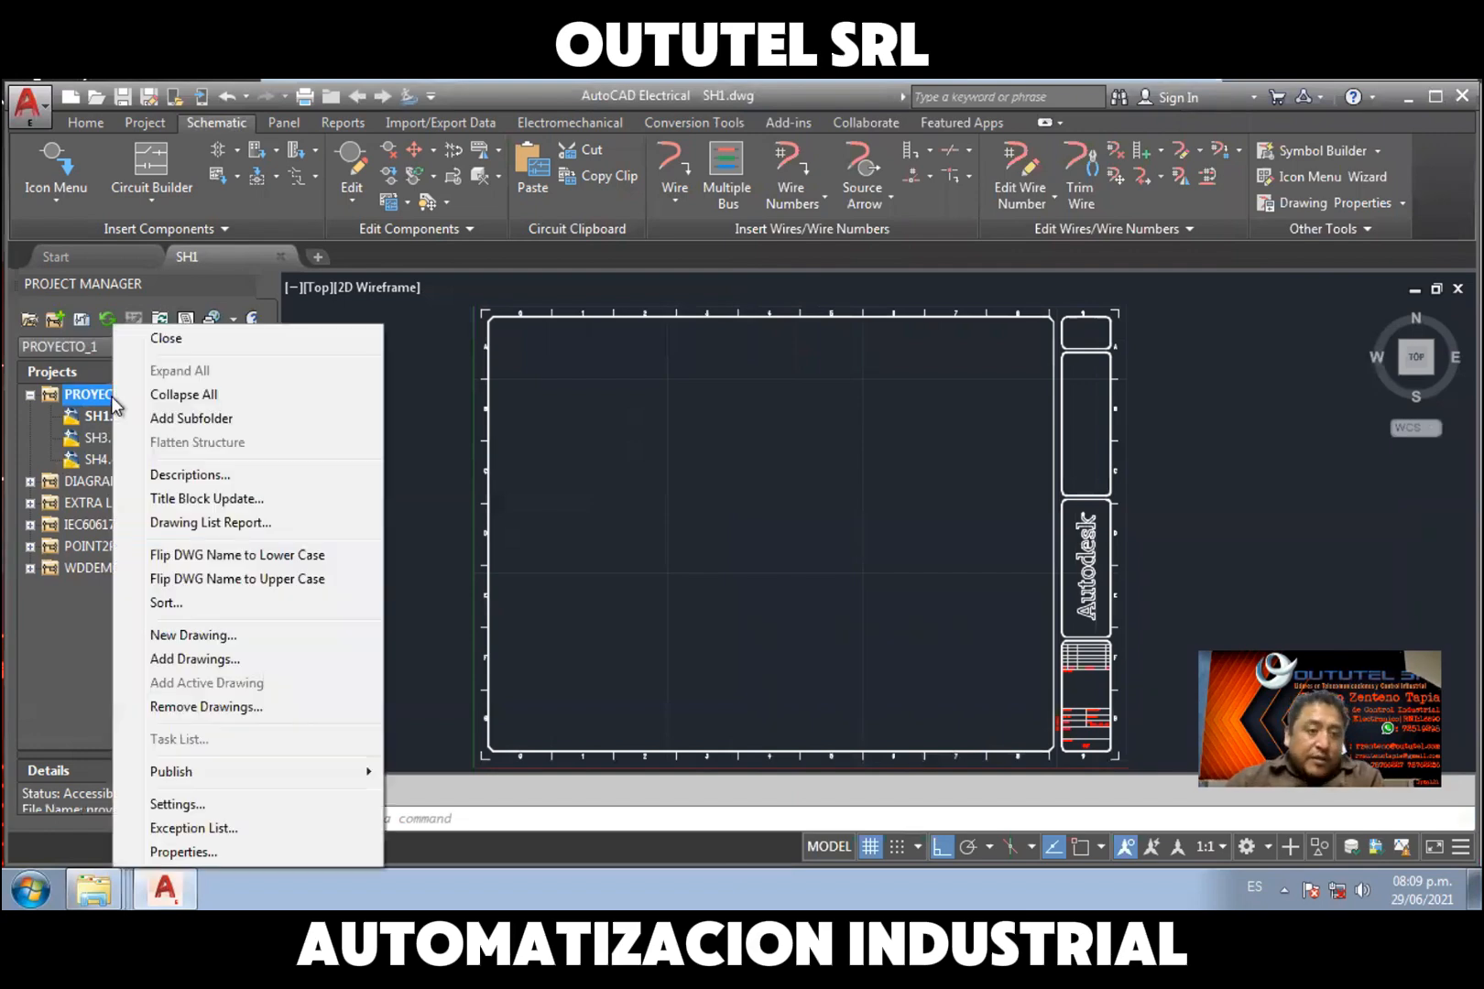
left_click(237, 666)
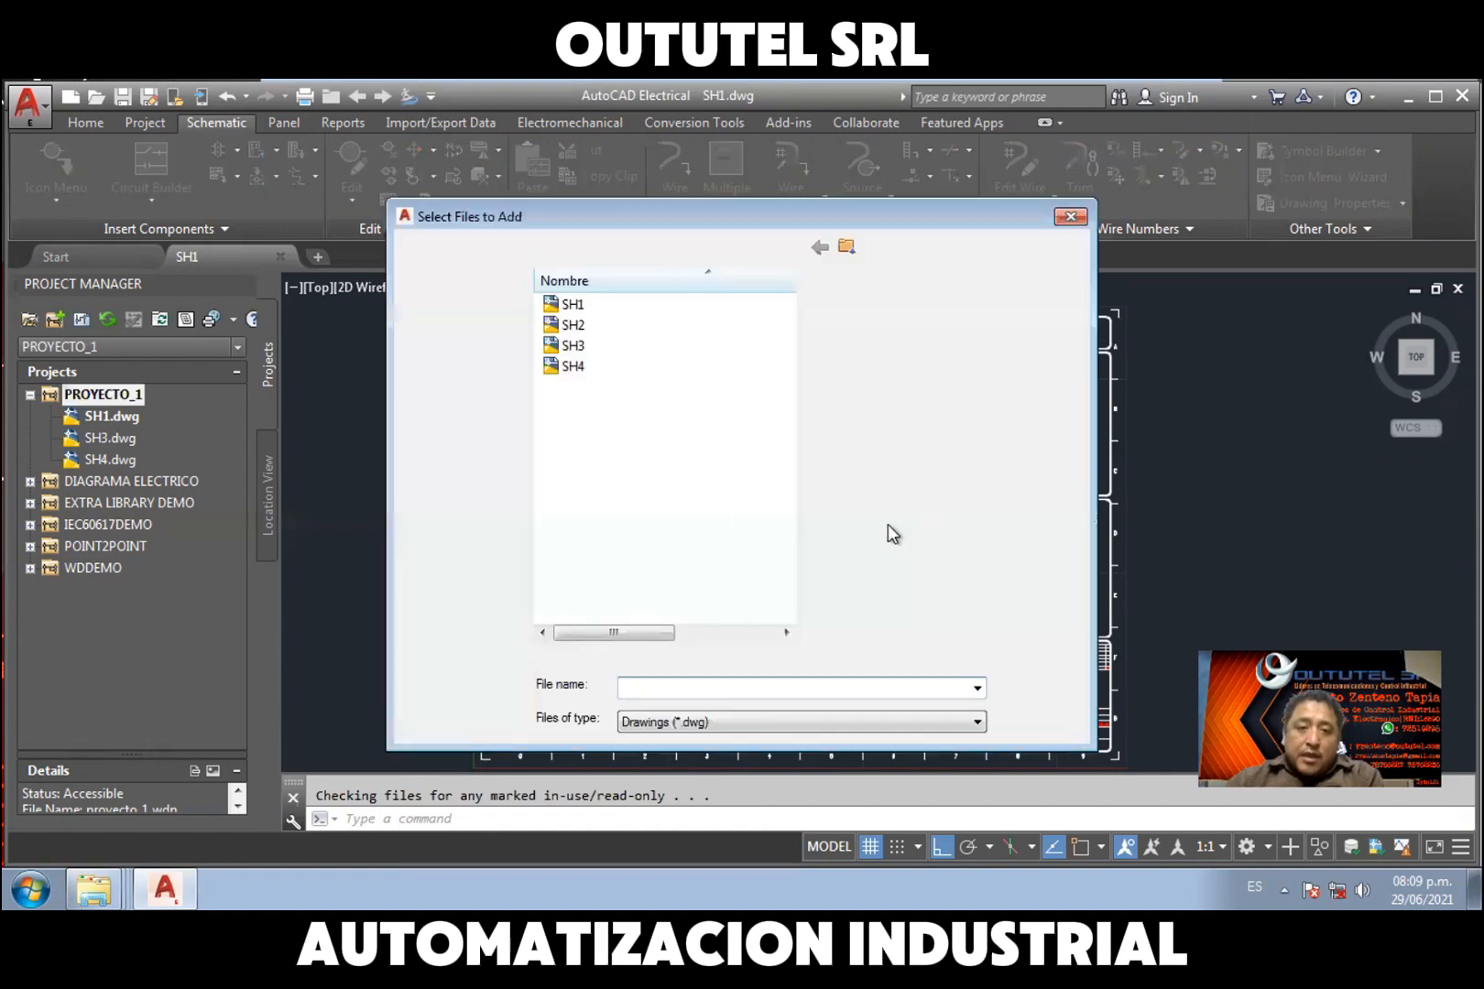
left_click(842, 253)
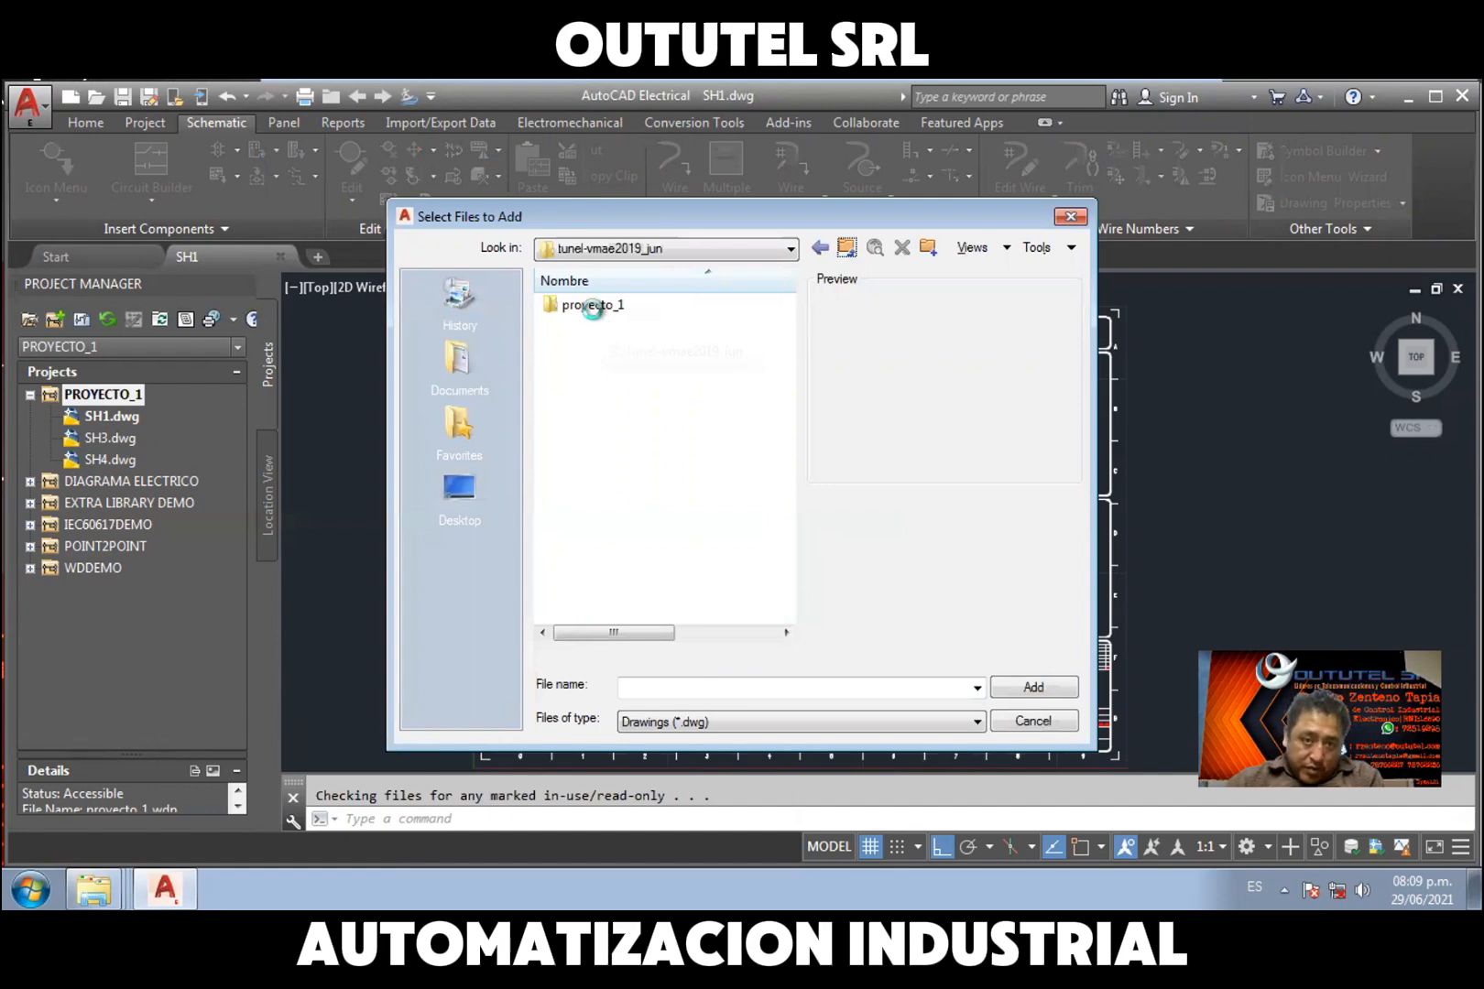
left_click(596, 307)
double_click(593, 305)
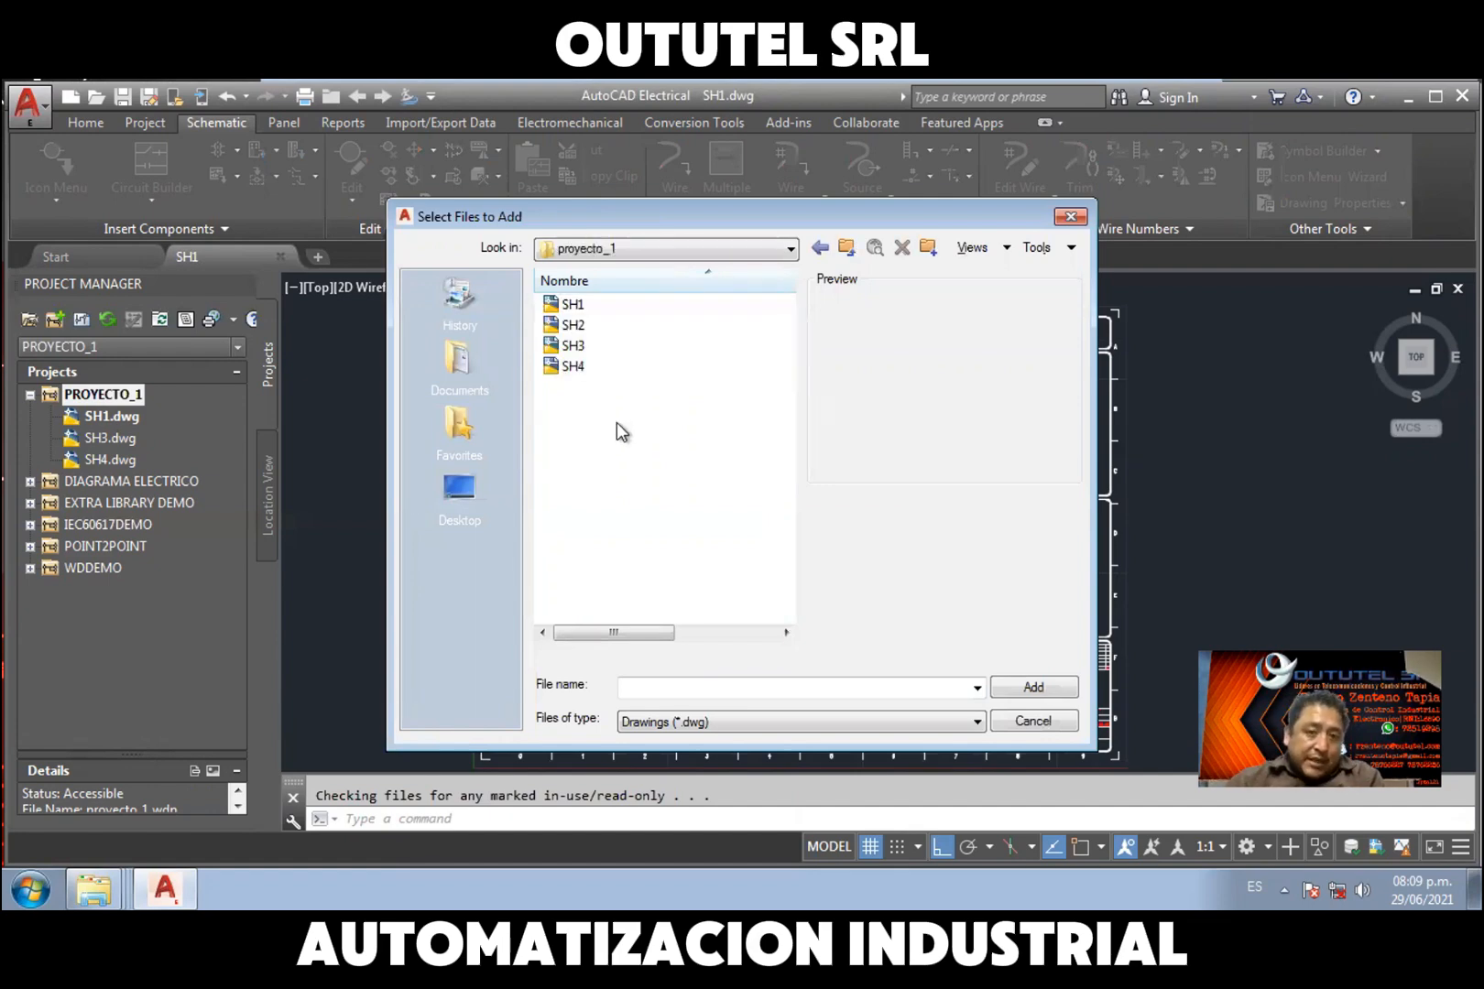
left_click(573, 327)
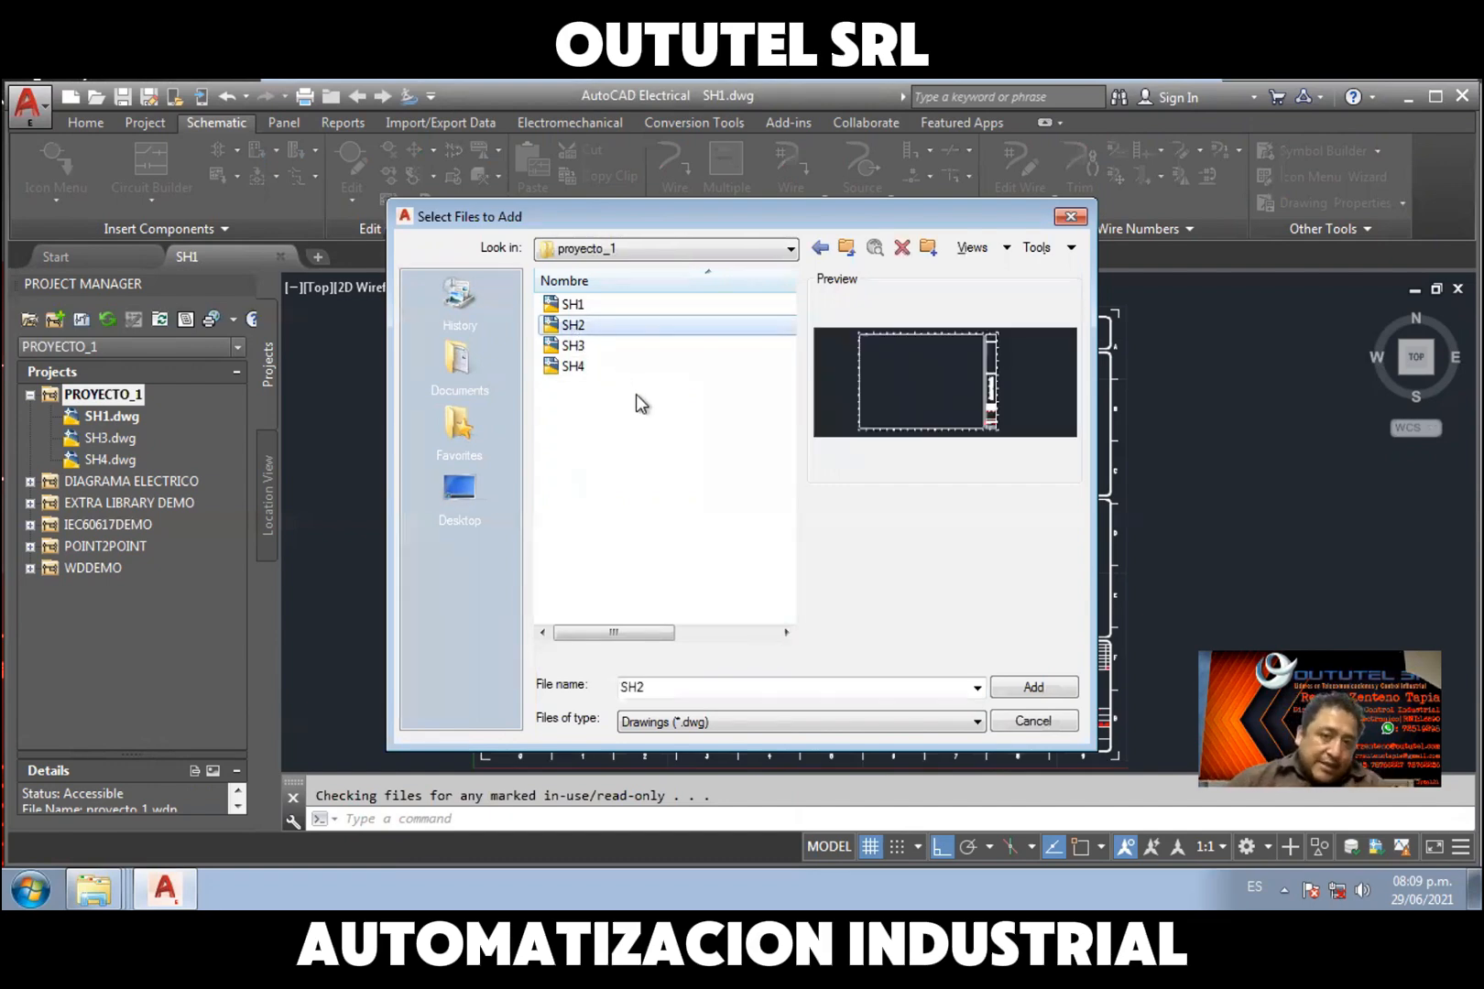
left_click(1033, 689)
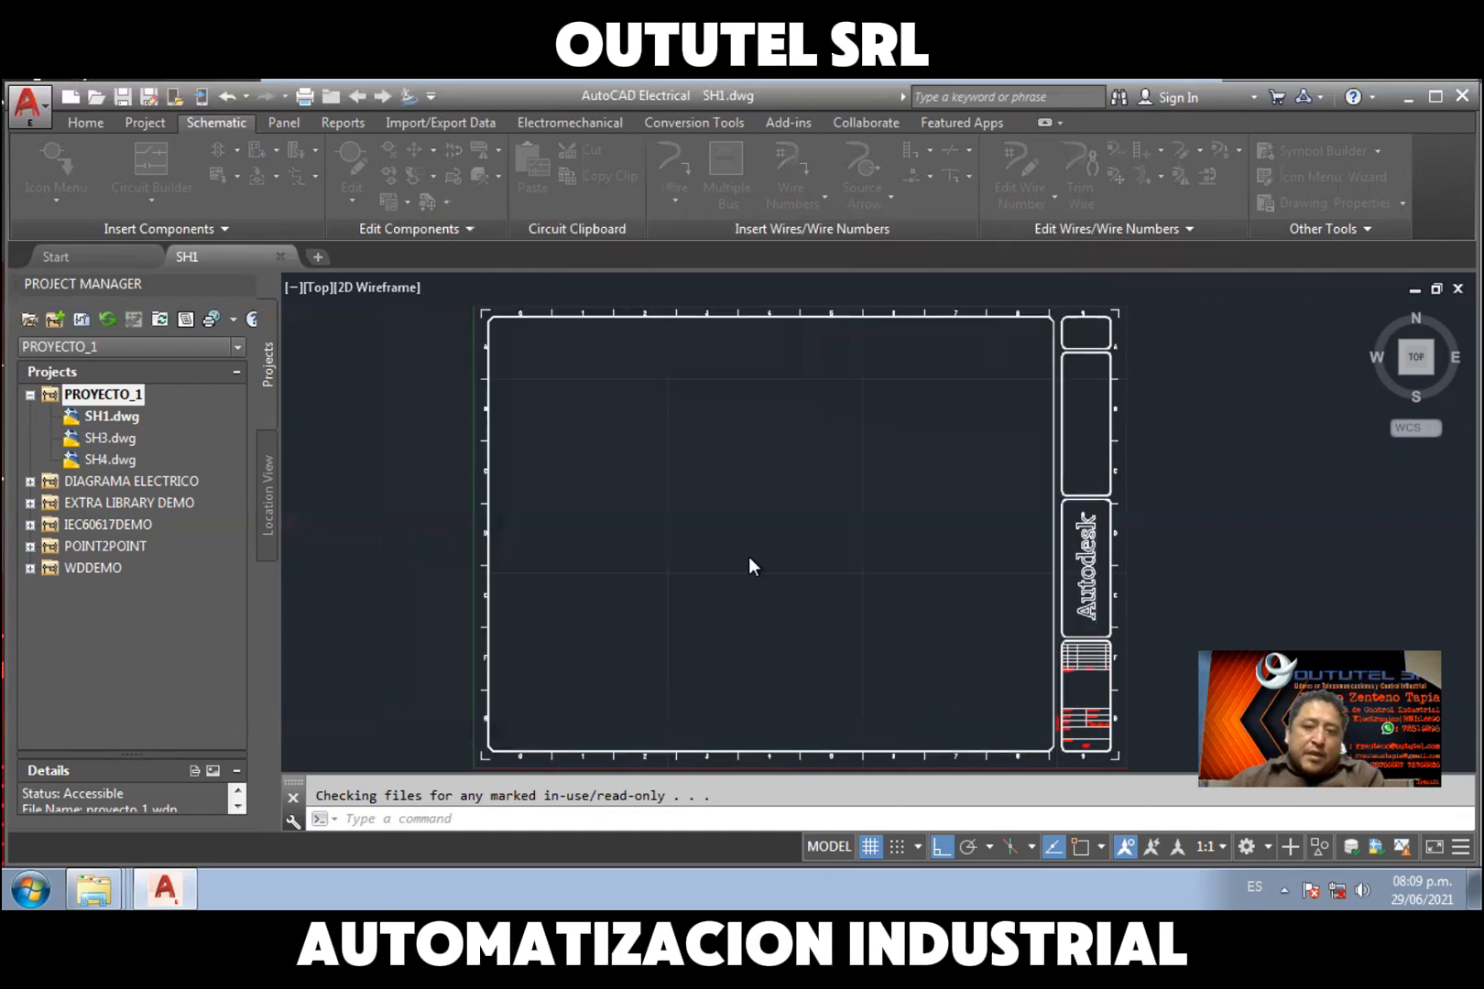
left_click(720, 524)
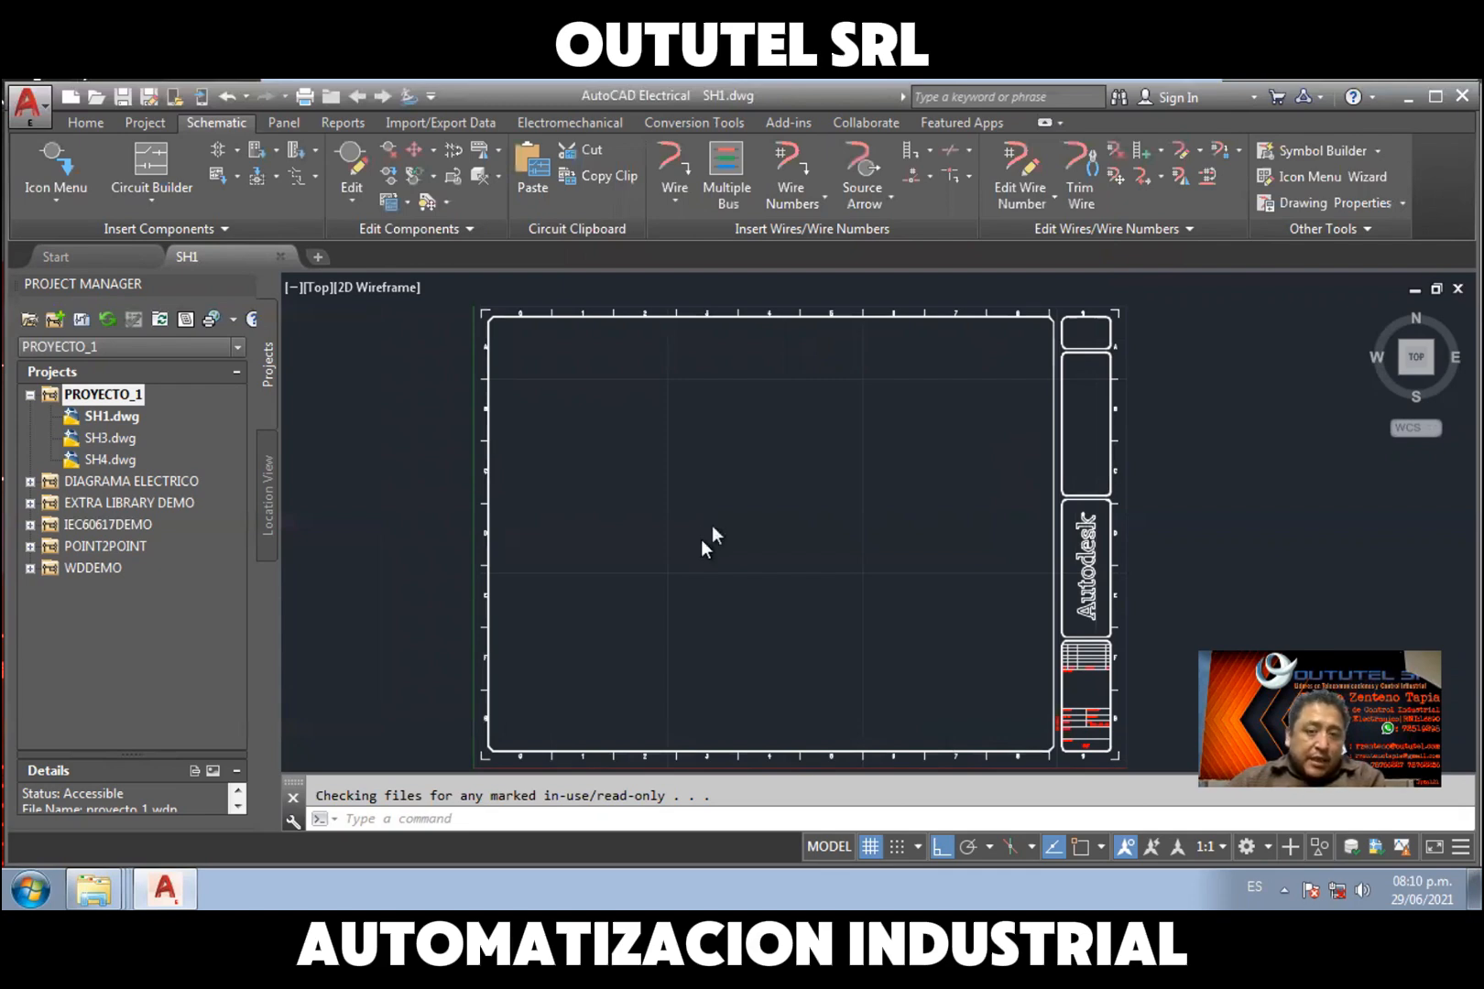
Refresh the project list and move SH2.dwg directly below SH1.dwg
left_click(109, 320)
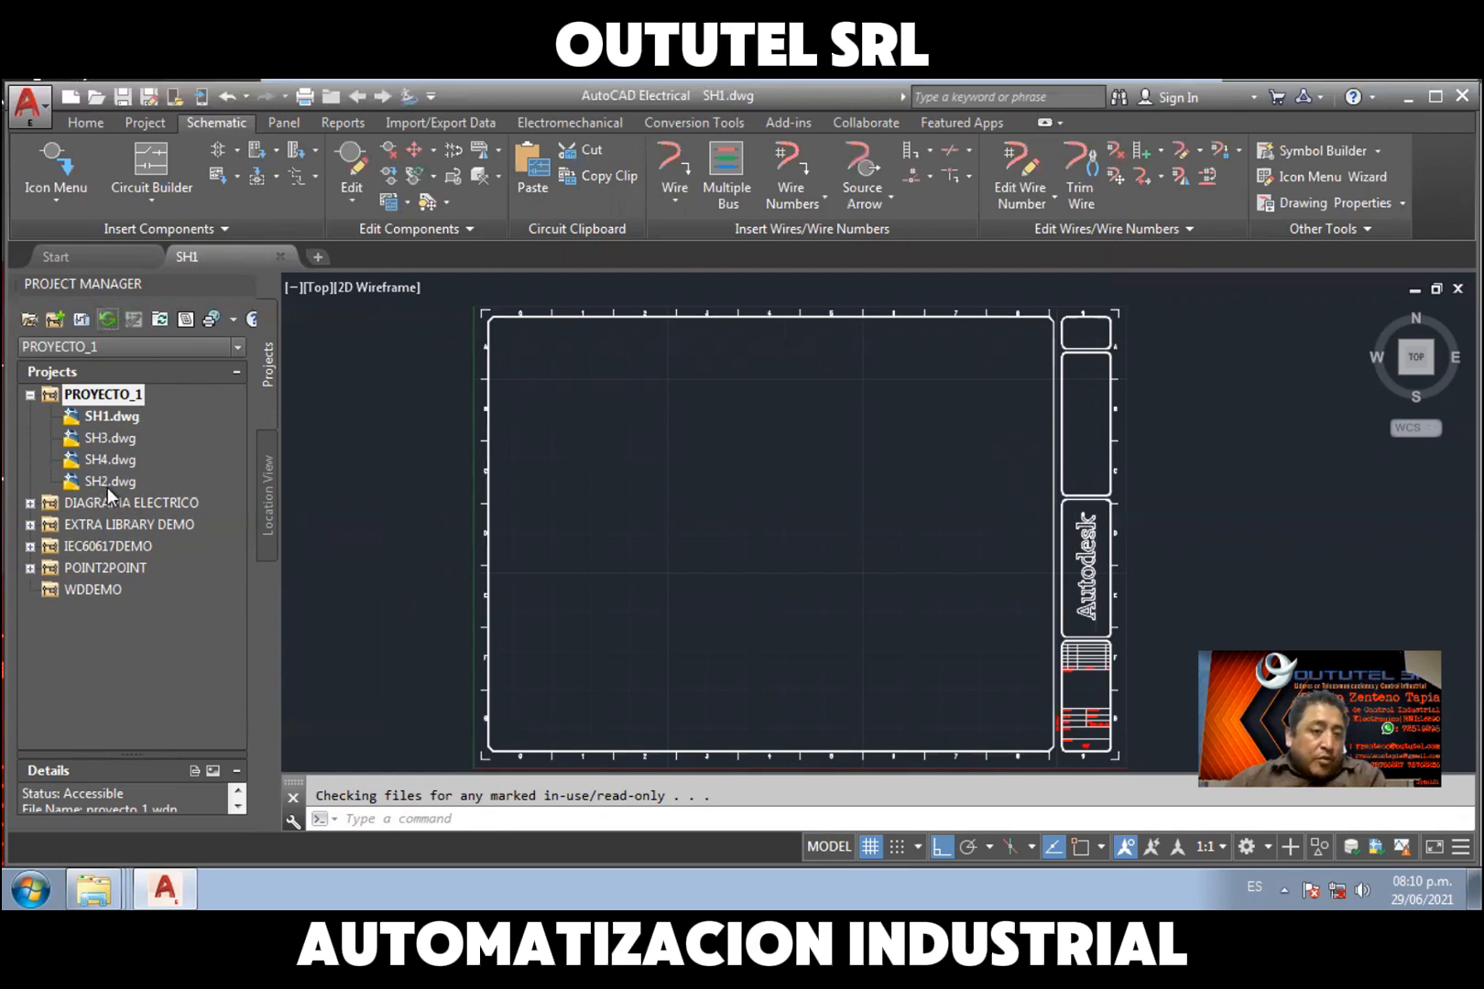
left_click(105, 482)
left_click_drag(99, 431, 99, 428)
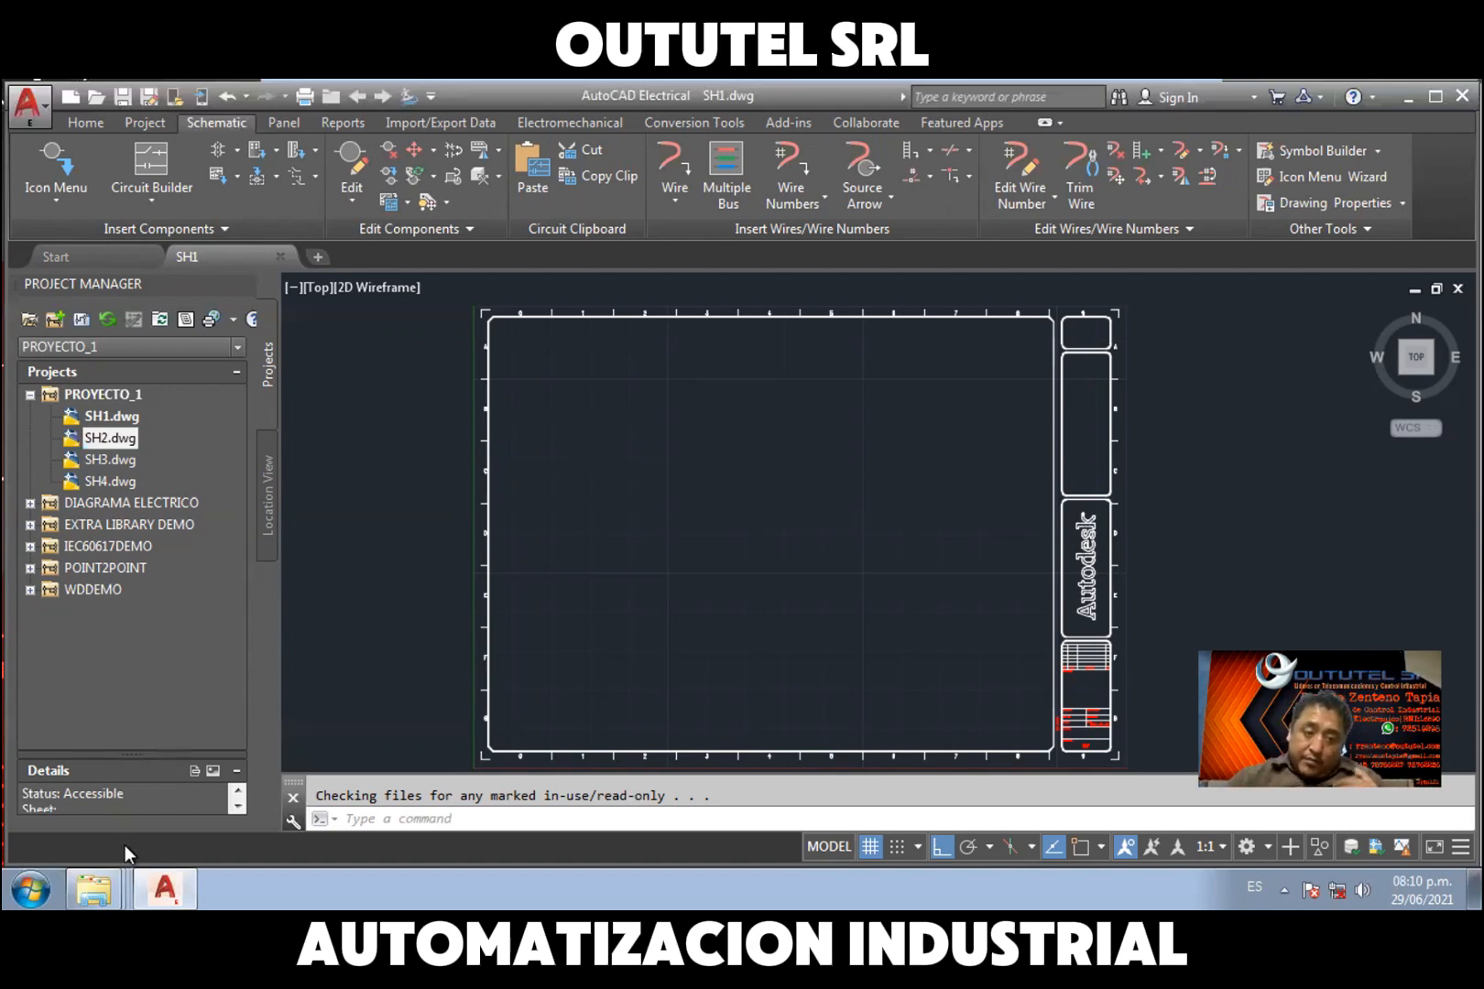
Check the drawing files in the proyecto_1 folder against the reordered PROYECTO_1 list, then return to AutoCAD Electrical
left_click(91, 885)
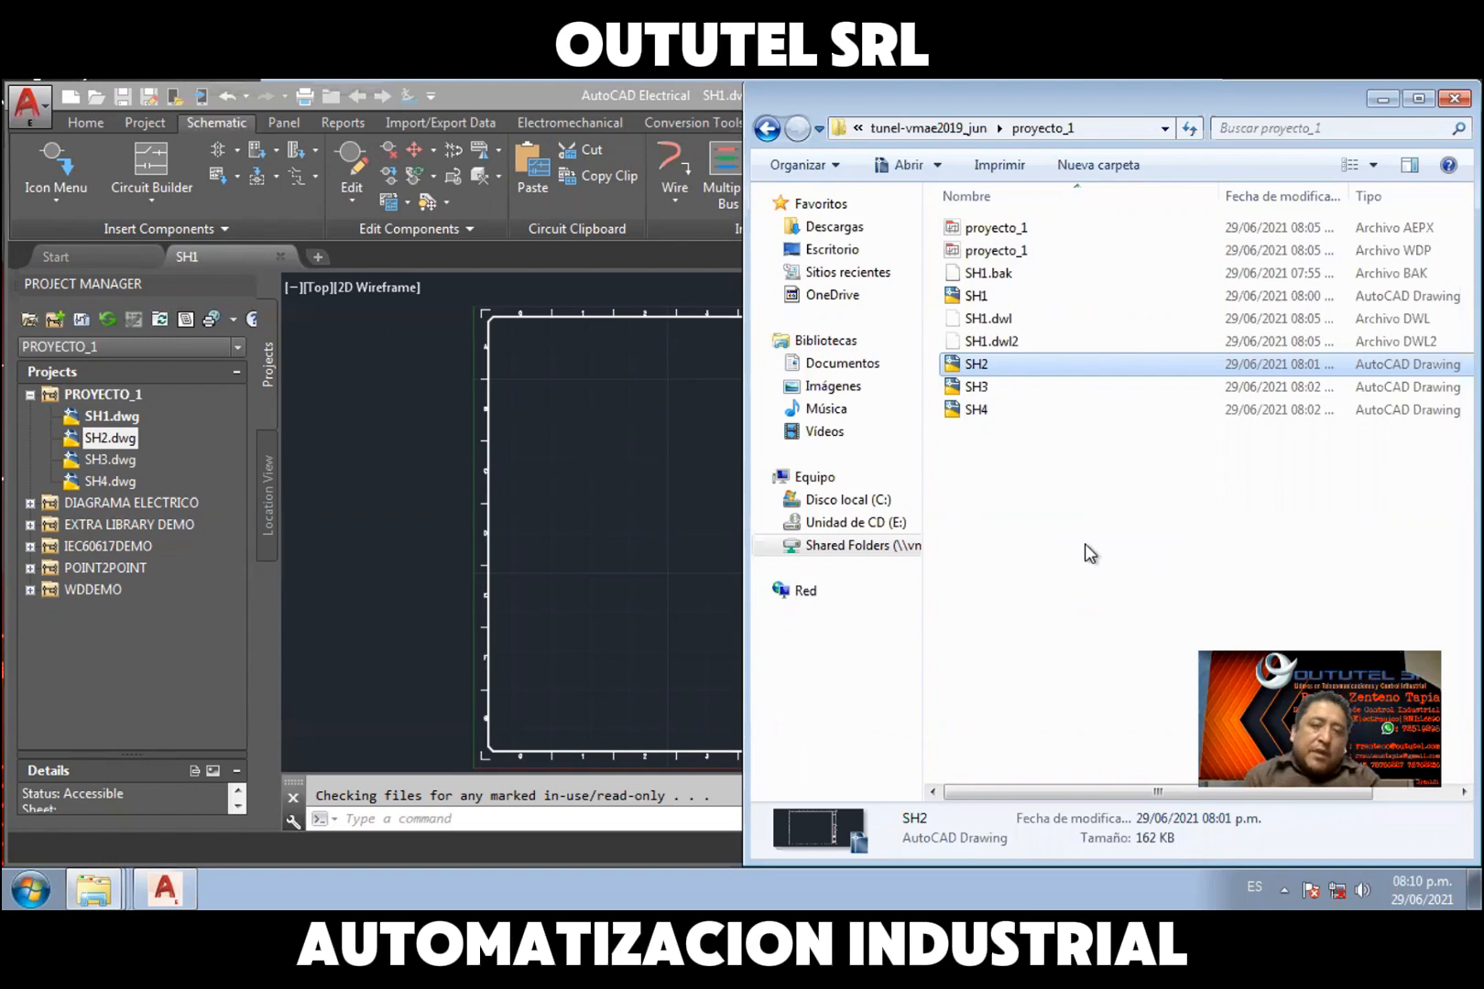
left_click(122, 442)
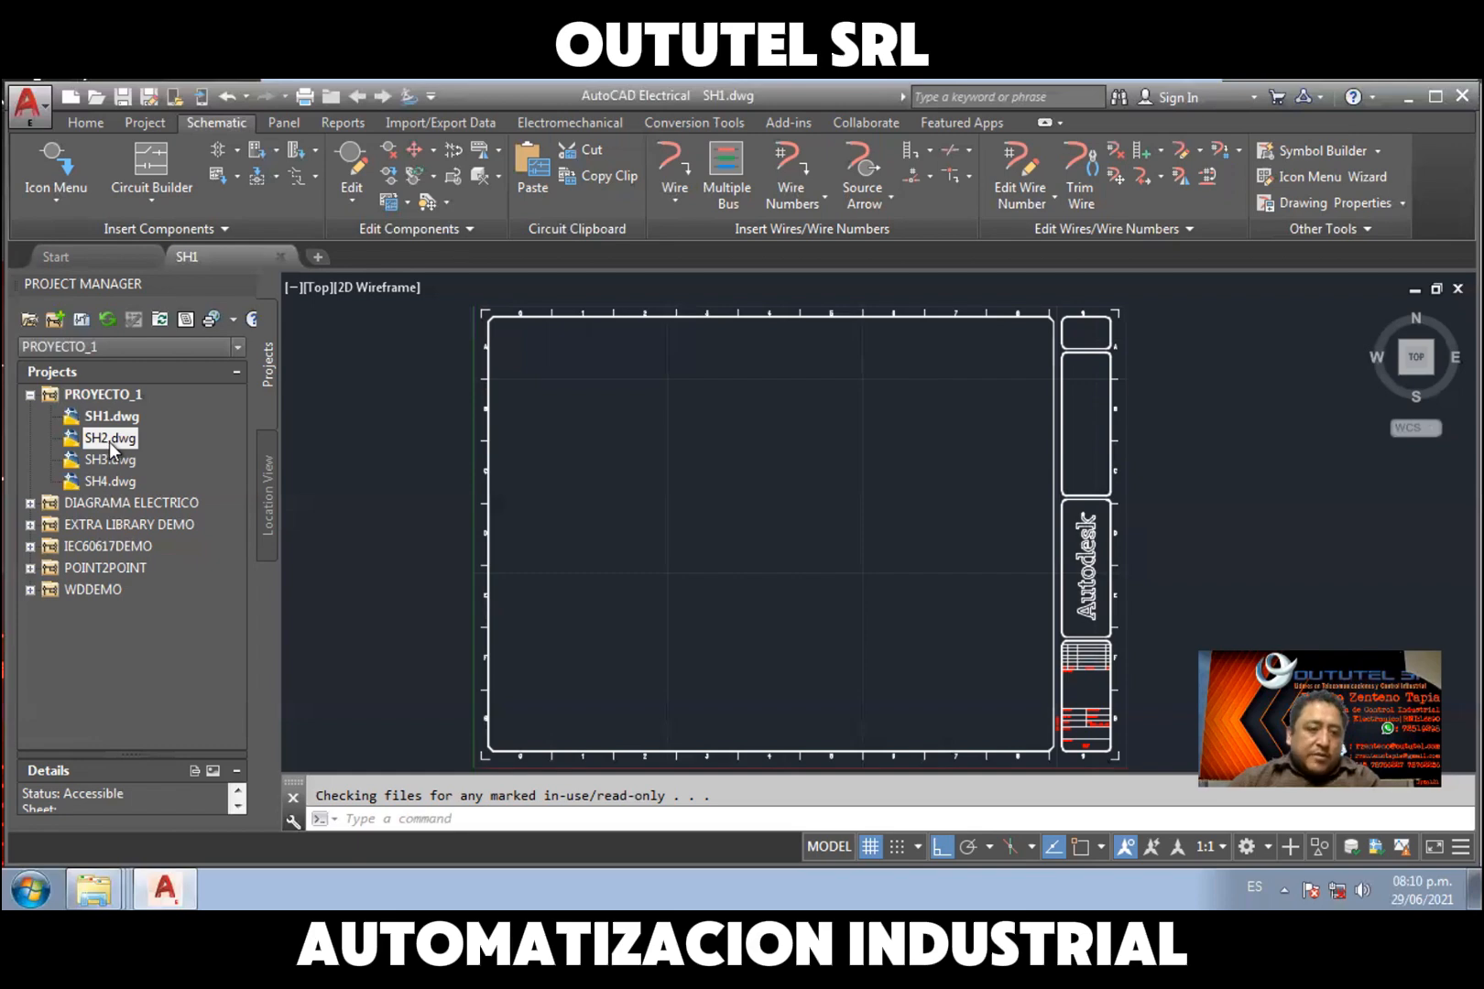
Remove SH2.dwg from the PROYECTO_1 project and refresh the project list
right_click(109, 442)
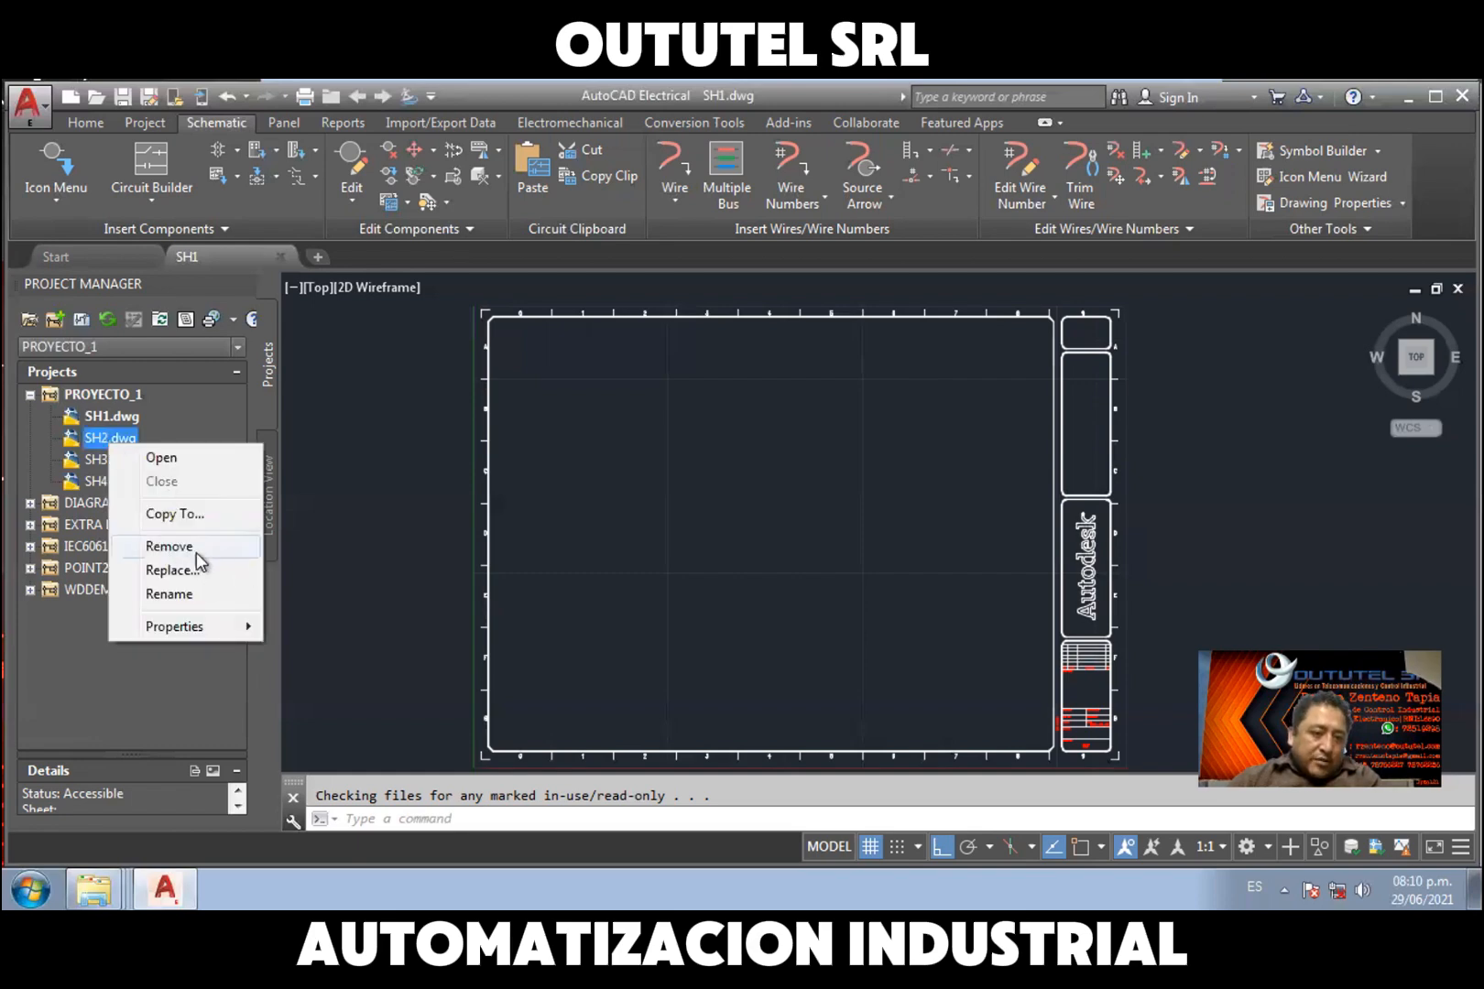
left_click(523, 557)
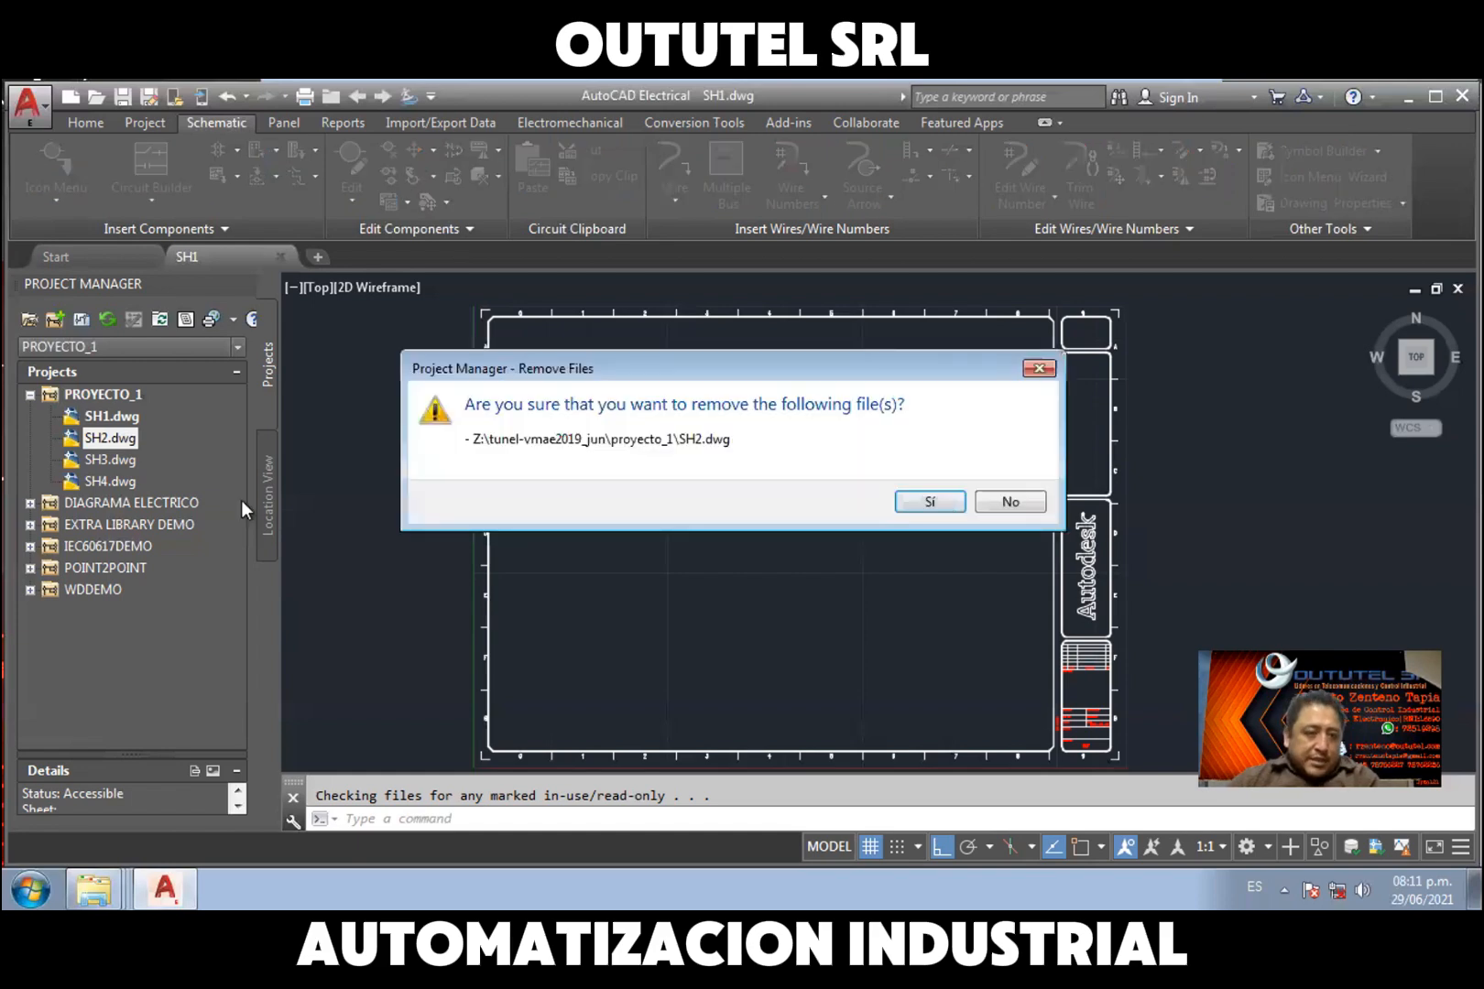
key("Return")
left_click(108, 318)
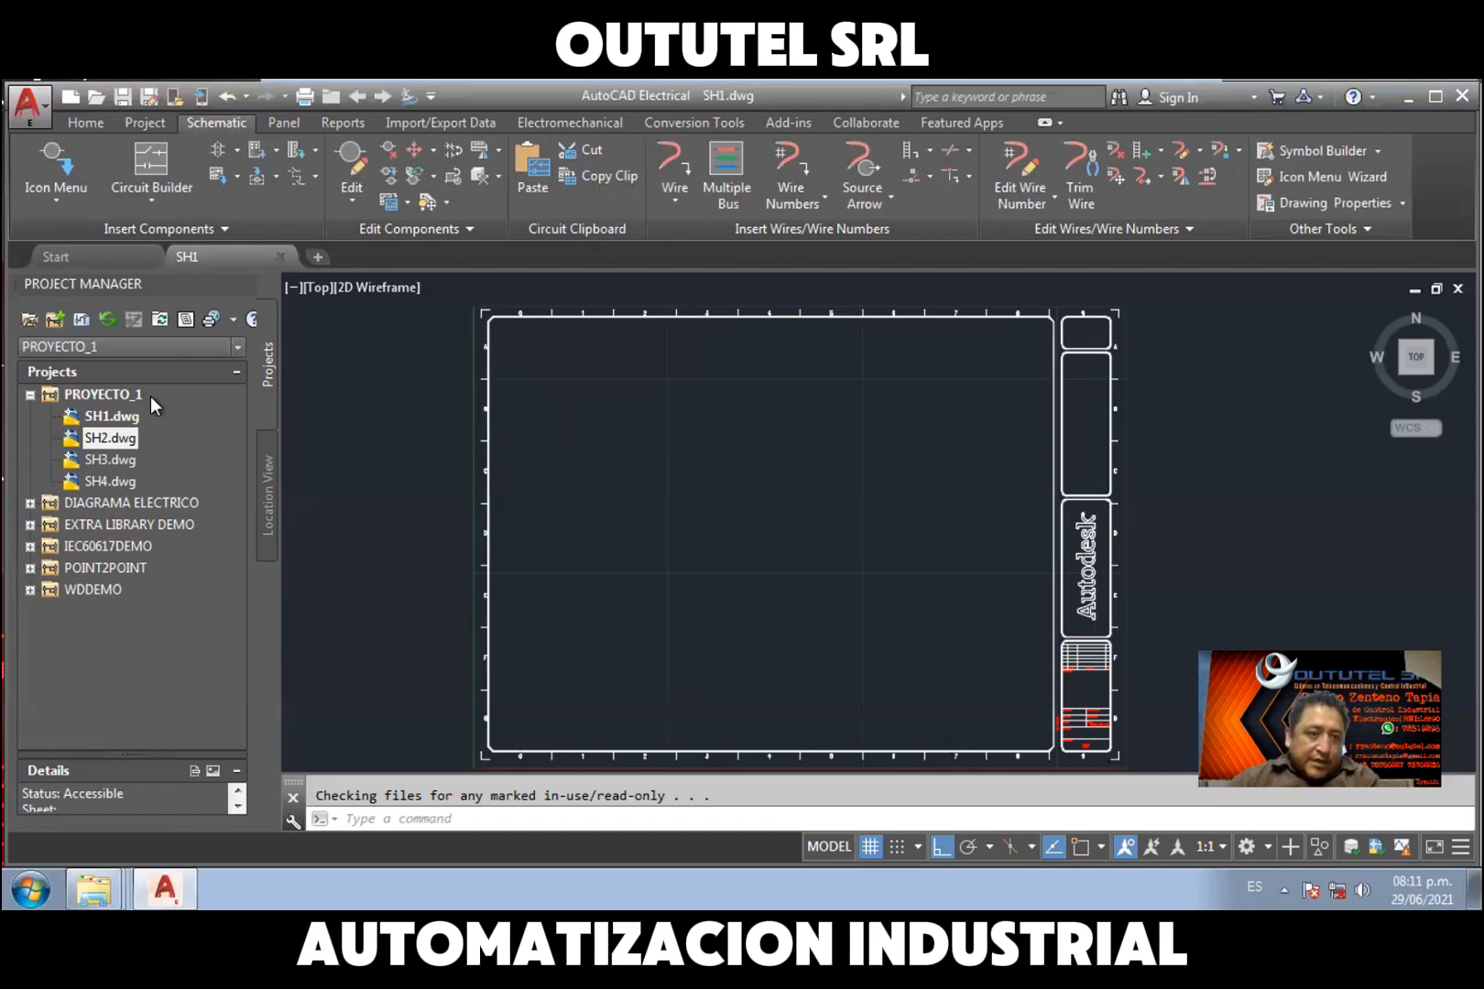
left_click(108, 319)
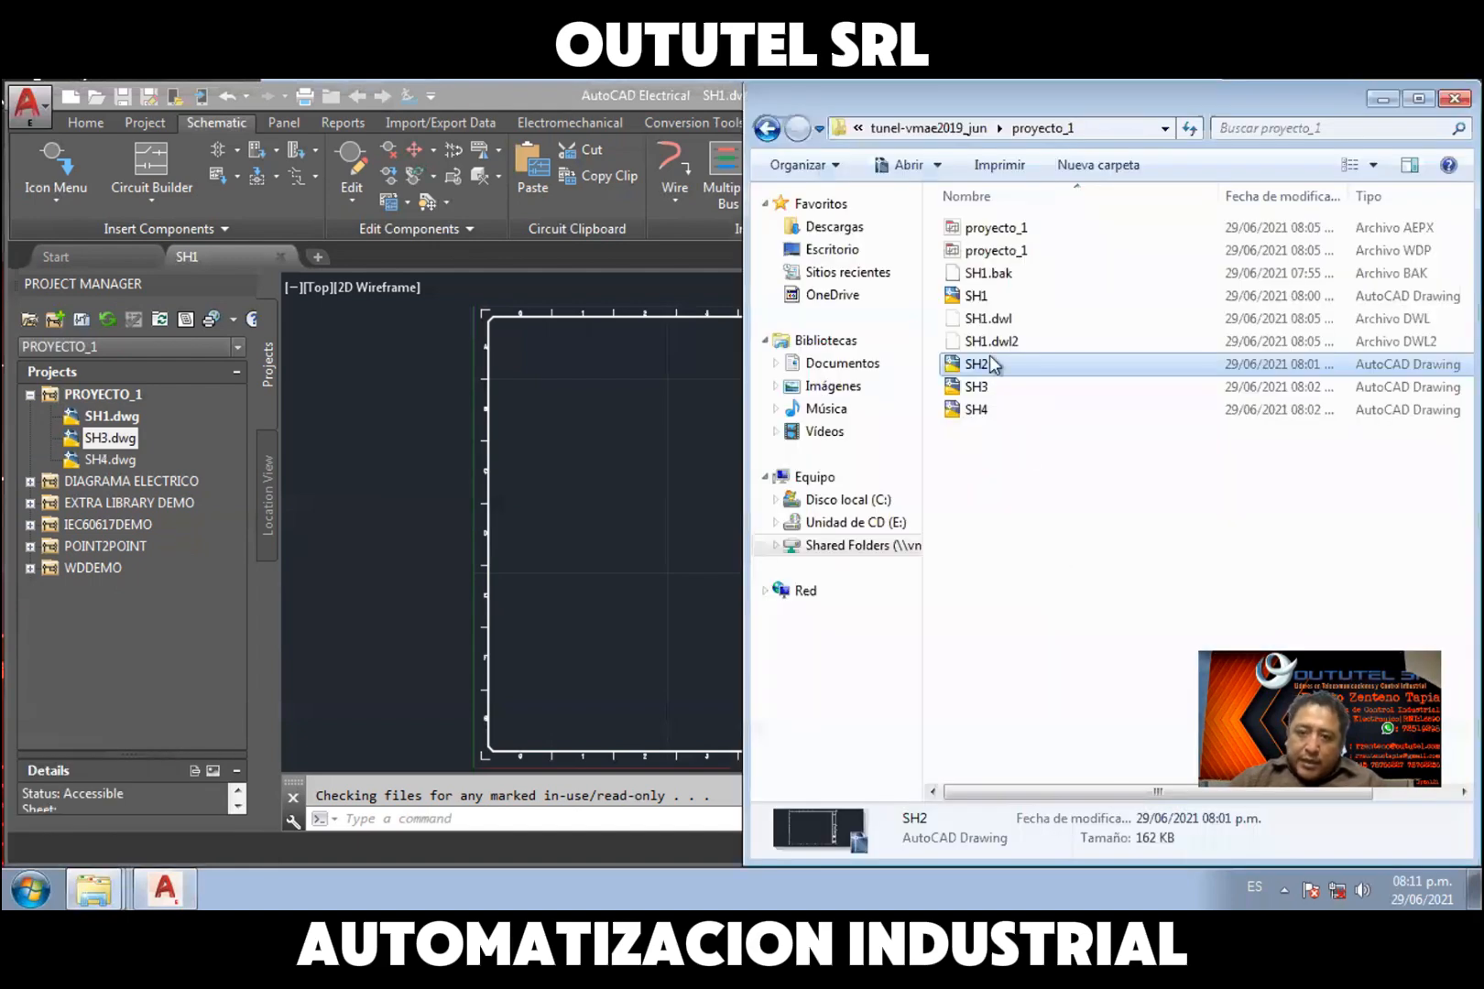
Permanently delete the SH2 drawing file from the proyecto_1 folder
left_click(992, 368)
left_click(996, 372)
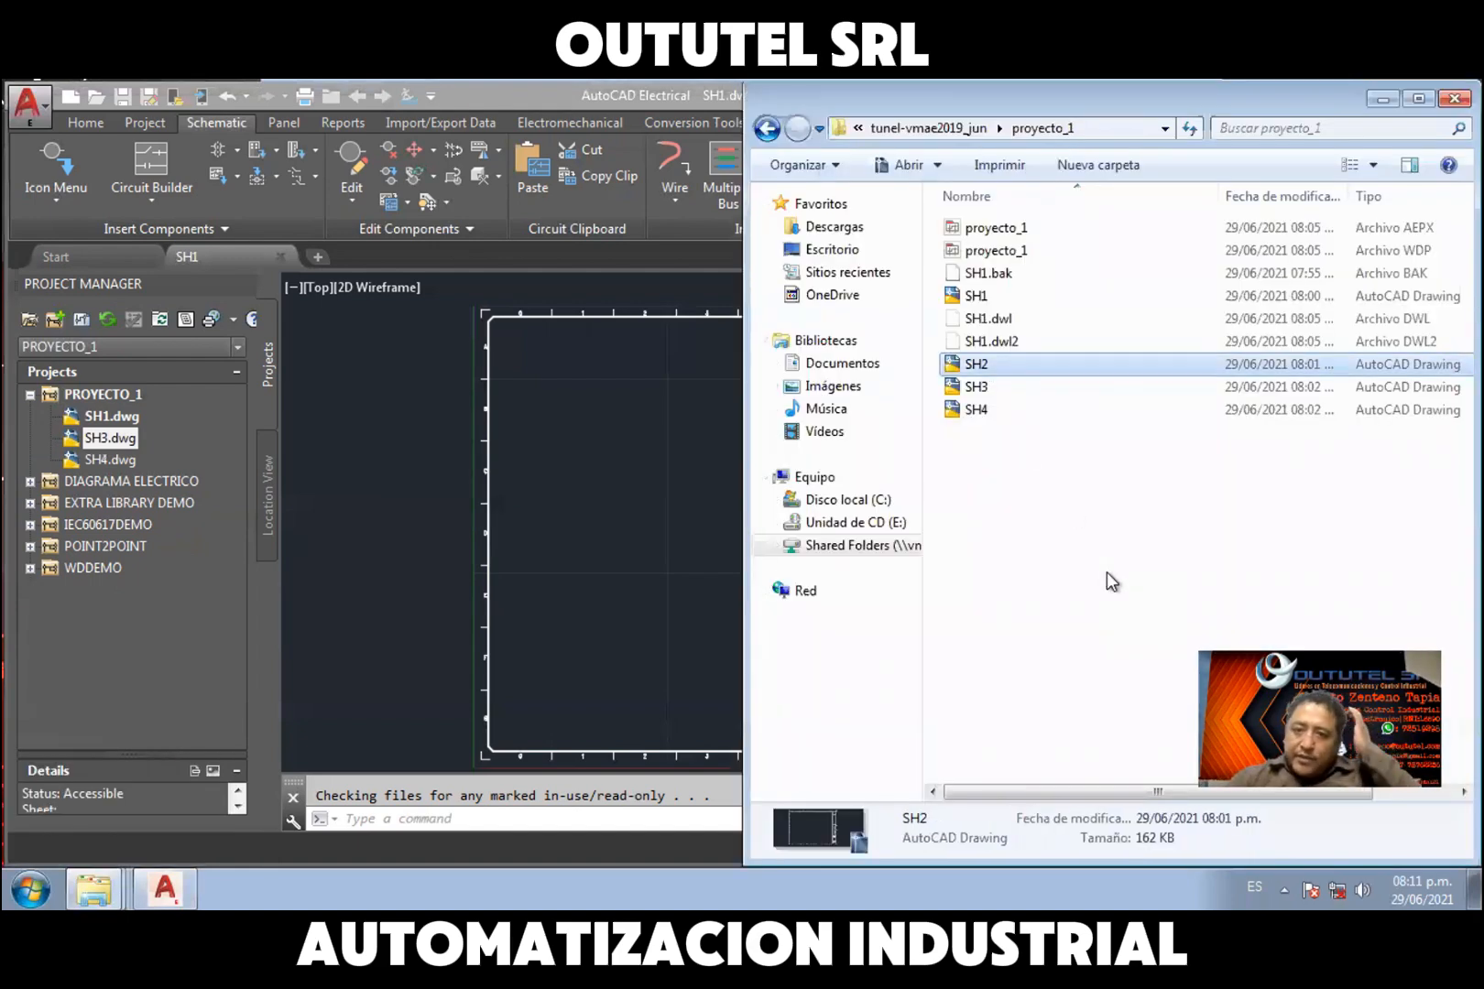
key("Delete")
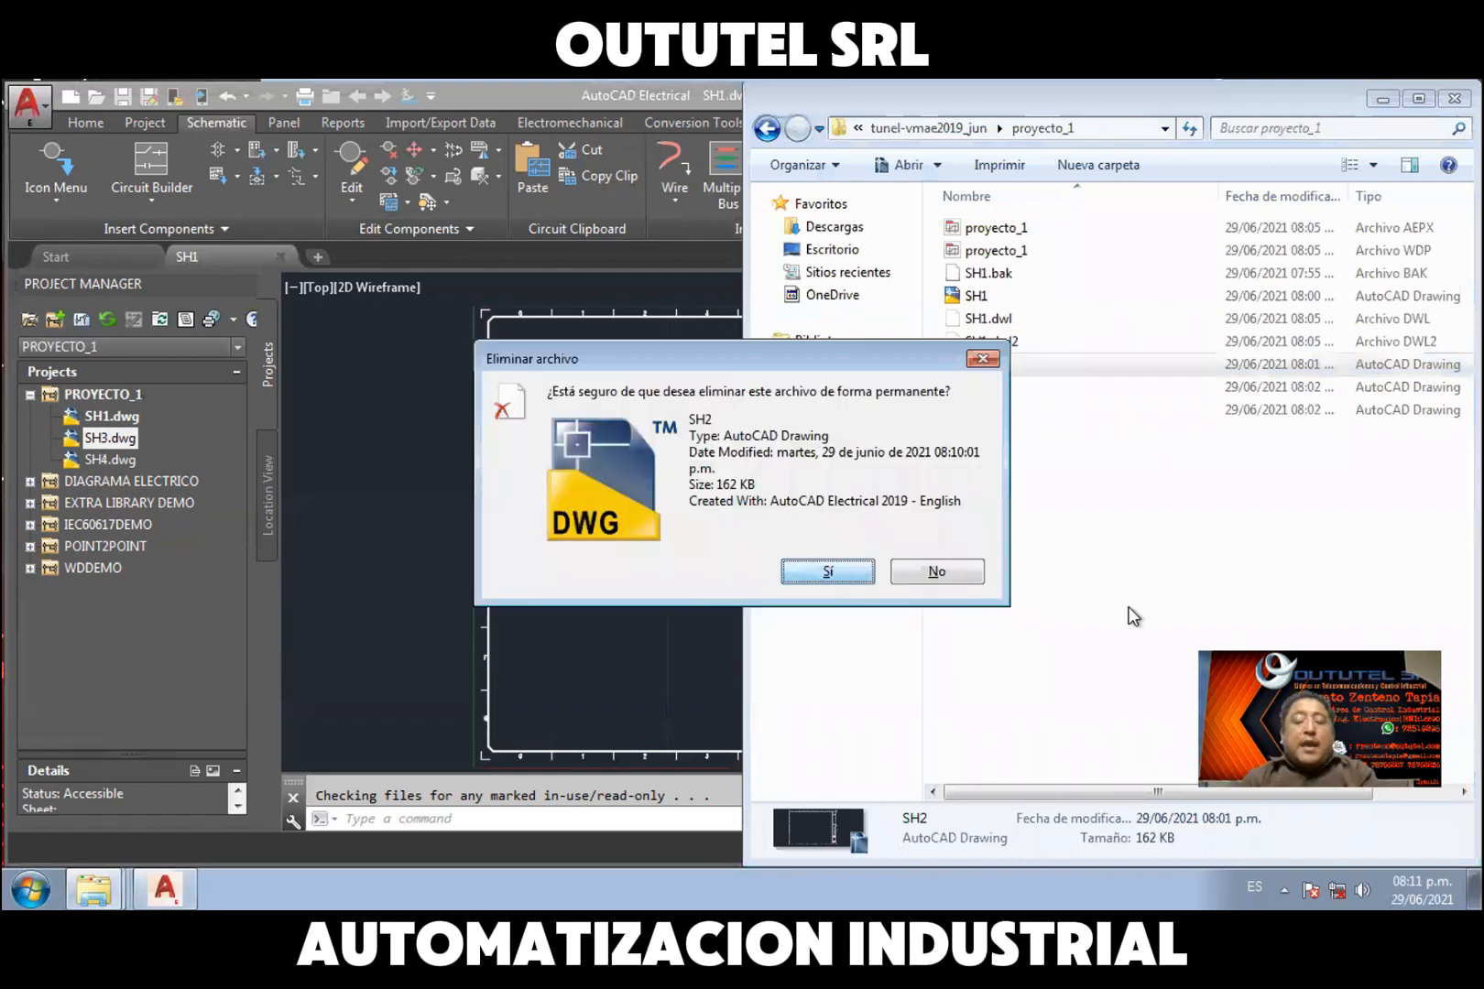
key("Return")
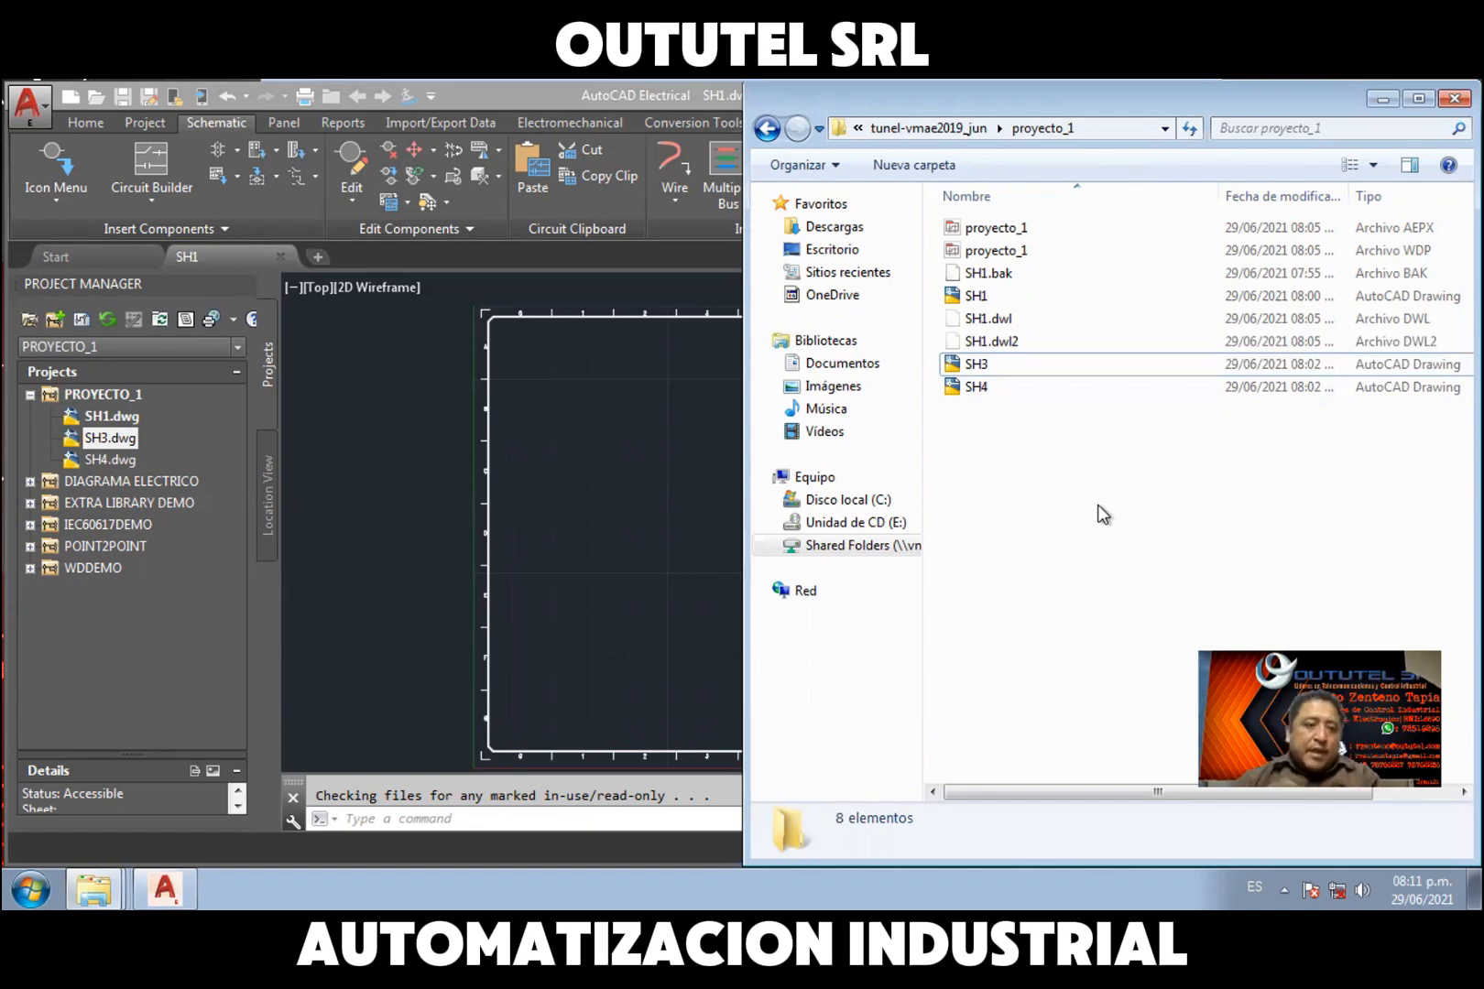
Copy SH1.dwg within PROYECTO_1 as SH2, apply the project default values, and place the new drawing directly below SH1.dwg
left_click(128, 418)
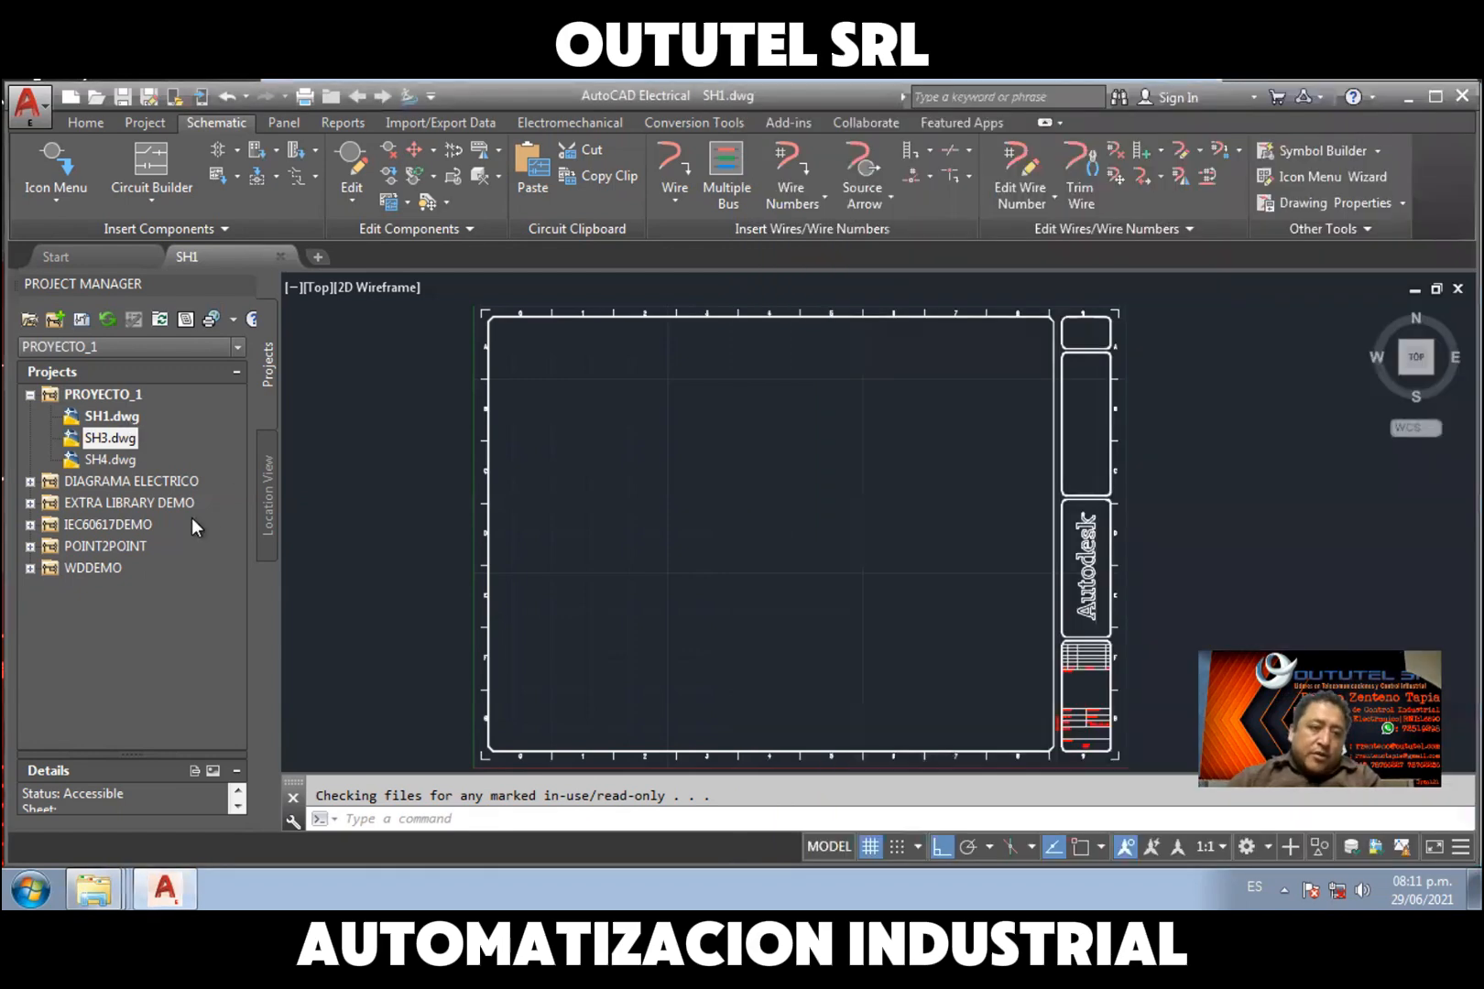
left_click(116, 416)
right_click(116, 416)
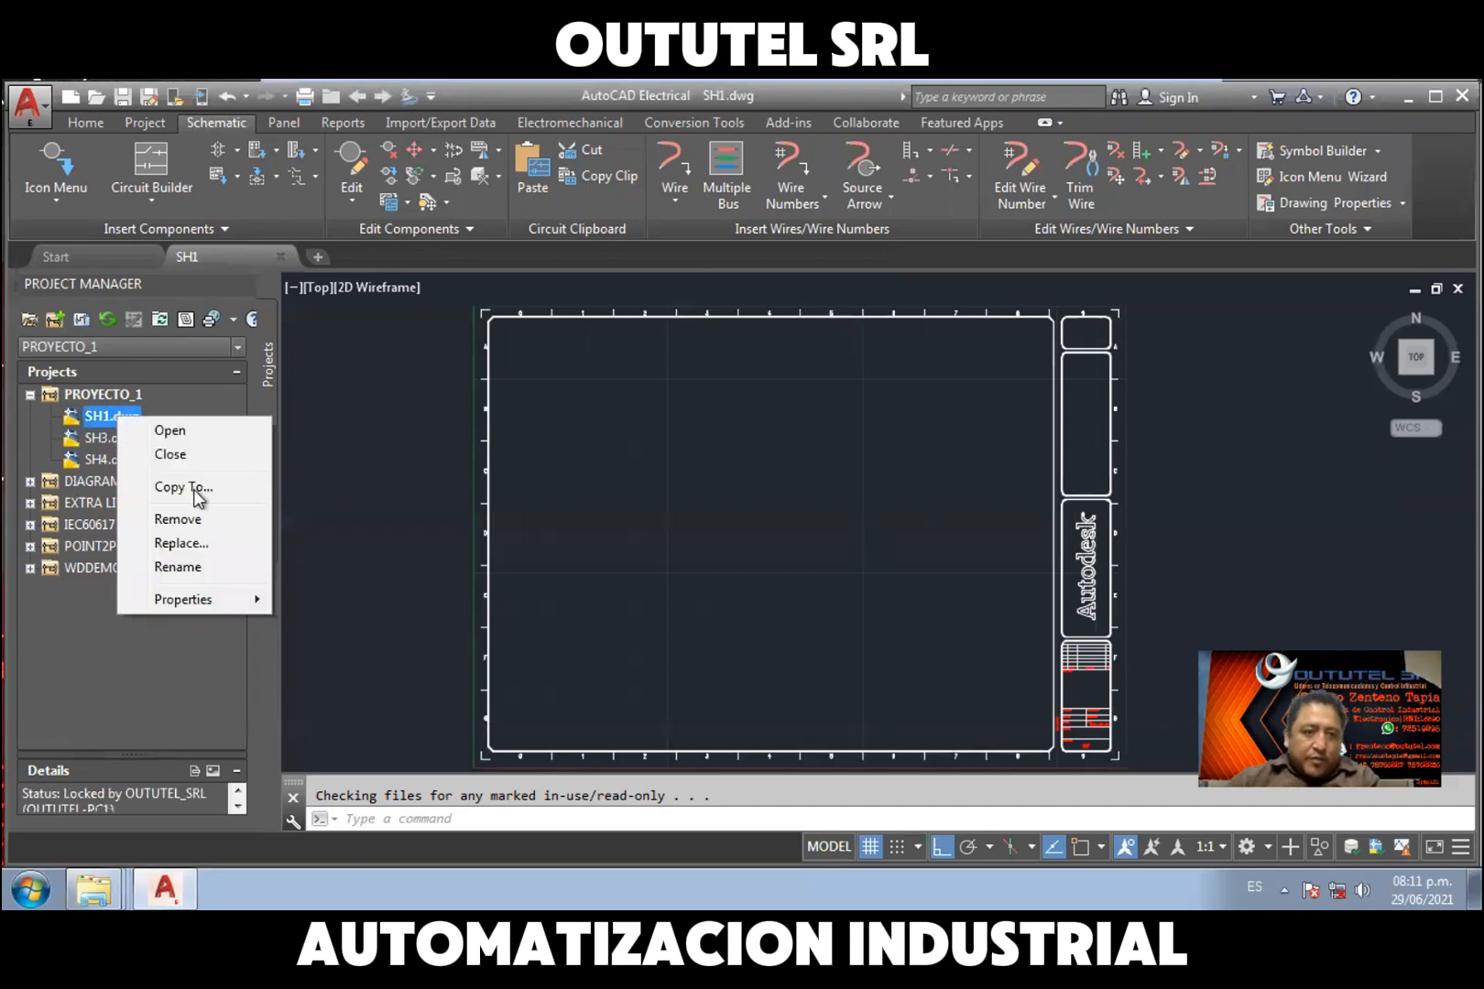
left_click(750, 498)
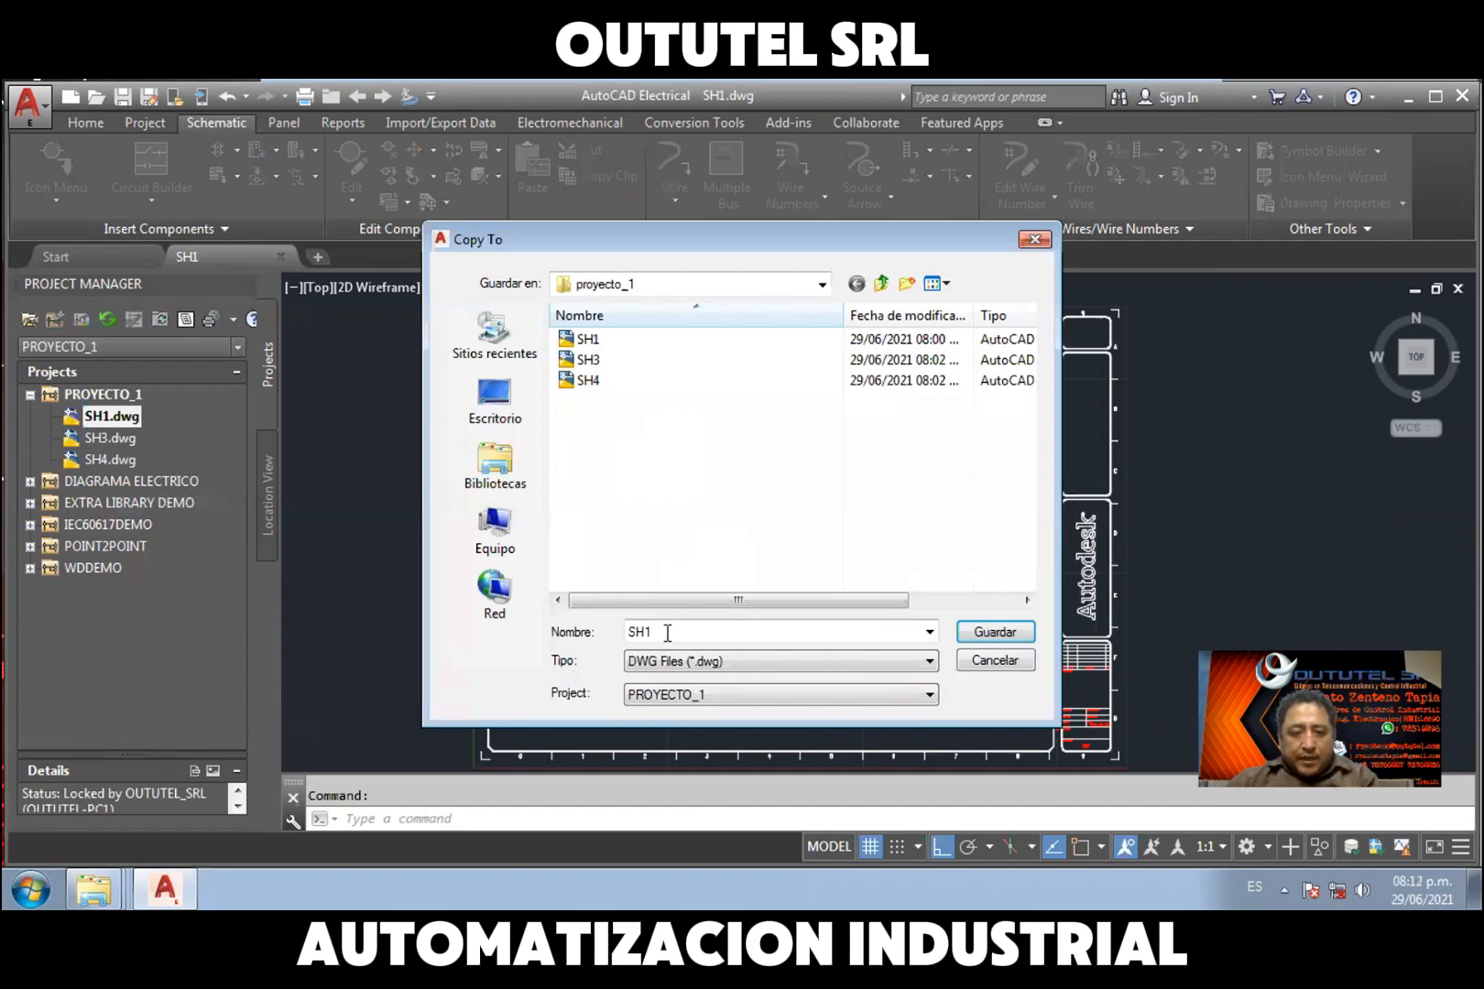
left_click(679, 631)
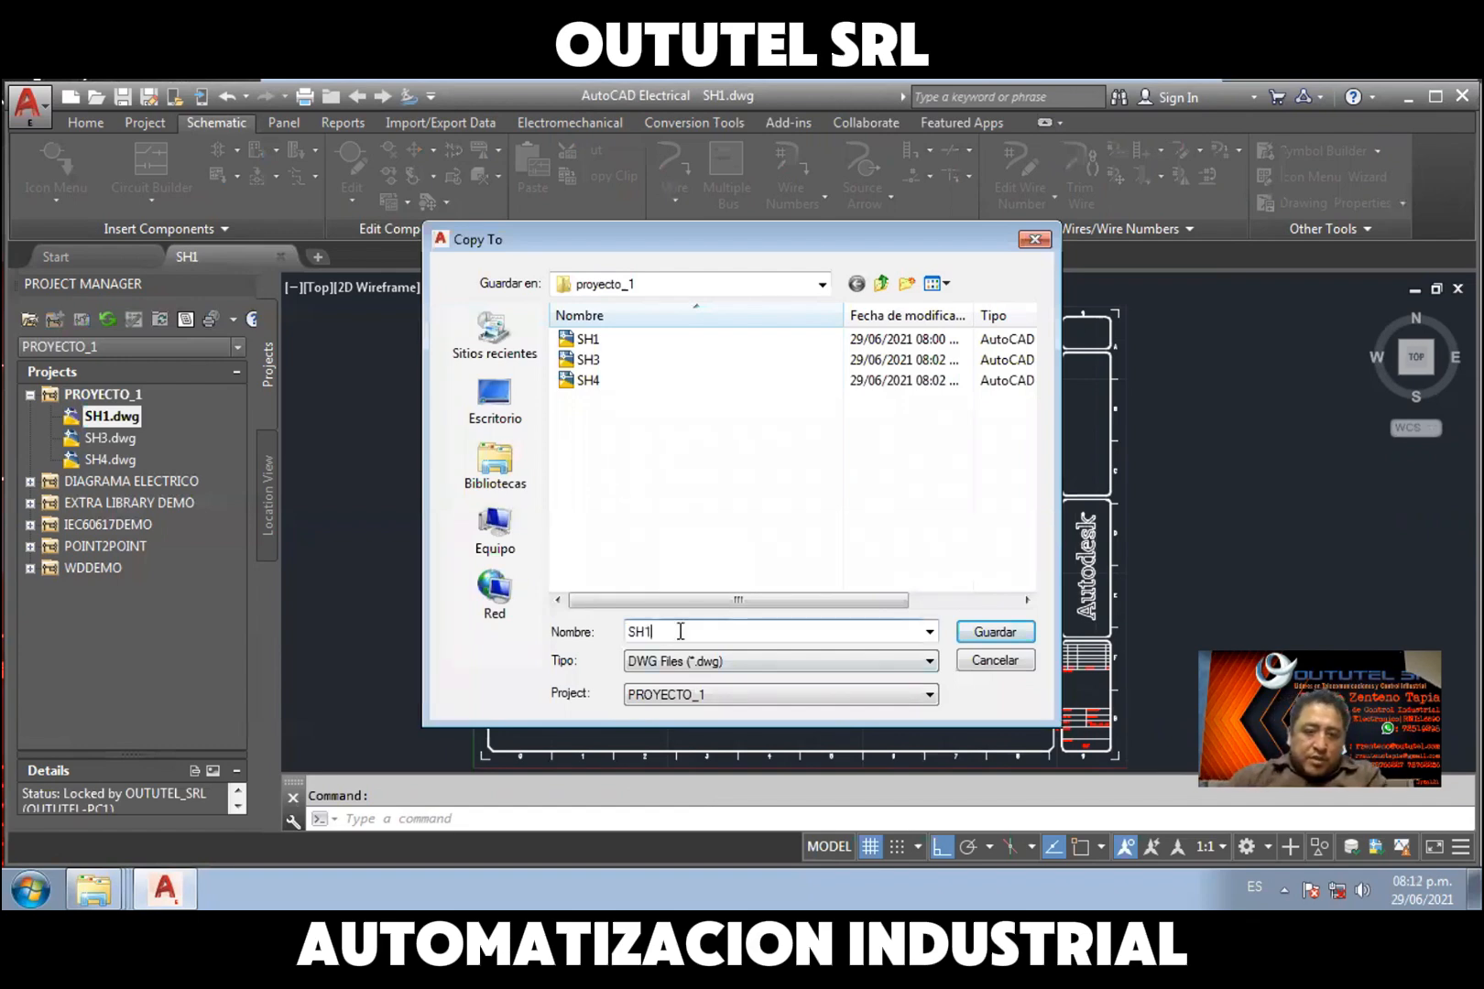
key("BackSpace")
type("2")
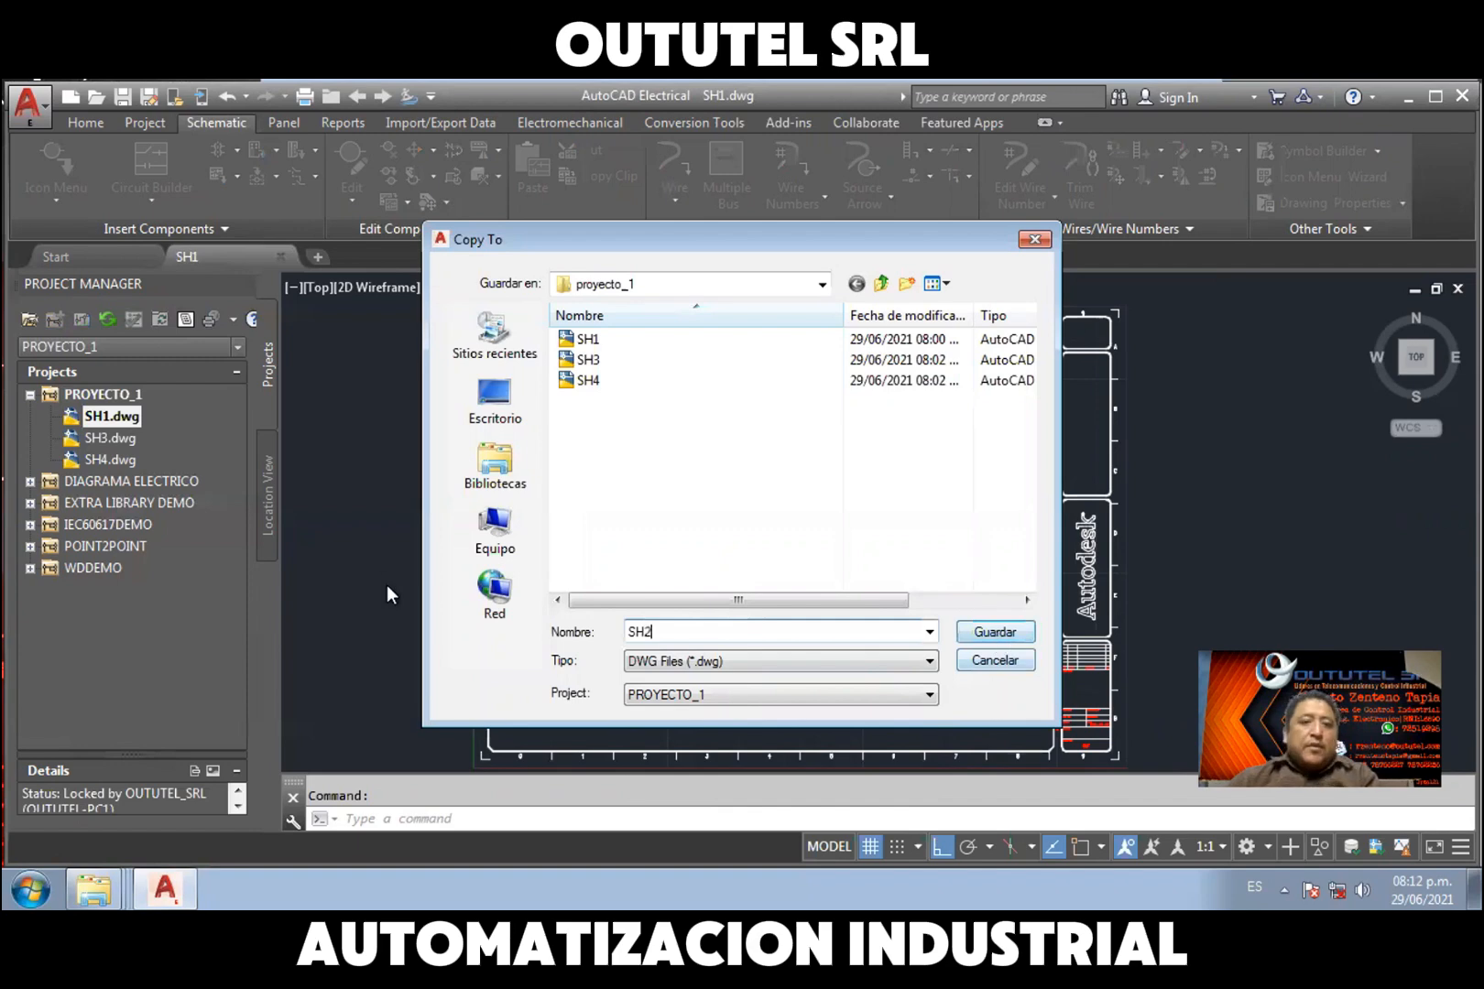
key("Return")
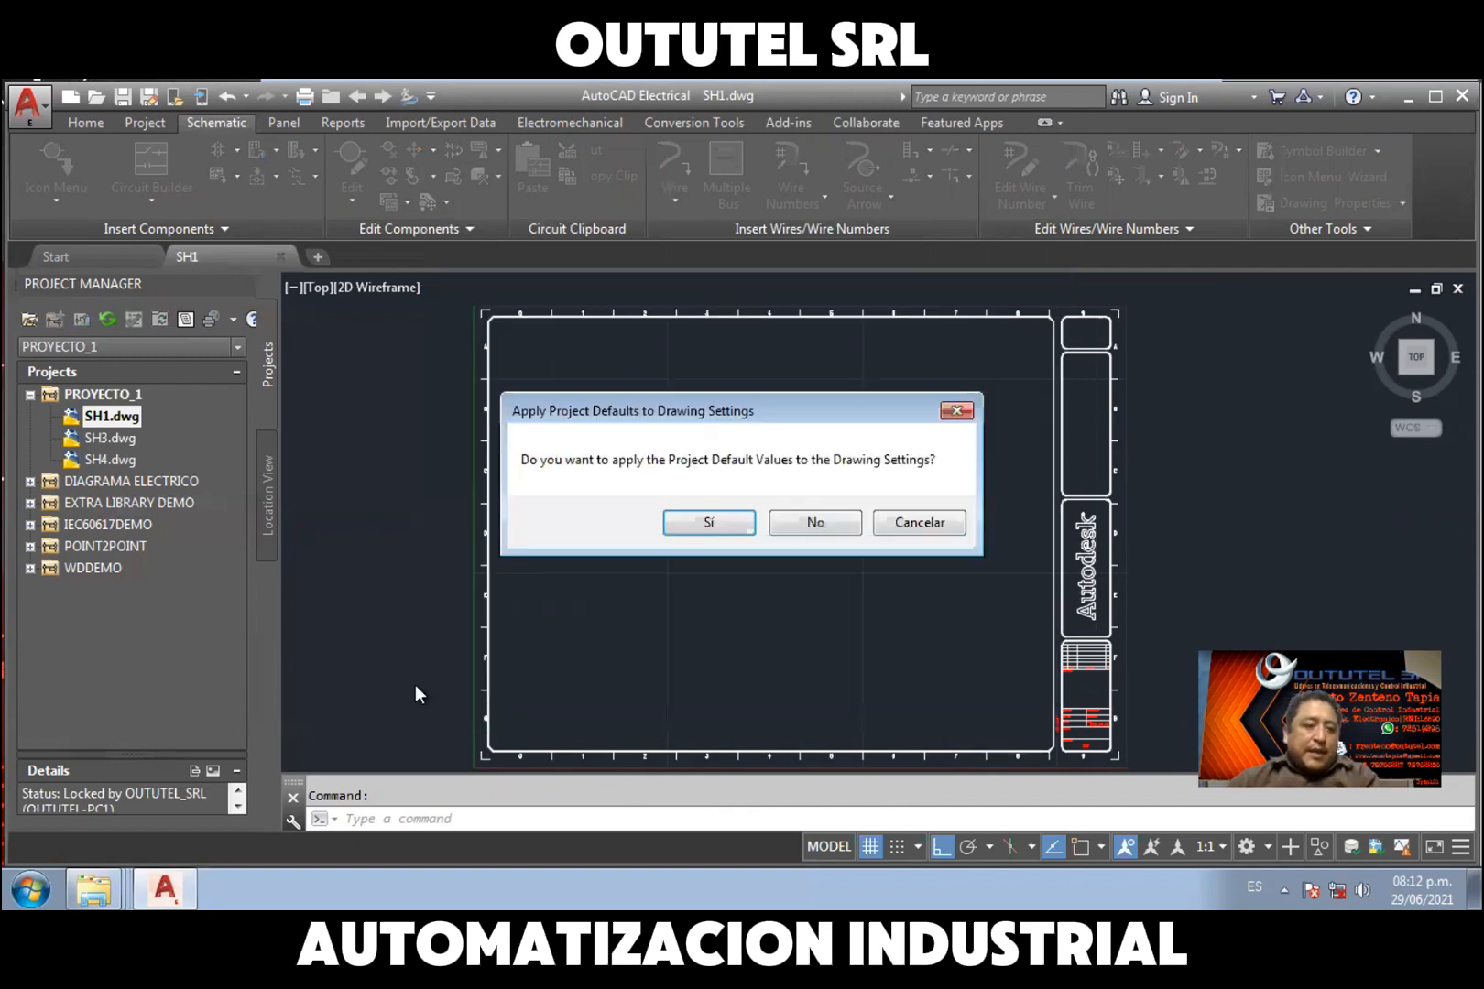
key("Return")
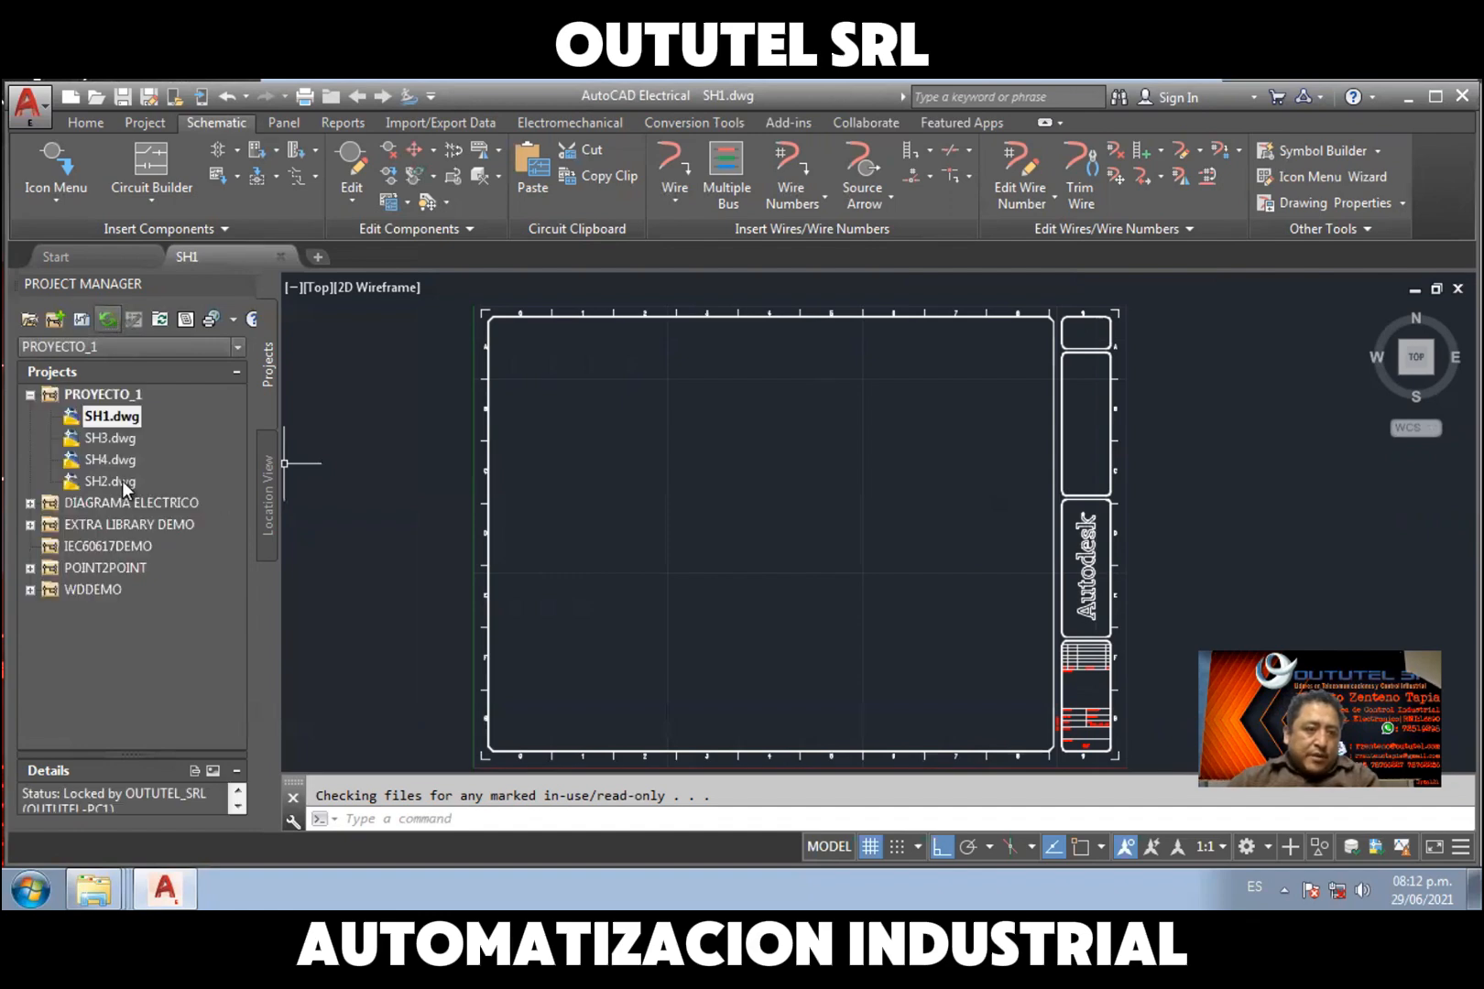
left_click(109, 482)
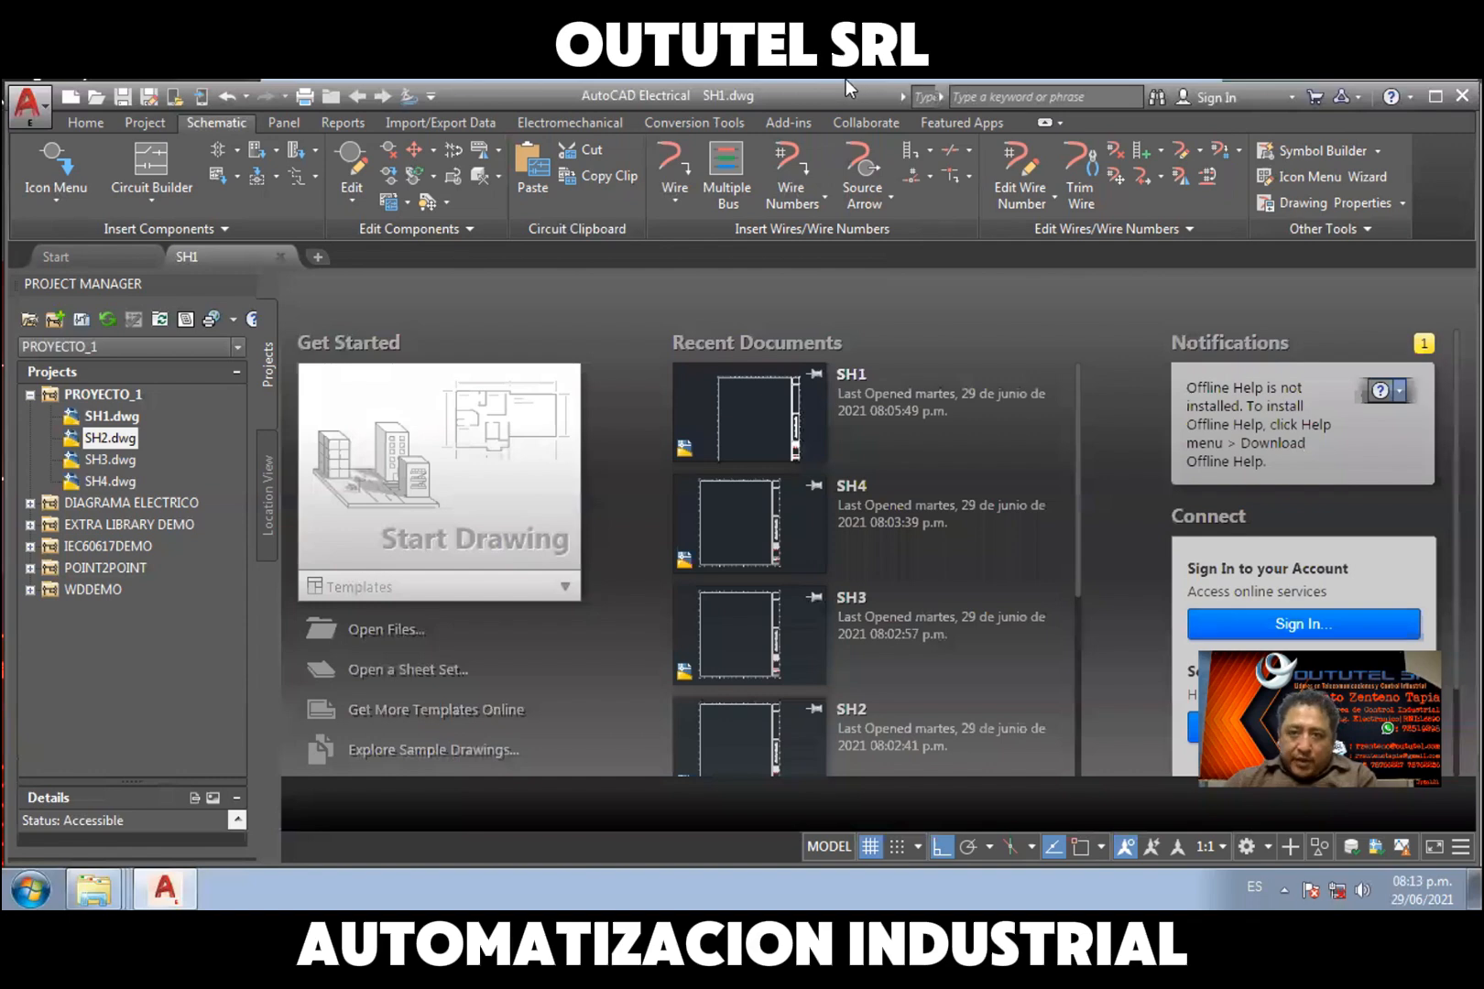
Minimize the virtual machine and arrange WhatsApp Web in Chrome side by side with the tunel-vmae2019_jun folder window
mouse_move(845, 80)
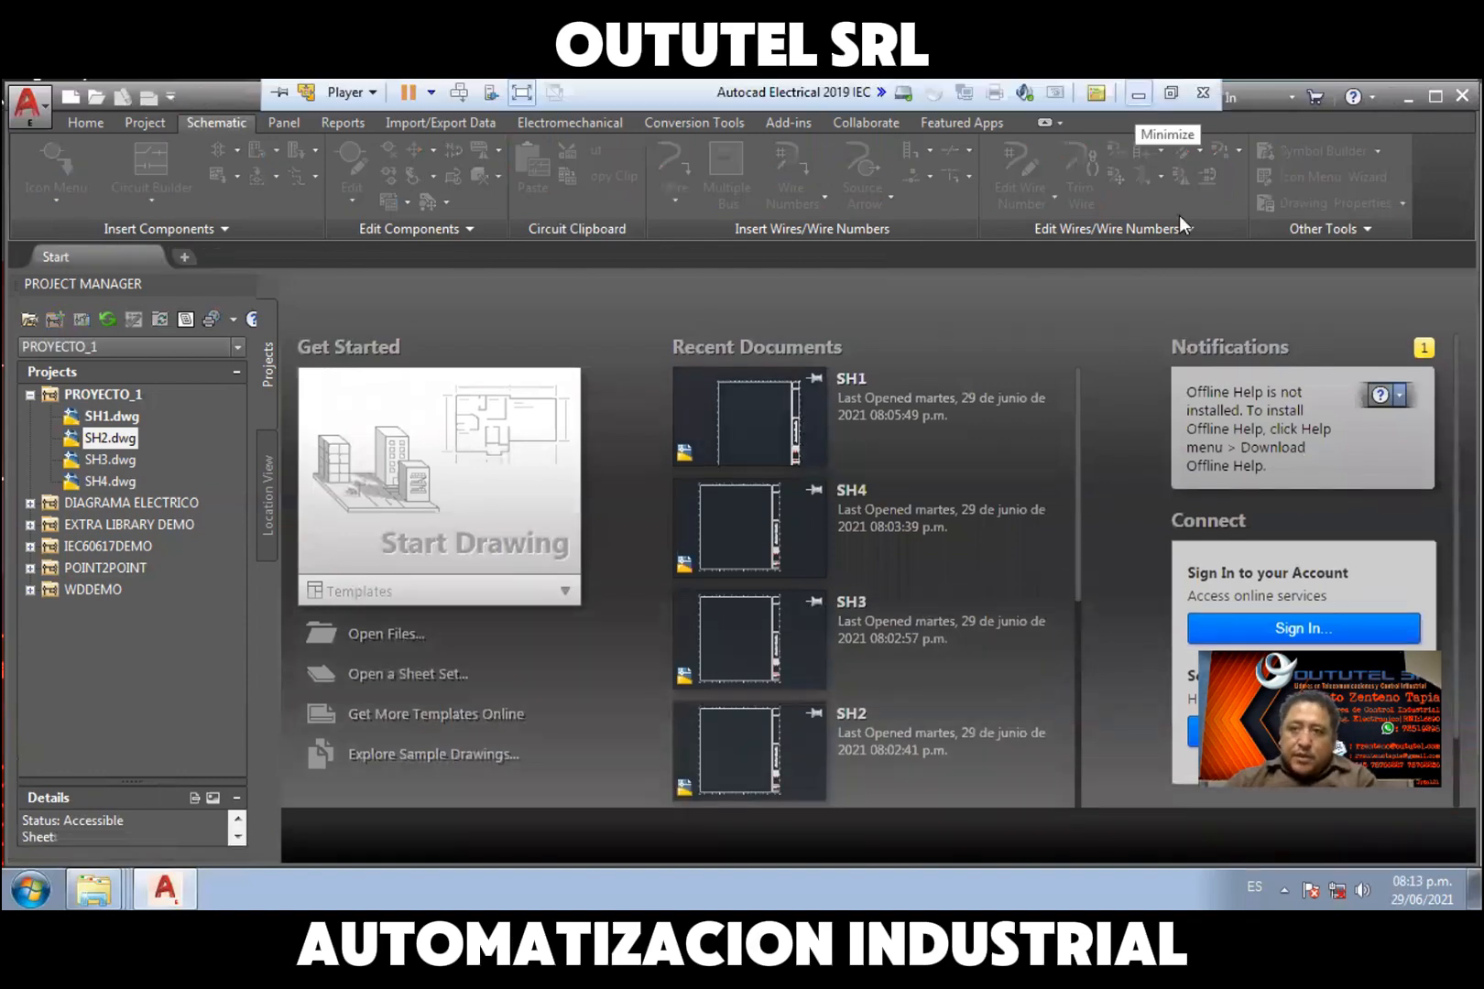
left_click(1139, 98)
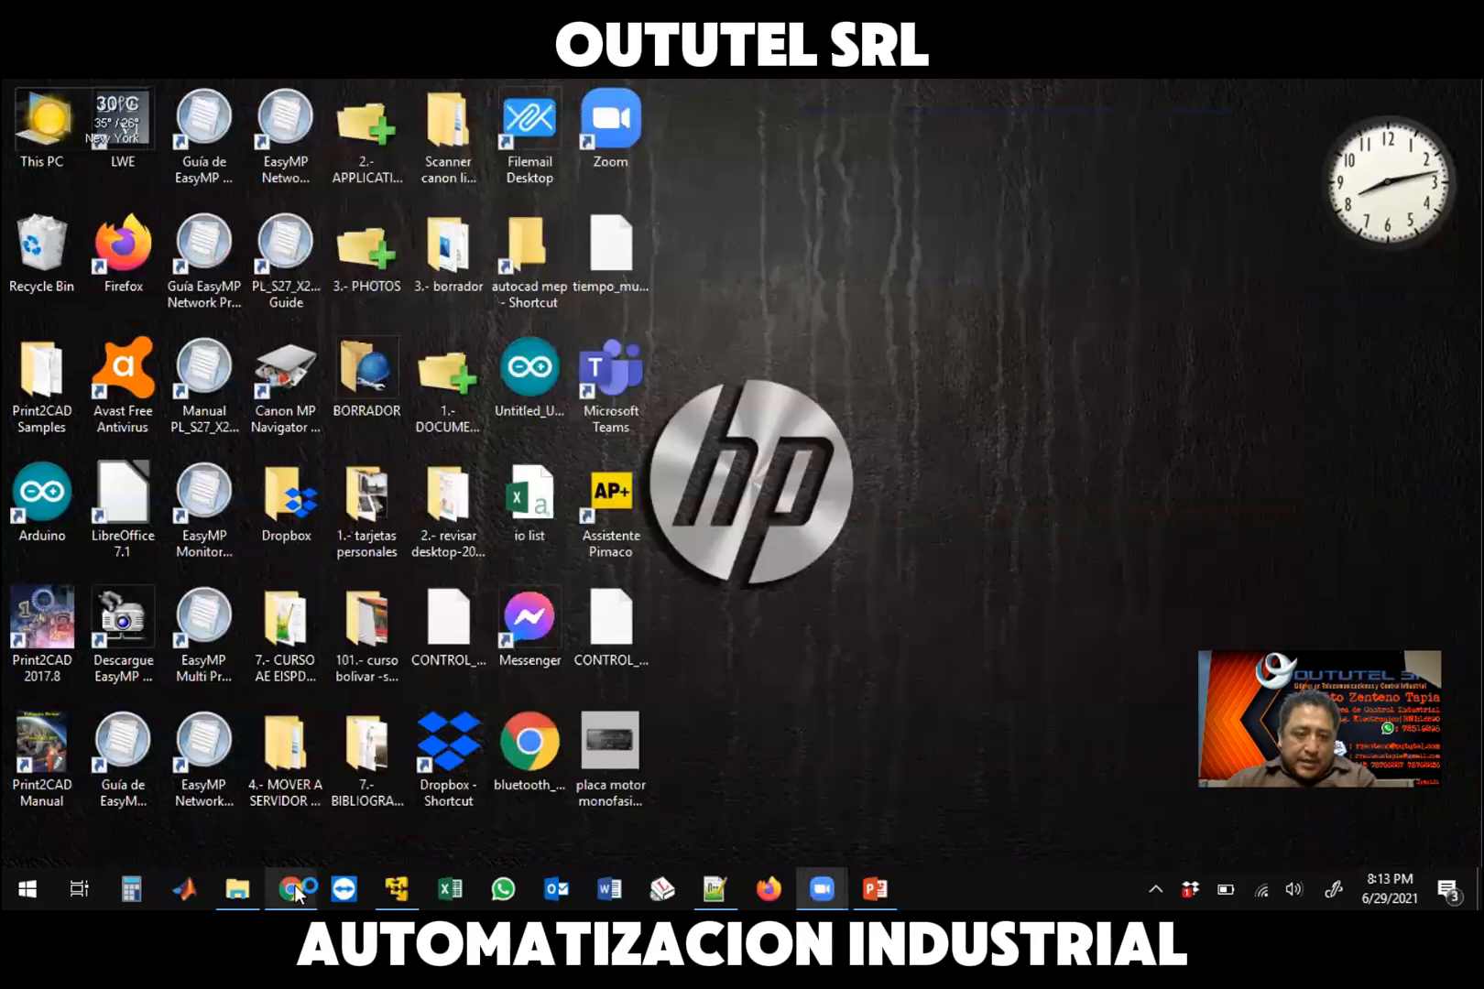
left_click(291, 887)
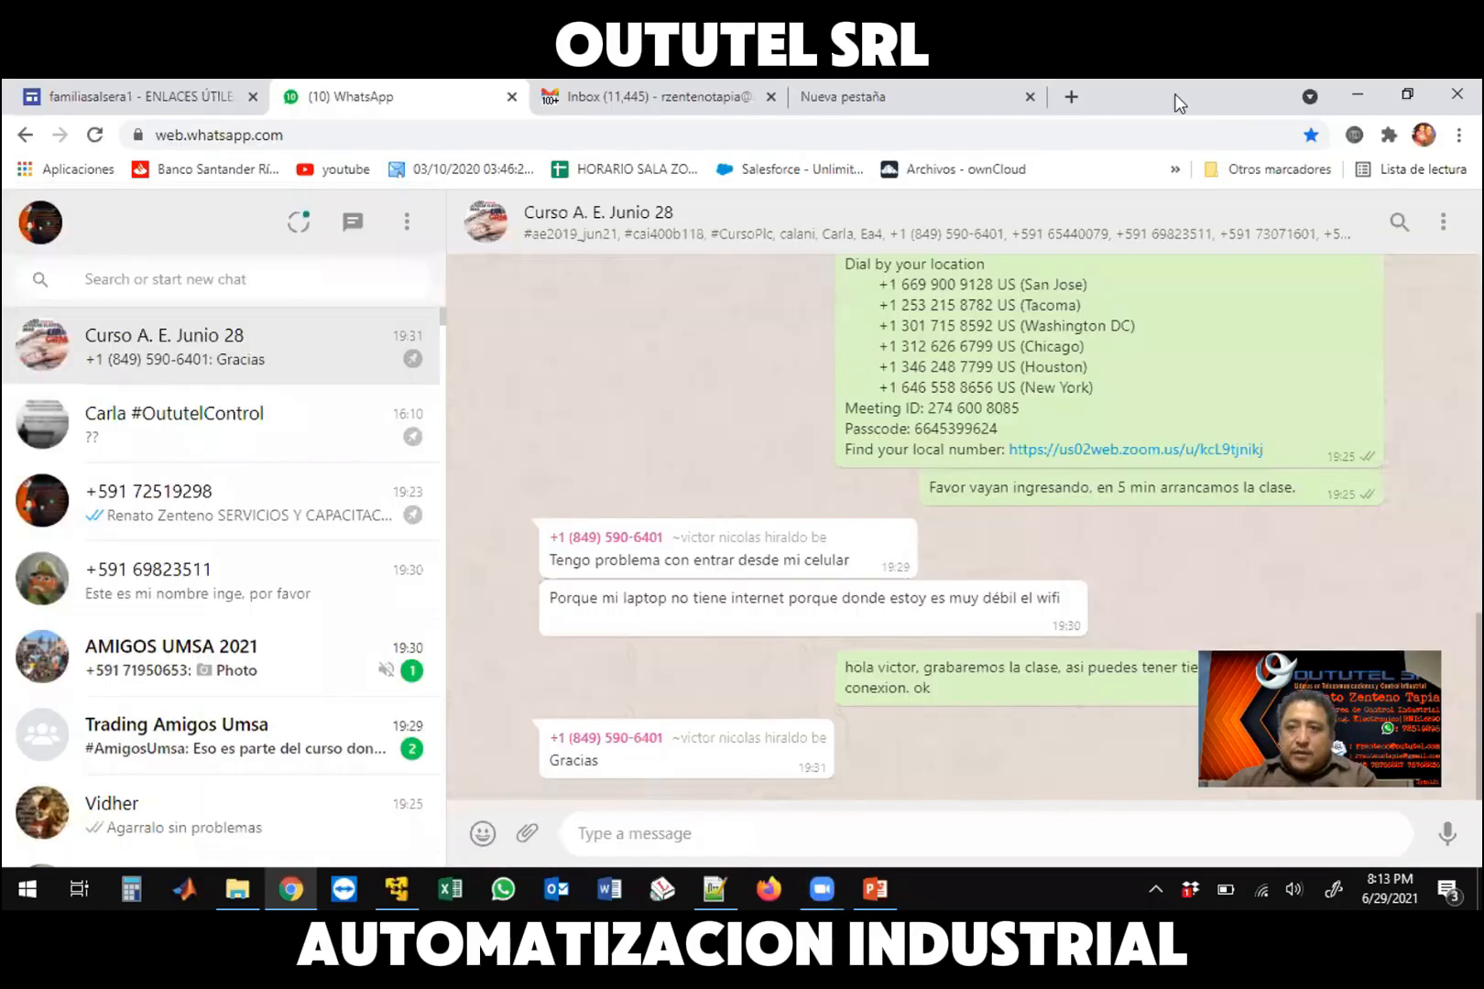
key("super+Right")
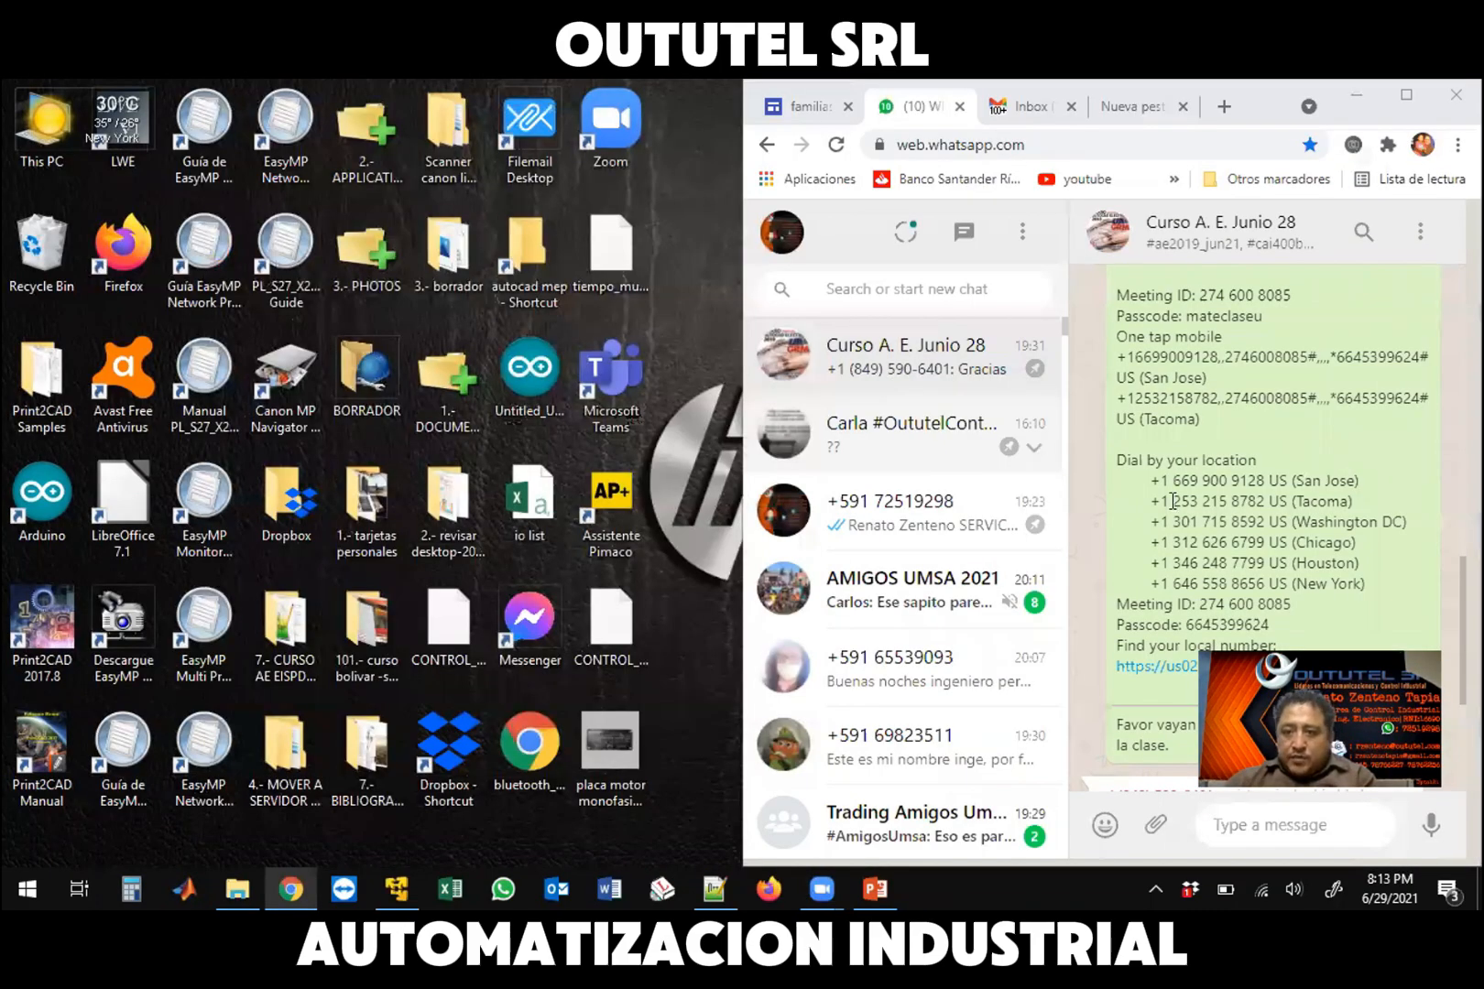
scroll(1147, 586, "down", 3)
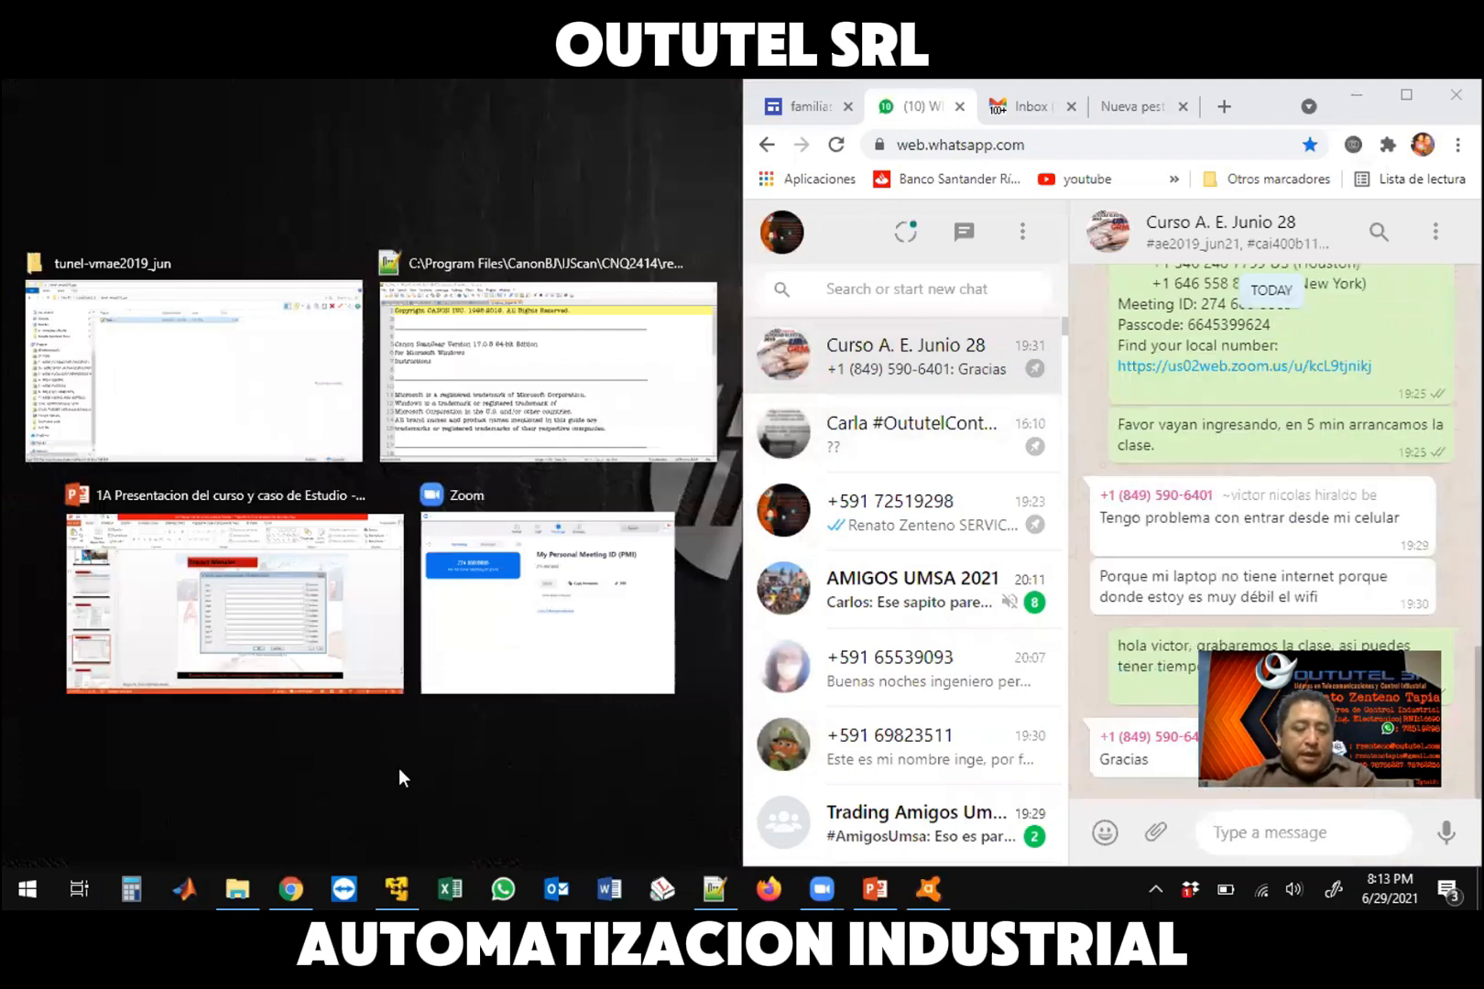
left_click(212, 401)
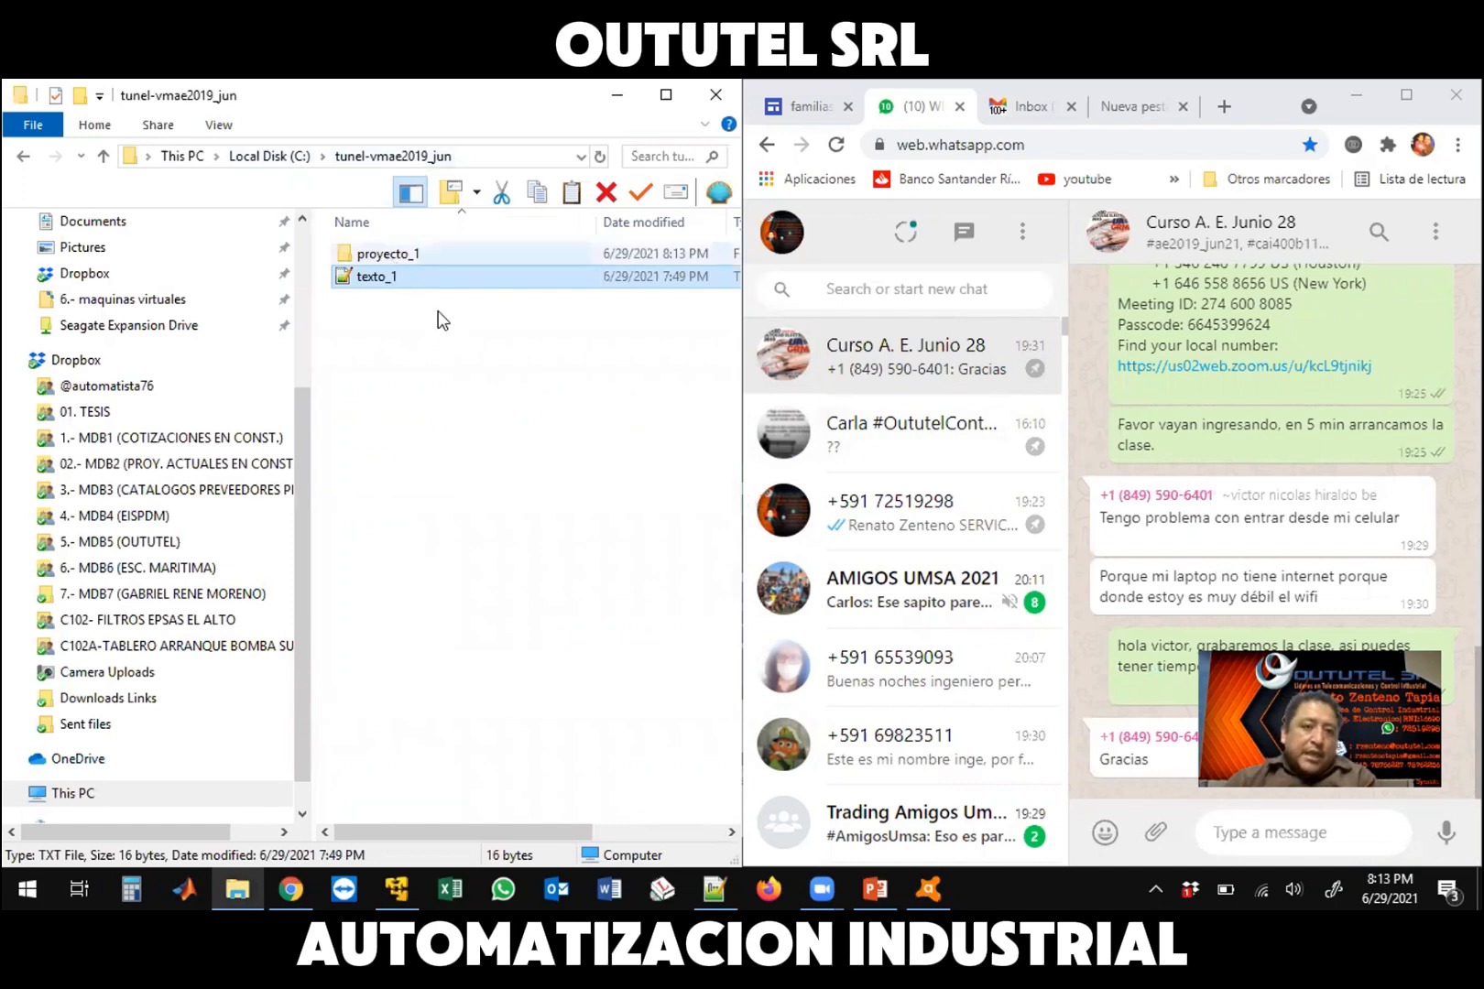
Check the project files inside the proyecto_1 folder, then return to the tunel-vmae2019_jun folder
double_click(387, 257)
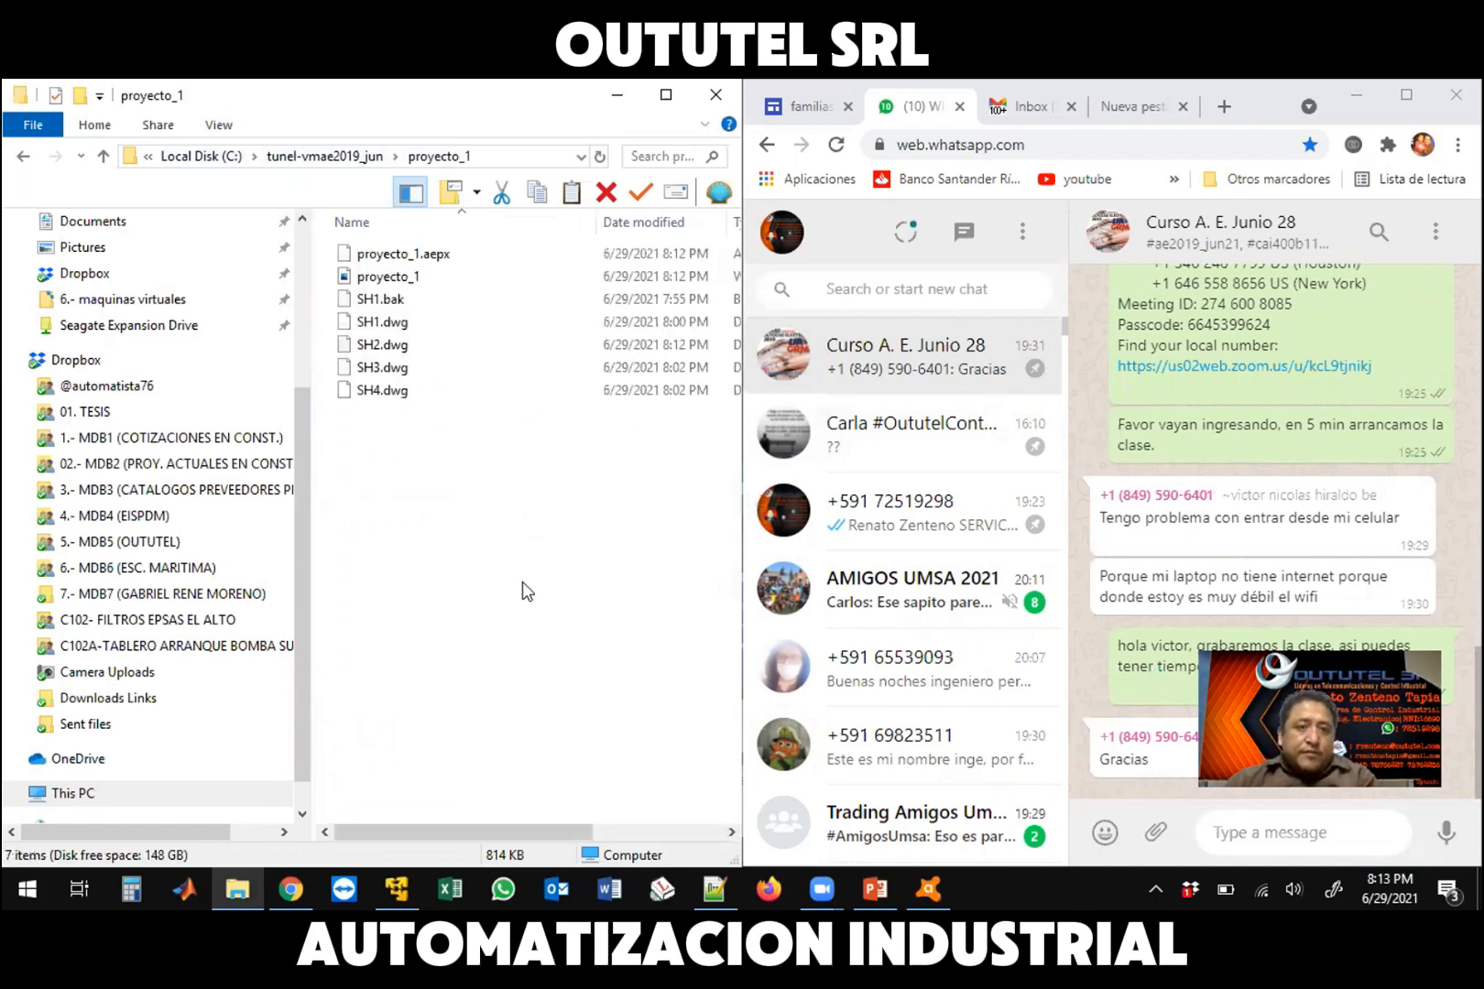
left_click(419, 260)
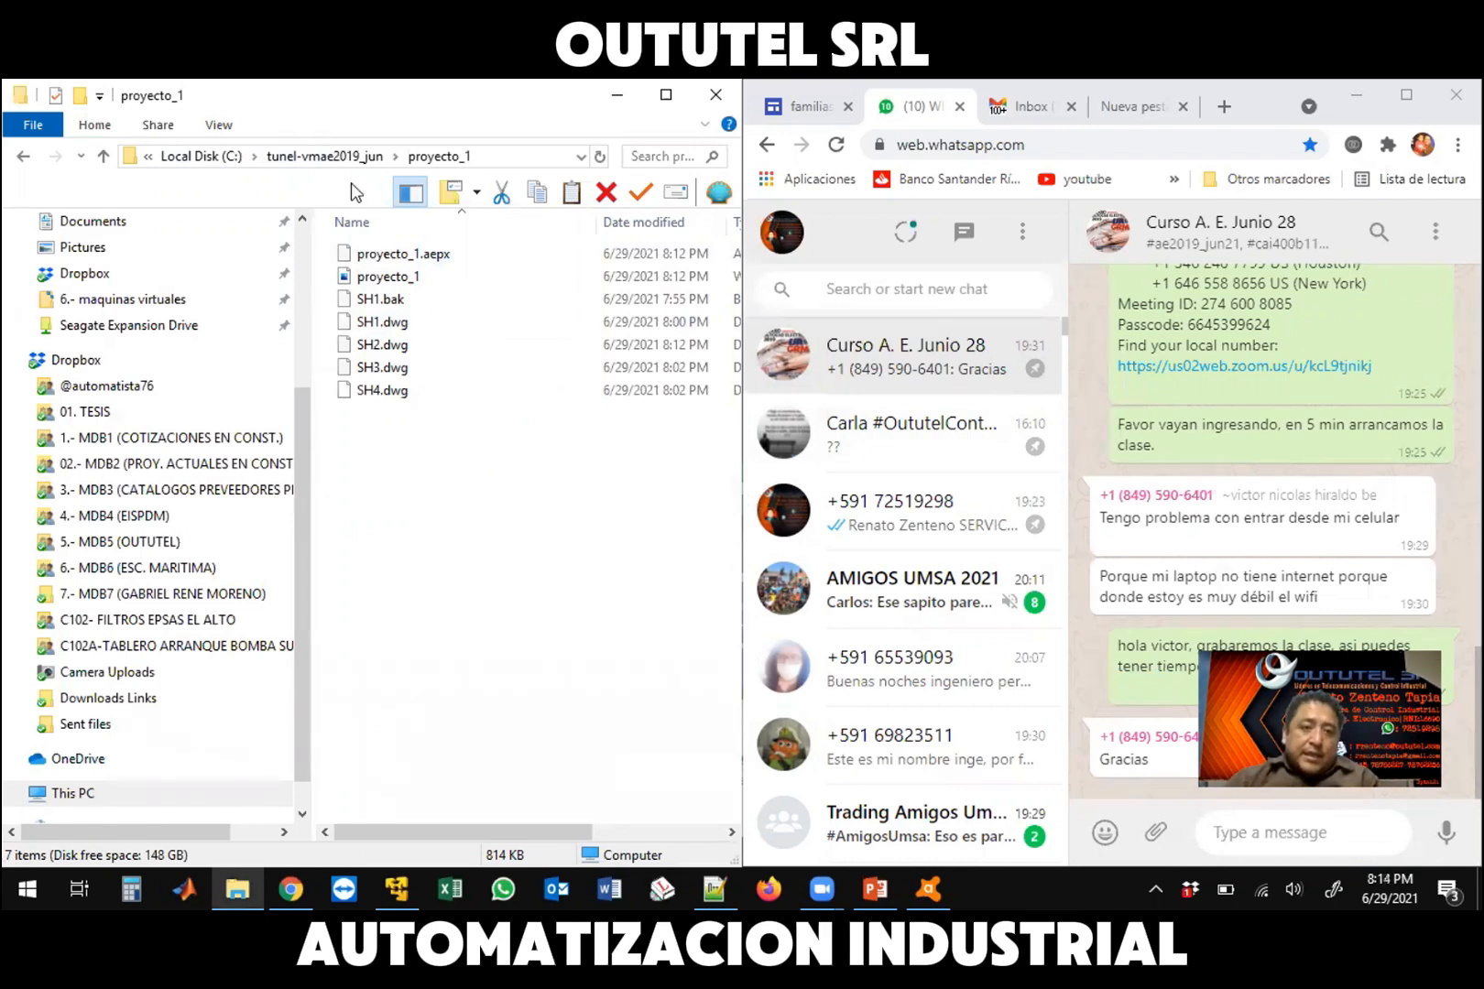
left_click(345, 157)
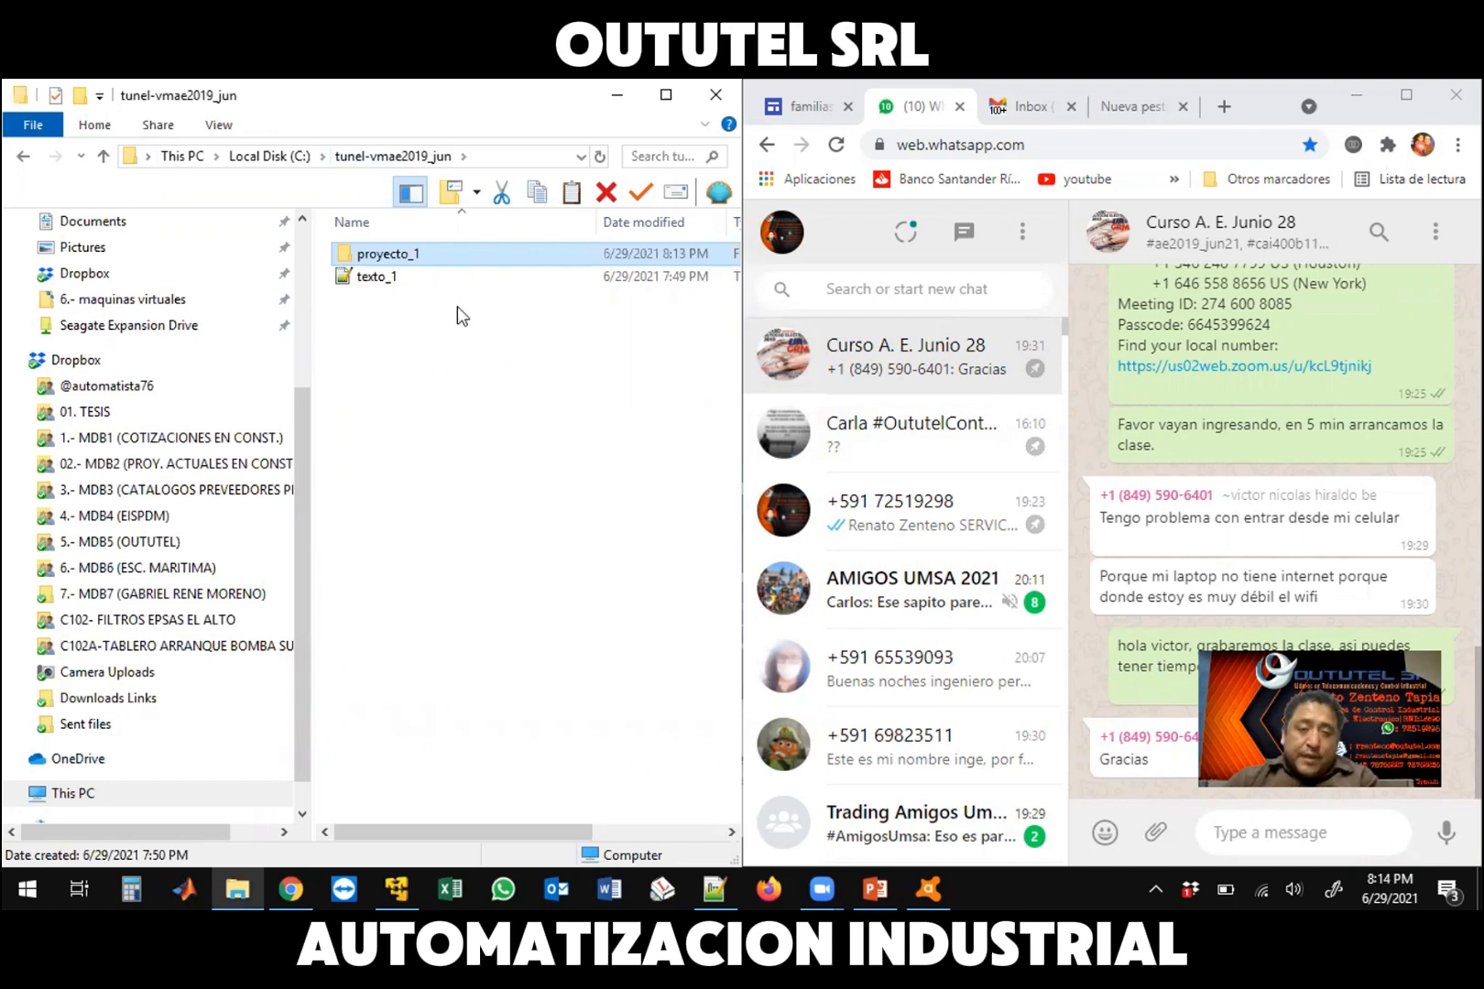
Compress the proyecto_1 folder into a RAR archive named proyecto_1-20210629T2015.rar, keeping the default compression options
right_click(433, 262)
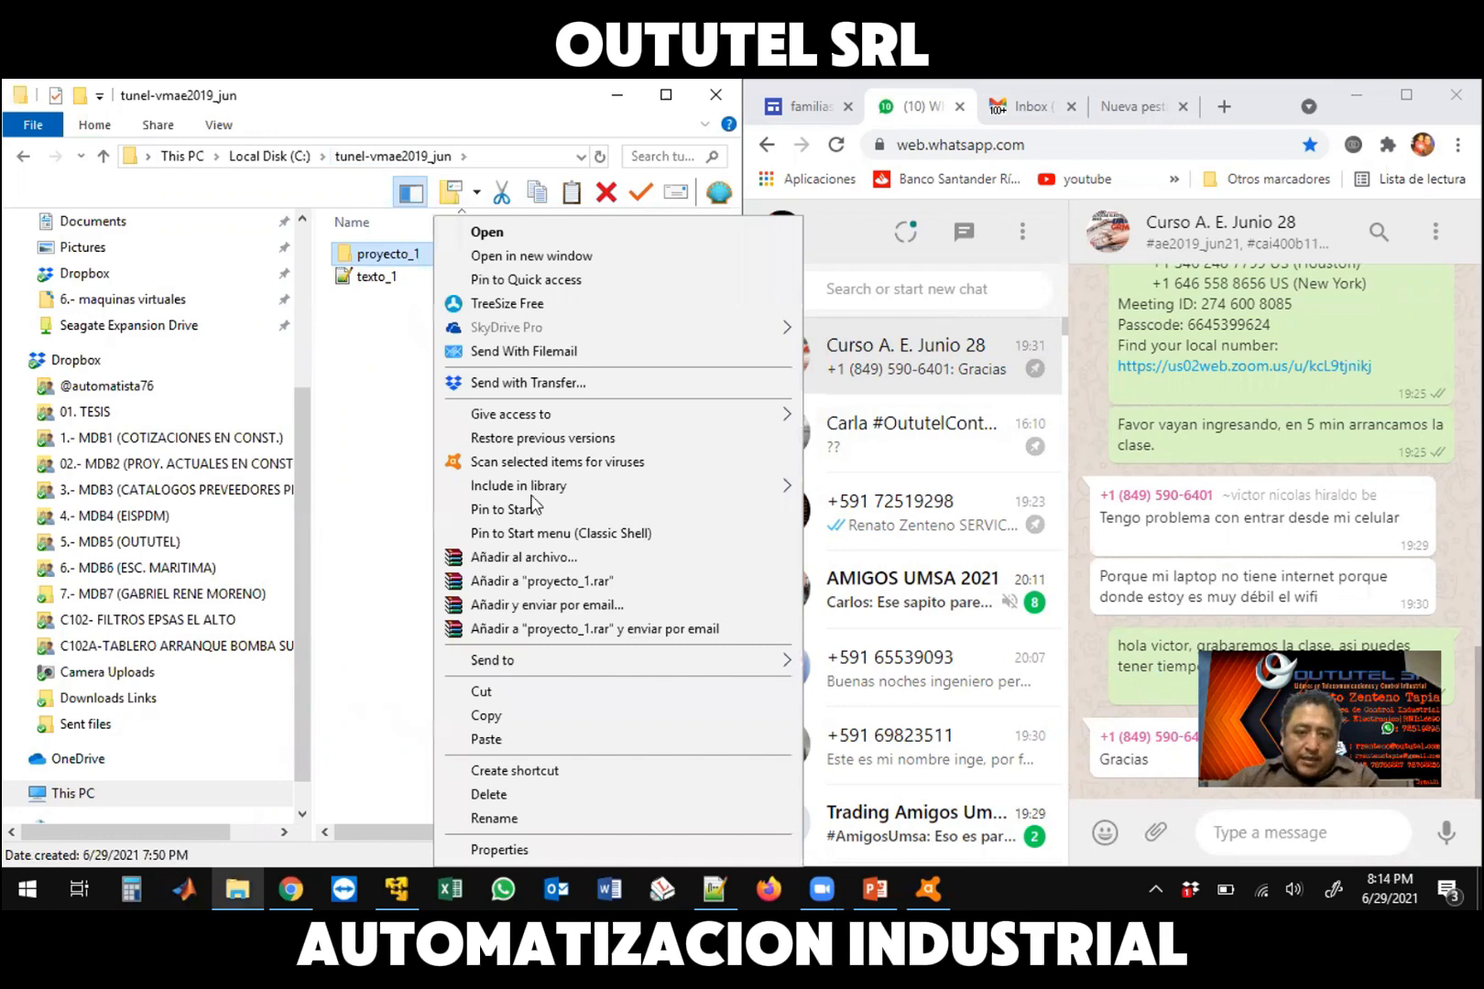
left_click(574, 583)
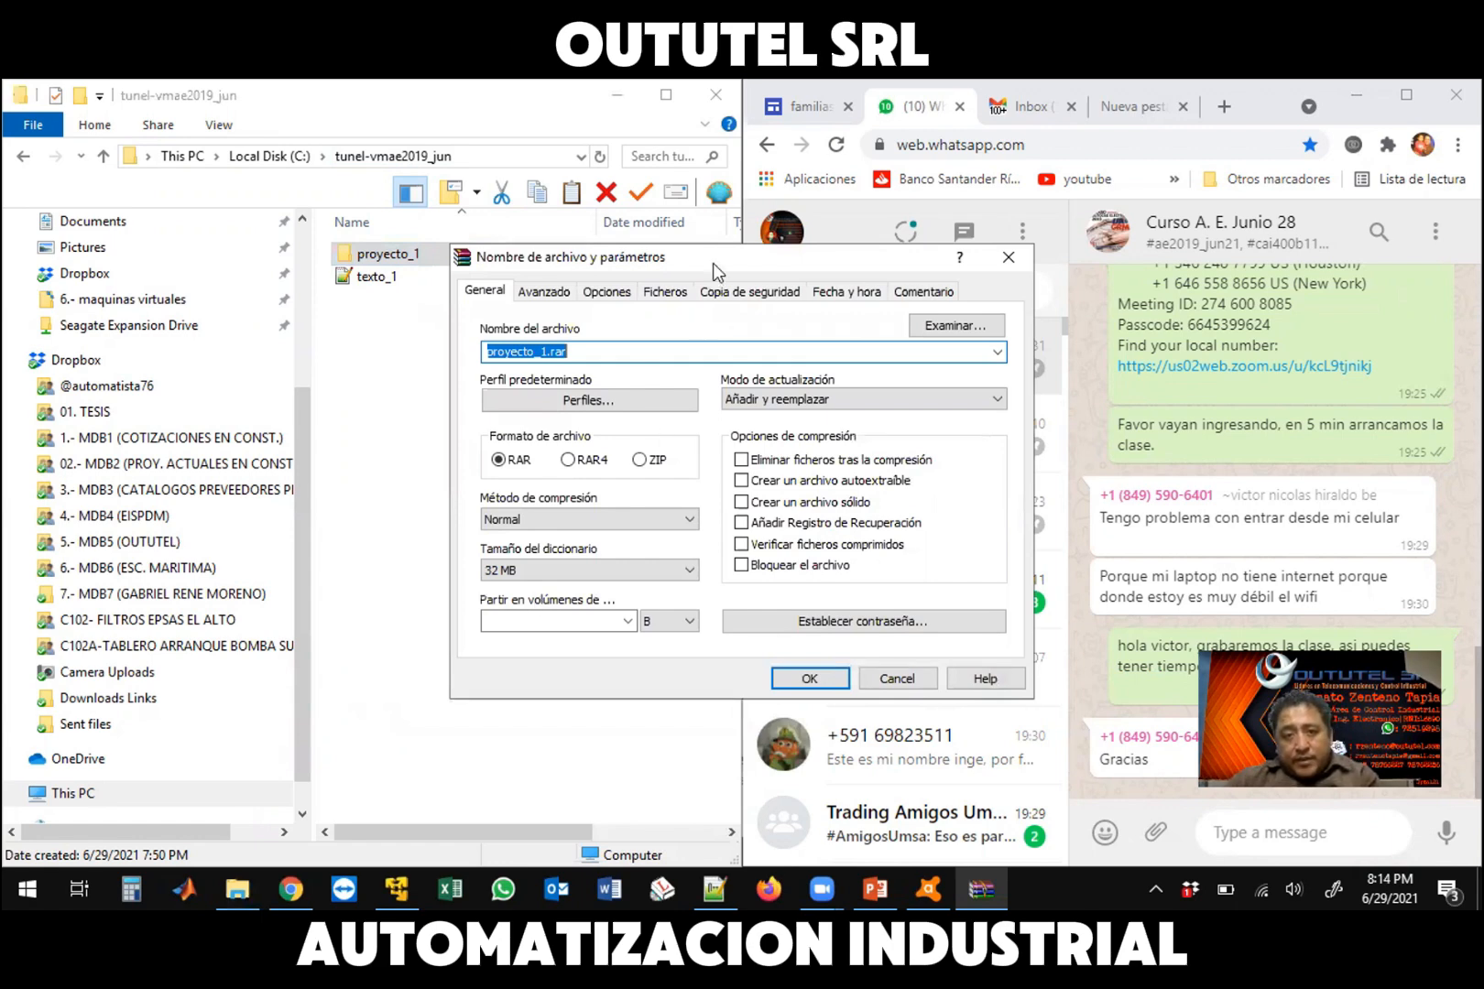
left_click_drag(713, 263, 348, 282)
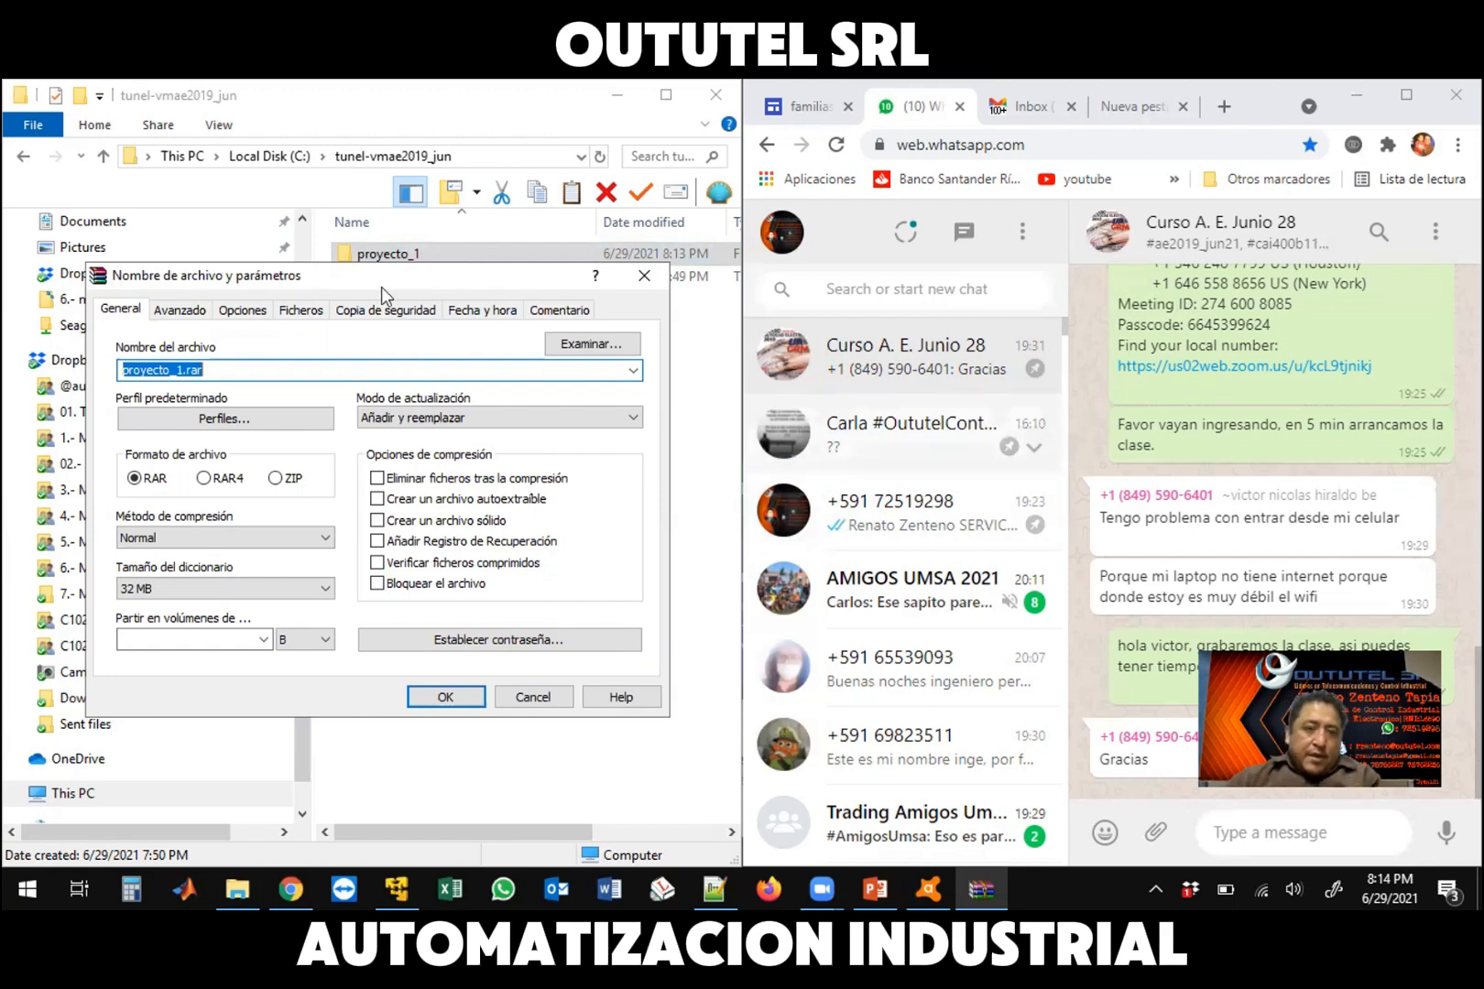
left_click_drag(377, 278, 589, 362)
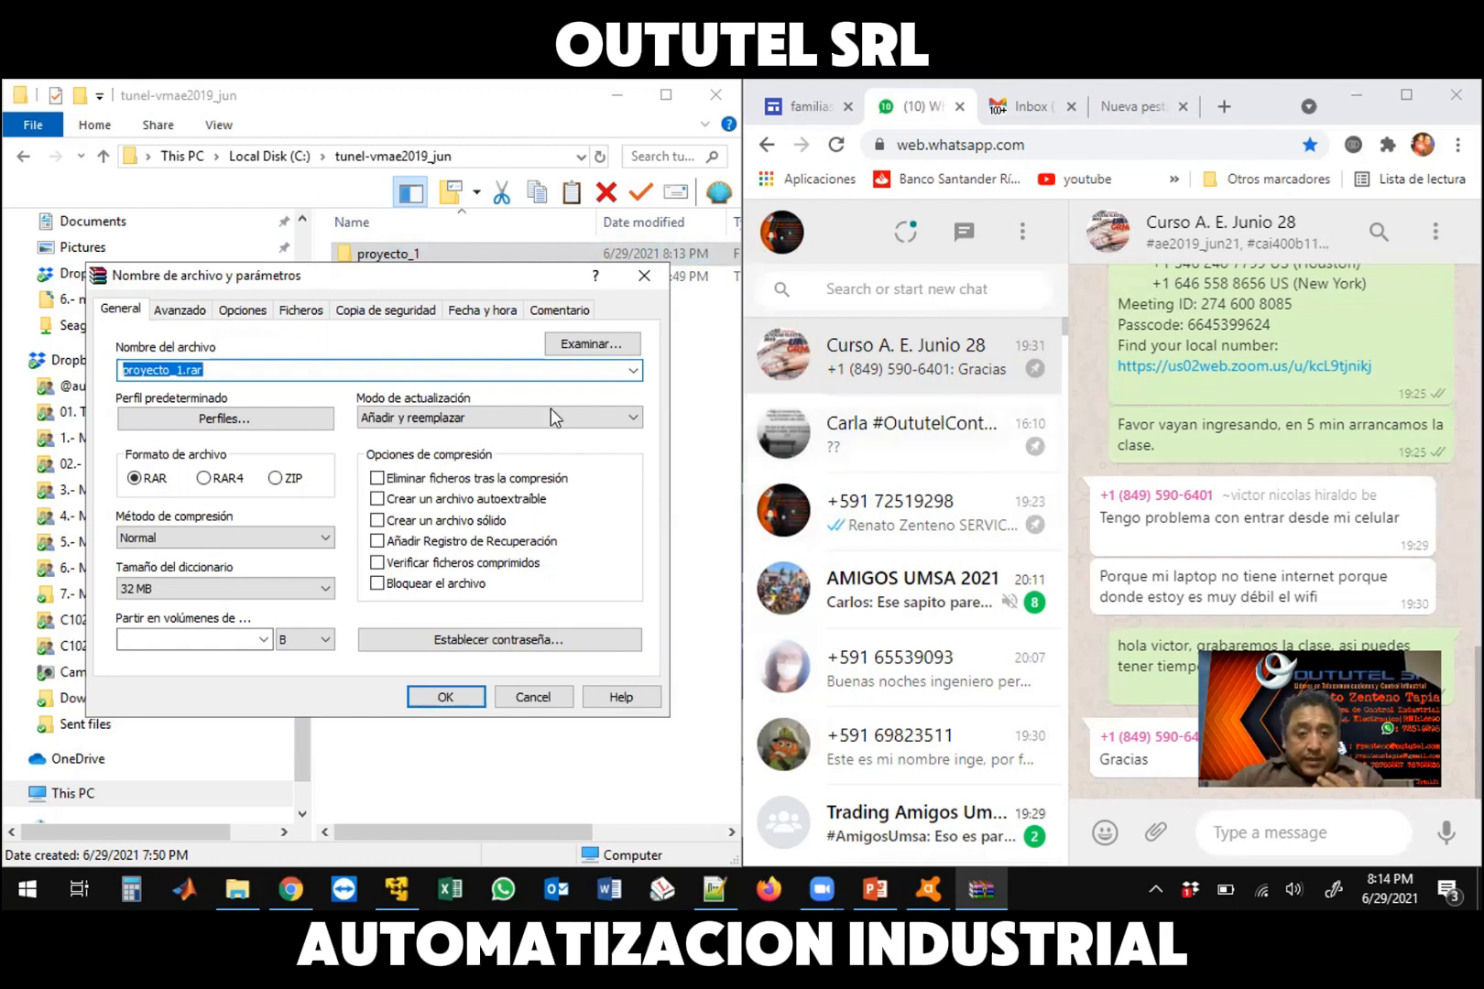
left_click(453, 459)
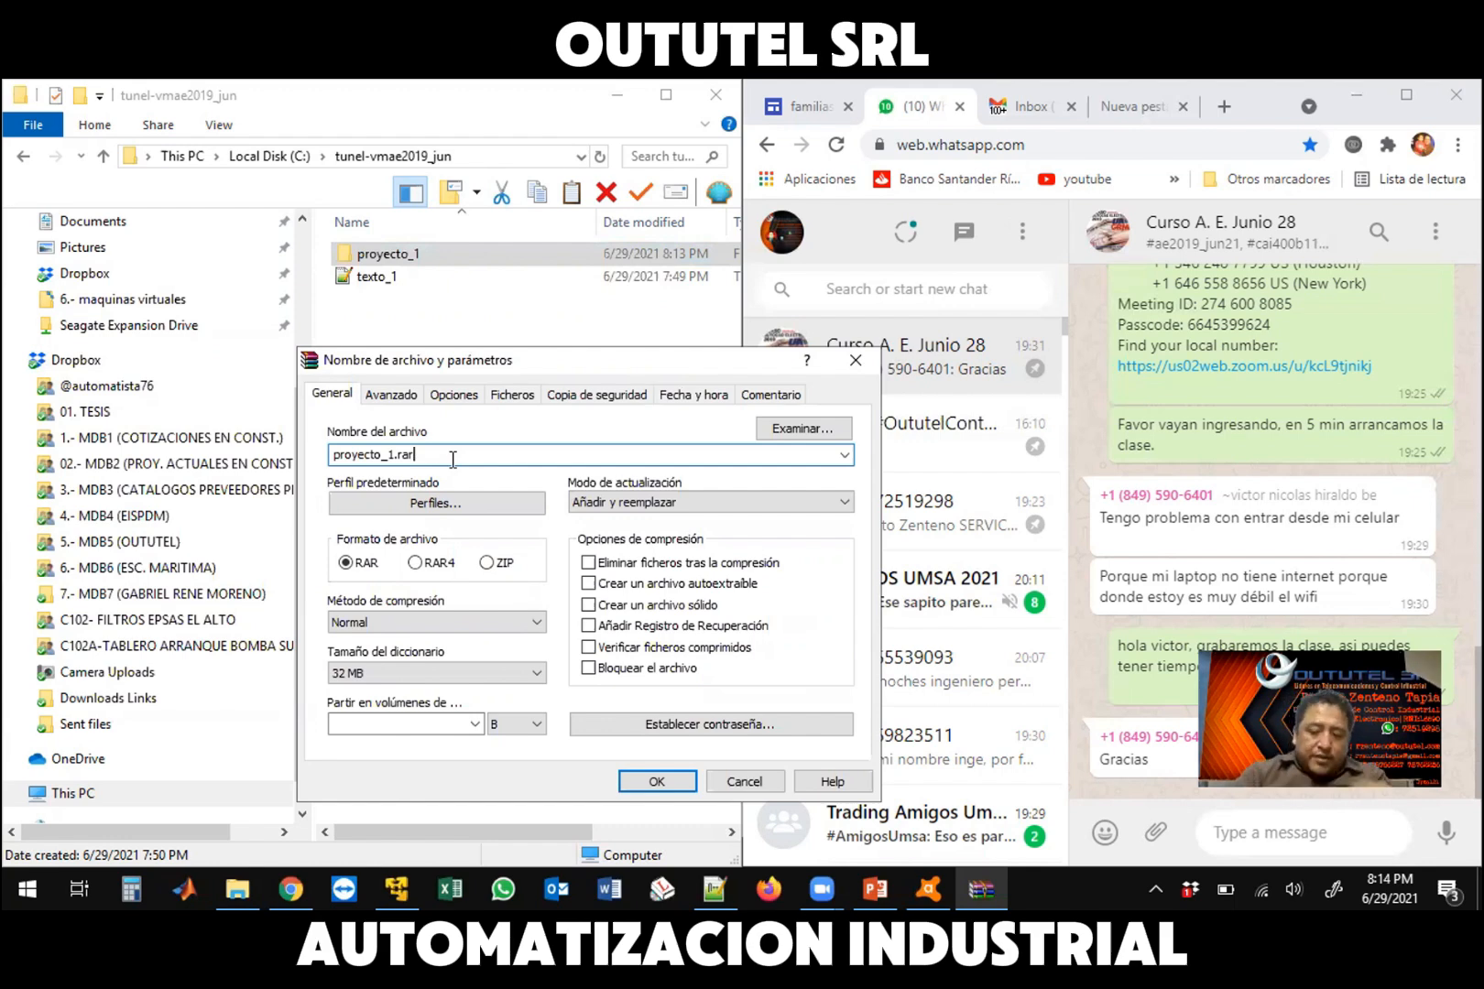
key("BackSpace")
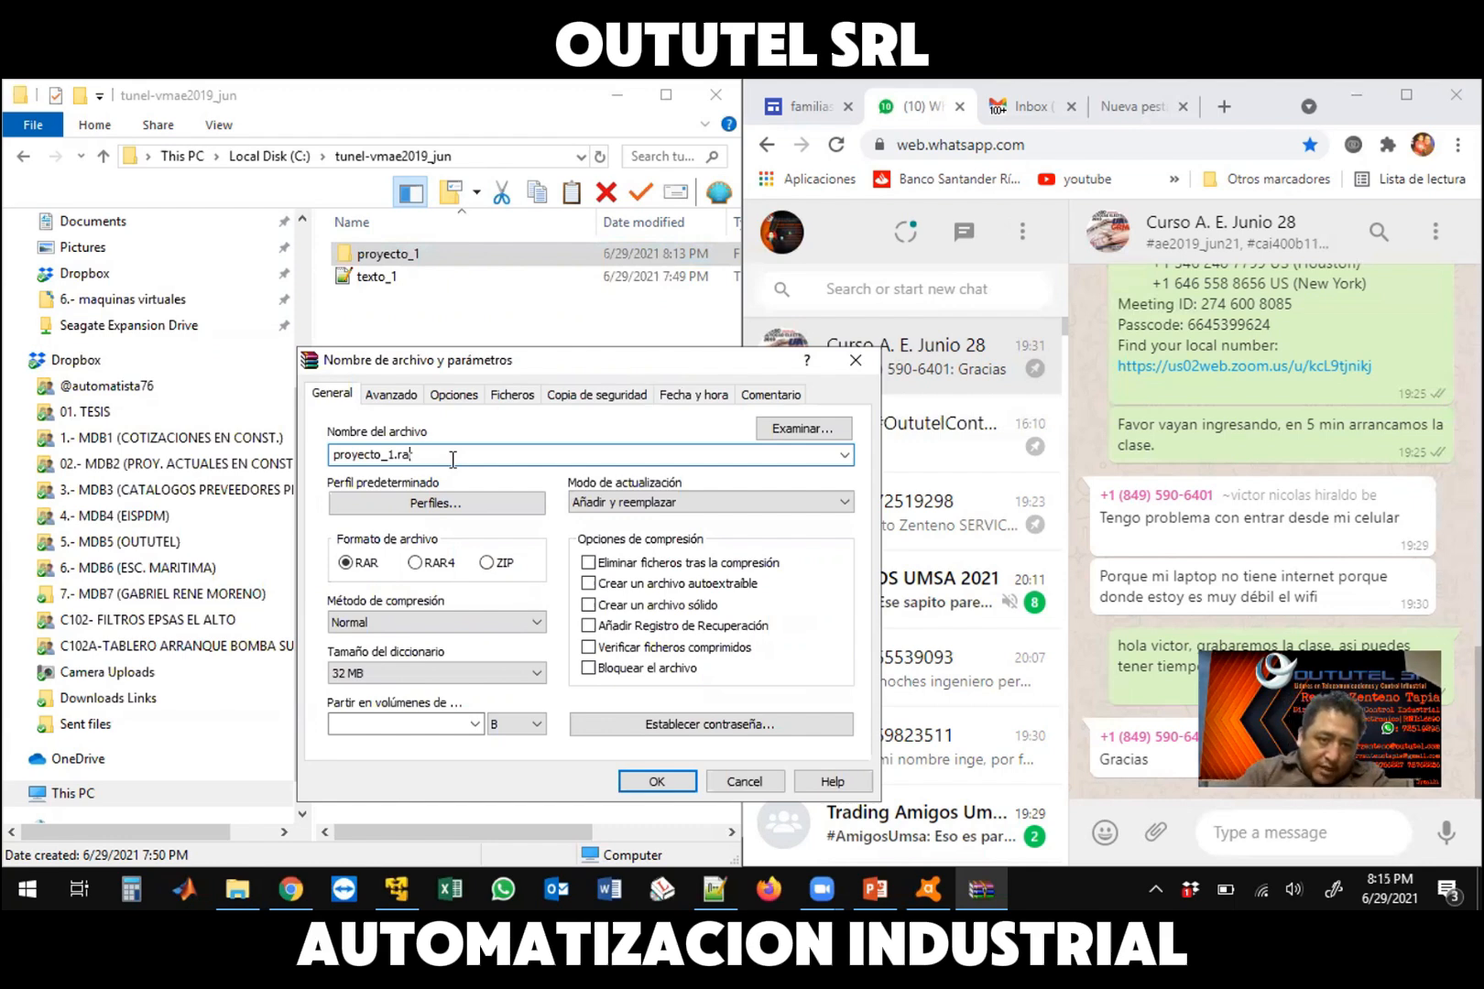
key("Left")
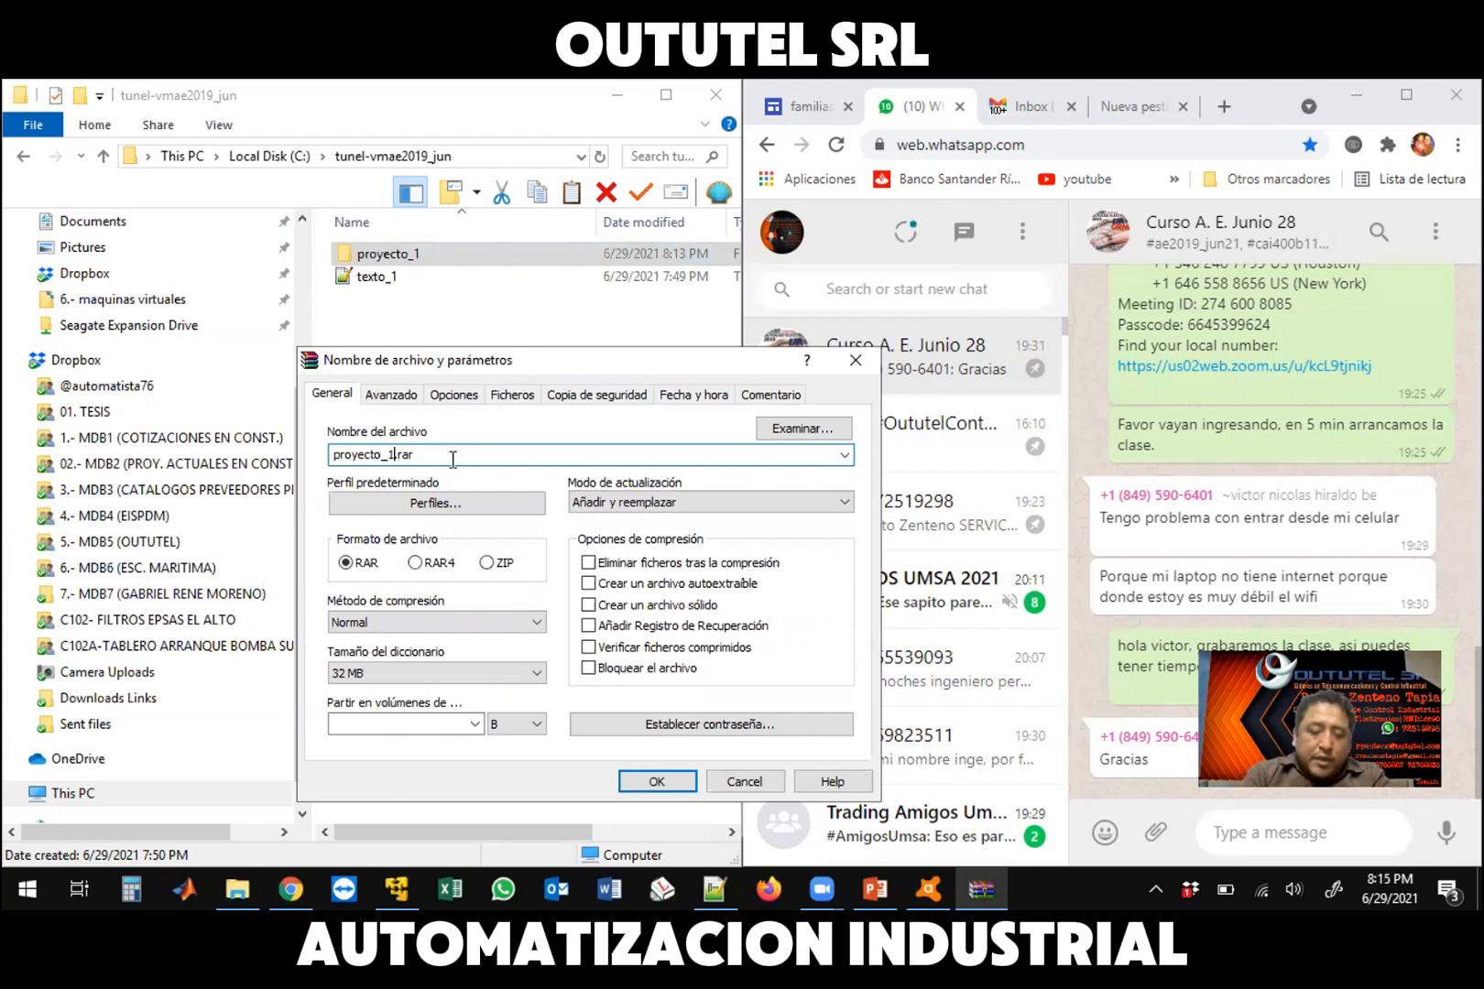
type("-")
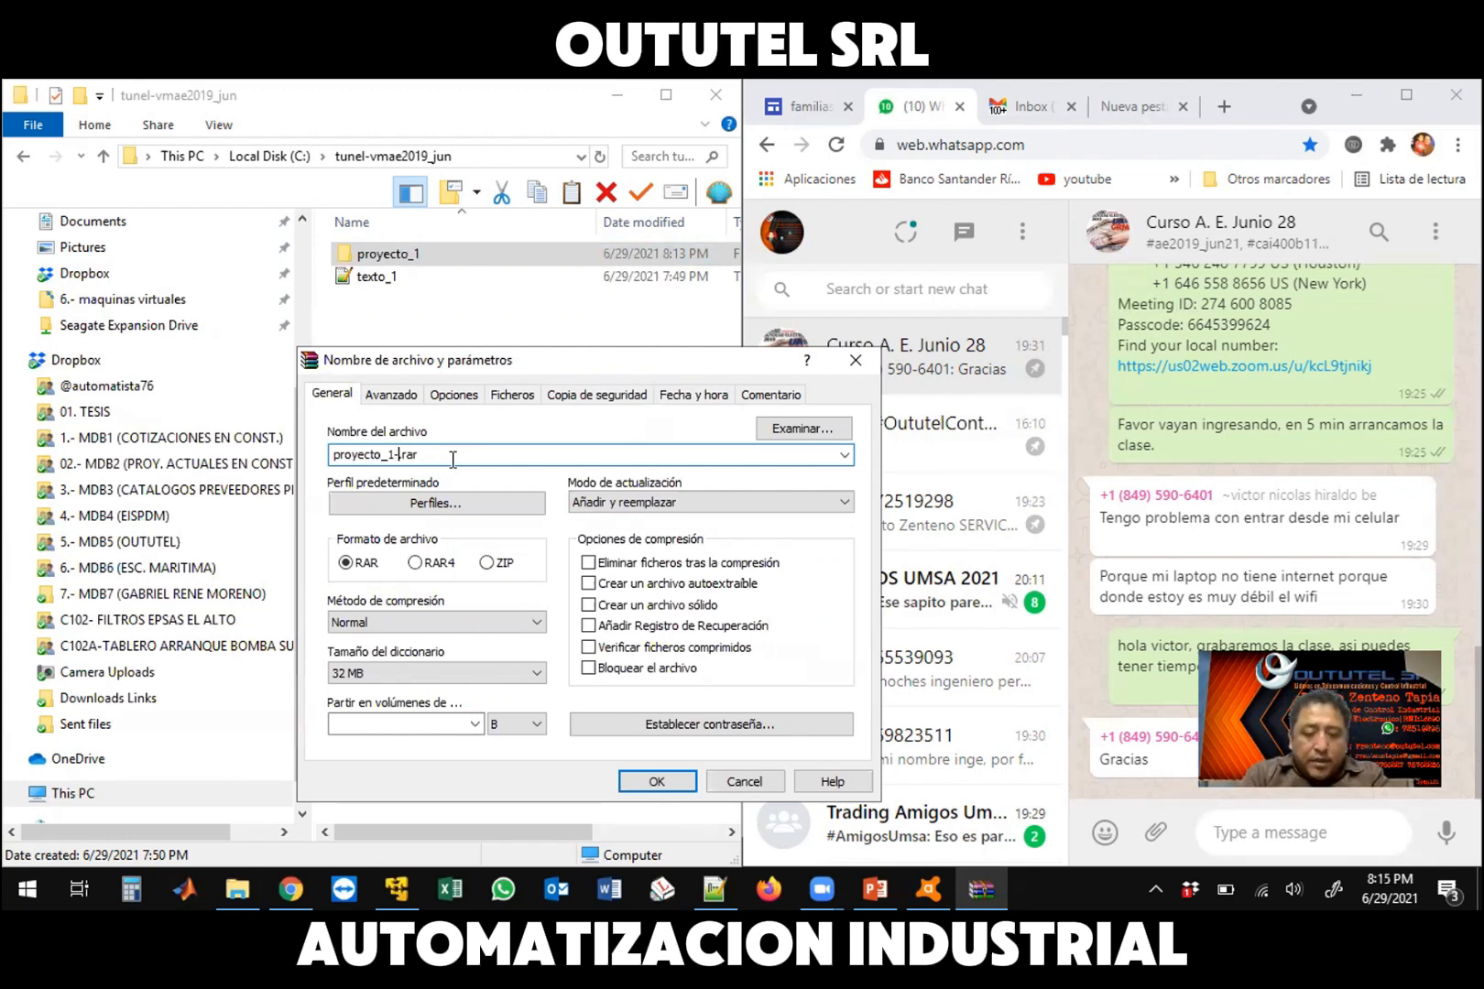
type("20")
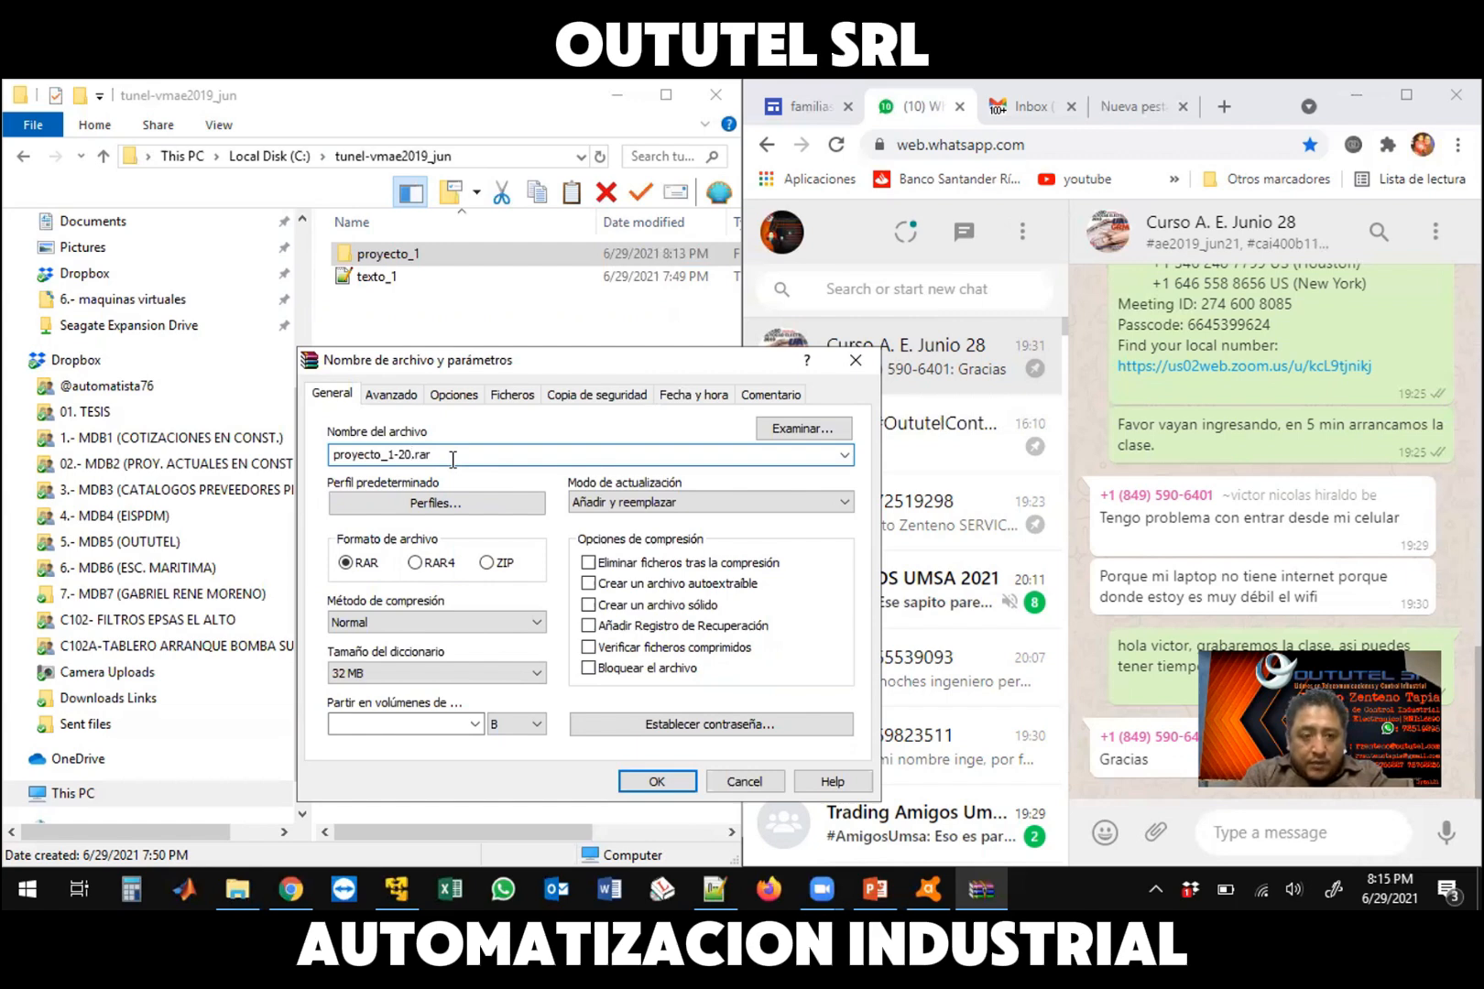
type("21")
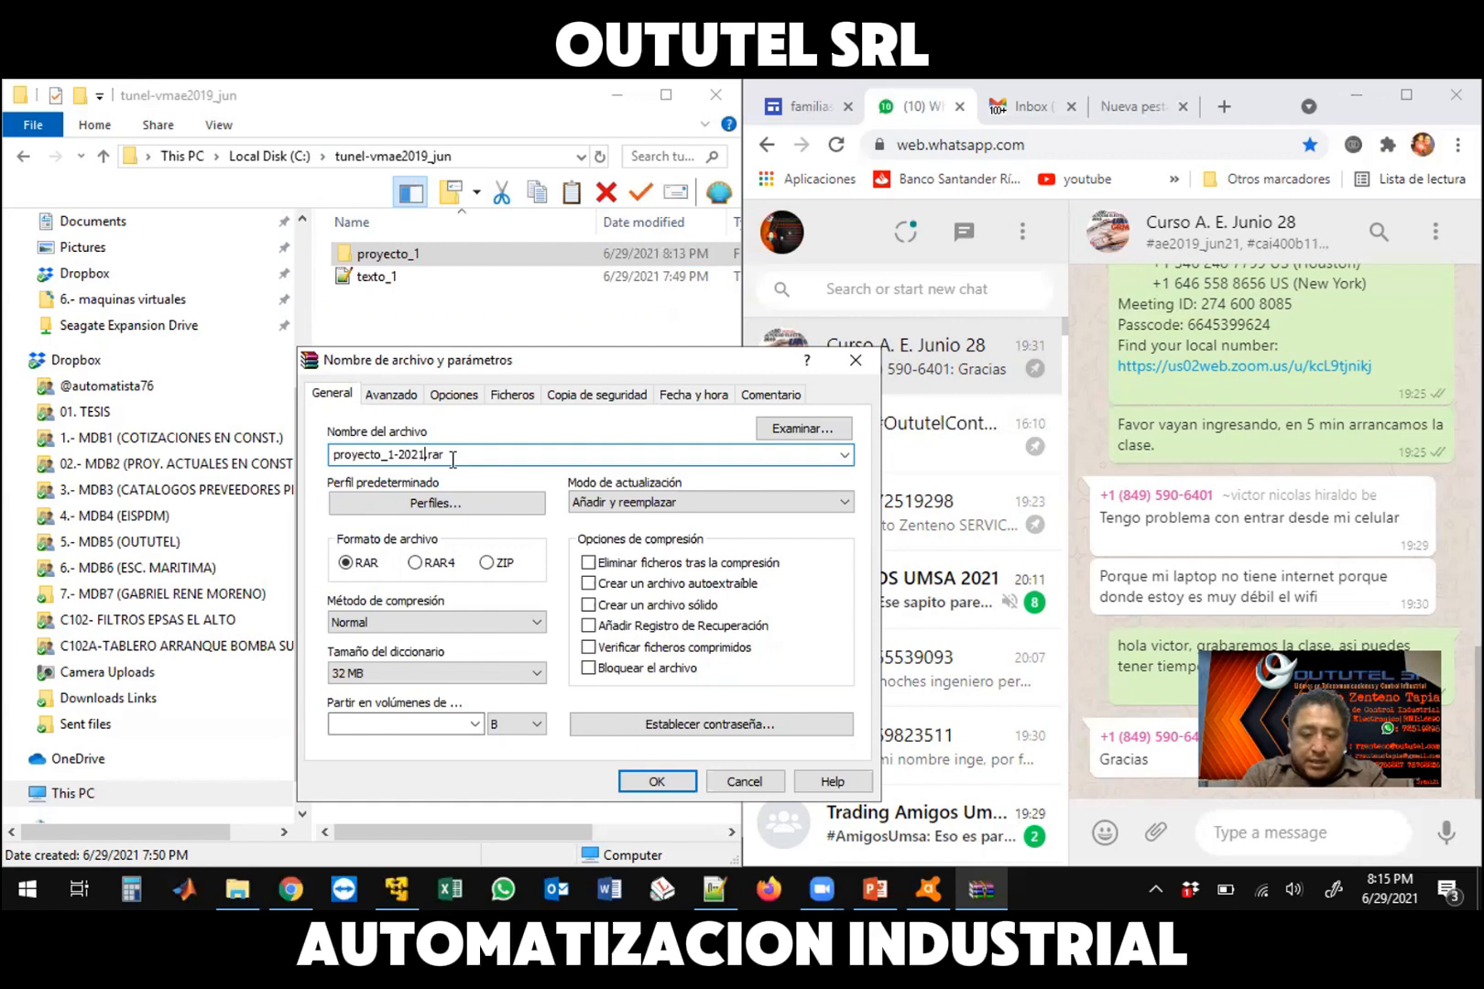
type("06")
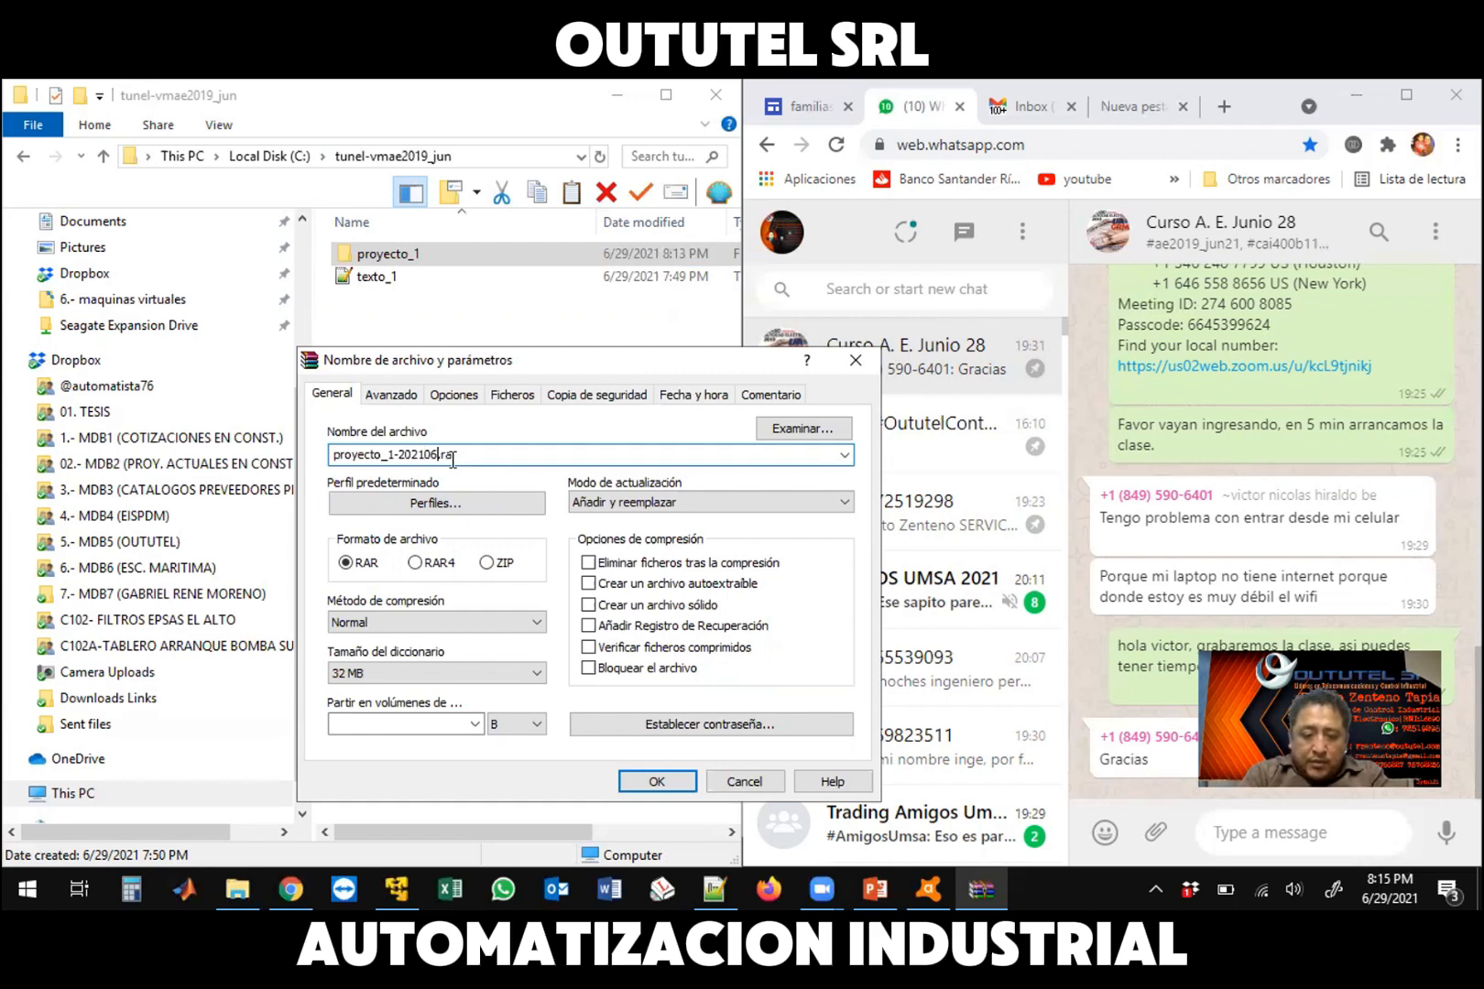
type("29")
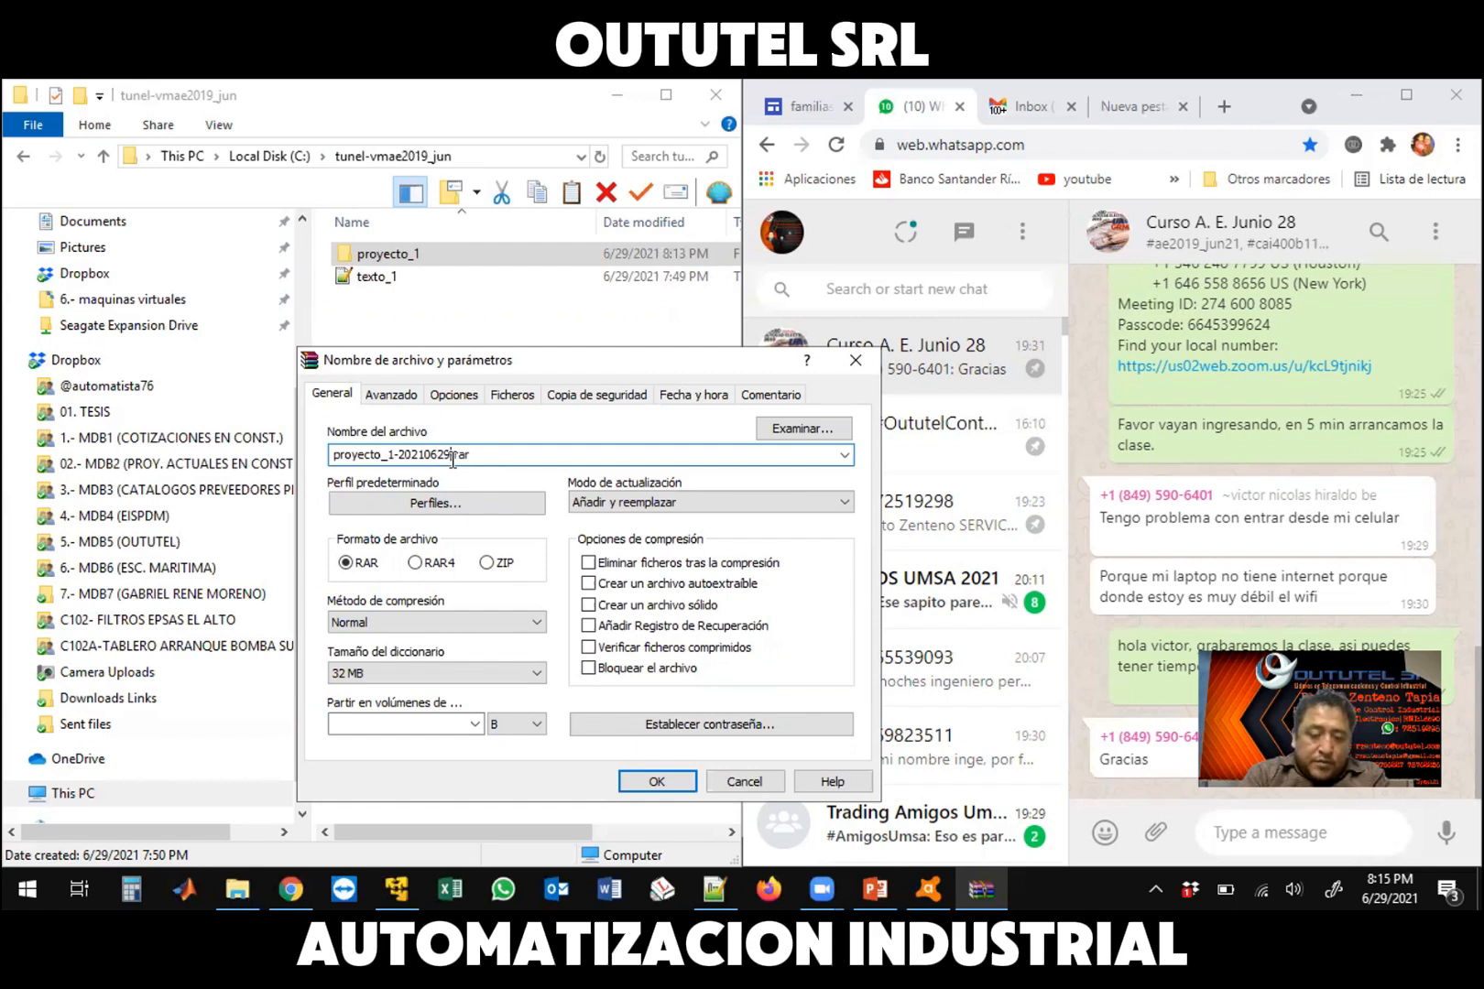
type("_")
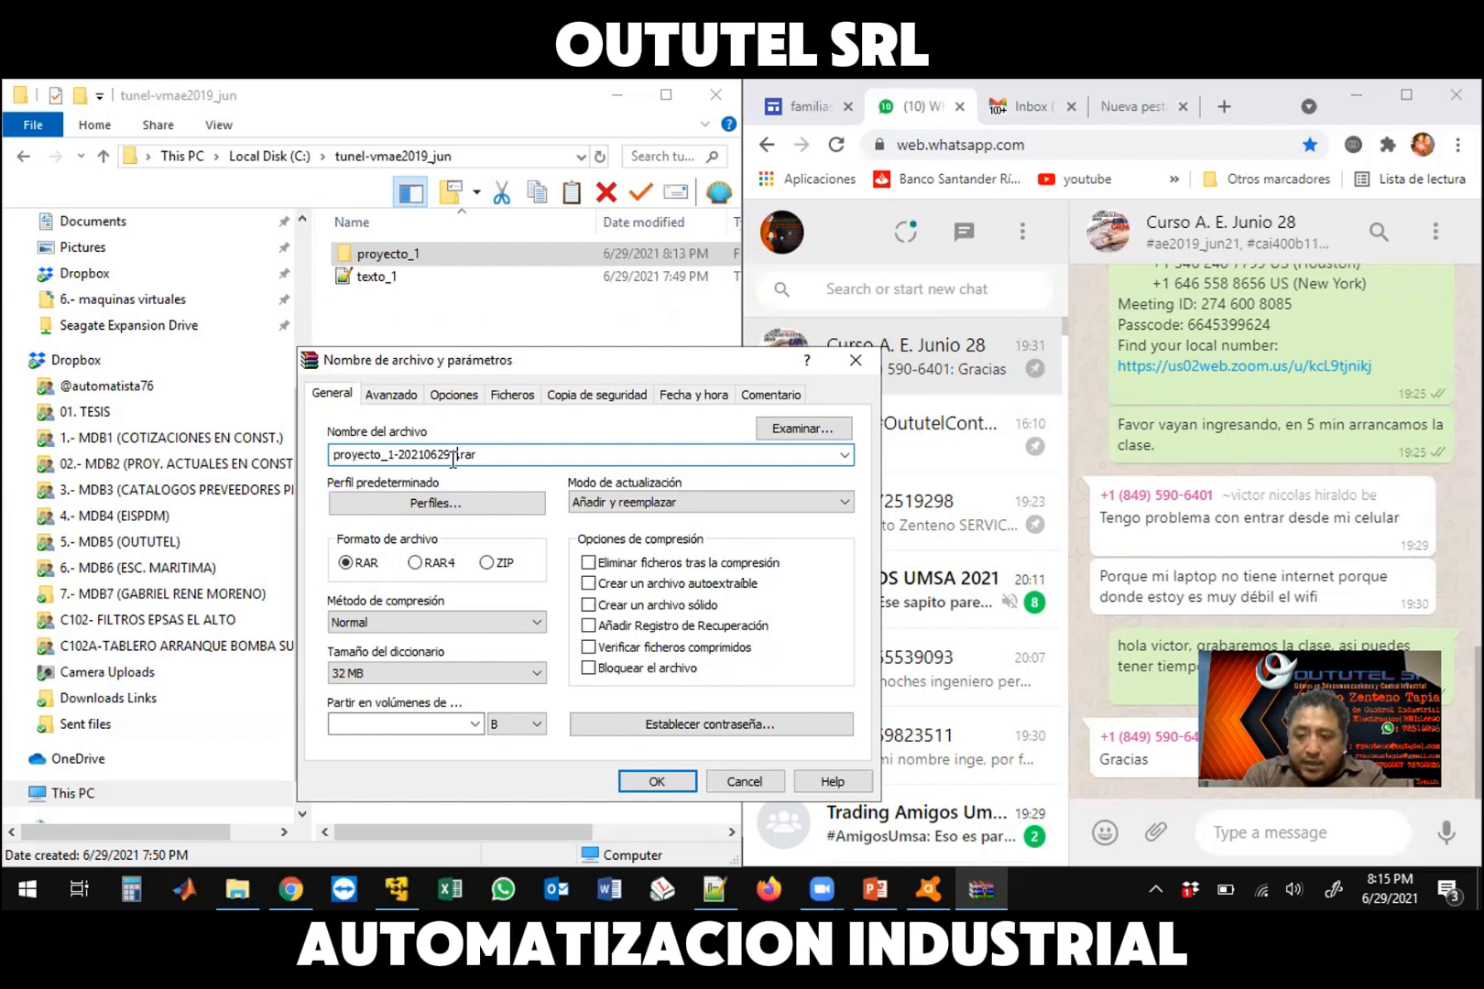
type("201")
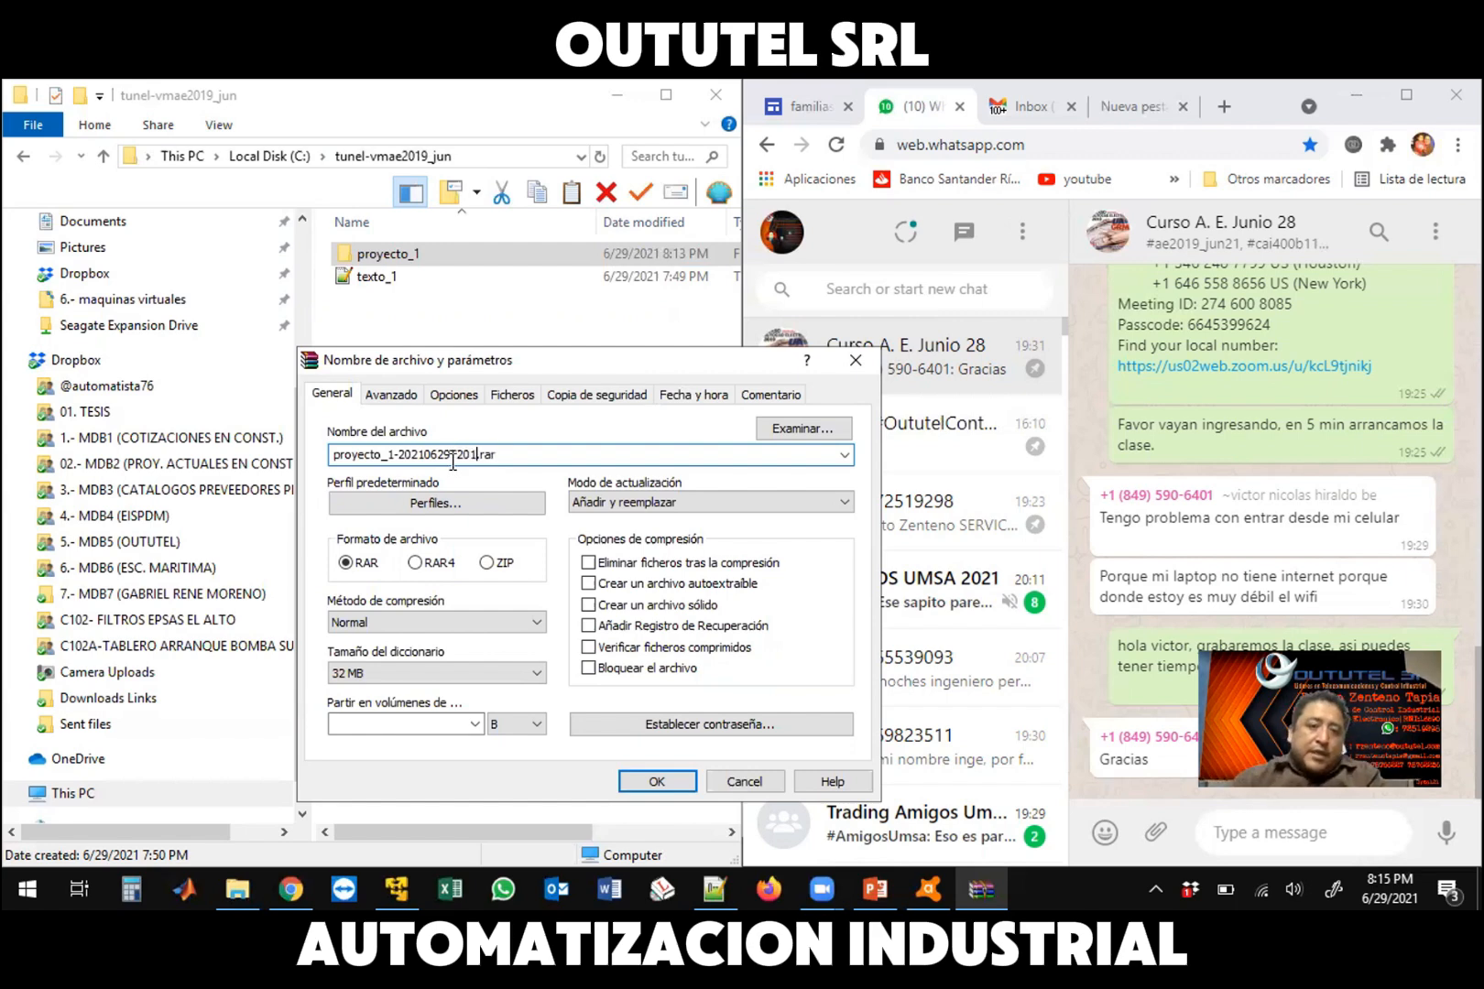
type("5")
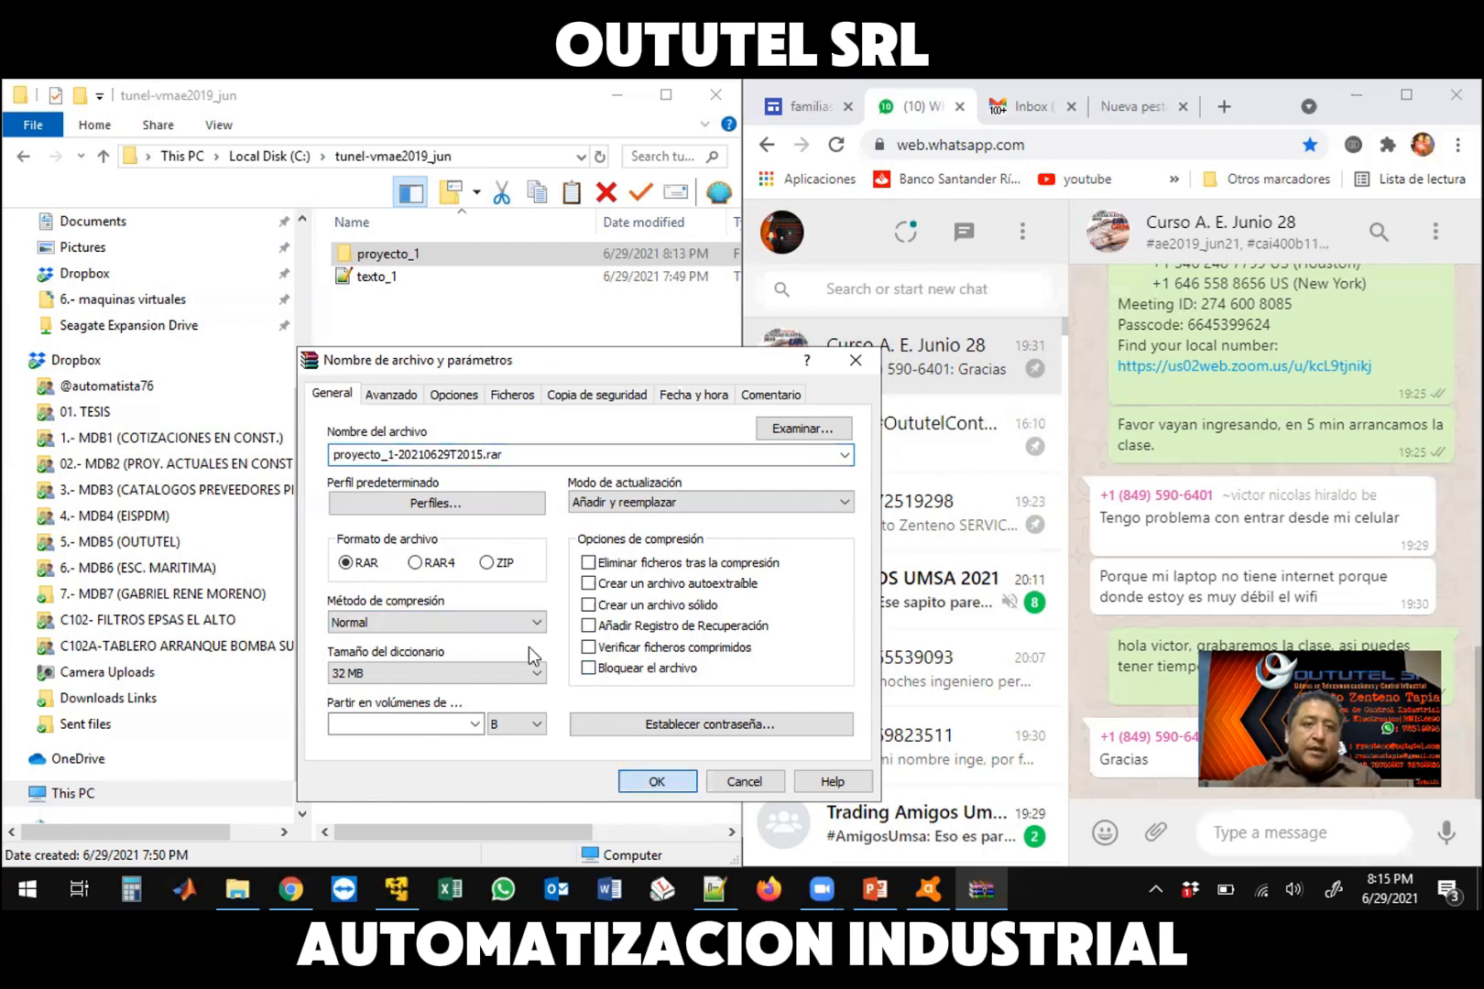
key("Return")
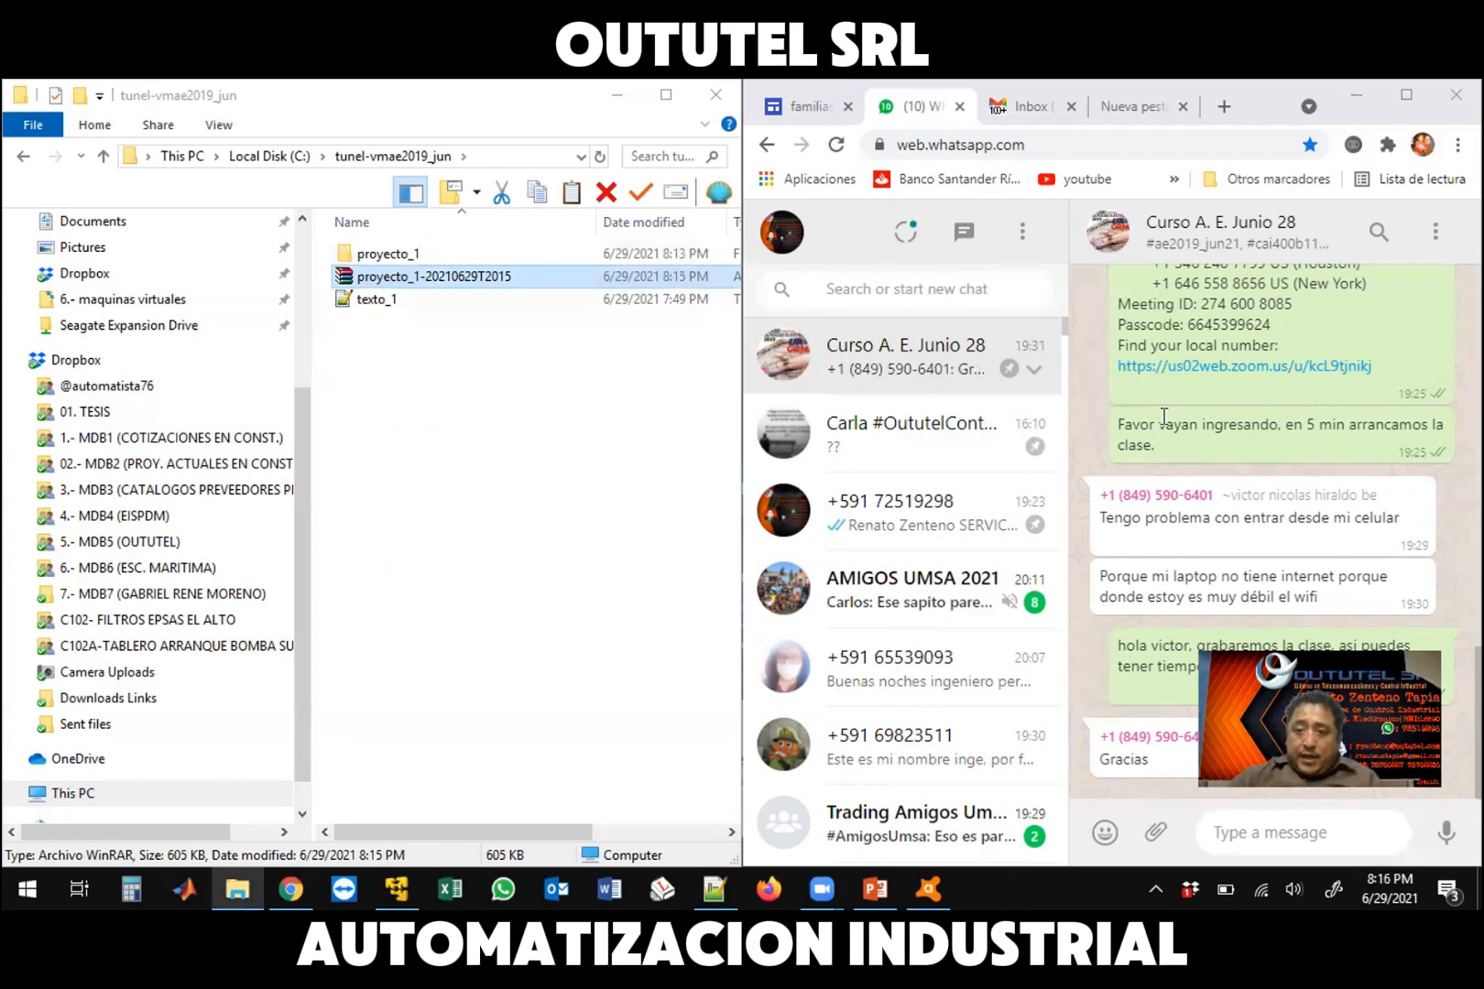
Send the proyecto_1-20210629T2015 archive to the Curso A. E. Junio 28 group chat in WhatsApp Web
left_click(942, 376)
left_click_drag(420, 280, 1381, 500)
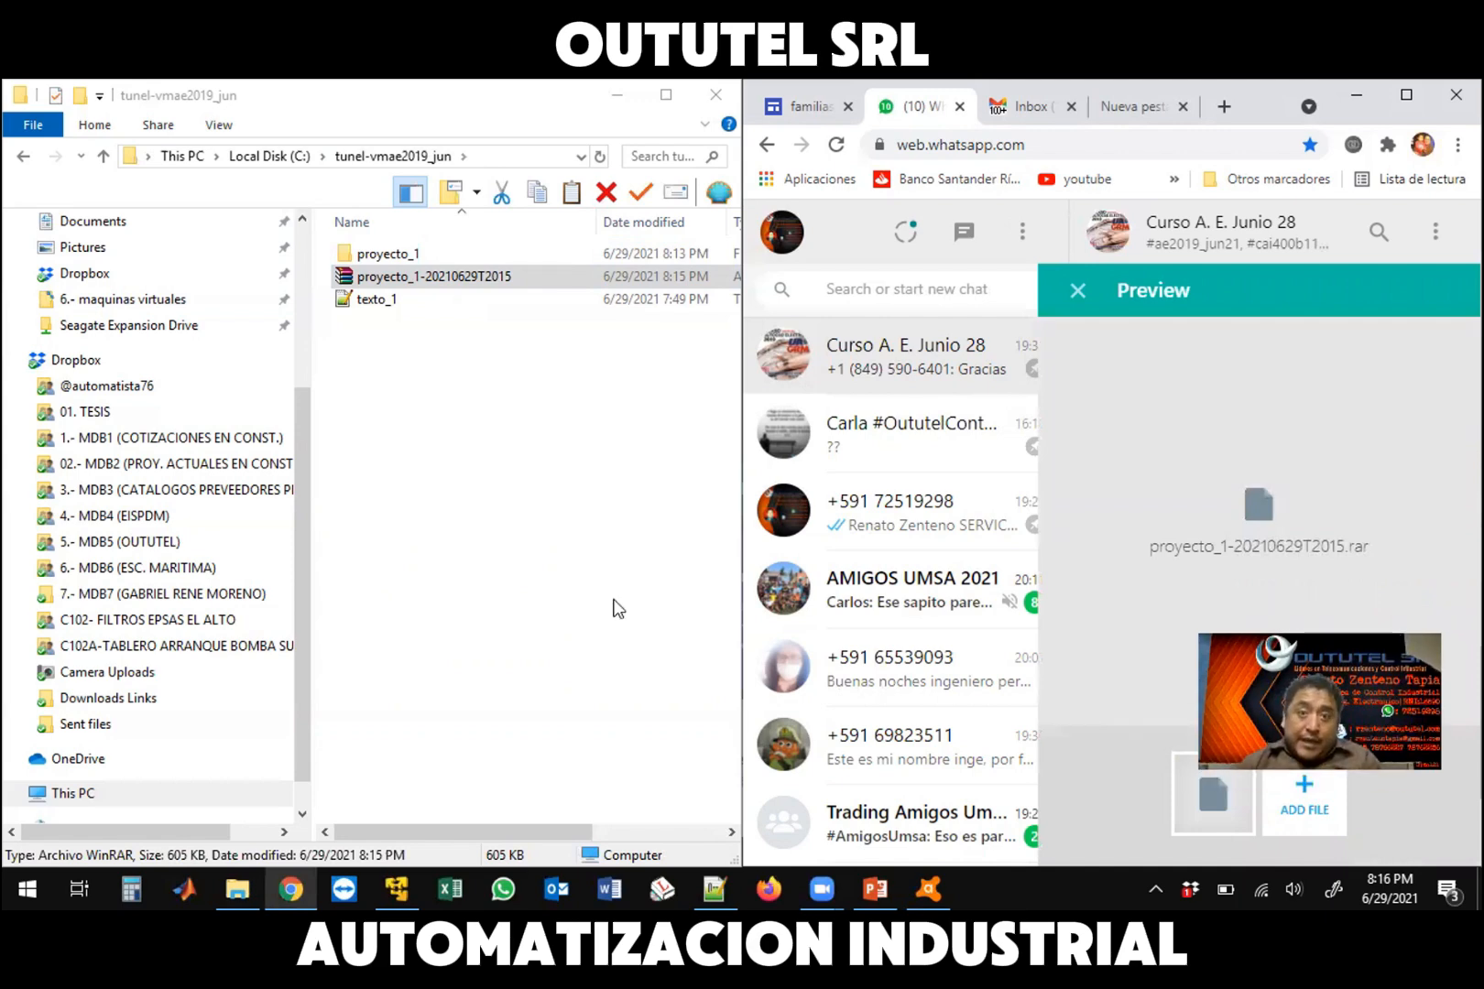
key("Return")
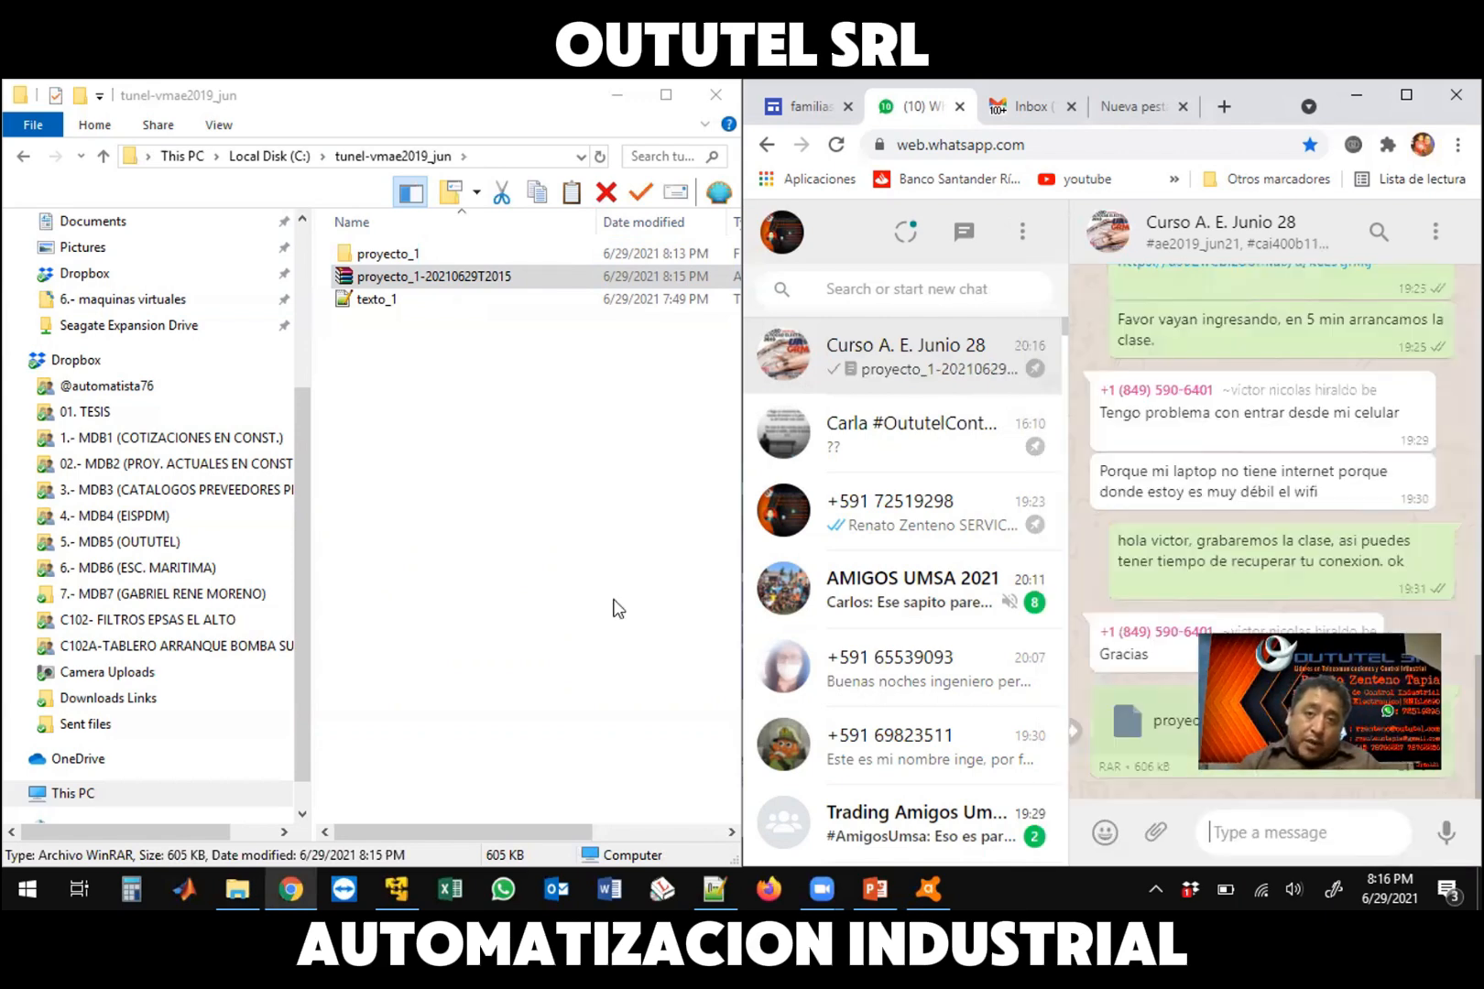
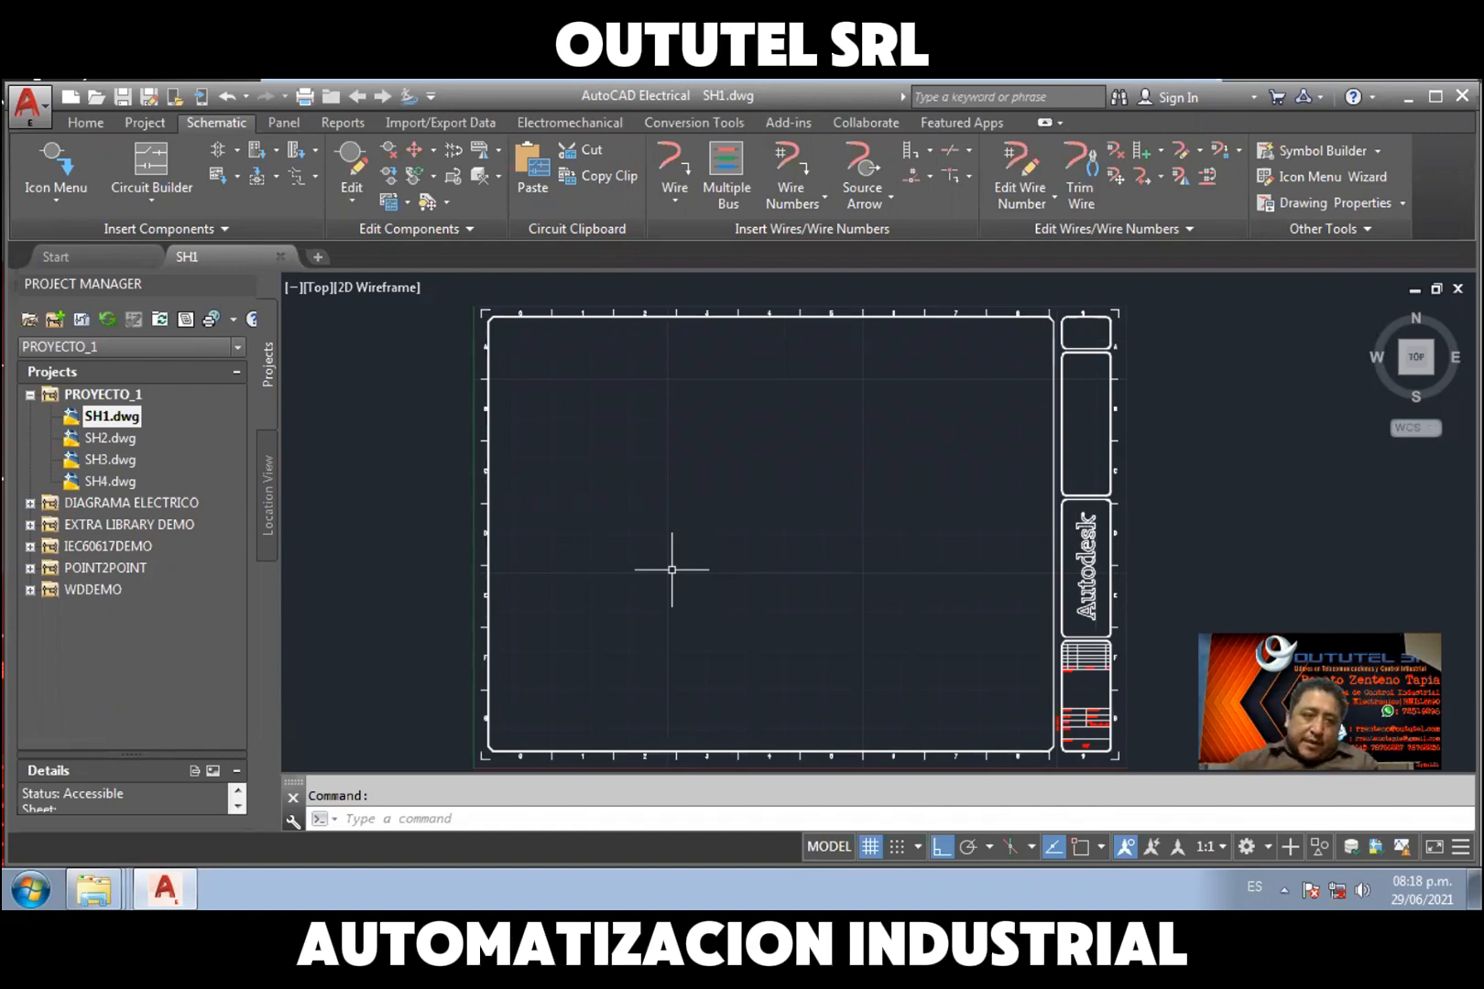
Open the project descriptions of PROYECTO_1 and fill Line1 to Line4 with L1, L2, L3 and L4
left_click(129, 400)
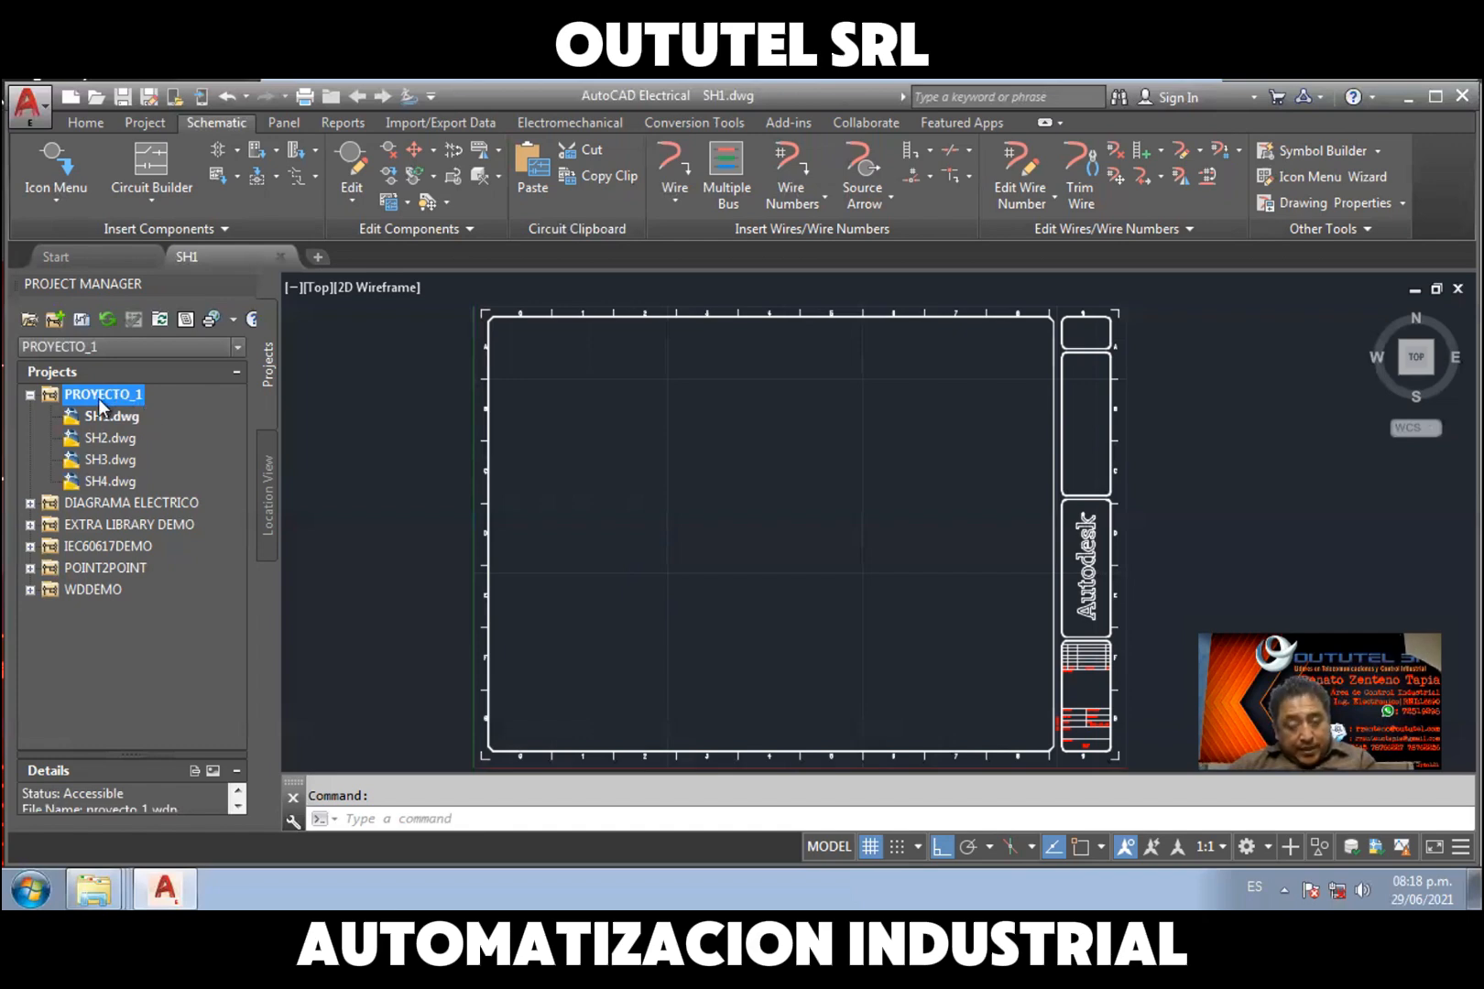
right_click(99, 400)
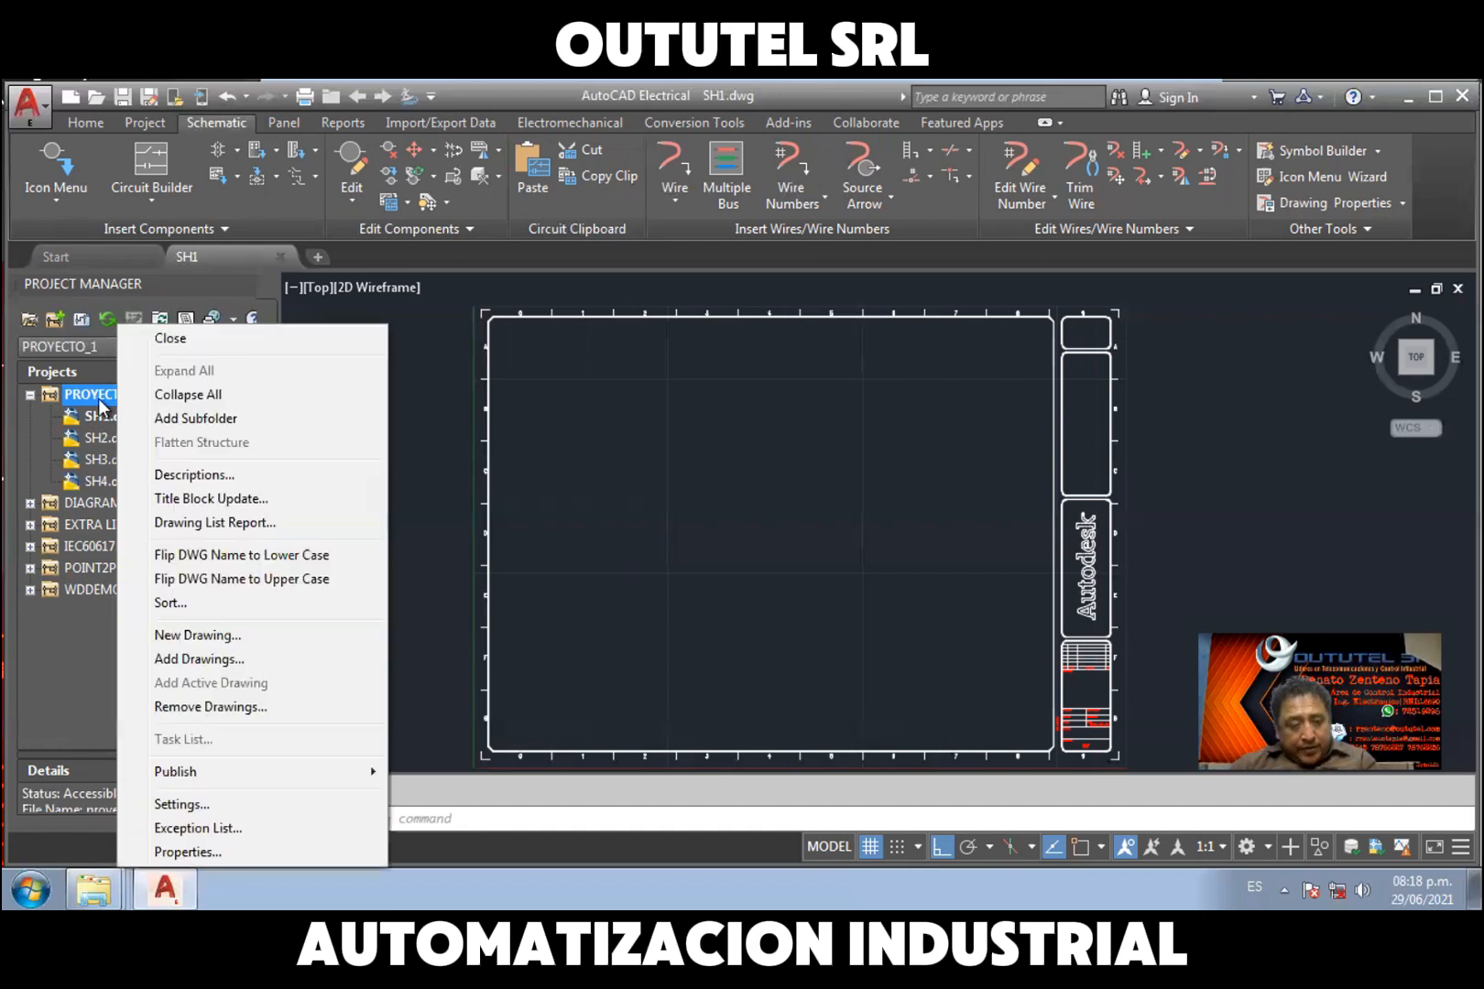
left_click(250, 477)
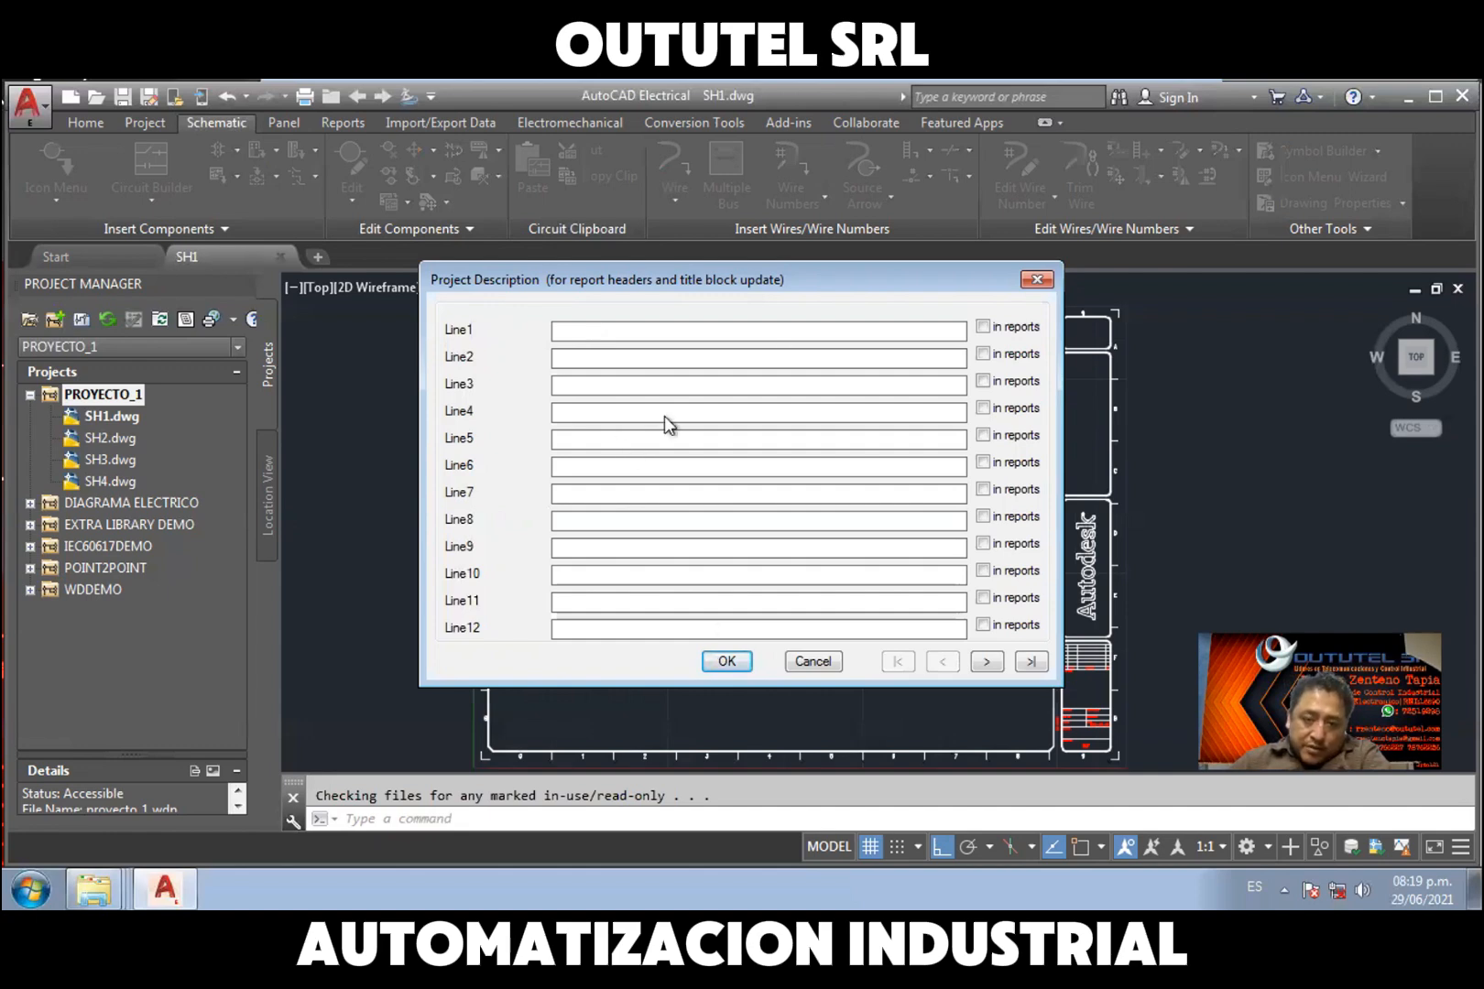
left_click(596, 337)
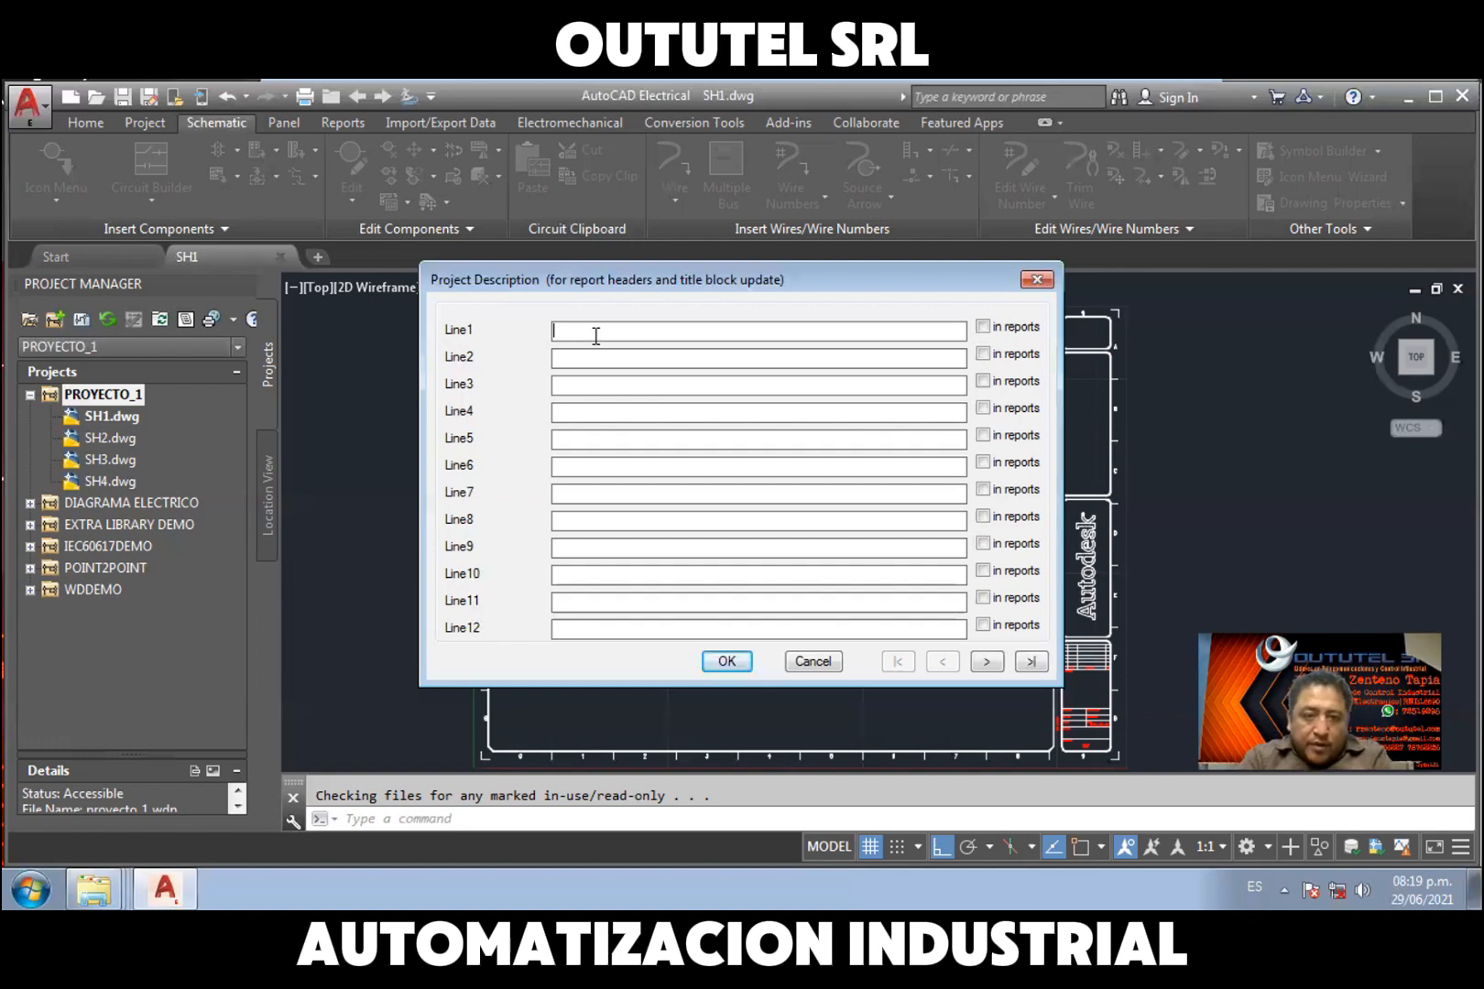
type("L1")
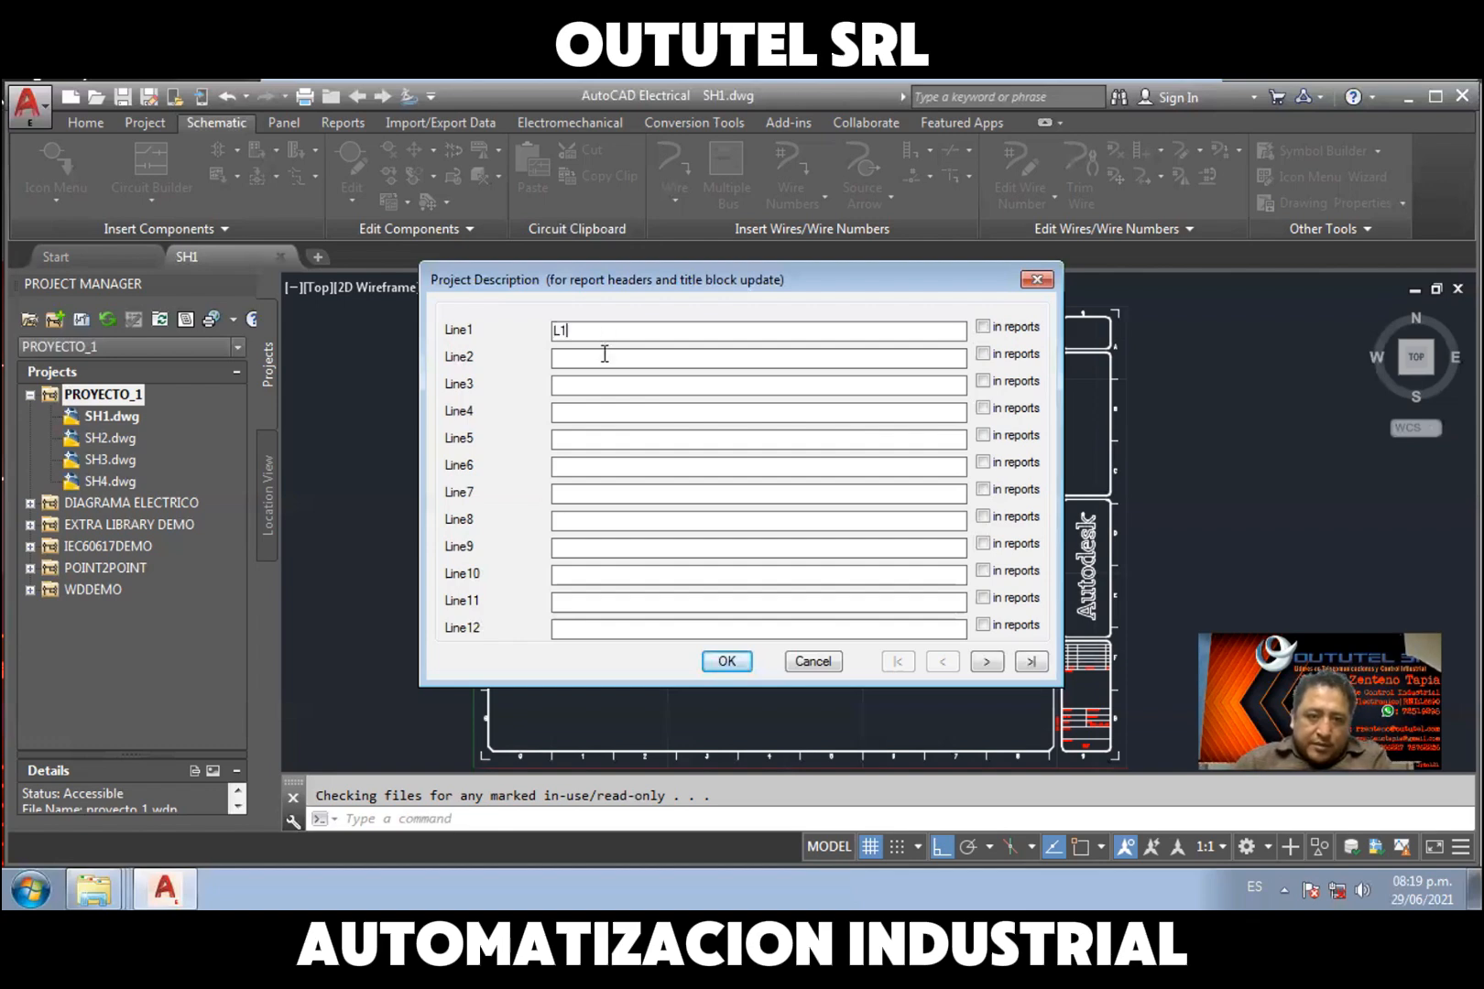
left_click(605, 354)
type("L2")
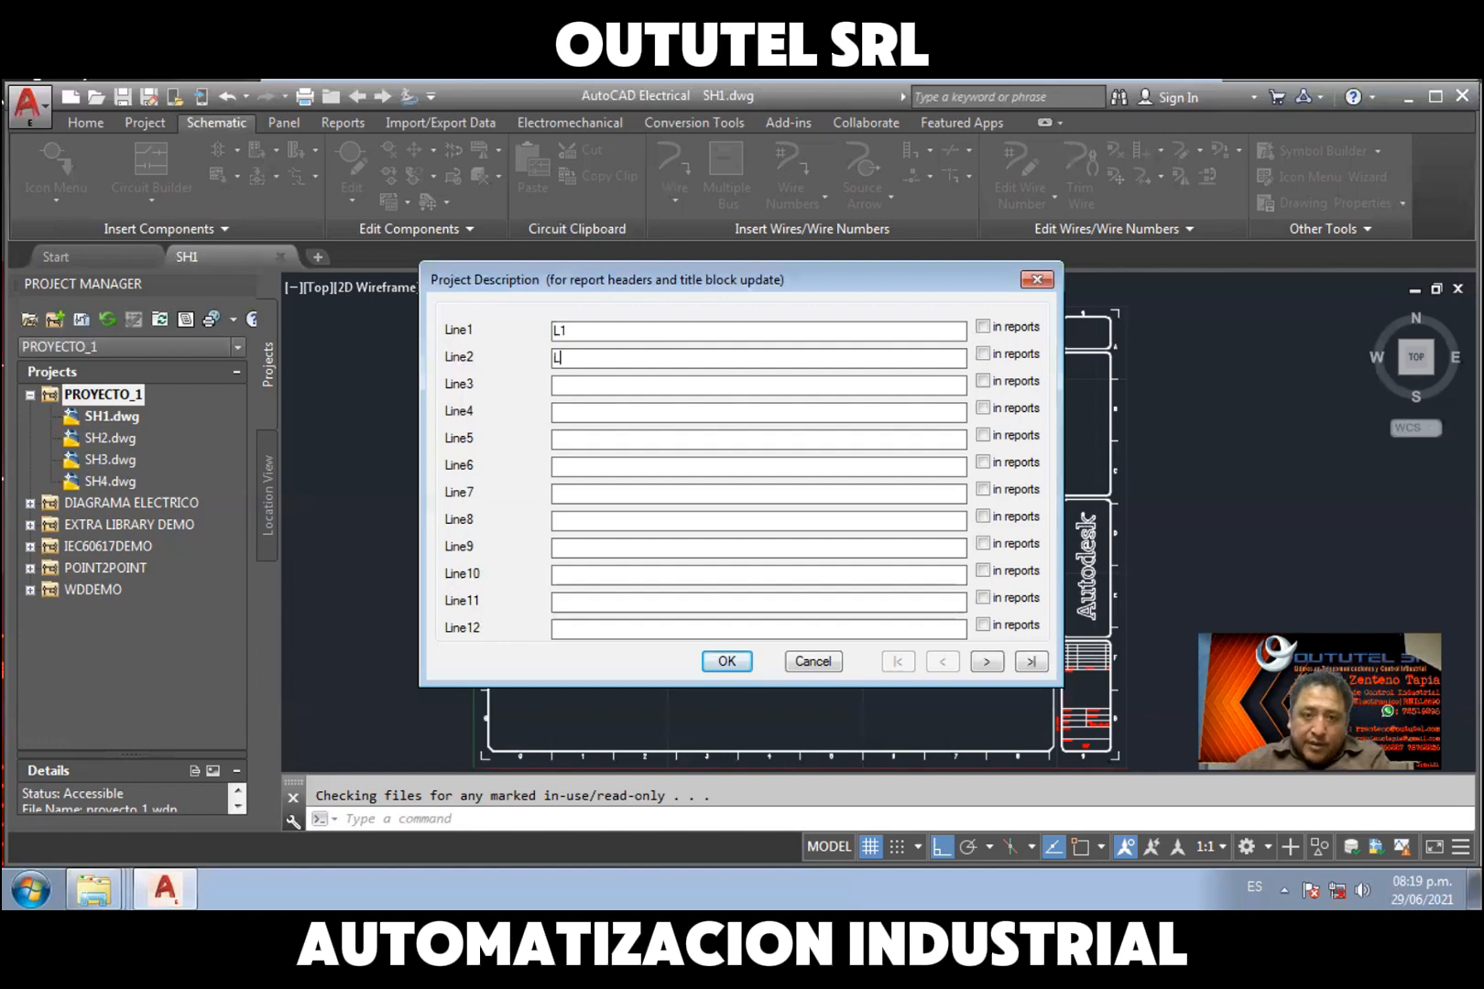
left_click(582, 387)
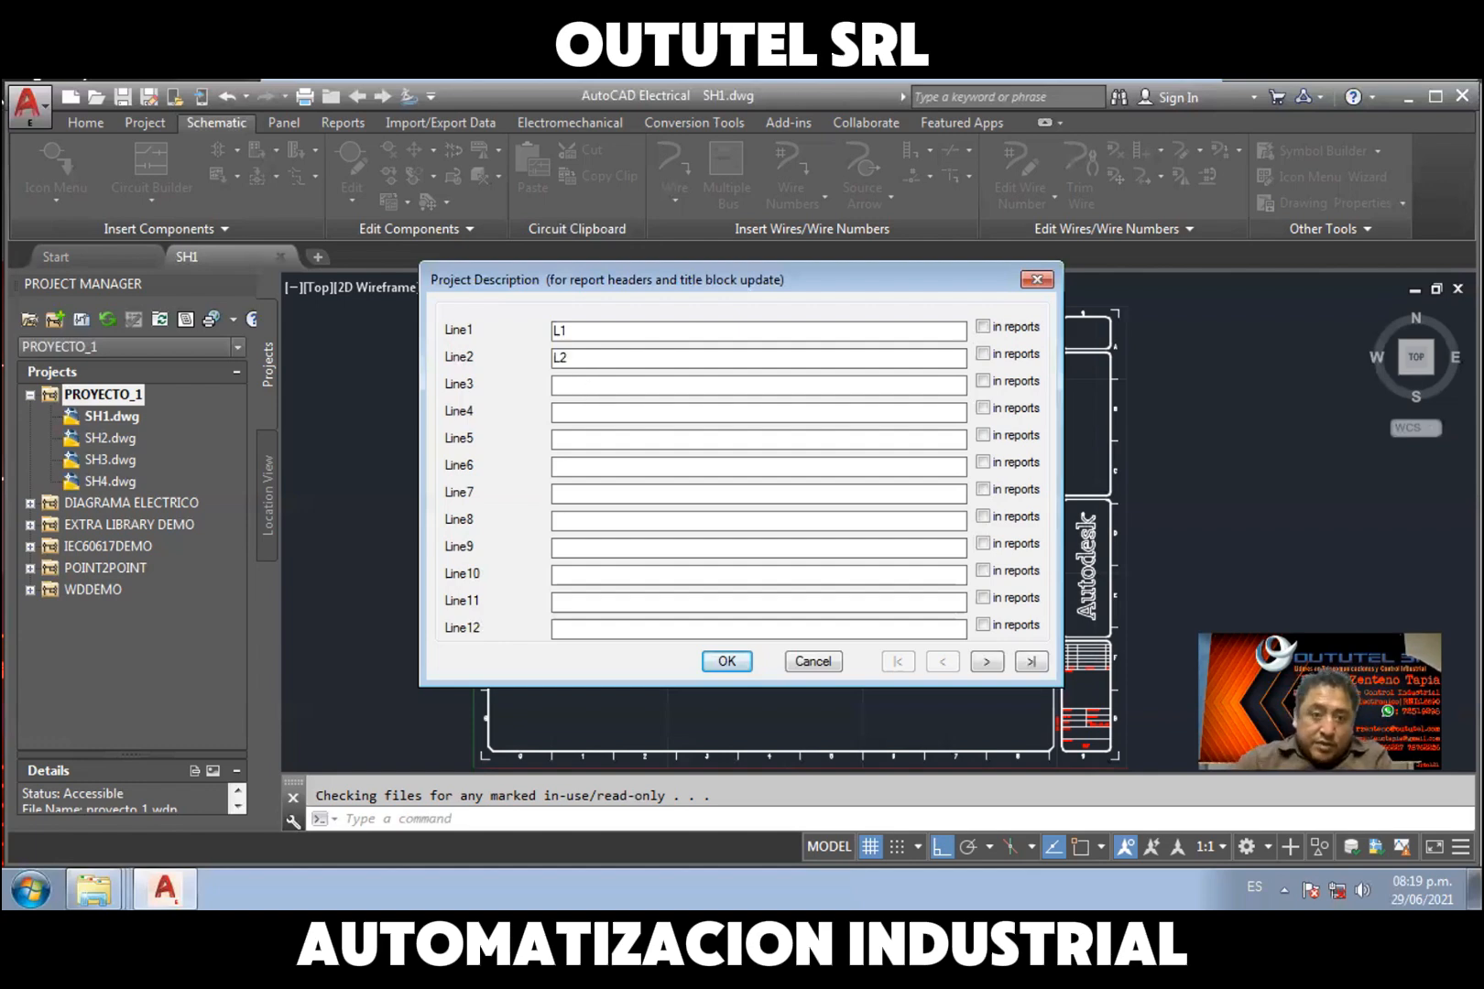
type("L3")
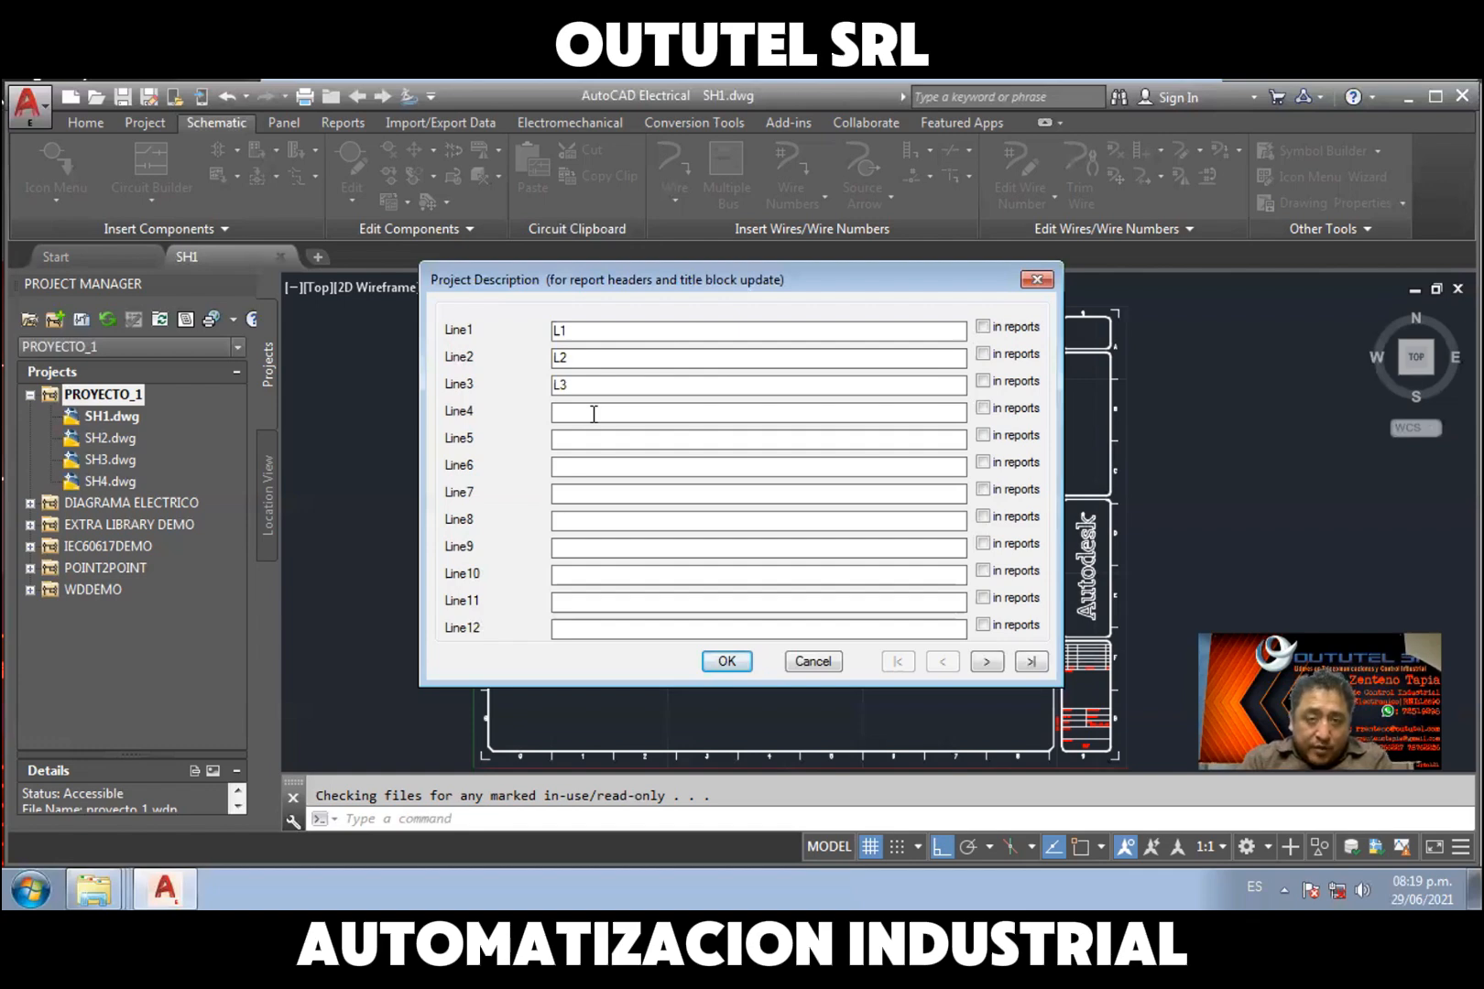
left_click(593, 414)
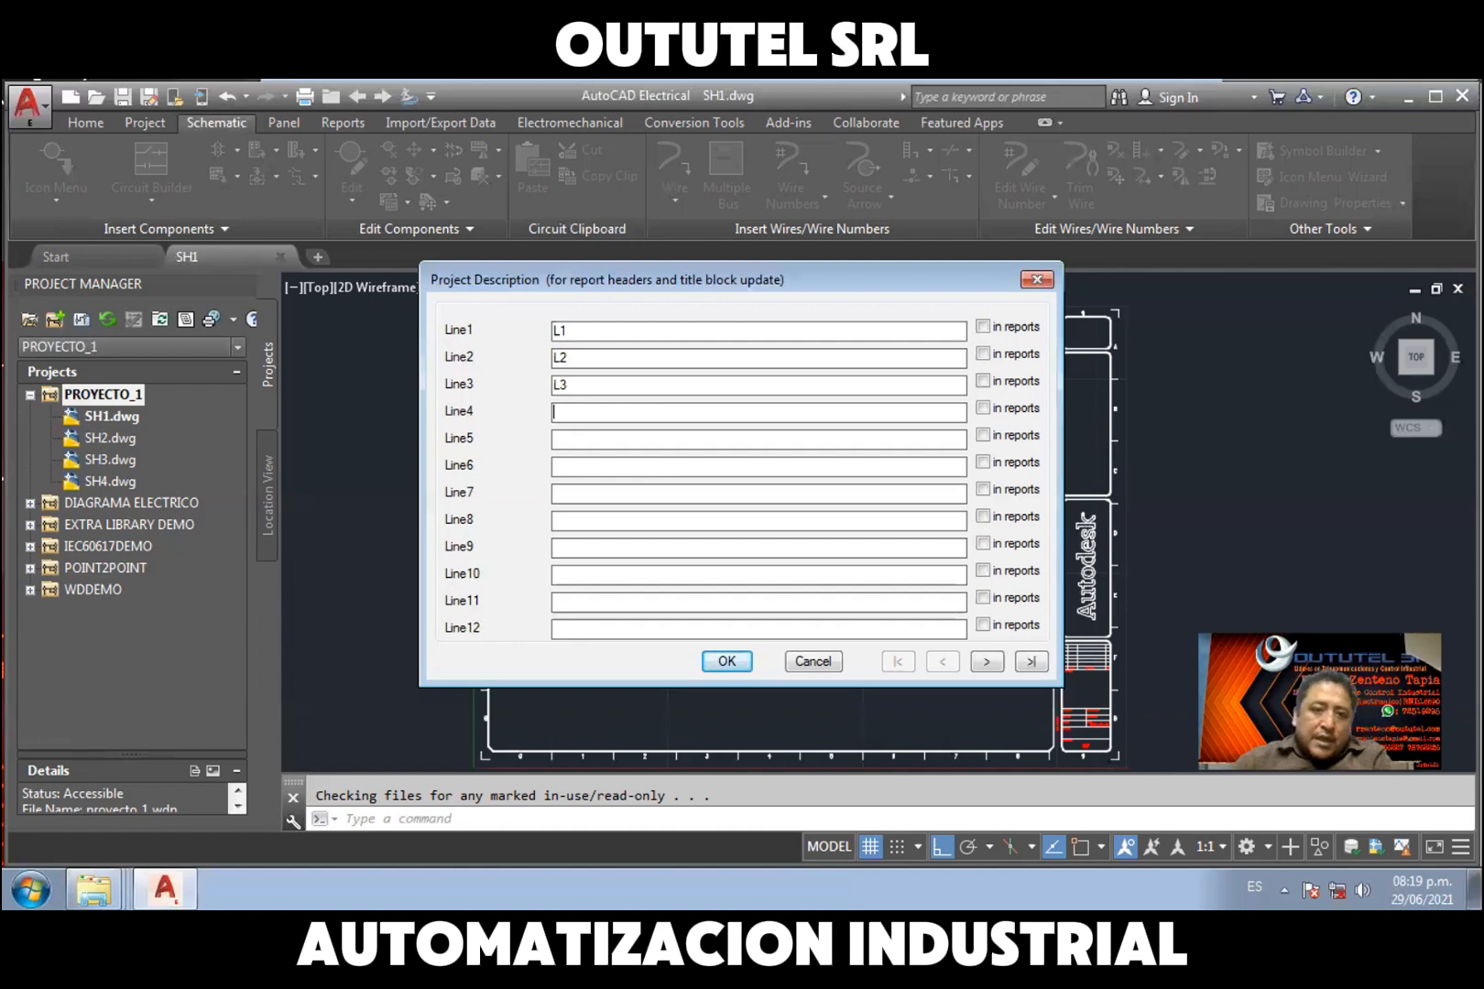
type("L4")
Fill Line5 to Line9 of the project description with L5, L6, L7, L8 and L9, and save the descriptions
left_click(606, 448)
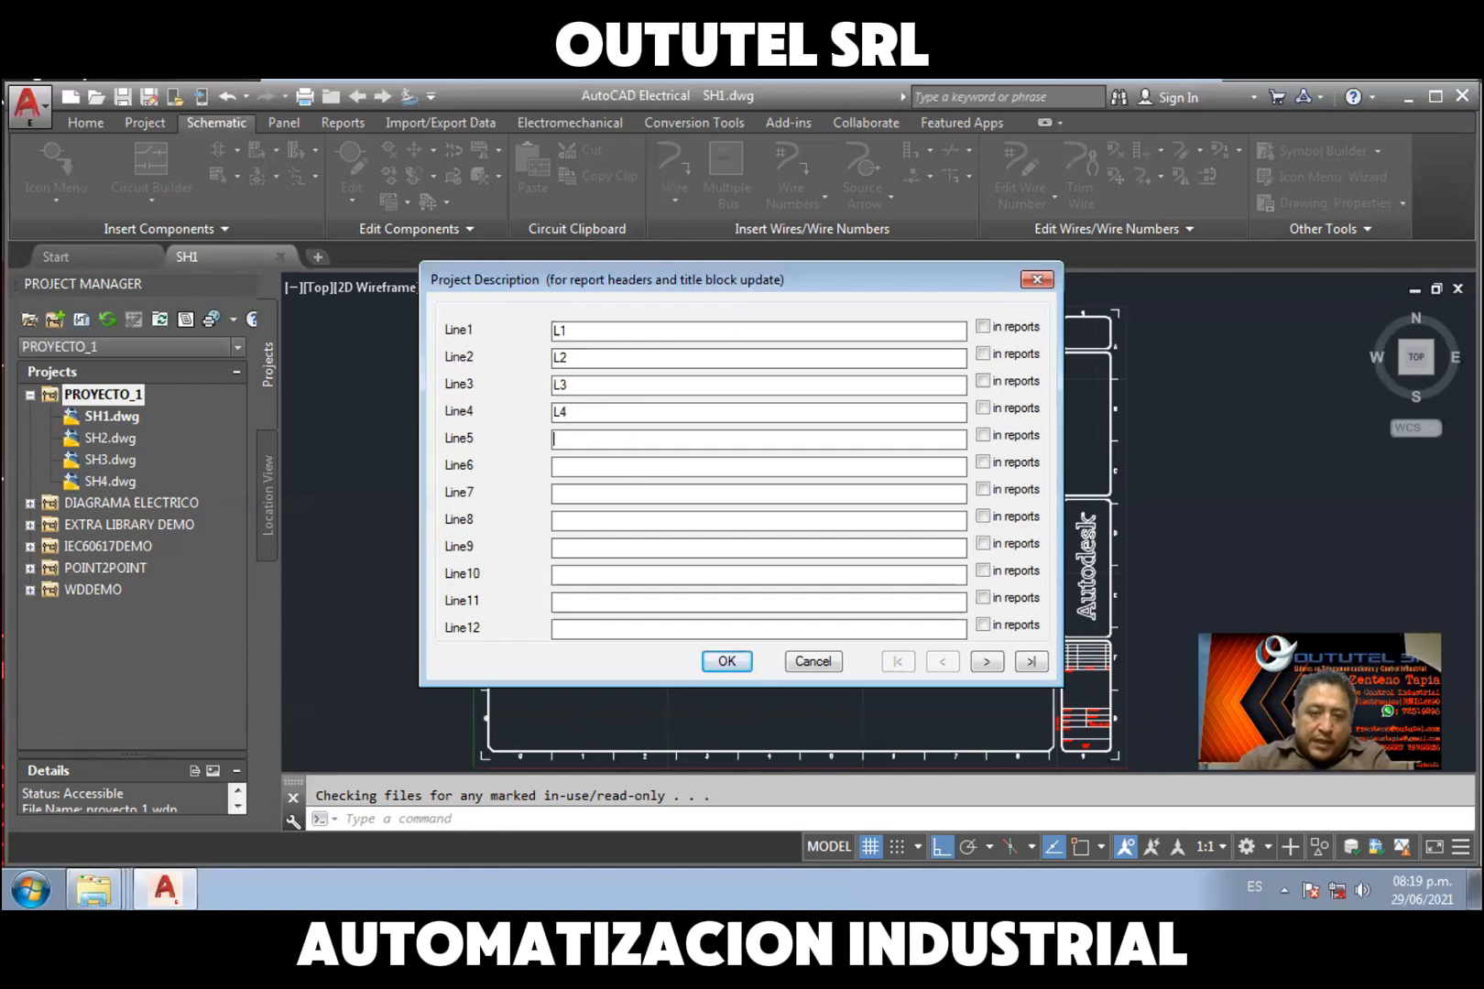
type("L5")
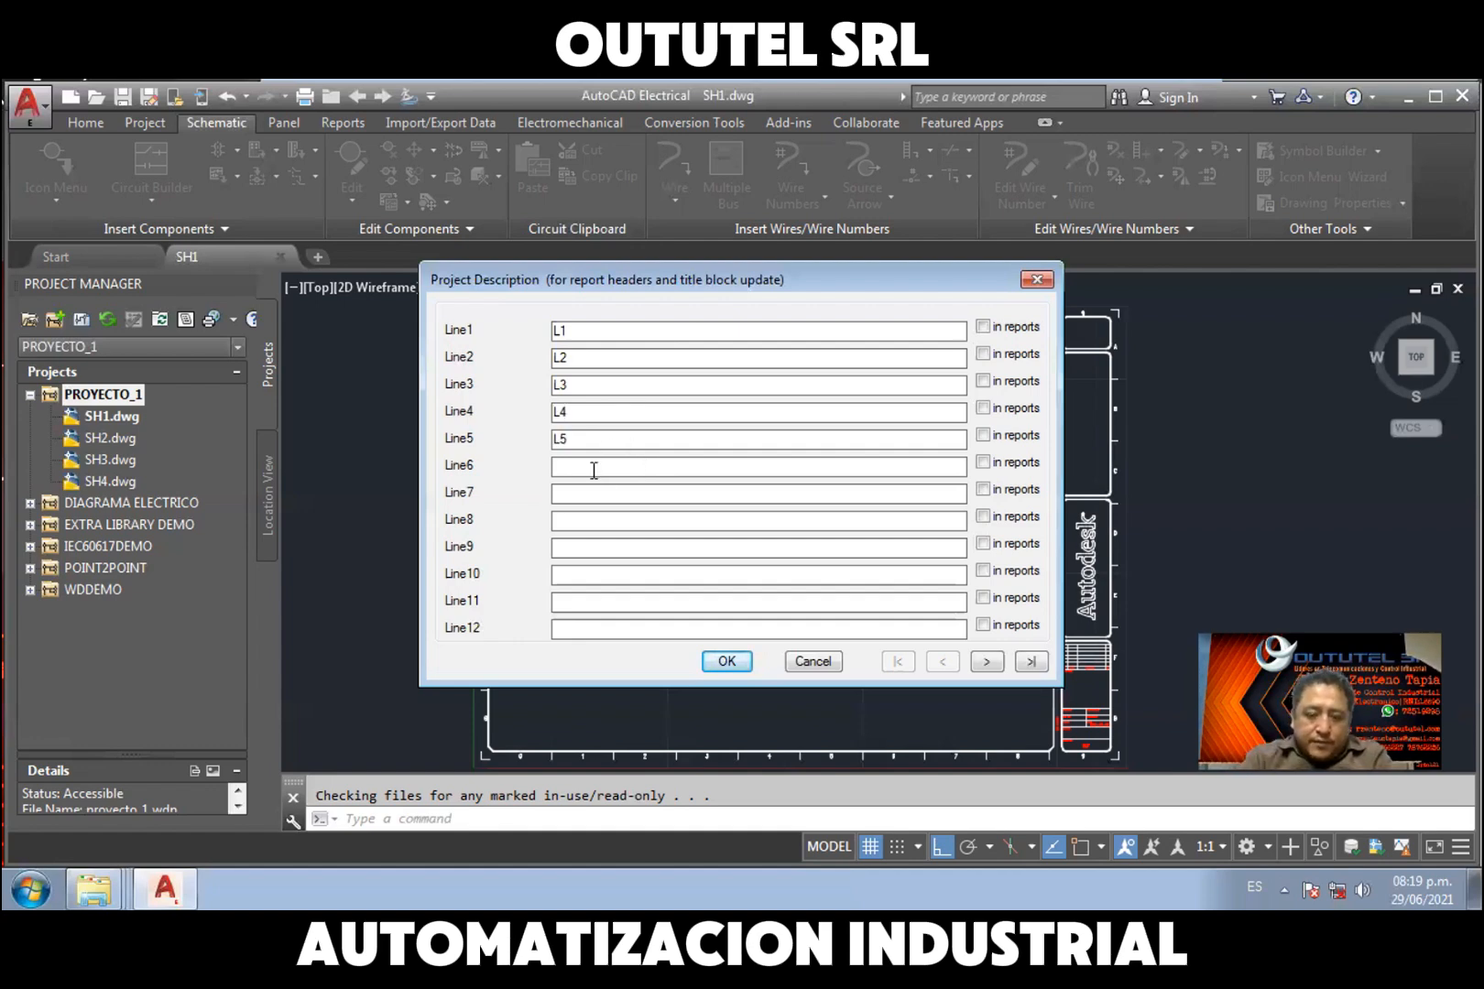
left_click(589, 467)
type("L6")
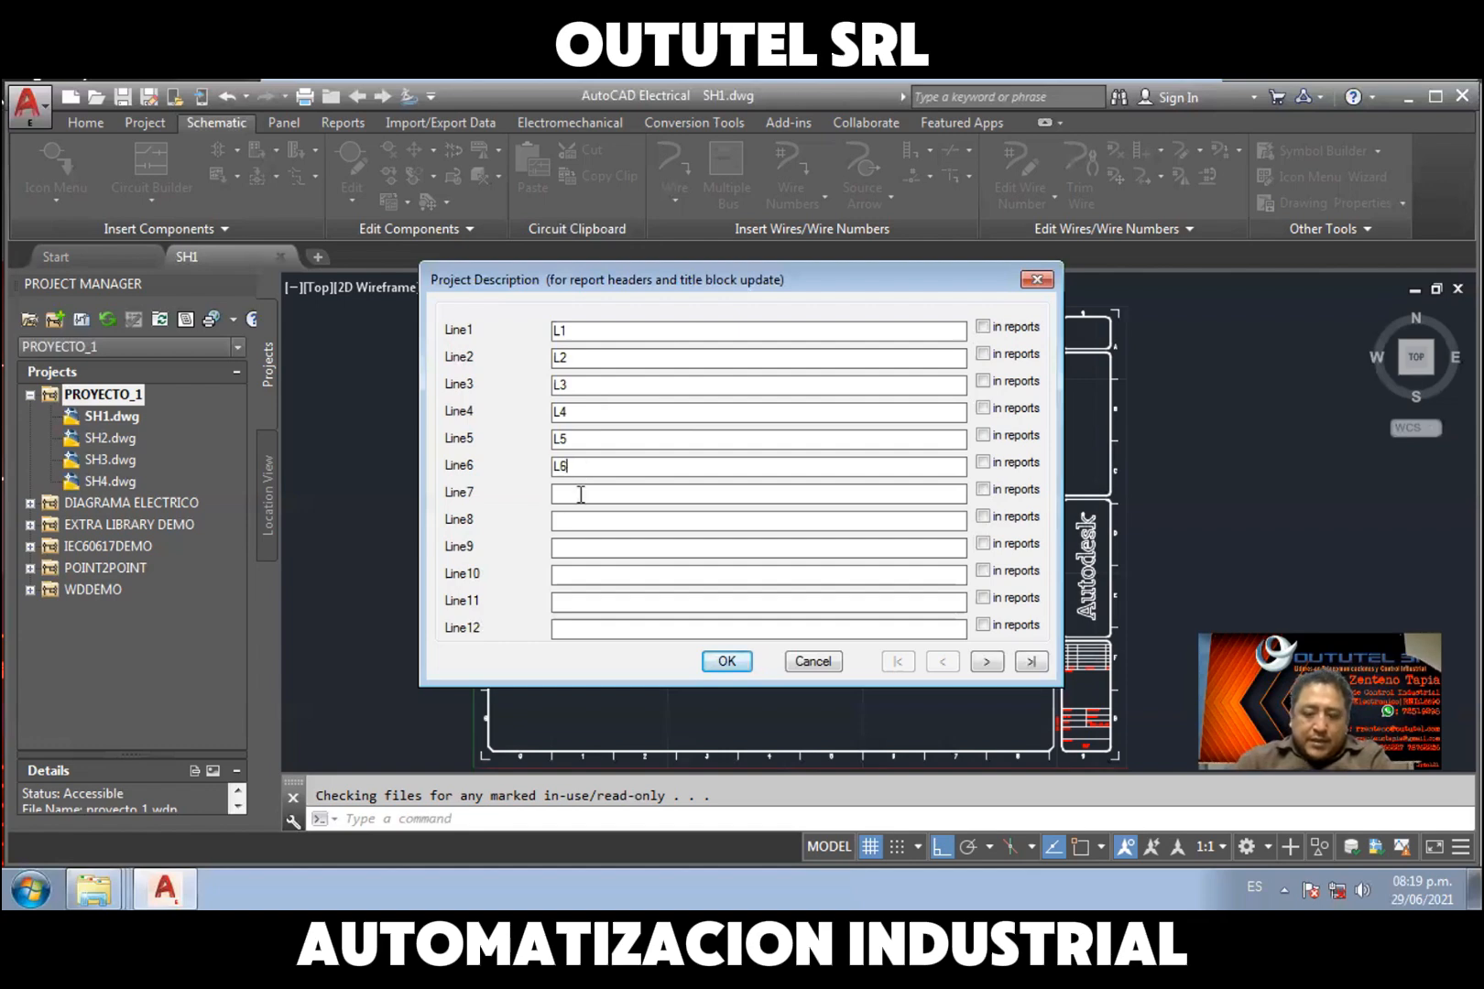
type("L7")
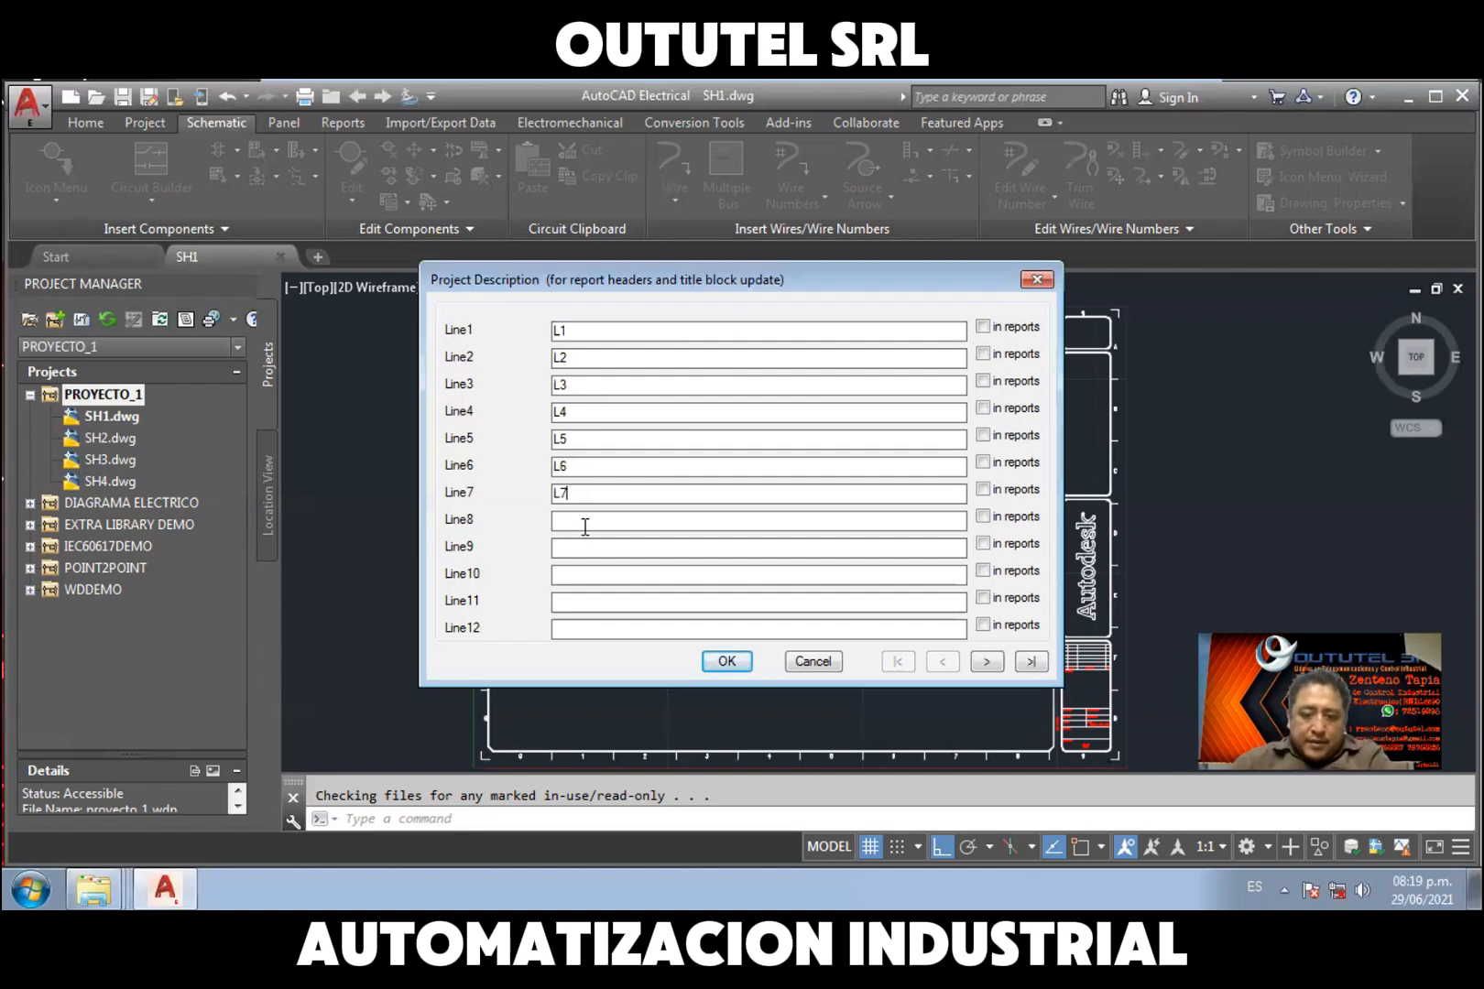
left_click(585, 520)
type("L8")
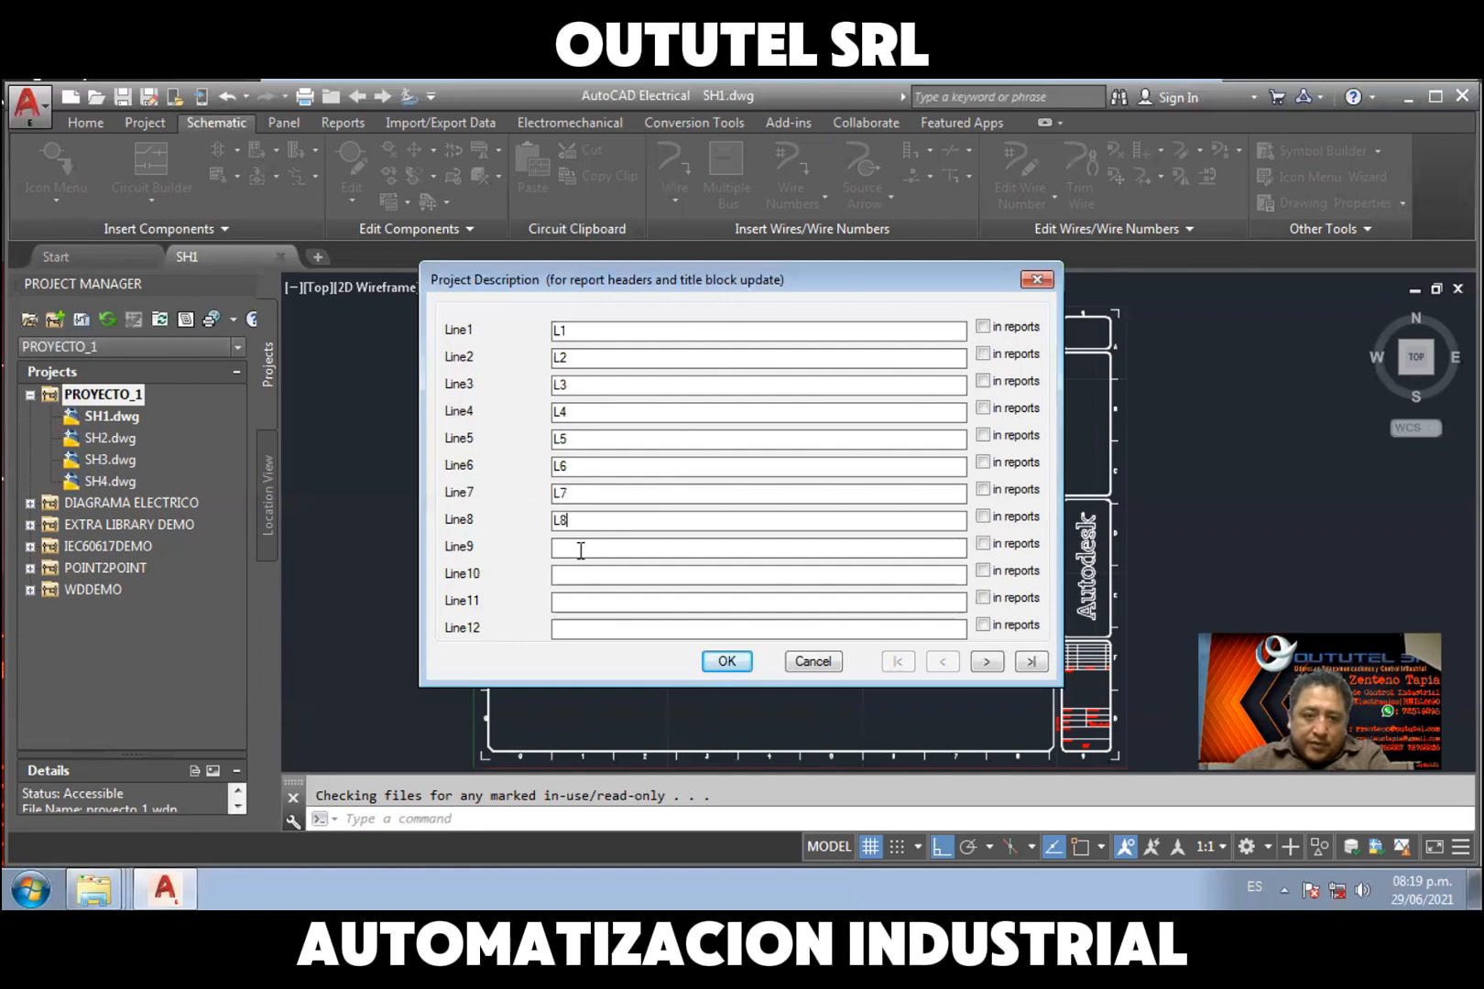
left_click(580, 550)
type("L9")
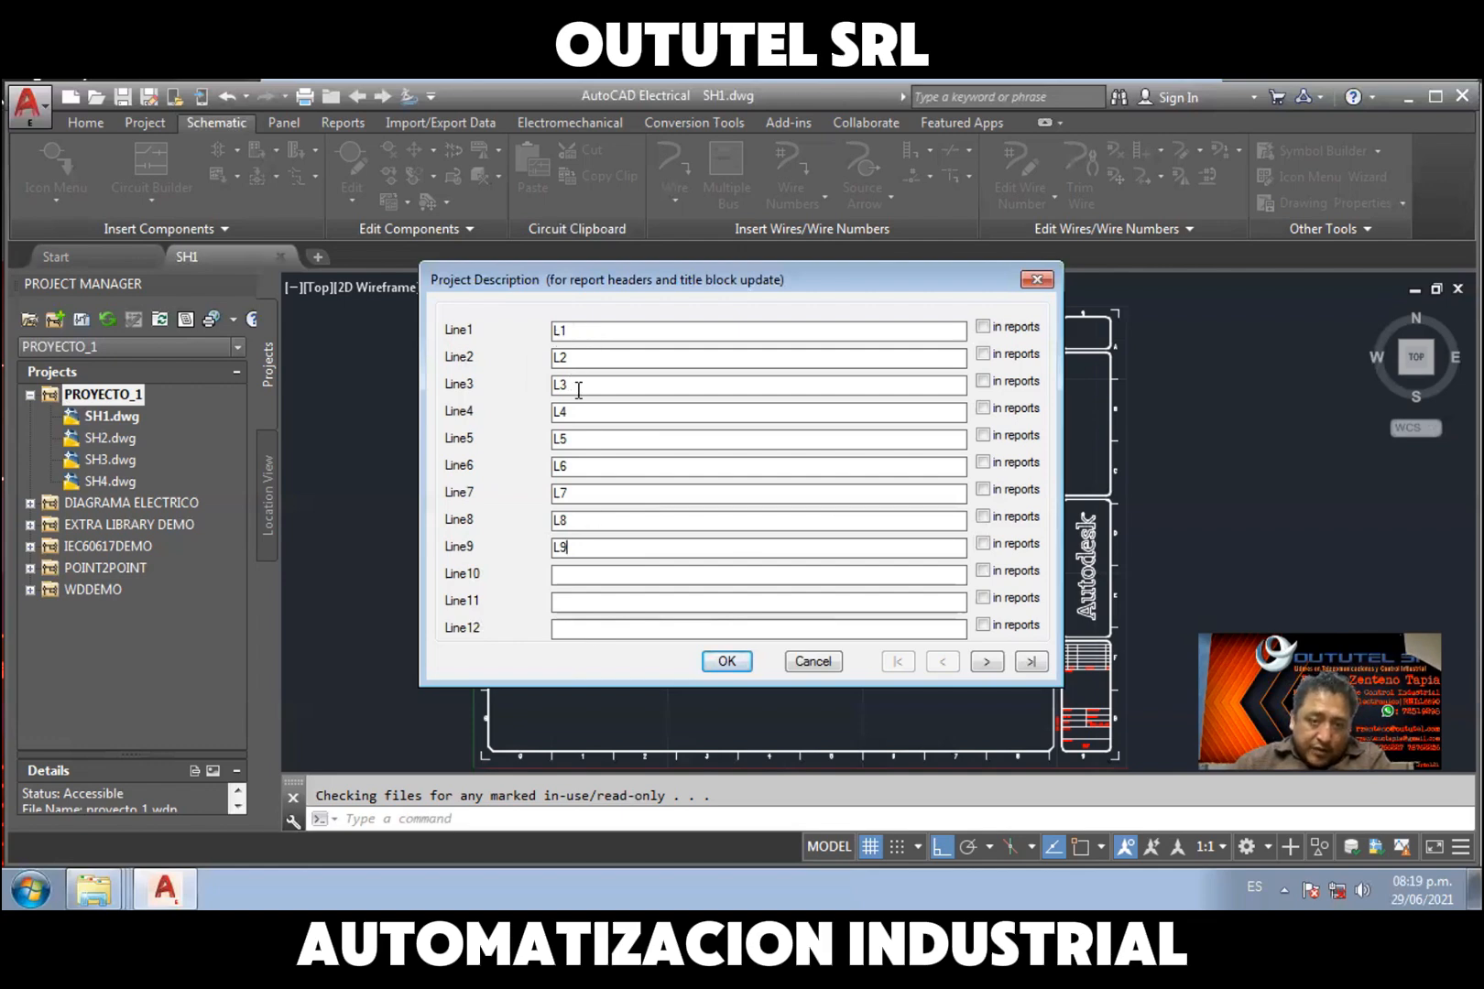
left_click(727, 662)
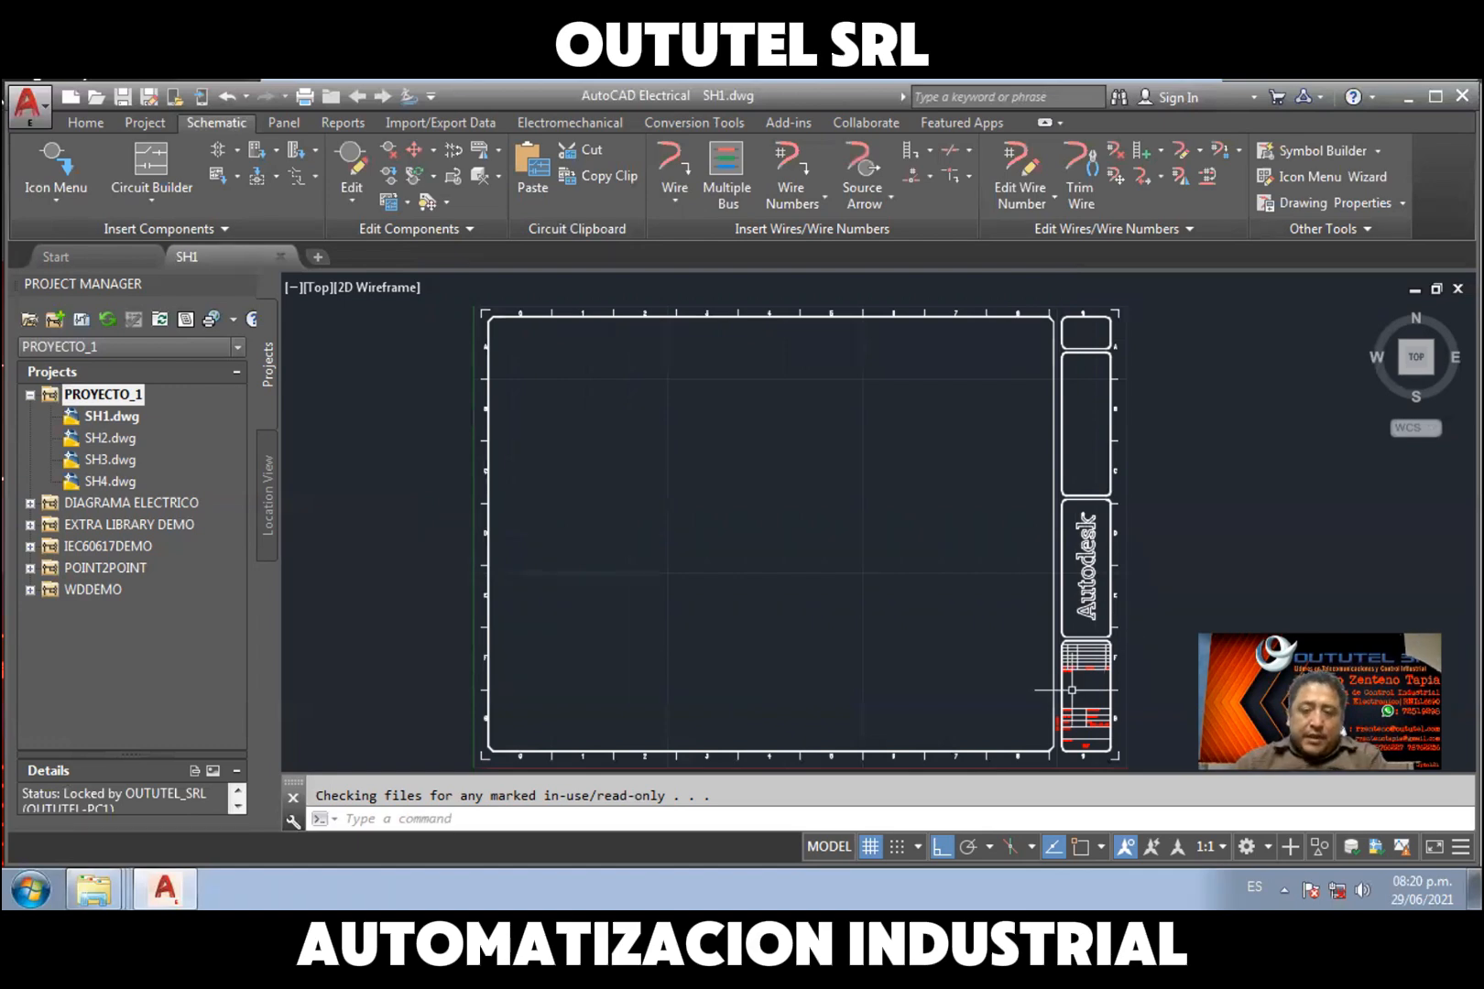
Examine the title block fields of SH1, and open SH2 to inspect its title block fields as well
middle_click_drag(1006, 677, 829, 564)
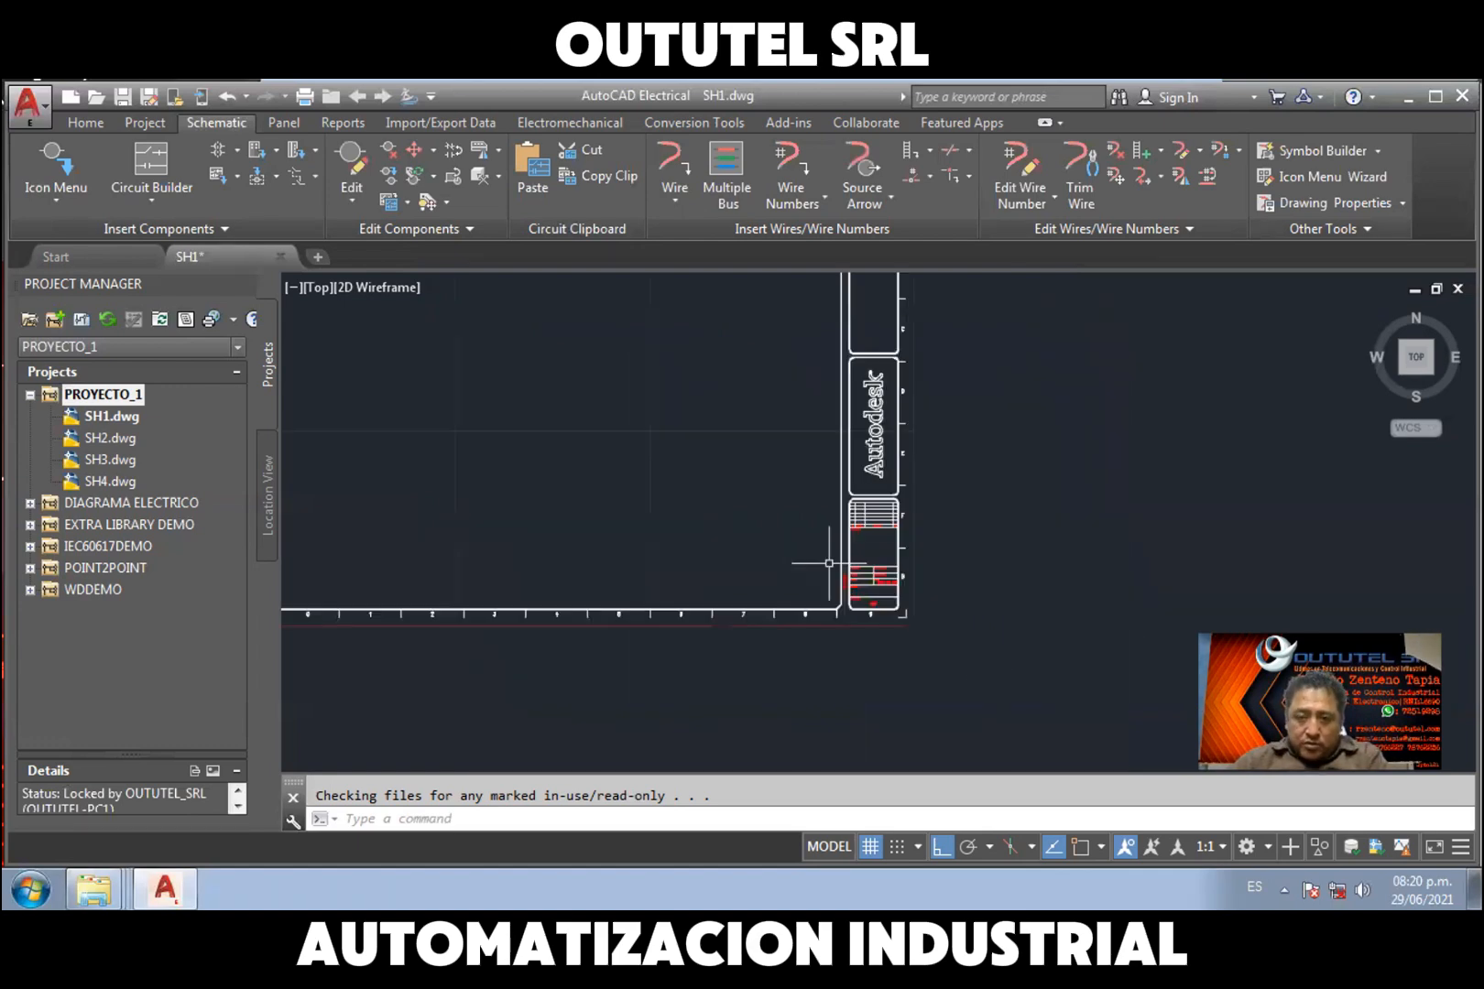
scroll(829, 563, "up", 2)
scroll(861, 577, "up", 4)
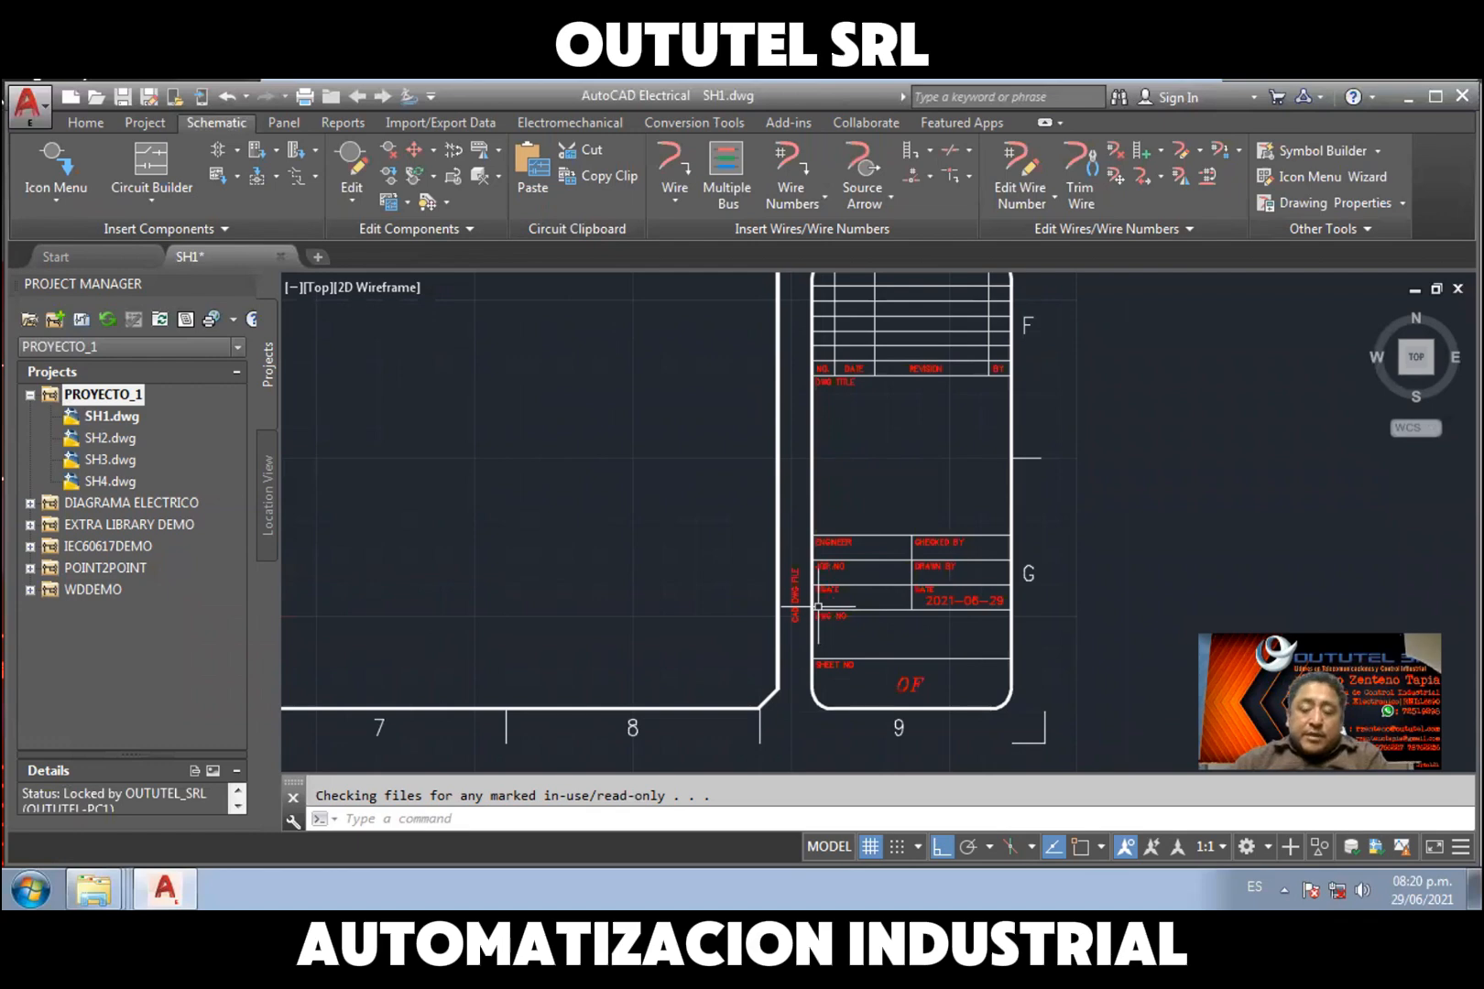
middle_click_drag(727, 561, 1076, 583)
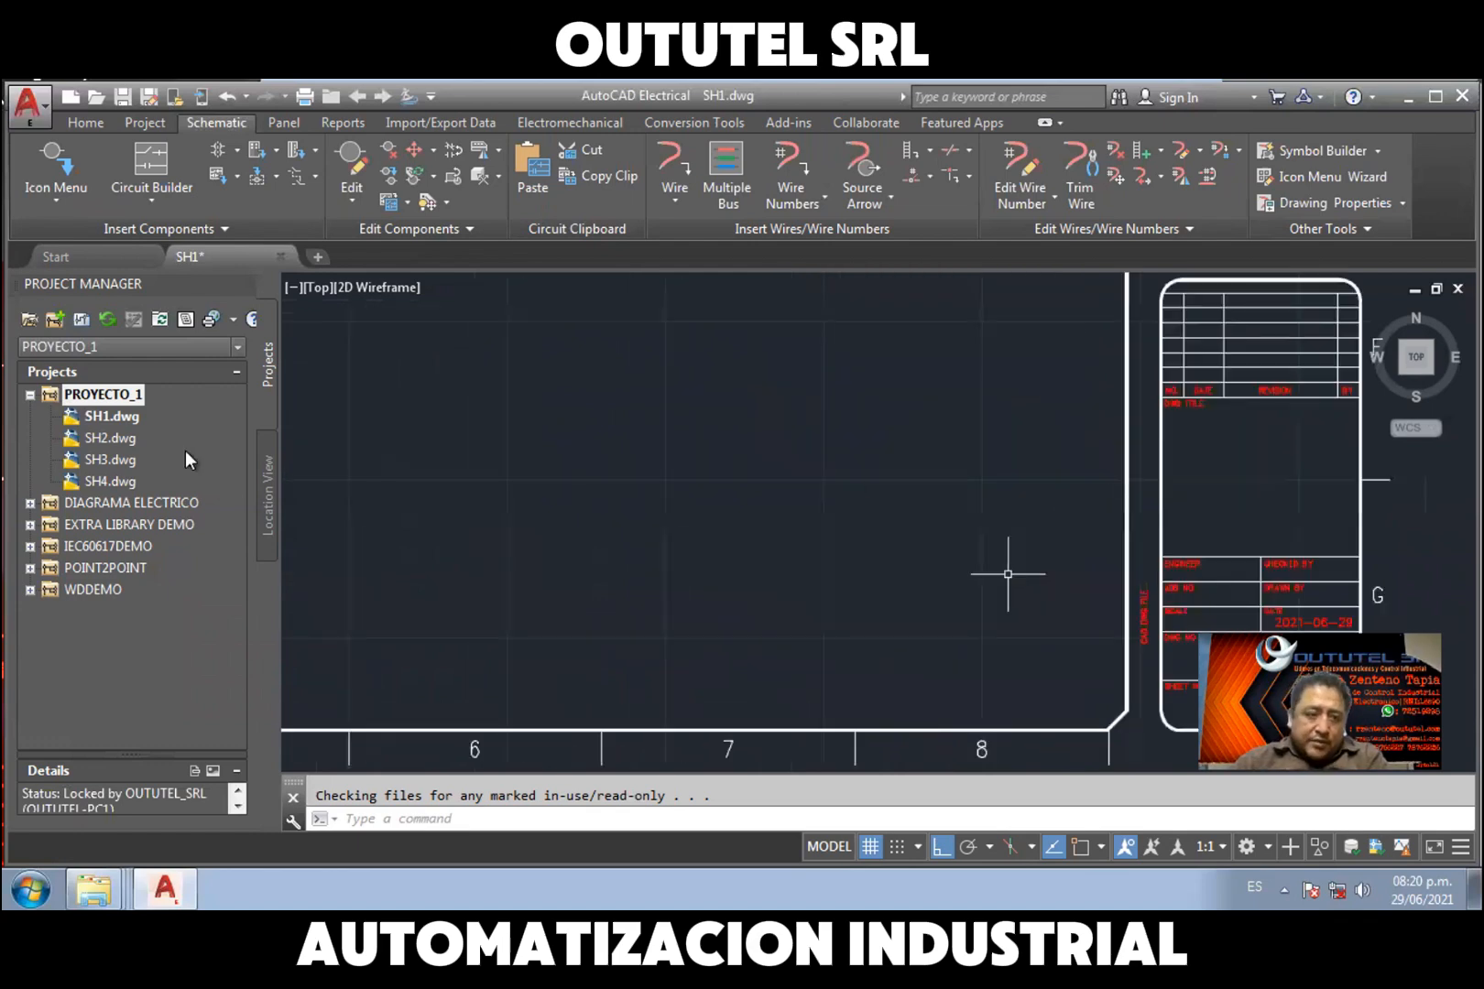
double_click(117, 440)
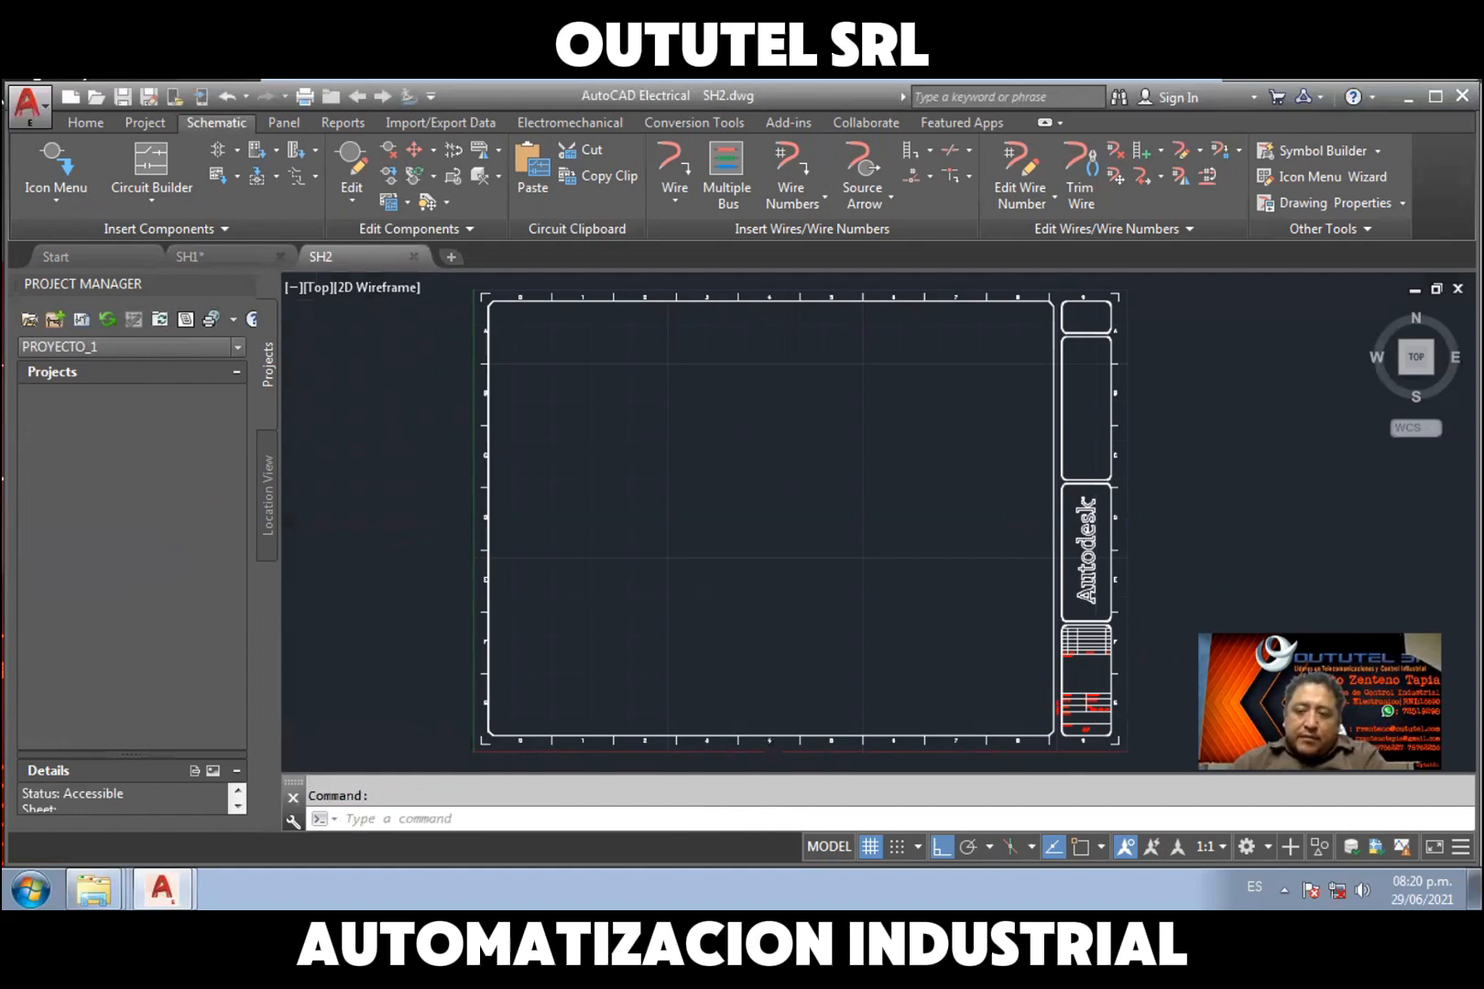
scroll(941, 612, "up", 4)
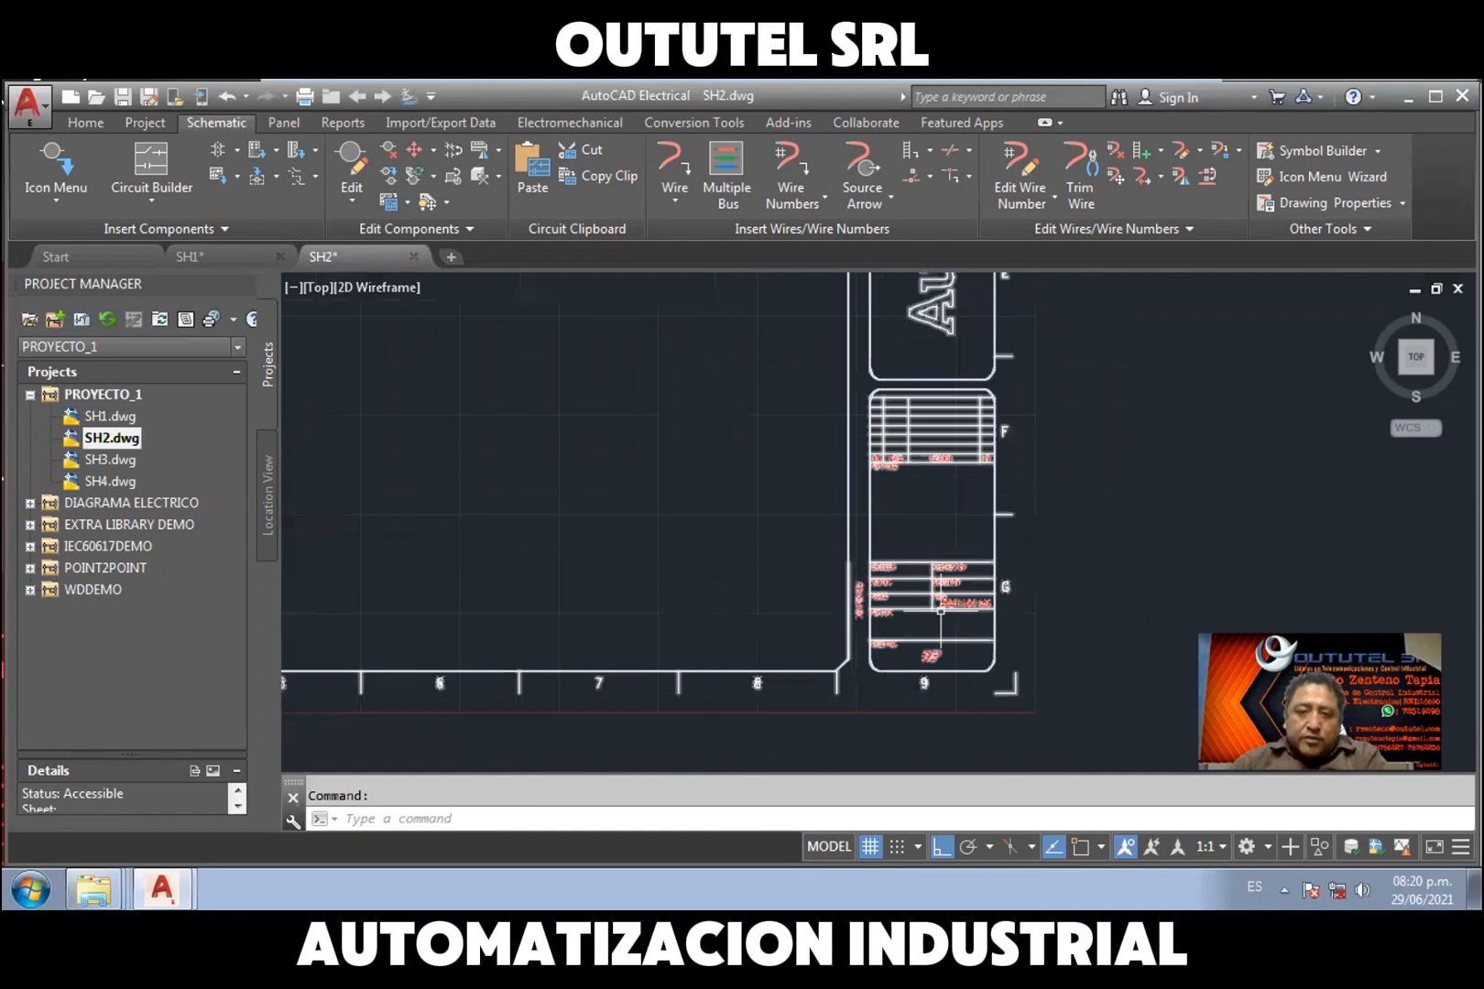
scroll(940, 610, "up", 4)
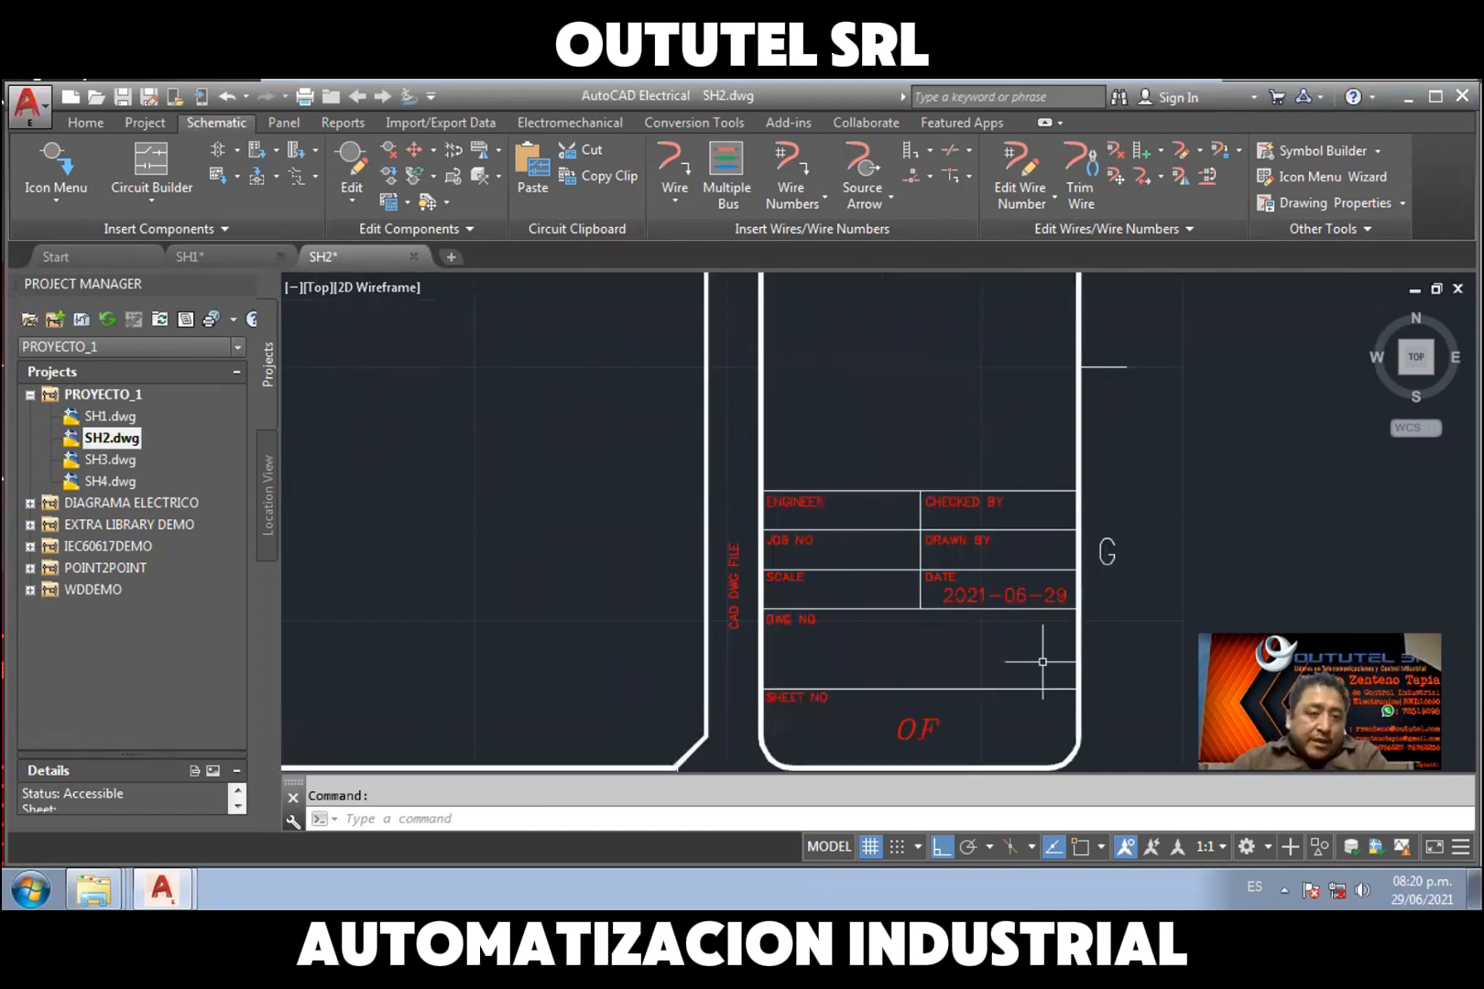
Run a project-wide title block update for PROYECTO_1 with all description lines selected, processing all four drawings SH1 to SH4
left_click(102, 394)
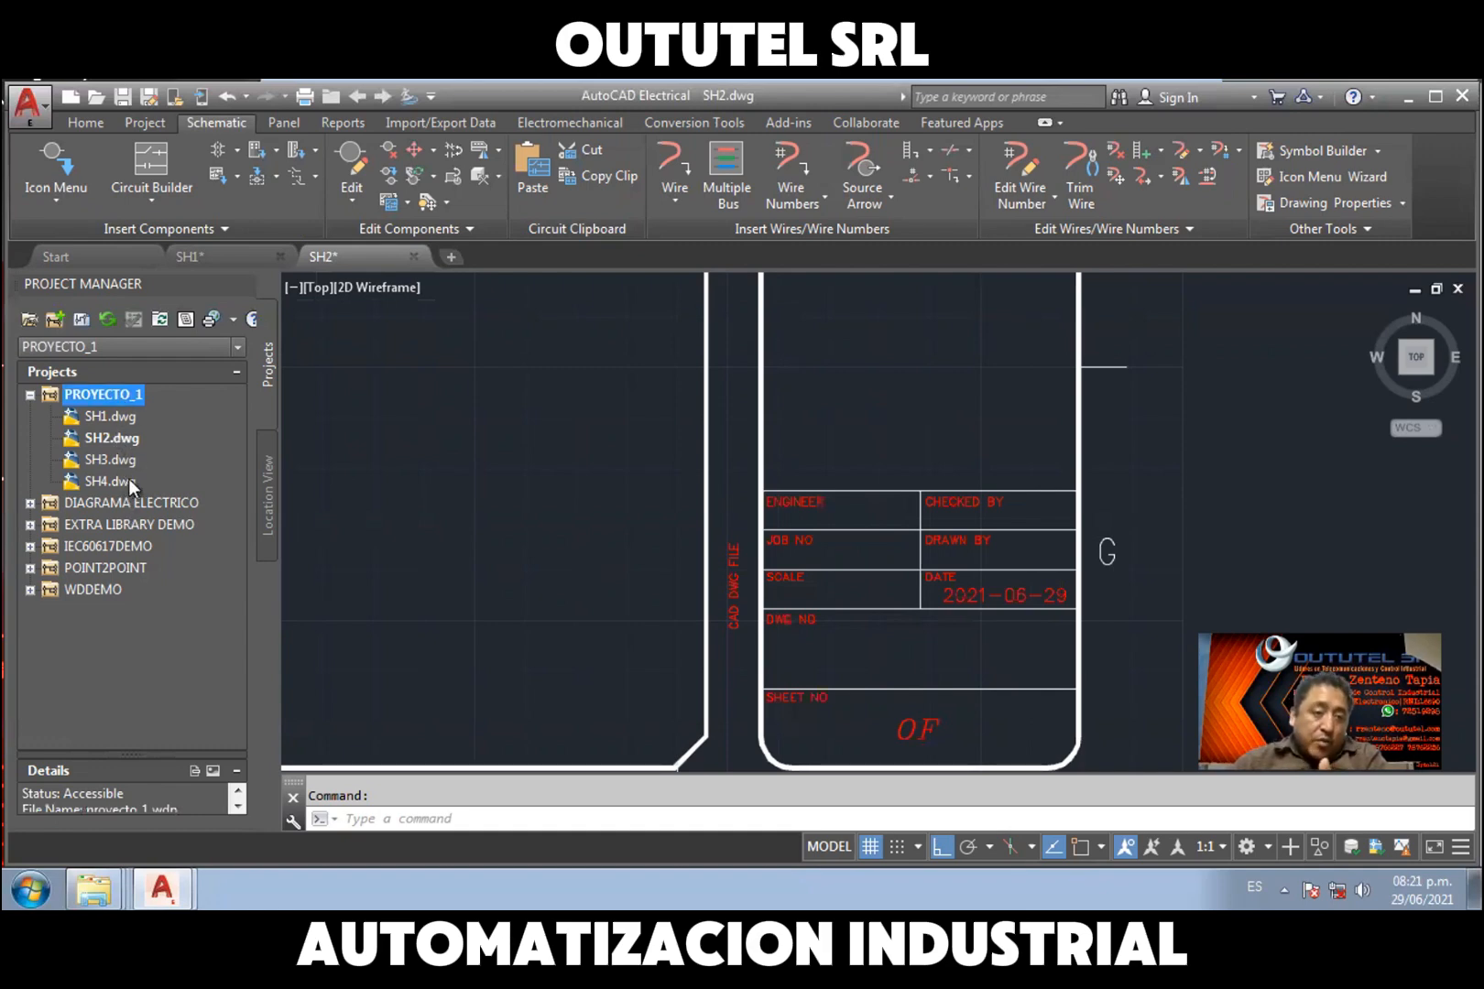
right_click(133, 404)
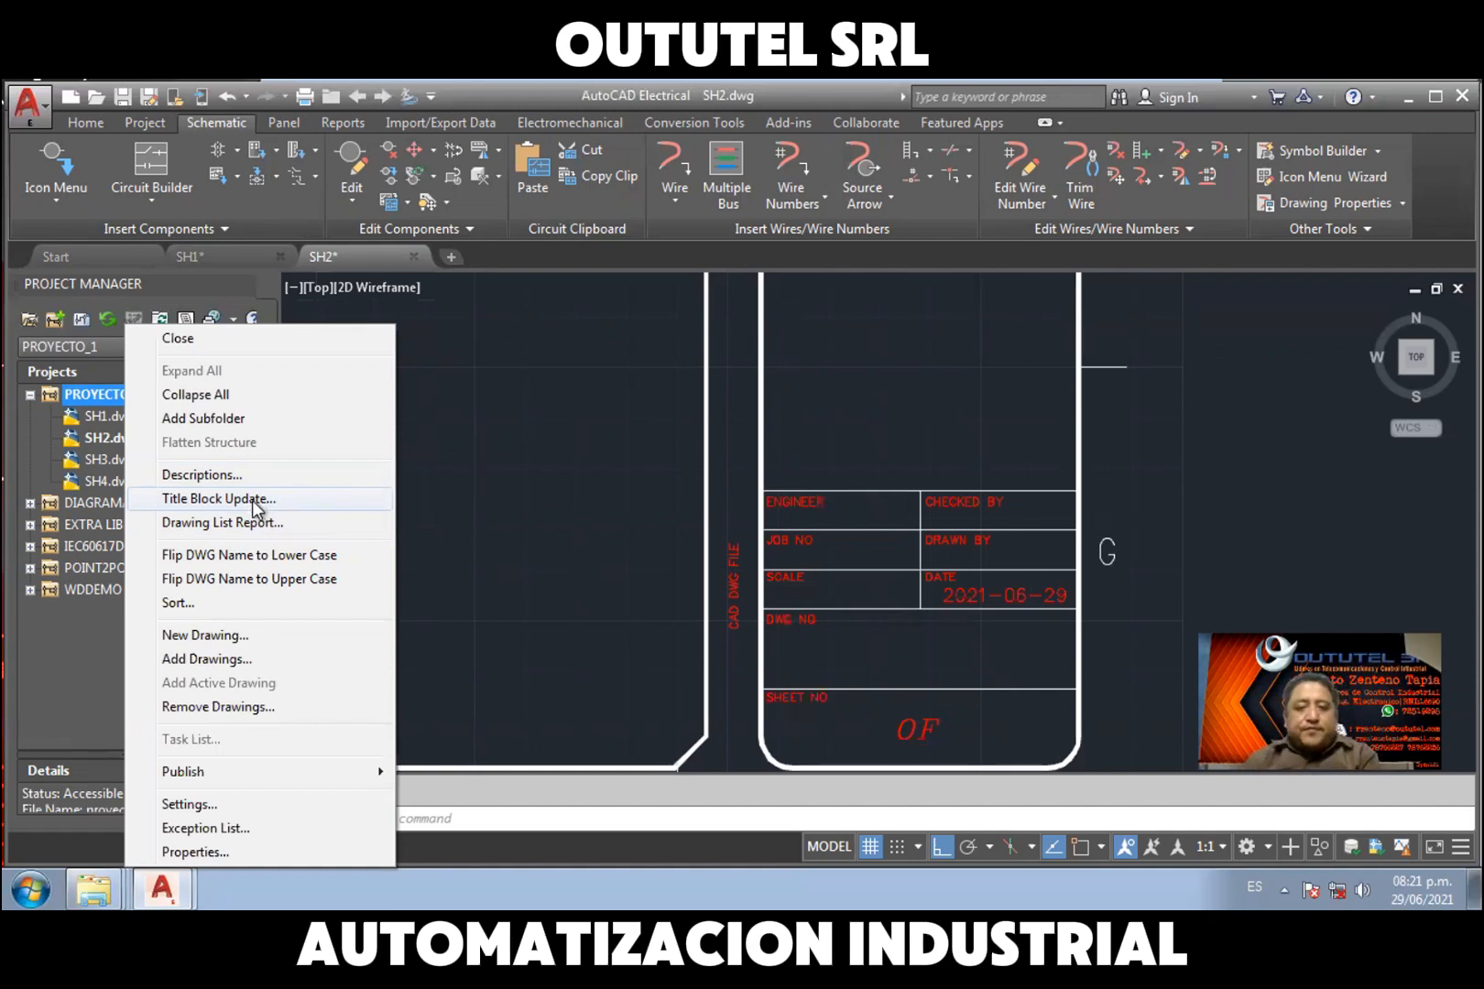
left_click(251, 500)
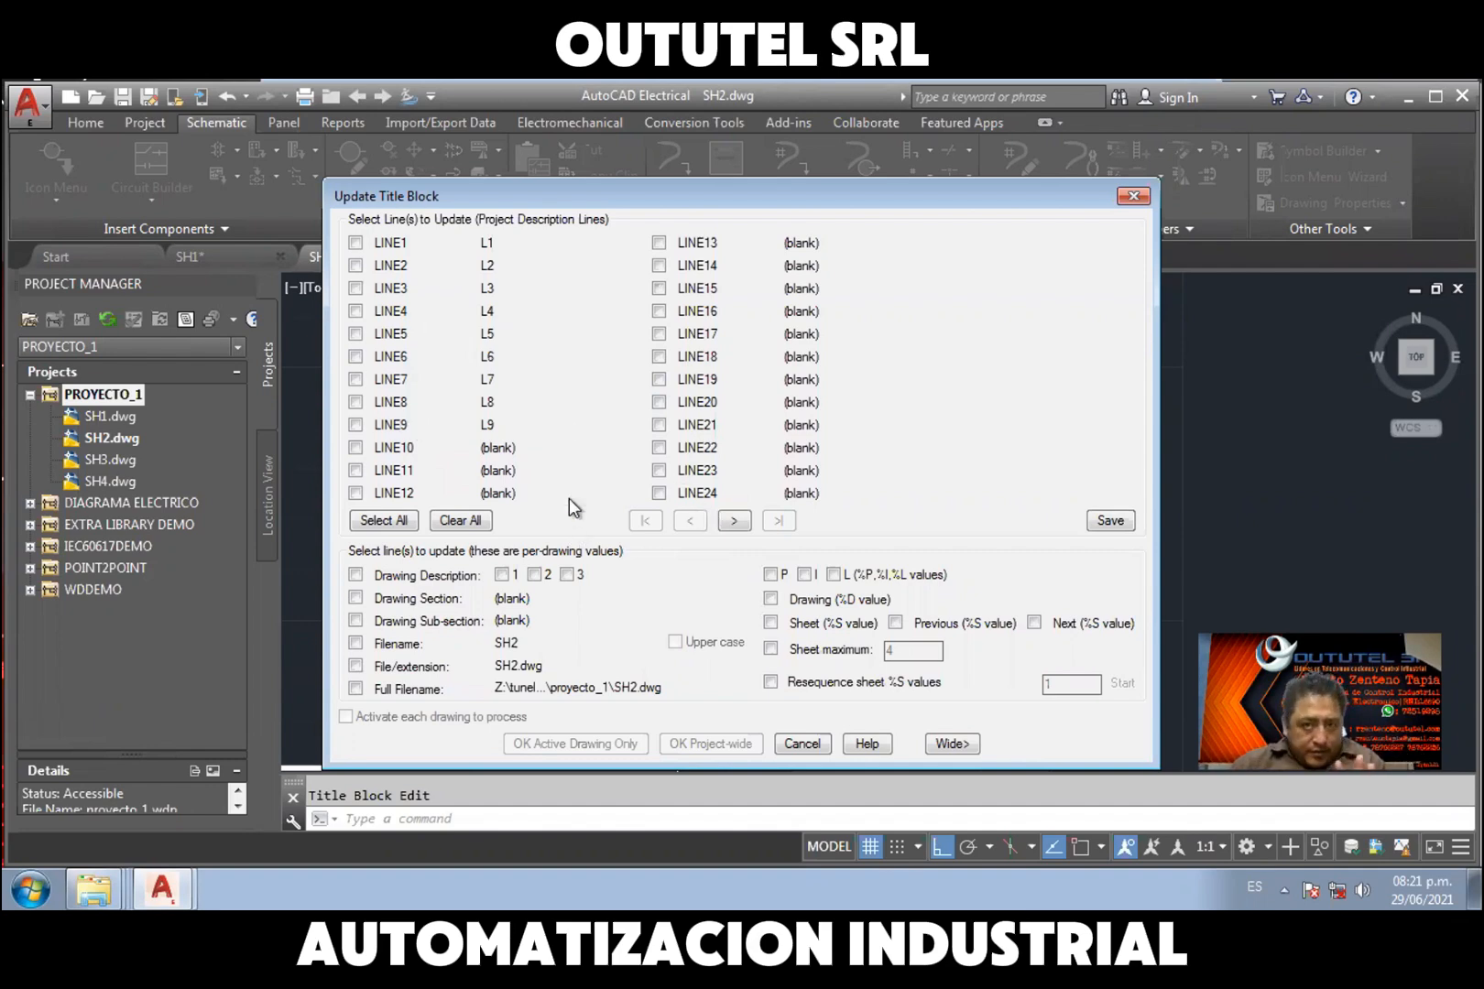
left_click(398, 522)
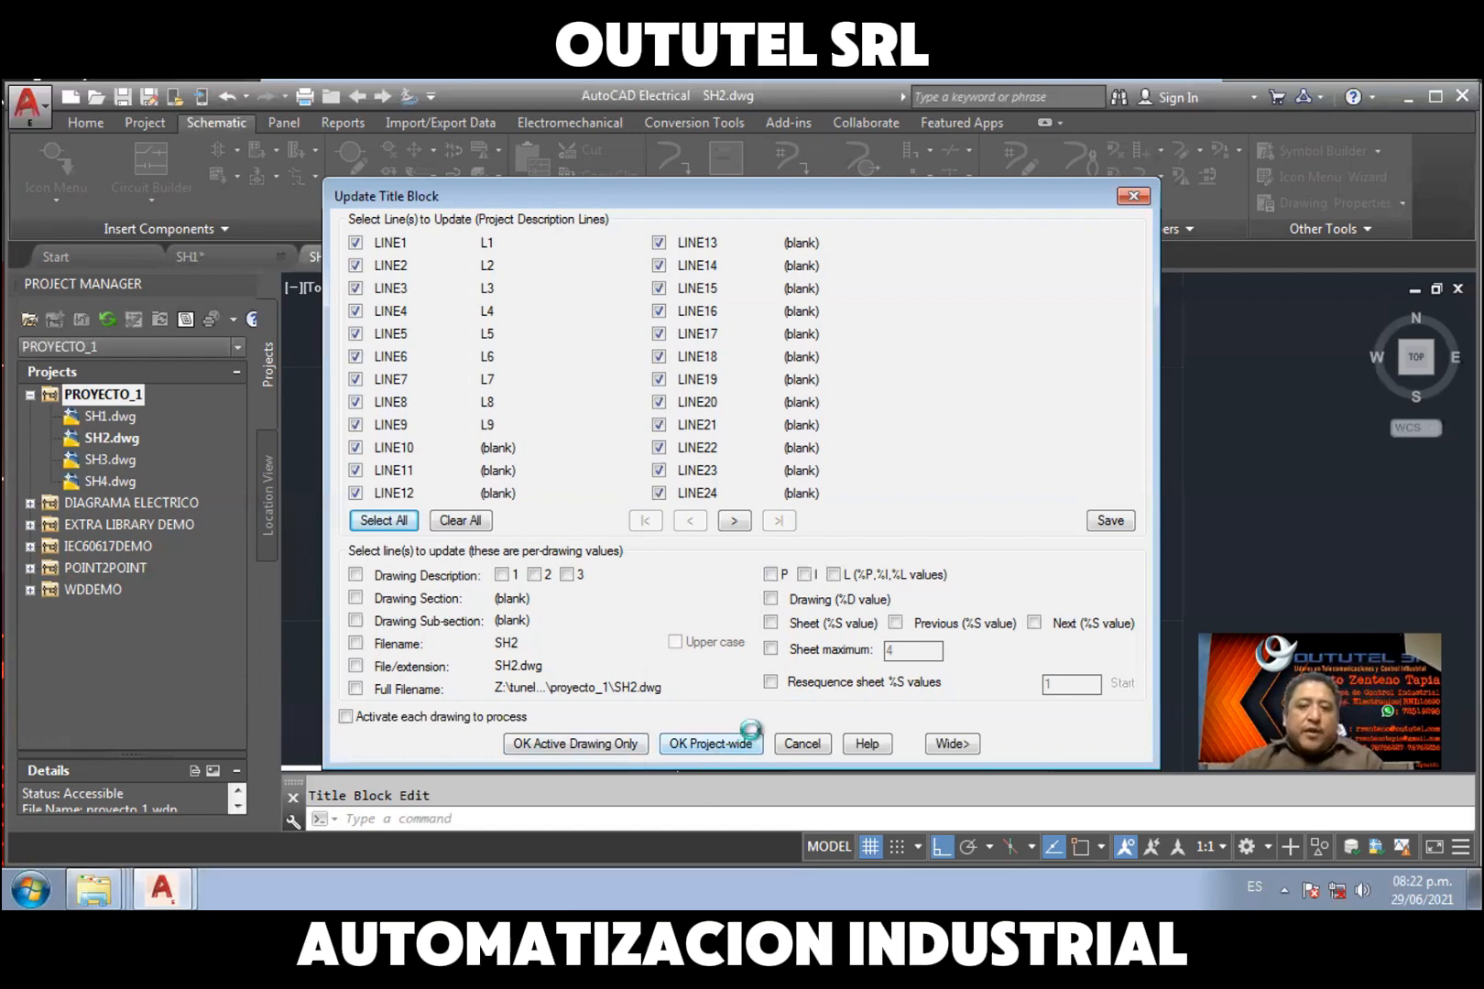
left_click(707, 743)
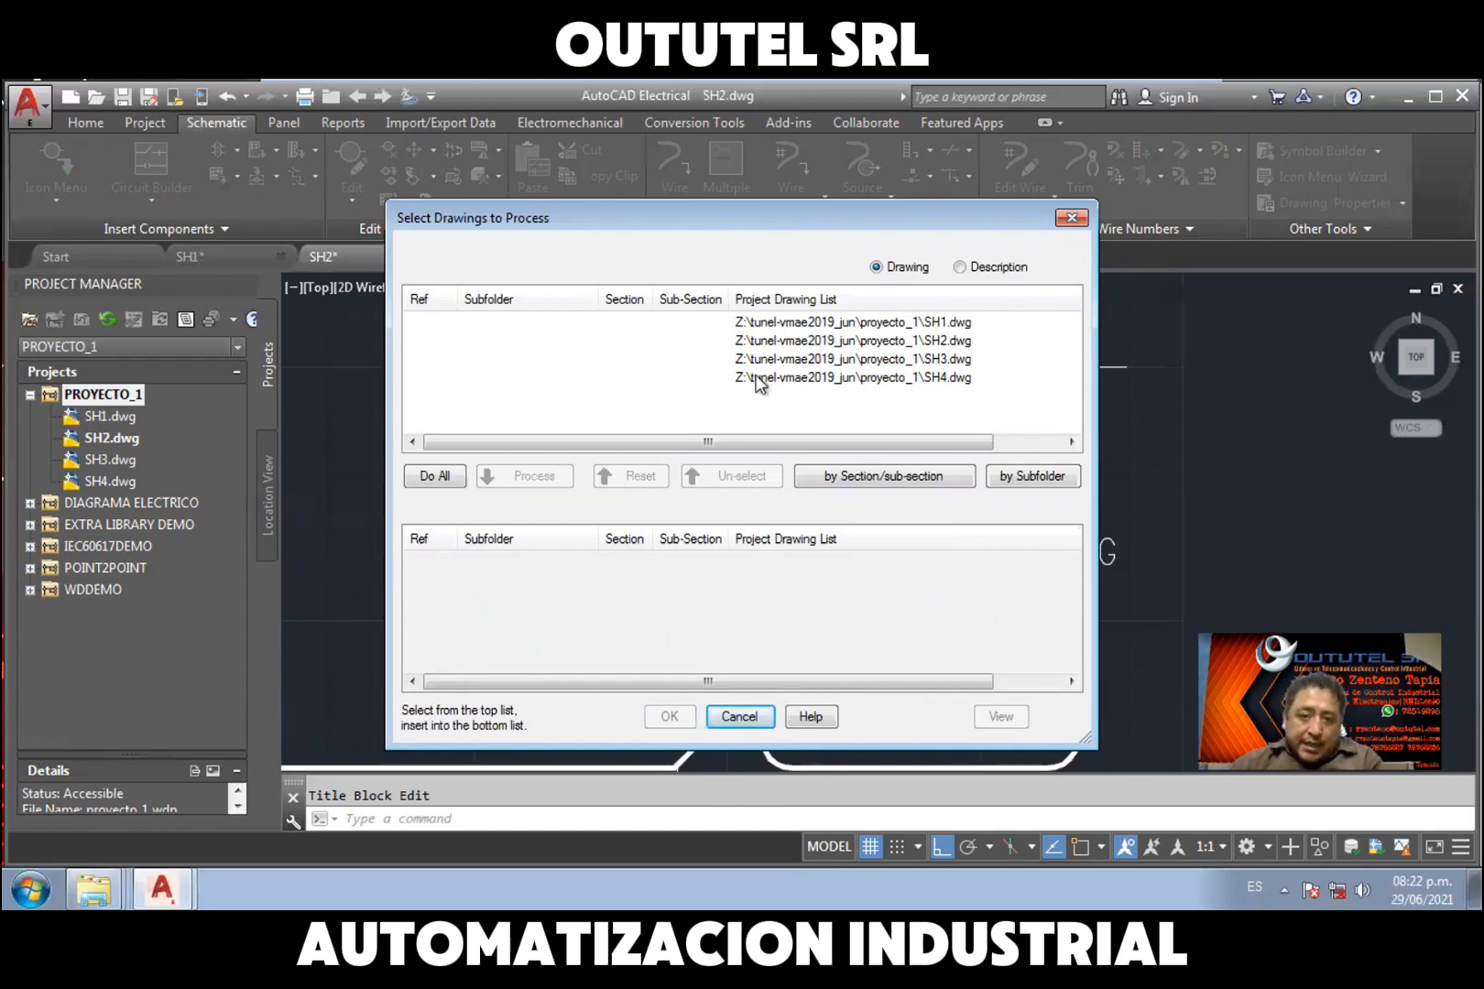
left_click(463, 477)
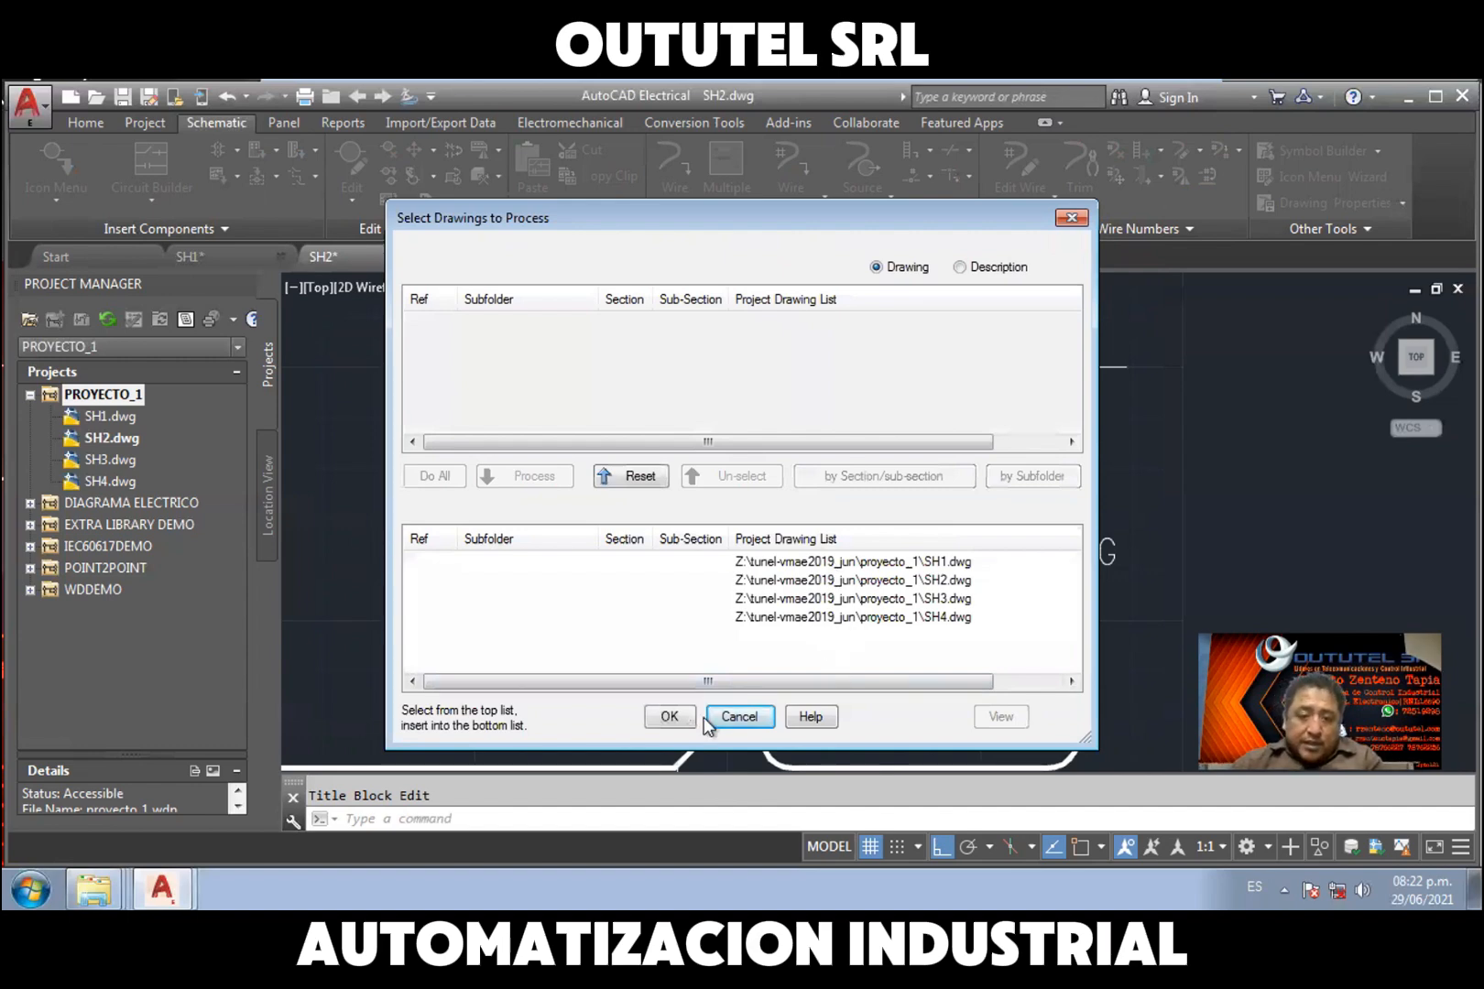
left_click(669, 716)
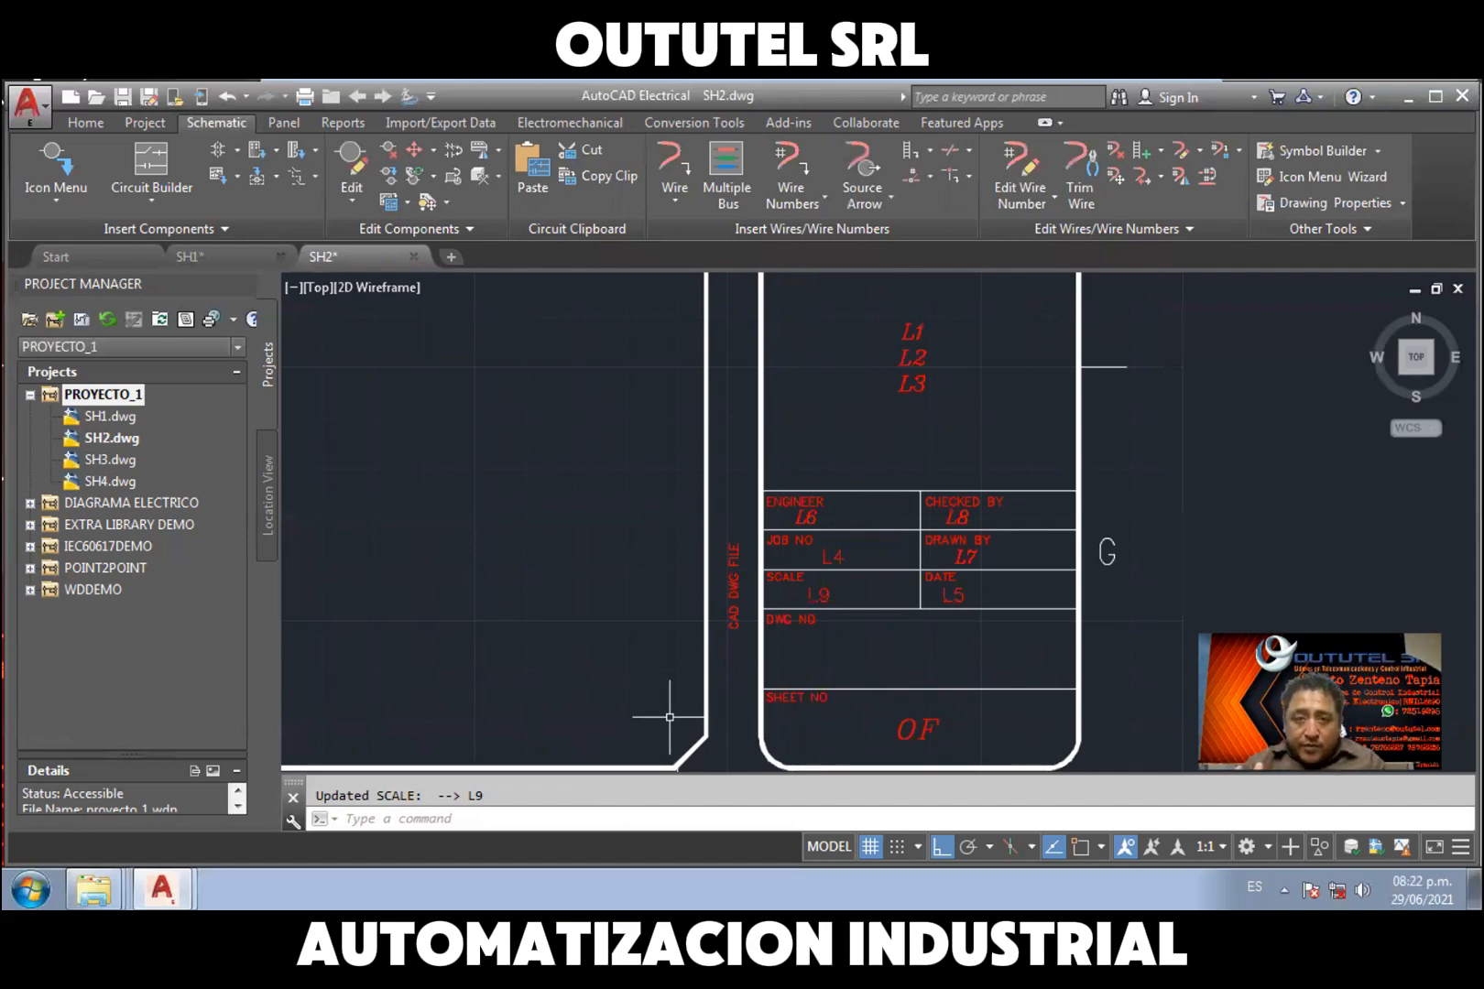
Check the title blocks of SH1, SH2 and SH3 for where each description line is placed
left_click(122, 419)
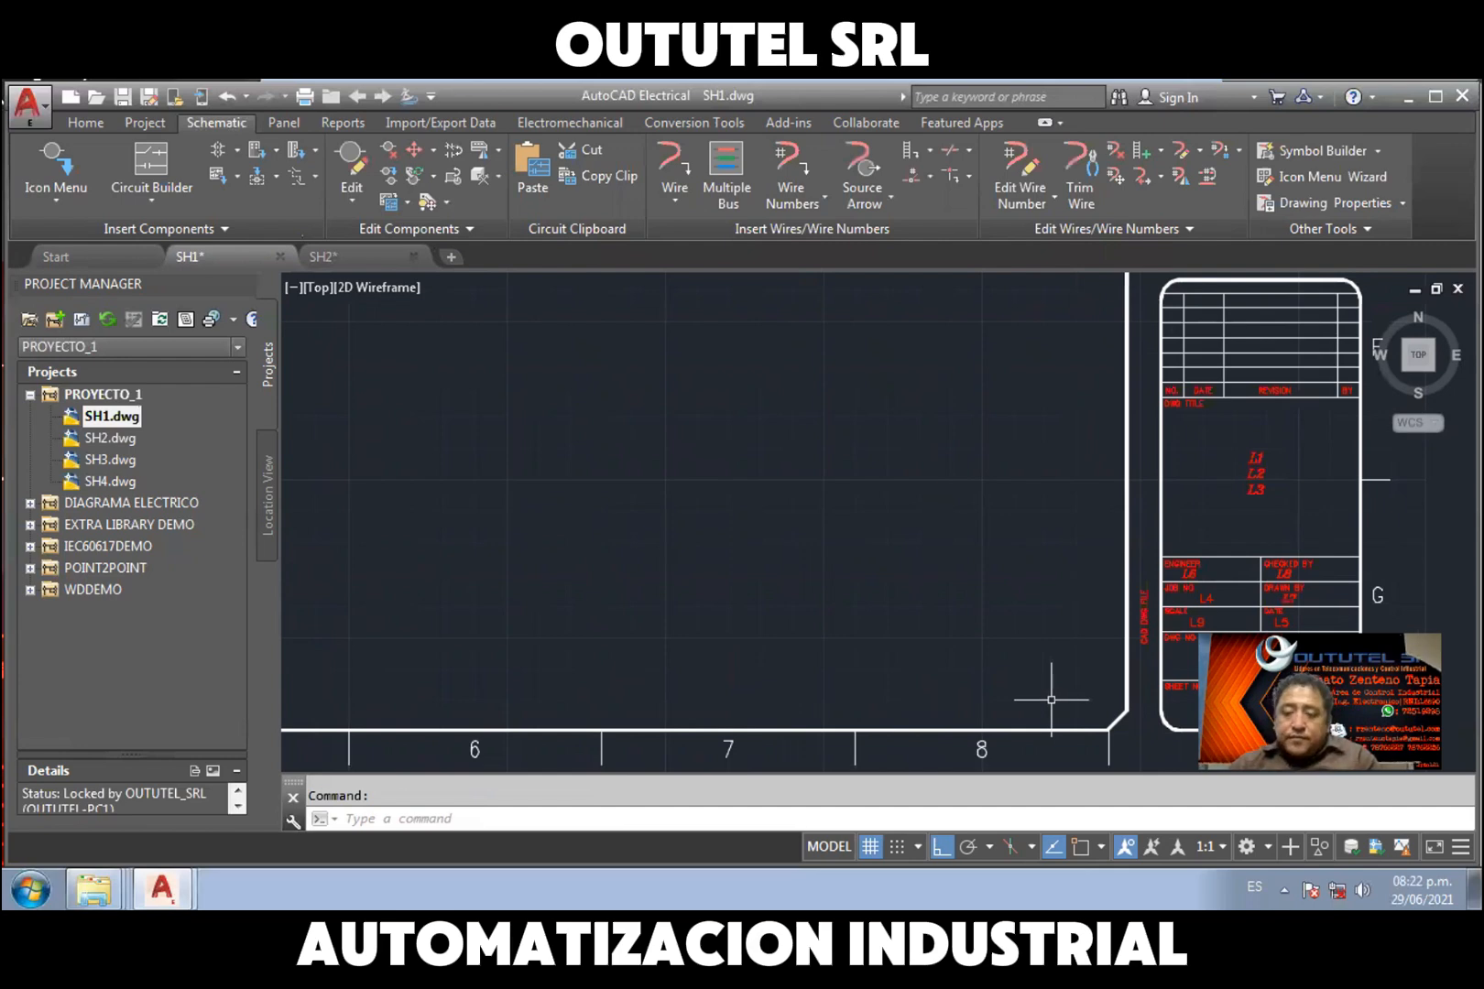
left_click(122, 440)
scroll(1112, 612, "up", 2)
middle_click_drag(1112, 612, 682, 579)
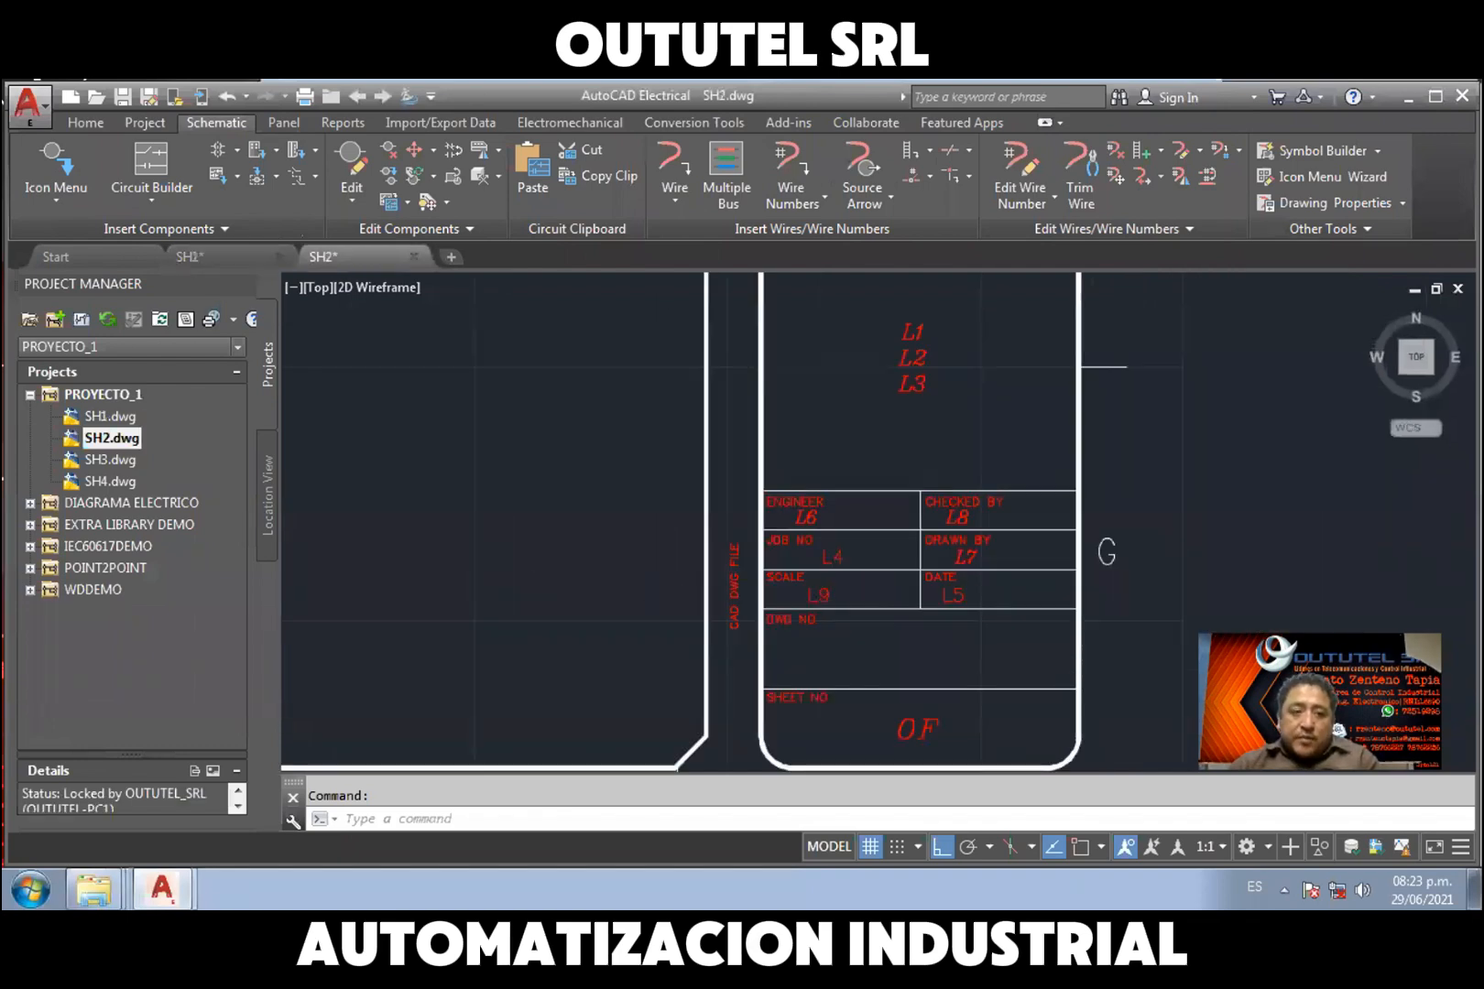
left_click(122, 460)
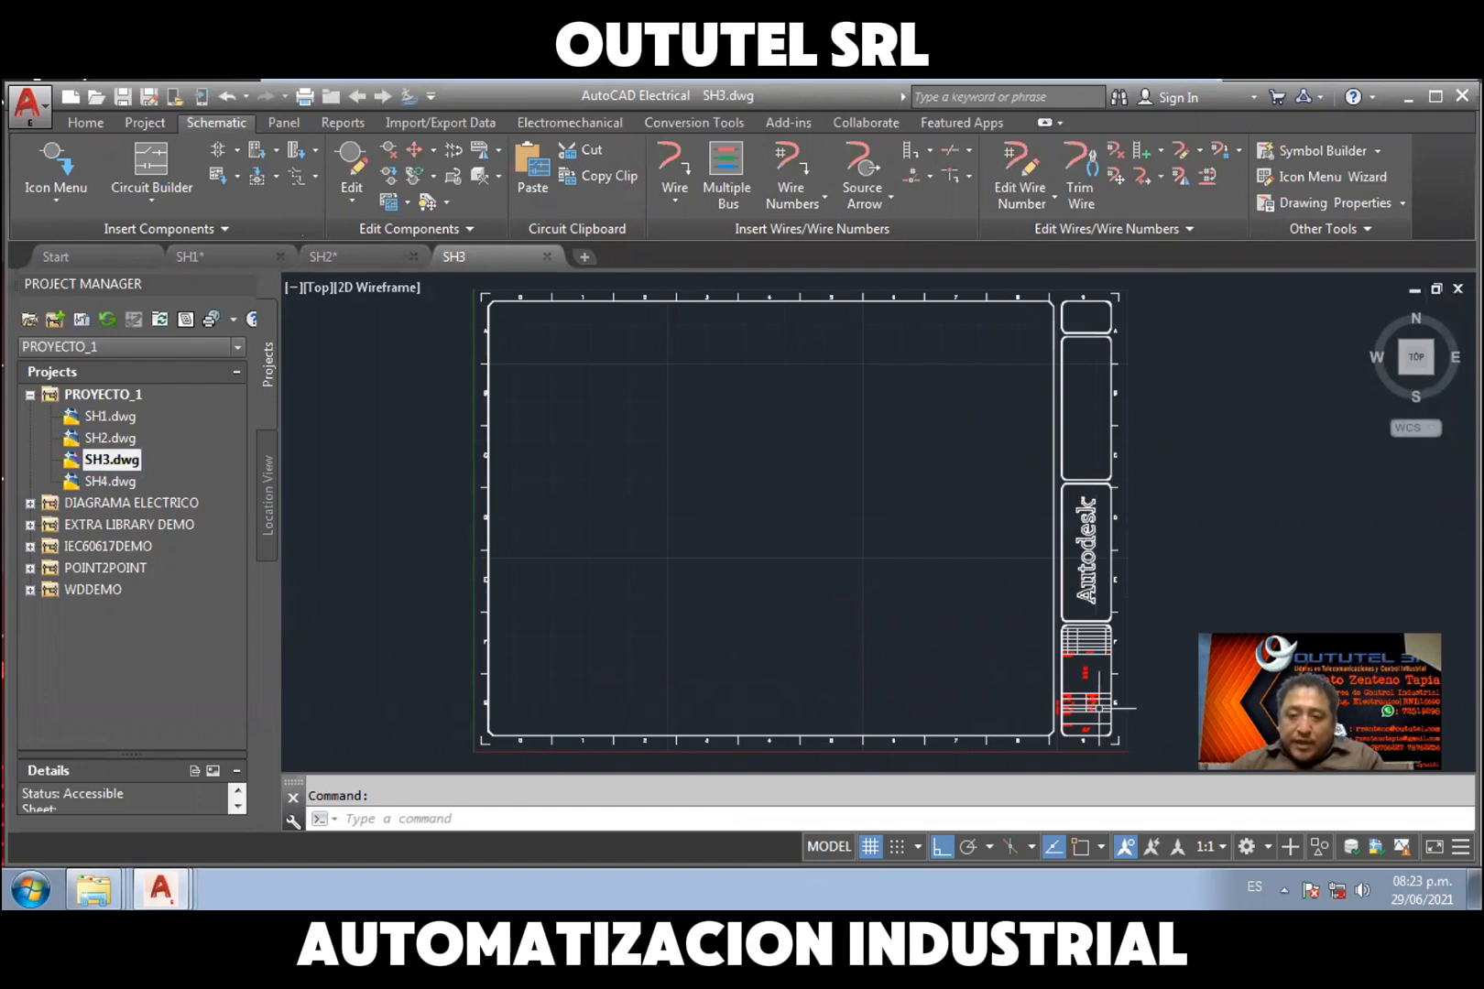
scroll(1099, 707, "up", 4)
middle_click_drag(1098, 707, 1054, 708)
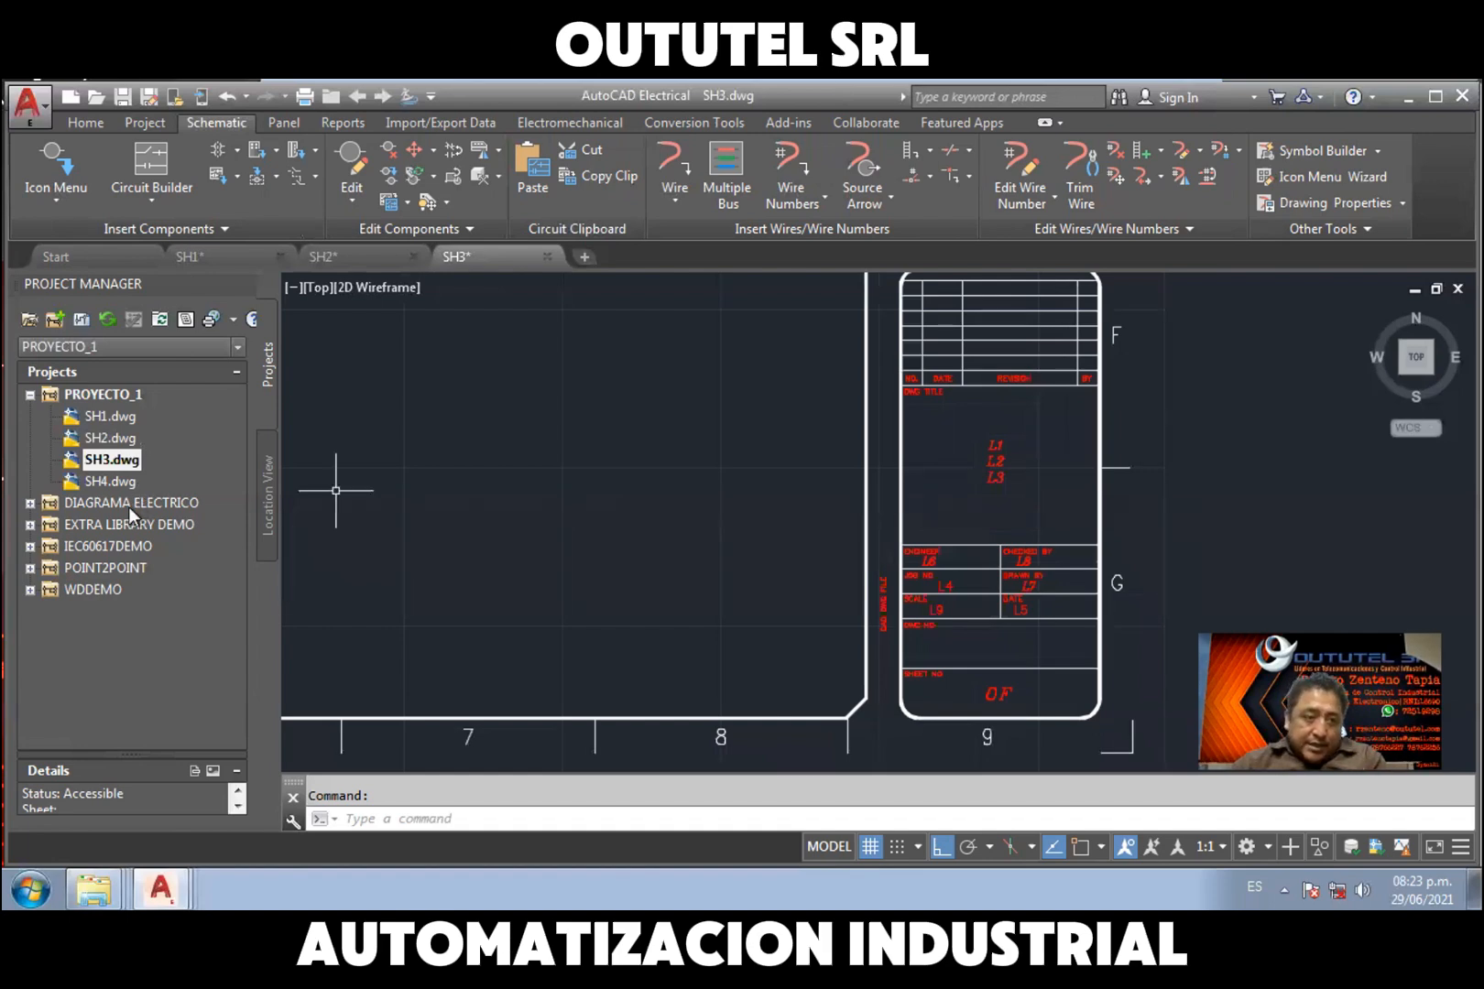
Open SH4 and examine which title block field each project description line fills
left_click(106, 479)
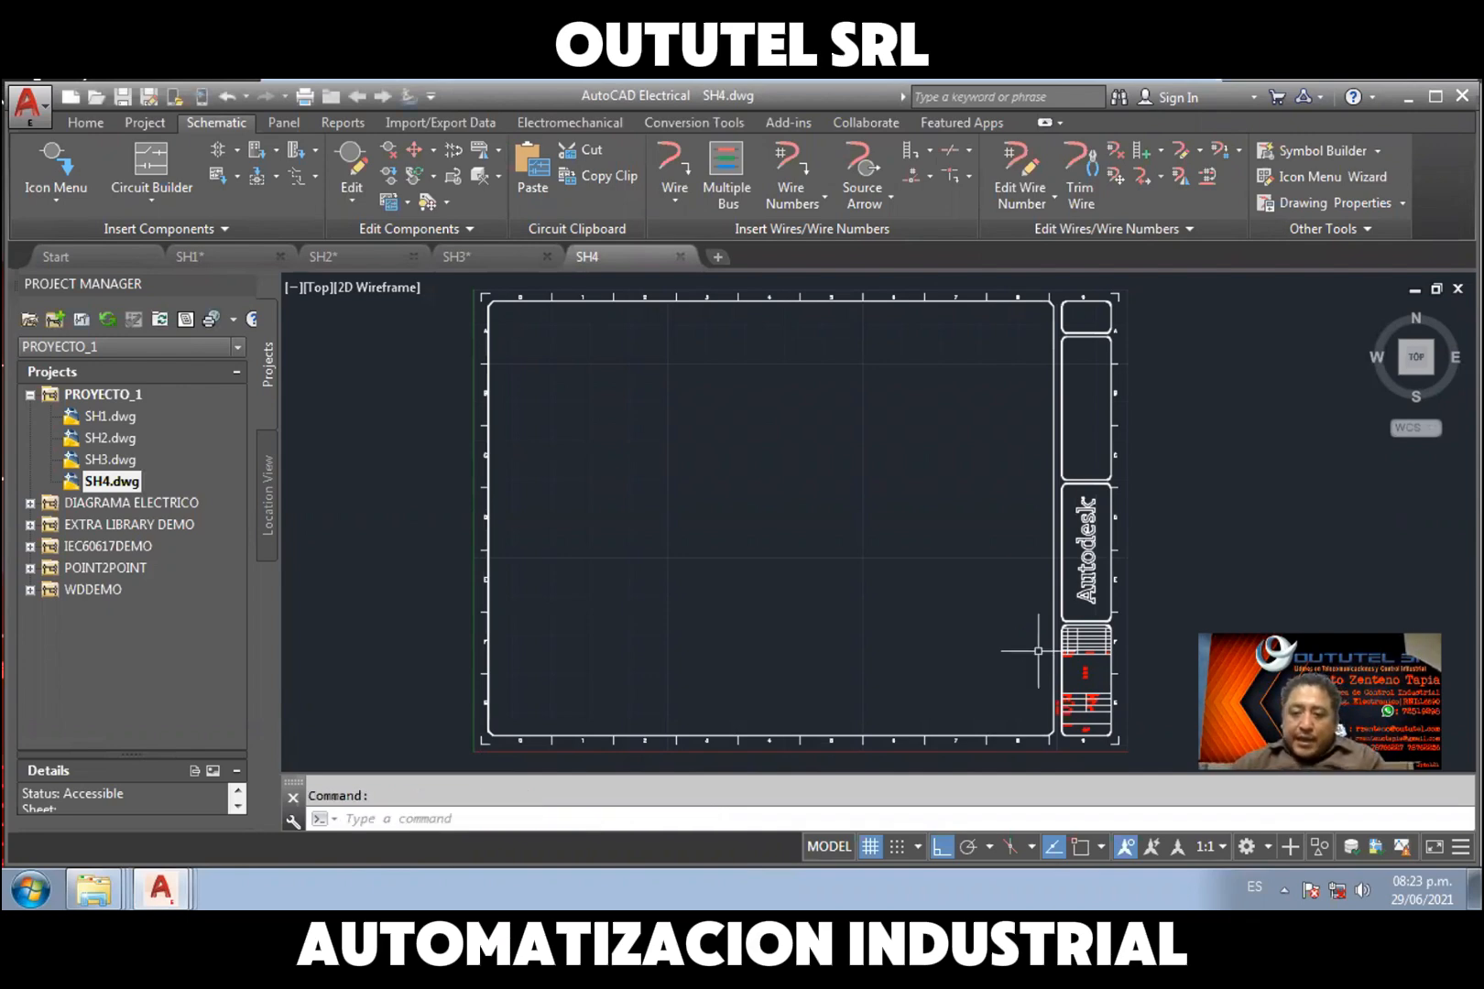
middle_click_drag(1034, 649, 947, 568)
scroll(1005, 620, "up", 2)
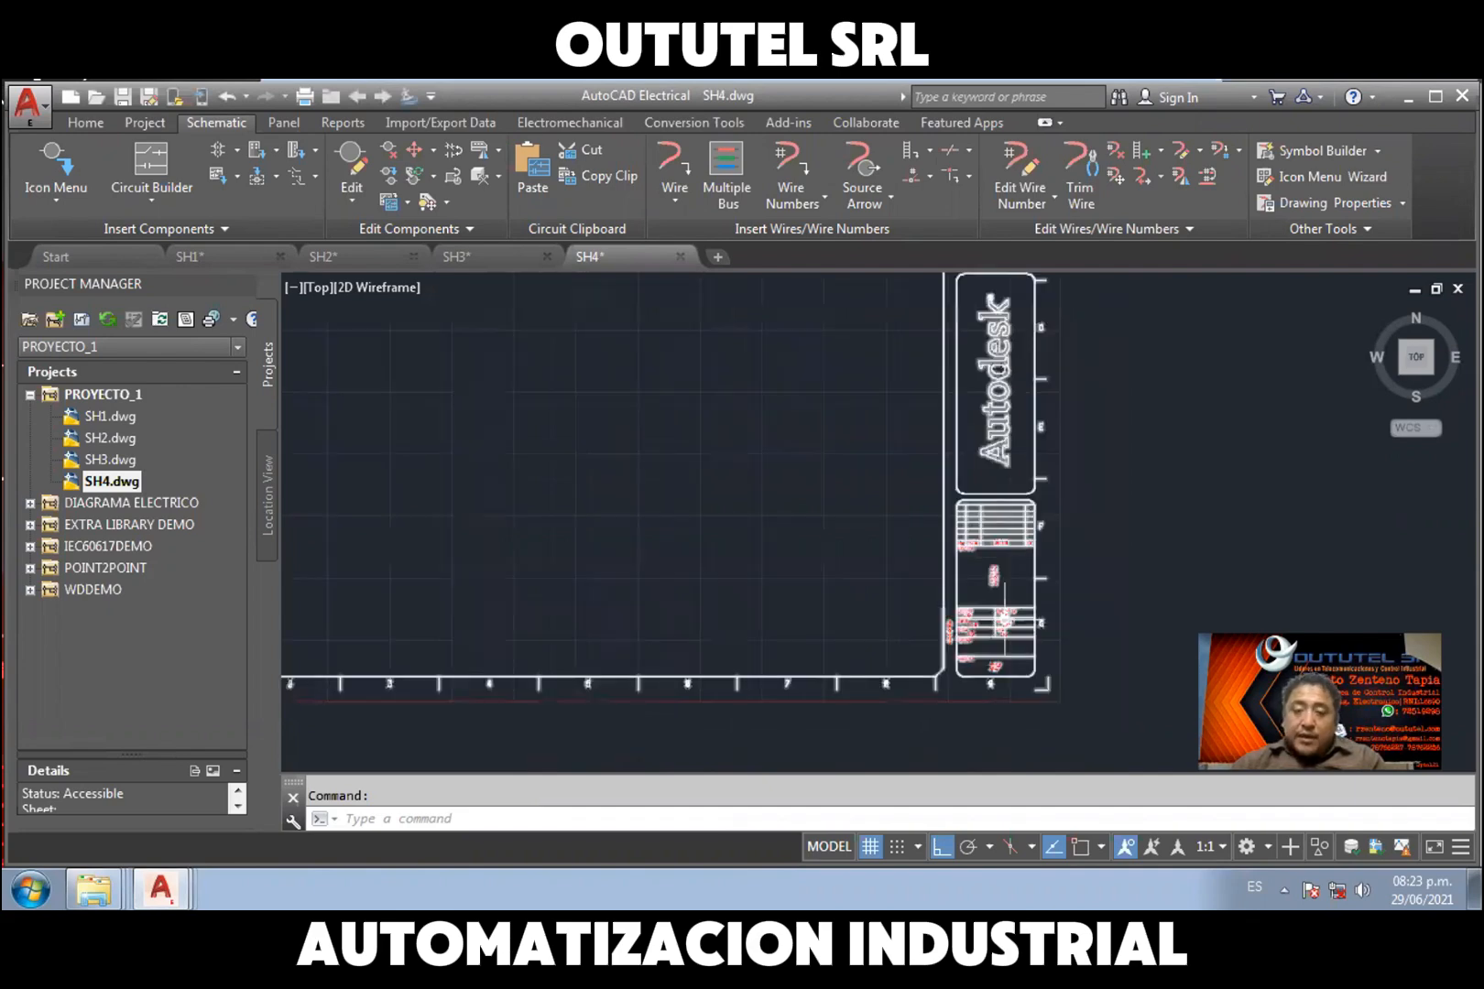
scroll(785, 547, "up", 4)
scroll(746, 517, "up", 2)
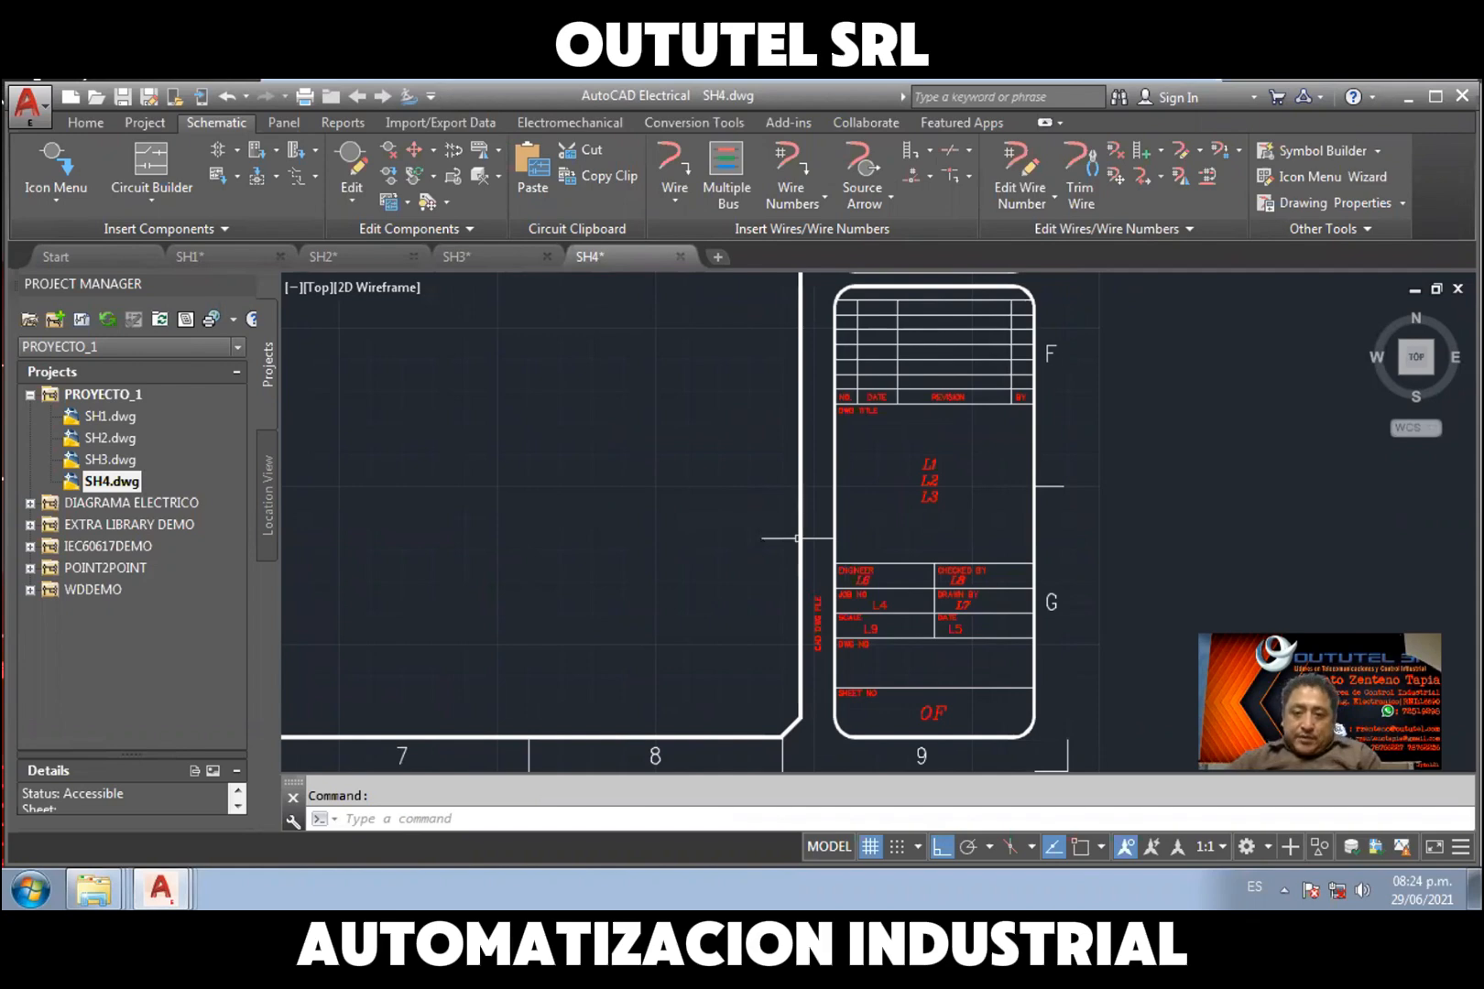
scroll(889, 526, "up", 2)
mouse_move(892, 526)
middle_mouse_down()
mouse_move(811, 459)
mouse_move(796, 421)
middle_mouse_up()
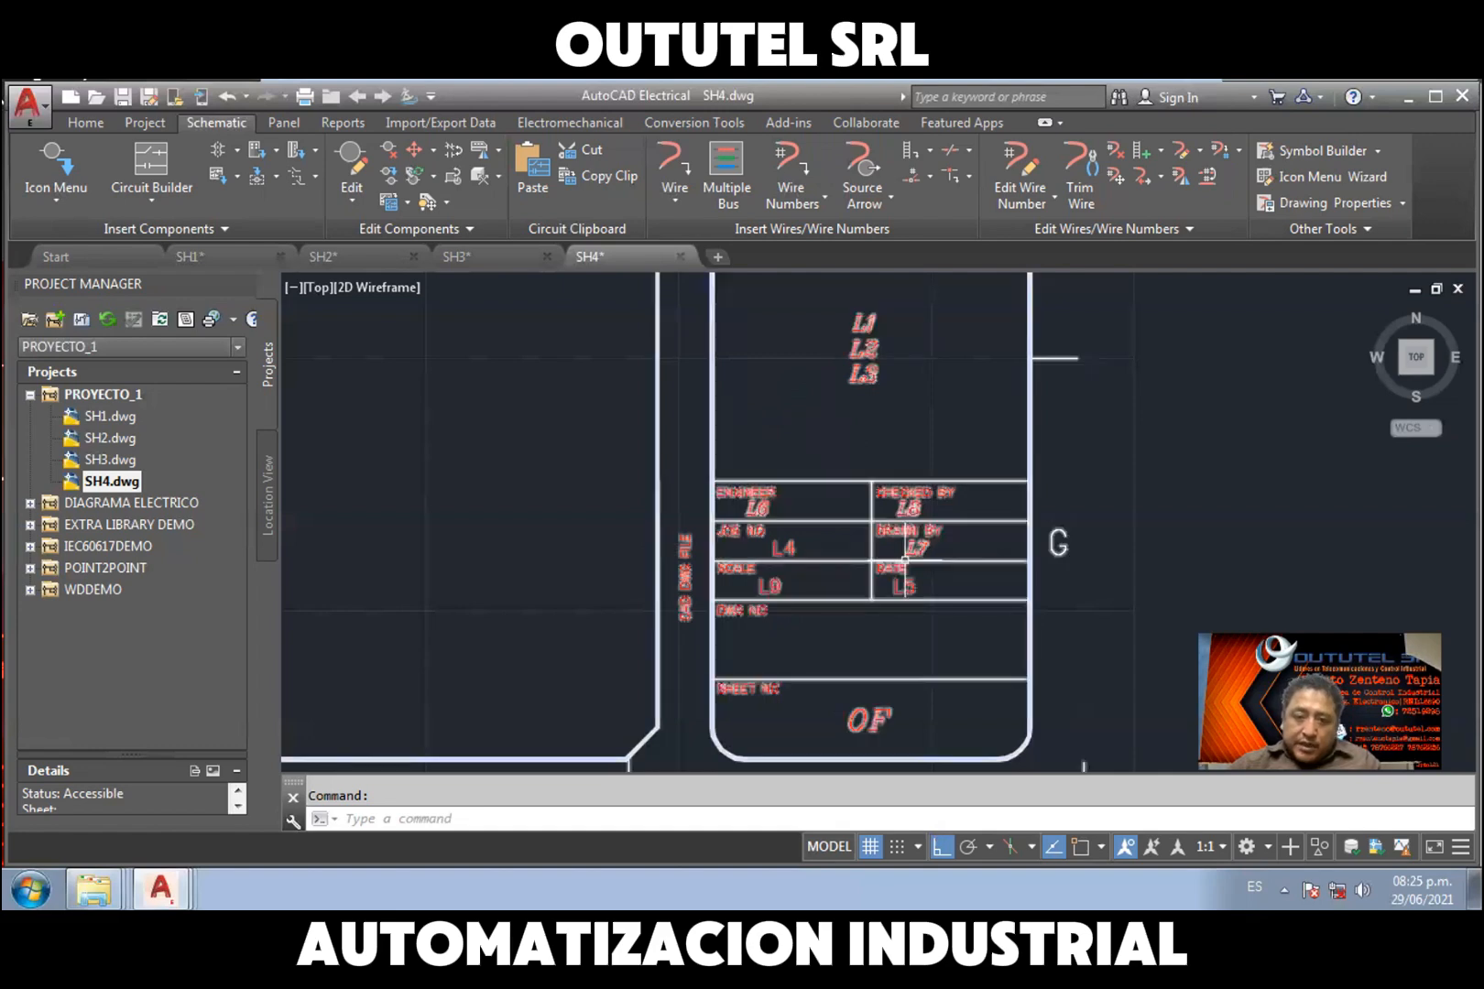
scroll(789, 614, "down", 2)
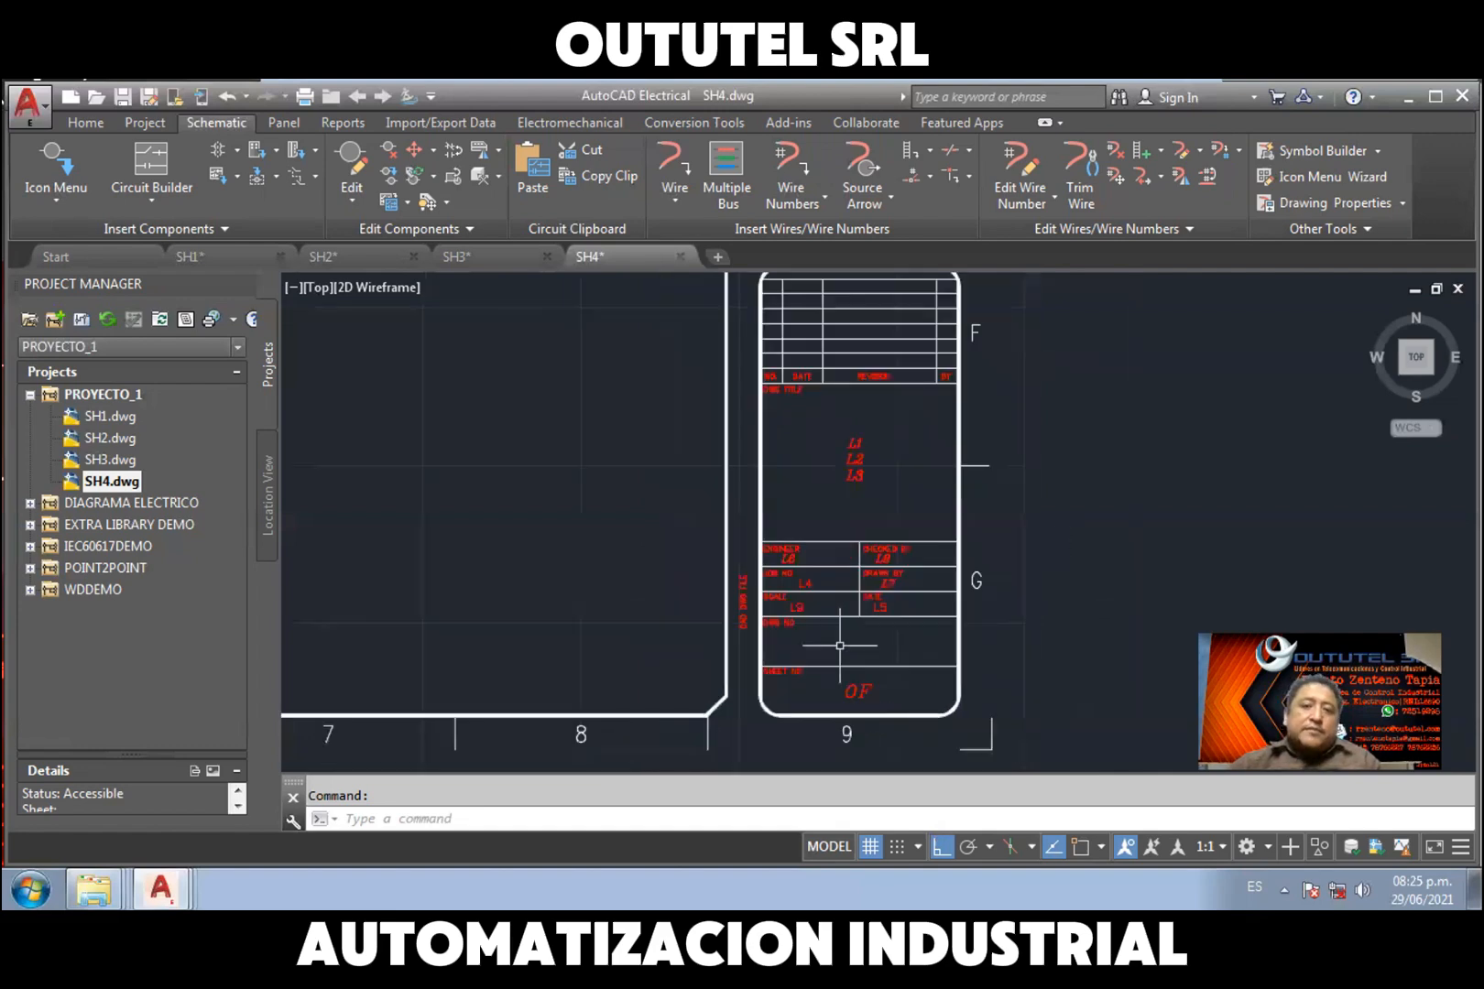
middle_click_drag(838, 547, 1026, 572)
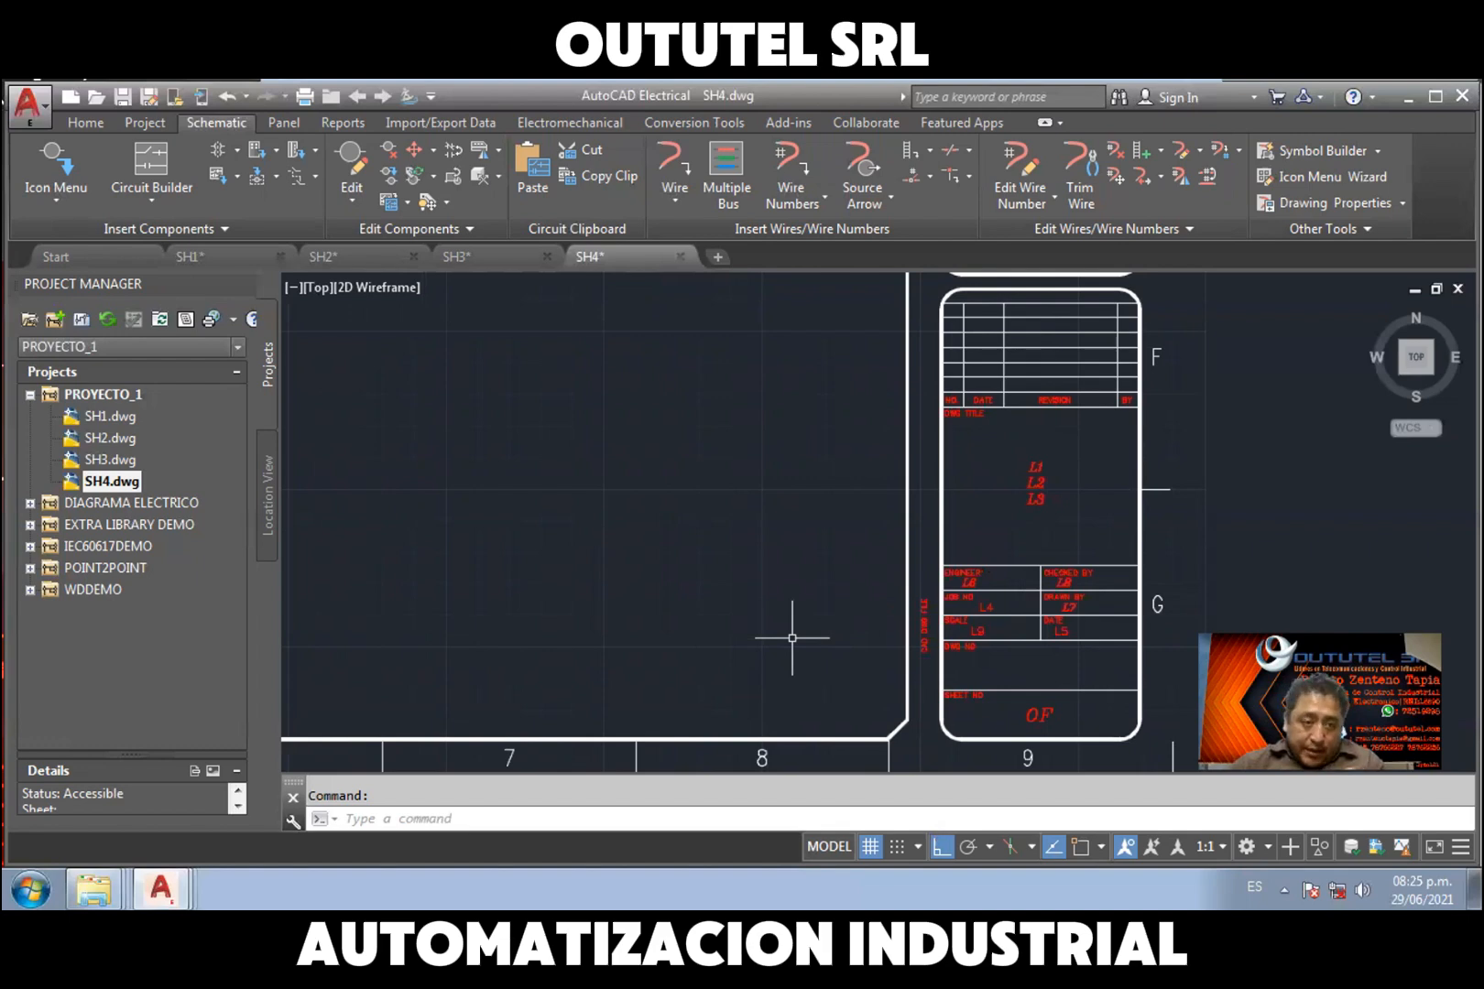
Open the project descriptions of PROYECTO_1 and replace Line1 with TITULO_1
left_click(121, 394)
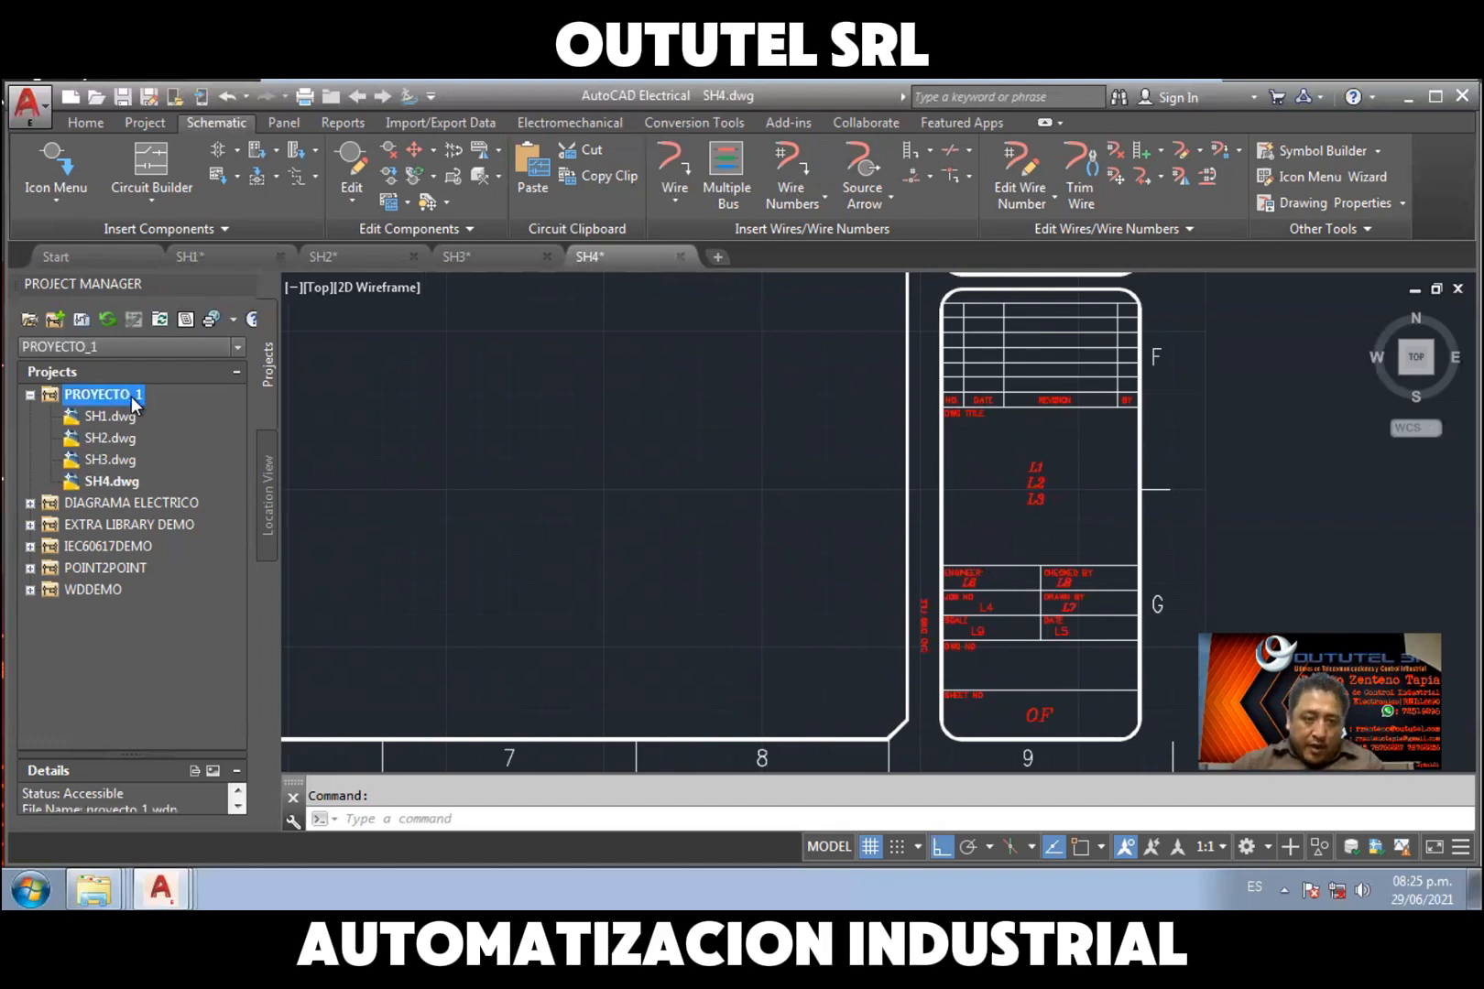
right_click(124, 394)
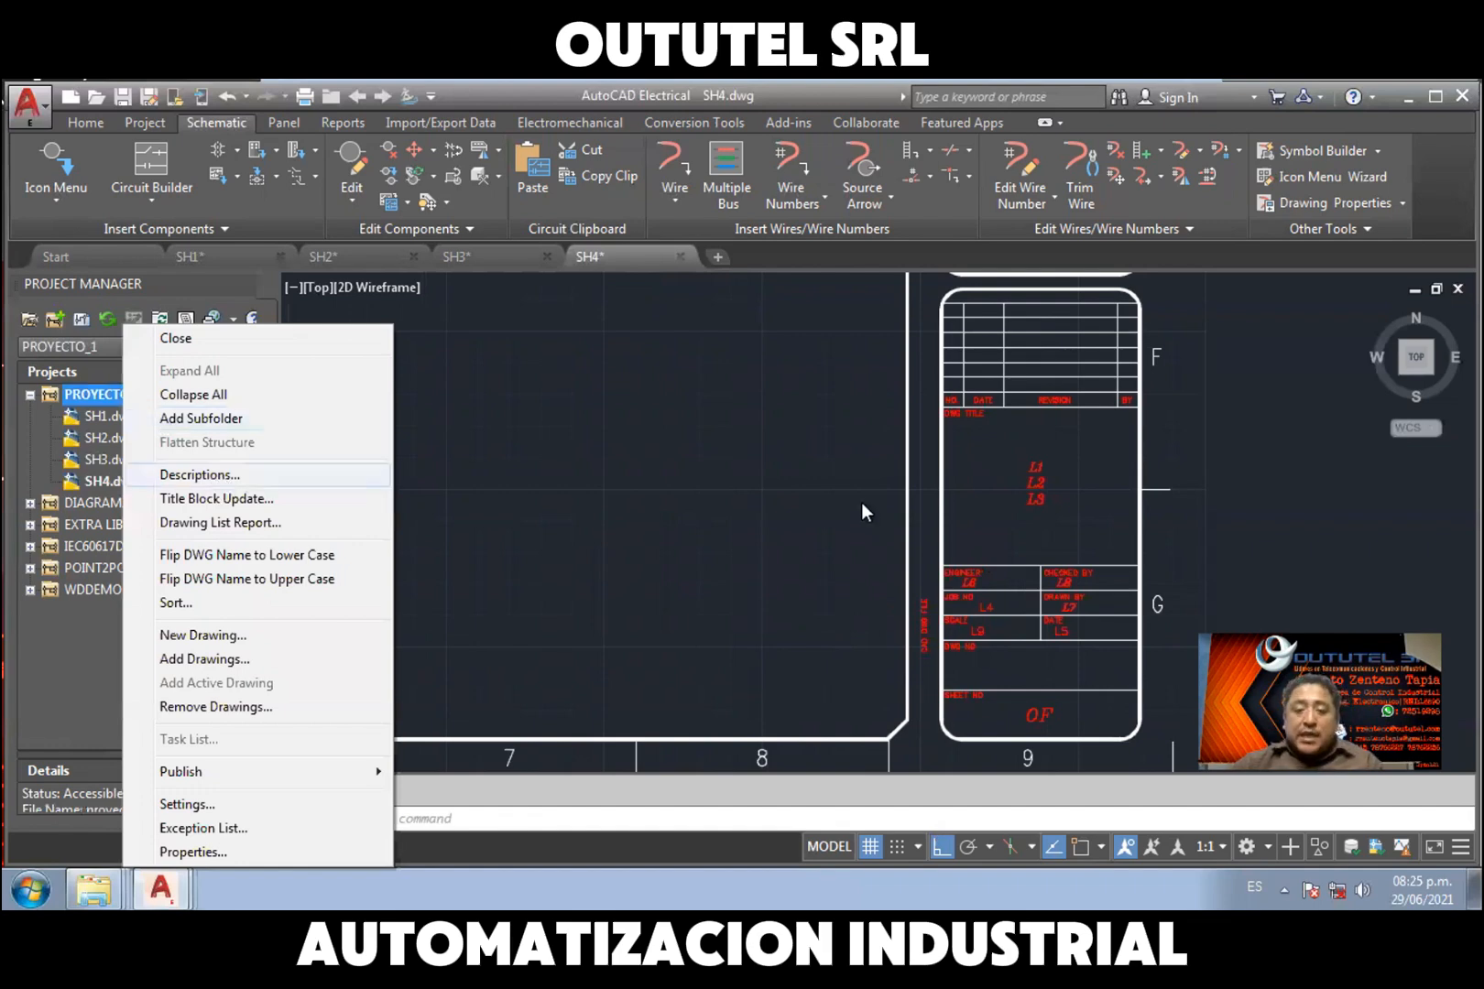
key("Return")
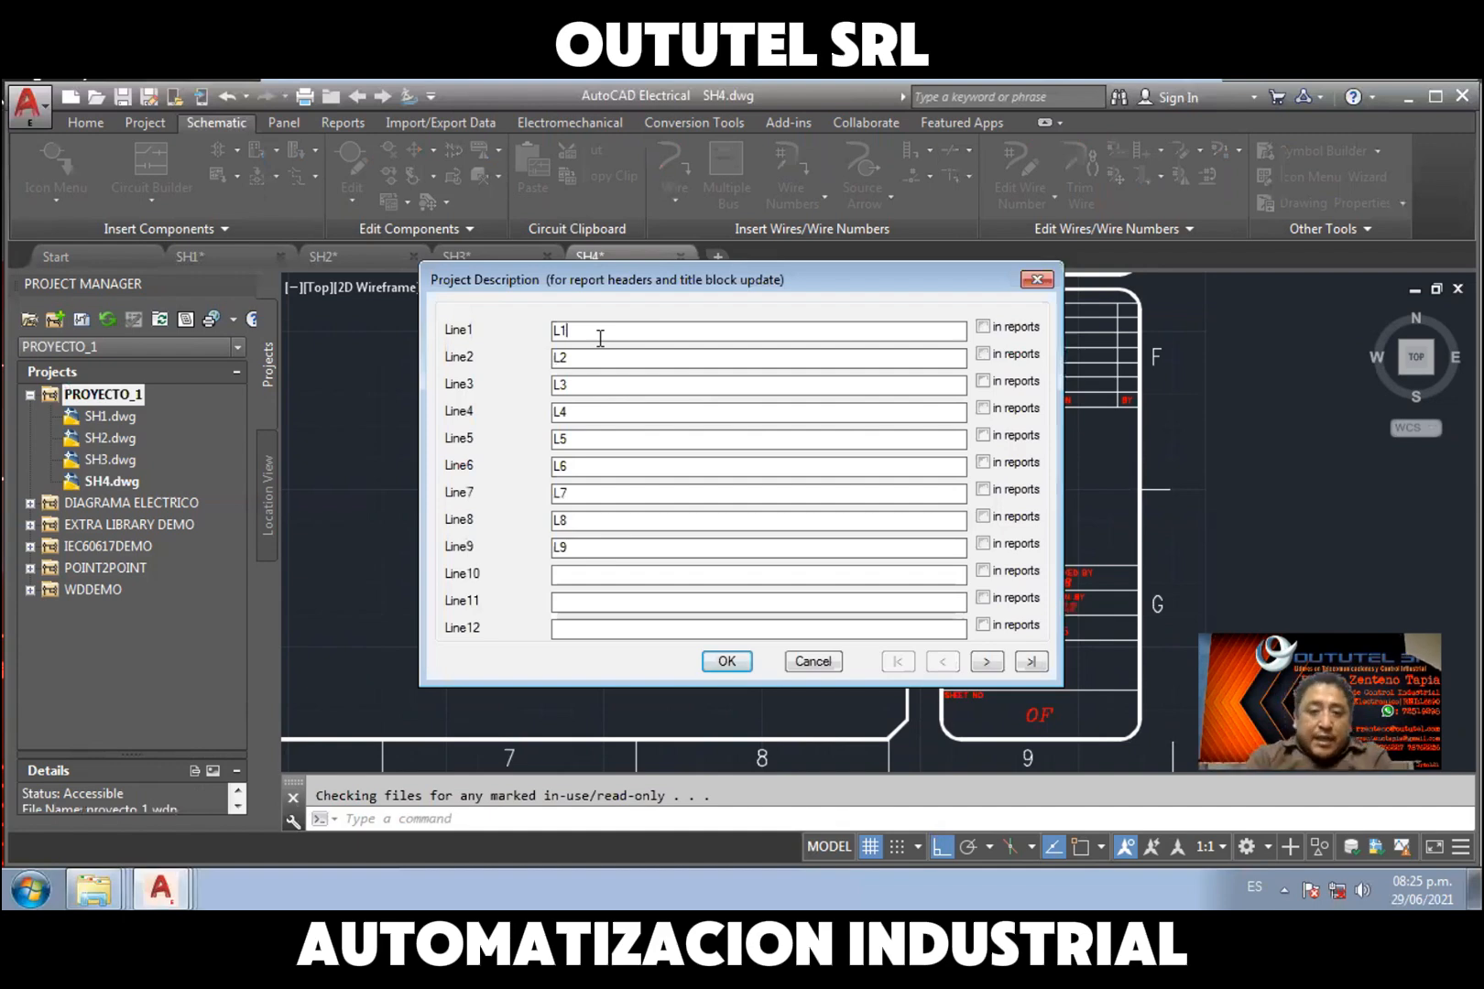
key("BackSpace")
key("BackSpace")
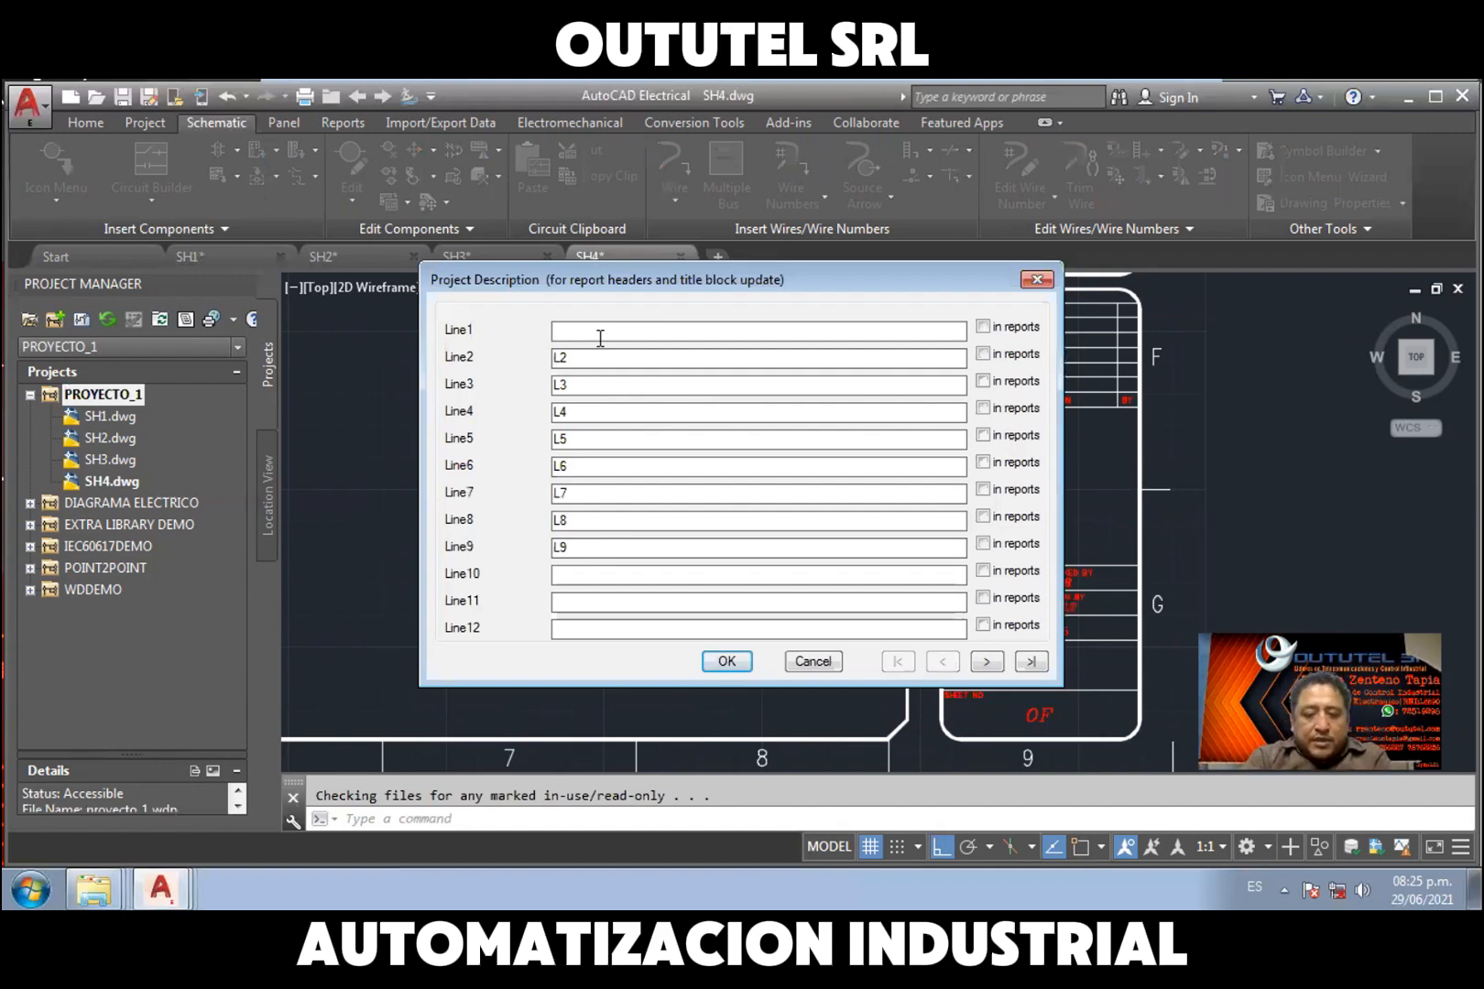
type("TITU")
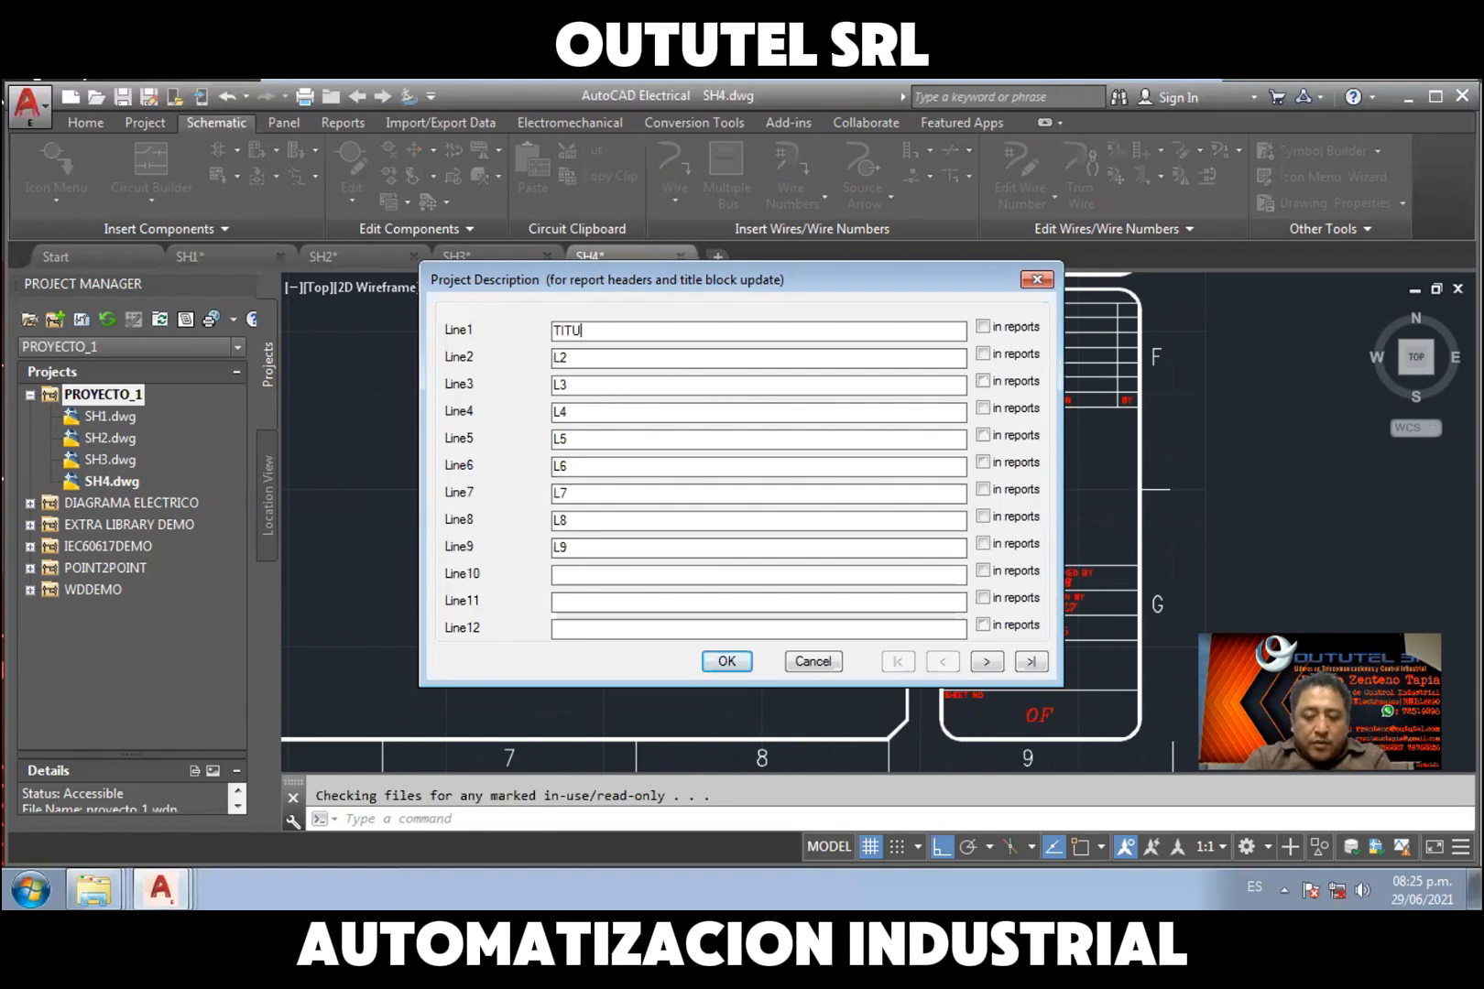
type("LO")
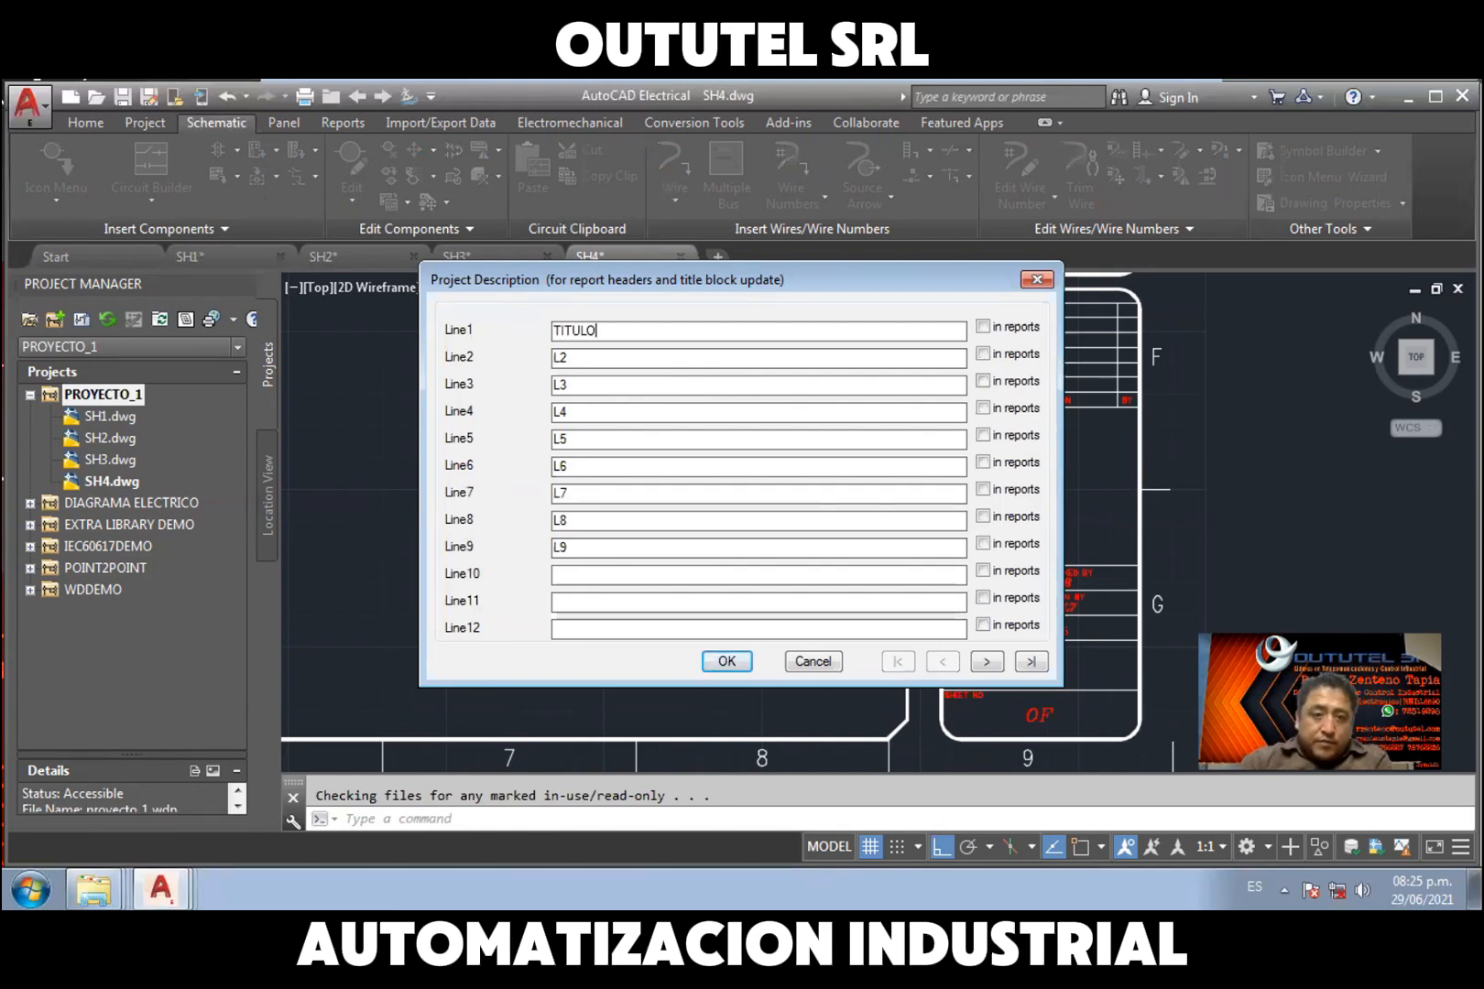
type("_1")
Replace Line2 with TITULO_2 and Line3 with TITULO_3 in the project description
left_click(589, 364)
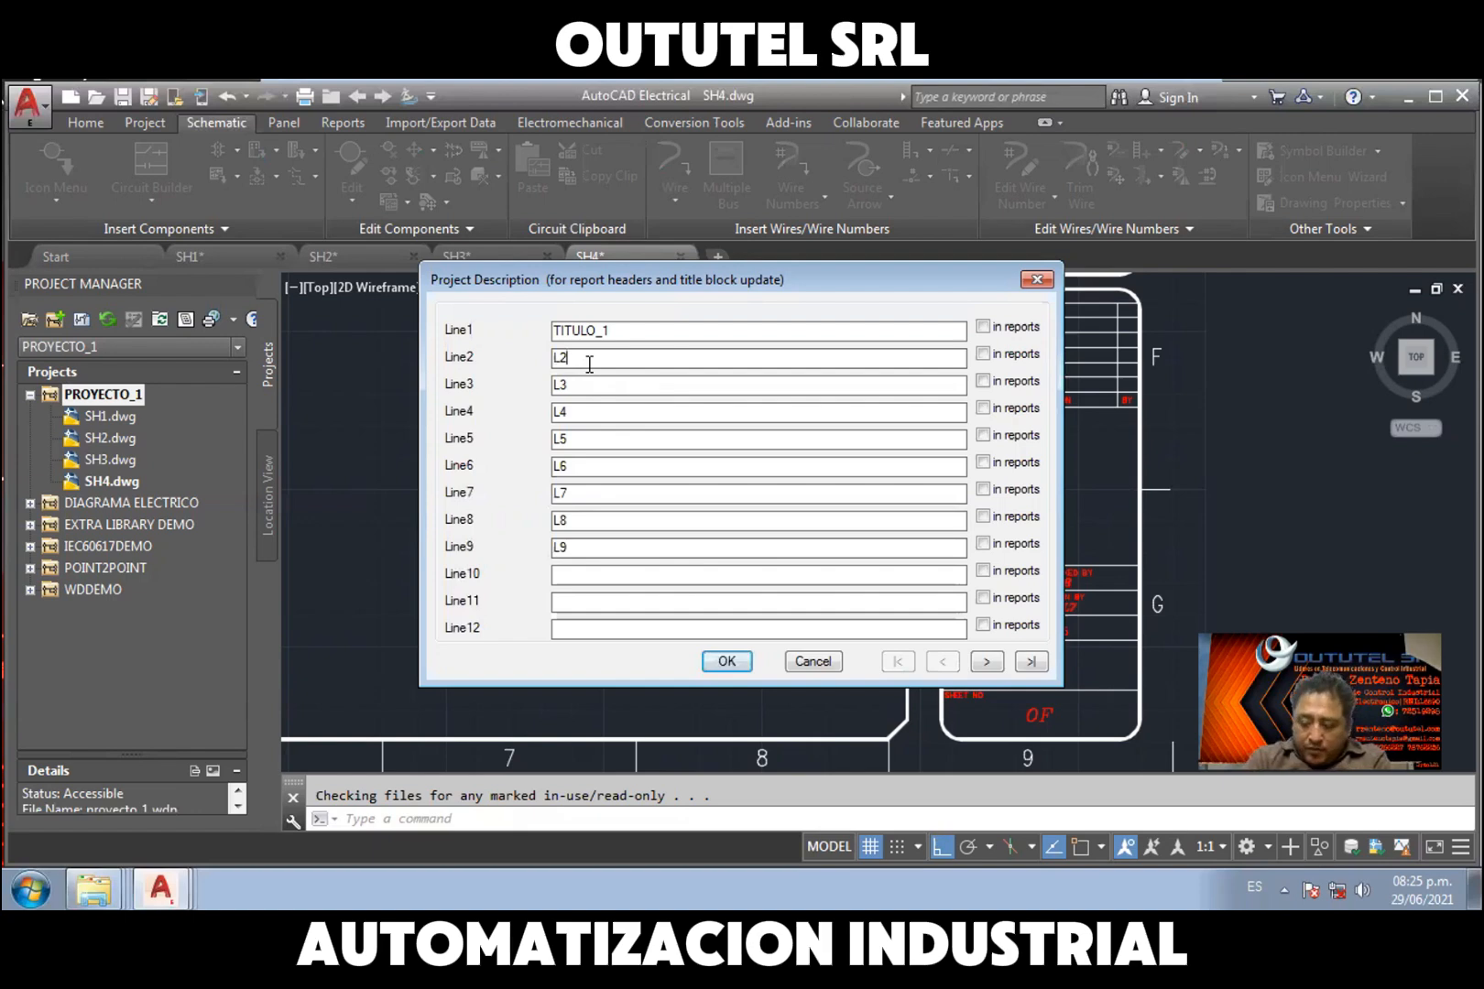
key("BackSpace")
key("BackSpace")
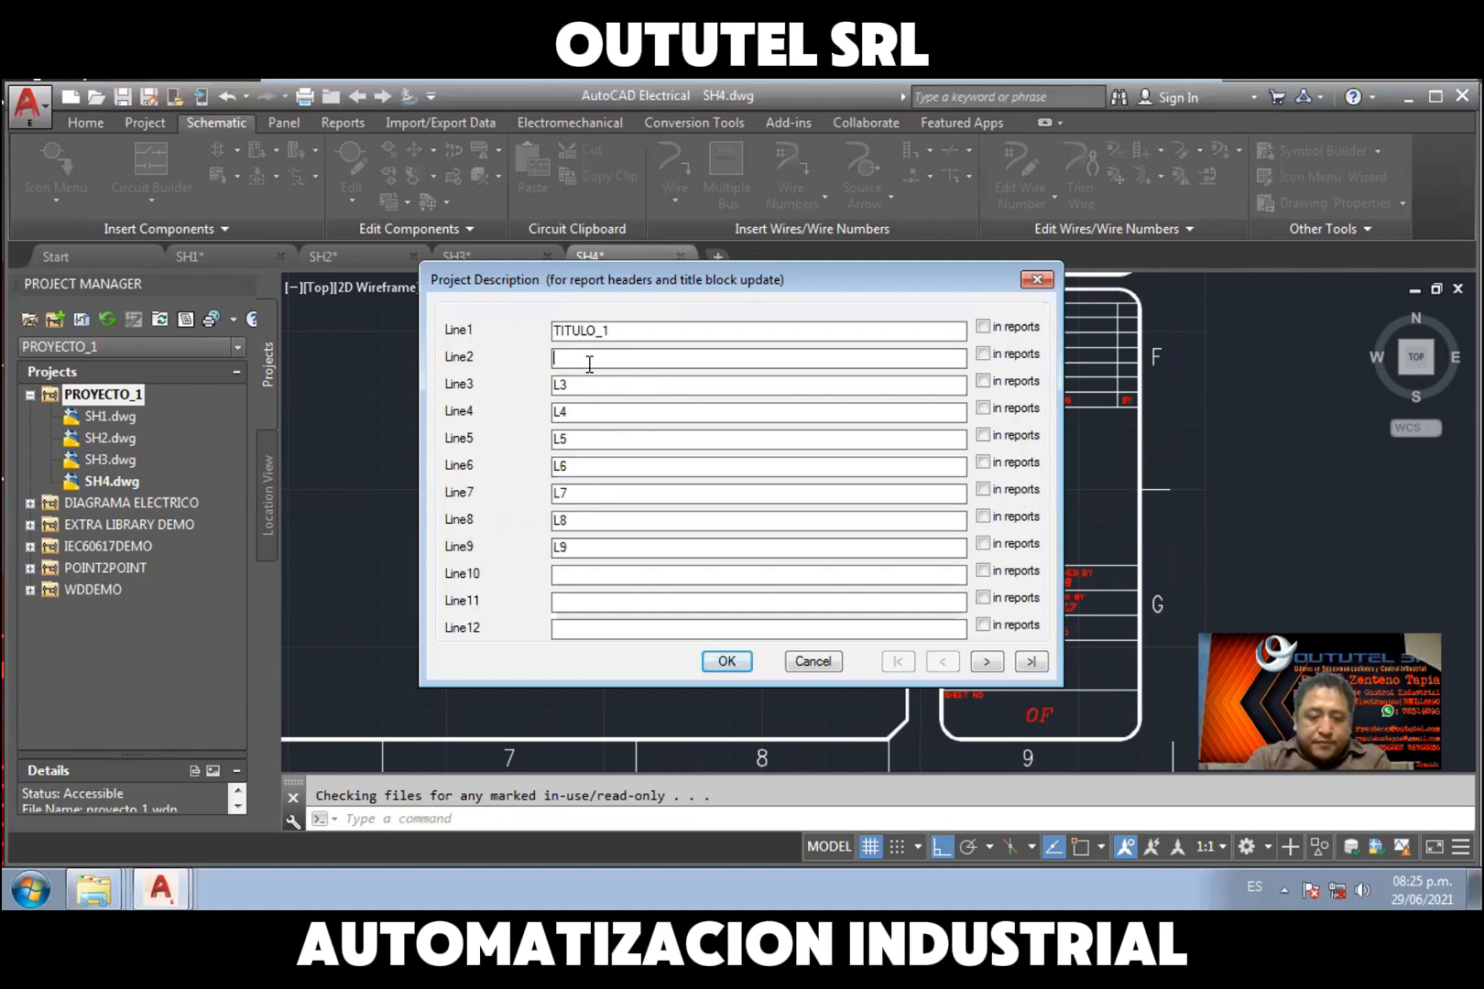
type("TIT")
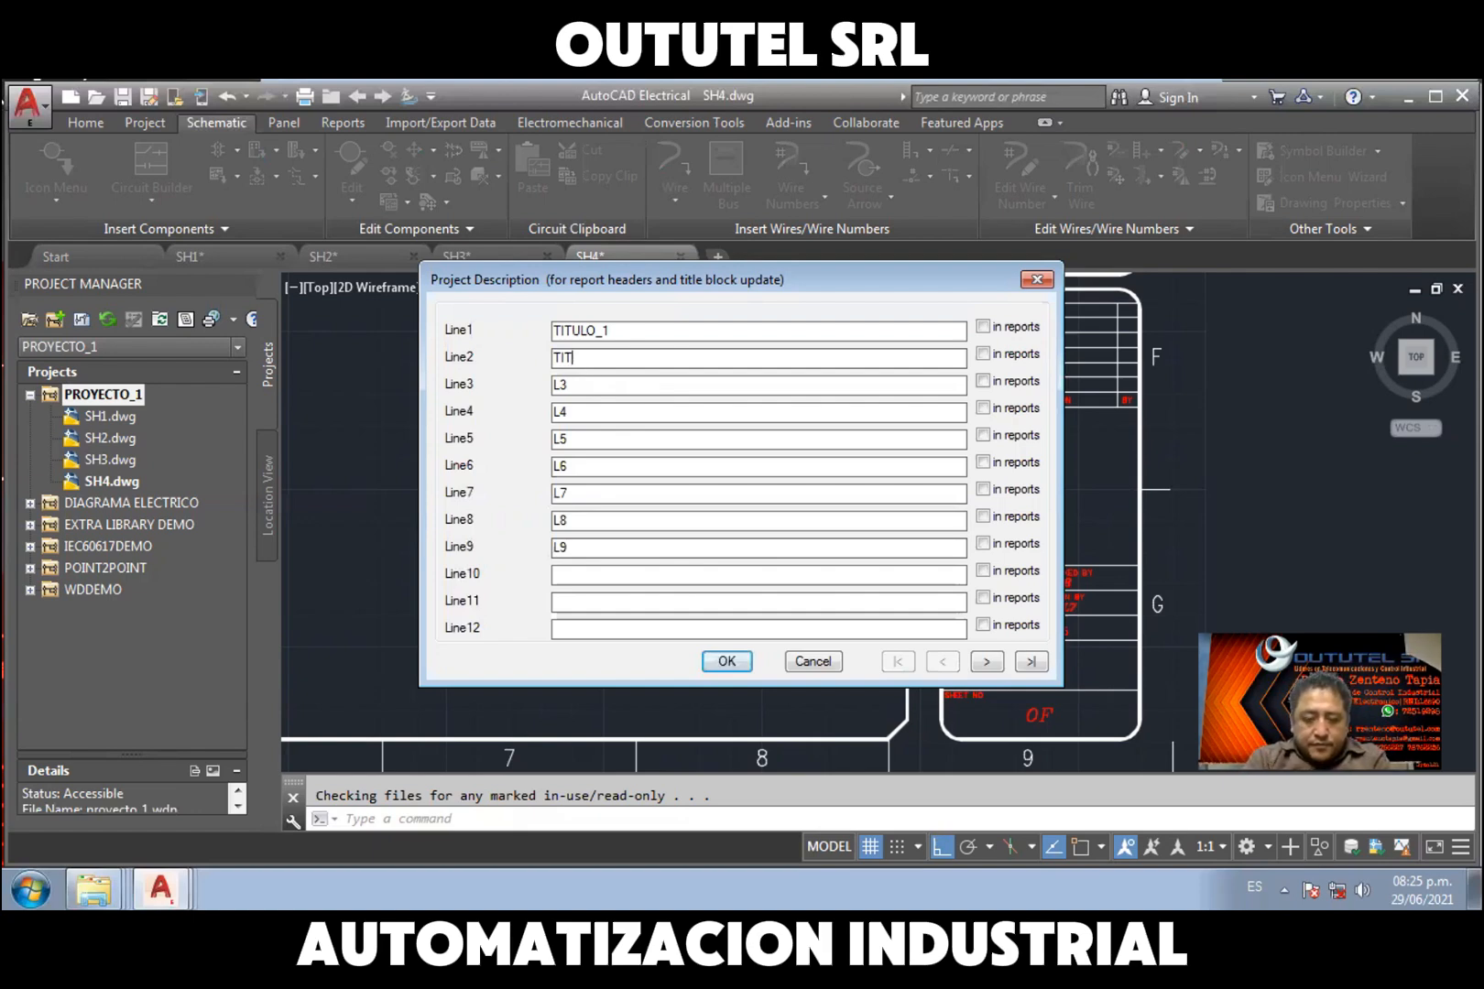
type("ULO_2")
key("Tab")
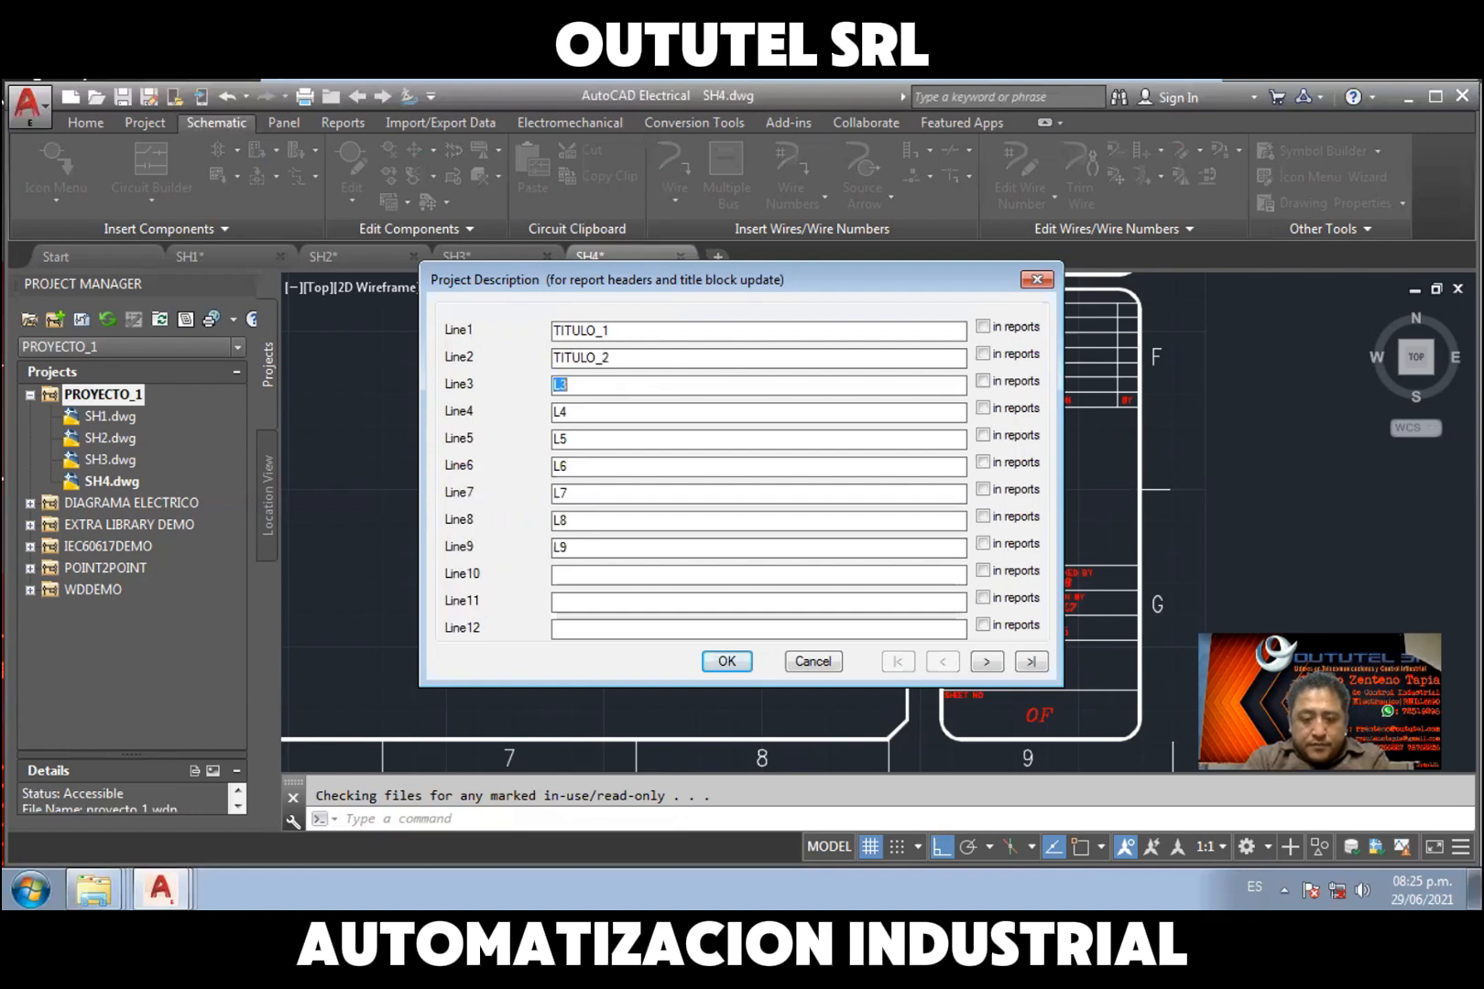
type("TITULO")
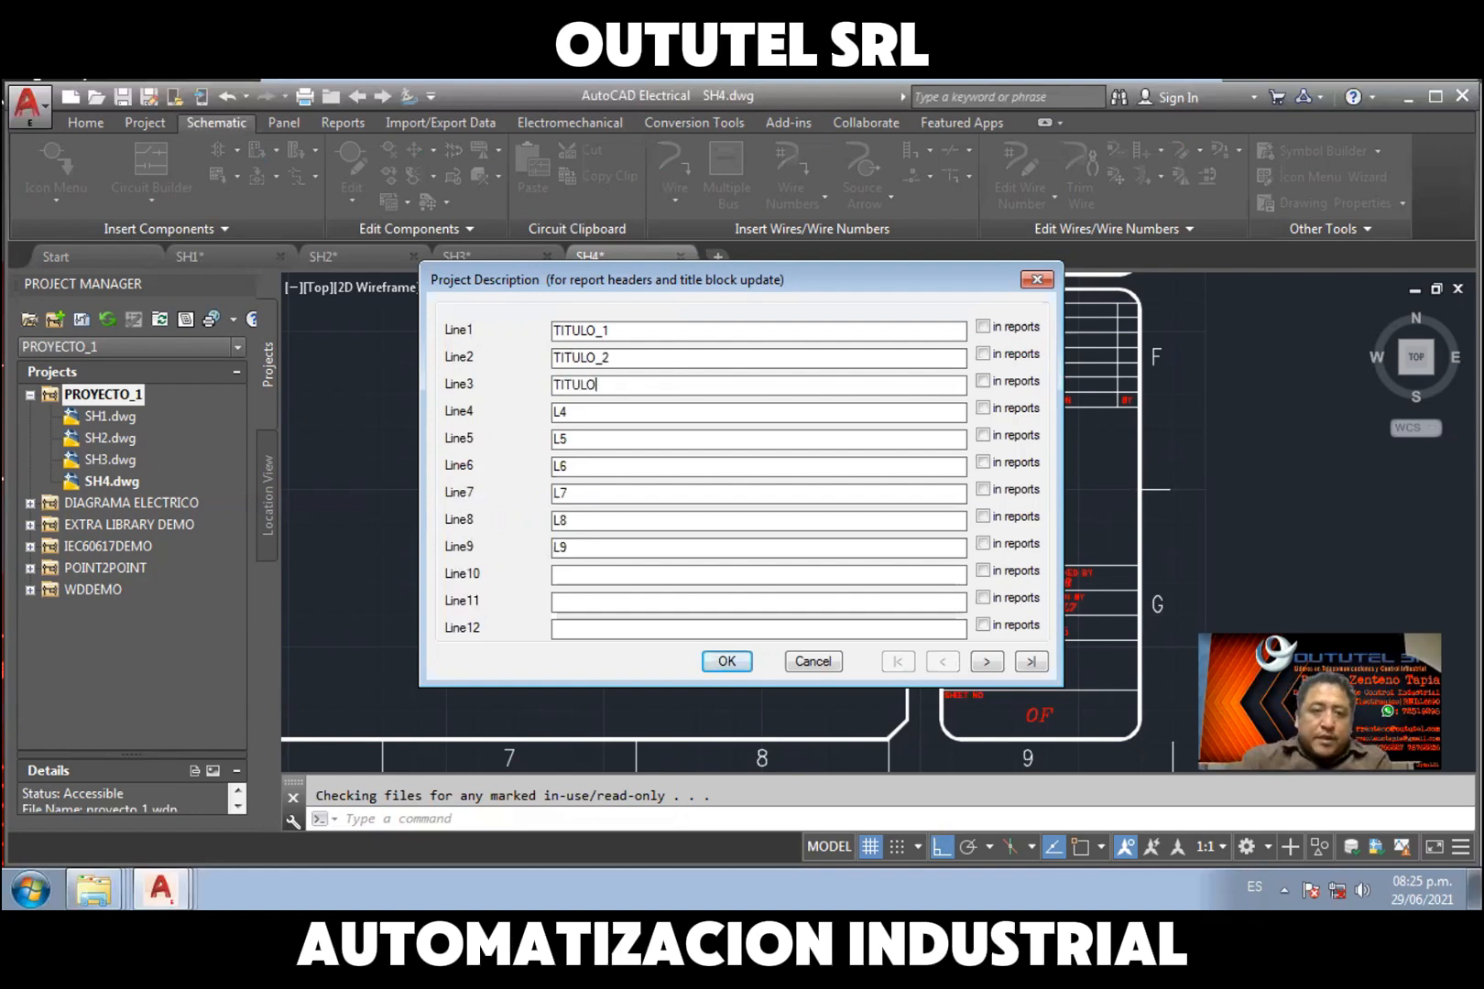
type("_3")
key("Tab")
key("End")
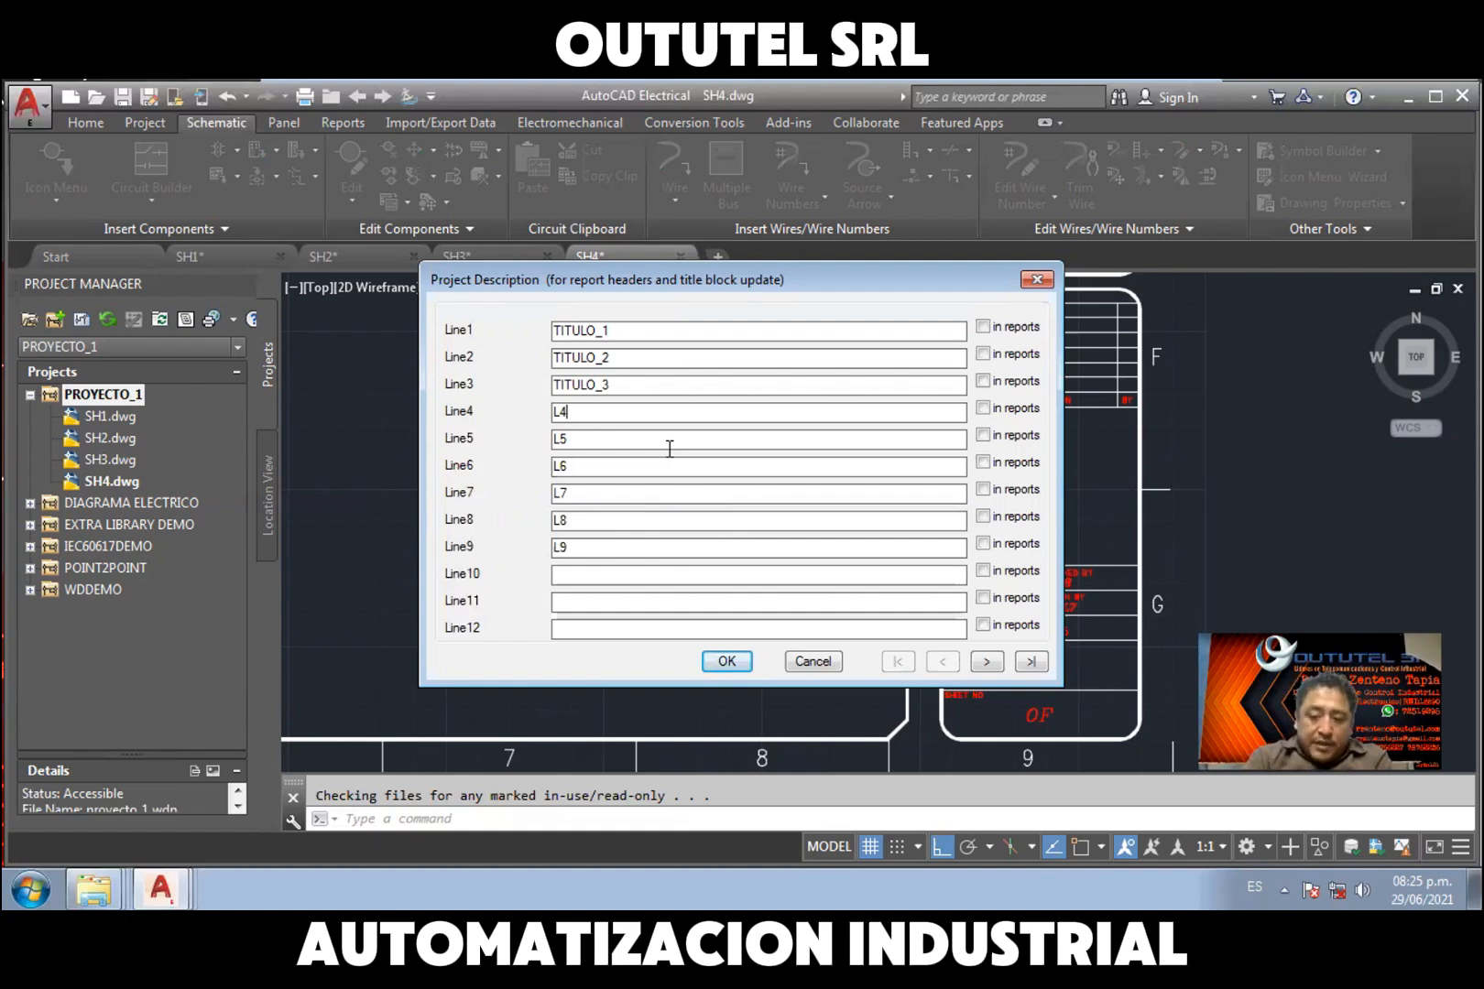
Replace Line4 with C25 and Line5 with 2021-06-29 in the project description
key("BackSpace")
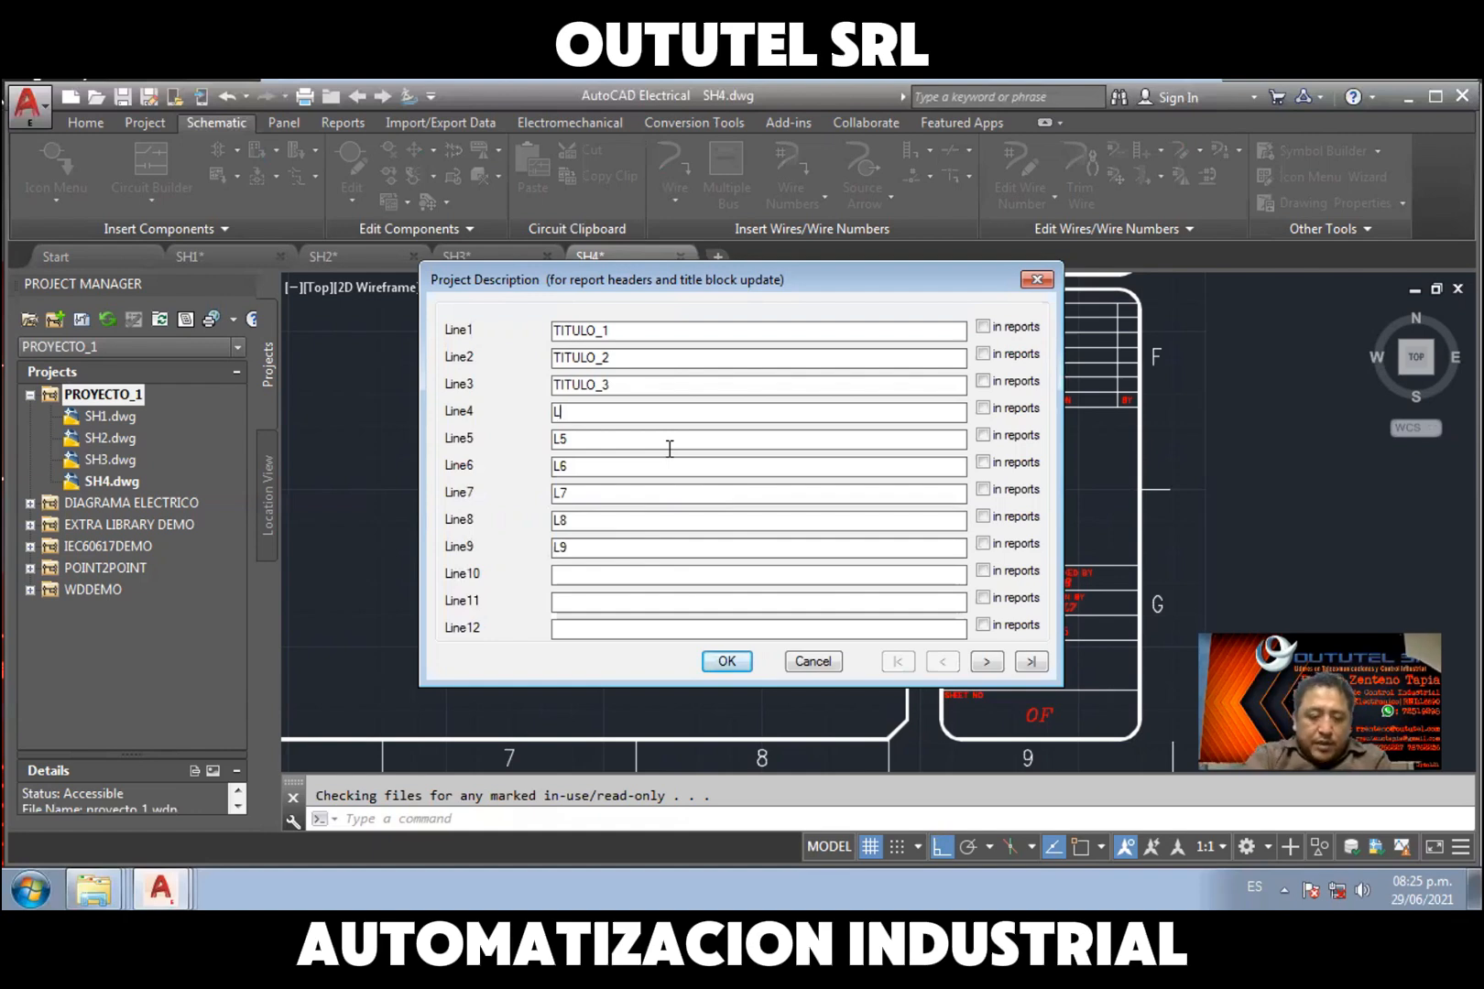
key("BackSpace")
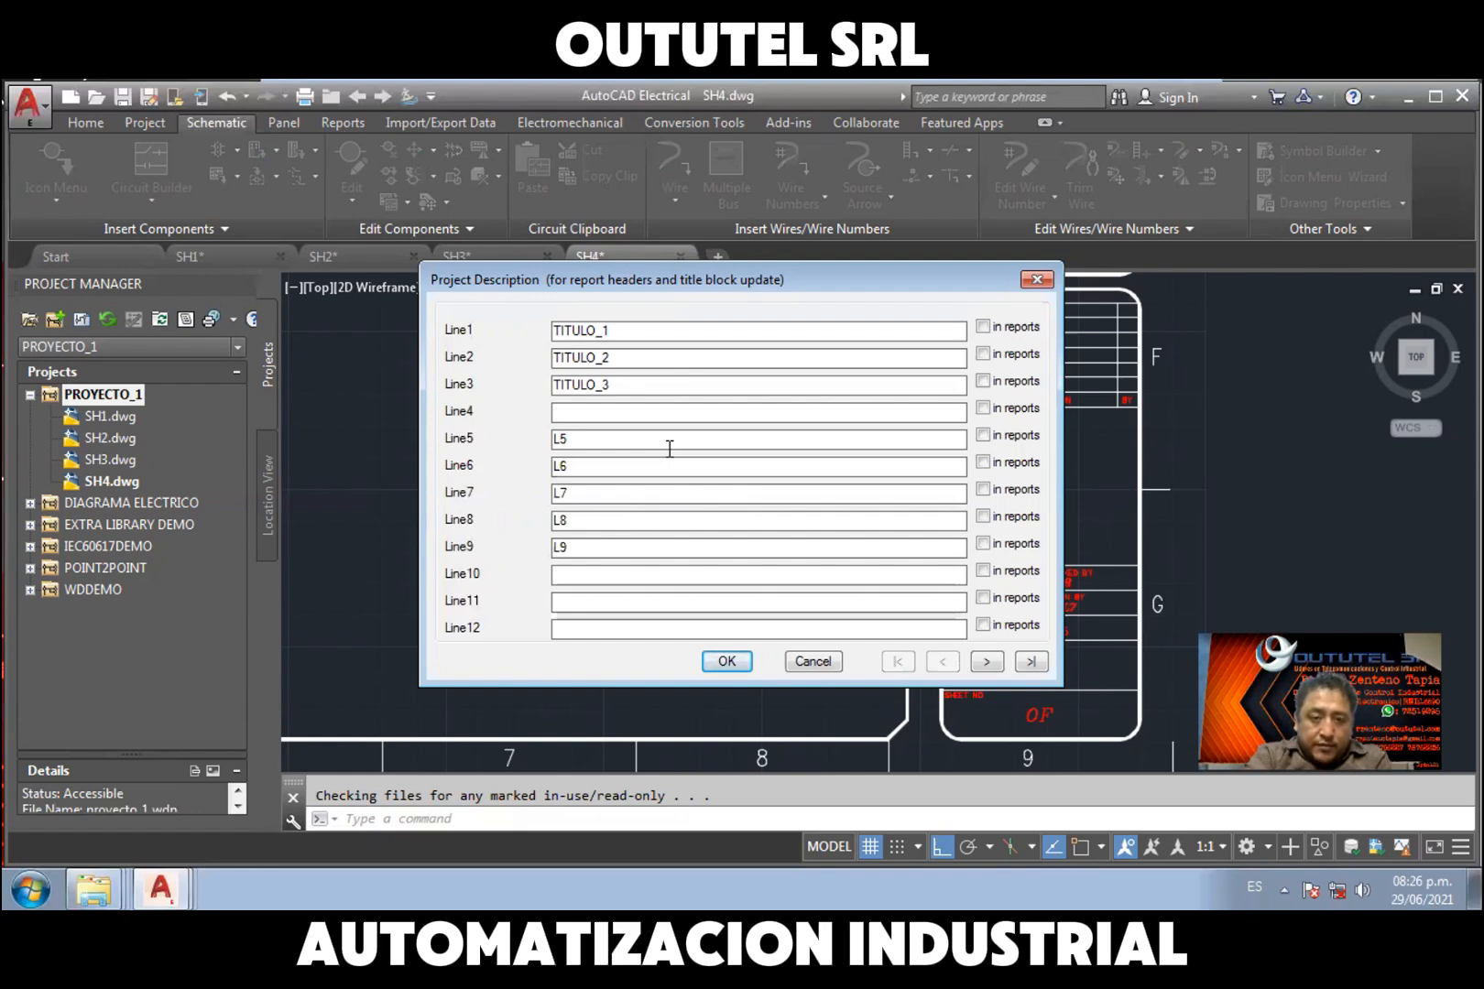
type("C25")
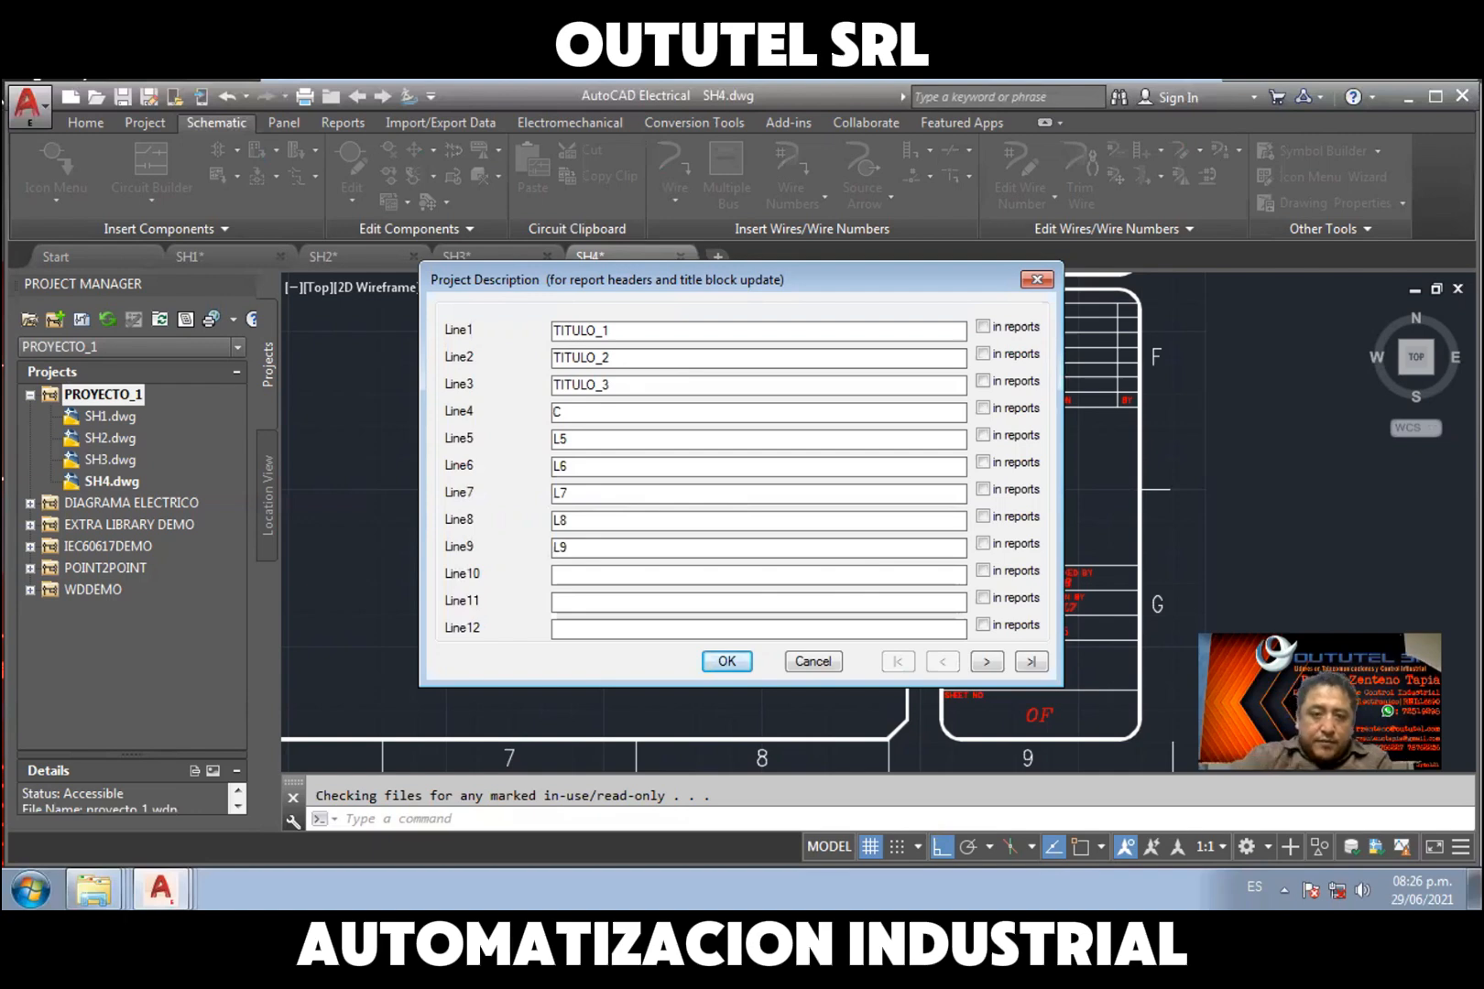
left_click(650, 444)
key("BackSpace")
key("BackSpace")
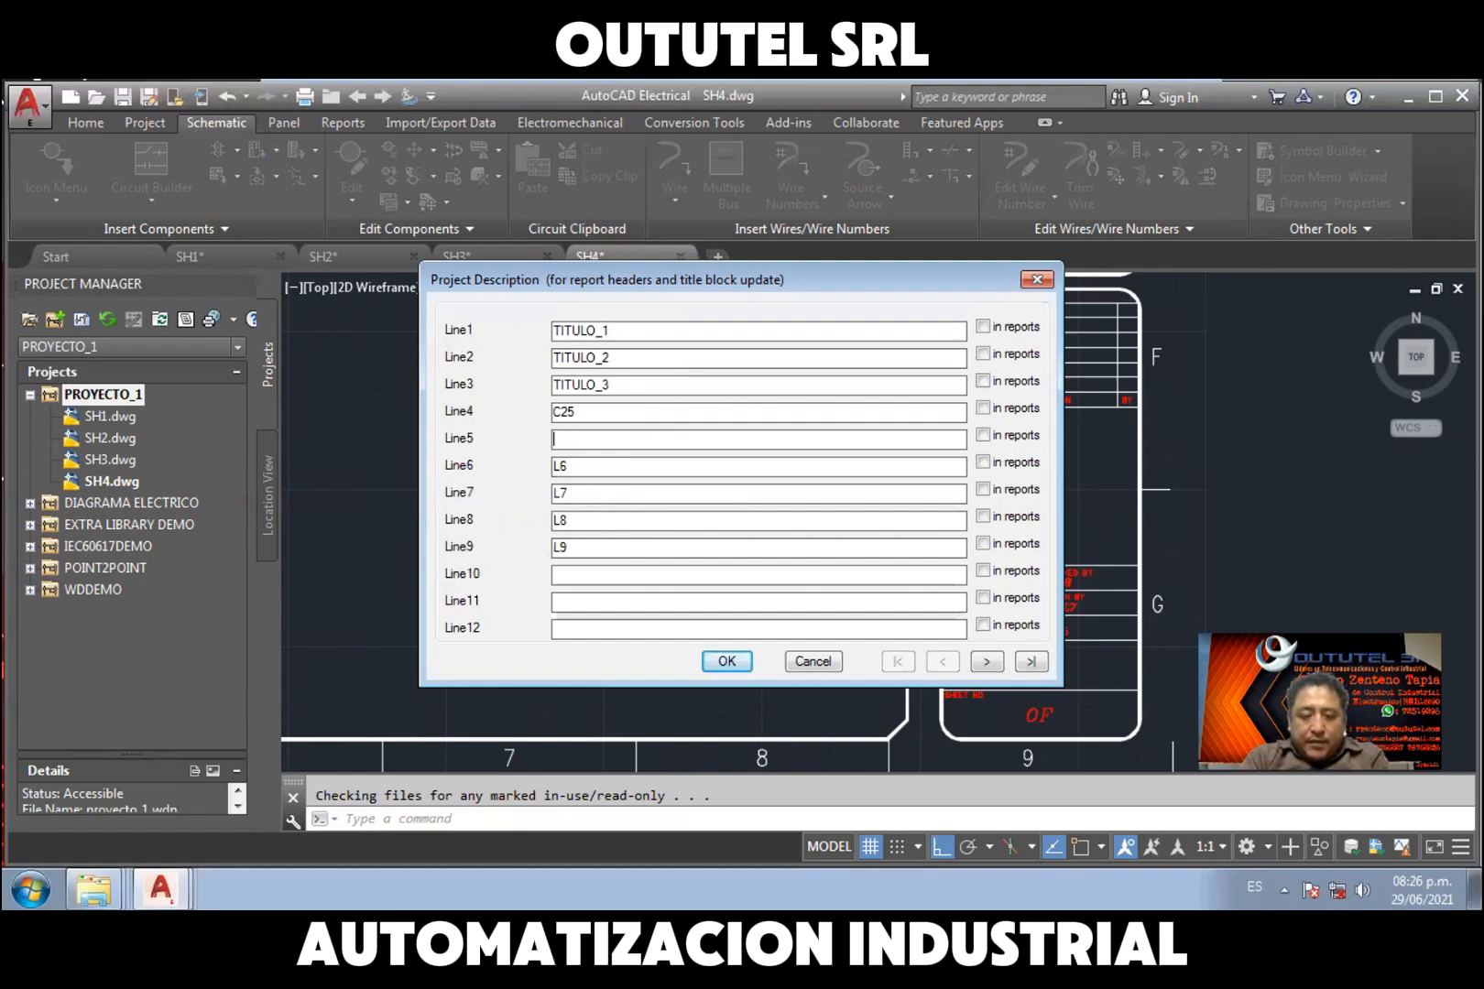
type("2021")
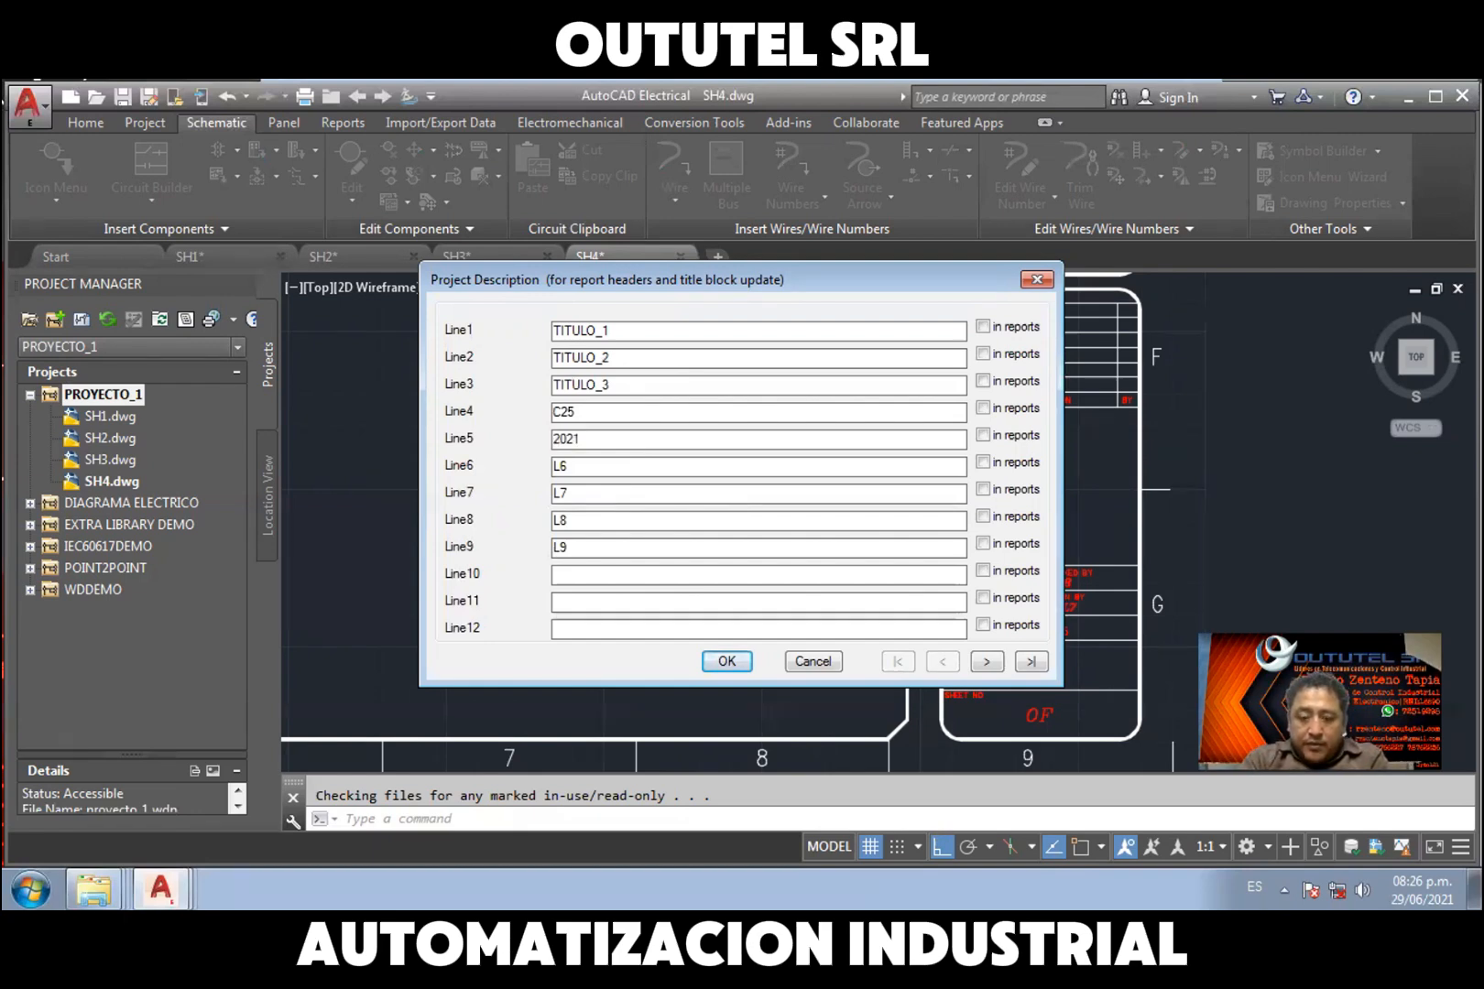
type("-06-")
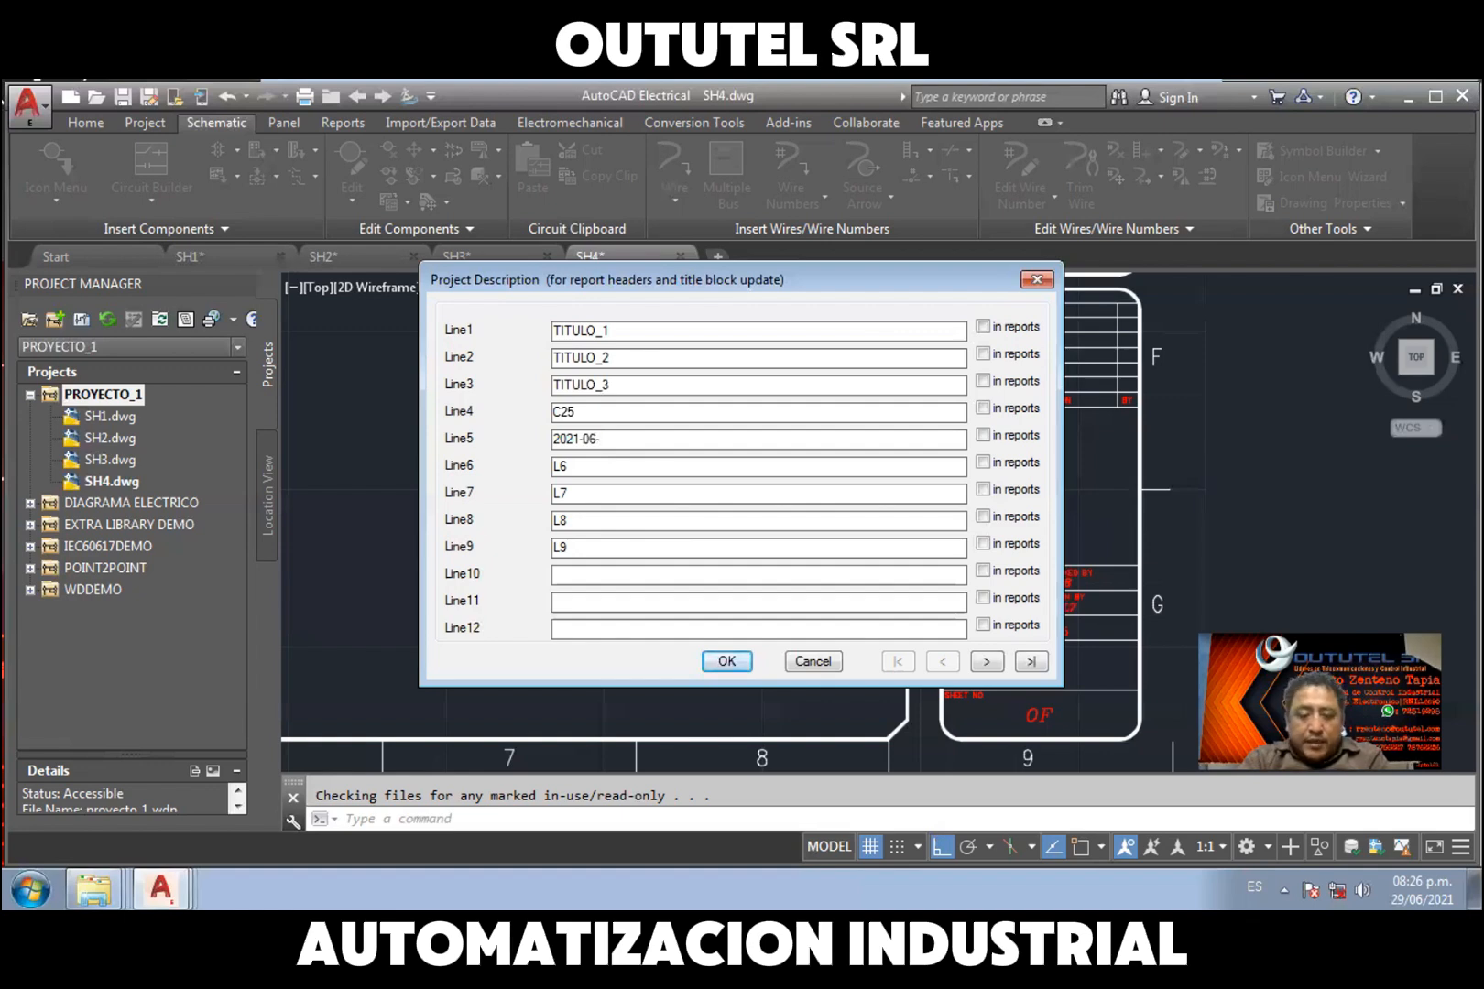
type("29")
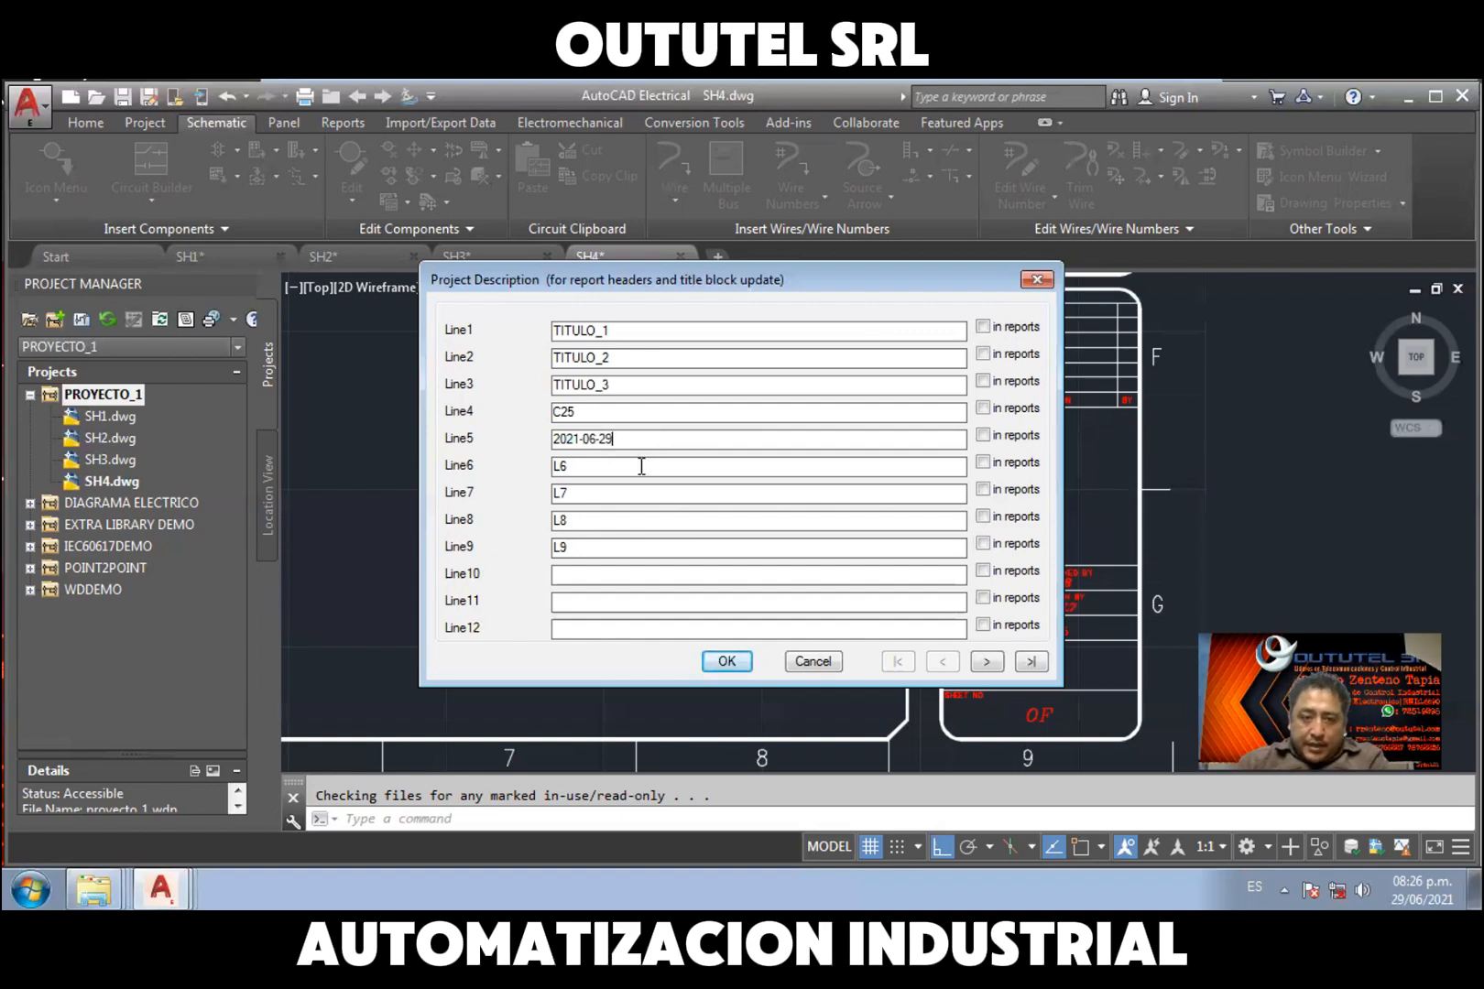
Set both Line6 and Line7 of the project description to RZ
left_click(644, 466)
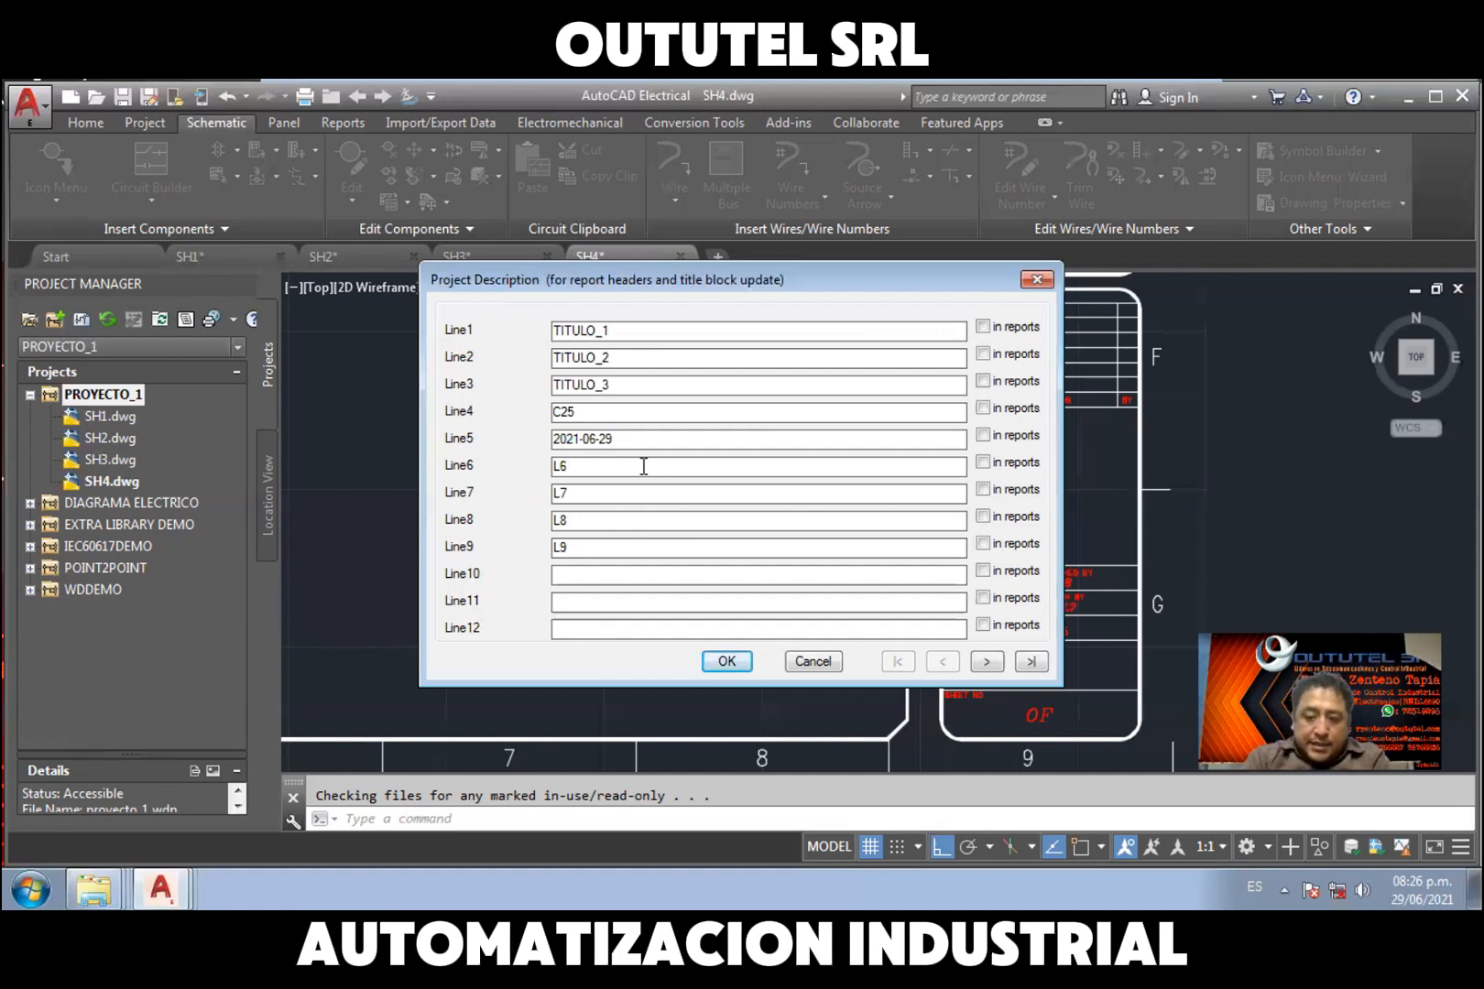
key("BackSpace")
key("BackSpace")
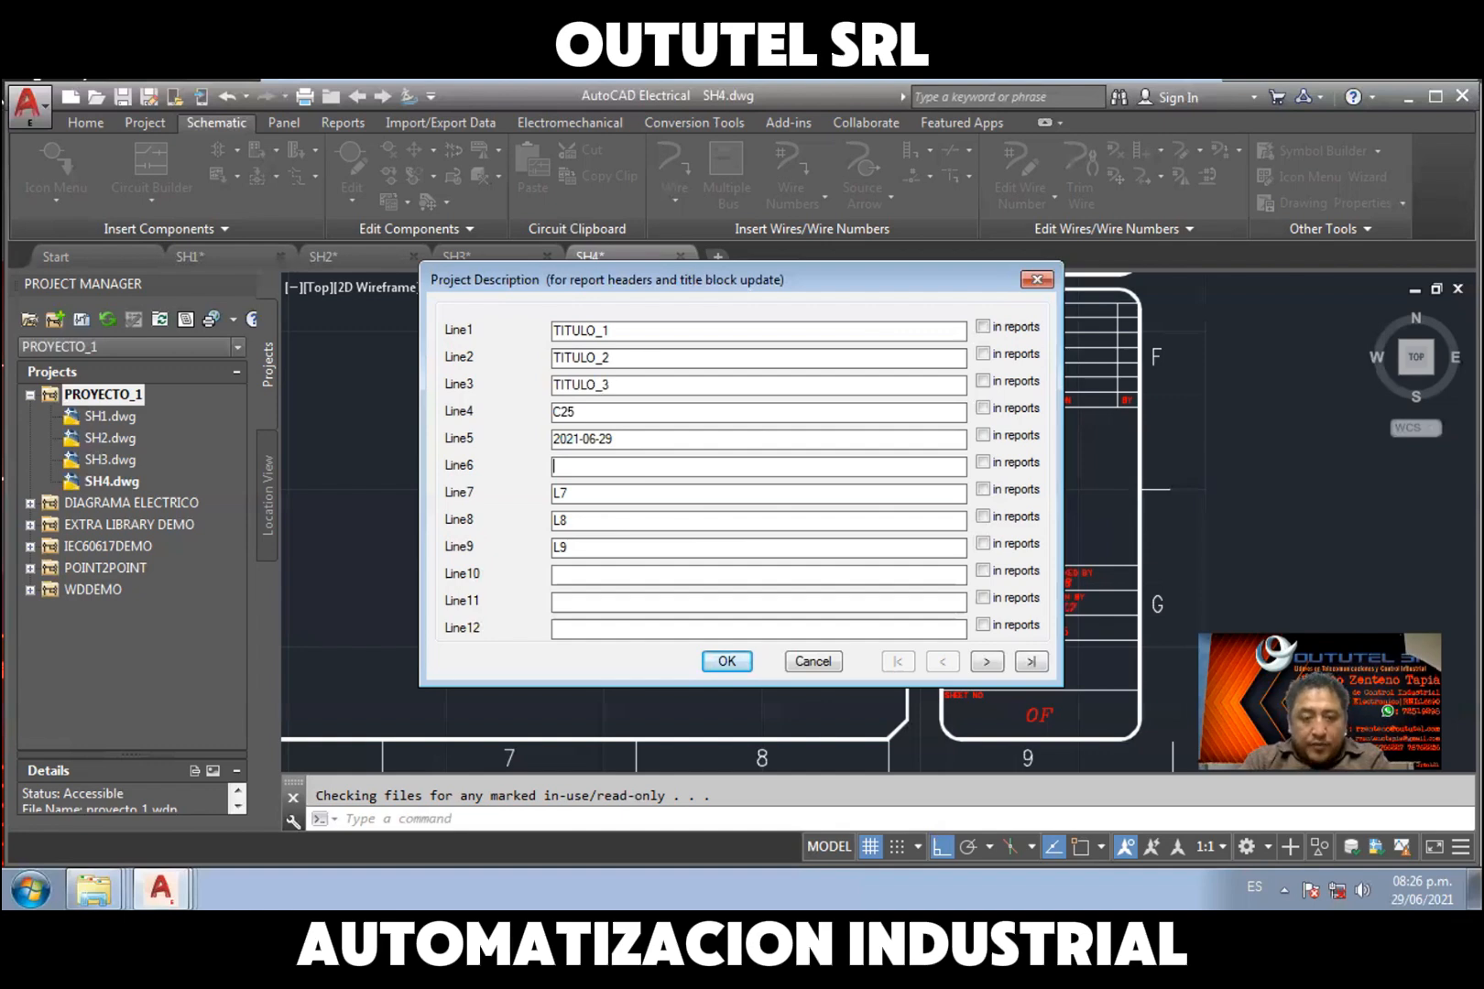
type("RZ")
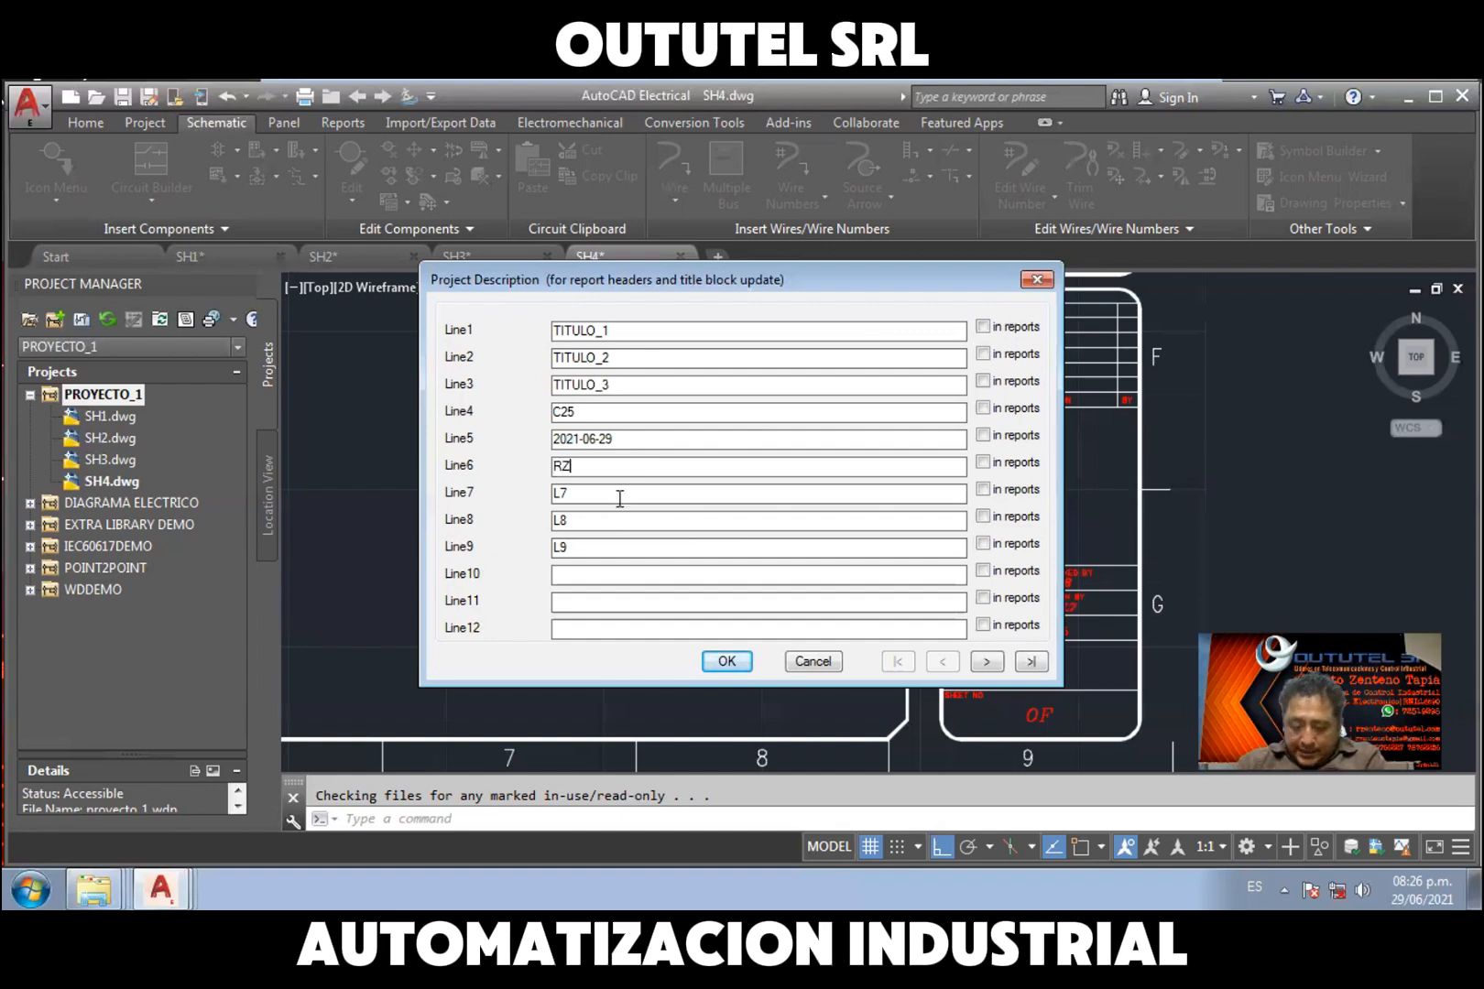
left_click(621, 499)
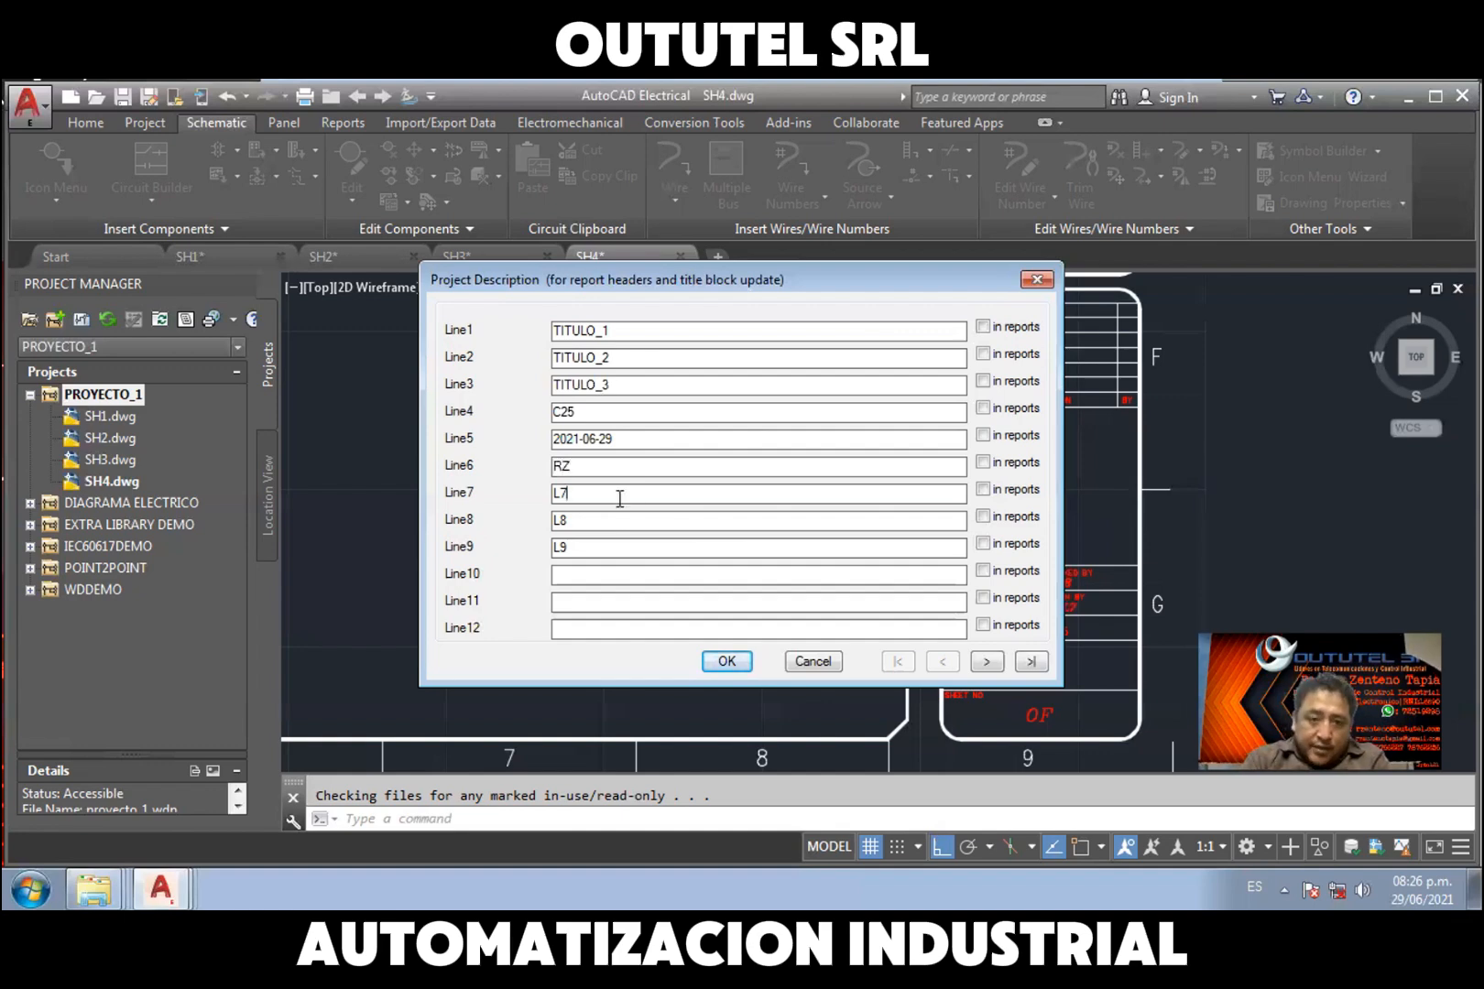
key("BackSpace")
key("BackSpace")
type("R")
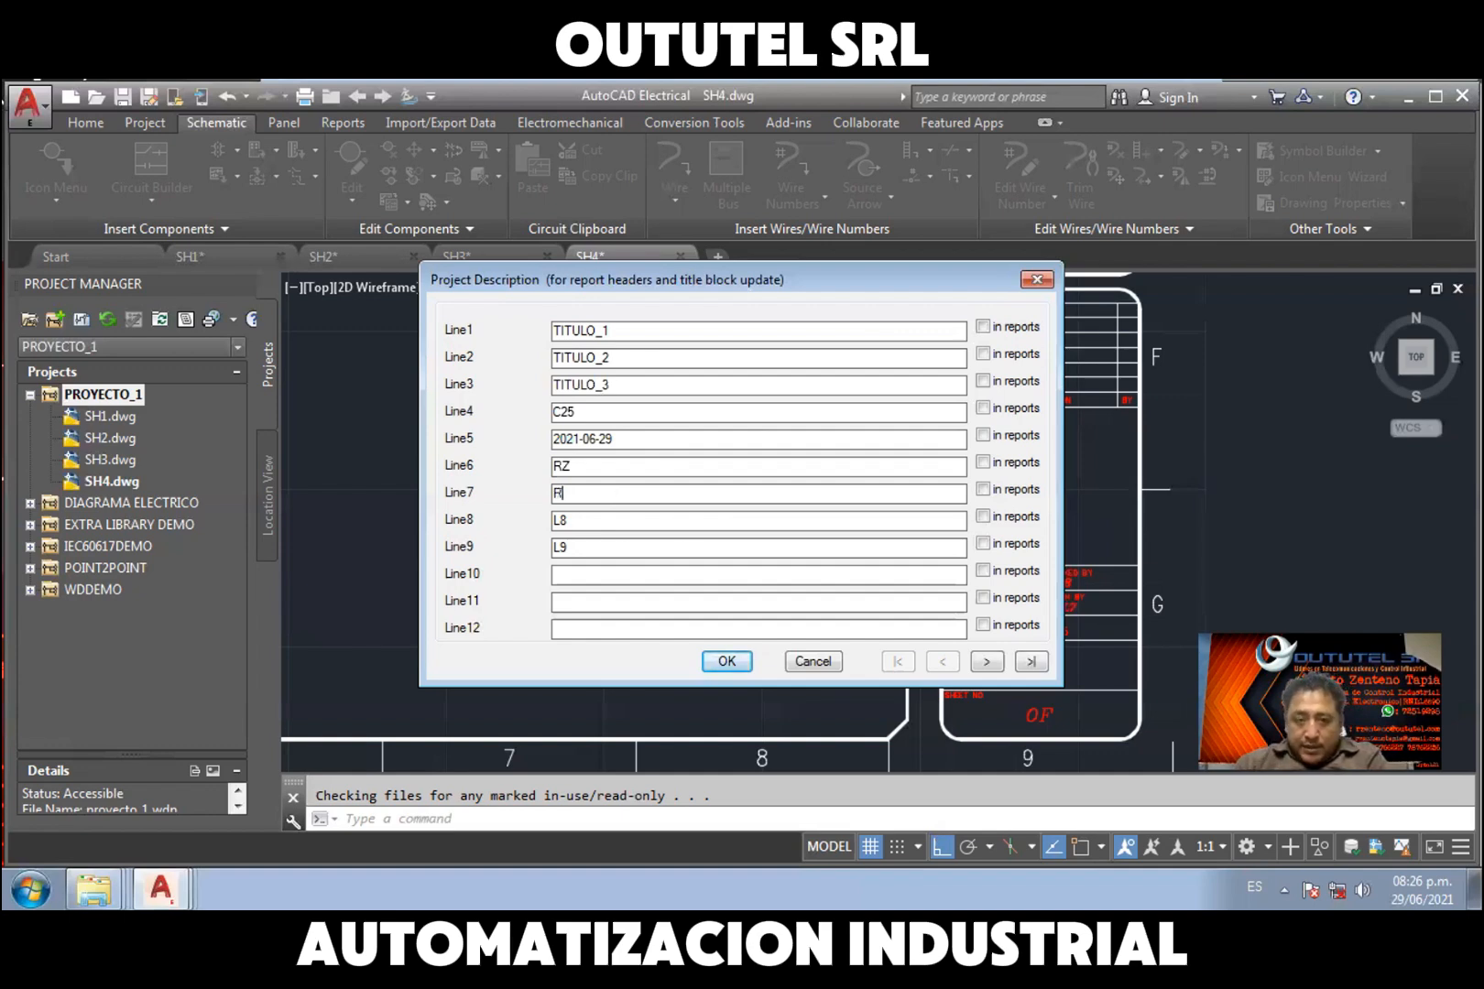
type("Z")
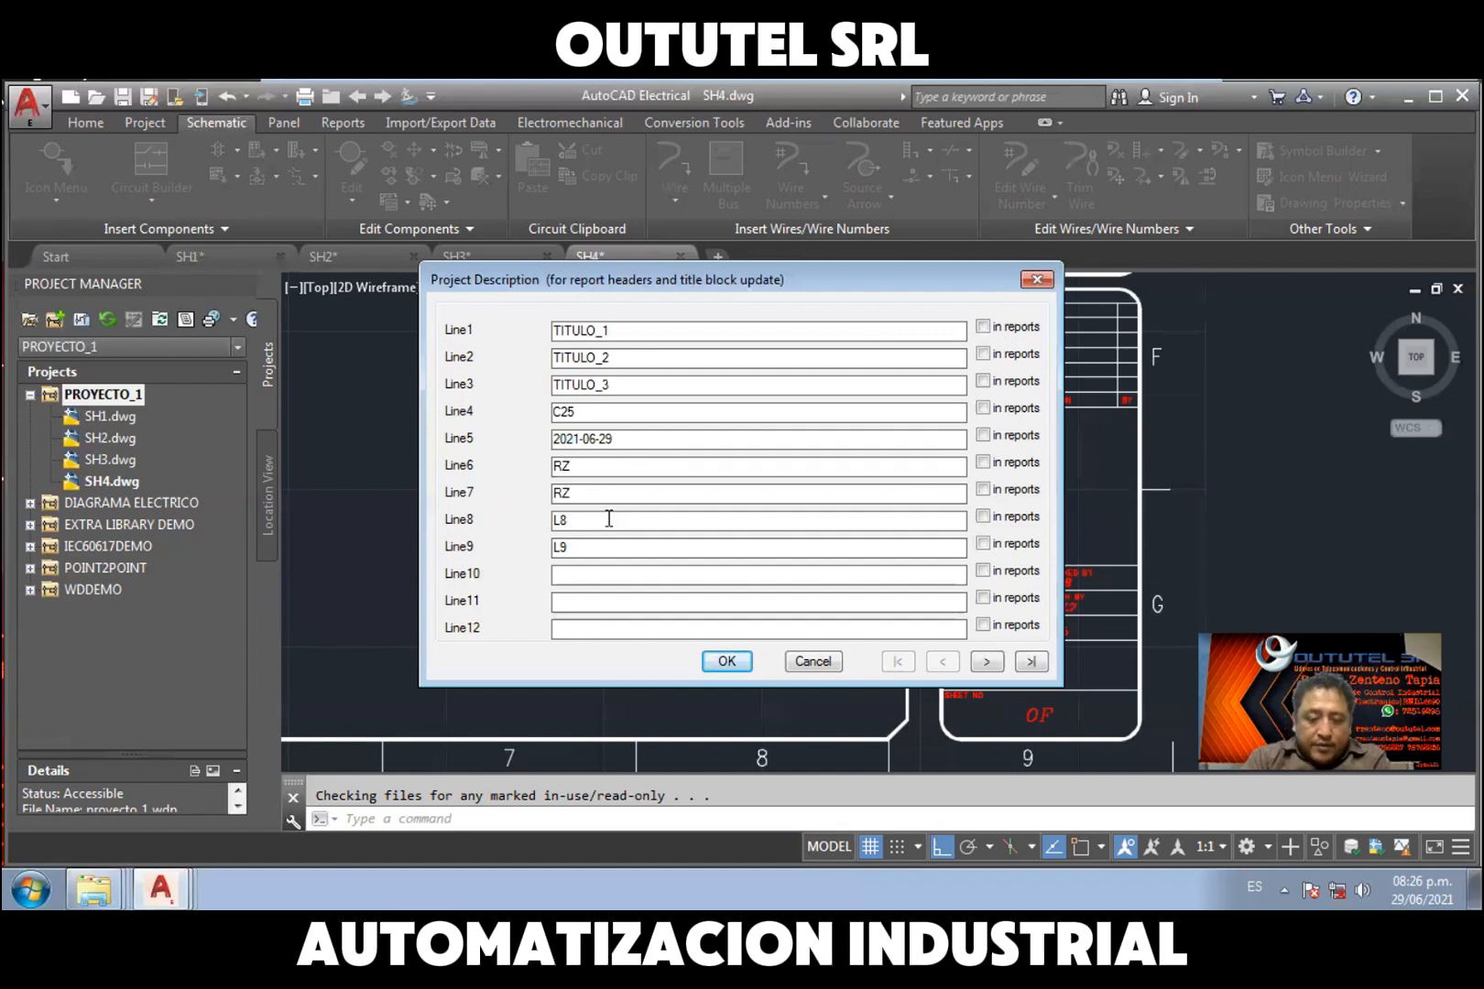
Replace the Line8 placeholder in the project description with MS
left_click(609, 519)
key("BackSpace")
key("BackSpace")
type("M")
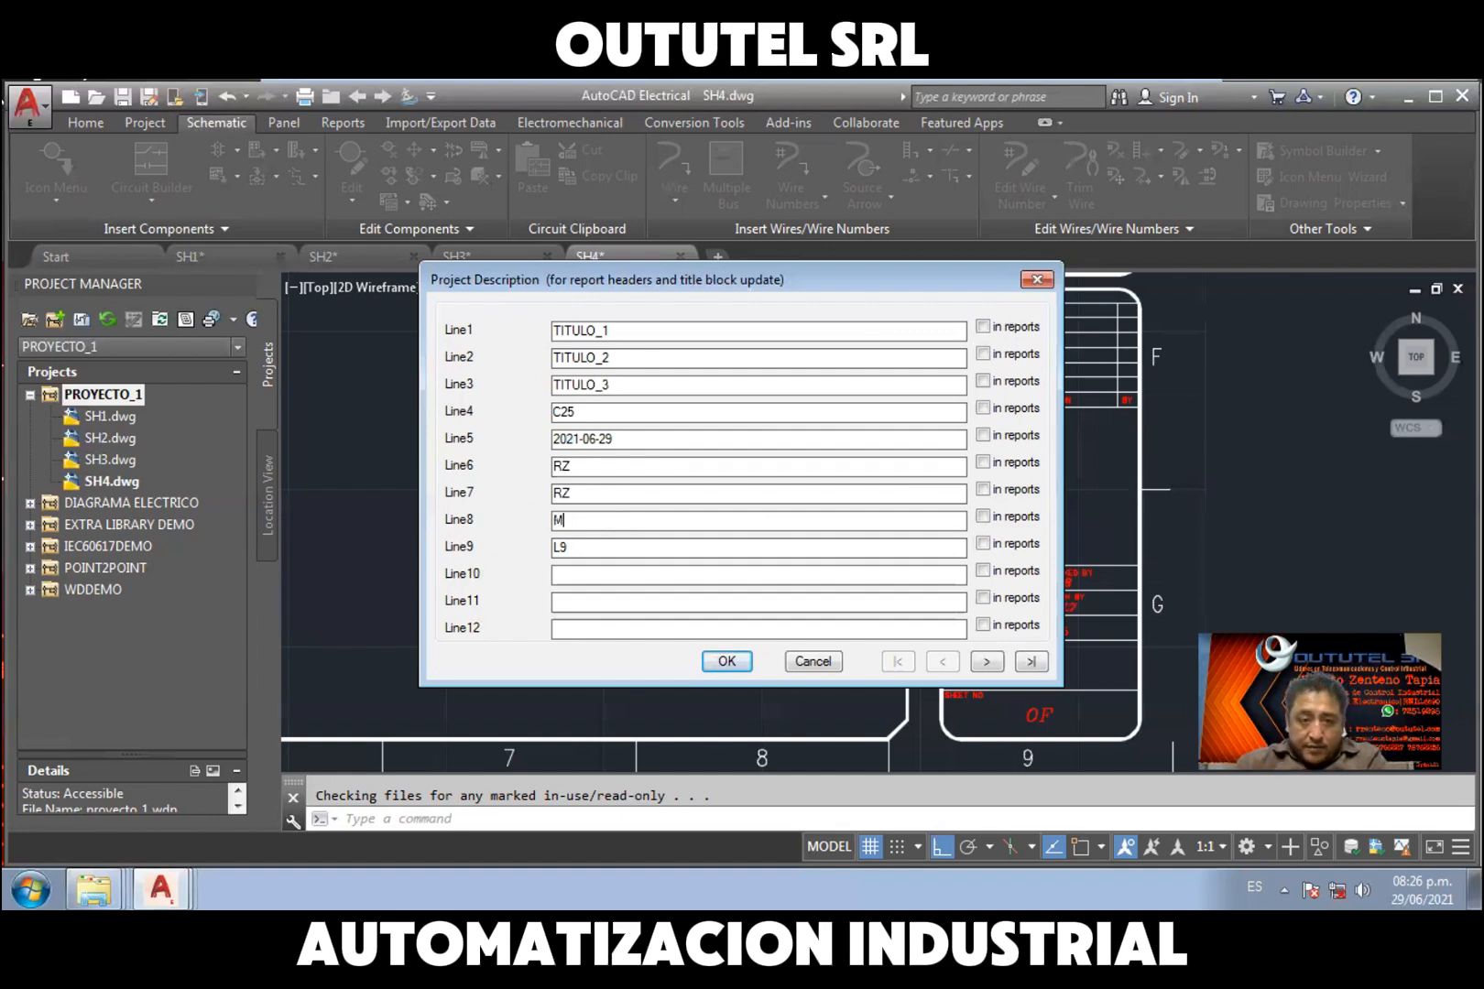
type("S")
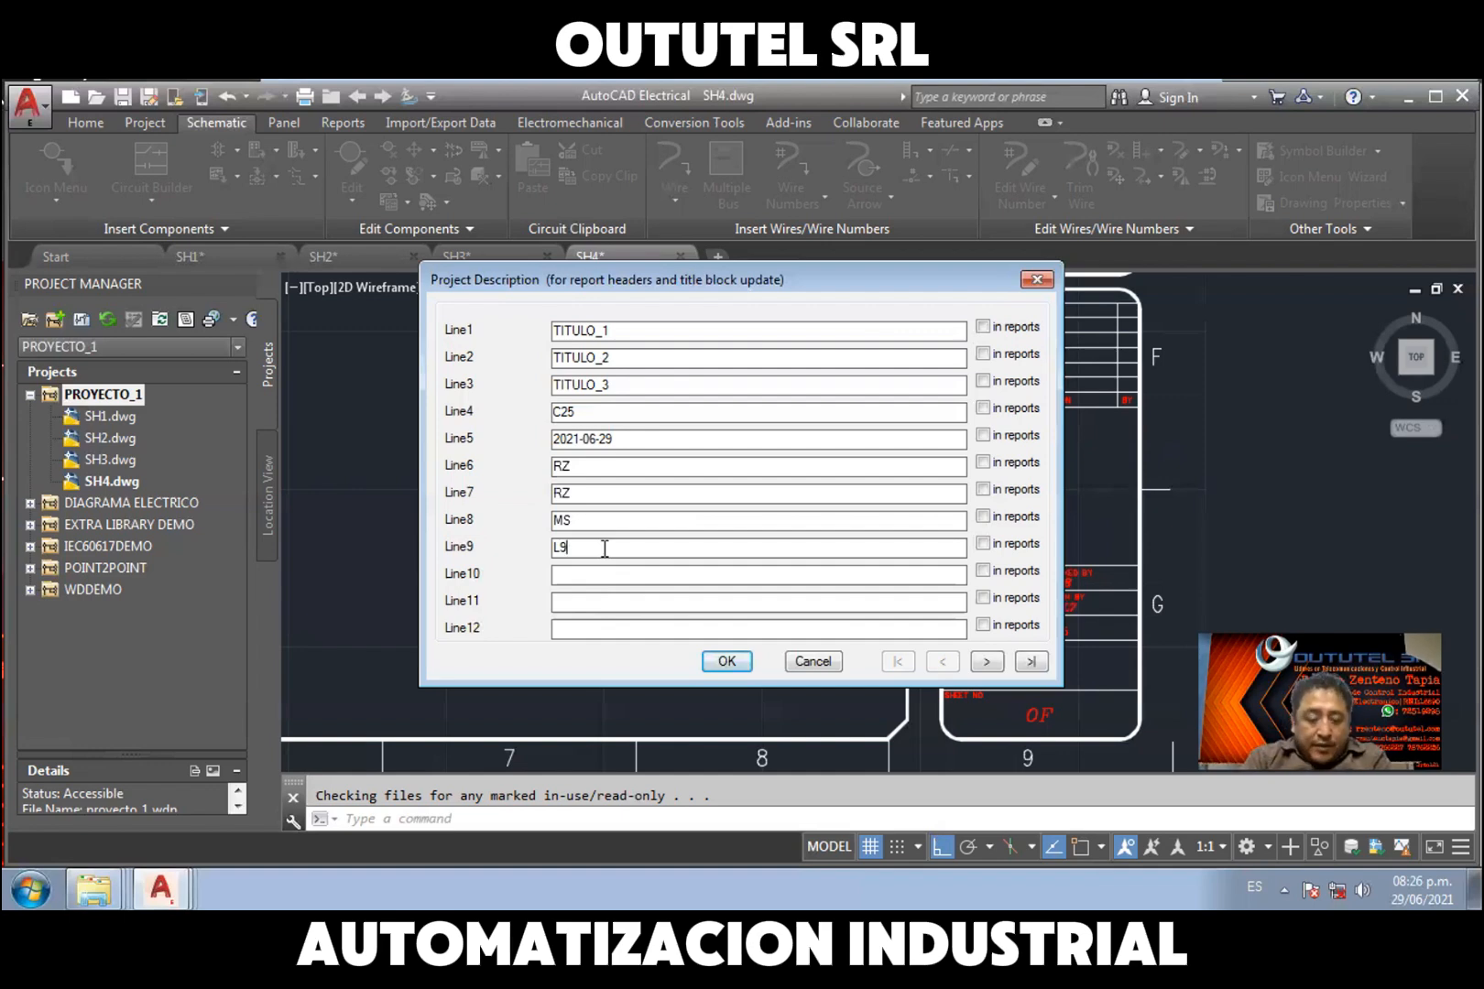
Replace the Line9 placeholder with S/E and accept the project description
key("BackSpace")
key("BackSpace")
type("S")
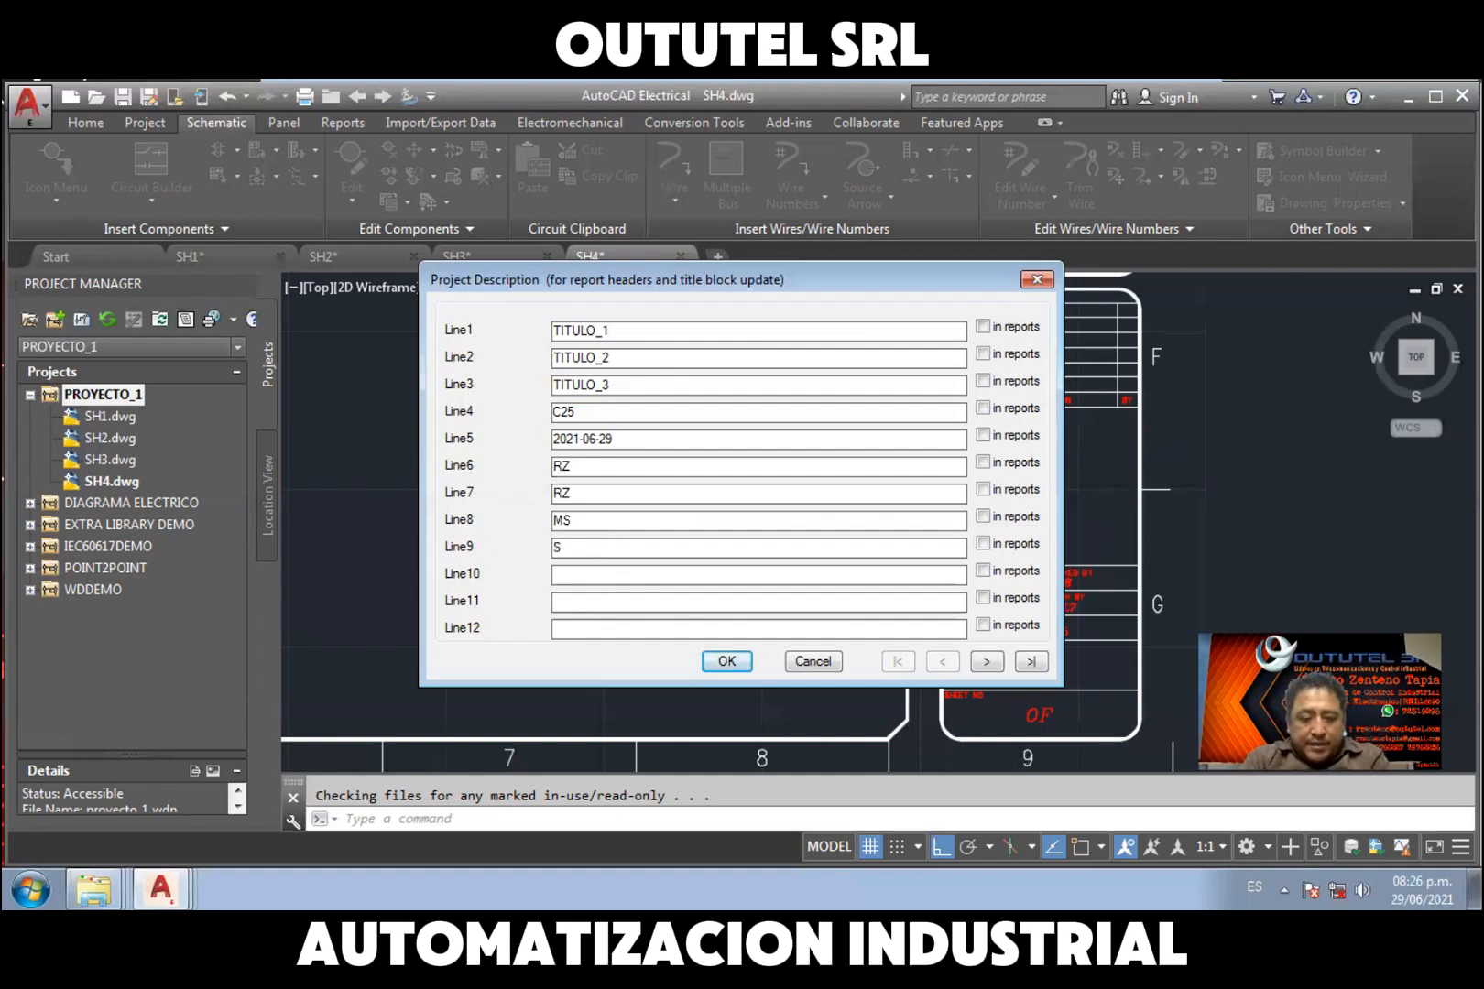
type("/")
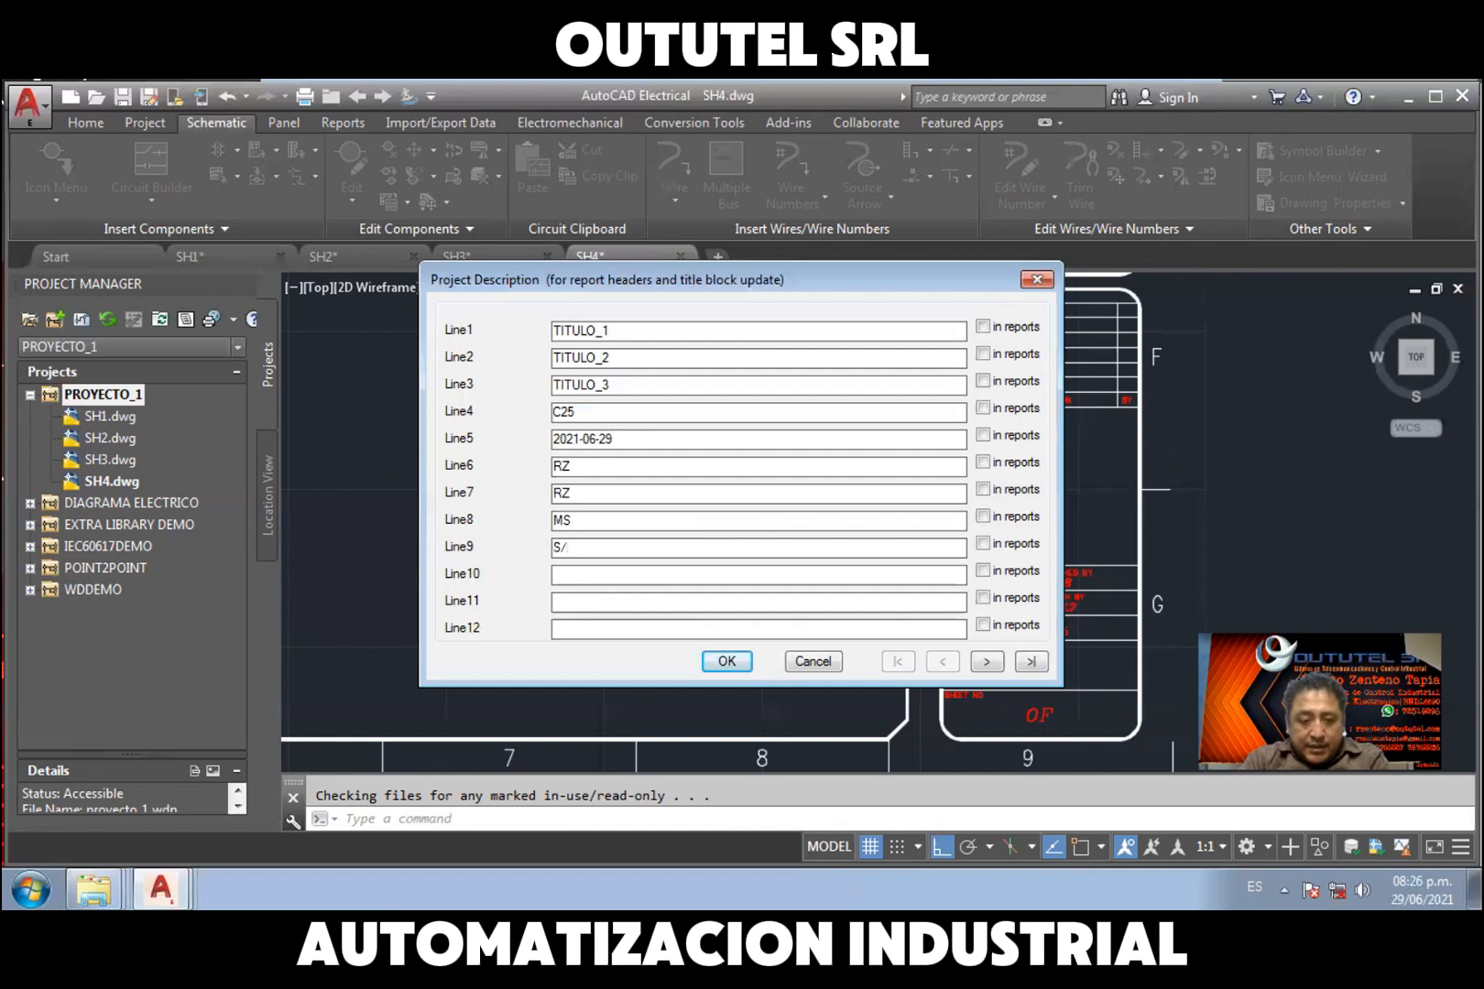
type("e")
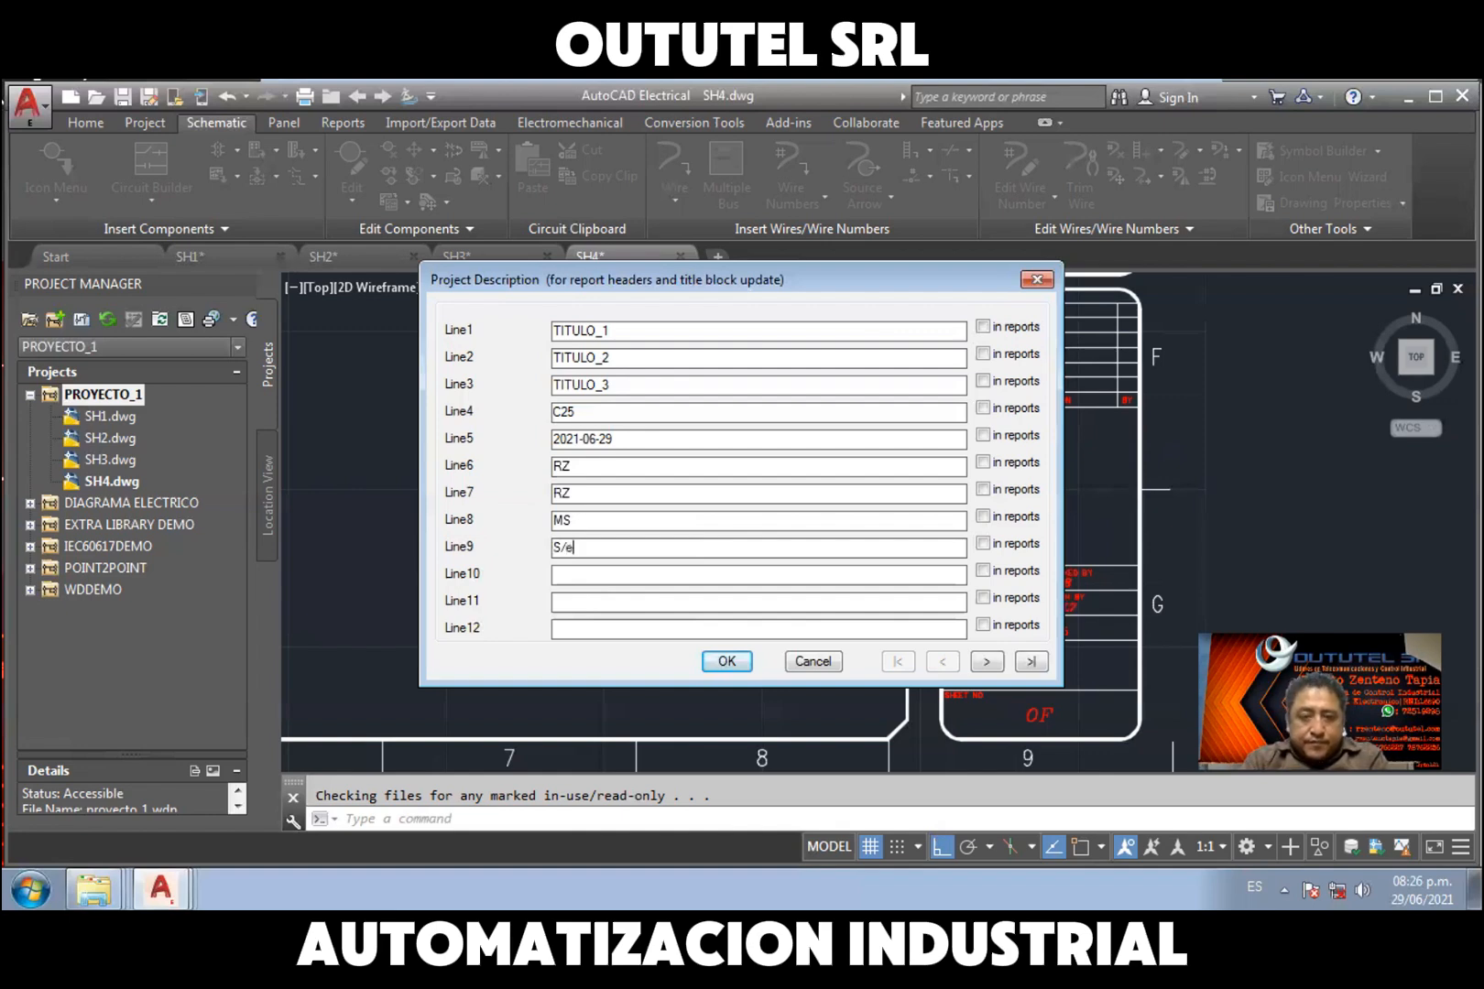
key("BackSpace")
type("E")
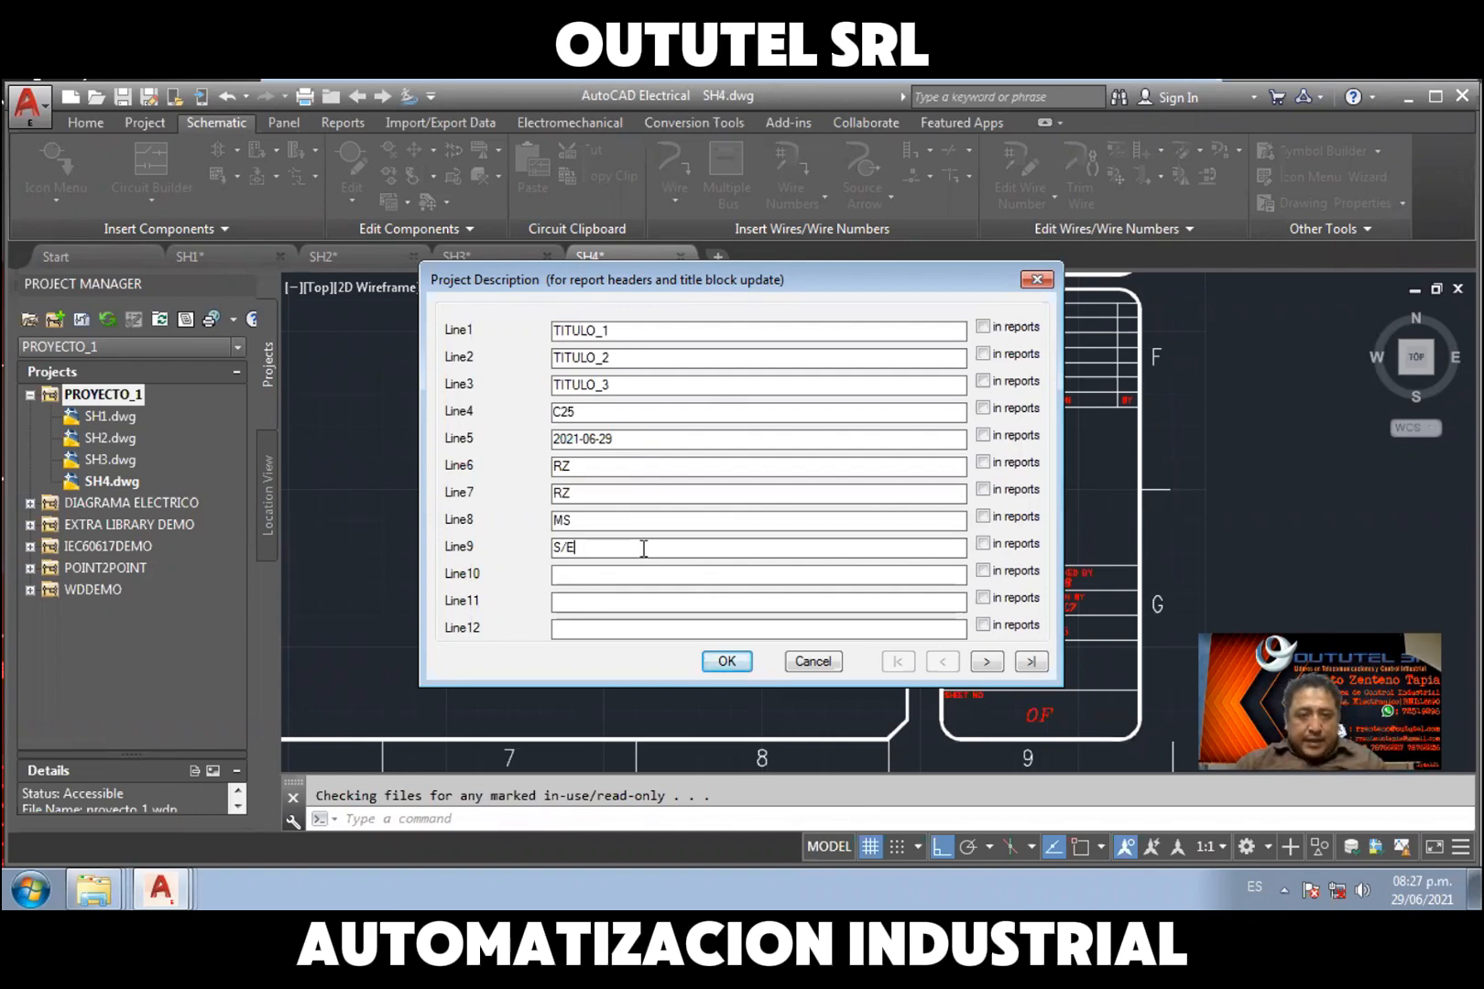
left_click(724, 662)
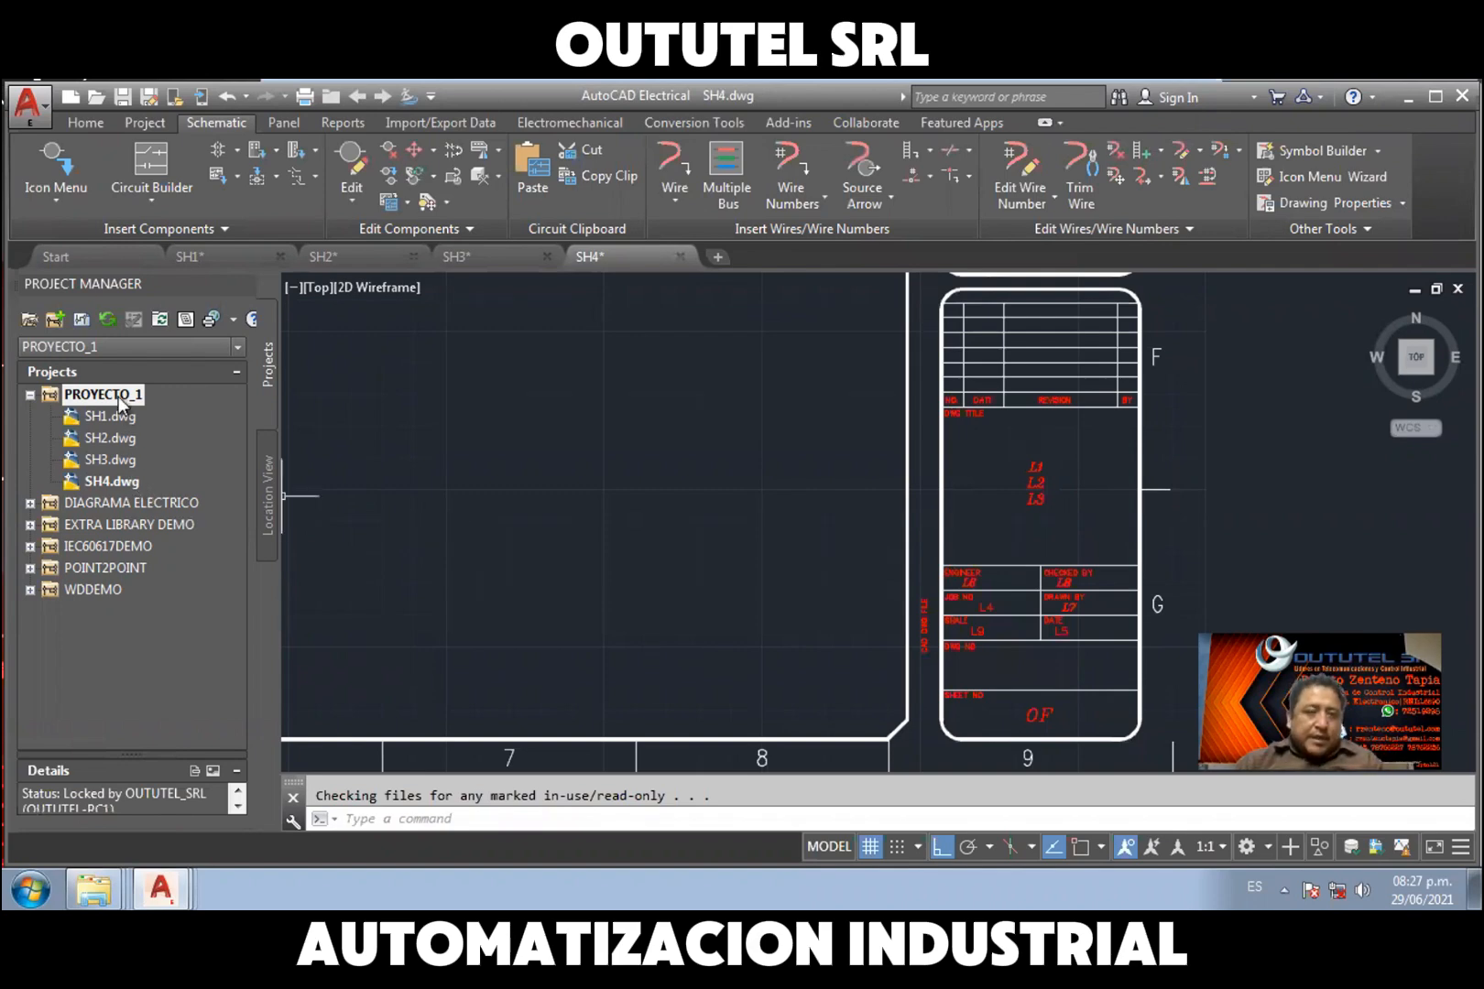
Start a title block update for PROYECTO_1
right_click(119, 397)
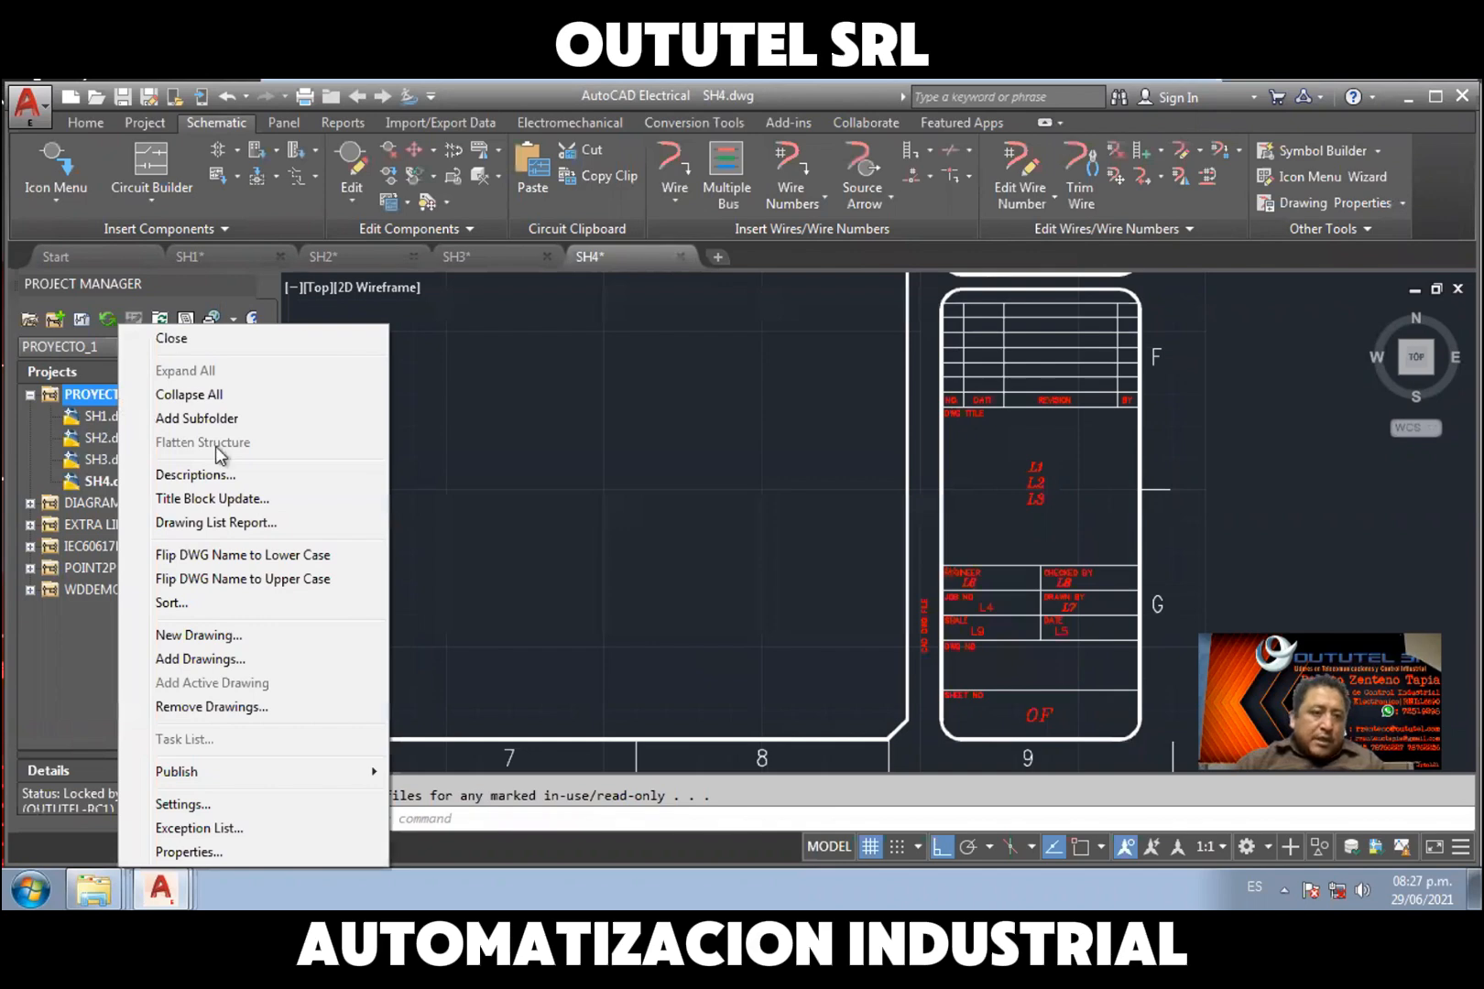
Run a project-wide title block update on all PROYECTO_1 drawings with every project description line selected
left_click(260, 502)
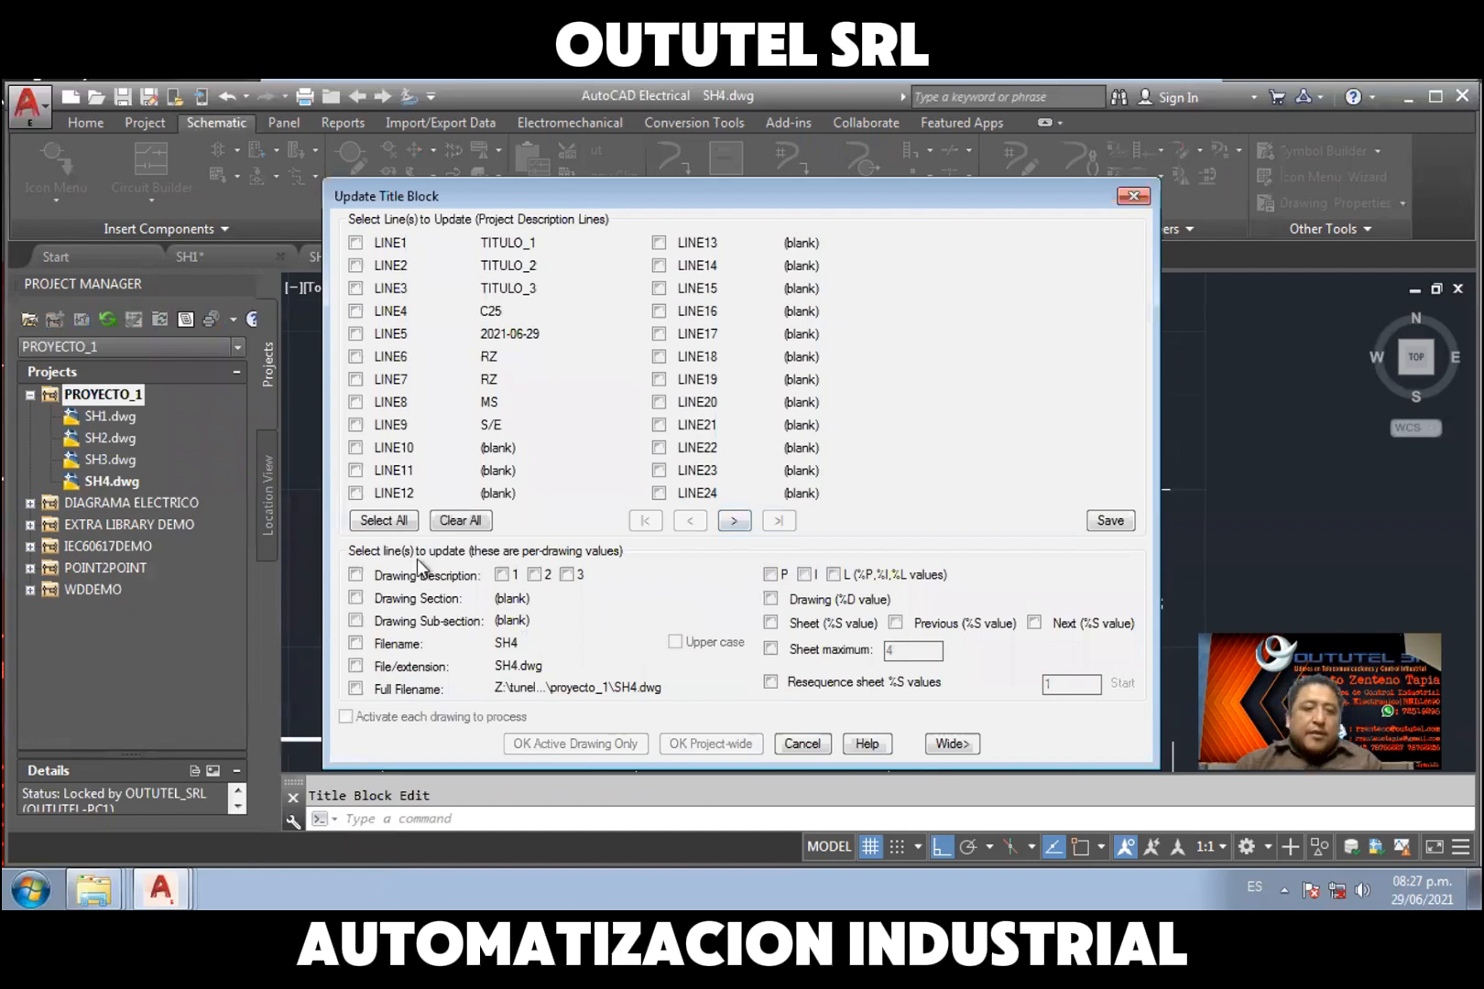
left_click(383, 520)
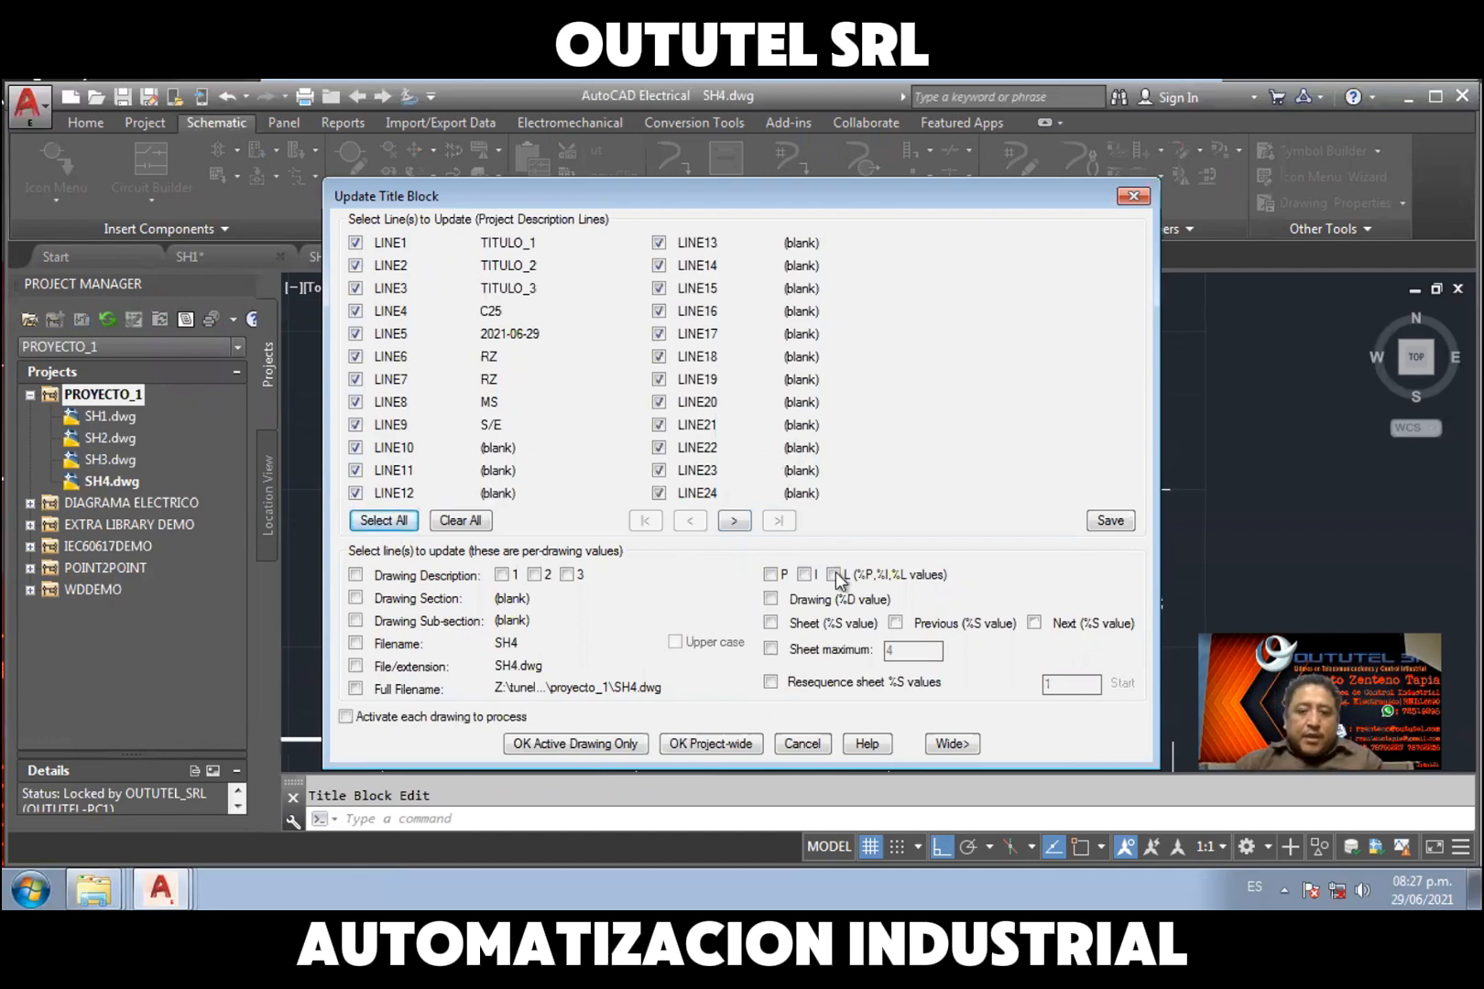
left_click(728, 745)
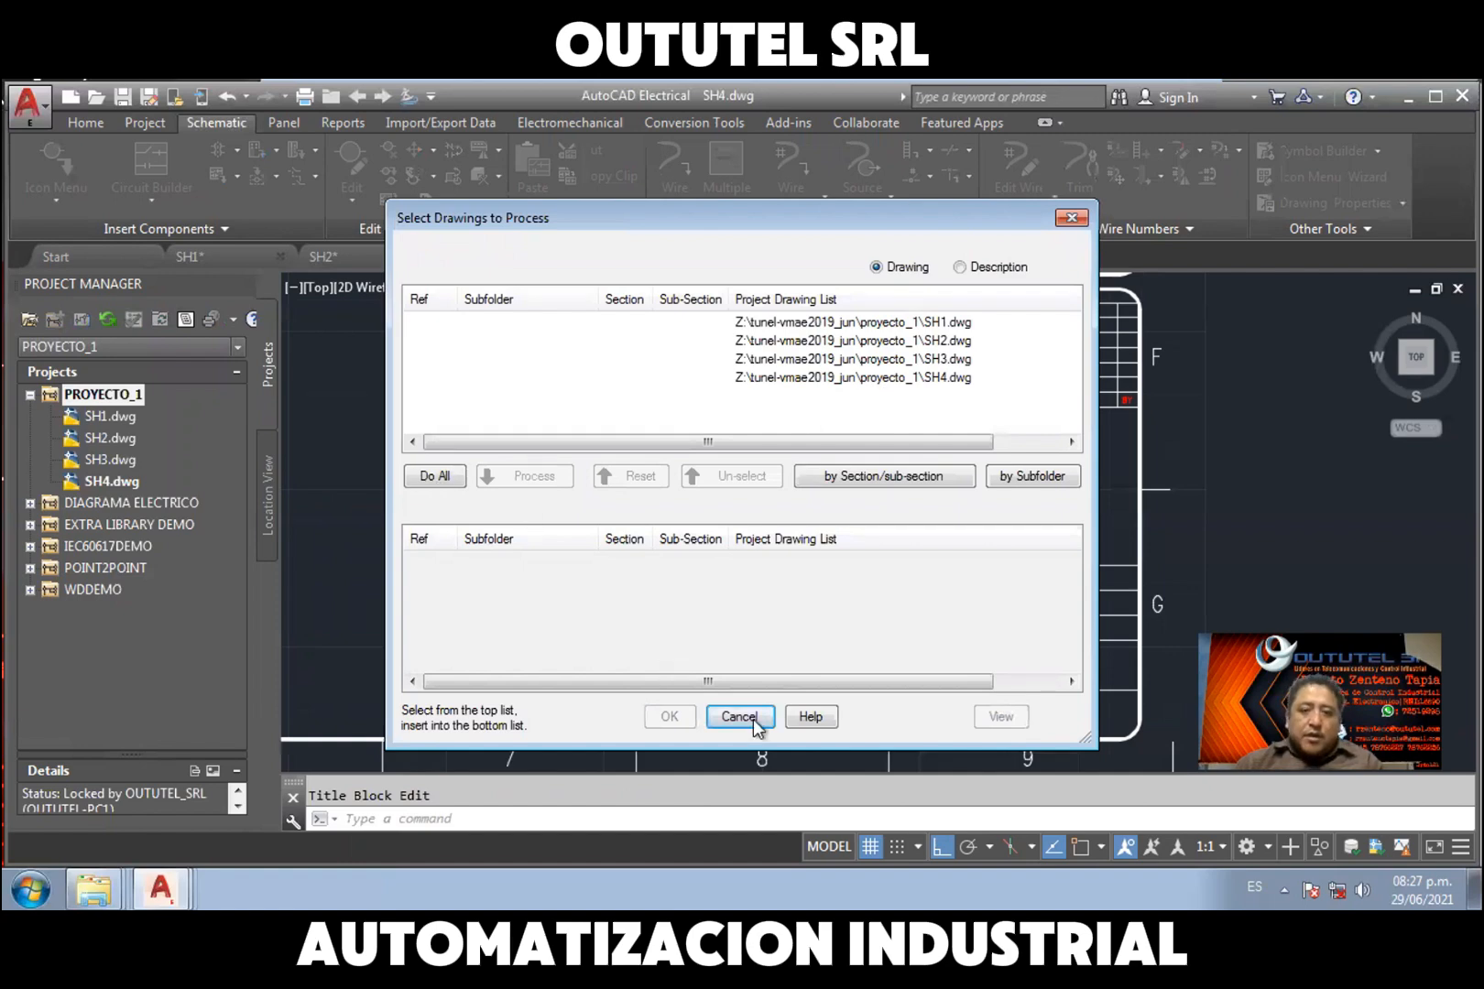
left_click(670, 716)
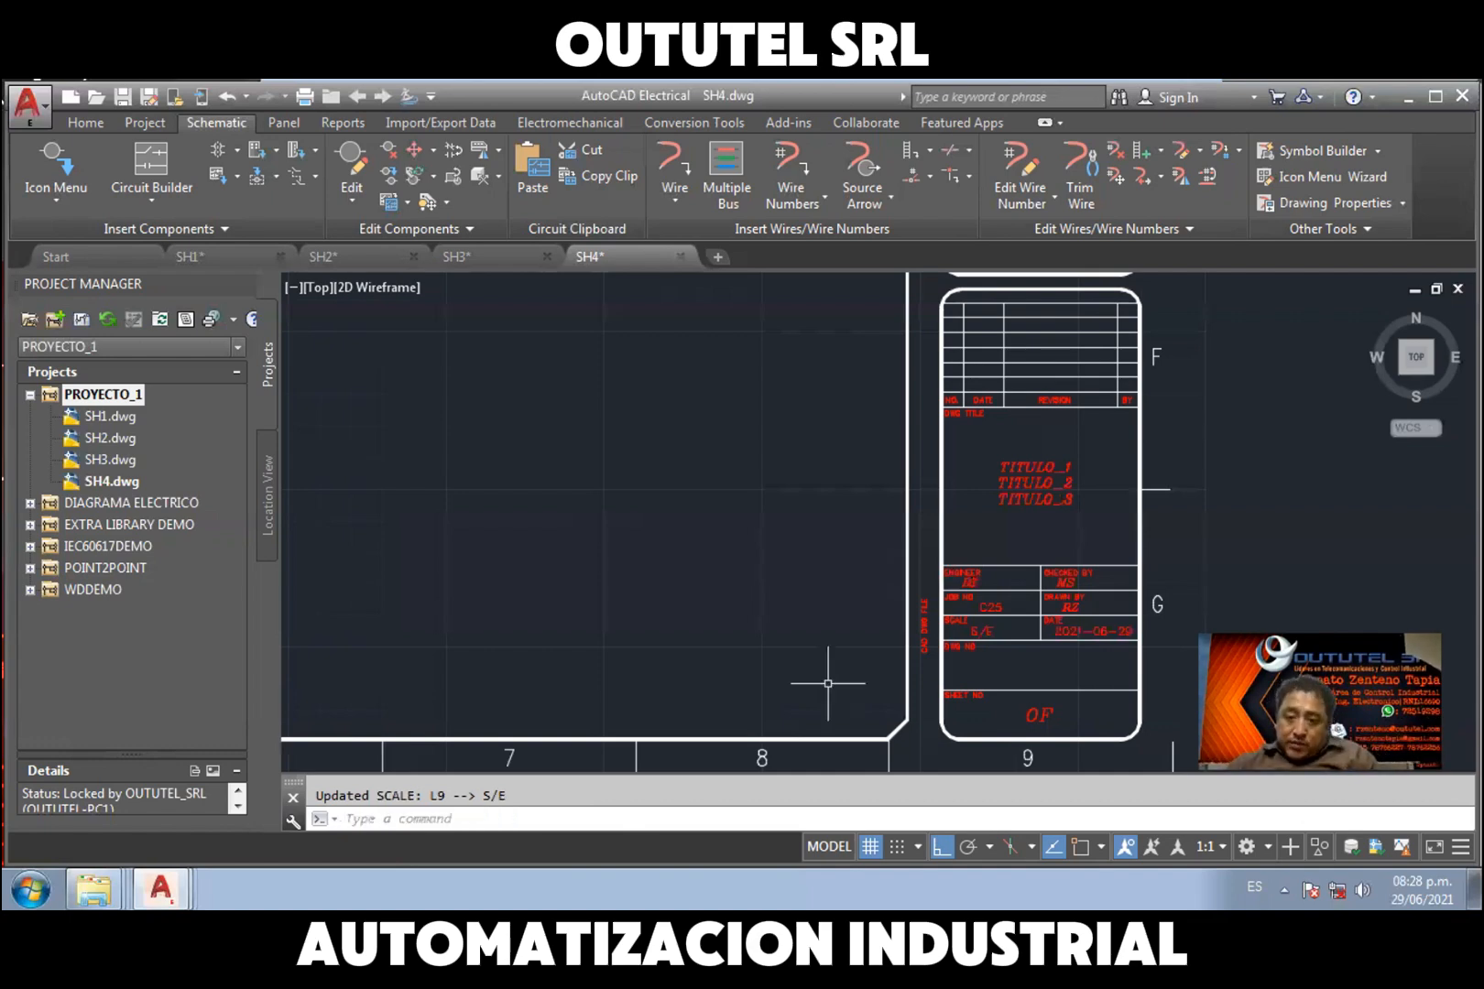
Examine the title block fields in SH4, and open SH3 to inspect its title block down to the drawing and sheet number boxes
scroll(1029, 590, "up", 2)
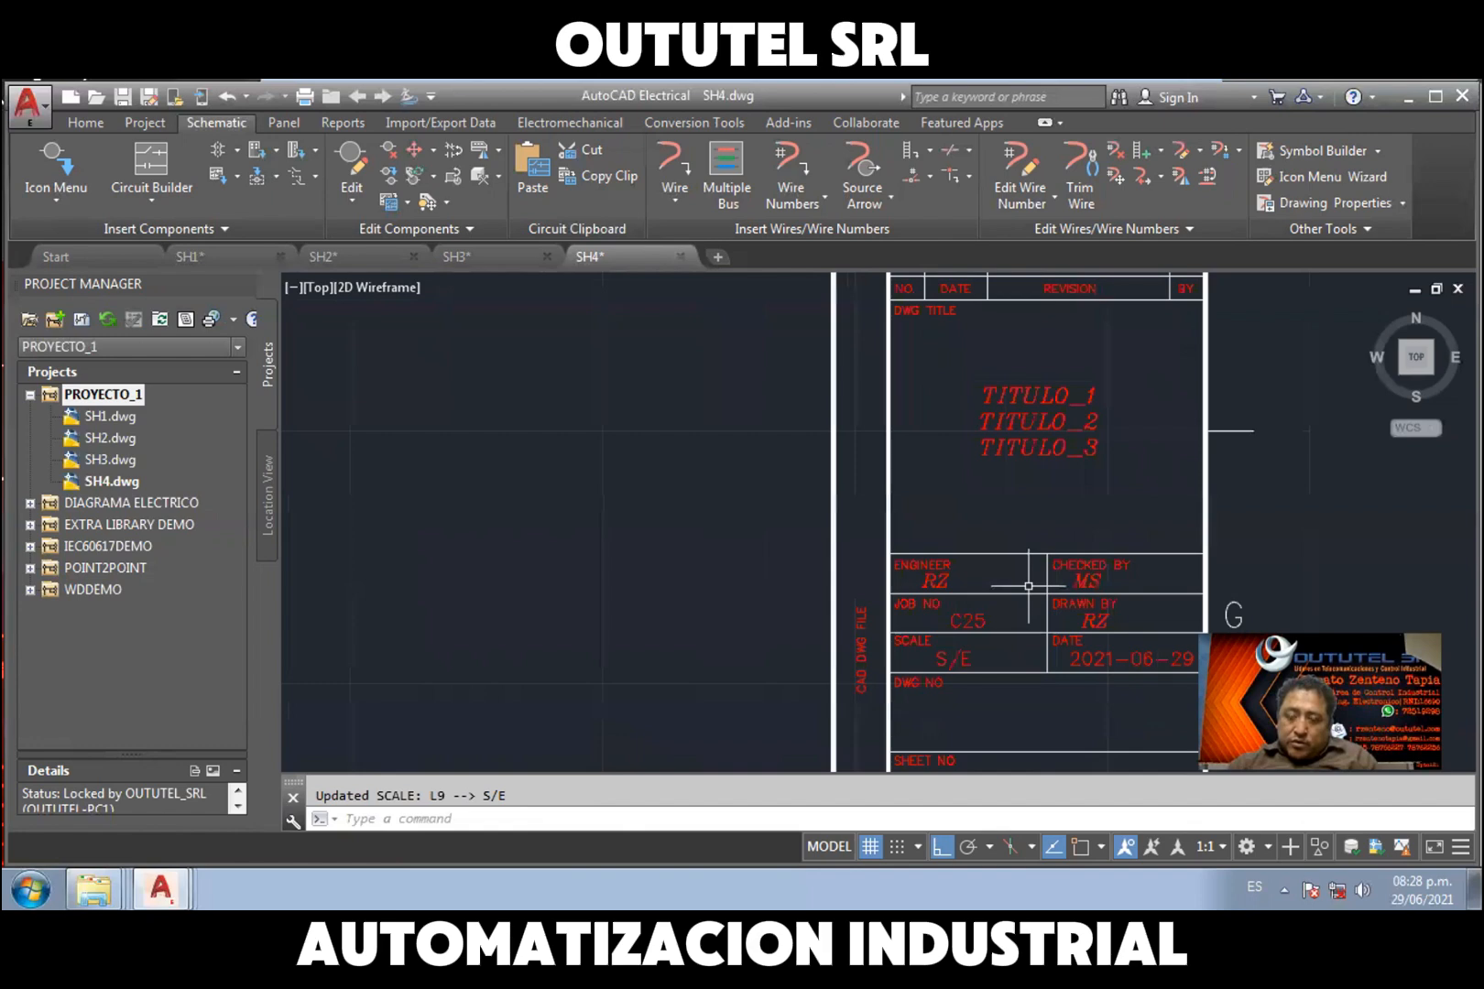
middle_click_drag(1048, 519, 918, 459)
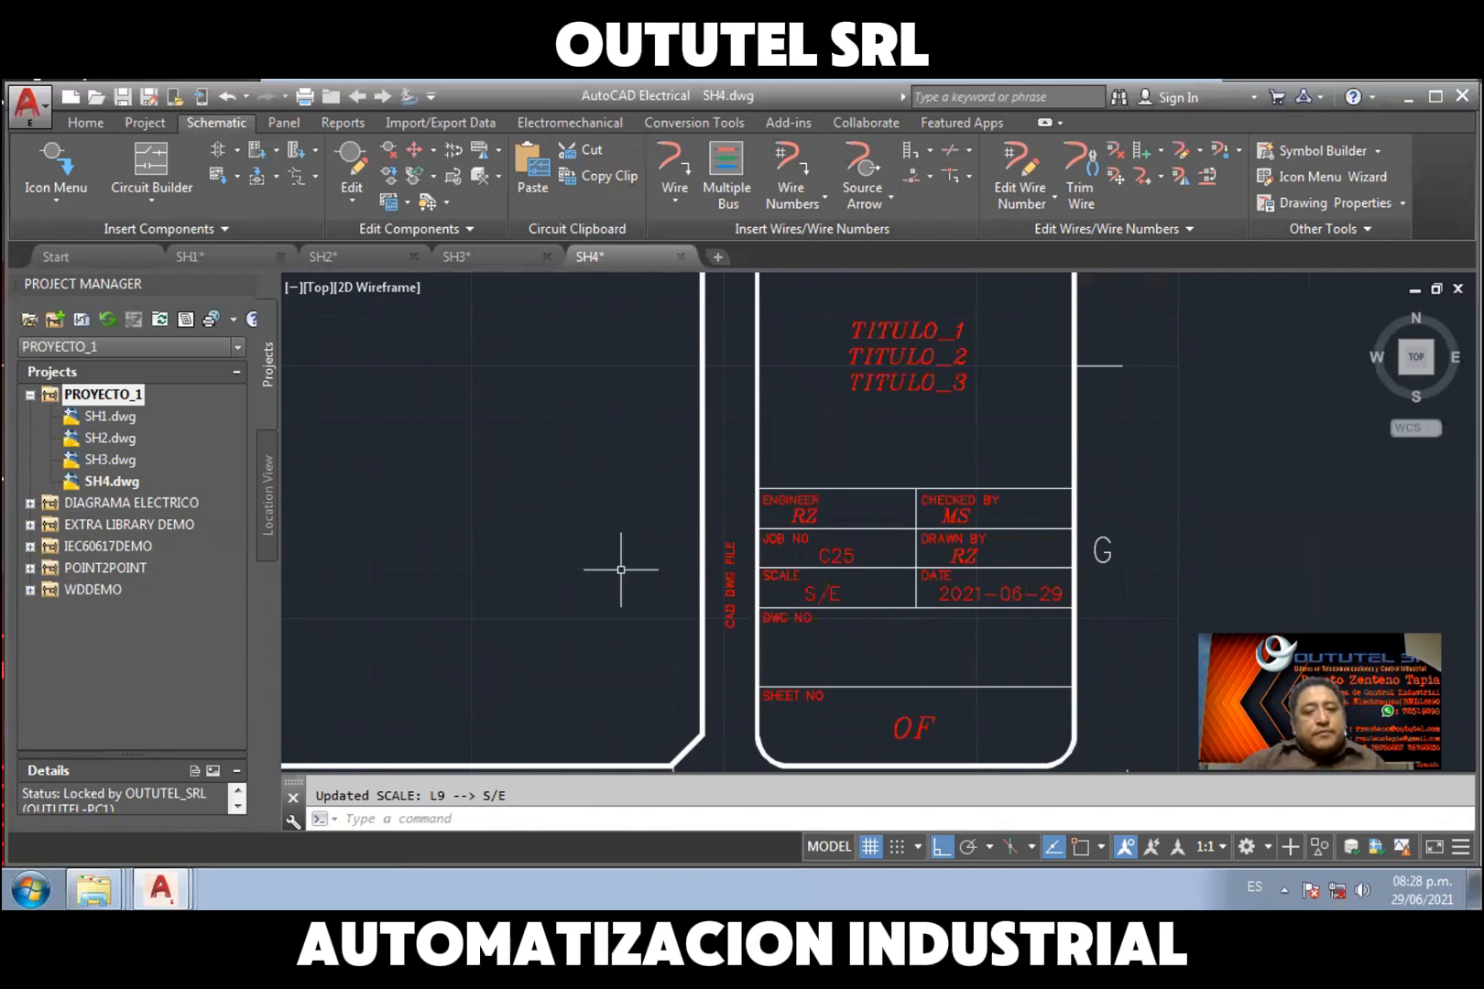
scroll(621, 569, "down", 2)
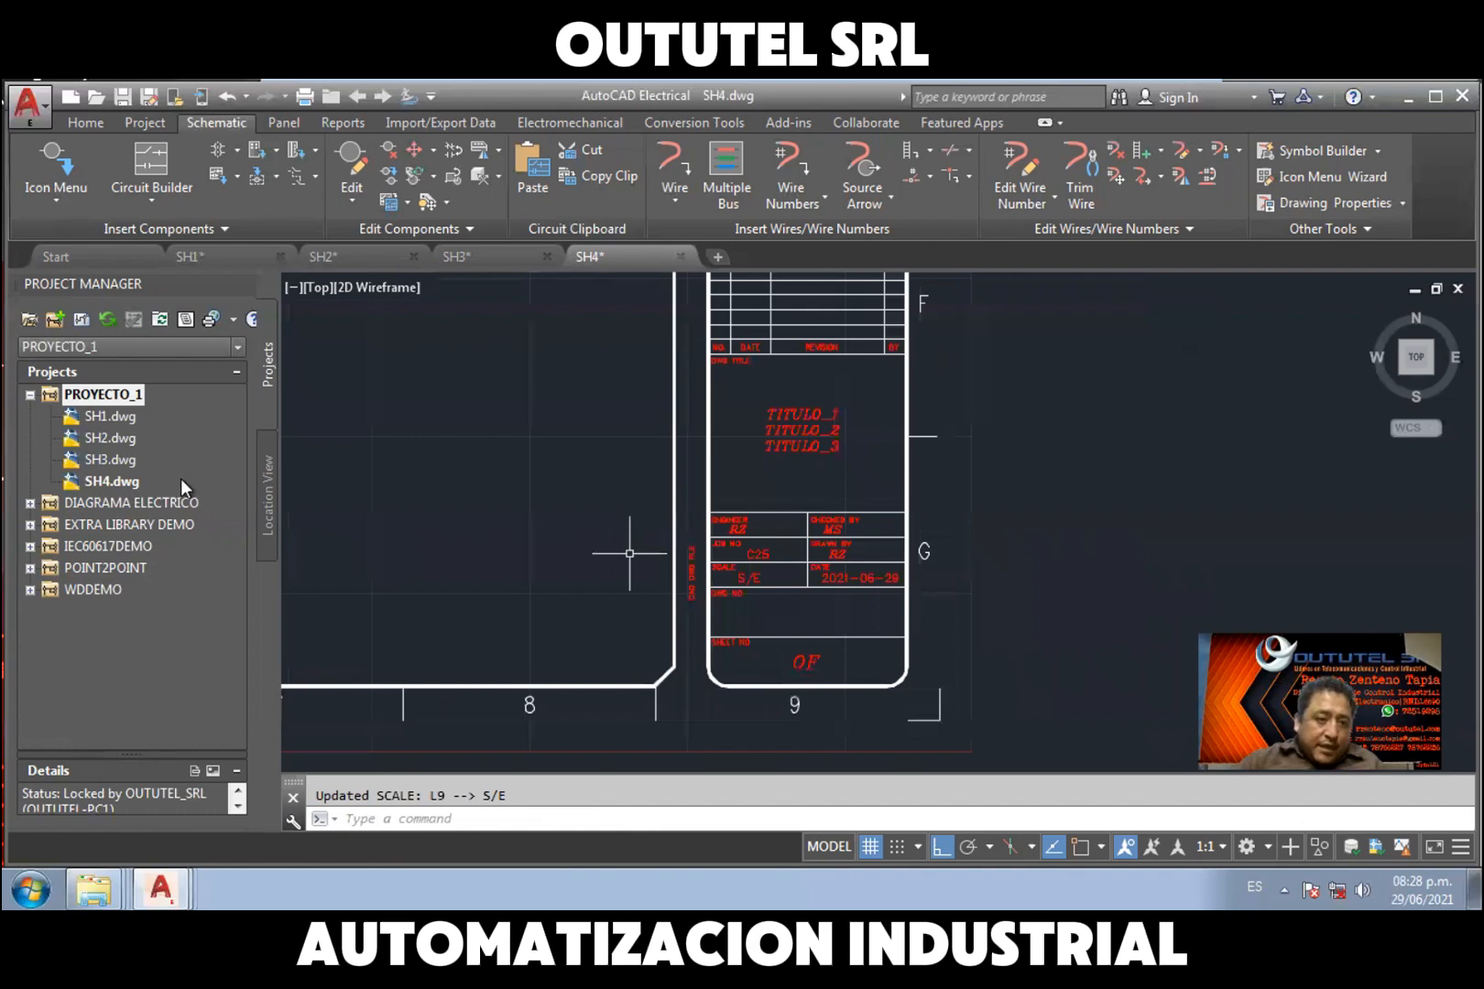
left_click(107, 459)
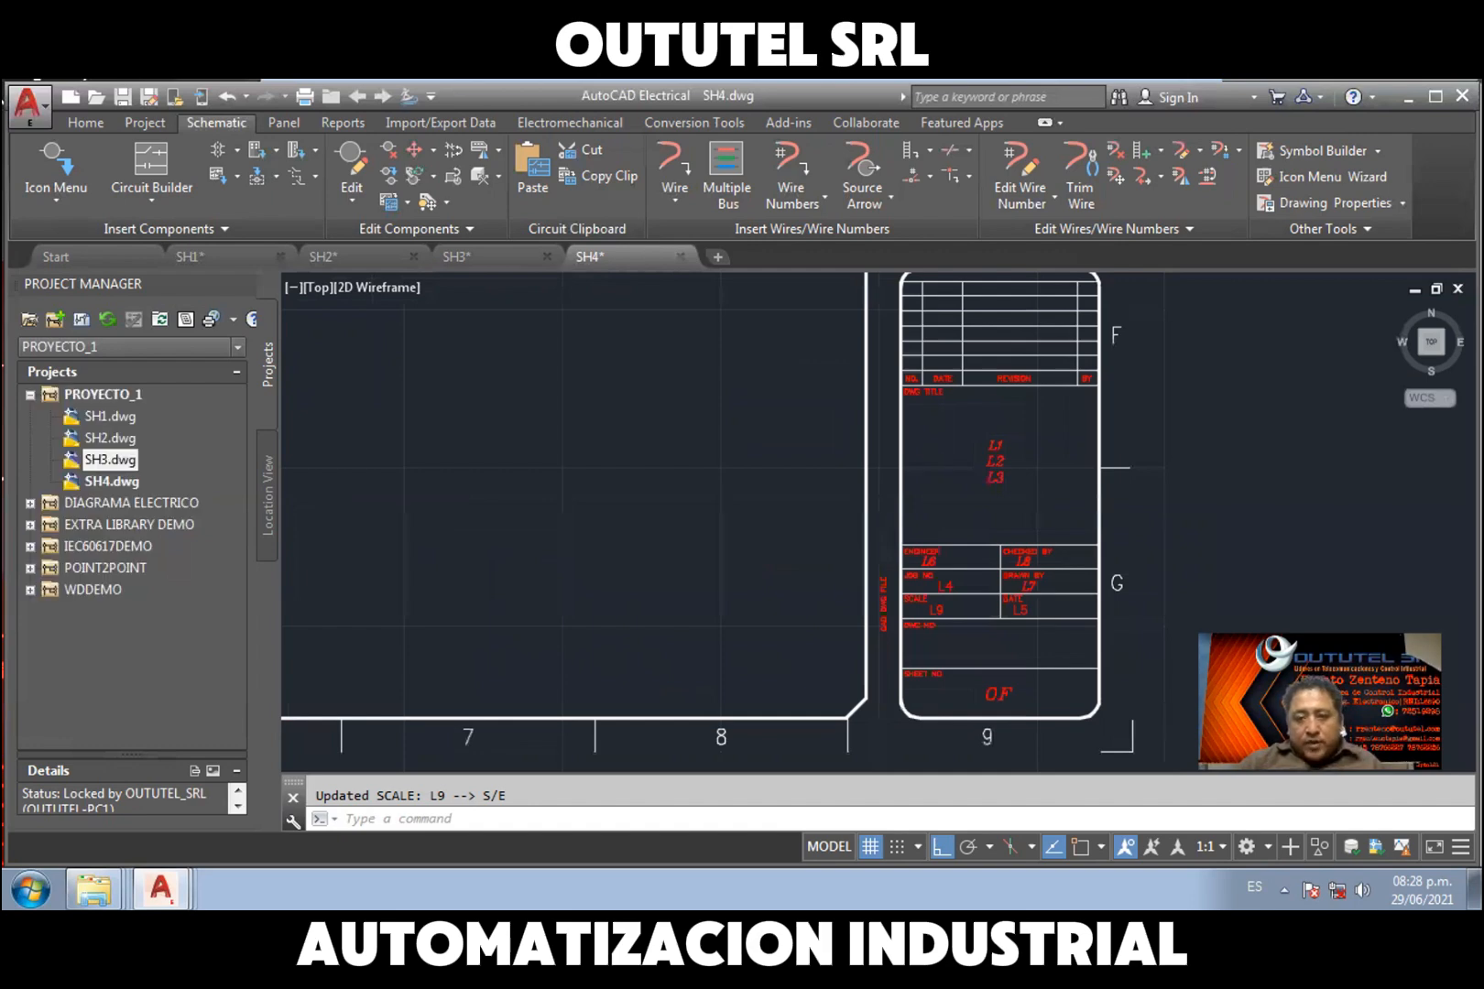
scroll(1015, 578, "up", 2)
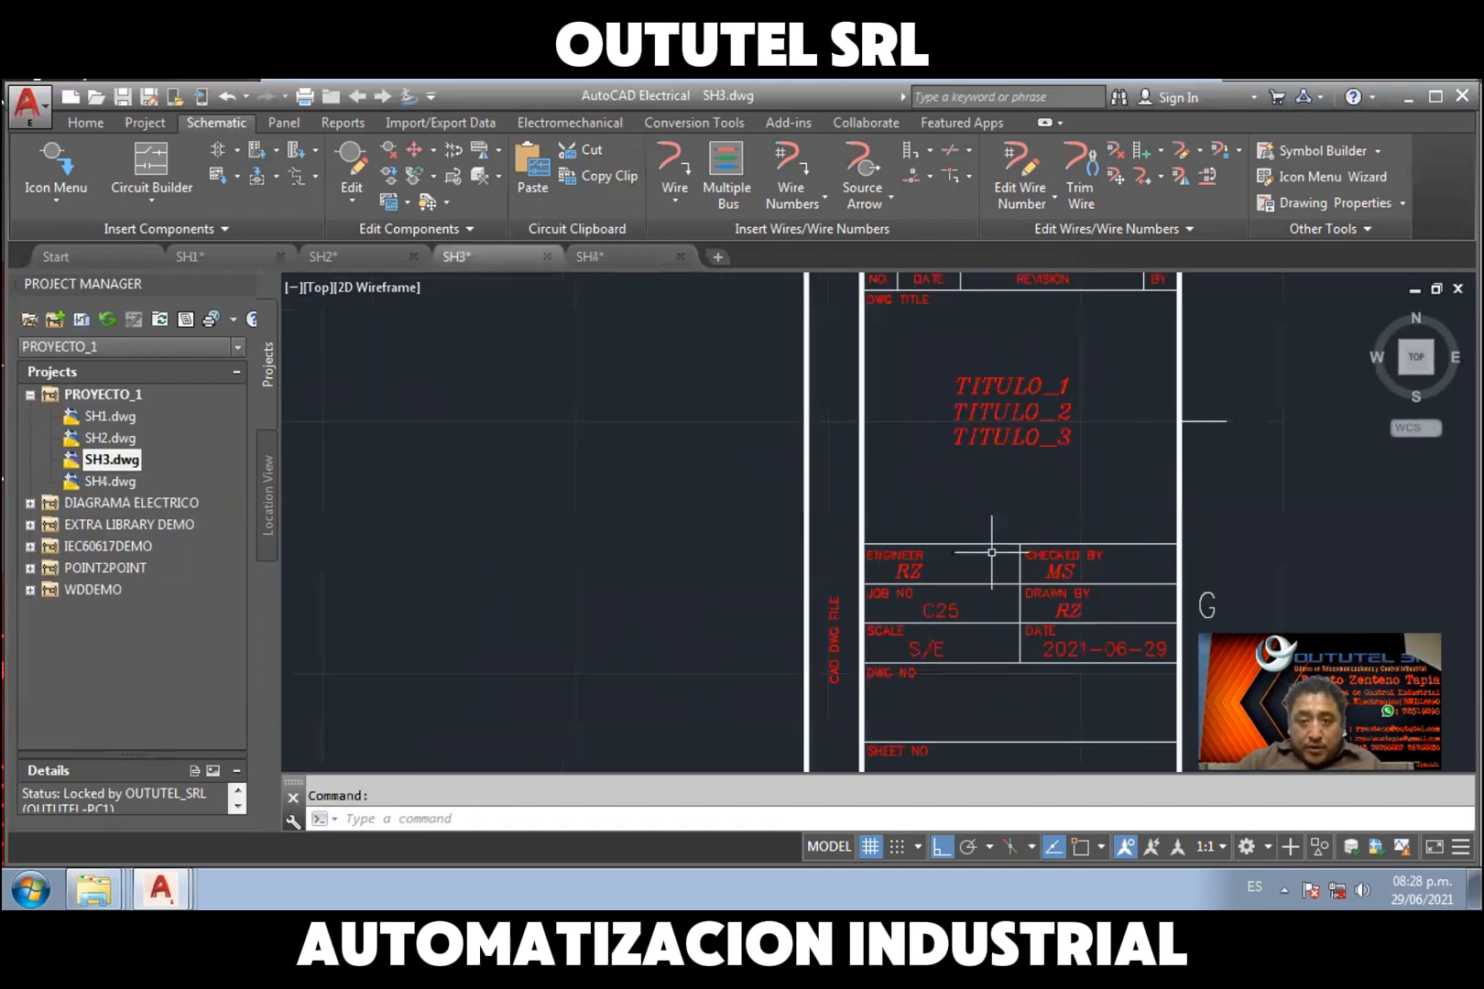
middle_click_drag(992, 552, 880, 468)
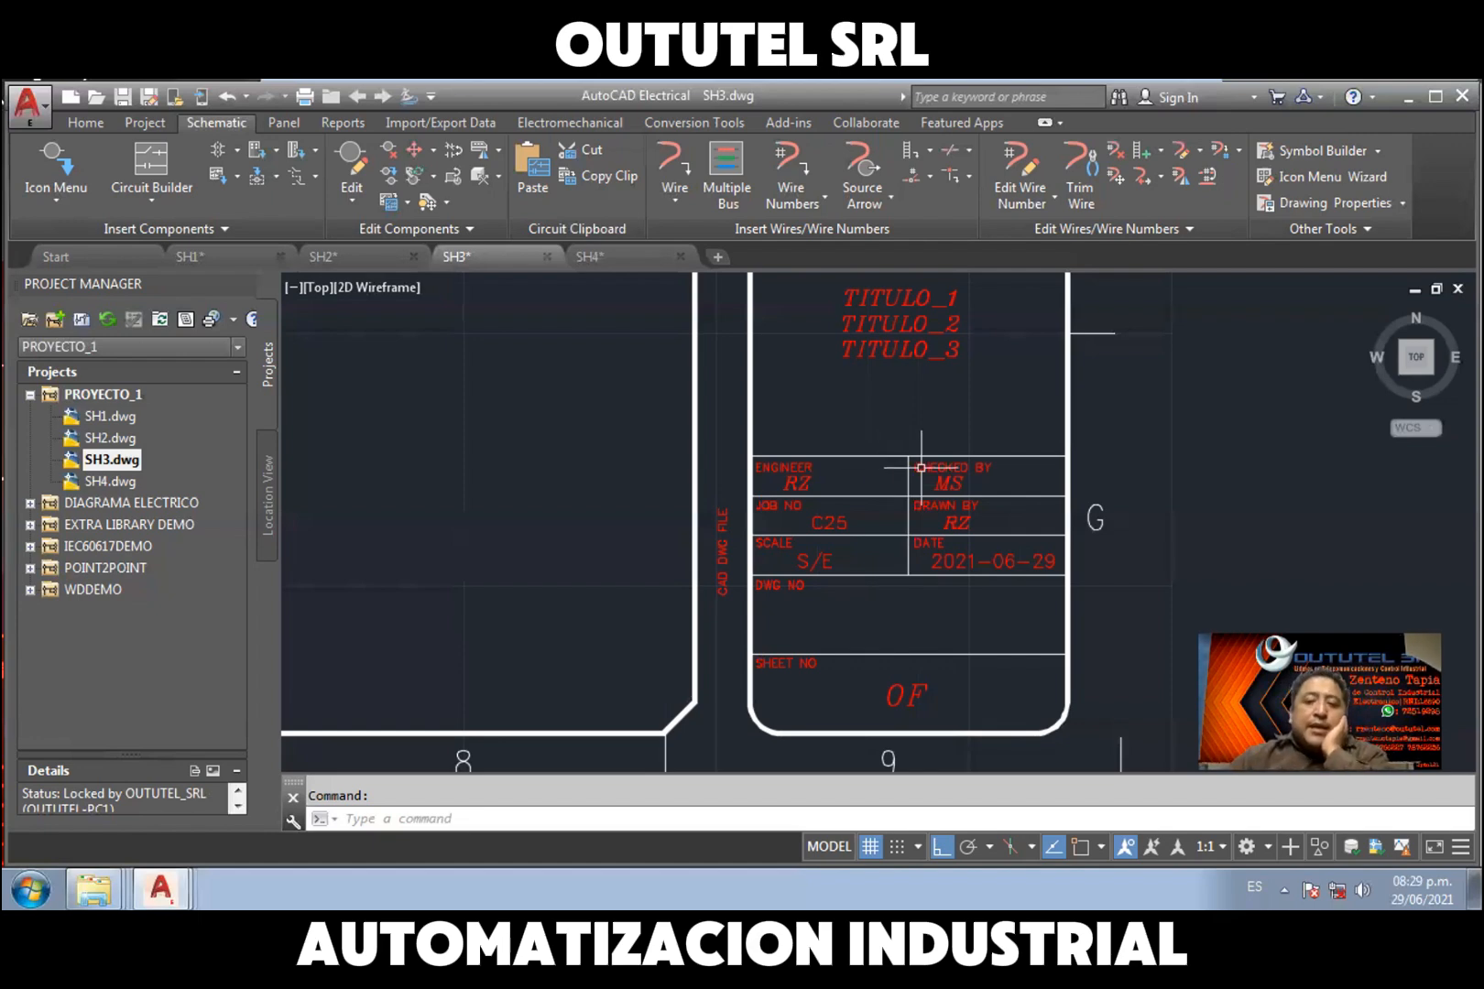
middle_click_drag(934, 639, 878, 602)
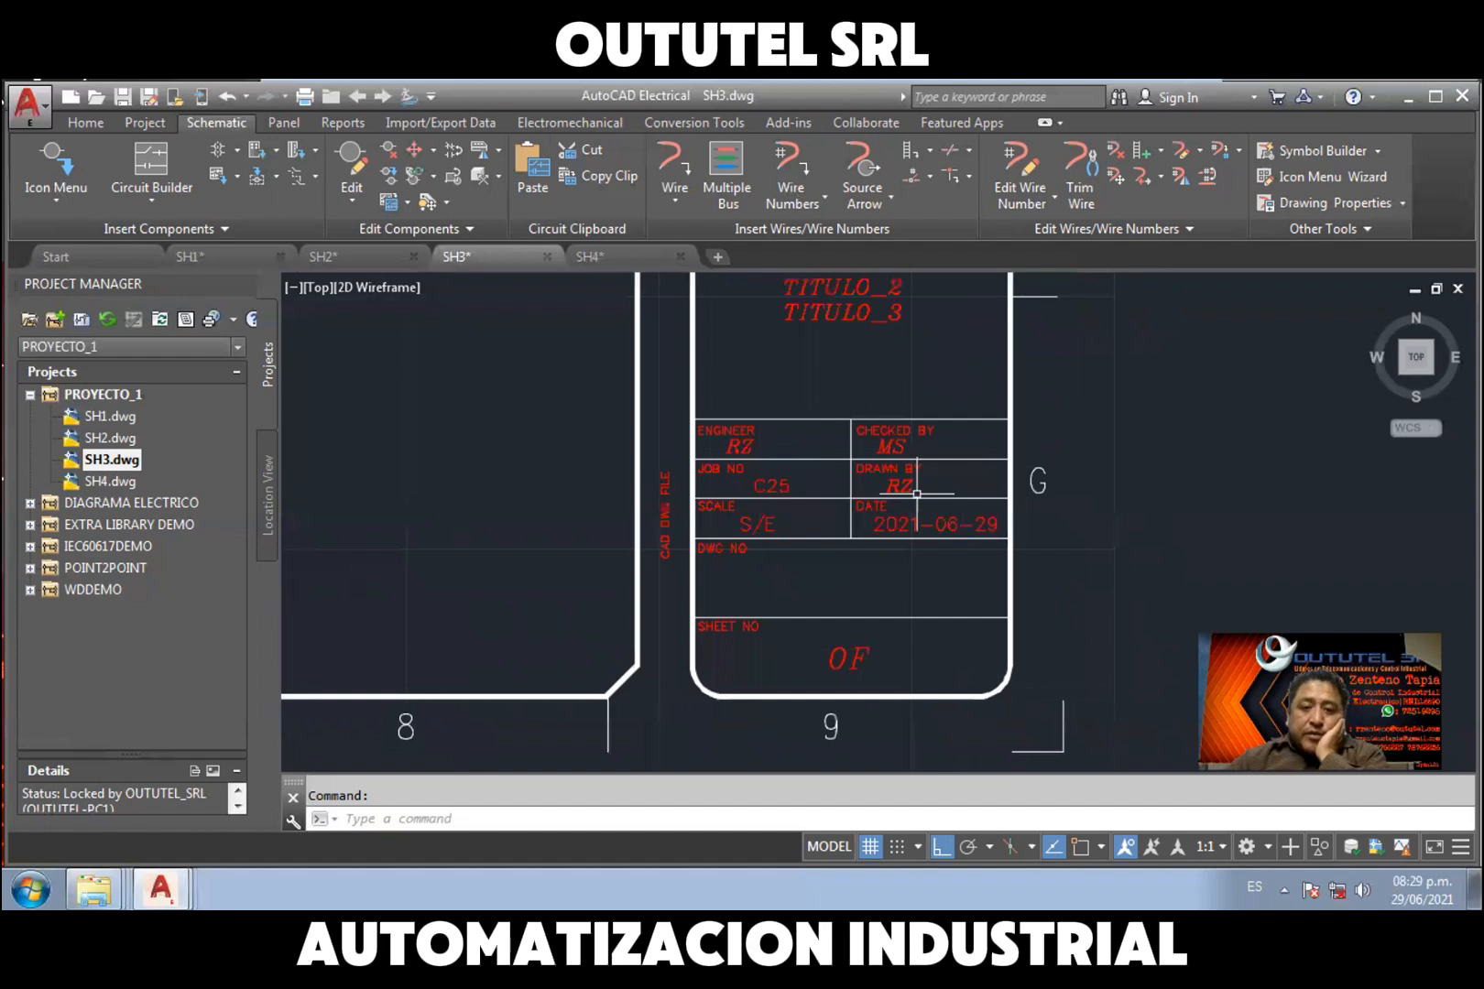
scroll(826, 620, "up", 3)
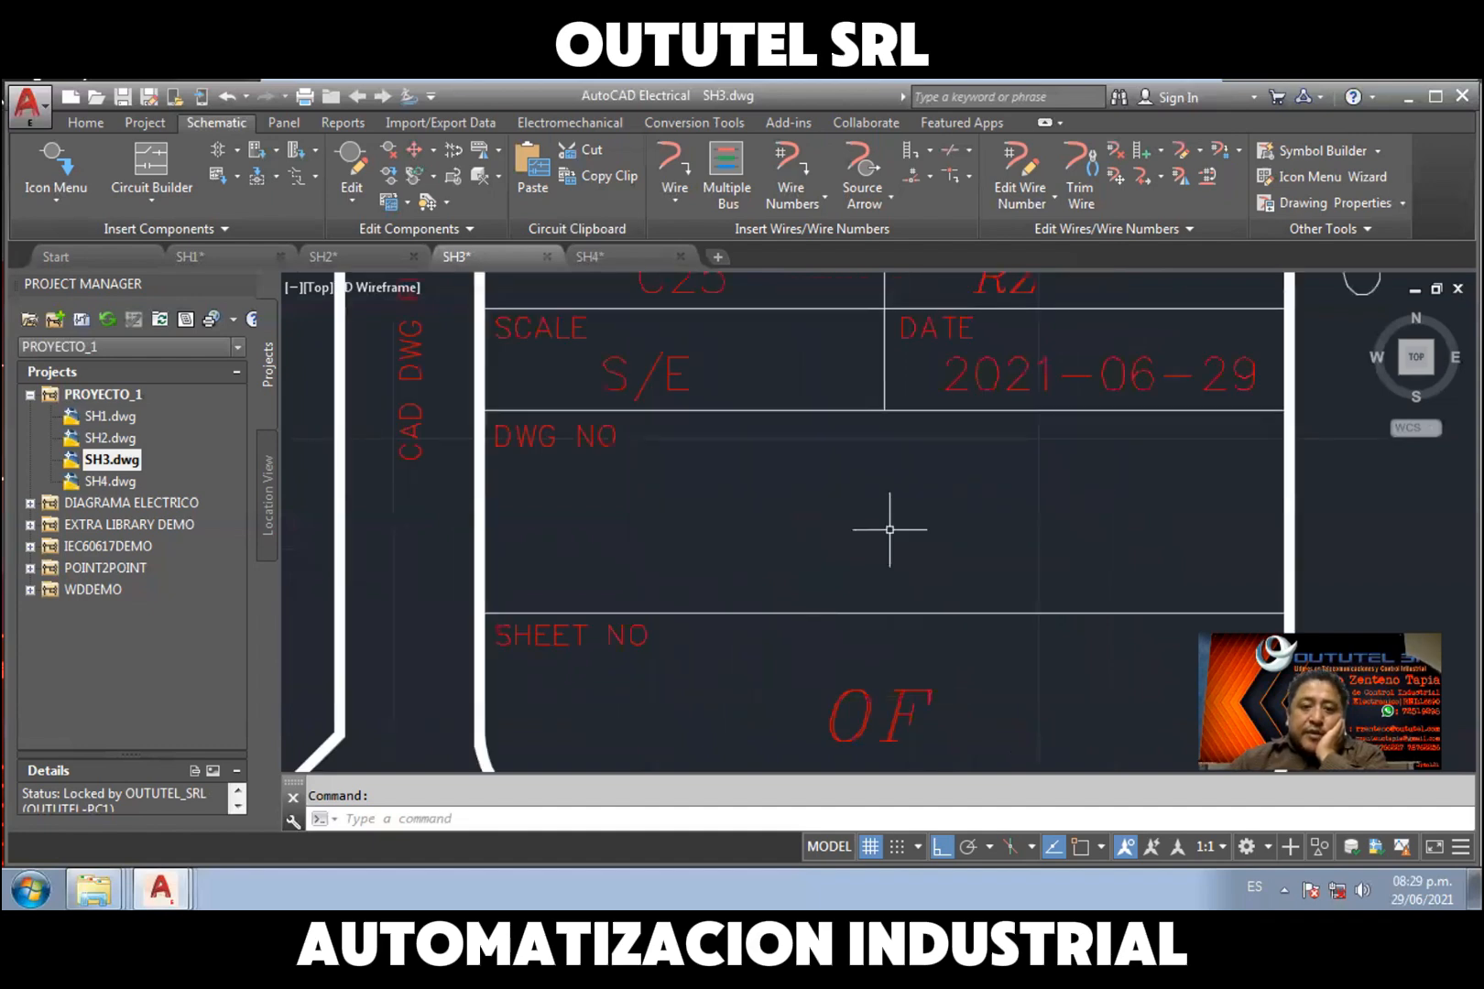
scroll(875, 554, "down", 2)
middle_click_drag(871, 576, 838, 517)
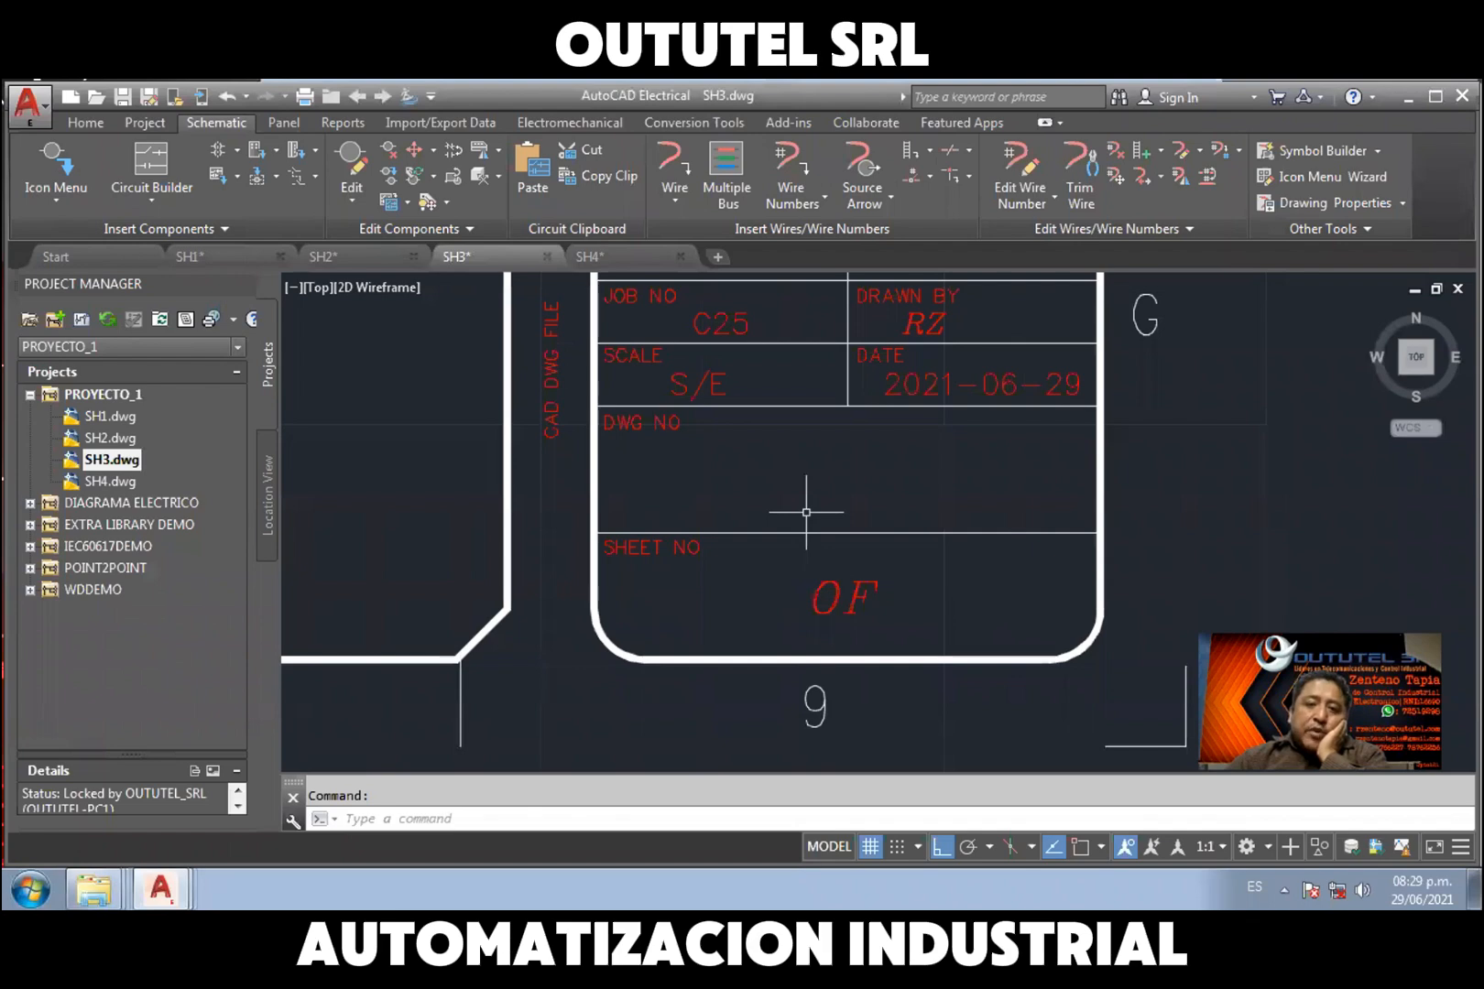
middle_click_drag(808, 513, 903, 606)
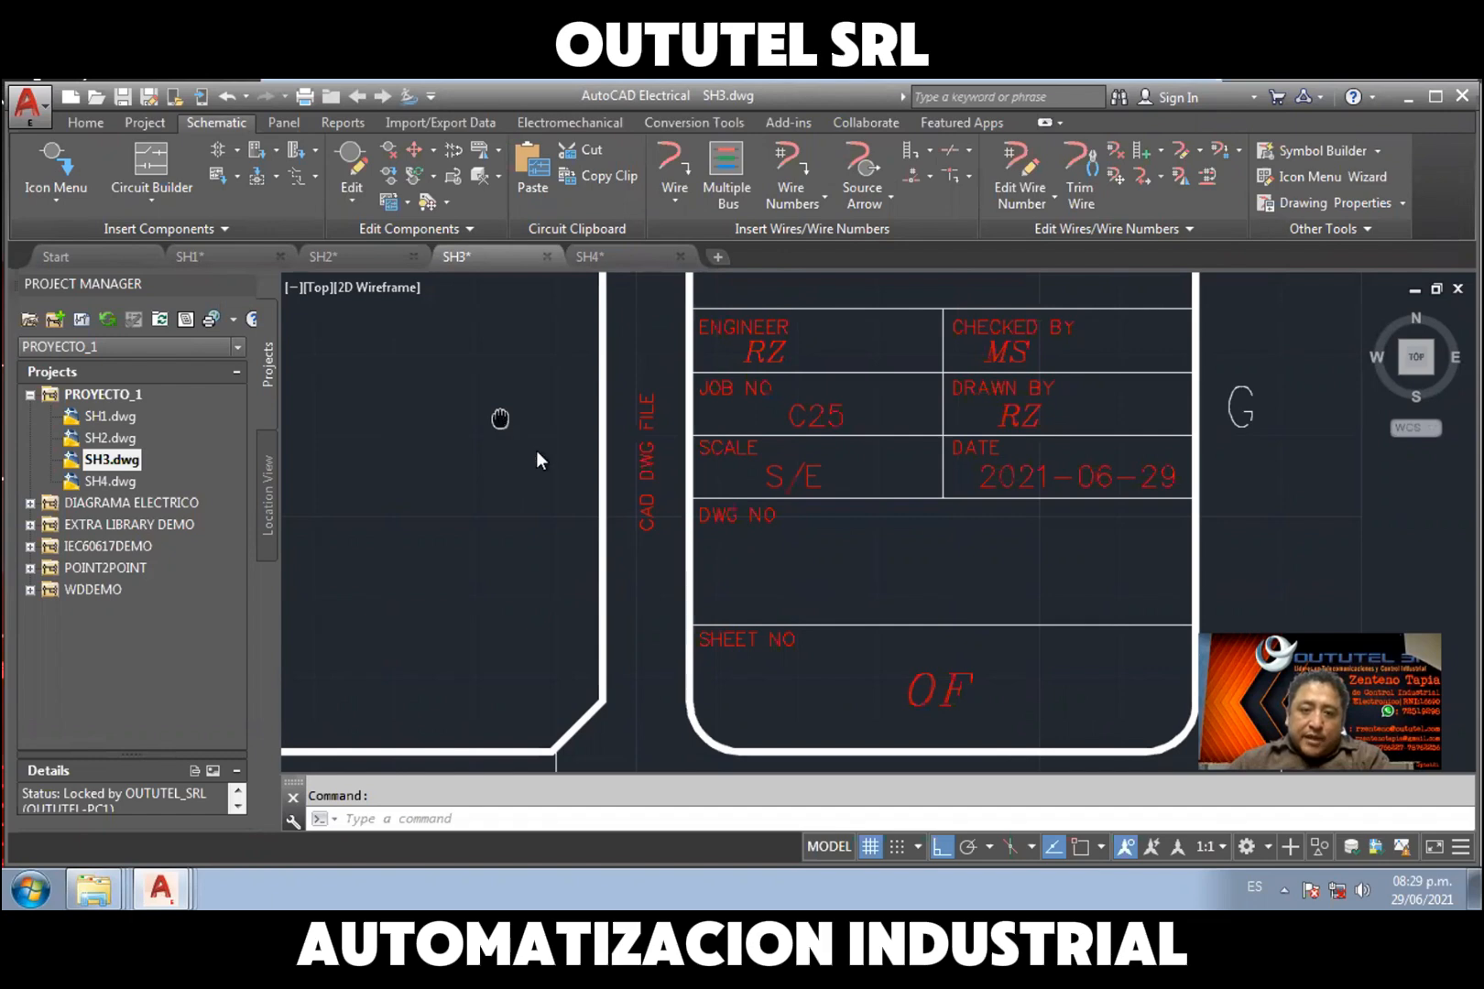
right_click(499, 419)
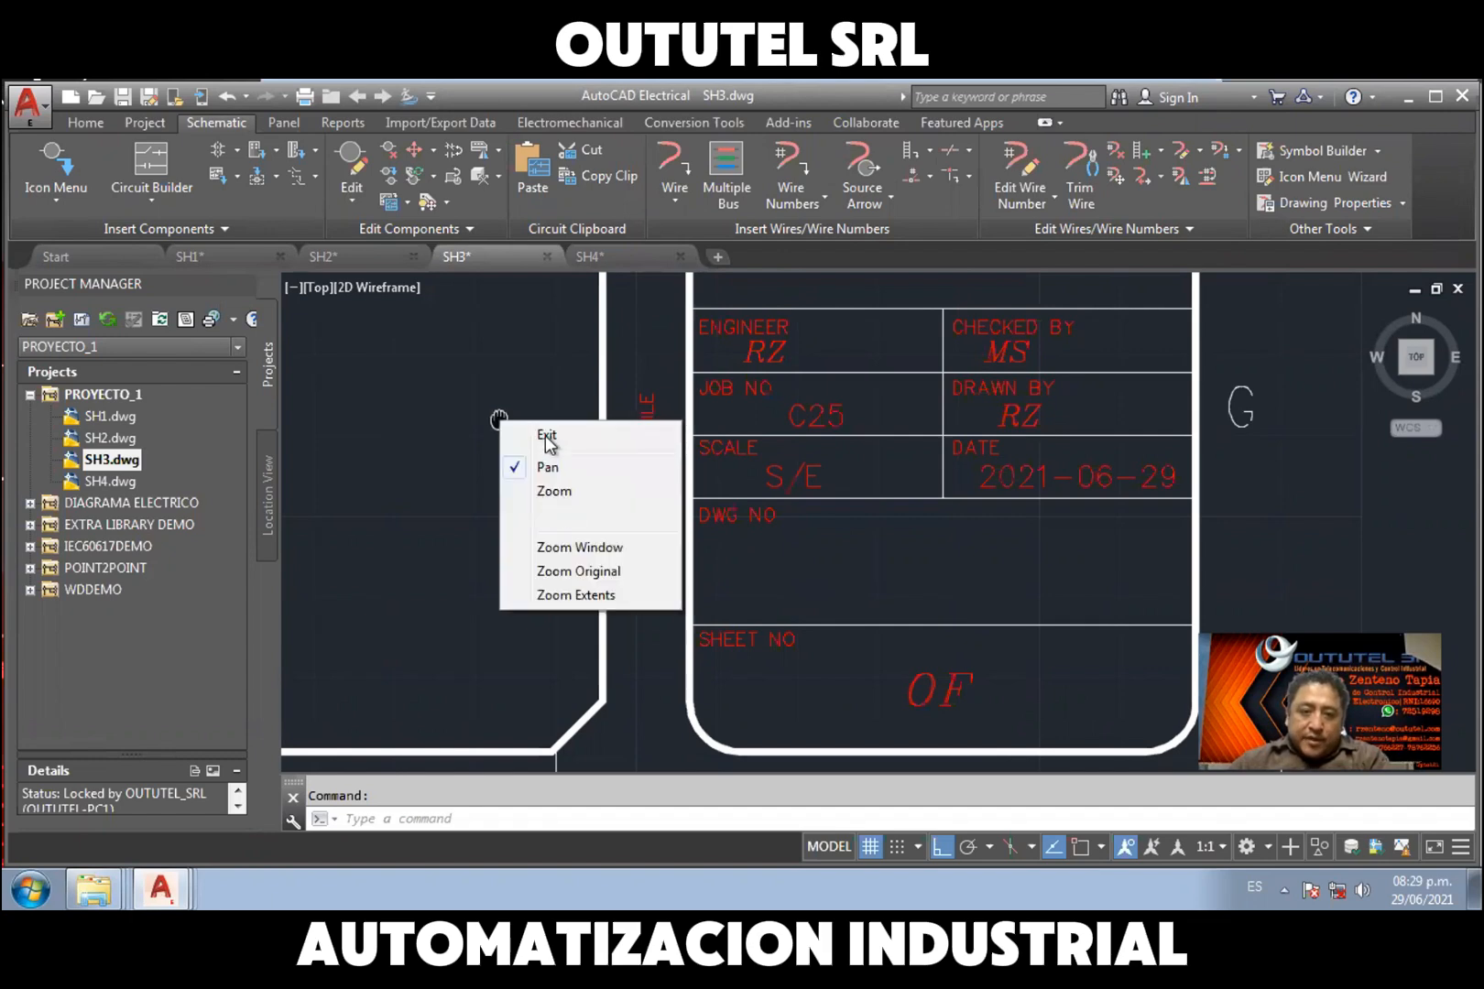
left_click(501, 424)
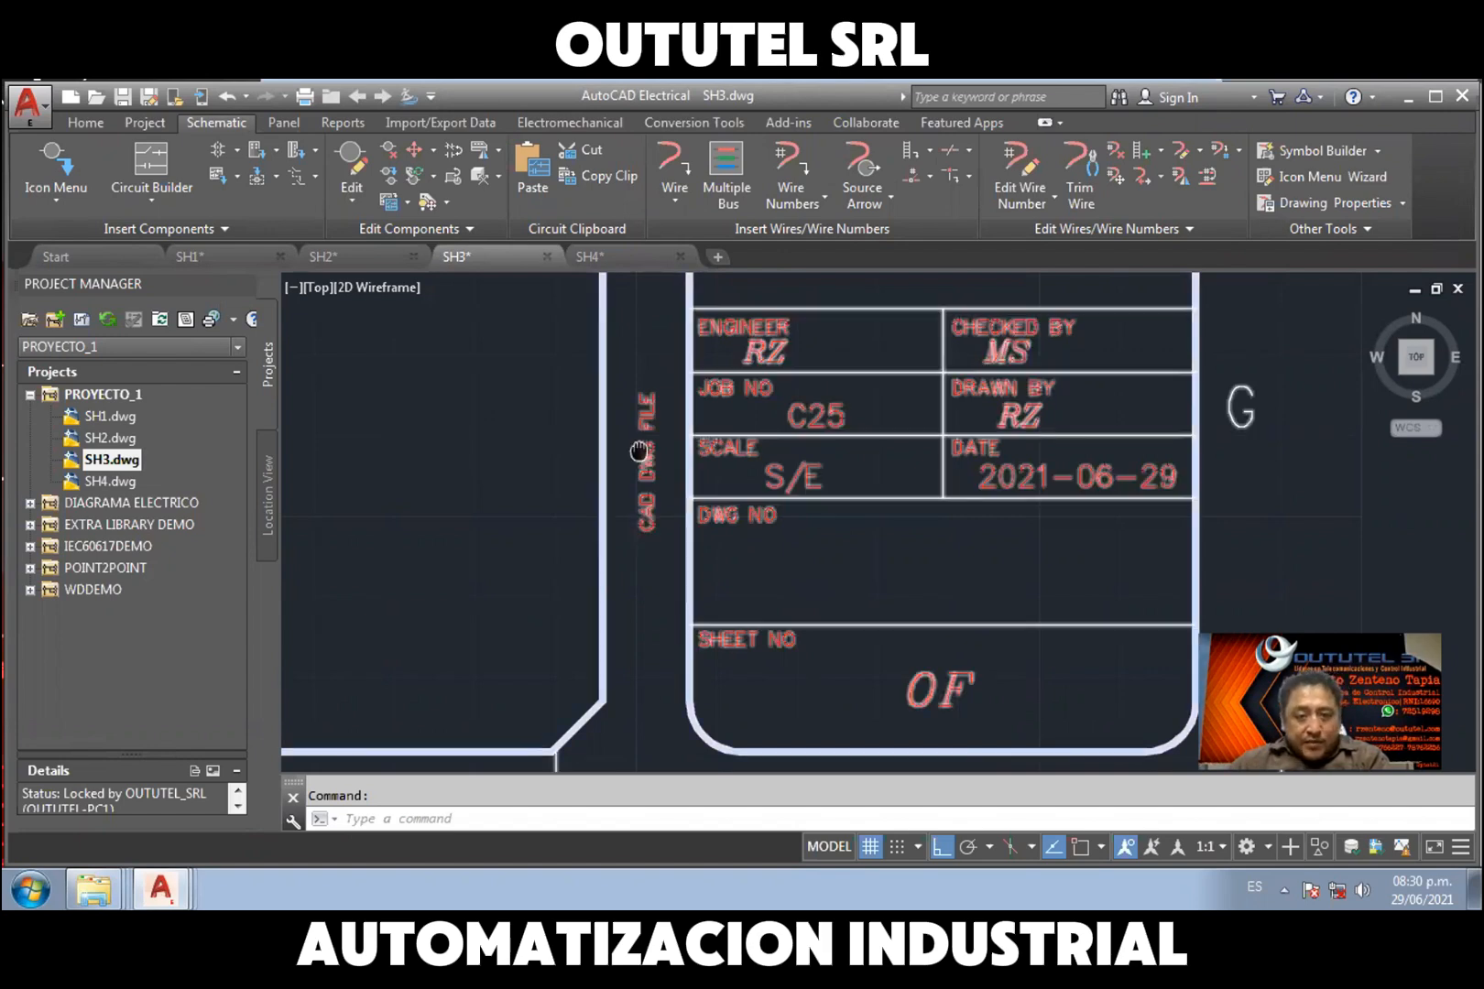
left_click(122, 415)
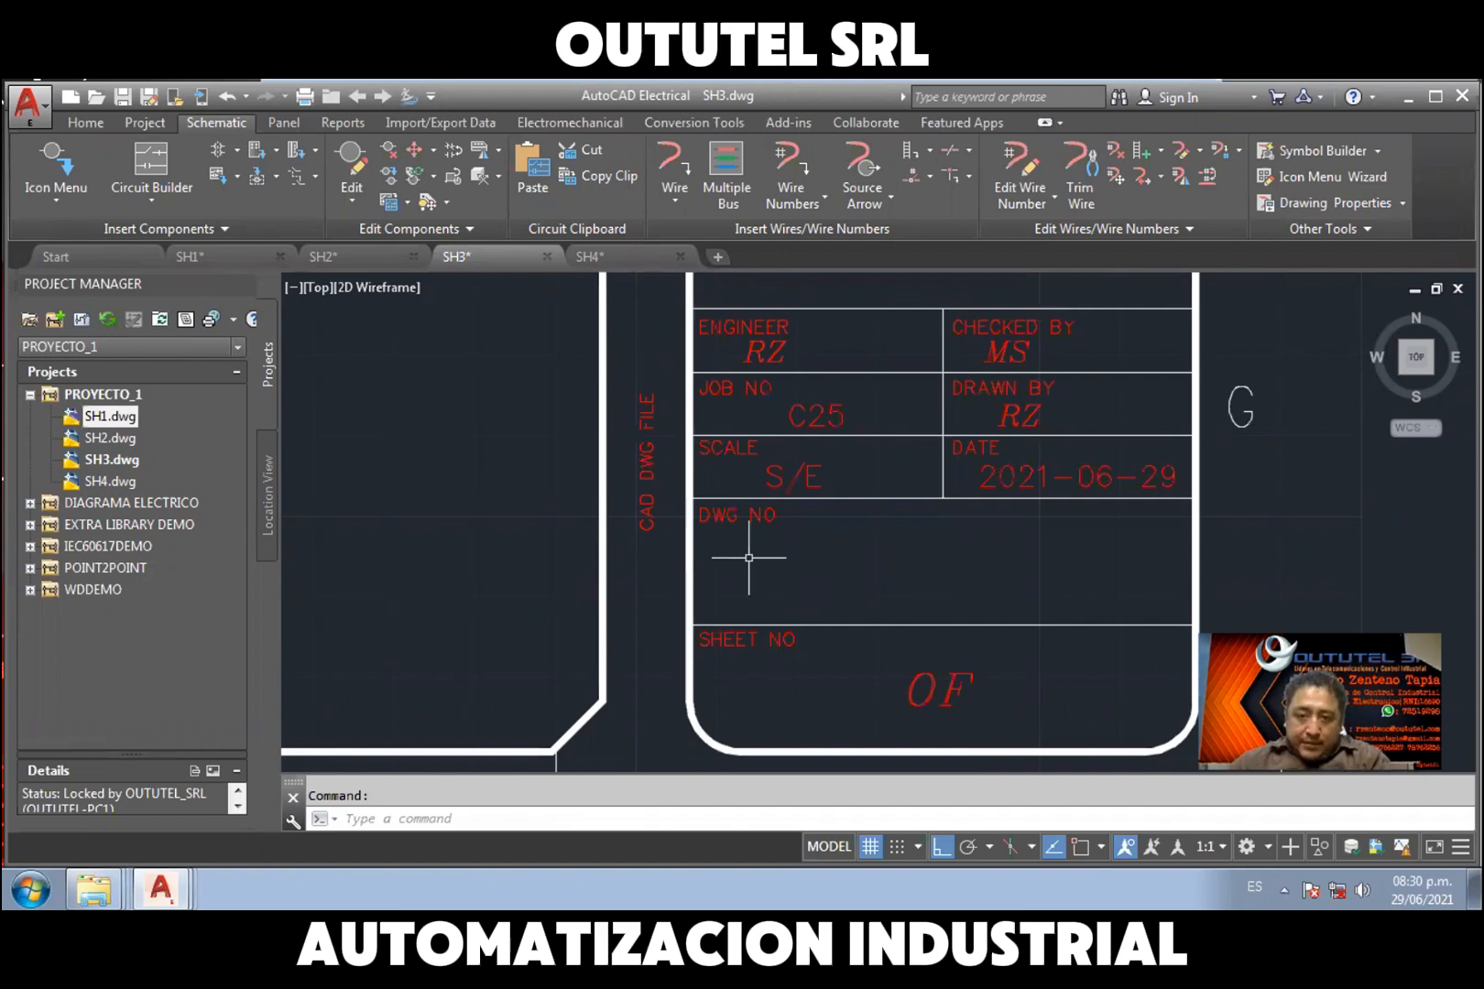
scroll(822, 562, "down", 2)
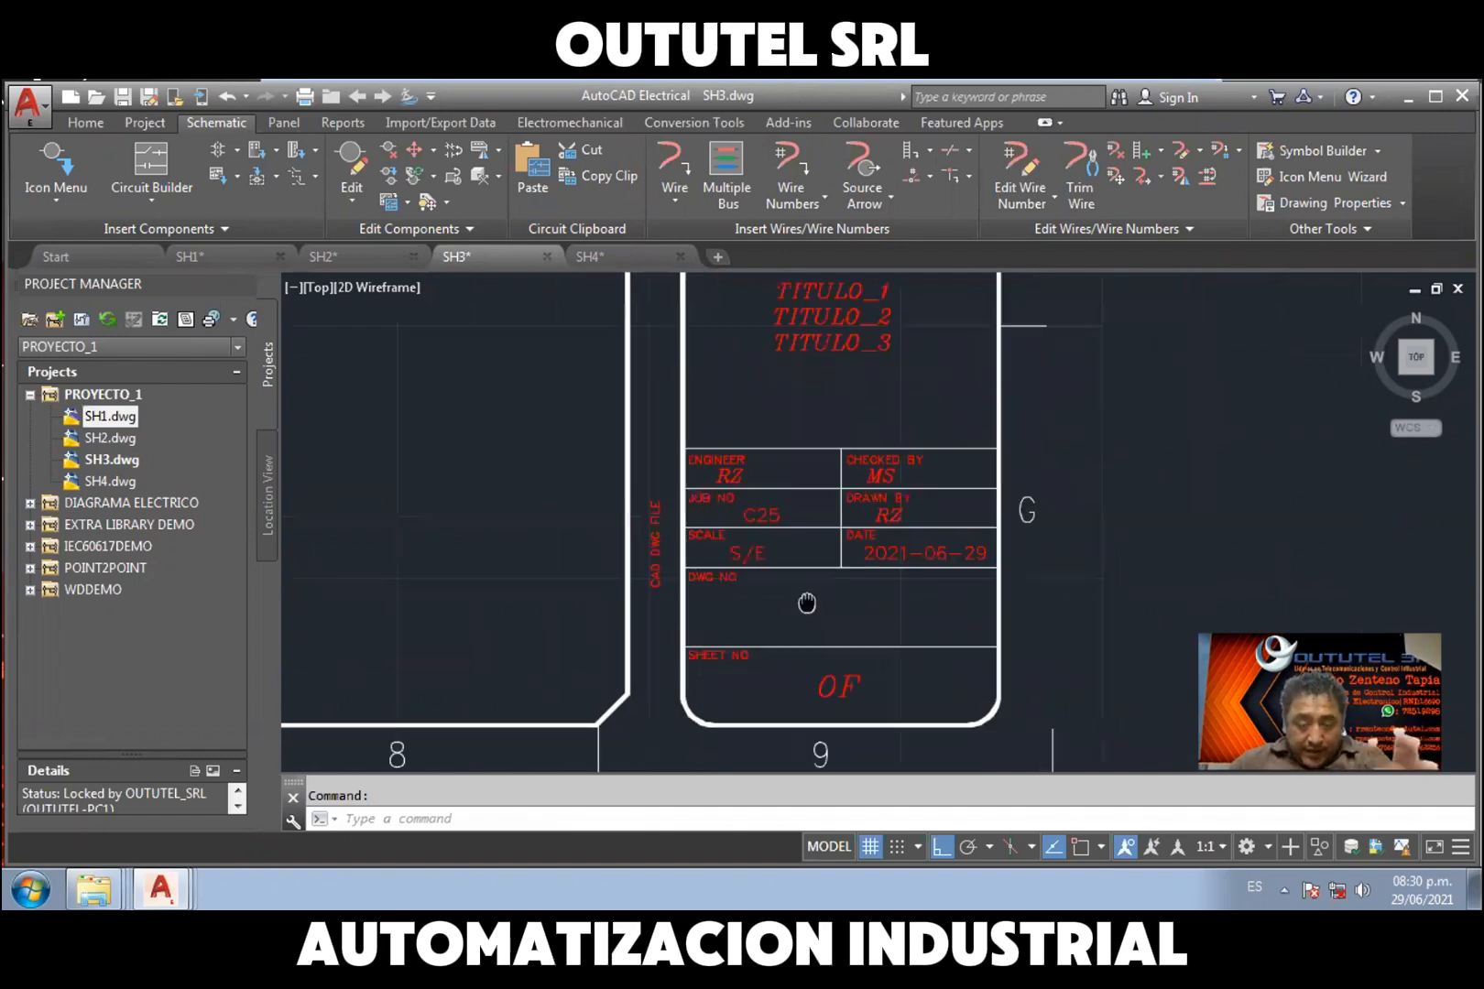
middle_click_drag(806, 603, 795, 609)
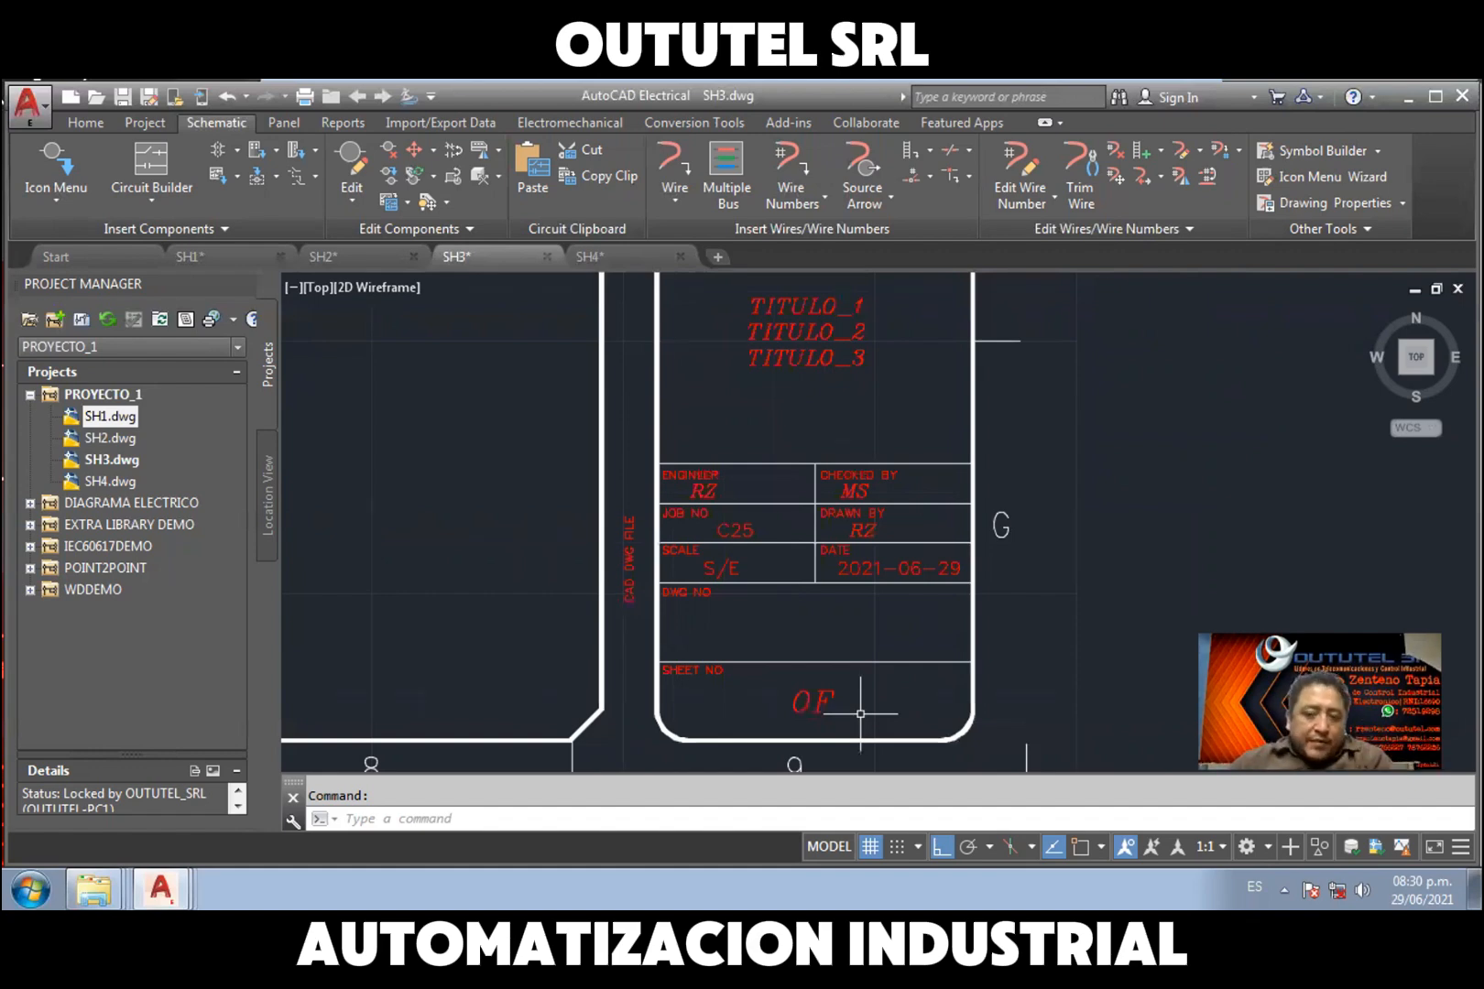
scroll(793, 676, "down", 4)
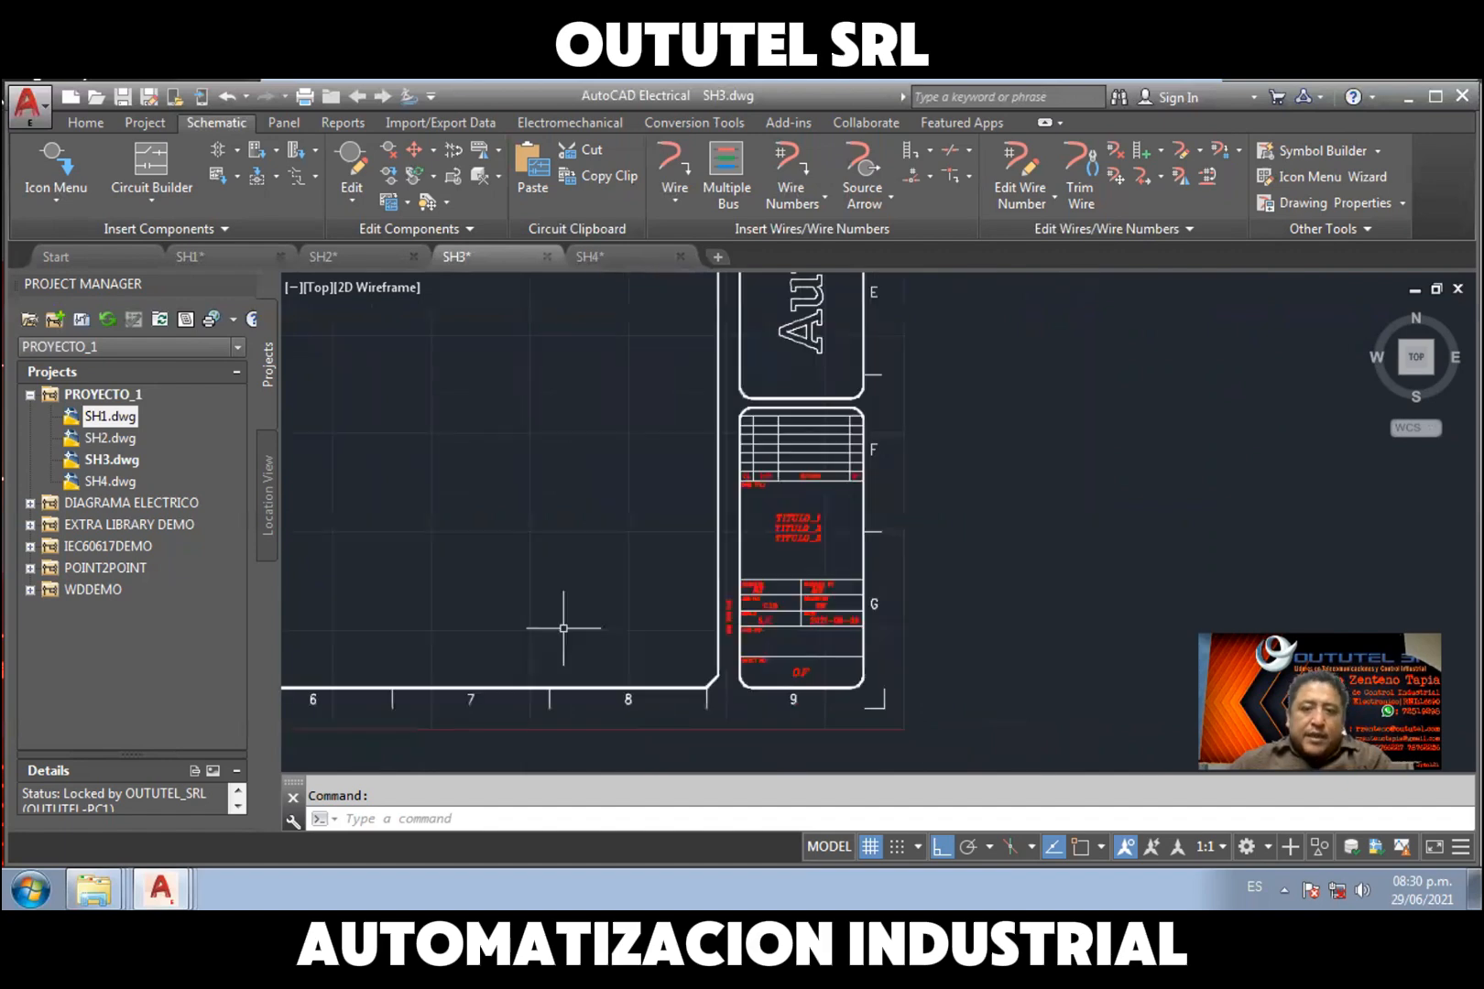
middle_click_drag(563, 628, 1022, 634)
right_click(1033, 633)
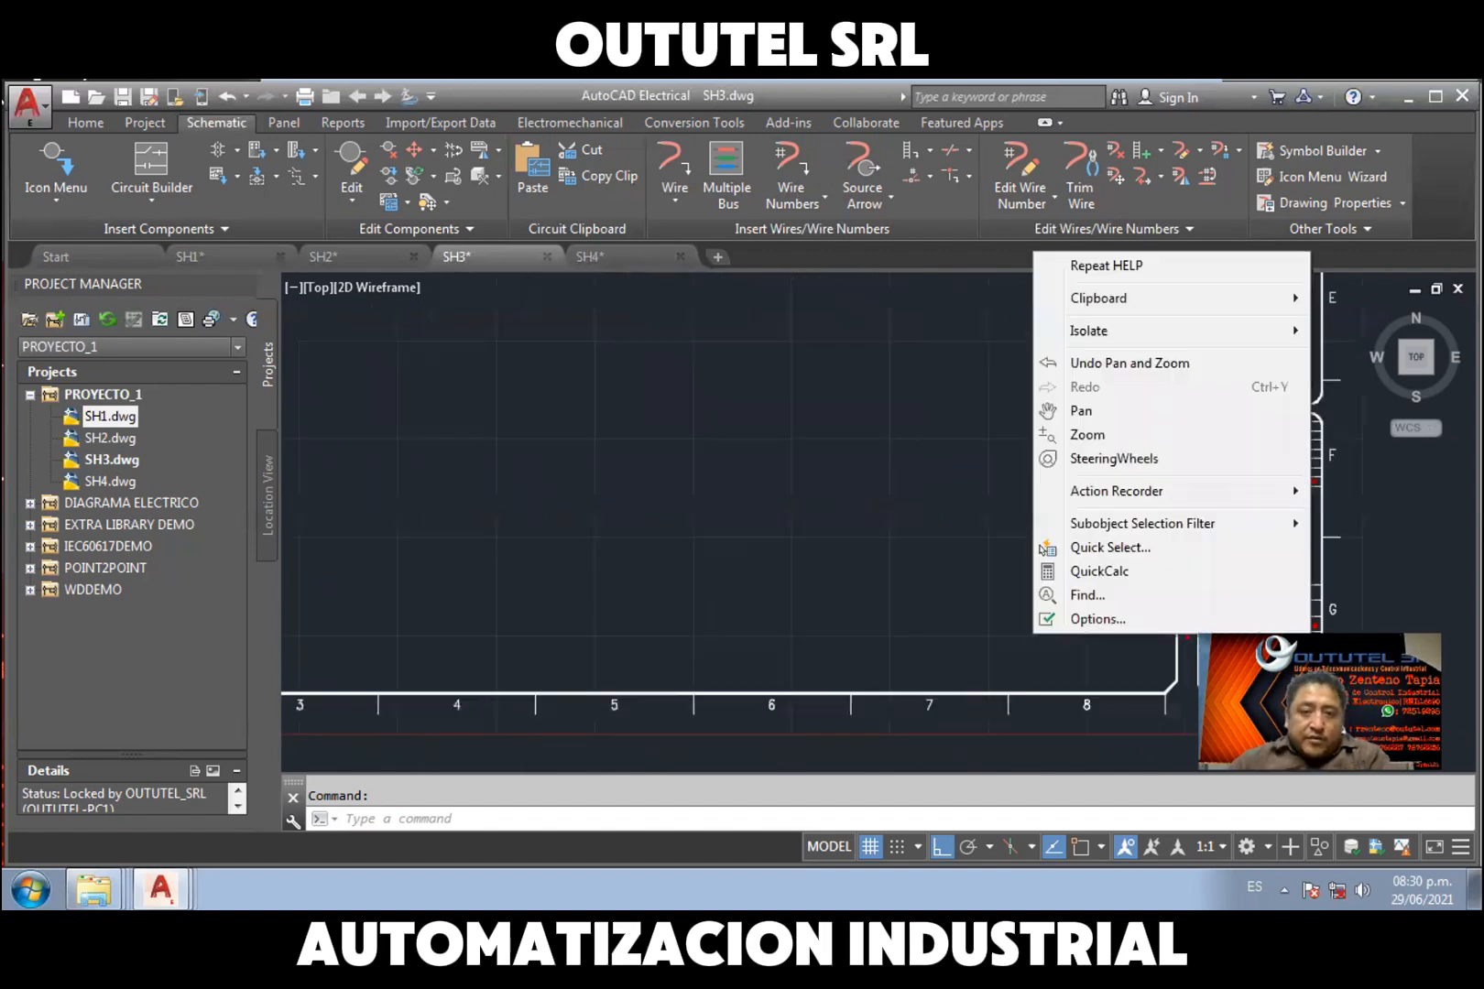
left_click(588, 530)
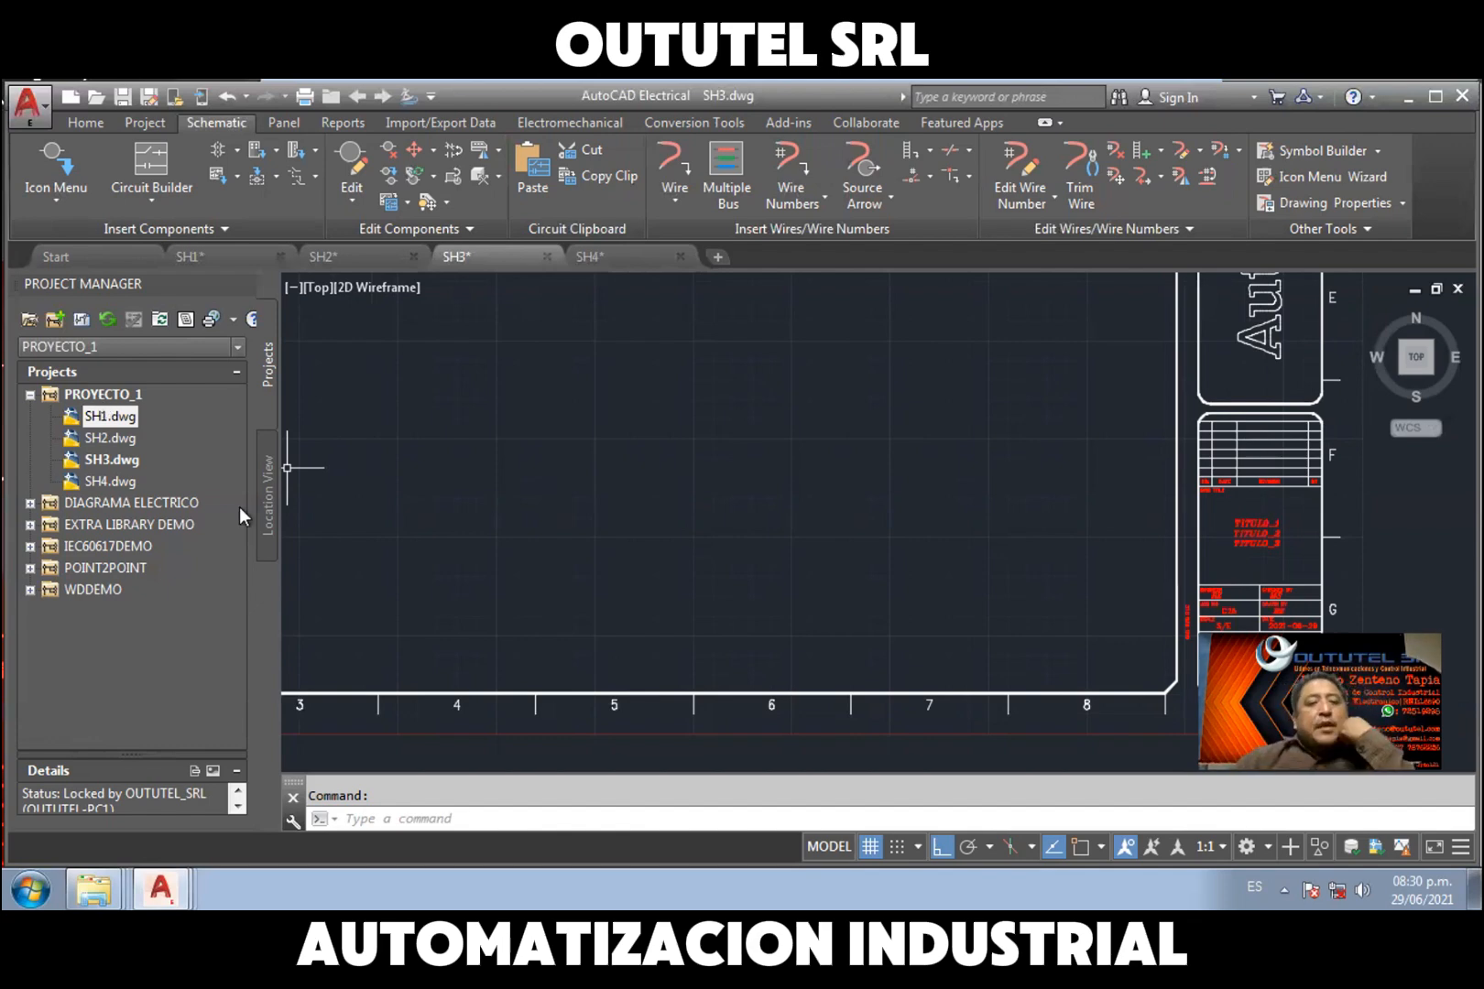
Open the drawing properties of SH1.dwg and set Description 1 to COVER and the Sheet value to 1
right_click(109, 420)
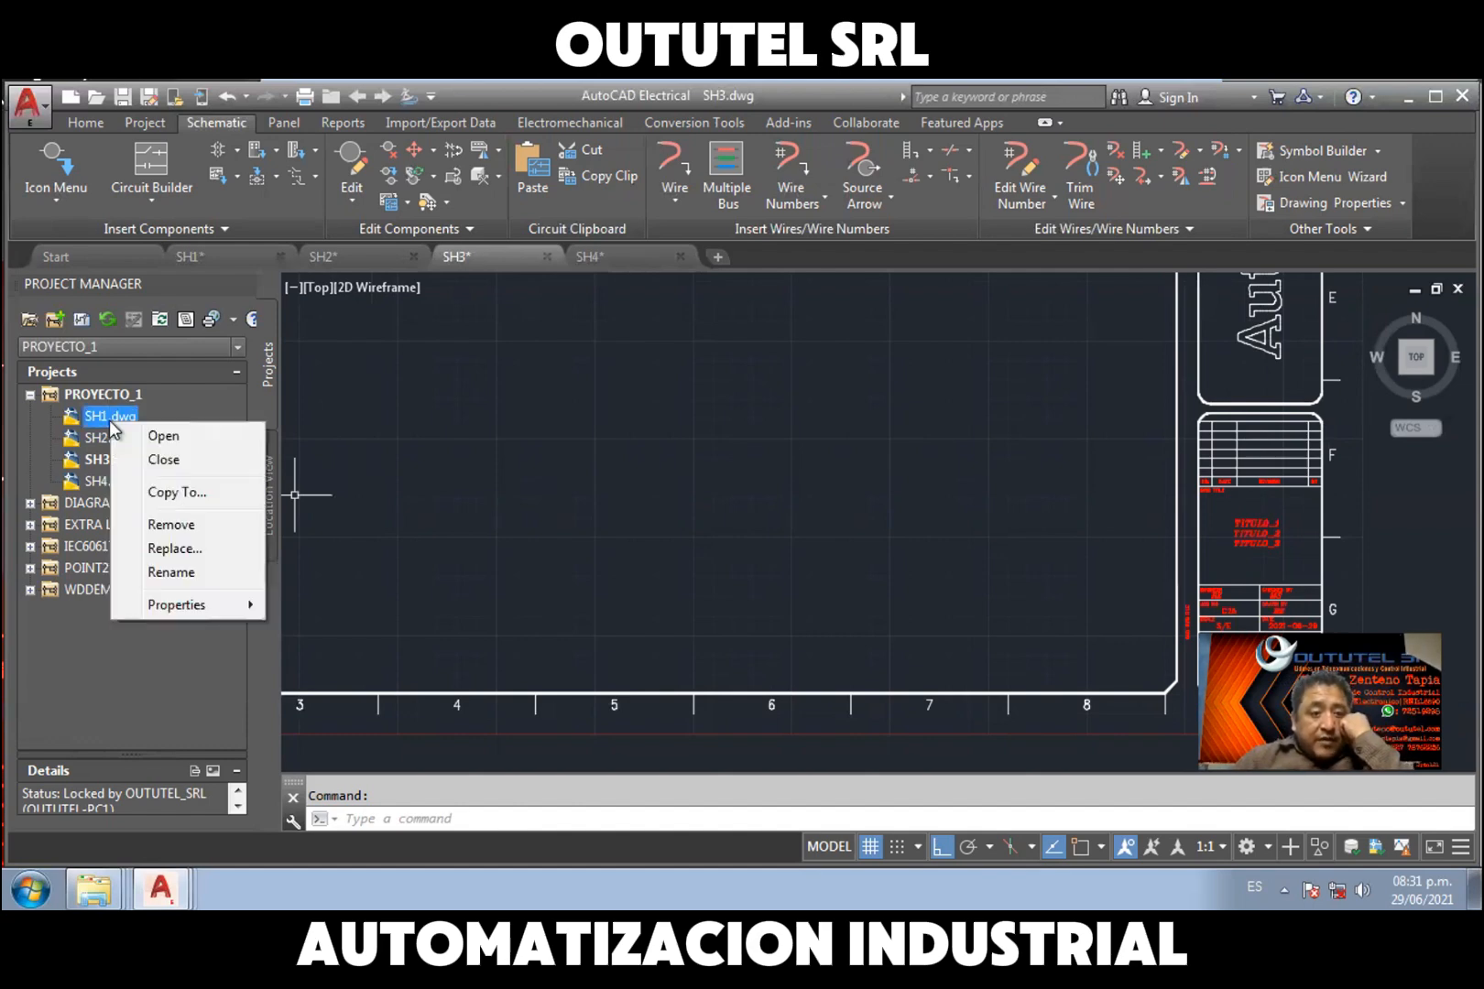
mouse_move(208, 609)
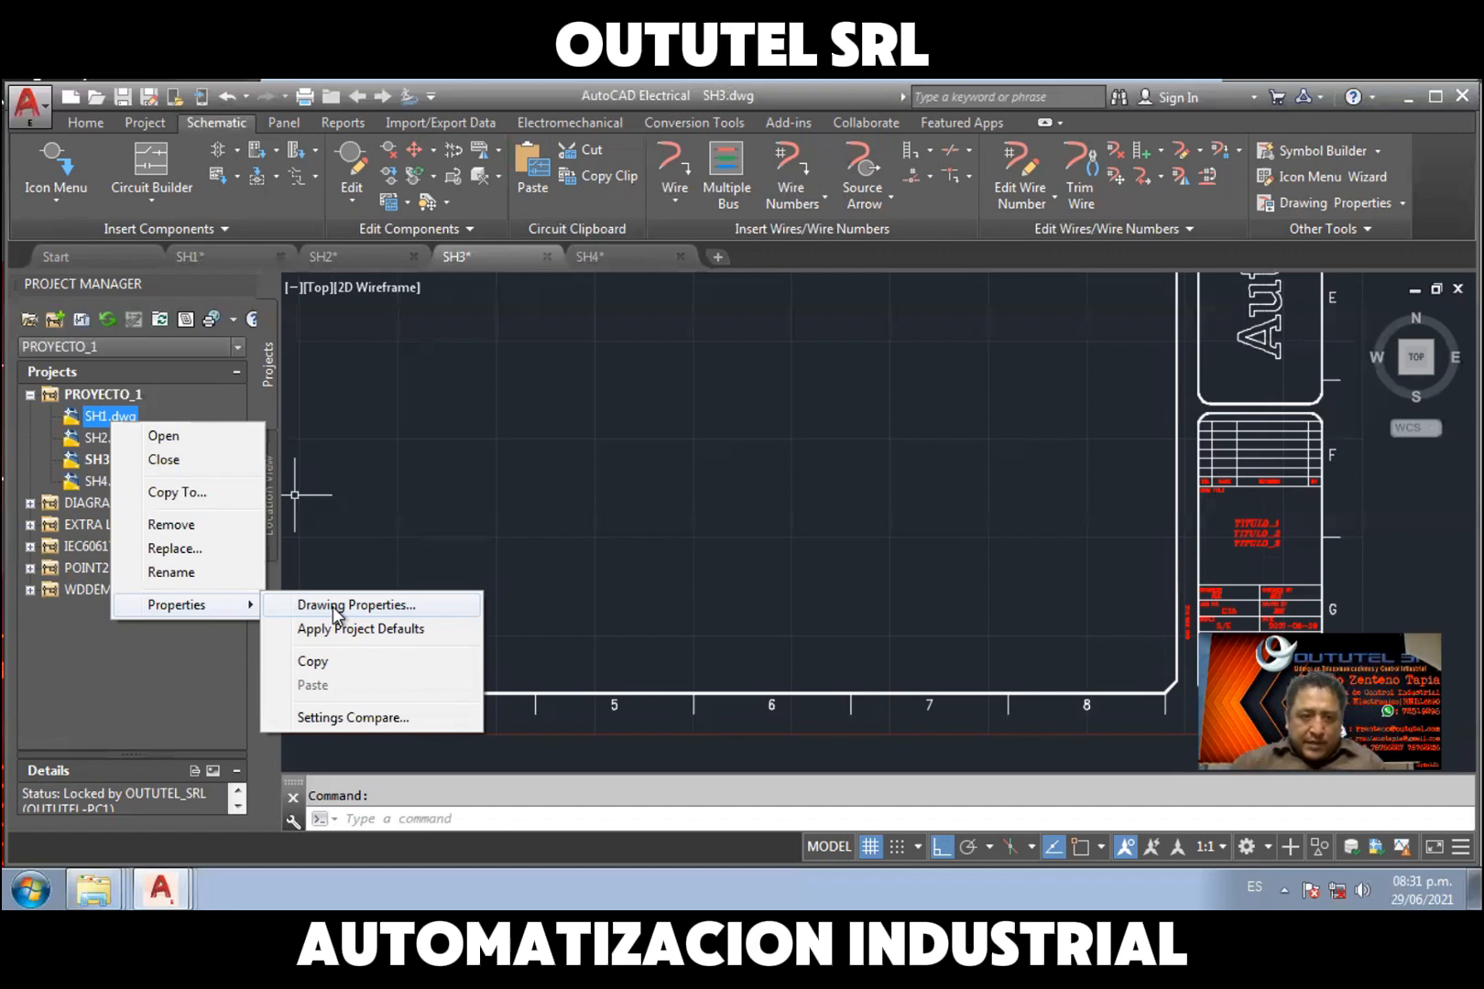
left_click(381, 609)
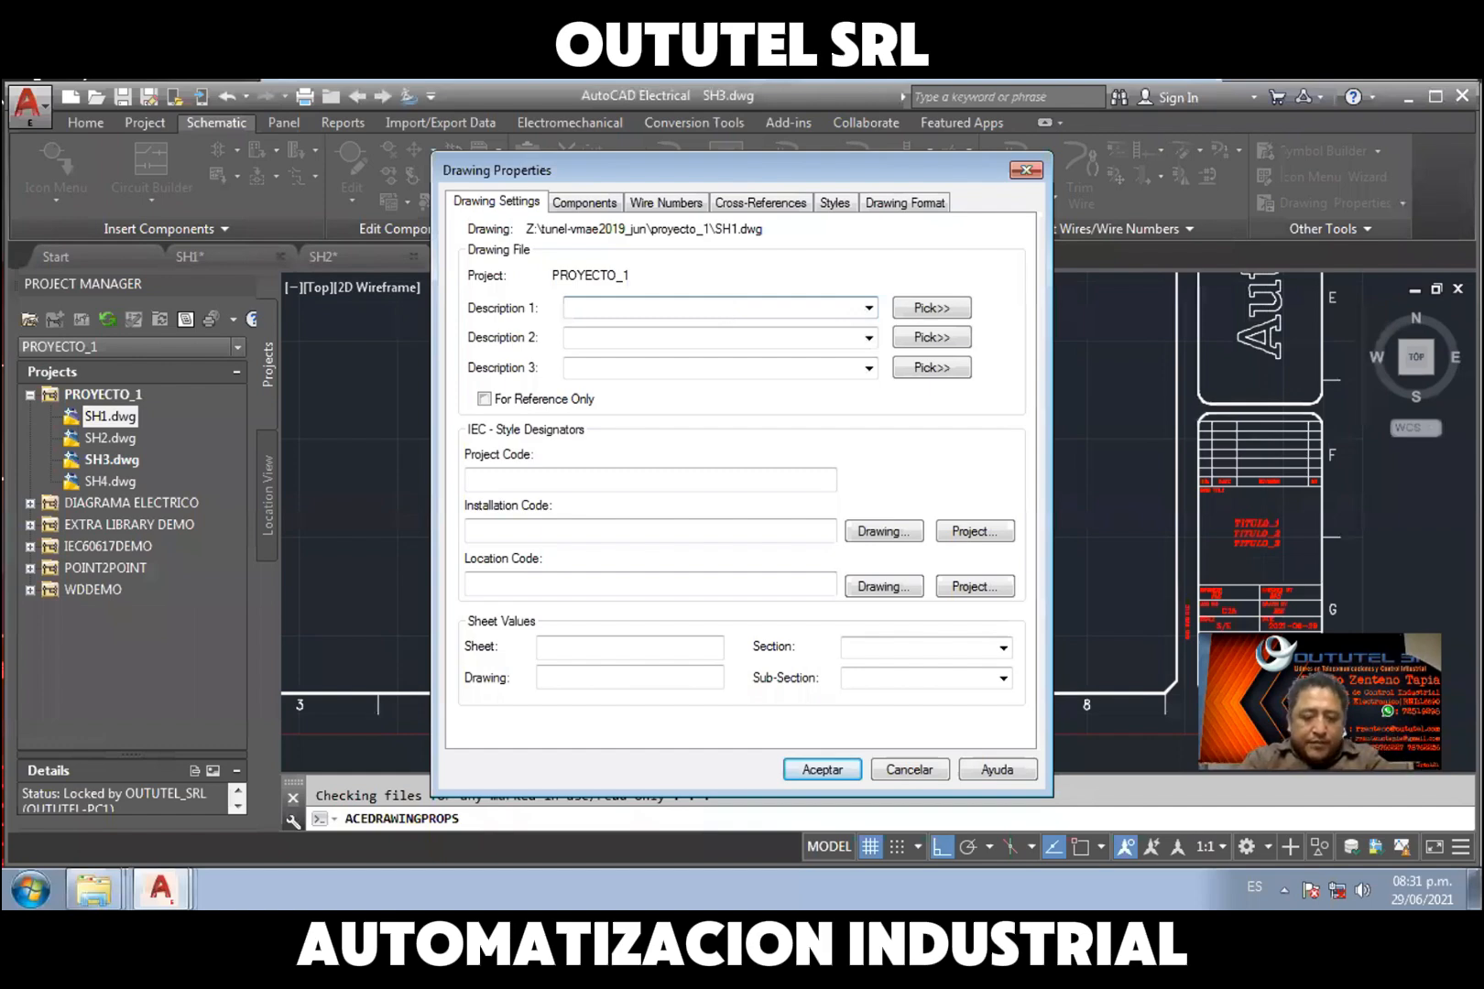
type("COVER")
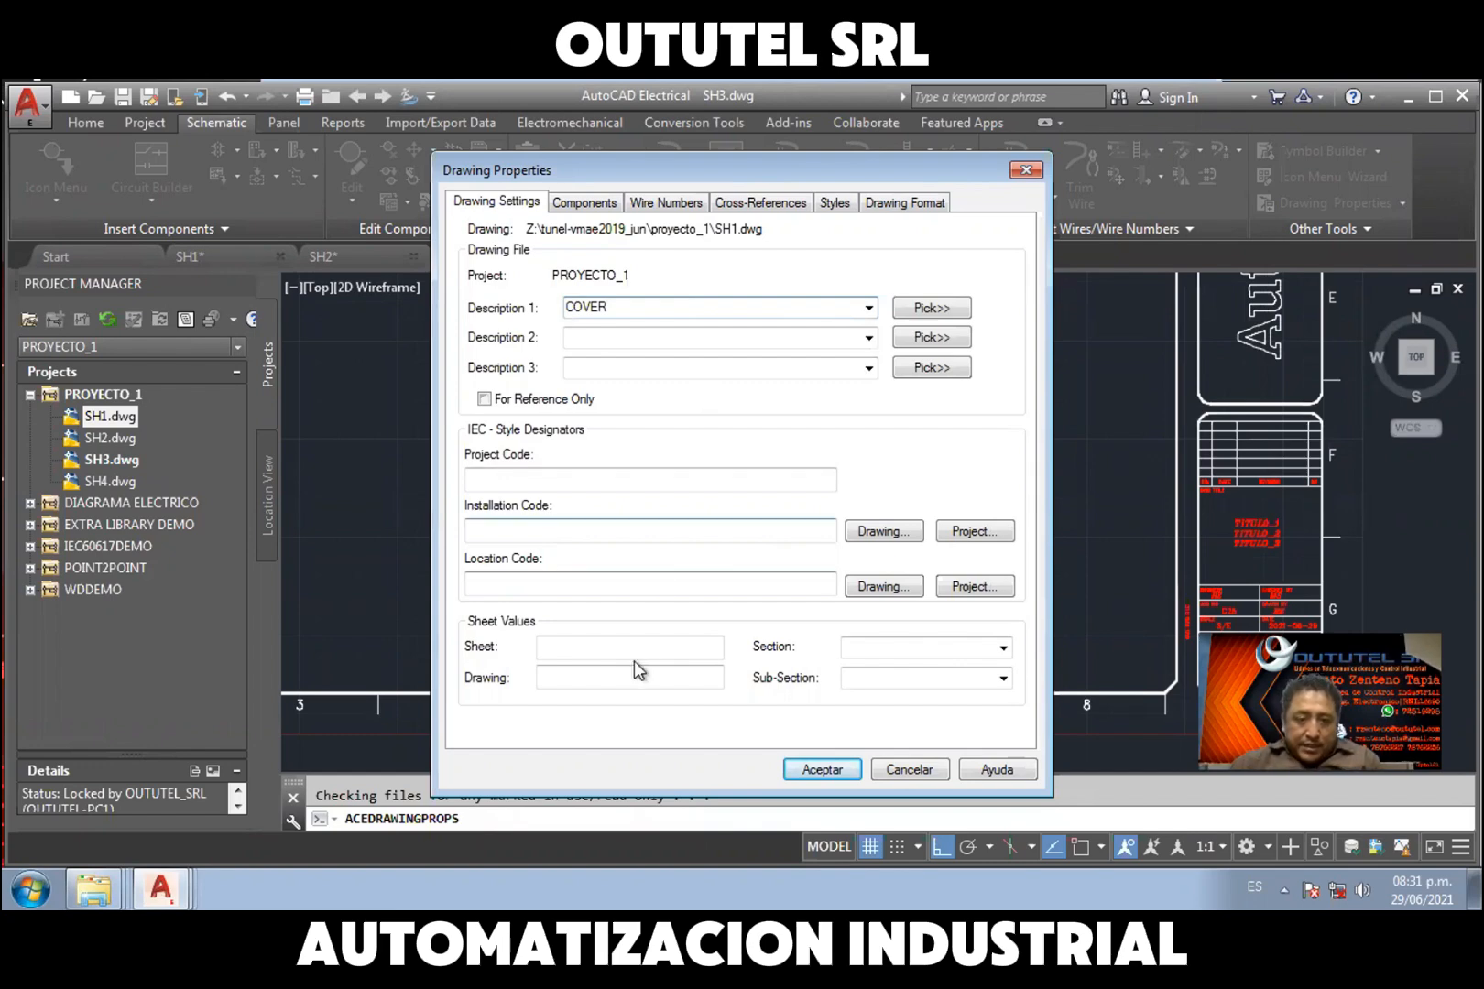
left_click(554, 652)
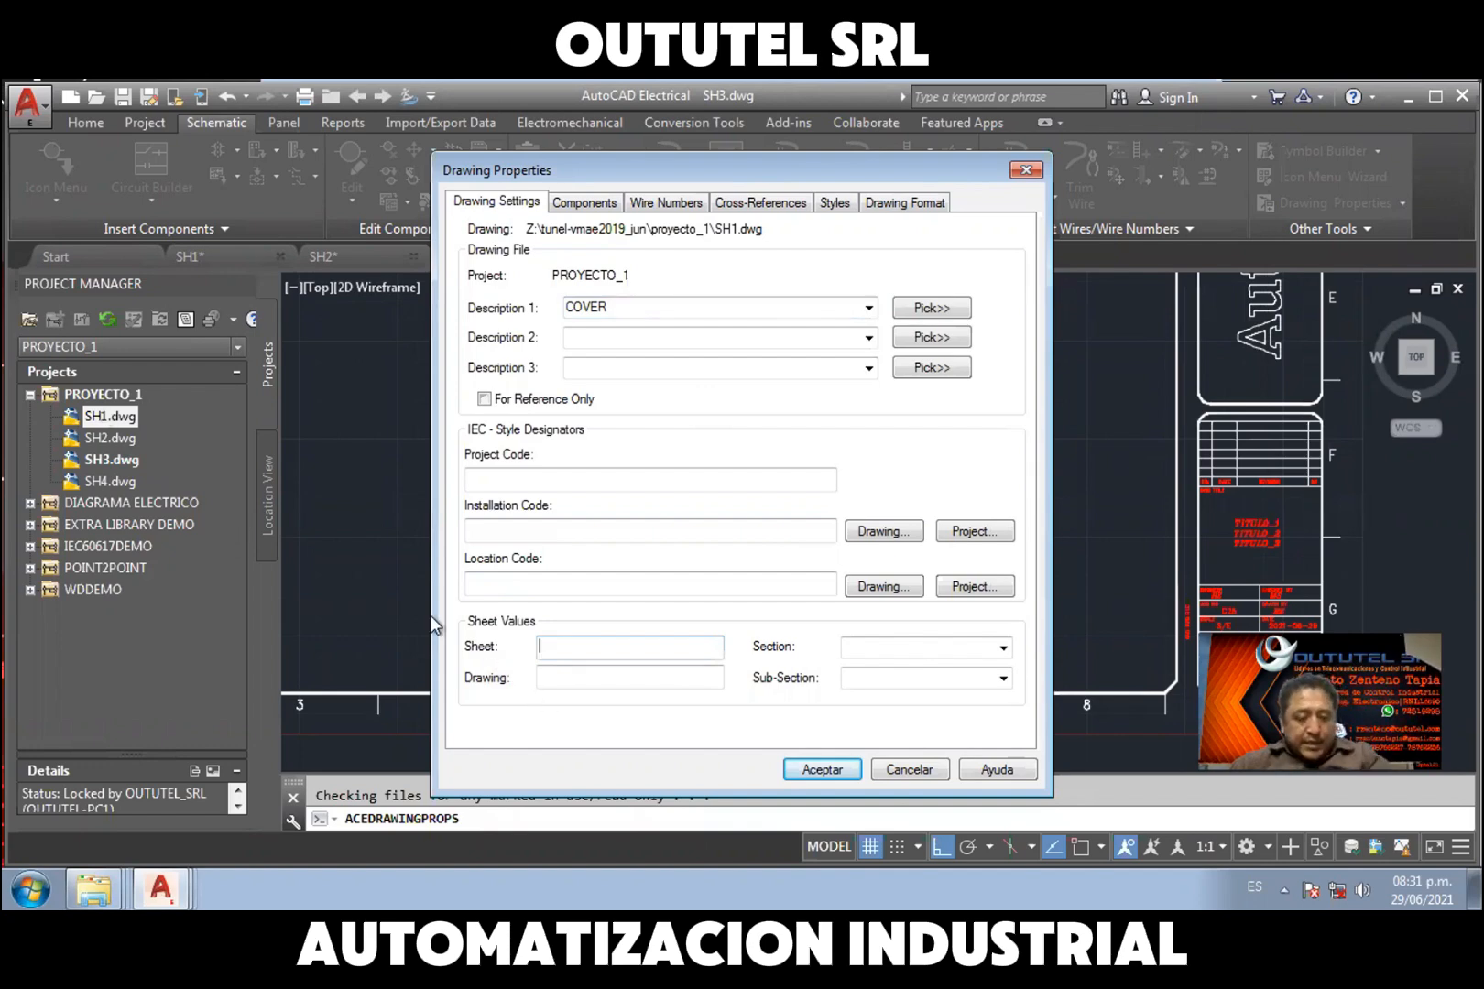
type("1")
Set the Drawing value of SH1.dwg to C25-P&ID-01 and apply its drawing properties
left_click(609, 687)
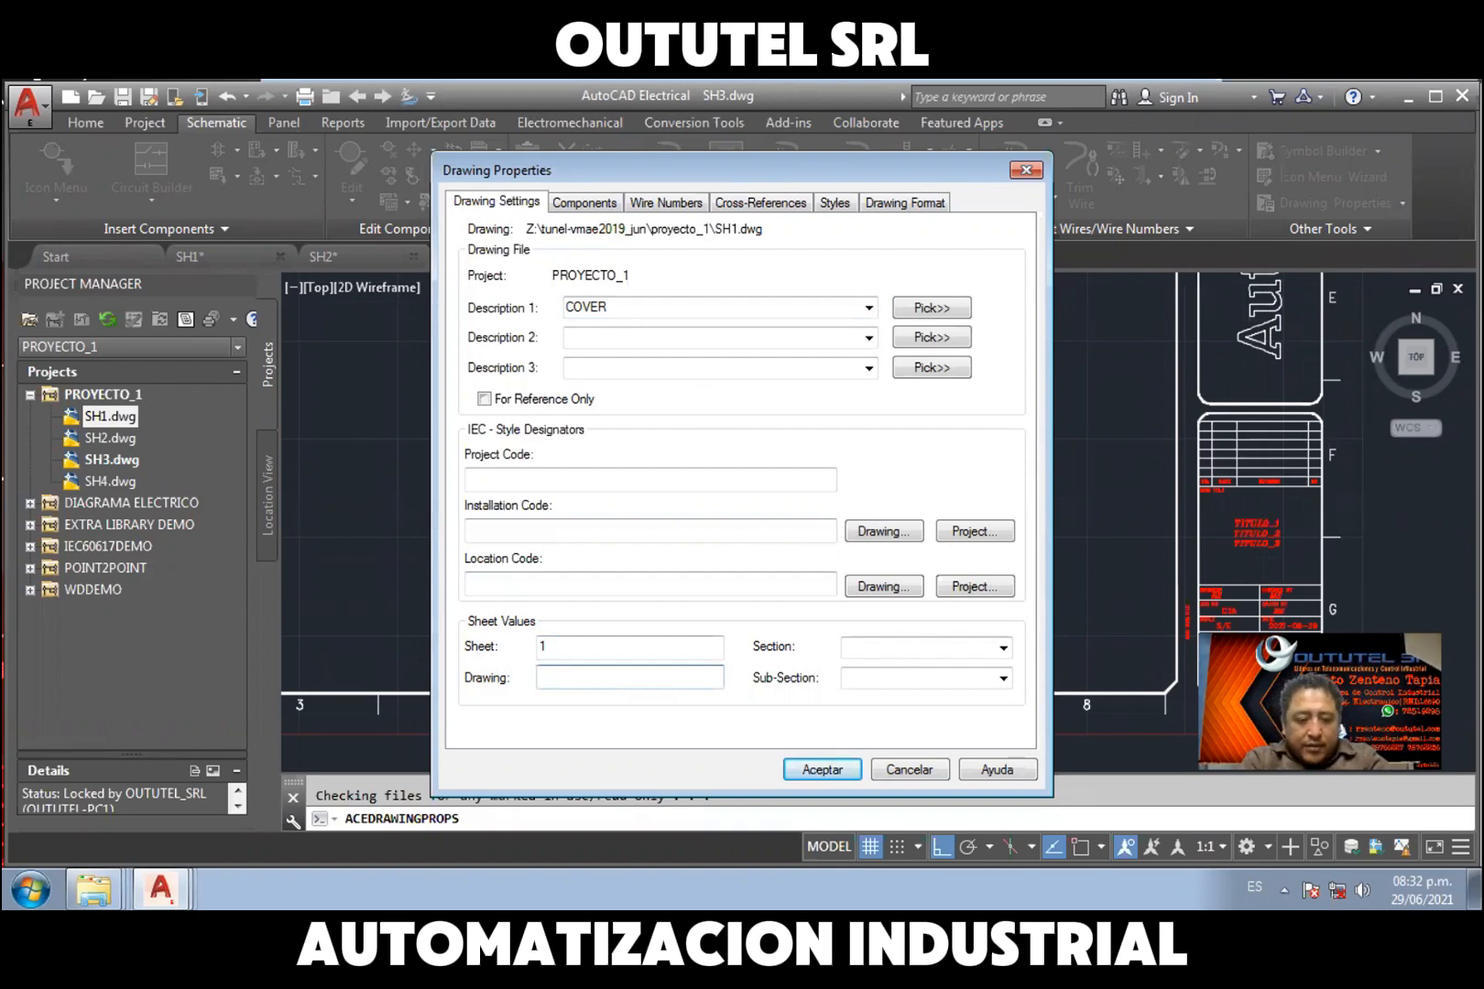
type("C")
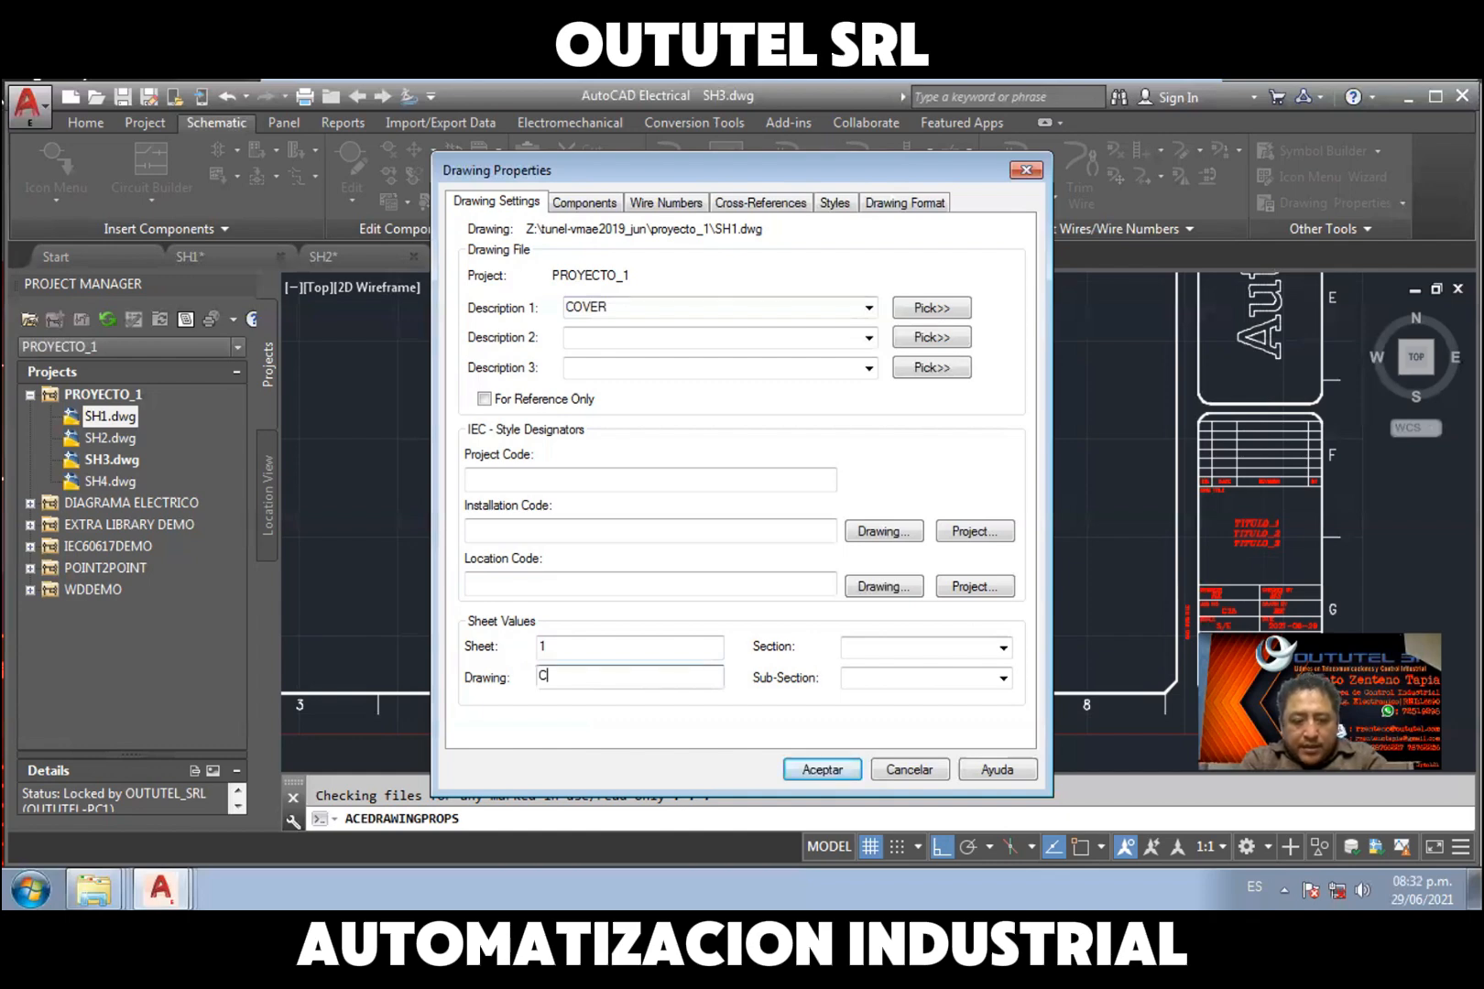
type("25")
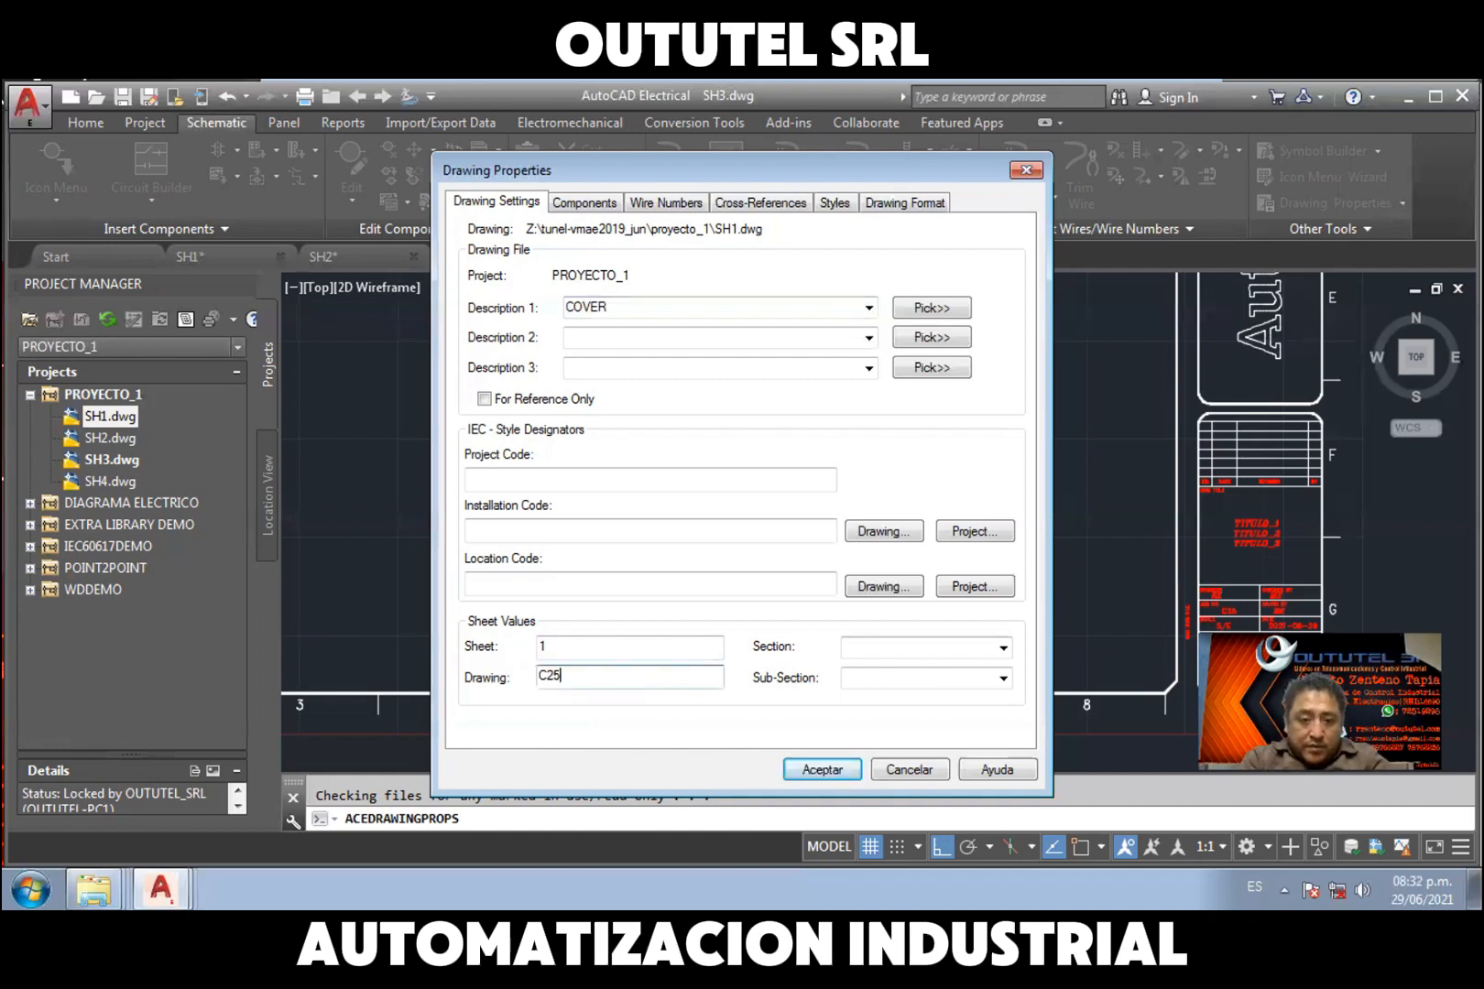
type("-")
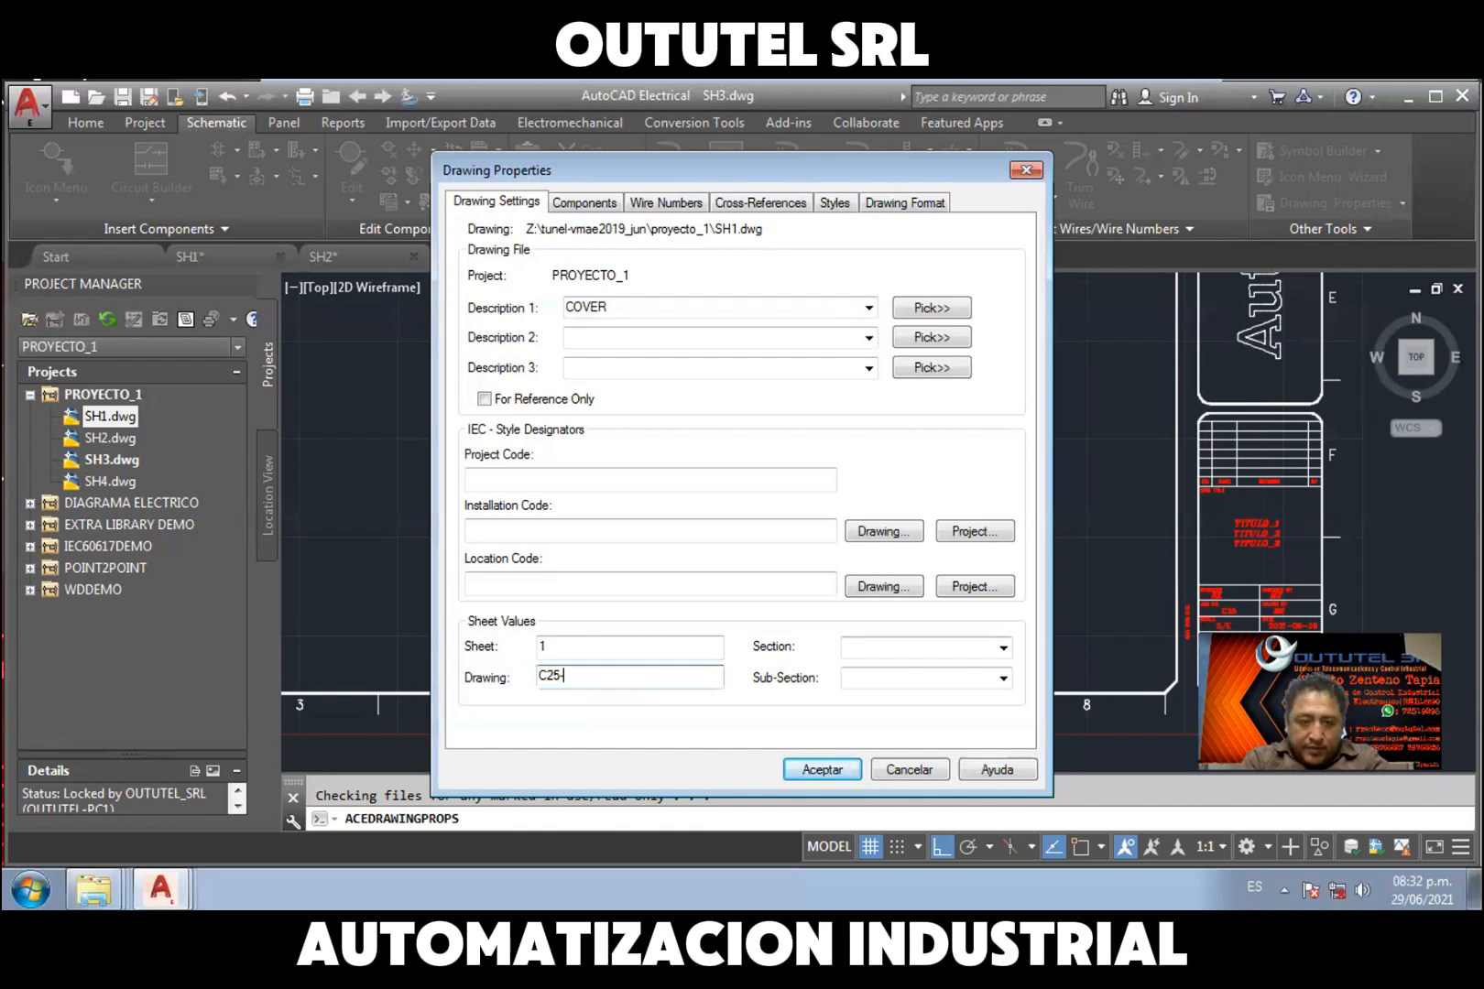
type("p")
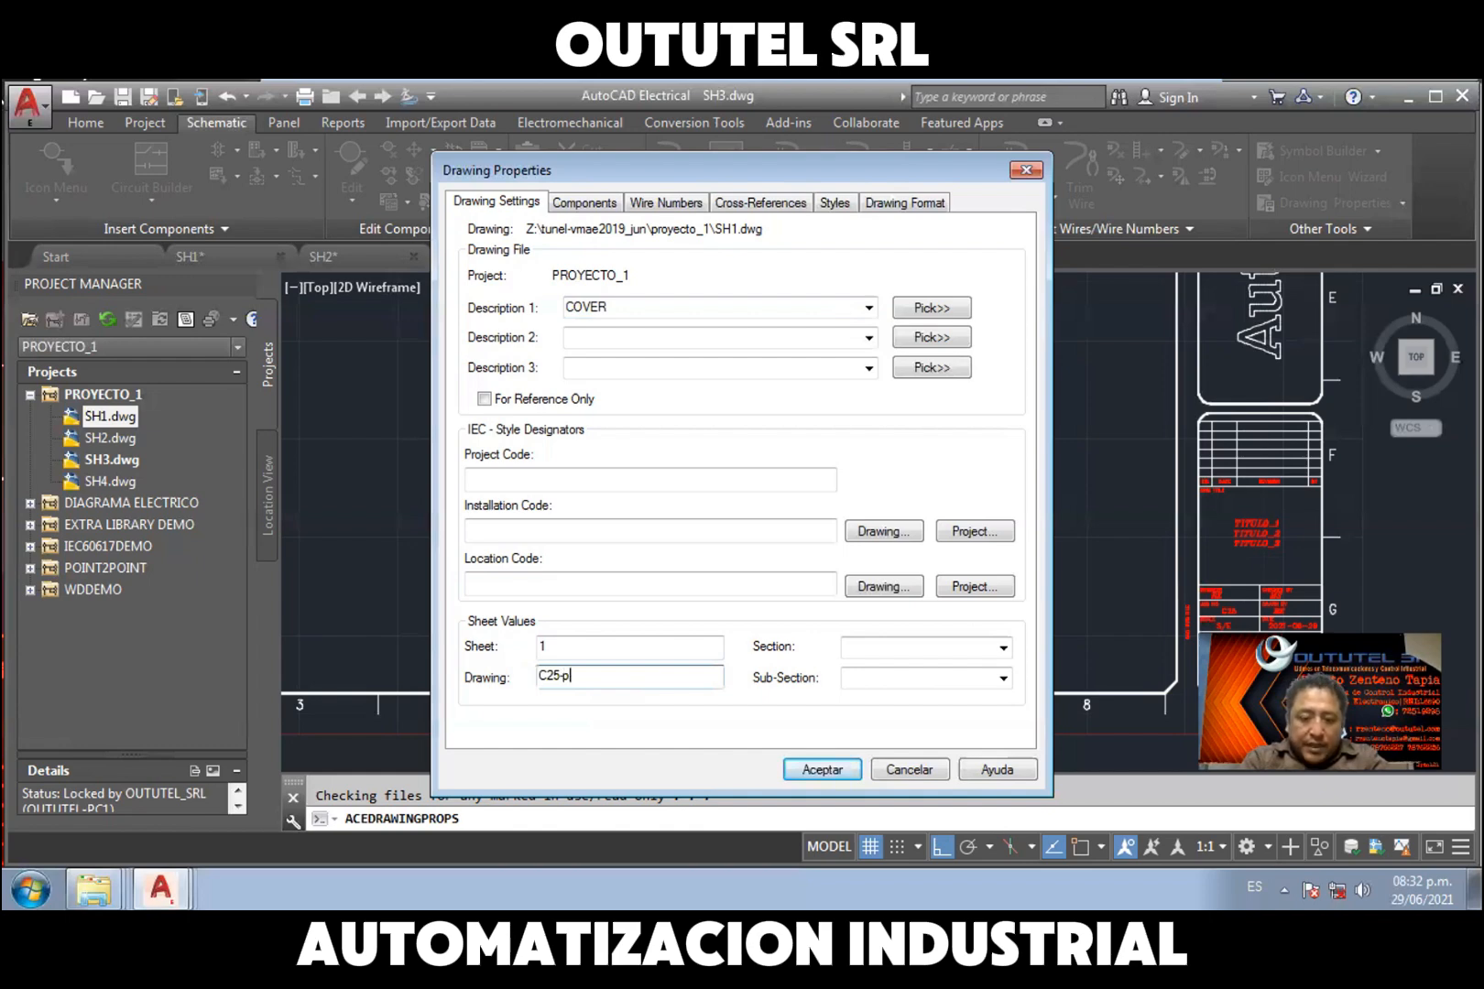
key("BackSpace")
type("P")
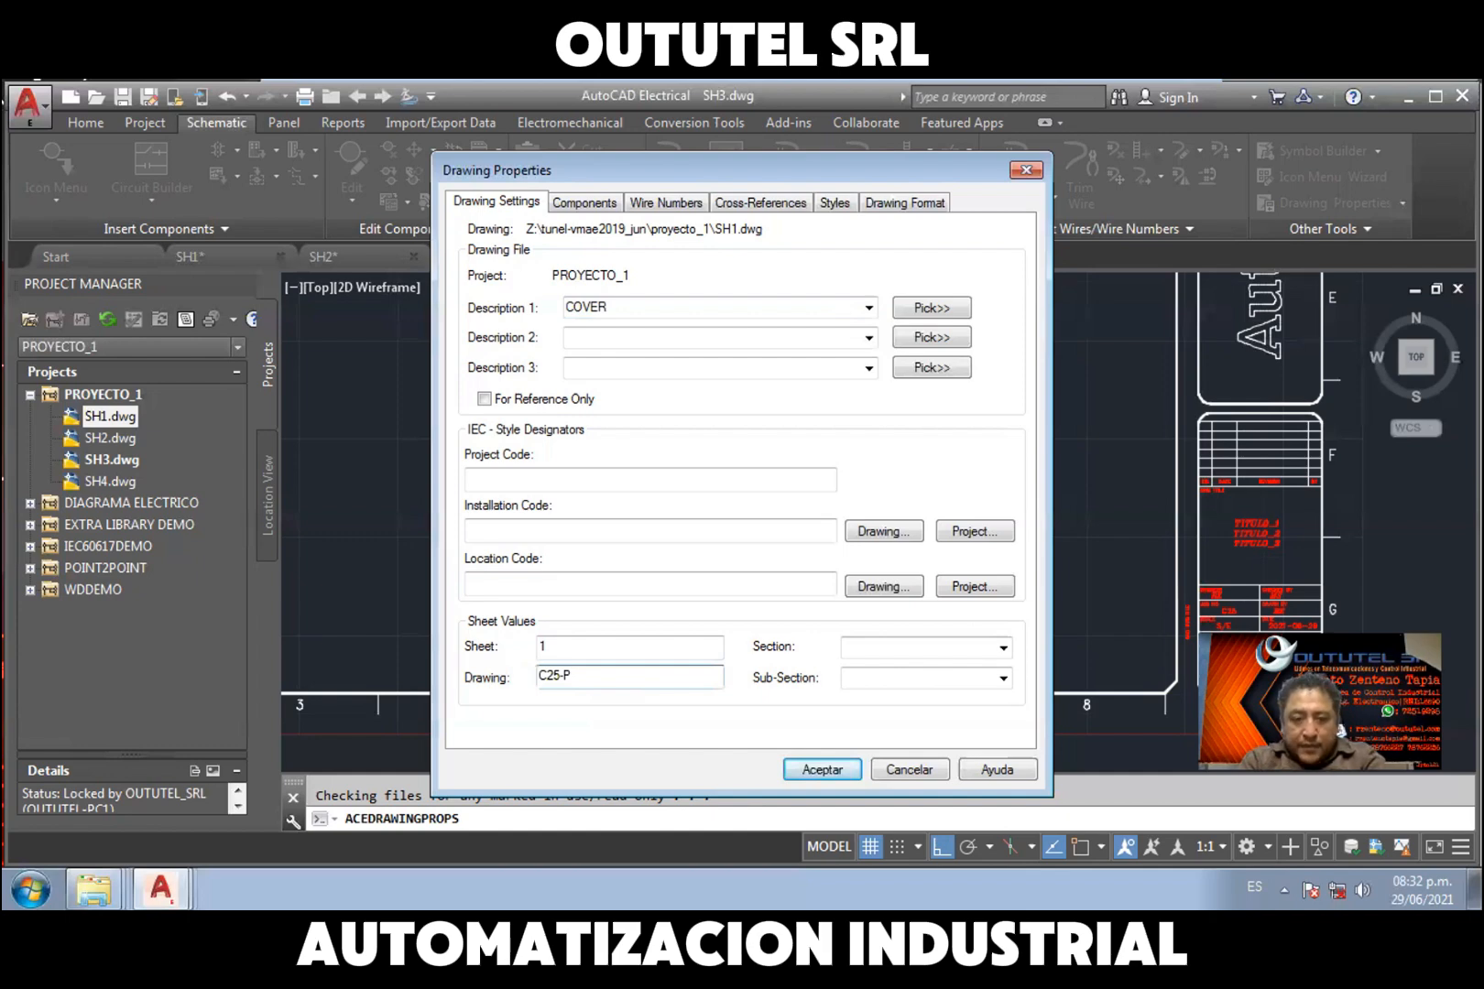
type("&")
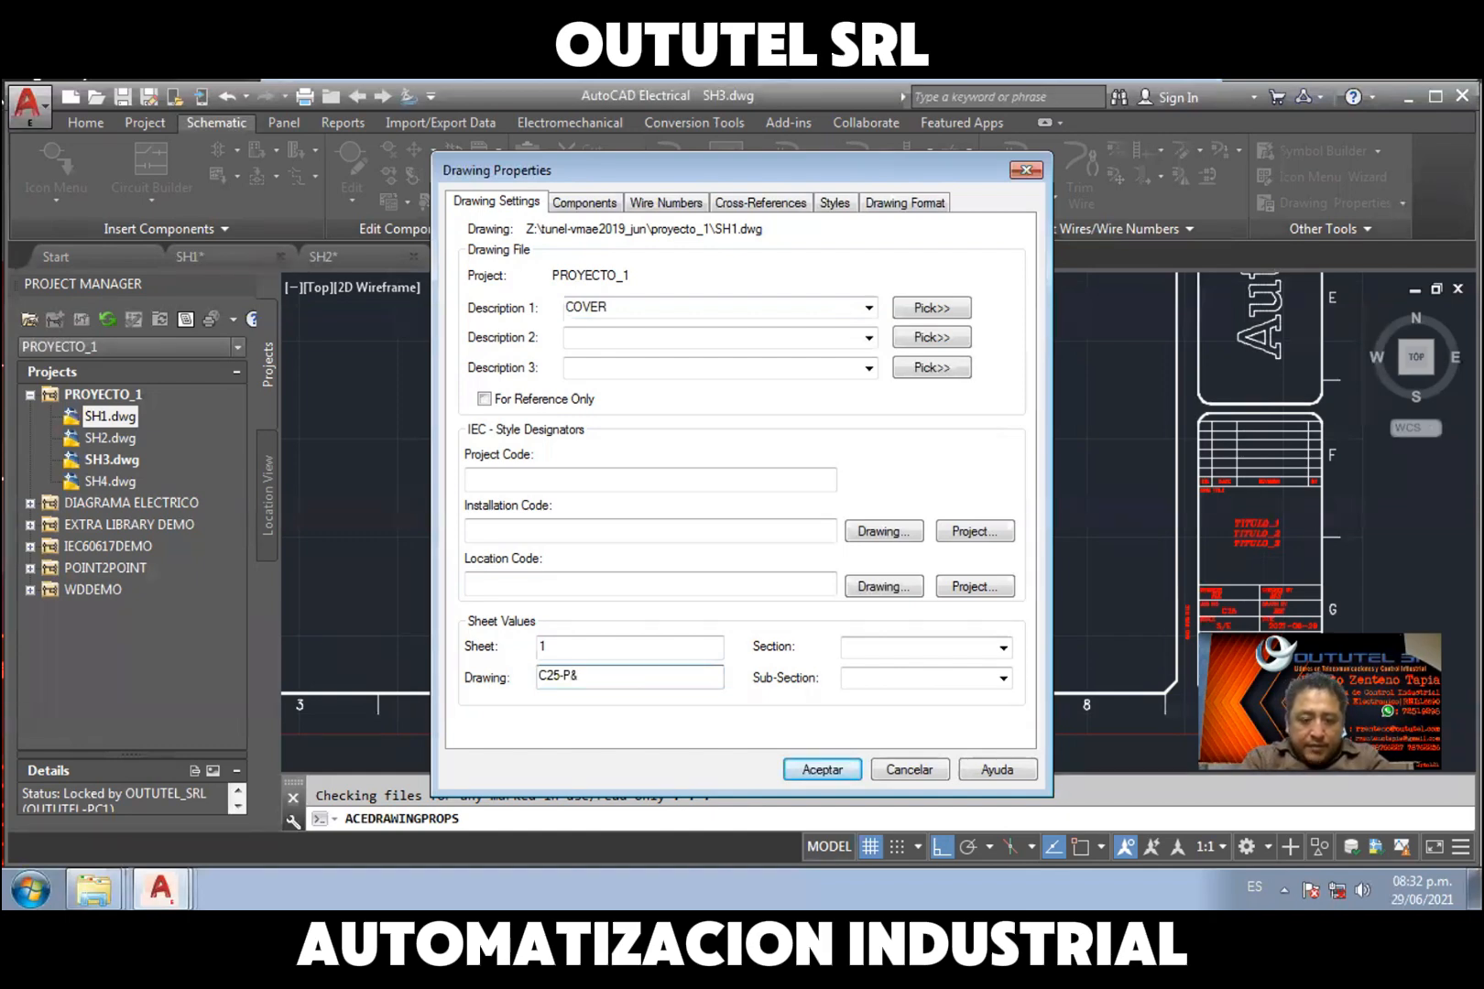
type("ID-")
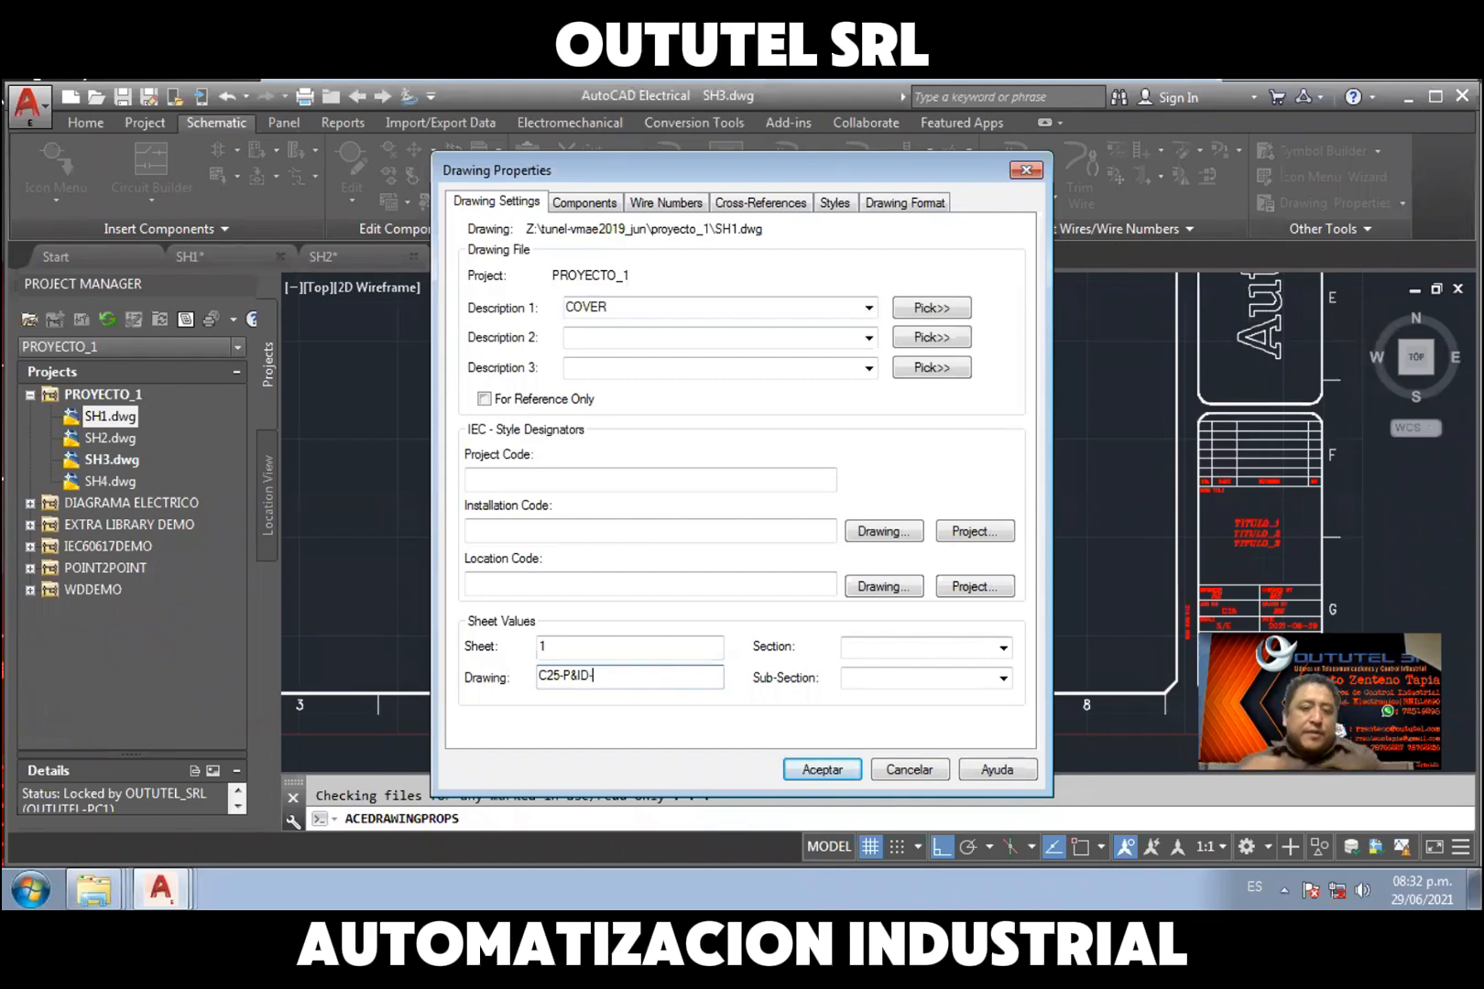
type("01")
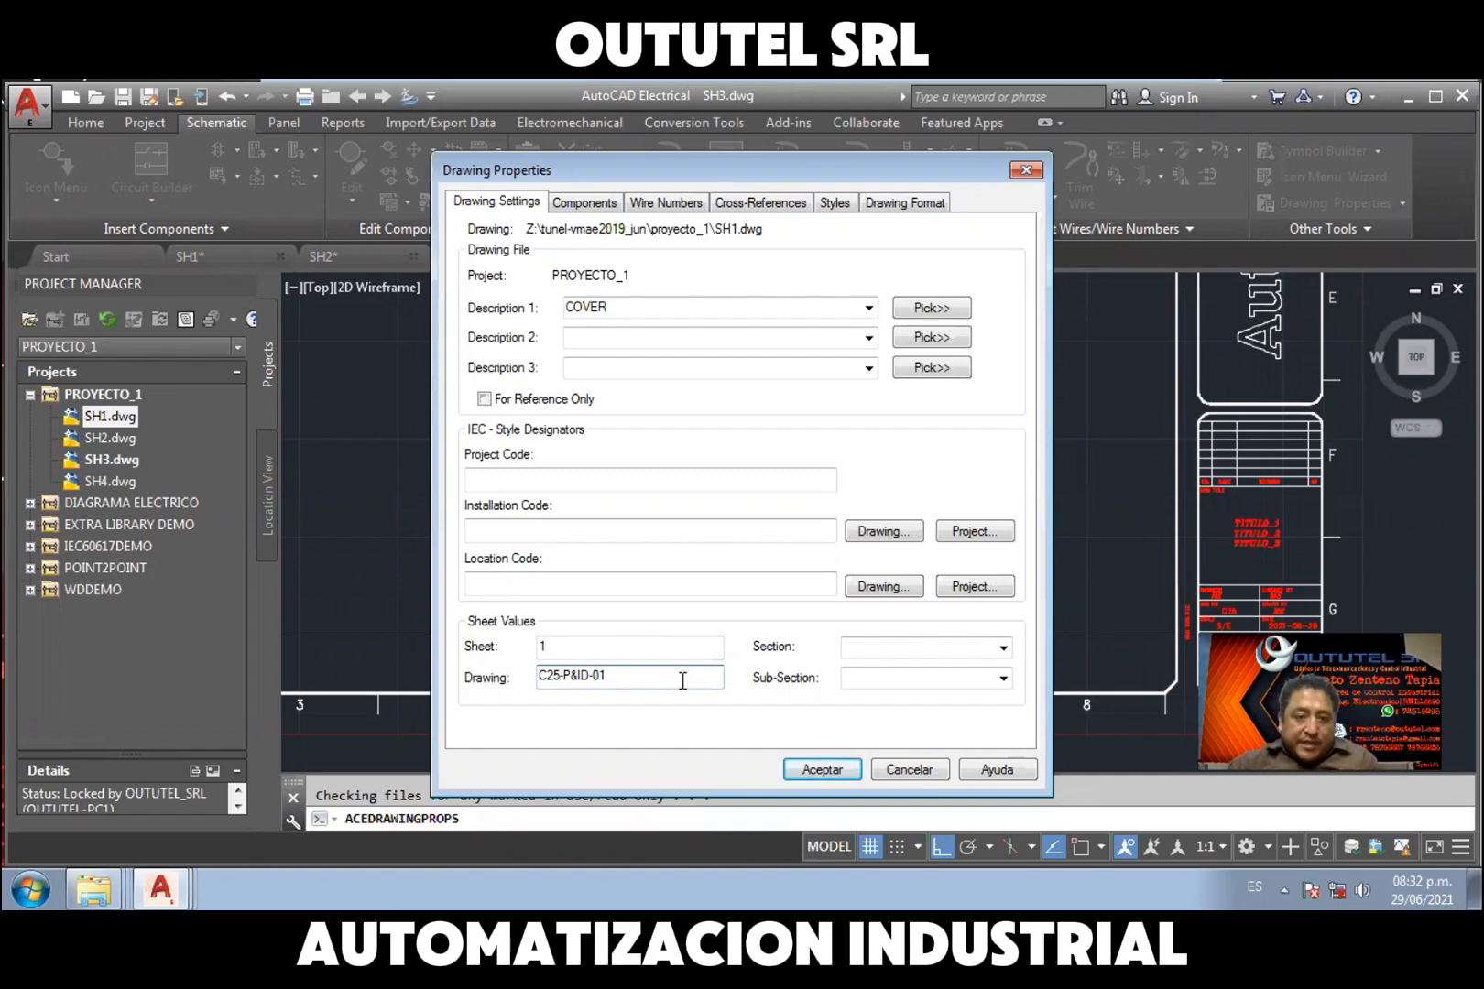
left_click(627, 308)
left_click(626, 308)
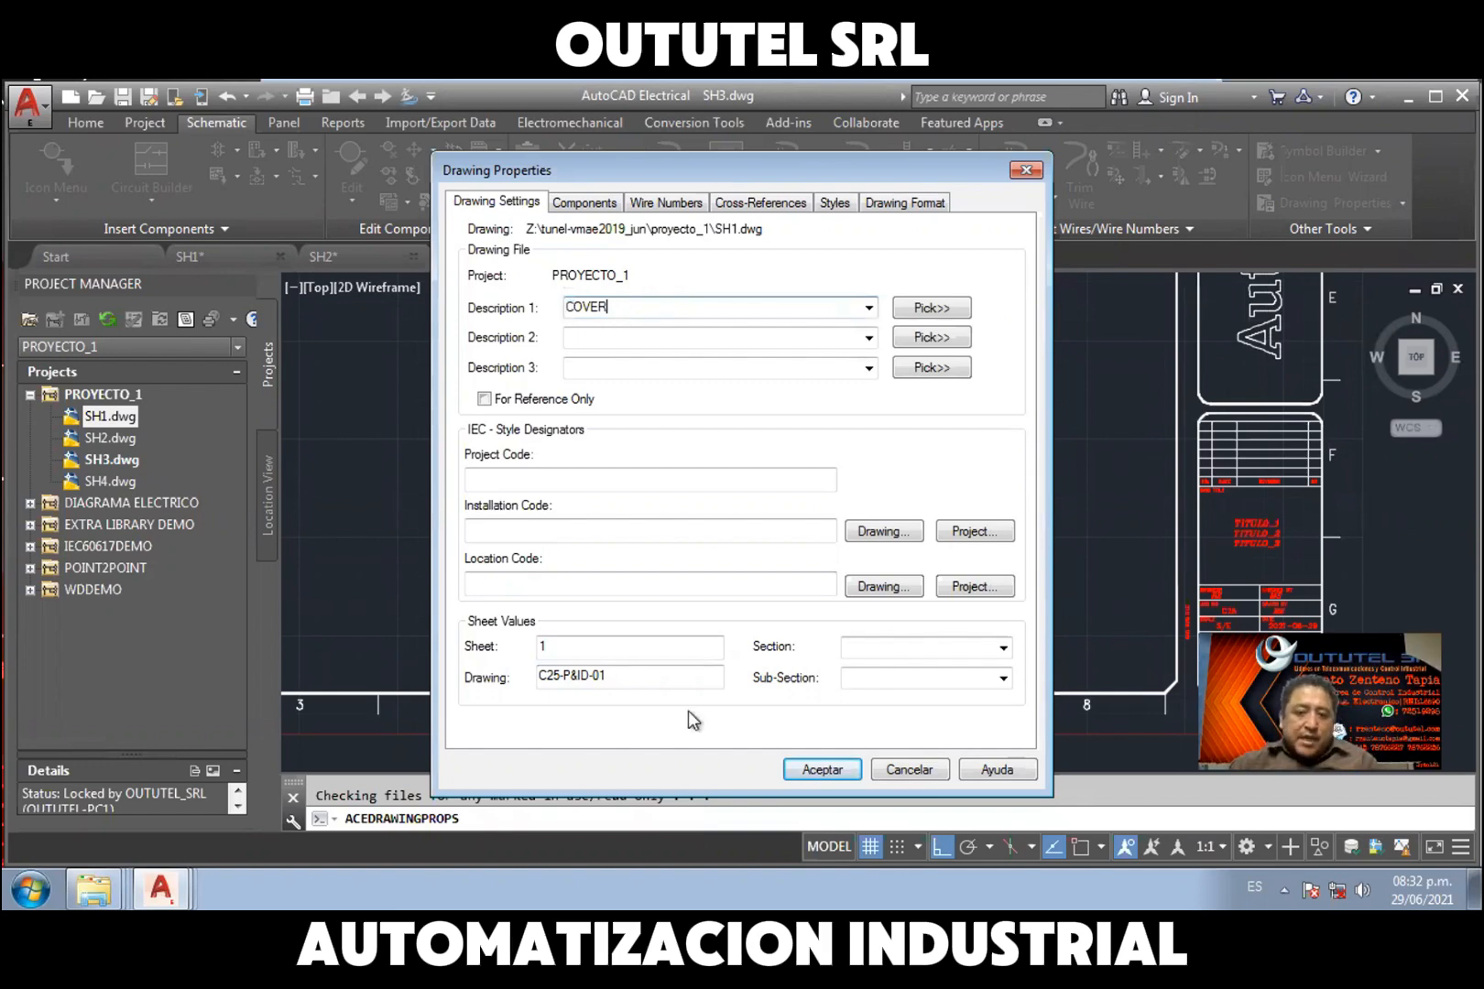
left_click(589, 648)
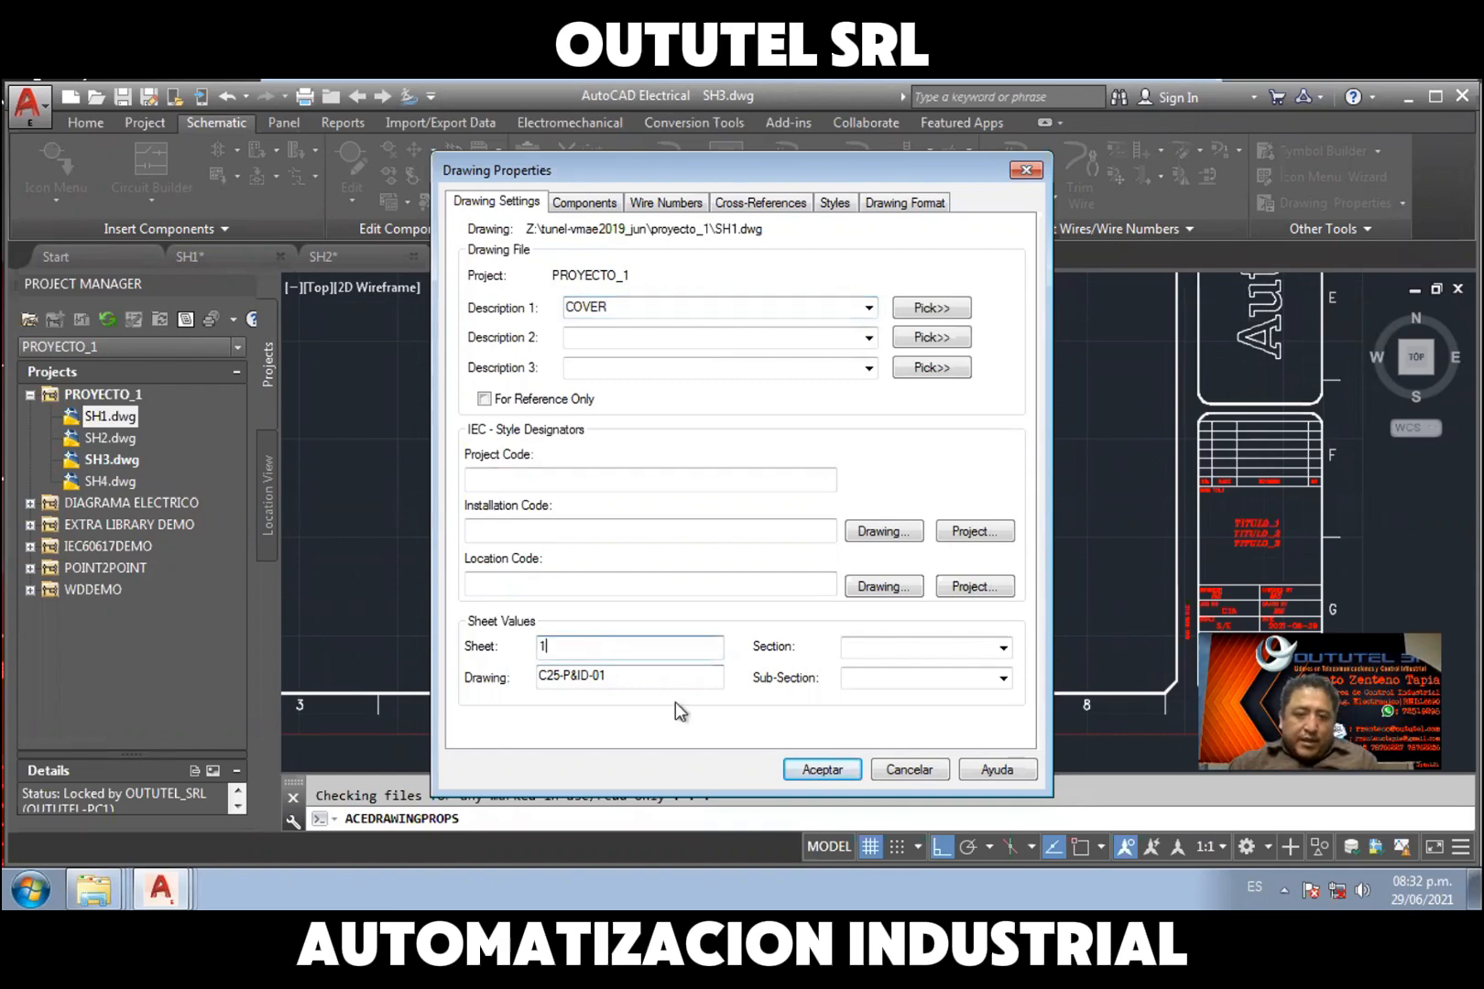
left_click(542, 677)
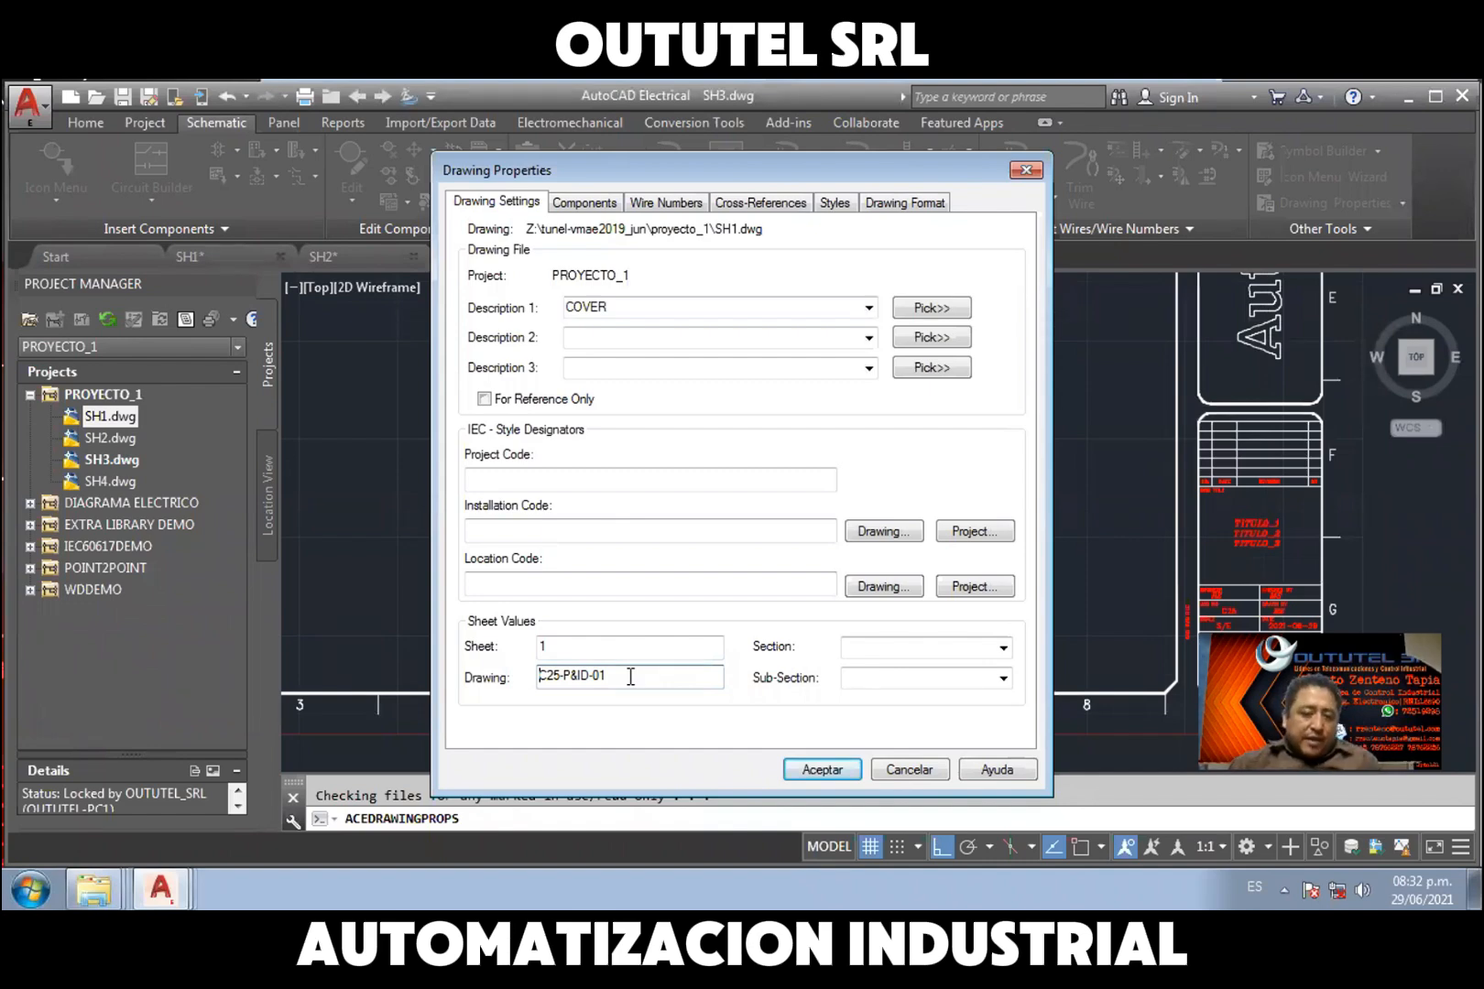
left_click(816, 772)
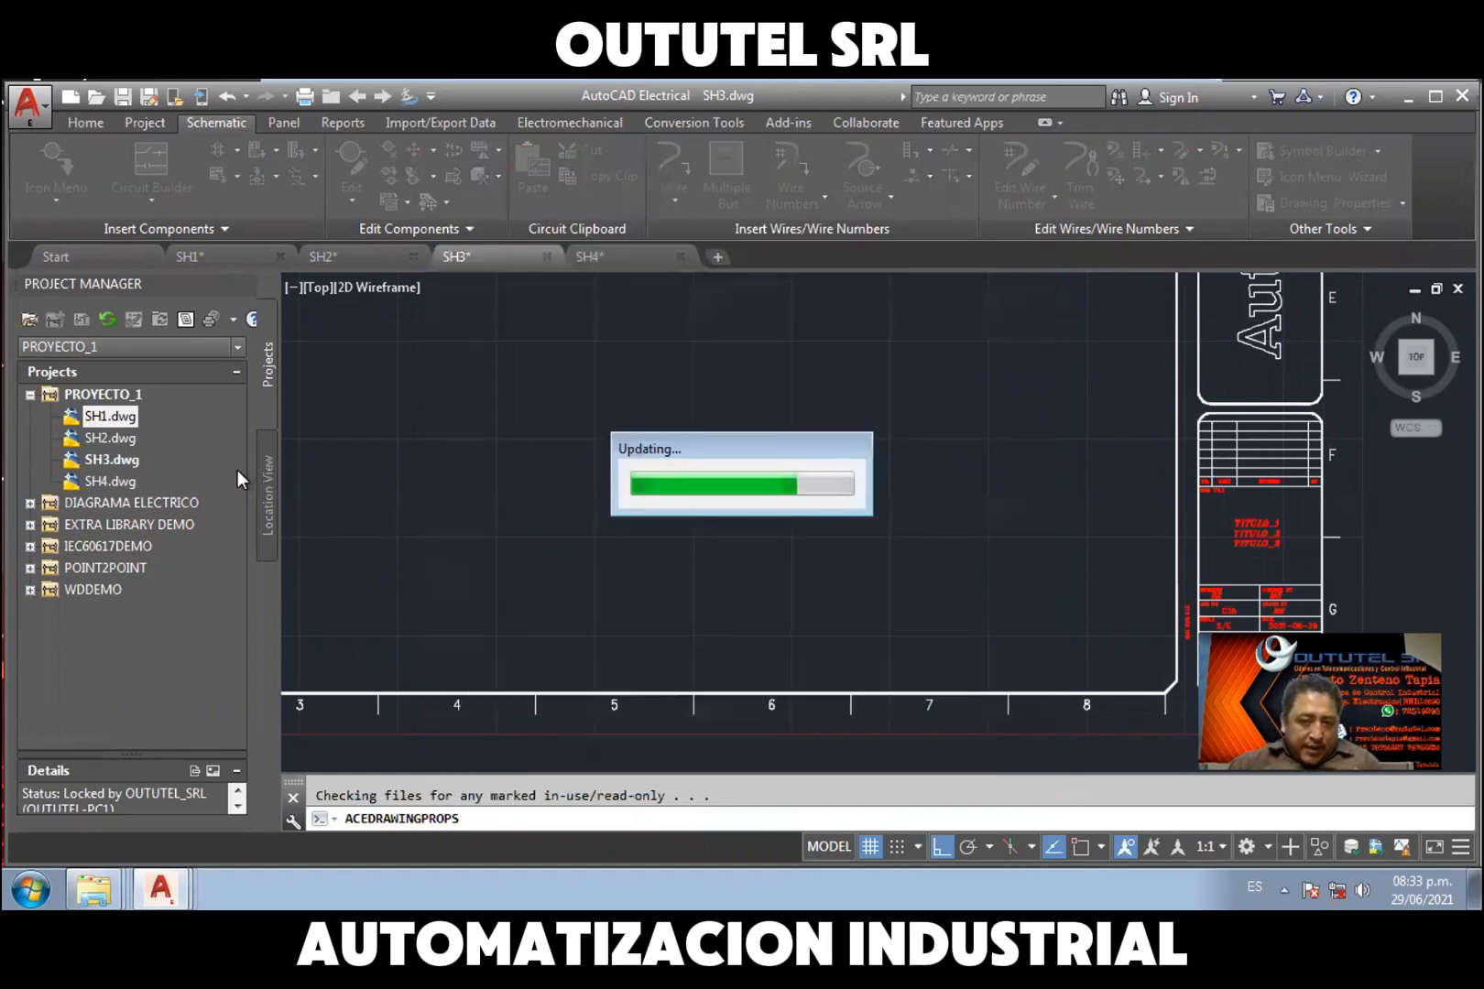
Open the drawing properties of SH2.dwg and set Description 1 to INDEX and the Sheet value to 2
left_click(113, 440)
right_click(114, 439)
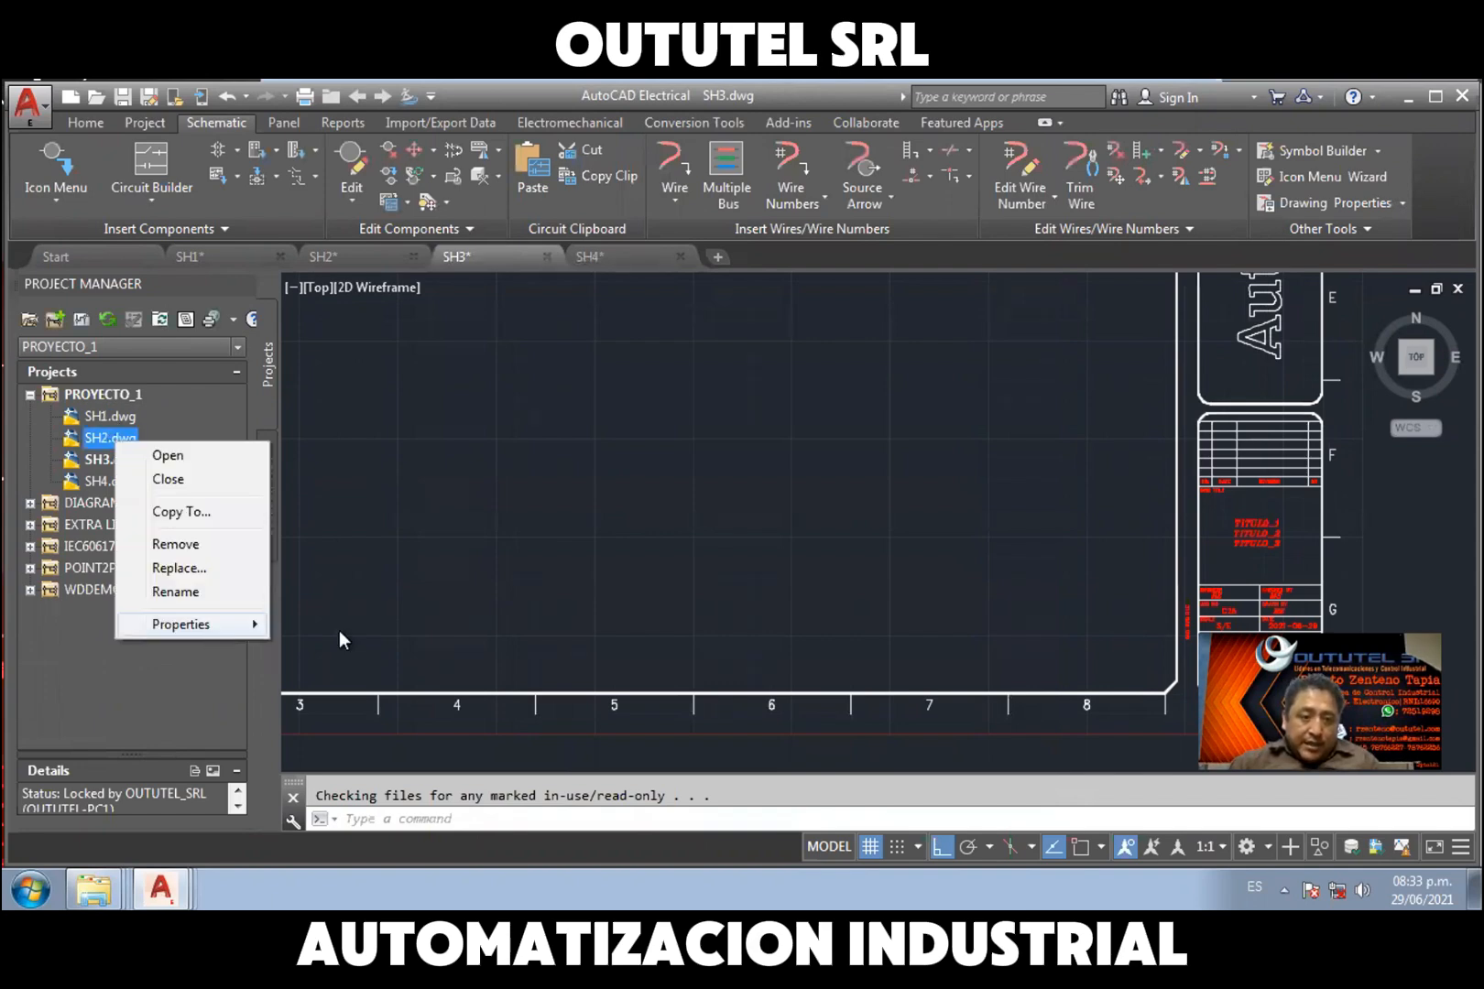
mouse_move(229, 624)
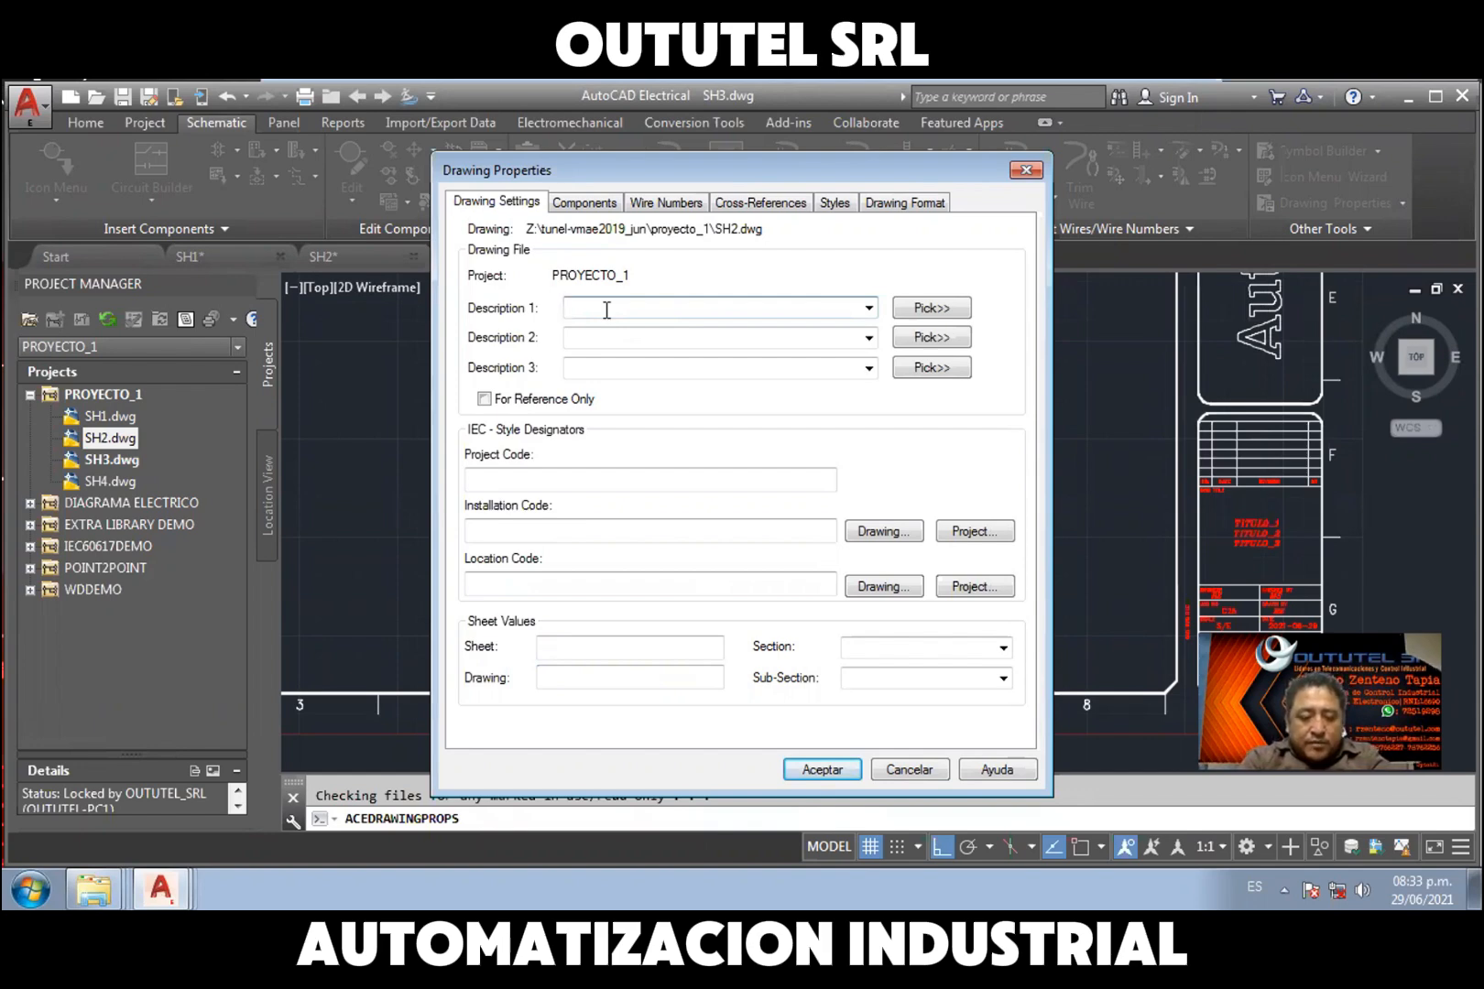
type("I")
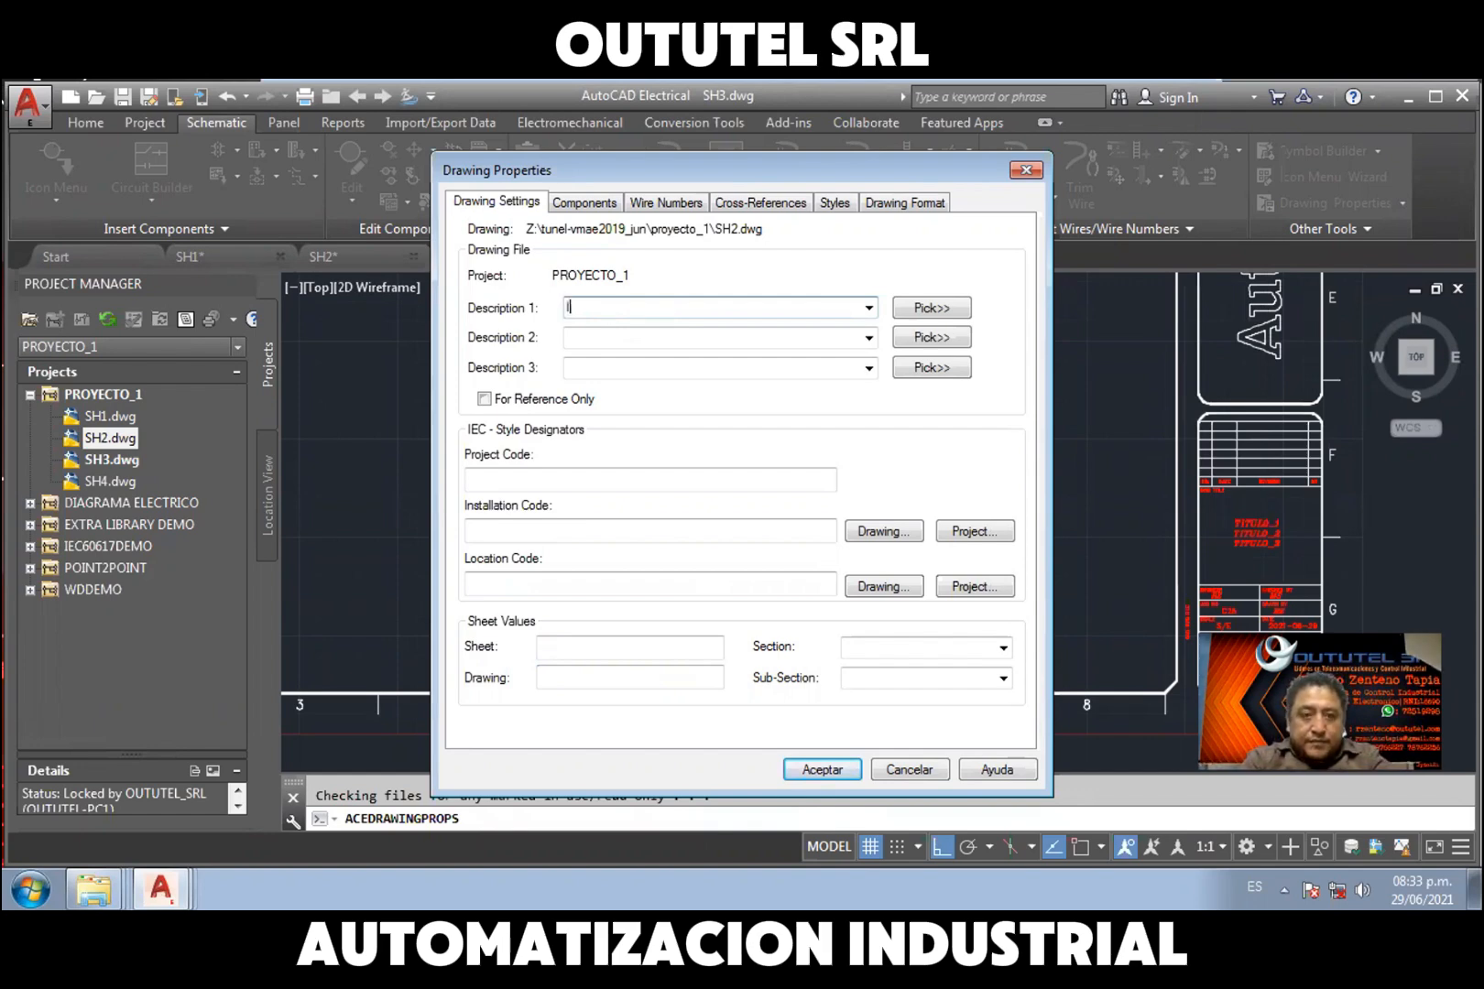
type("NDEX")
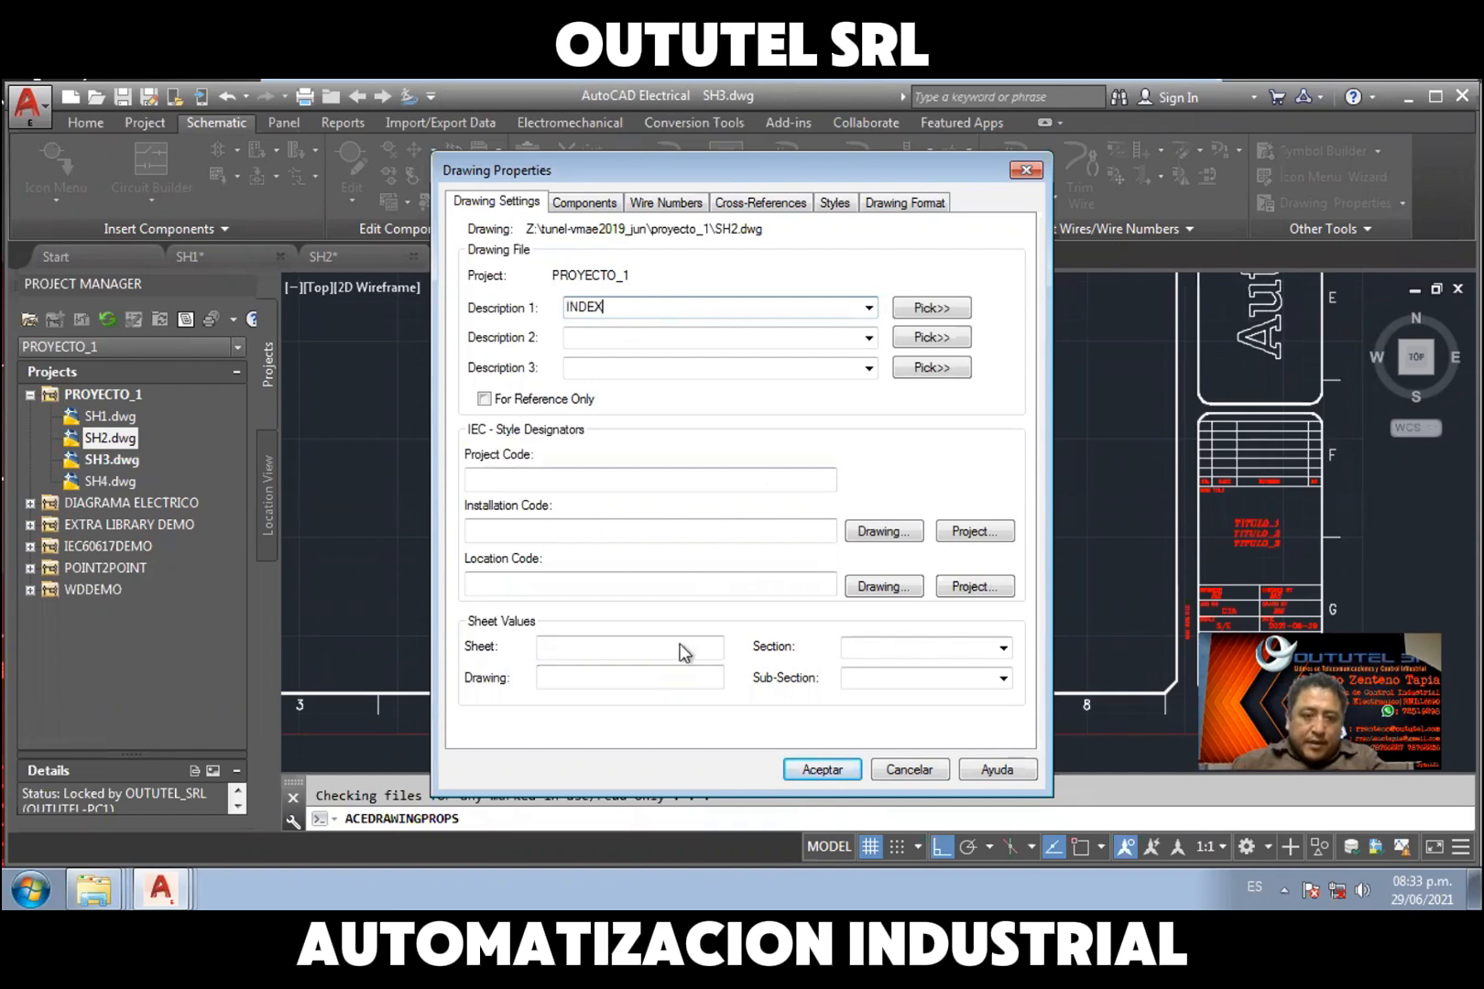
left_click(601, 657)
type("2")
Set the Drawing value of SH2.dwg to C25-P&ID-01, copy that value for reuse, and apply the properties
left_click(588, 682)
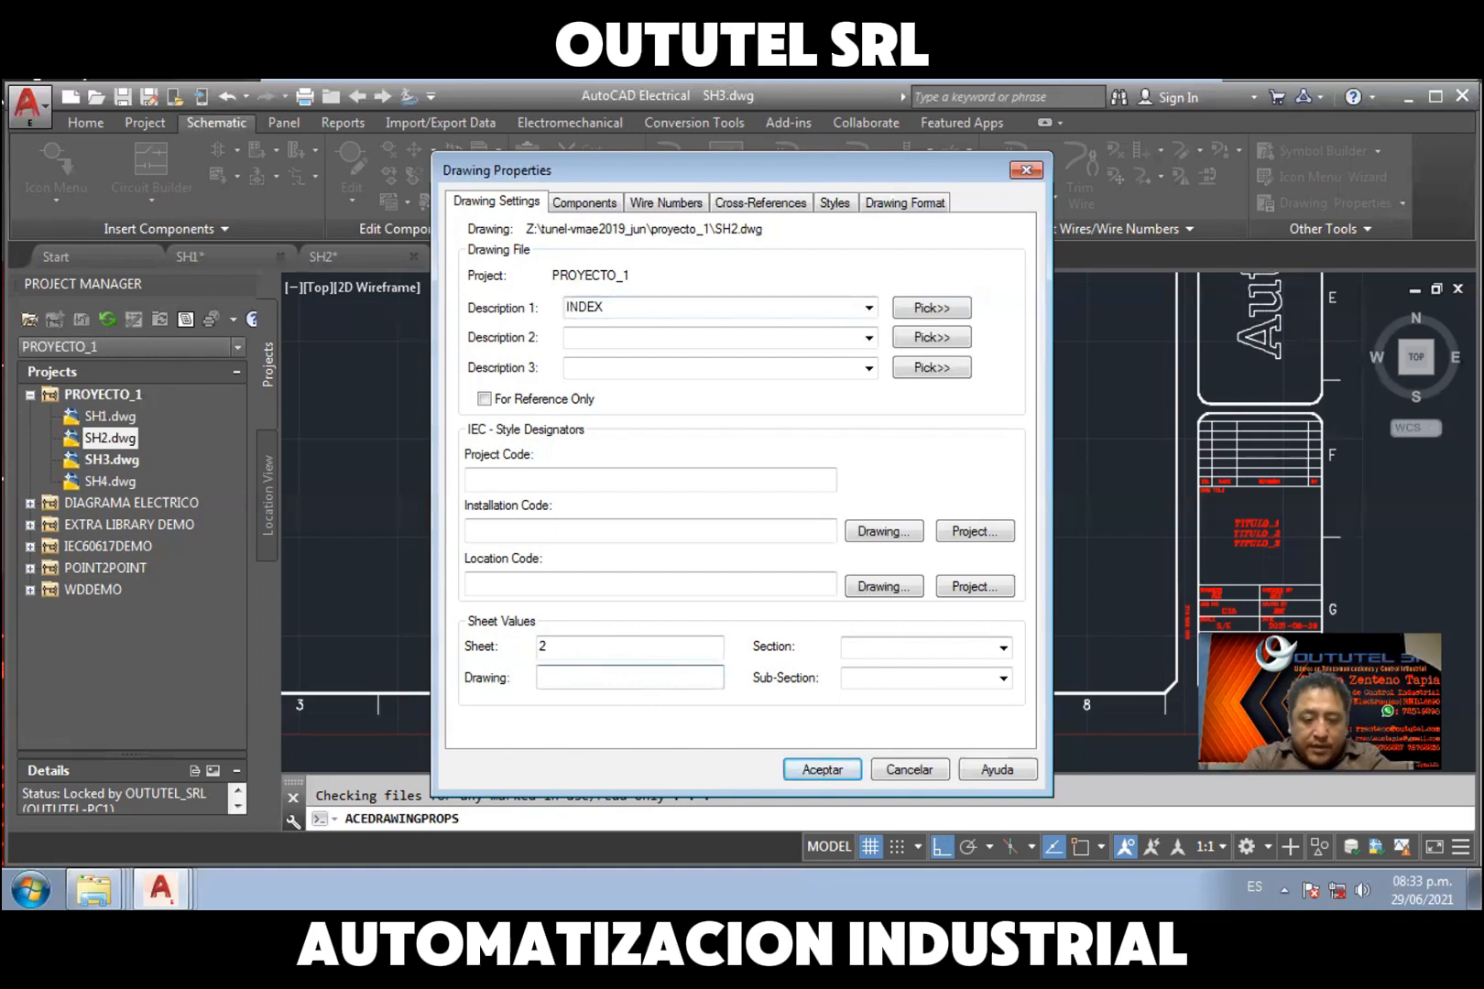
type("C25-")
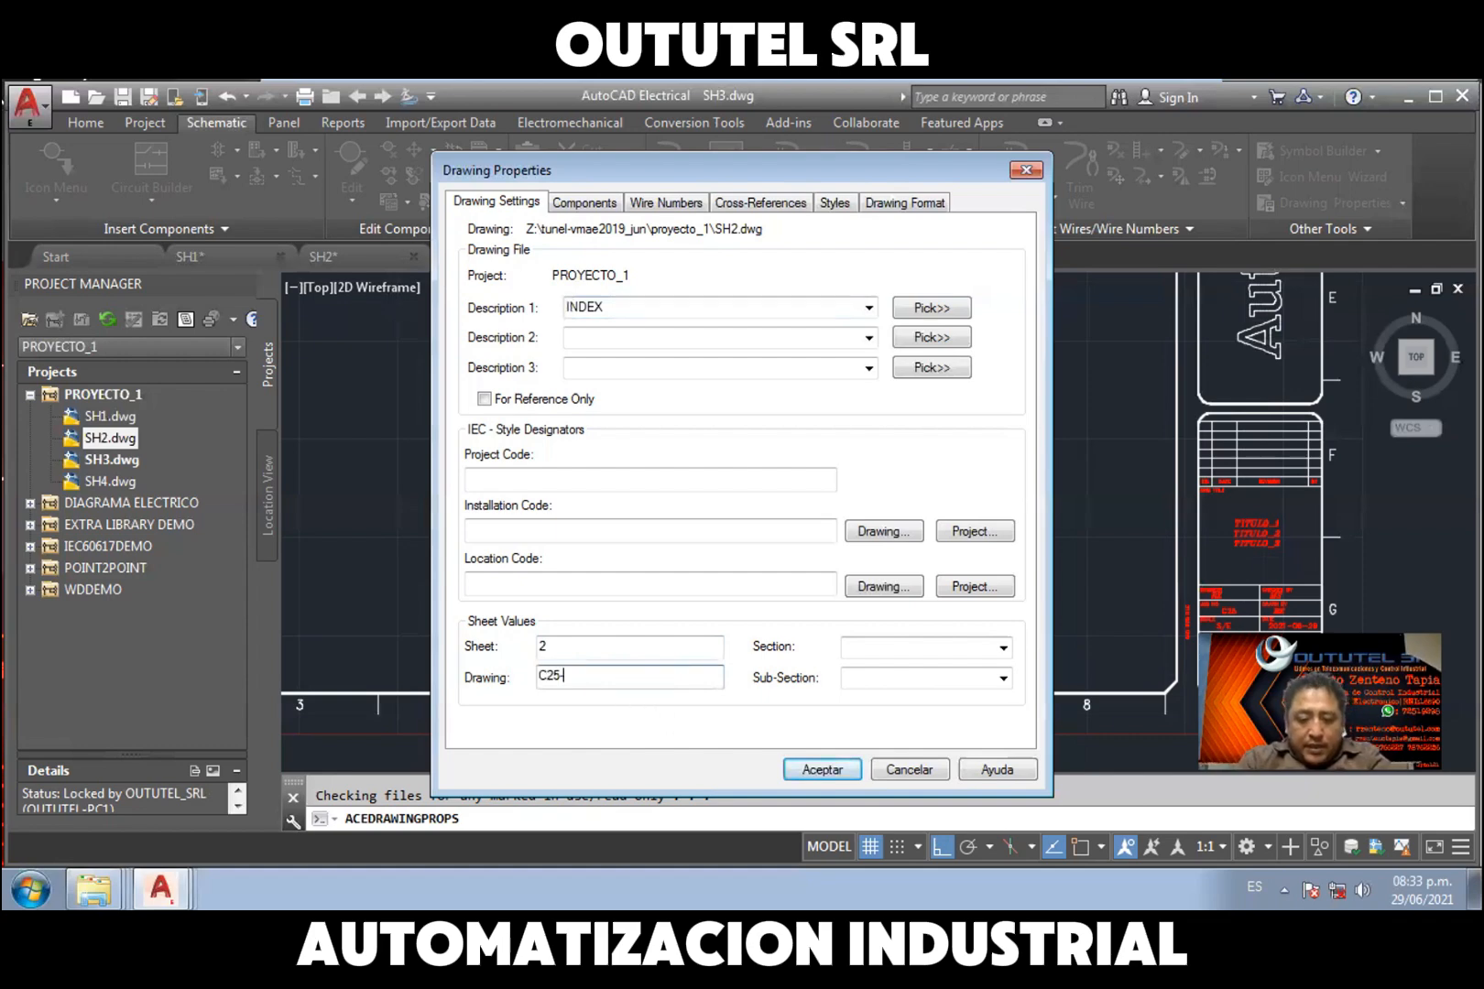
type("P")
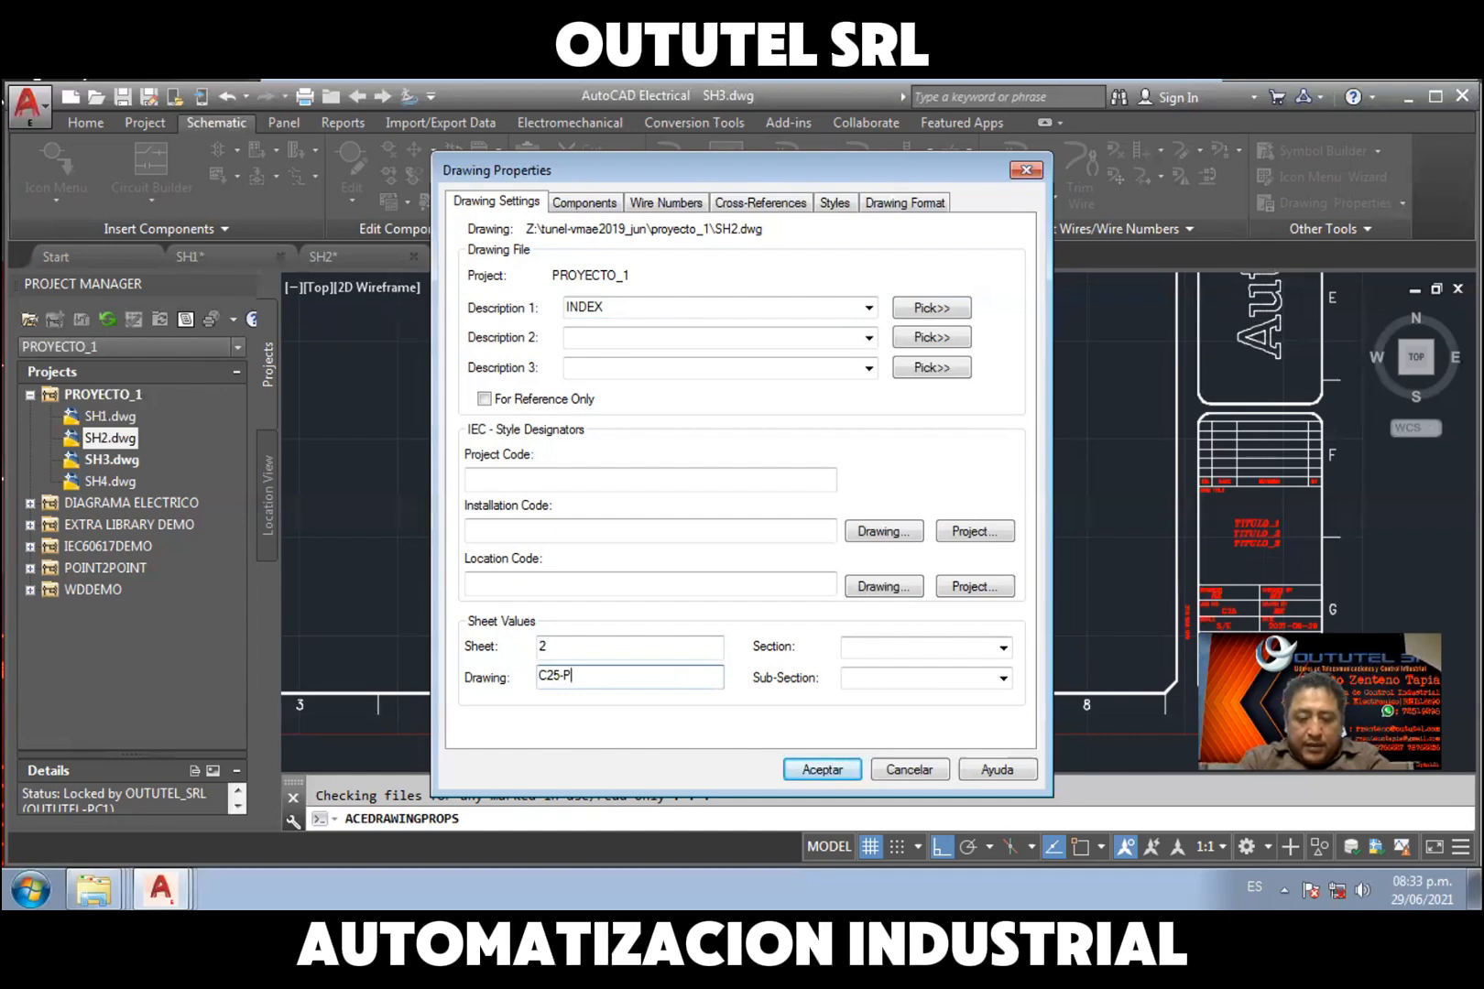
type("&ID-01")
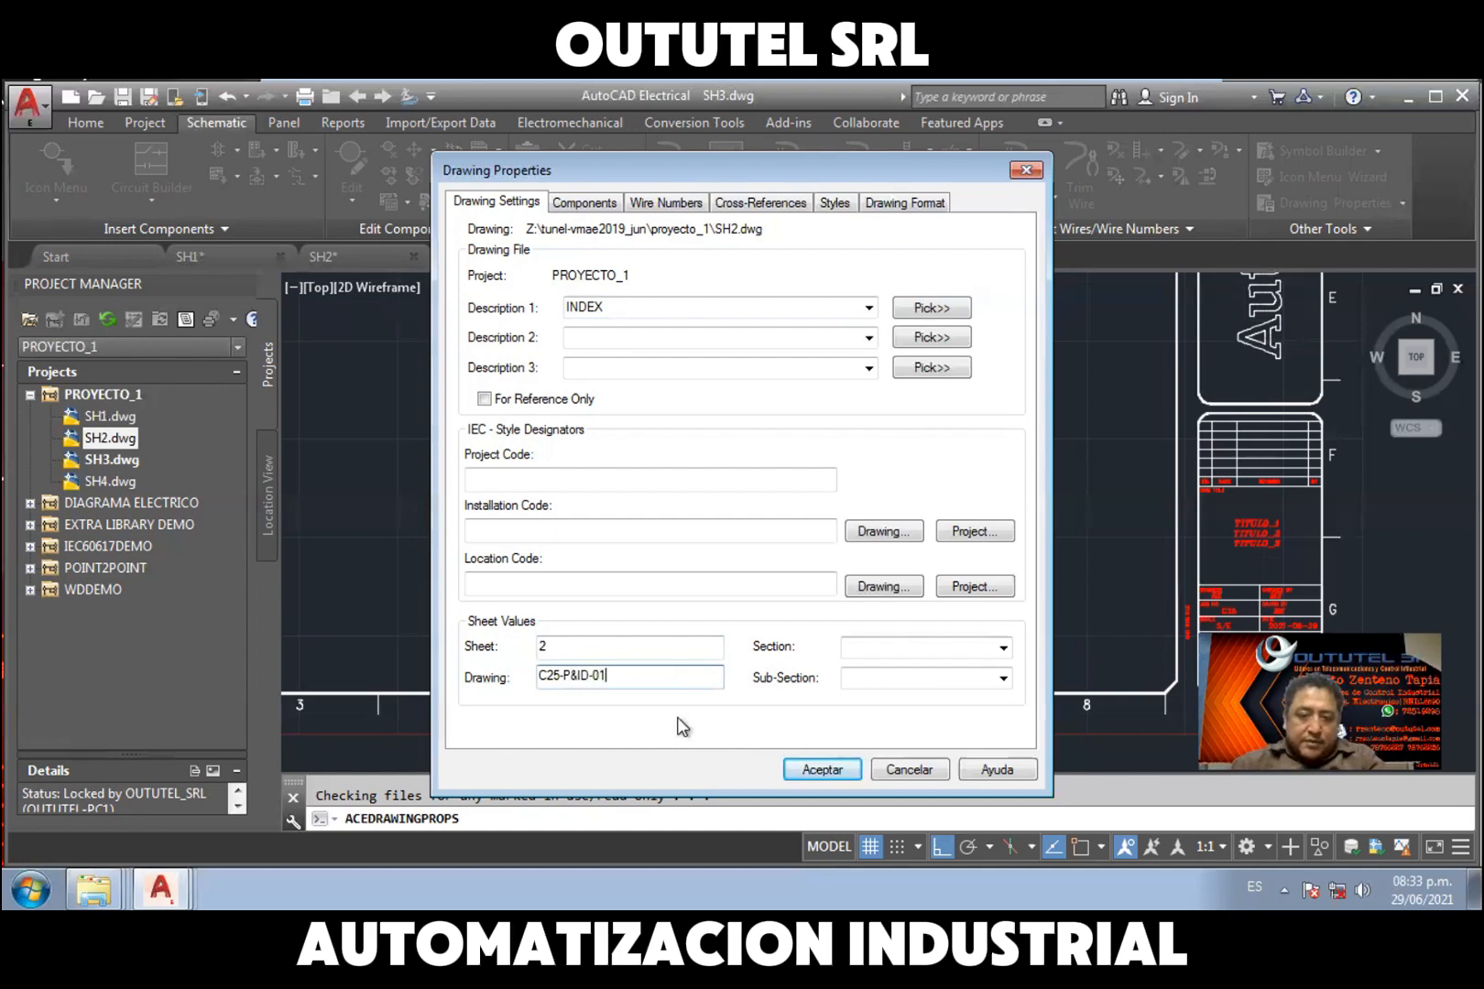
left_click_drag(535, 683, 623, 713)
key("ctrl+c")
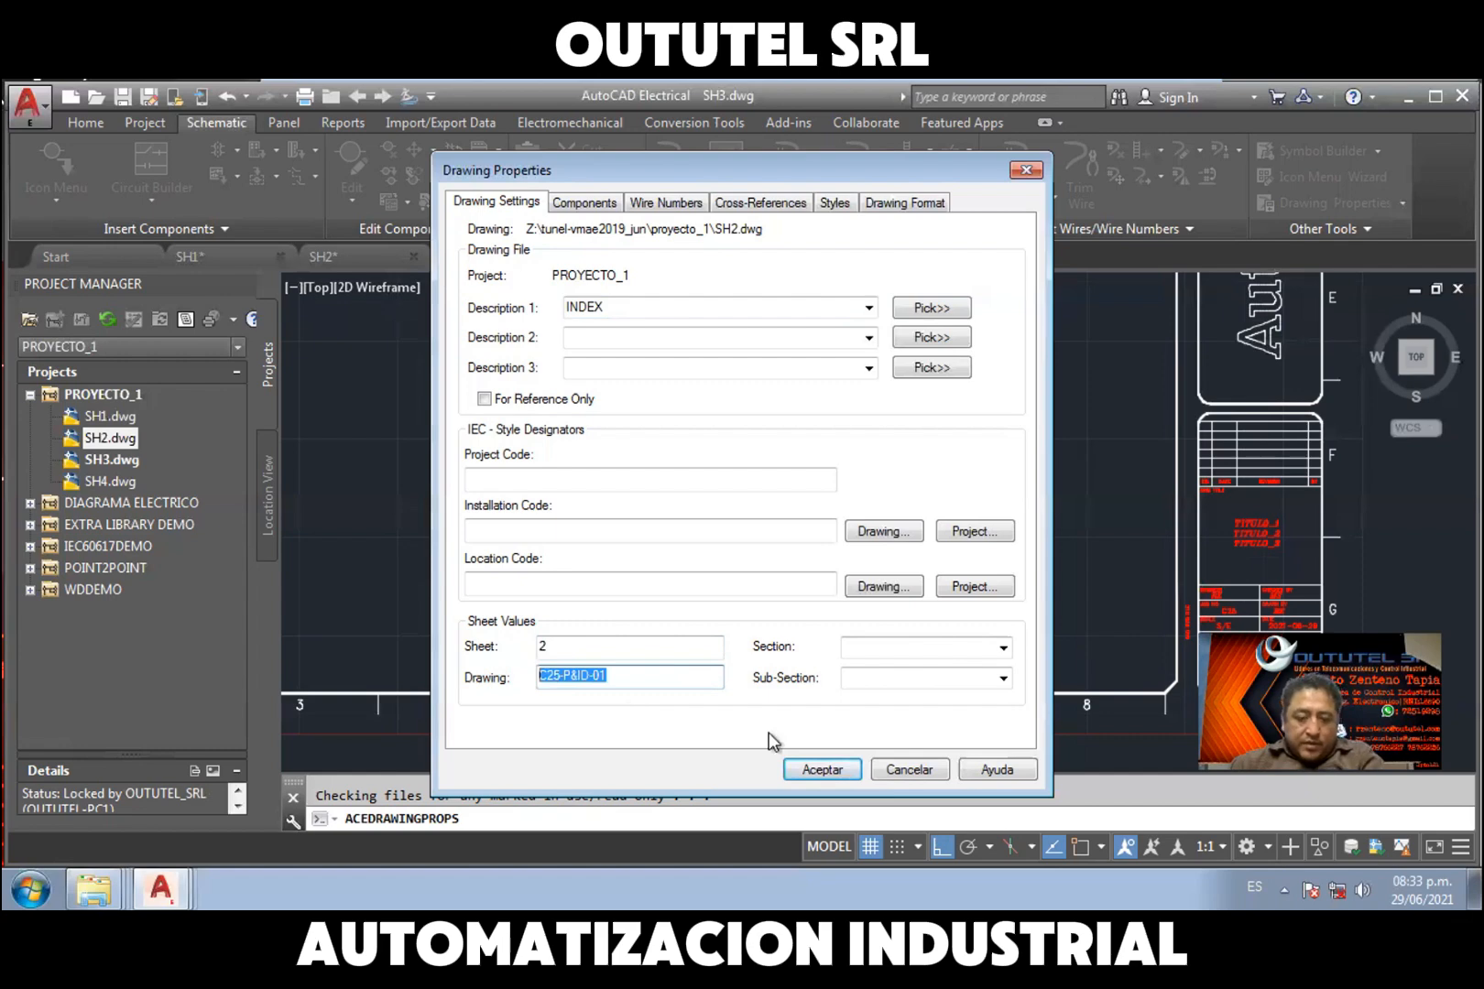
left_click(822, 770)
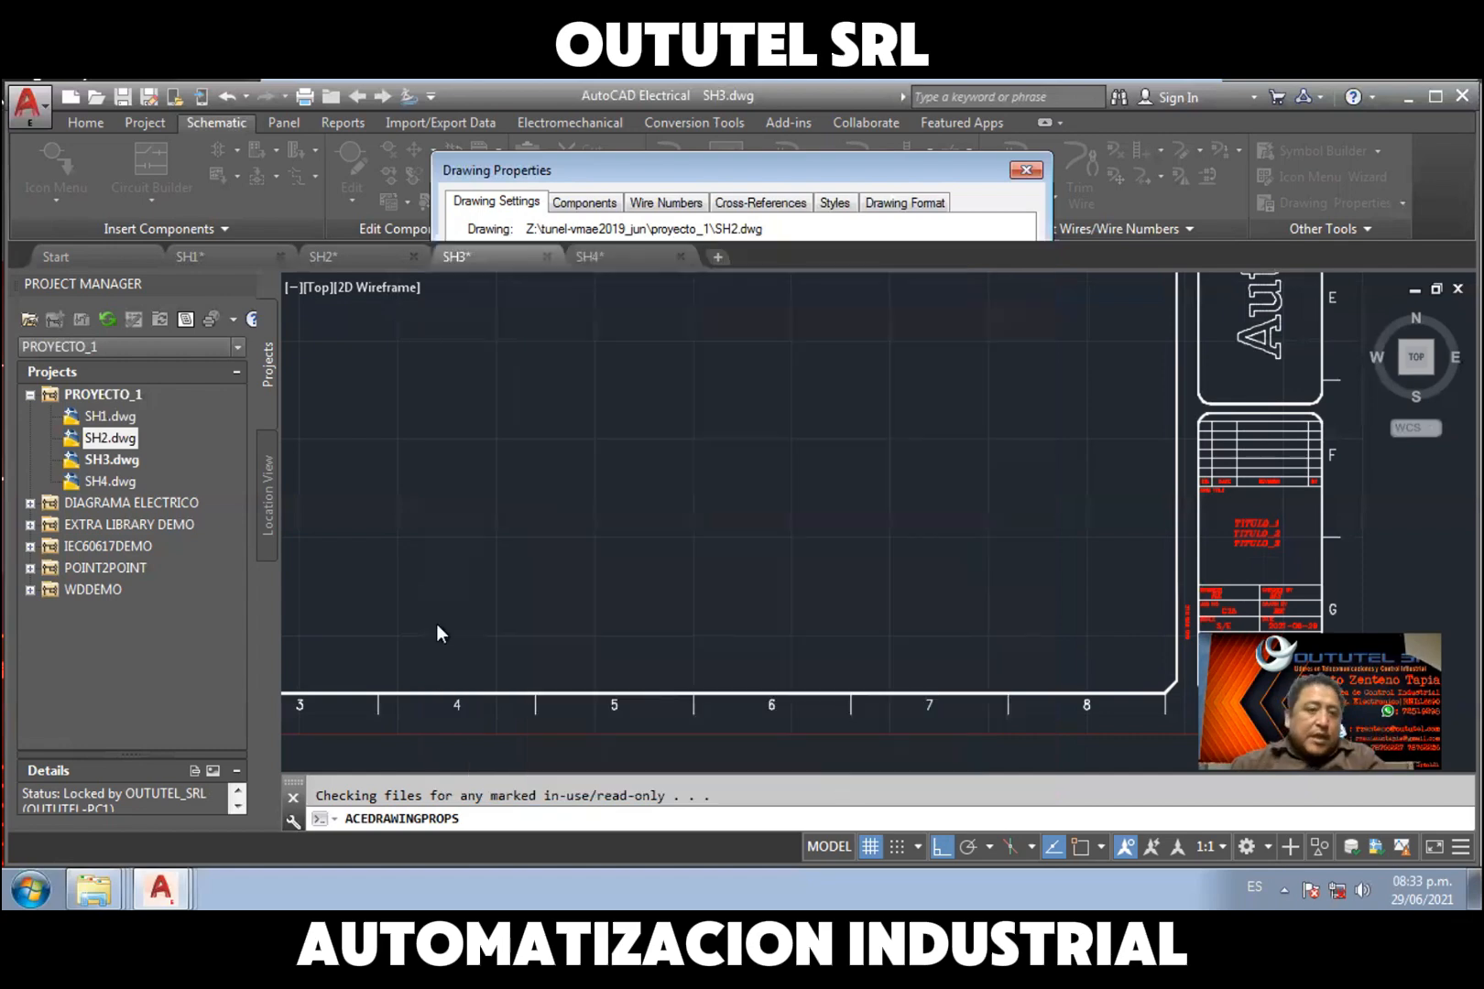
In the drawing properties of SH3.dwg, set Description 1 to P&ID, Sheet to 3 and Drawing to C25-P&ID-01, and apply them
right_click(110, 463)
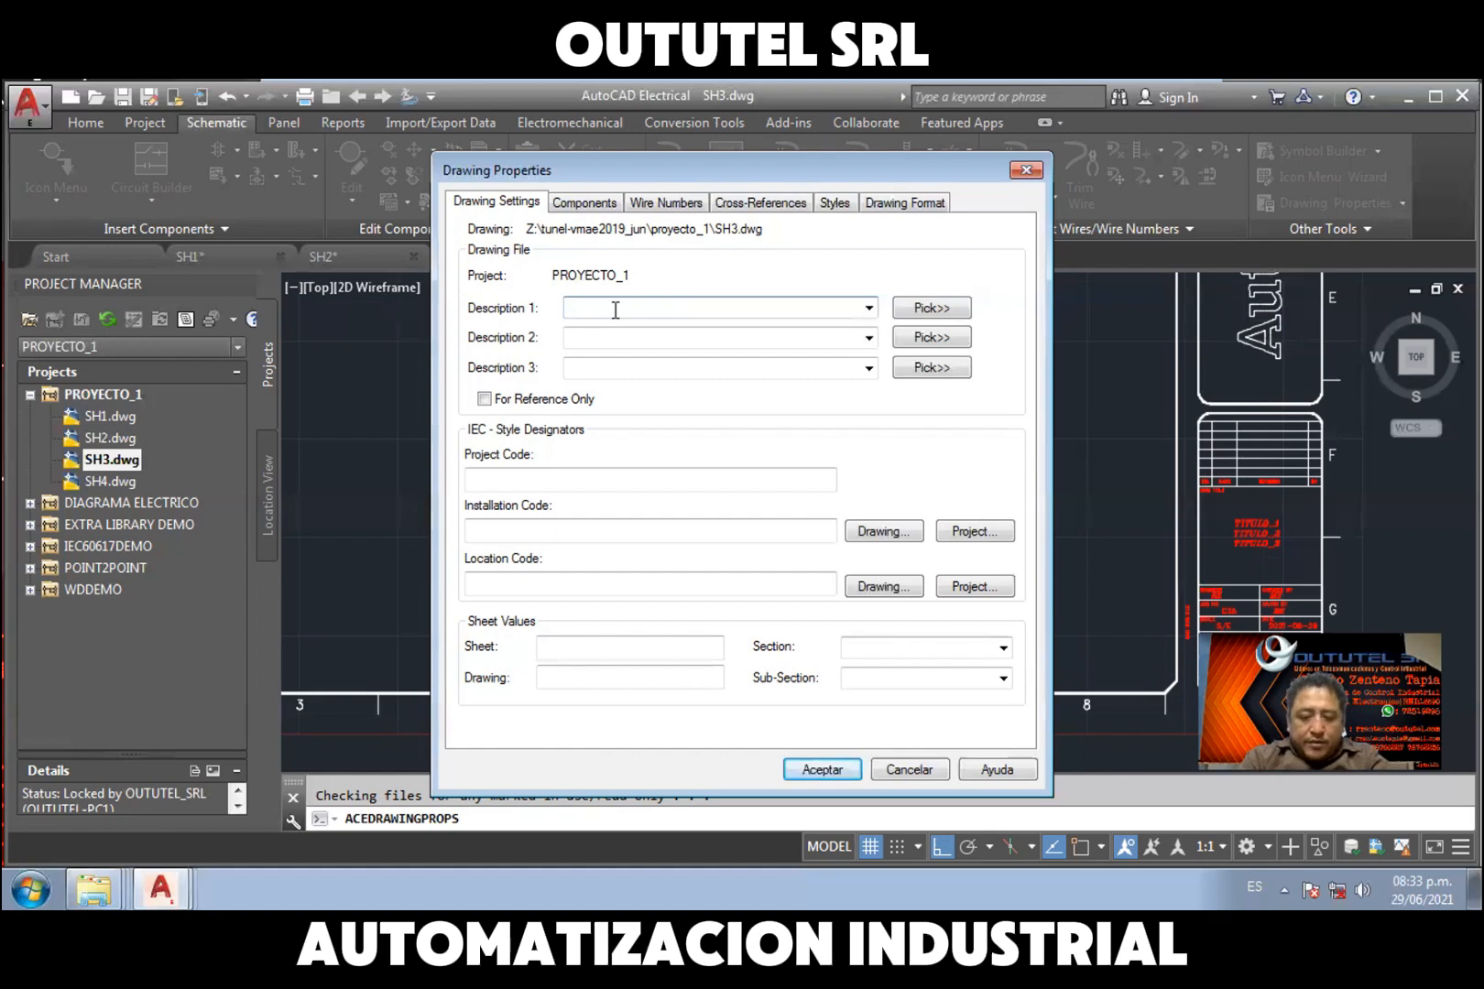
type("P")
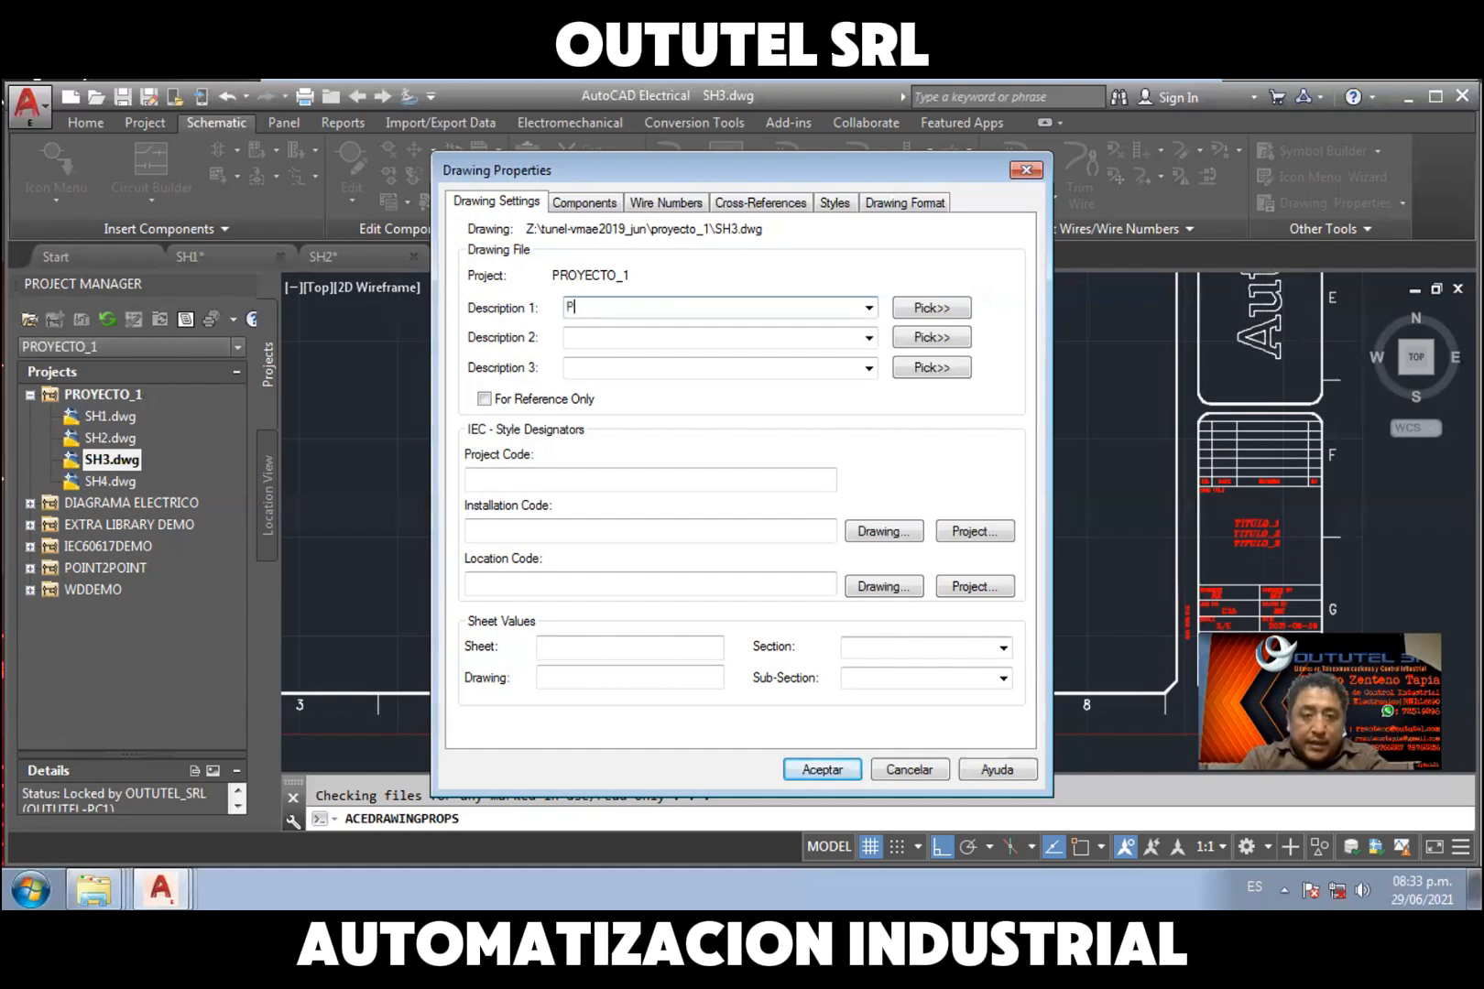
type("&ID")
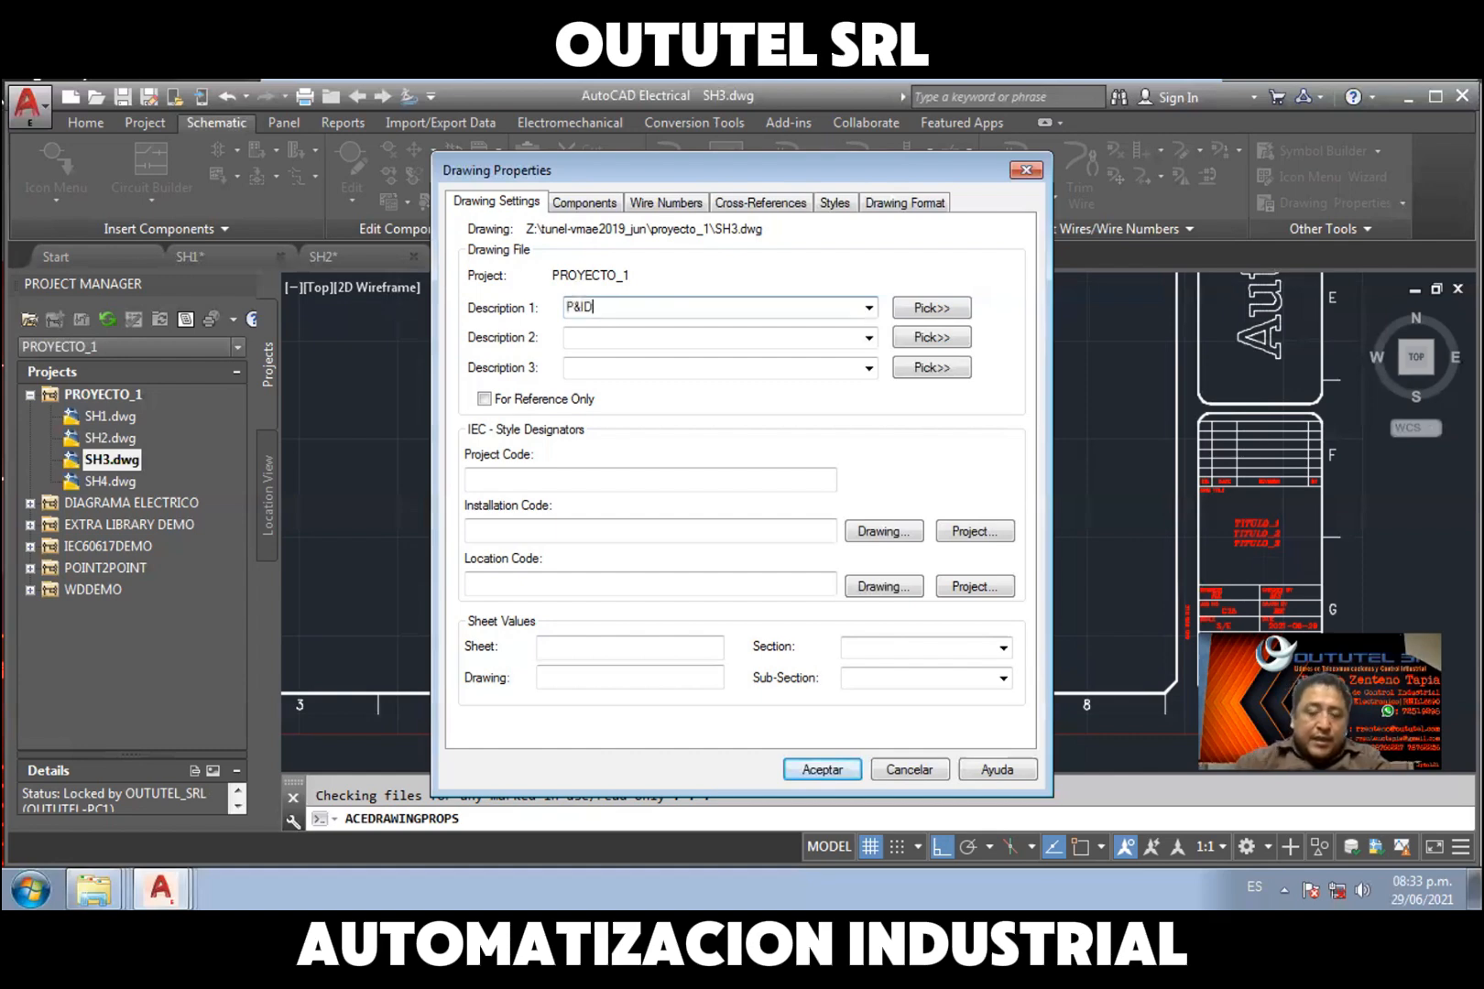
left_click(589, 652)
type("3")
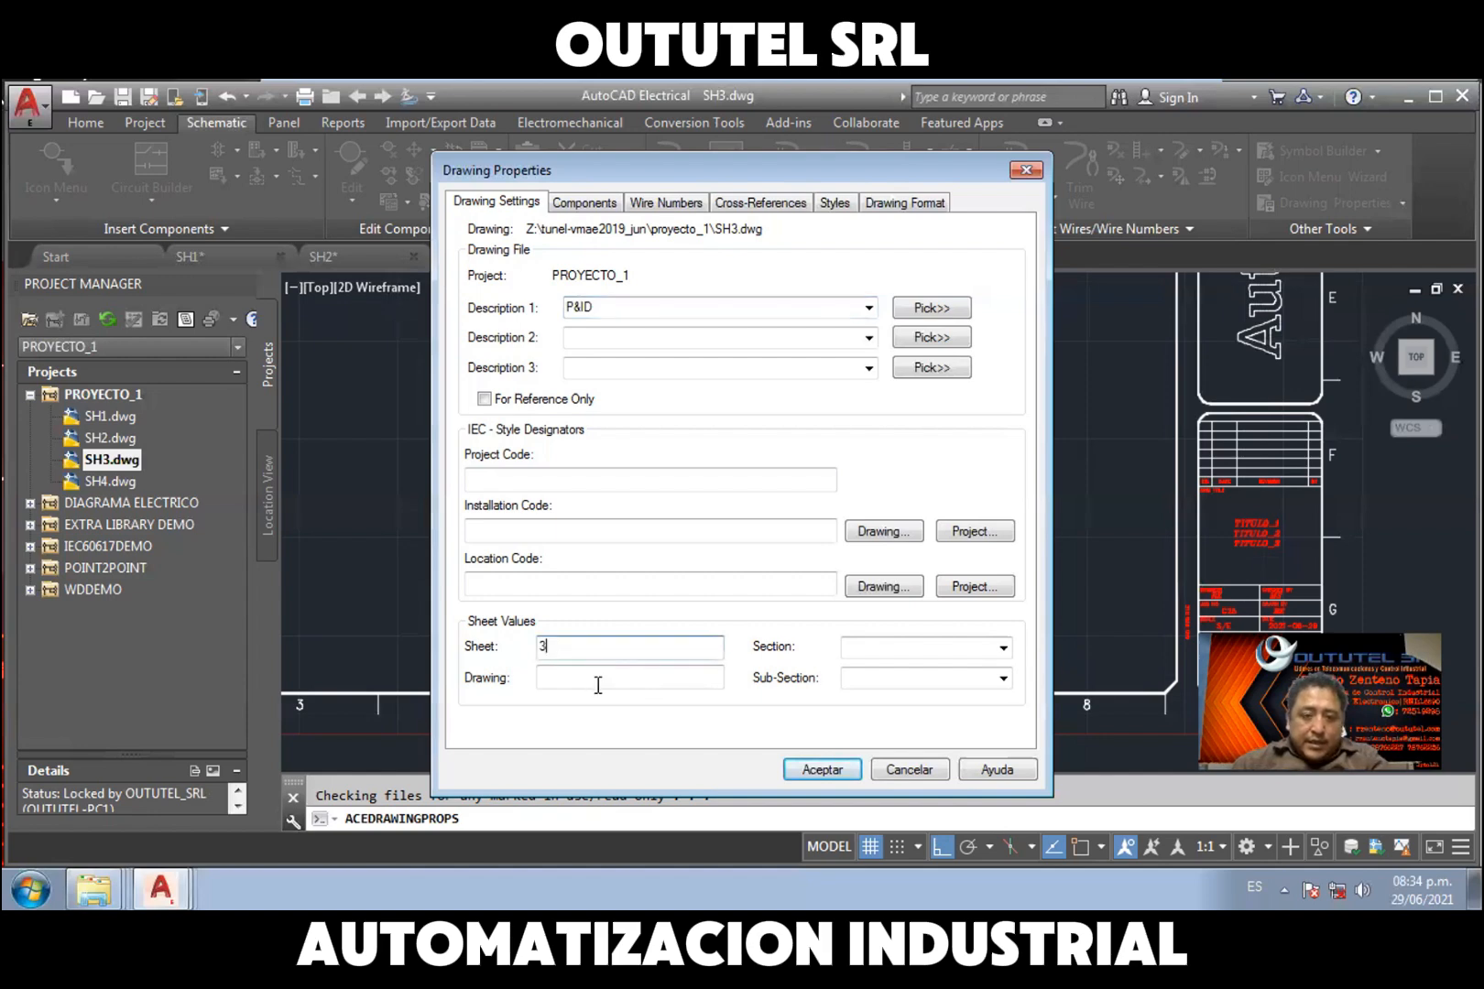
left_click(597, 685)
type("C25-P&ID-01")
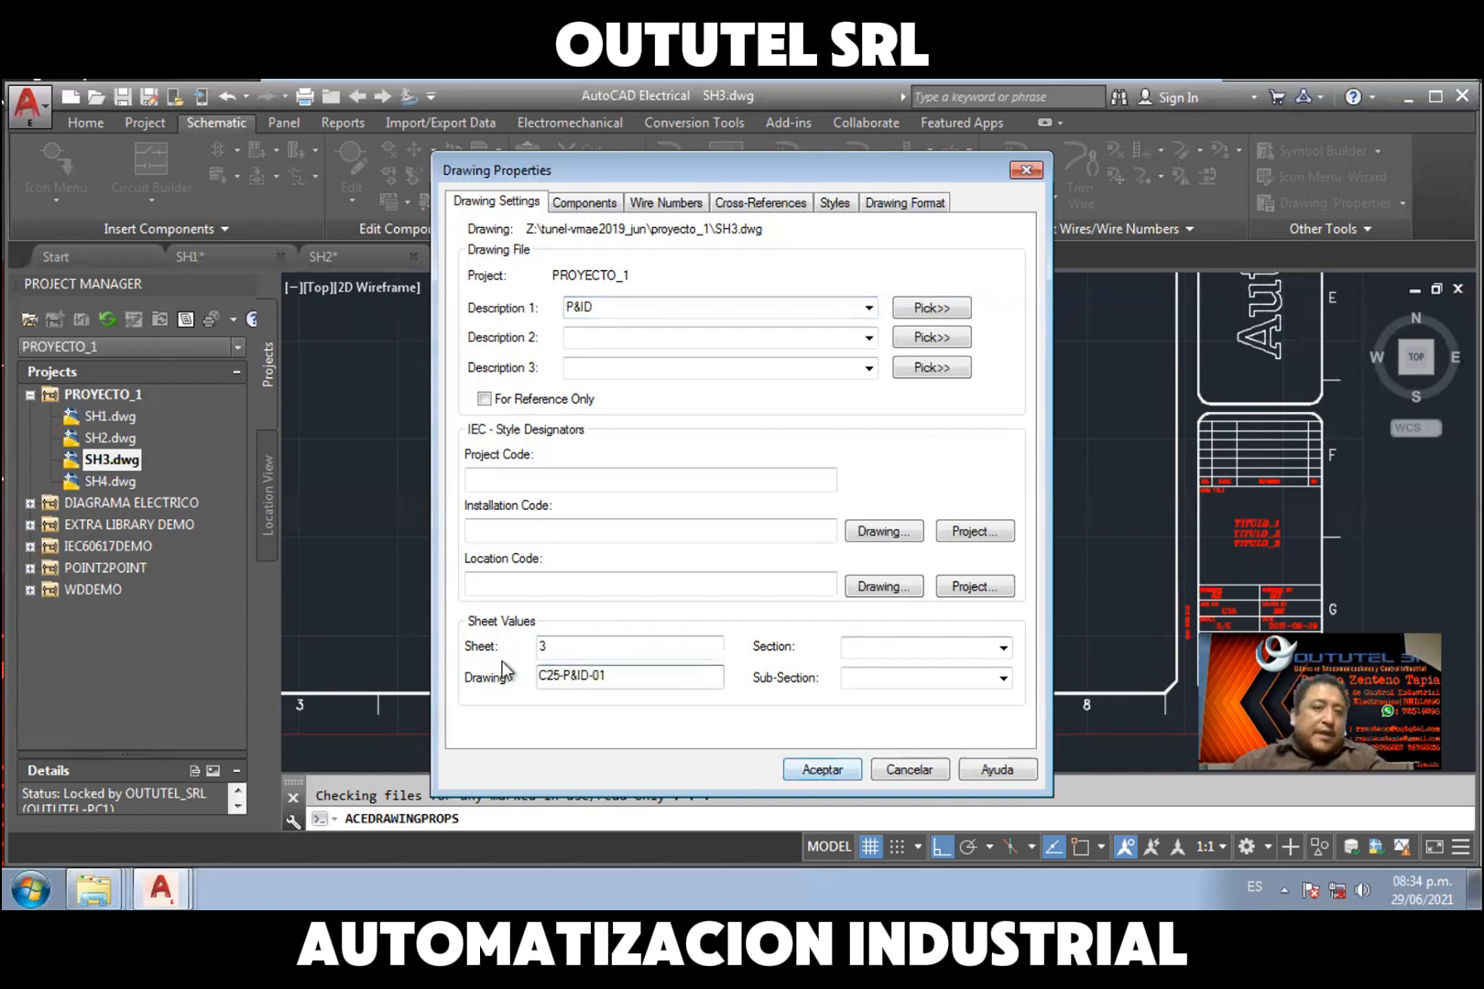
key("Return")
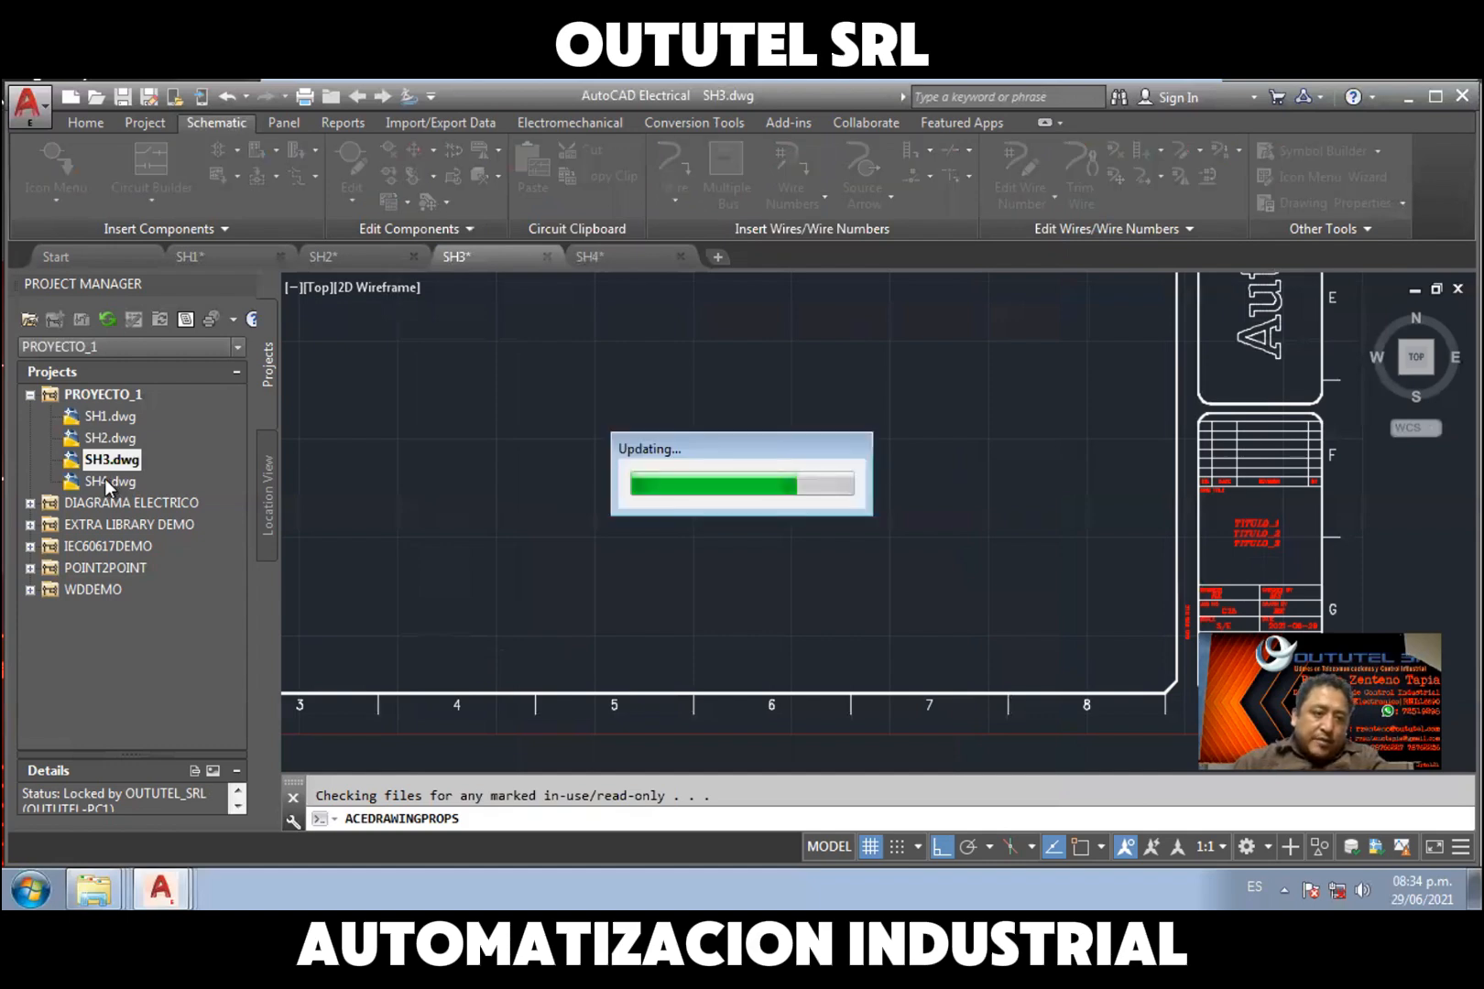
Open the drawing properties of SH4.dwg and set Description 1 to COMPONENT LIST
left_click(104, 479)
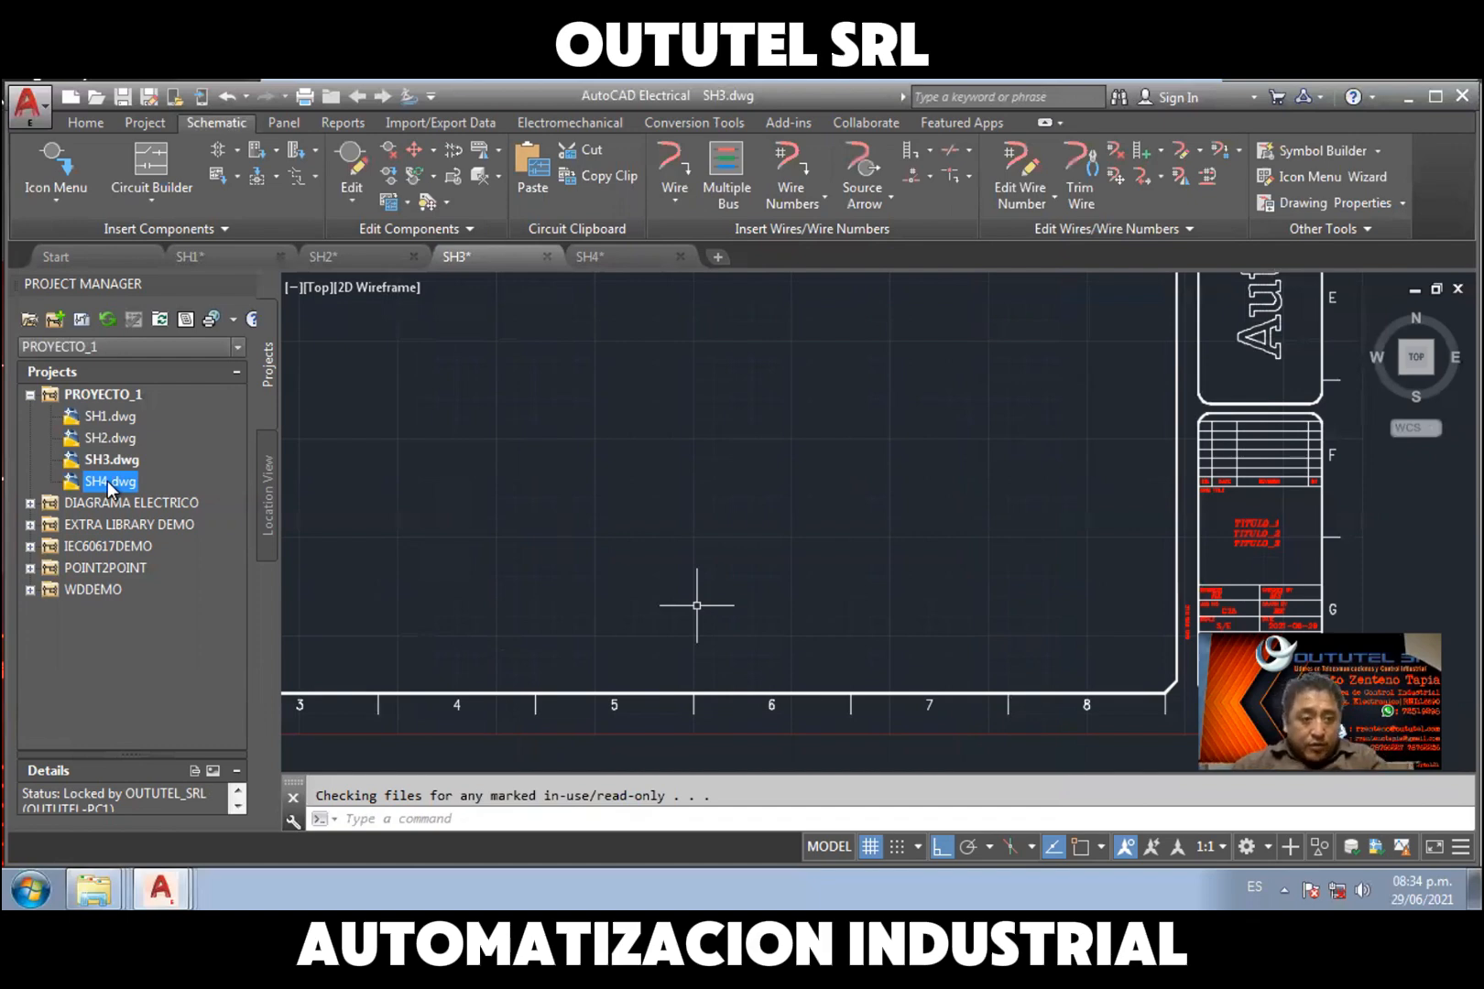
right_click(117, 490)
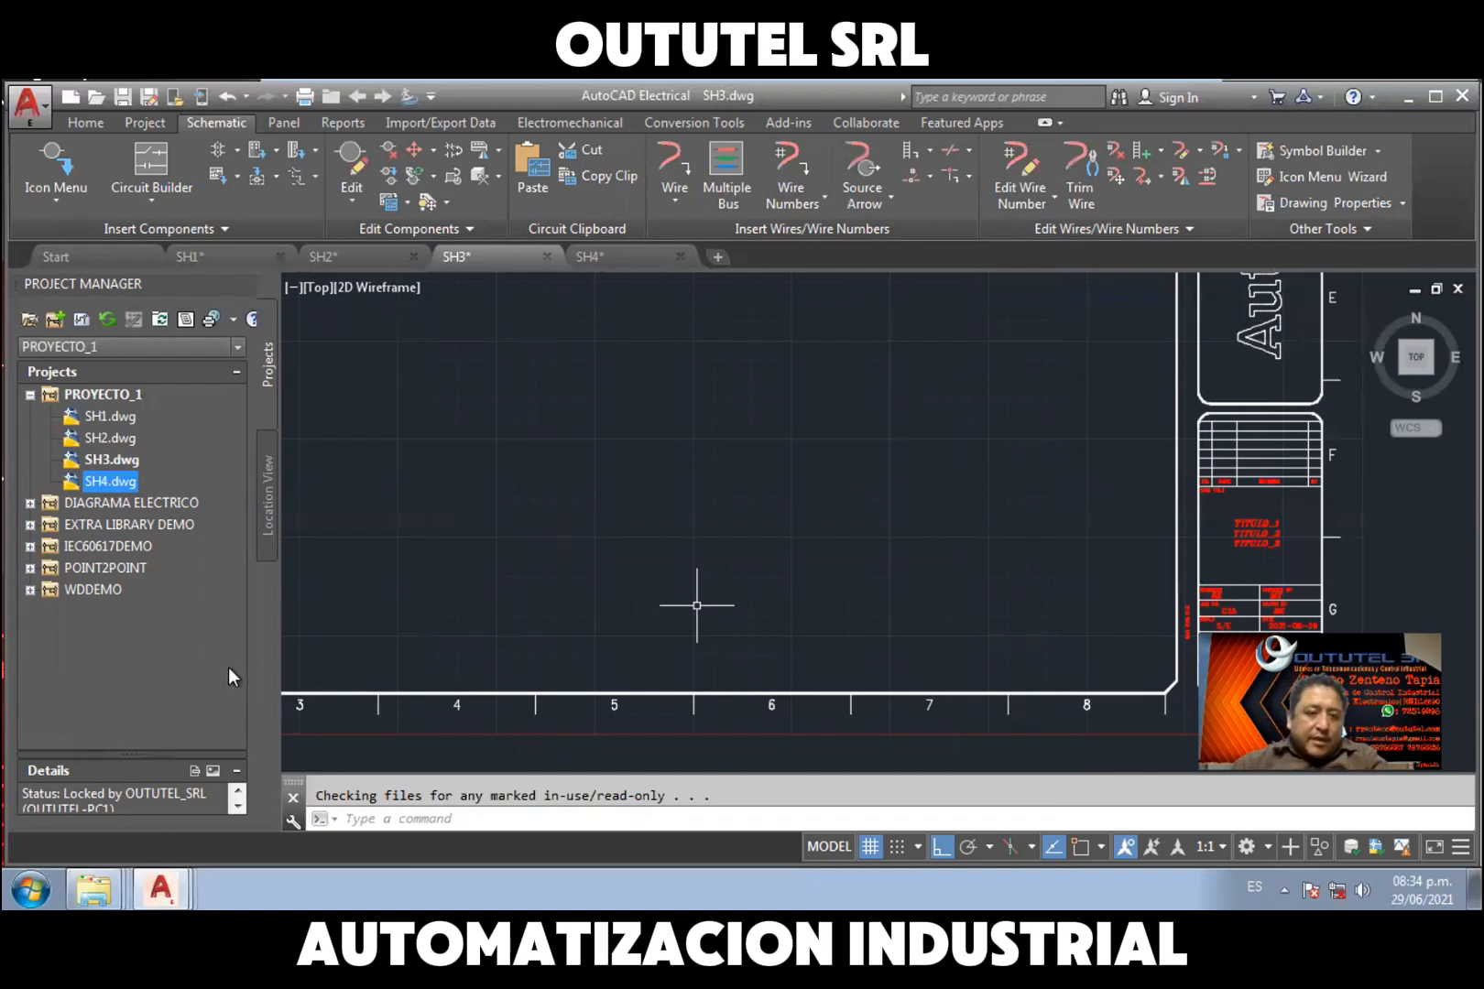
mouse_move(231, 677)
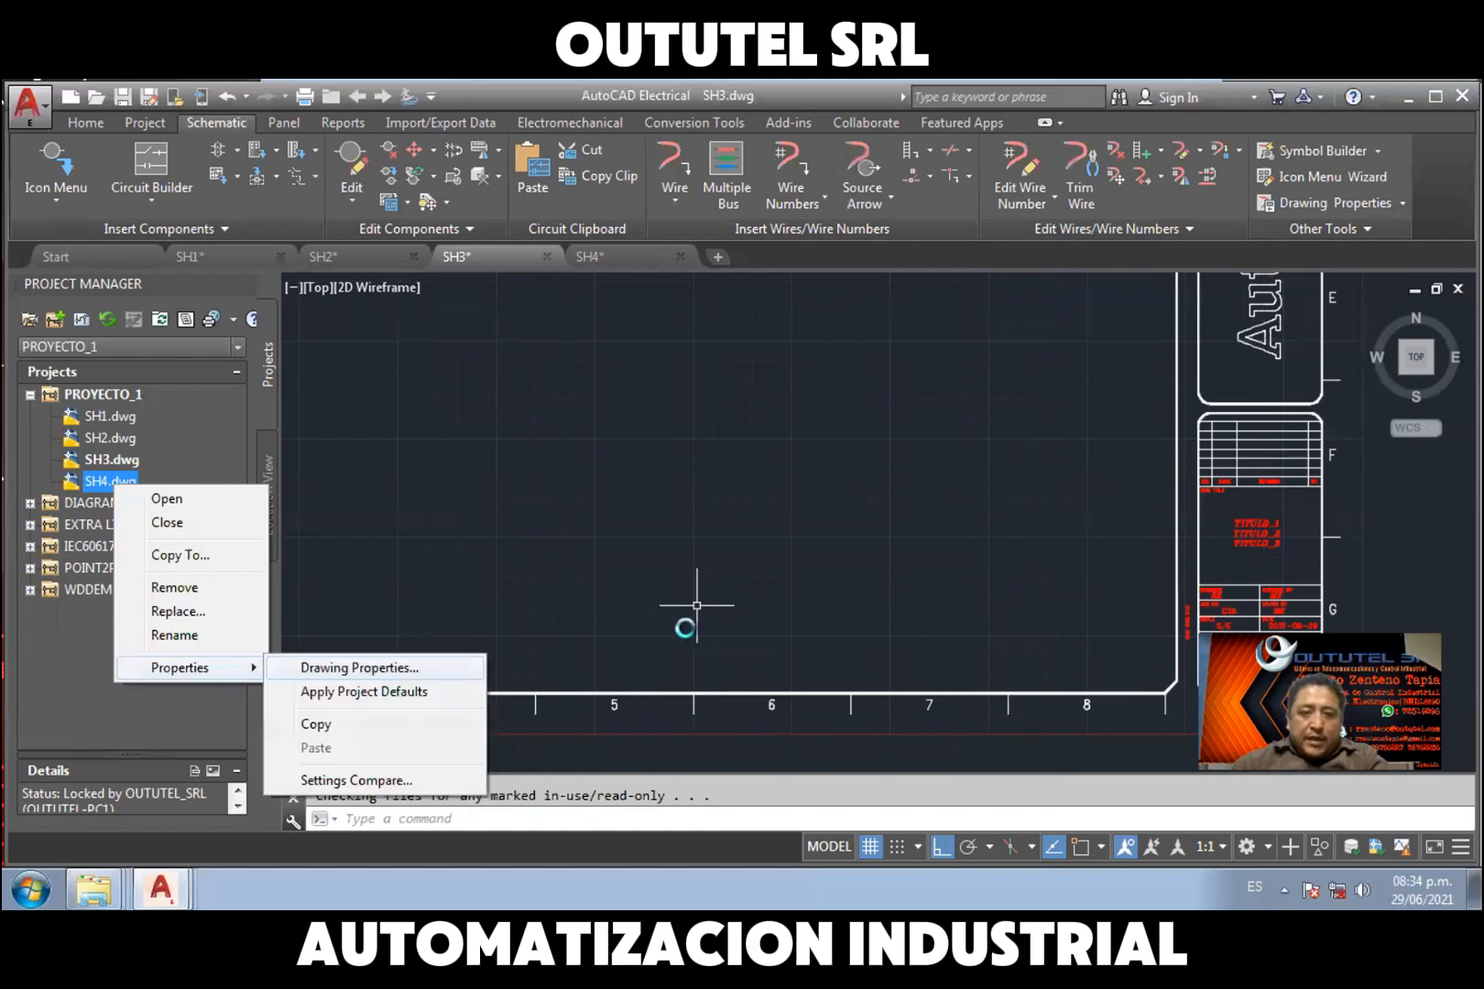
left_click(363, 667)
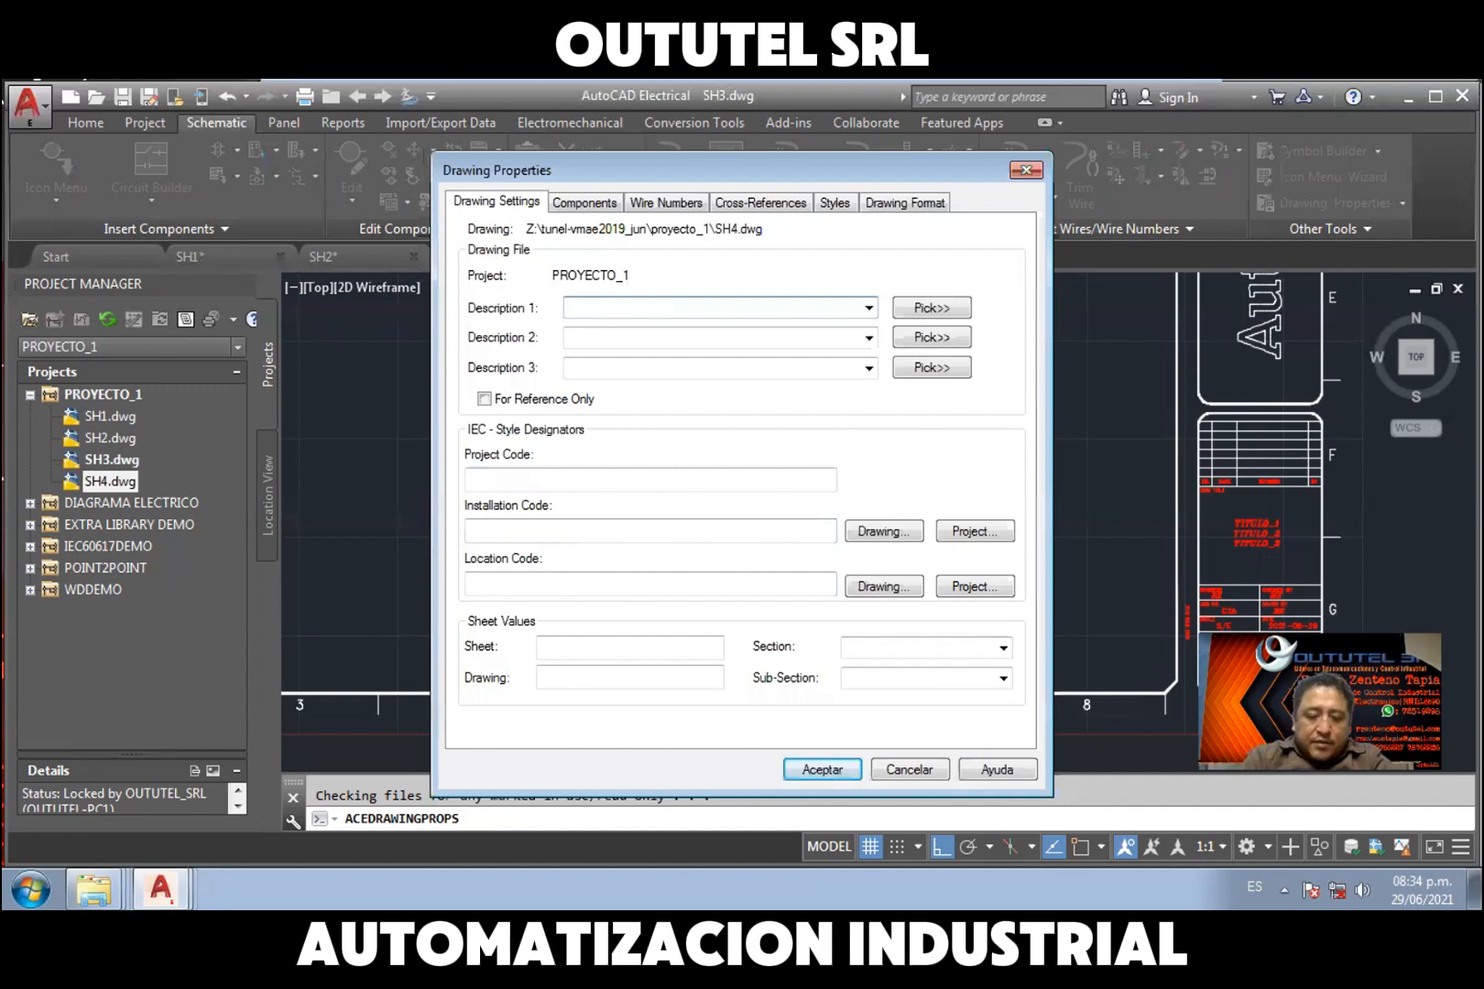
type("COMP")
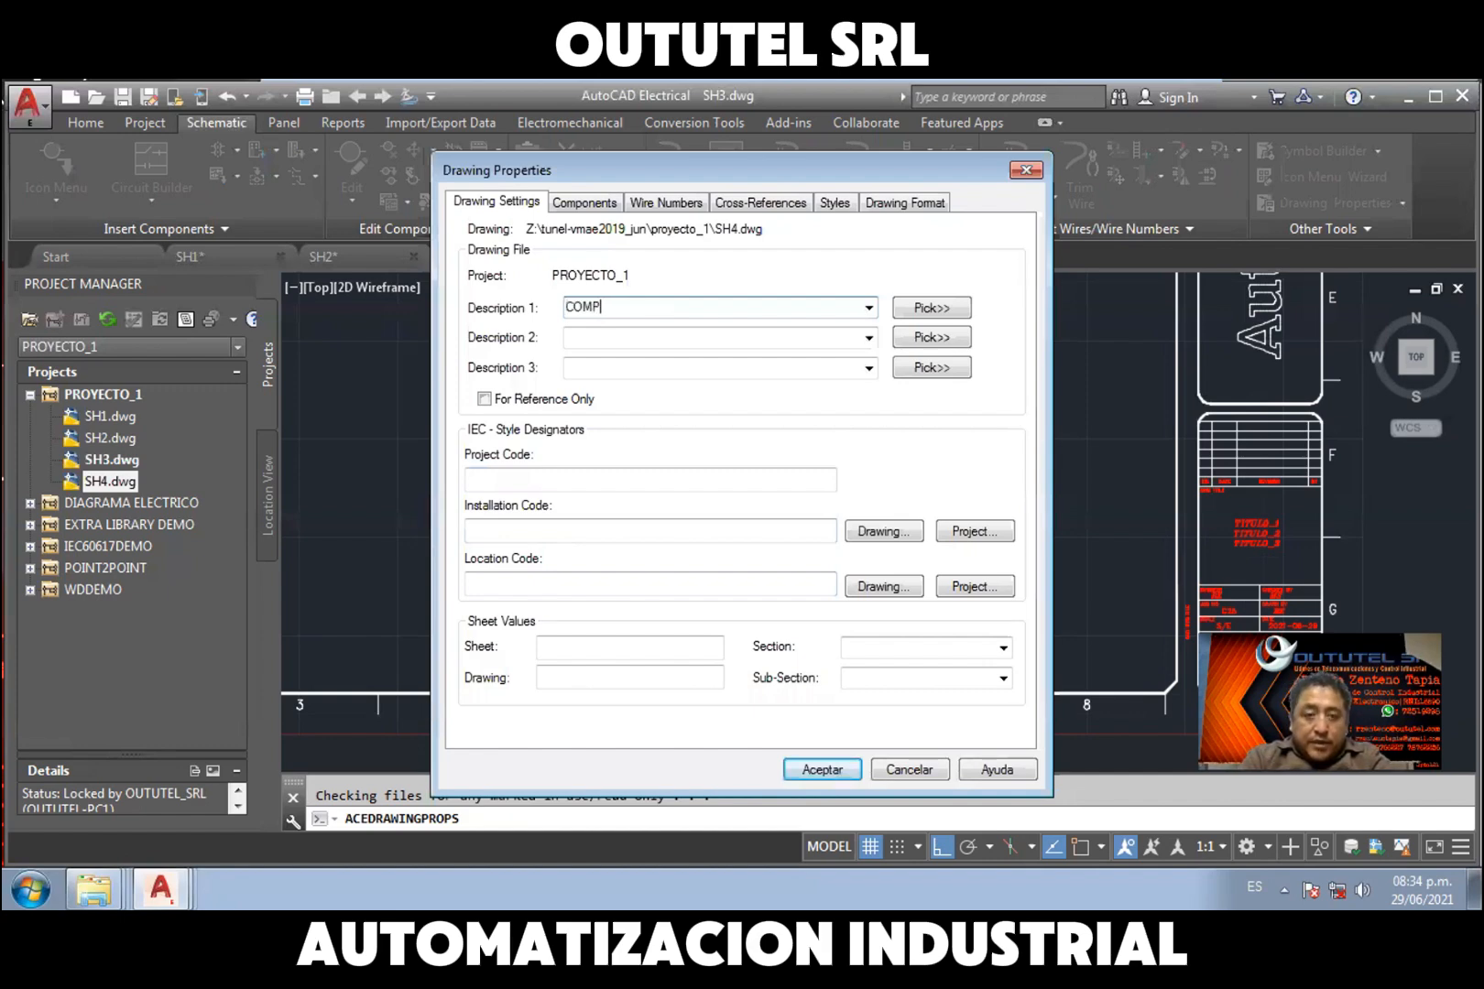
type("ONENT")
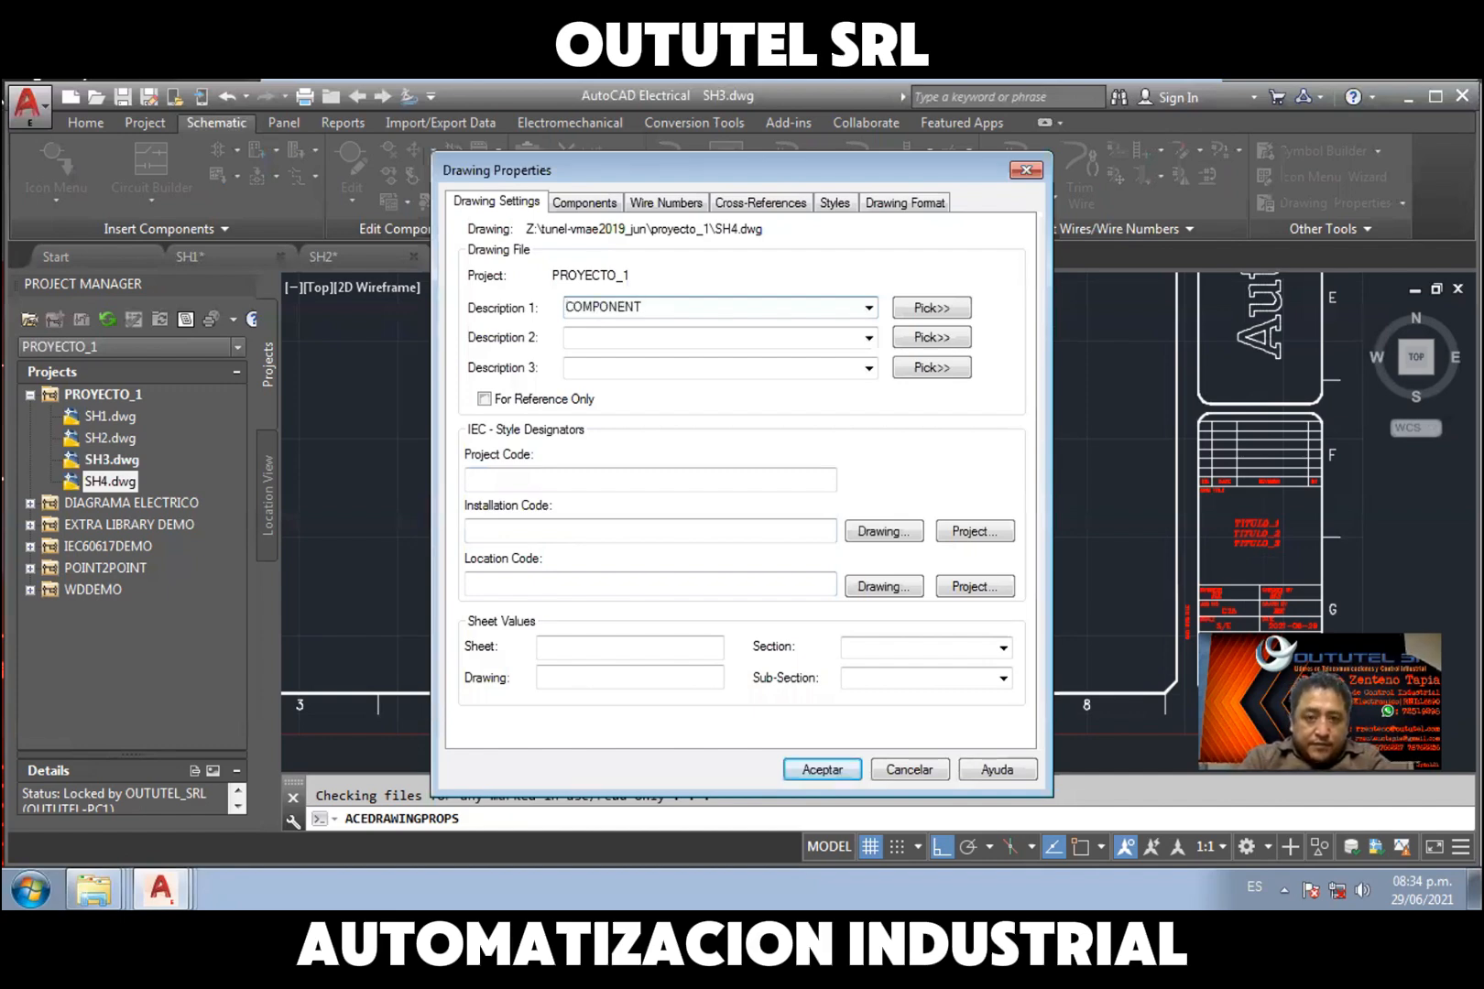
type(" LI")
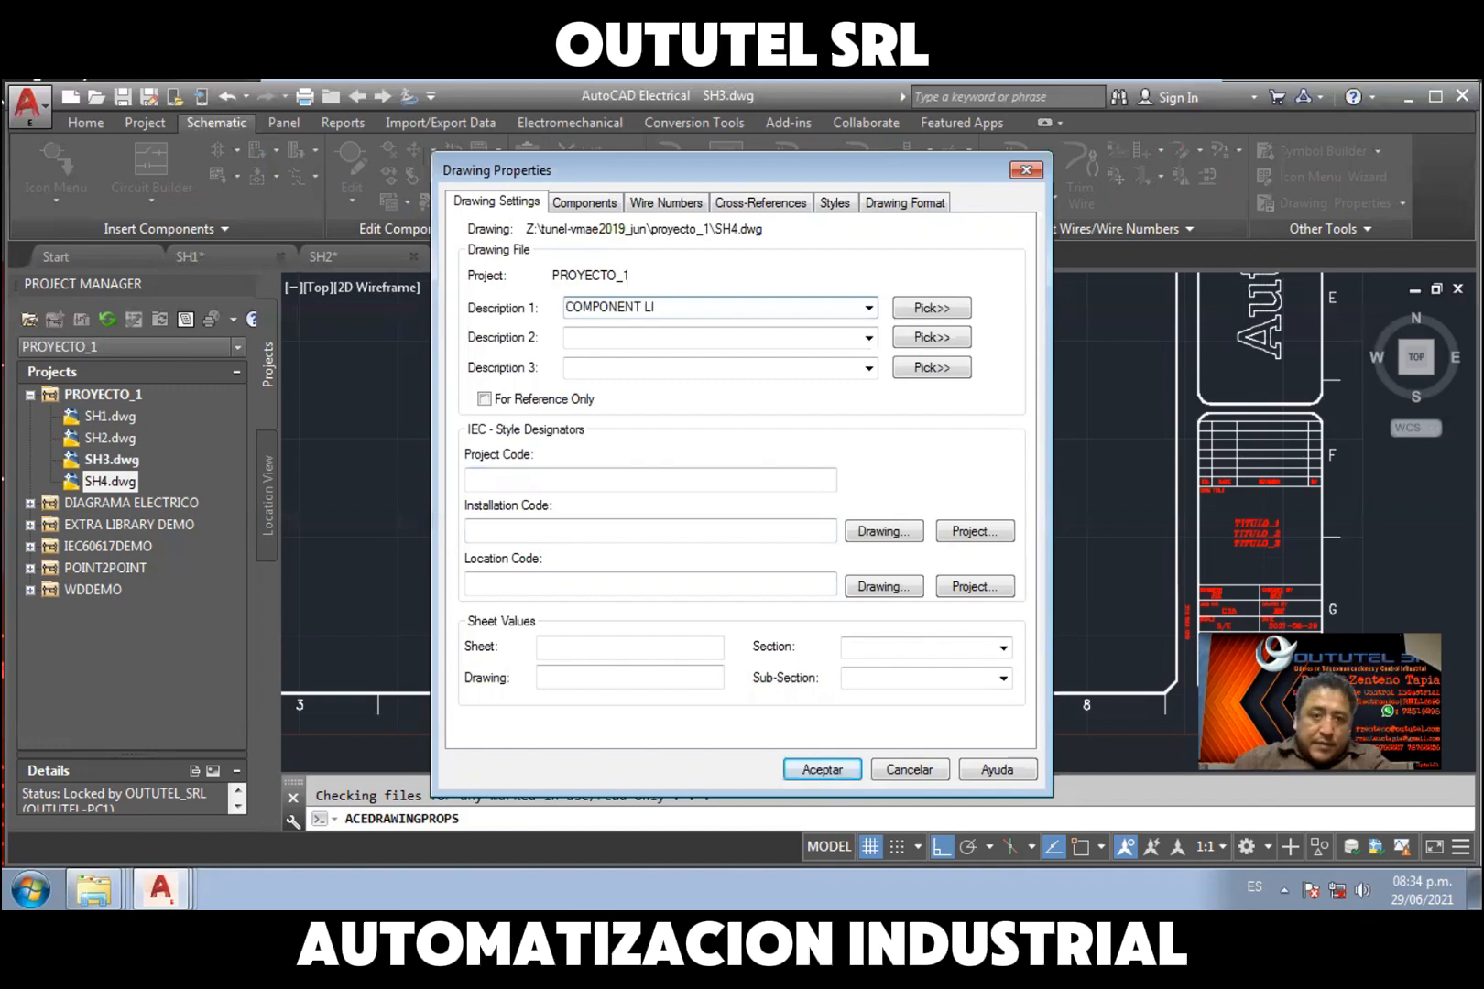
type("ST")
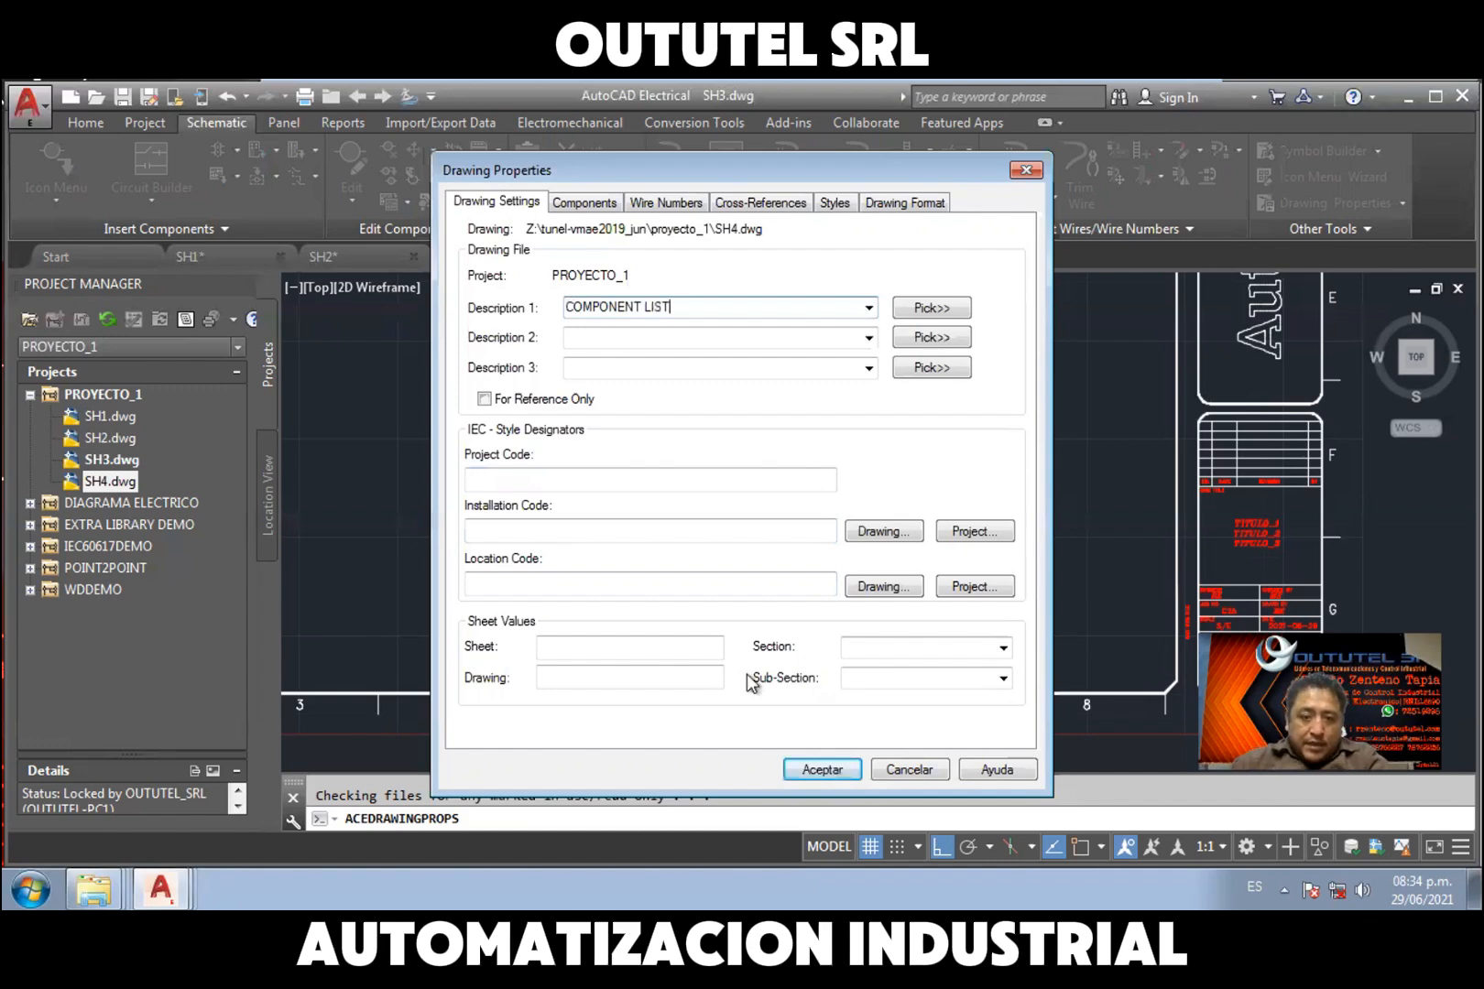
Set the Sheet value of SH4.dwg to 4 and its Drawing value to C25-P&ID-01, and apply the properties
left_click(585, 657)
type("4")
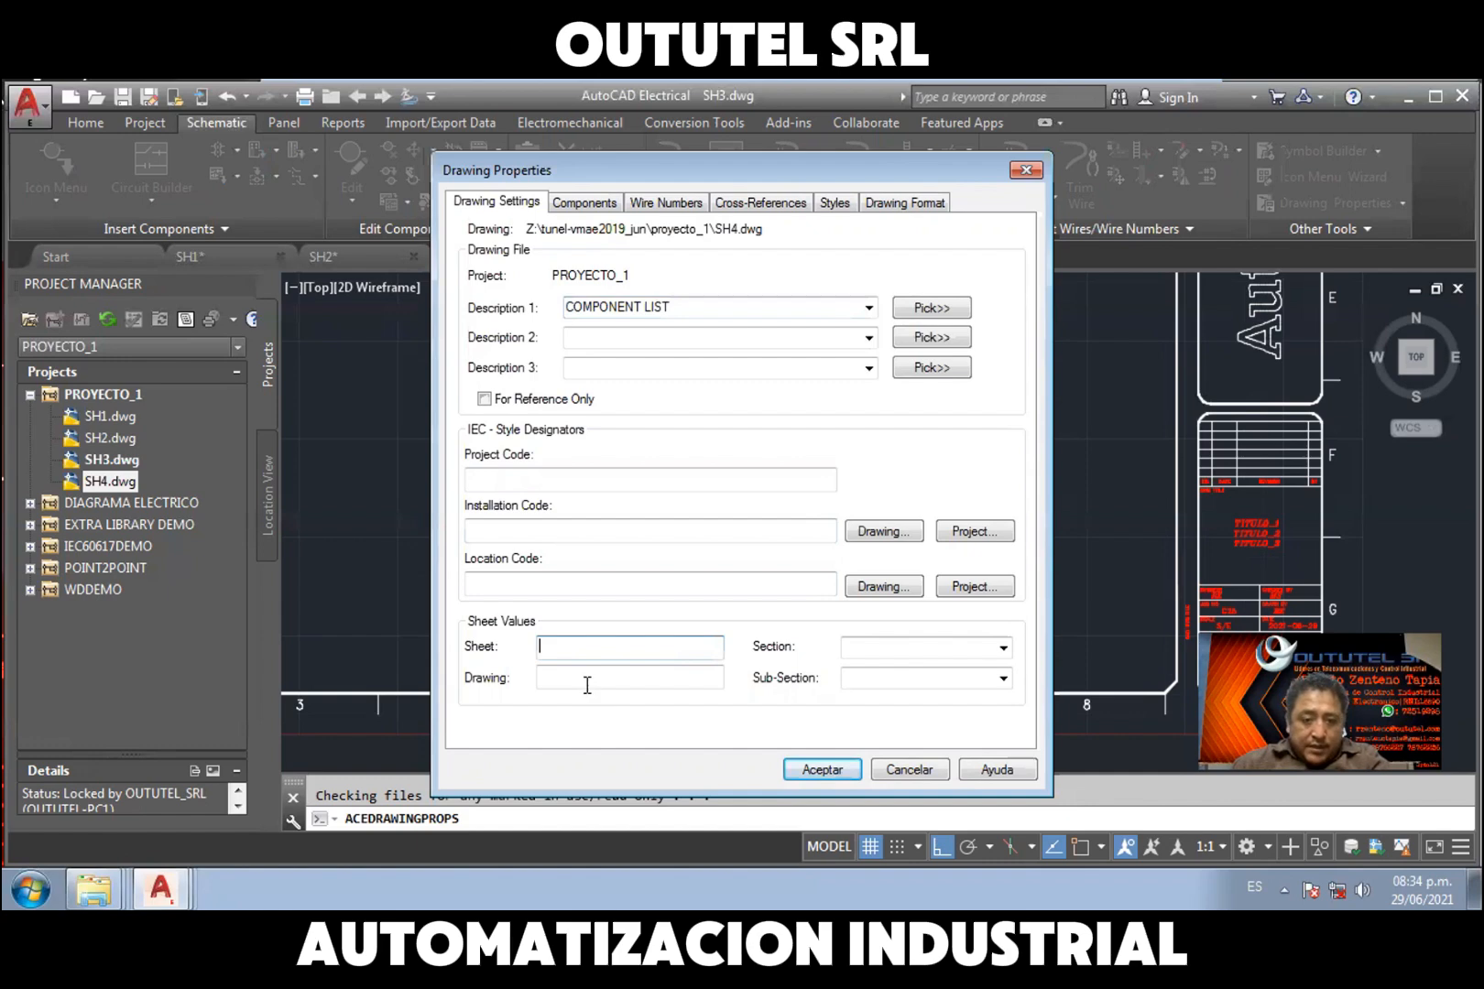
left_click(586, 678)
key("ctrl+v")
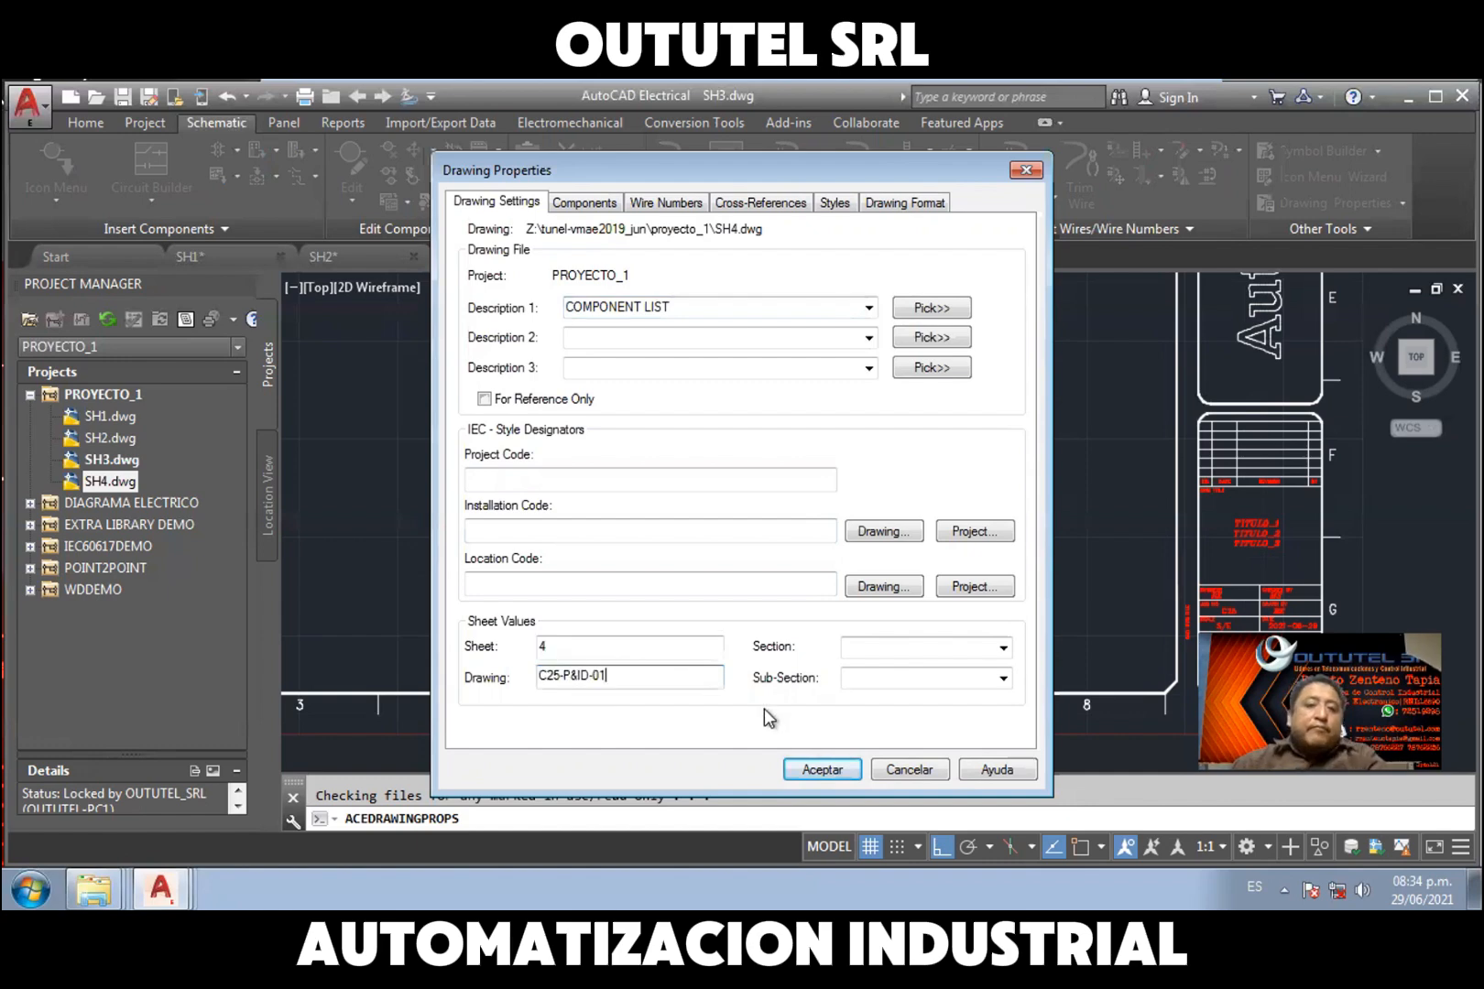
left_click(819, 767)
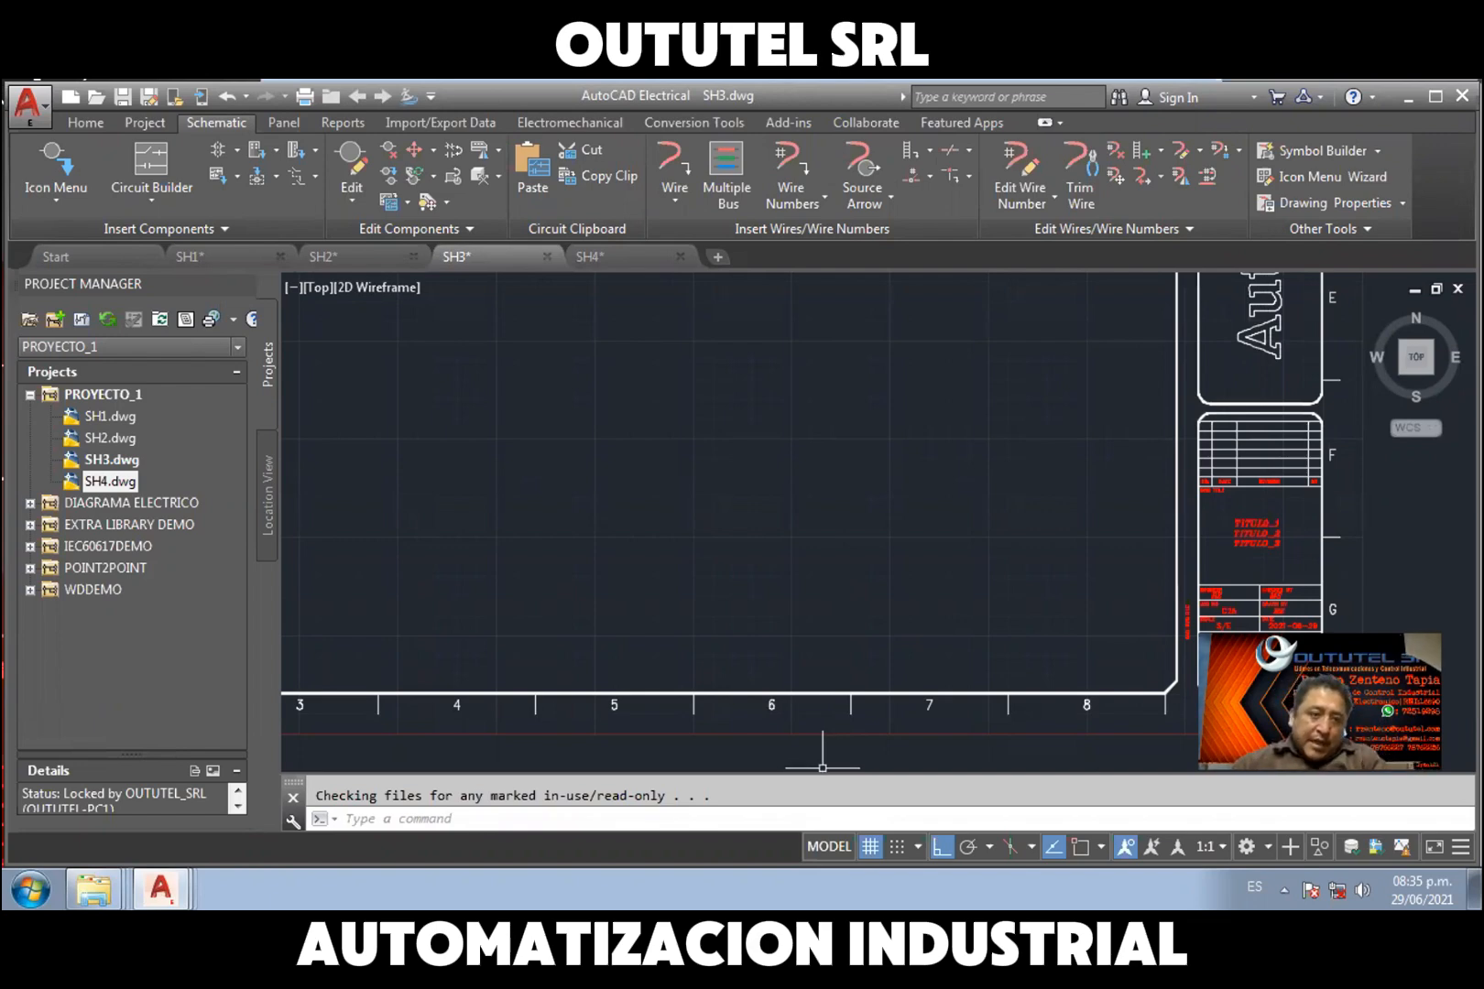
Start a title block update for PROYECTO_1 with all project description lines, drawing description 1 and the full filename in upper case
left_click(117, 395)
right_click(121, 400)
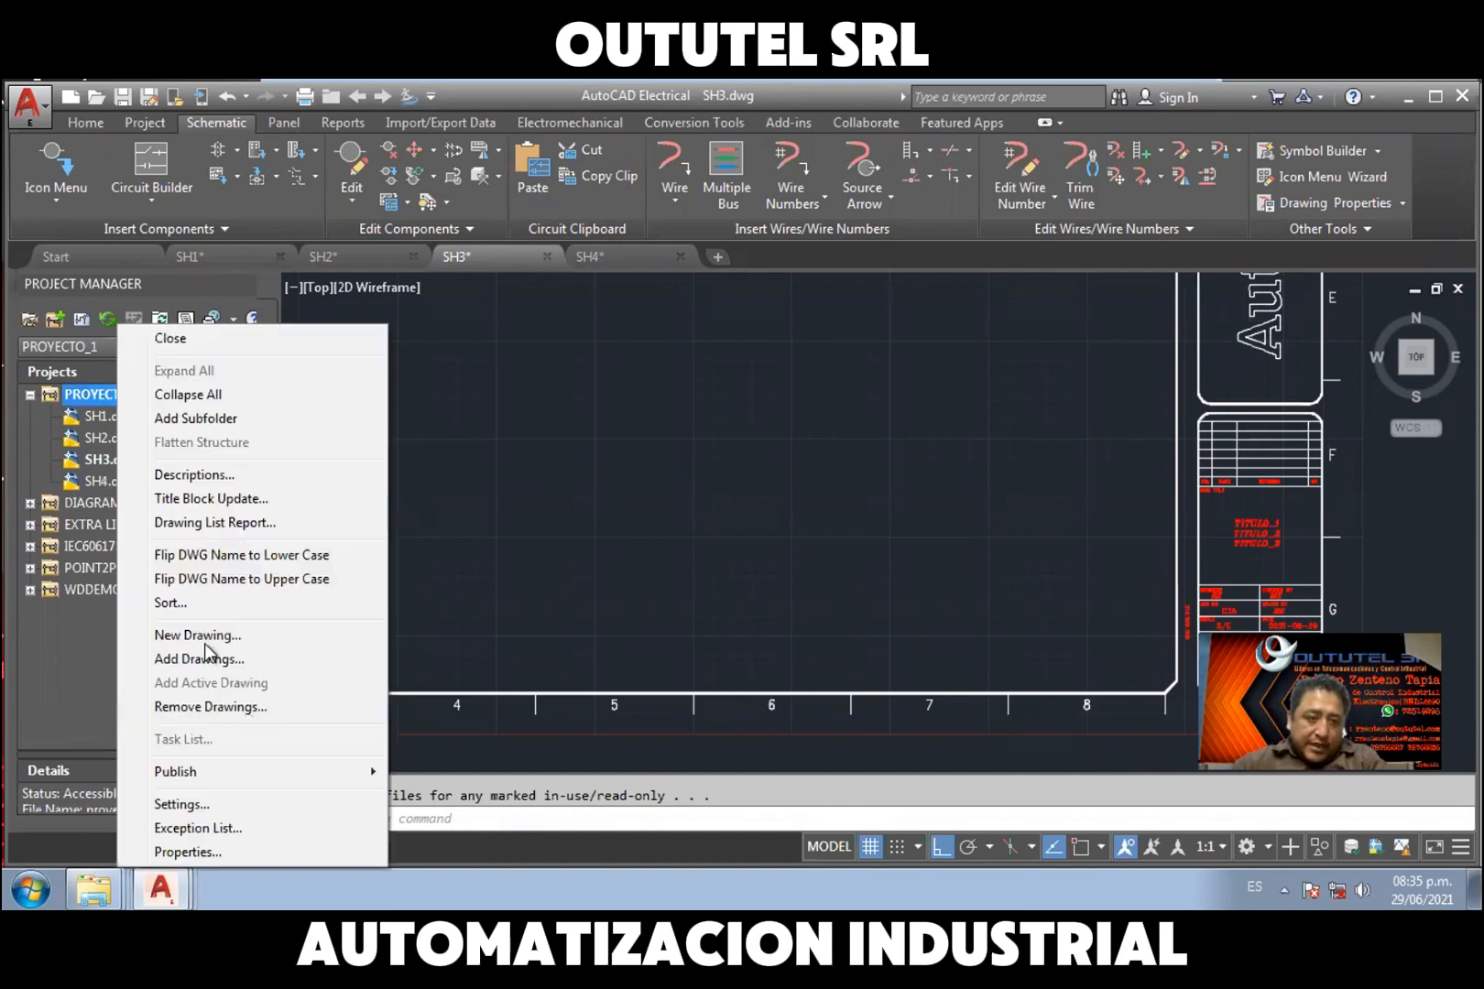
left_click(250, 500)
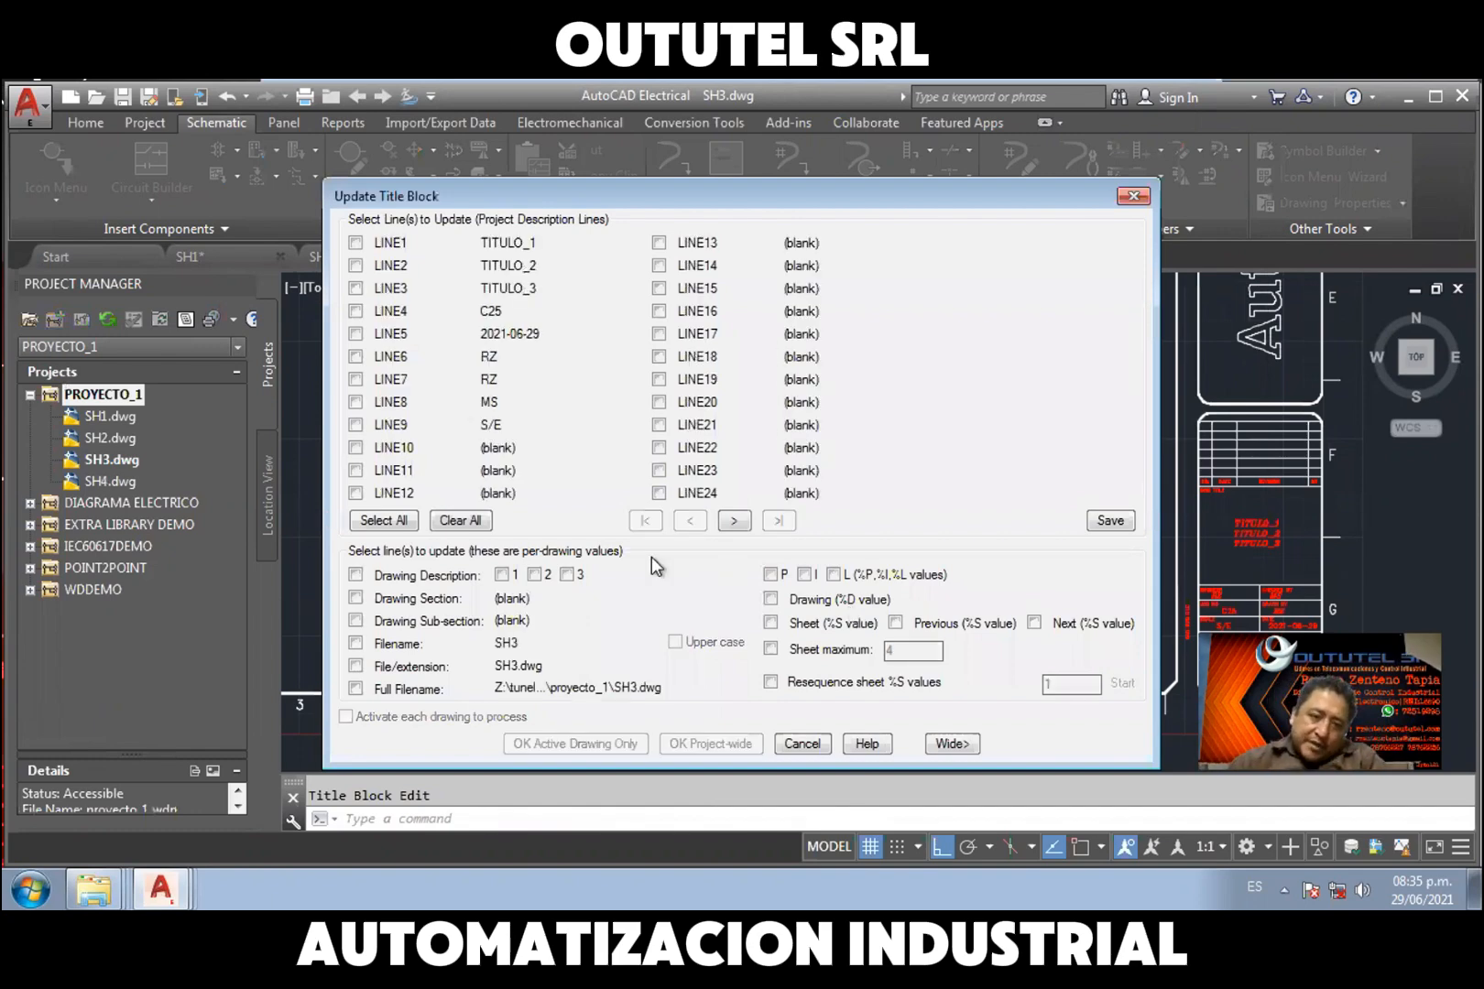
left_click(396, 522)
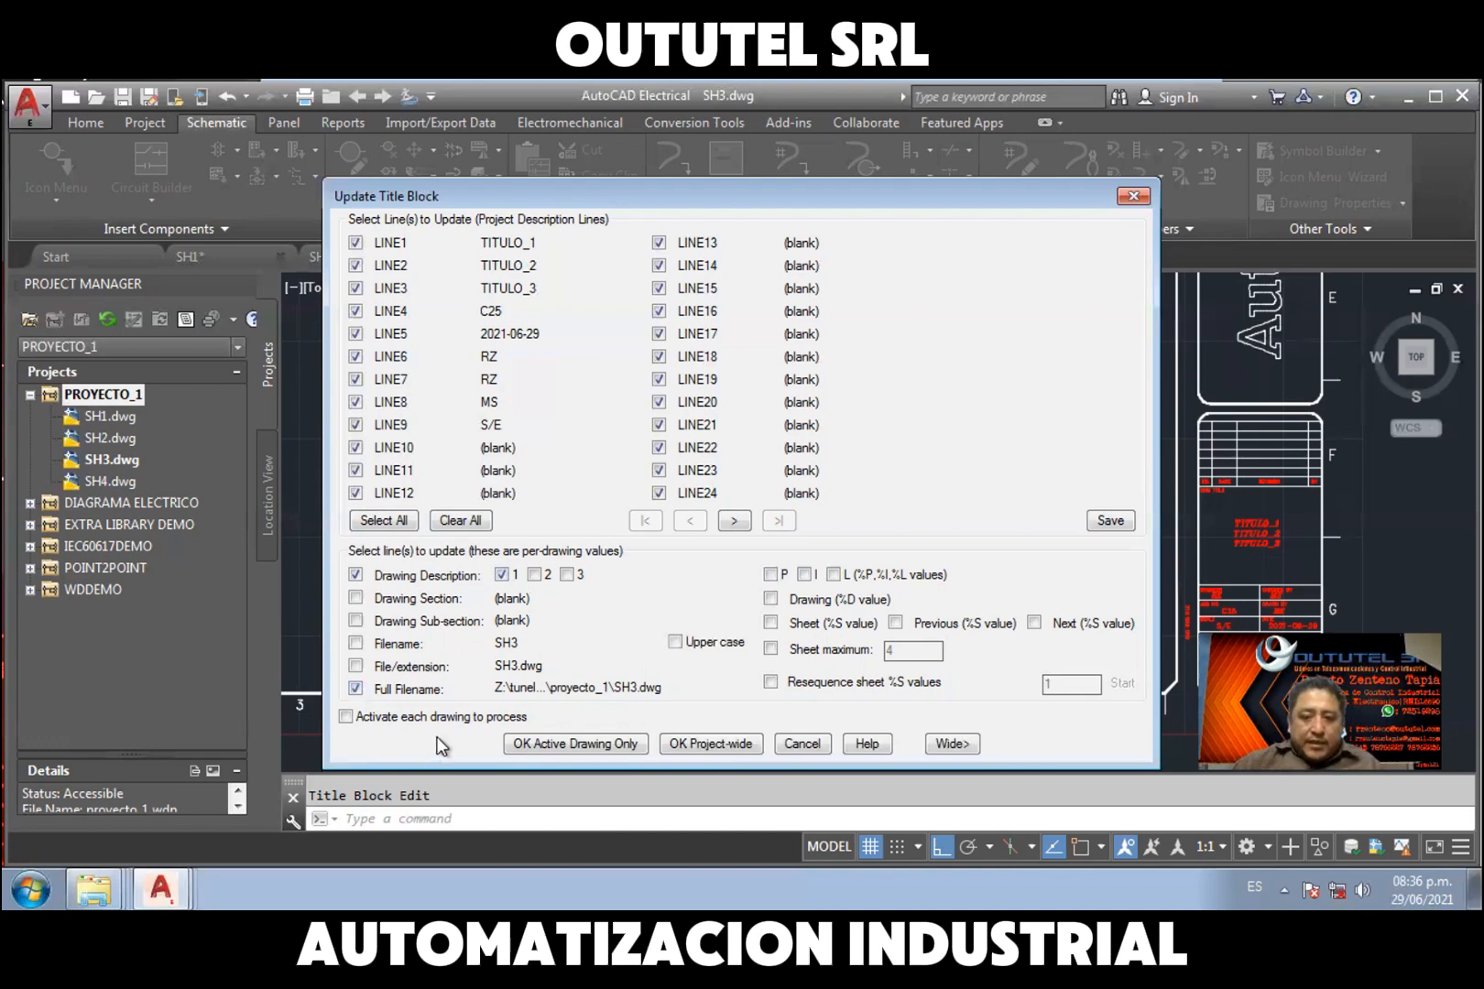
left_click(355, 688)
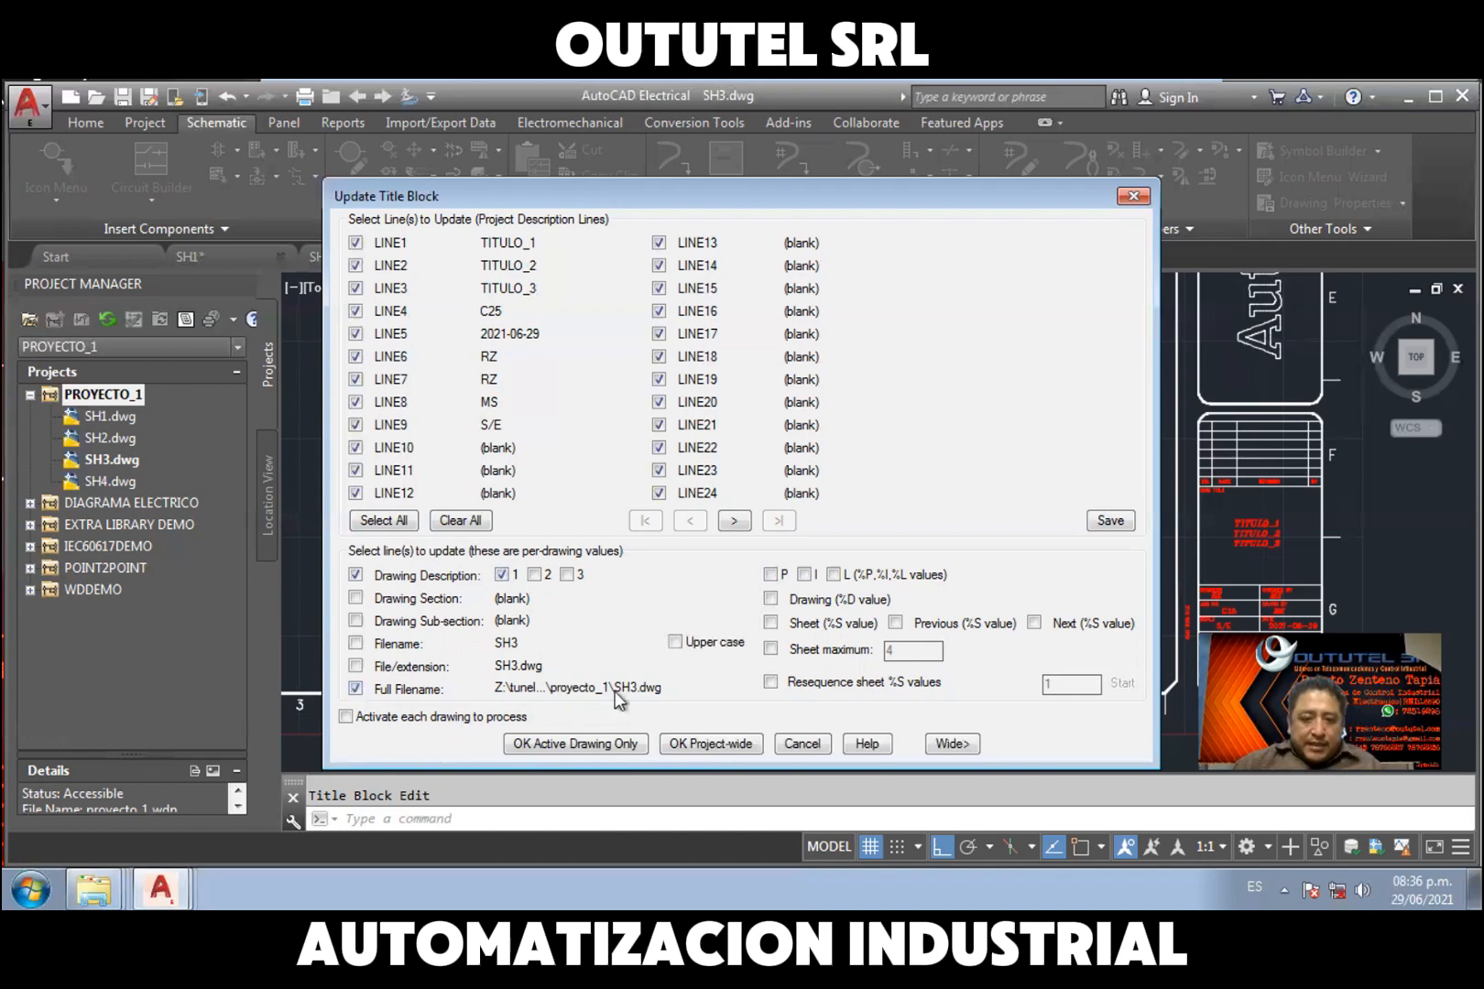
left_click(682, 645)
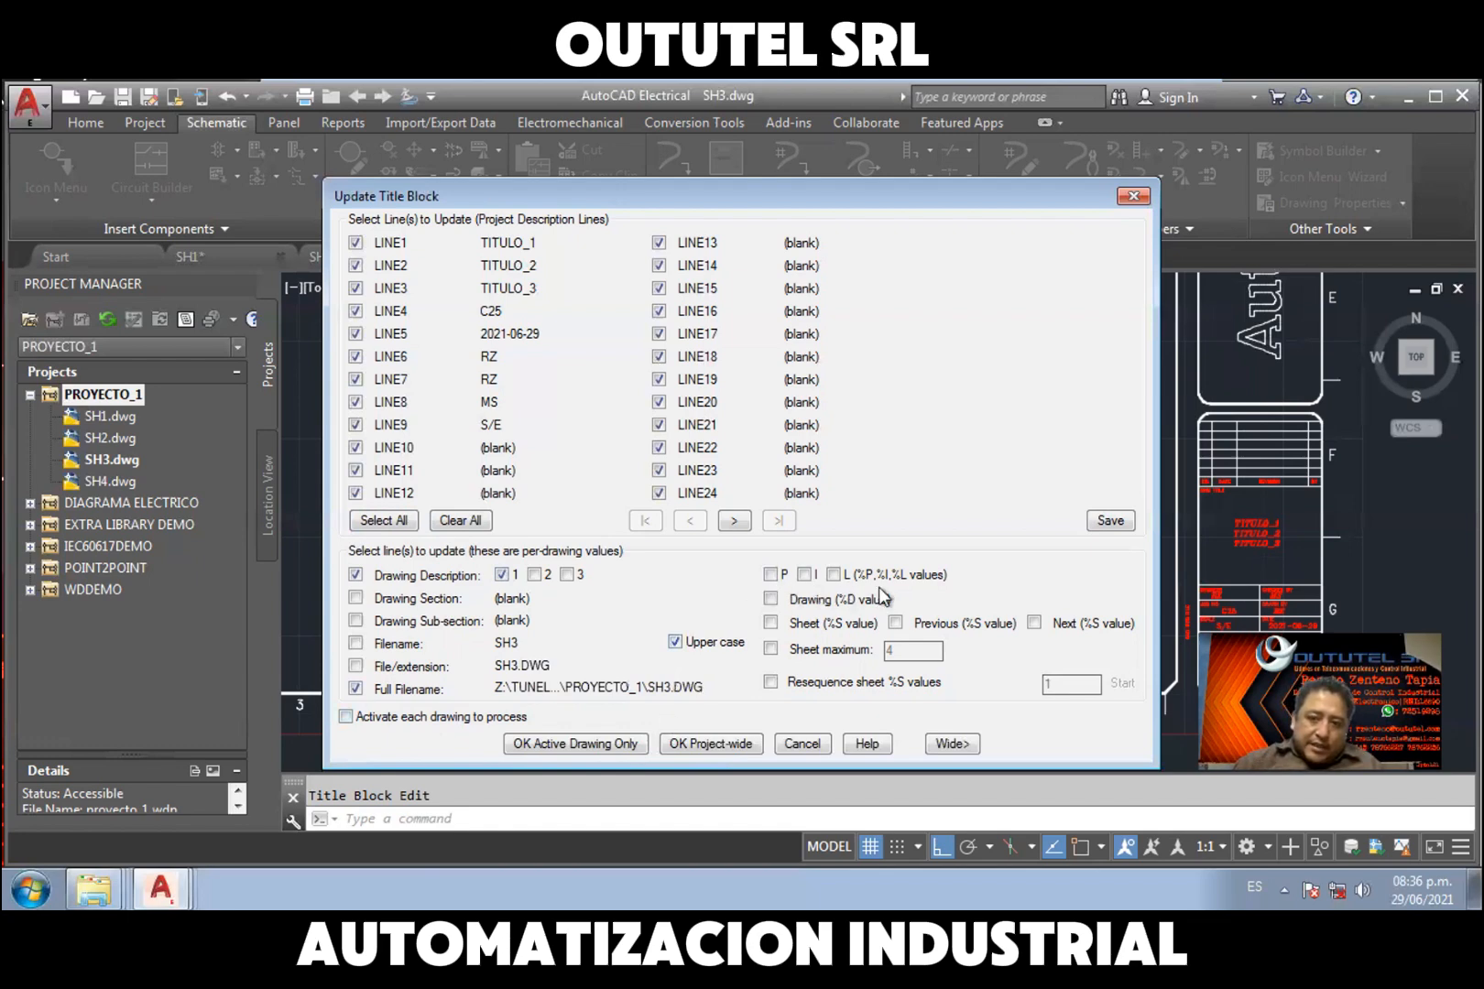
Include the P, I, Drawing, Sheet and Sheet maximum (4) values, and run the title block update project-wide on SH1.dwg through SH4.dwg
left_click(772, 577)
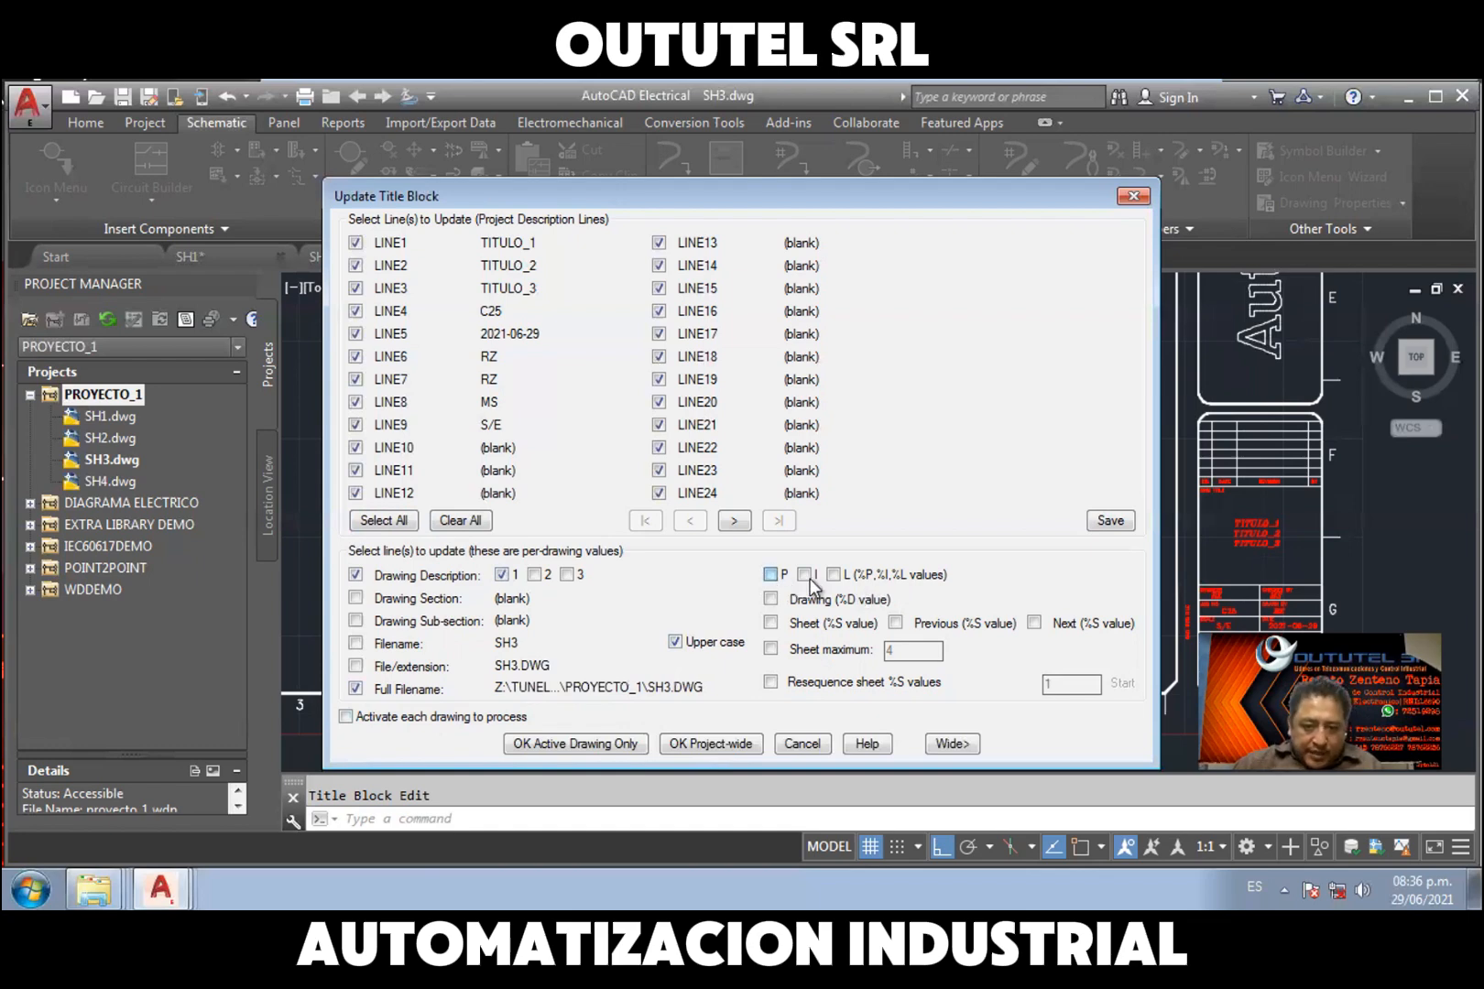
left_click(805, 575)
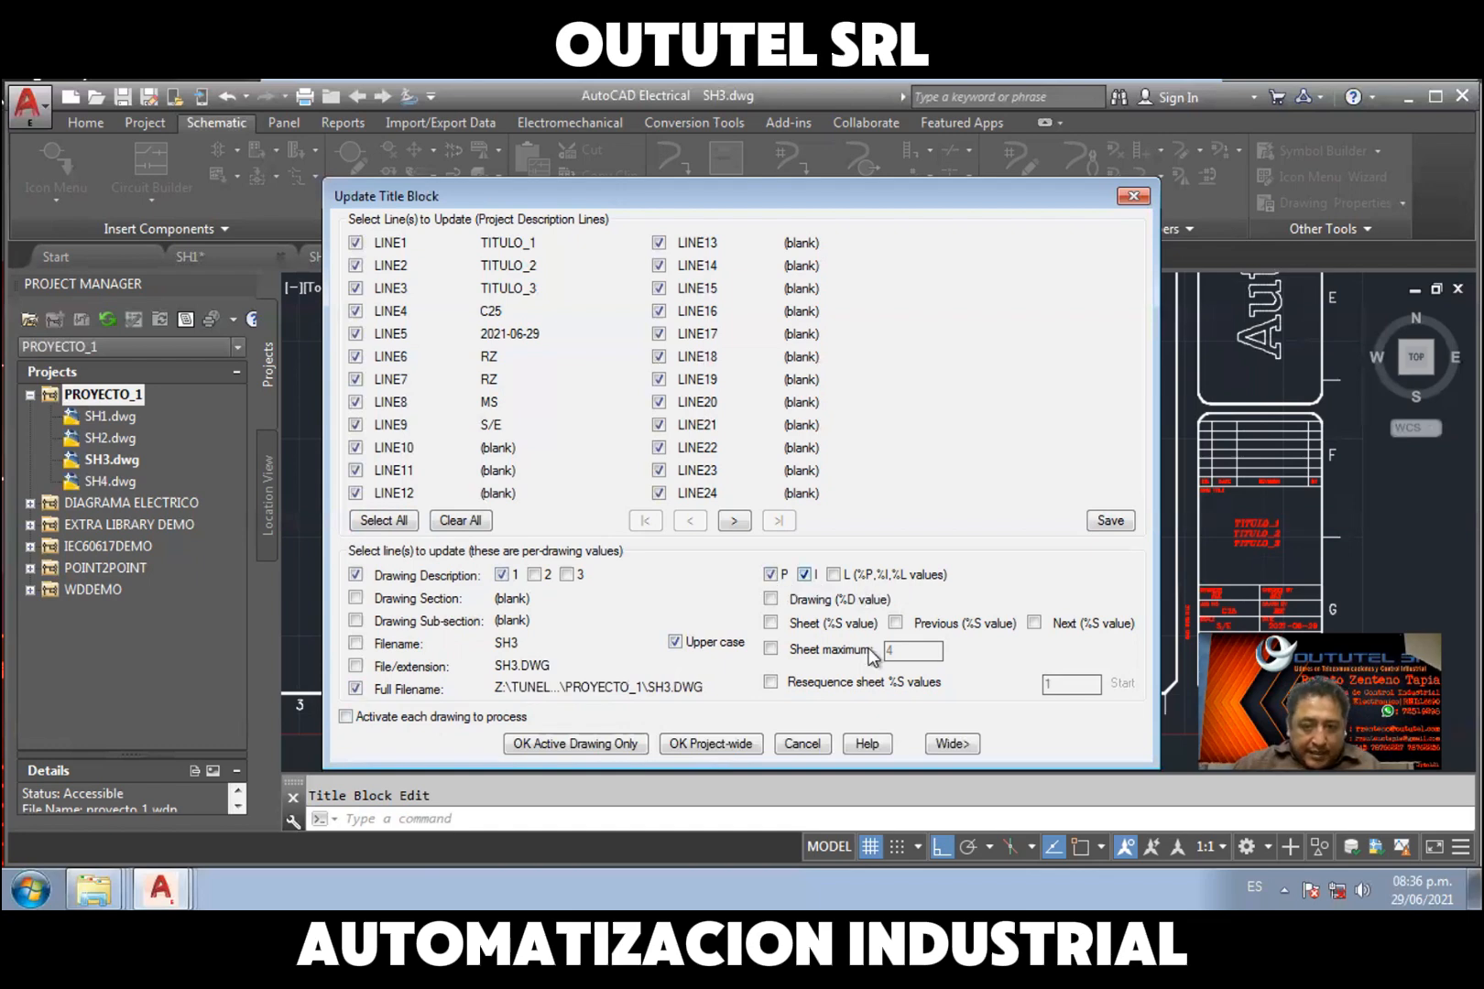
left_click(770, 600)
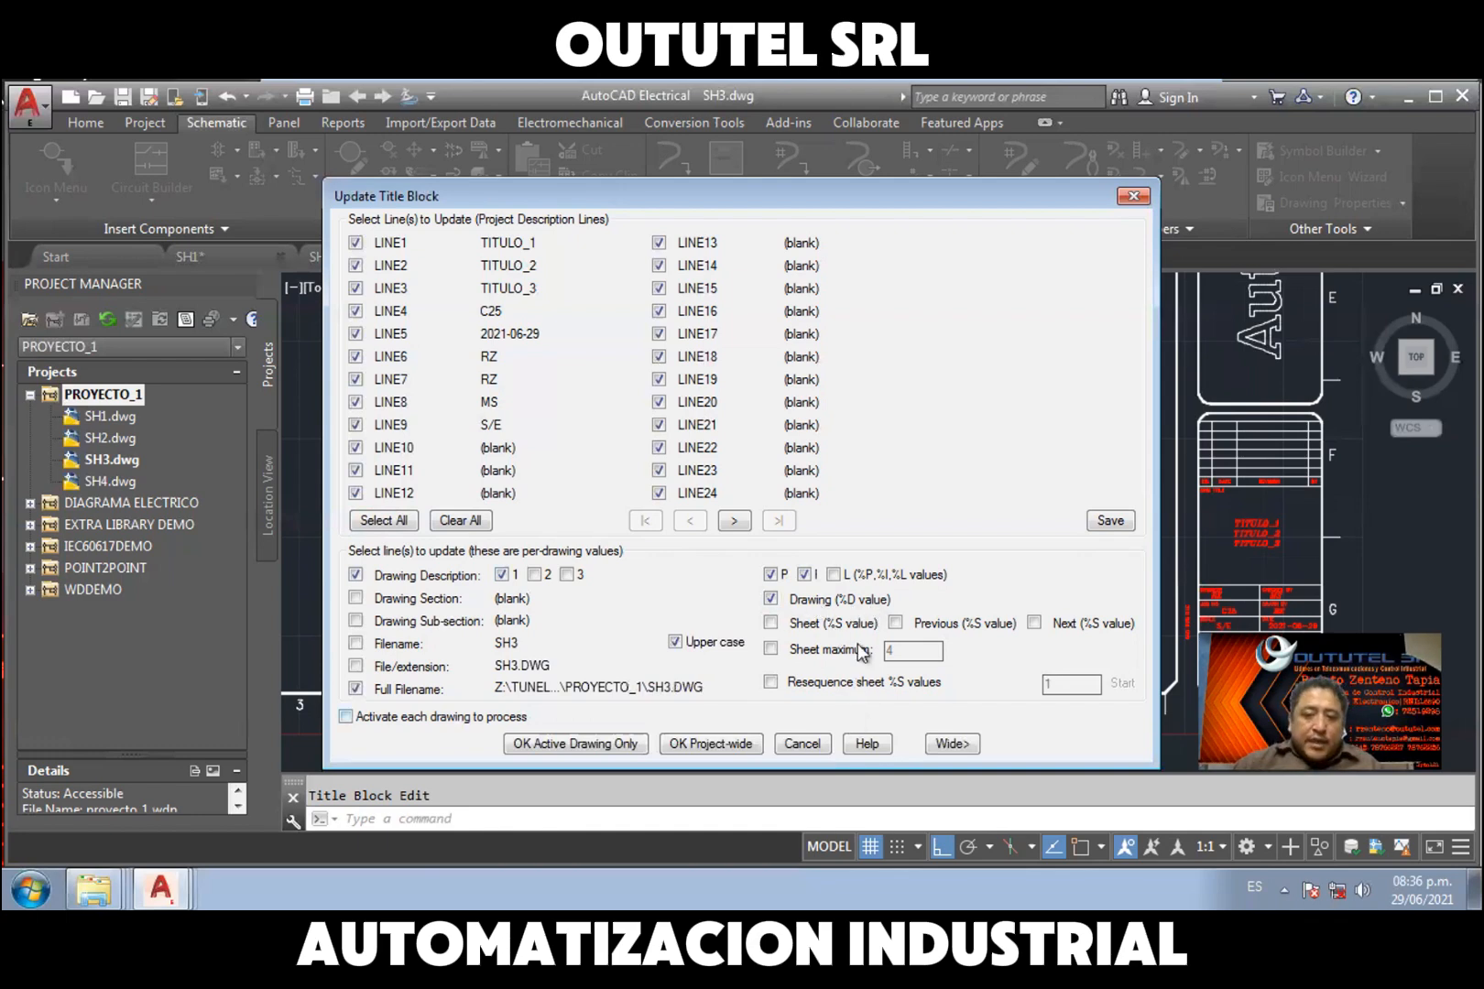
left_click(771, 623)
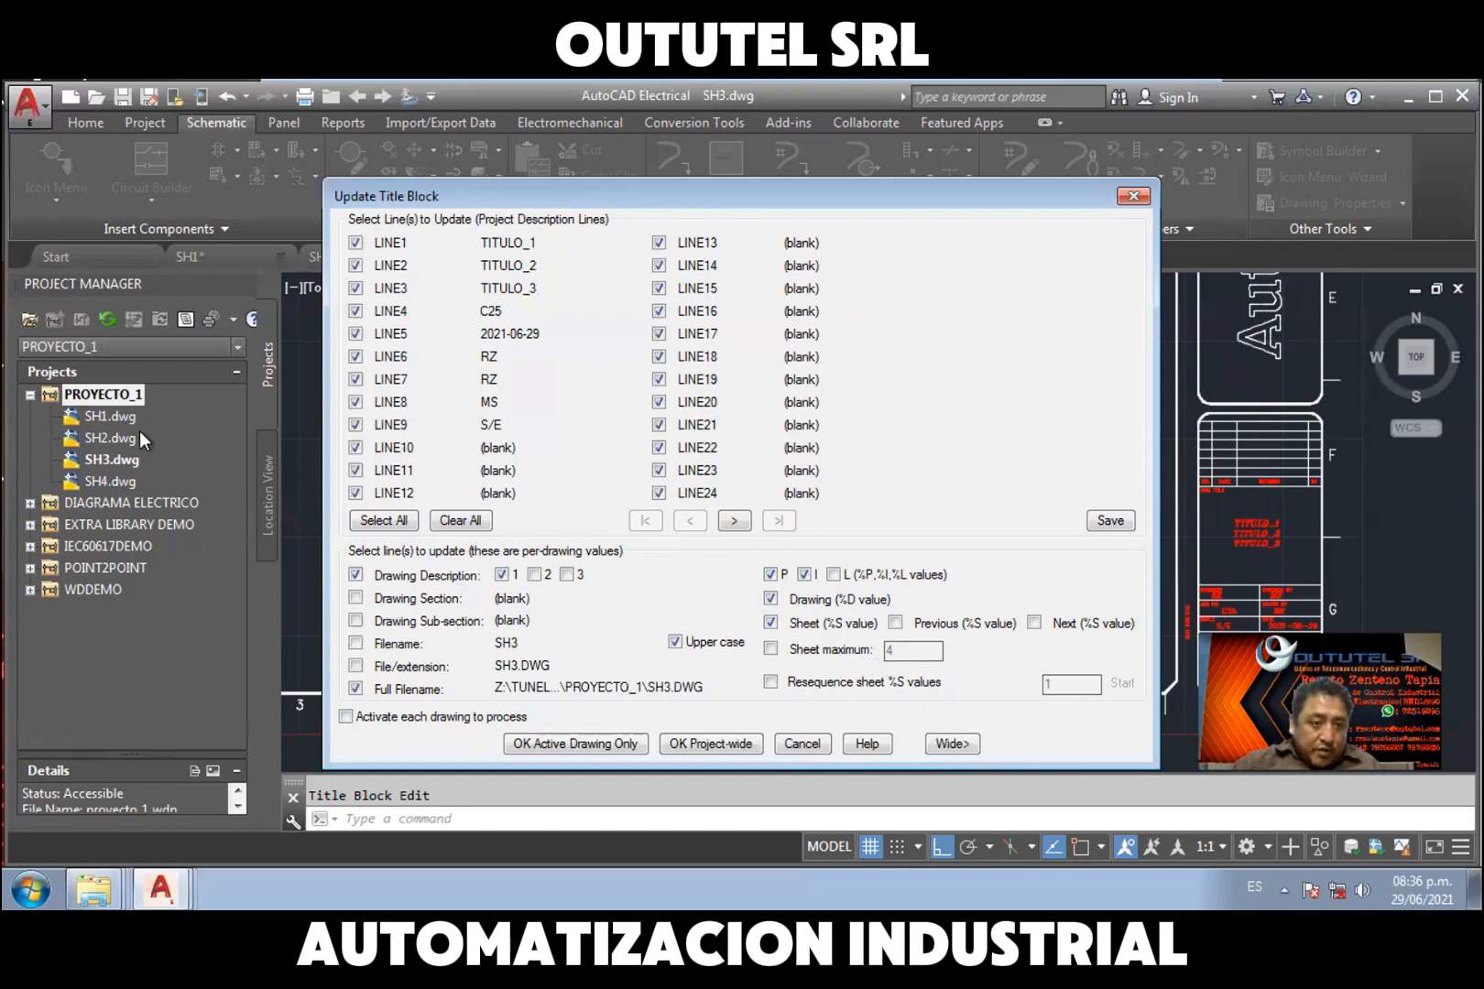
left_click(772, 649)
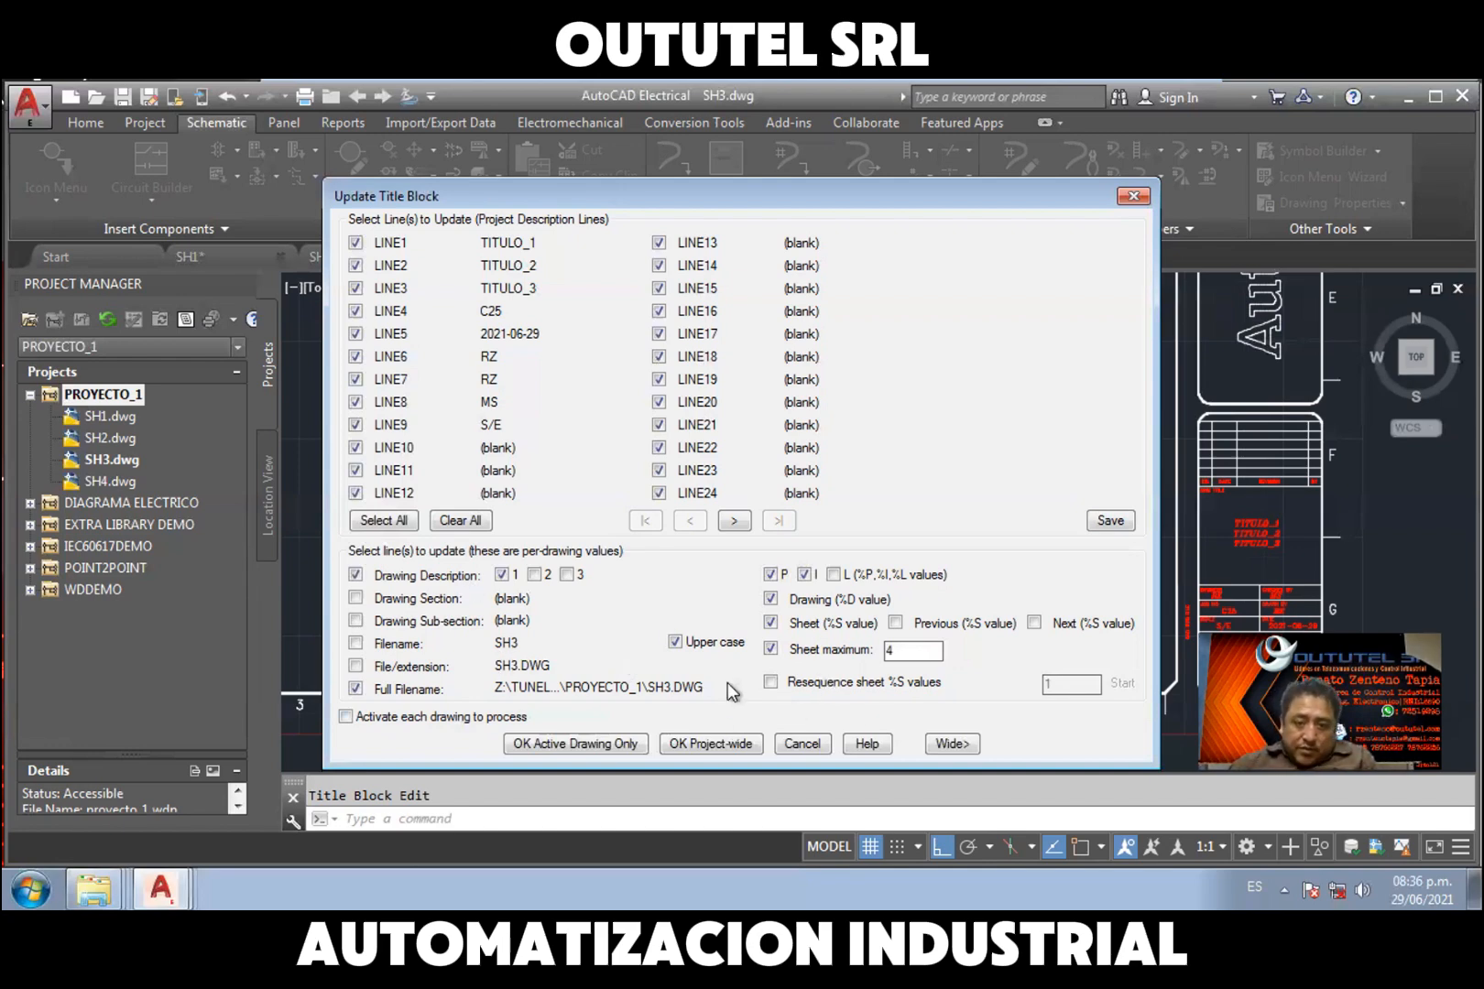
left_click(734, 746)
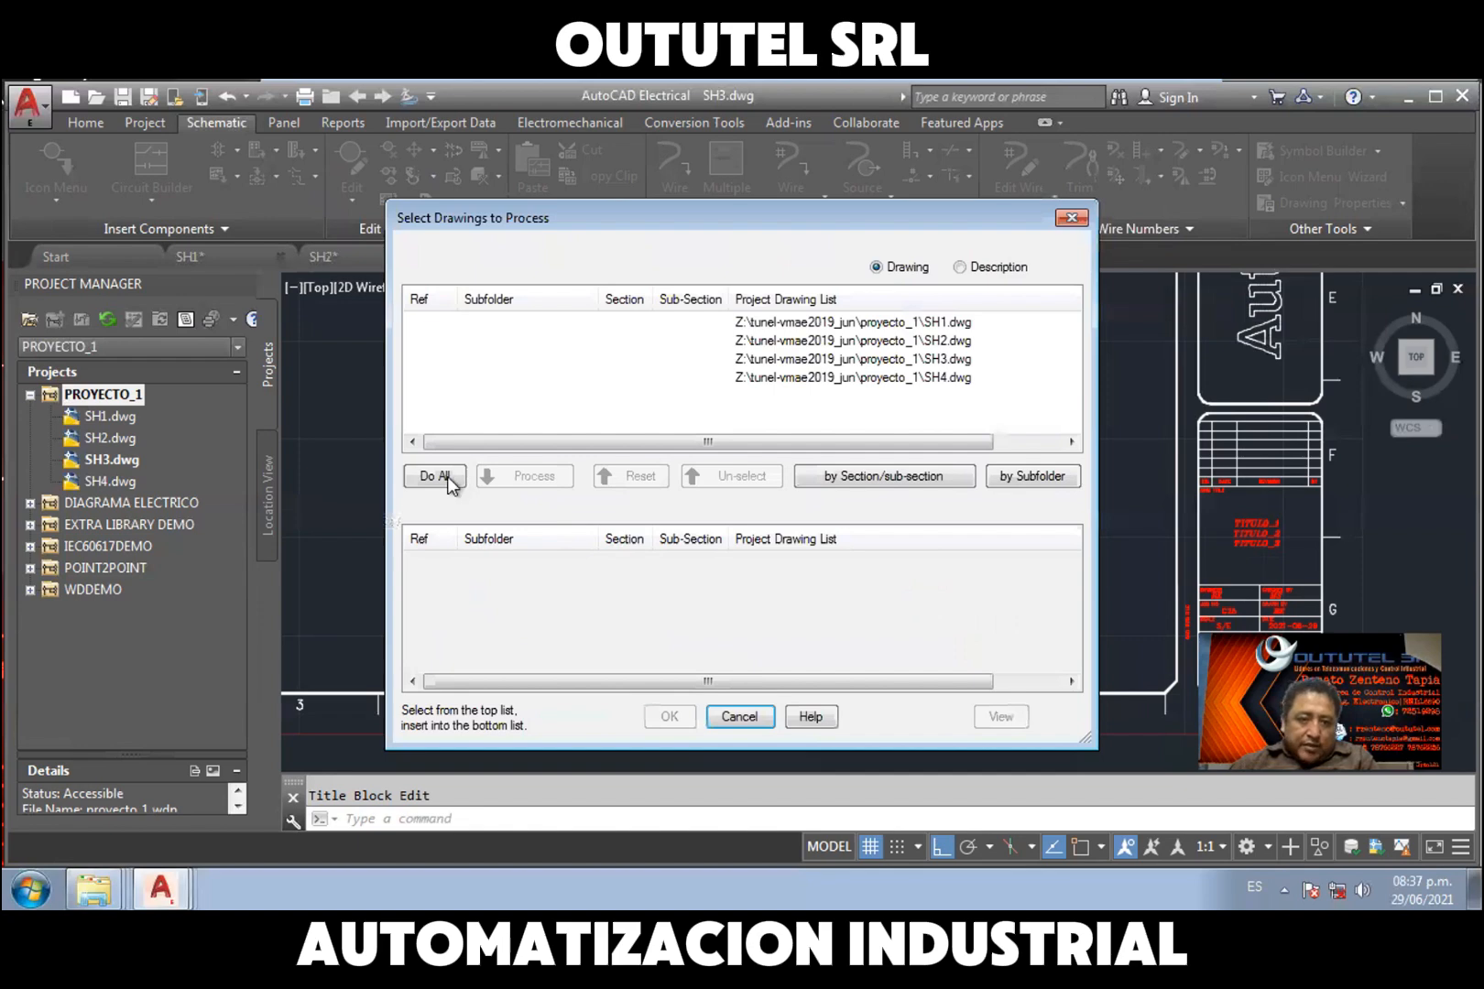
left_click(672, 718)
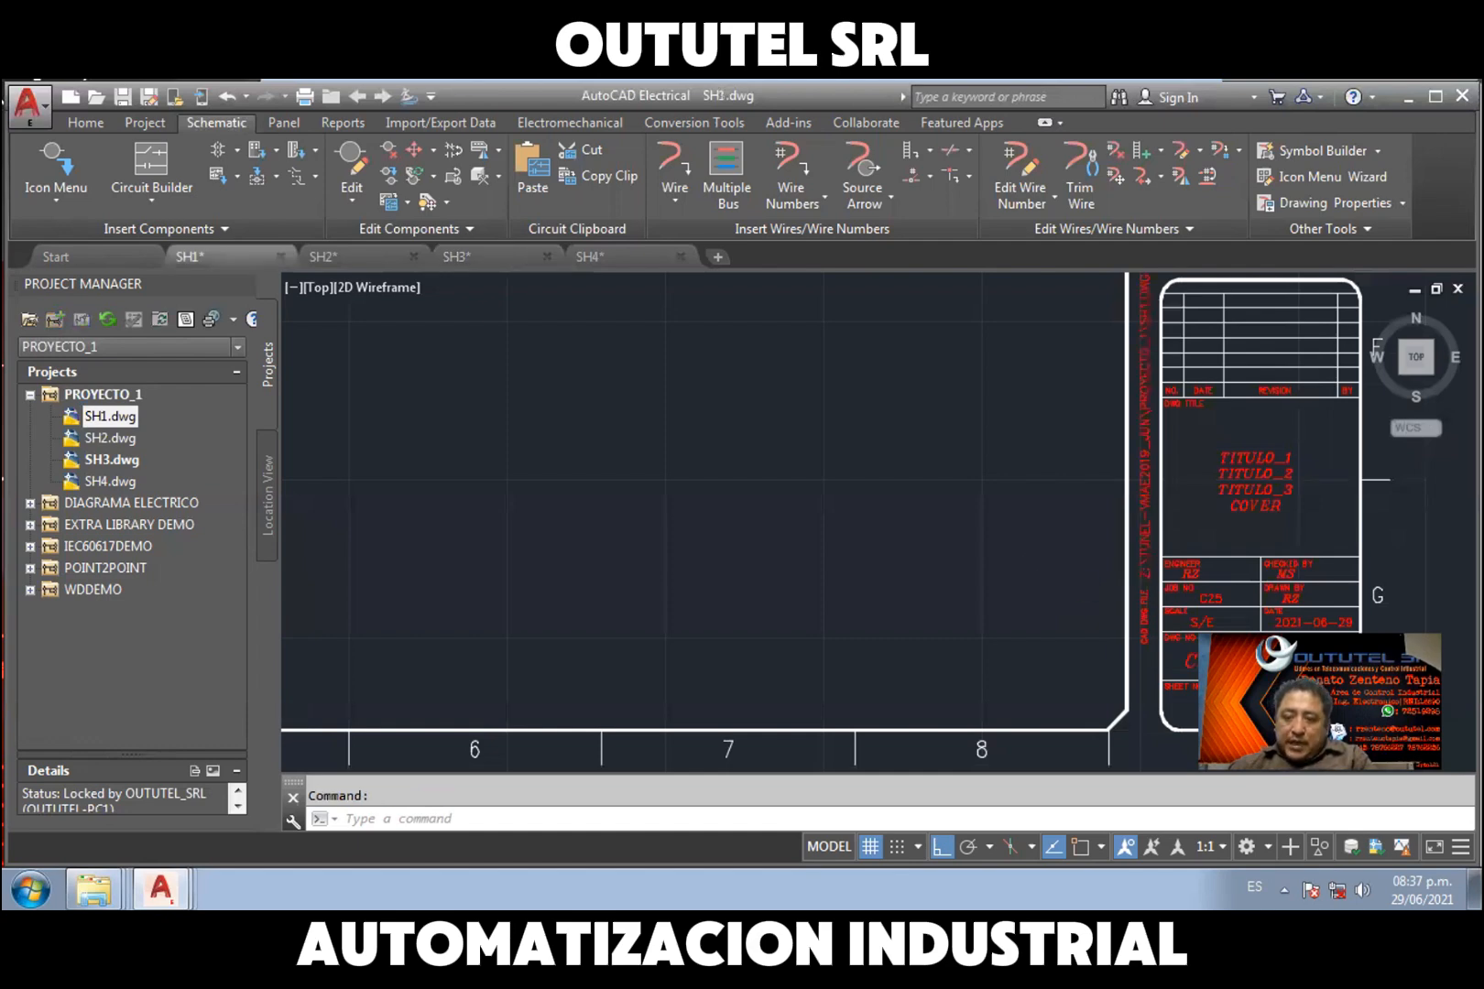
Examine the updated title block fields of SH1.dwg and SH2.dwg up close
mouse_move(1064, 580)
middle_mouse_down()
mouse_move(805, 590)
mouse_move(719, 560)
middle_mouse_up()
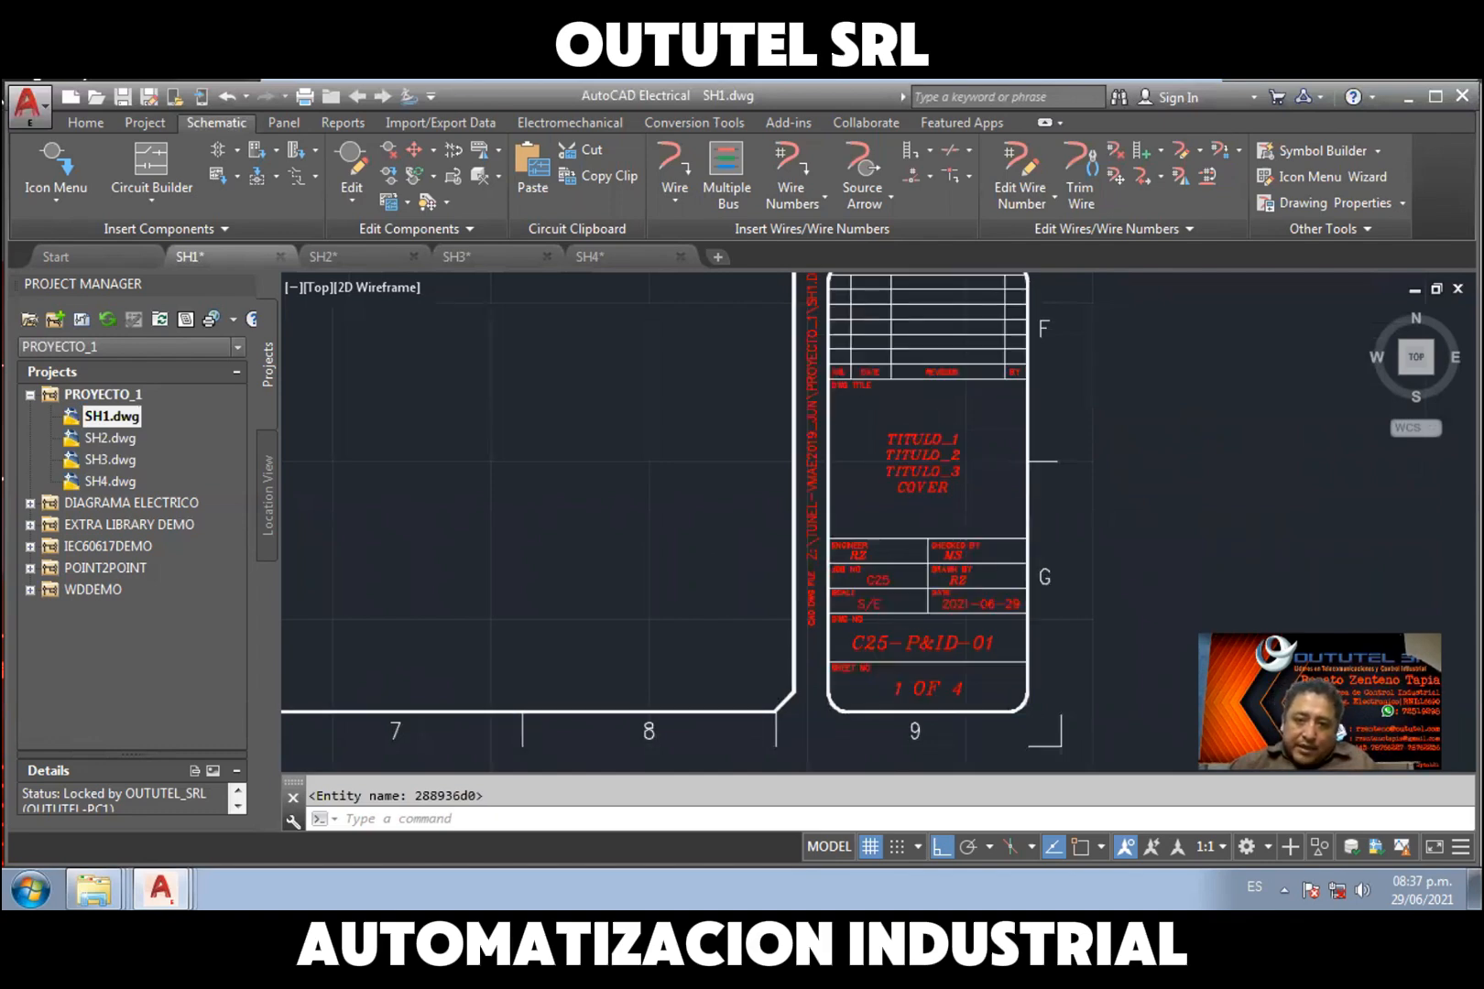
scroll(925, 494, "up", 2)
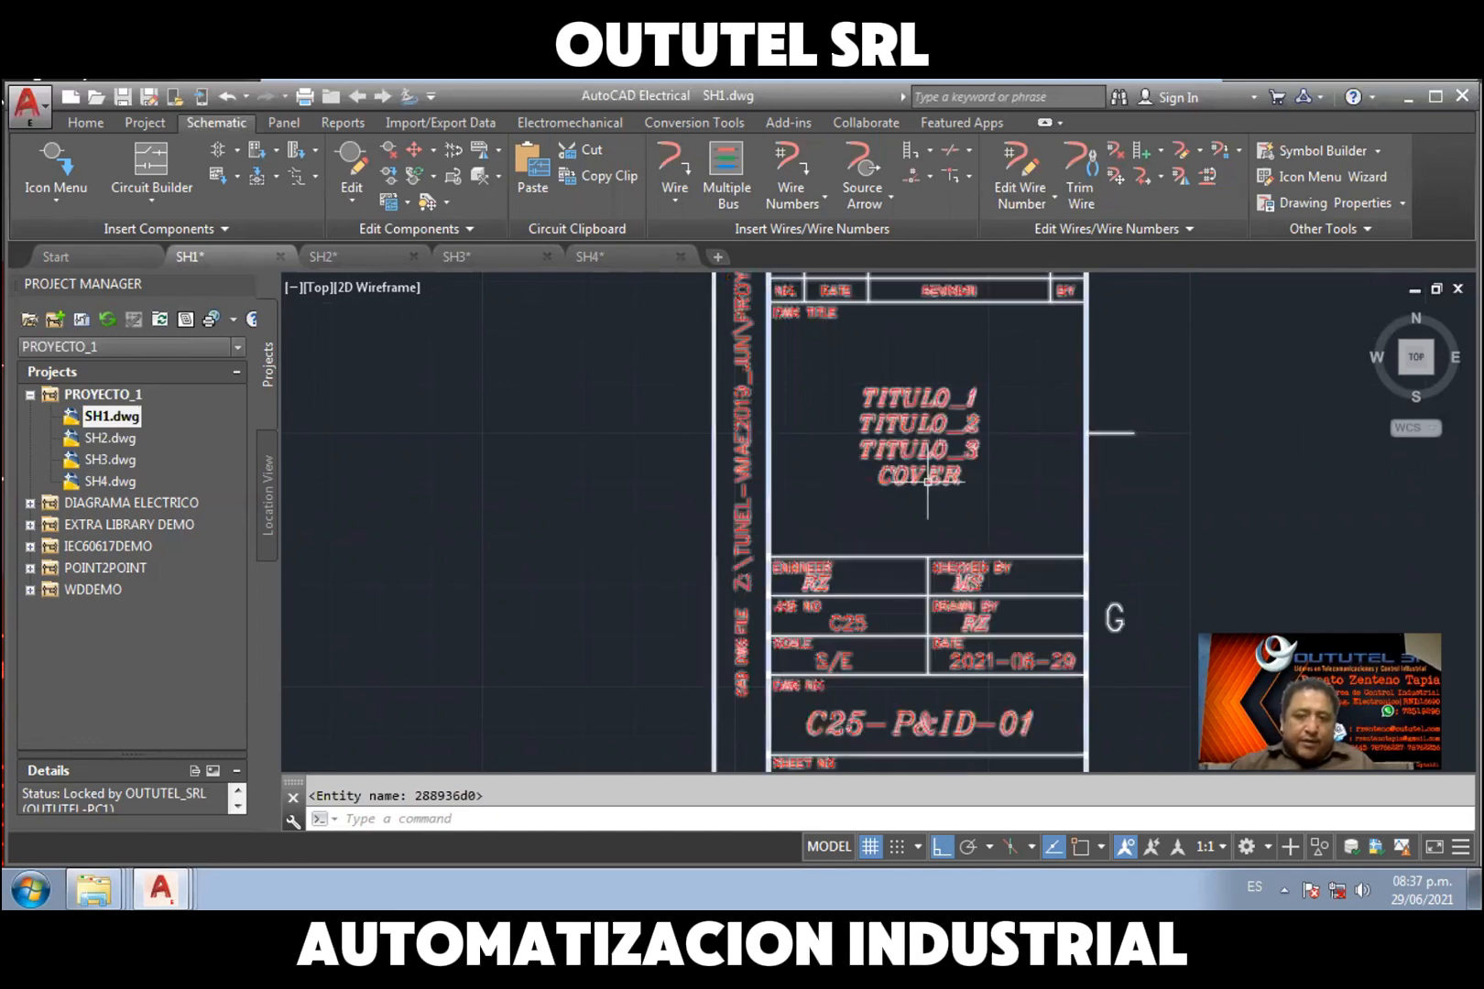
middle_click_drag(874, 566, 892, 485)
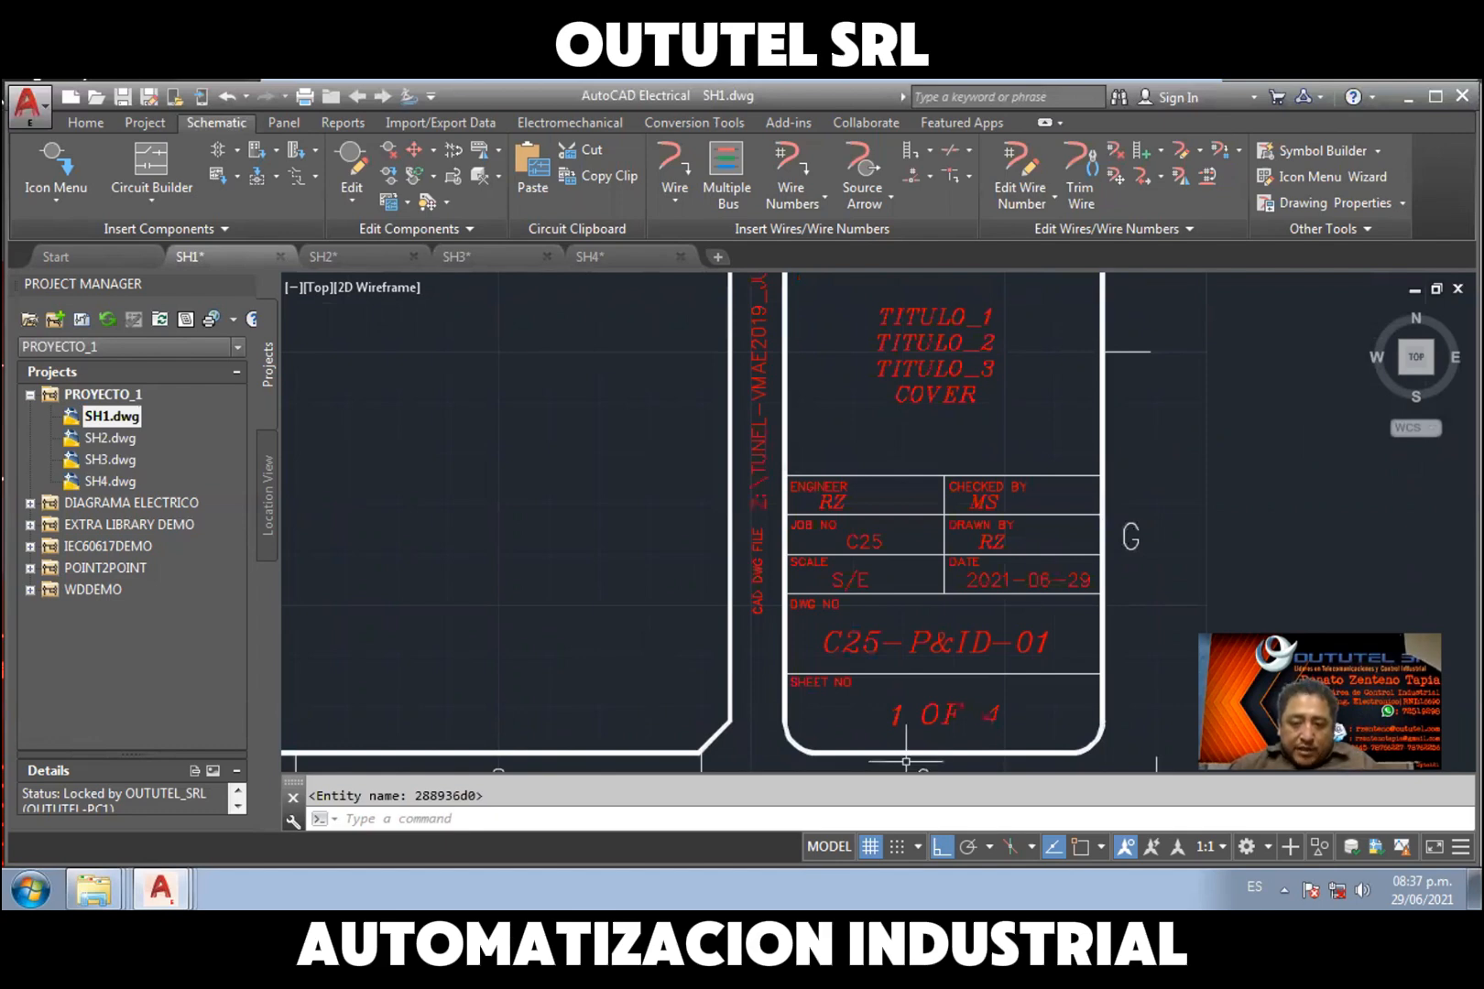
scroll(907, 761, "up", 2)
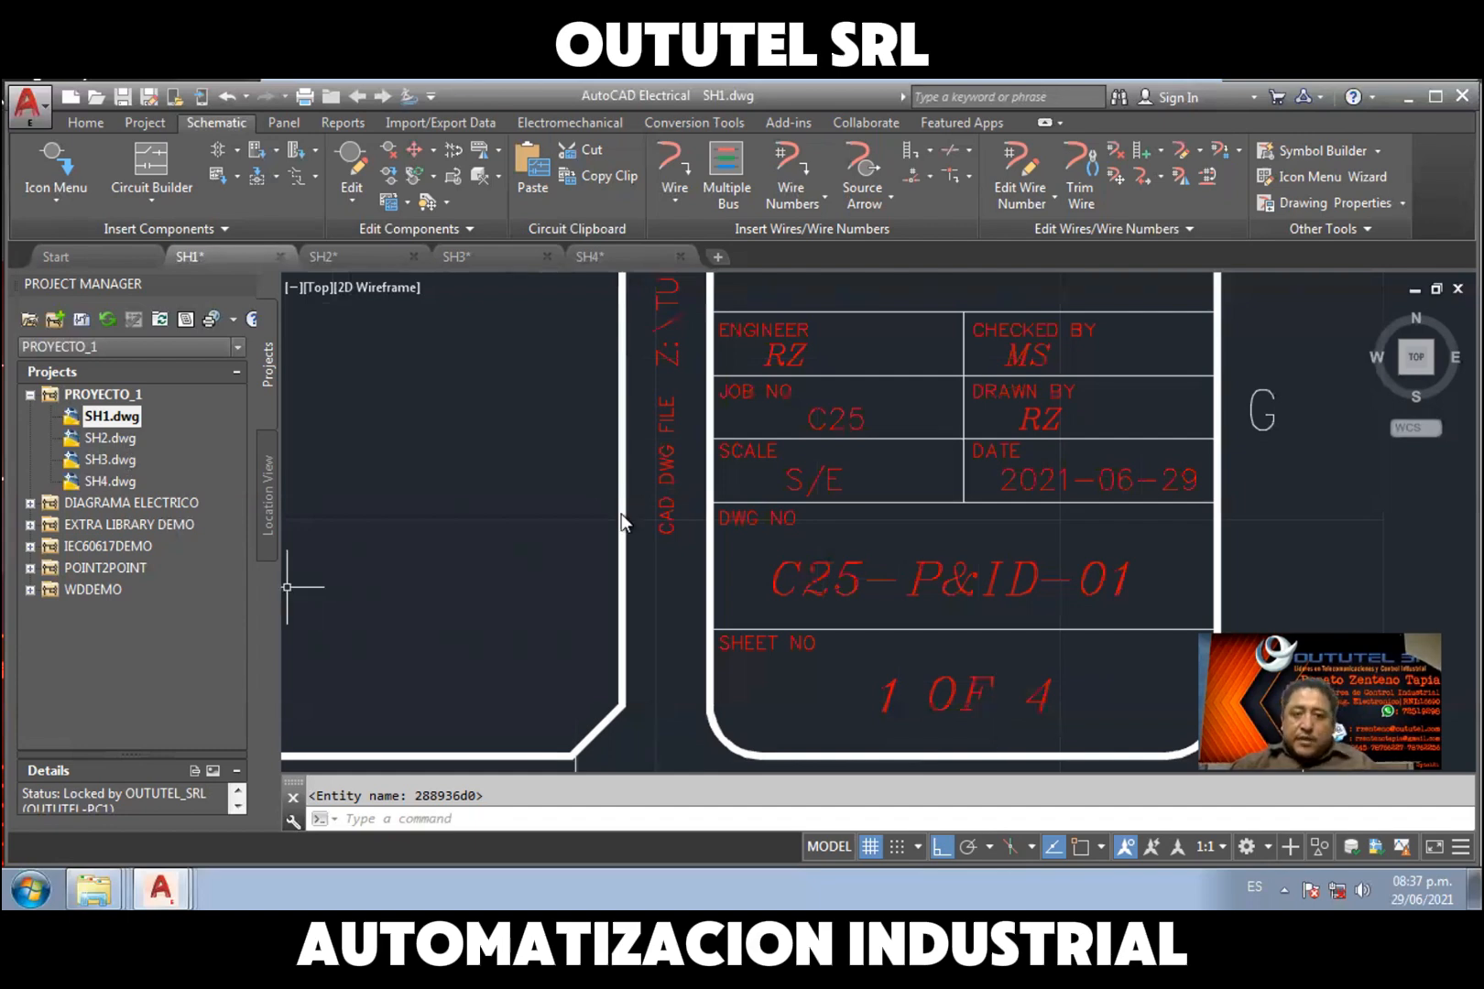
double_click(110, 438)
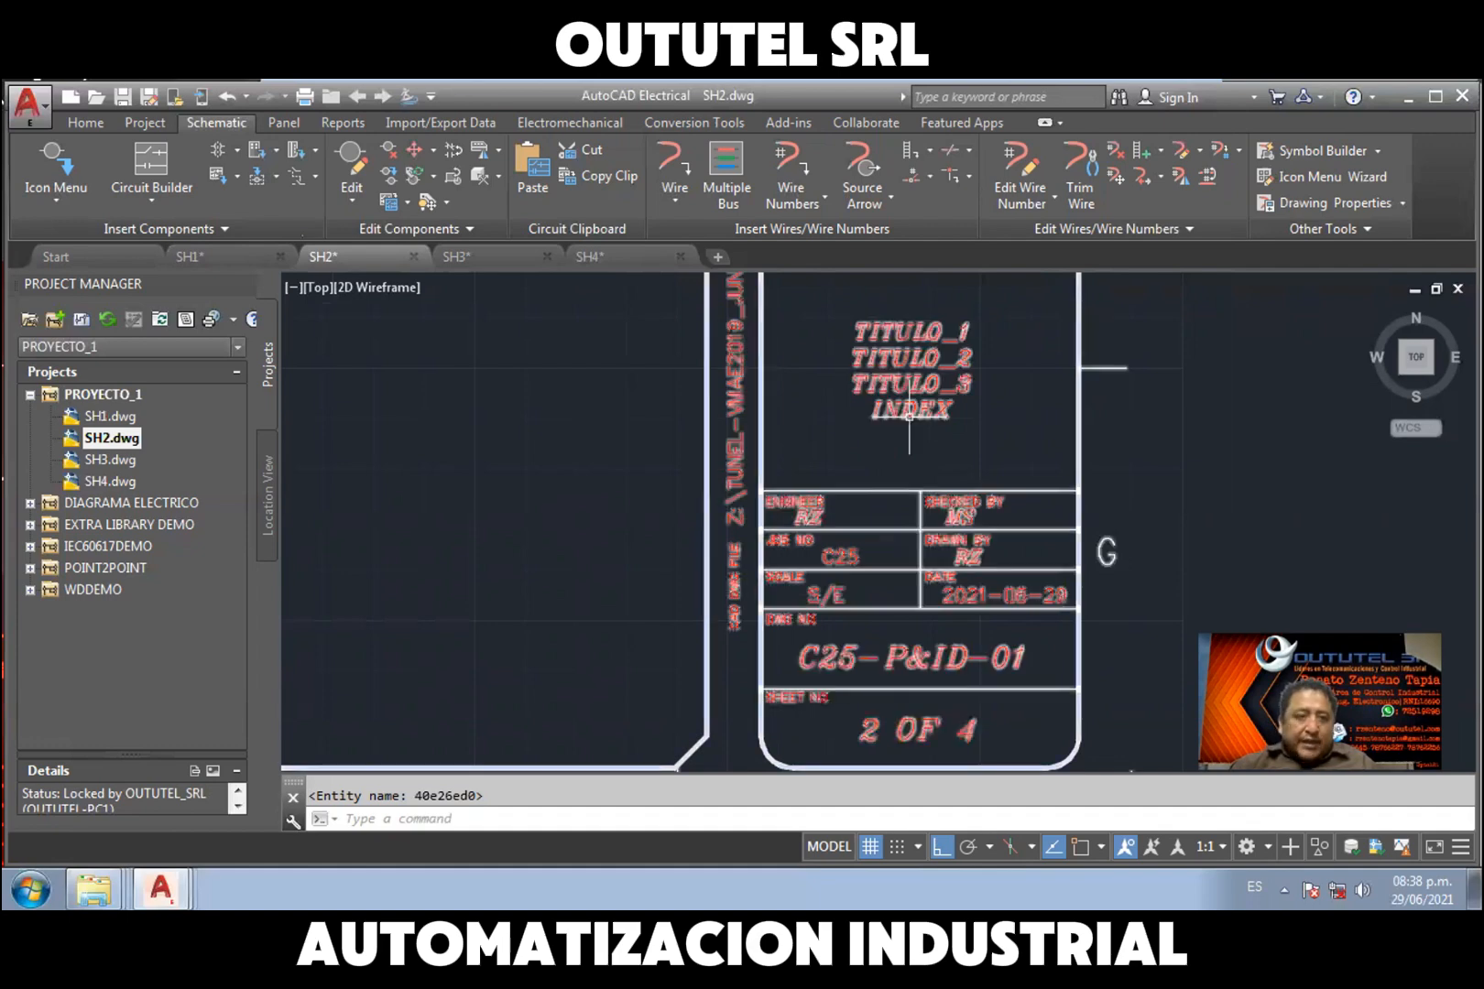
Examine the title blocks of SH3.dwg and SH4.dwg for the updated description, drawing number and sheet number
left_click(109, 458)
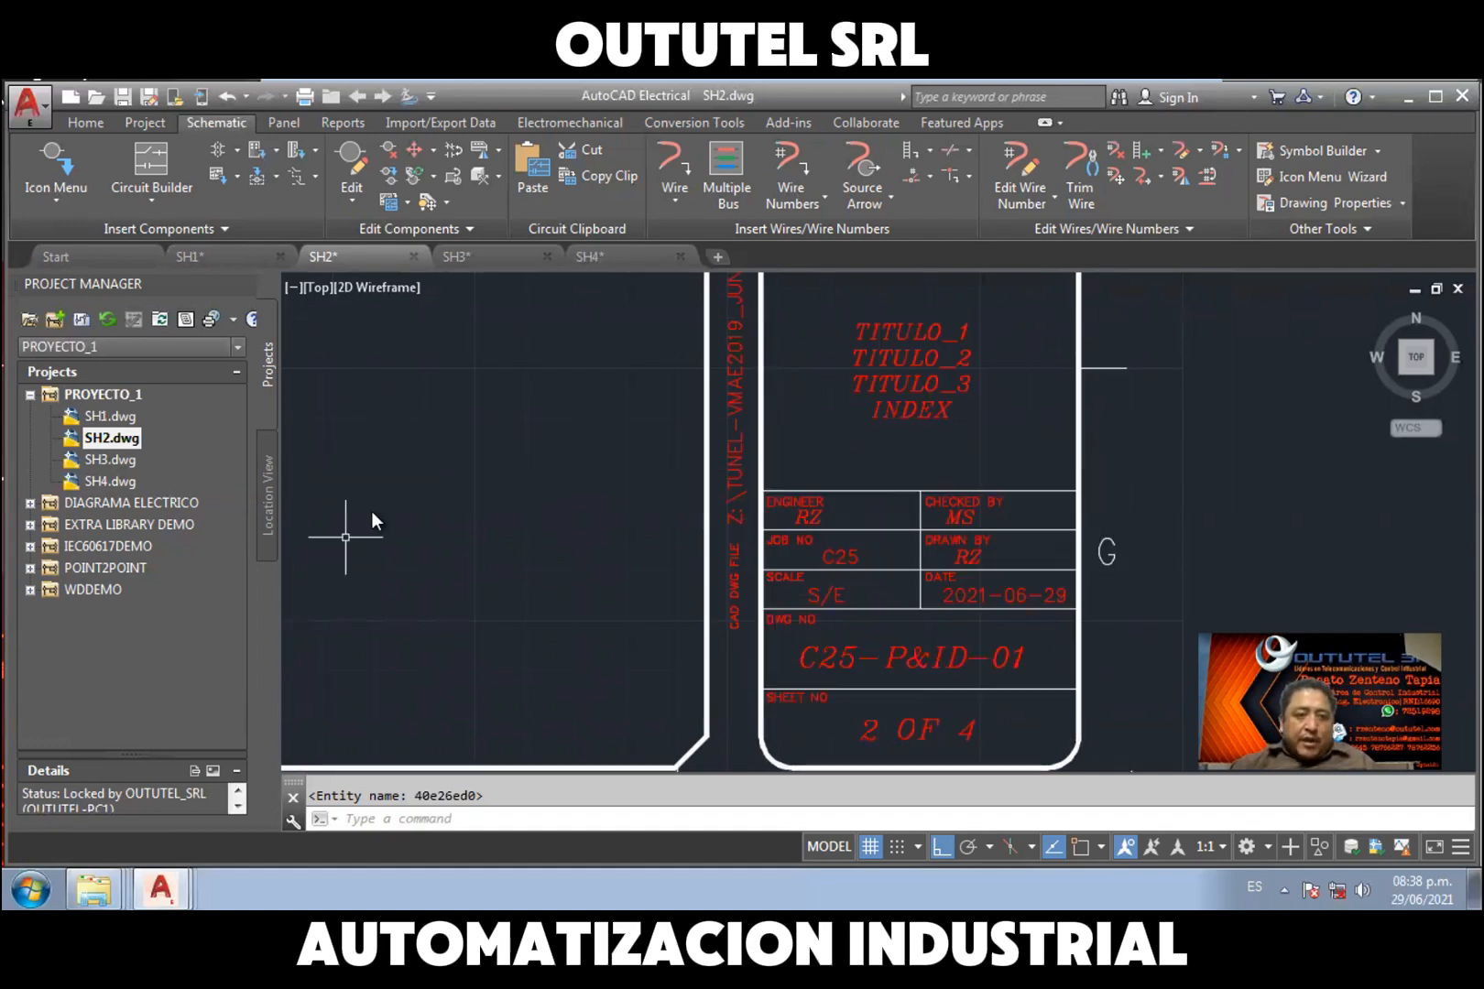
scroll(1131, 573, "down", 3)
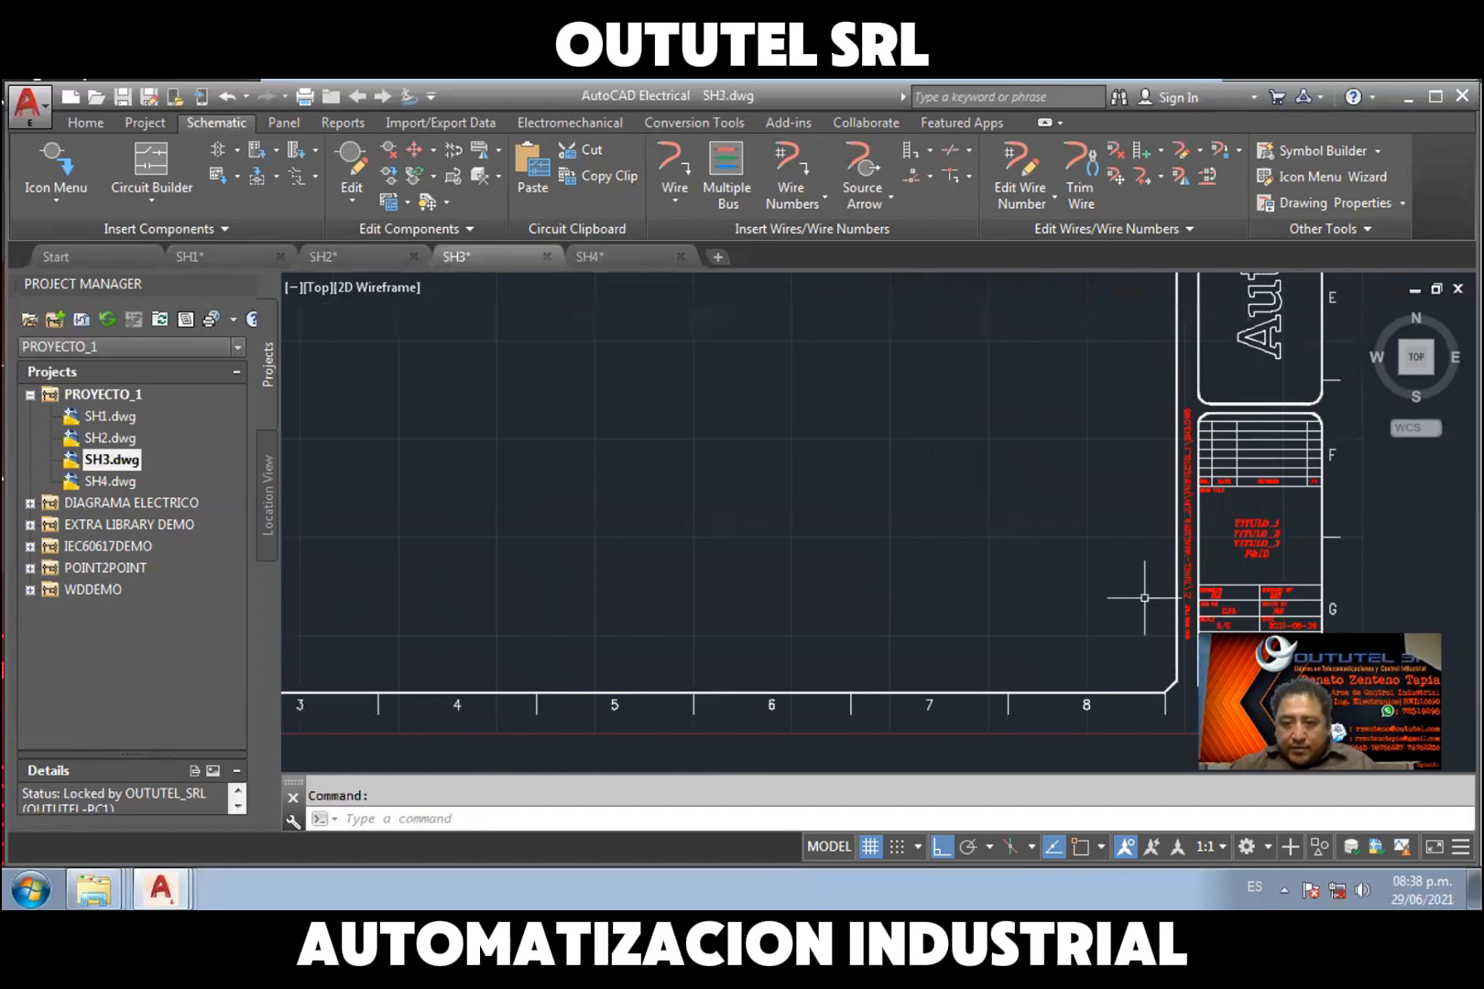
middle_click_drag(1144, 597, 869, 603)
scroll(1002, 625, "up", 2)
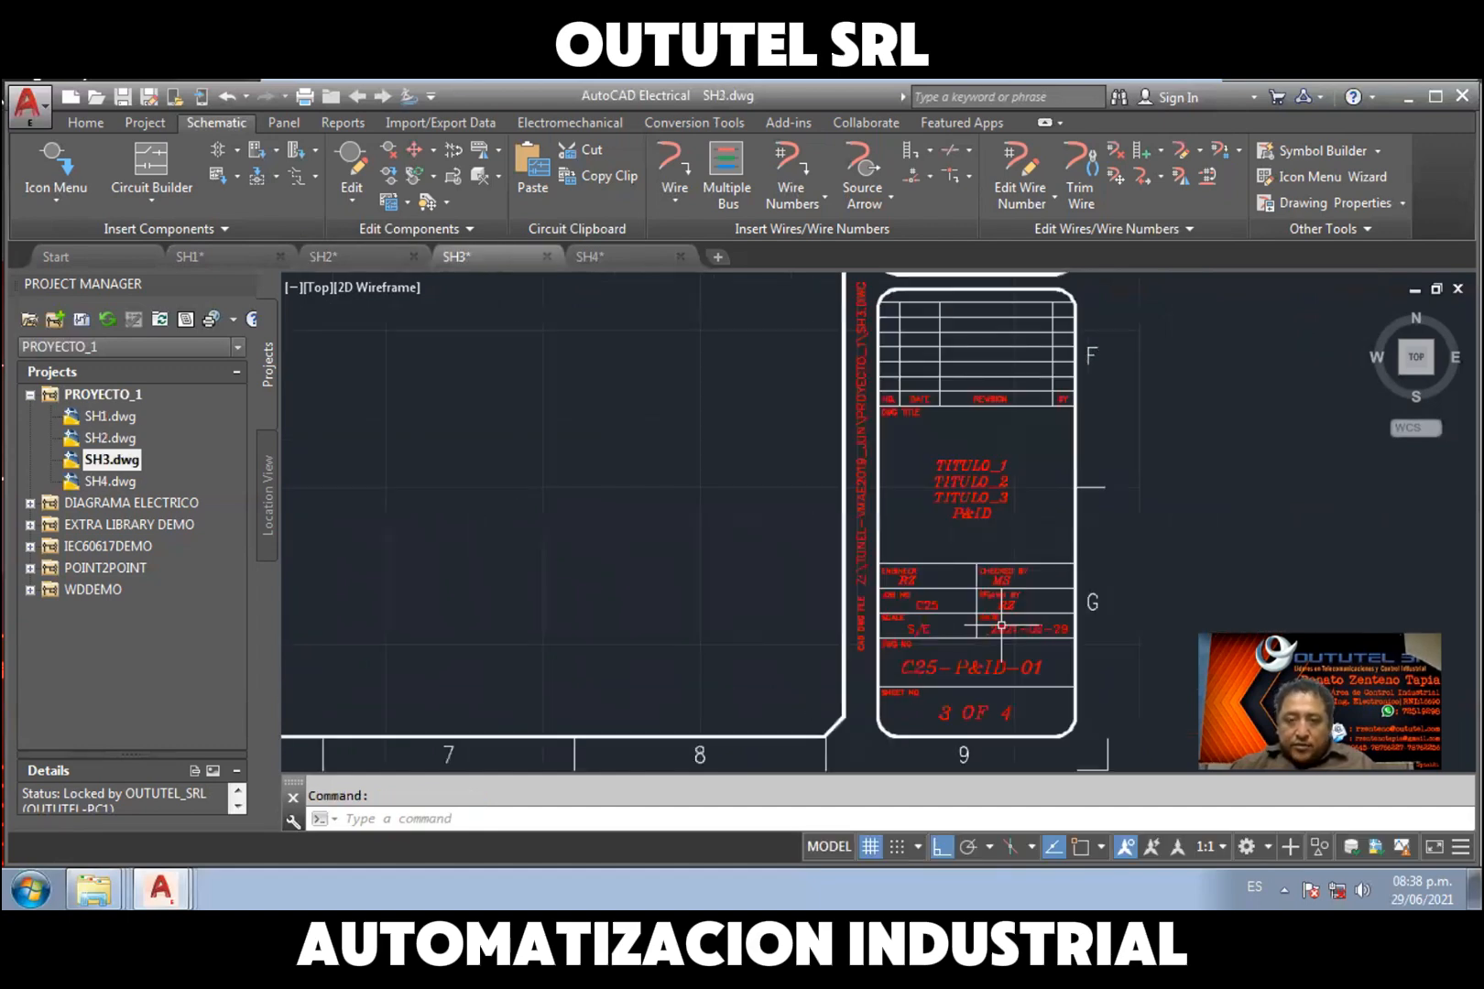
scroll(1002, 626, "up", 2)
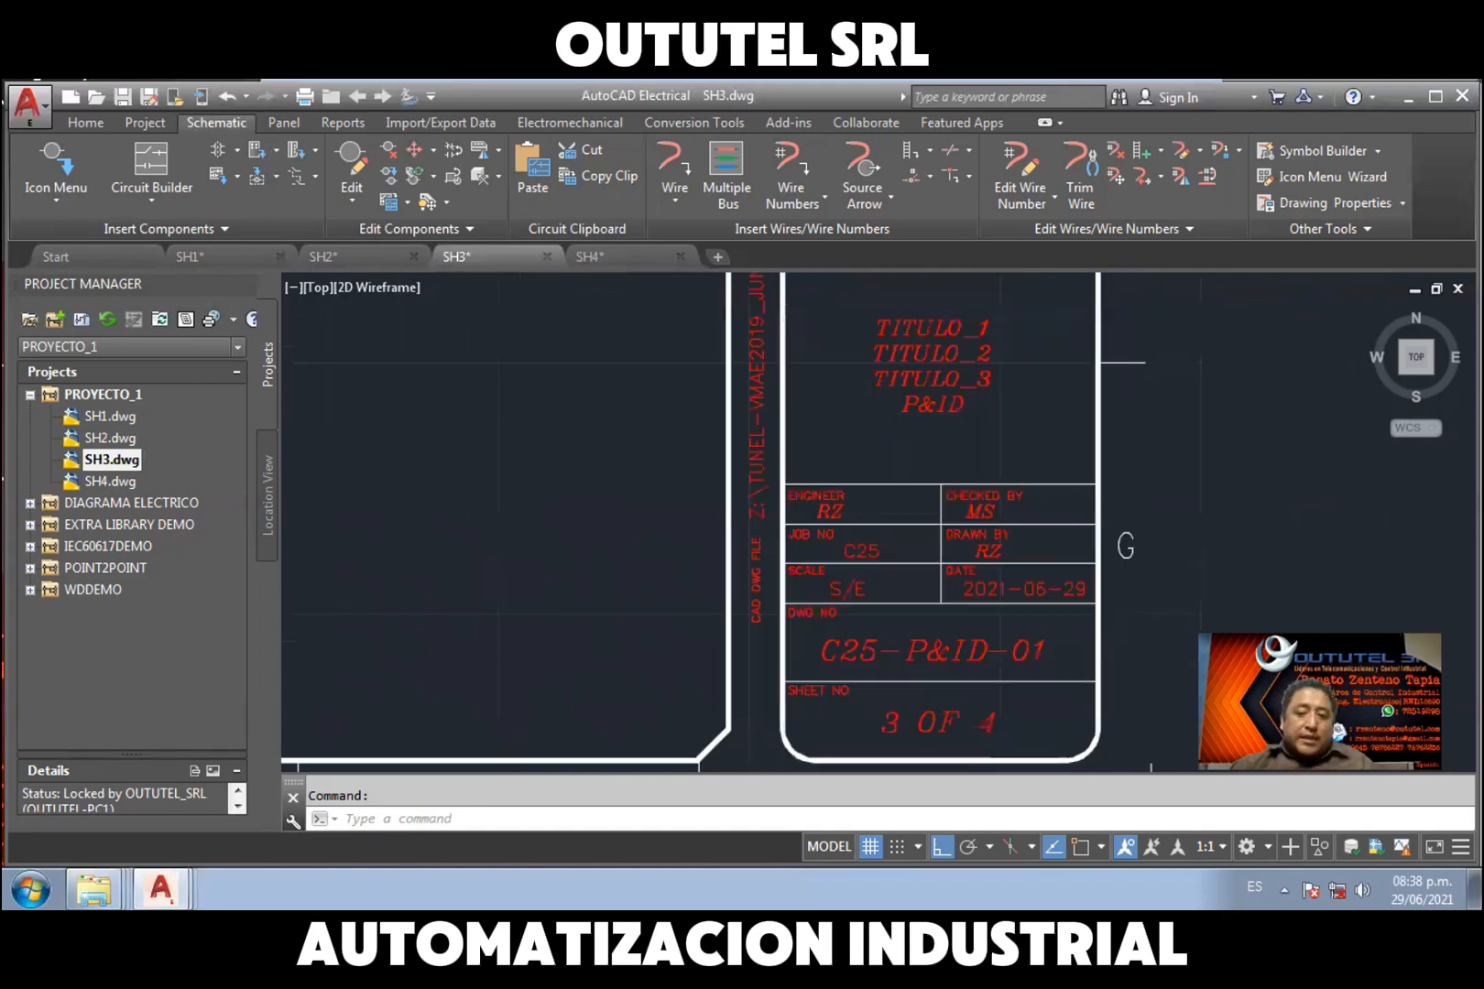
left_click(112, 482)
scroll(861, 628, "down", 2)
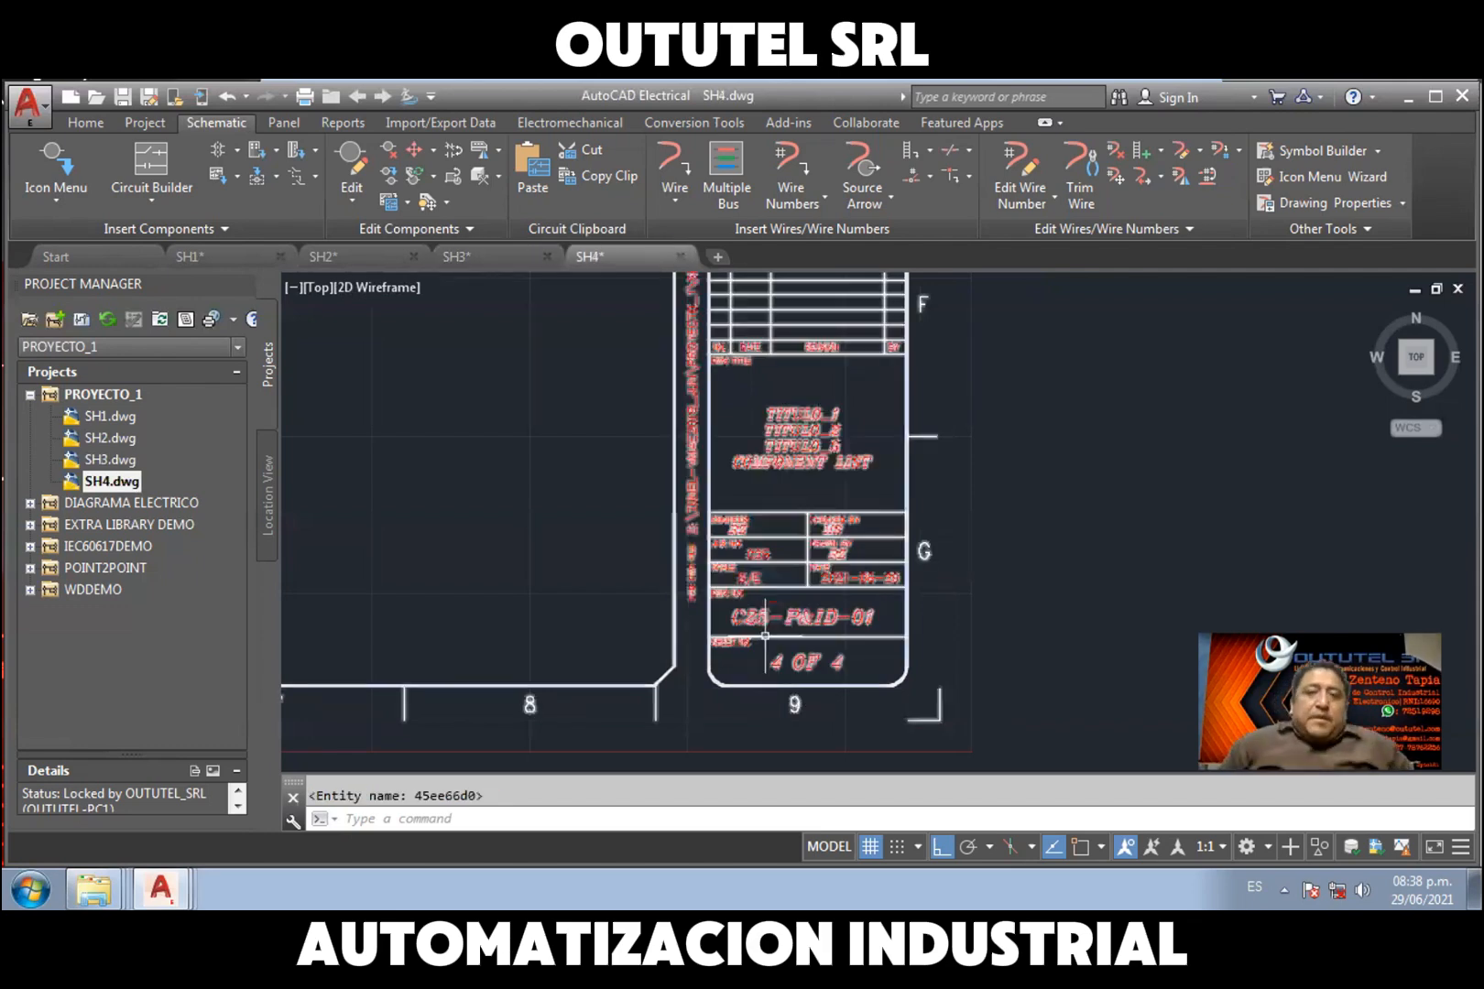
mouse_move(765, 635)
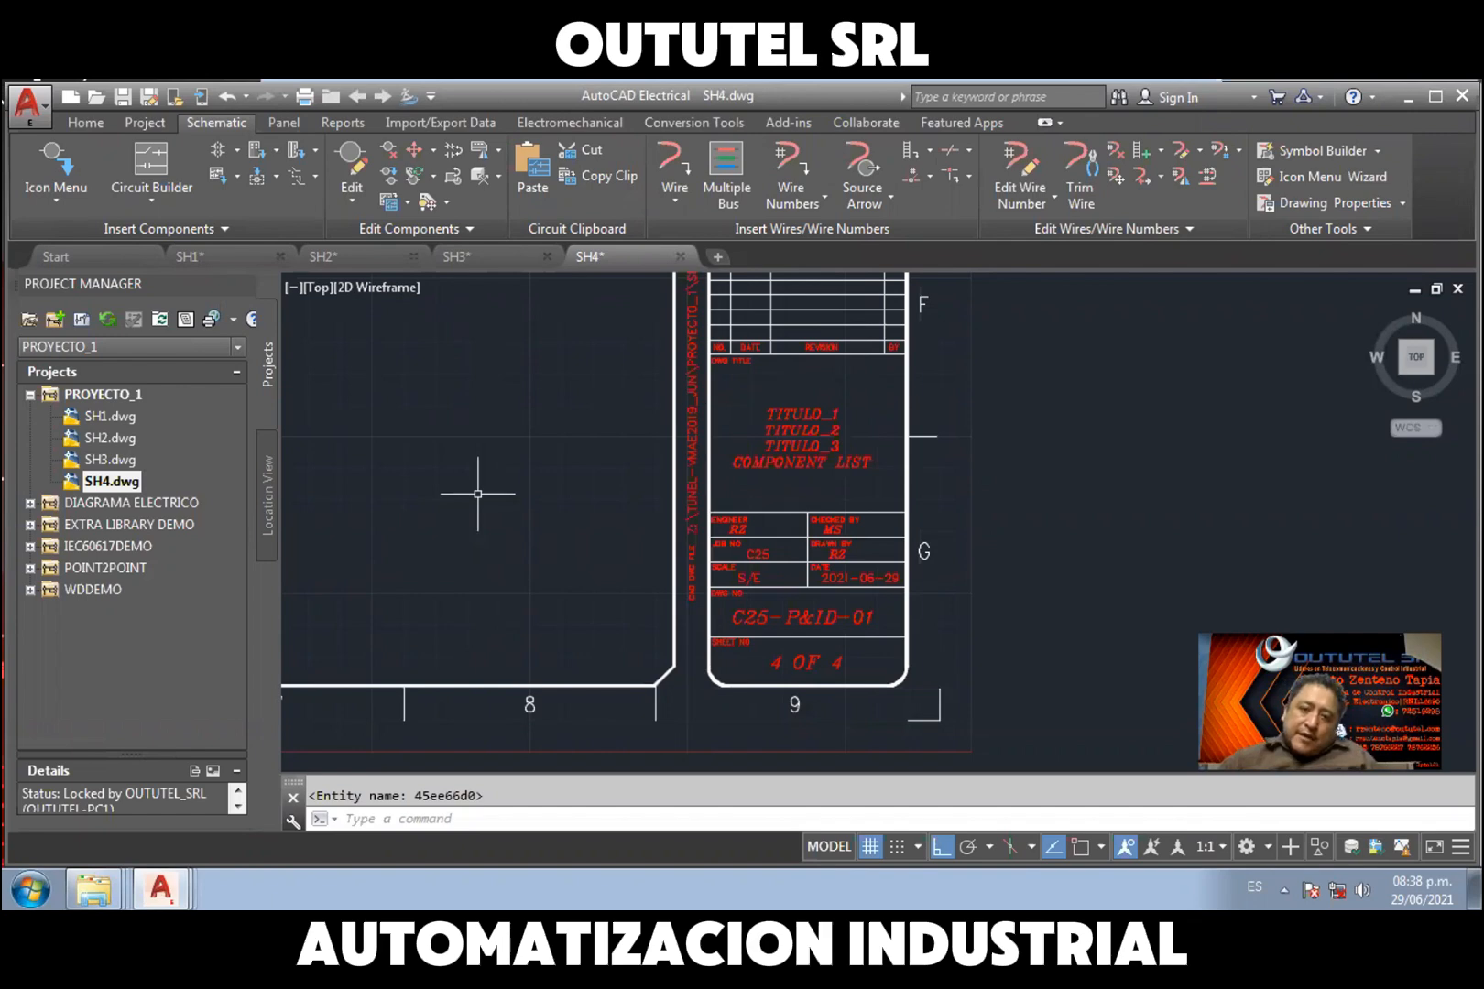
middle_click_drag(649, 506, 583, 507)
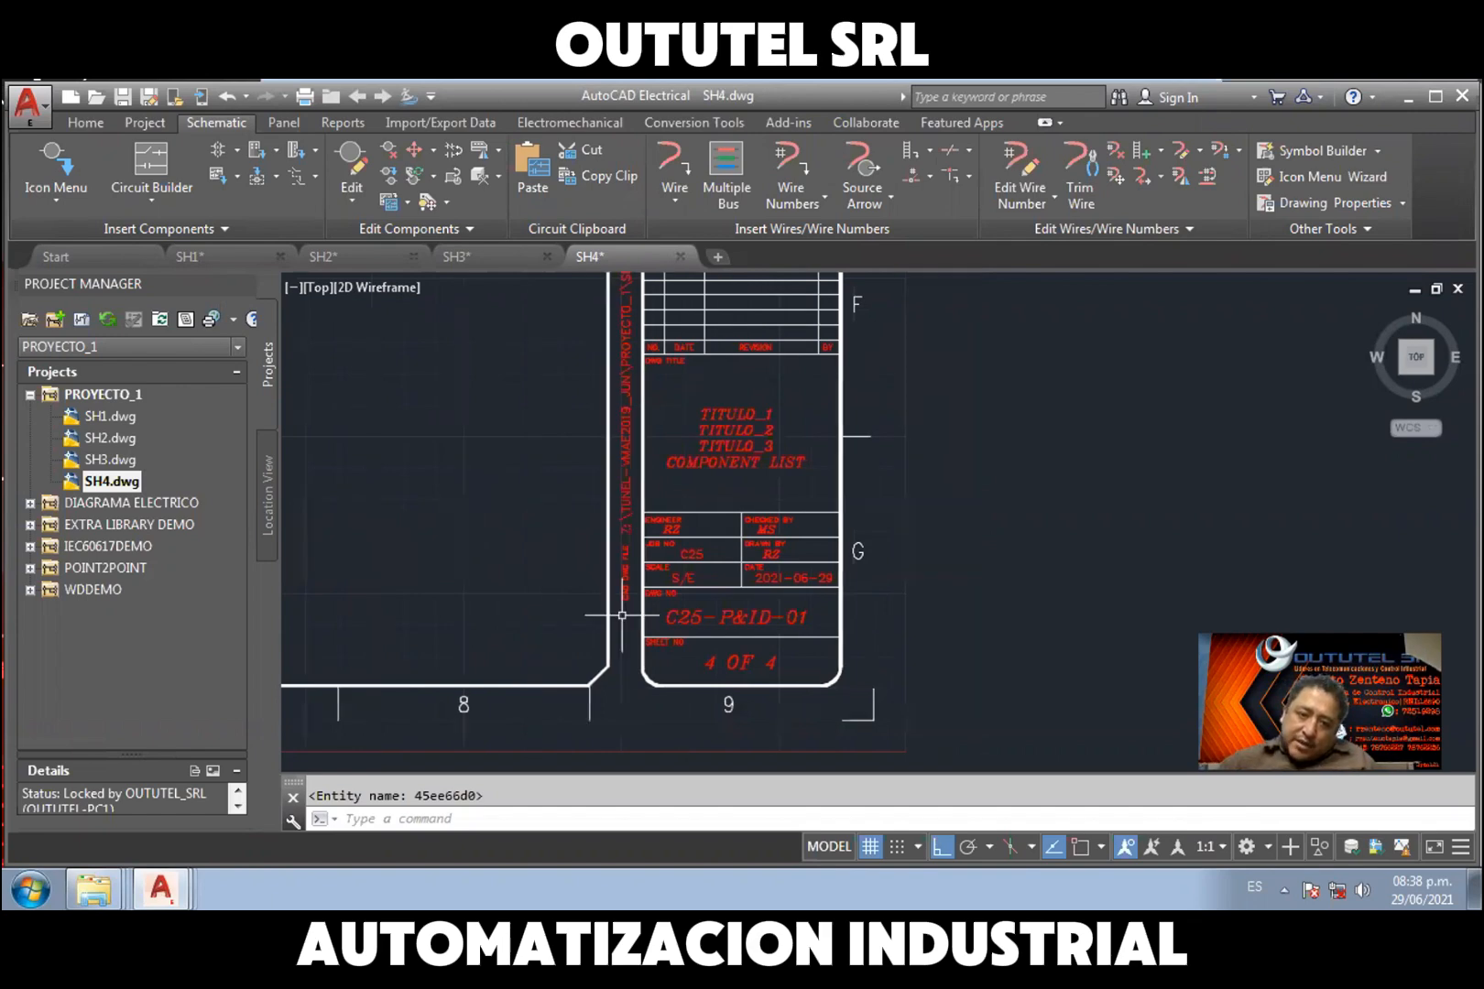
Examine SH4.dwg's title block up close, from the sheet number and titles up to the full file path and revision table
scroll(621, 616, "up", 2)
scroll(621, 627, "up", 2)
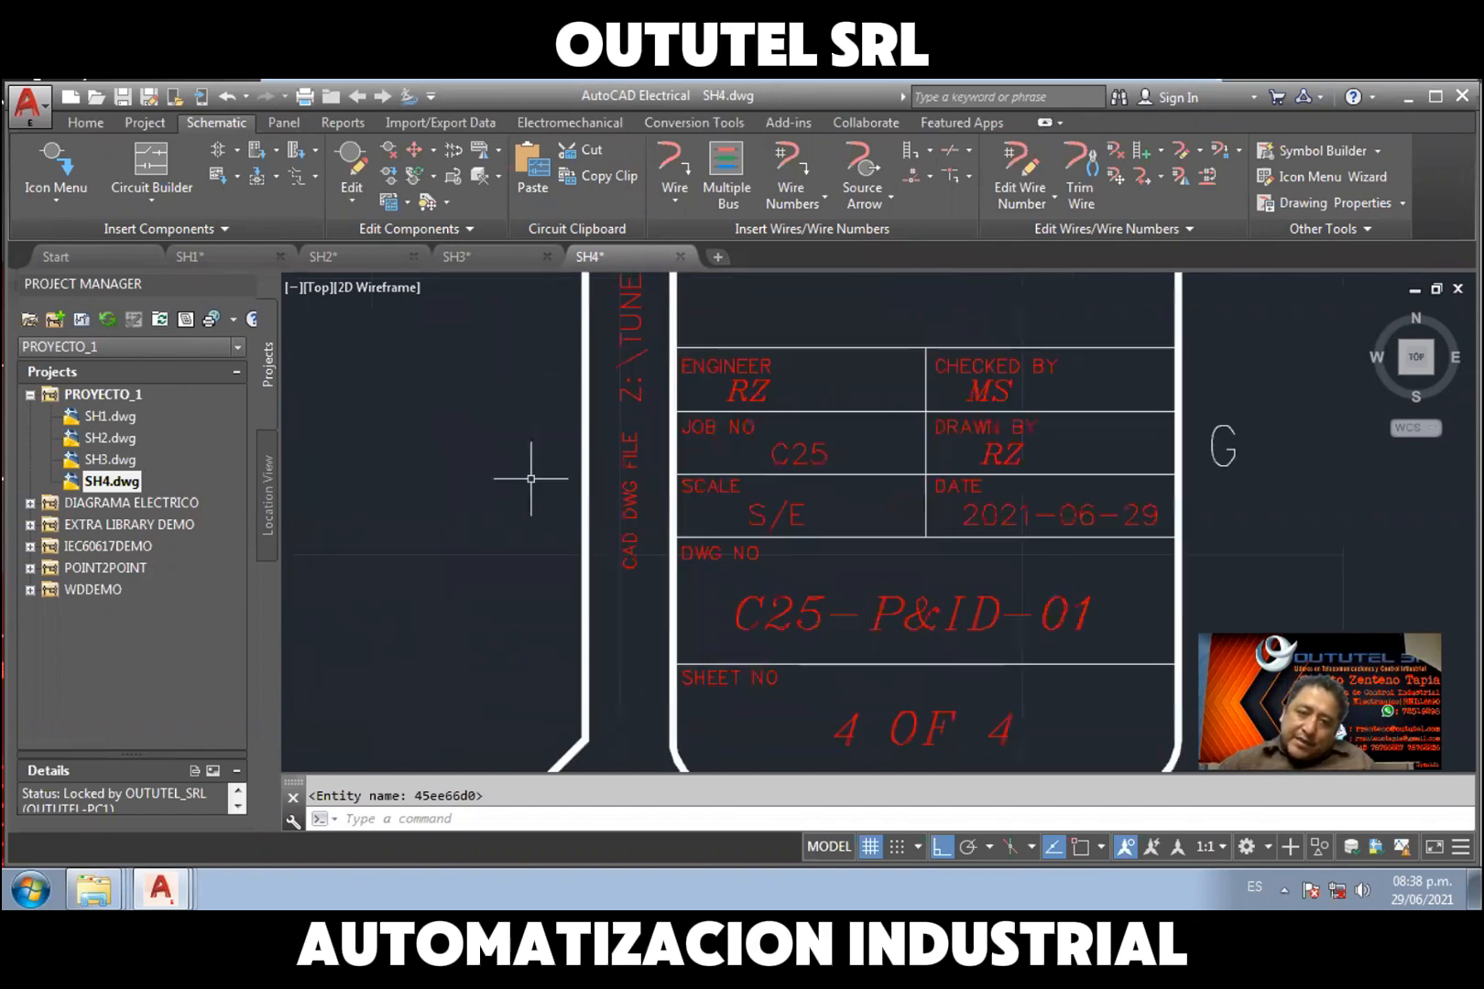
mouse_move(488, 447)
middle_mouse_down()
mouse_move(457, 510)
mouse_move(459, 568)
middle_mouse_up()
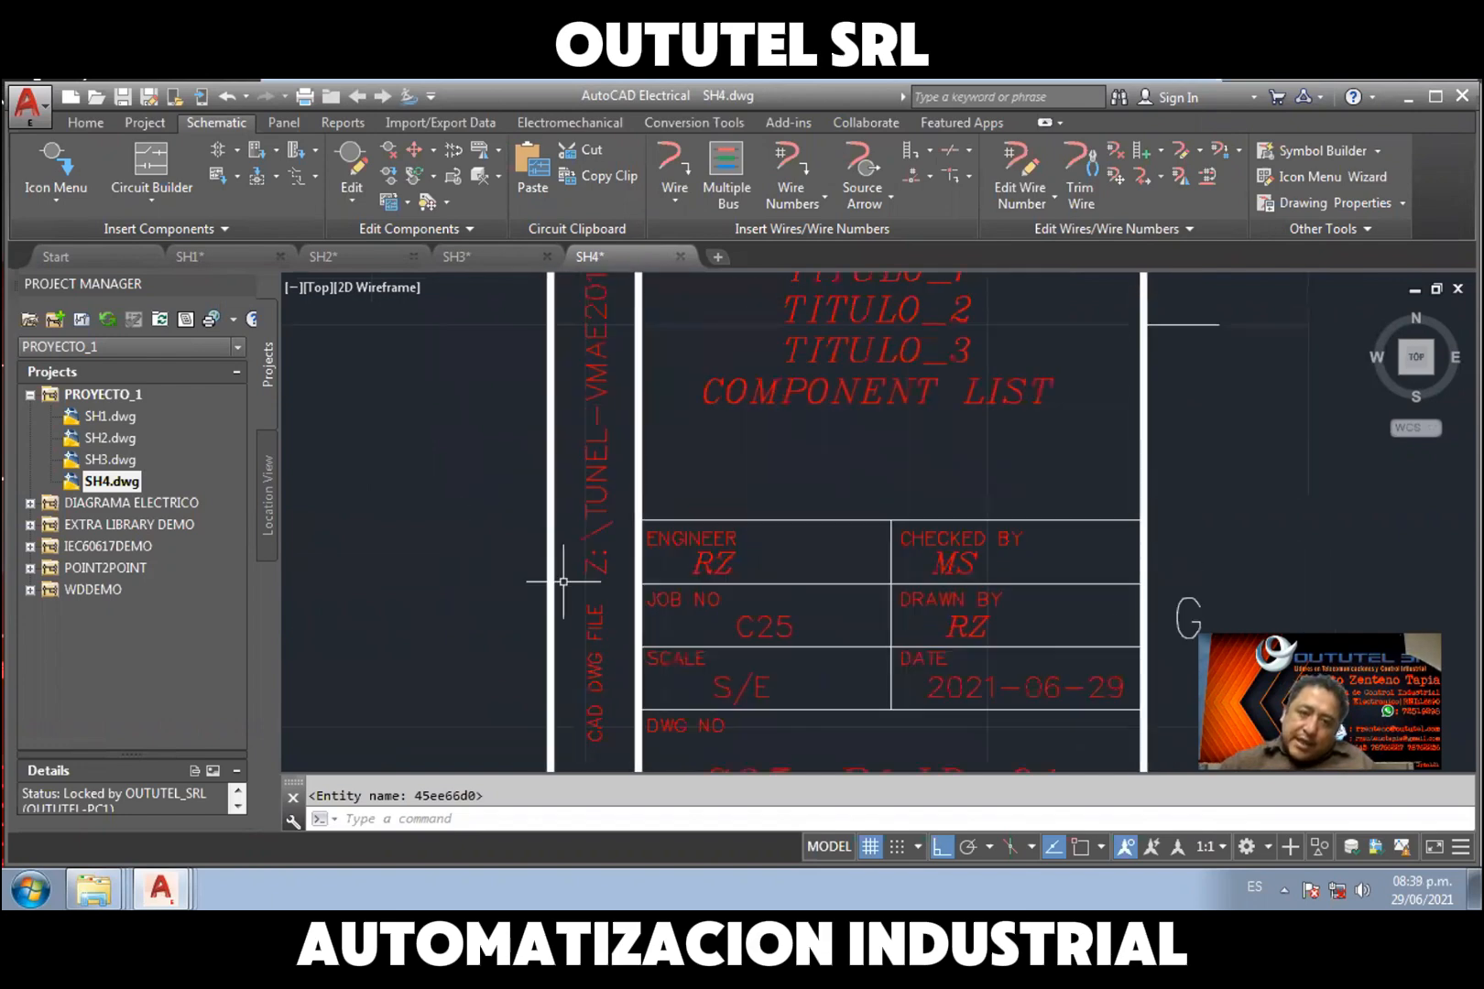
middle_click_drag(460, 490, 461, 629)
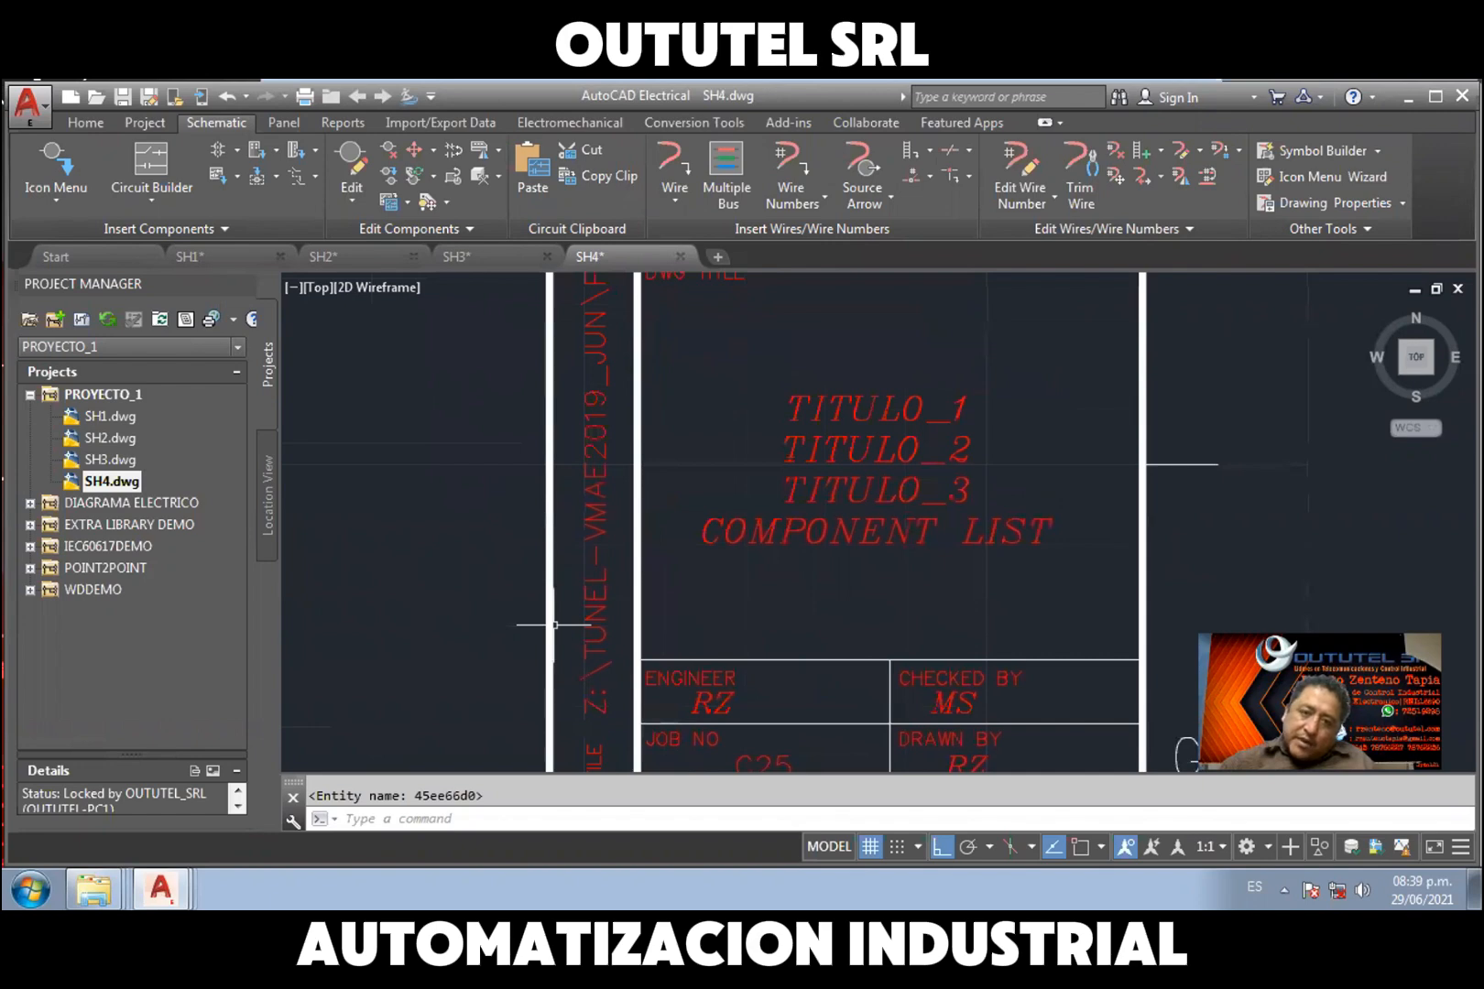
middle_click_drag(511, 476, 516, 563)
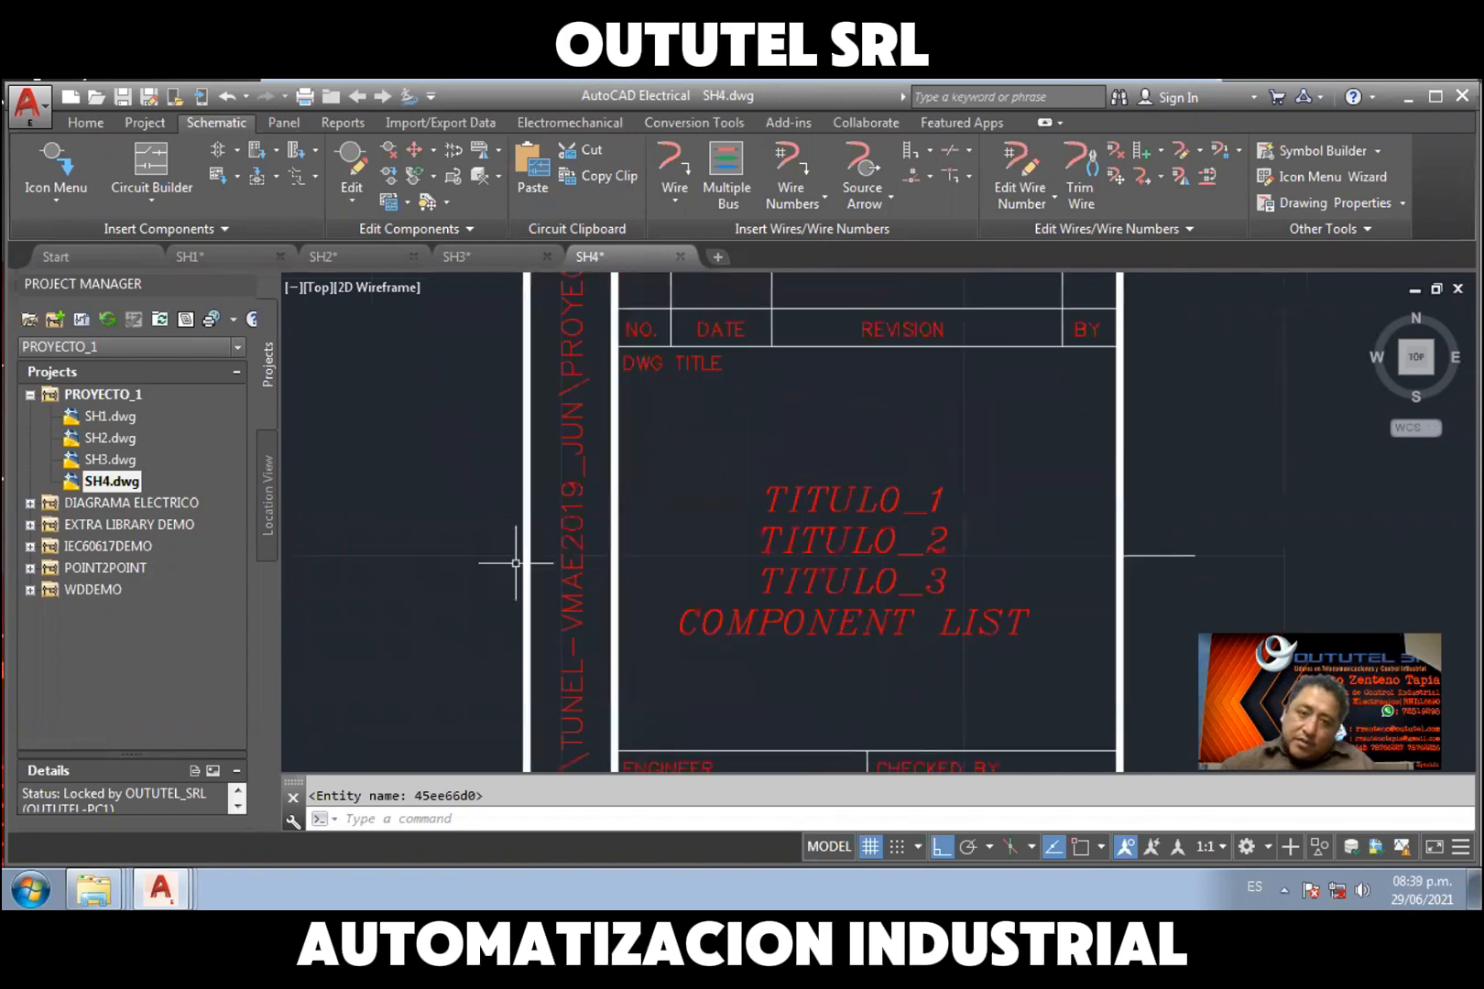
middle_click_drag(466, 438, 426, 613)
middle_click_drag(501, 523, 497, 634)
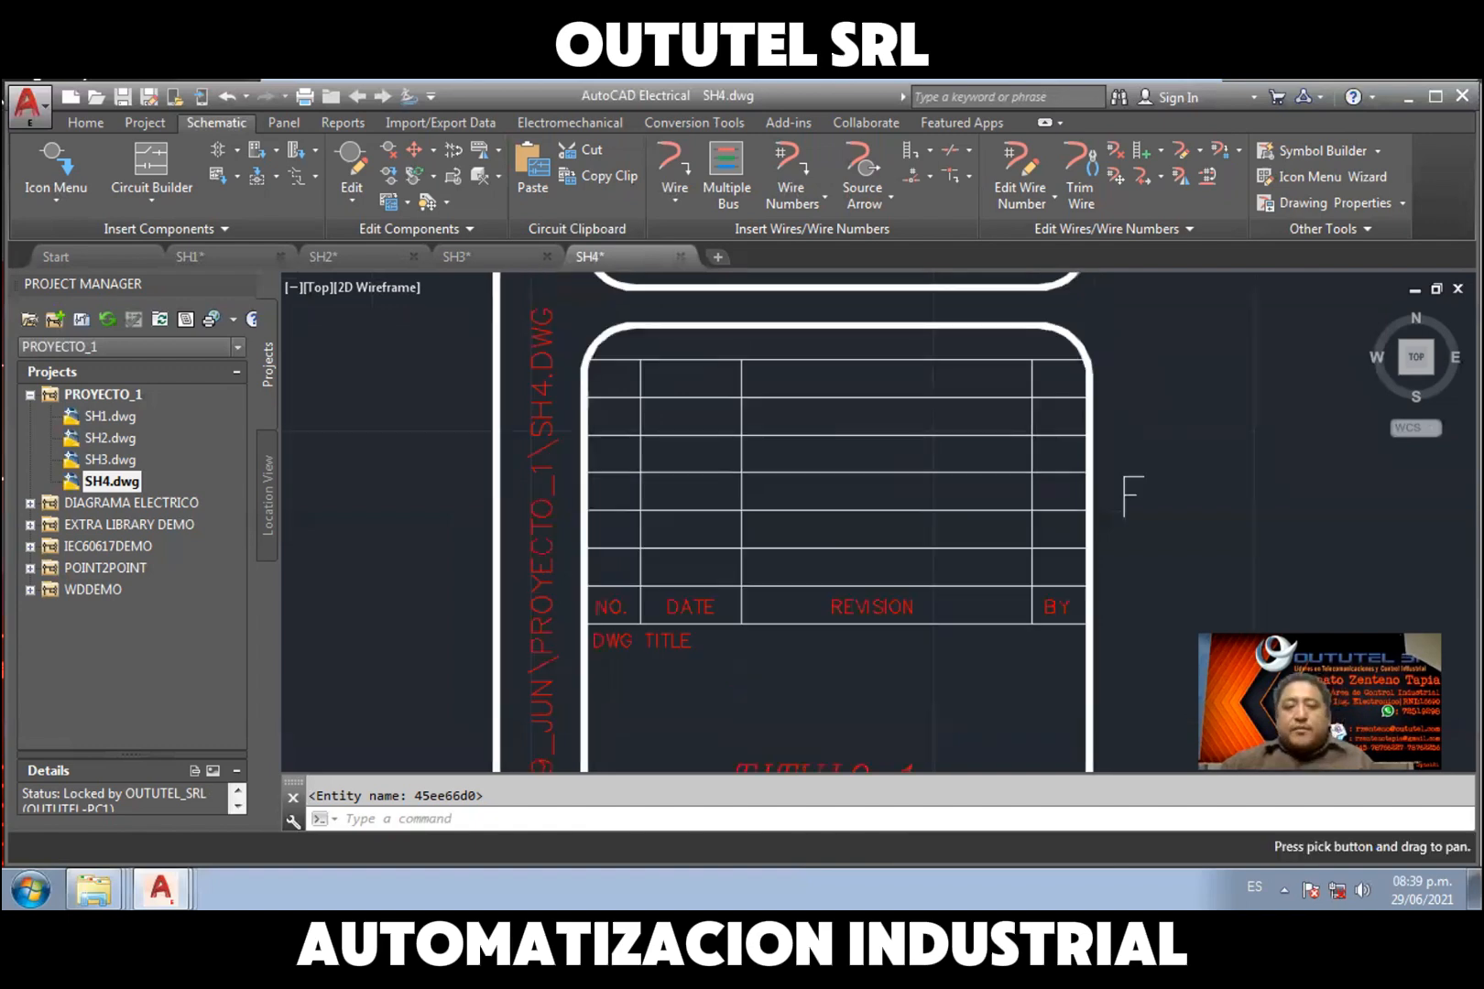
Open SH1.dwg and examine its title block fields and the file path running beside them
left_click(106, 421)
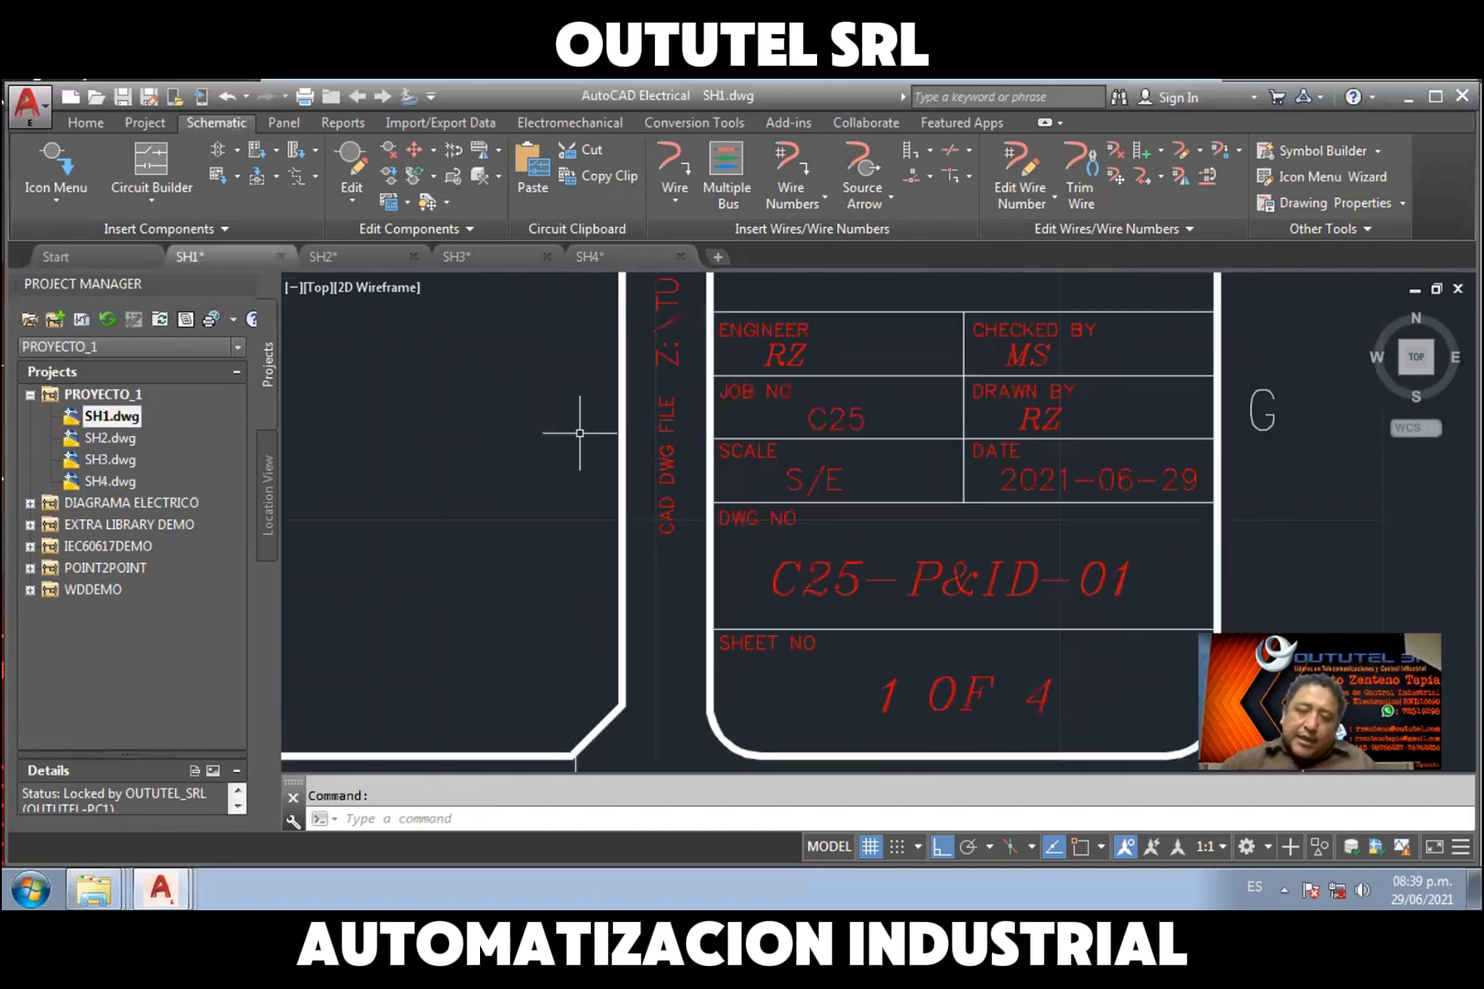
mouse_move(580, 433)
middle_mouse_down()
mouse_move(556, 539)
mouse_move(661, 578)
mouse_move(544, 469)
mouse_move(525, 569)
mouse_move(542, 722)
middle_mouse_up()
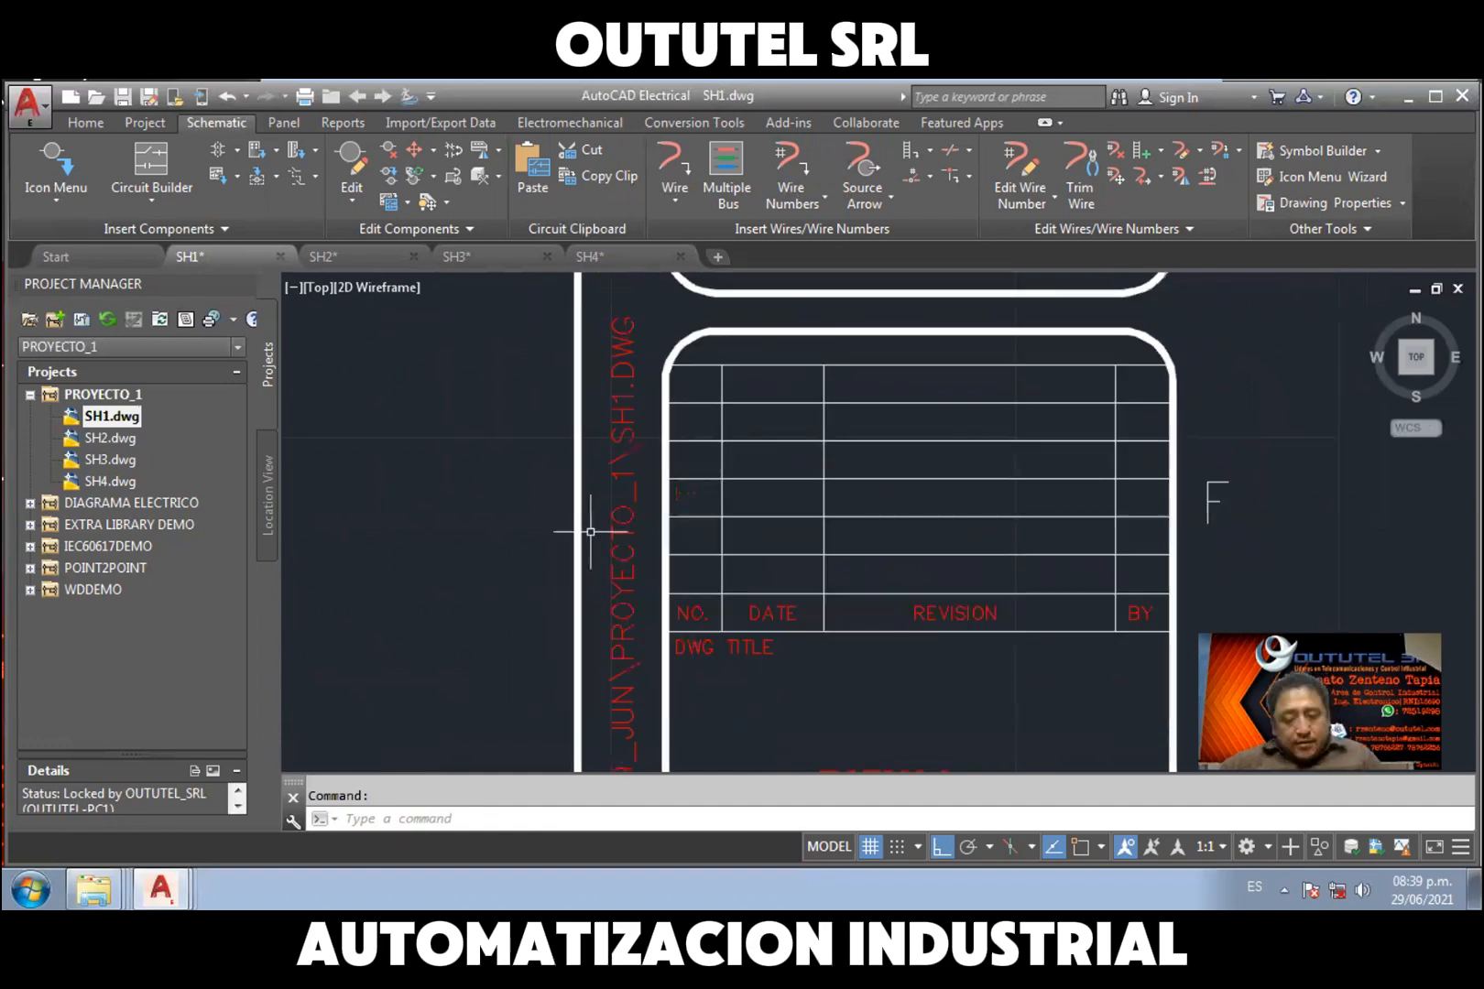
scroll(572, 559, "down", 3)
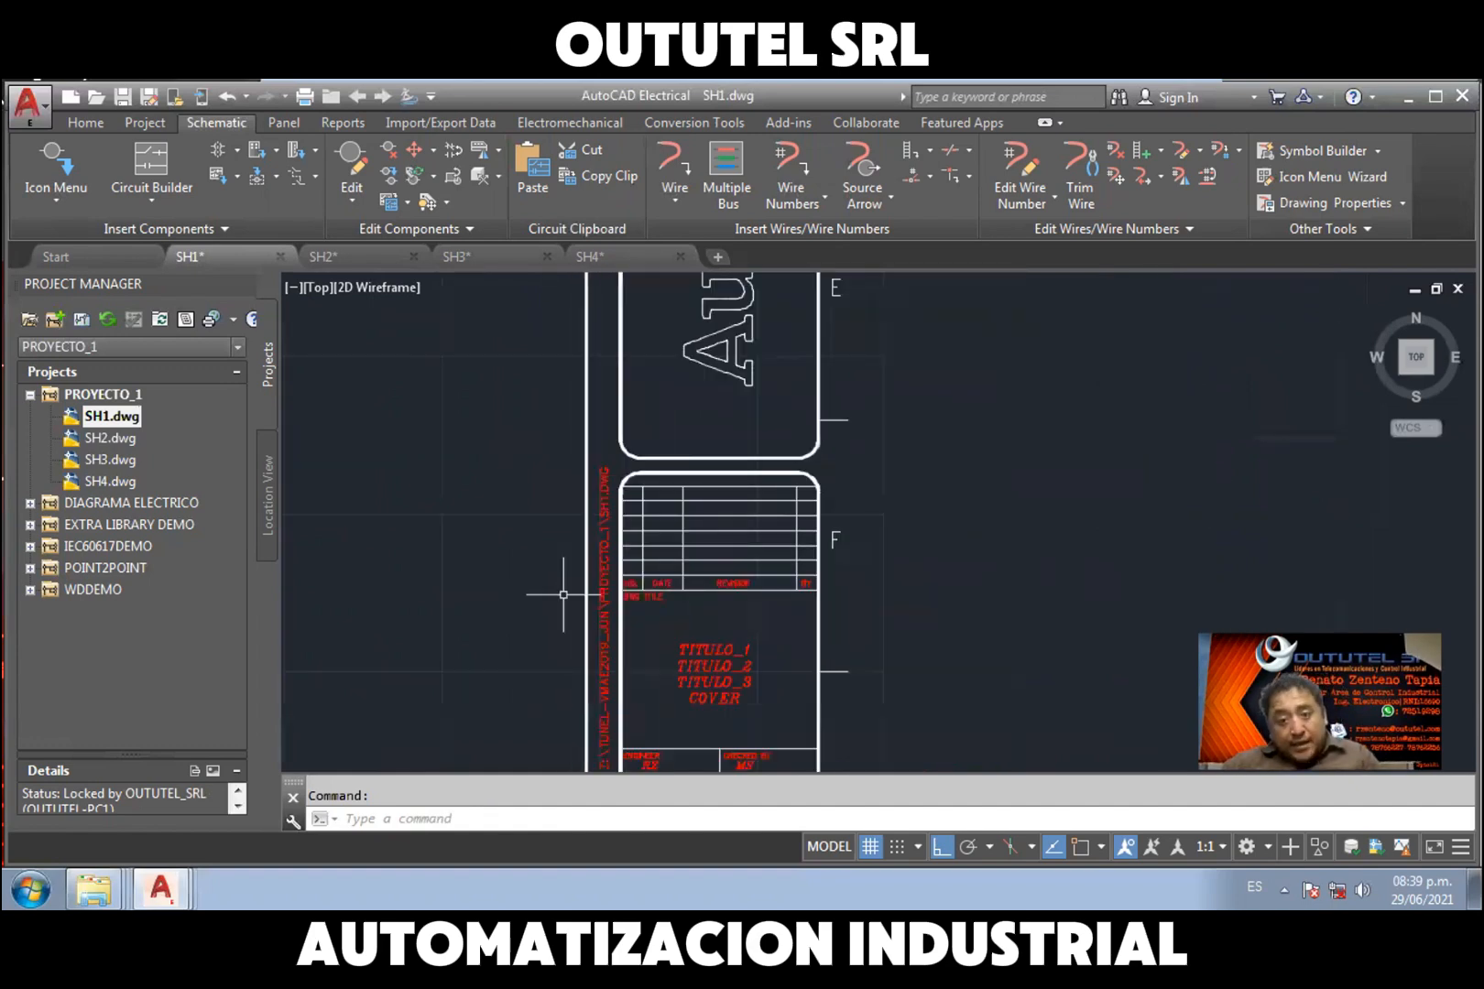
middle_click_drag(563, 594, 735, 530)
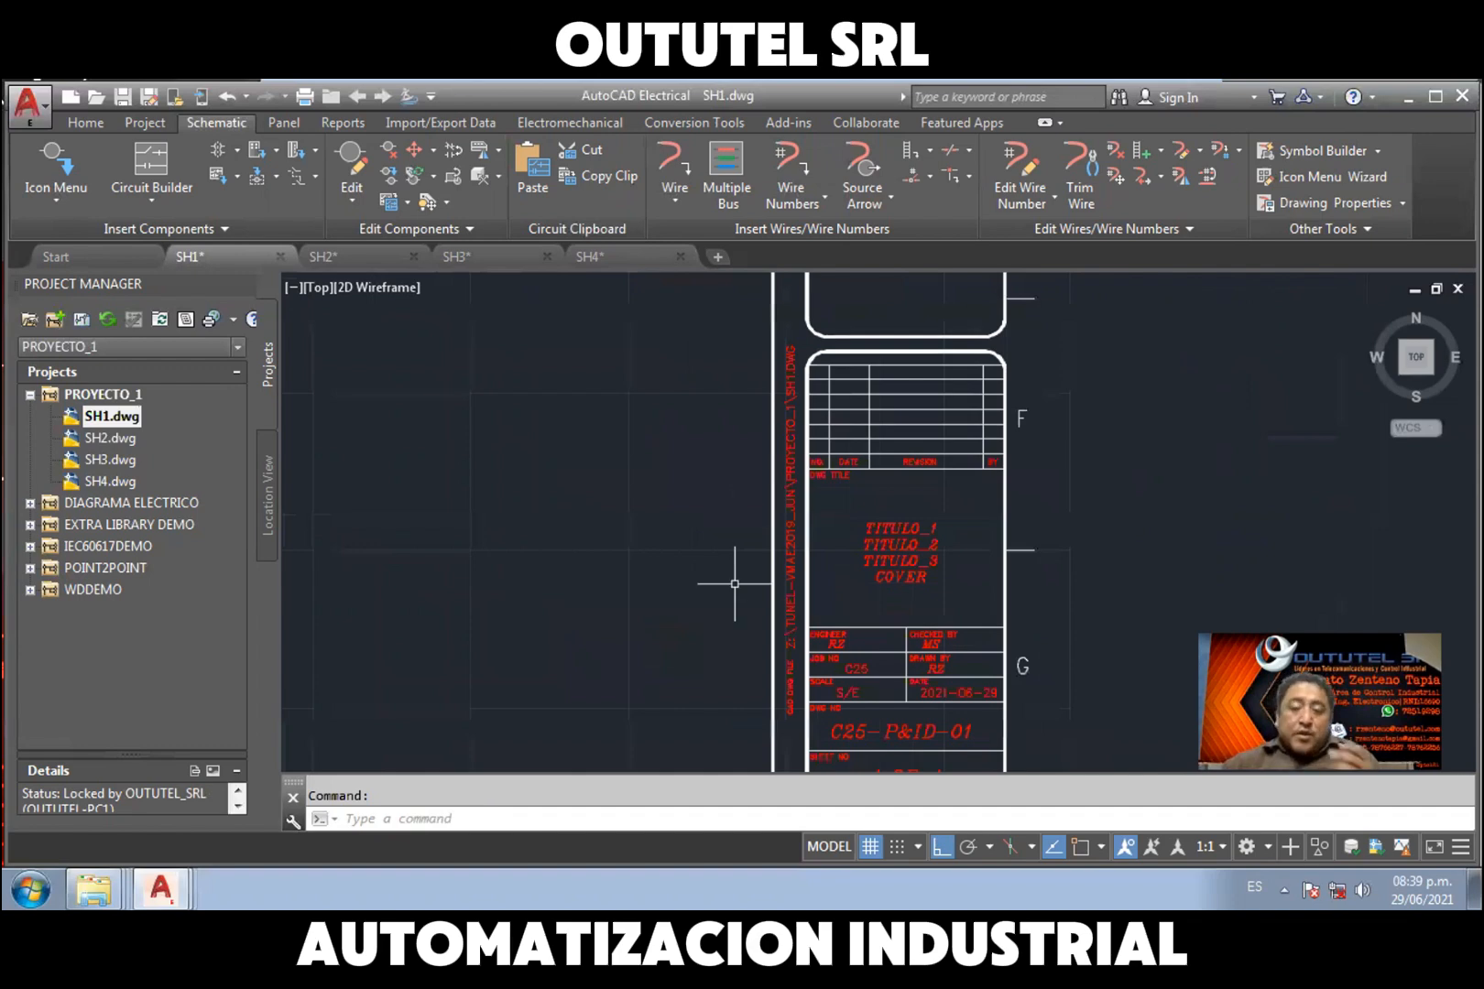
scroll(740, 554, "down", 2)
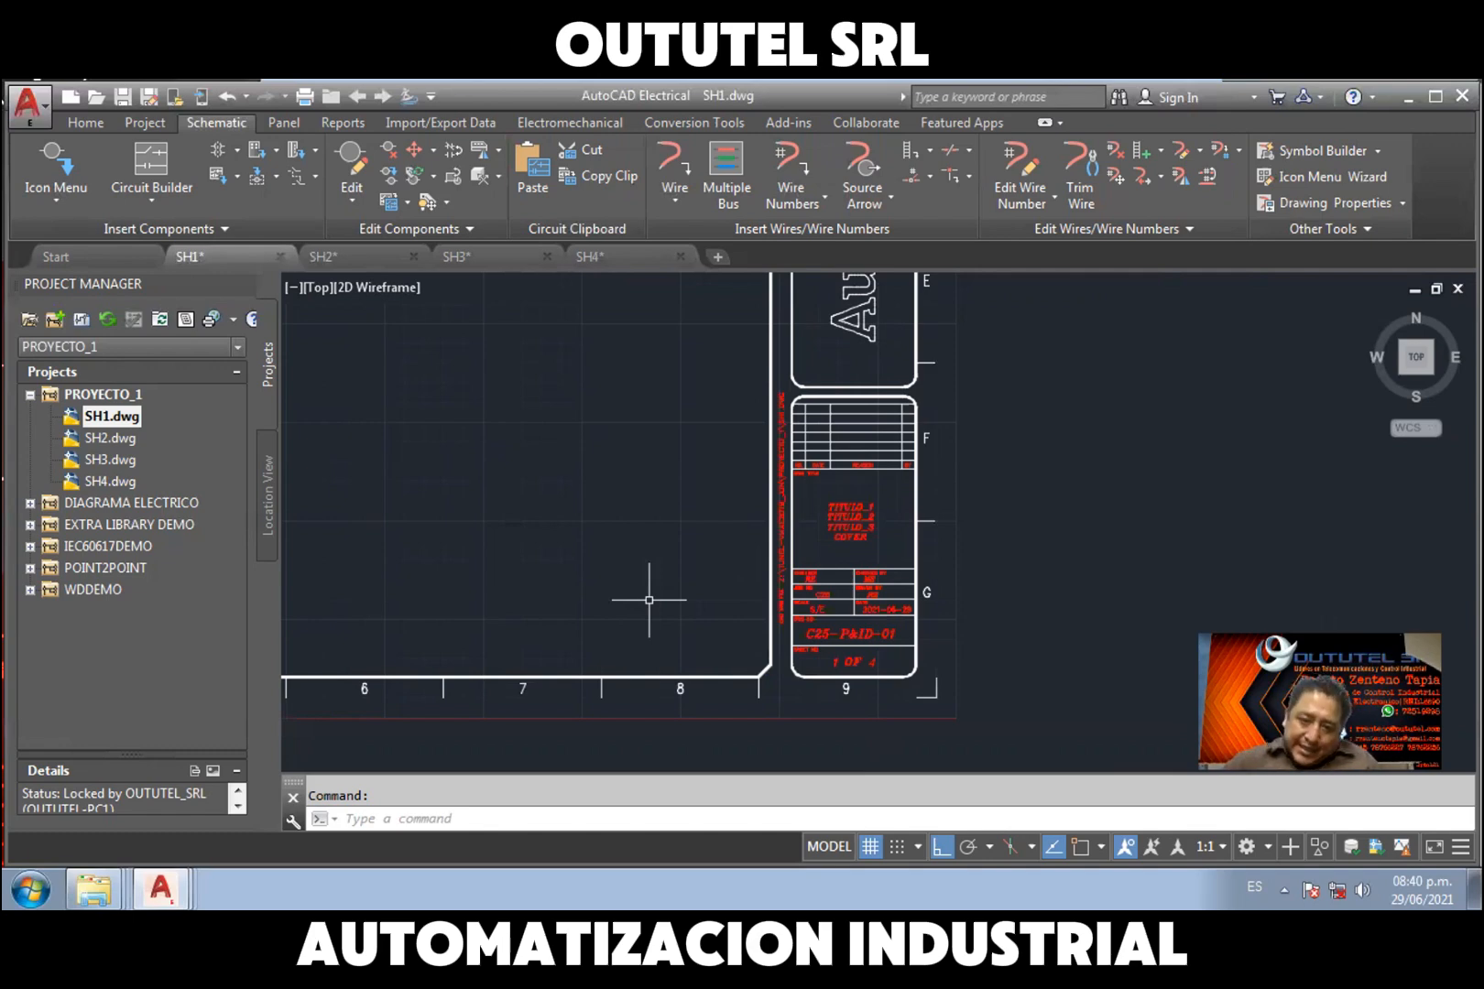
scroll(793, 577, "up", 4)
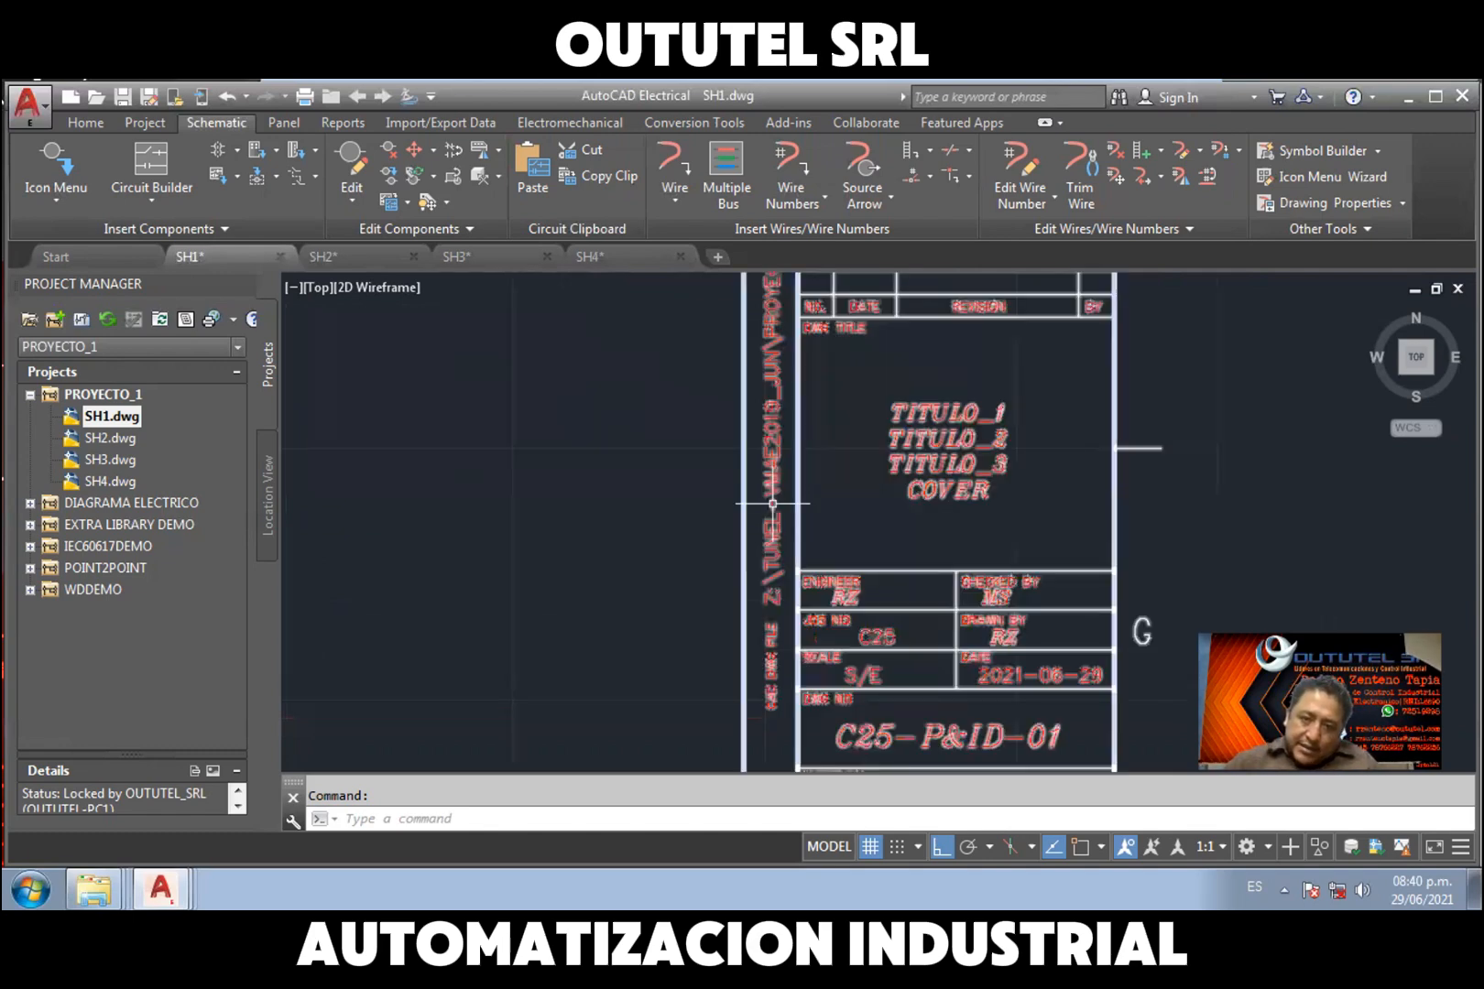
middle_click_drag(772, 503, 735, 720)
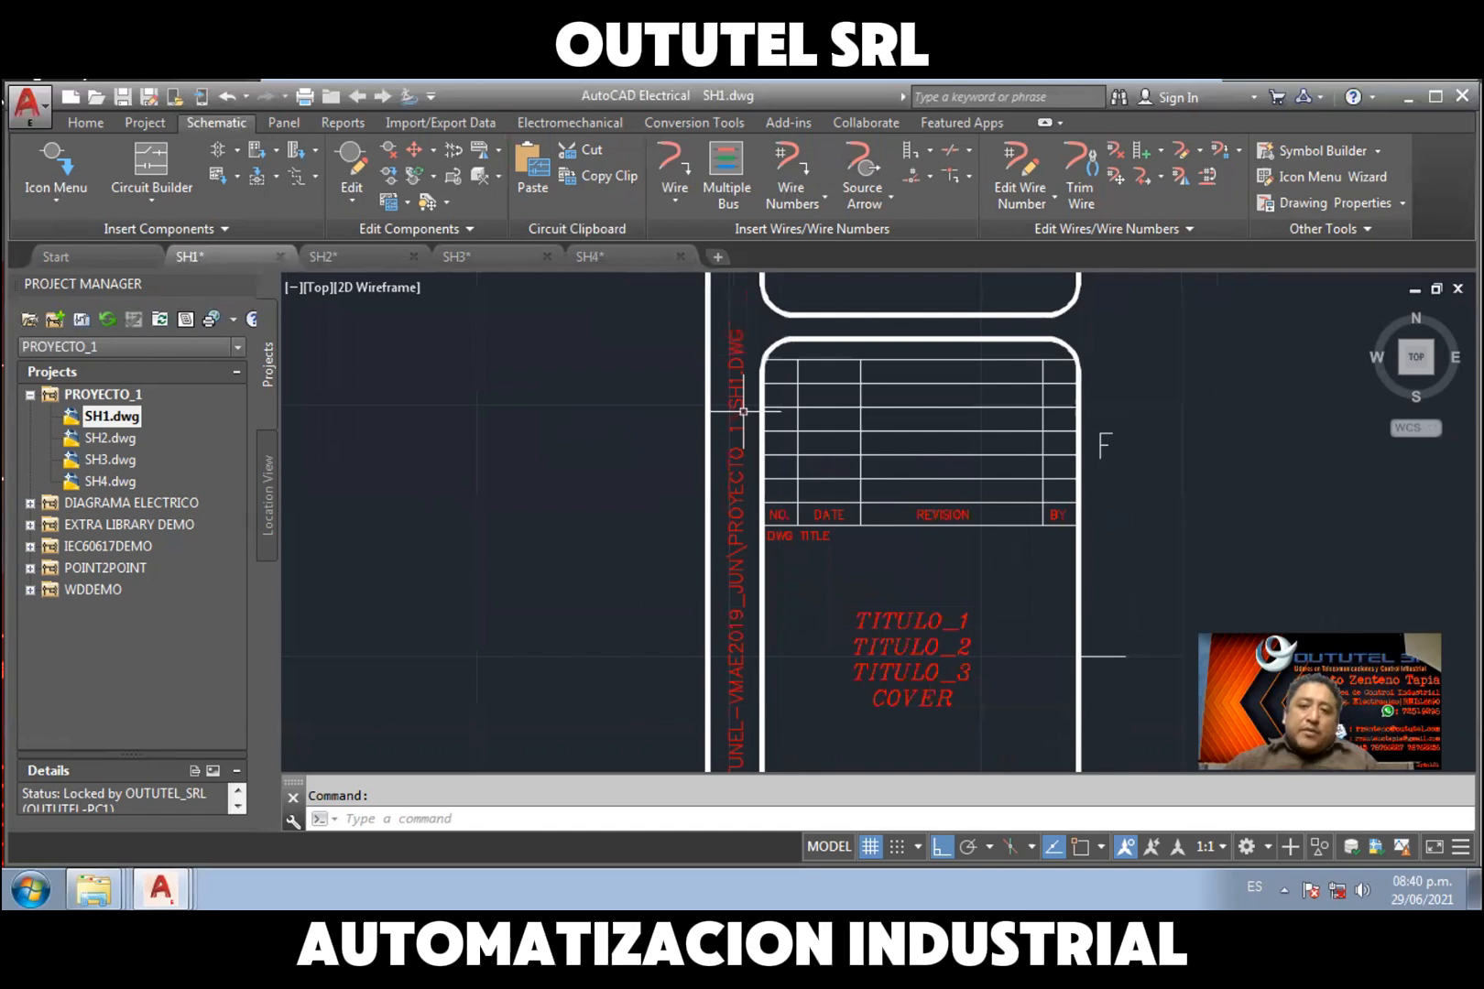
scroll(678, 471, "down", 4)
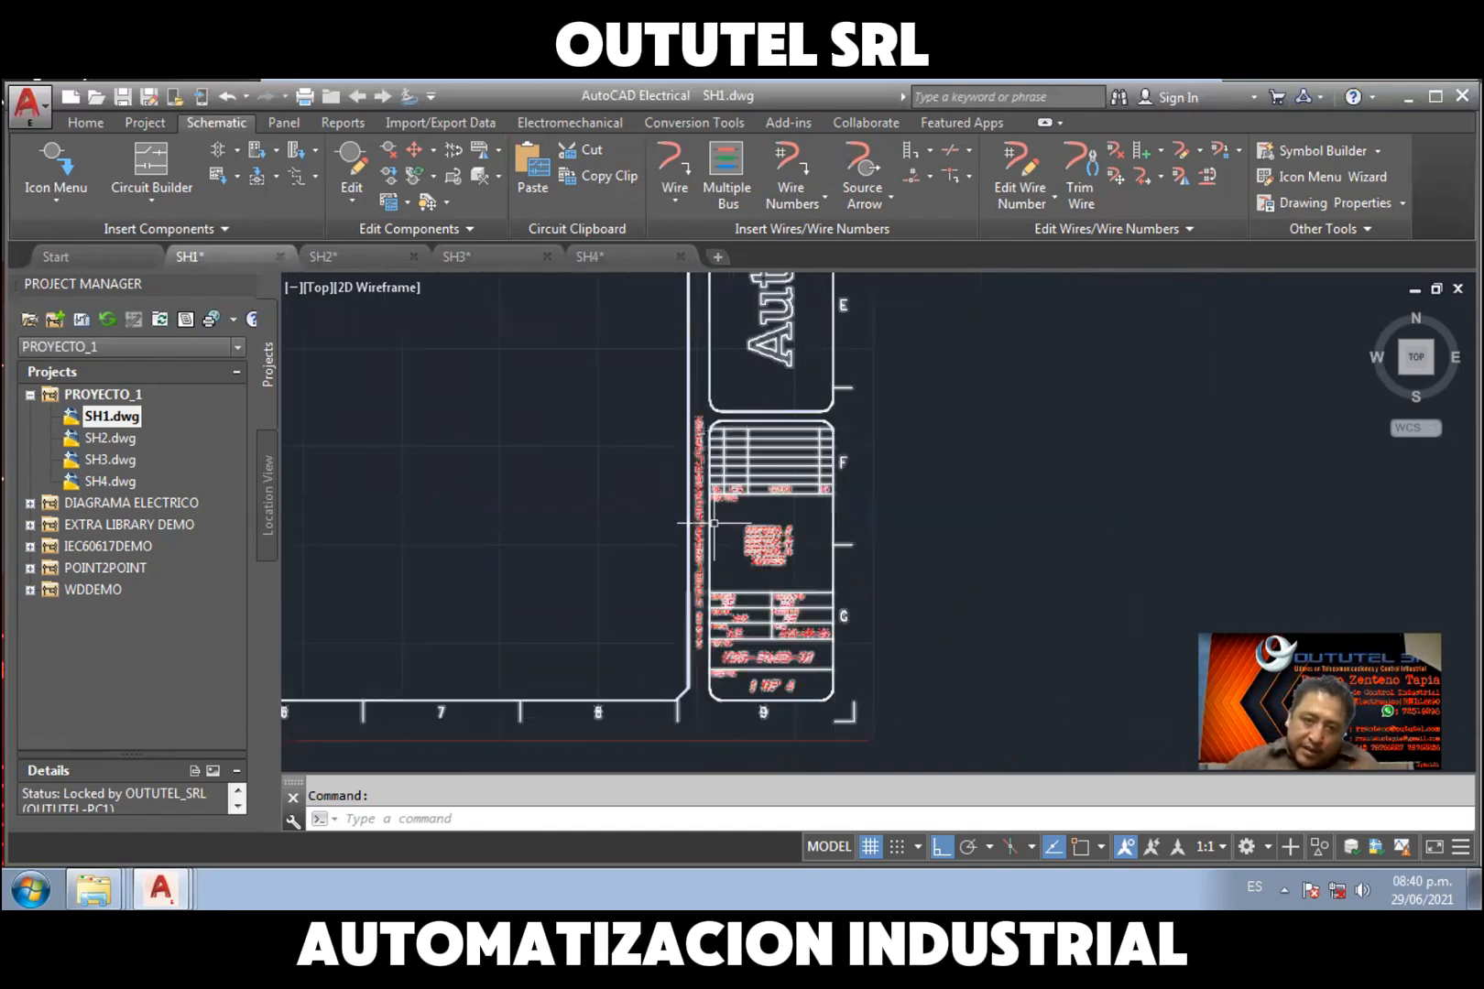
scroll(713, 523, "up", 2)
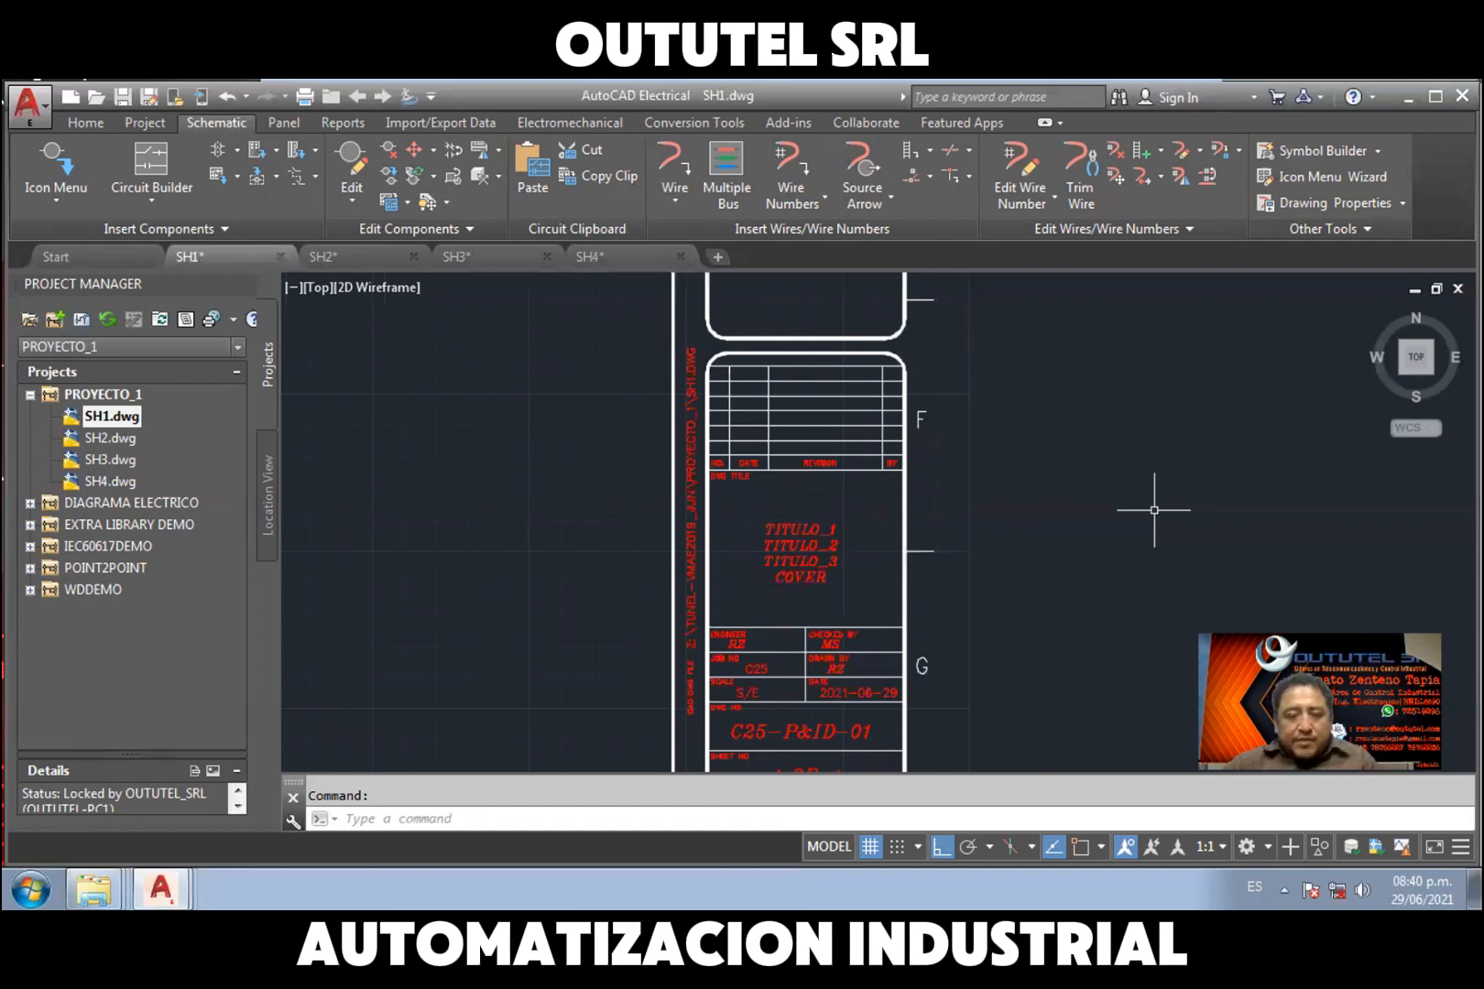
left_click(679, 453)
key("Escape")
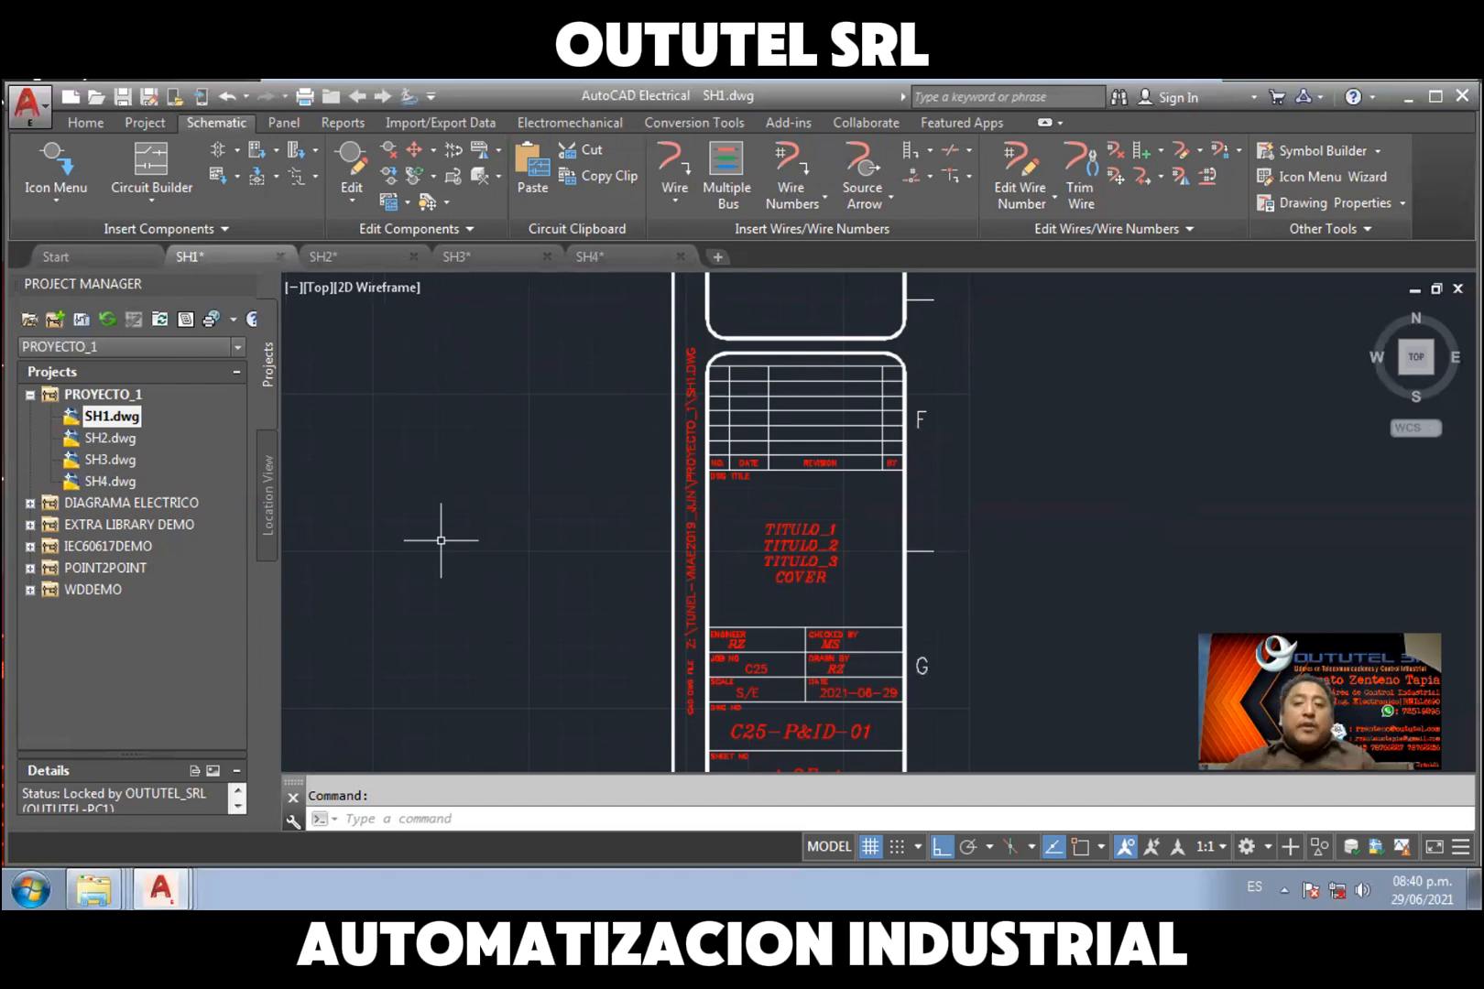
scroll(512, 553, "down", 2)
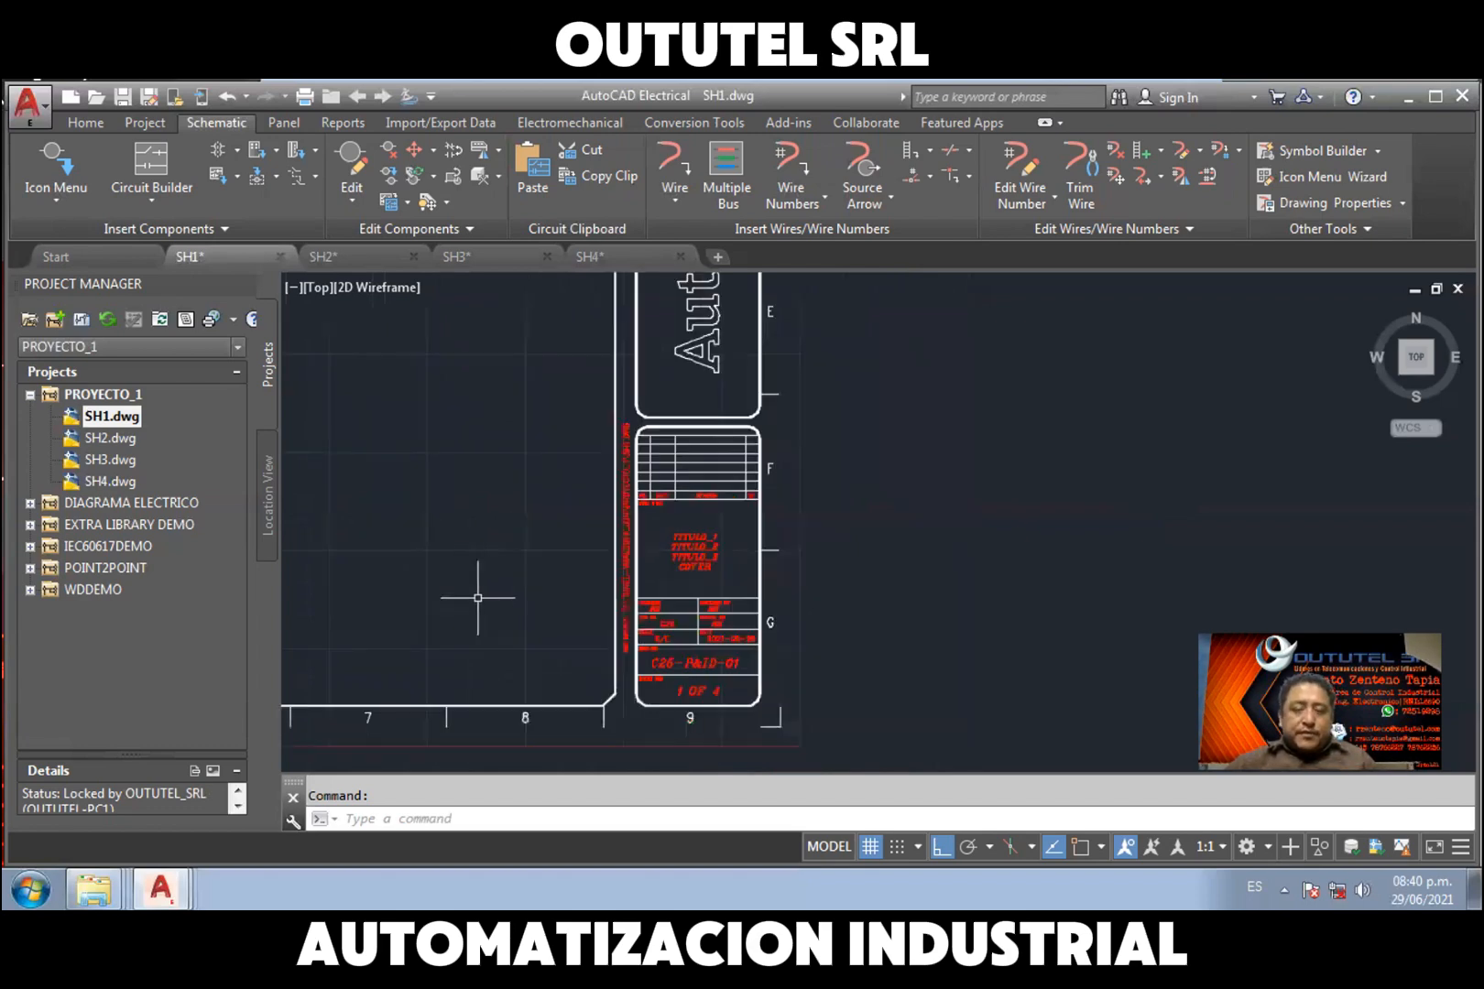
middle_click_drag(478, 597, 843, 594)
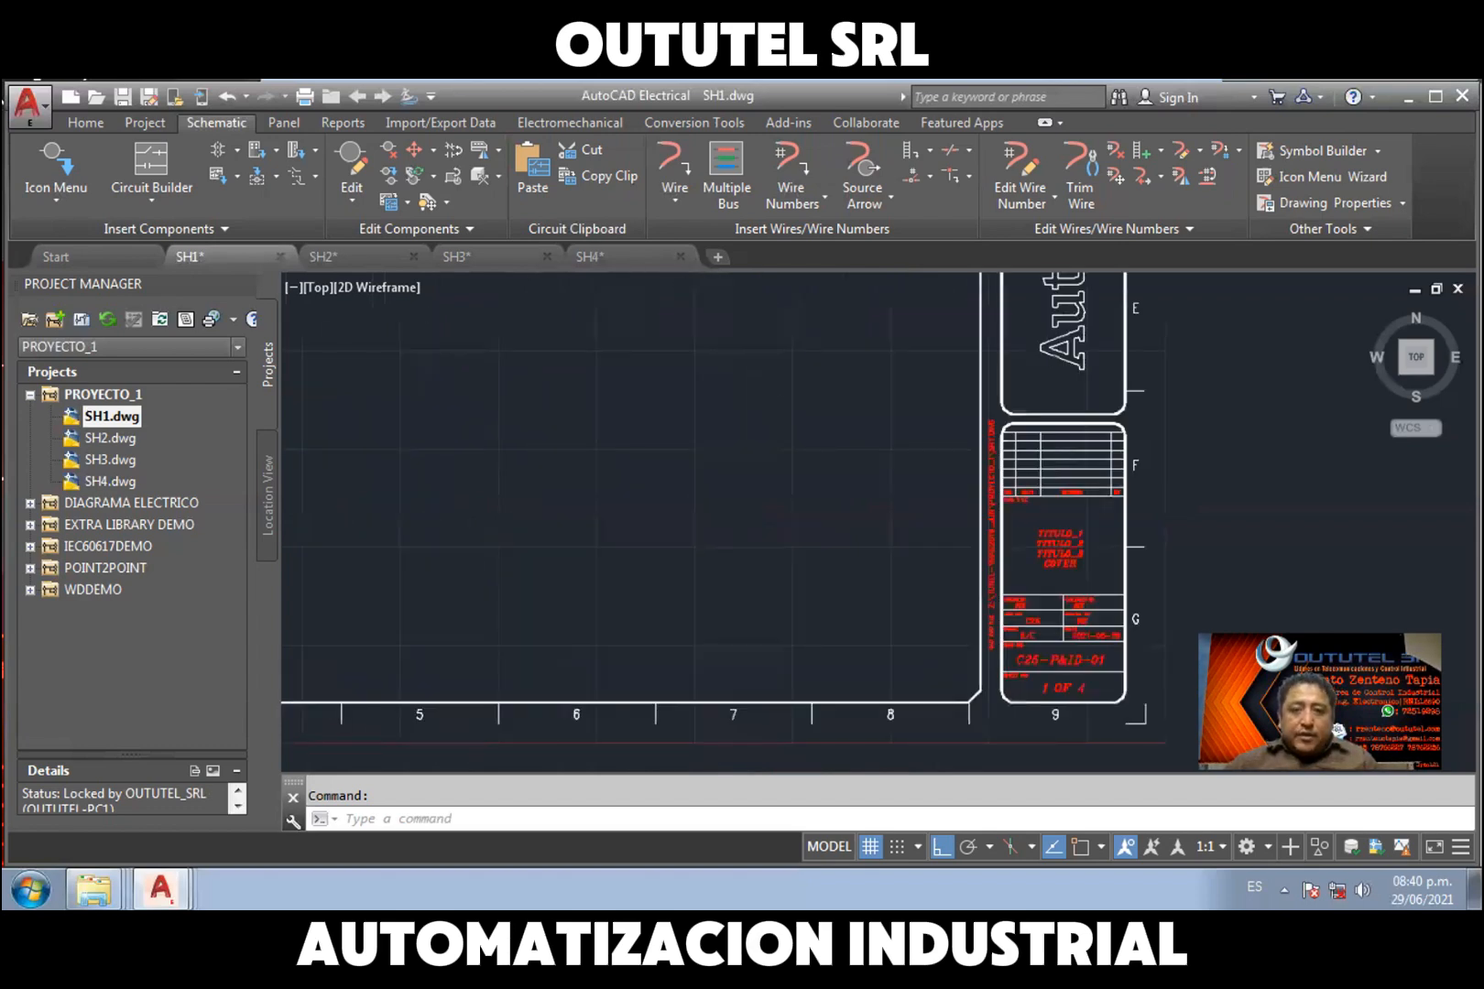
scroll(658, 515, "down", 2)
middle_click_drag(658, 515, 919, 581)
right_click(935, 580)
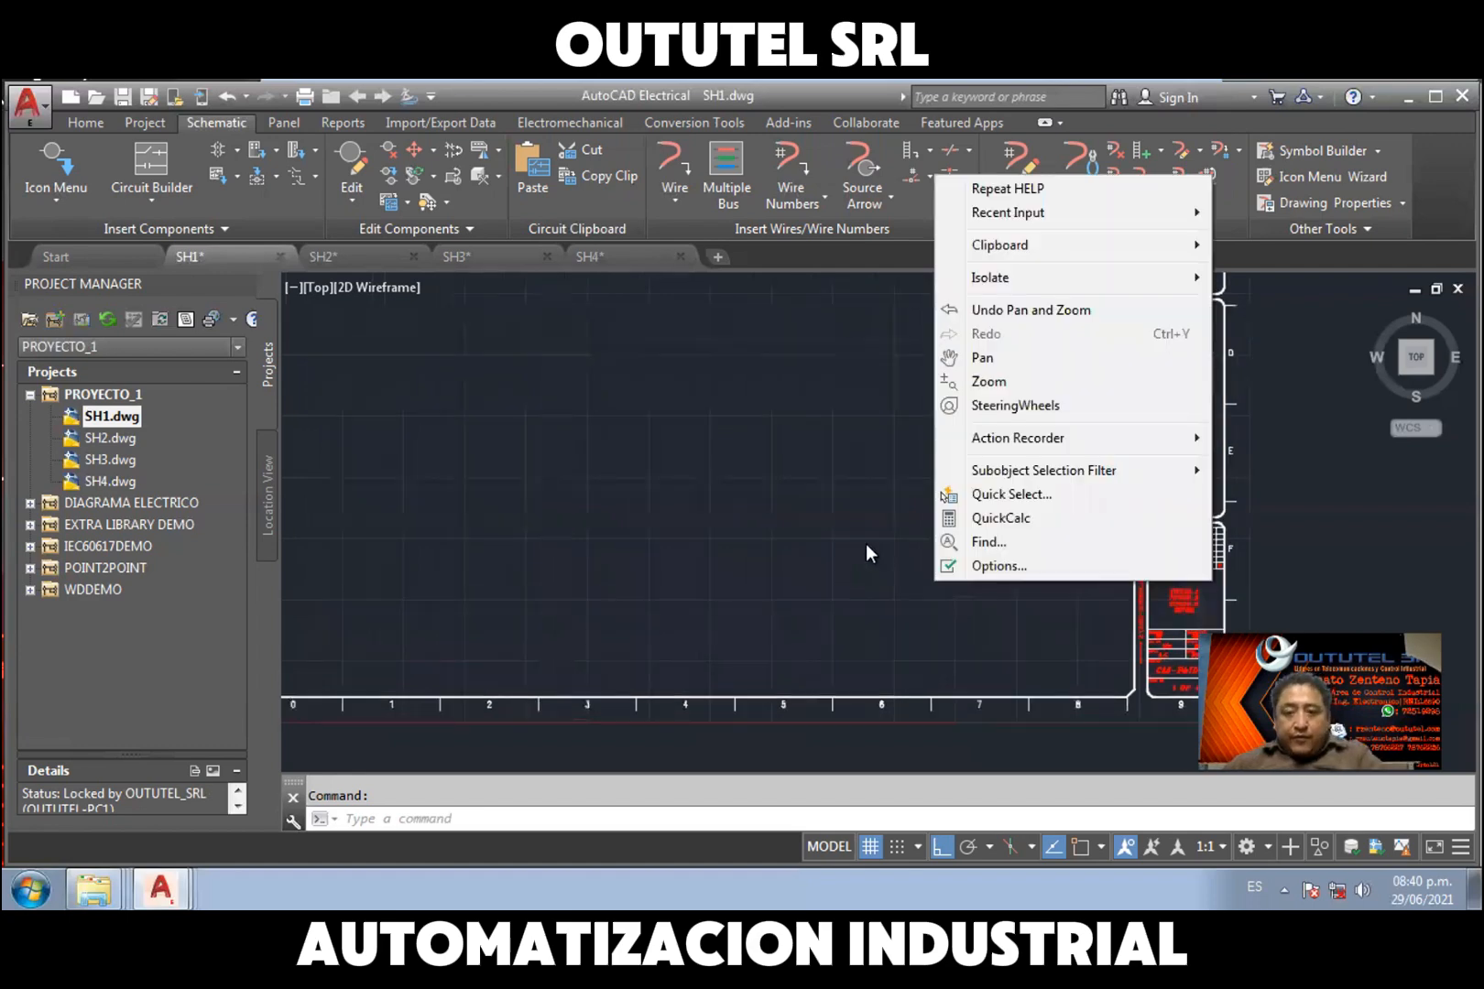
left_click(865, 548)
key("Escape")
scroll(760, 511, "down", 2)
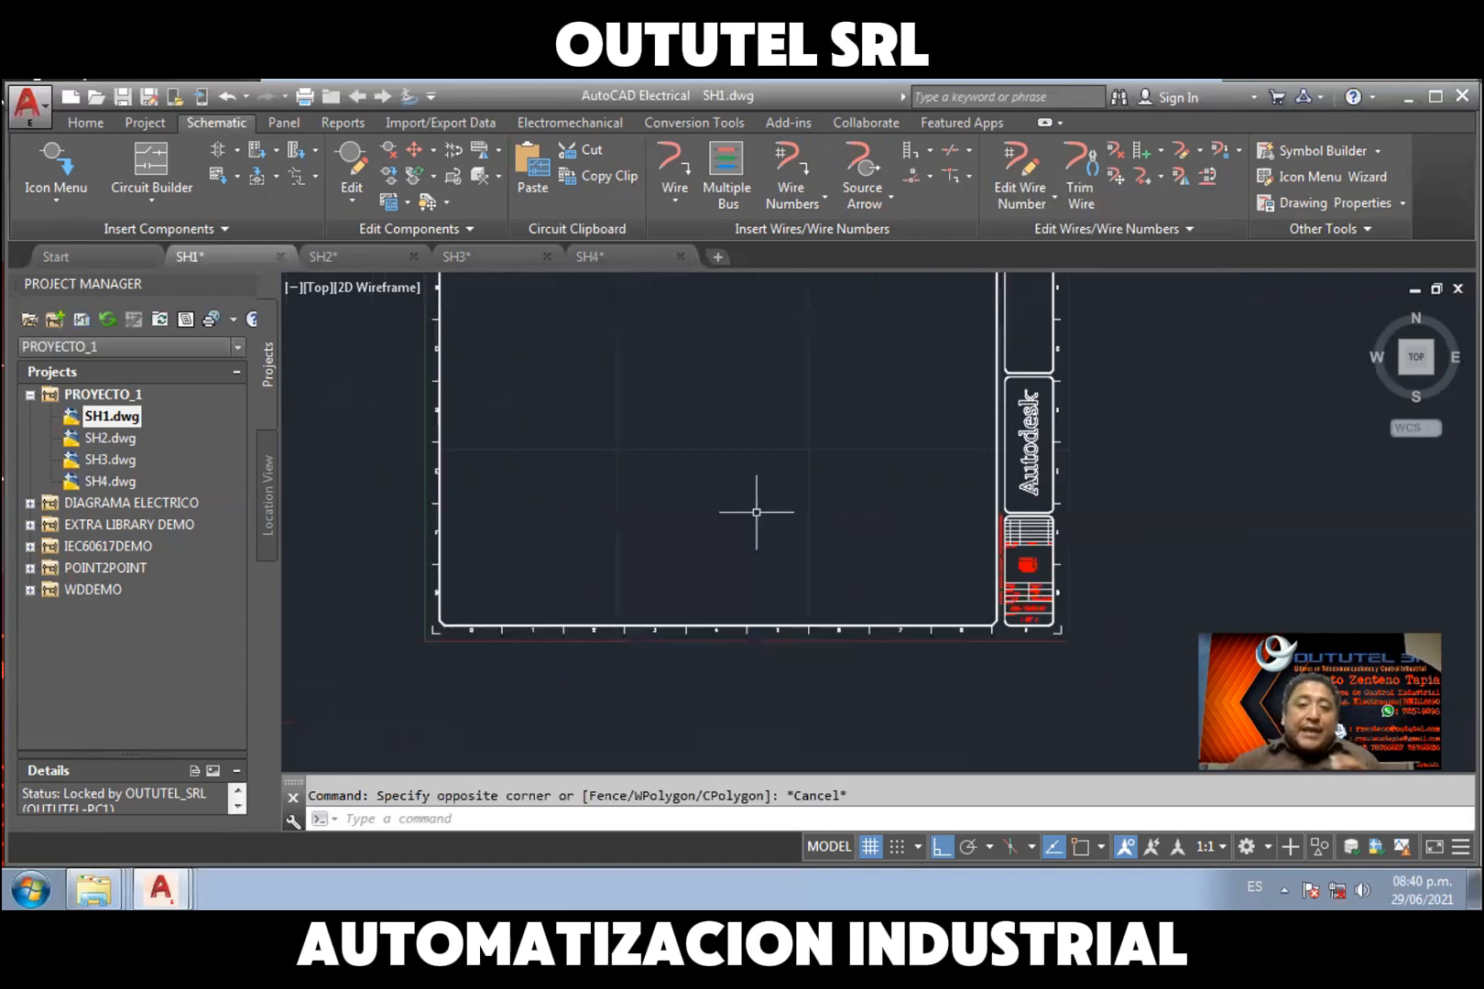
middle_click_drag(701, 529, 721, 585)
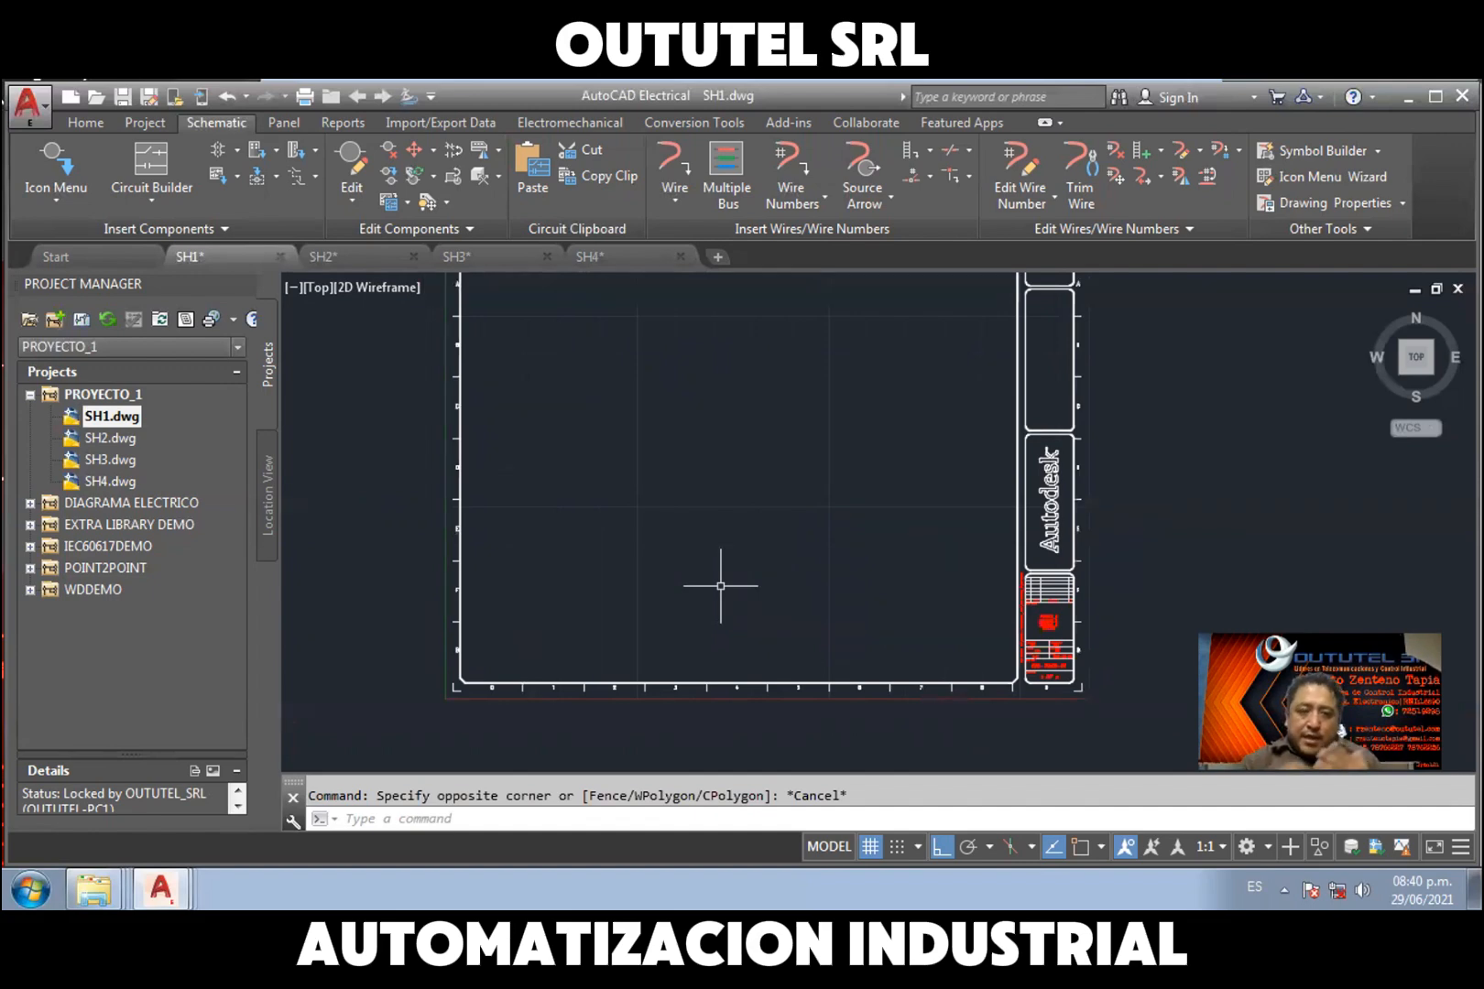
Save all open drawings and close every one of them
right_click(612, 252)
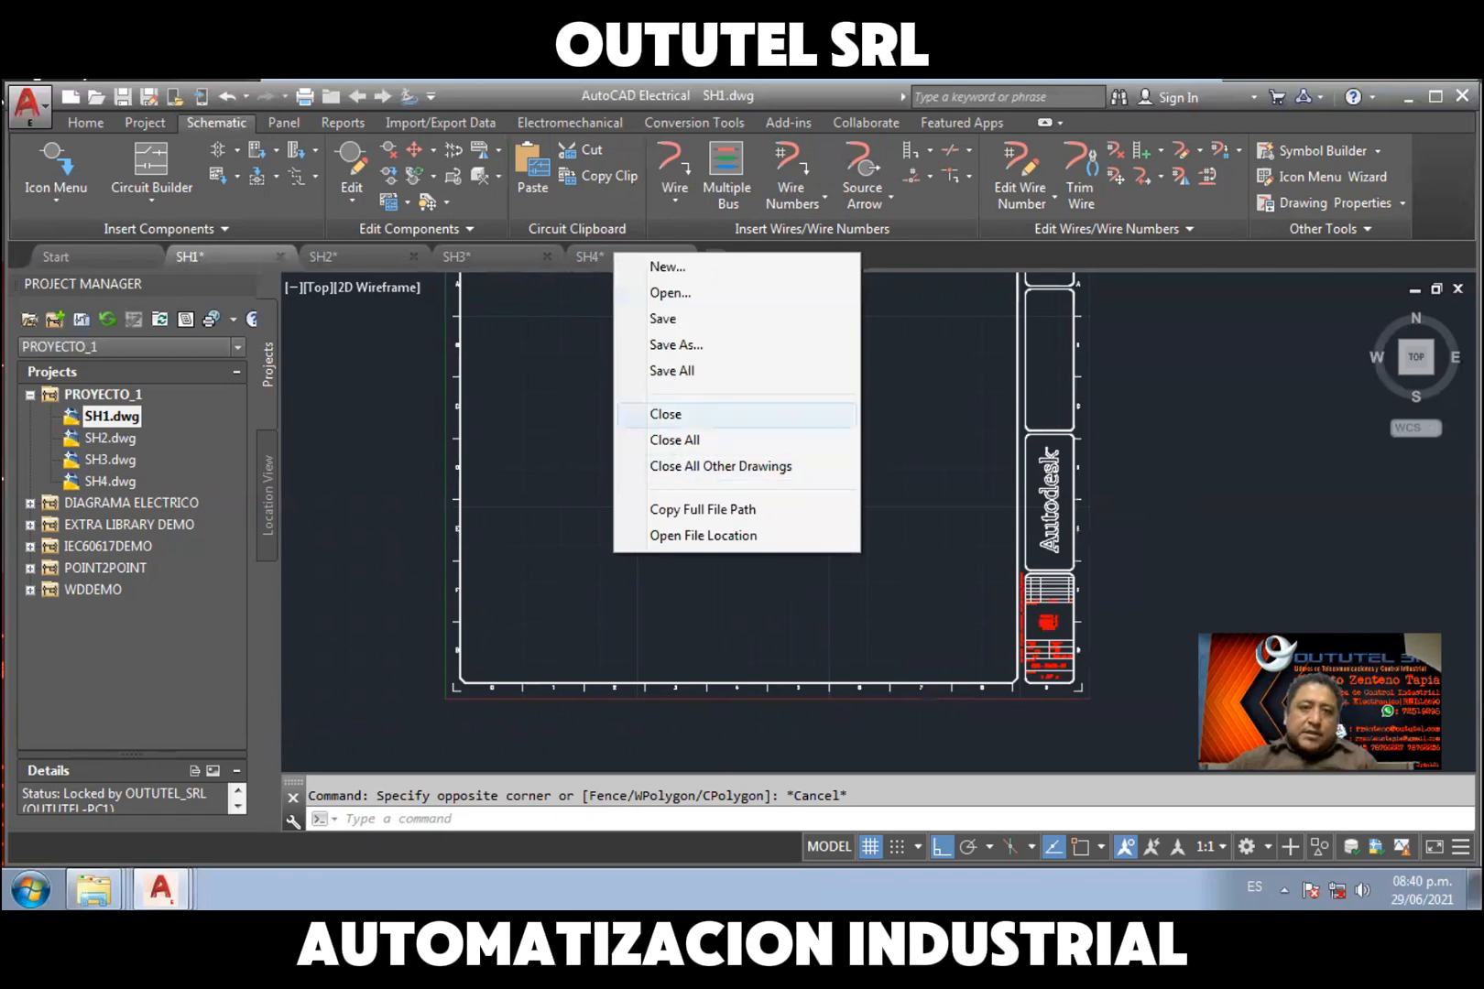
key("Escape")
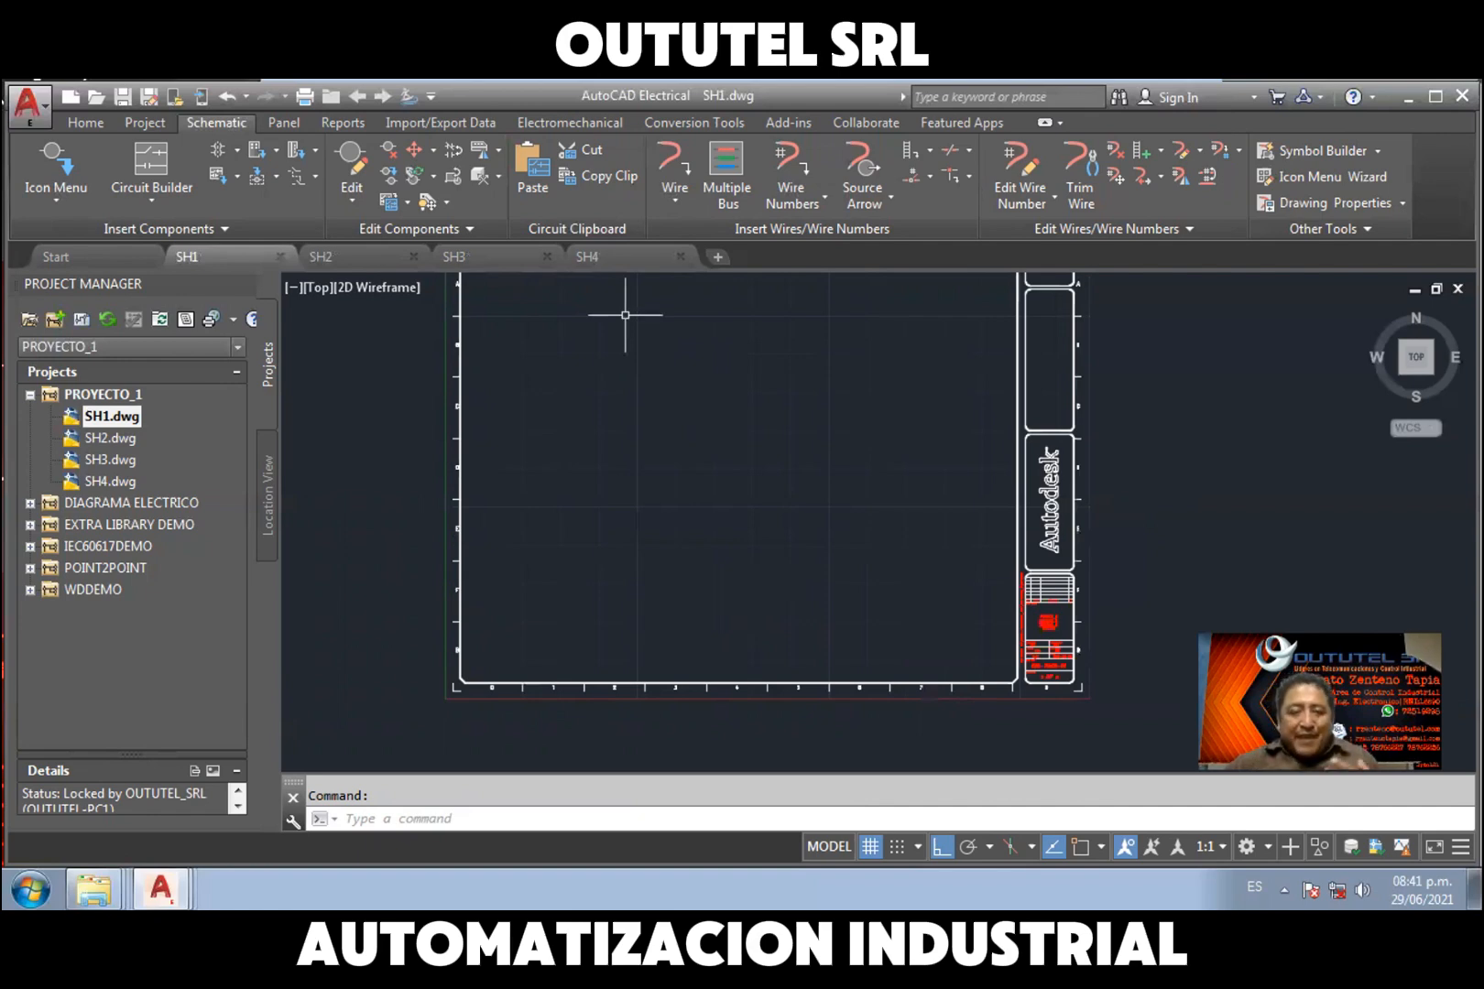
right_click(631, 255)
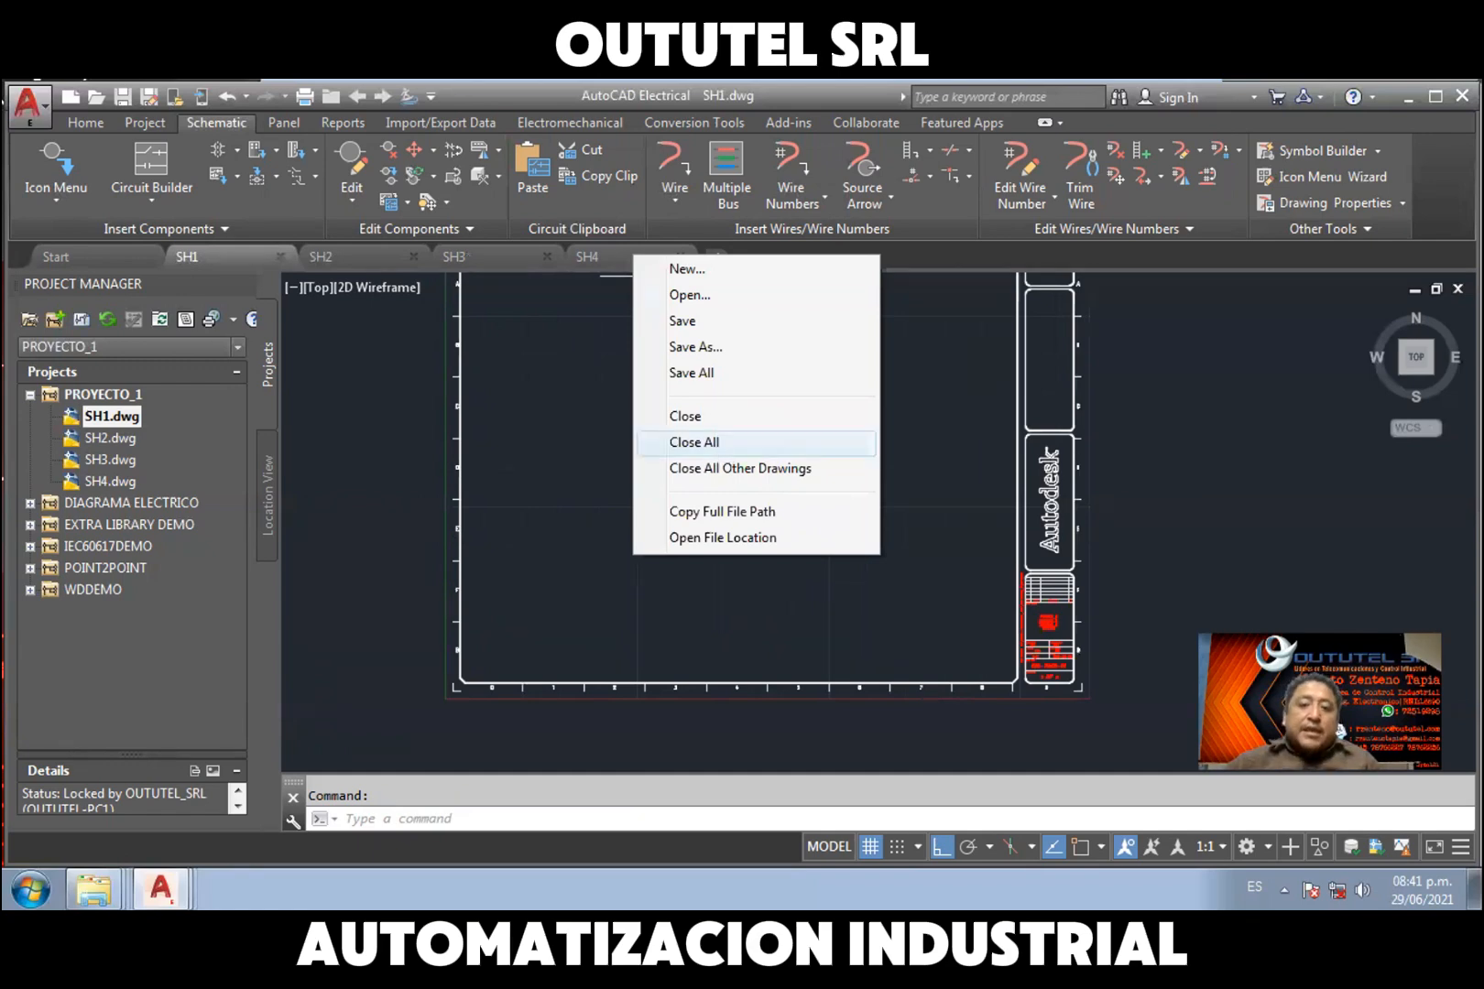
left_click(717, 444)
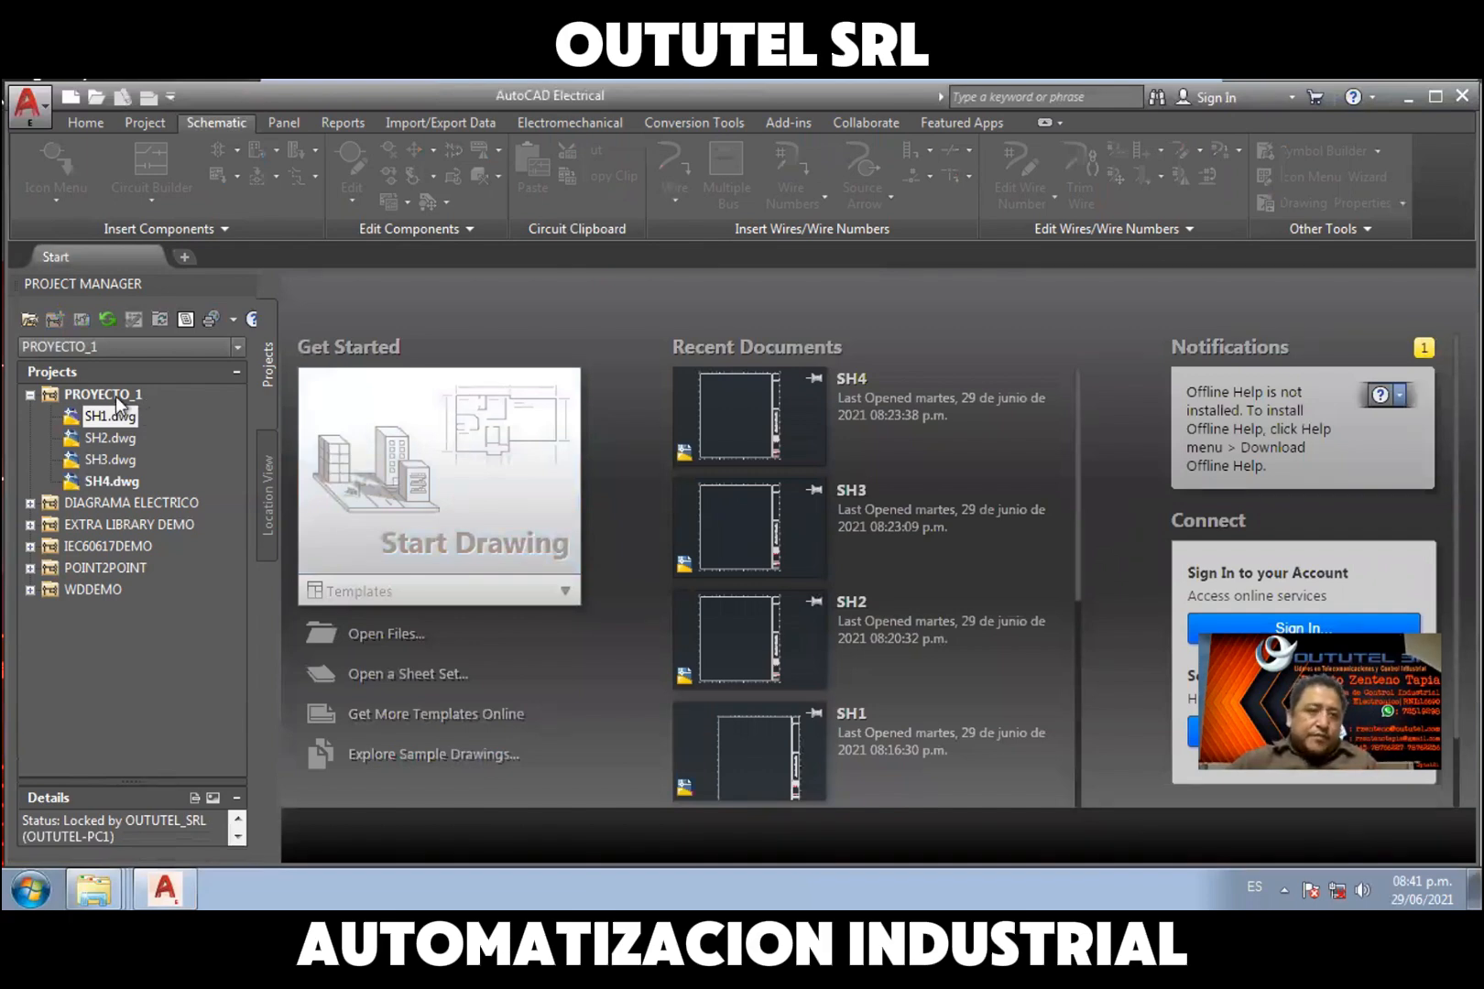
Close the PROYECTO_1 project so it leaves the project list
left_click(116, 394)
right_click(116, 394)
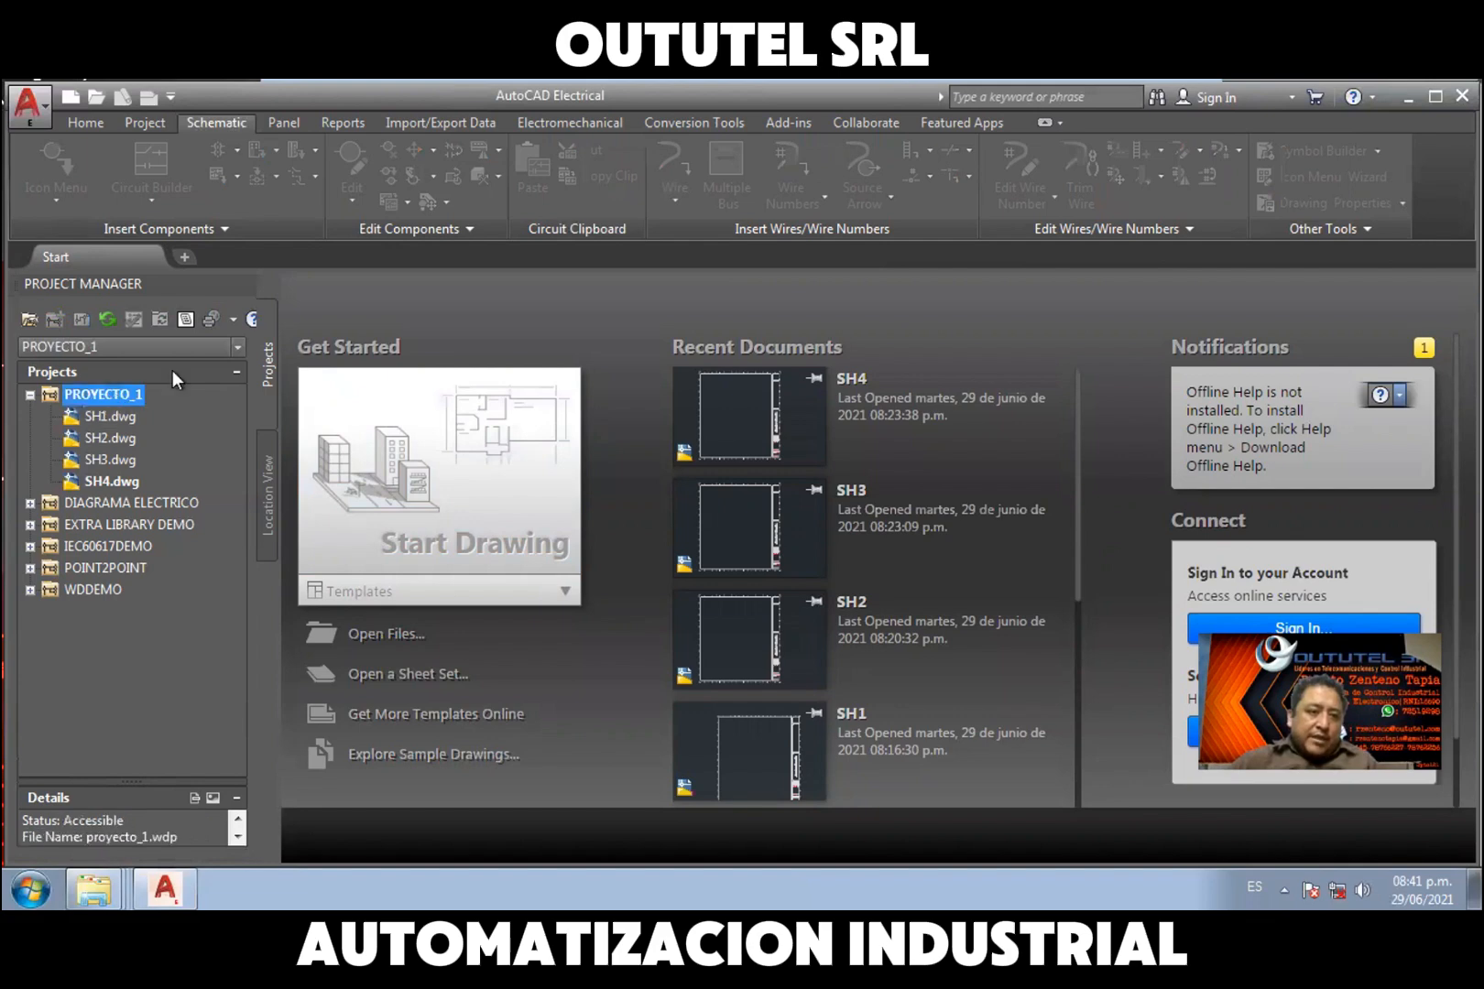
left_click(171, 341)
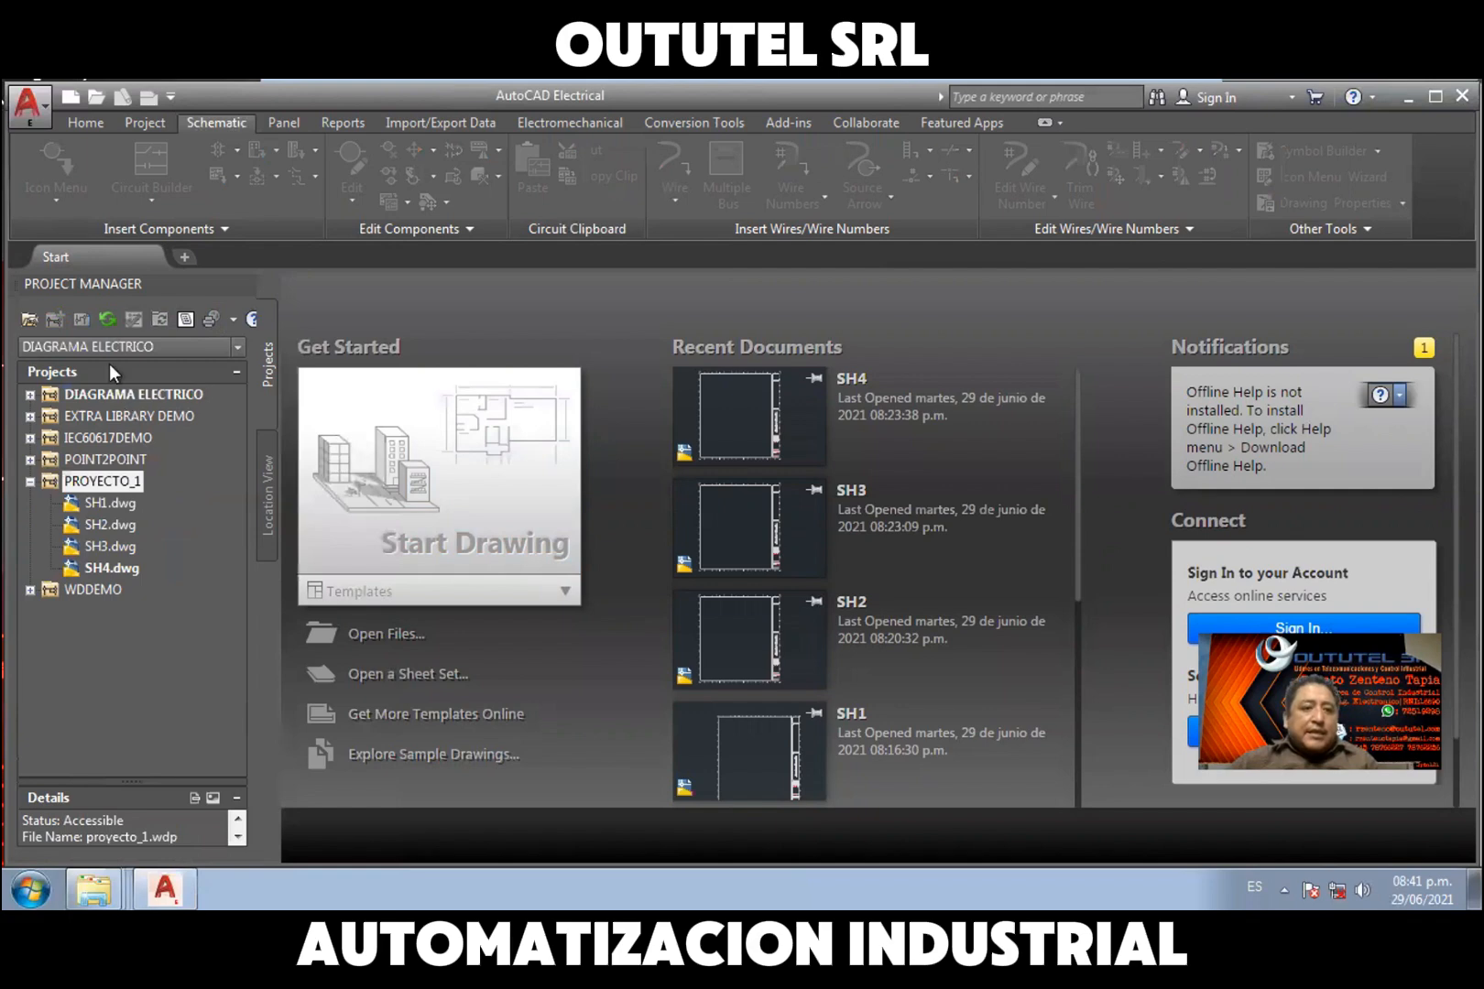
left_click(102, 394)
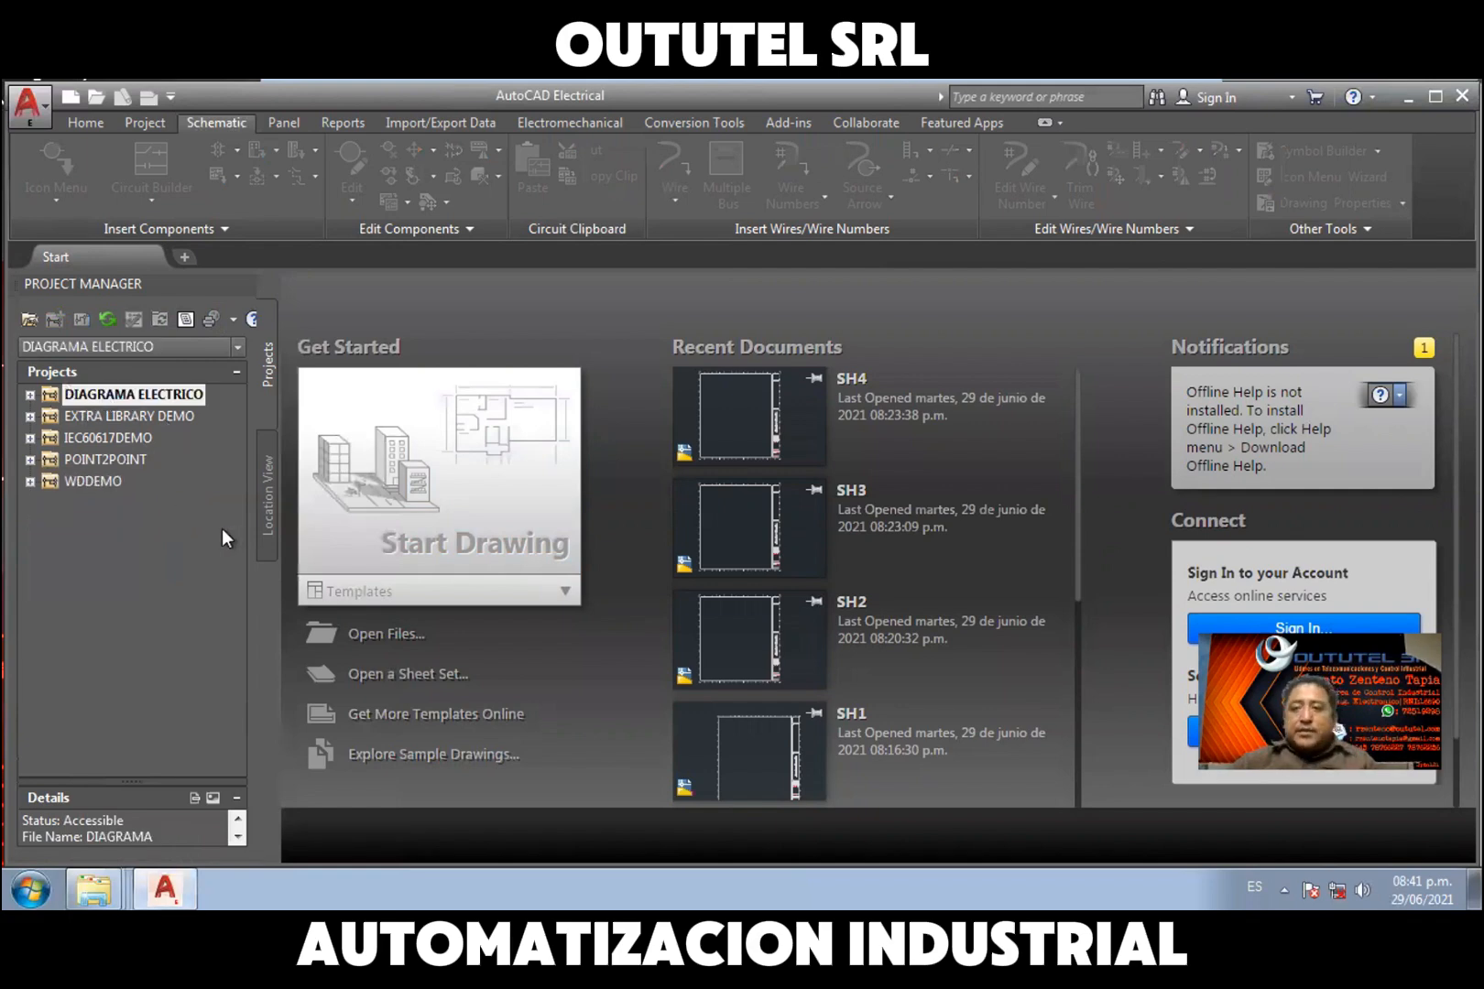
Switch to File Explorer on the host computer and start adding the proyecto_1 folder in tunel-vmae2019_jun to an archive
left_click(1138, 95)
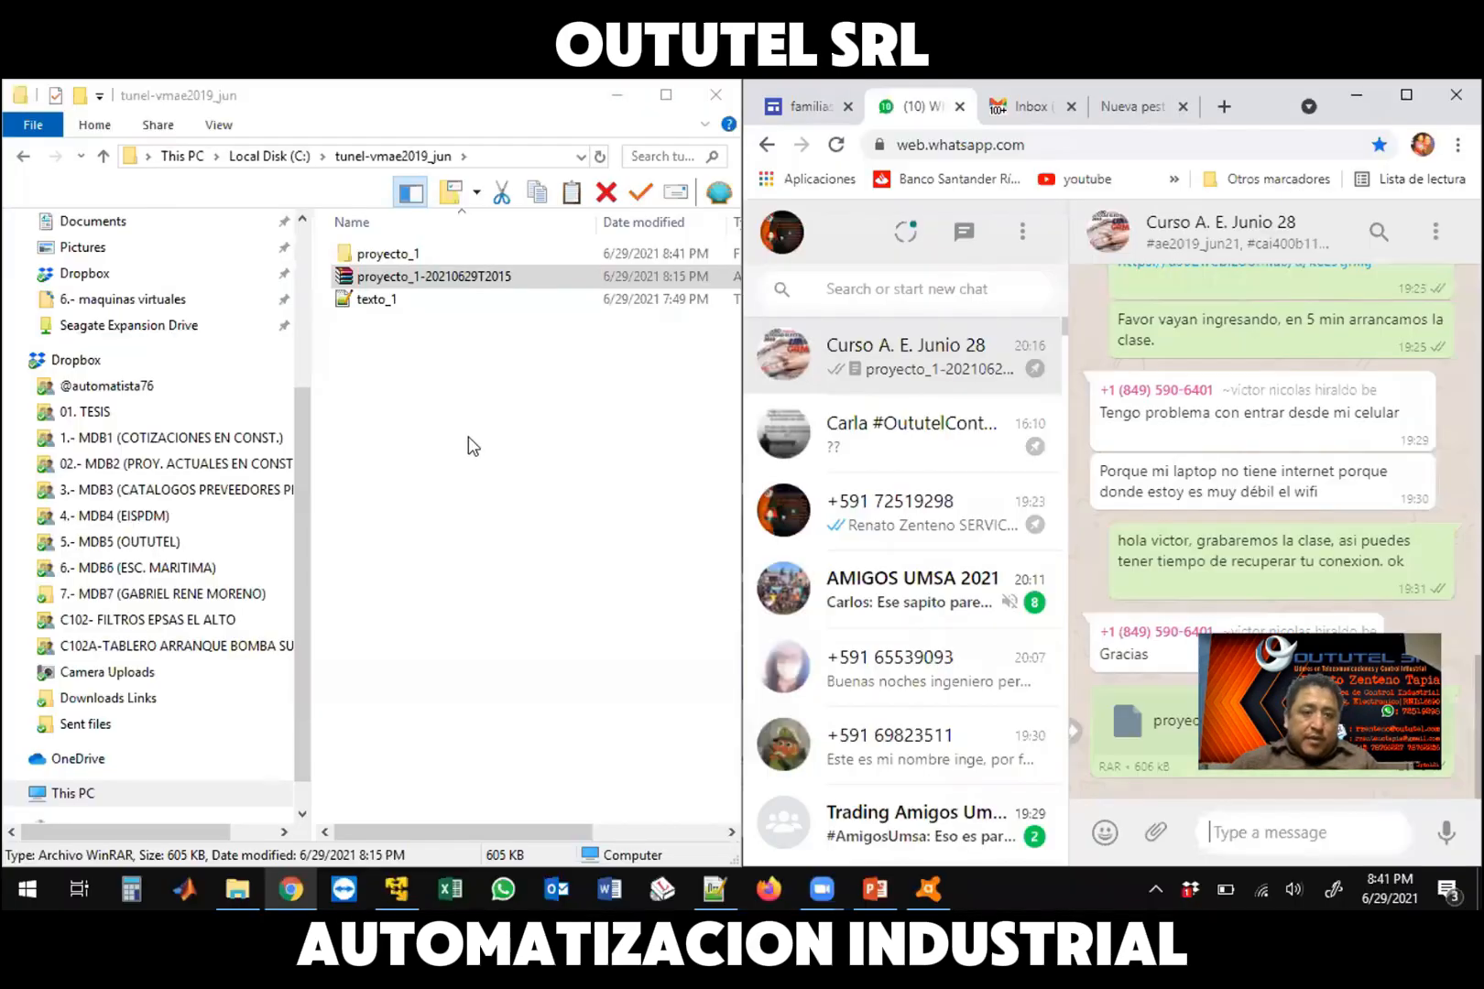
left_click(575, 539)
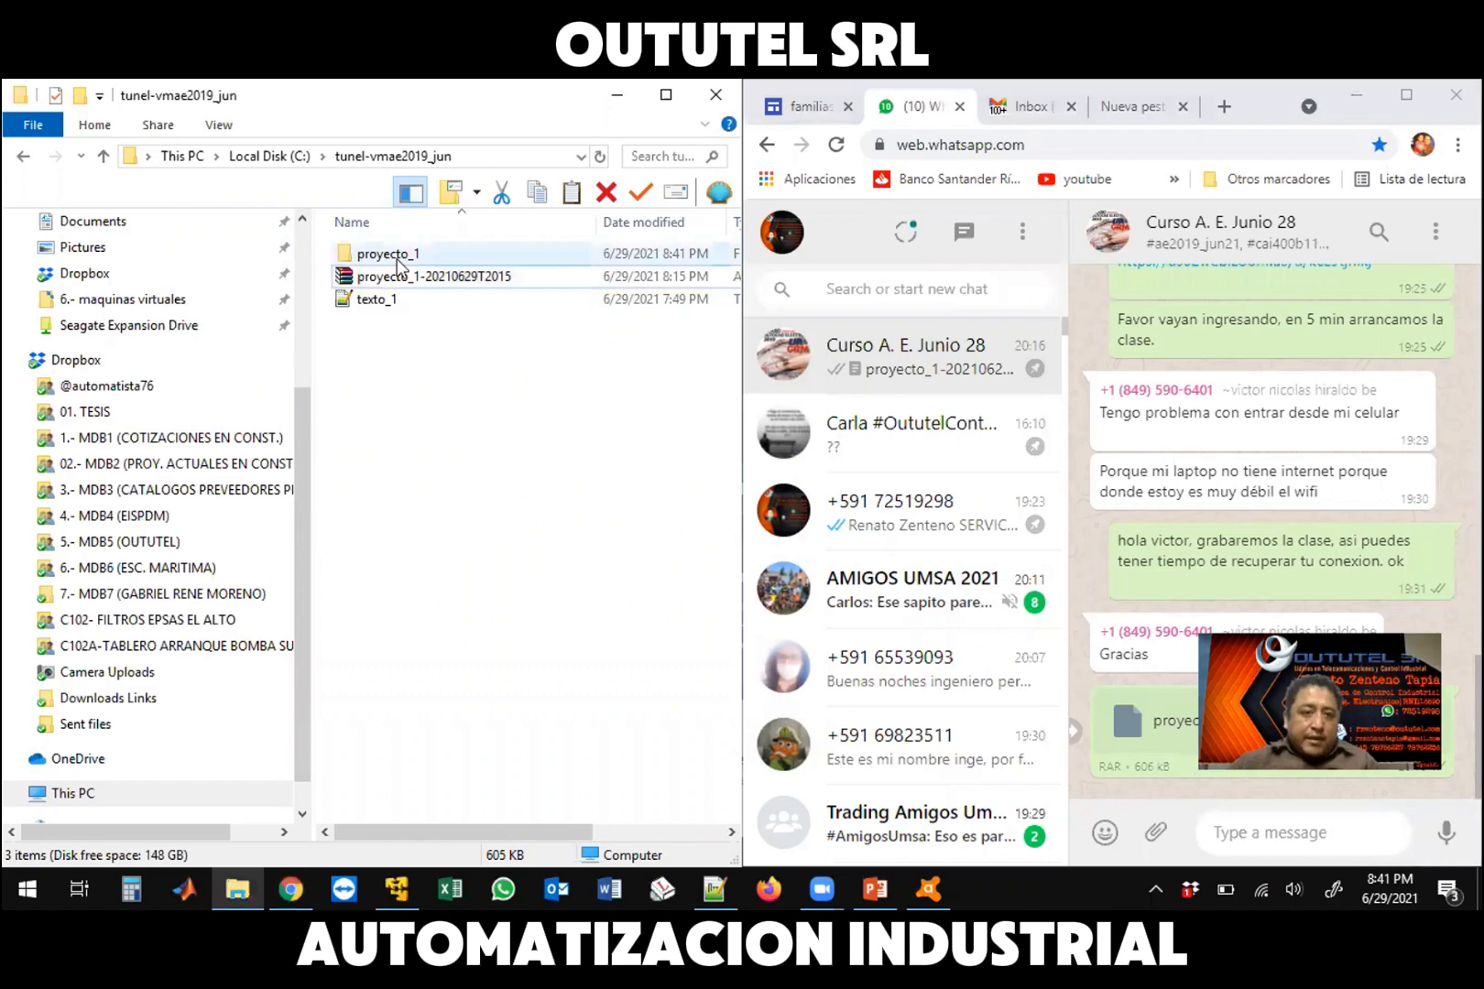
left_click(397, 264)
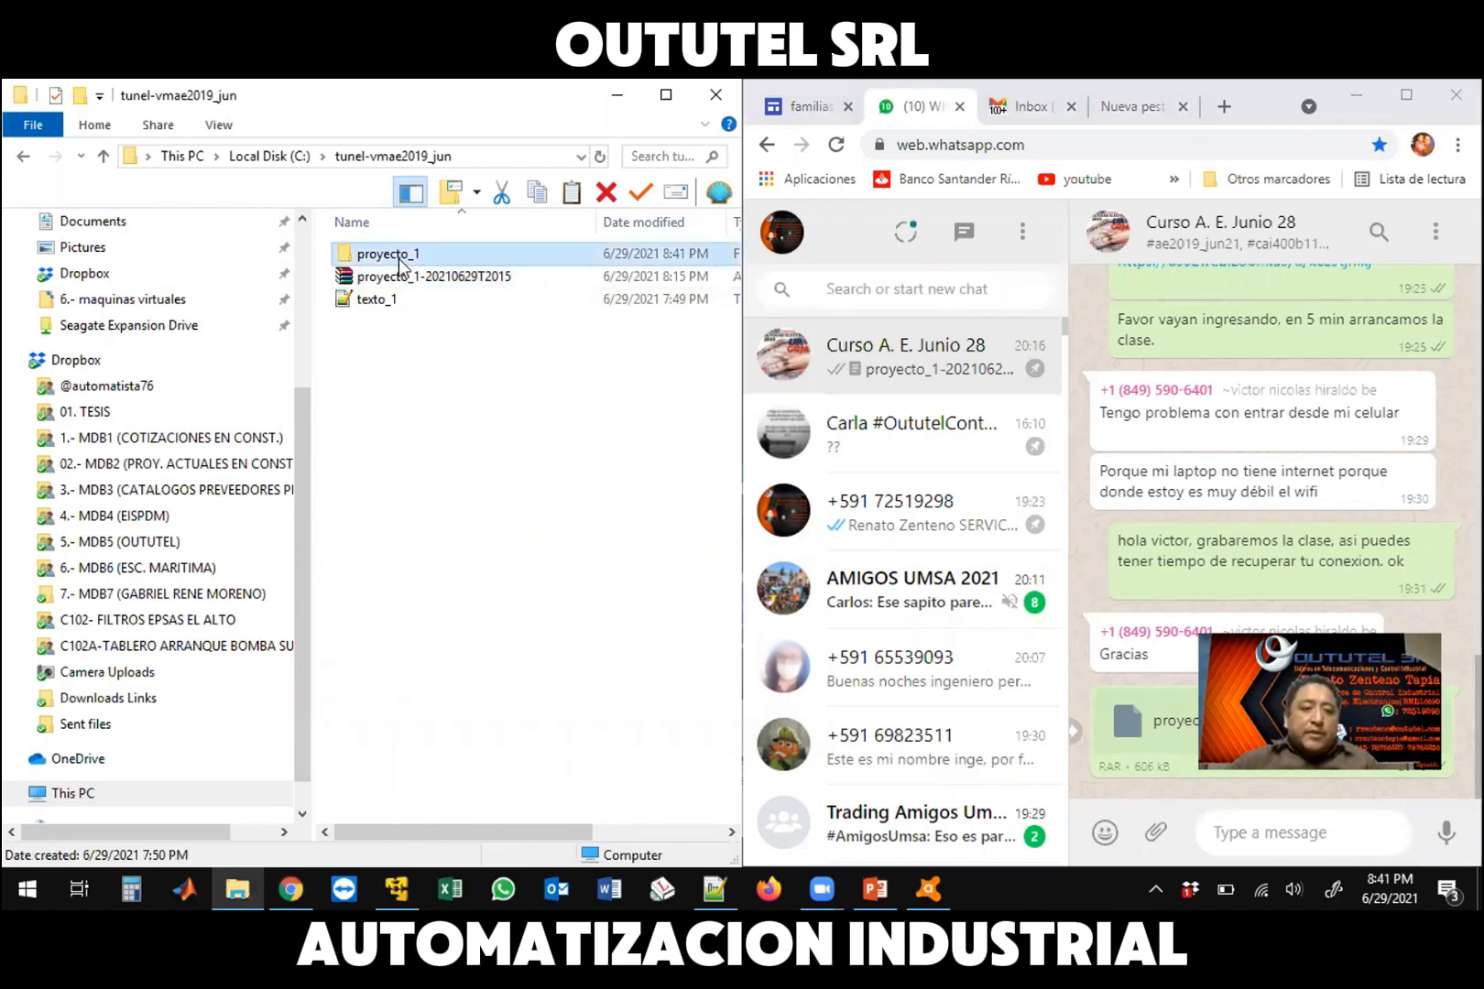
right_click(399, 265)
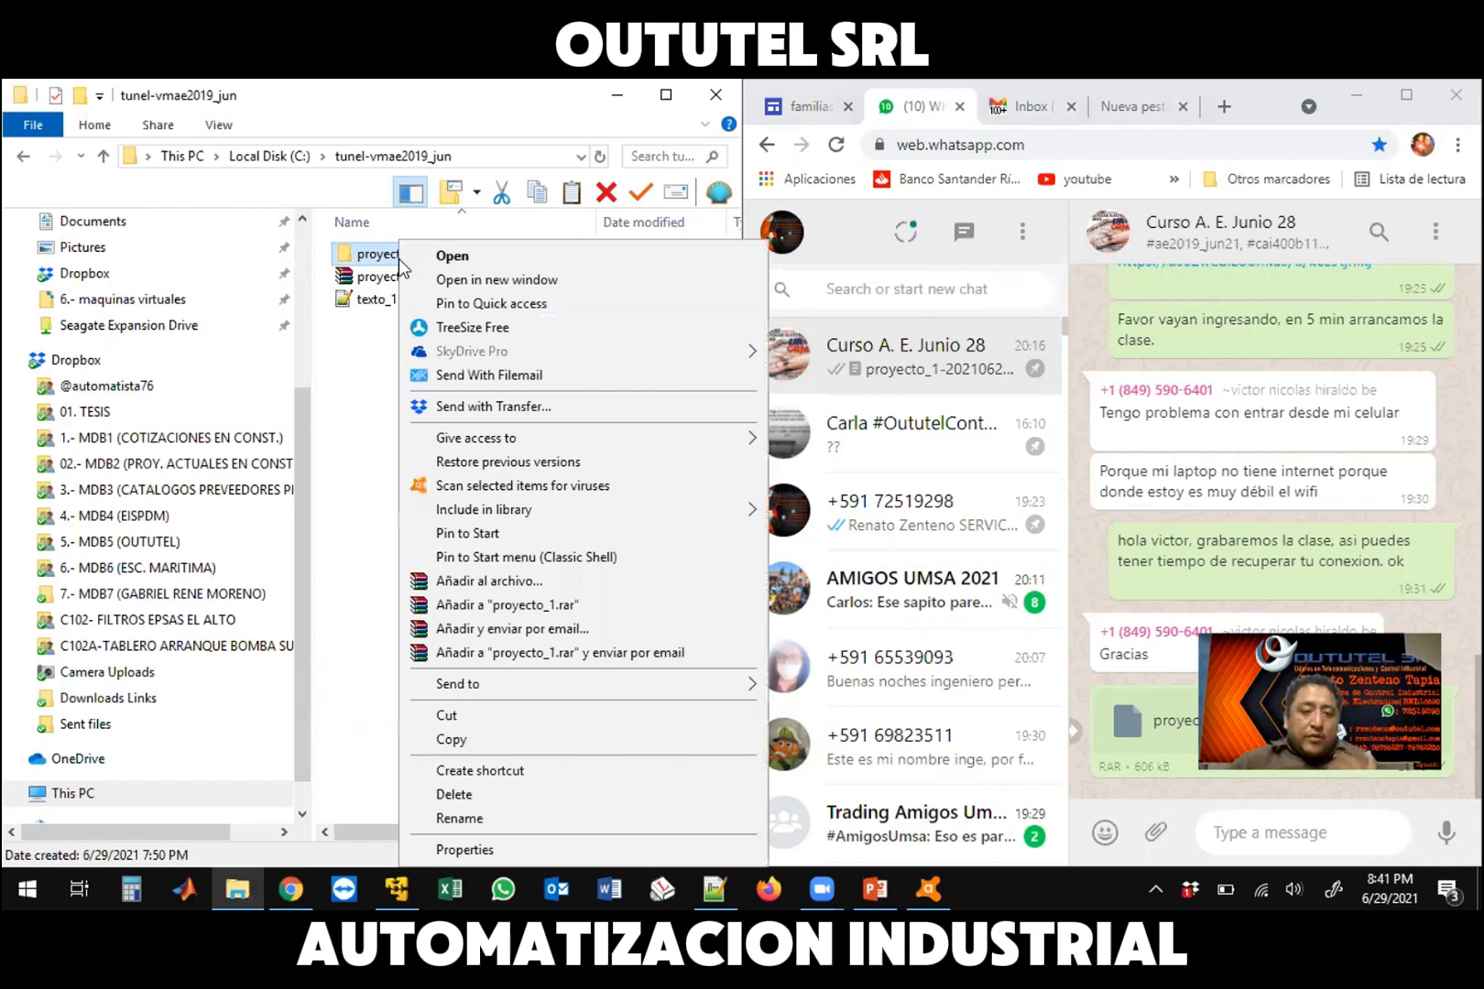
left_click(512, 599)
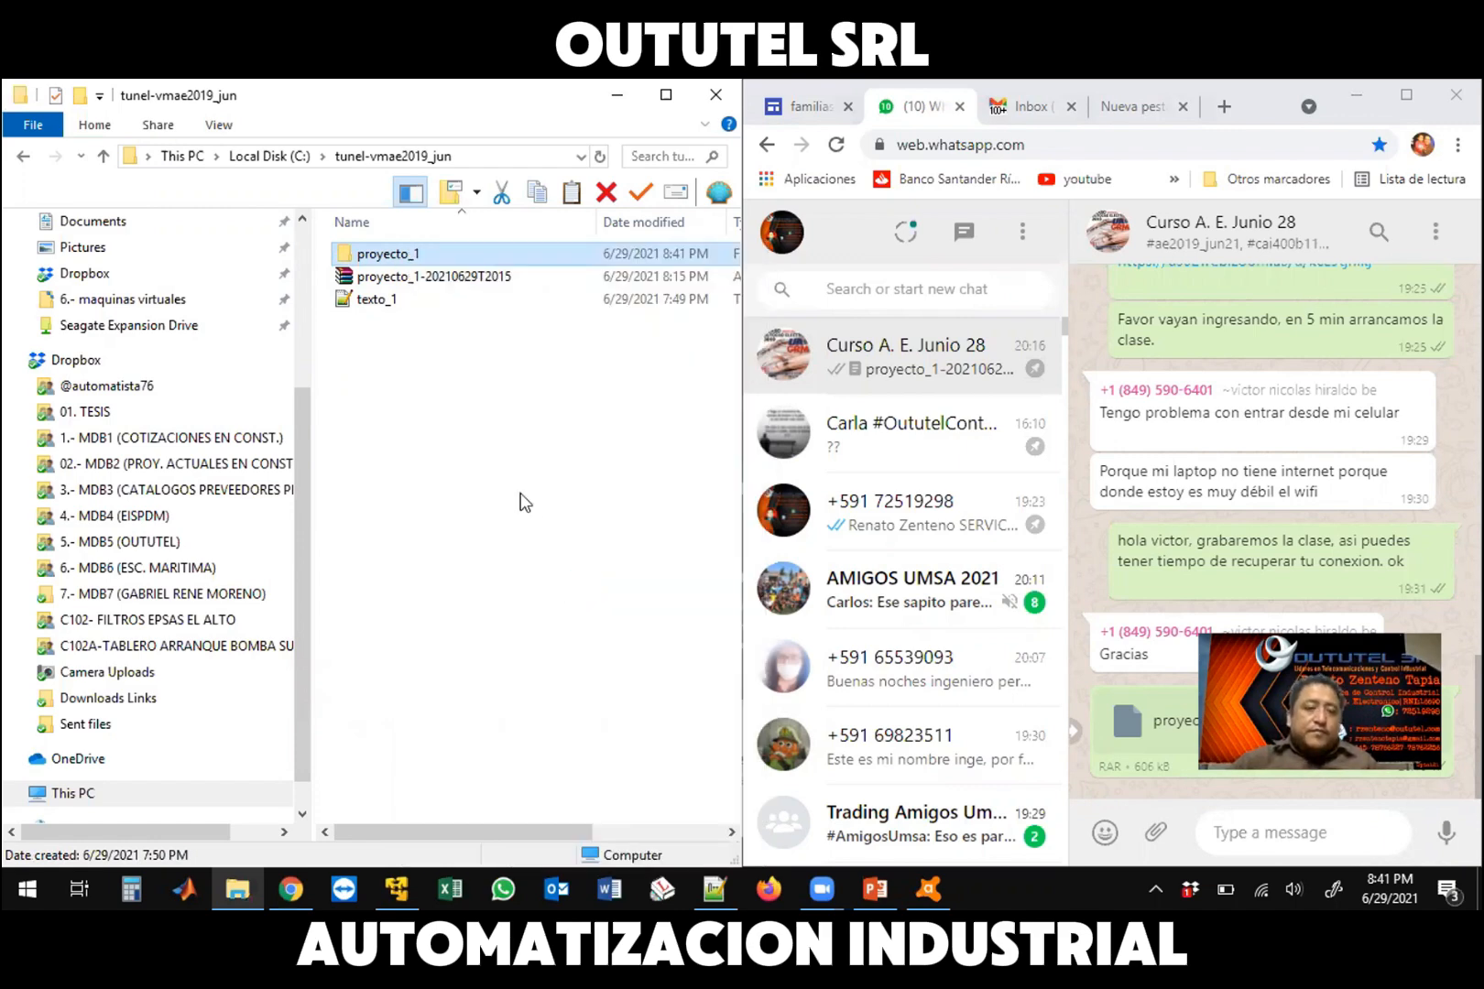
Name the archive proyecto_1-20210629T2042.rar and create it in RAR format
left_click(541, 351)
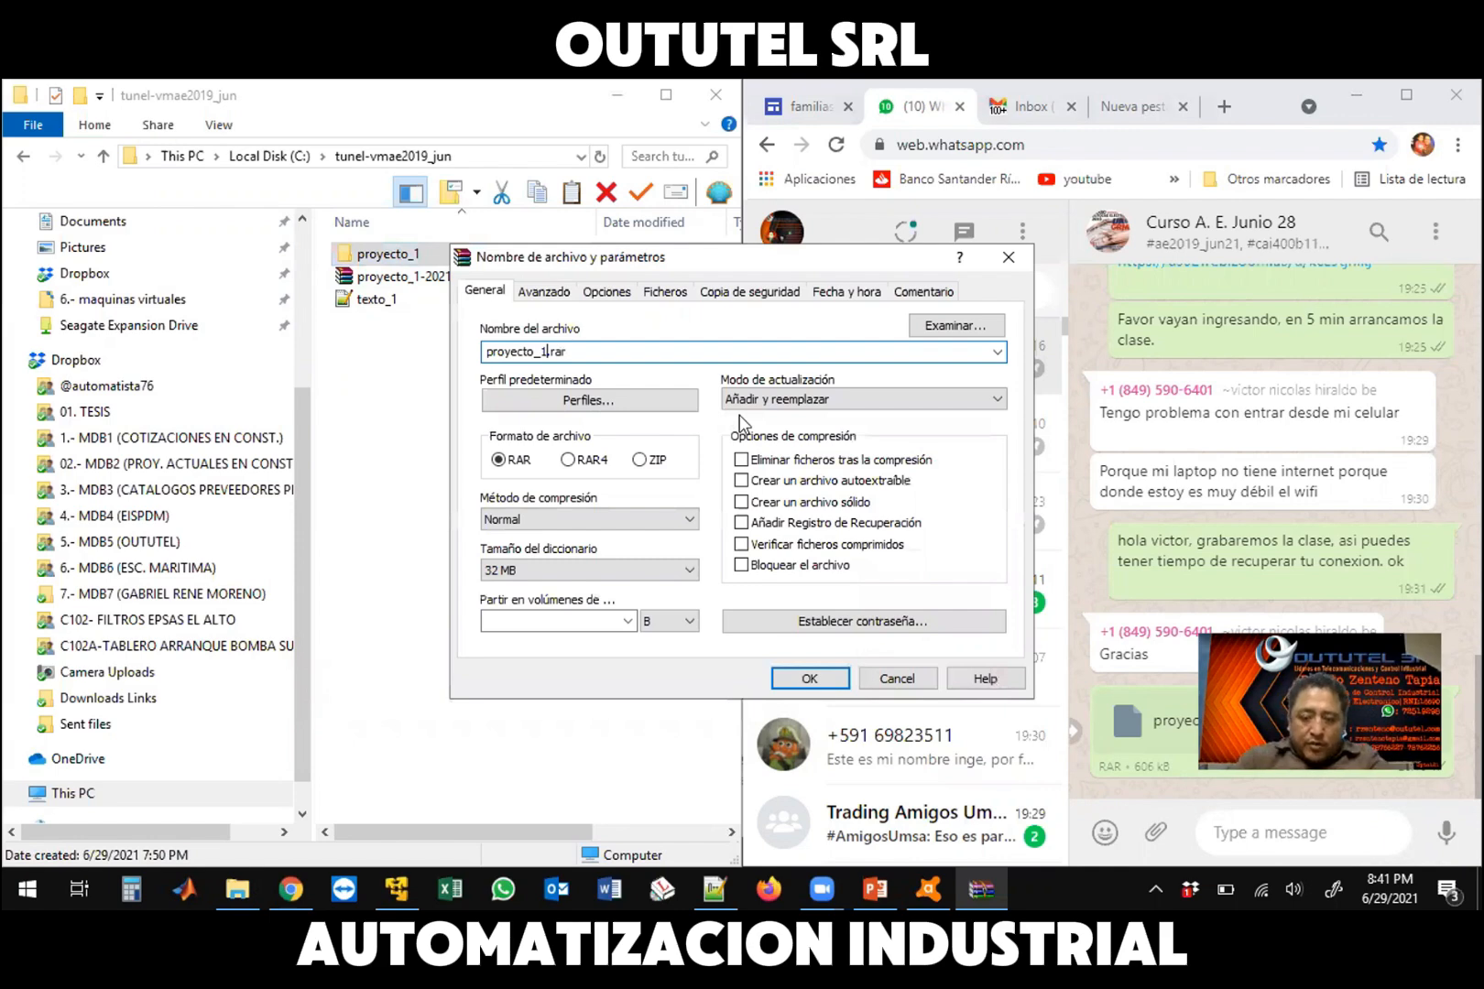
type("-2")
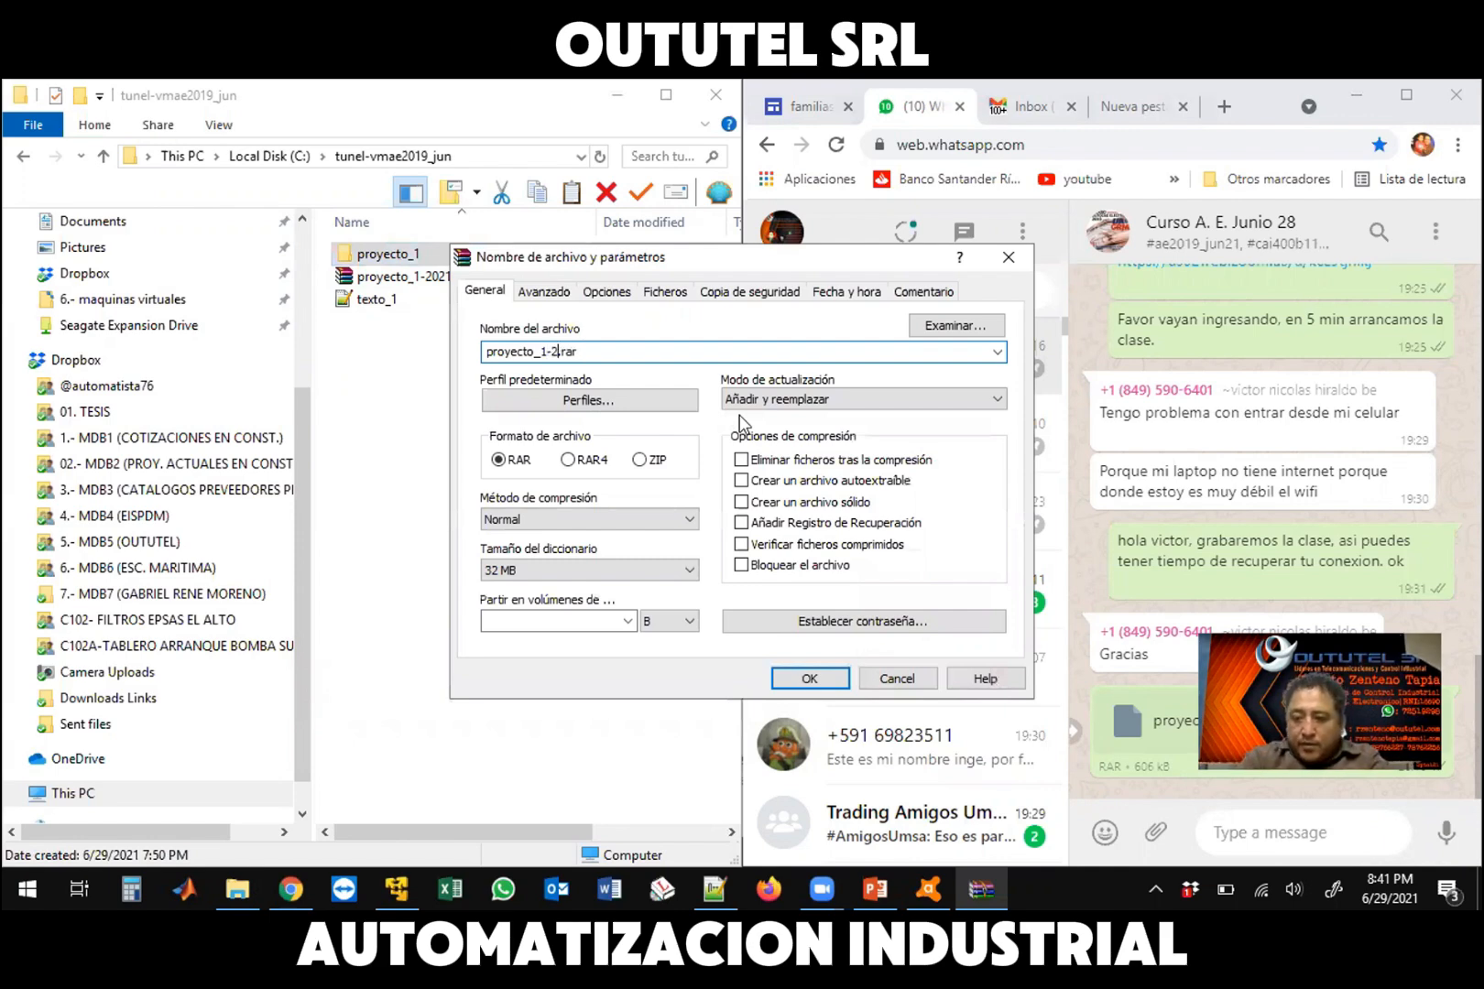
type("0210")
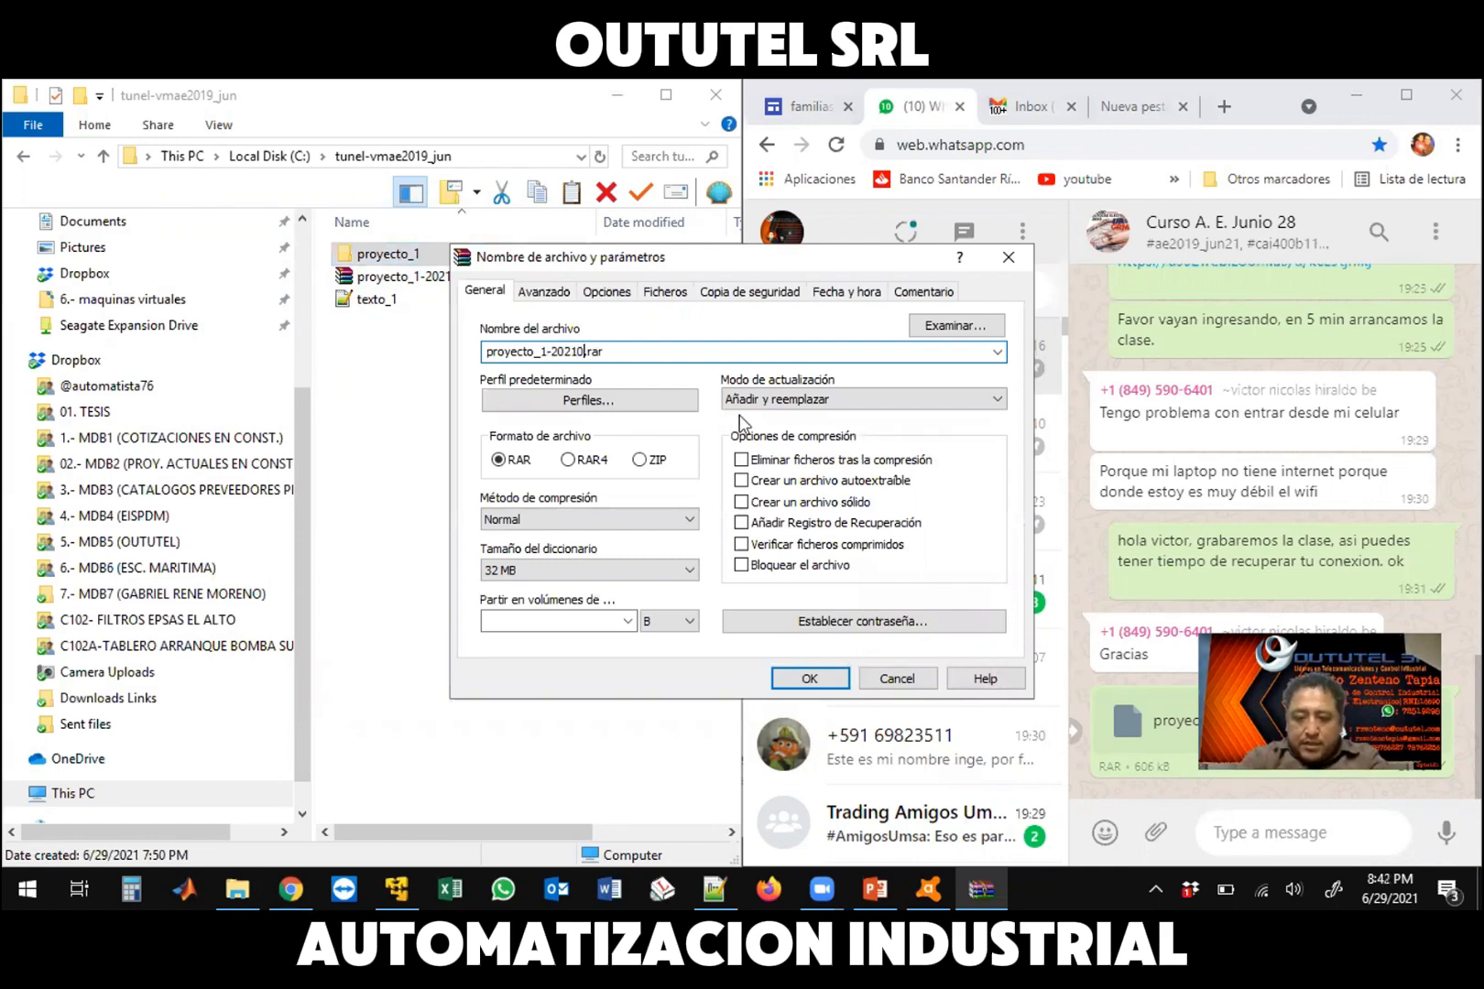
type("62")
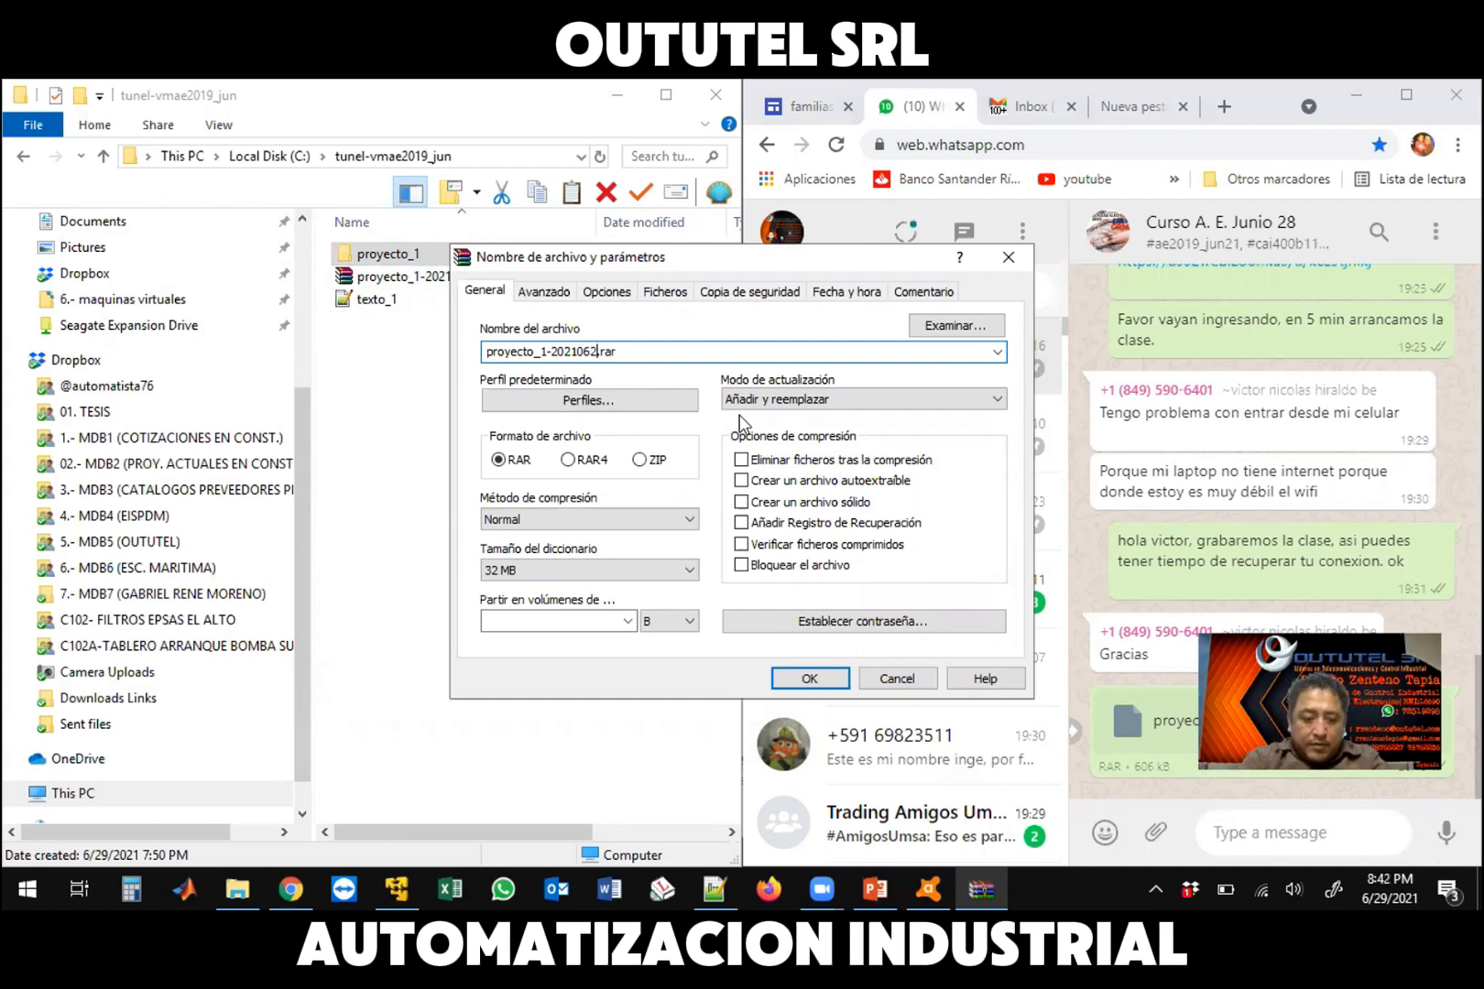
type("9T")
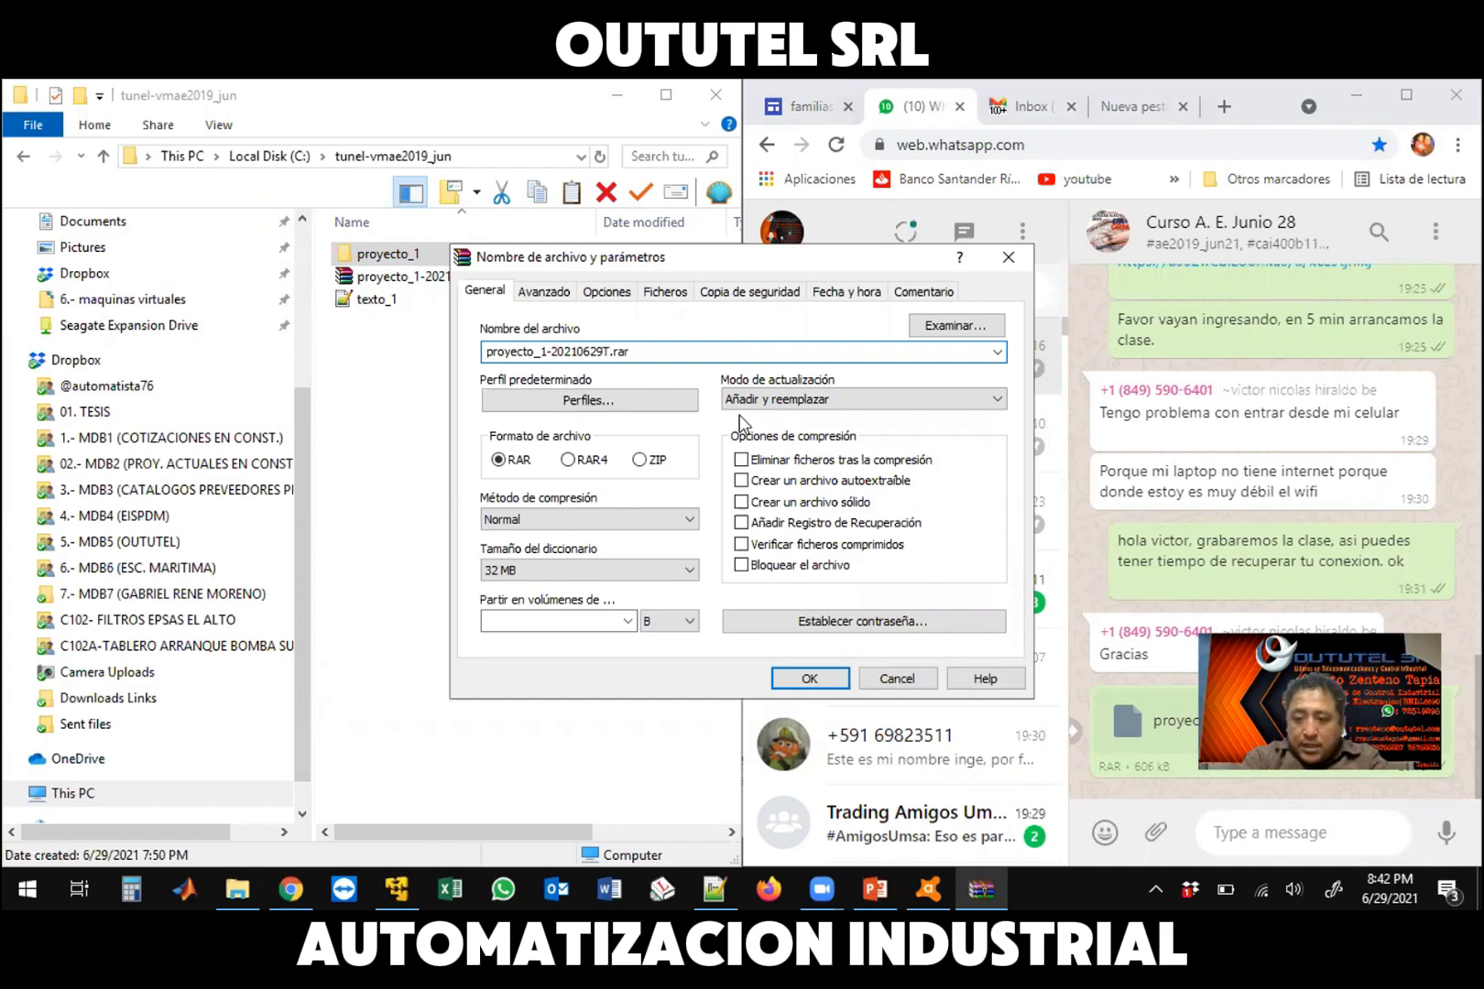
type("2")
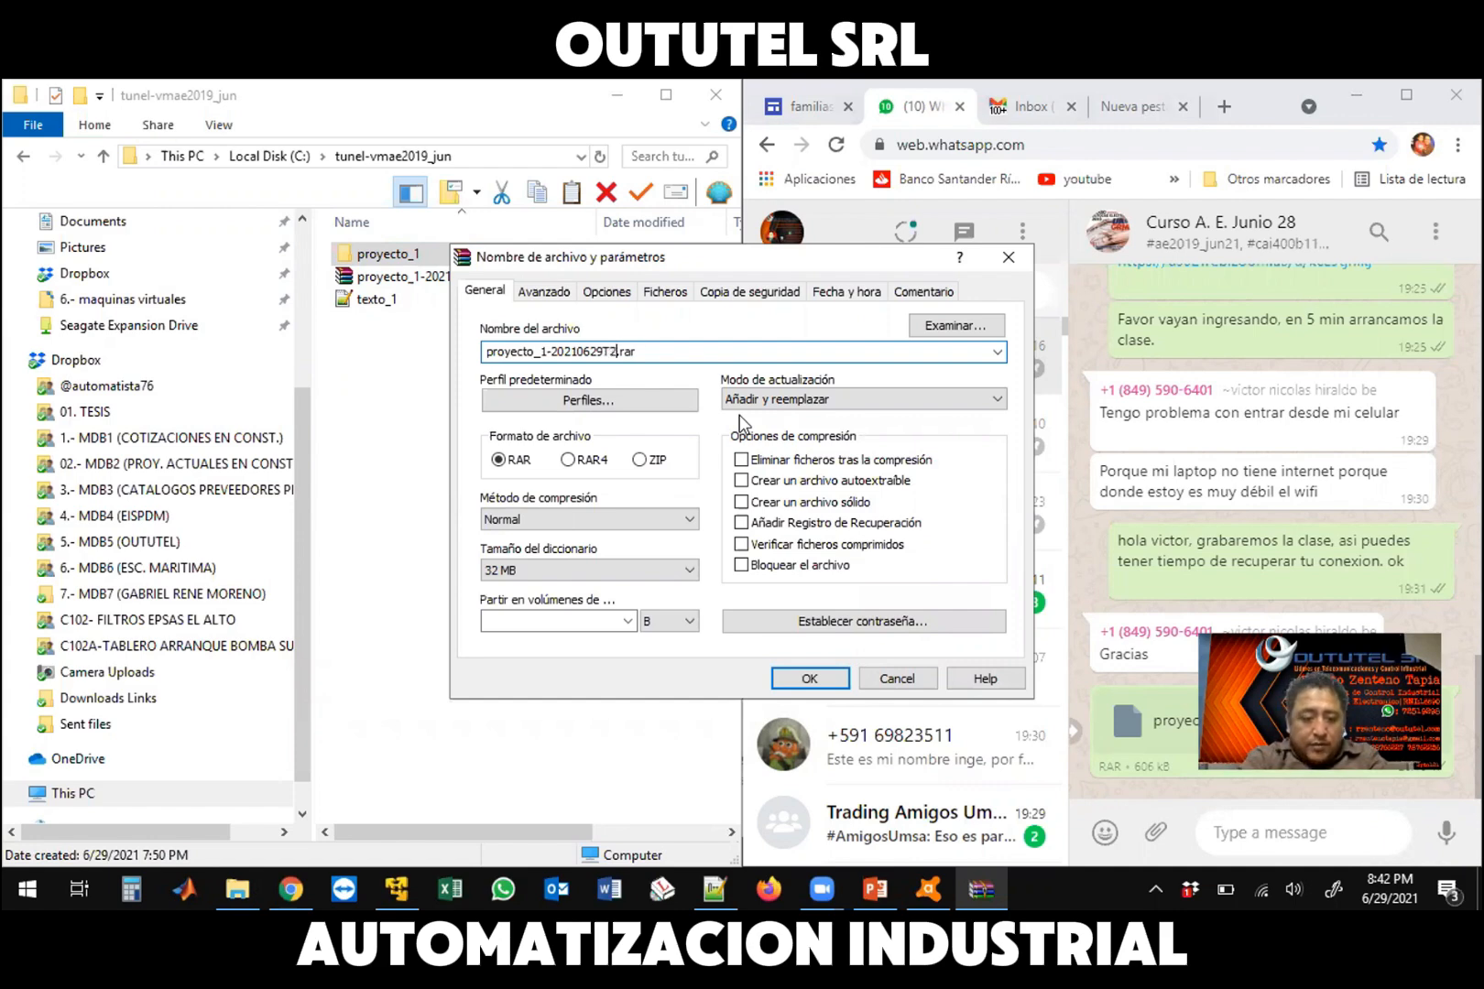
type("042")
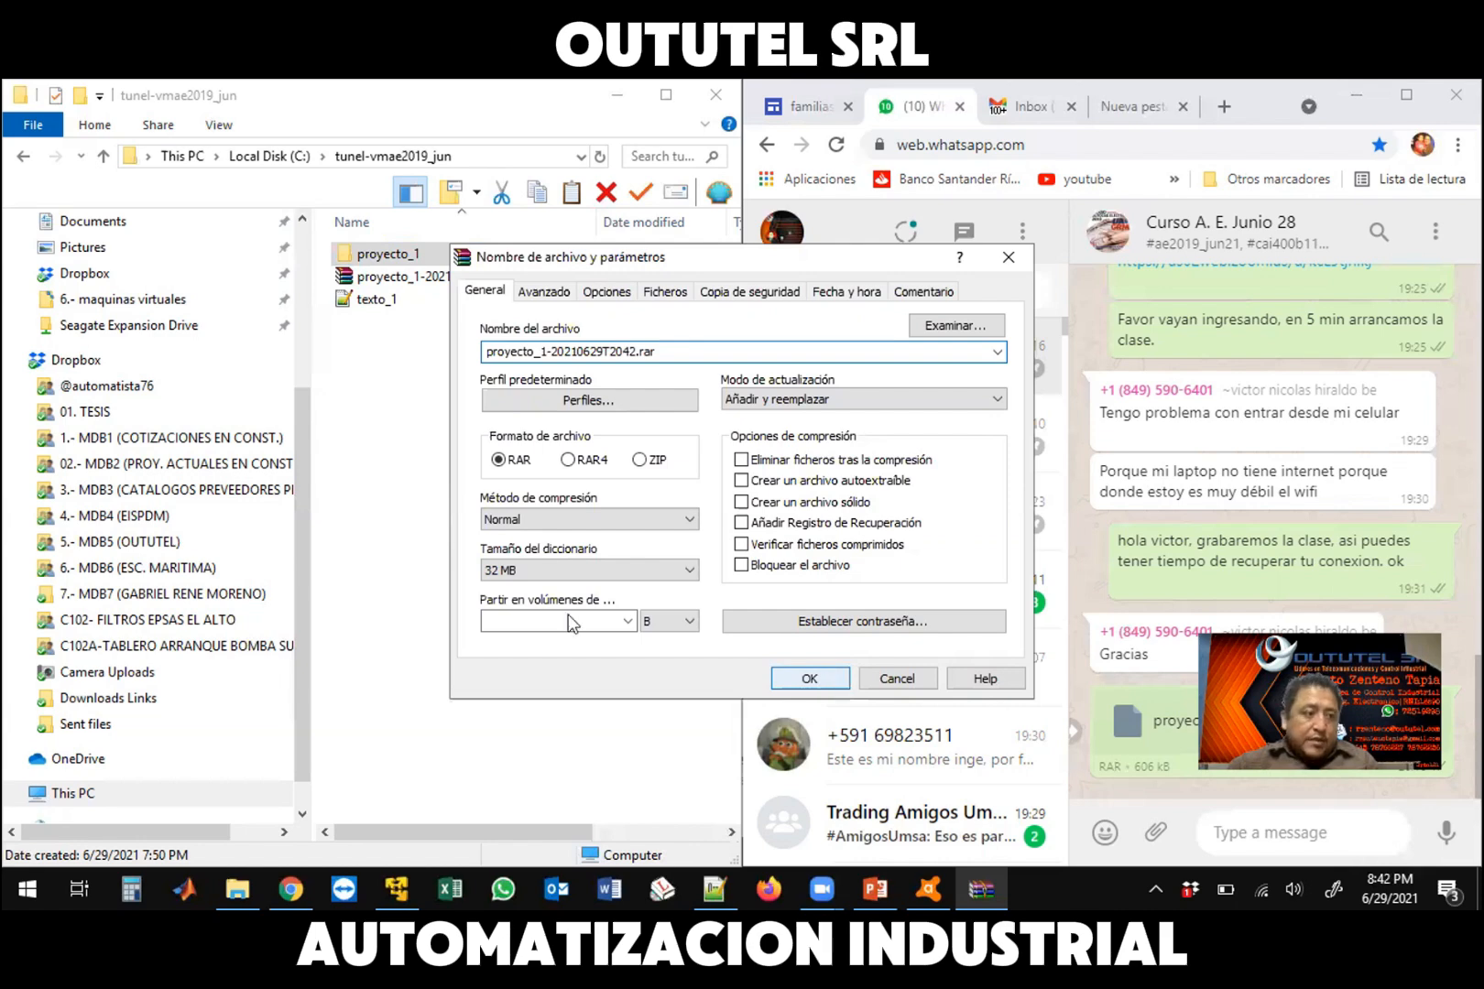
key("Return")
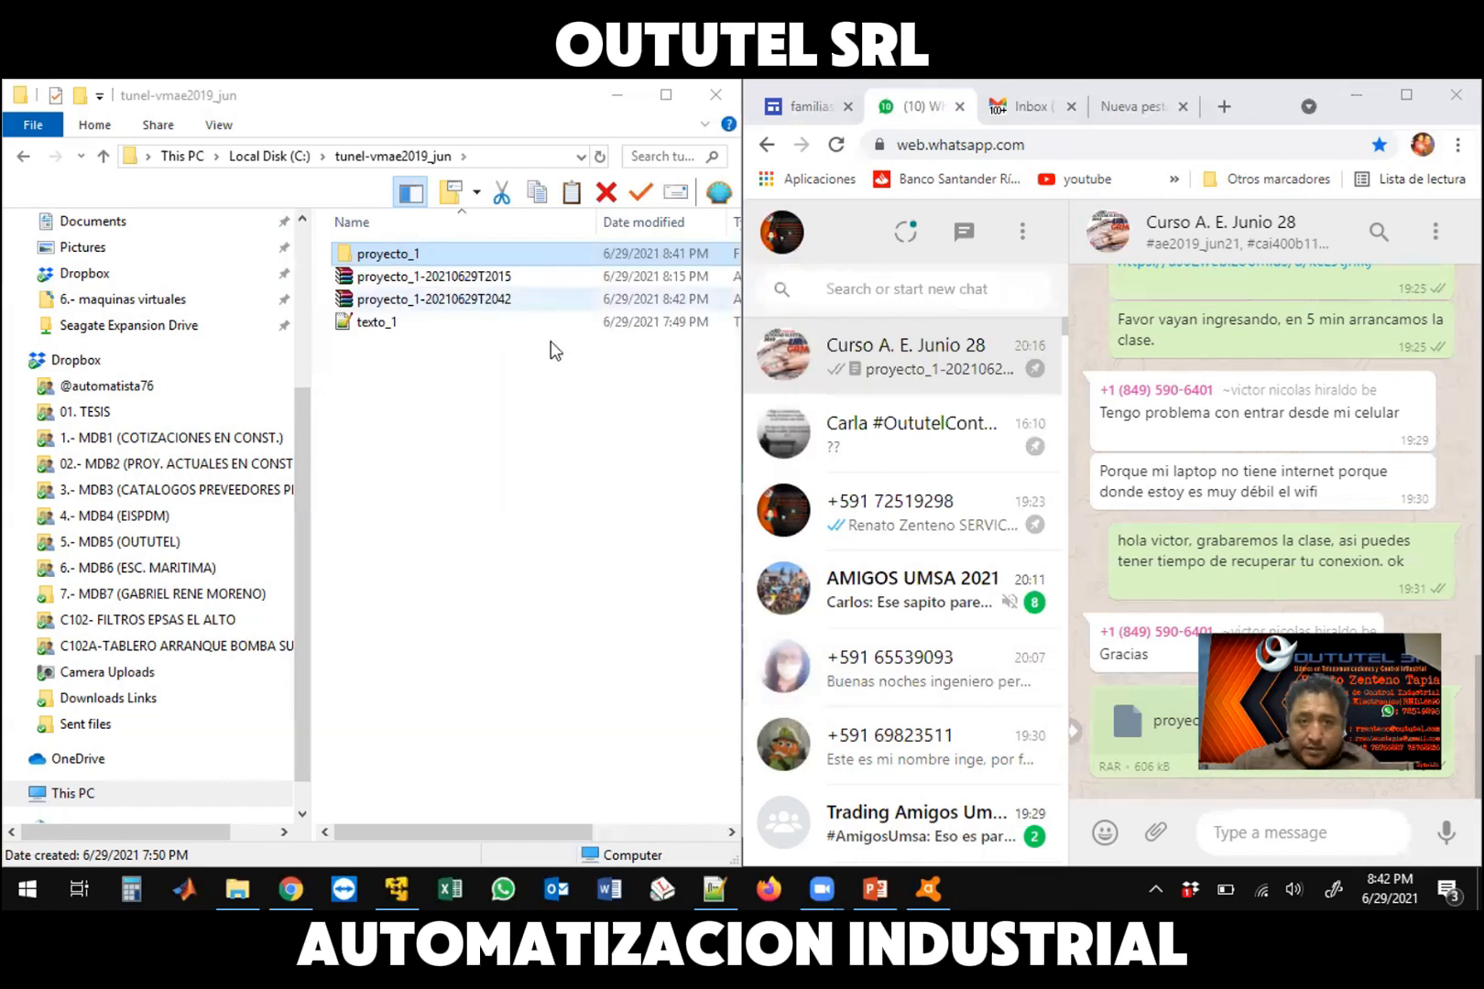
Send the proyecto_1-20210629T2042 archive to the Curso A. E. Junio 28 group in WhatsApp Web
left_click(433, 298)
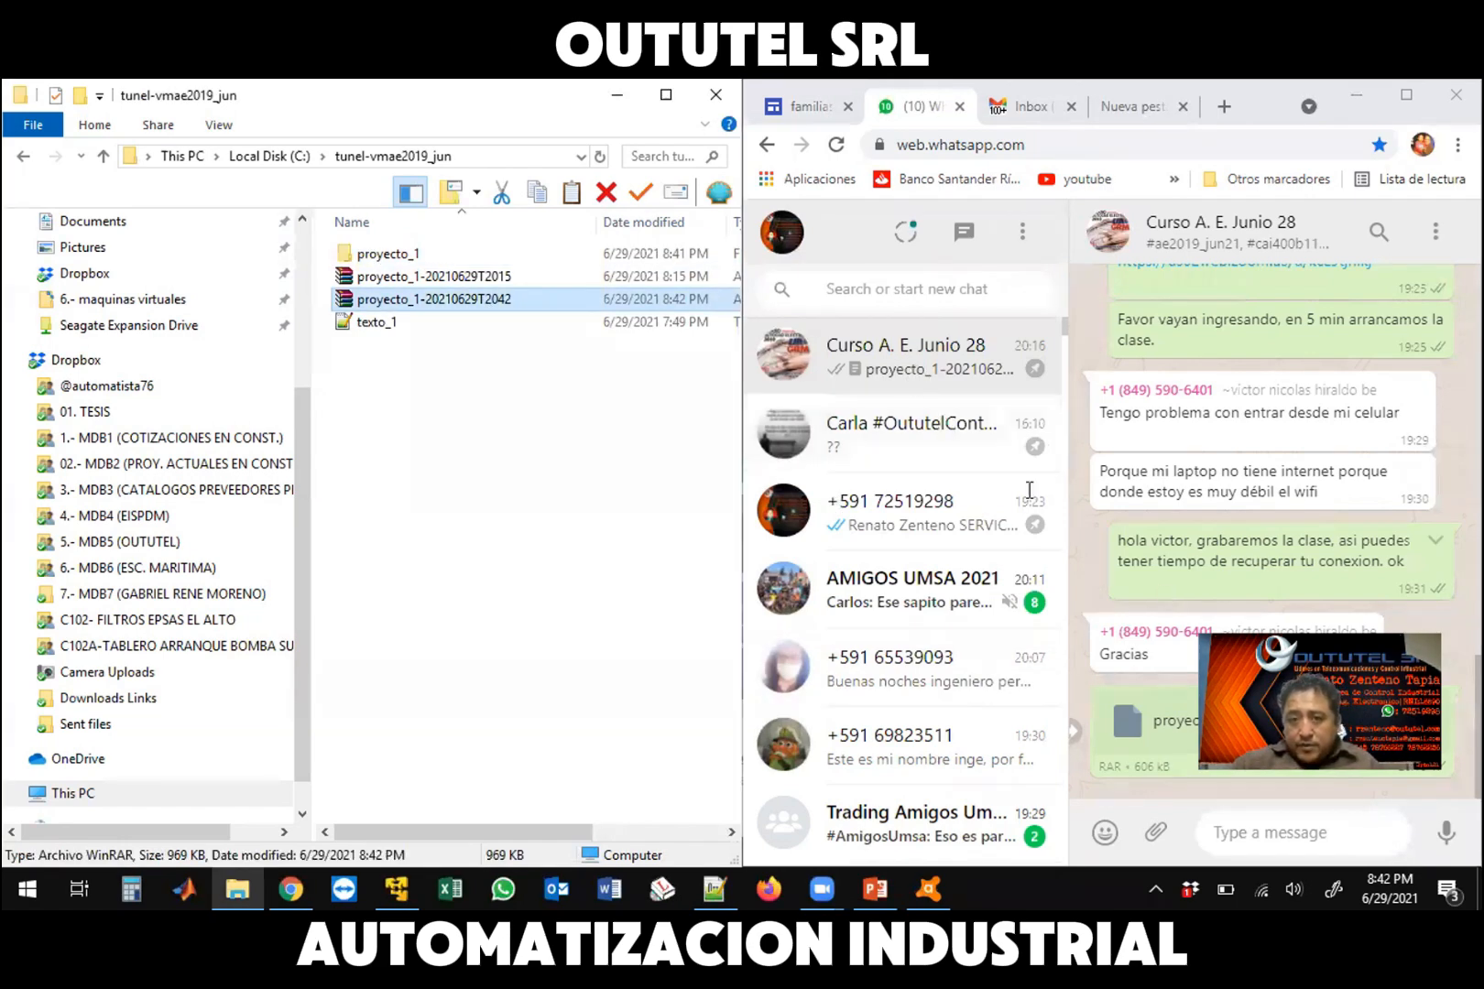
key("alt+Tab")
left_click_drag(478, 313, 1213, 499)
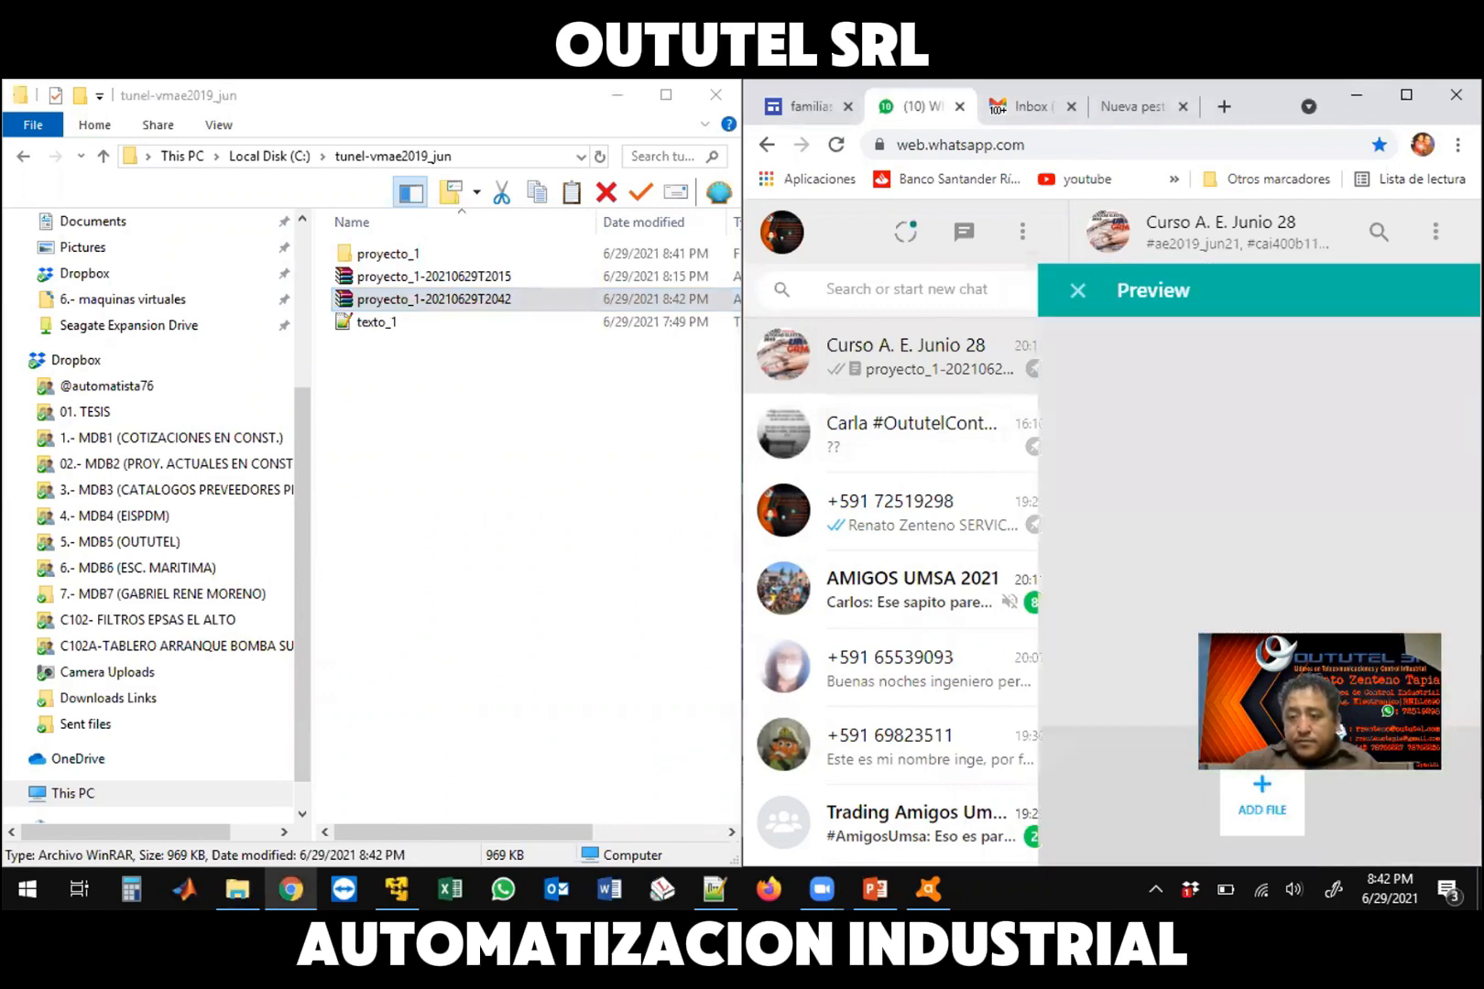
left_click(1408, 749)
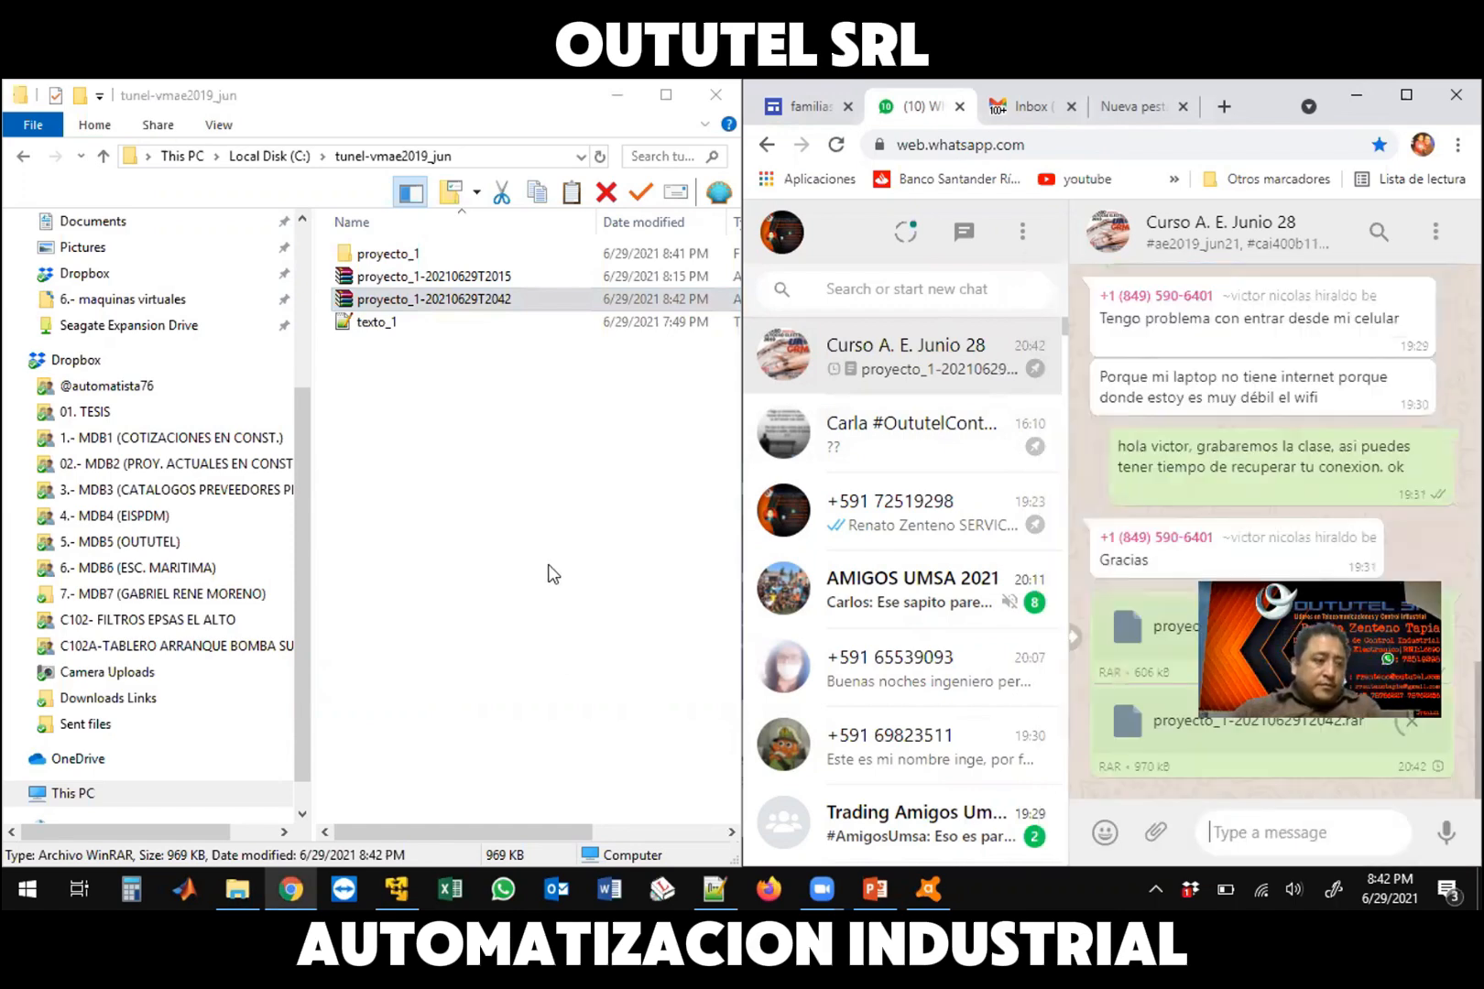
left_click(550, 574)
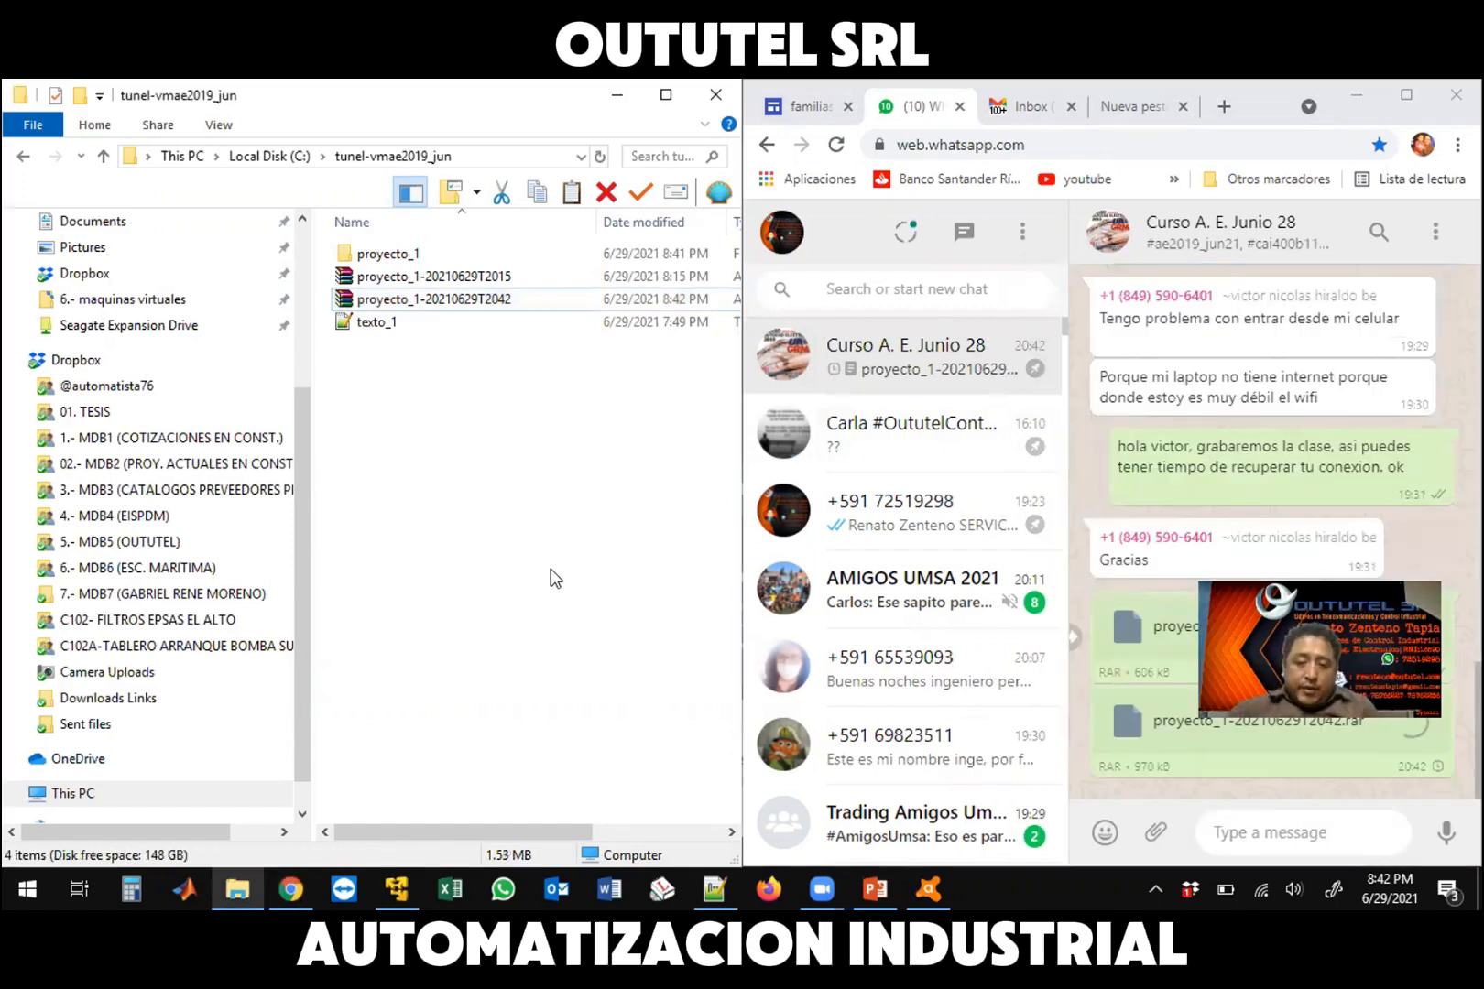
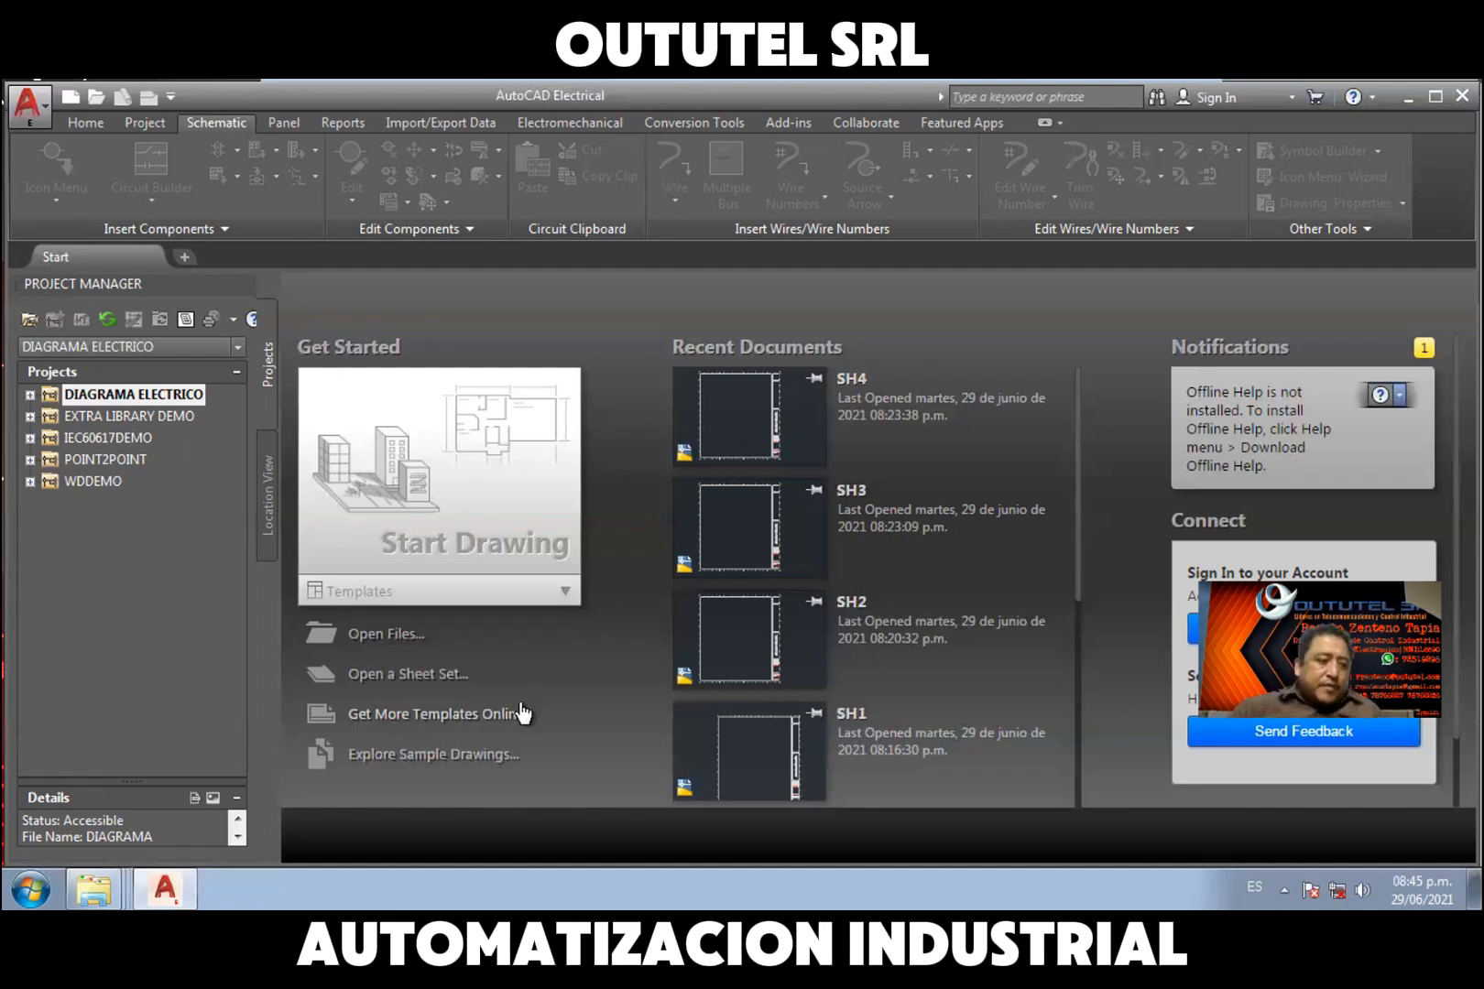
Open the proyecto_1 project file from the proyecto_1 folder in tunel-vmae2019_jun on the Z: shared folders drive
left_click(238, 346)
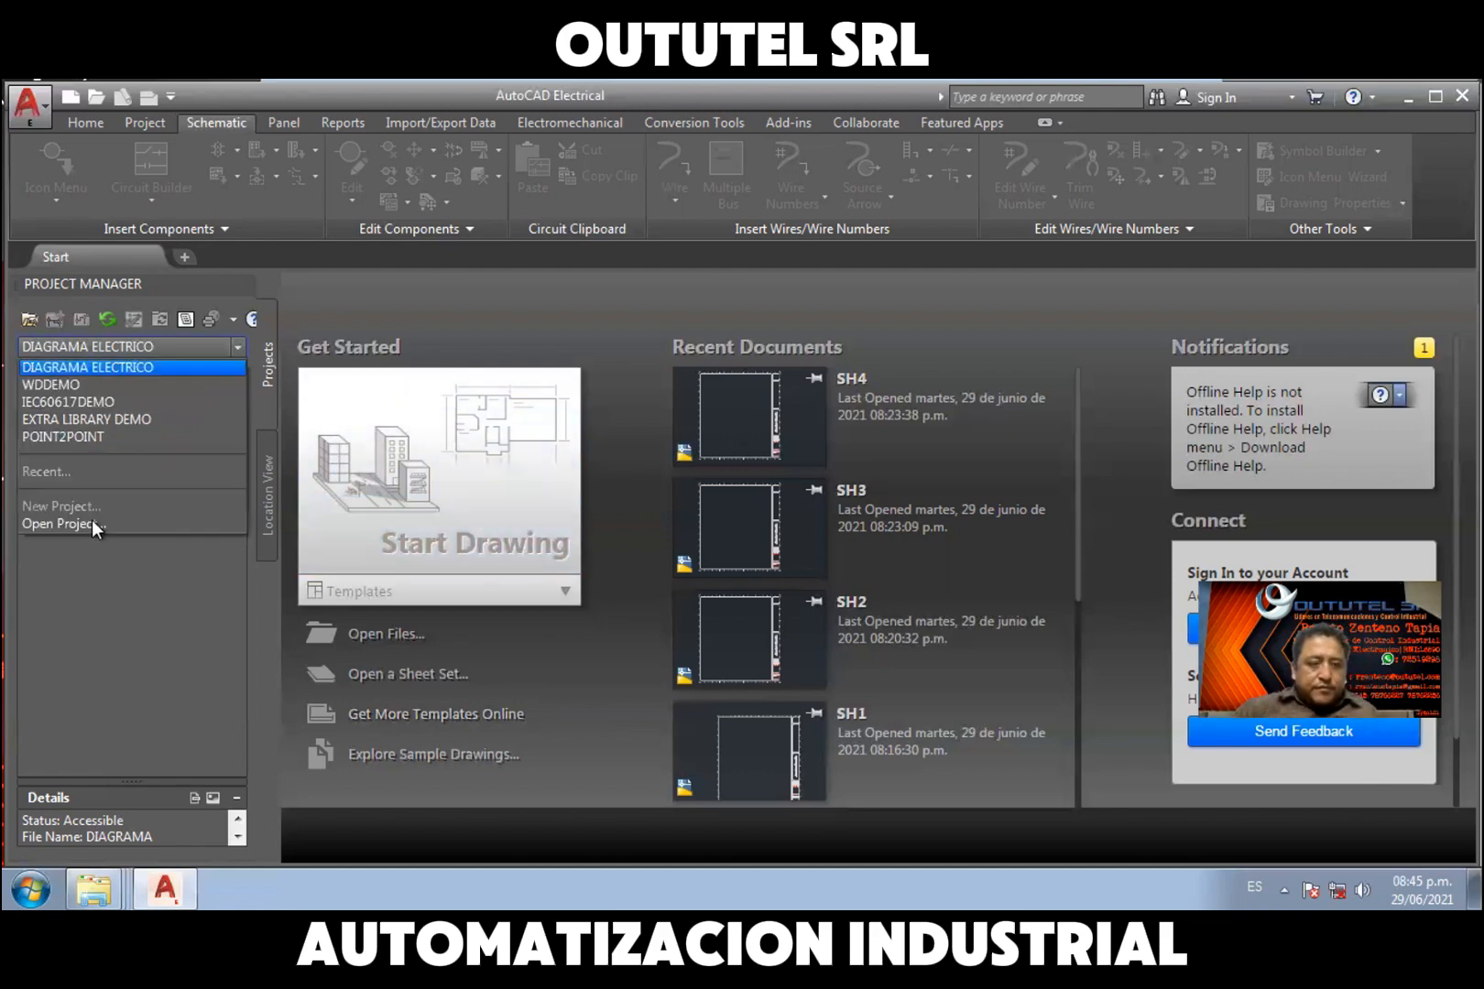
left_click(91, 522)
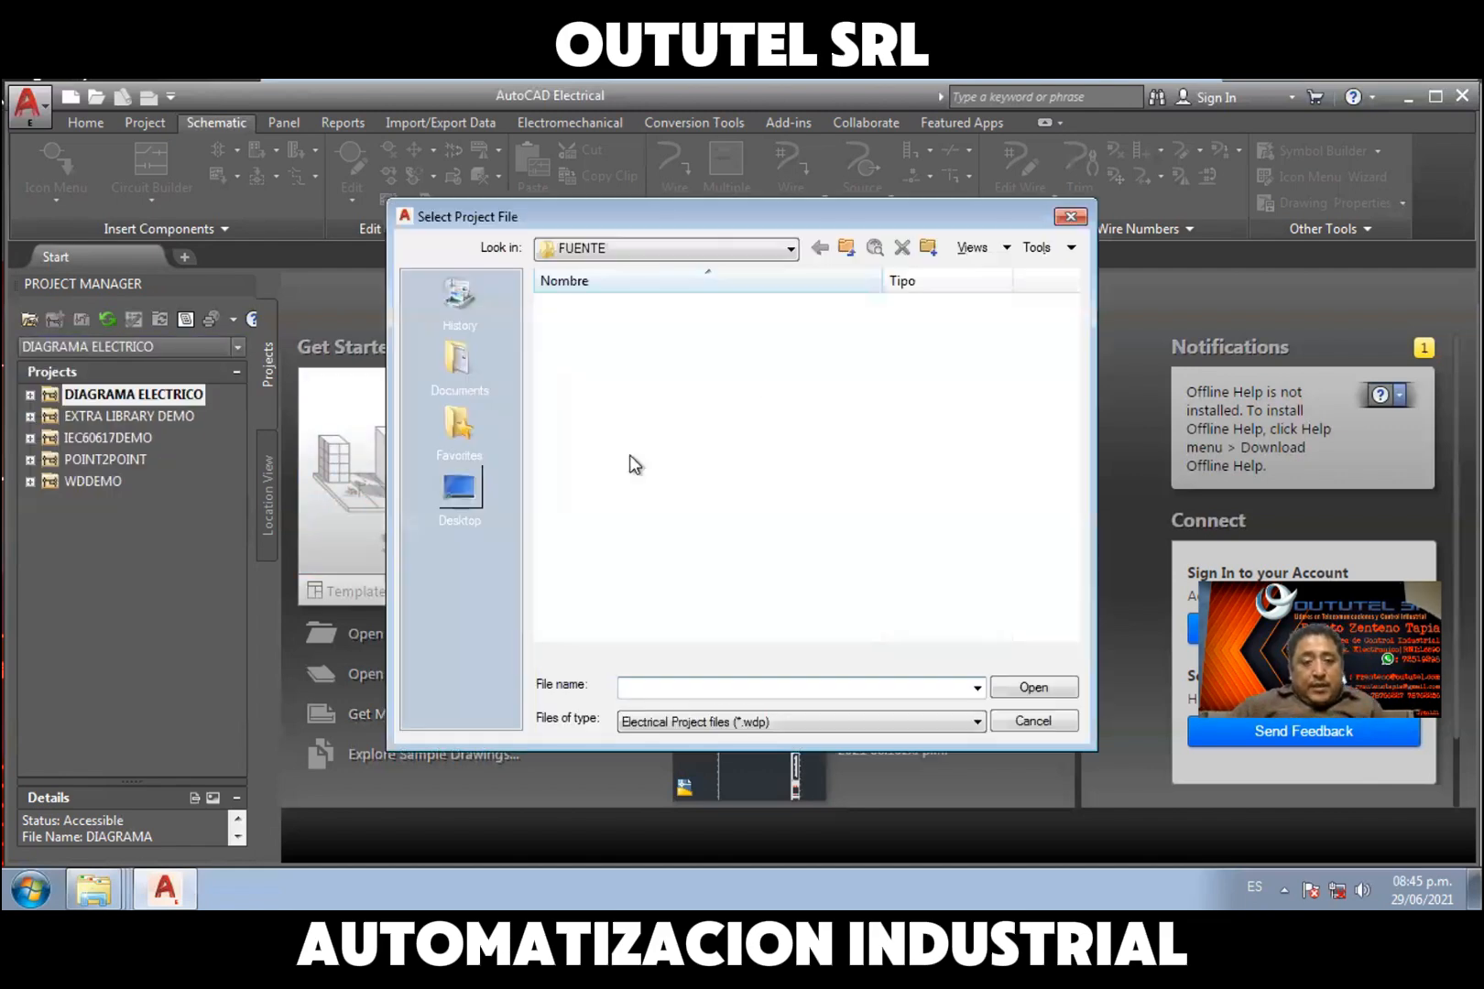
left_click(465, 495)
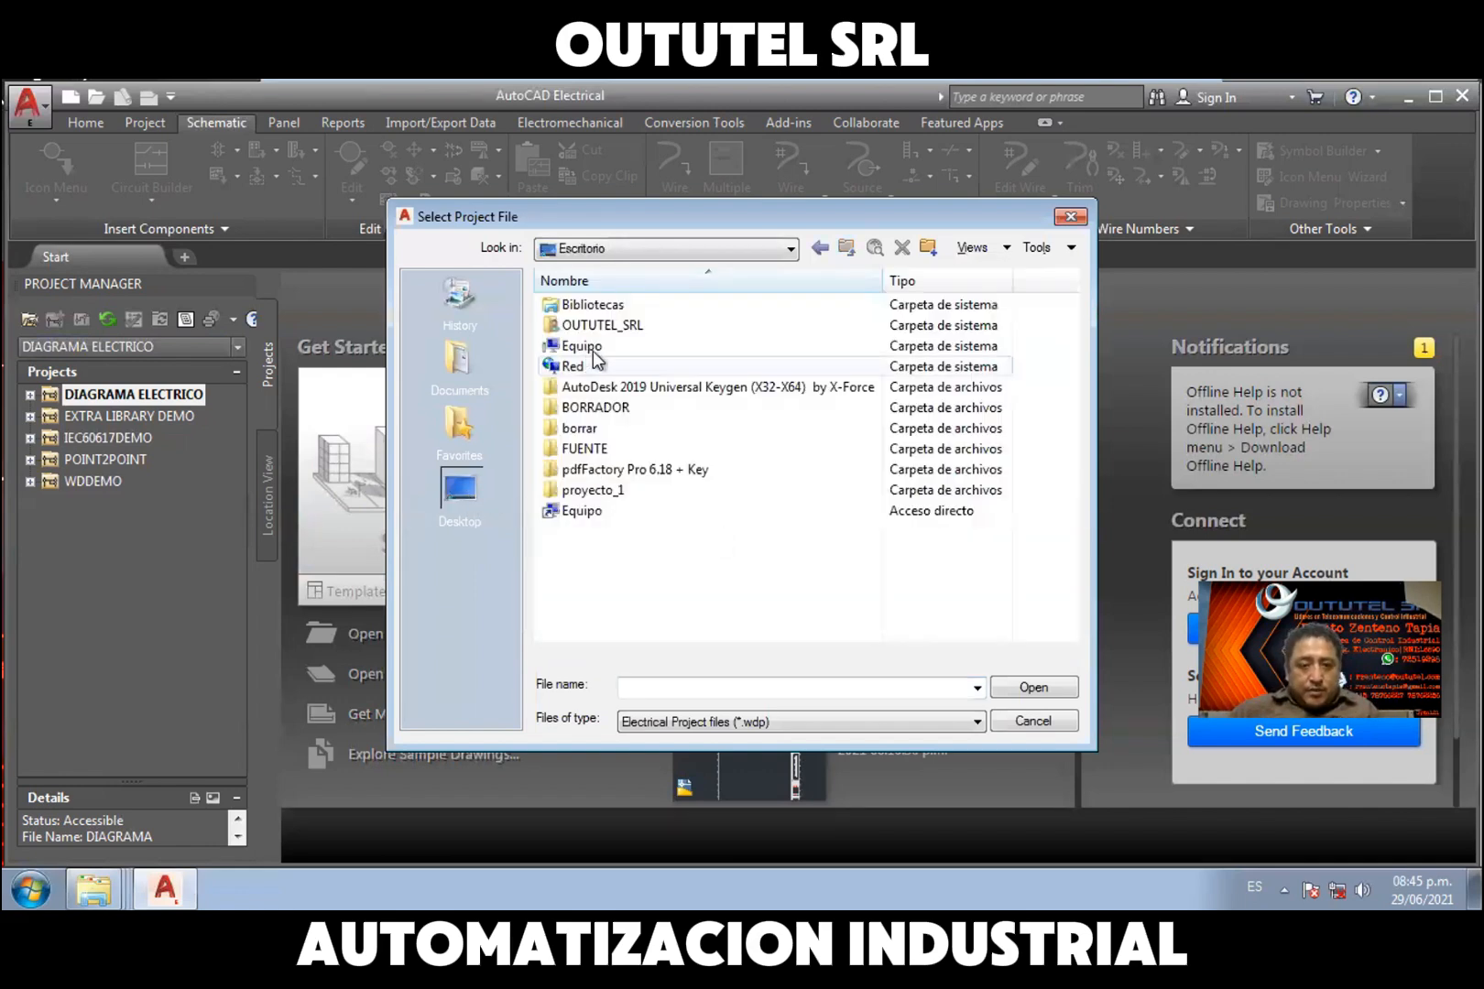
double_click(586, 348)
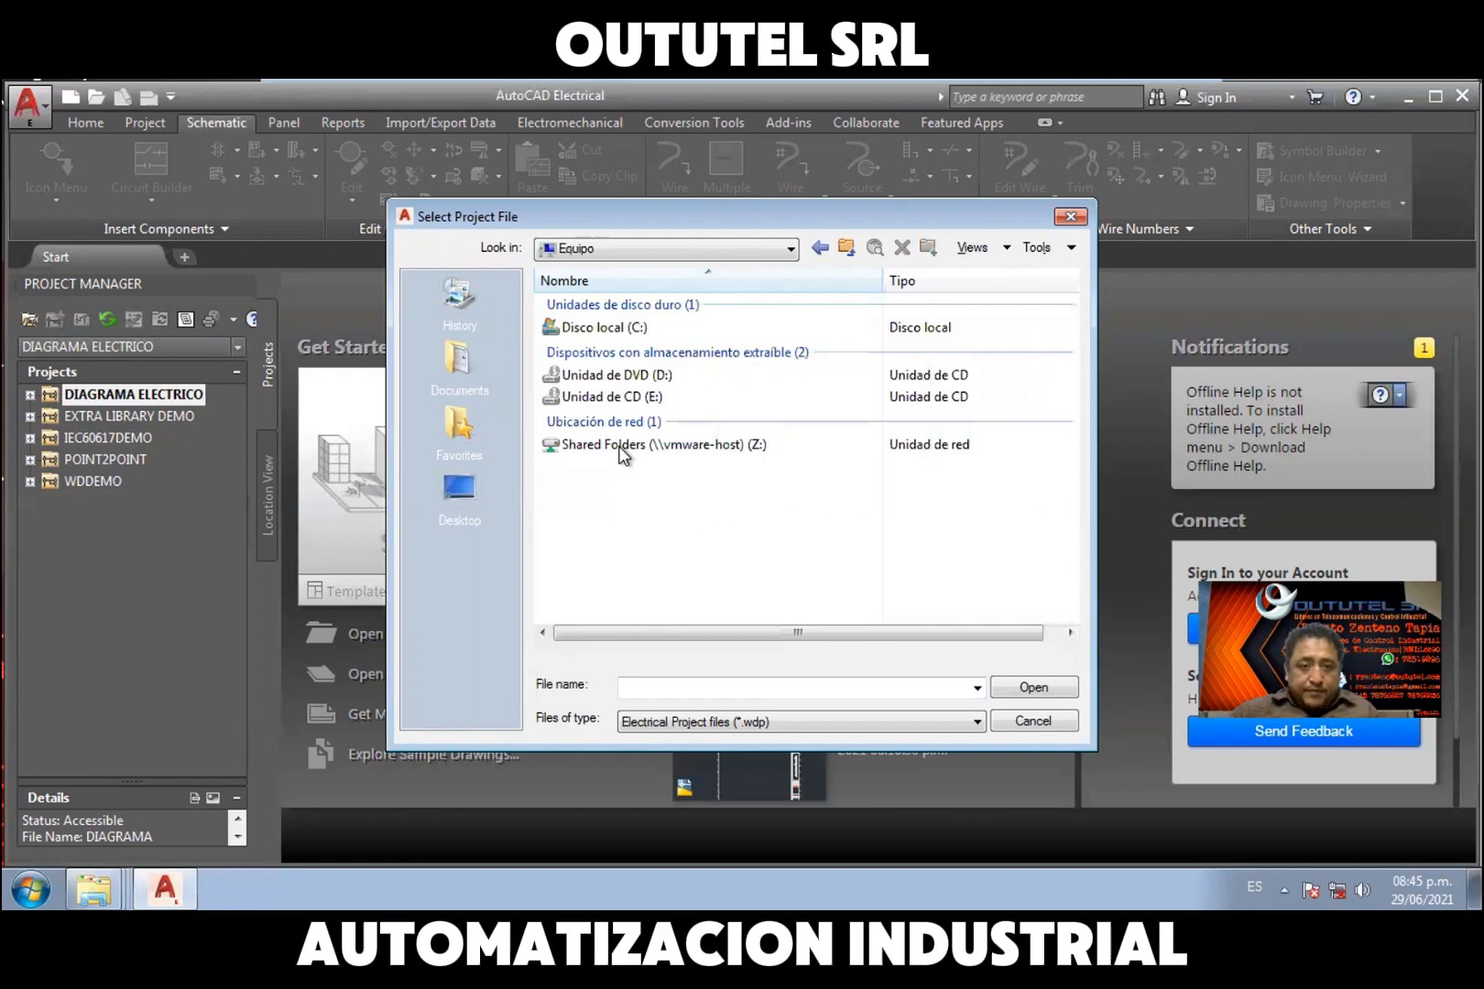
double_click(722, 445)
left_click(653, 345)
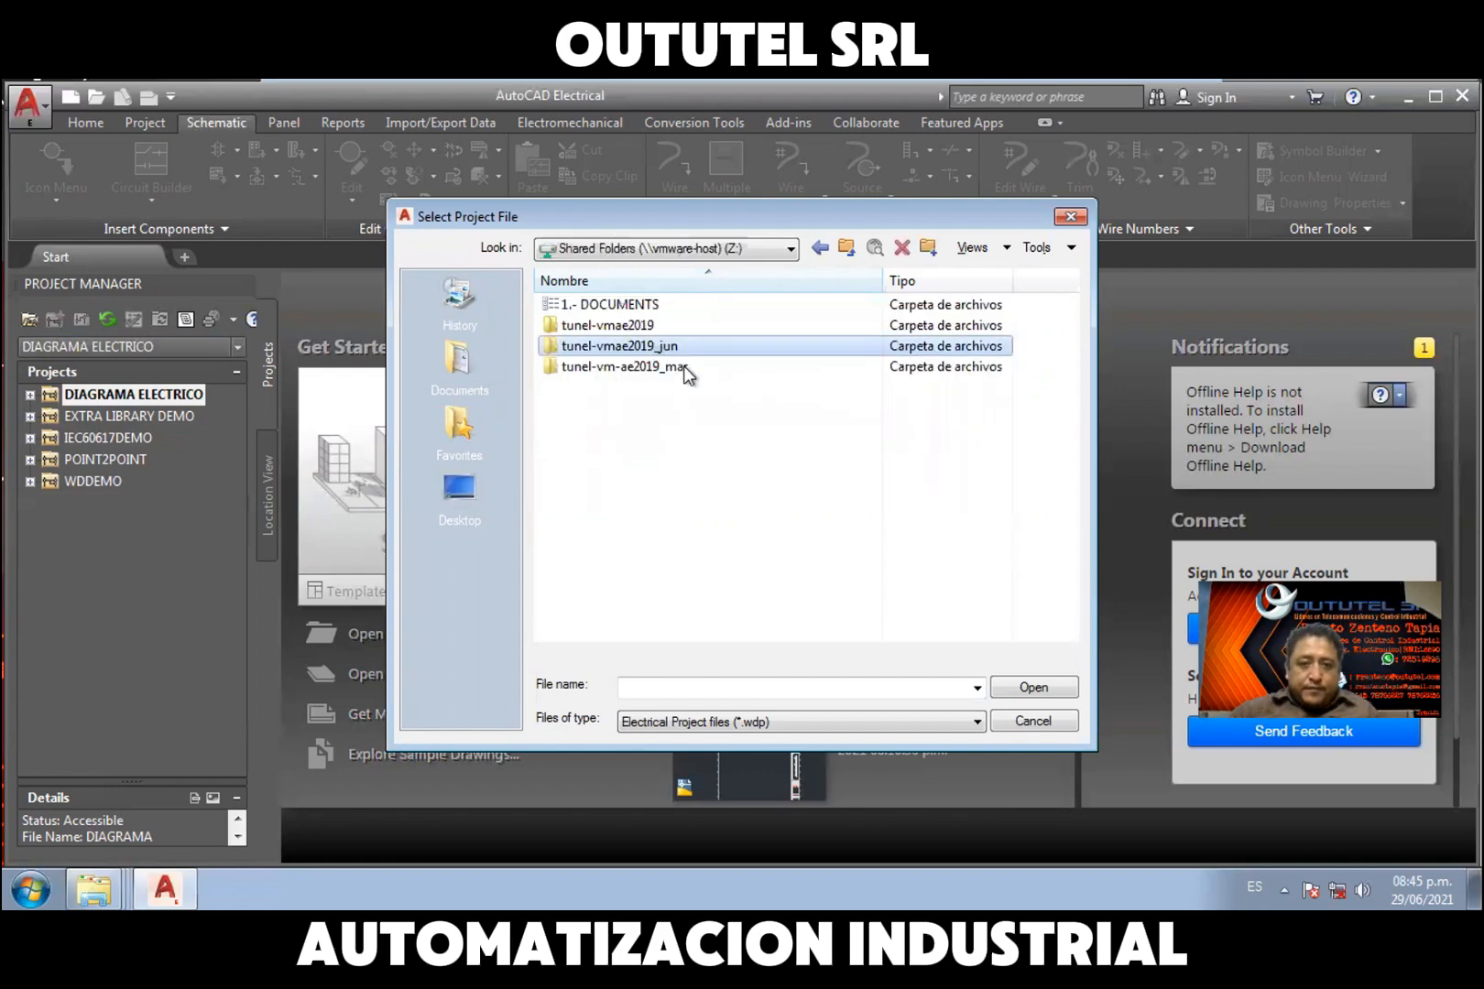
double_click(574, 305)
left_click(598, 307)
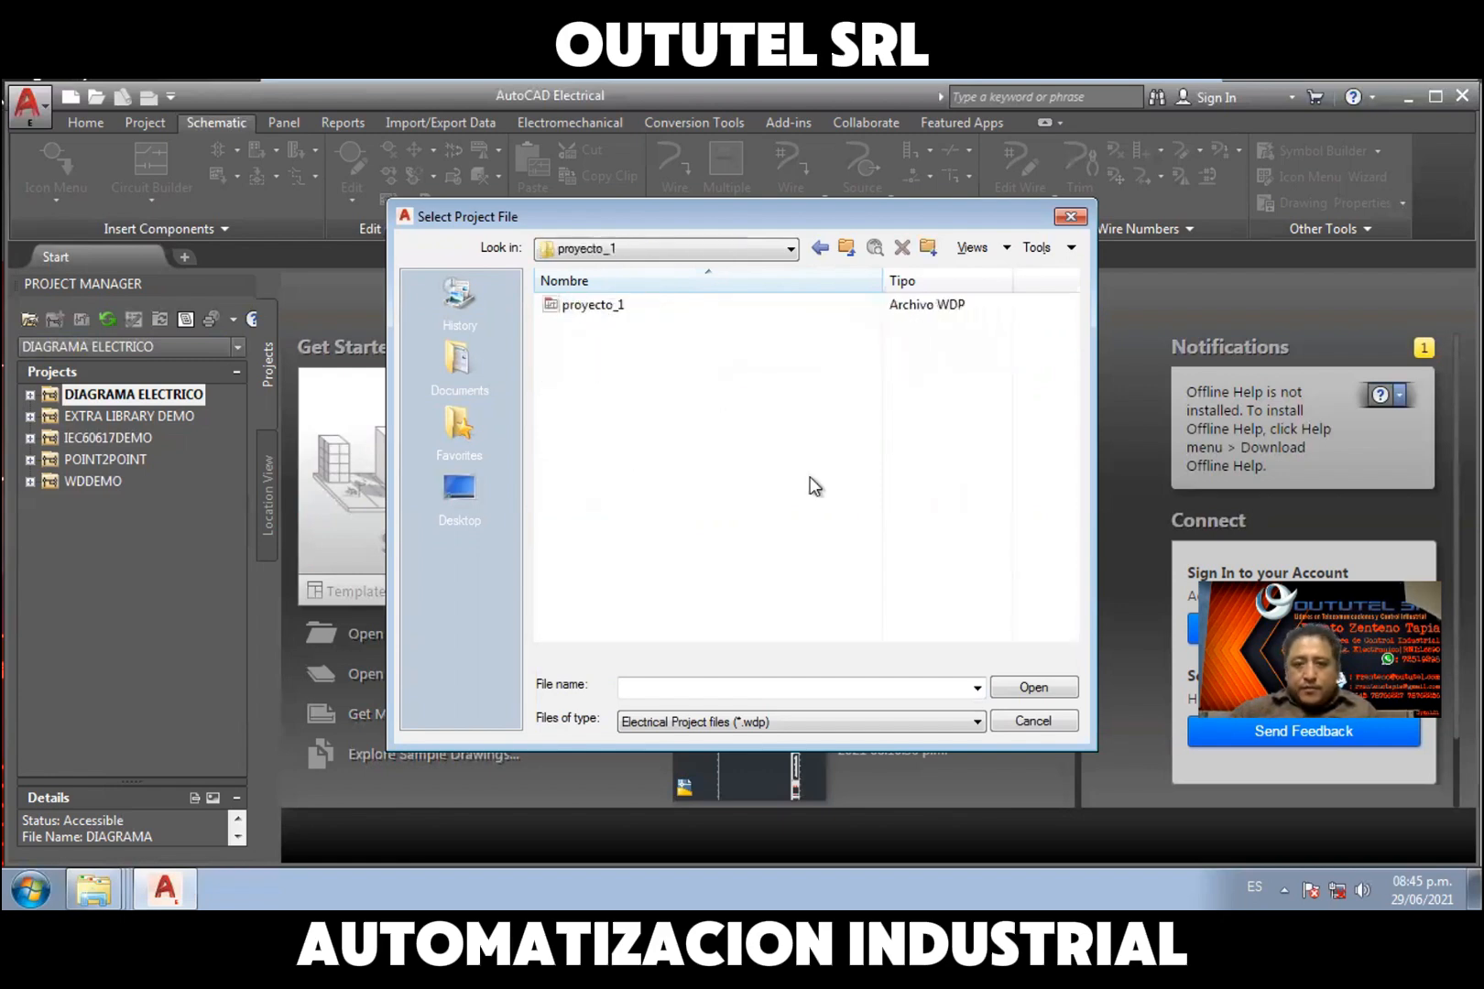
left_click(1027, 685)
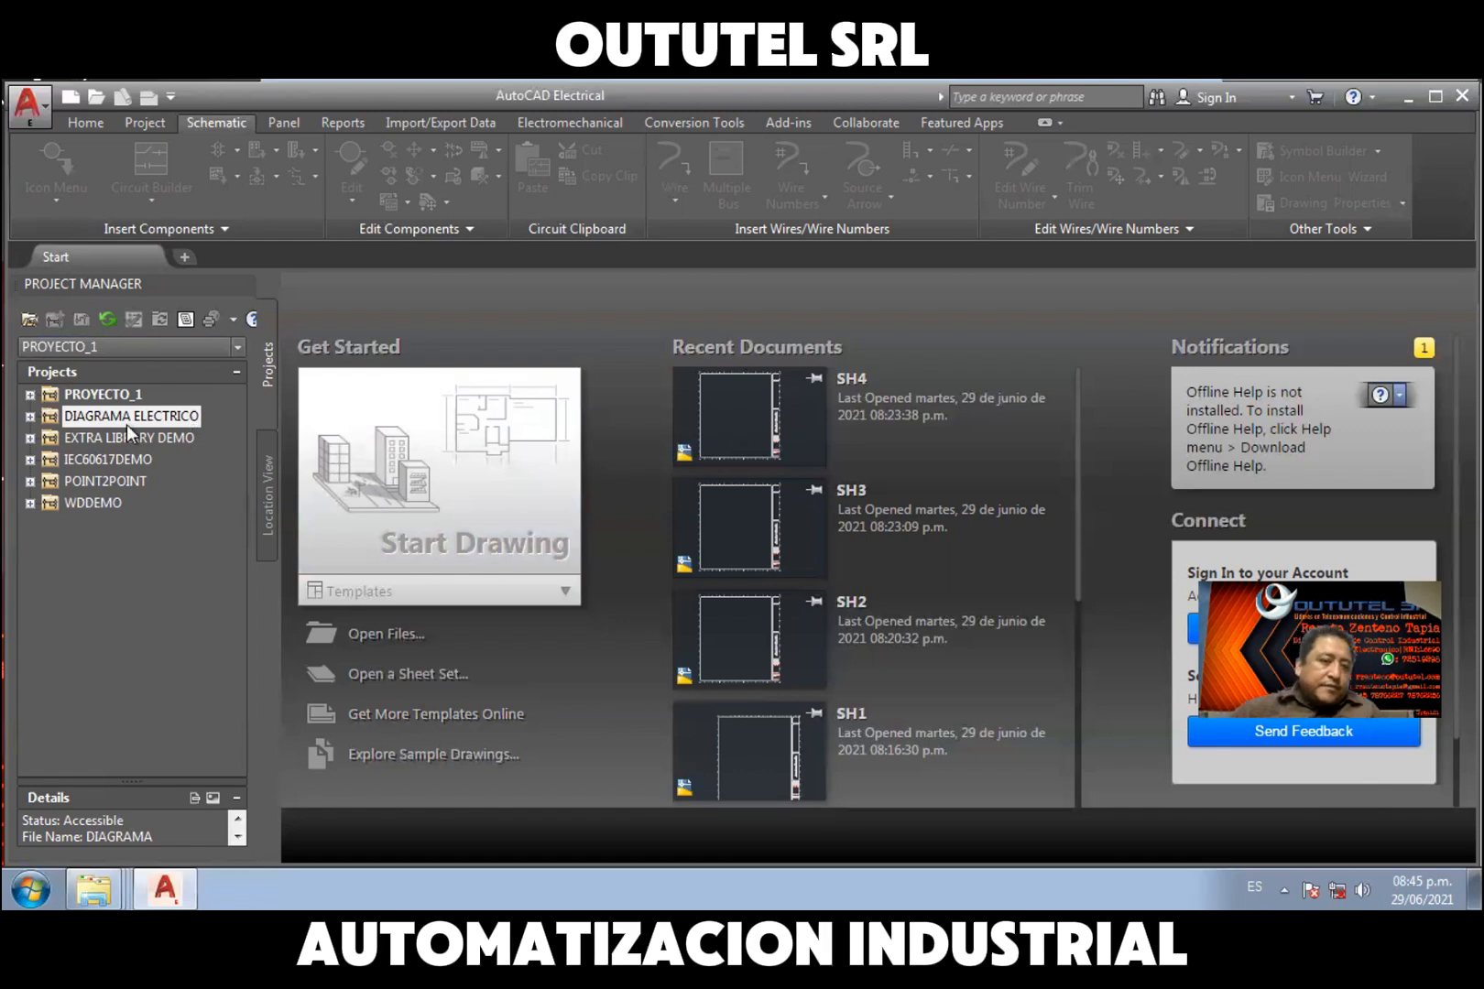
Expand PROYECTO_1's drawing list, open the SH2.dwg index sheet and show the whole sheet
left_click(30, 395)
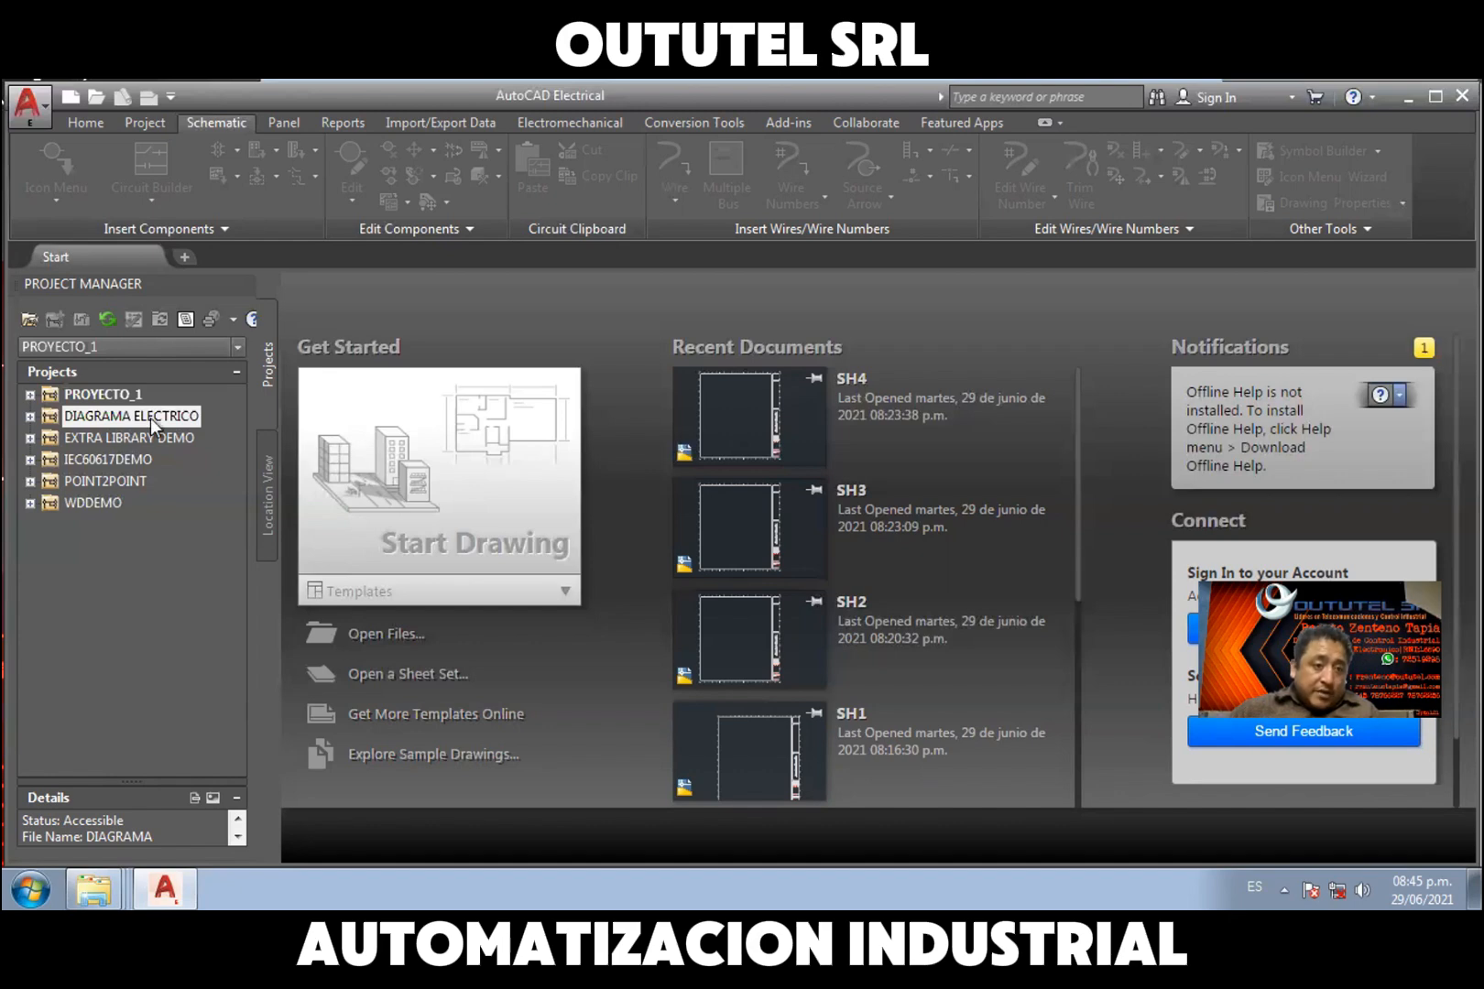
left_click(162, 419)
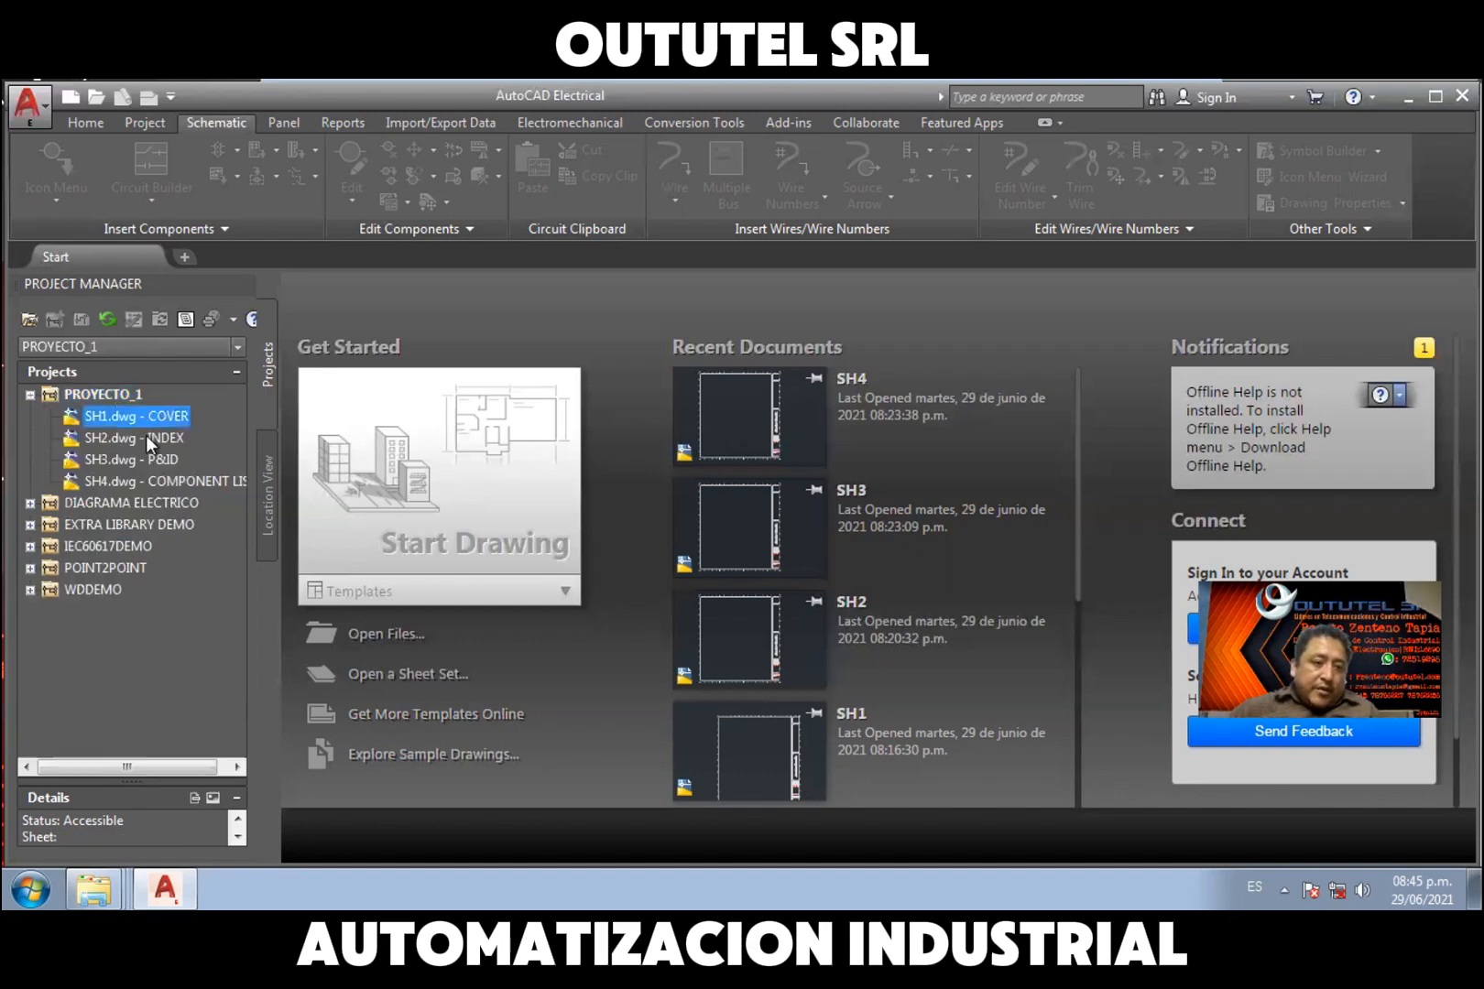
left_click(171, 441)
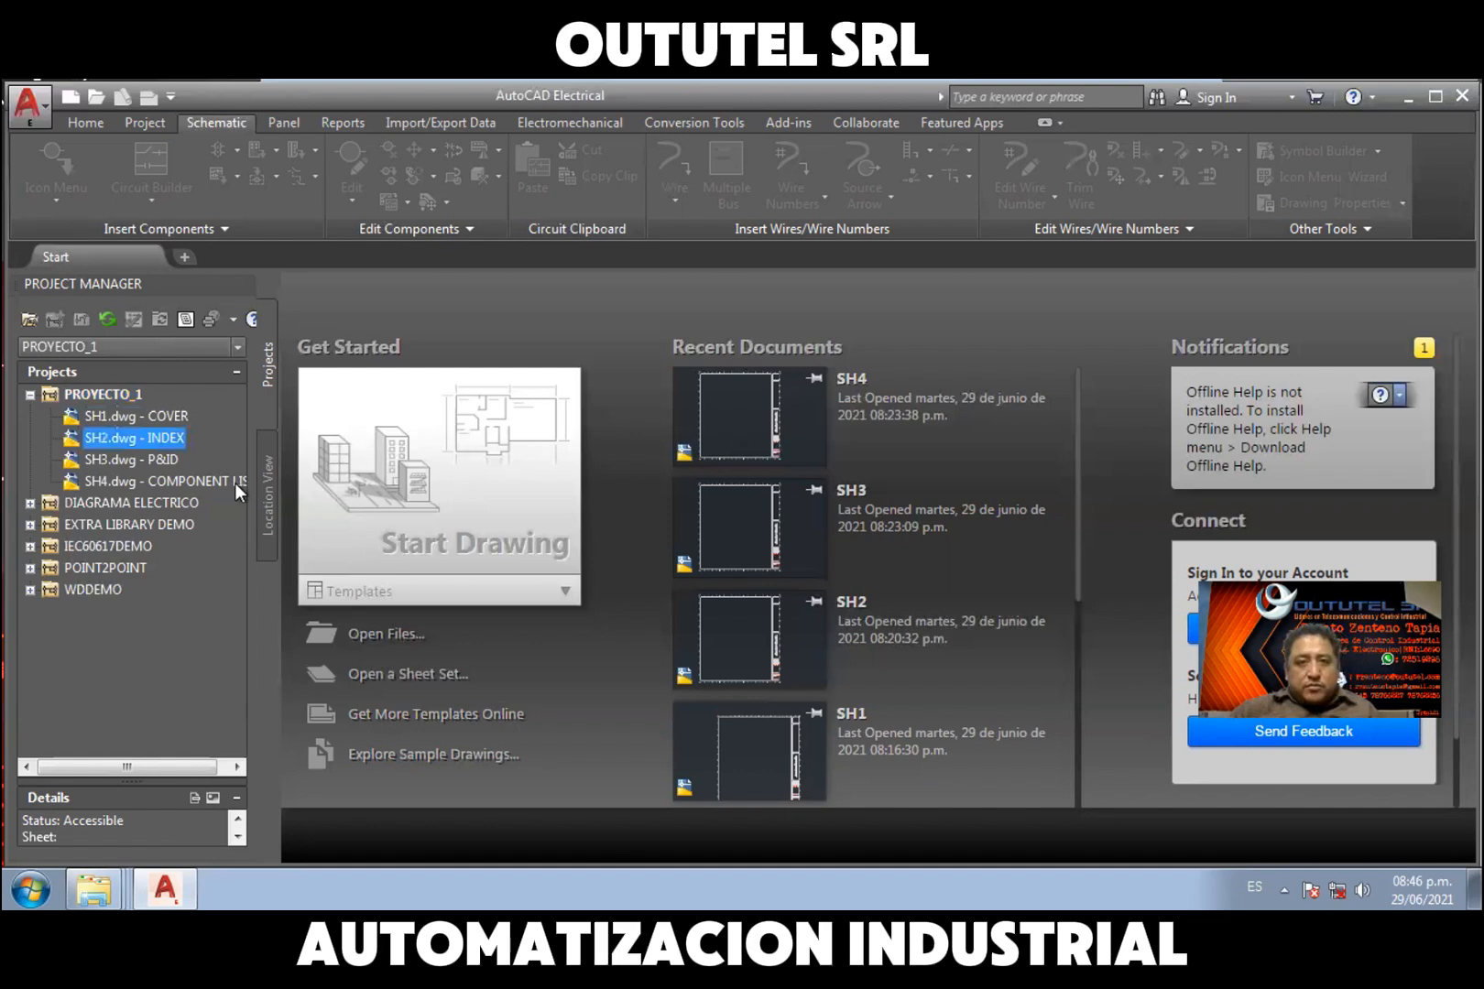
double_click(116, 440)
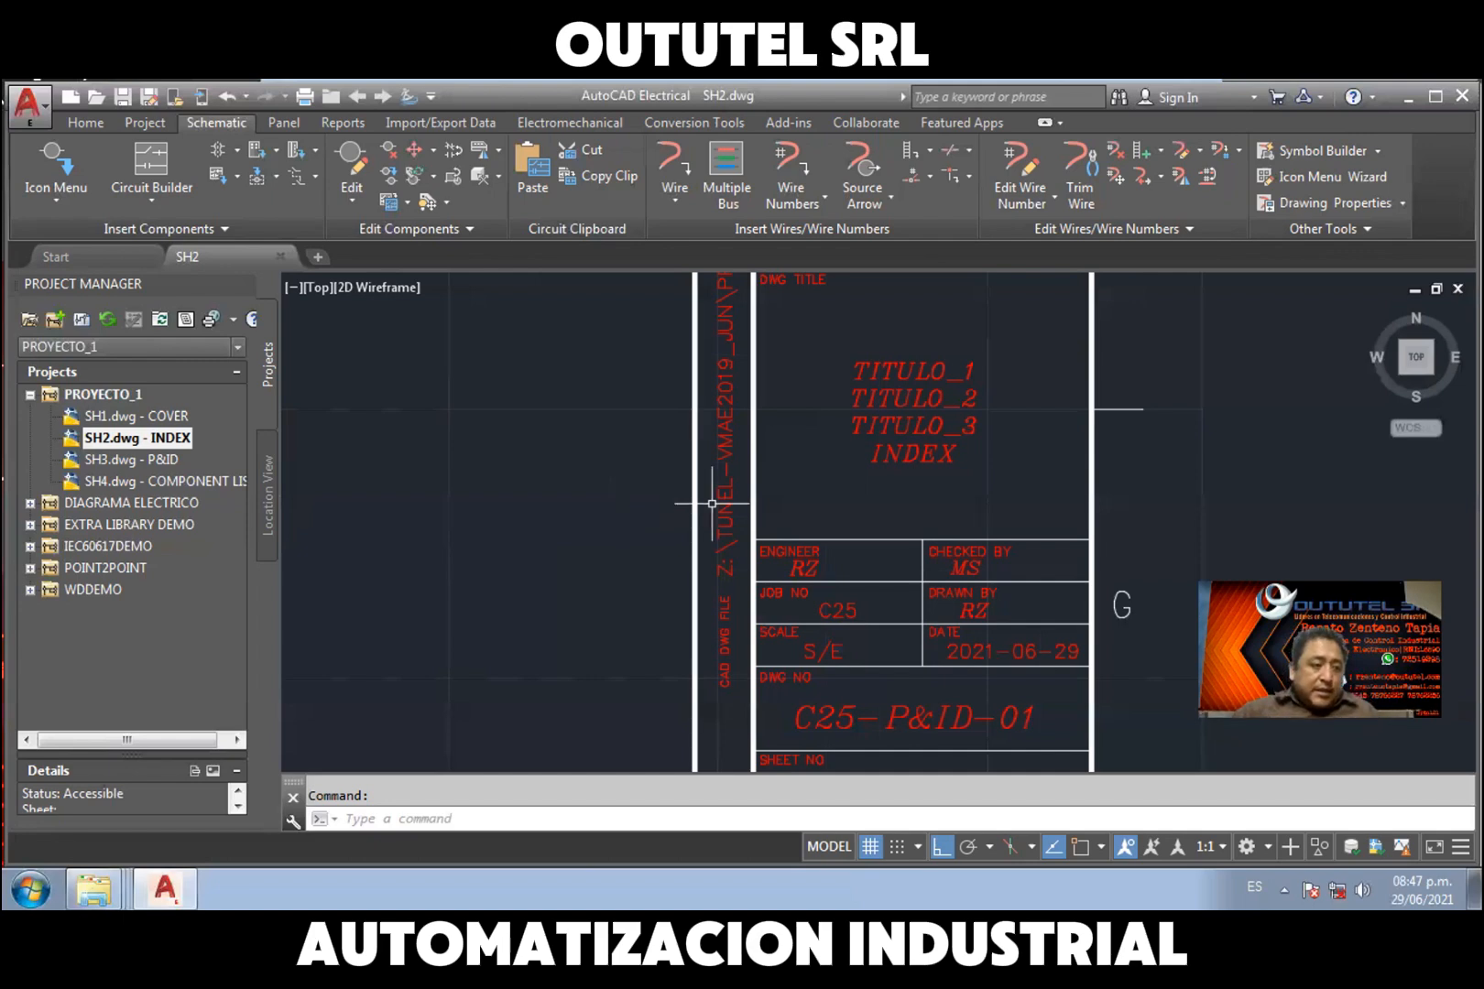
scroll(583, 540, "down", 2)
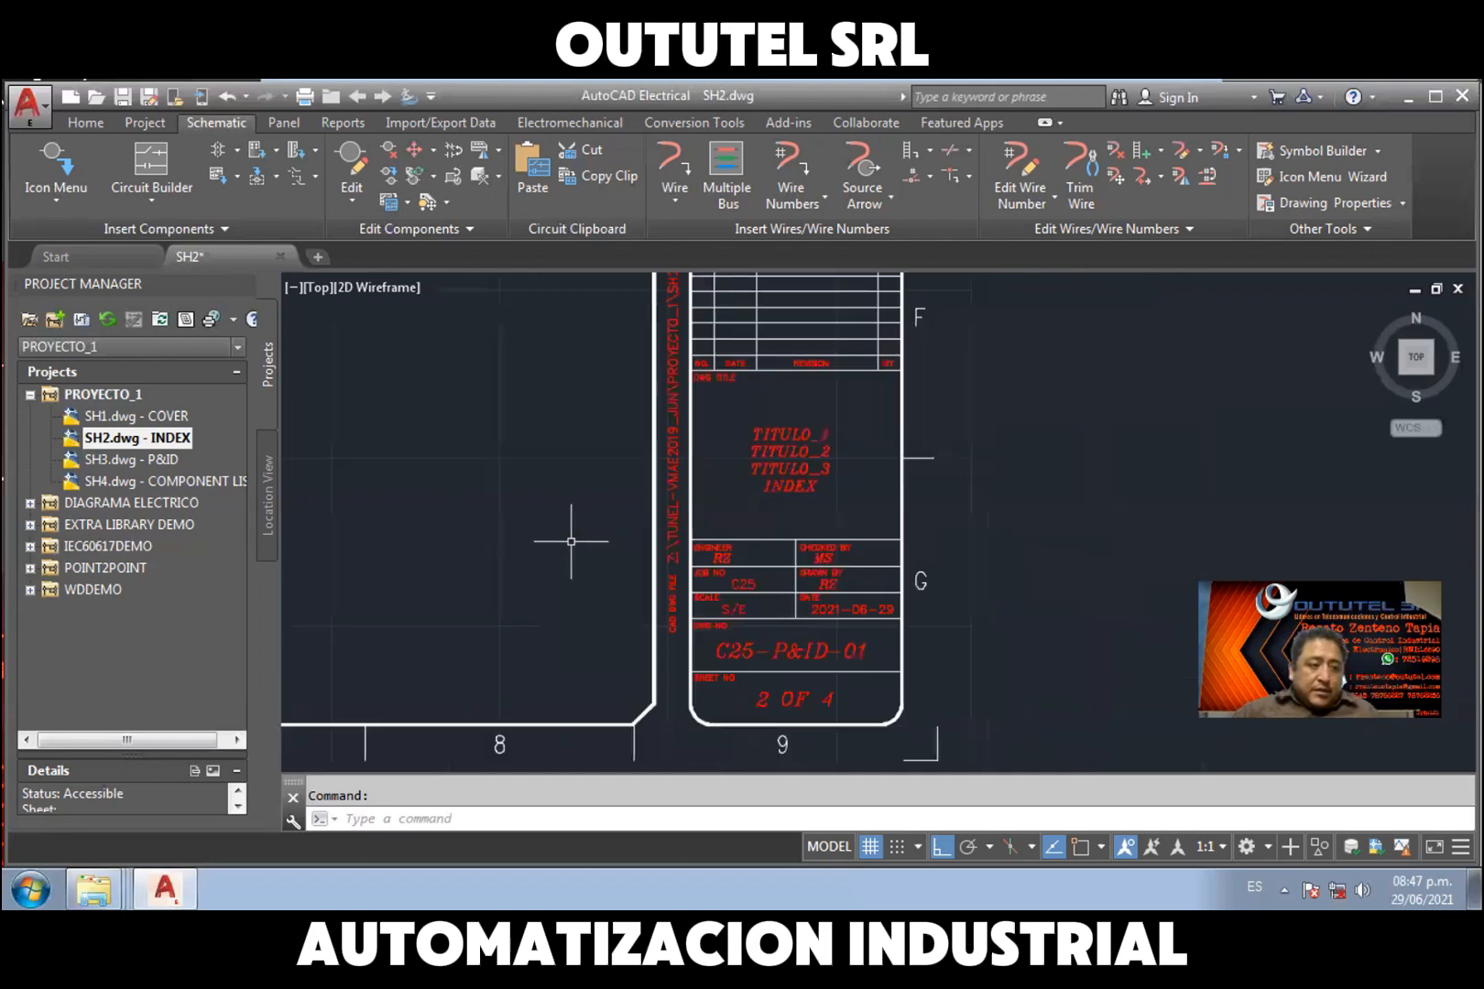
middle_click_drag(571, 541, 977, 572)
scroll(683, 545, "down", 3)
scroll(976, 571, "down", 2)
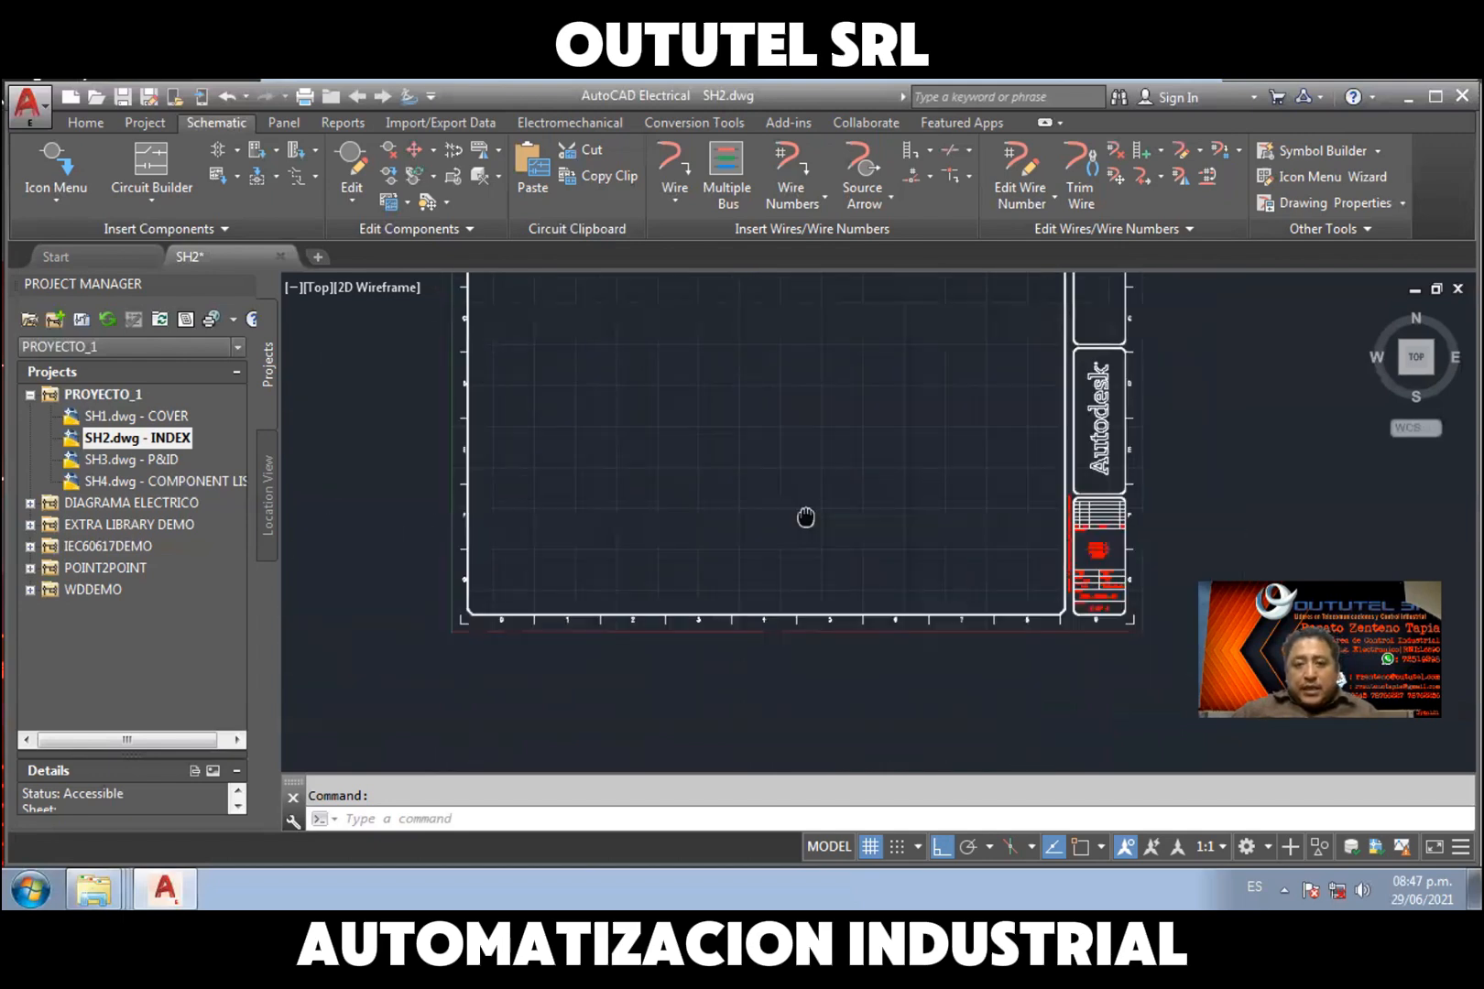
middle_click_drag(806, 517, 773, 652)
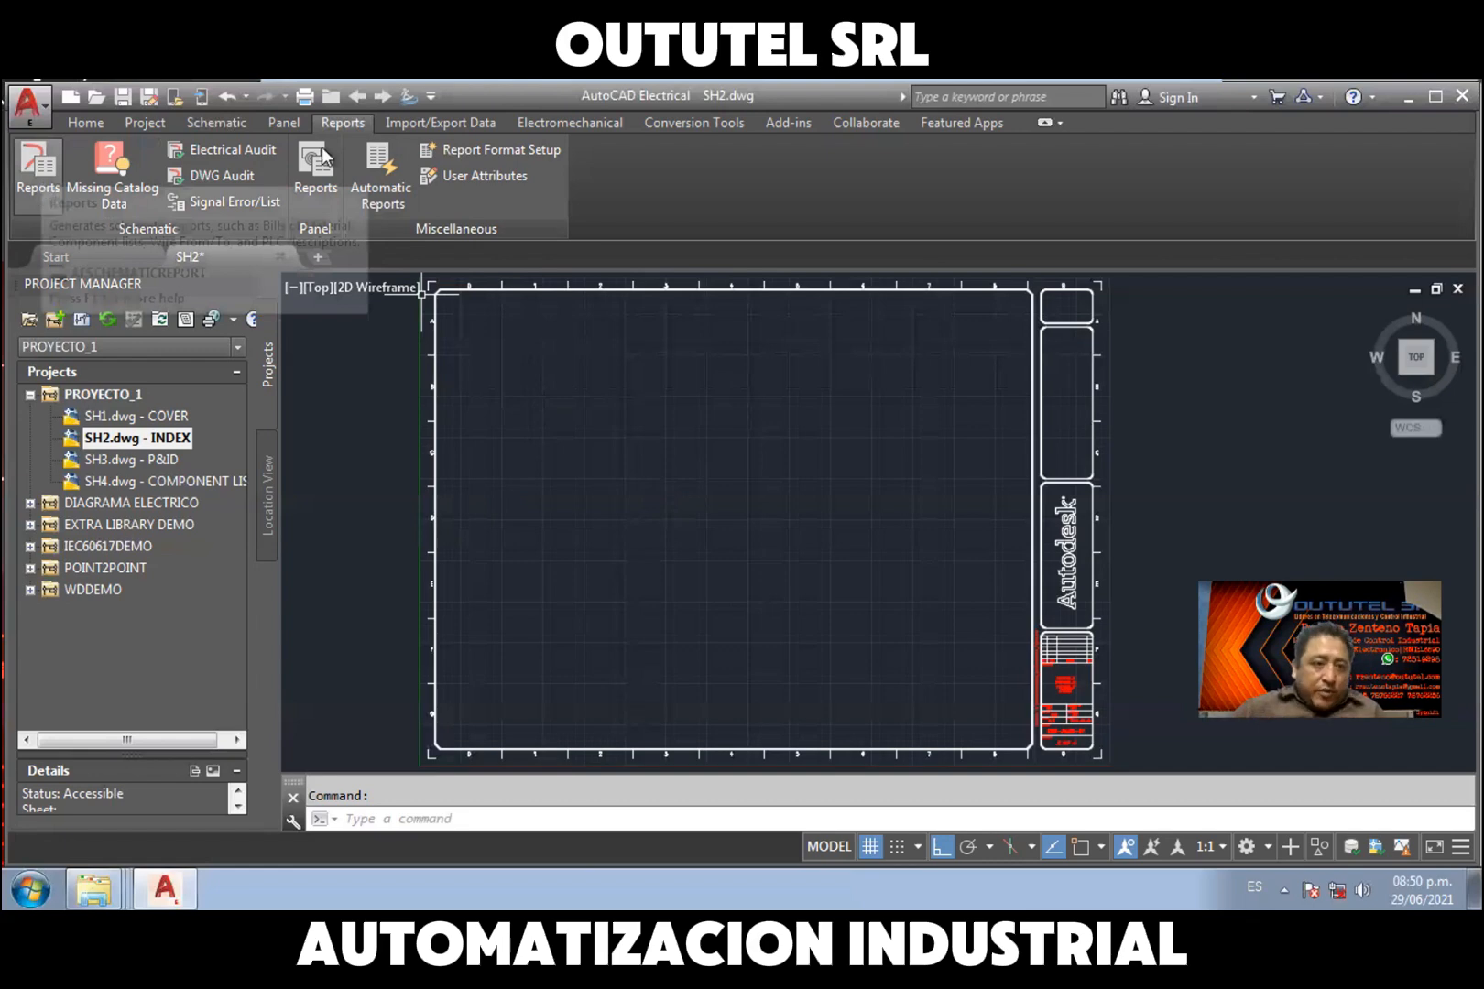
Generate a new Drawing List Report for SH1 to SH4 of PROYECTO_1 and review all its columns
left_click(104, 395)
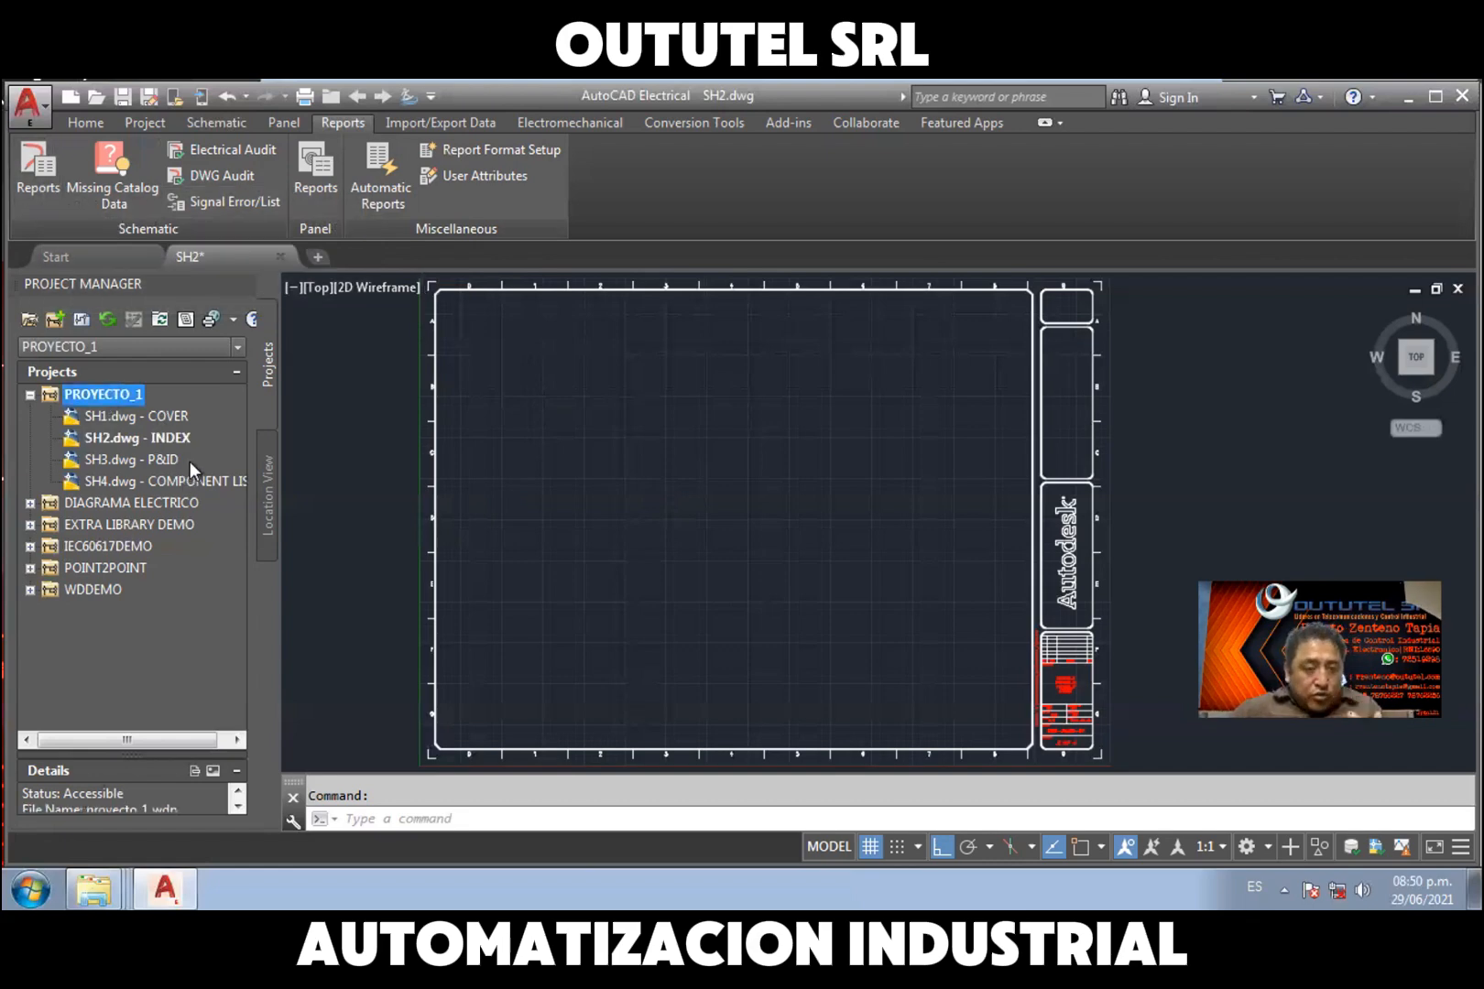
left_click(44, 169)
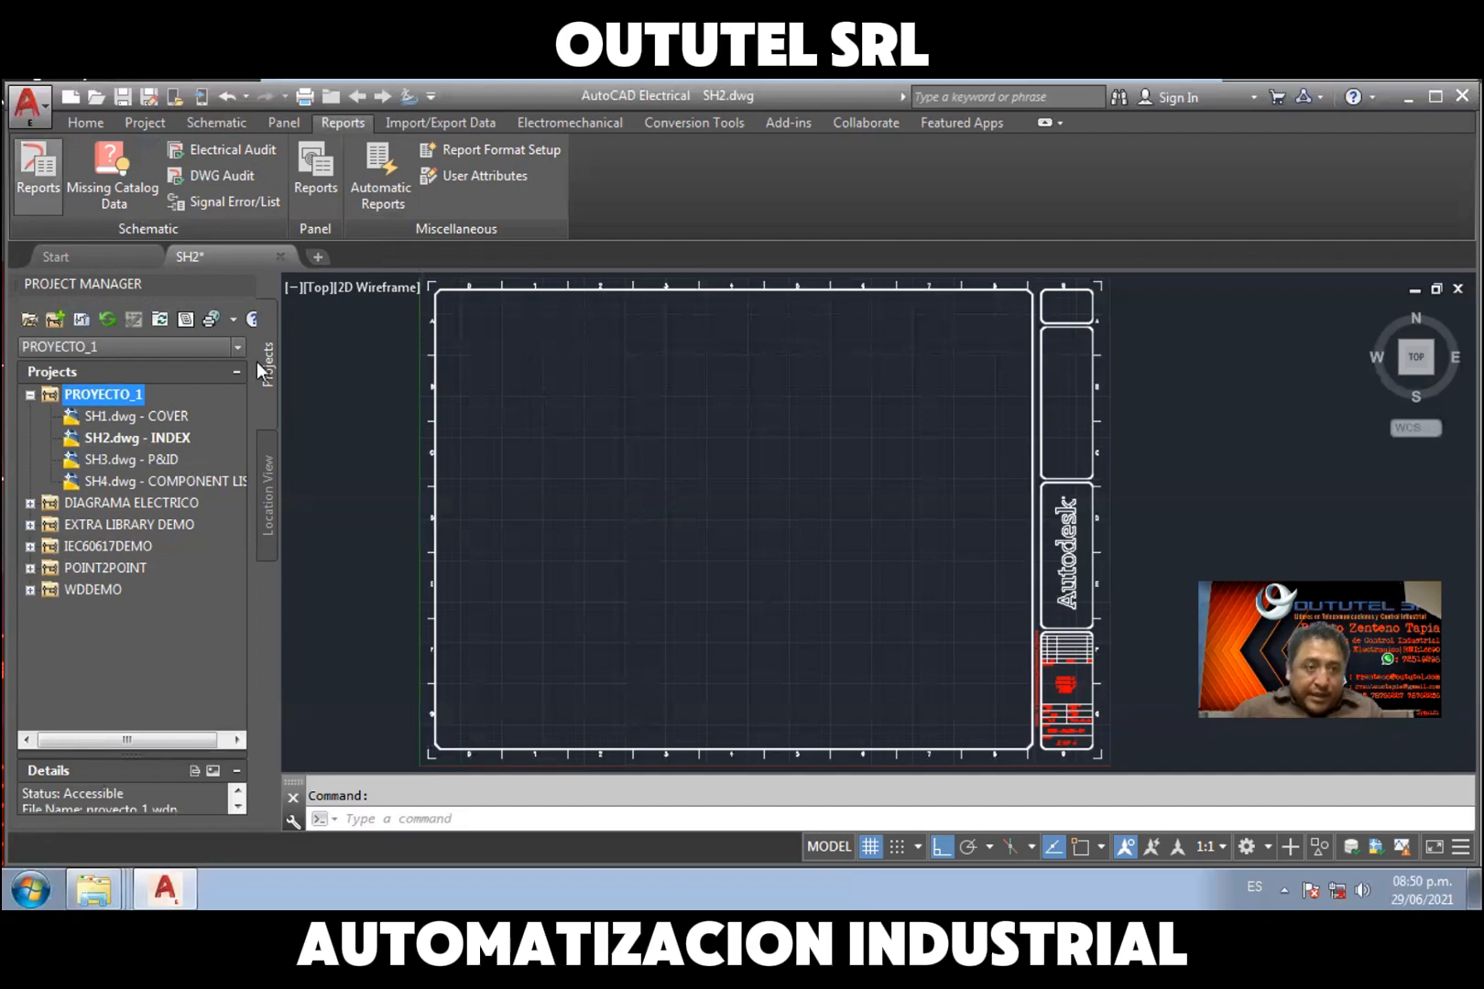
right_click(87, 396)
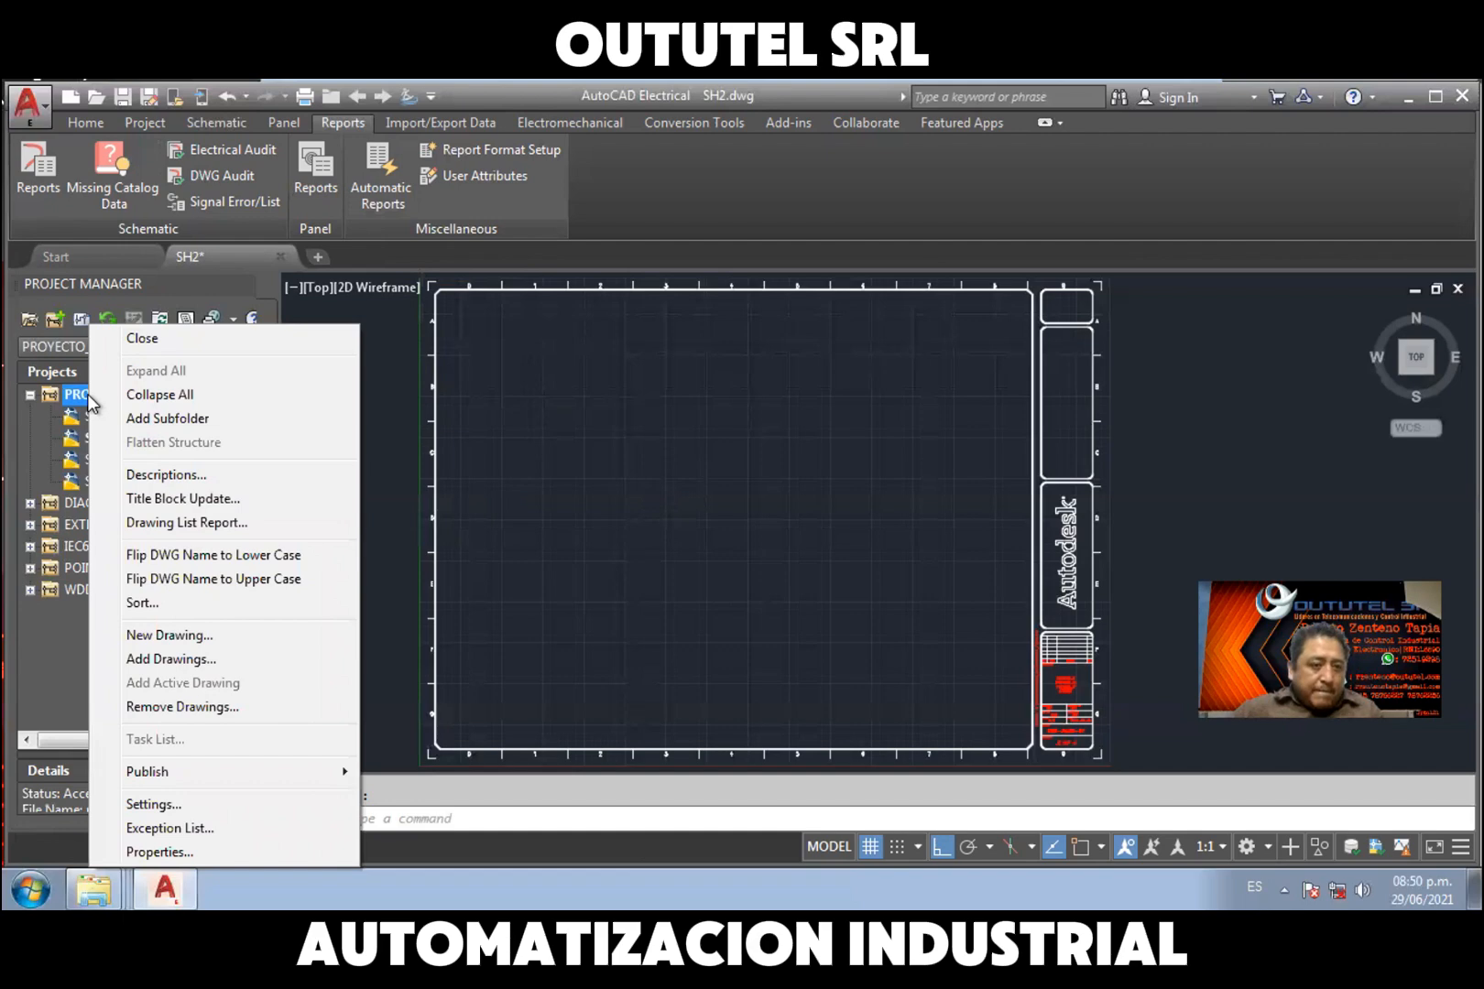
left_click(243, 524)
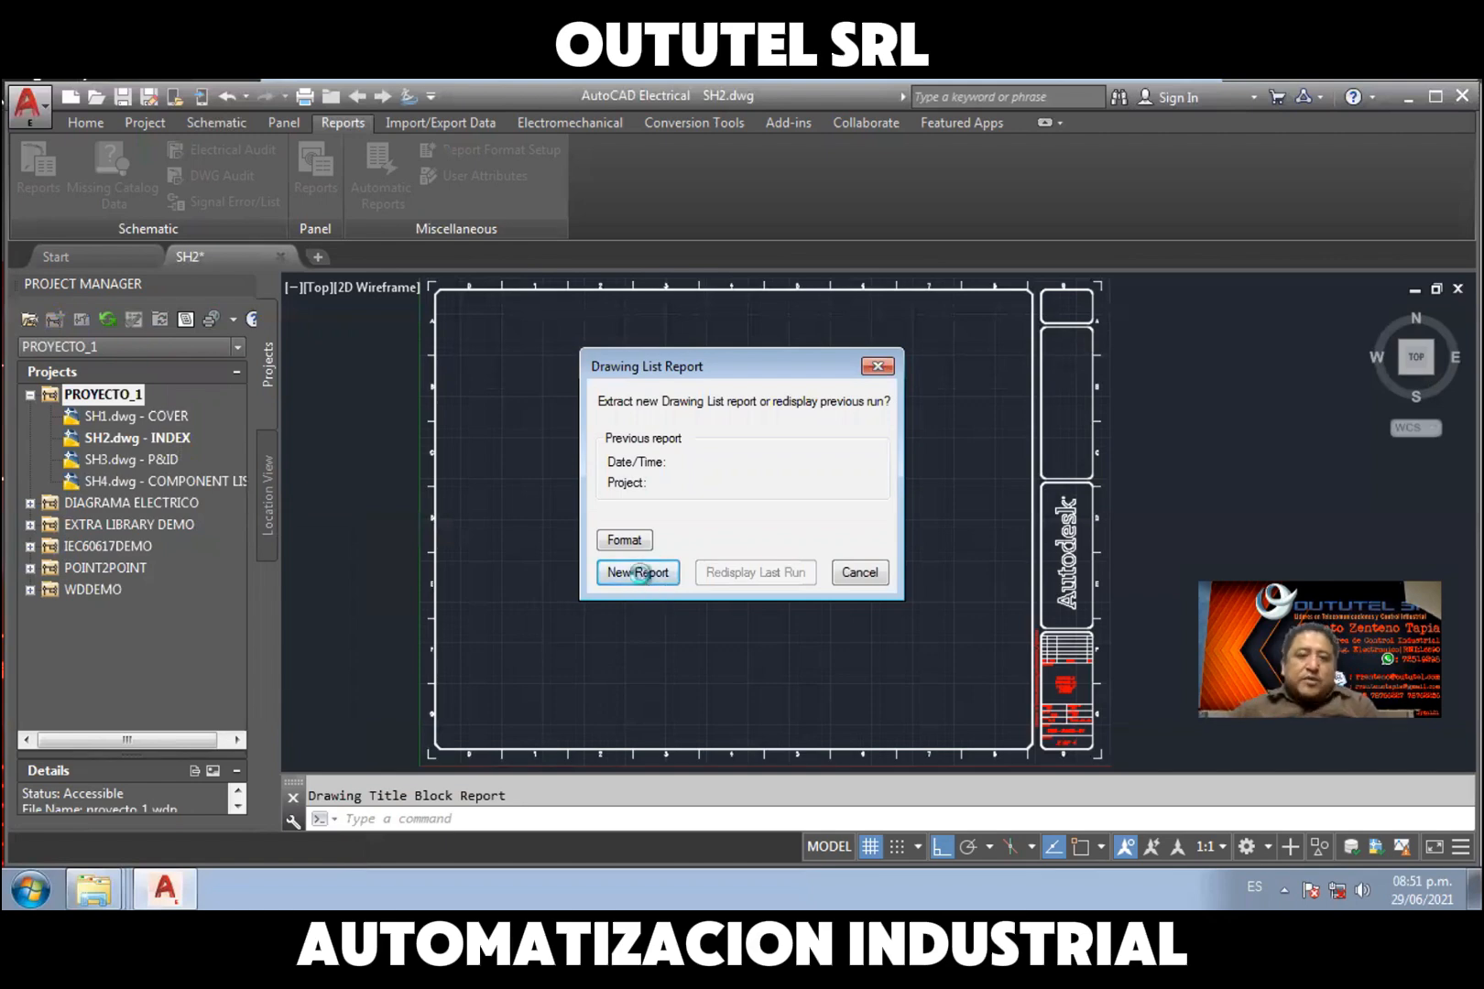
left_click(641, 574)
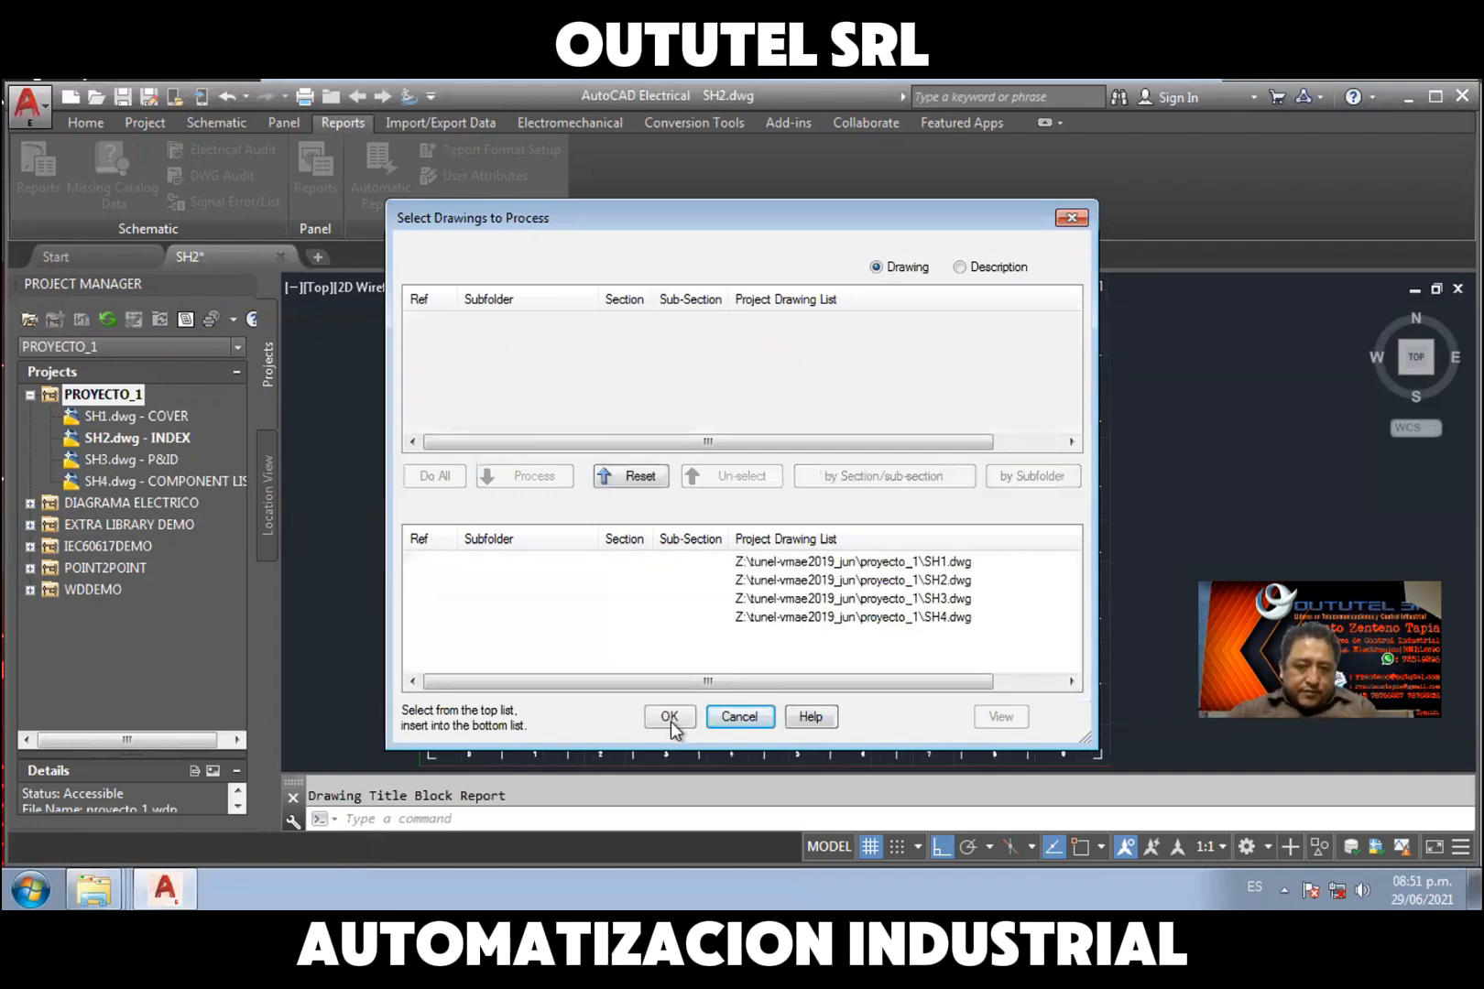
left_click(671, 718)
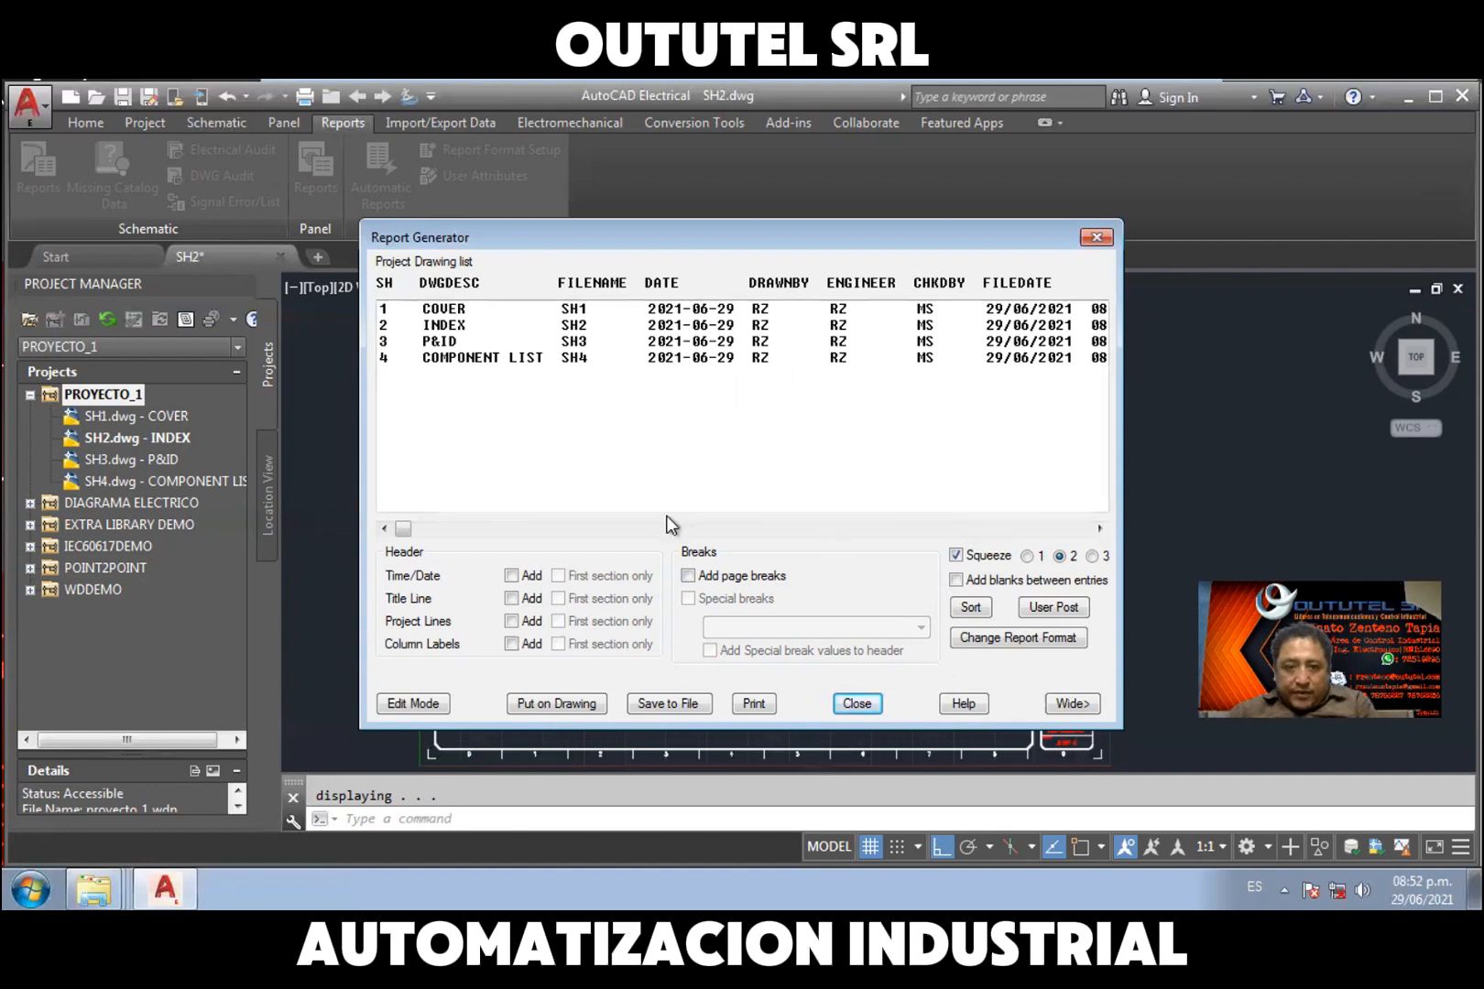
left_click(1098, 528)
left_click(1099, 529)
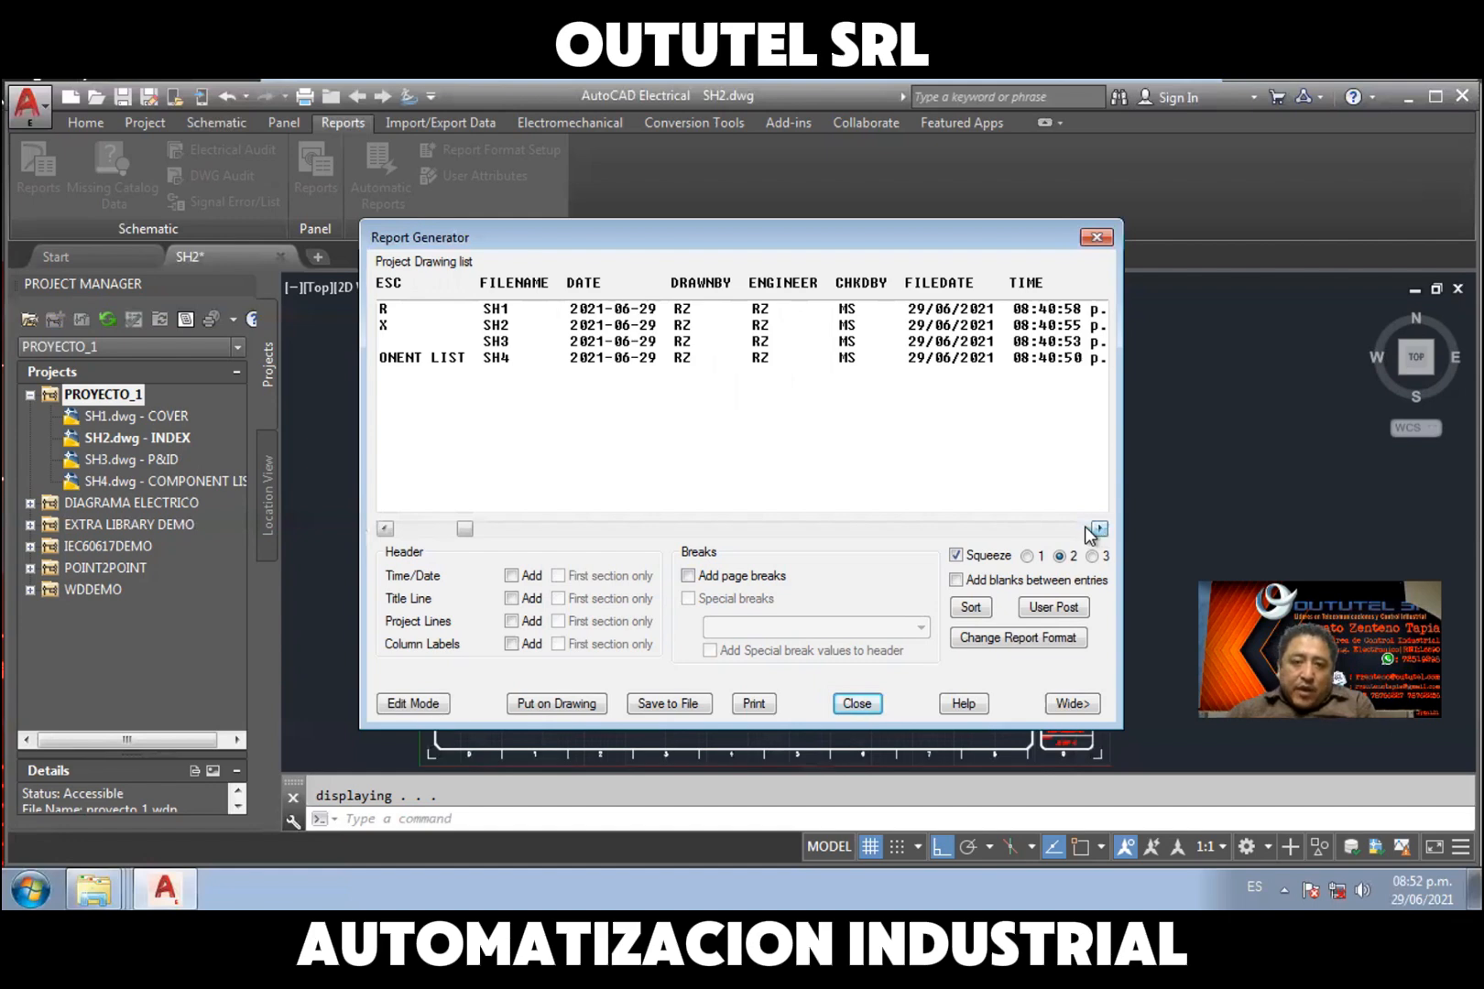
left_click(1087, 529)
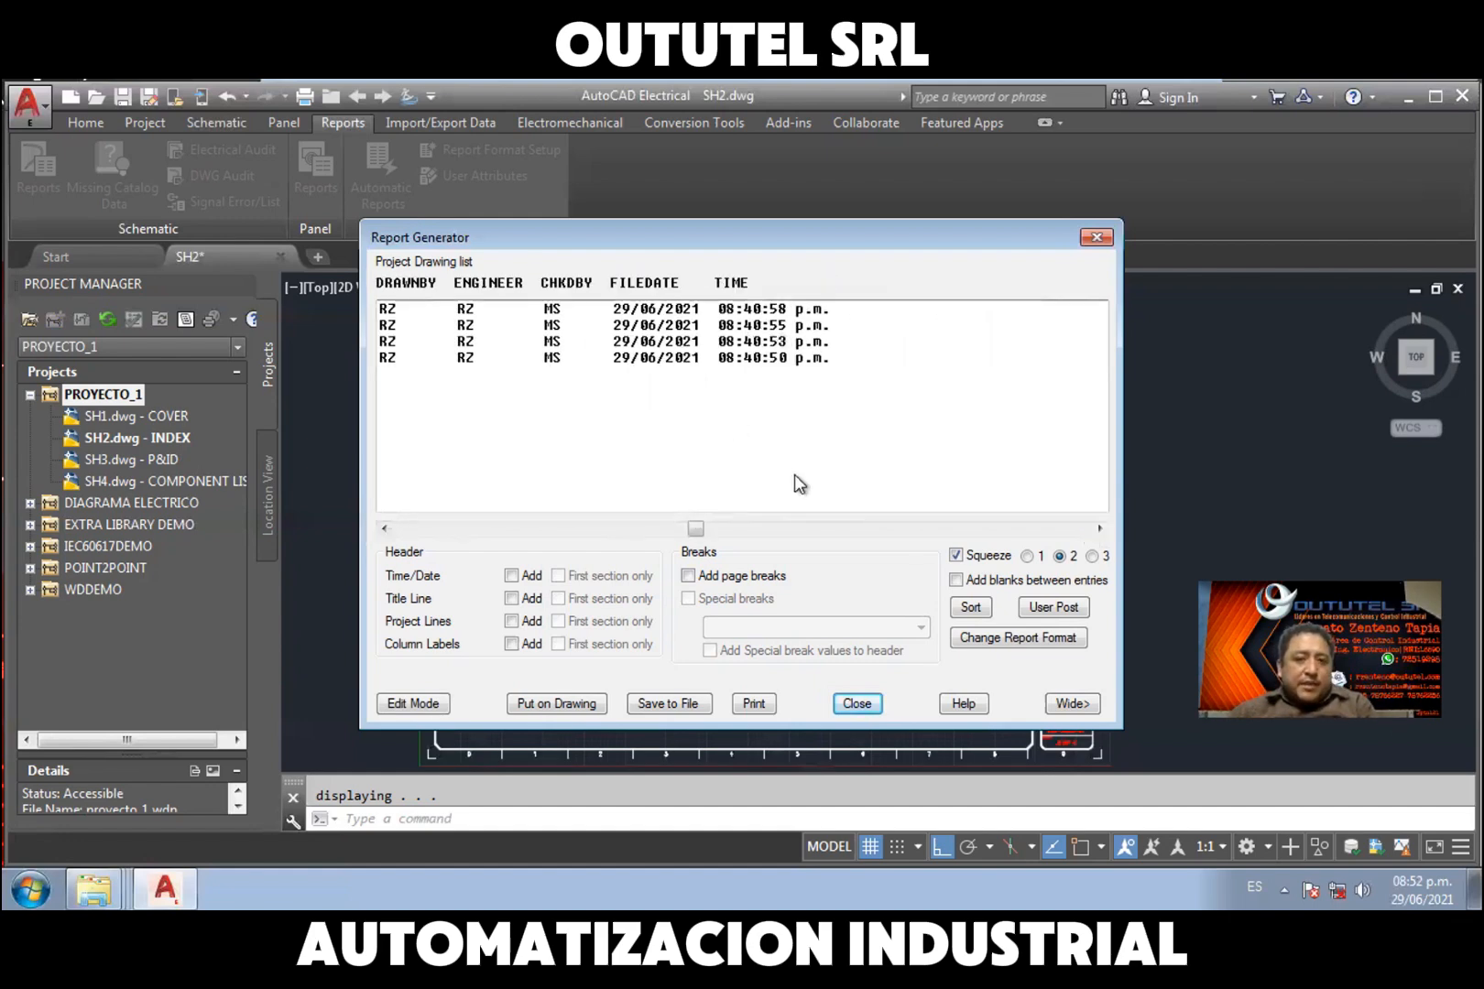
Check the drawing list report's columns from SH through TIME for all four sheets
left_click_drag(695, 530, 539, 530)
left_click_drag(411, 547, 407, 536)
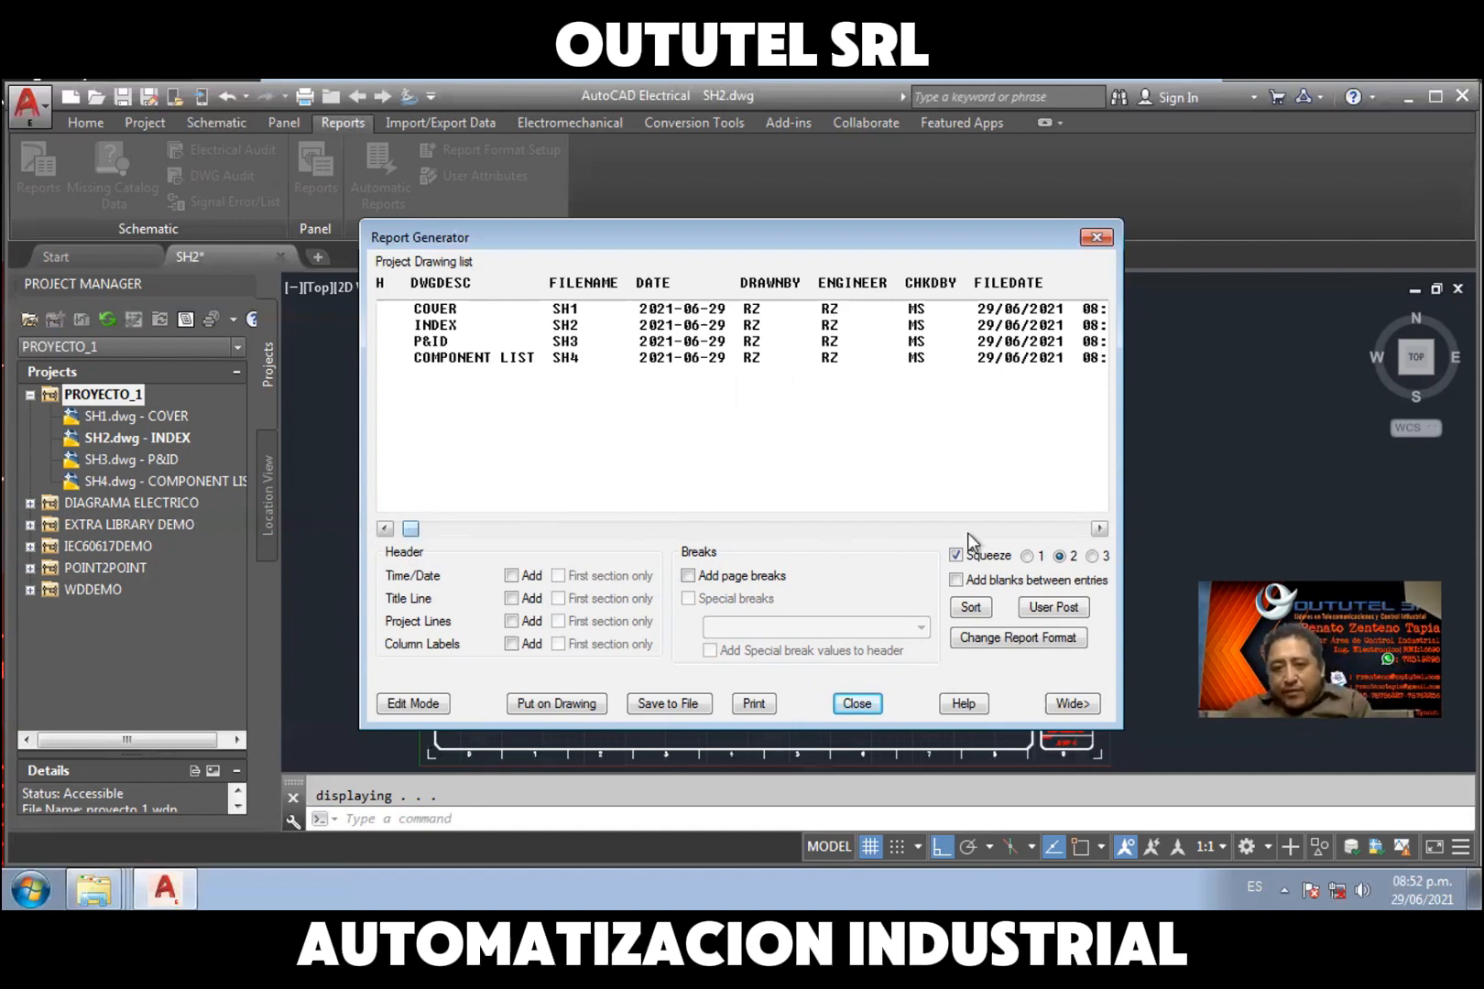
left_click(1007, 530)
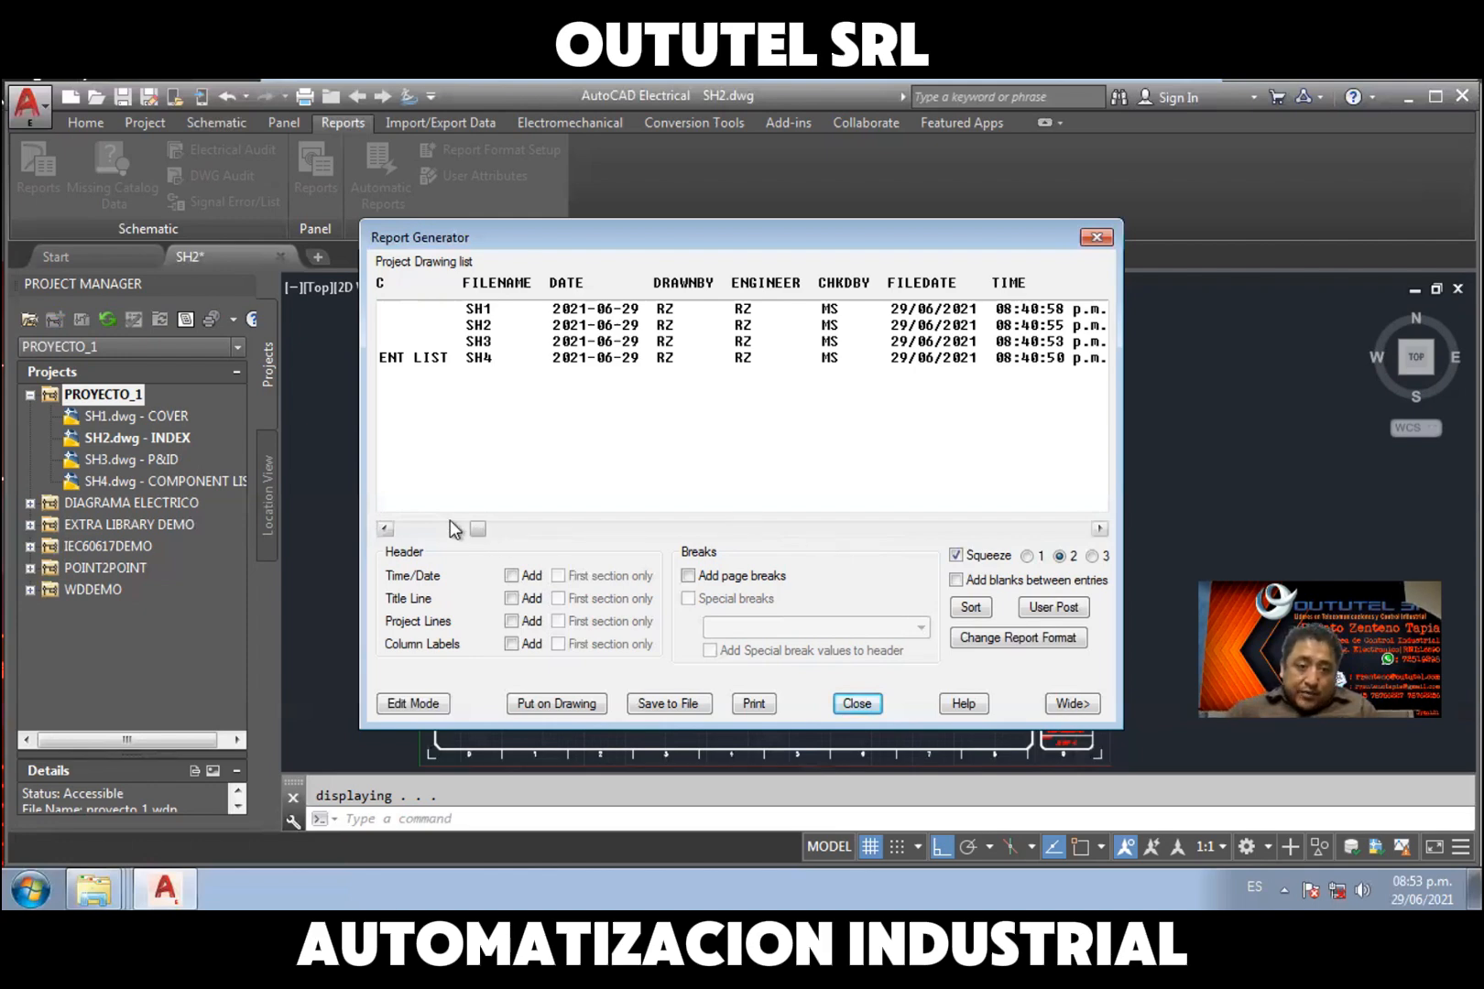
left_click_drag(450, 520, 403, 532)
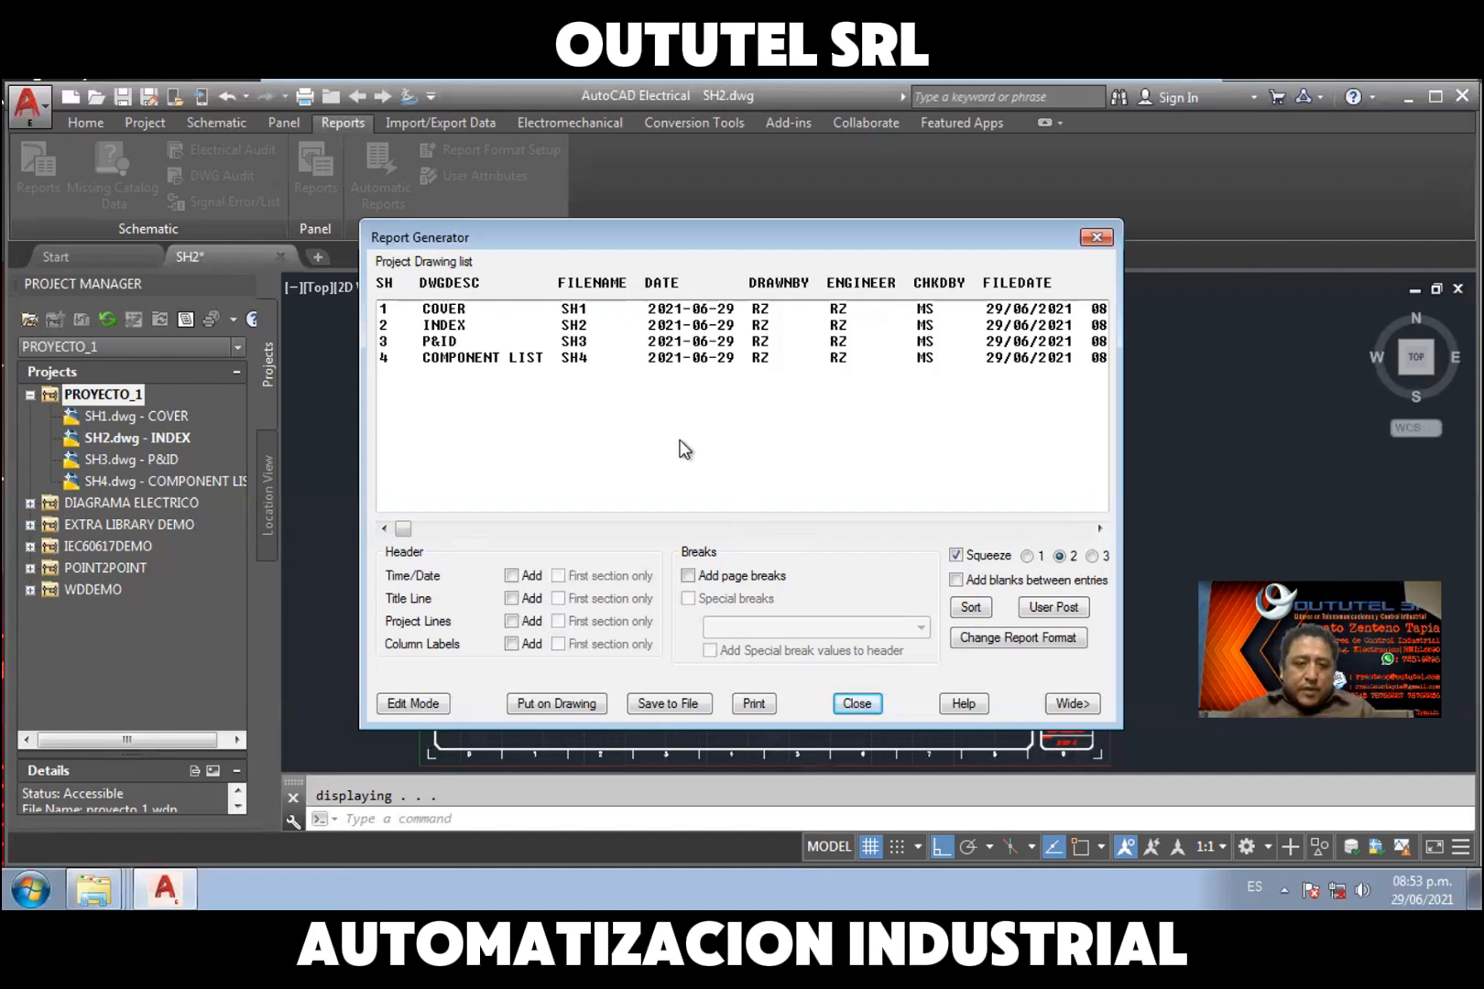
Set up the report table for the drawing with time/date, project information and the title line DRAWING LIST
left_click(554, 708)
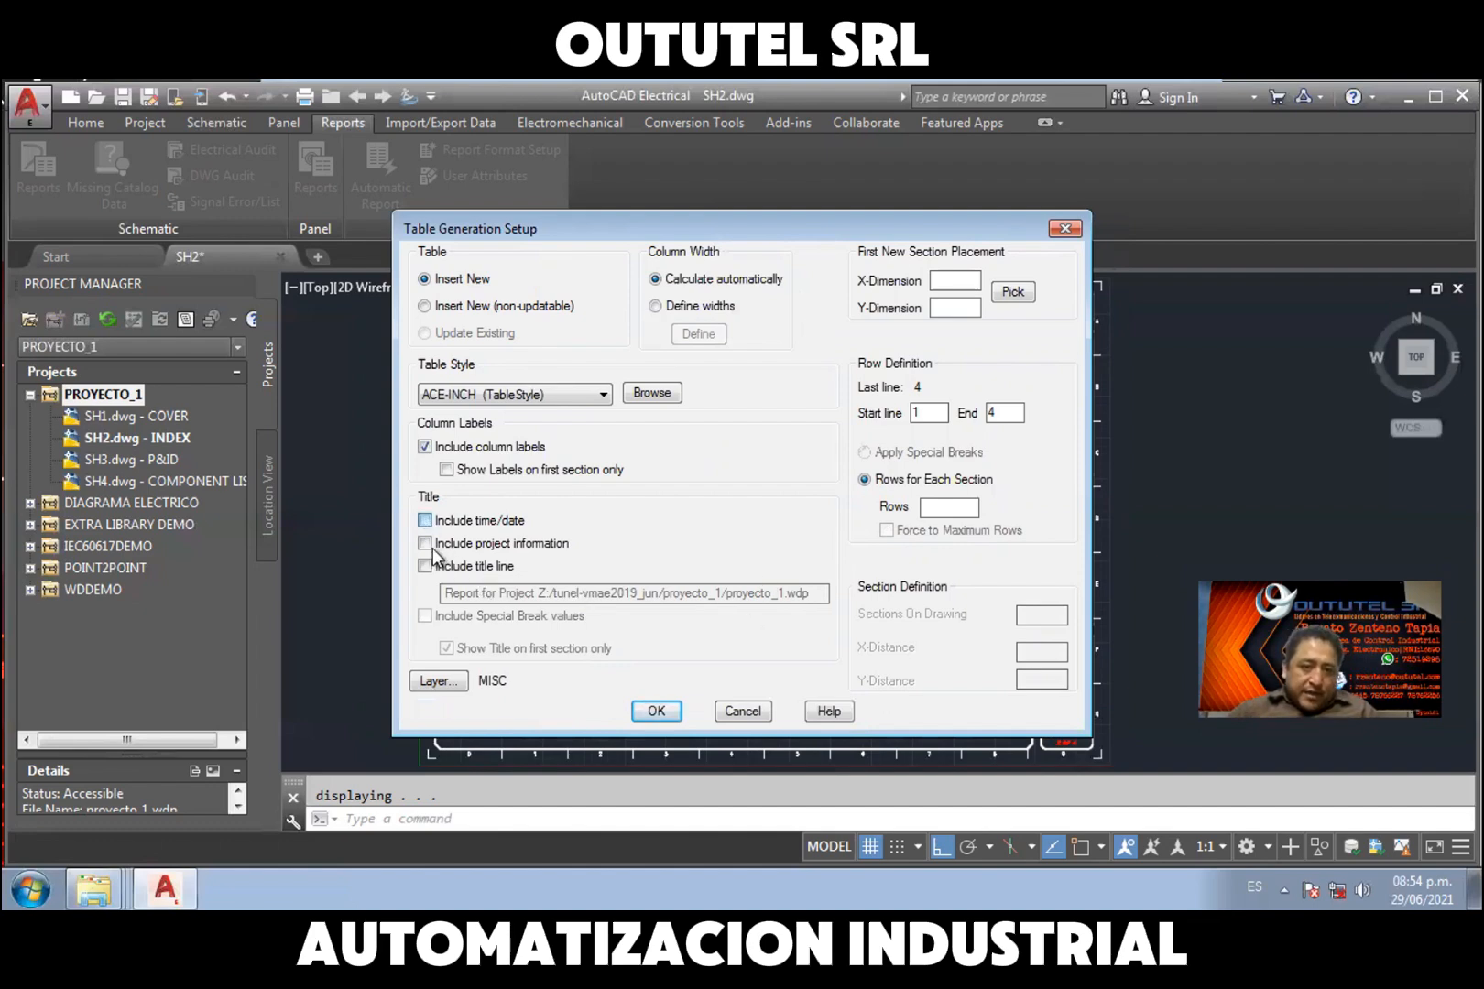
left_click(425, 521)
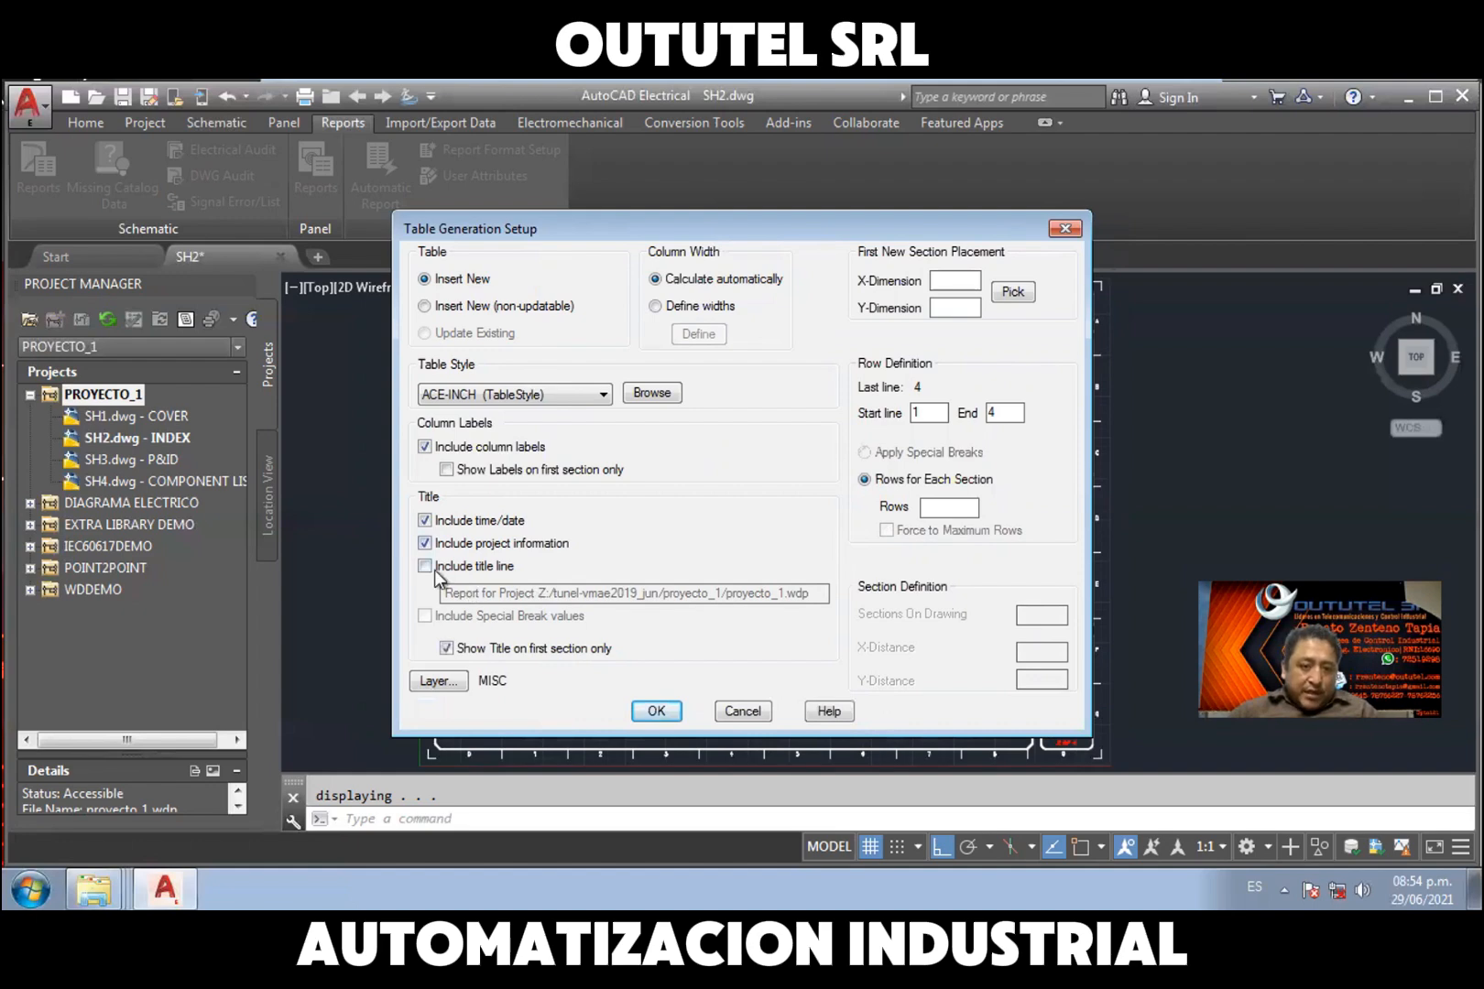
left_click(425, 543)
left_click(425, 566)
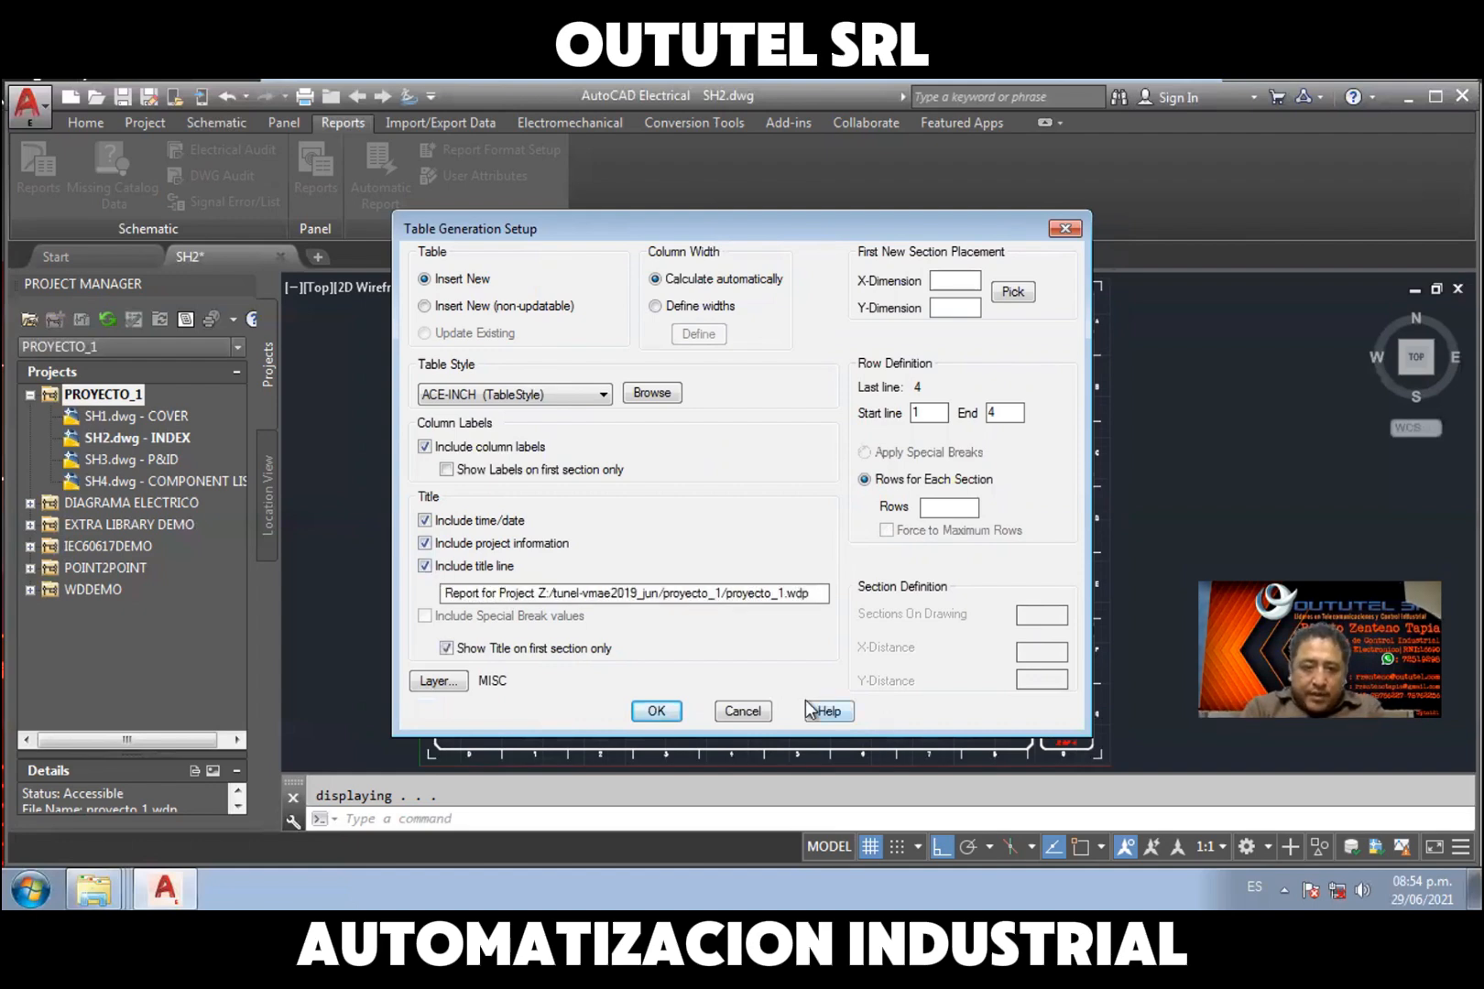
key("BackSpace")
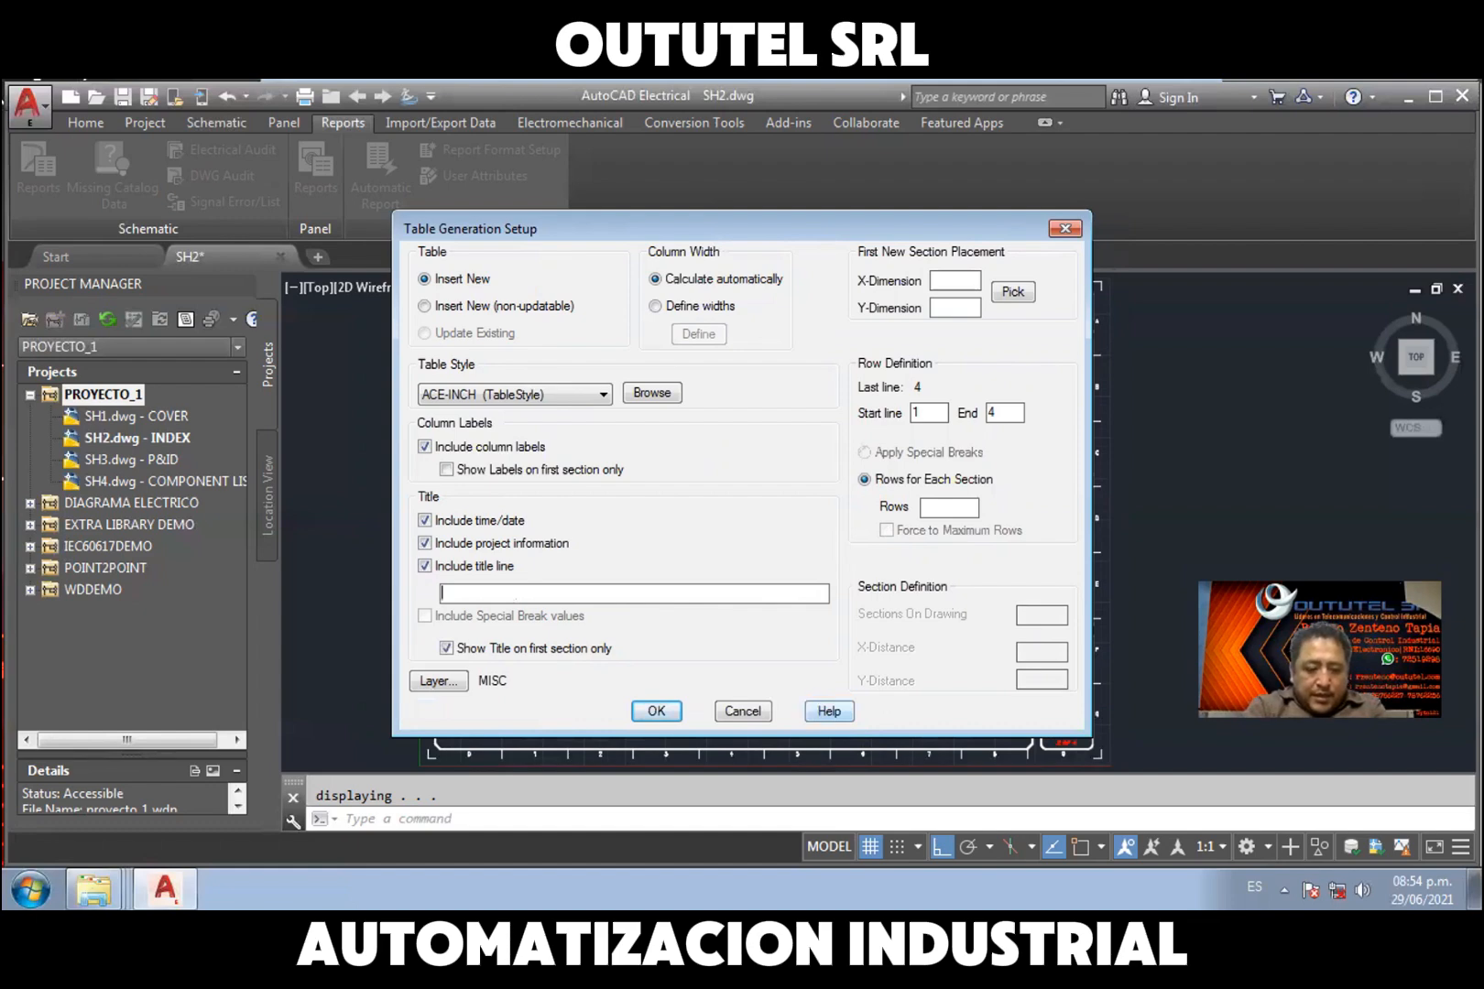
type("DR")
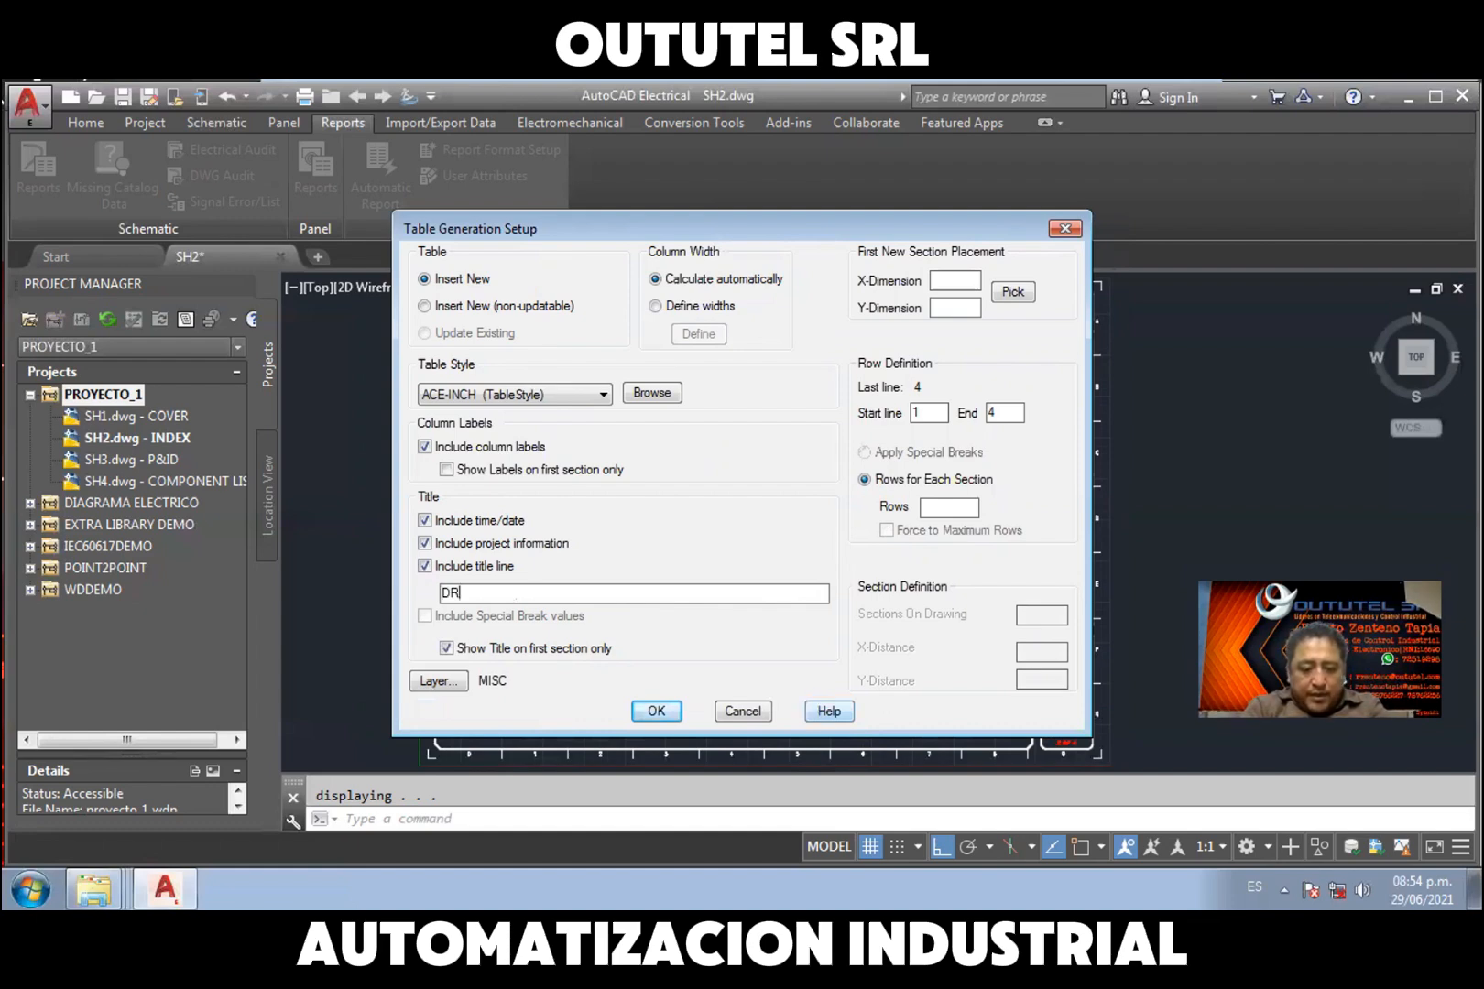
type("AWING LI")
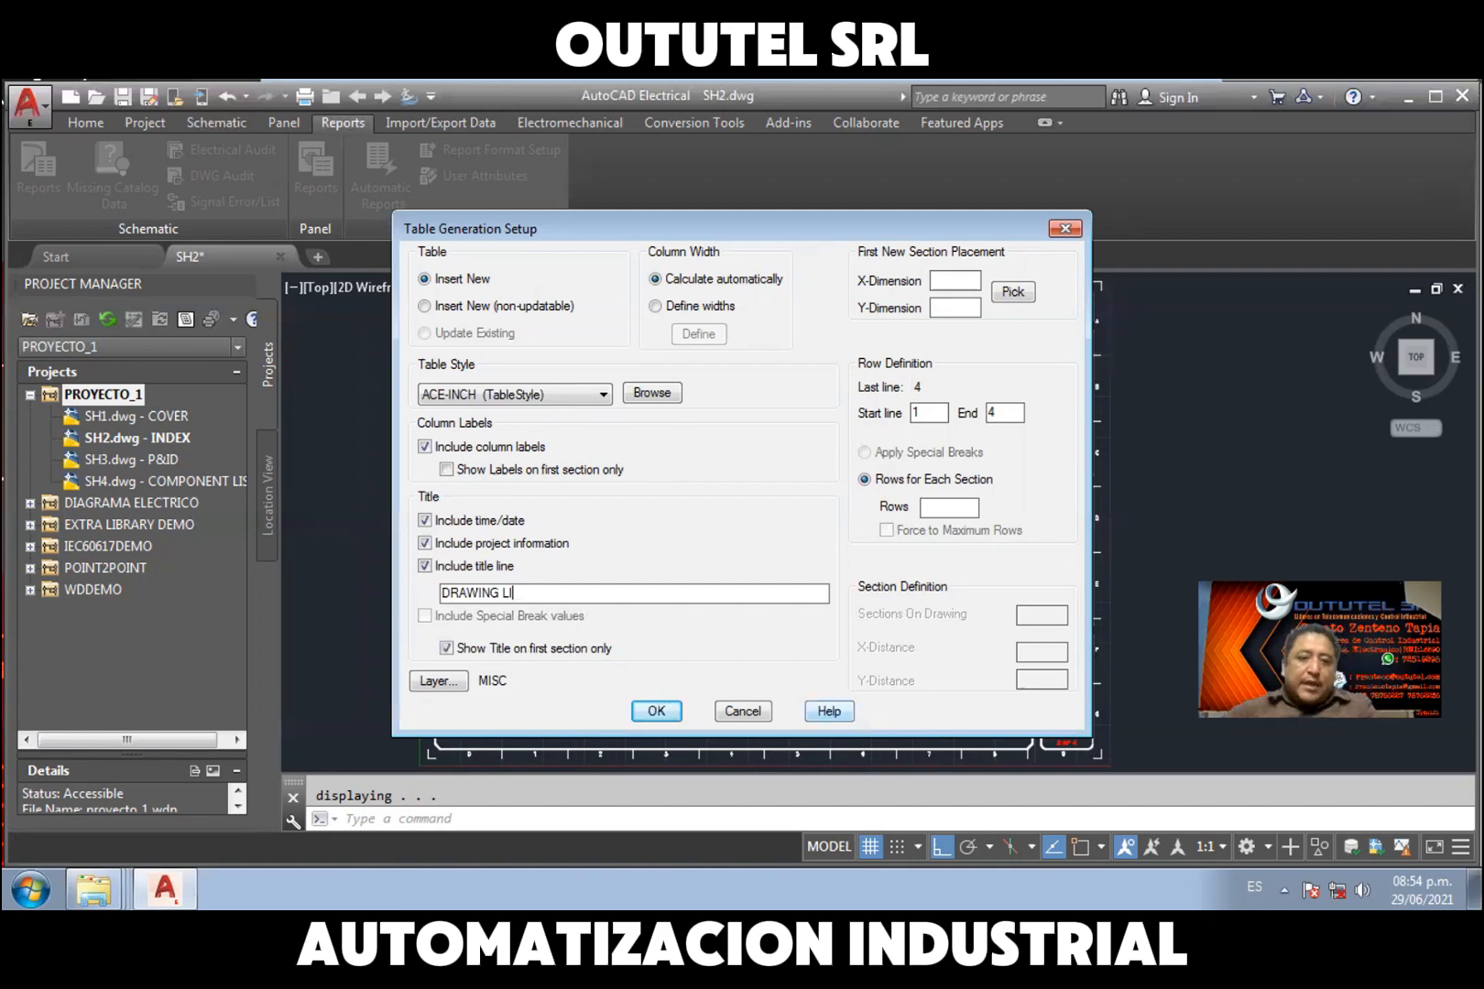
type("ST")
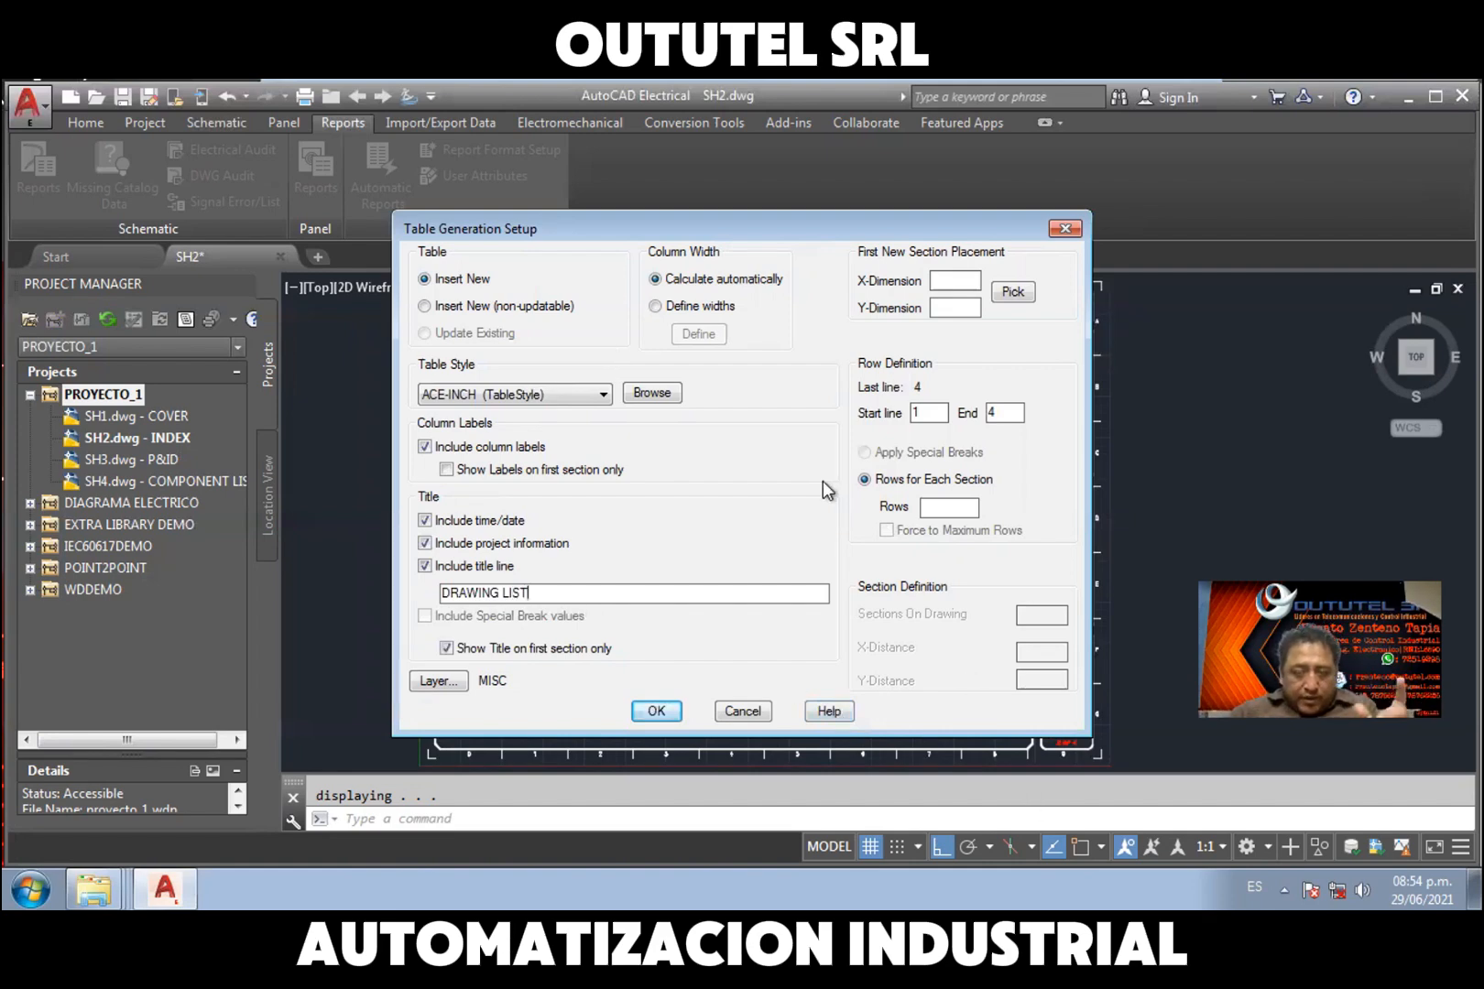
Insert the drawing list table near the upper-left corner of the SH2 sheet frame and close the report
left_click(657, 712)
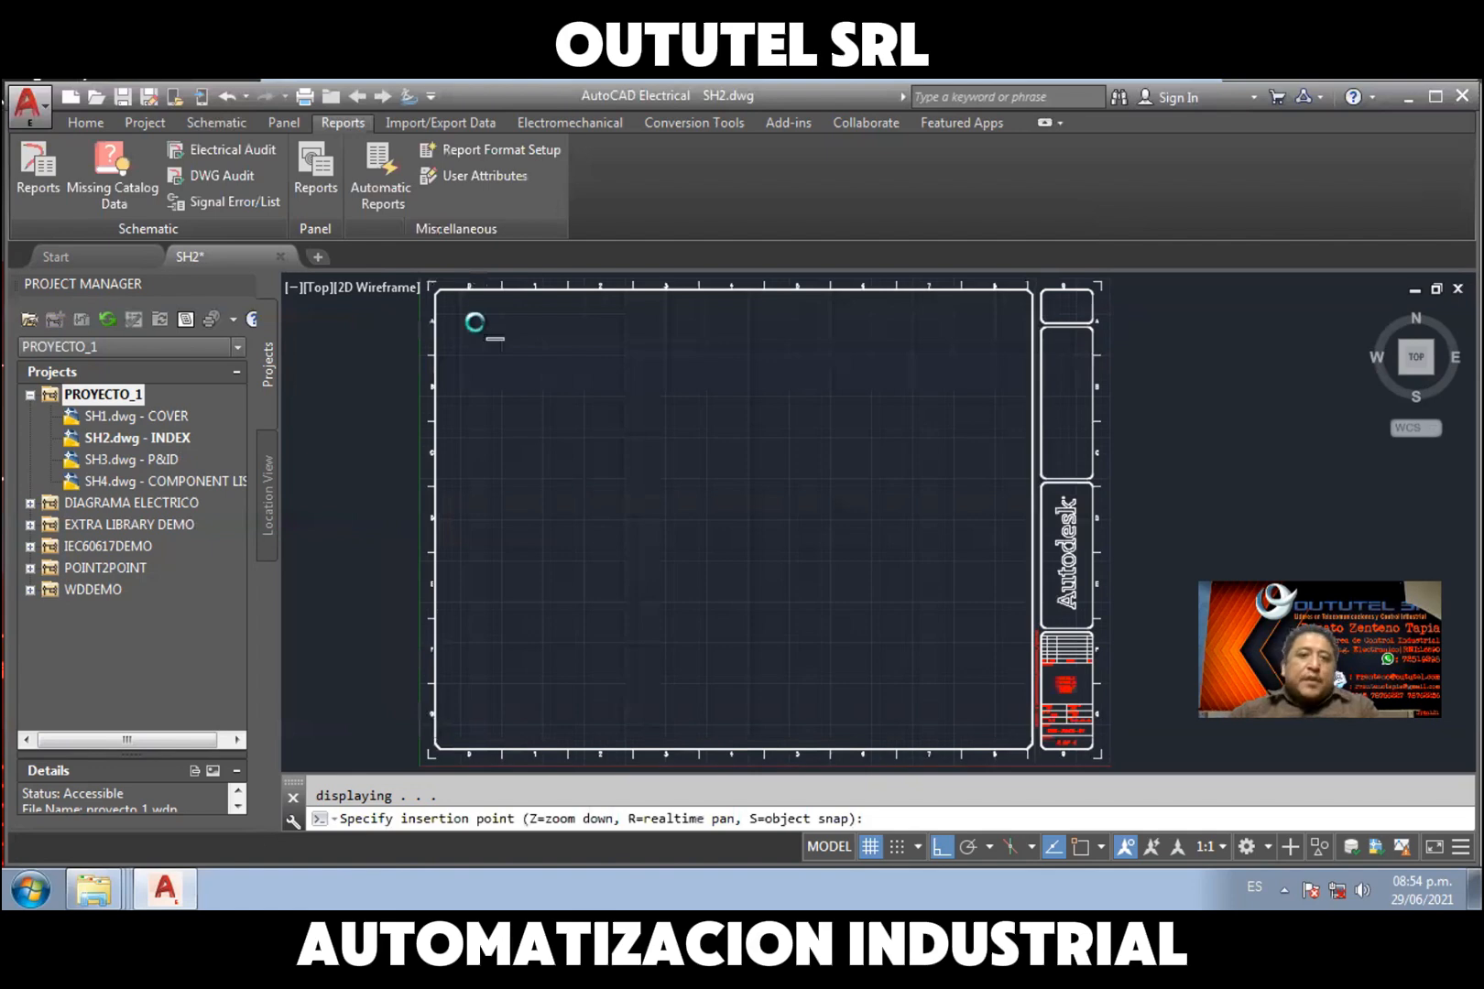
left_click(763, 524)
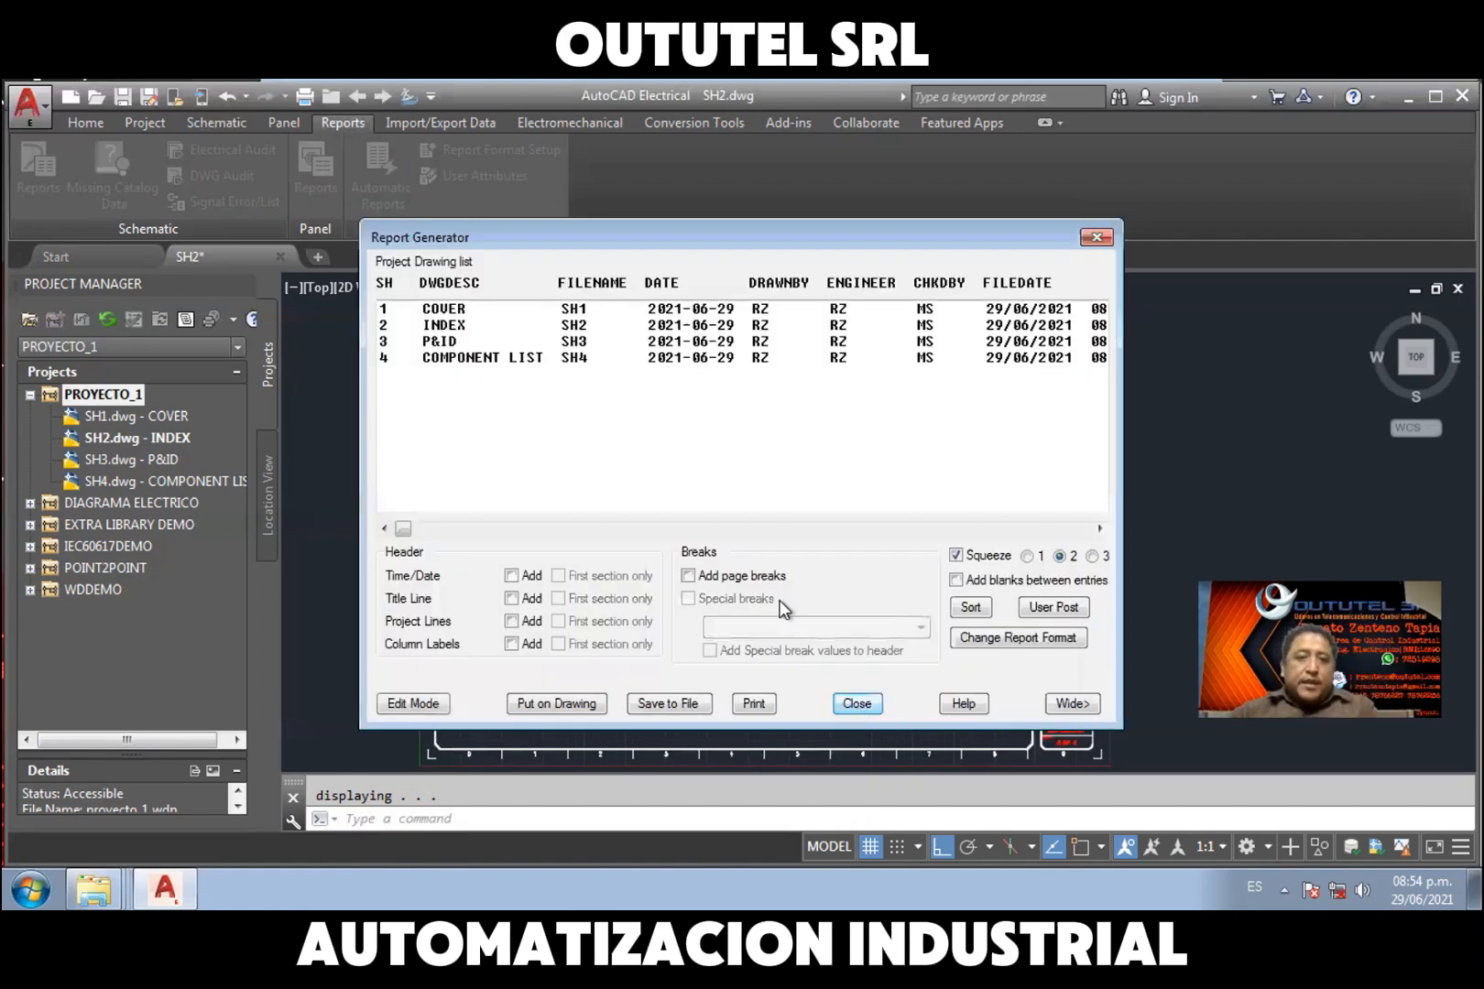
left_click(857, 704)
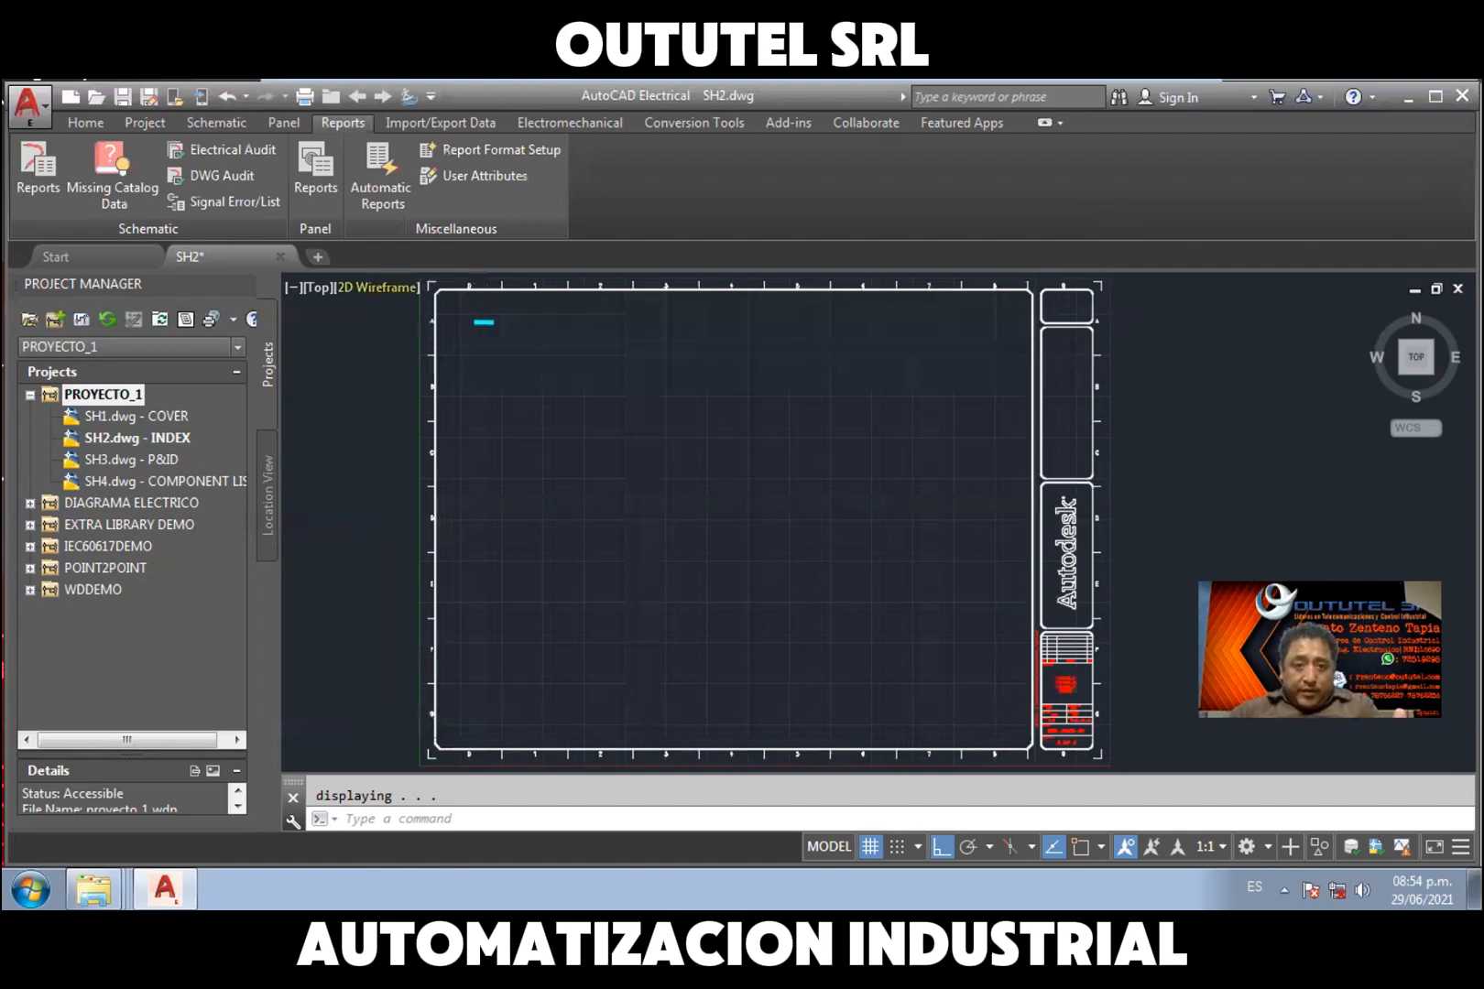
Examine the inserted drawing list table up close and compare its size with the whole sheet
scroll(486, 325, "up", 2)
scroll(486, 325, "up", 3)
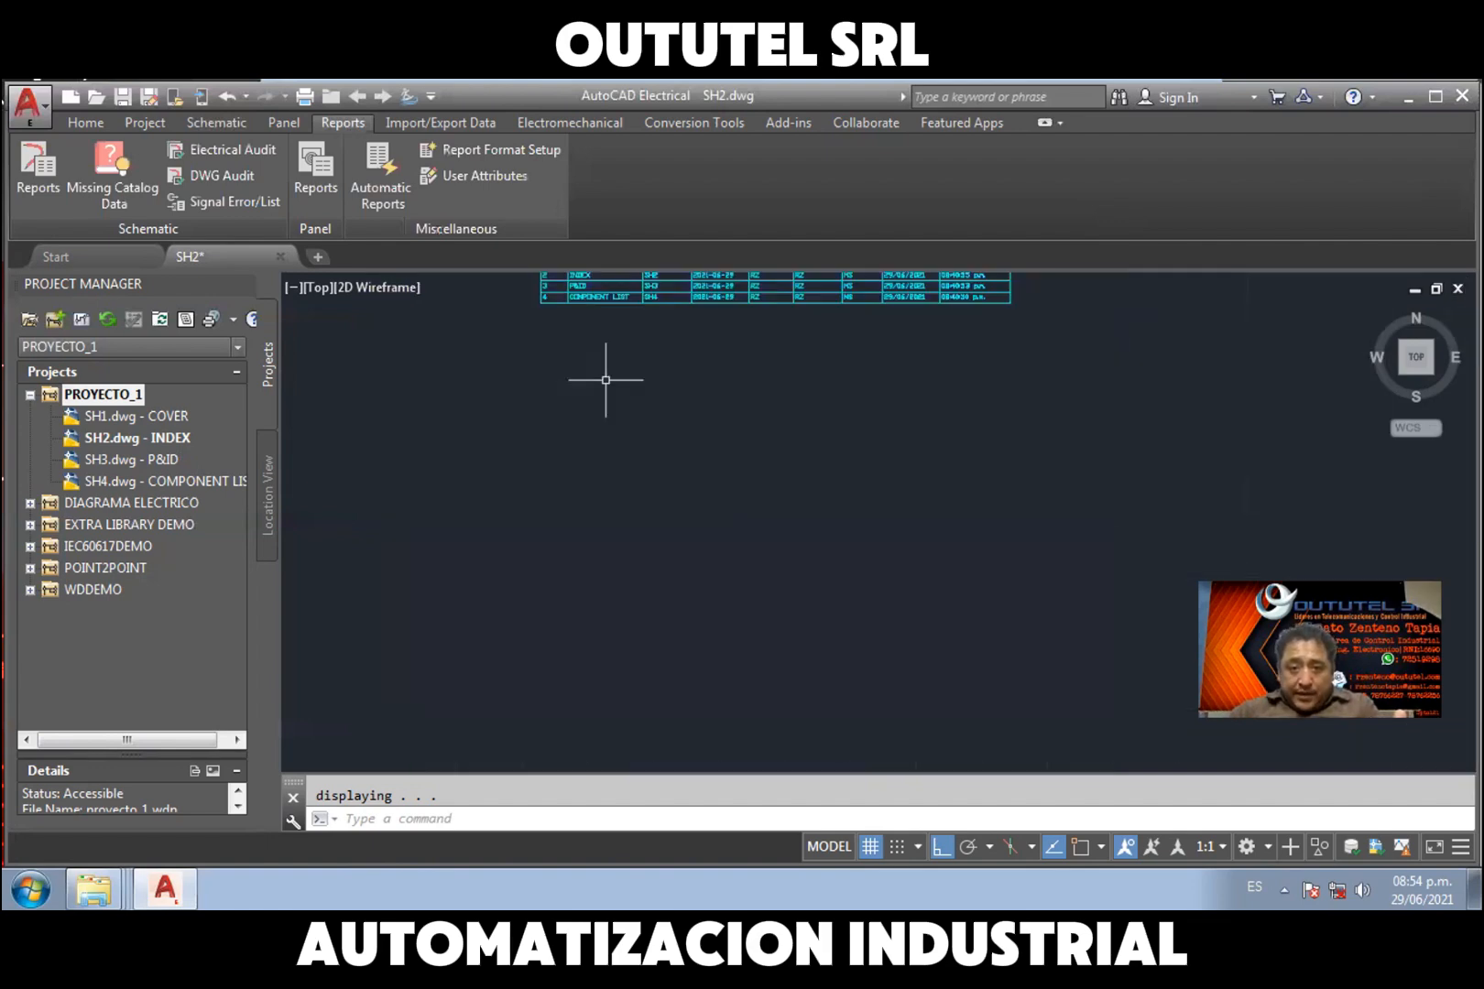
middle_click_drag(605, 379, 631, 503)
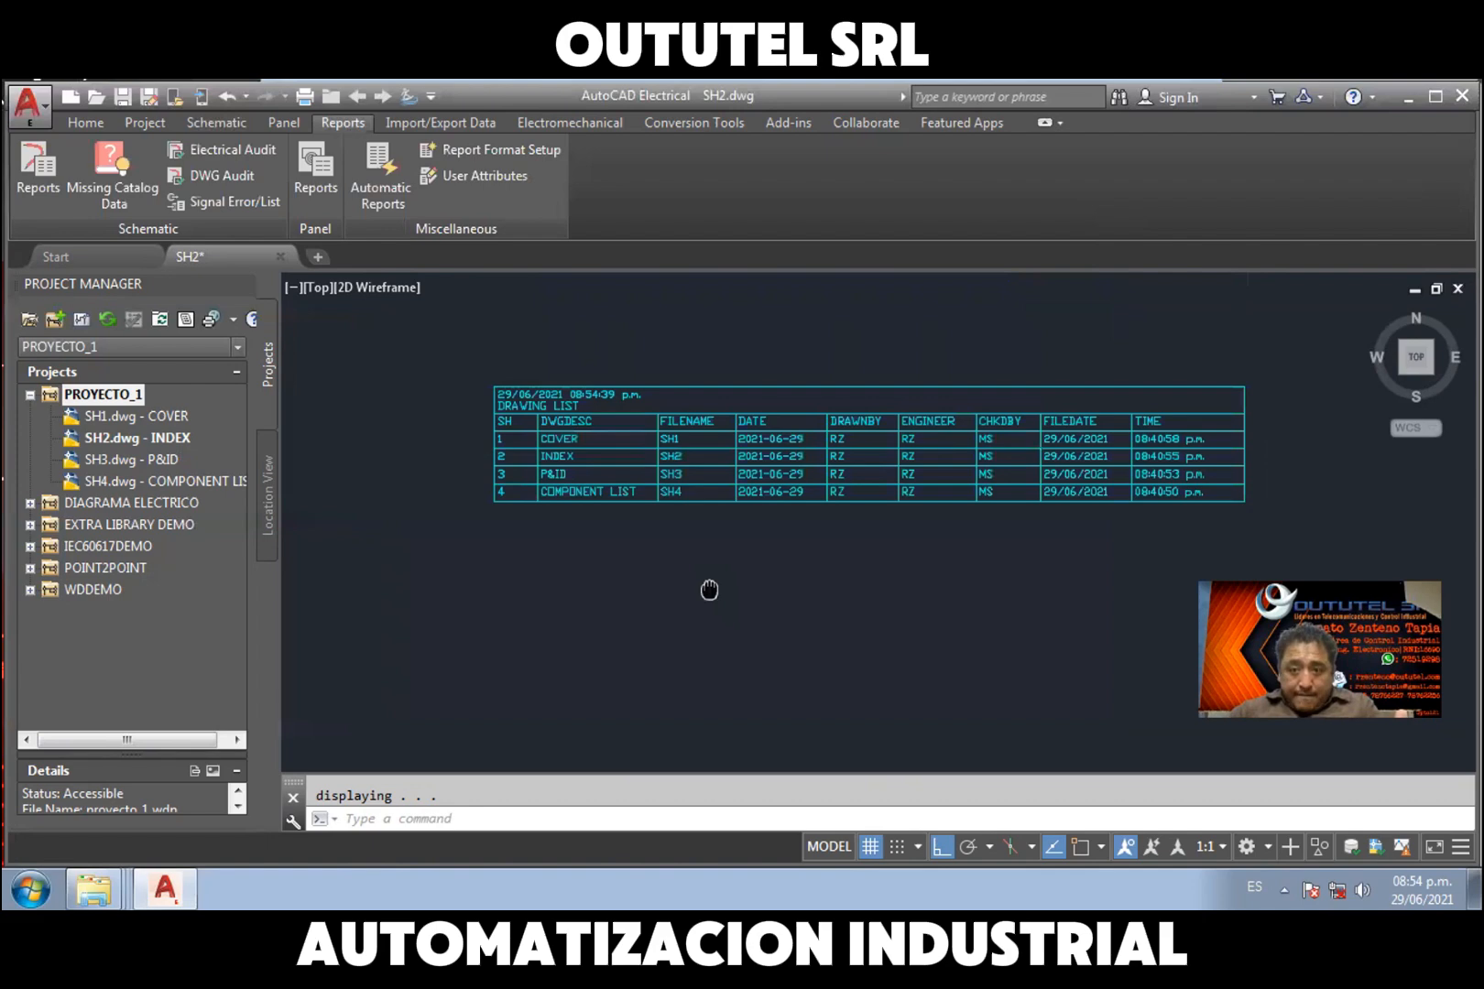
scroll(709, 589, "up", 2)
middle_click_drag(709, 589, 691, 688)
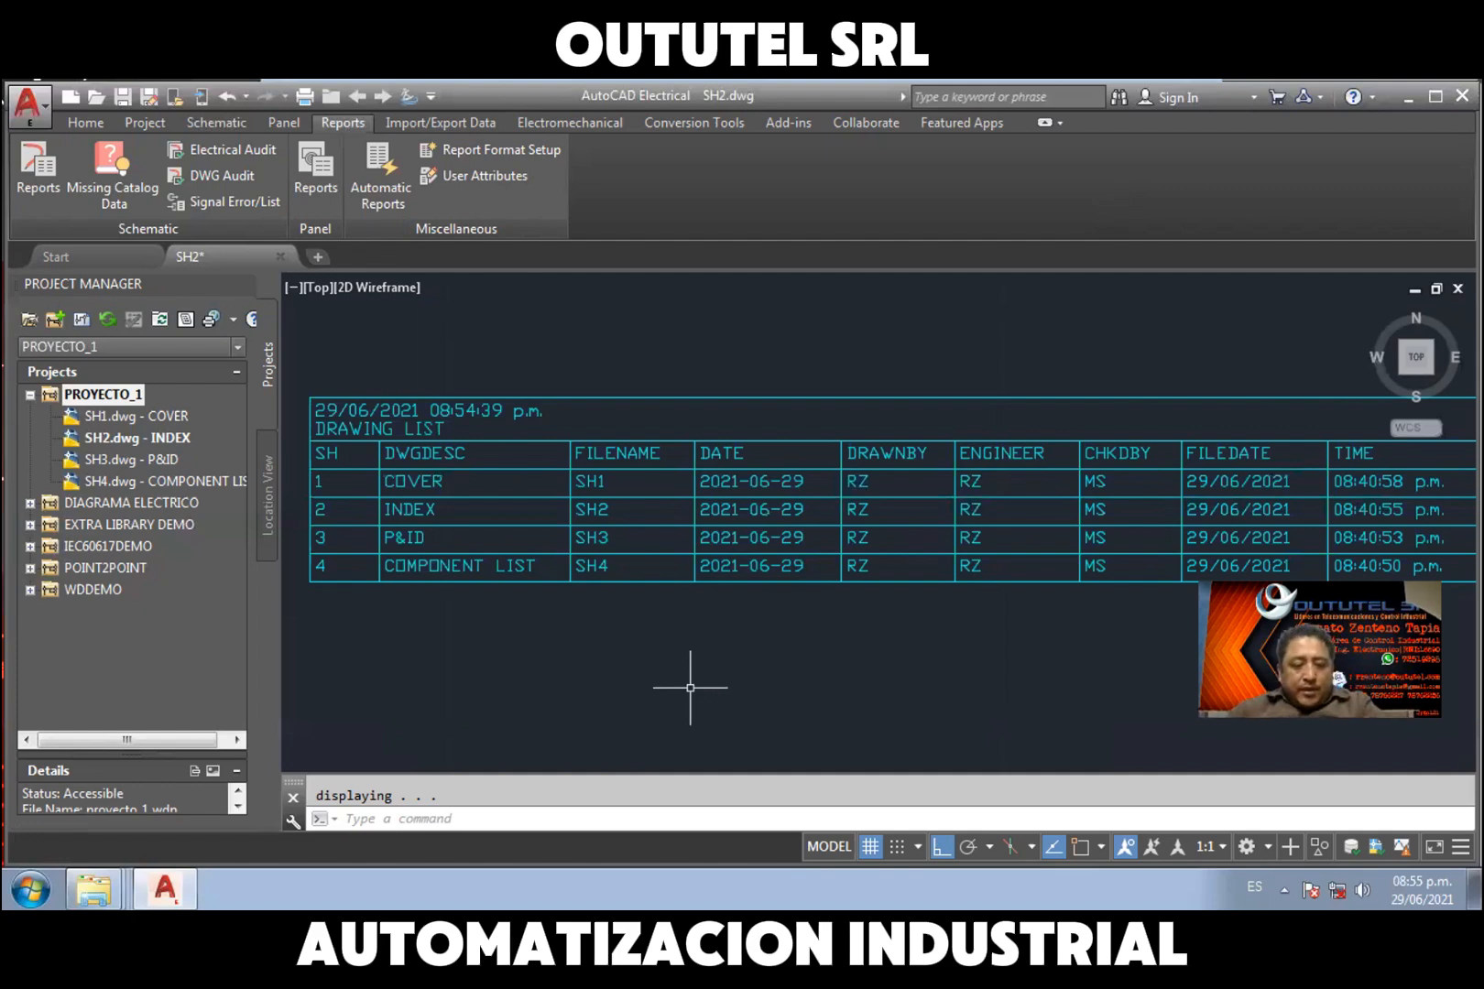
key("Escape")
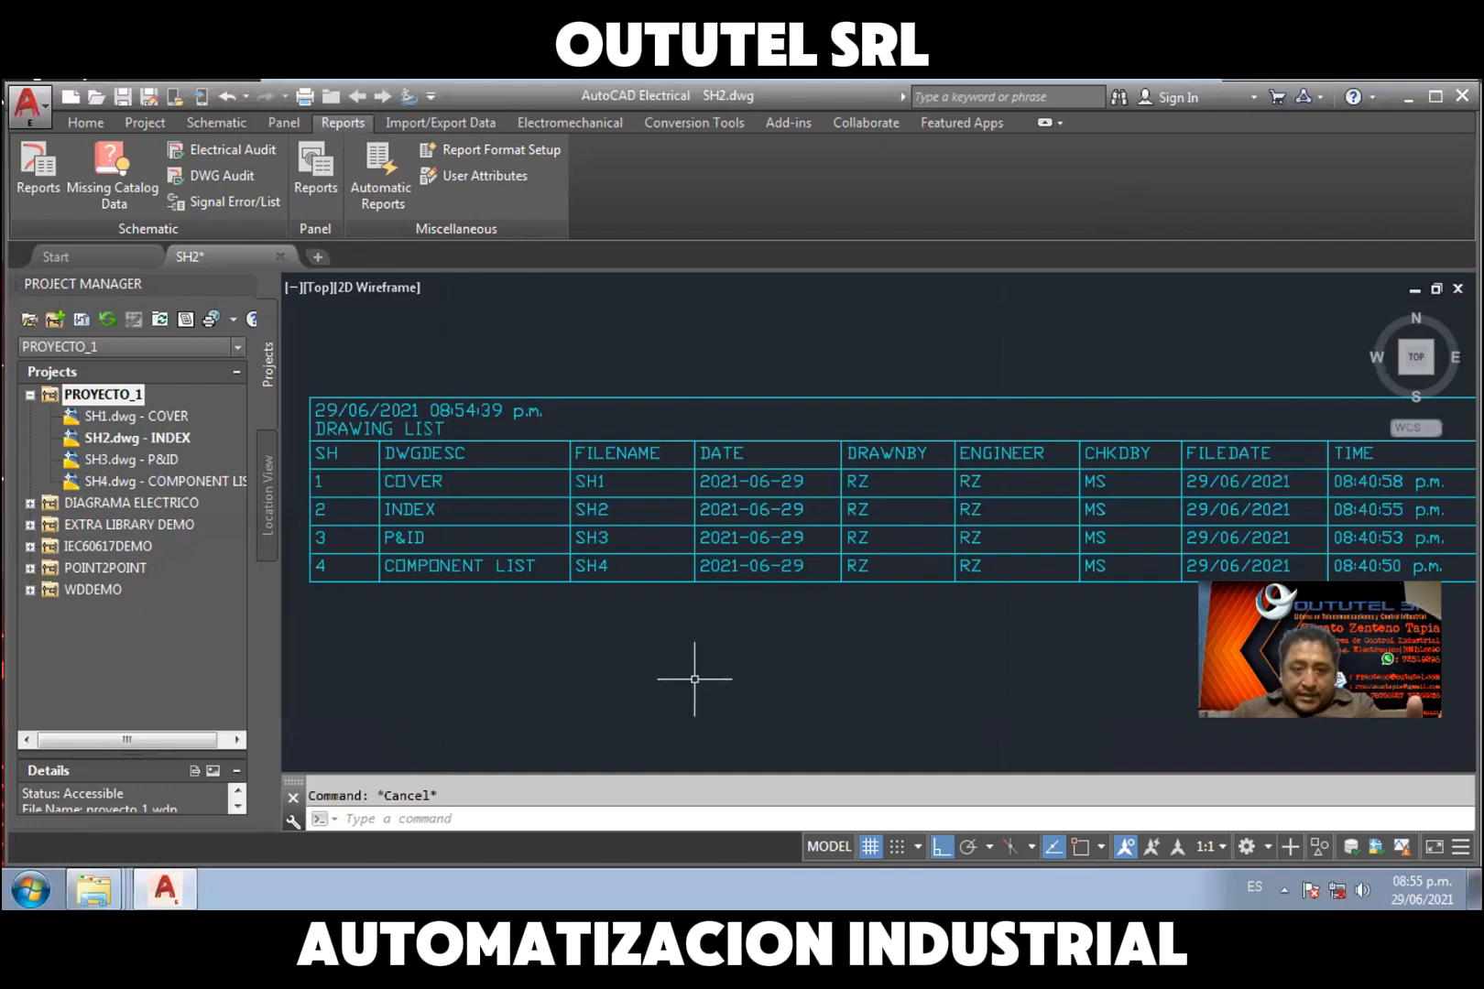
scroll(746, 648, "down", 2)
scroll(747, 648, "down", 4)
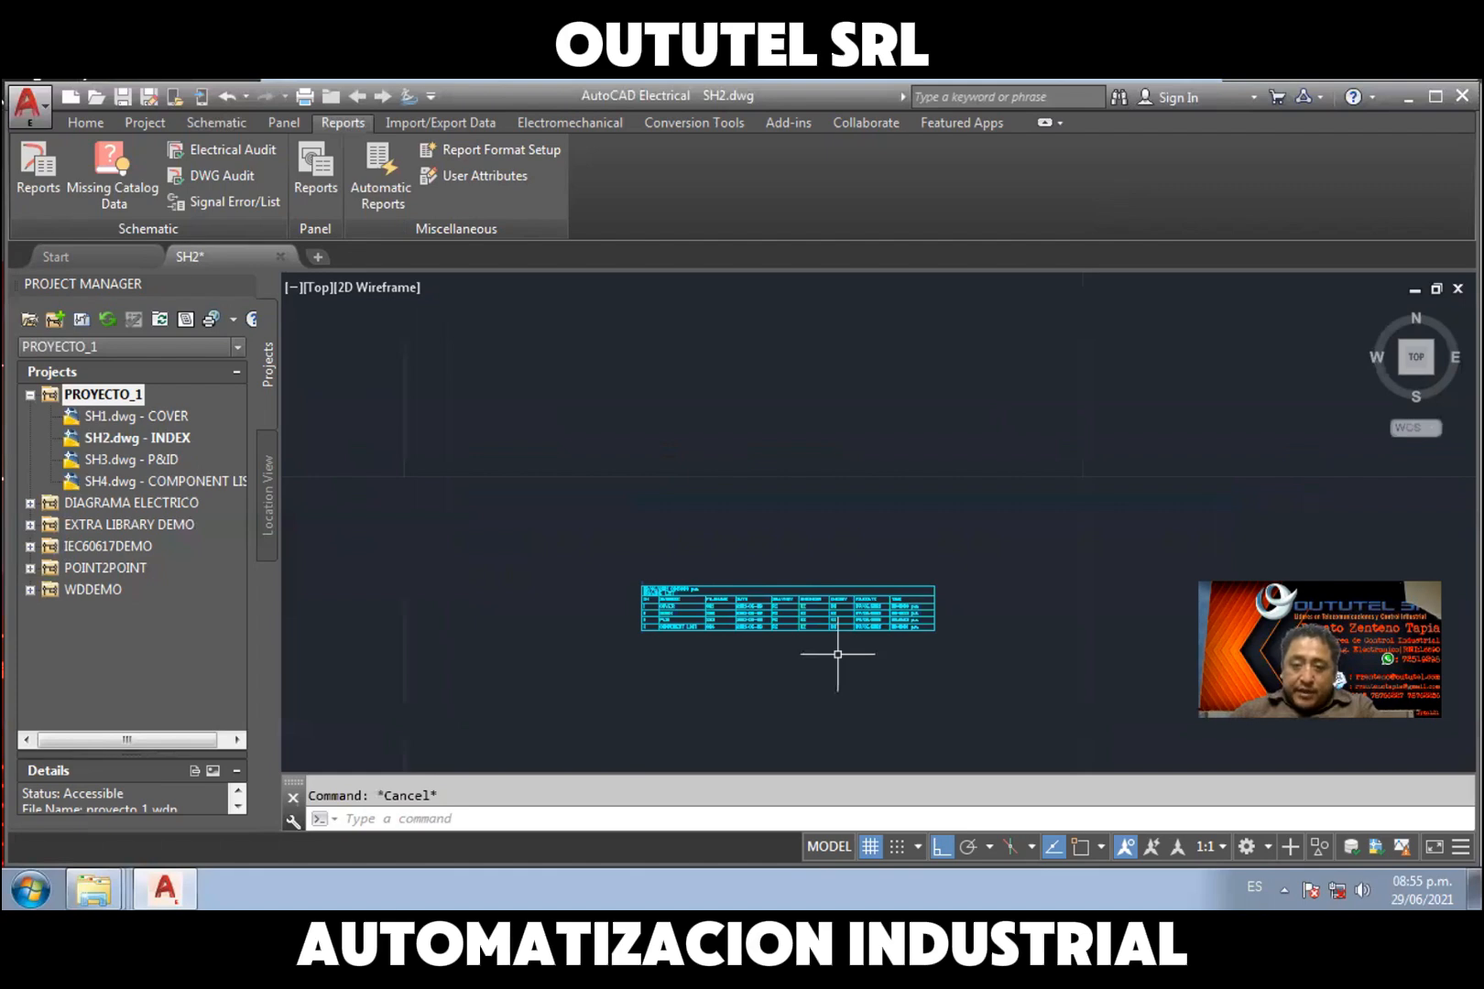
scroll(972, 677, "down", 1)
middle_click_drag(972, 678, 842, 556)
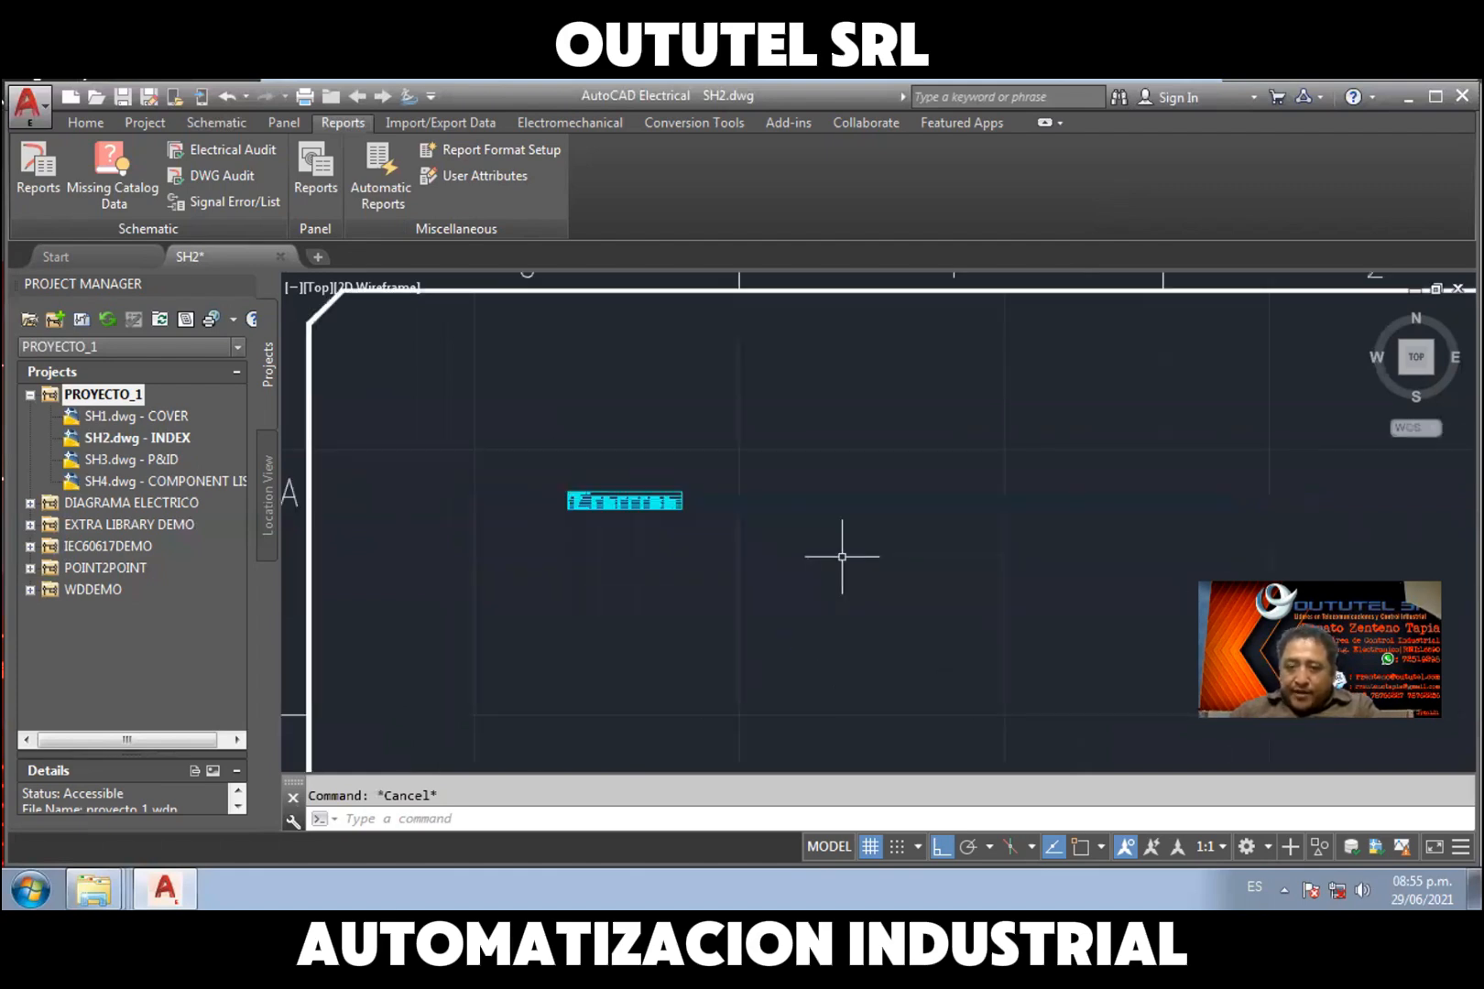
scroll(881, 584, "down", 1)
scroll(823, 553, "down", 3)
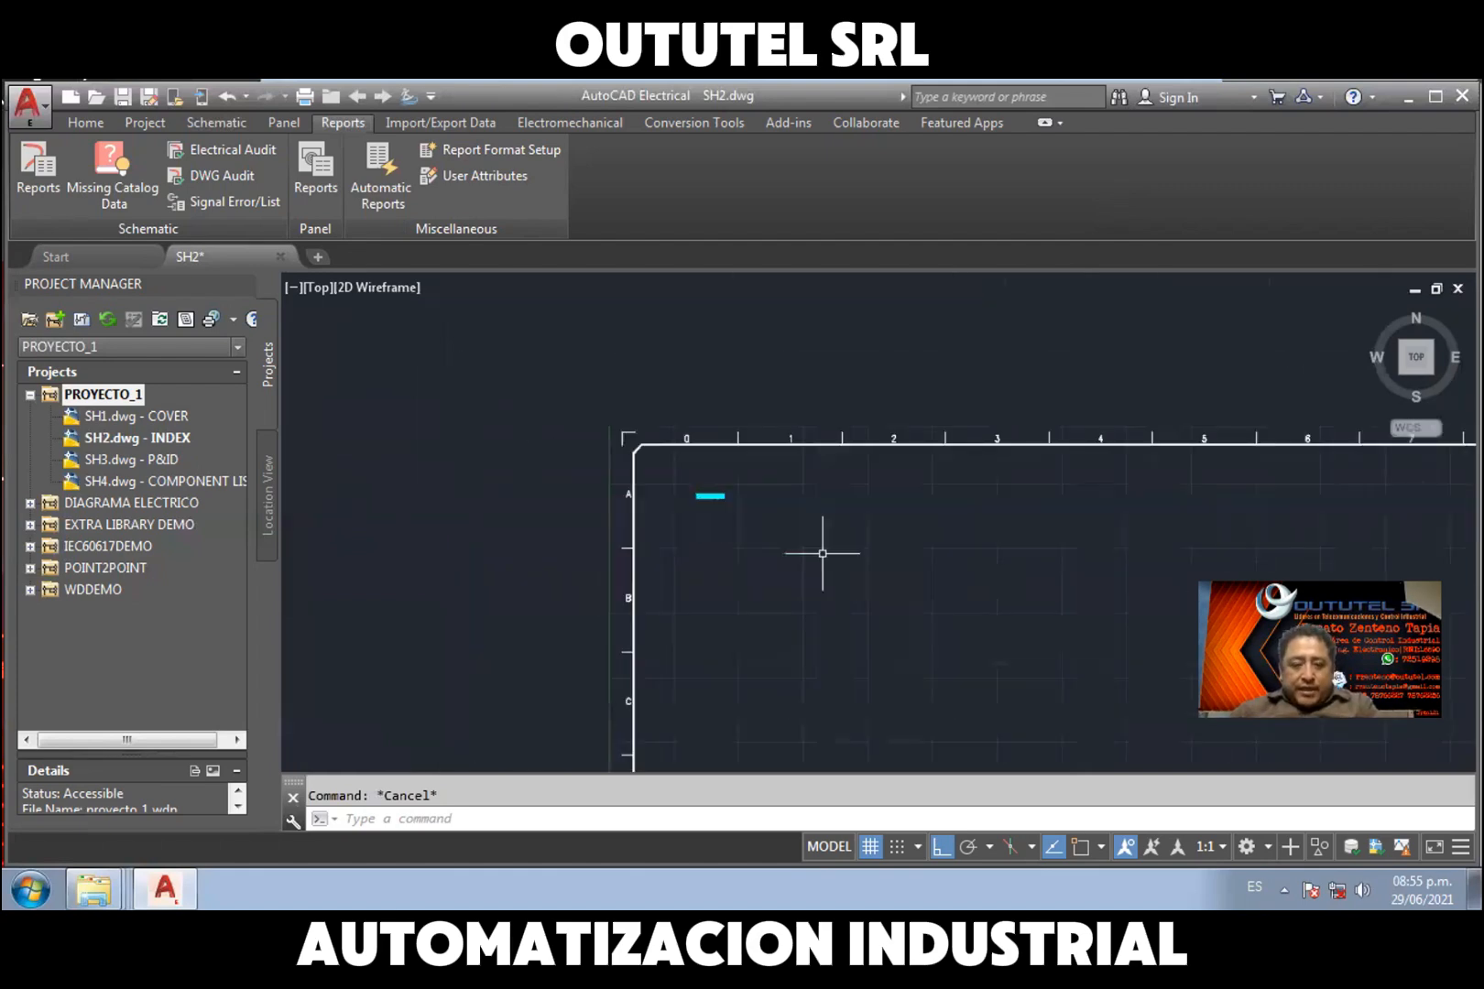
middle_click_drag(962, 584, 814, 516)
scroll(814, 516, "down", 1)
mouse_move(903, 554)
middle_mouse_down()
mouse_move(789, 468)
mouse_move(771, 430)
middle_mouse_up()
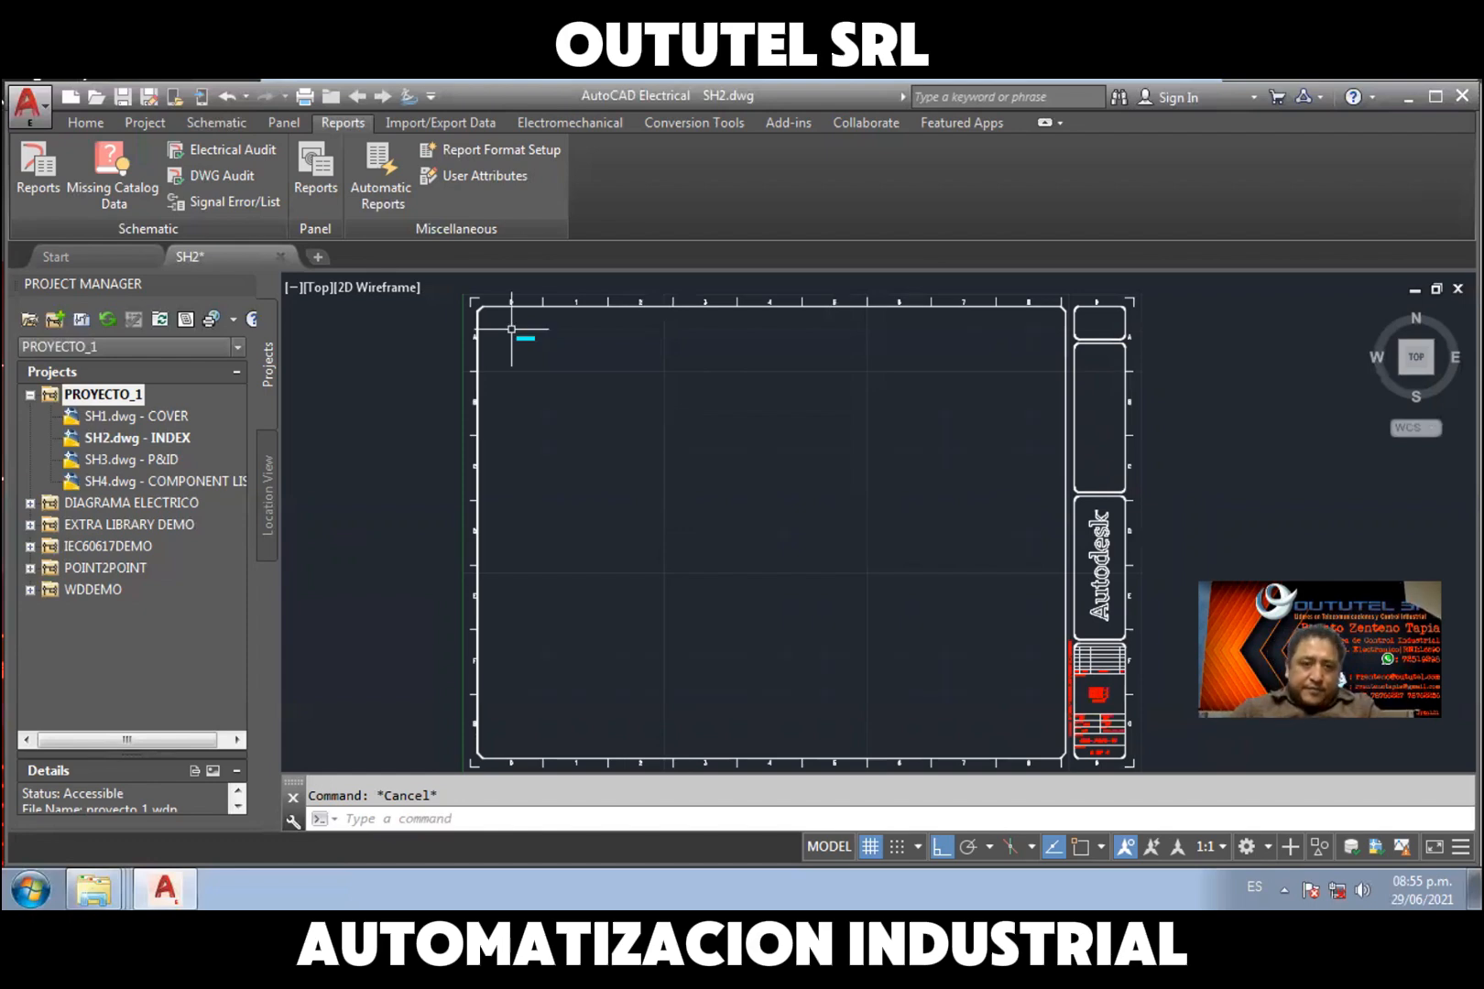
Open the DWGDESC header cell of the drawing list table for text editing and exit it
scroll(511, 328, "up", 2)
scroll(526, 336, "up", 4)
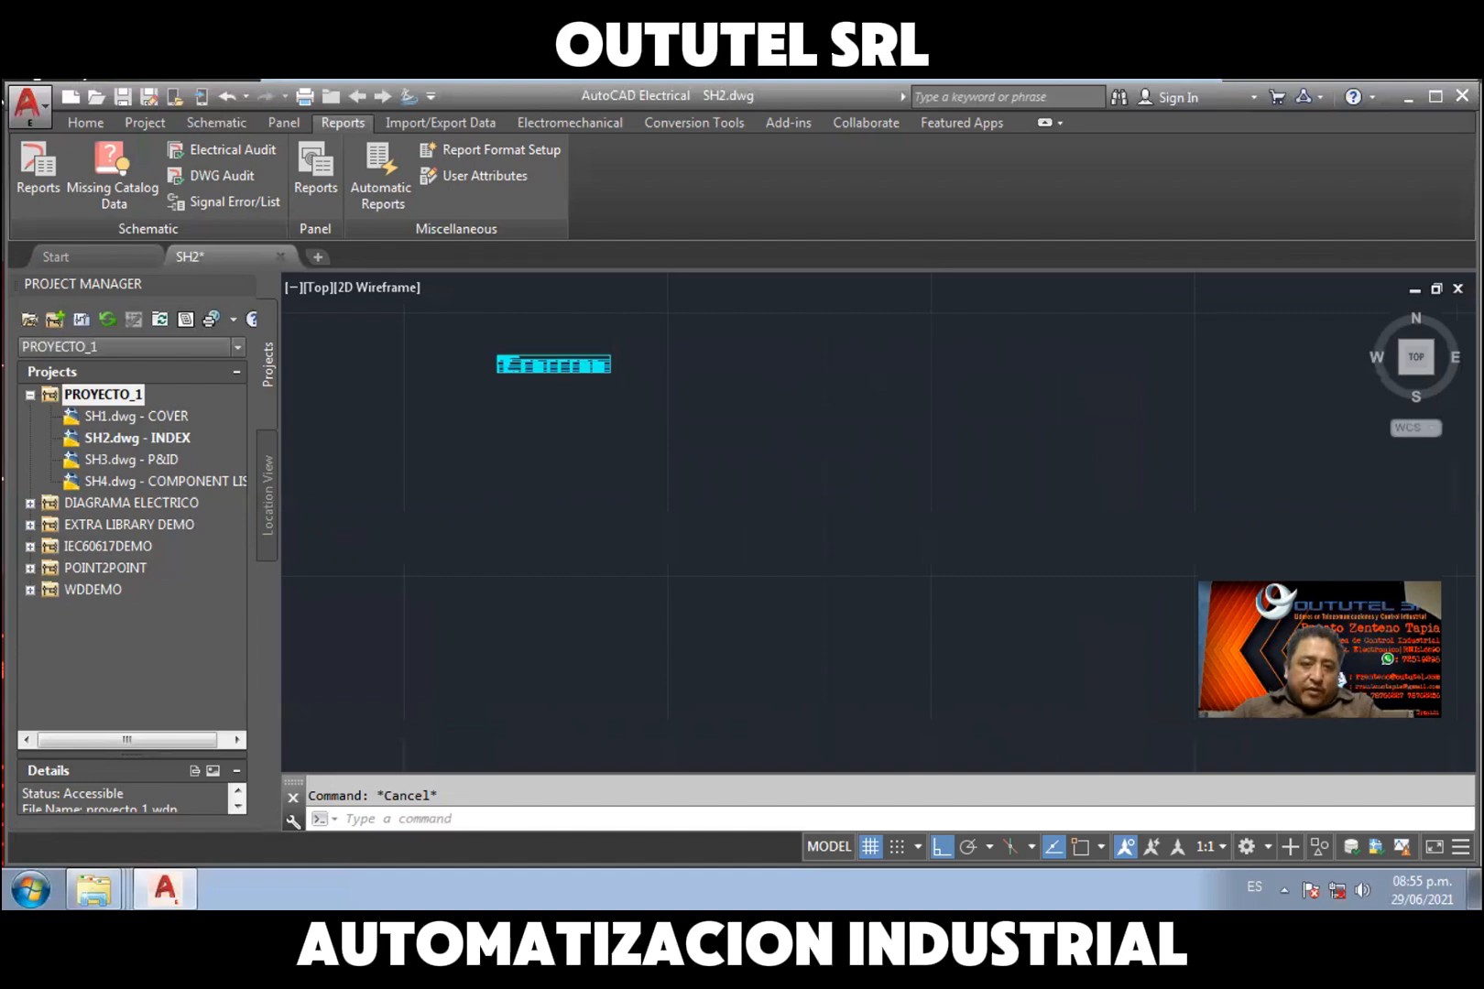
scroll(516, 359, "up", 4)
scroll(495, 381, "up", 2)
middle_click_drag(580, 464, 631, 549)
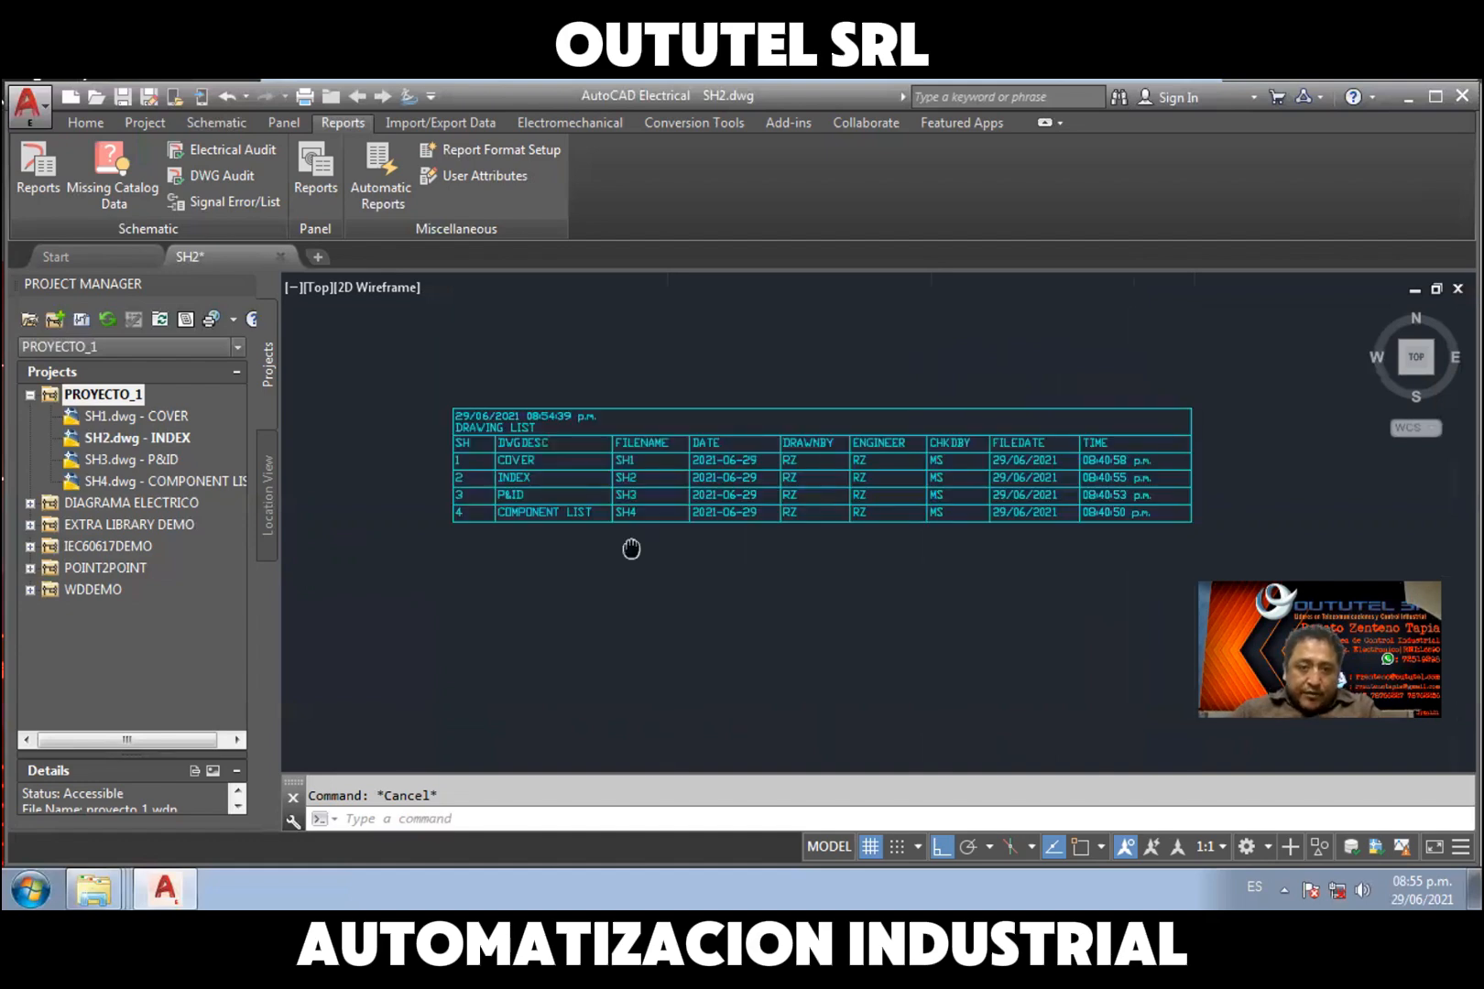
scroll(551, 502, "up", 2)
left_click(503, 429)
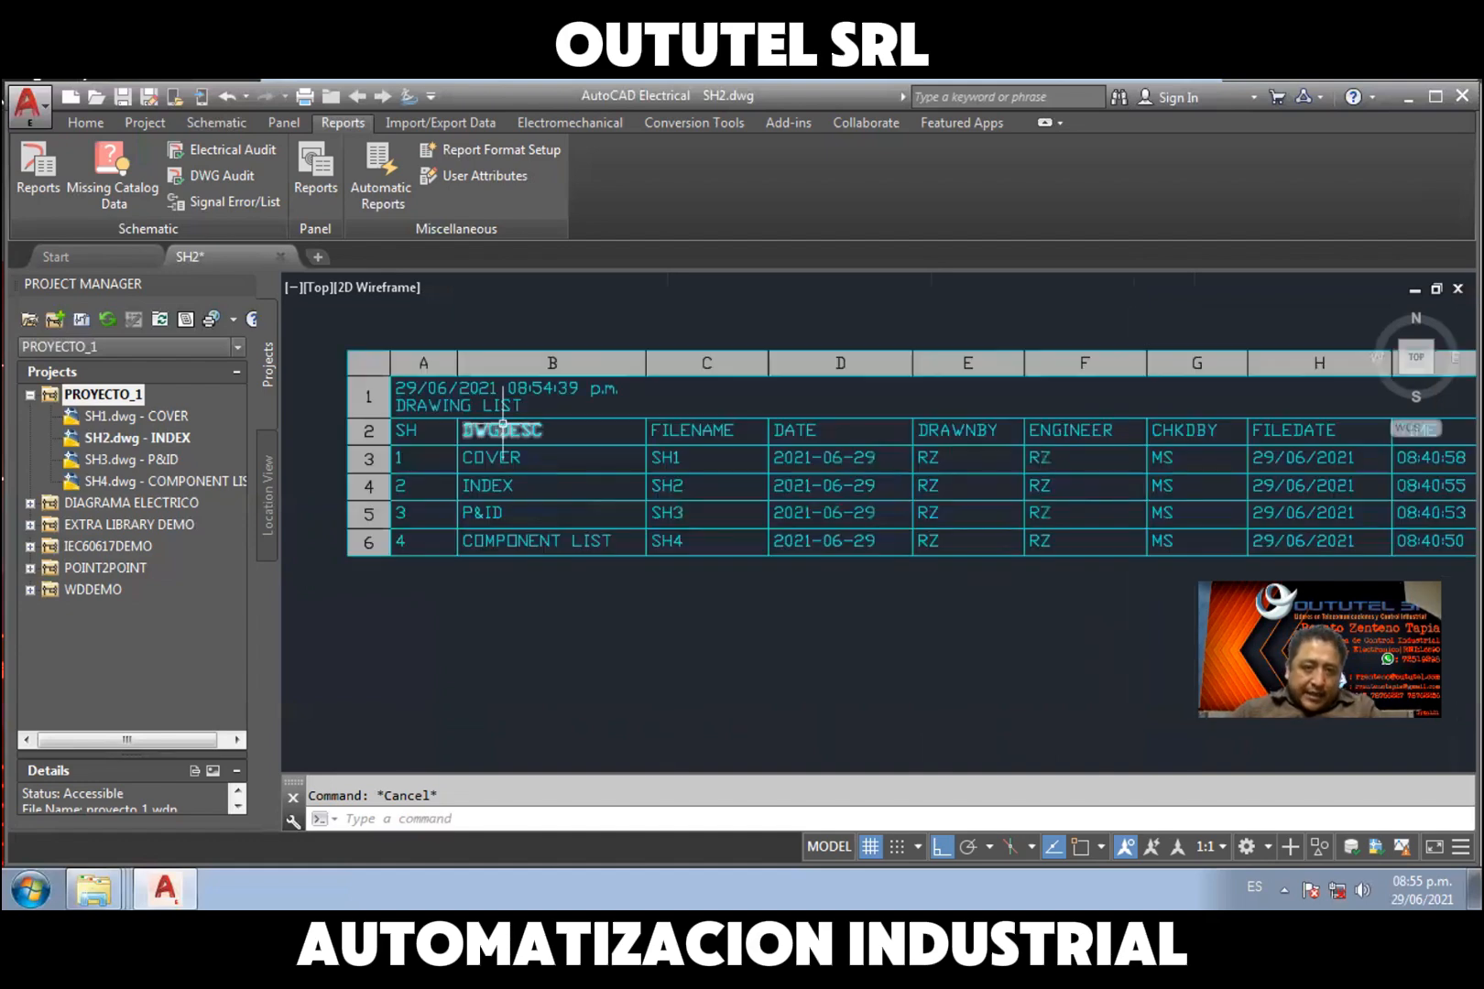
left_click(503, 431)
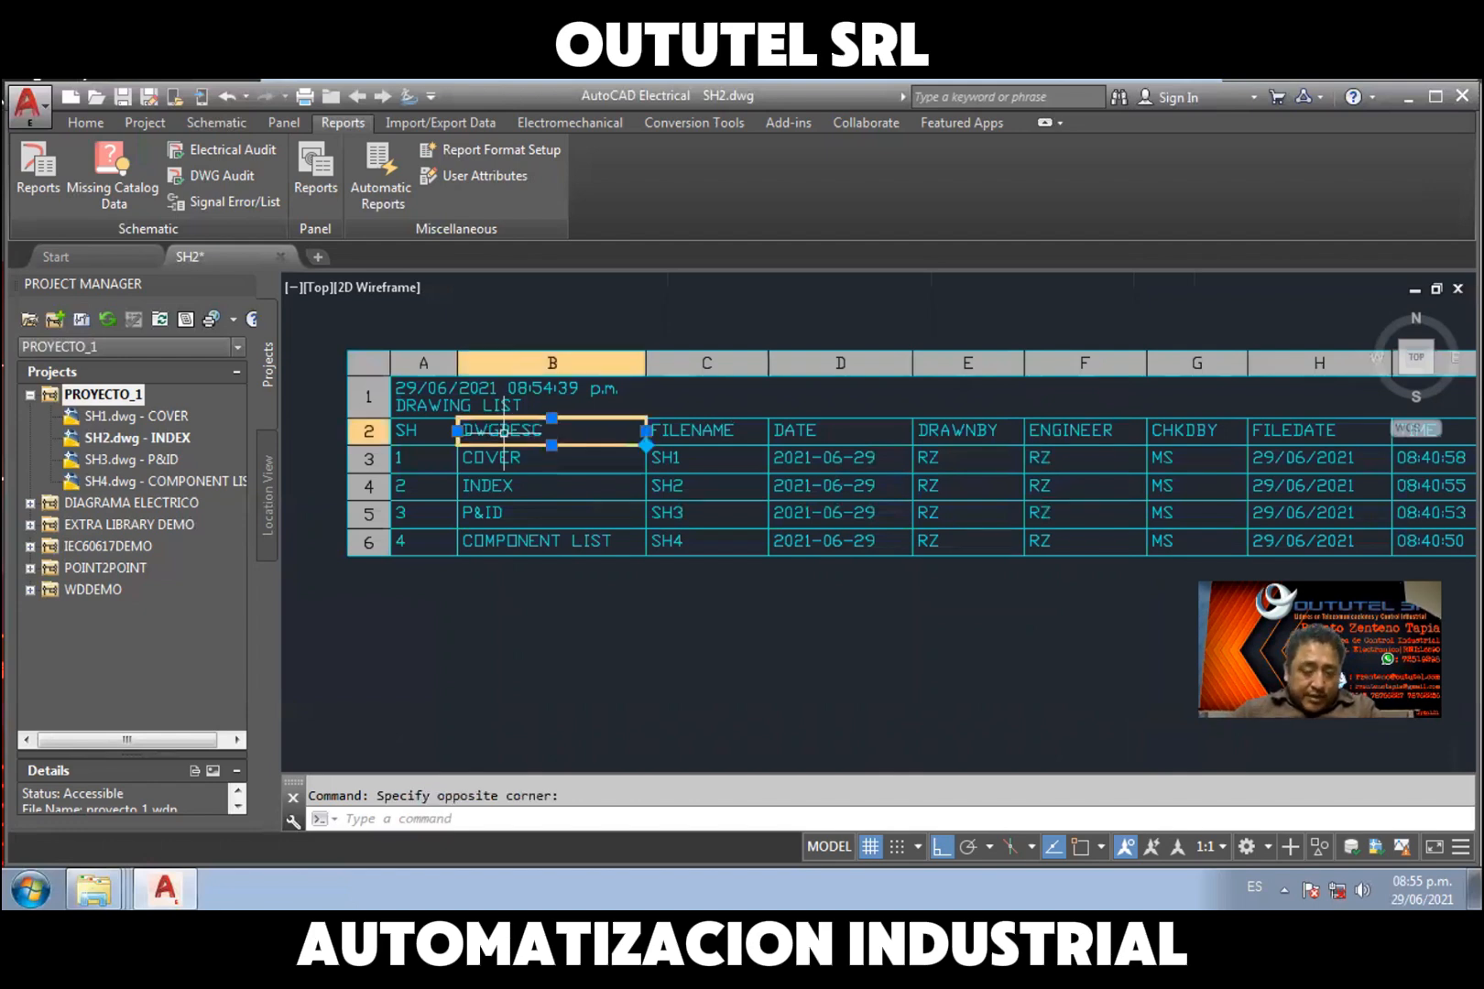
double_click(503, 431)
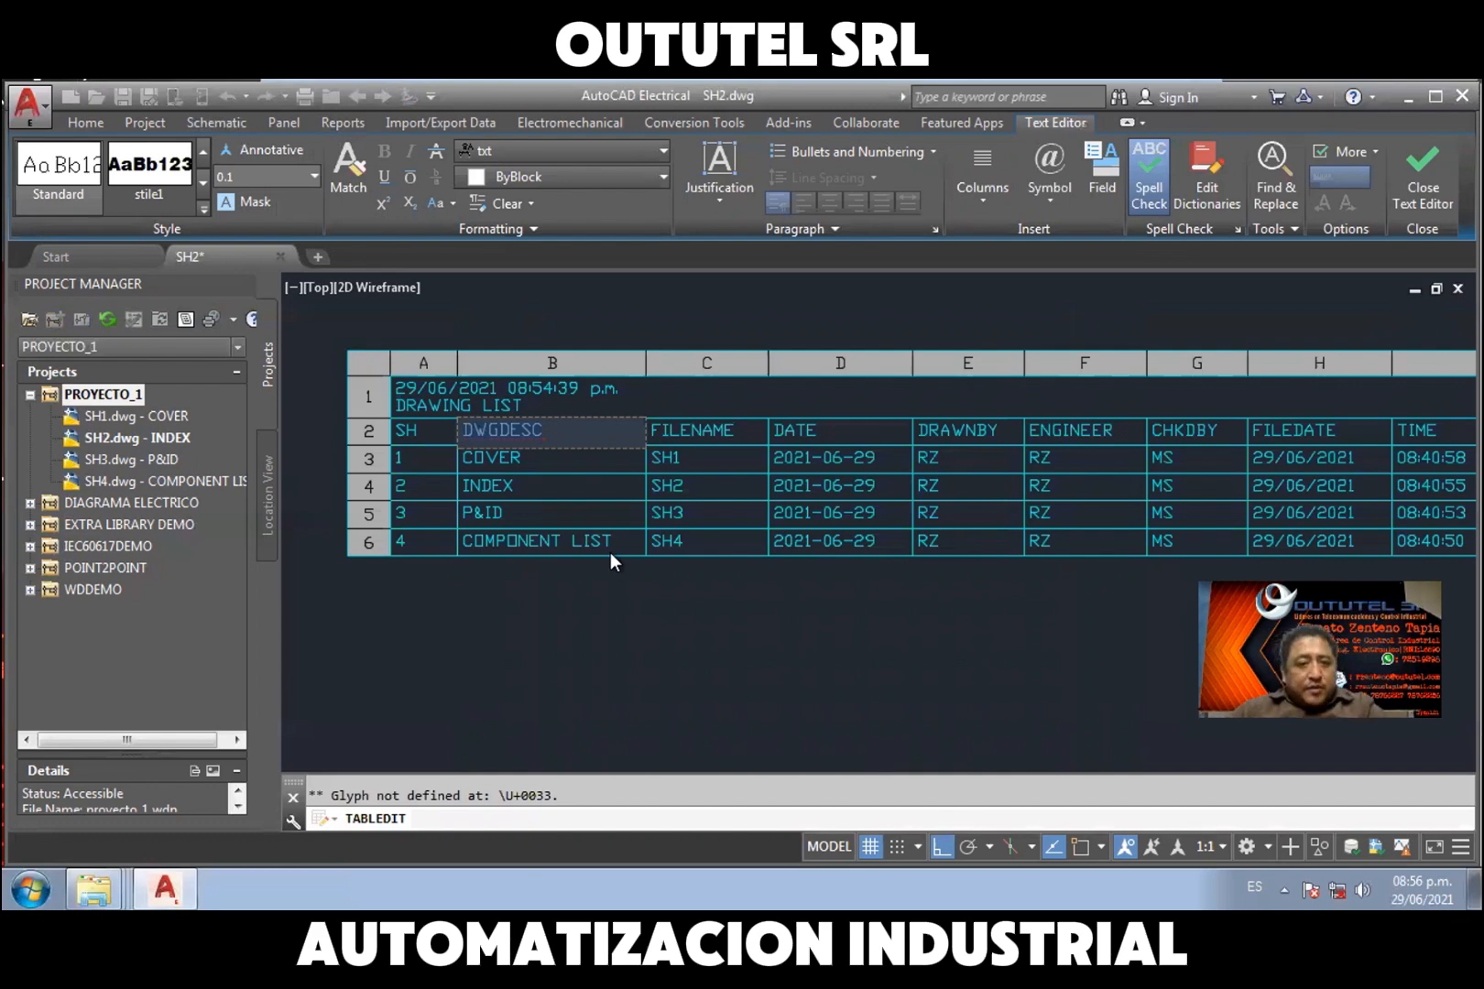
left_click(603, 602)
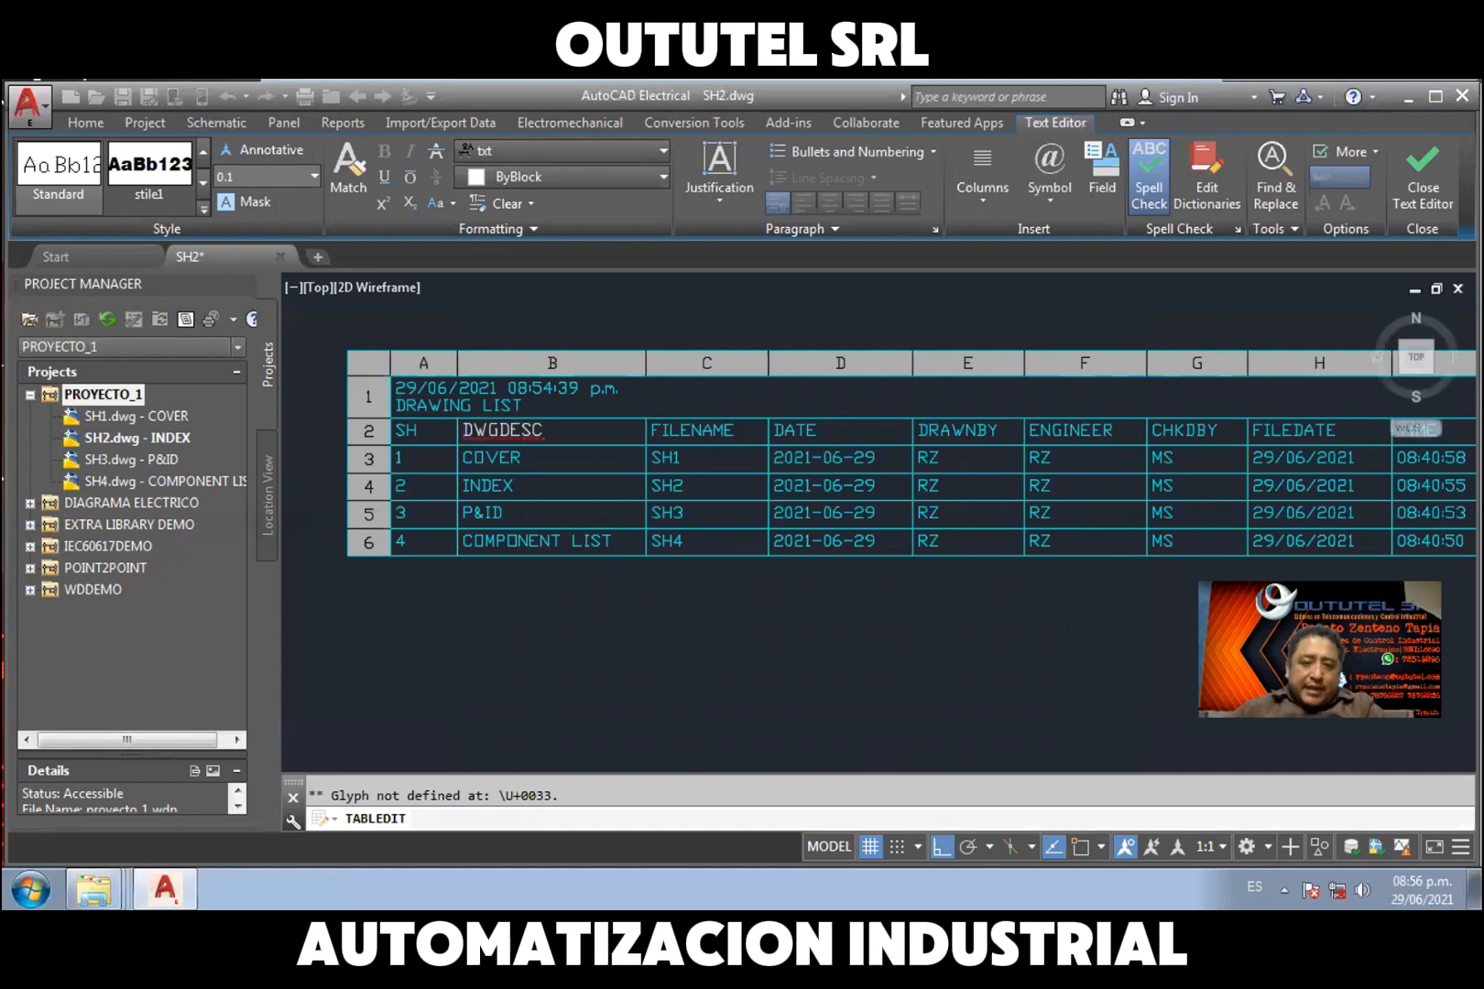
key("Escape")
Scale the whole drawing list table by a factor of 17.5 from its lower-left corner
scroll(732, 632, "down", 2)
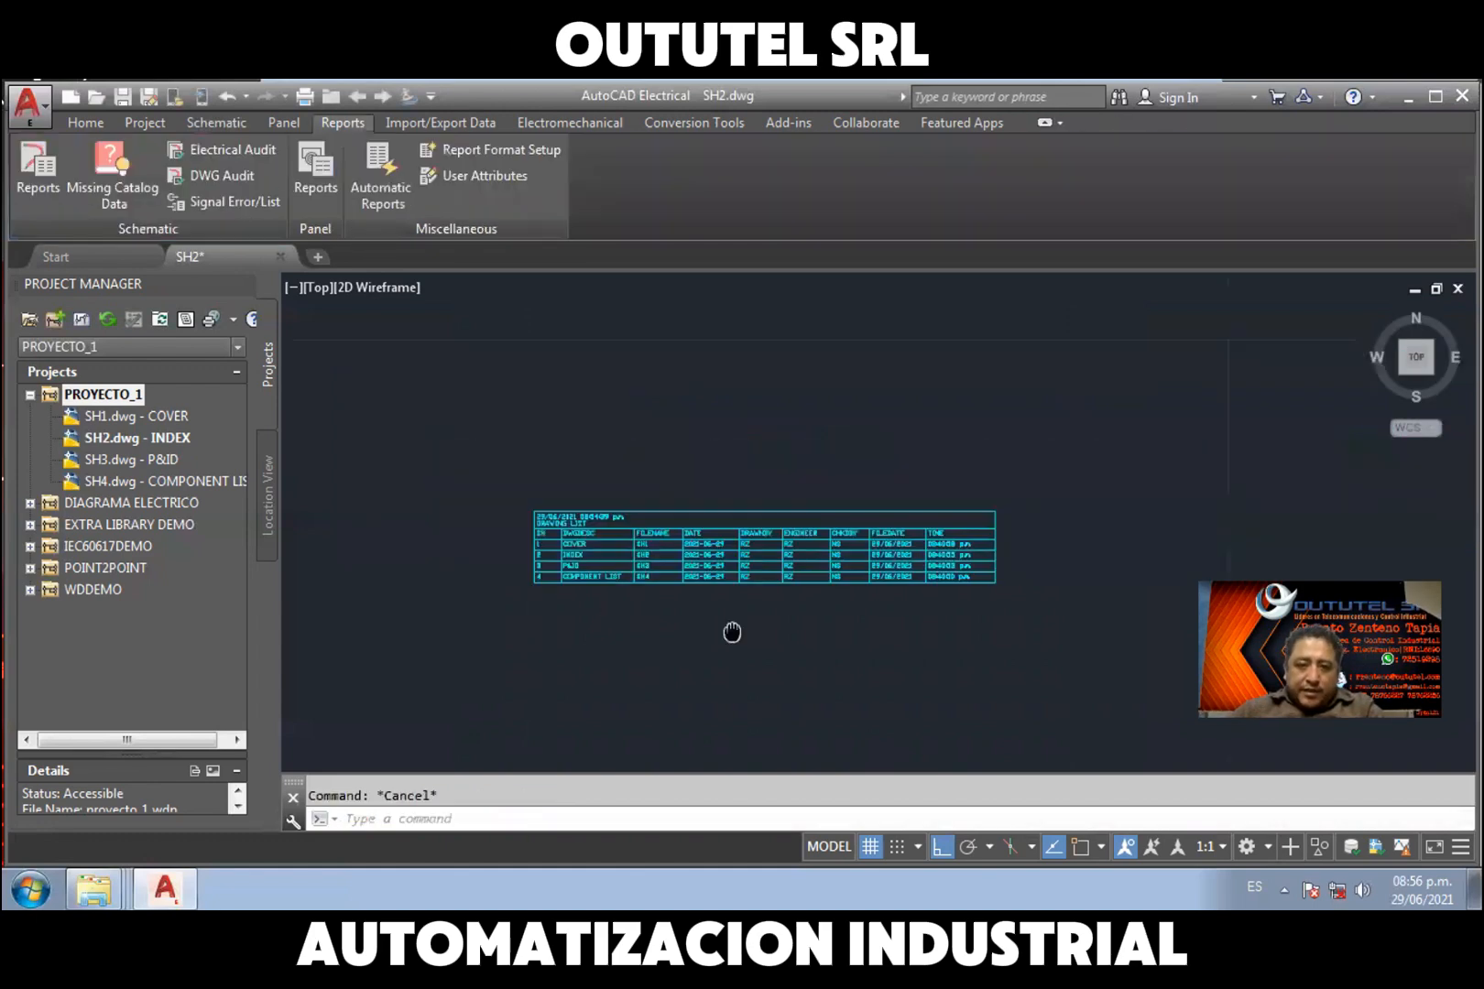
scroll(764, 583, "down", 4)
middle_click_drag(763, 582, 649, 524)
left_click(545, 507)
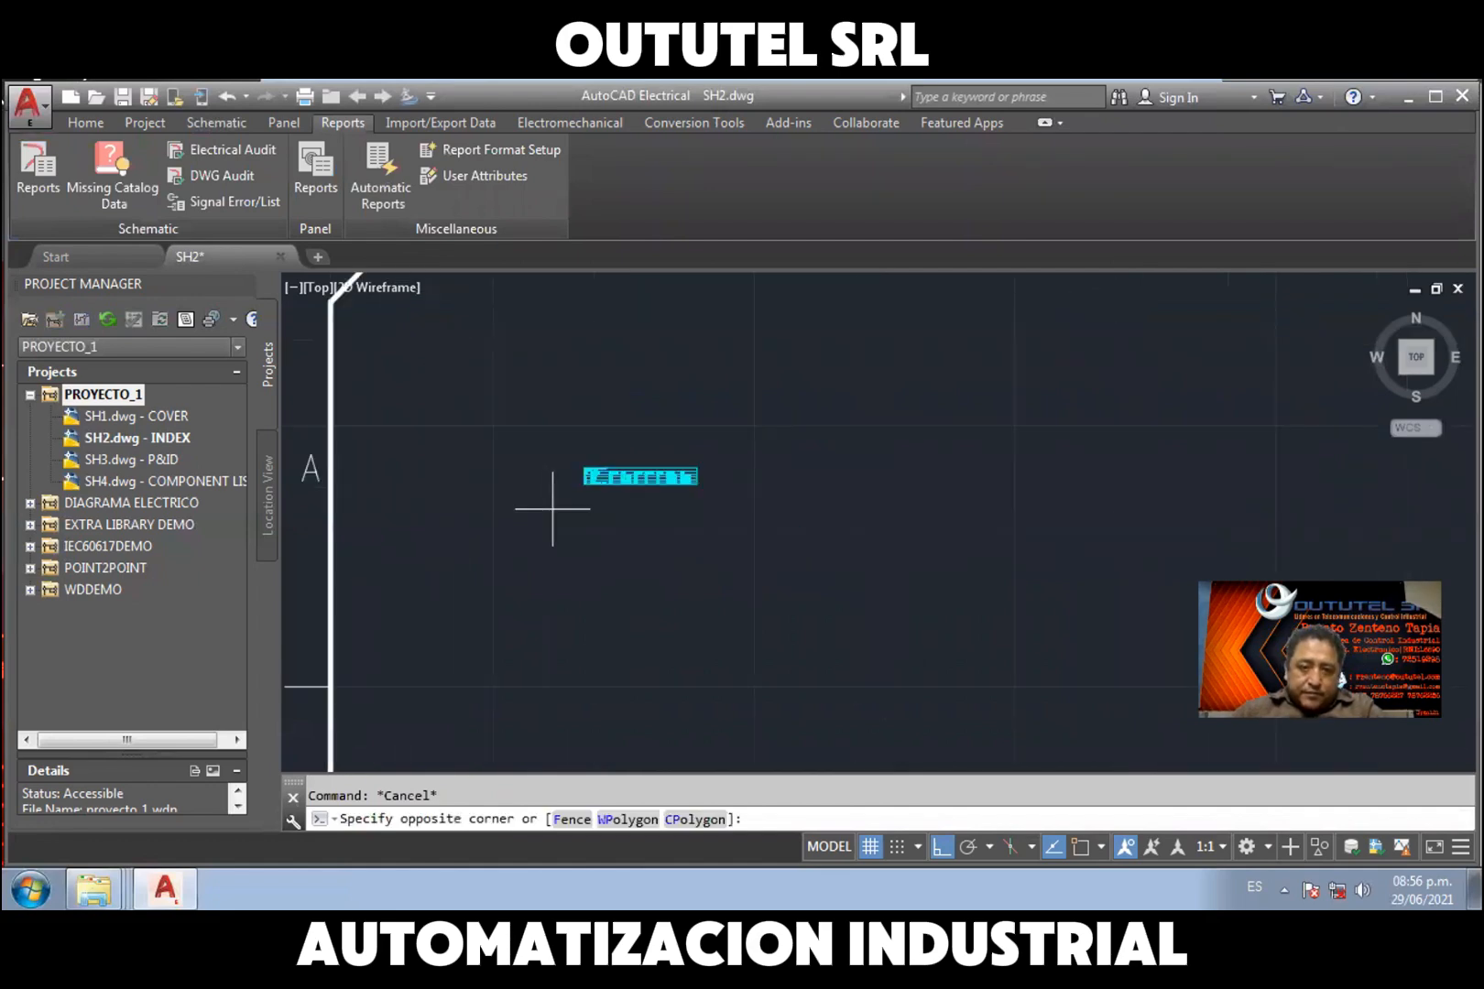
left_click(755, 425)
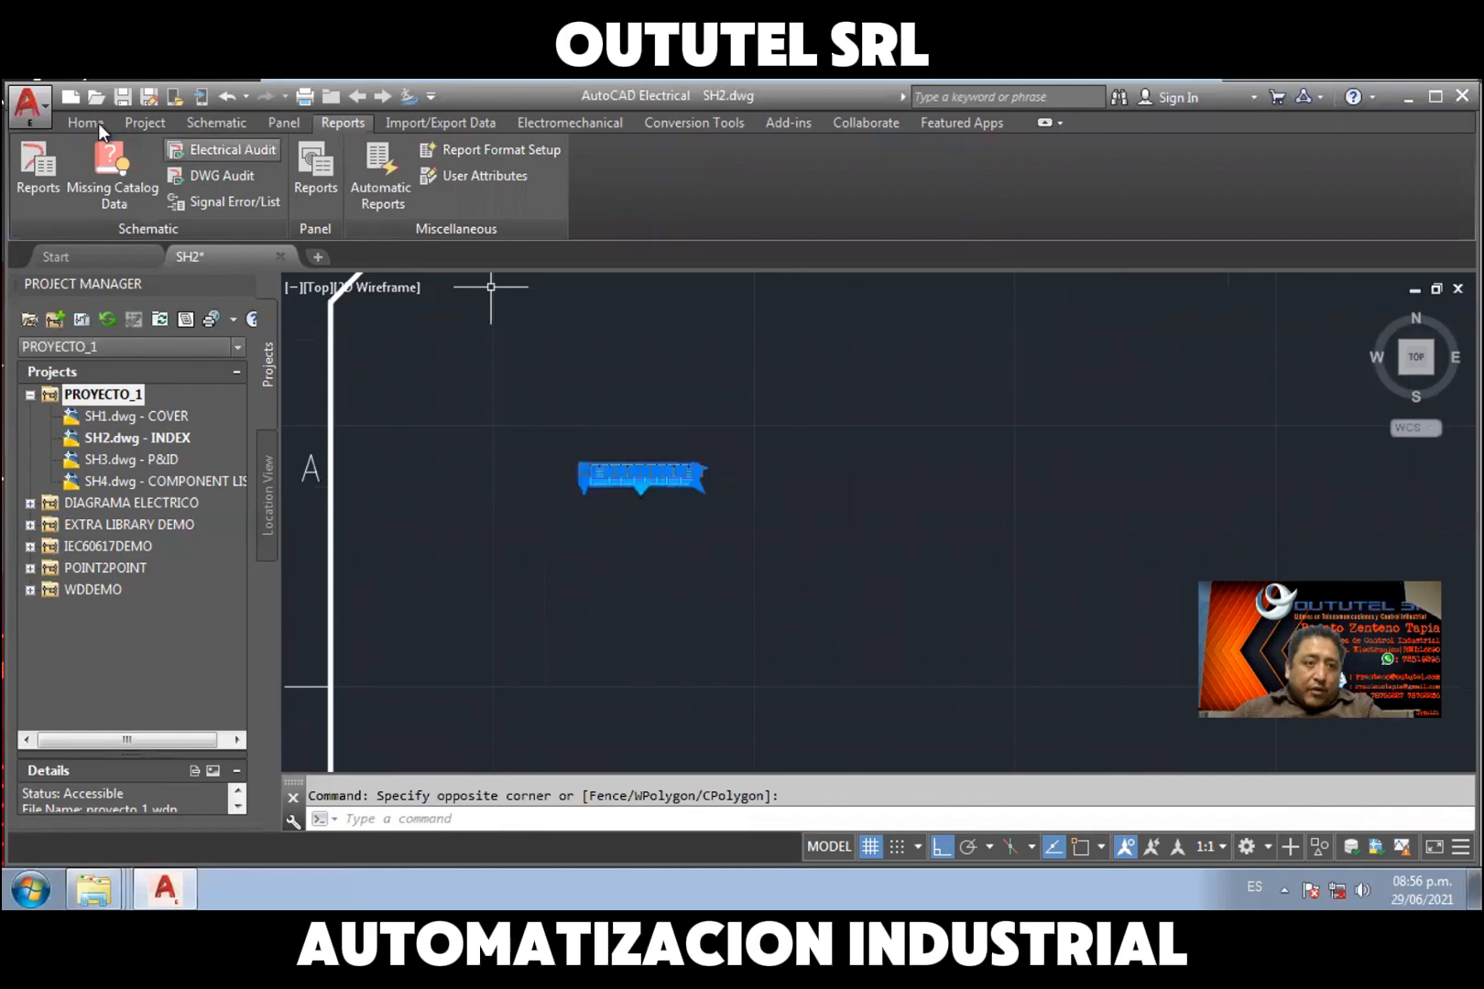
left_click(85, 123)
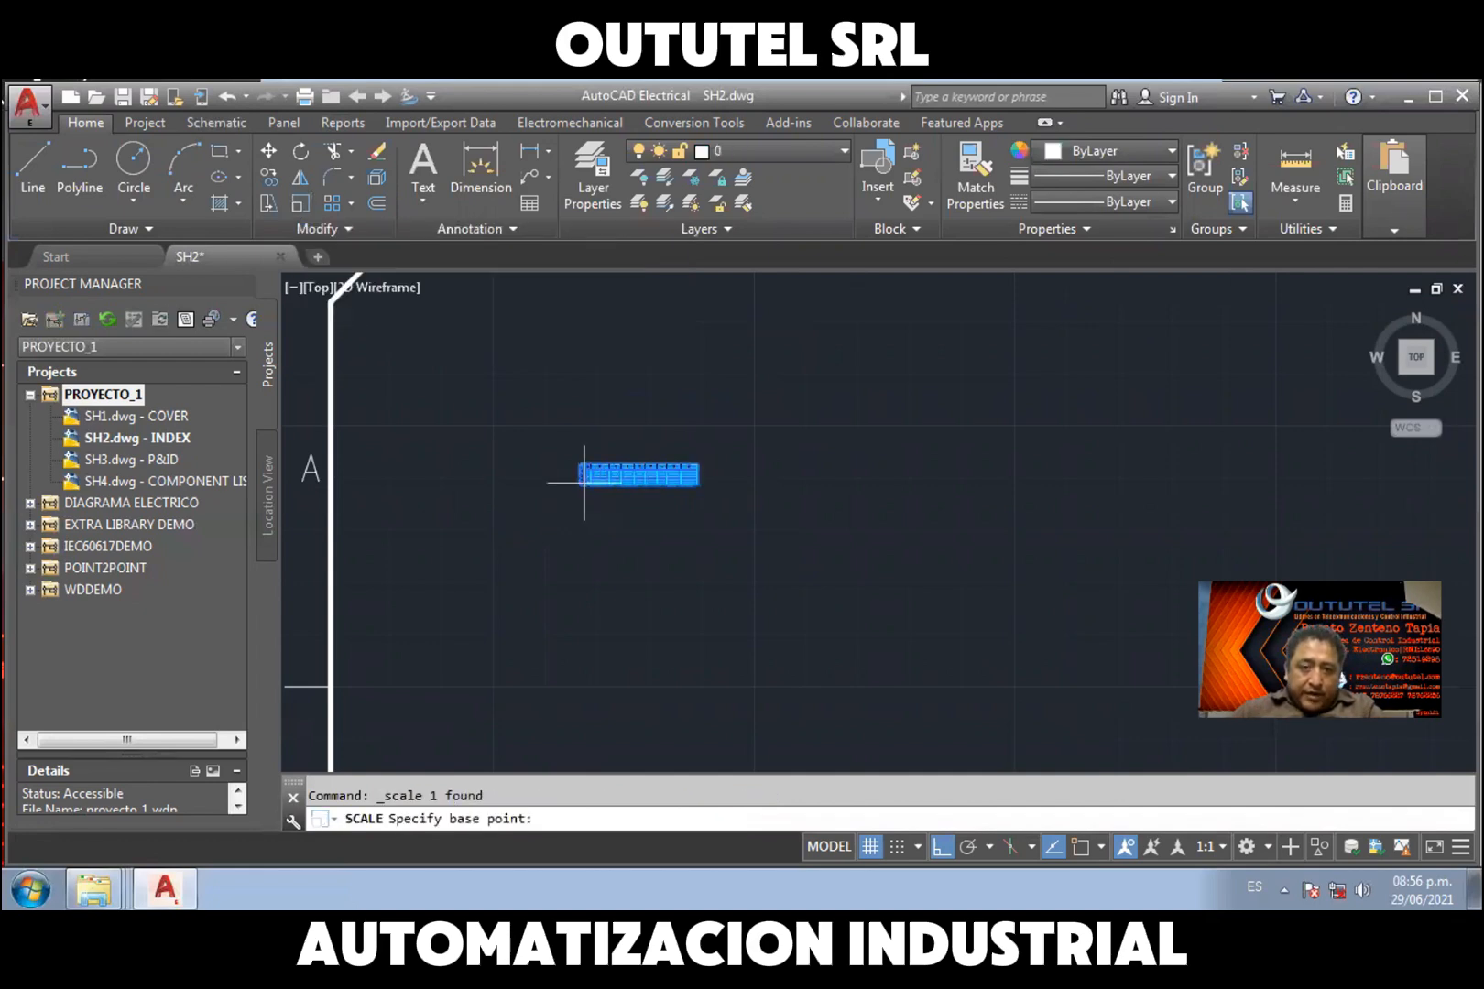
left_click(584, 483)
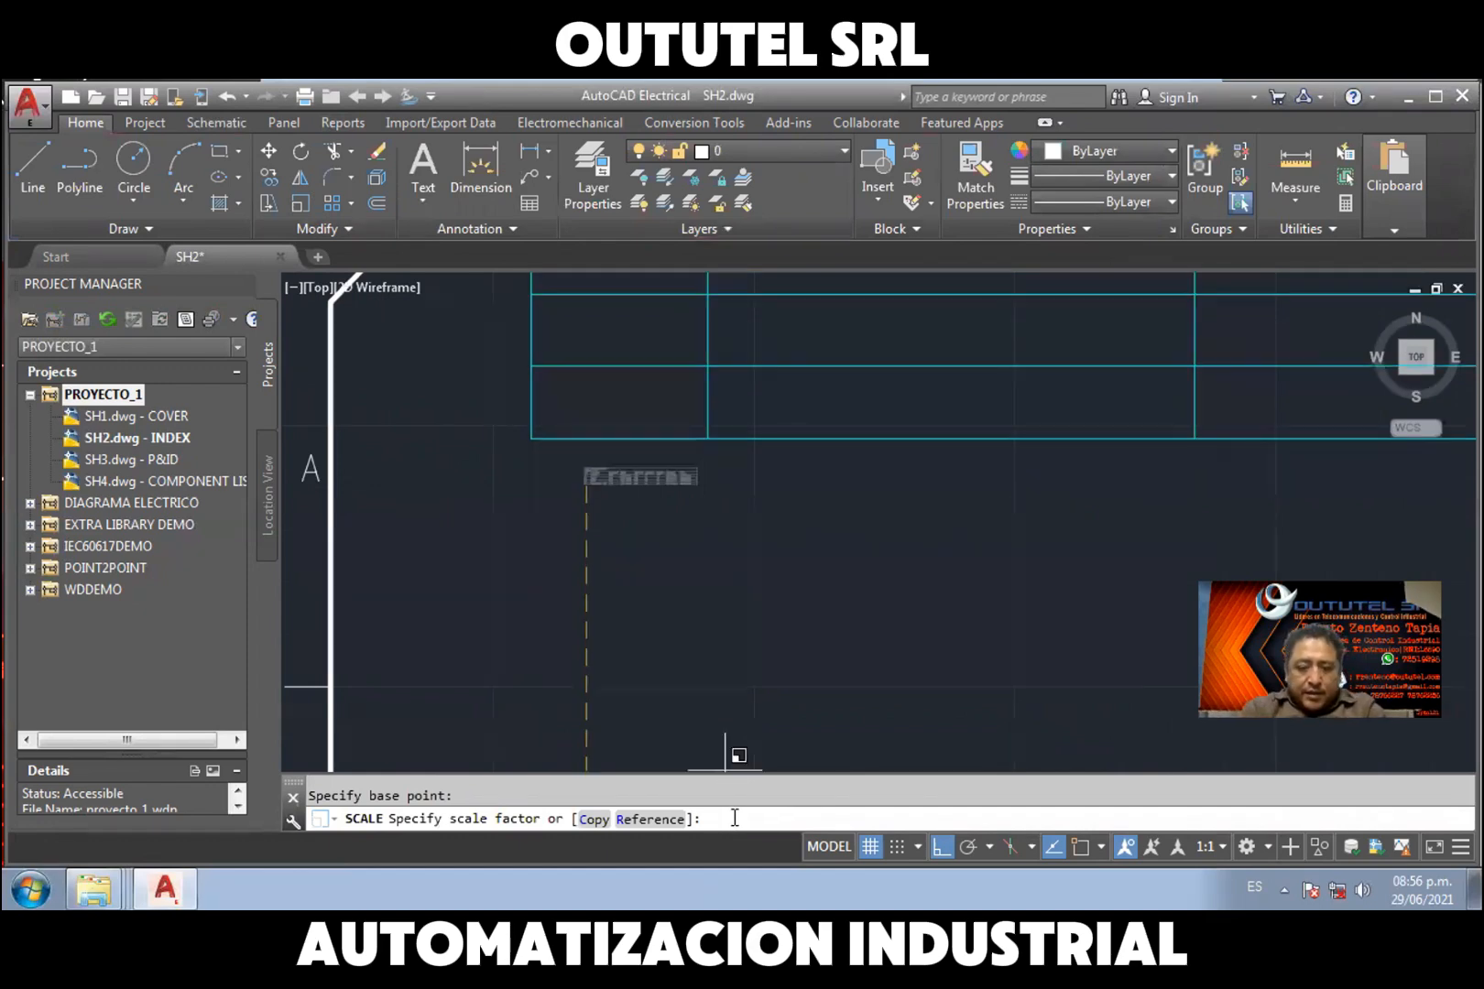
type("17.5")
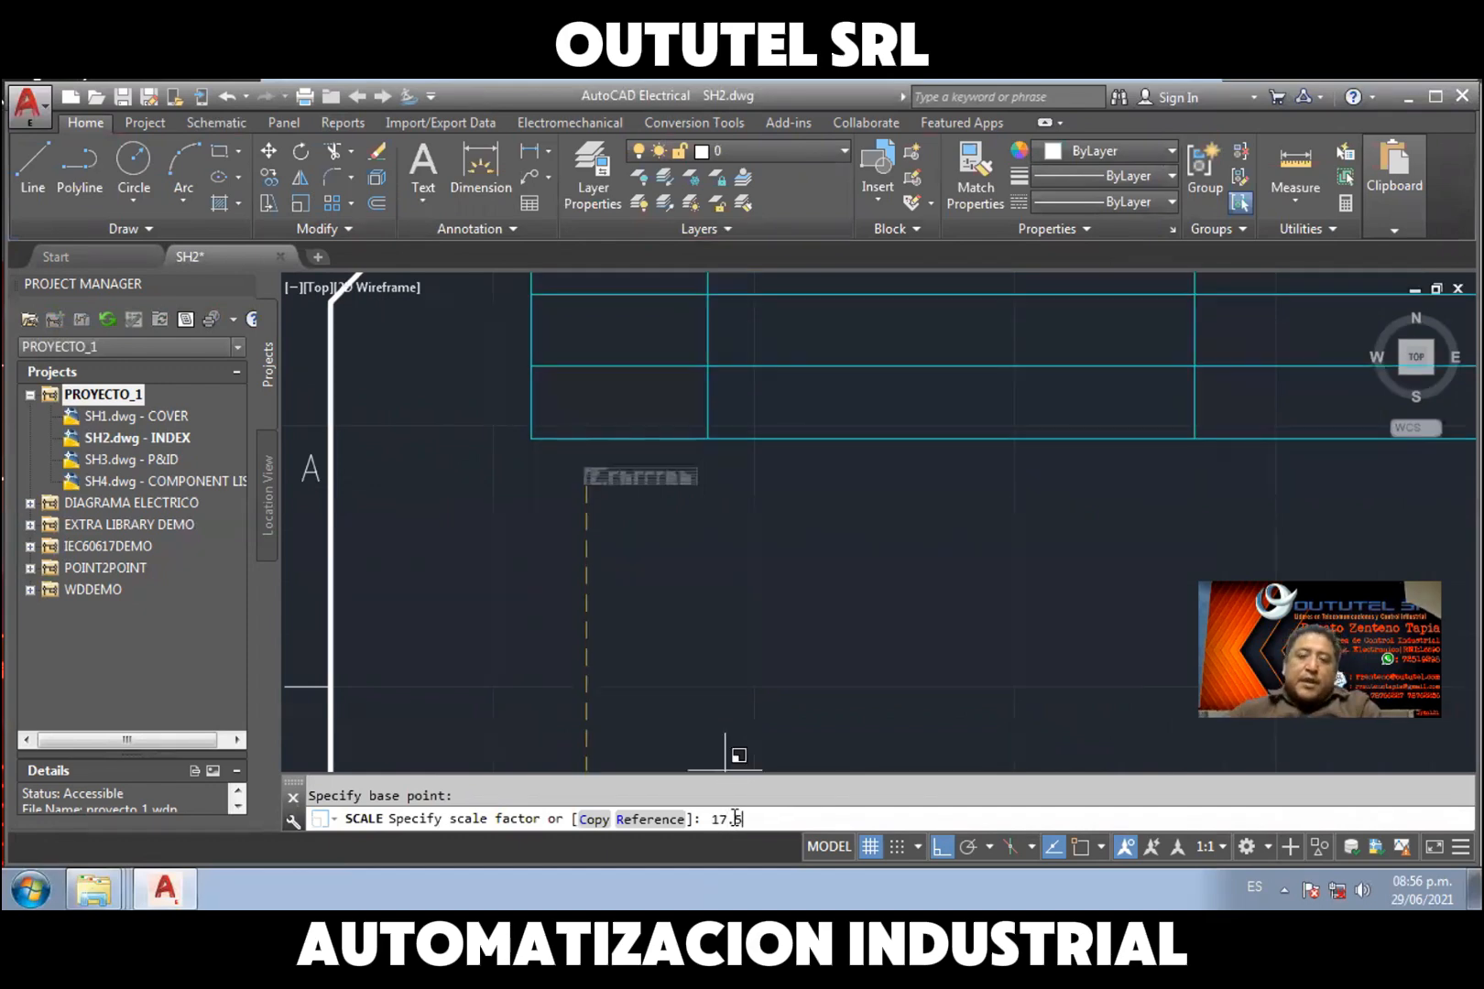
key("Return")
scroll(702, 508, "down", 3)
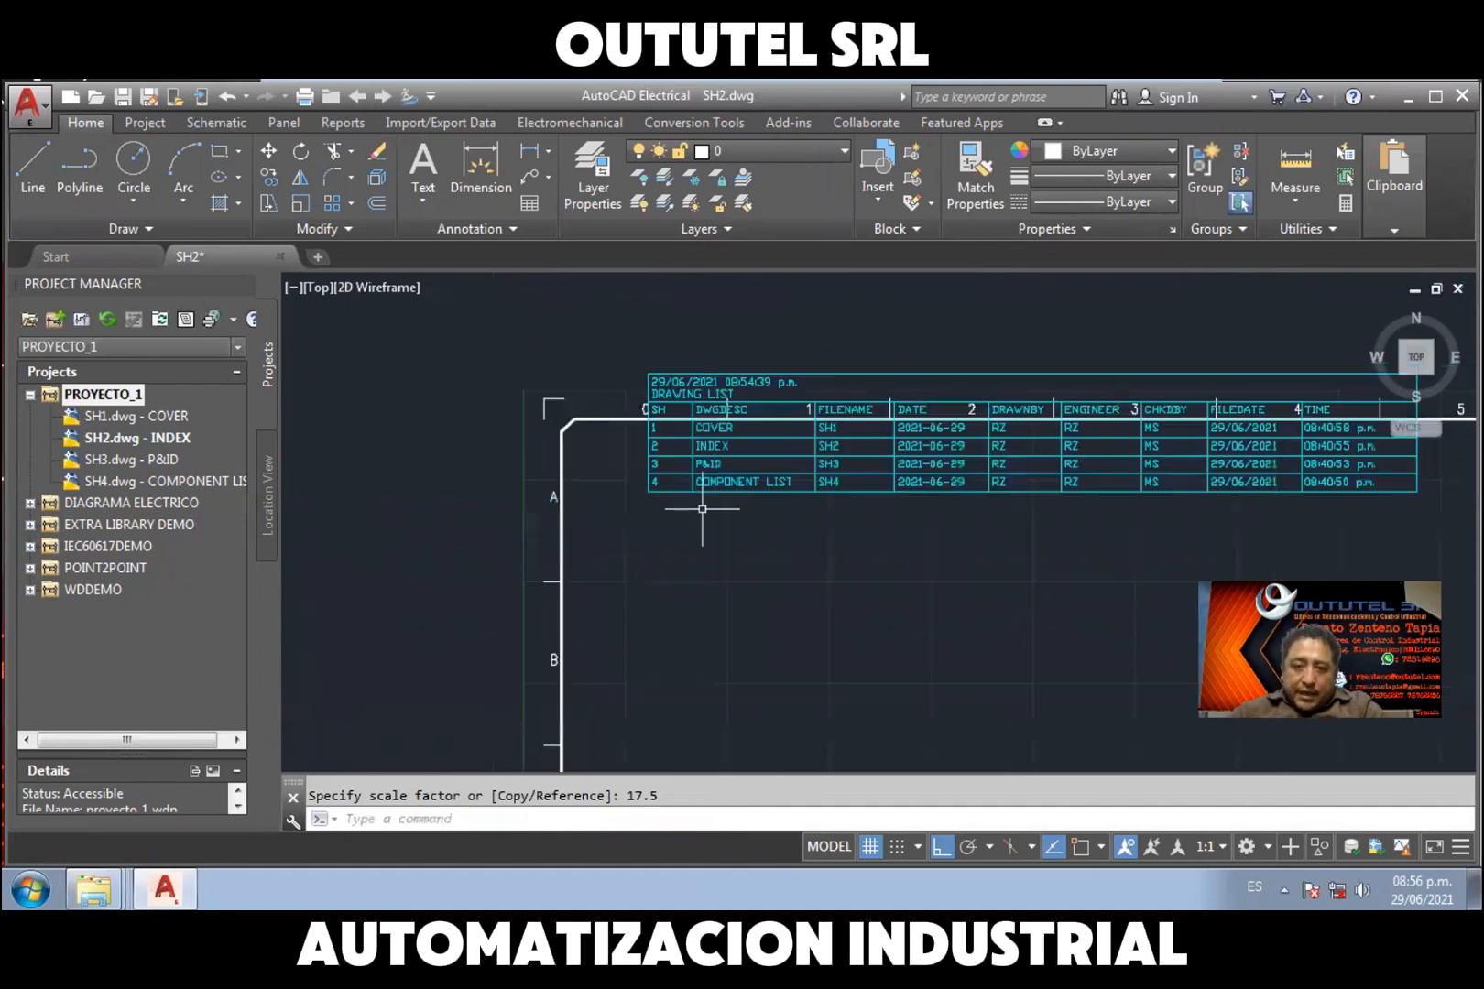
left_click(784, 489)
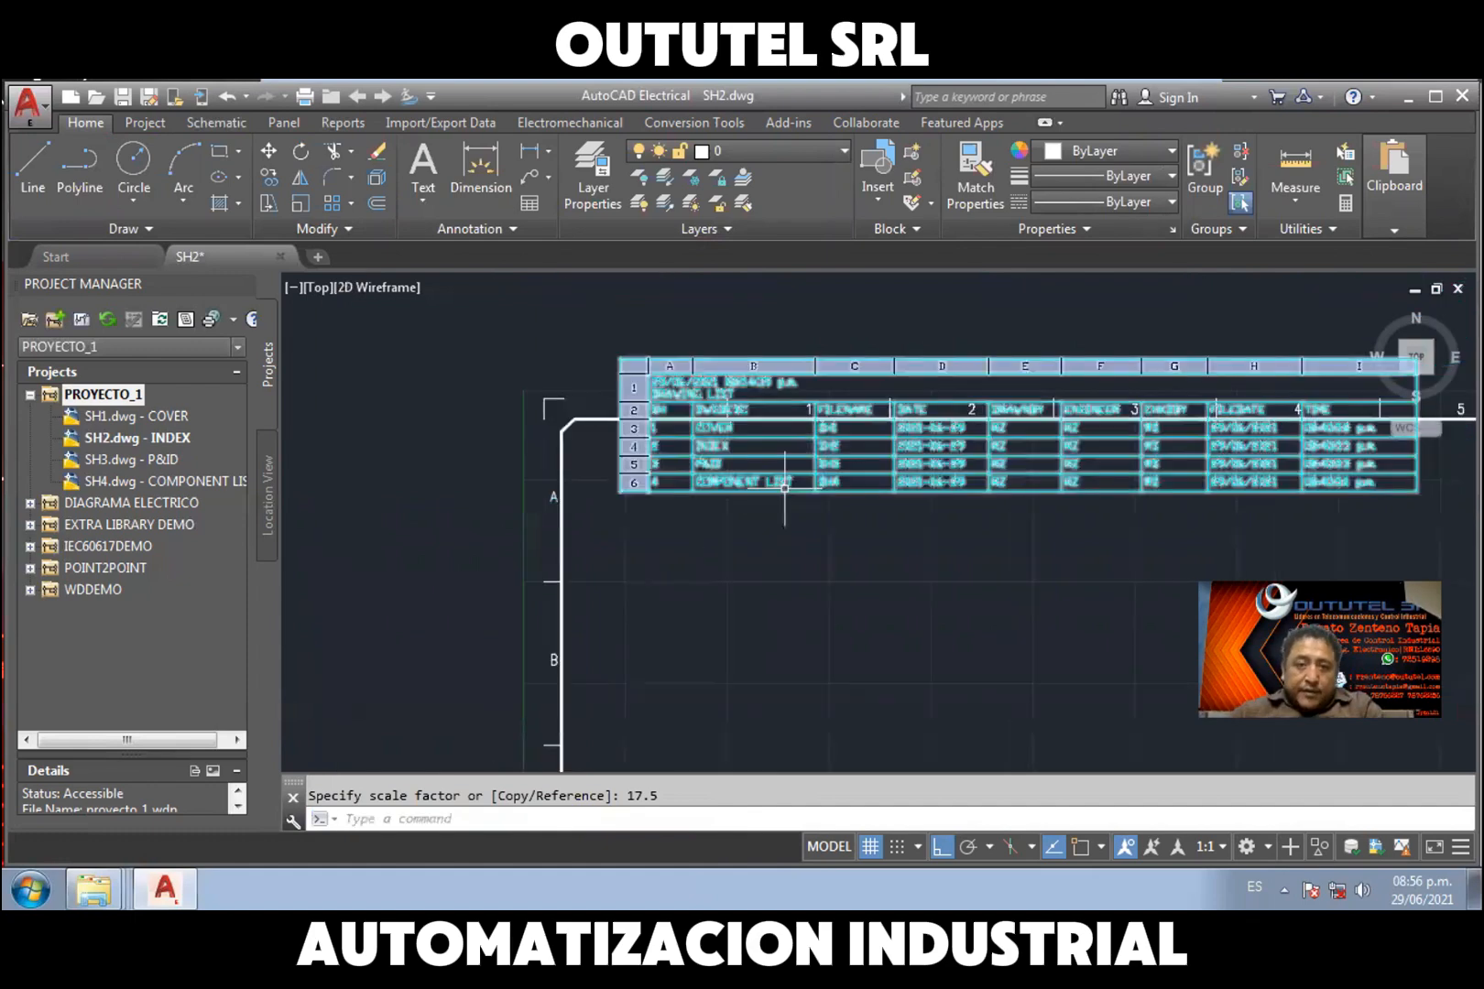
left_click(785, 490)
key("Escape")
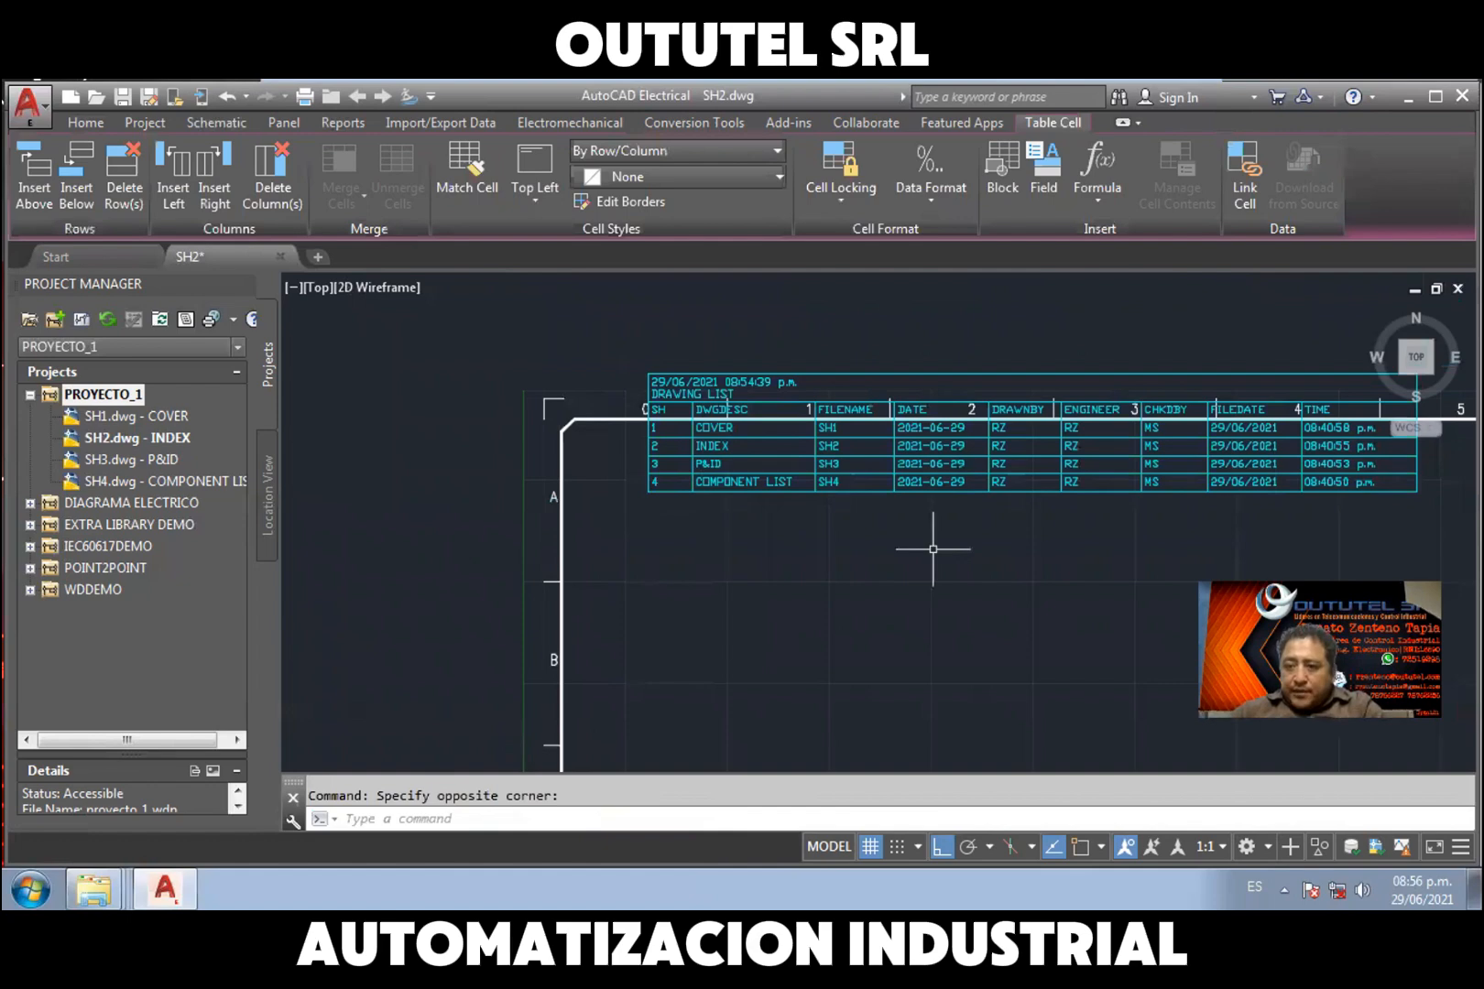
Move the whole drawing list table straight down from its lower-left corner so it sits inside the SH2 sheet frame
left_click(1429, 510)
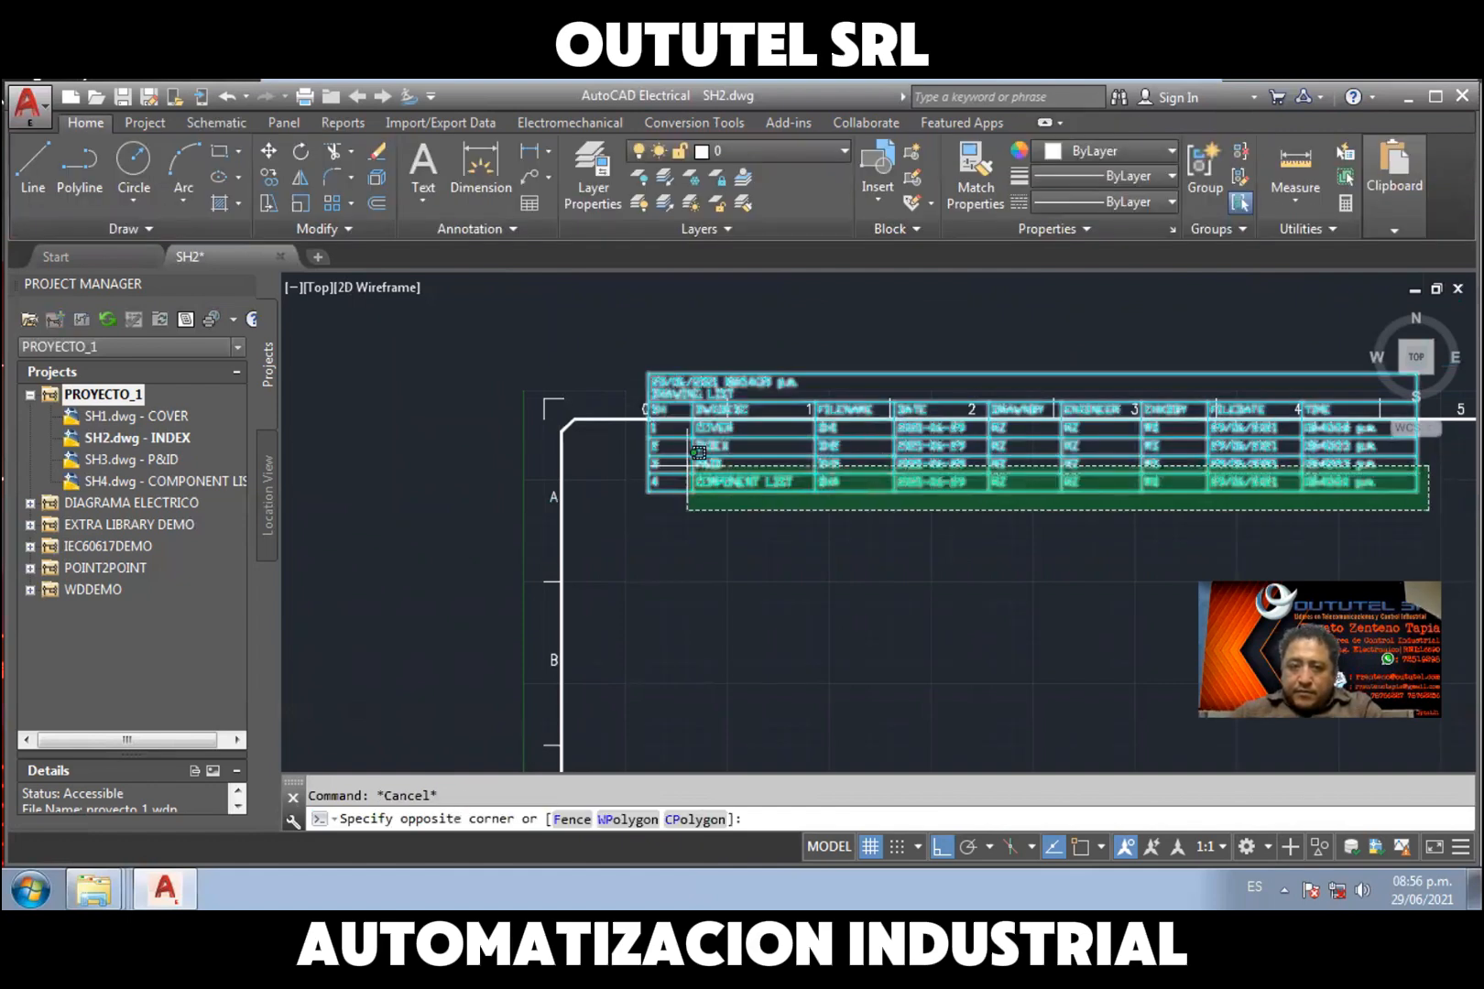
left_click(646, 453)
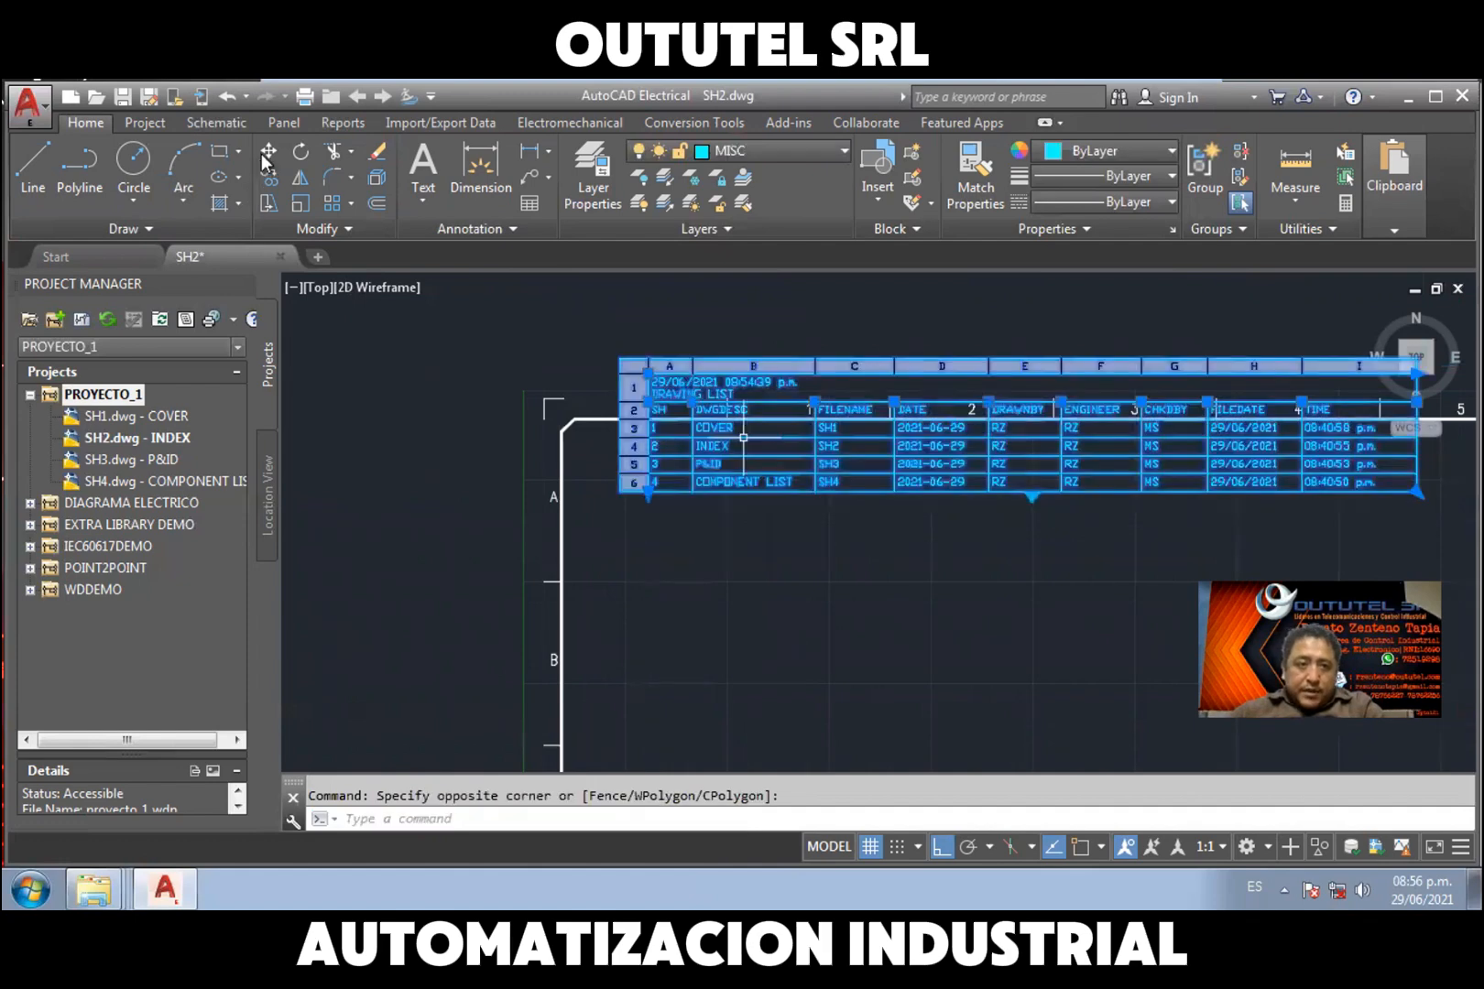
left_click(263, 155)
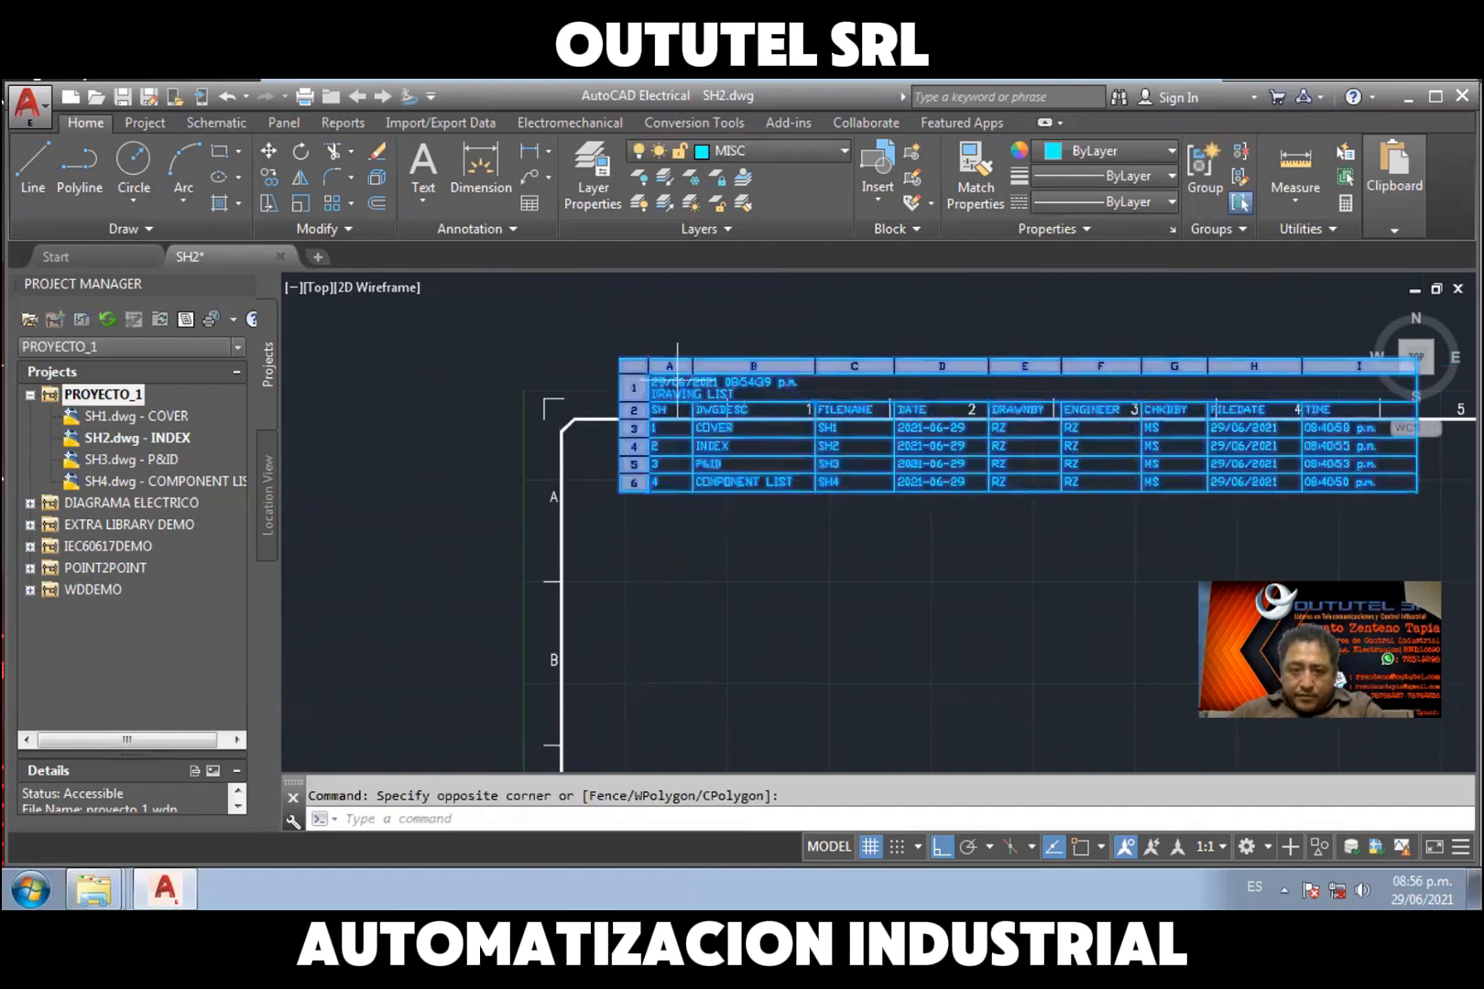
left_click(648, 492)
left_click(649, 706)
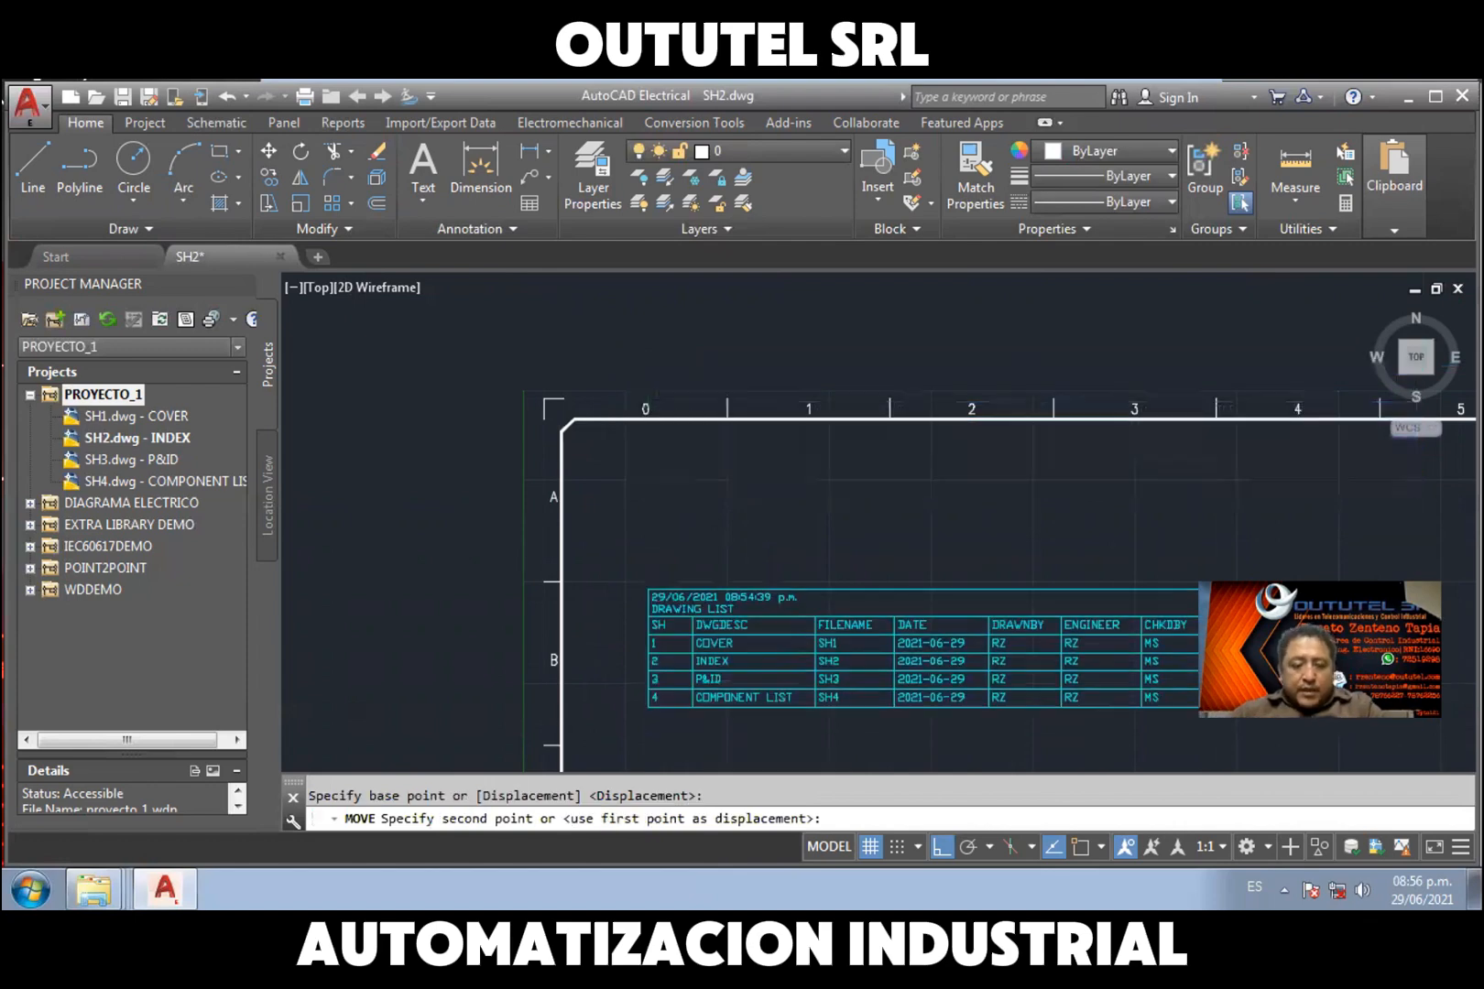
left_click(726, 698)
key("Escape")
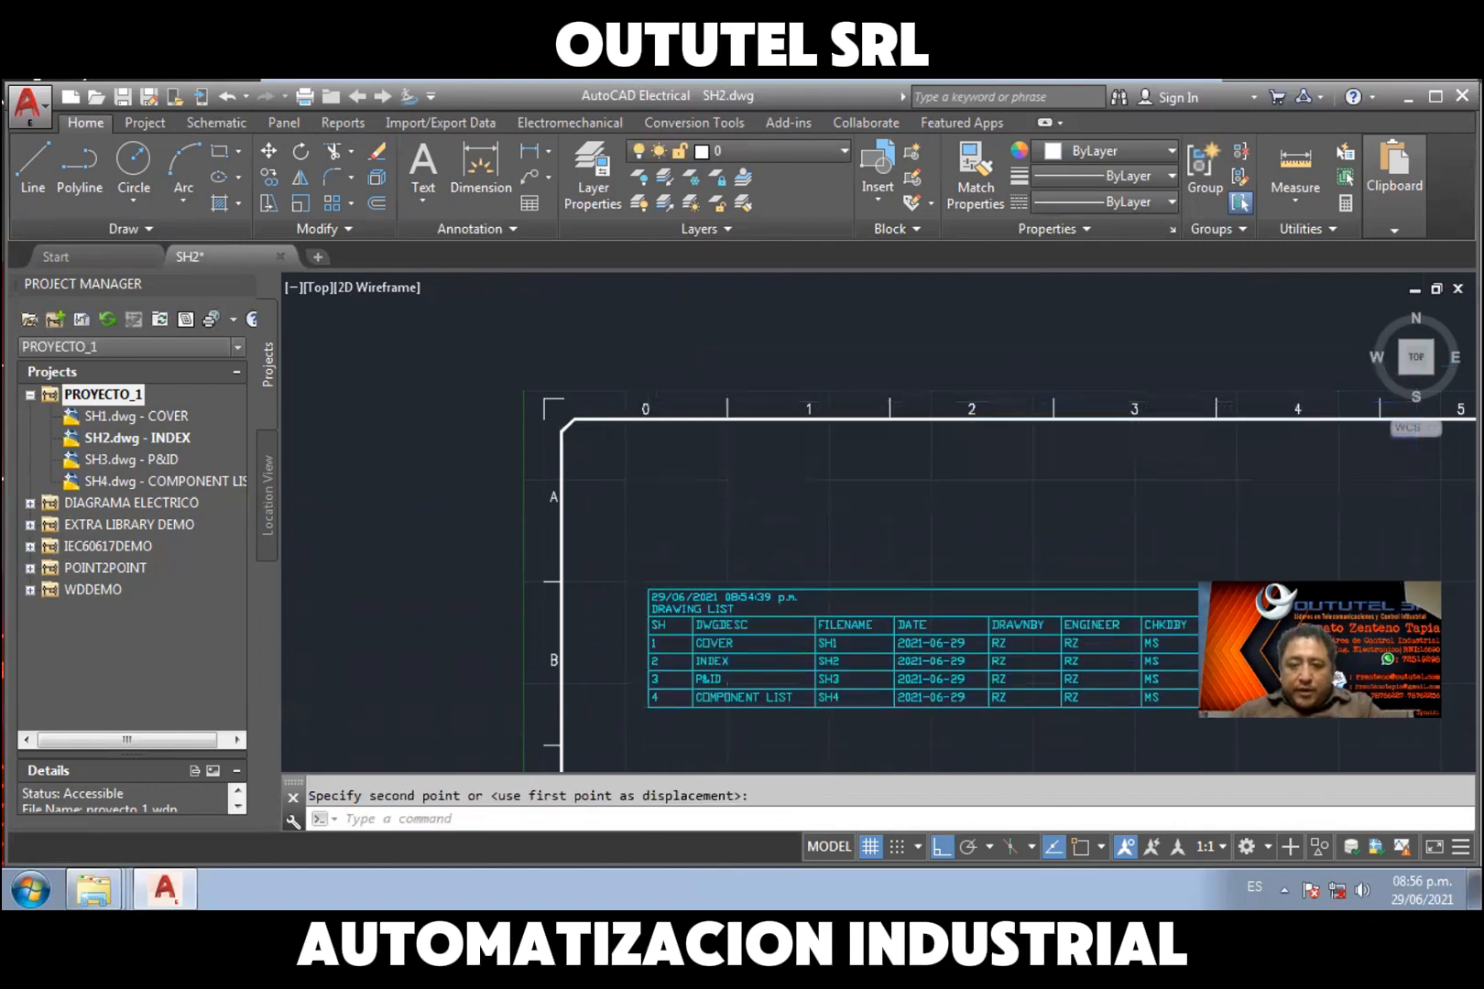
Examine the moved drawing list table up close and check its size and position against the whole SH2 sheet
scroll(789, 616, "down", 6)
scroll(735, 520, "up", 2)
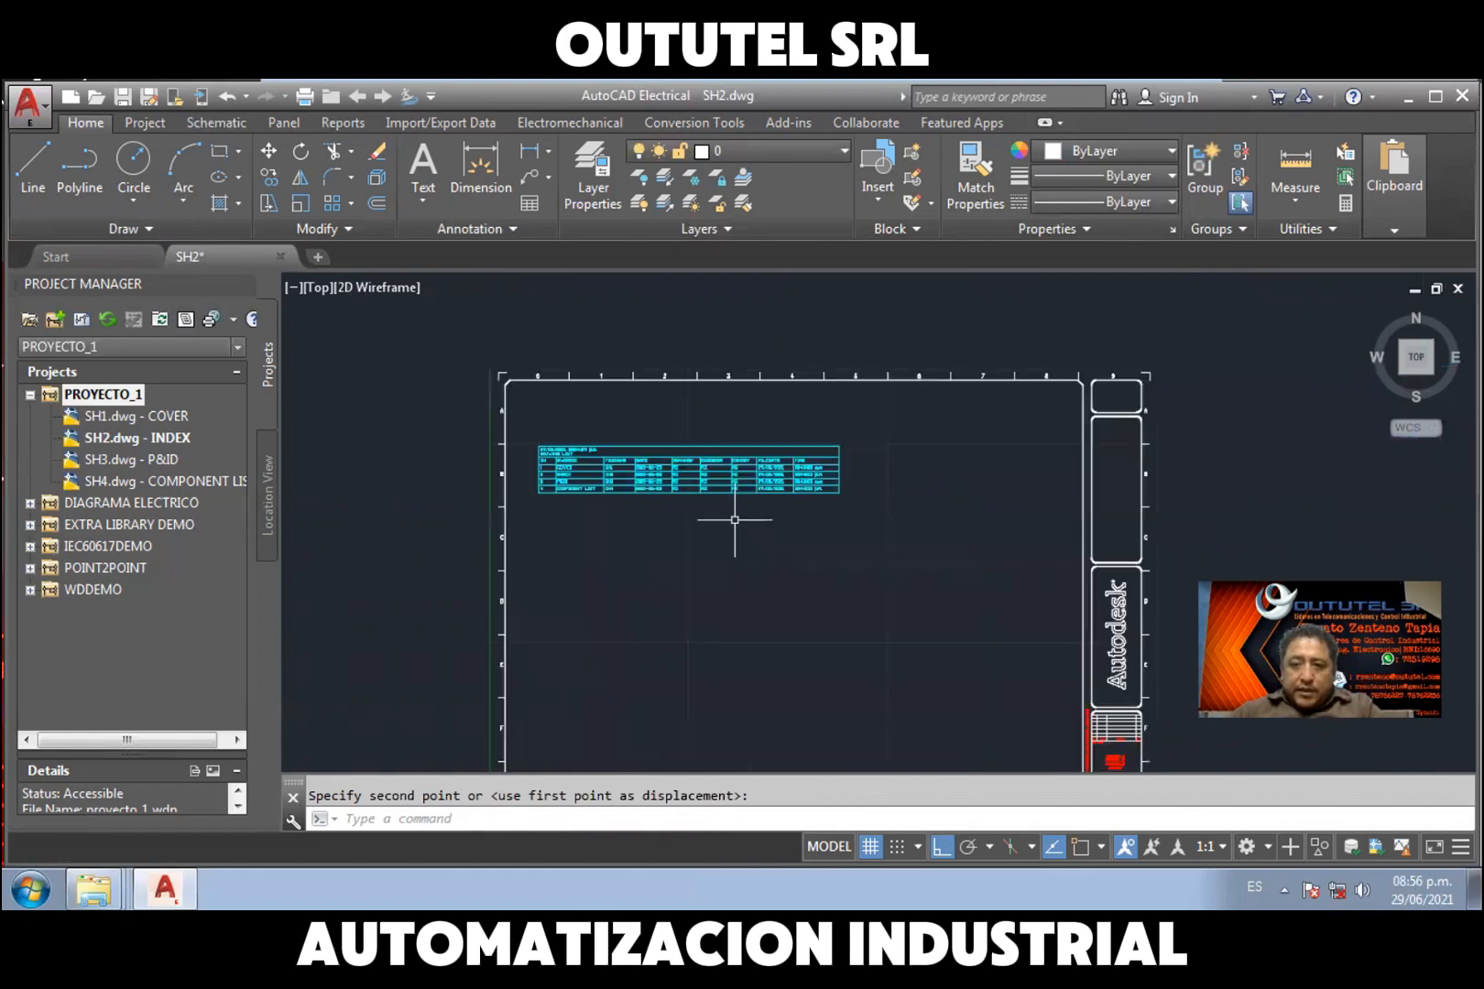
scroll(735, 519, "up", 2)
middle_click_drag(804, 572, 800, 541)
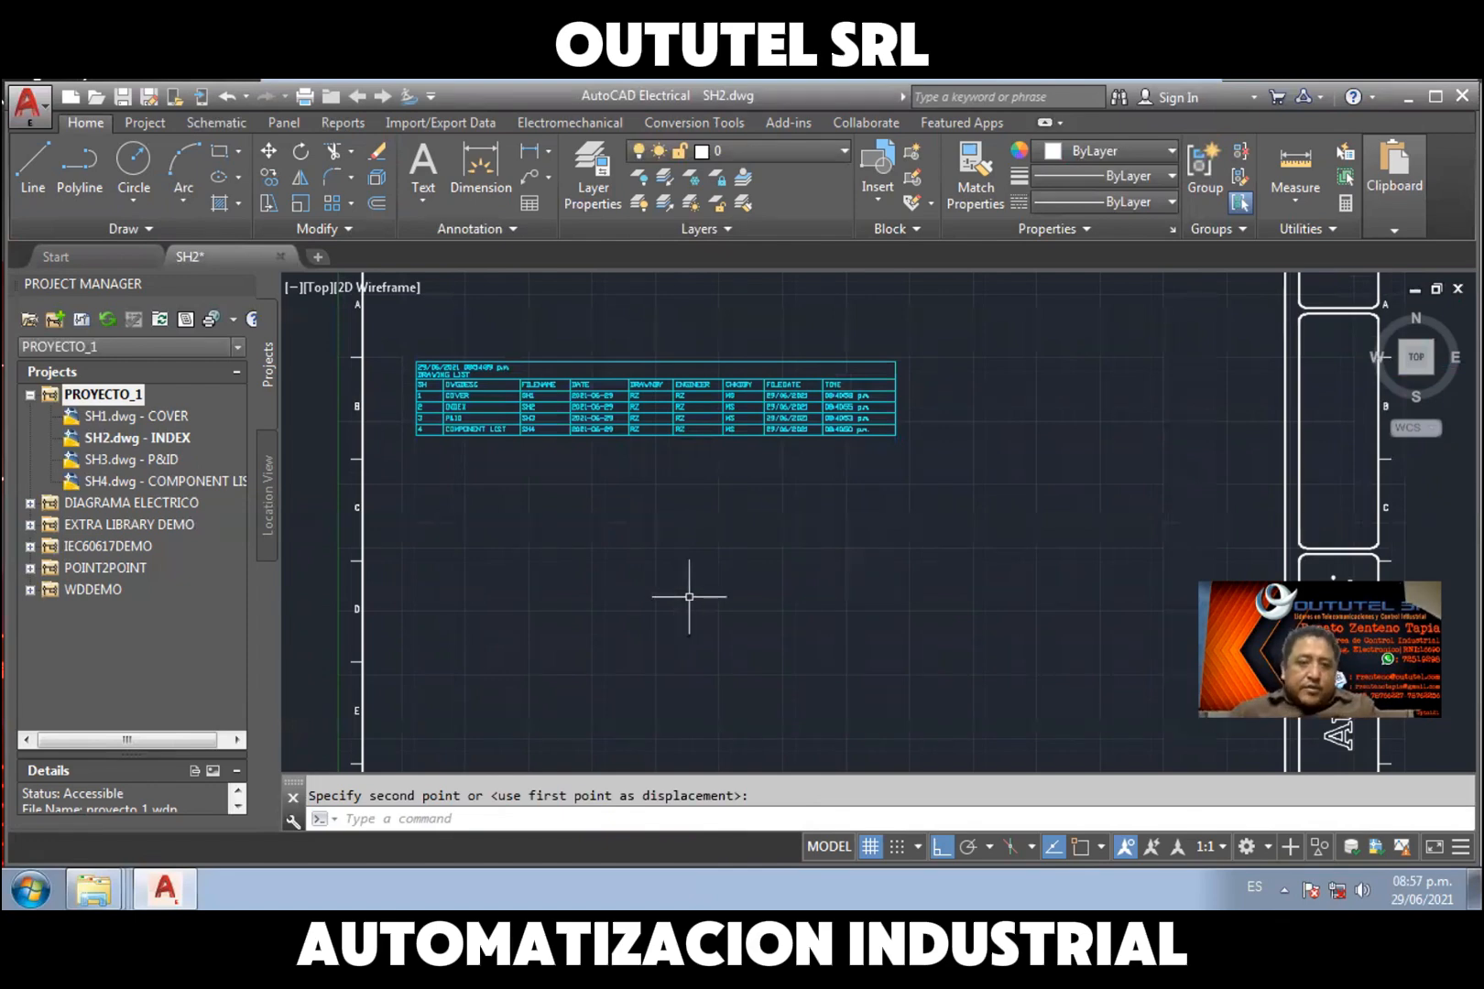
scroll(459, 406, "up", 2)
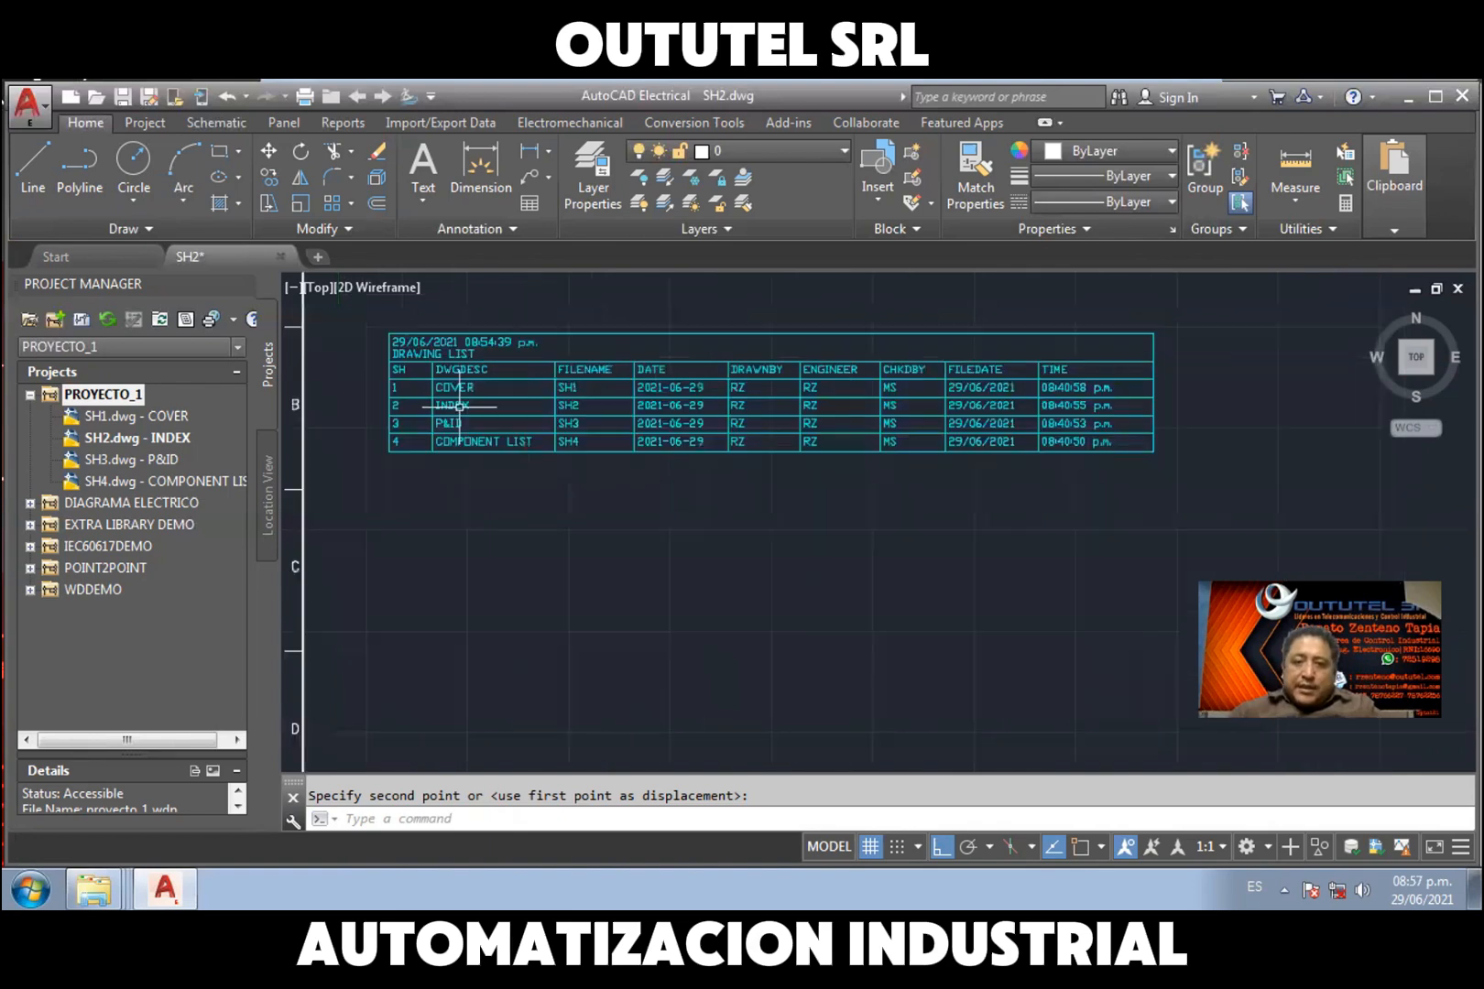
scroll(459, 406, "up", 2)
middle_click_drag(595, 567, 569, 618)
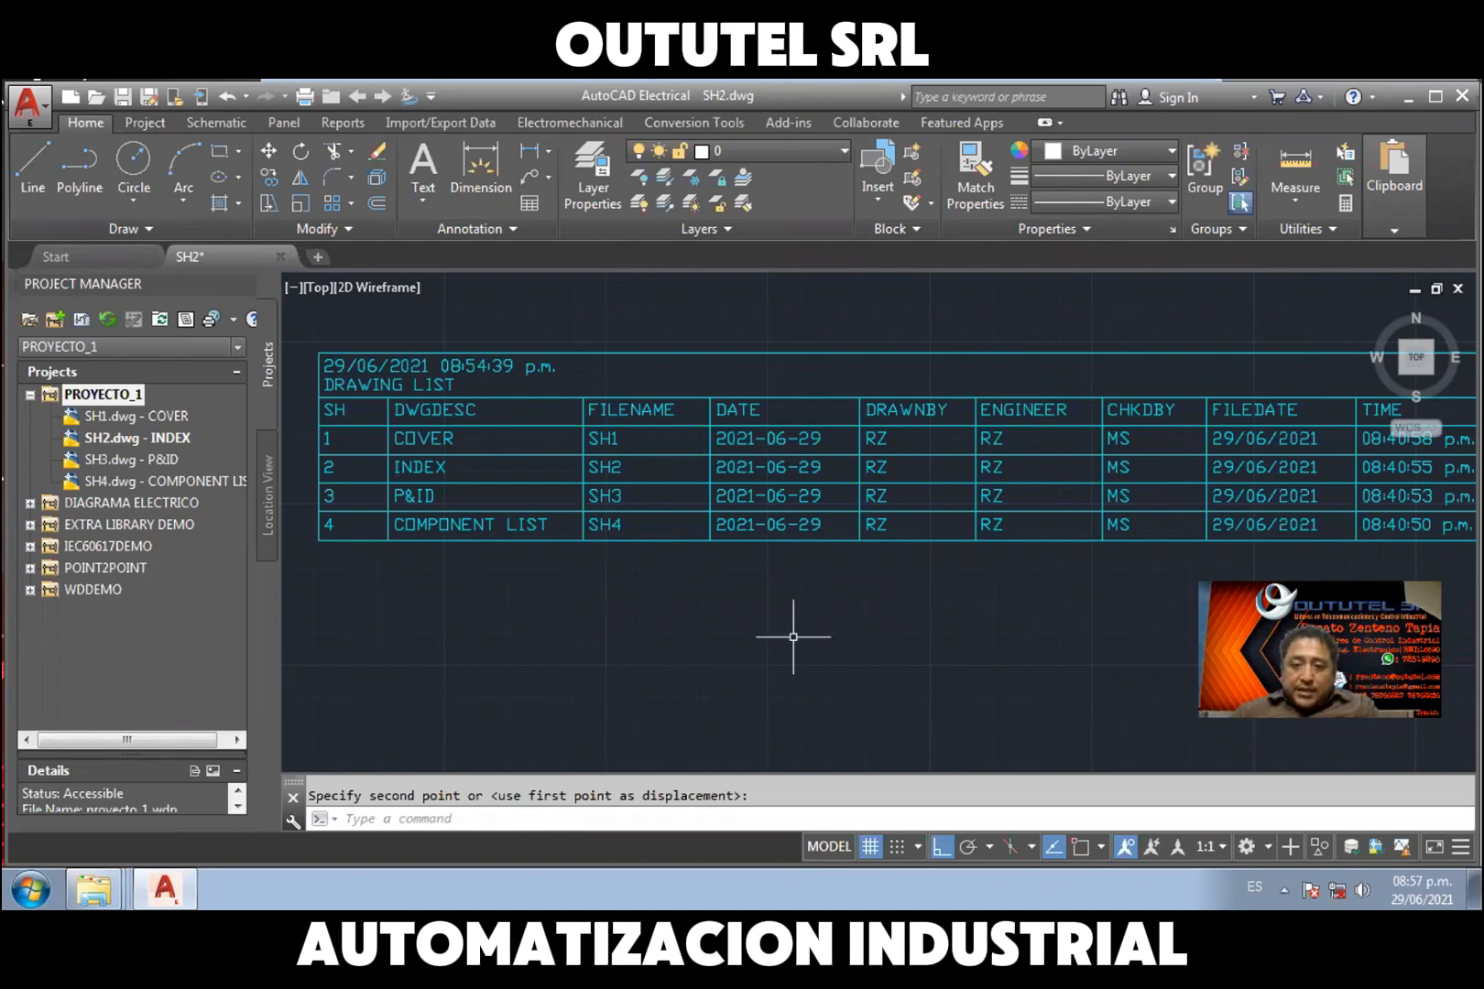
scroll(812, 646, "down", 4)
mouse_move(869, 651)
middle_mouse_down()
mouse_move(730, 554)
mouse_move(789, 503)
middle_mouse_up()
scroll(730, 553, "down", 3)
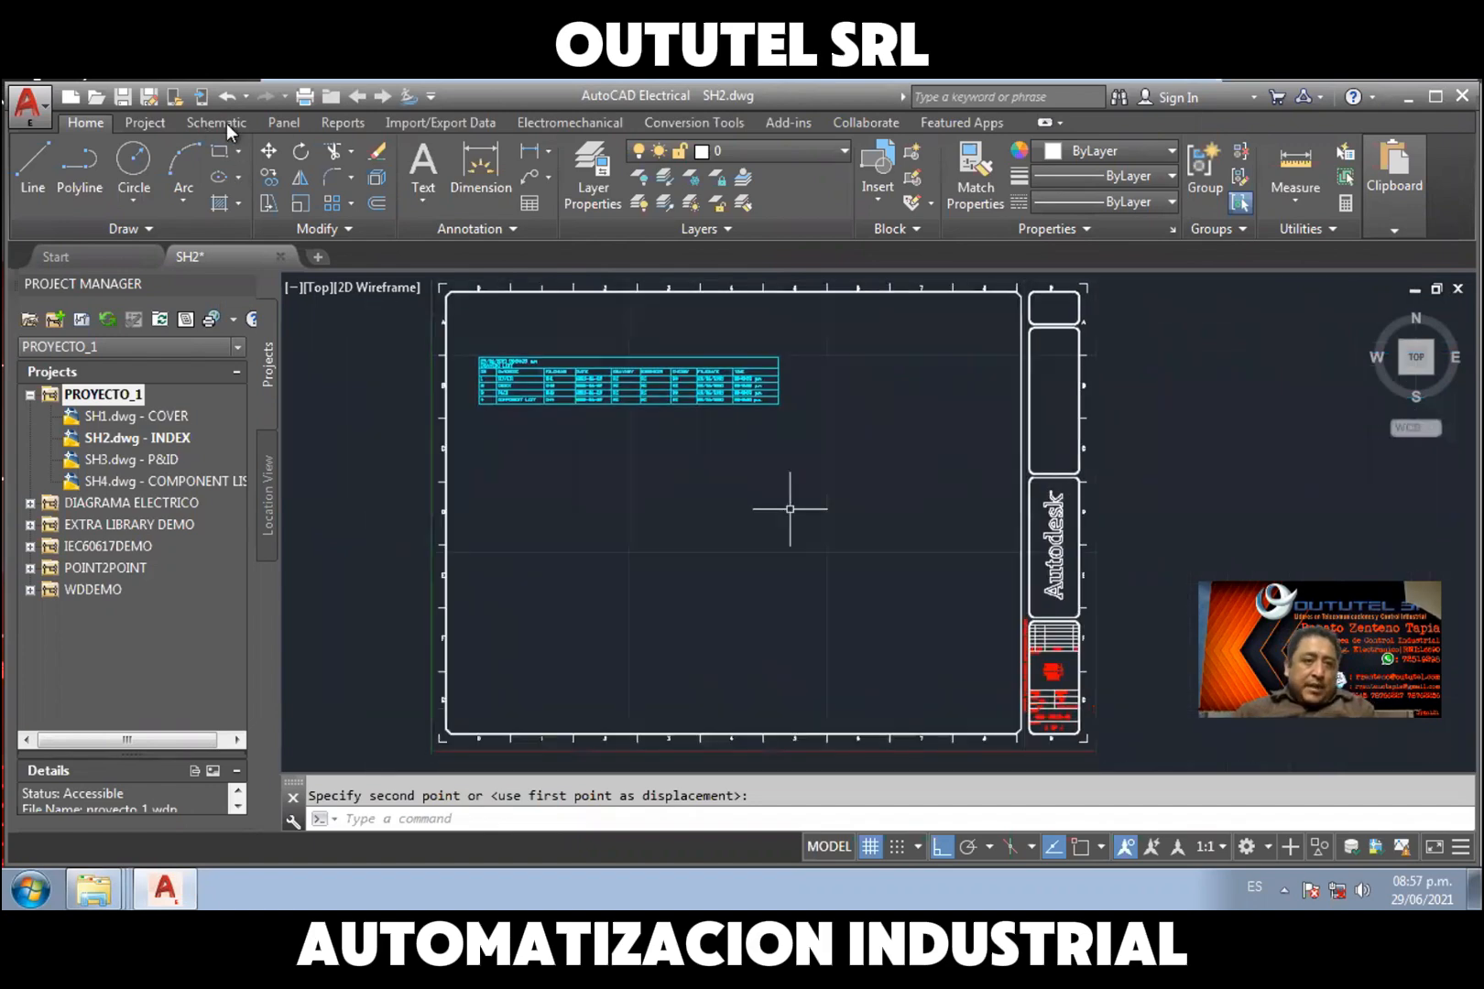
Save the SH2 drawing with its drawing list table
key("Escape")
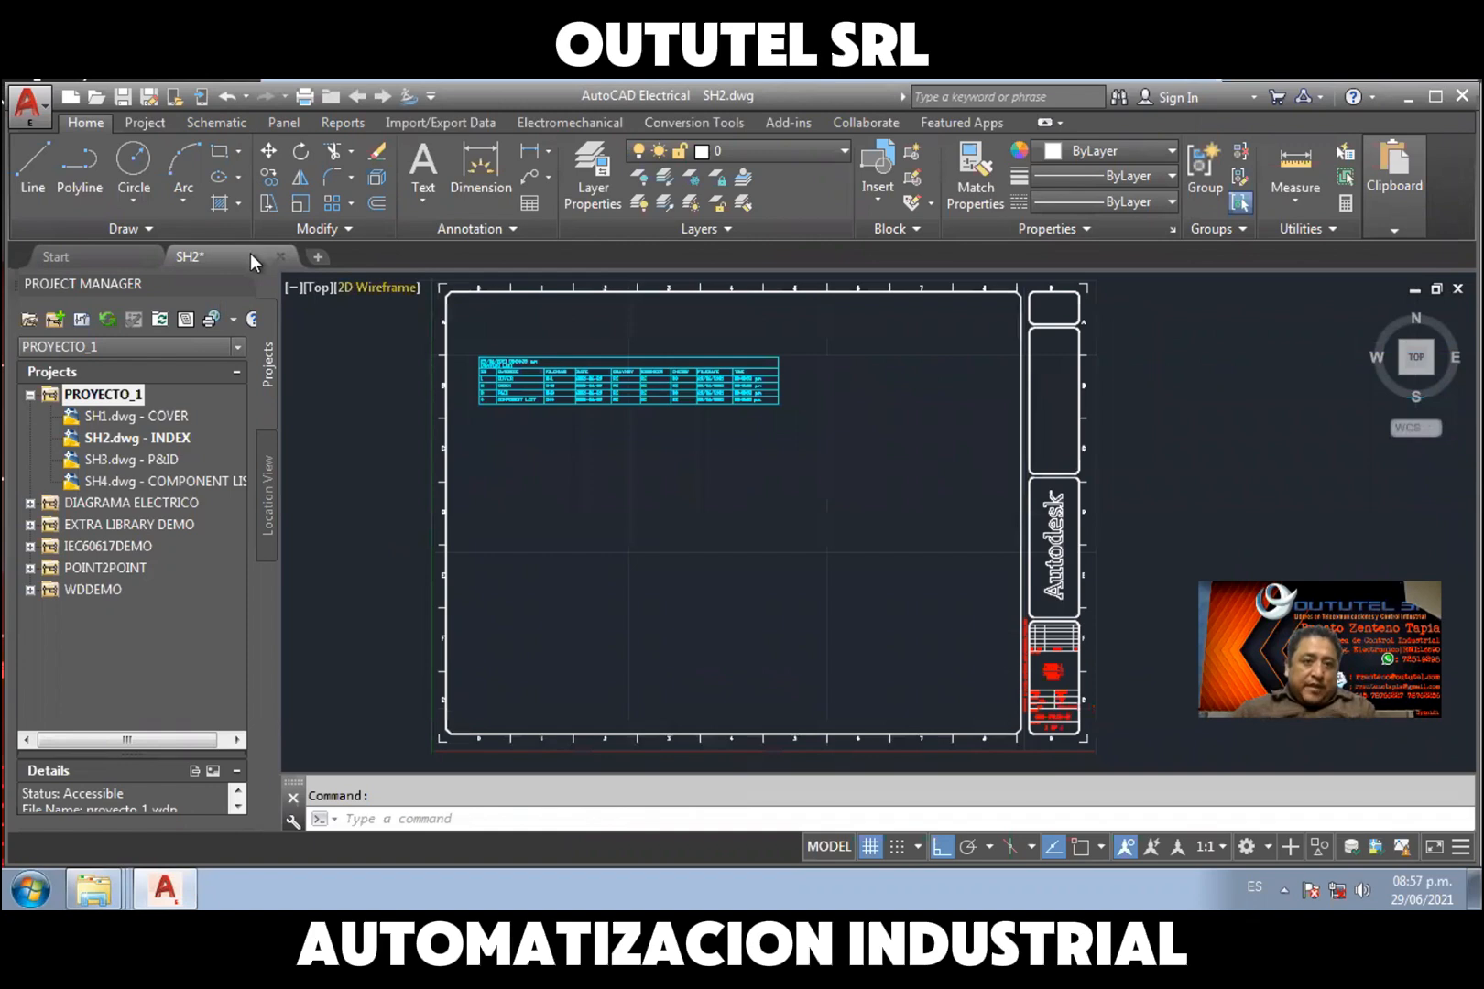
right_click(250, 254)
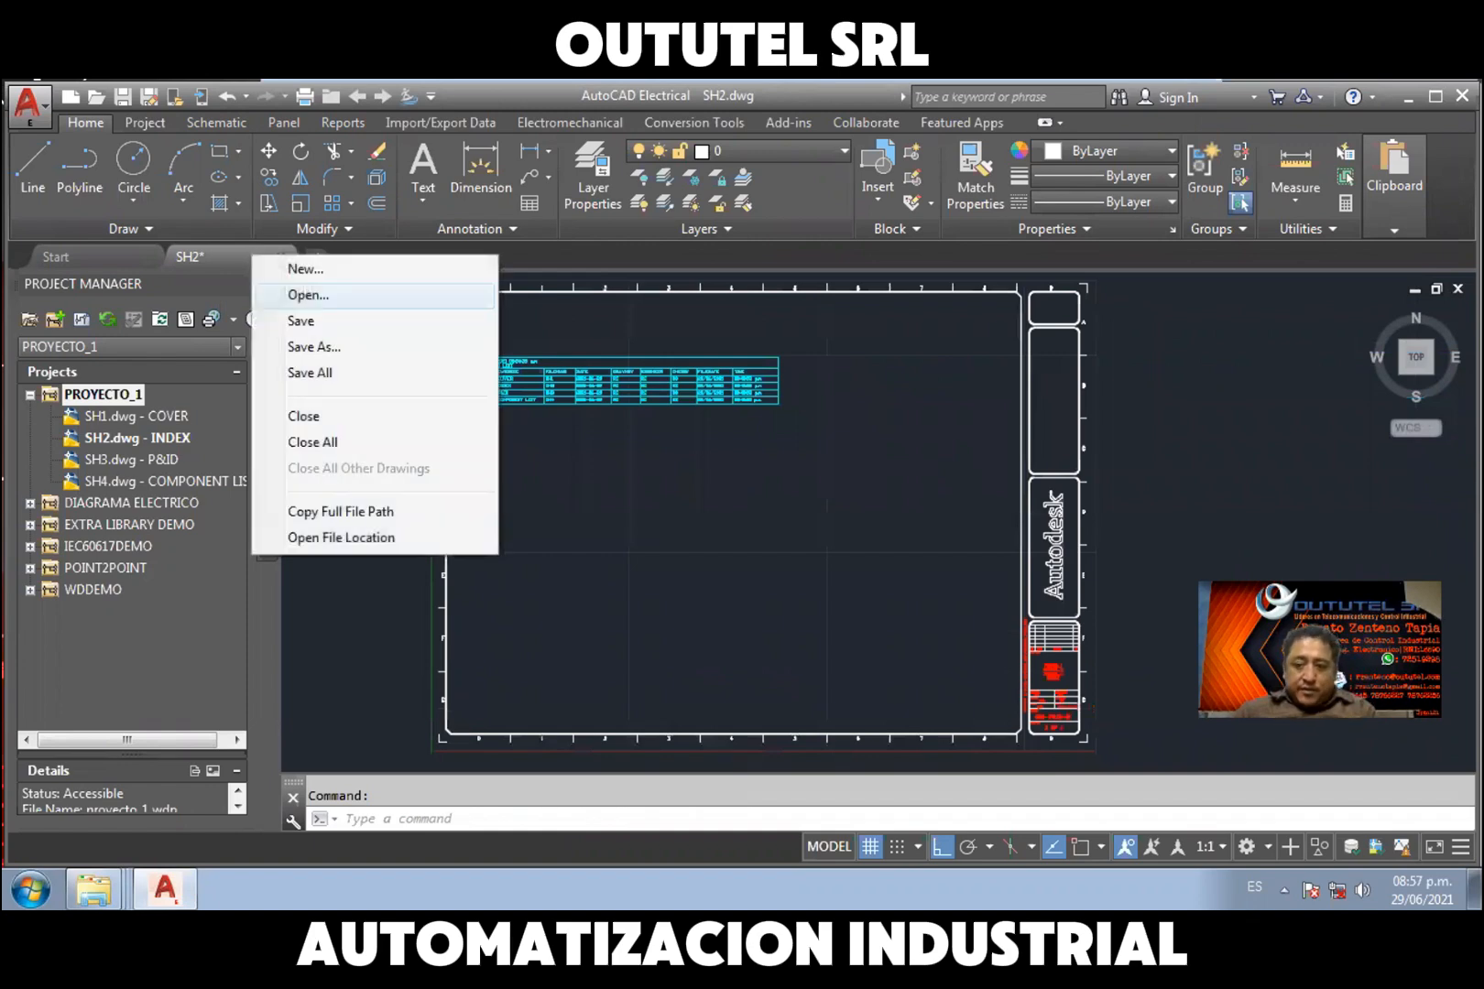
left_click(301, 320)
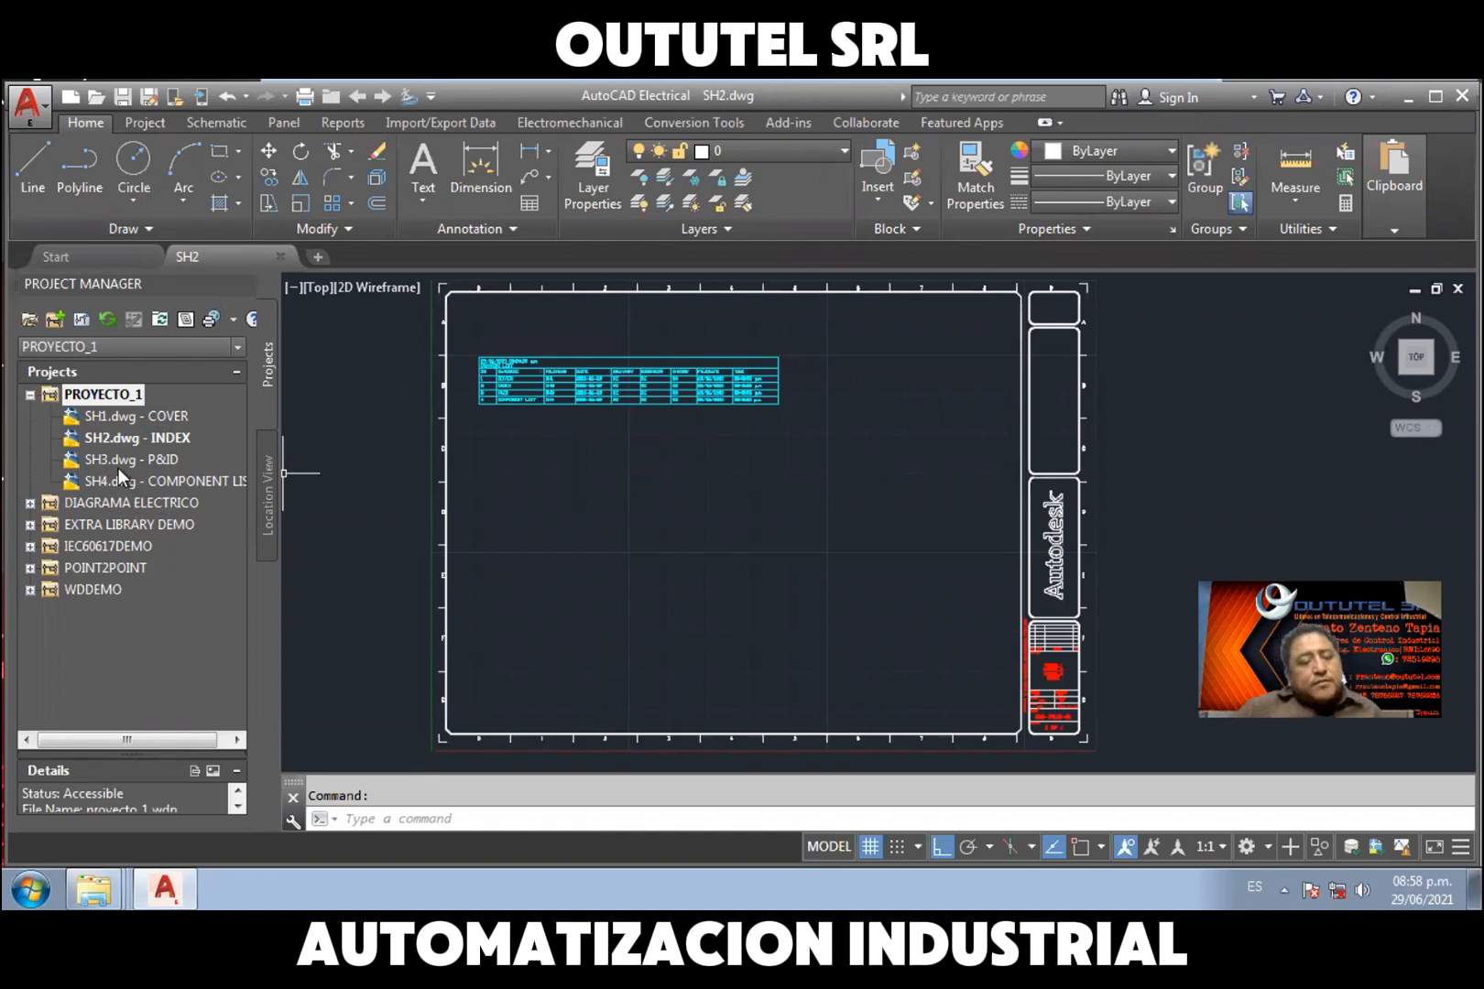
right_click(109, 399)
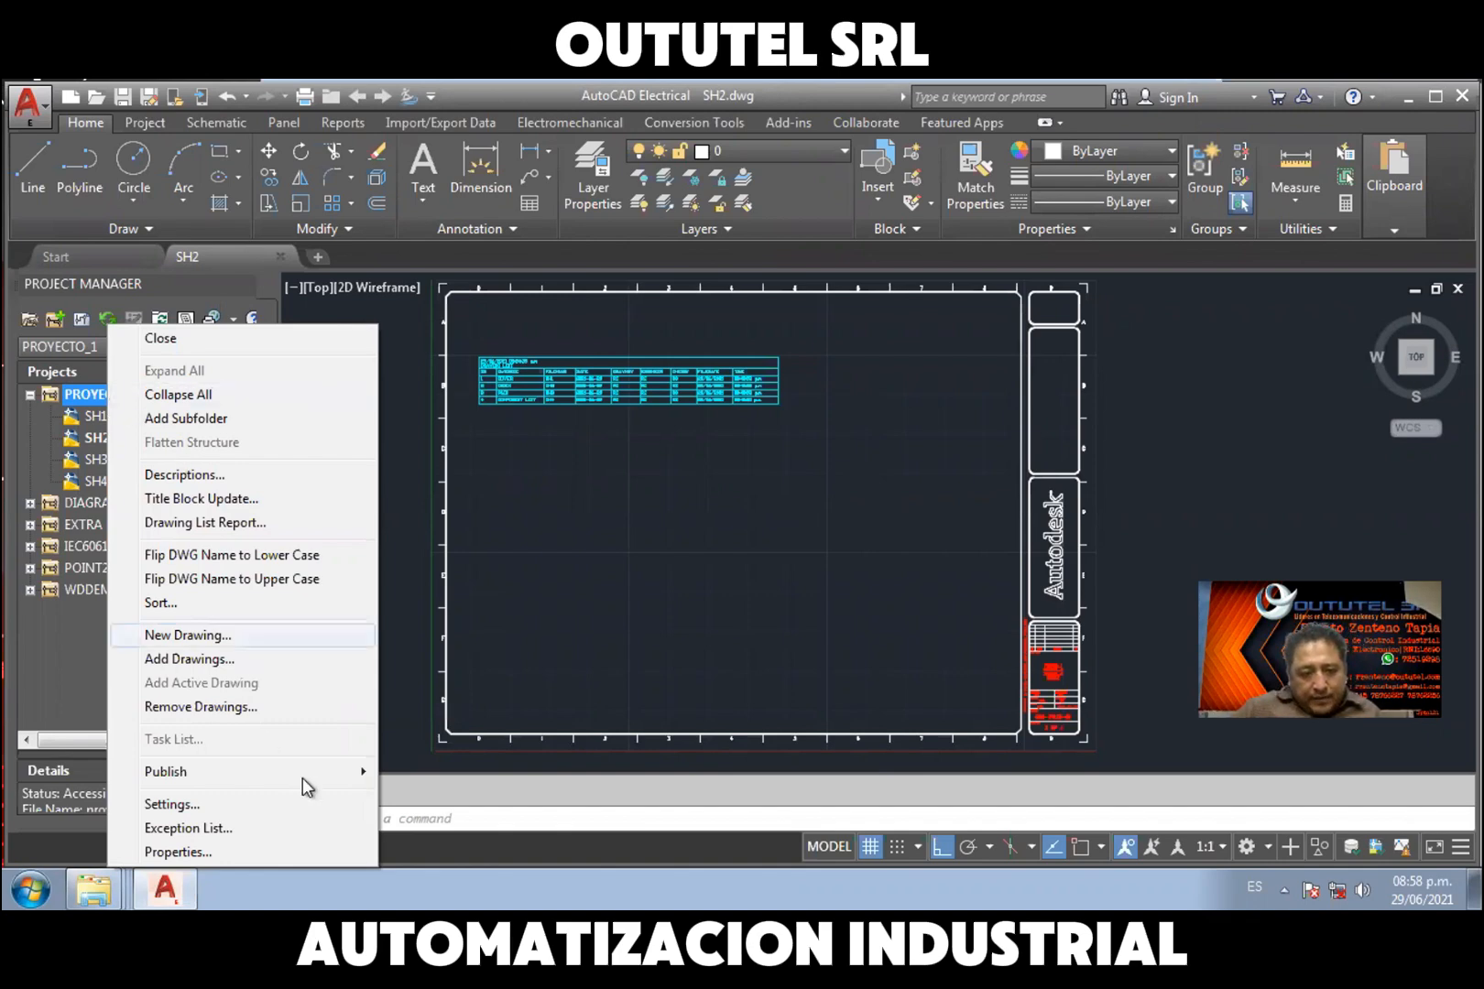
mouse_move(303, 778)
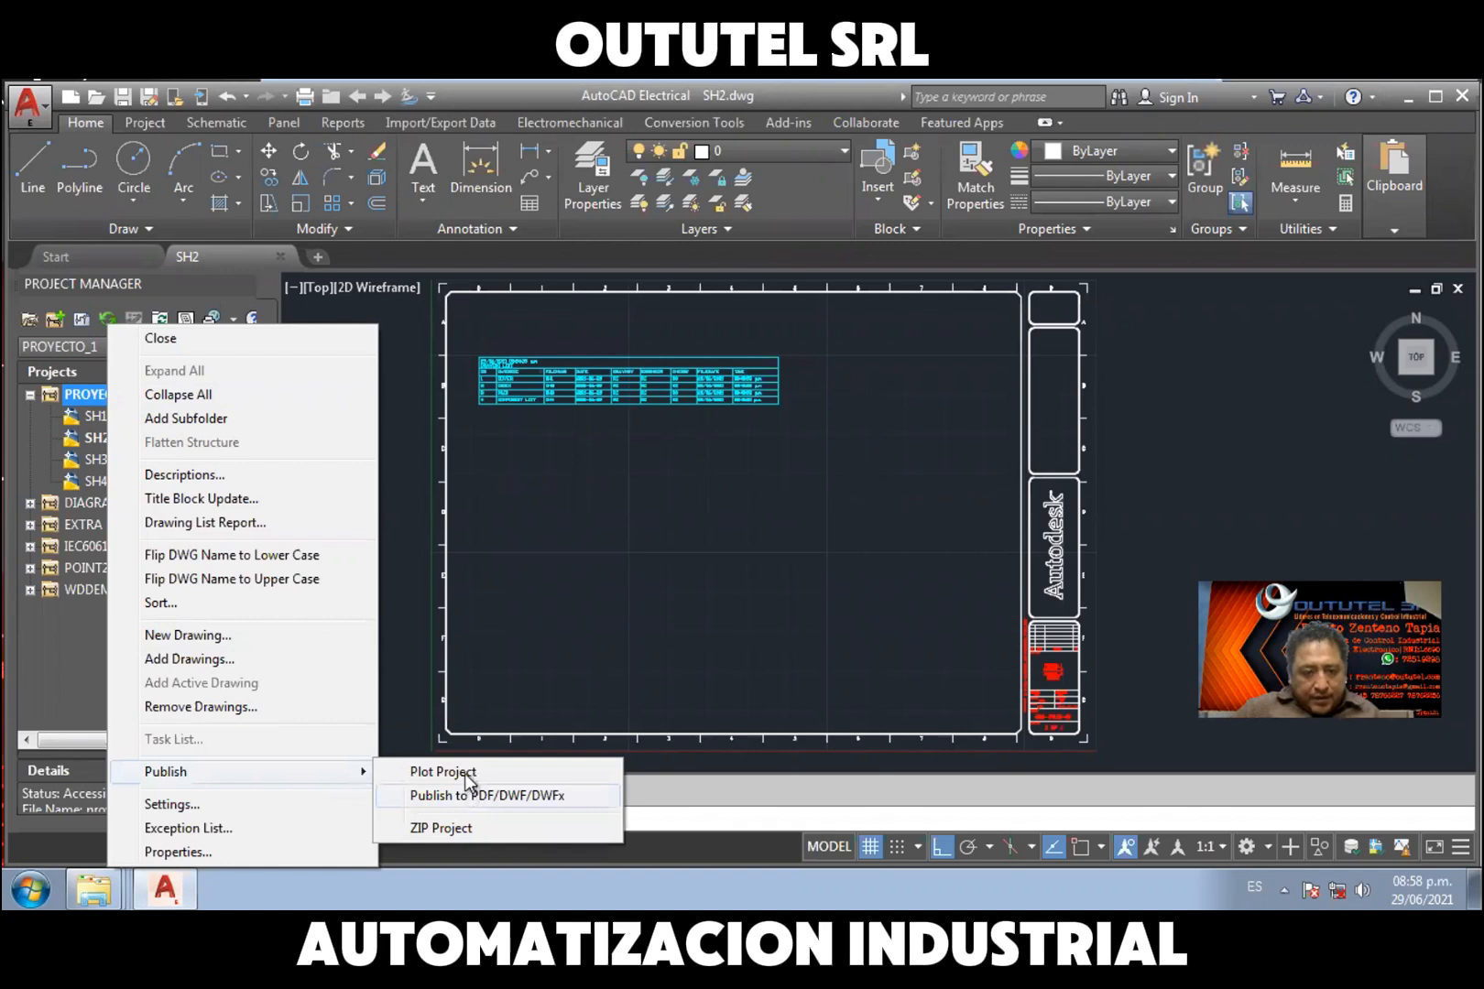
left_click(587, 795)
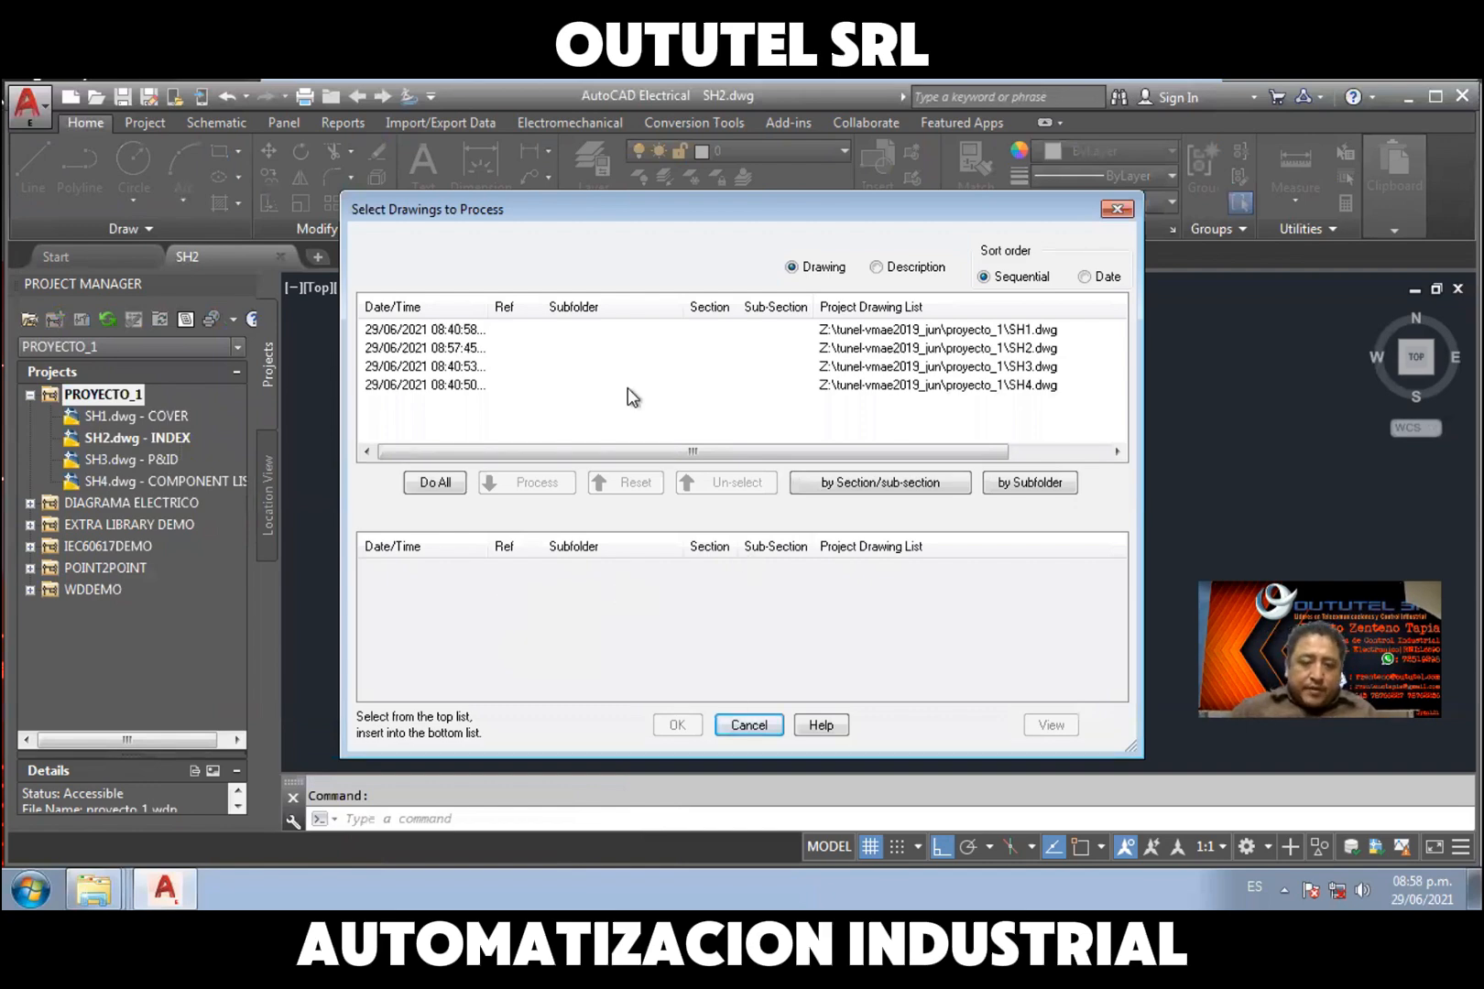
left_click(747, 724)
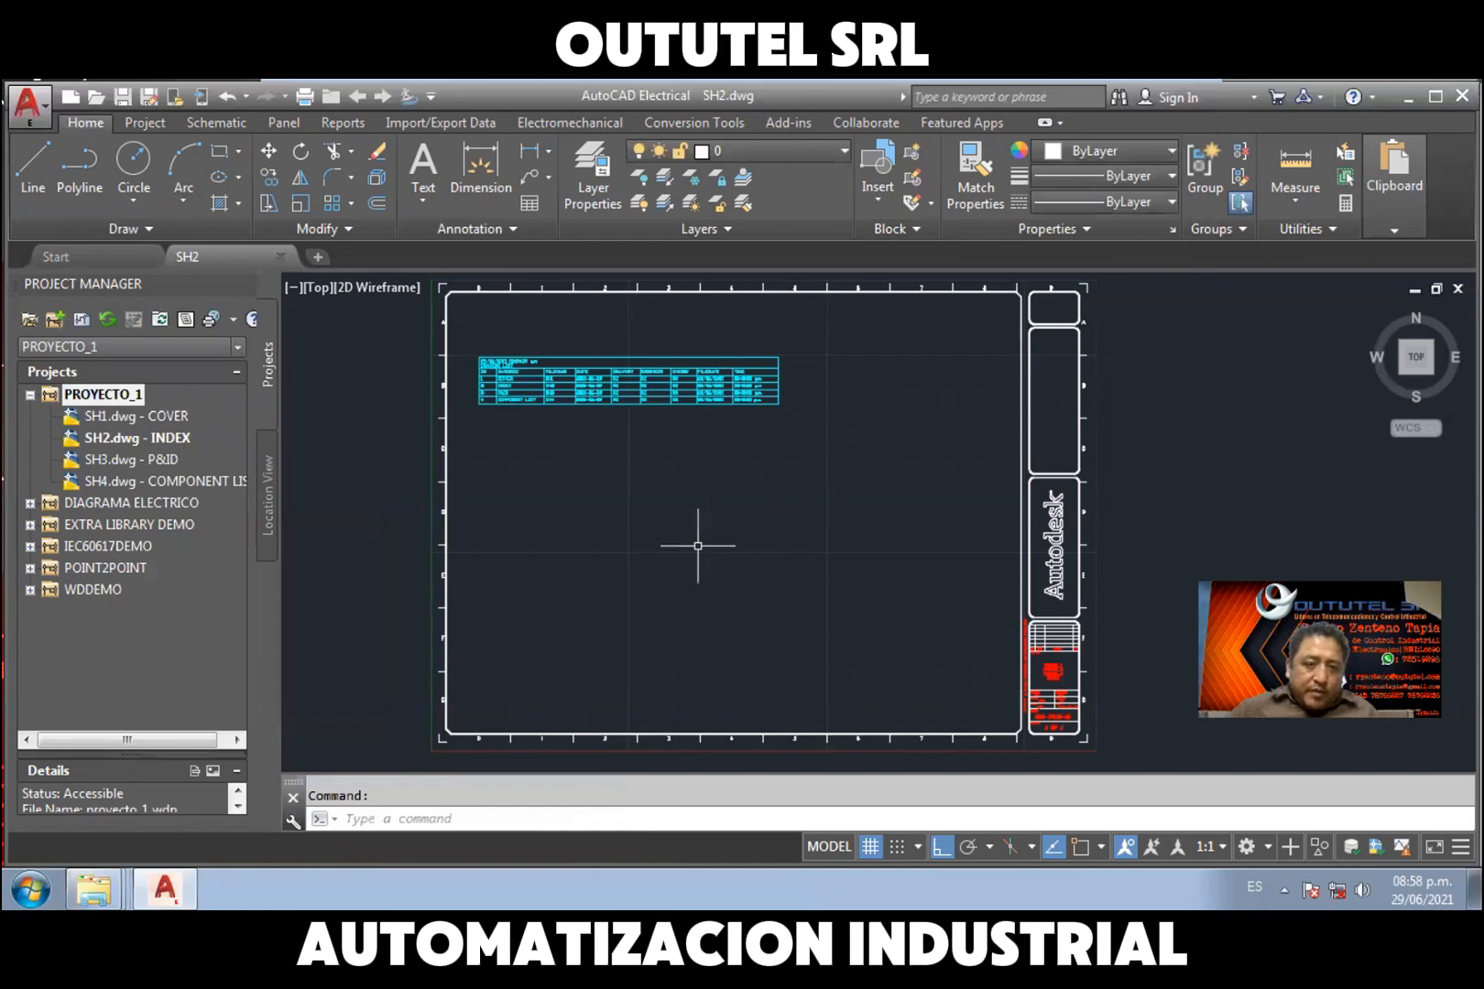
Open the cover drawing SH1.dwg from PROYECTO_1 and bring its whole sheet into view
left_click(122, 416)
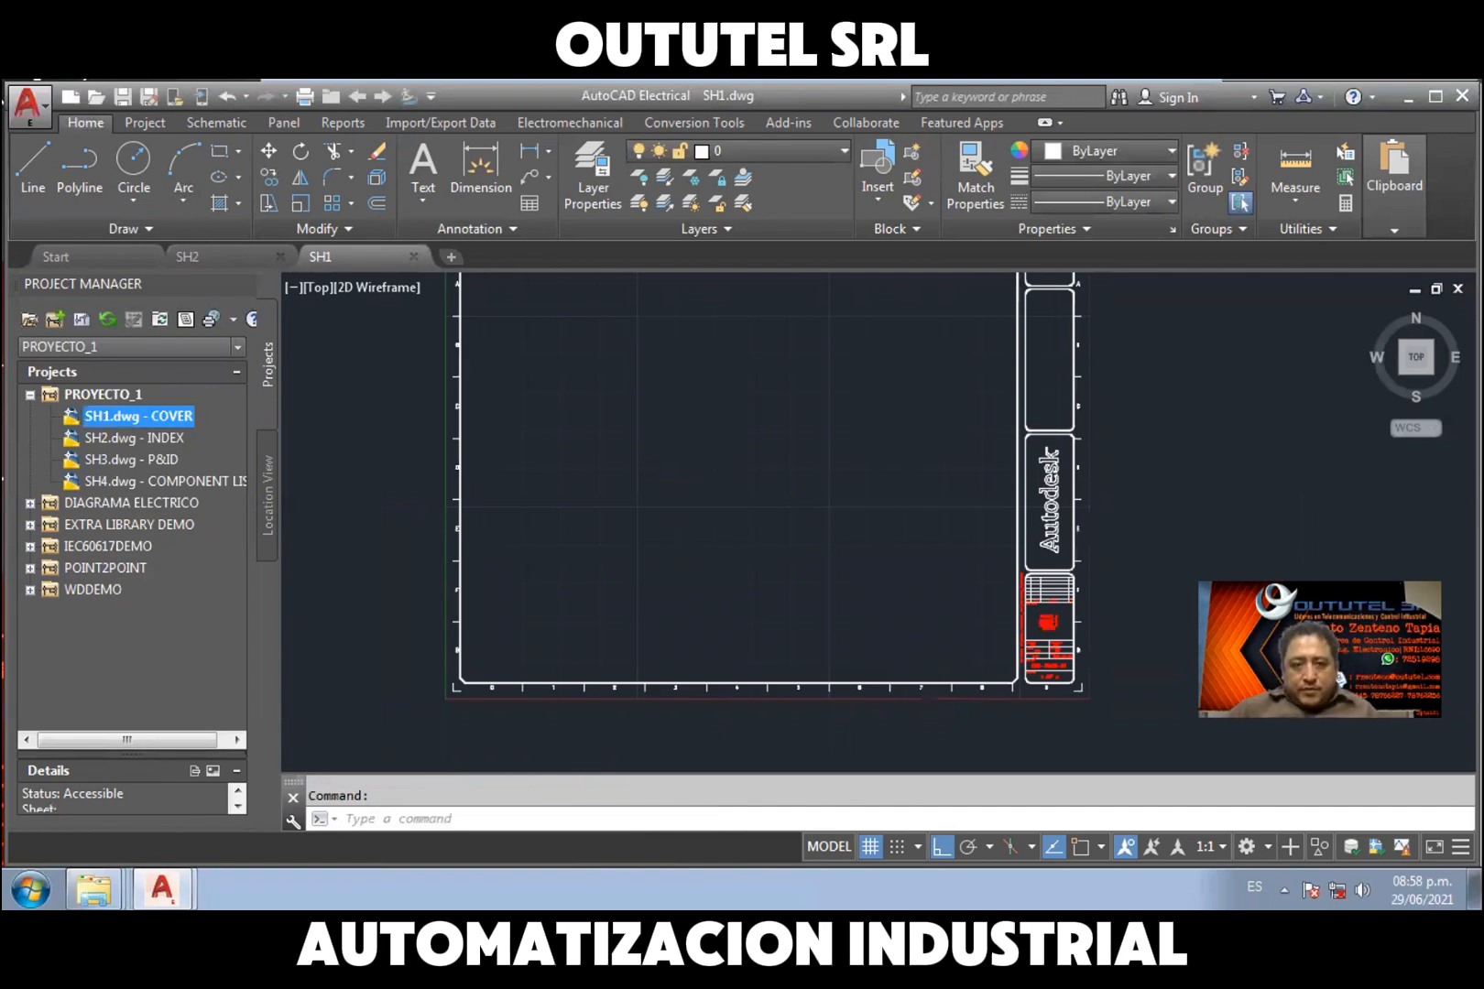
scroll(677, 459, "down", 2)
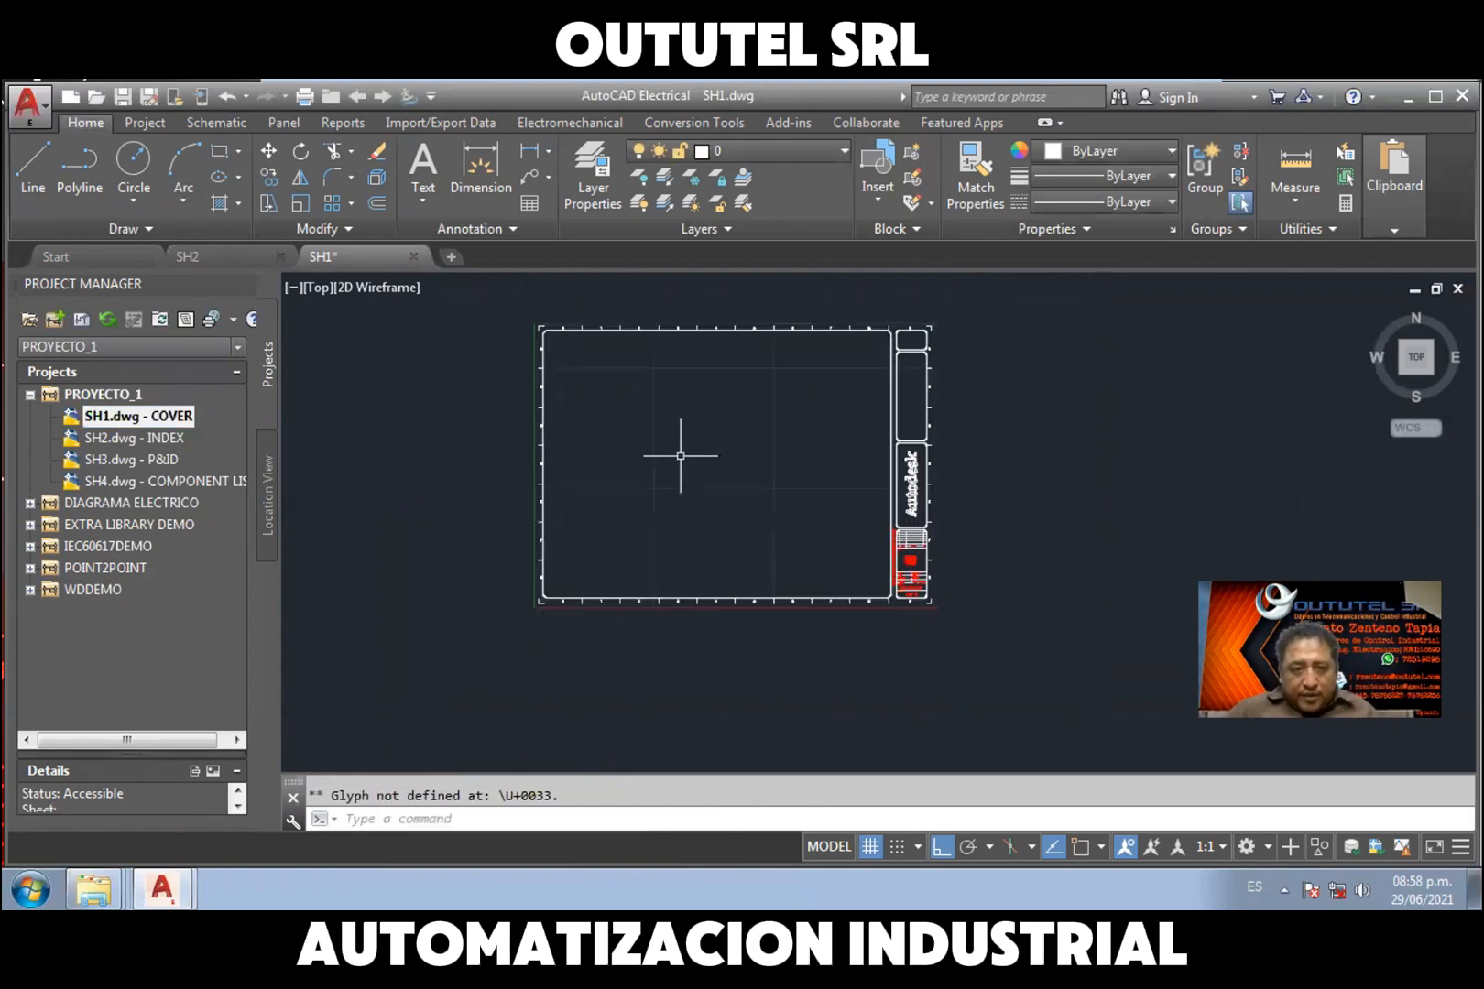
middle_click_drag(680, 455, 646, 498)
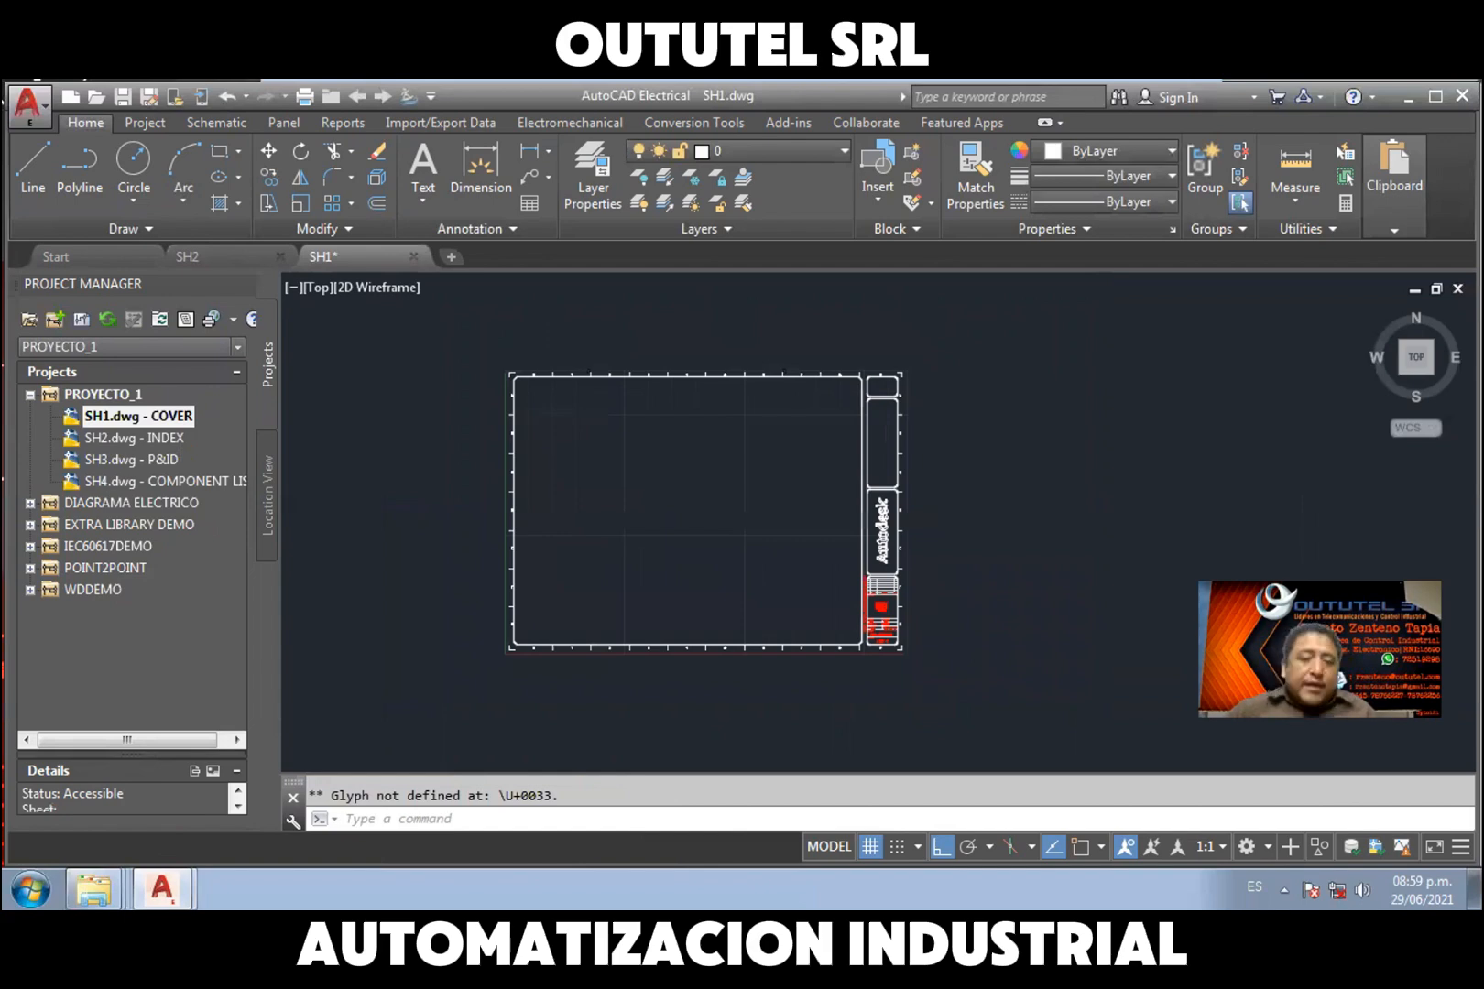
scroll(648, 487, "up", 2)
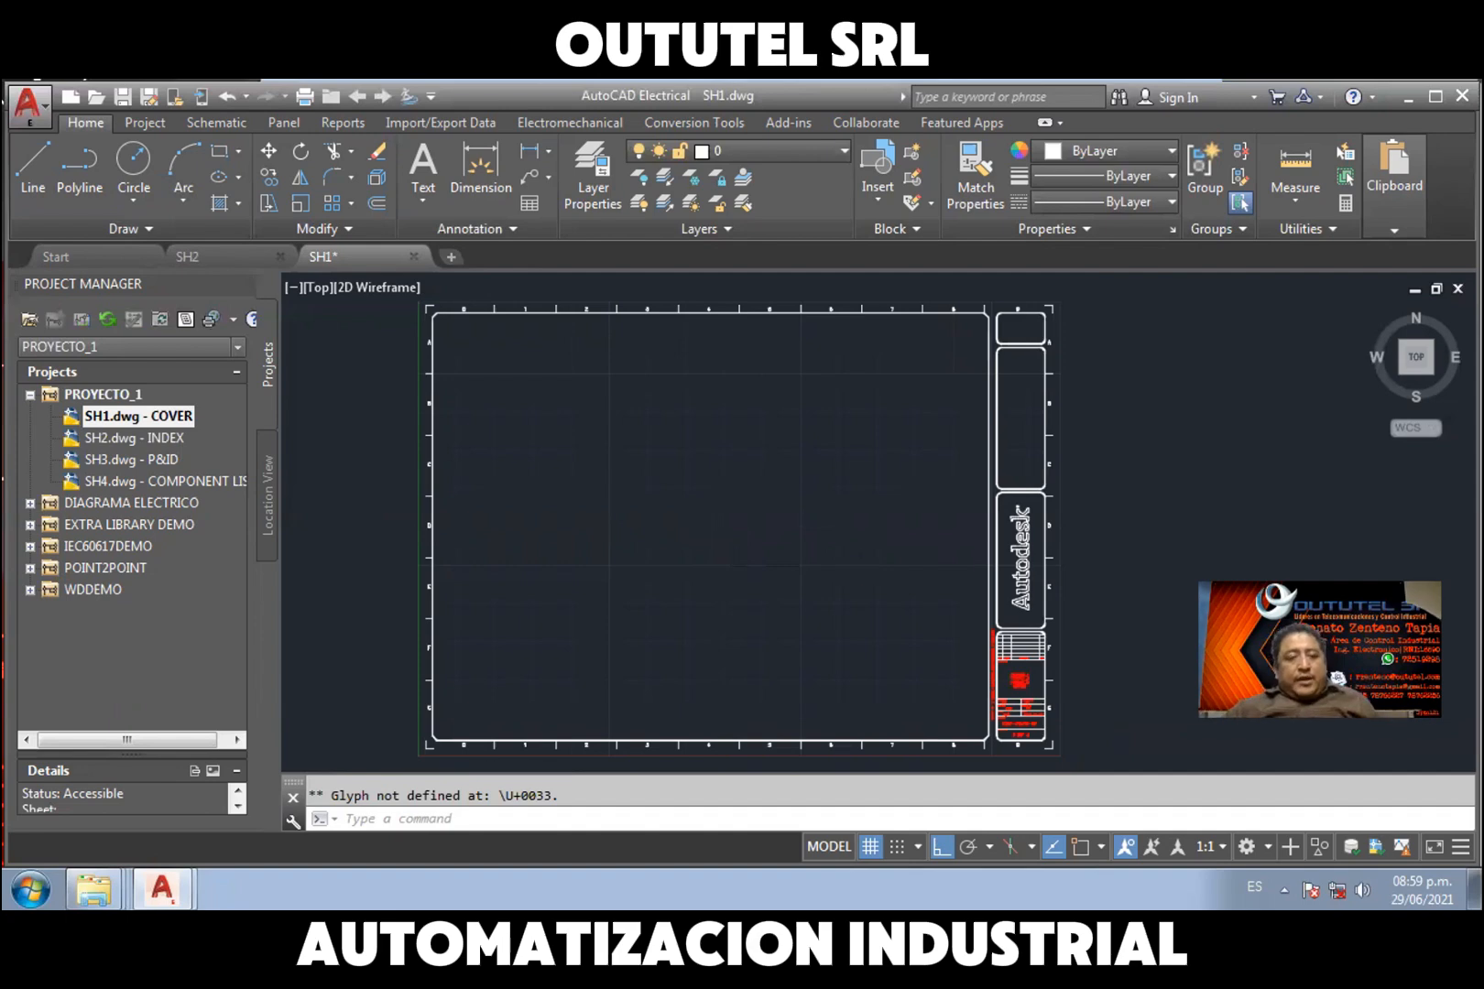
Start plotting SH1 with the previous plot's page setup, preview the sheet and return to the plot settings
key("ctrl+p")
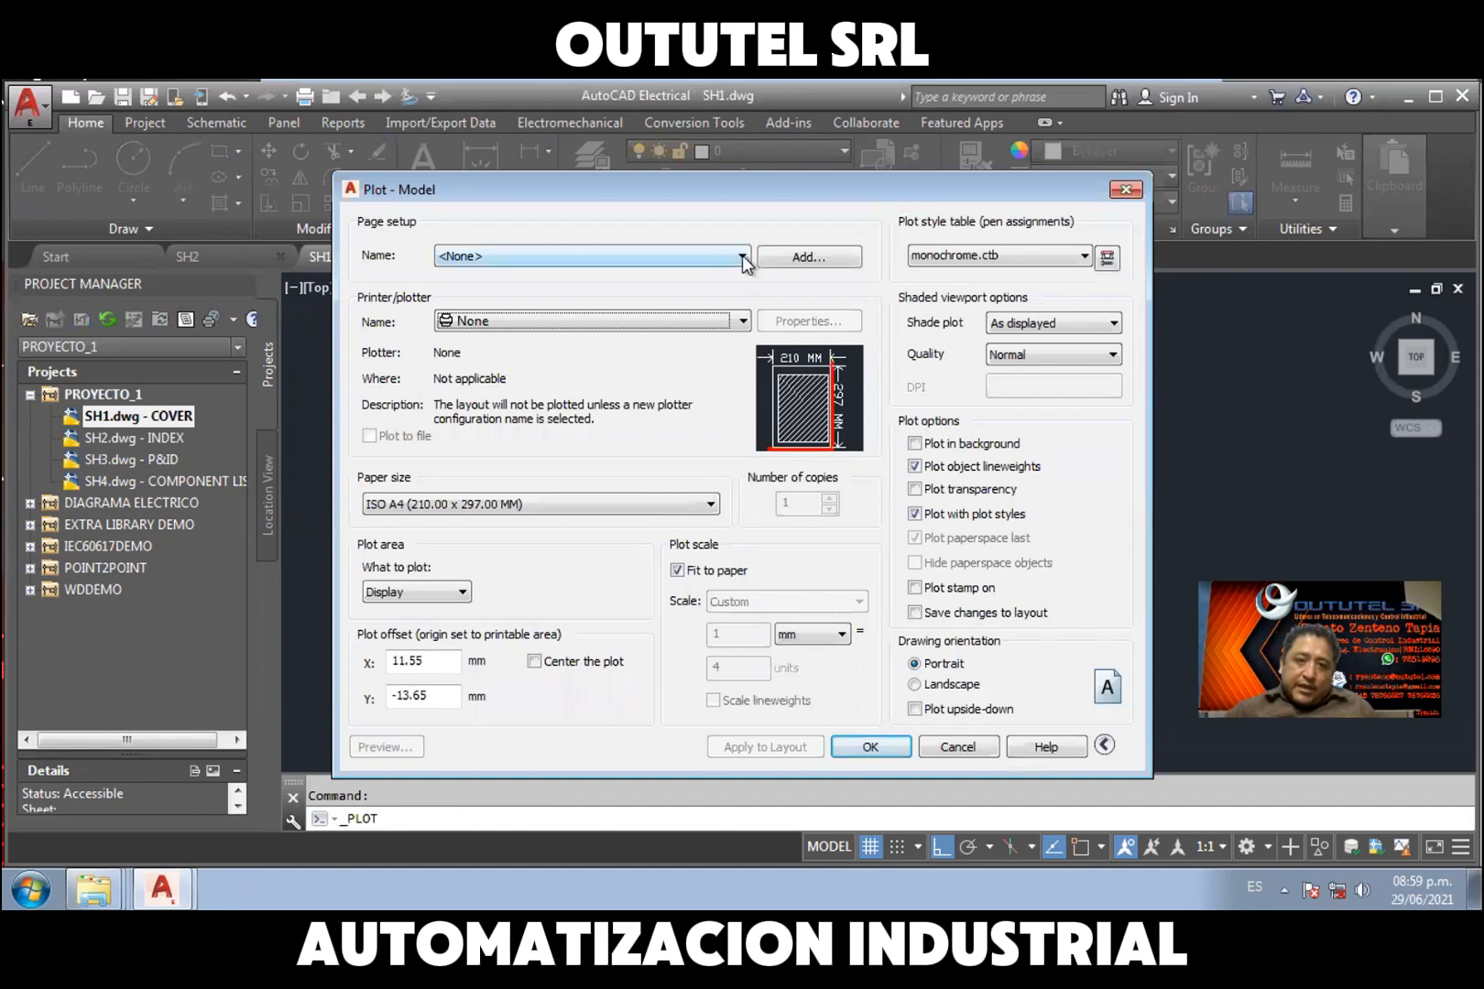
left_click(742, 256)
left_click(717, 292)
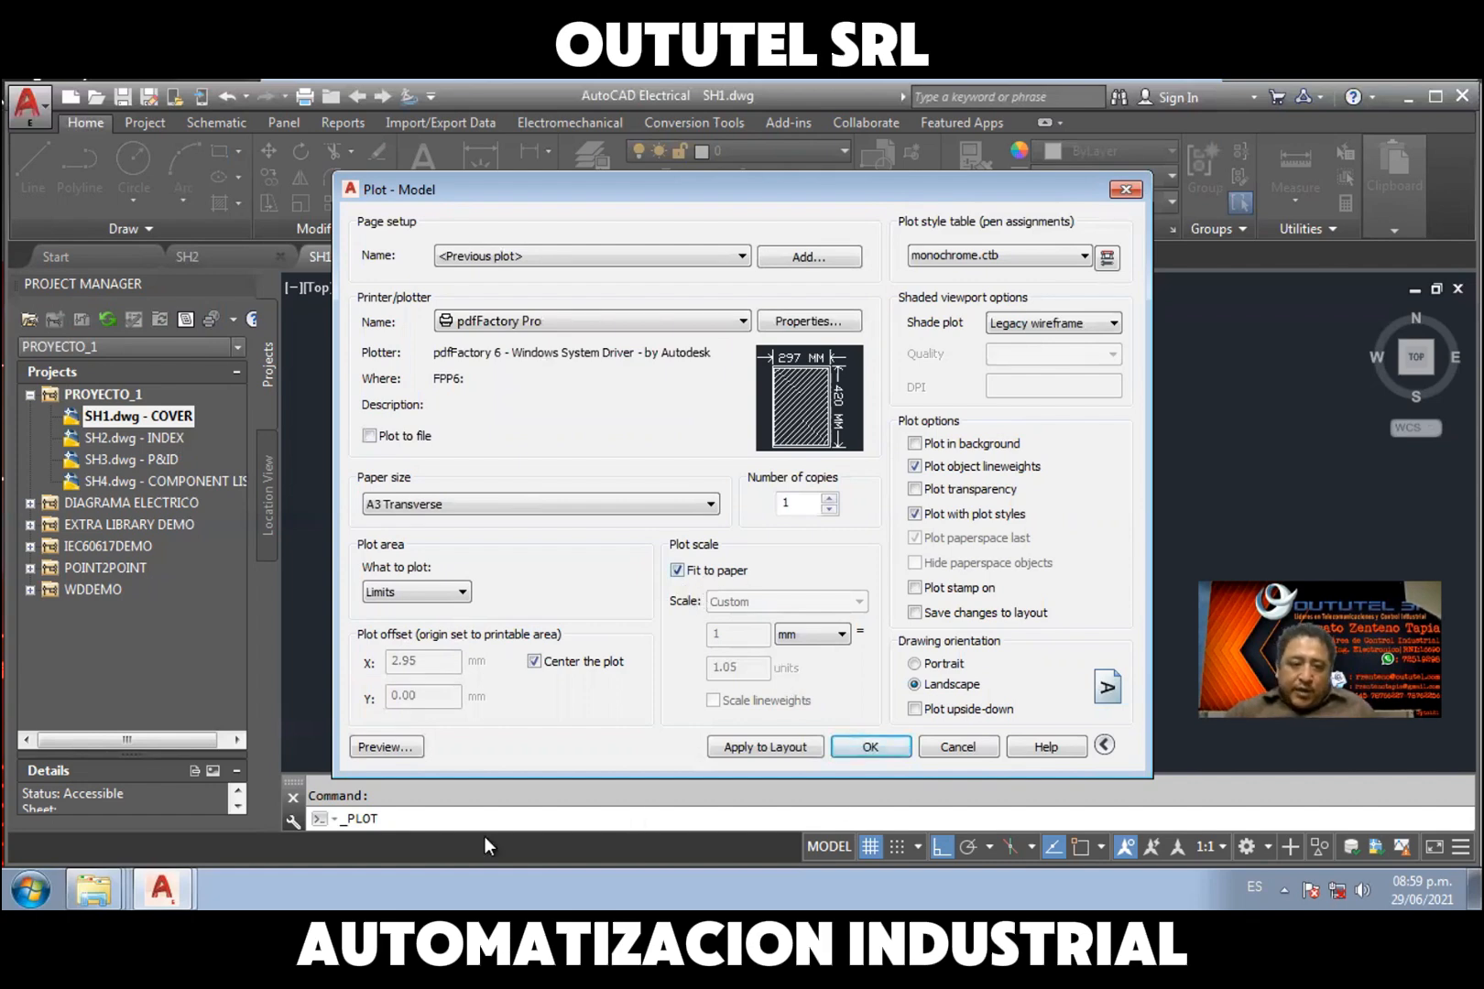
left_click(398, 751)
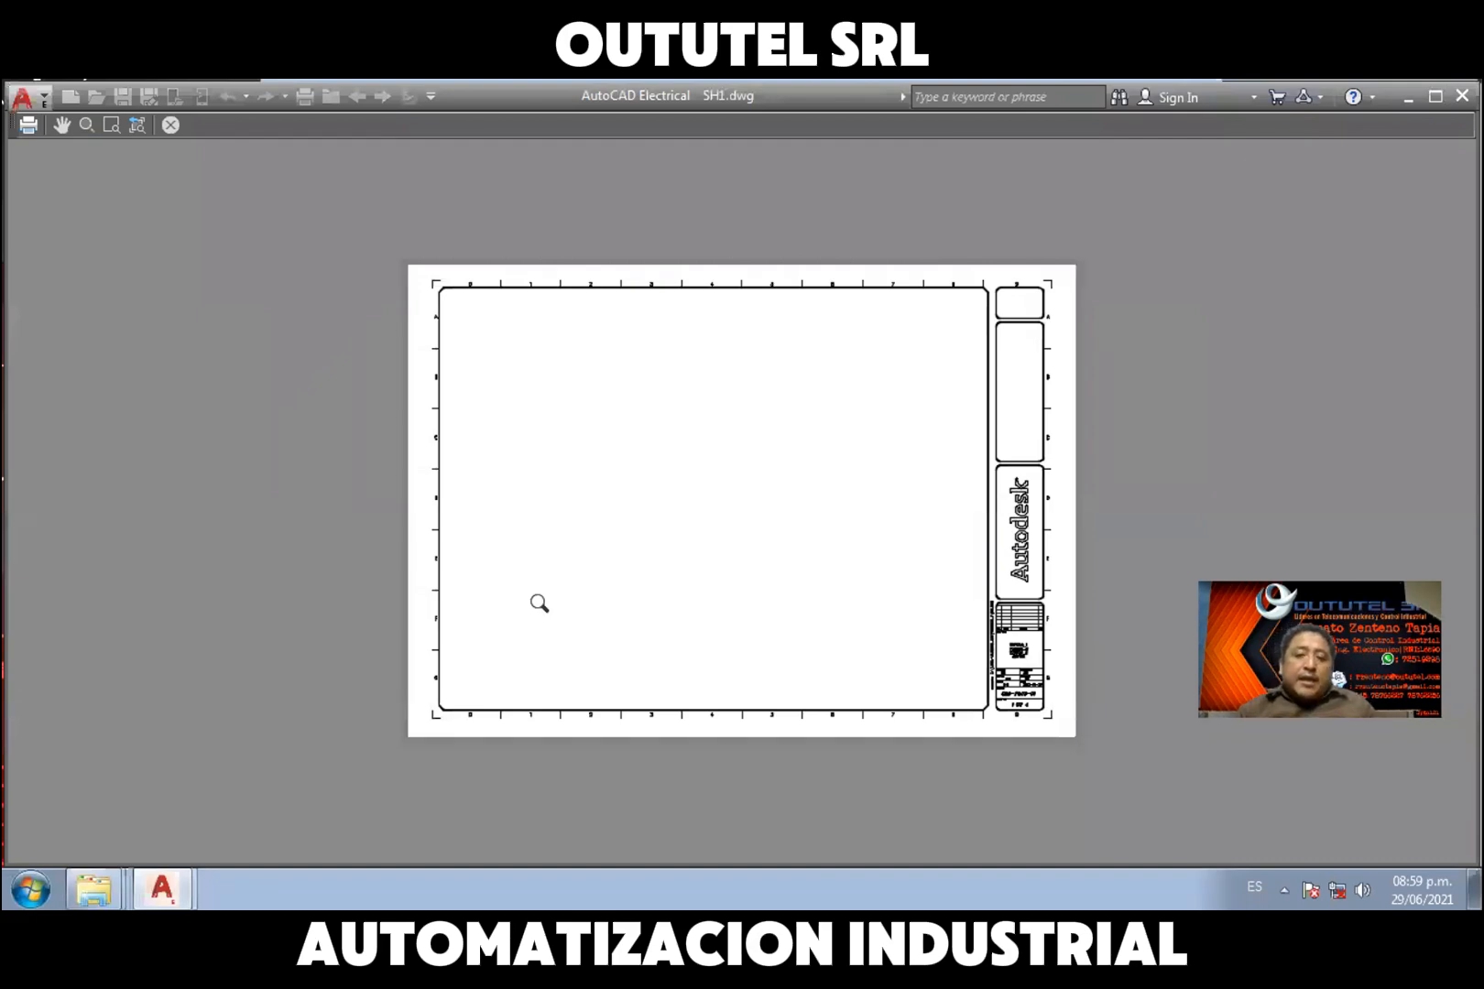
left_click(173, 129)
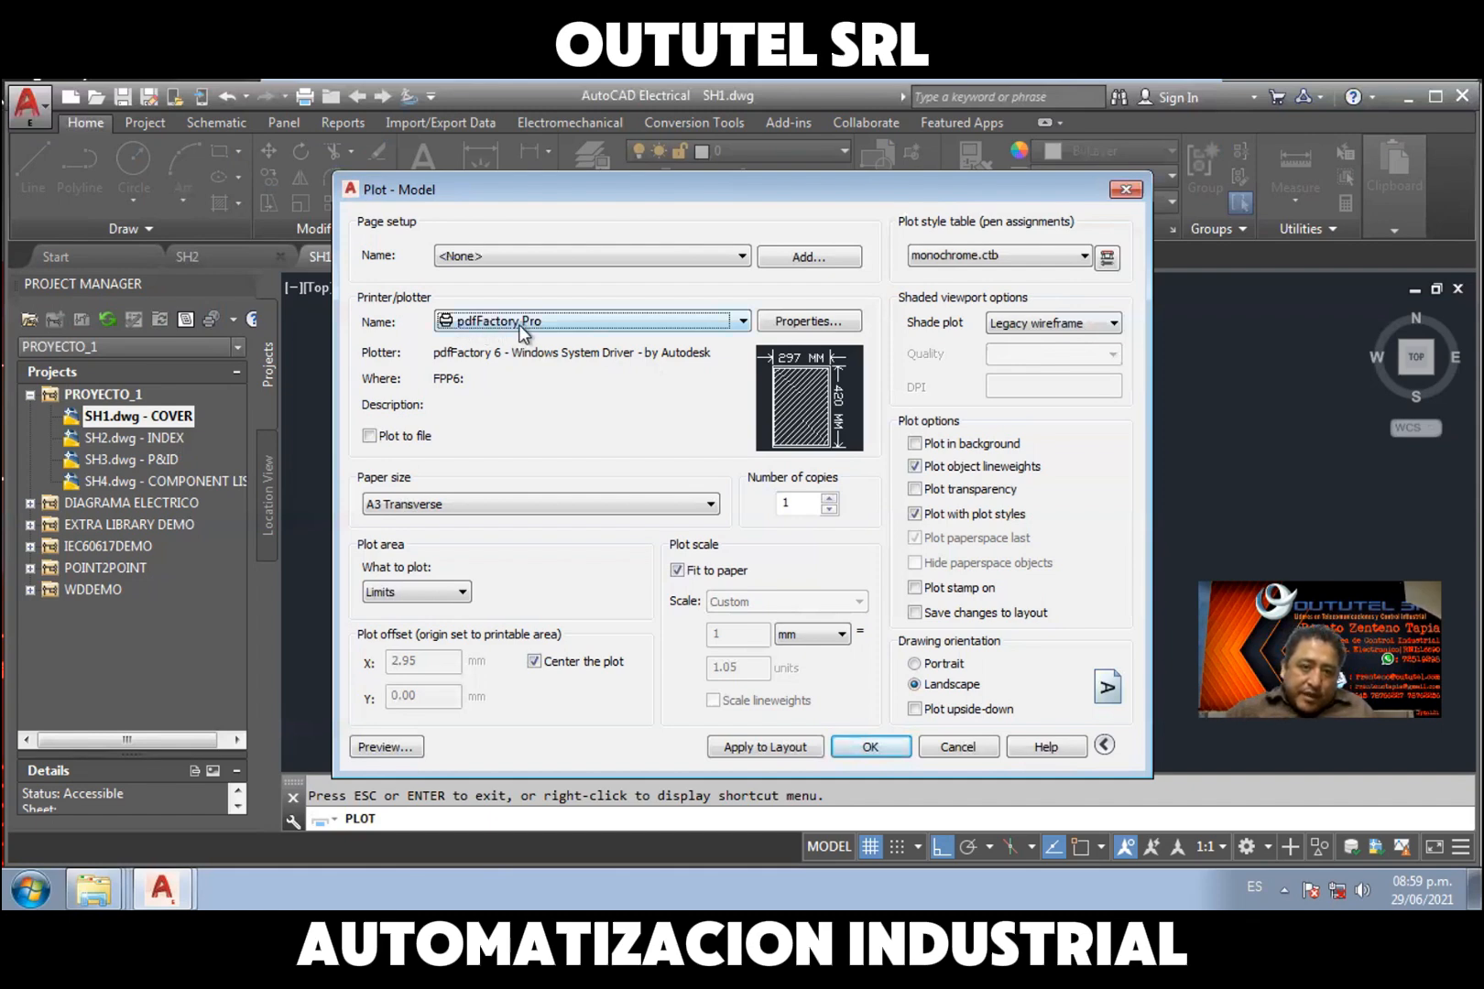
Plot the SH1 cover sheet with pdfFactory Pro as the printer
left_click(742, 323)
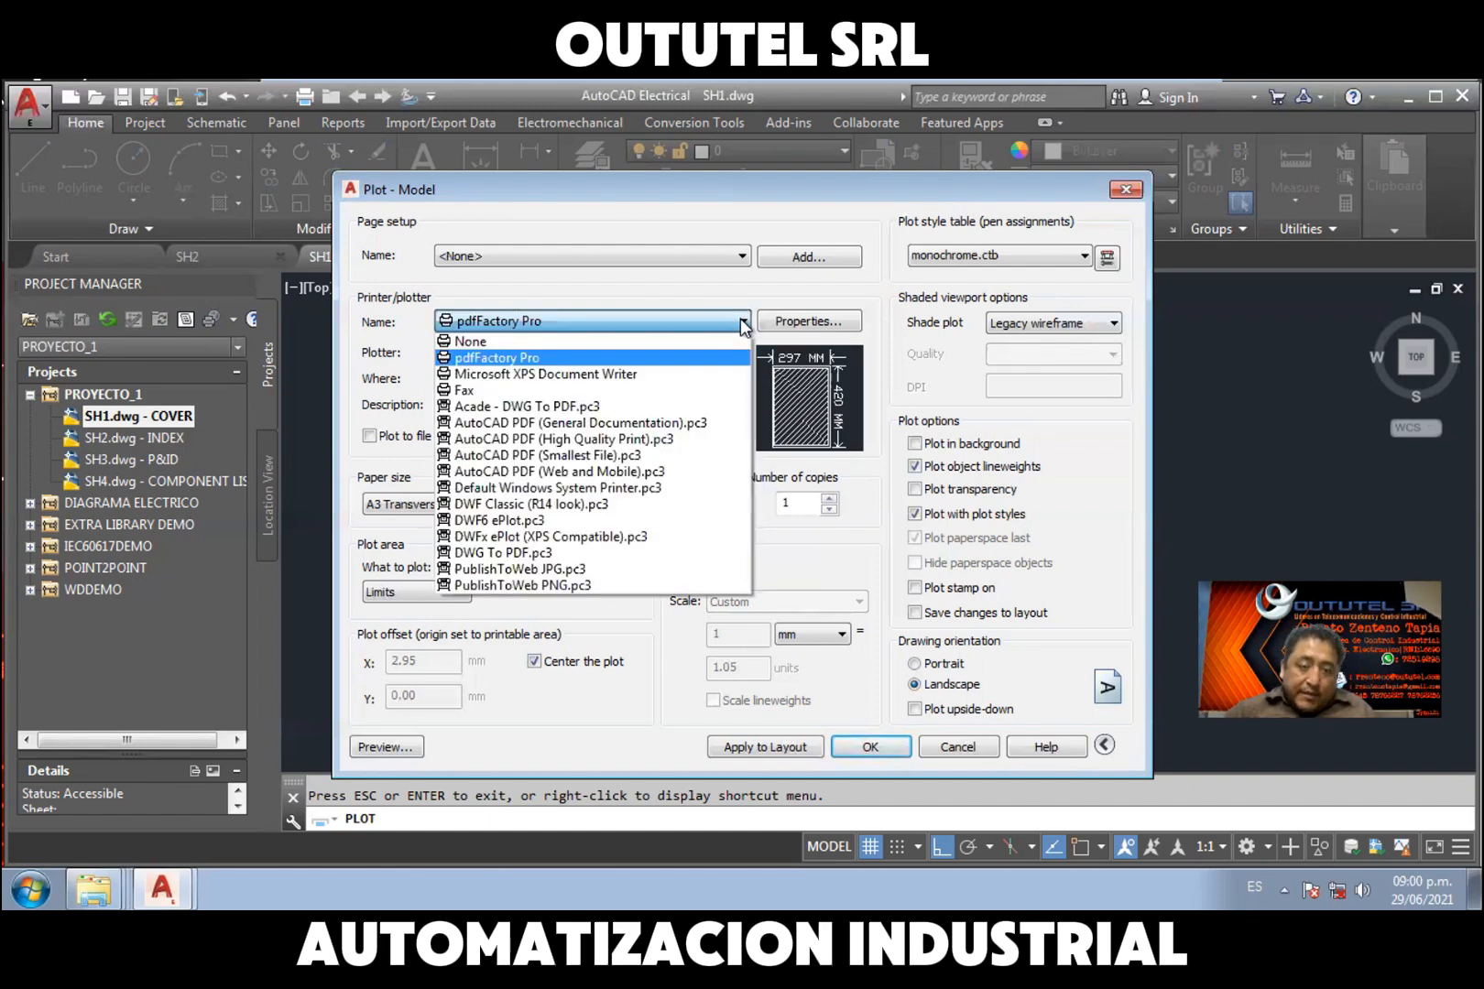
left_click(642, 357)
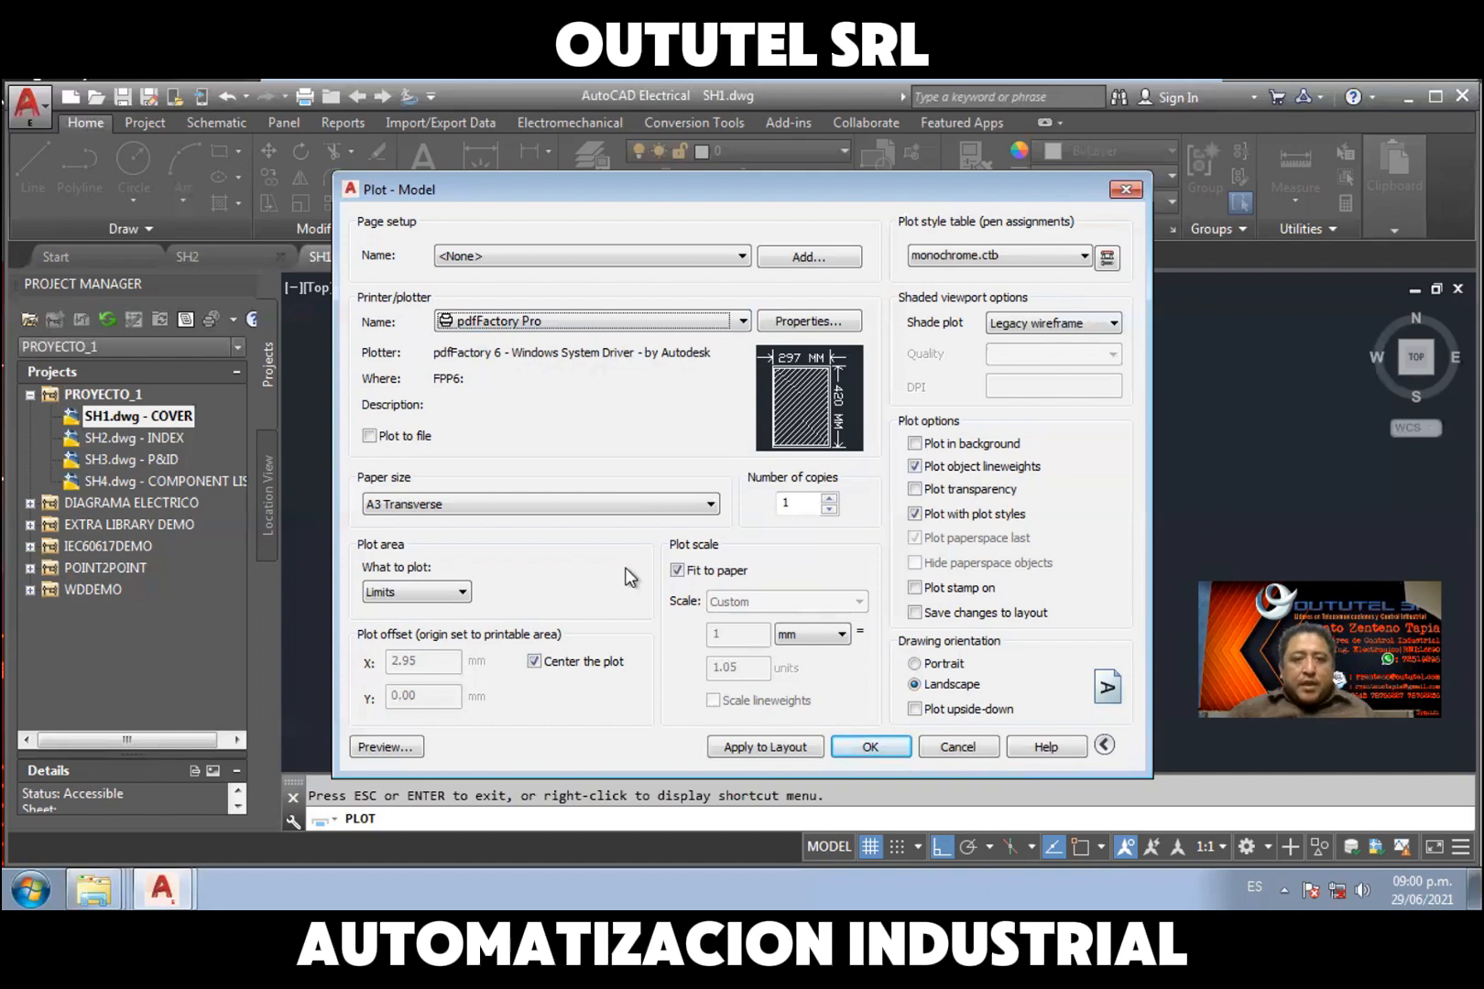
left_click(869, 747)
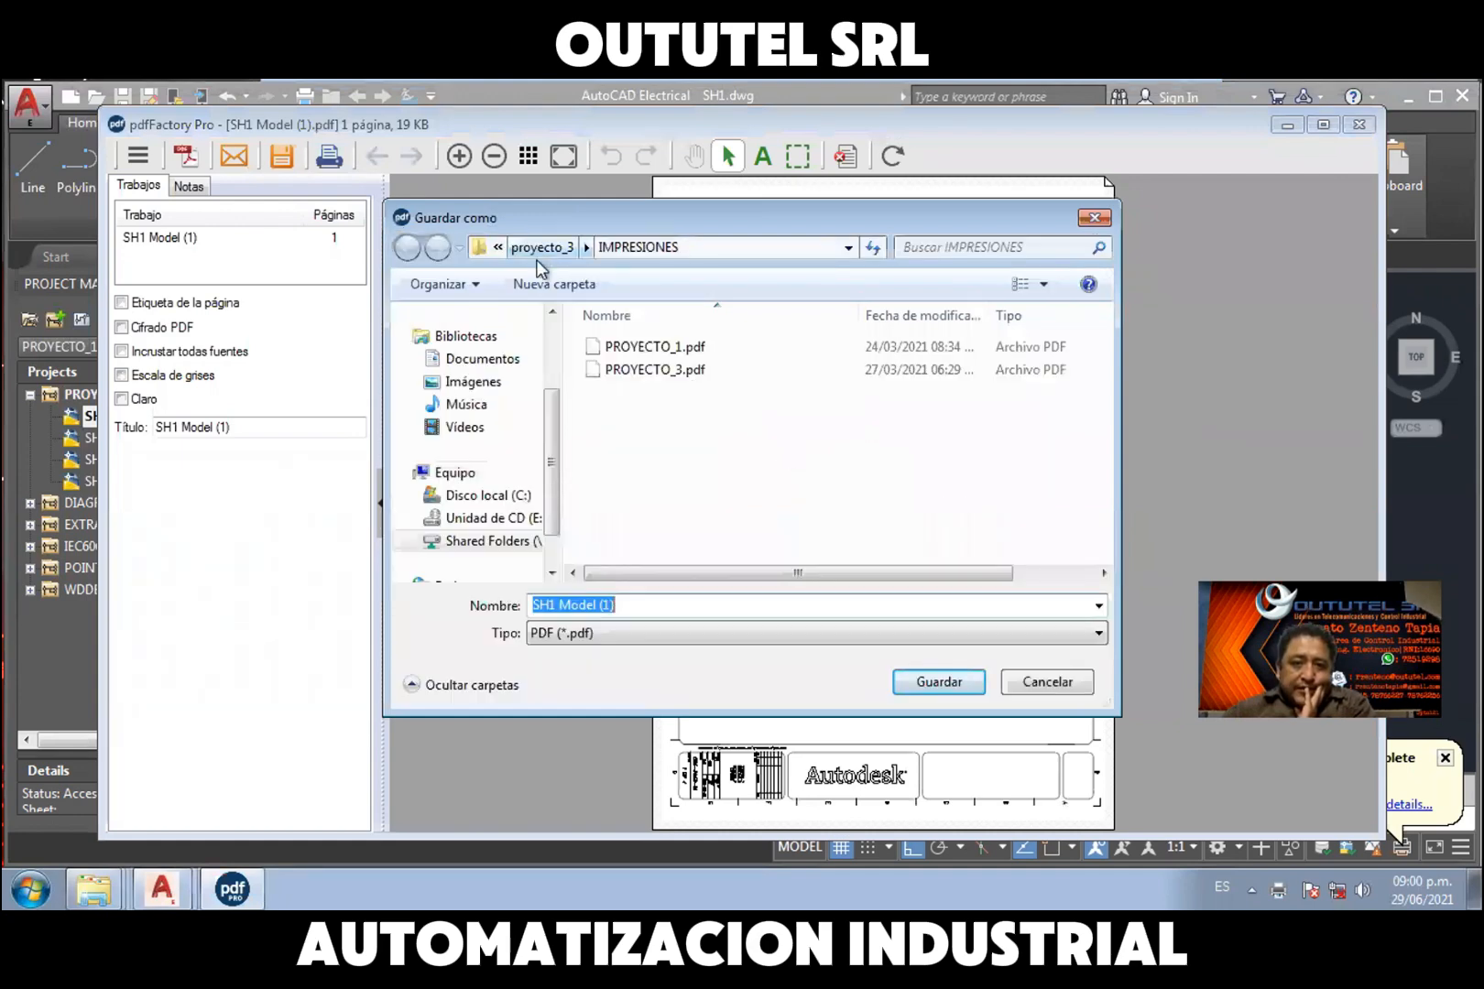
Create a folder named IMPRESIONES inside tunel-vmae2019_jun\proyecto_1 and open it as the save location for the PDF
left_click(556, 250)
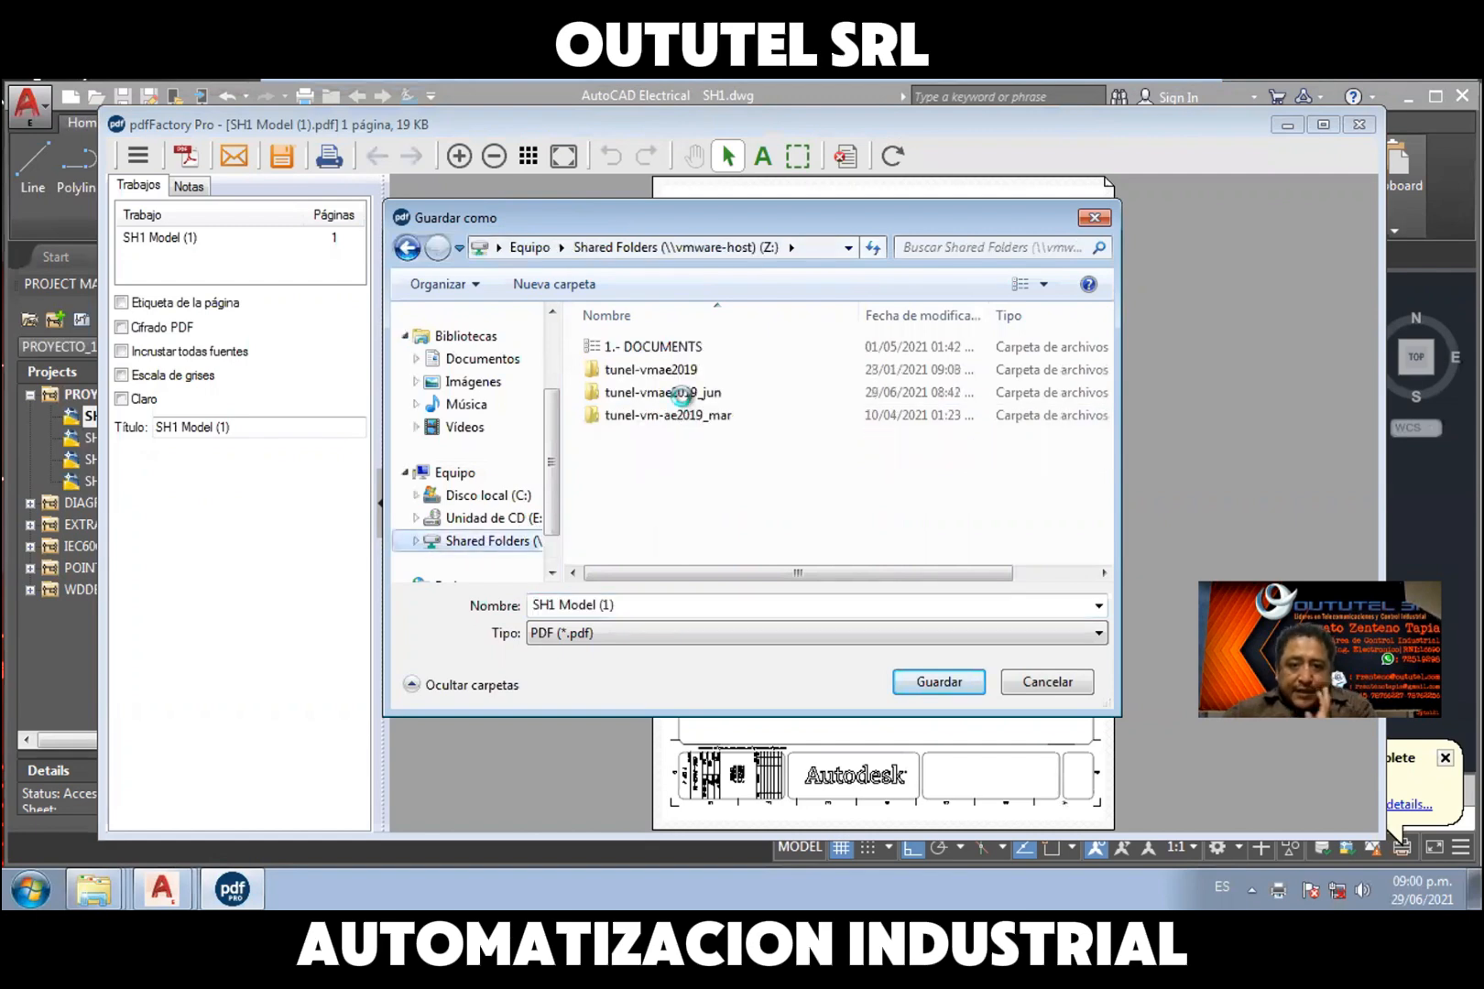
double_click(681, 394)
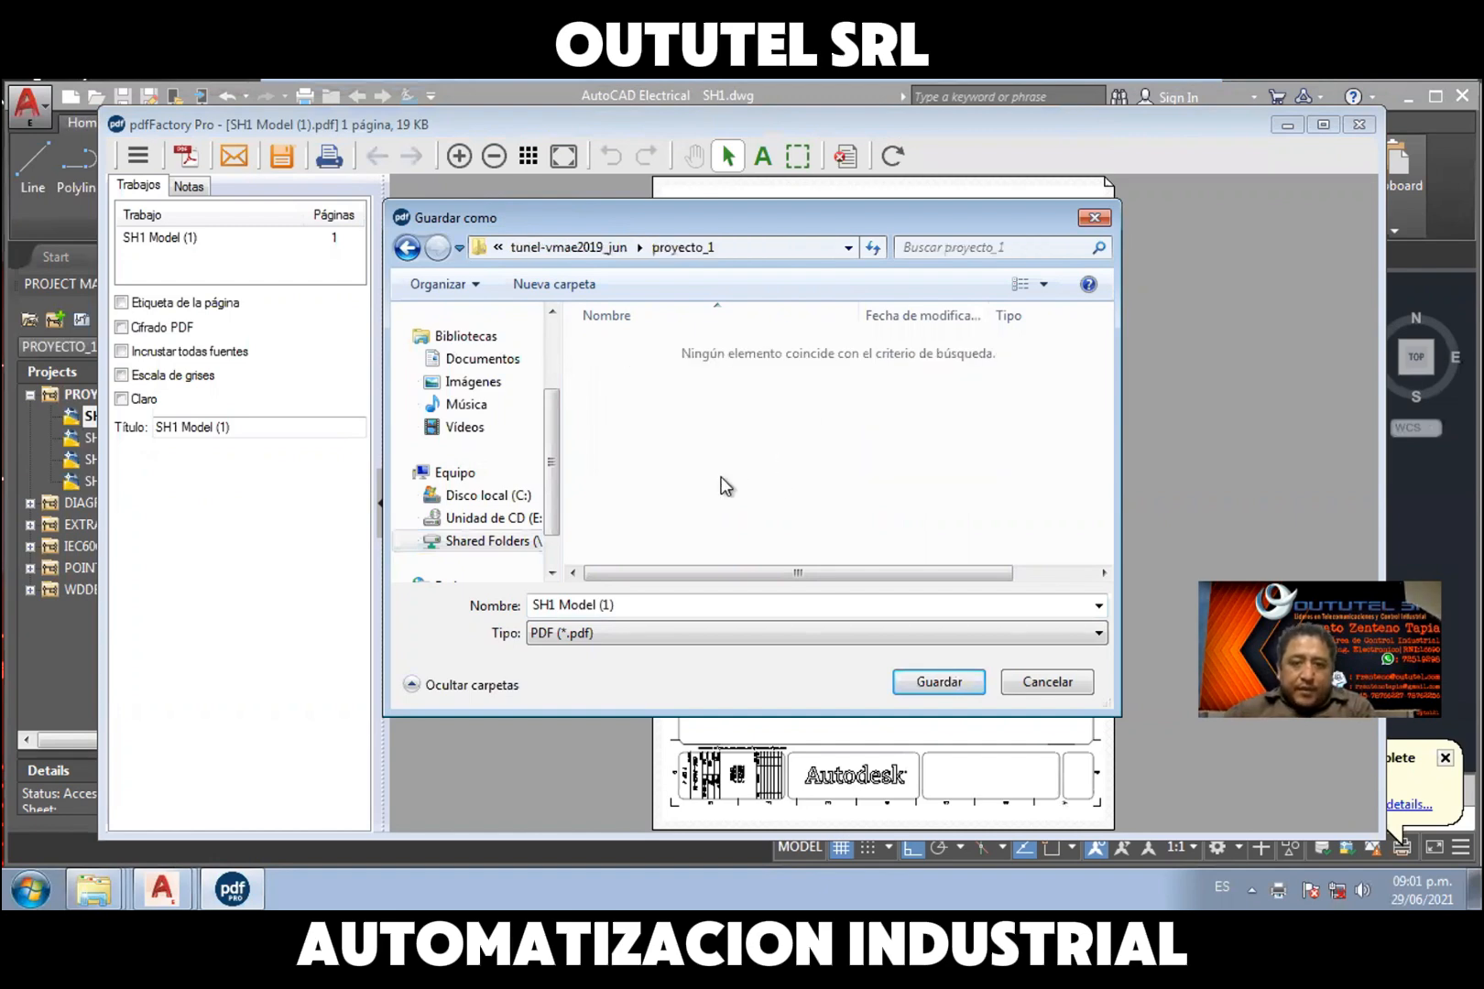
right_click(751, 417)
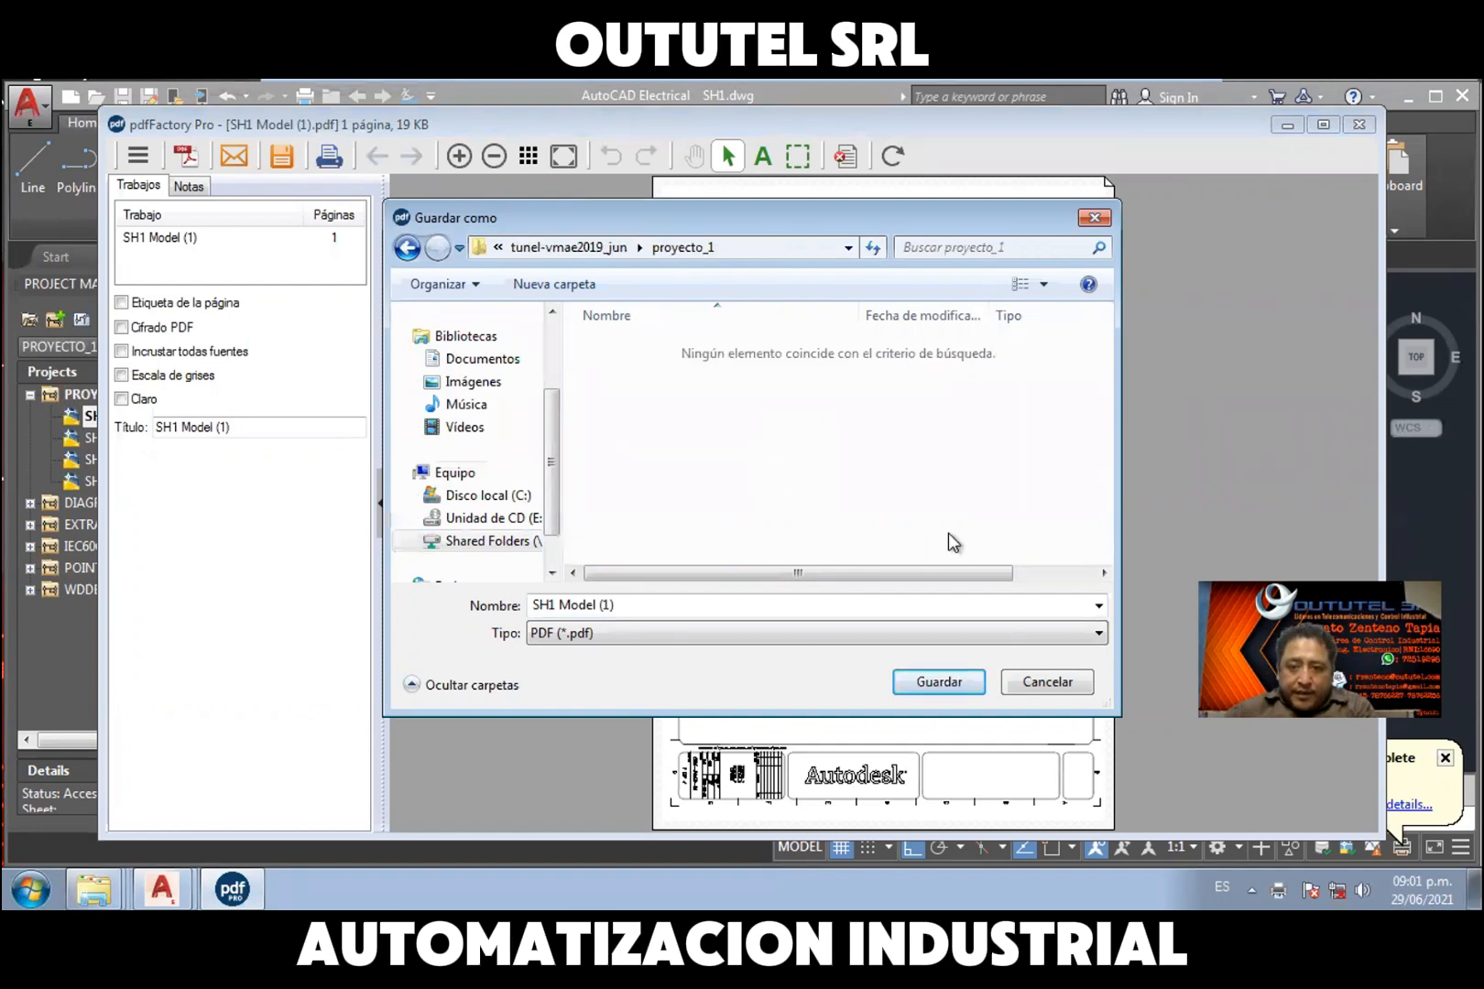
mouse_move(973, 622)
left_click(1051, 619)
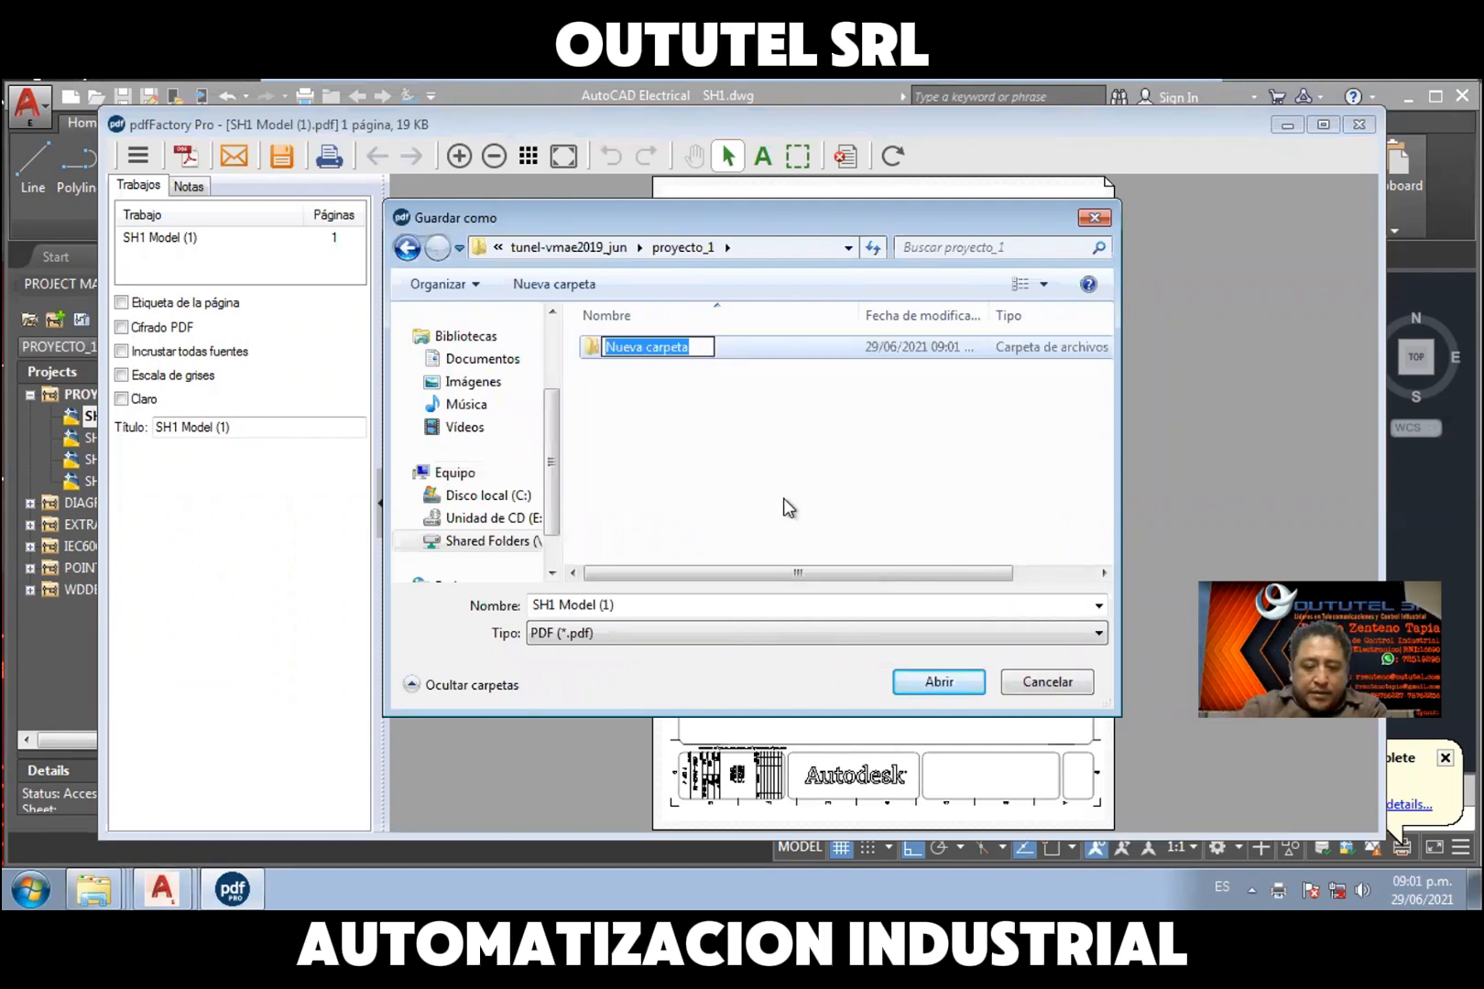
type("IMPRESIONES")
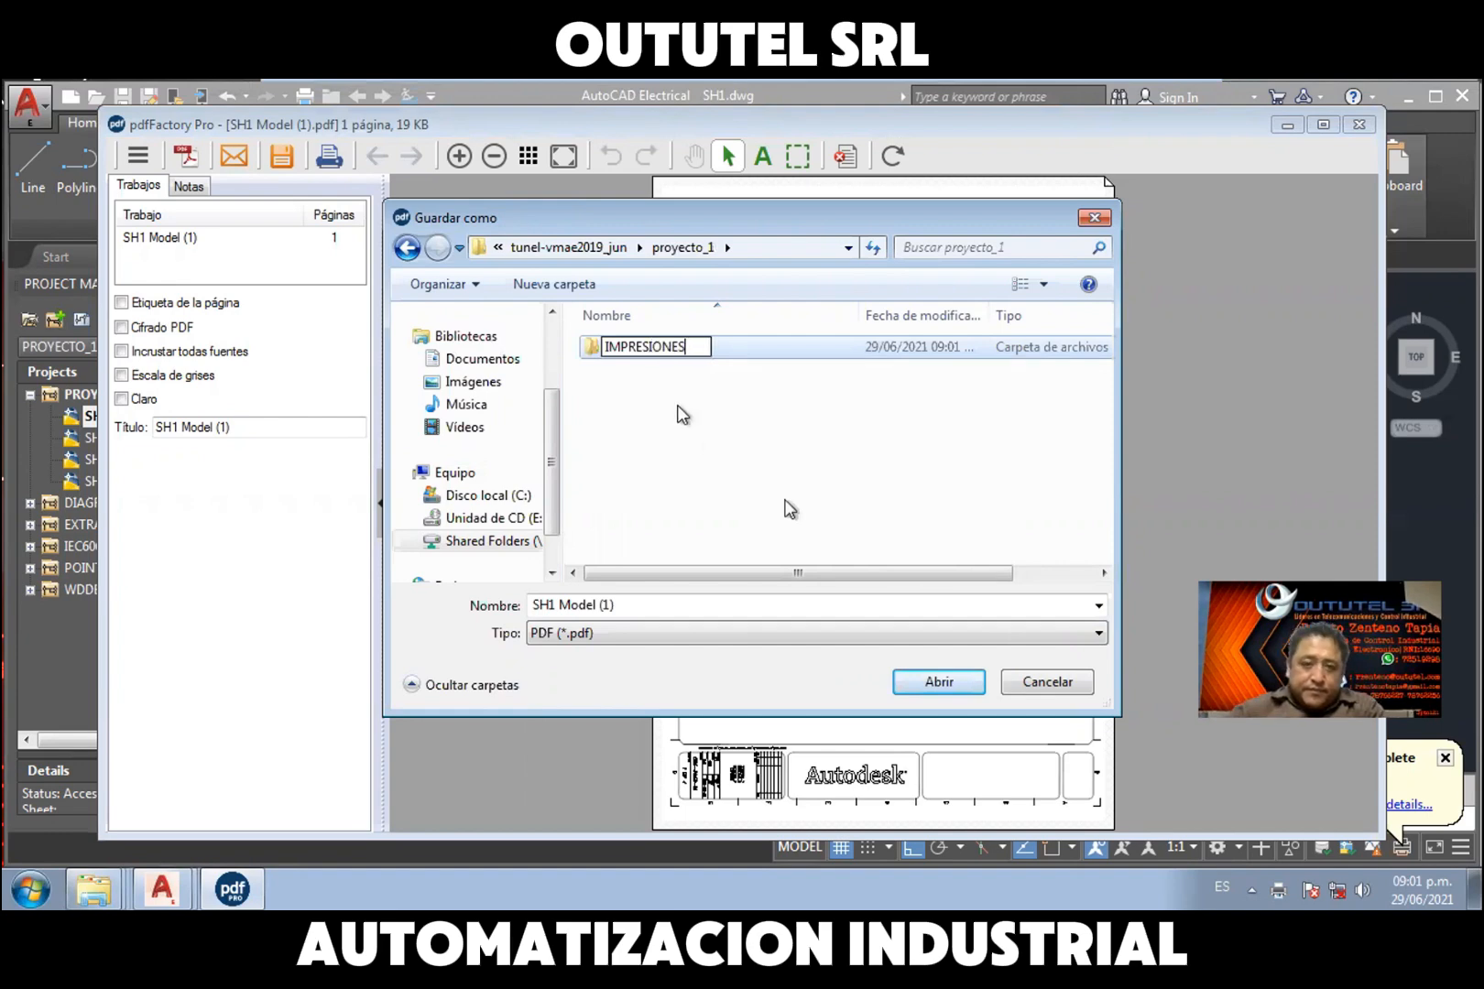
key("Escape")
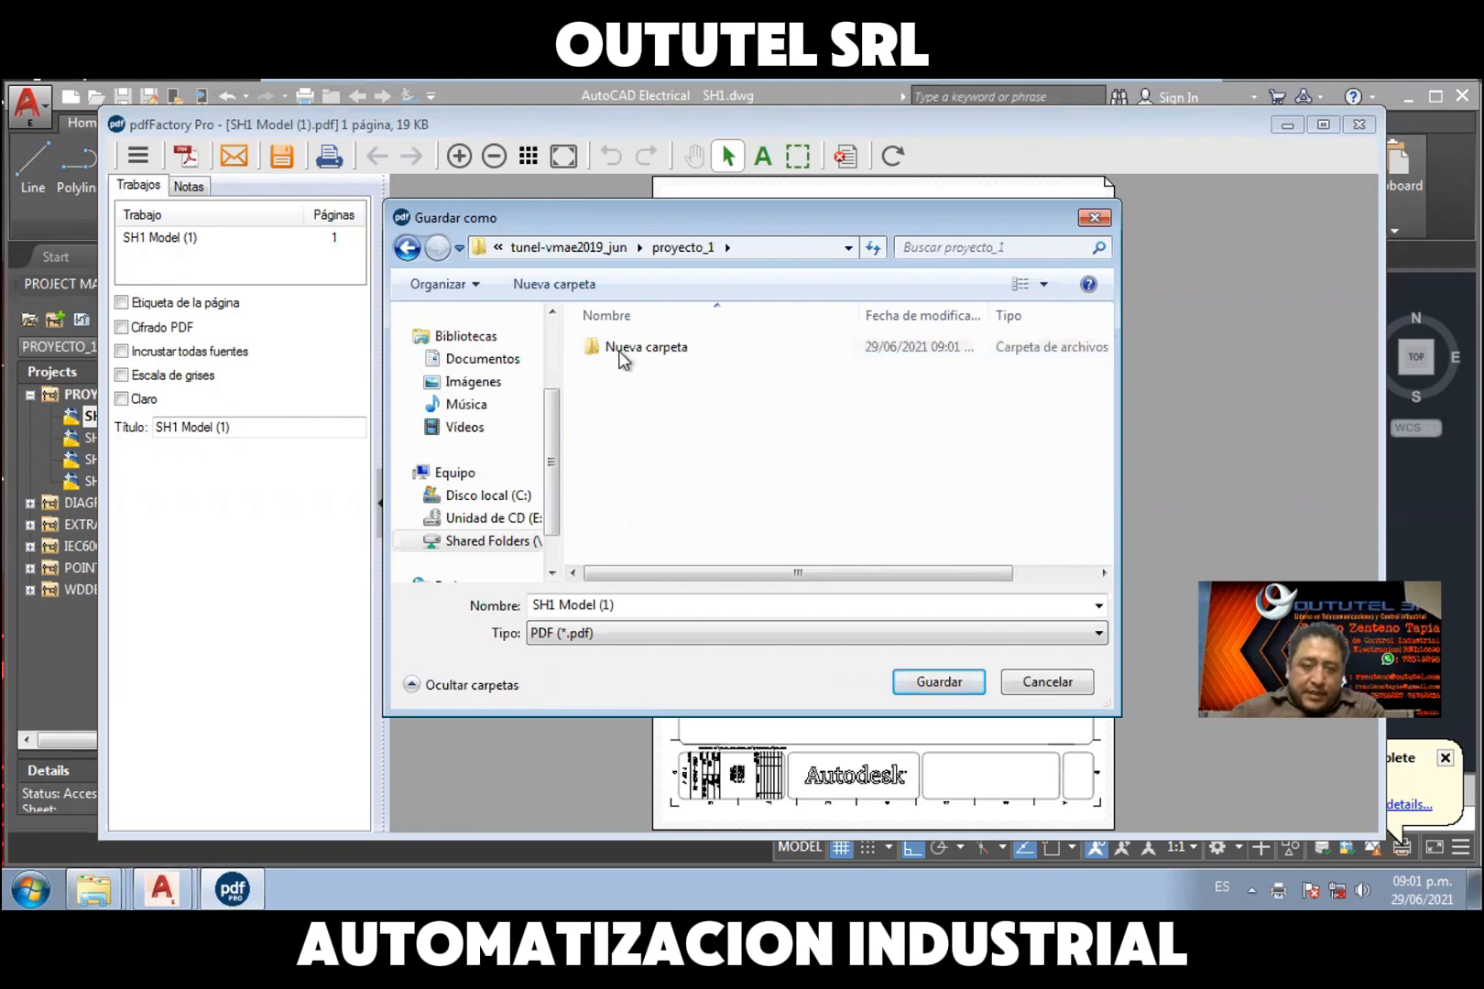
key("Return")
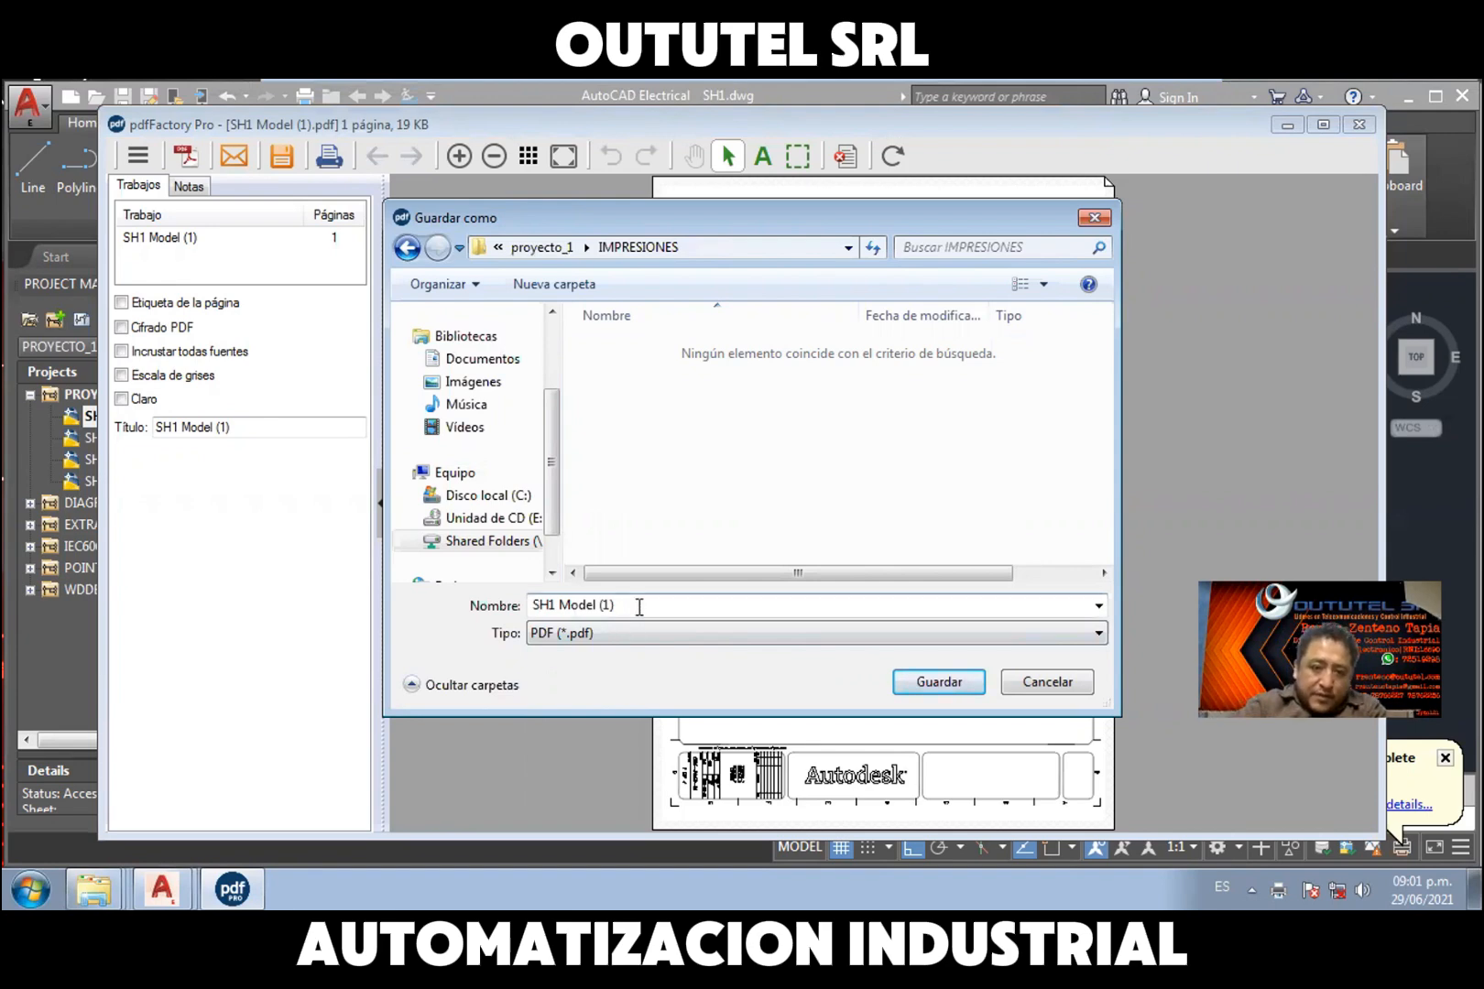
Save the cover sheet PDF as SH1 in the IMPRESIONES folder and close the pdfFactory Pro window
key("BackSpace")
key("BackSpace")
key("BackSpace")
key("BackSpace")
key("BackSpace")
key("BackSpace")
key("BackSpace")
key("BackSpace")
key("BackSpace")
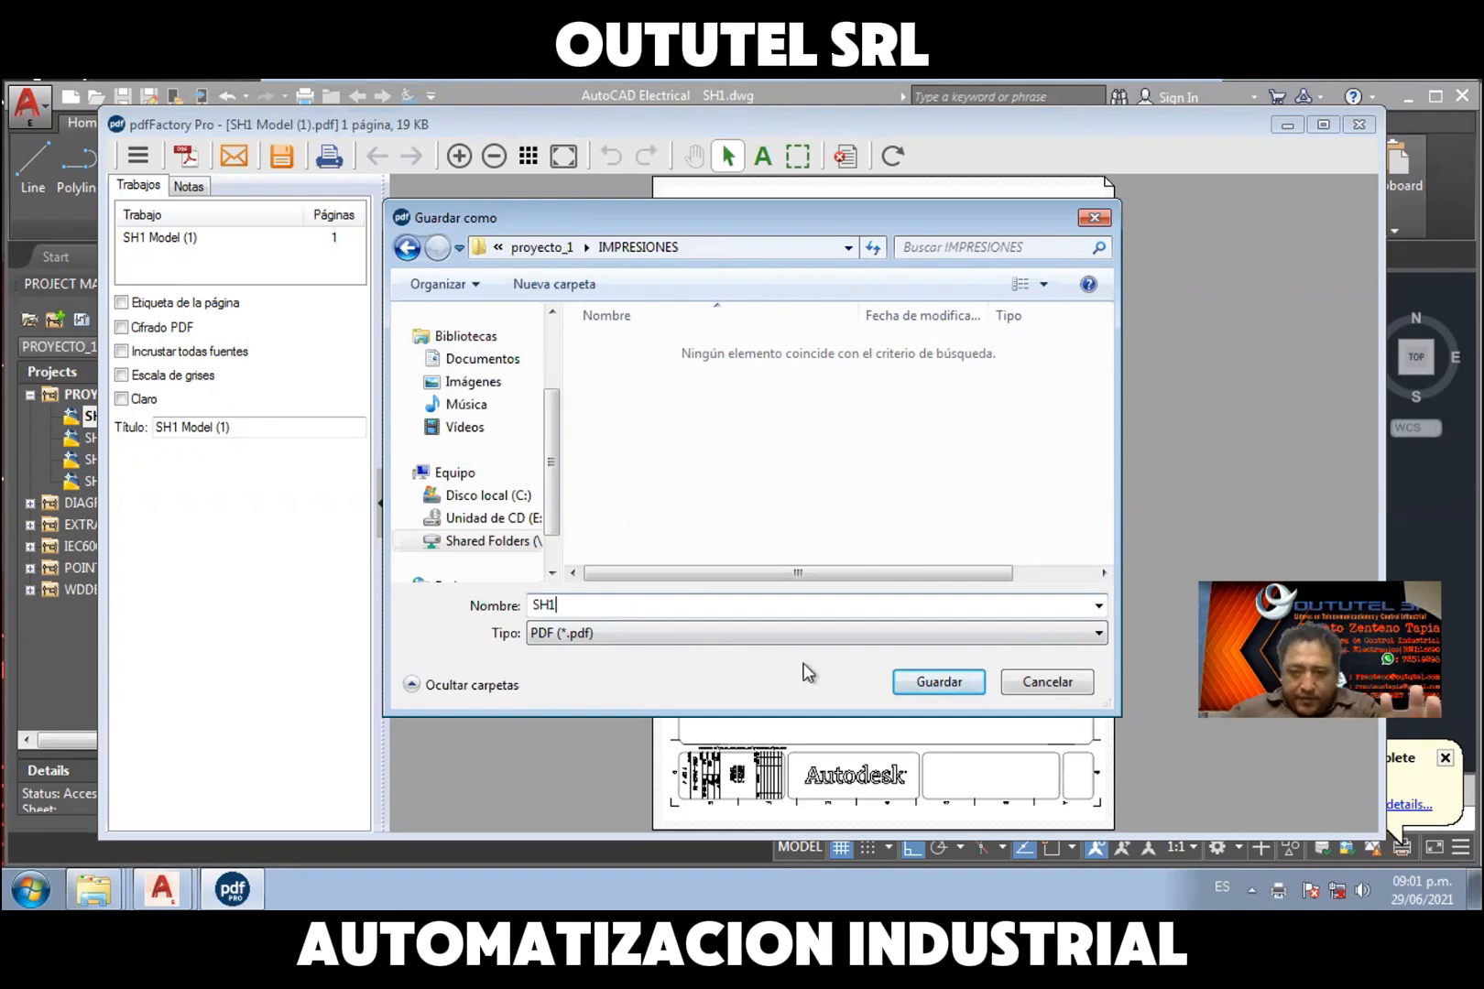
left_click(923, 684)
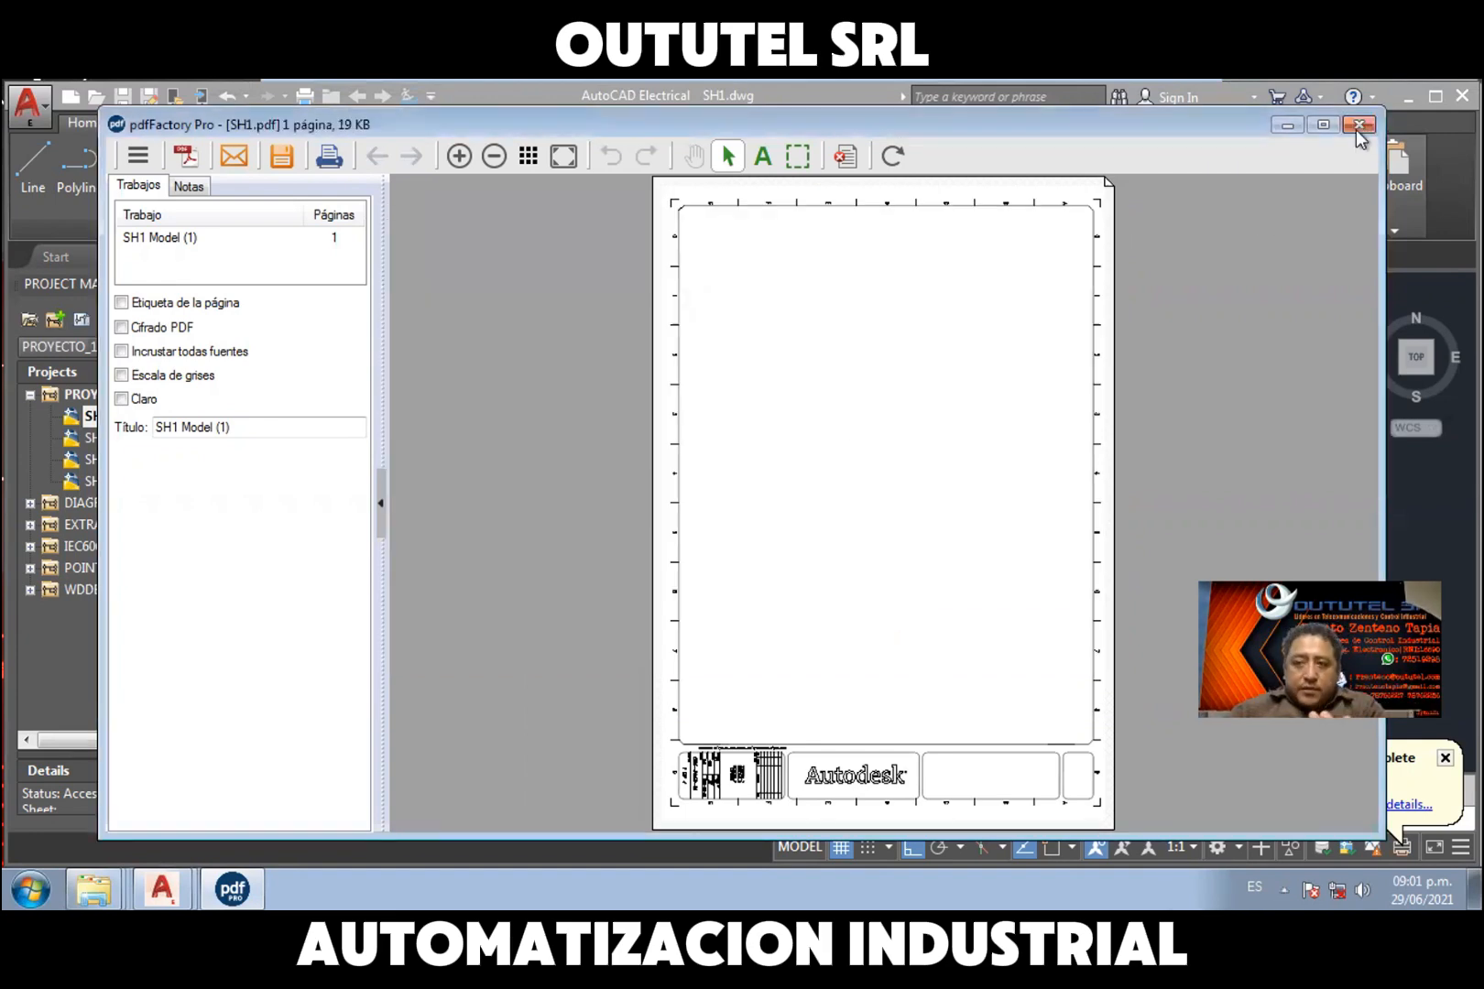
left_click(1358, 125)
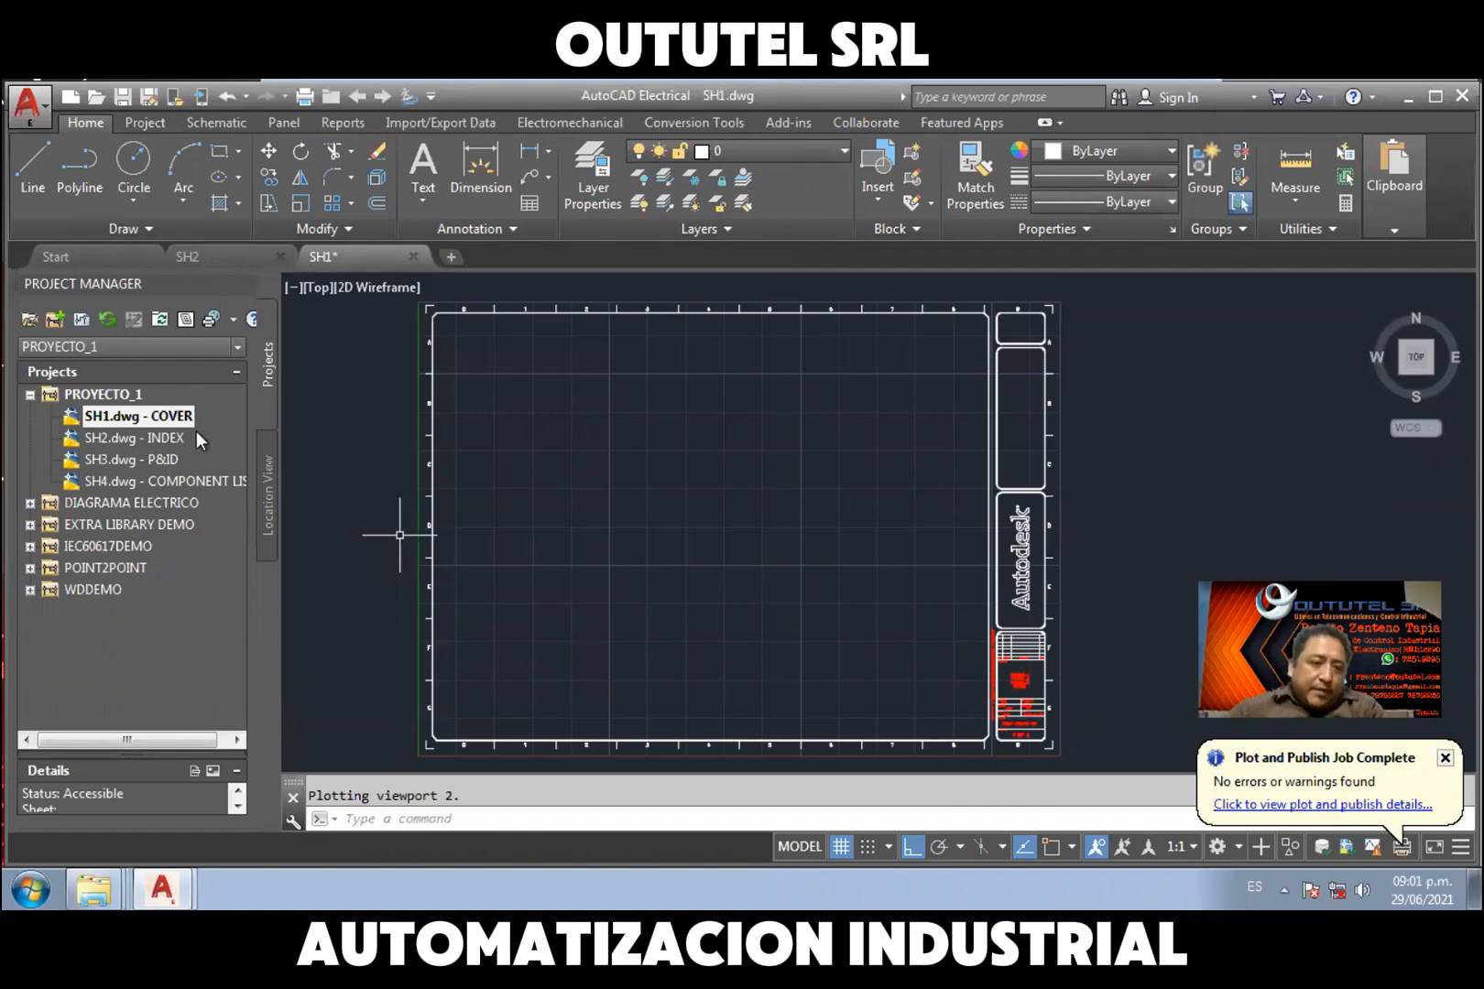
Start plotting the whole PROYECTO_1 project with all of its drawings, SH1 to SH4, selected for processing
left_click(105, 396)
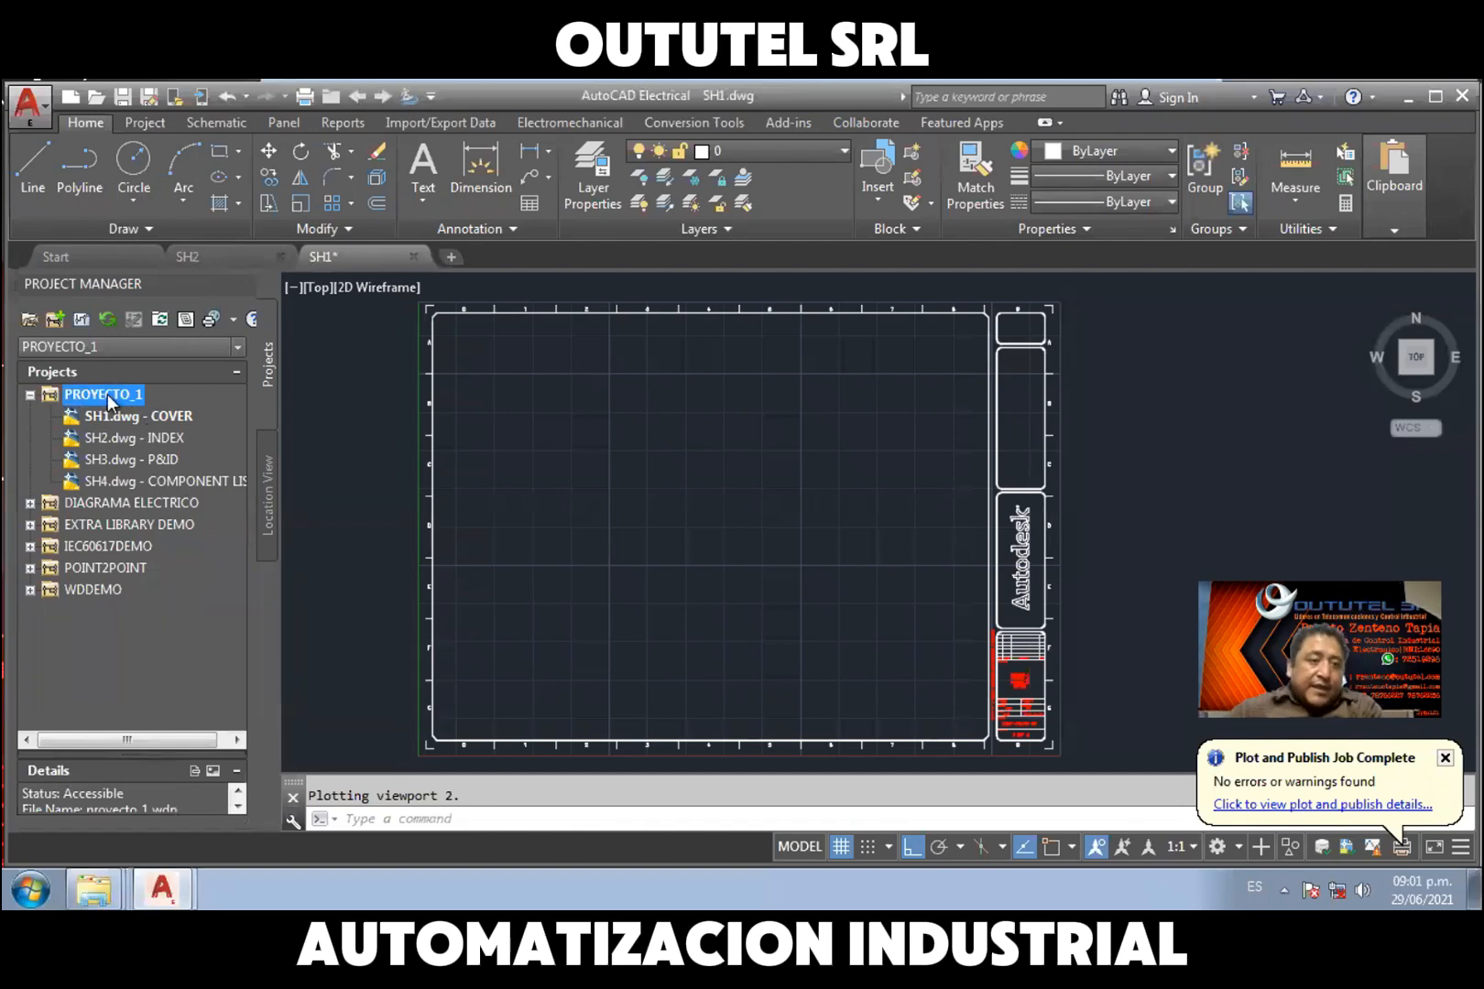
right_click(106, 394)
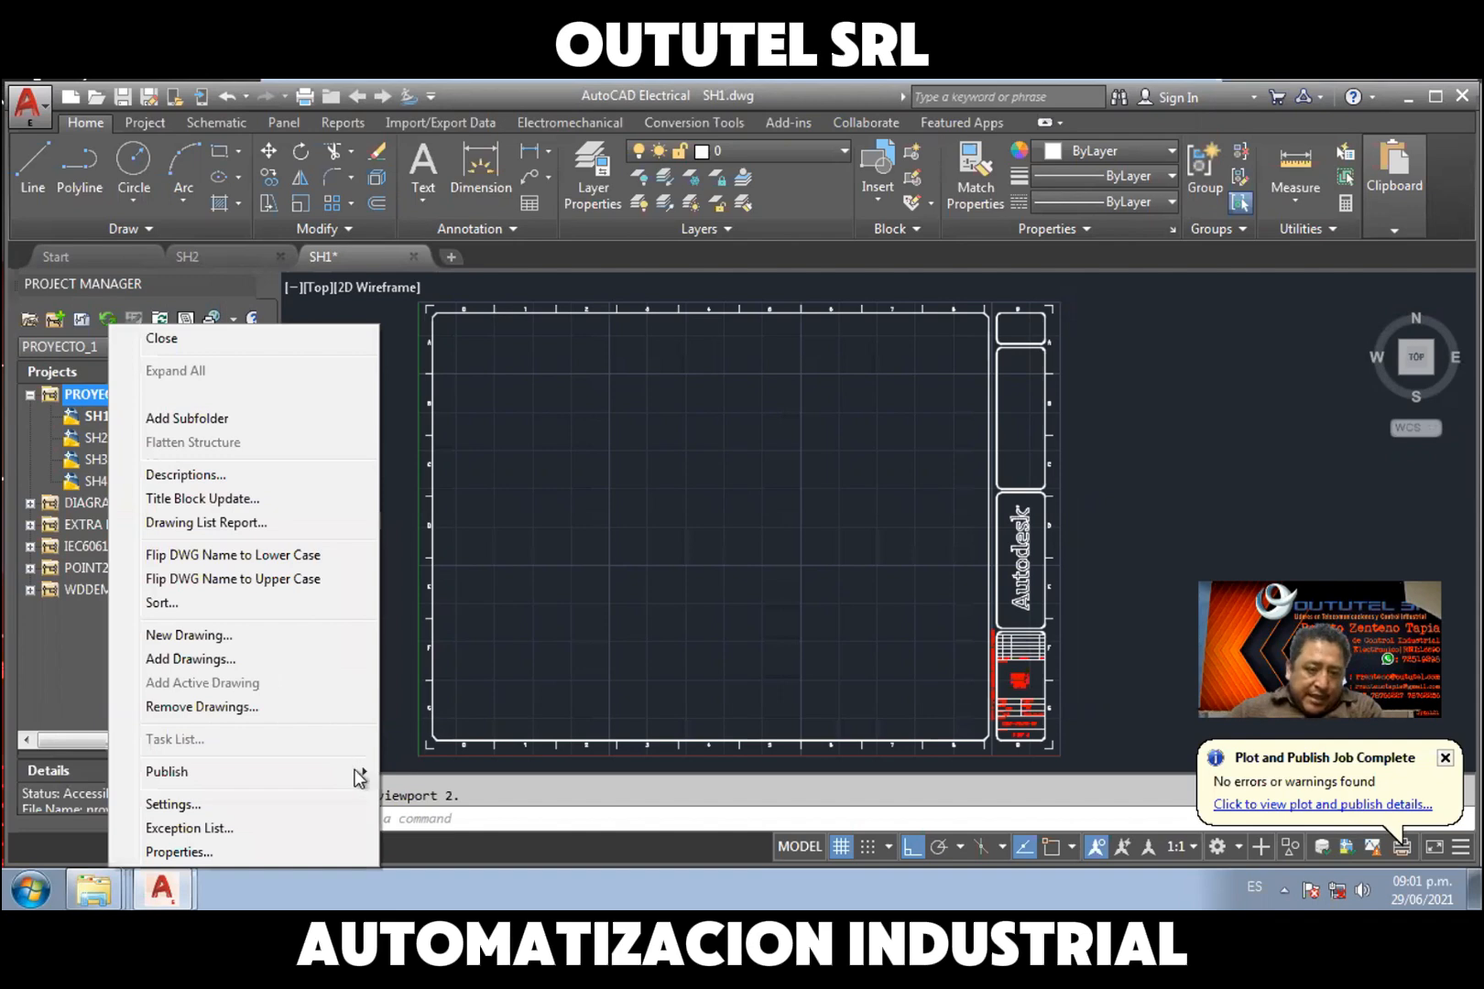
mouse_move(358, 772)
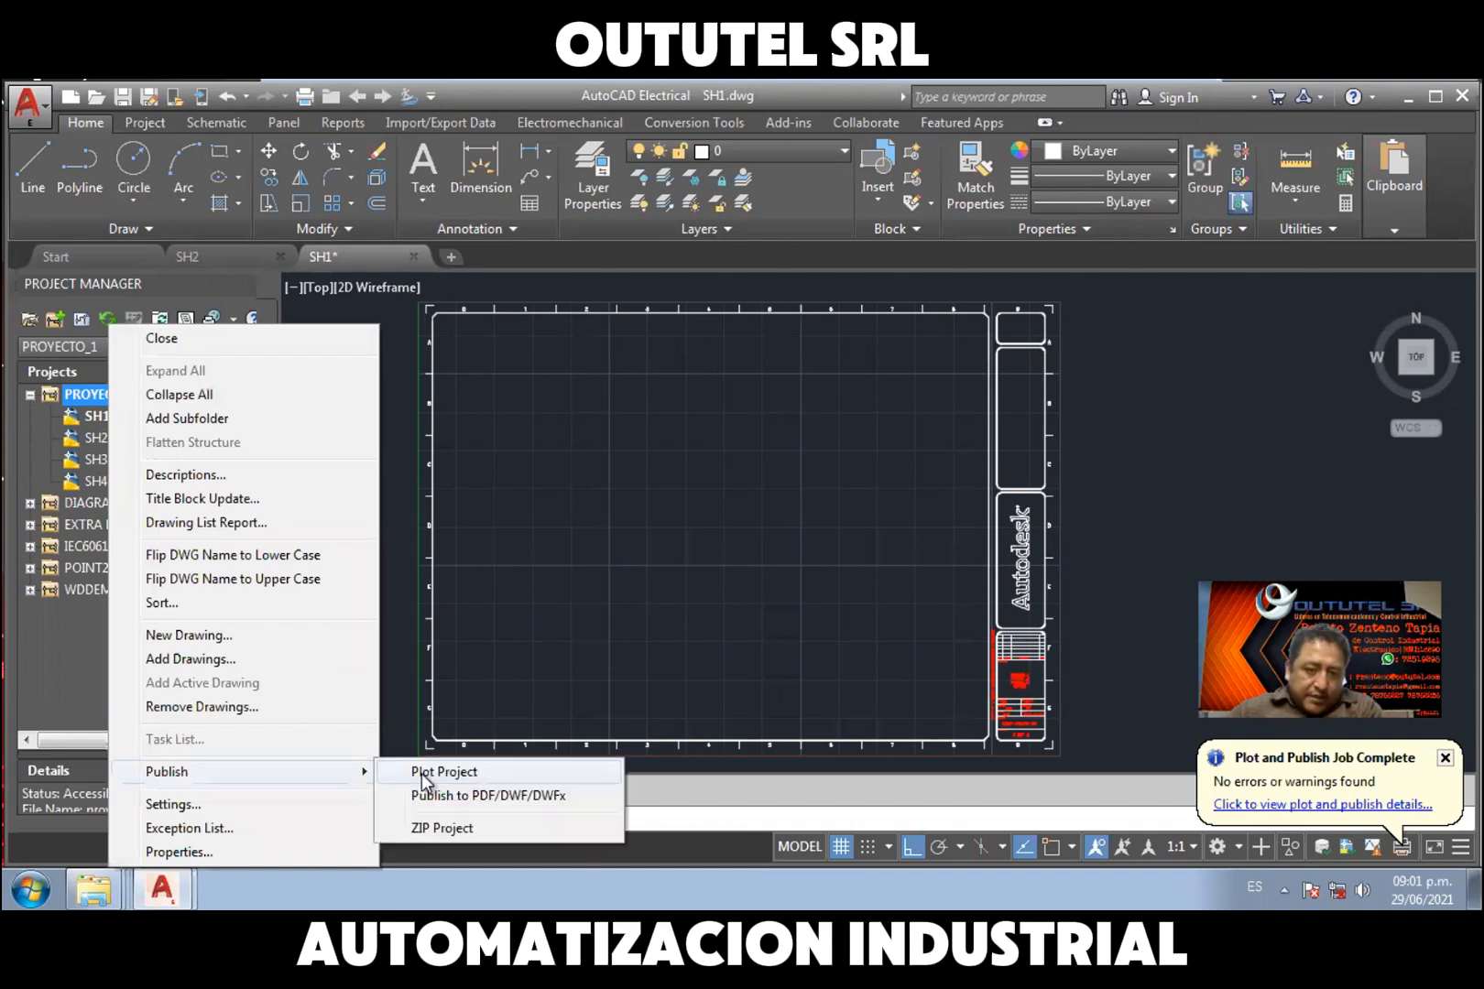
left_click(592, 794)
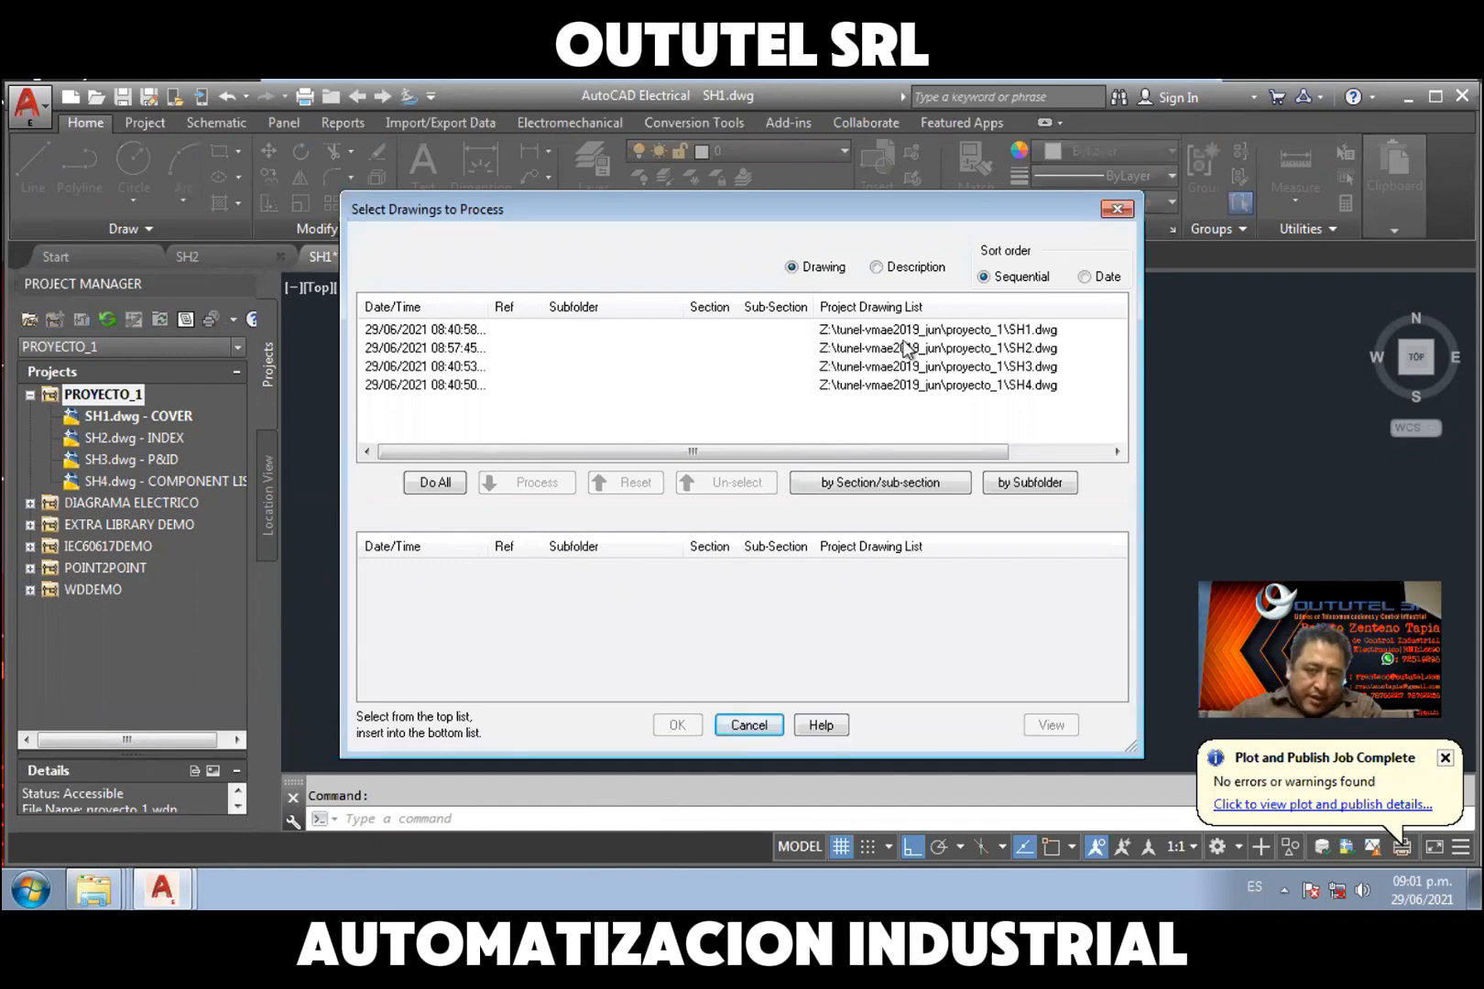
left_click(436, 483)
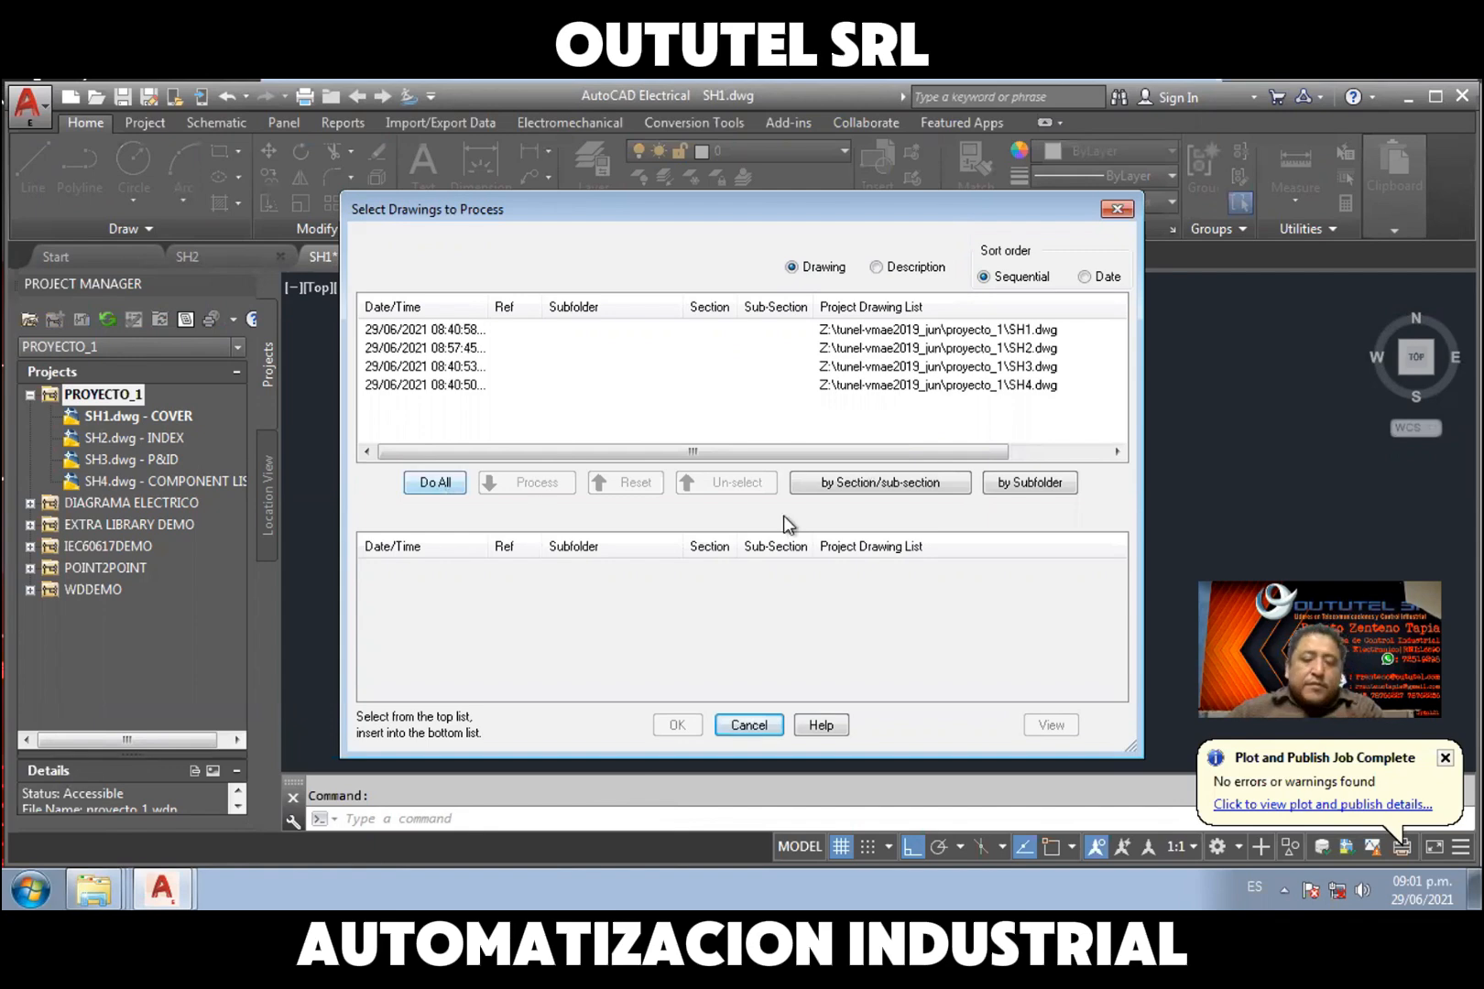
left_click(678, 726)
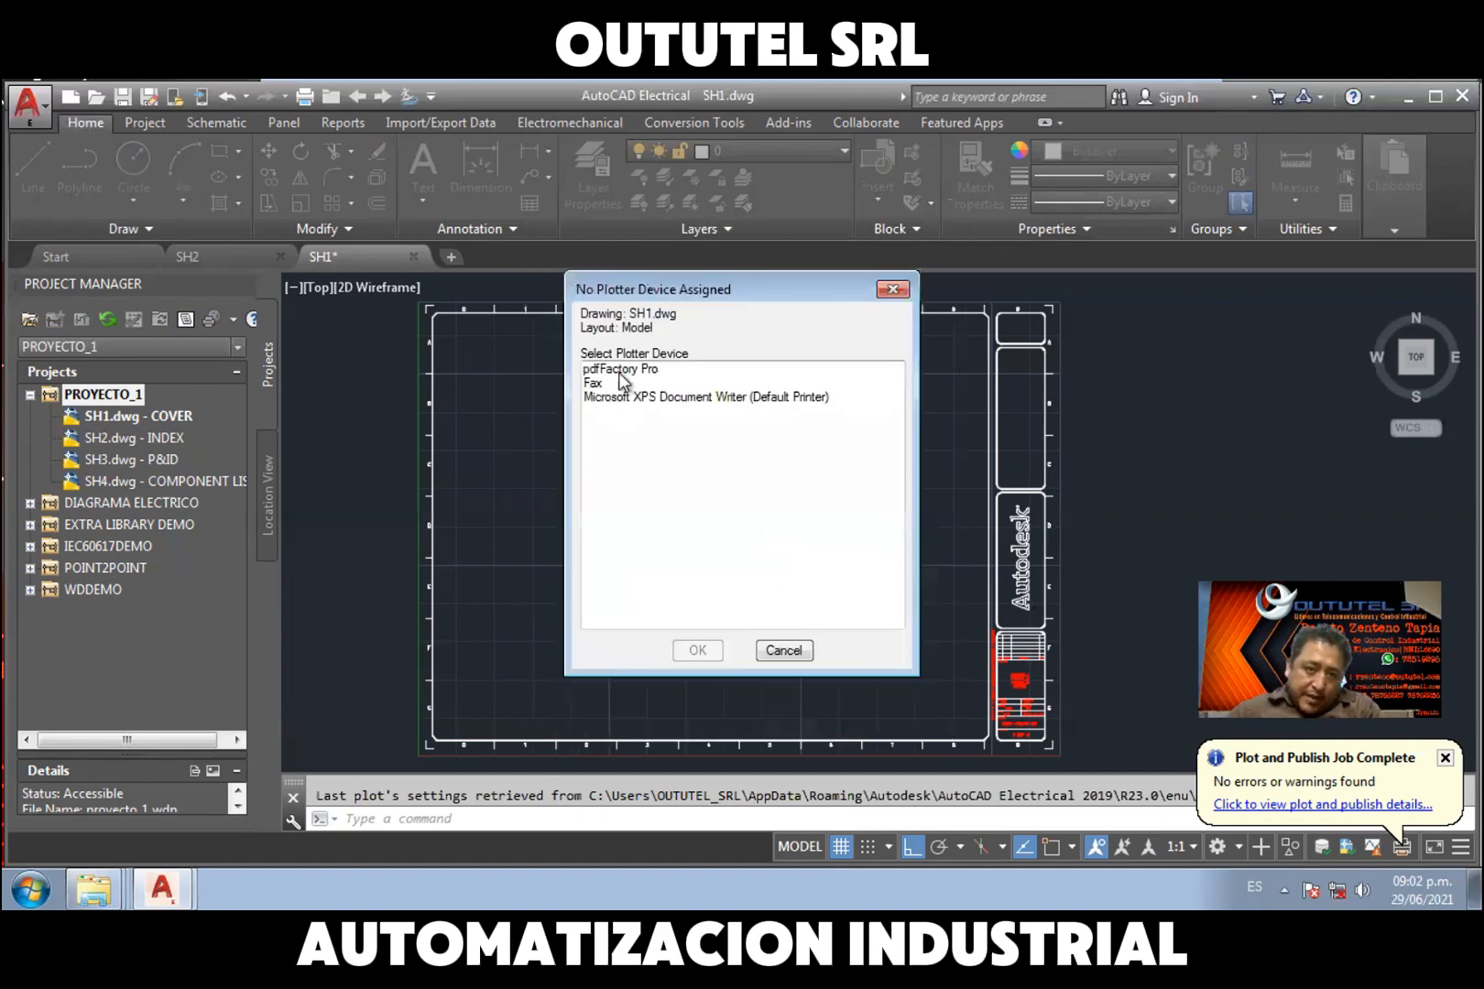
Assign pdfFactory Pro as the plotter device for SH1 and allow the drawing to be quick-saved
left_click(636, 372)
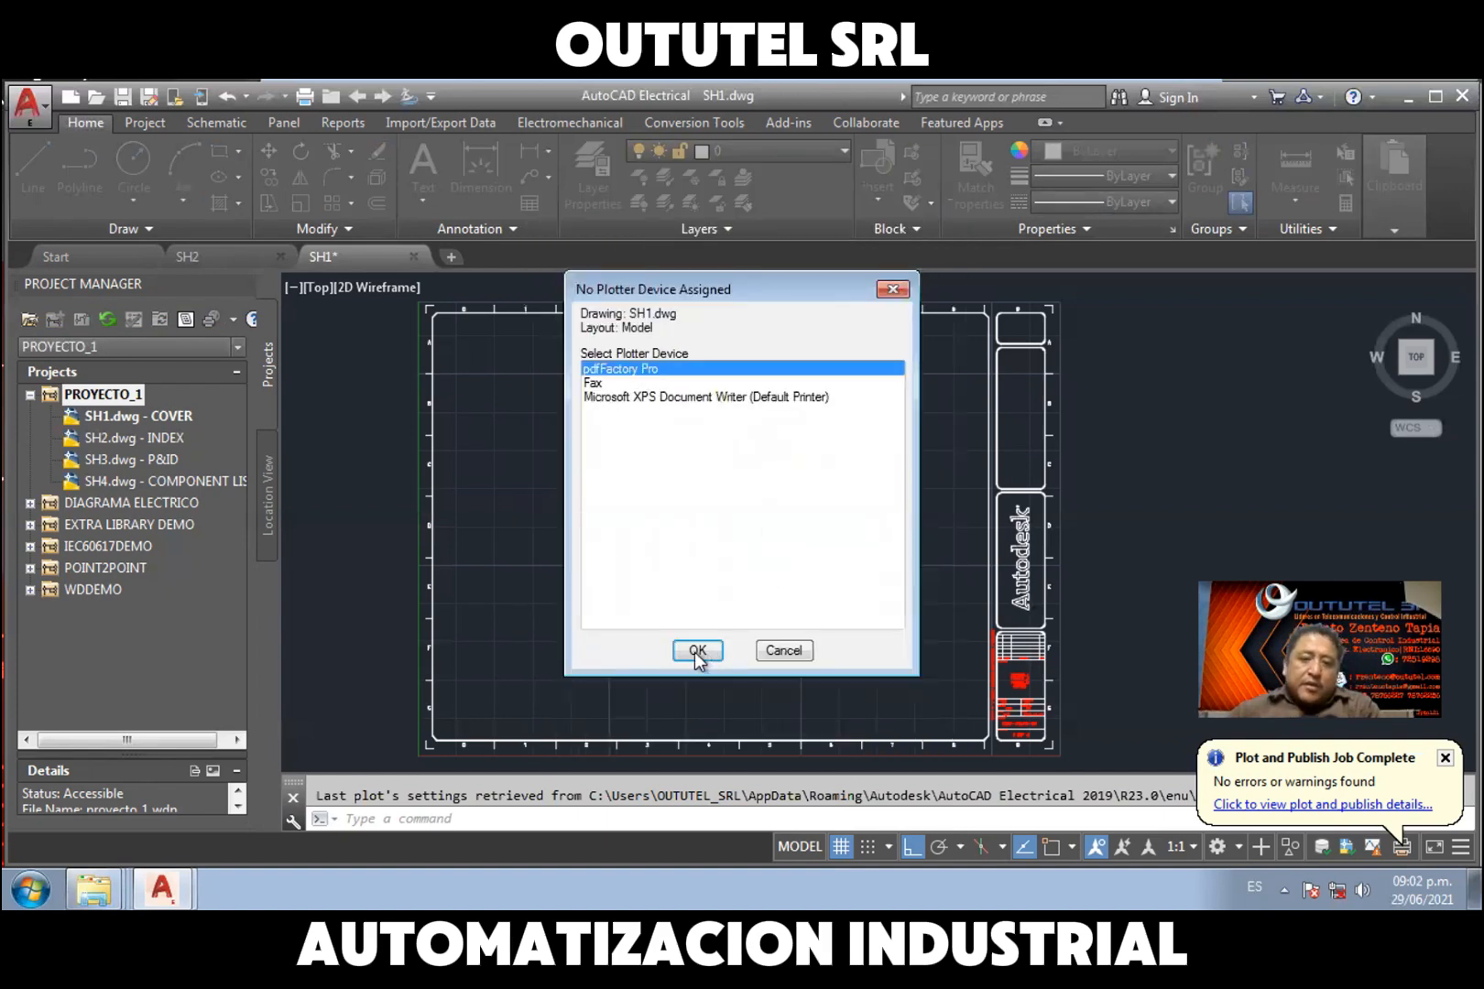
left_click(695, 652)
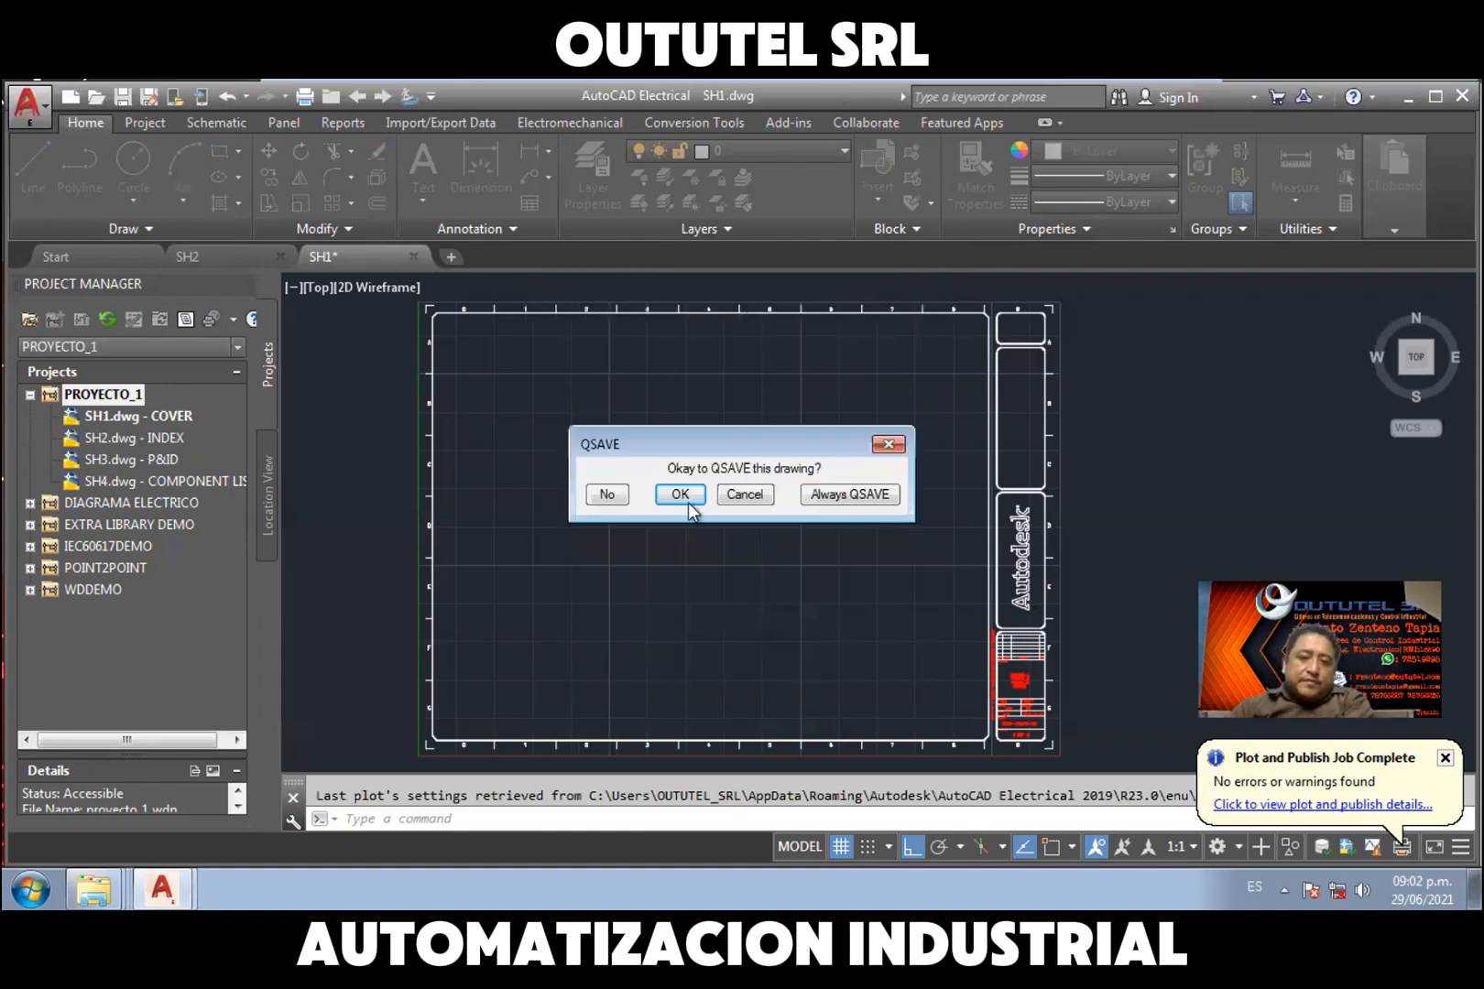
left_click(688, 502)
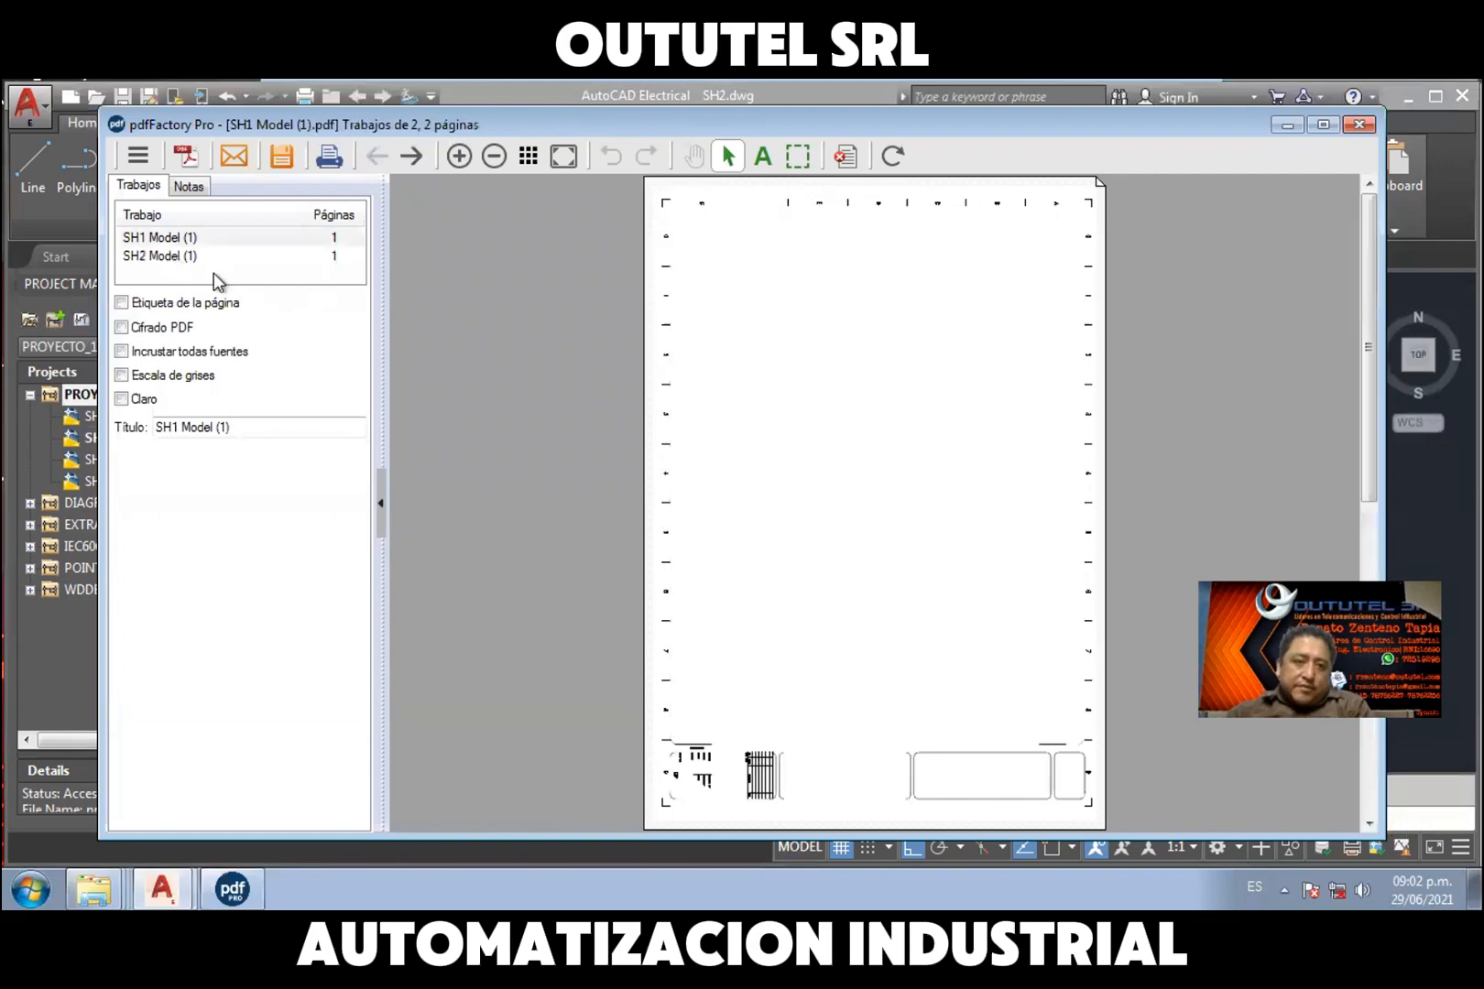
Check the plotted sheets, save the combined PDF as PROYECTO_1 in the IMPRESIONES folder and close pdfFactory Pro
left_click(211, 256)
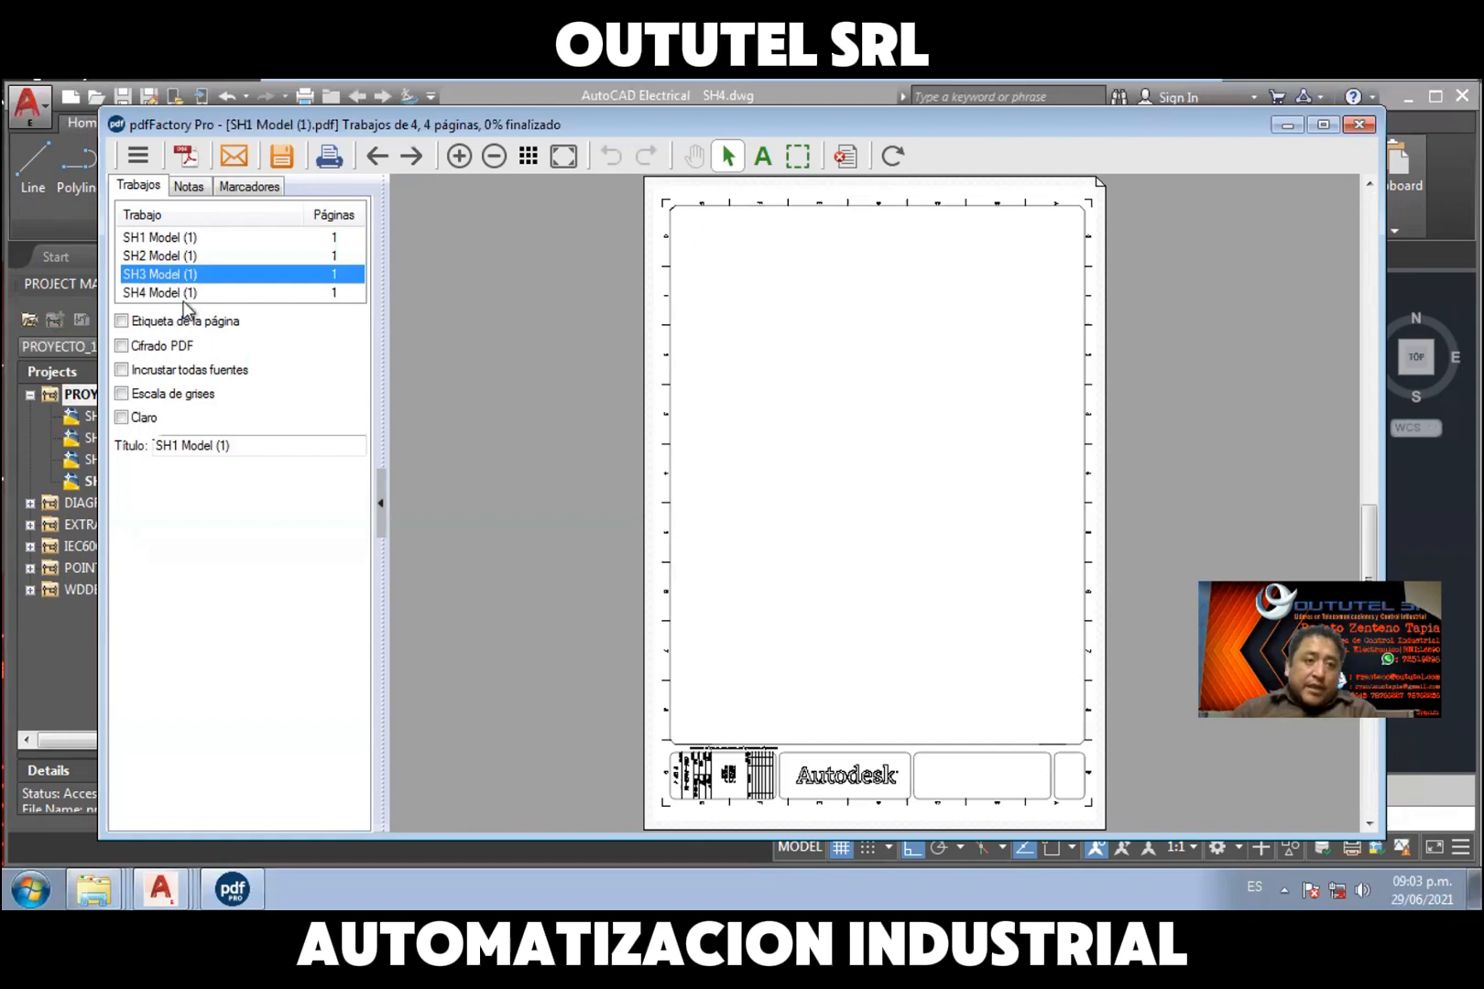
left_click(181, 293)
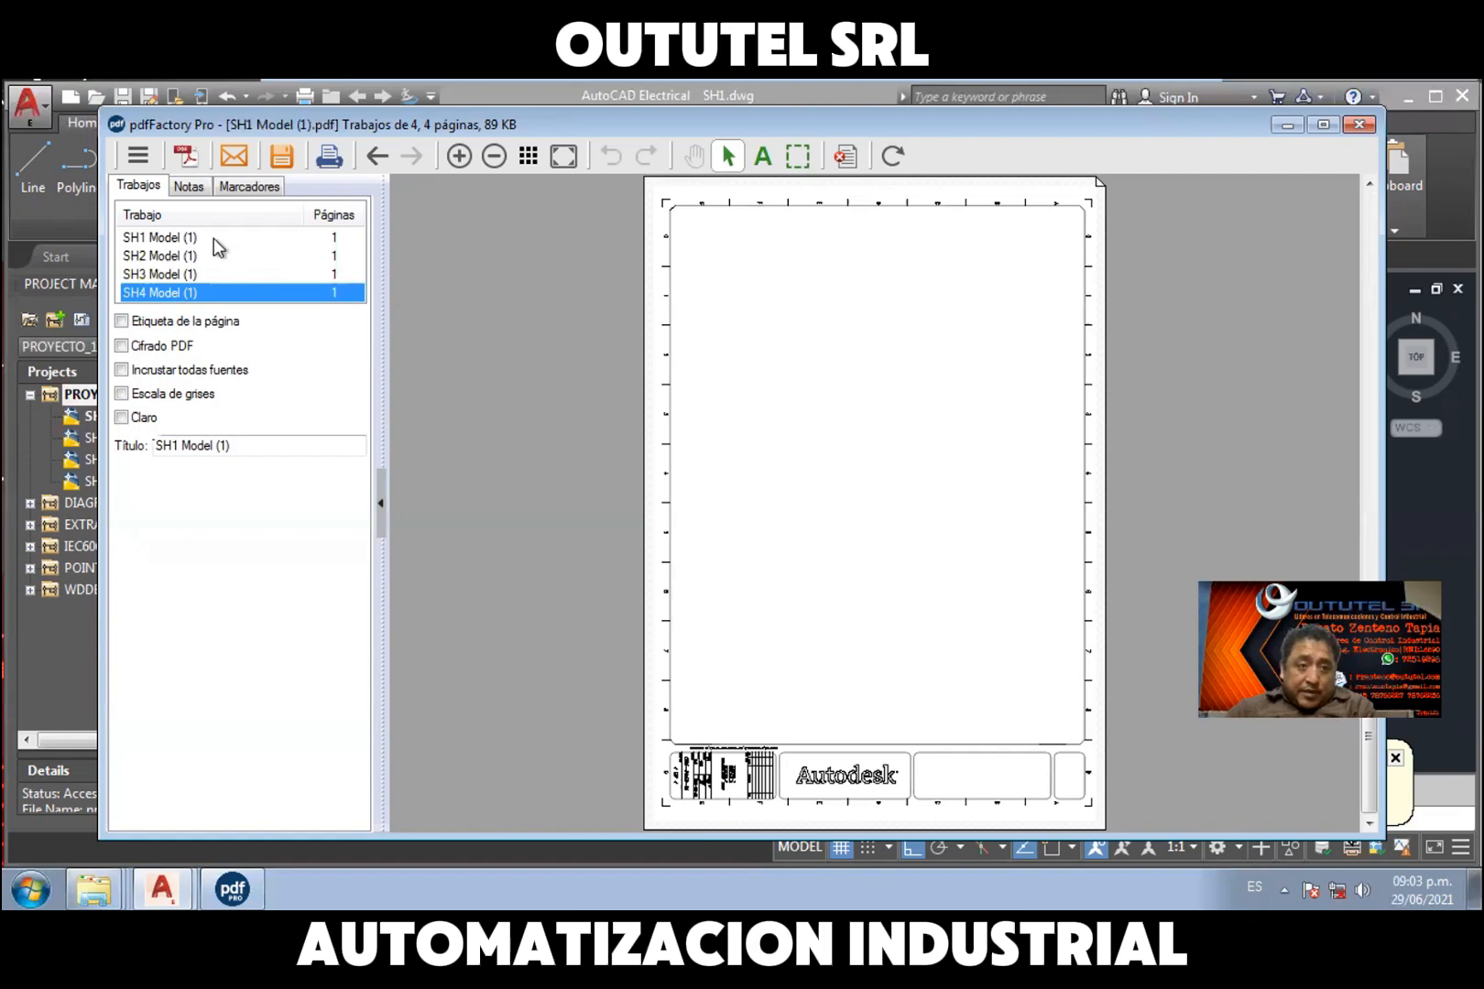
left_click(353, 237)
left_click(279, 165)
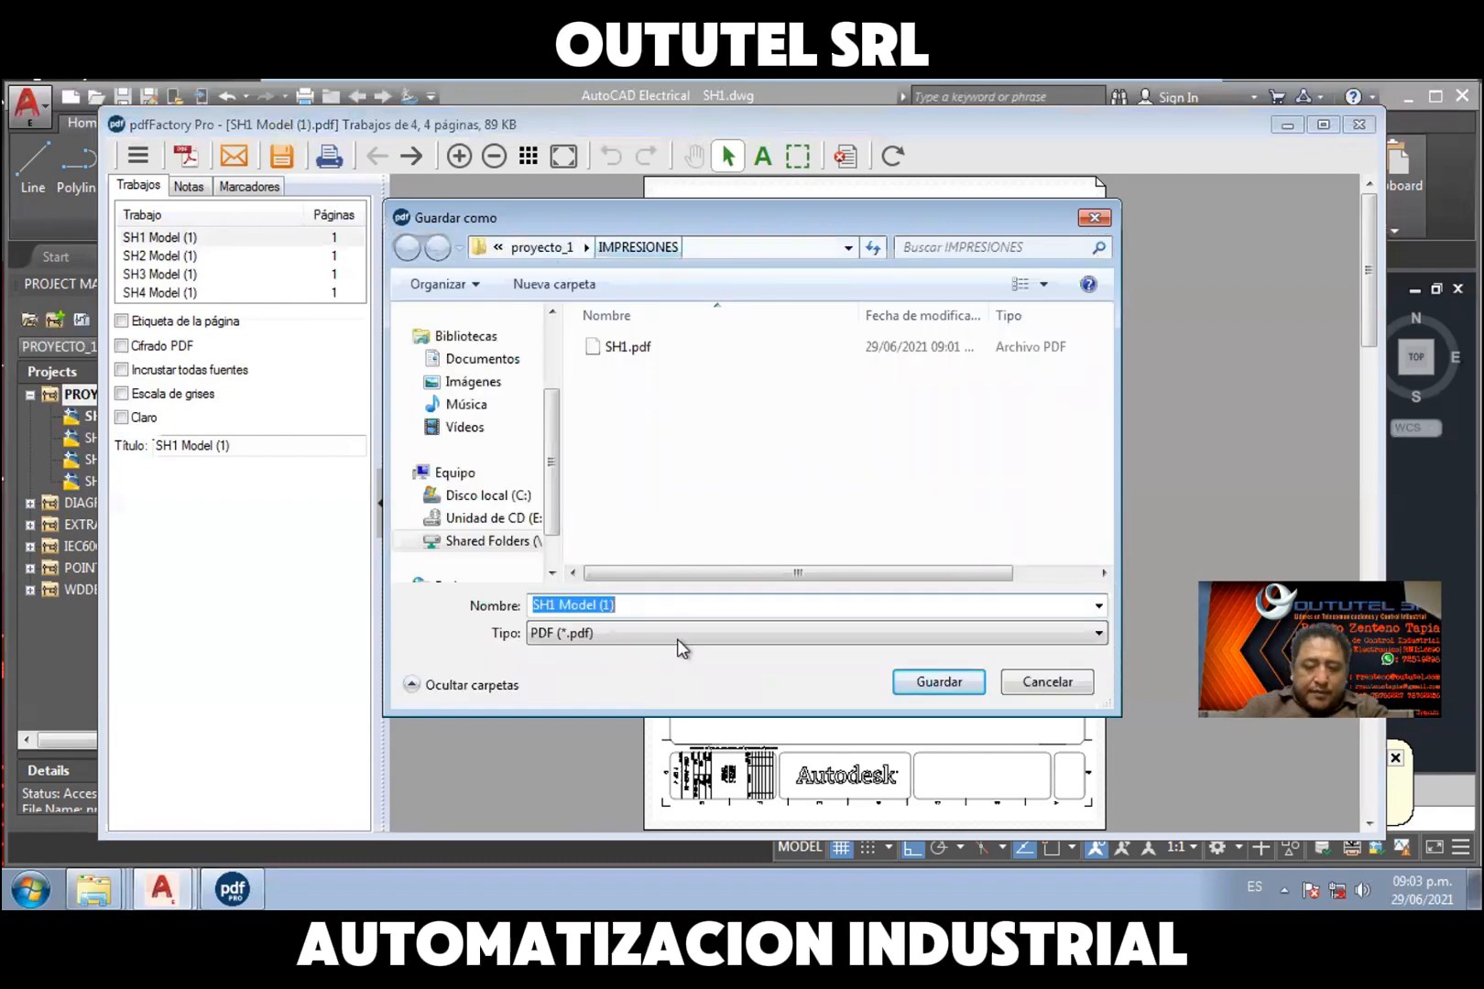
type("PR")
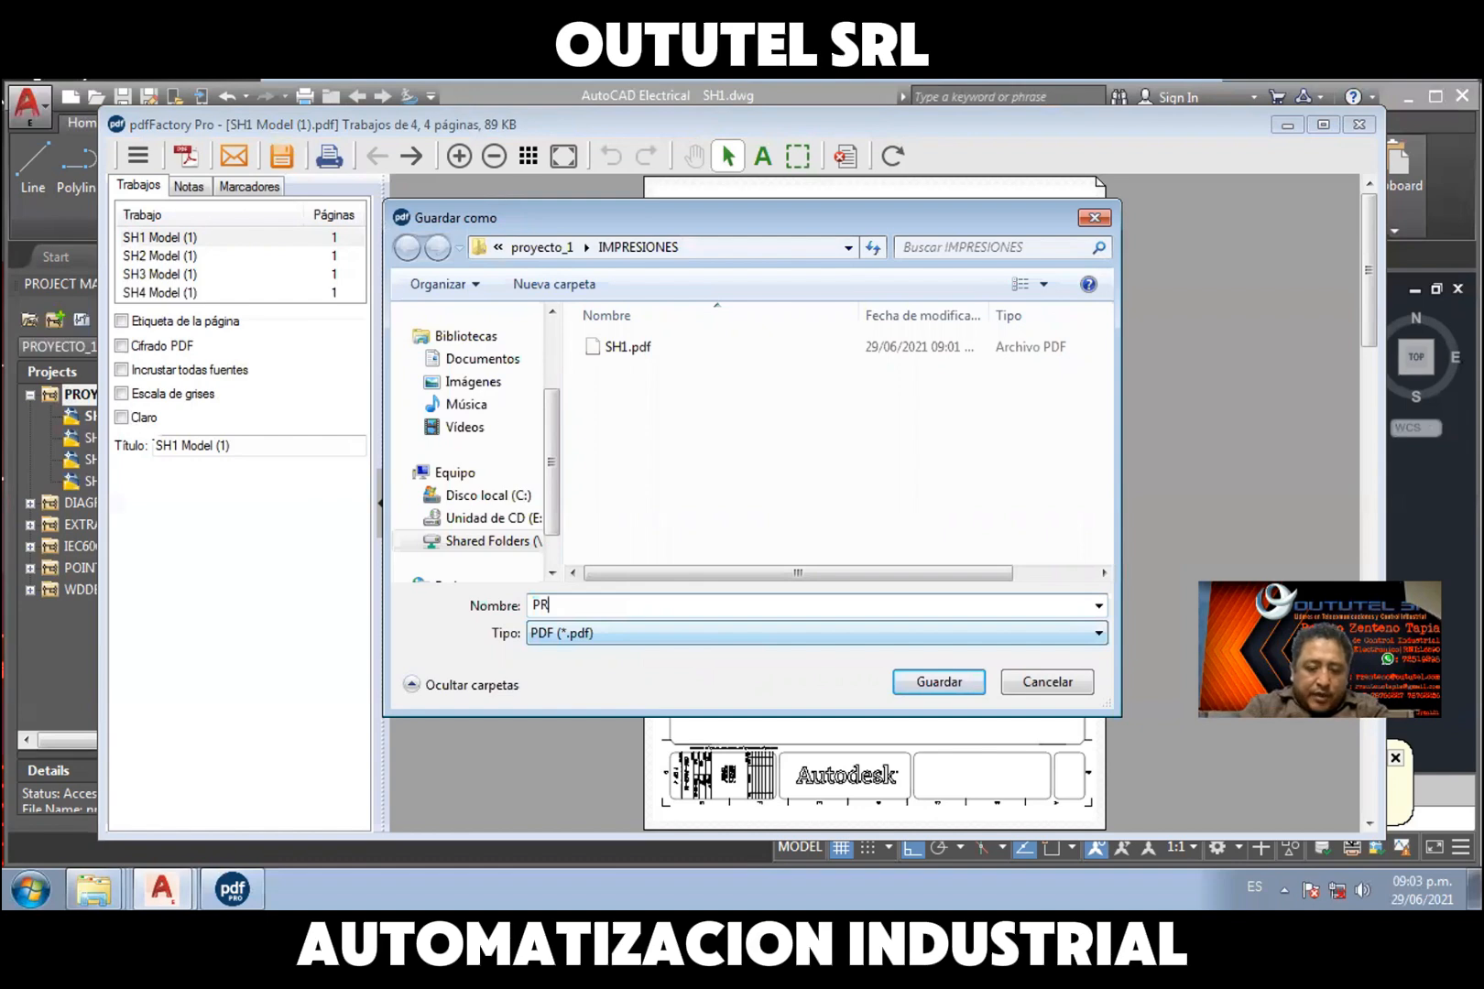
type("OYECTO_")
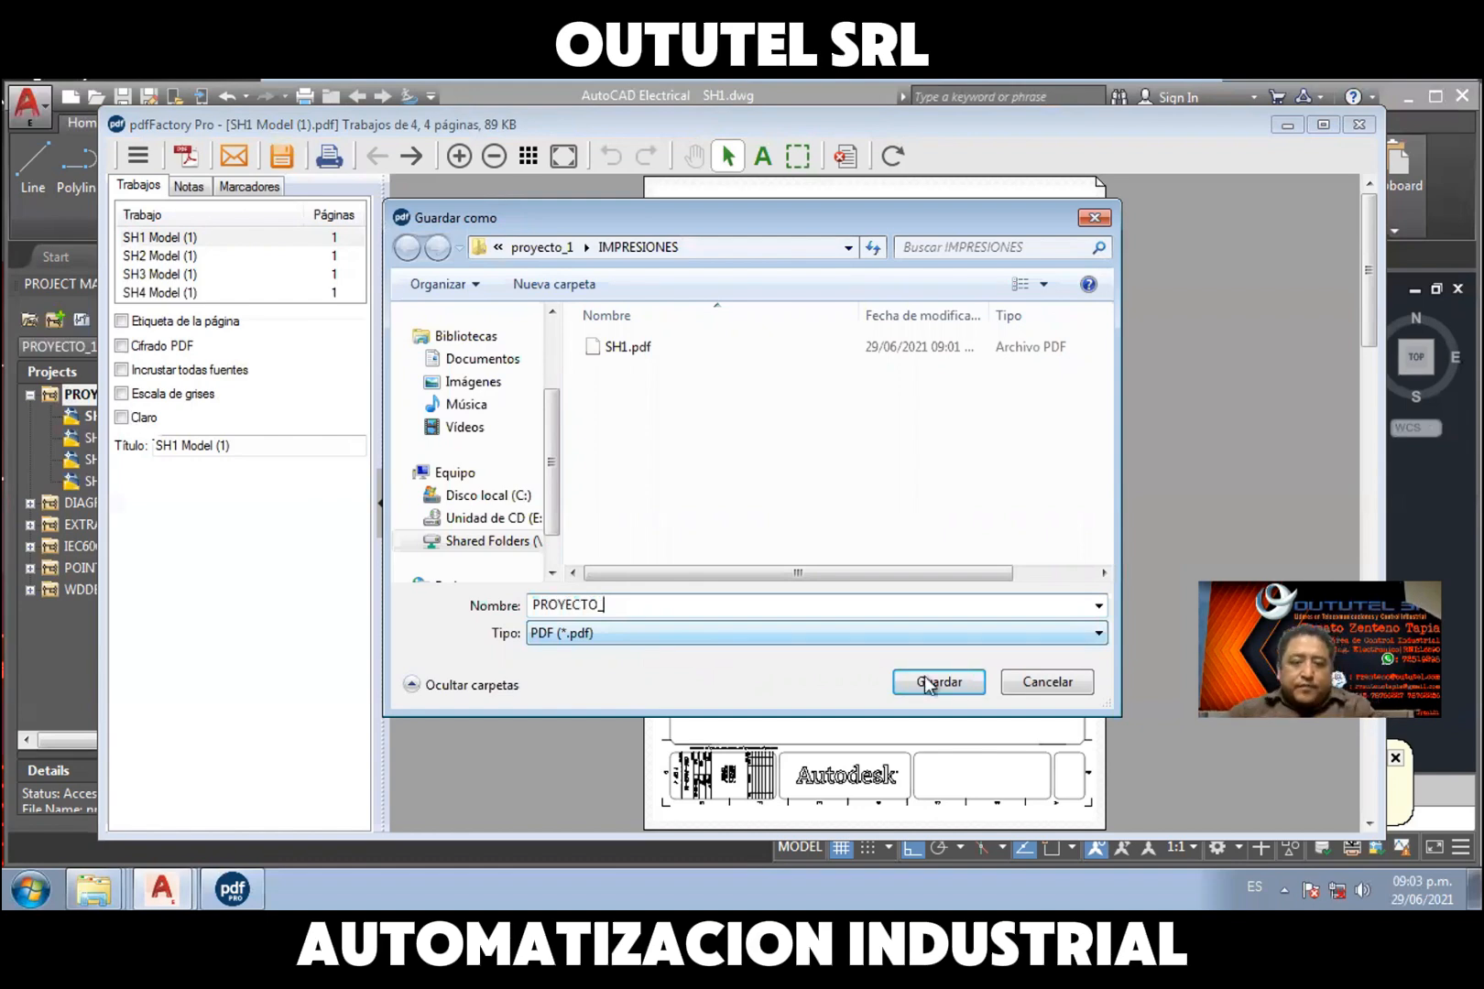
type("1")
left_click(955, 689)
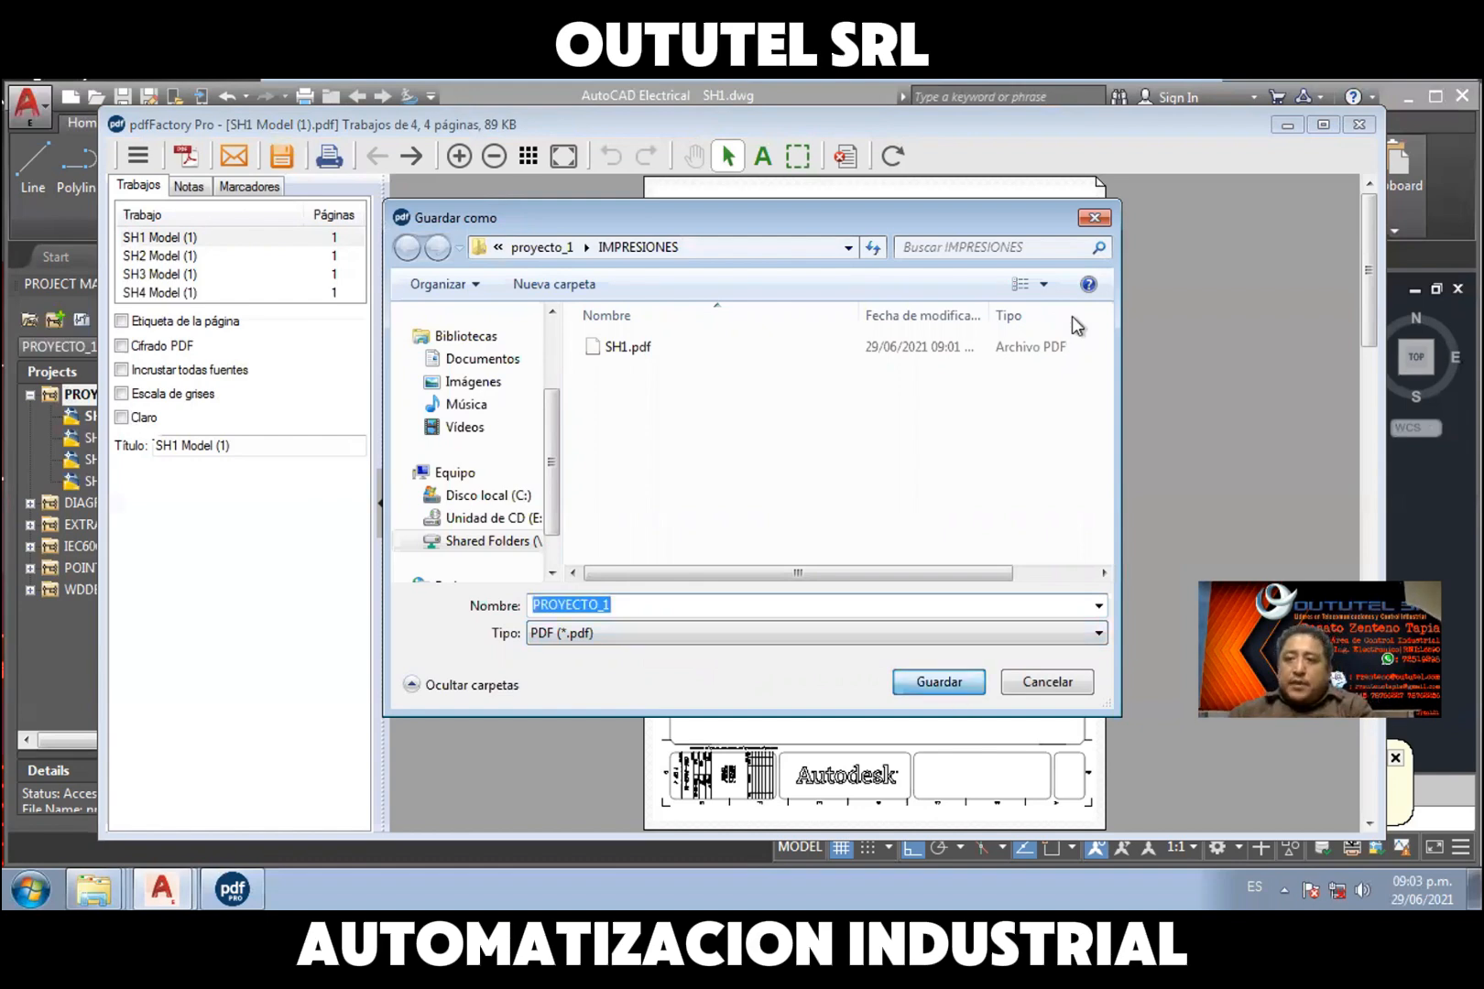
left_click(1360, 128)
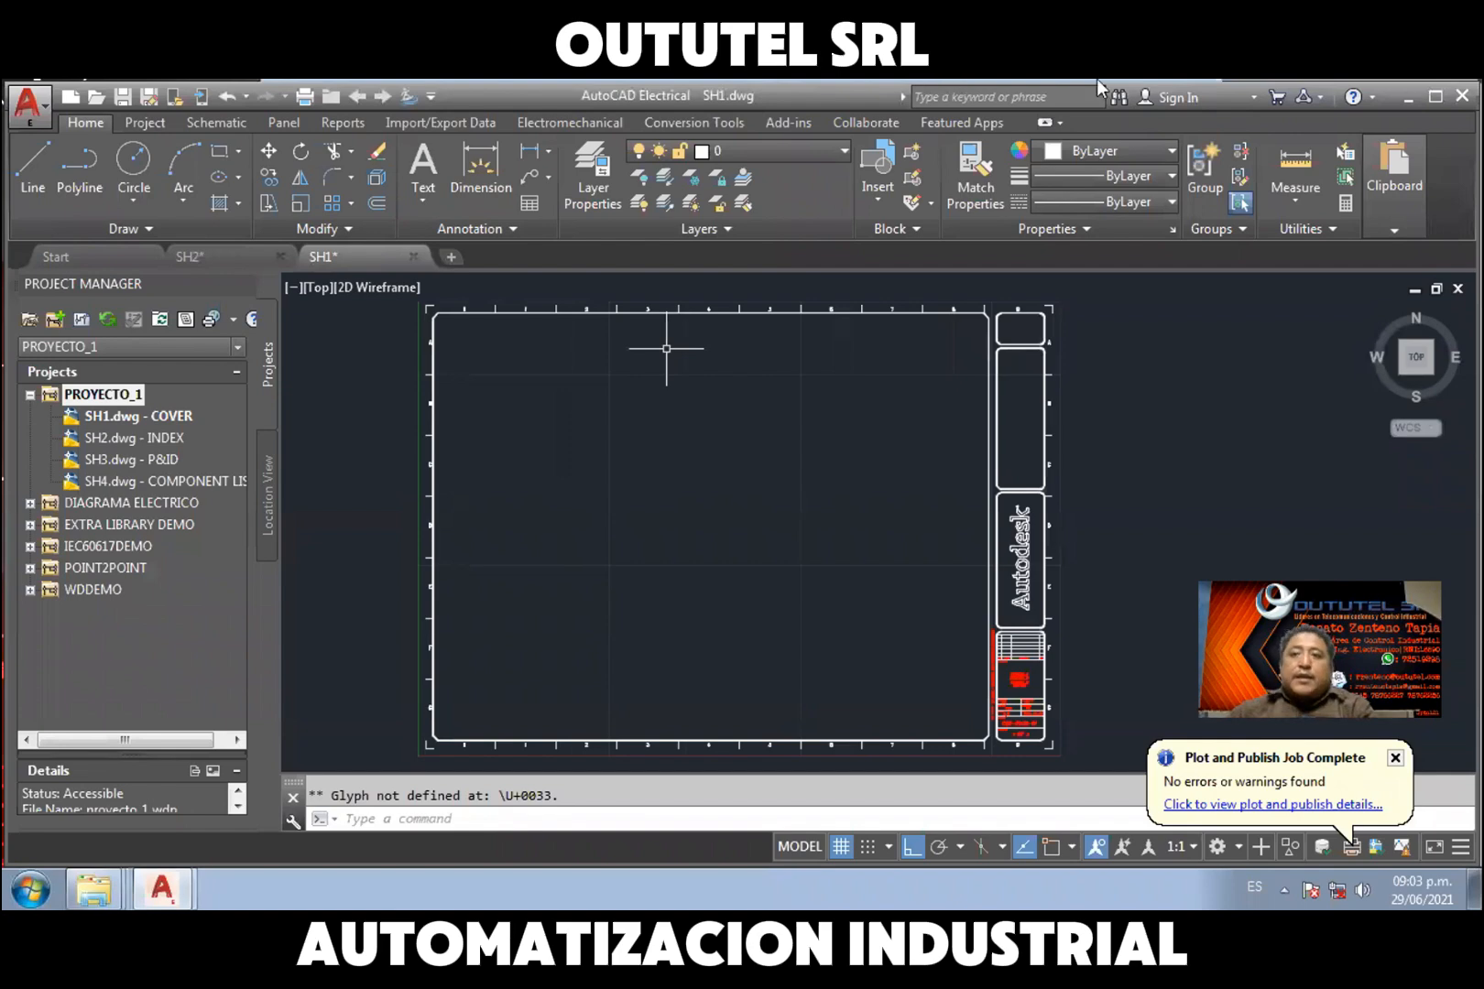
Switch to the host computer's File Explorer and delete the single-sheet SH1 PDF from proyecto_1\IMPRESIONES
left_click(1138, 94)
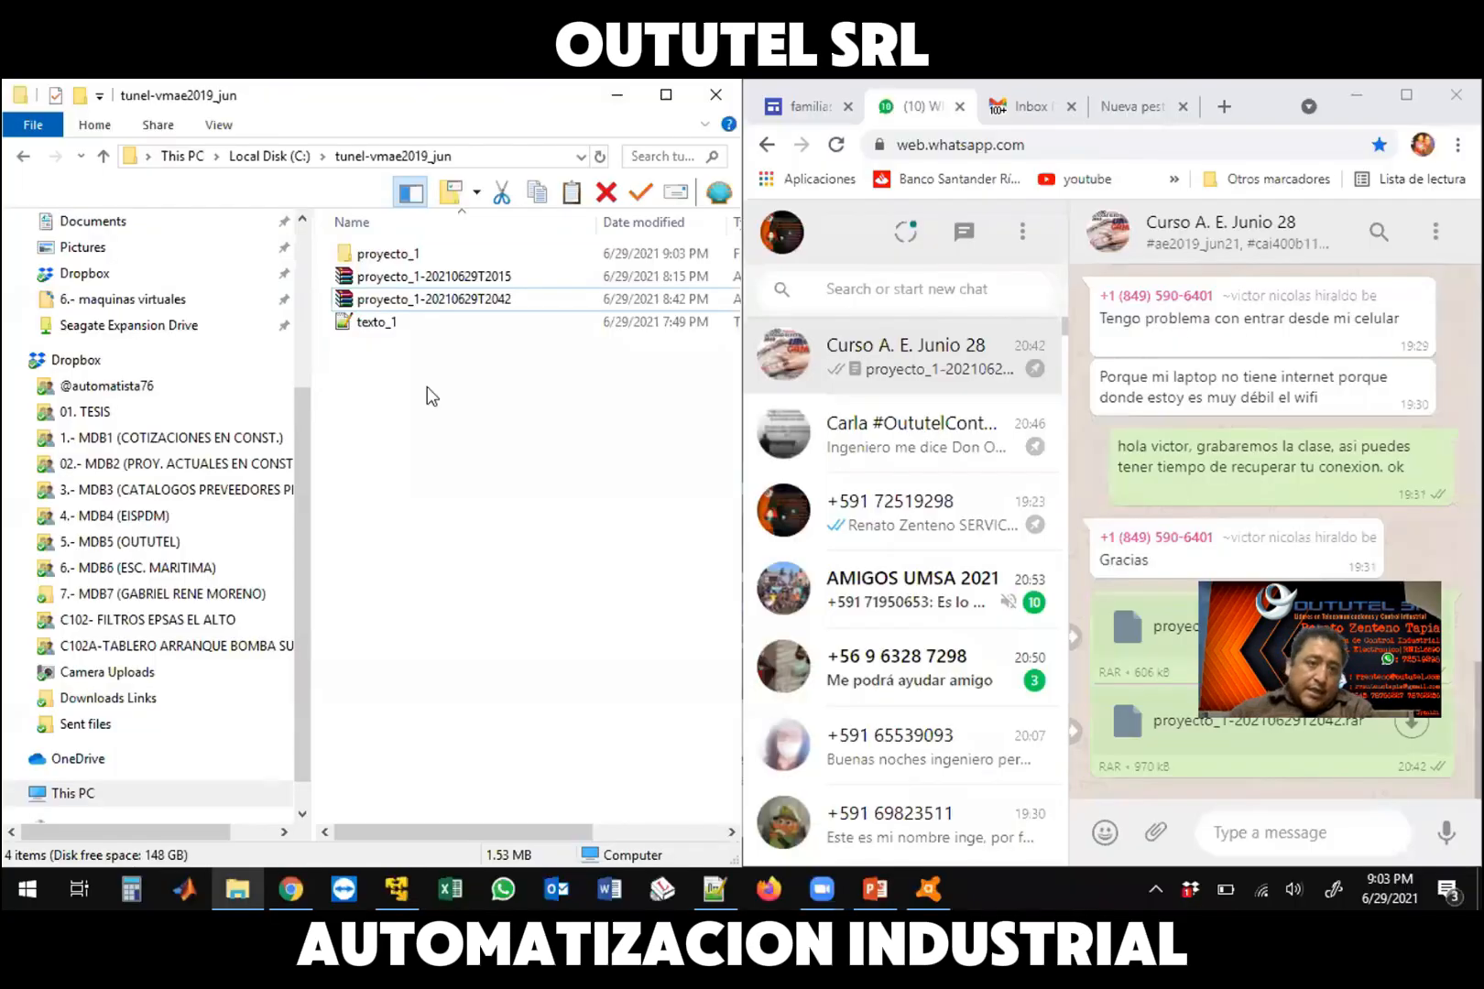
right_click(386, 256)
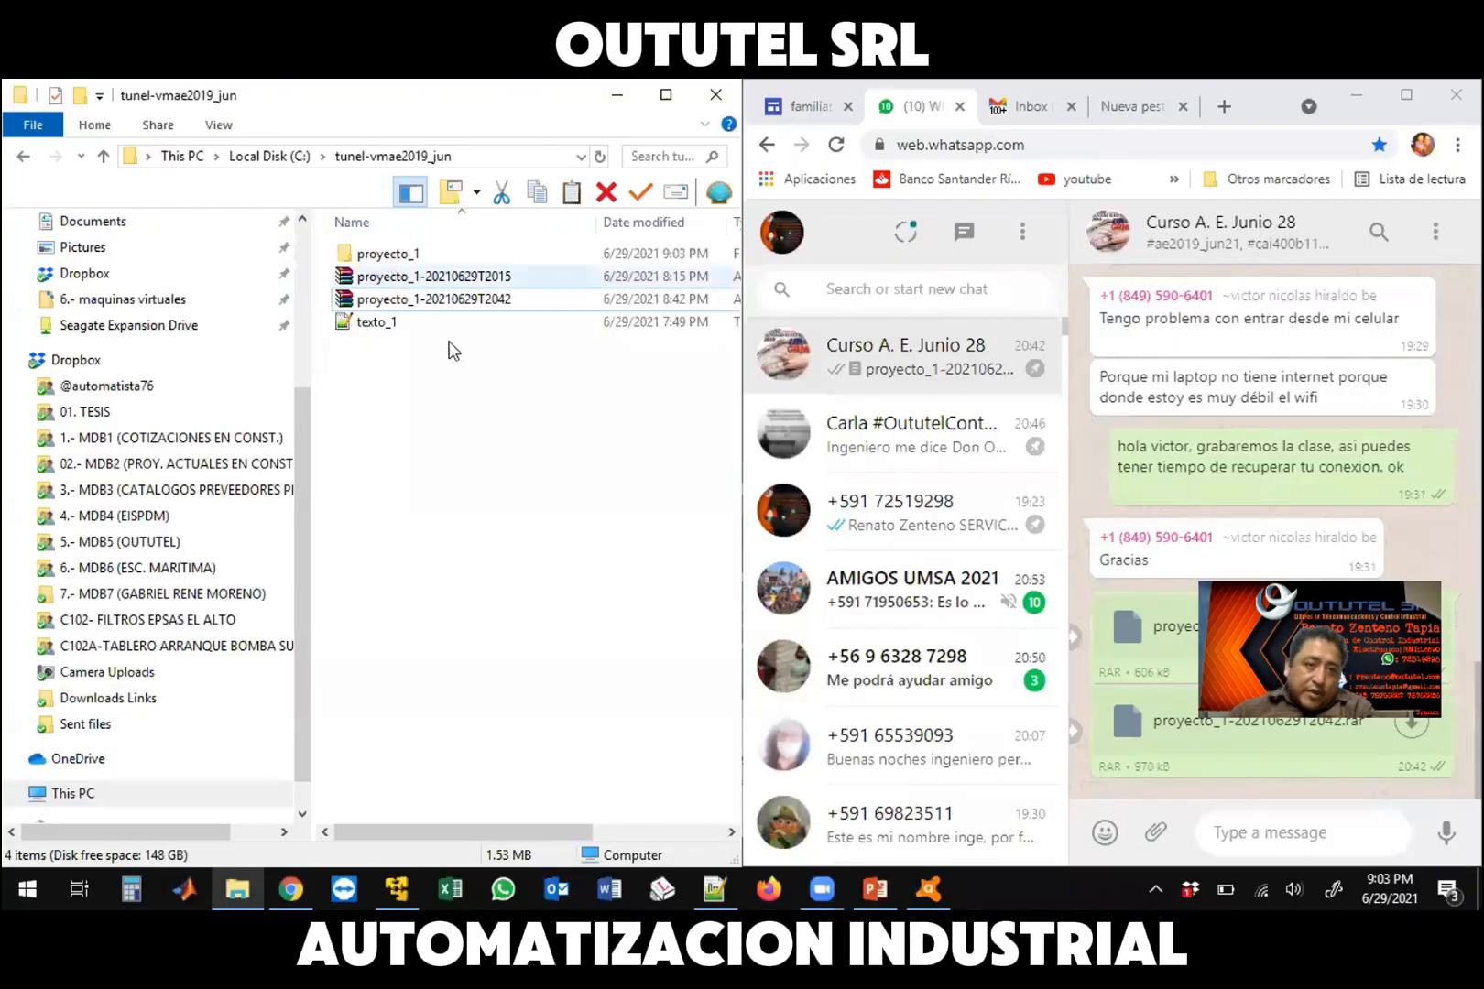
key("Return")
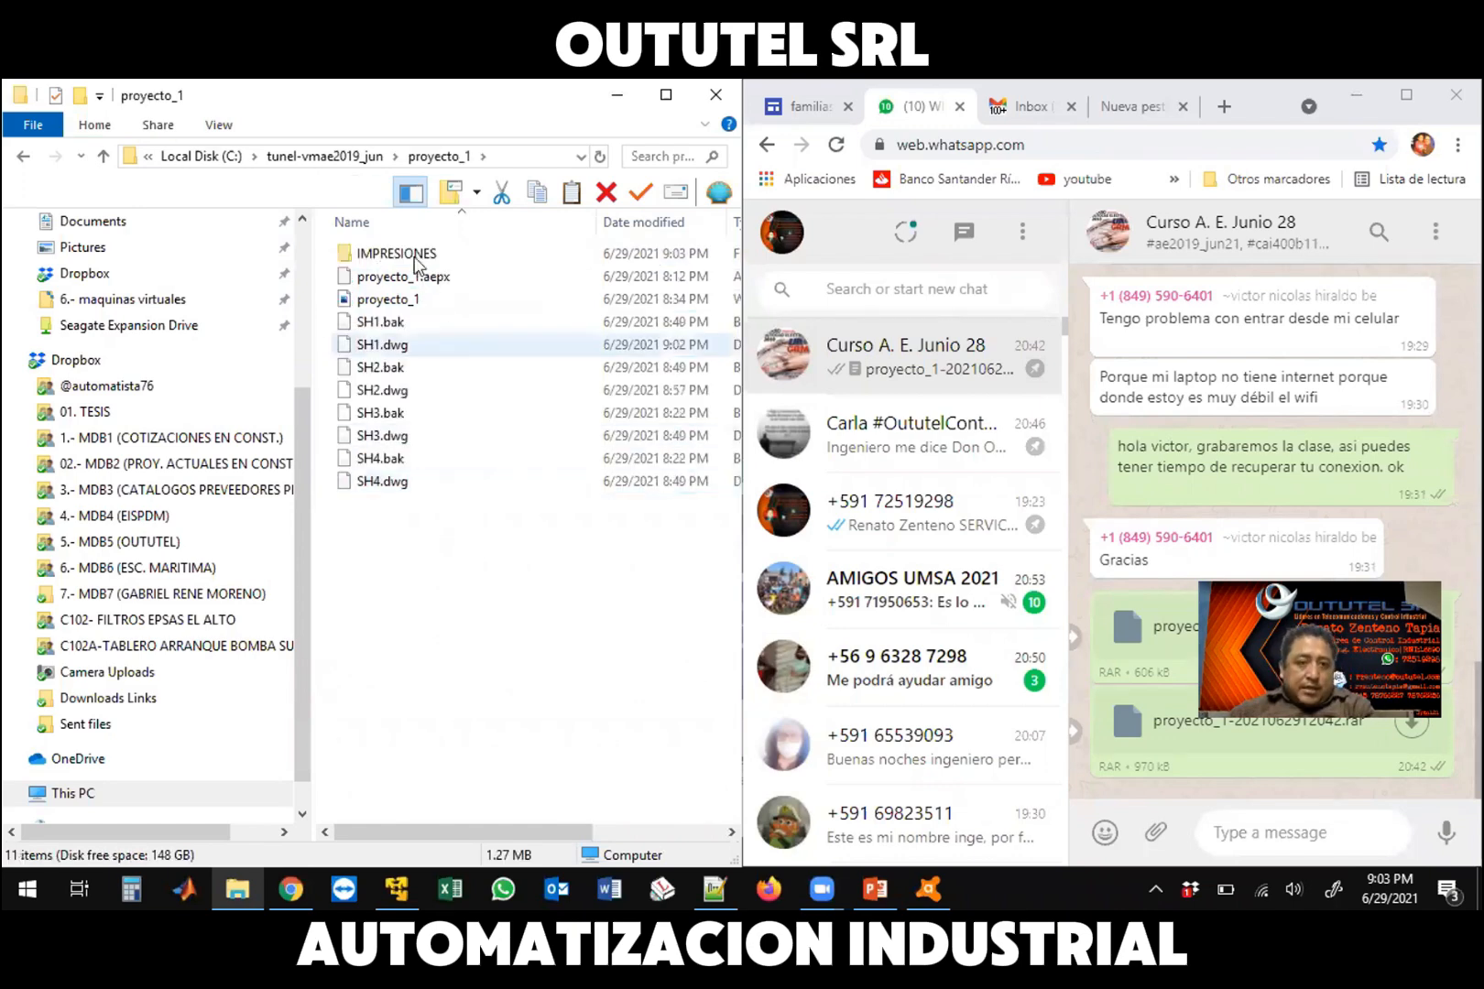
key("Return")
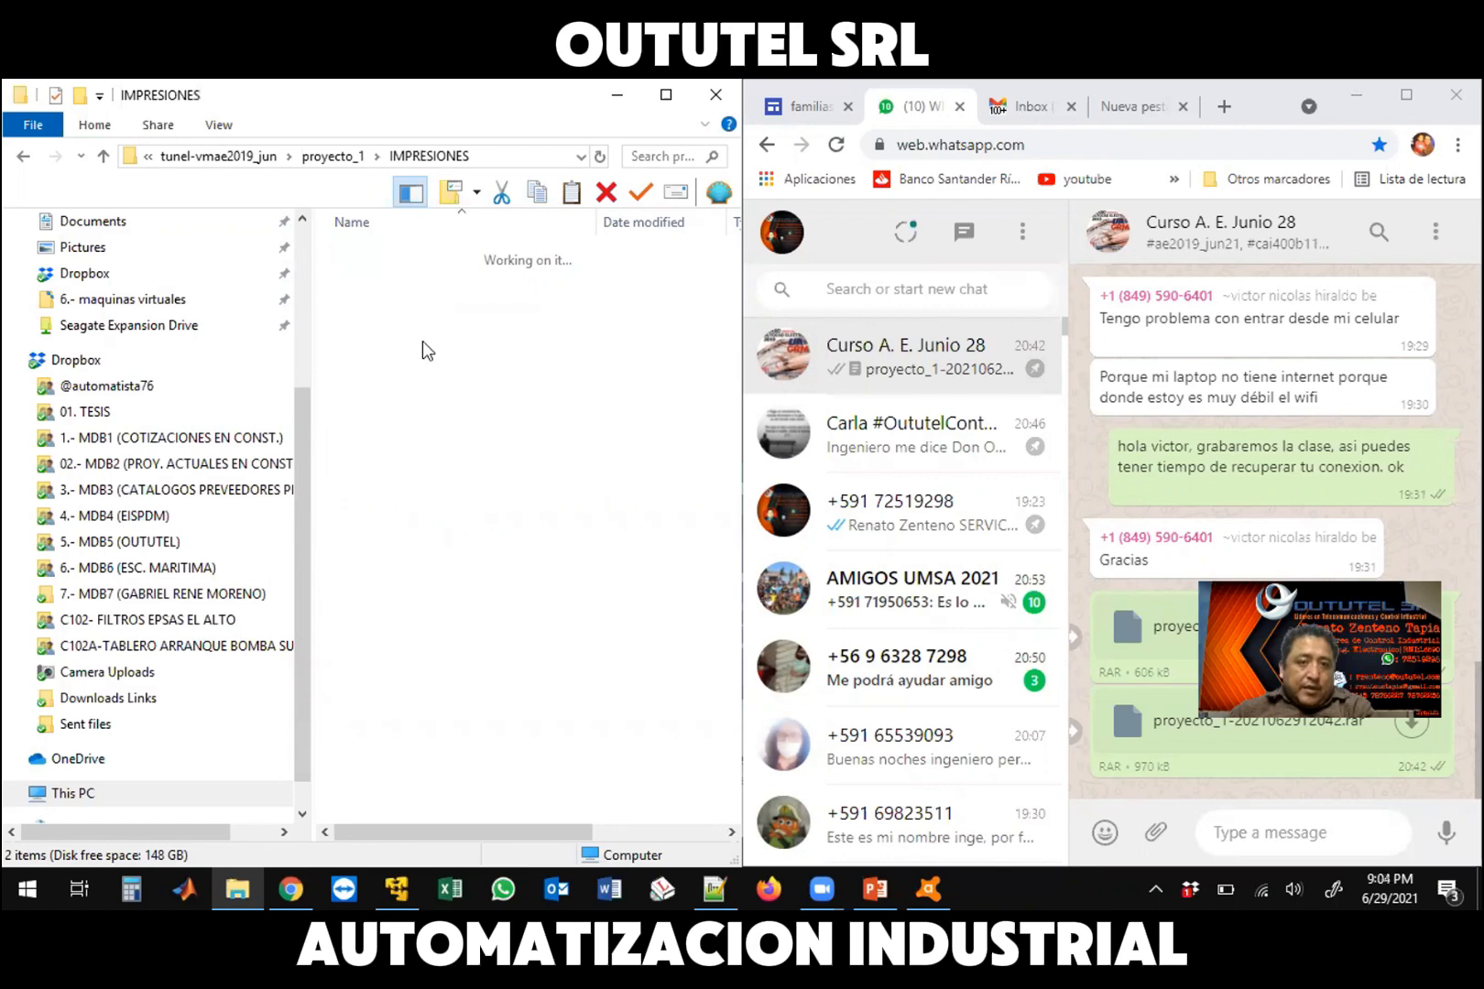
left_click(376, 284)
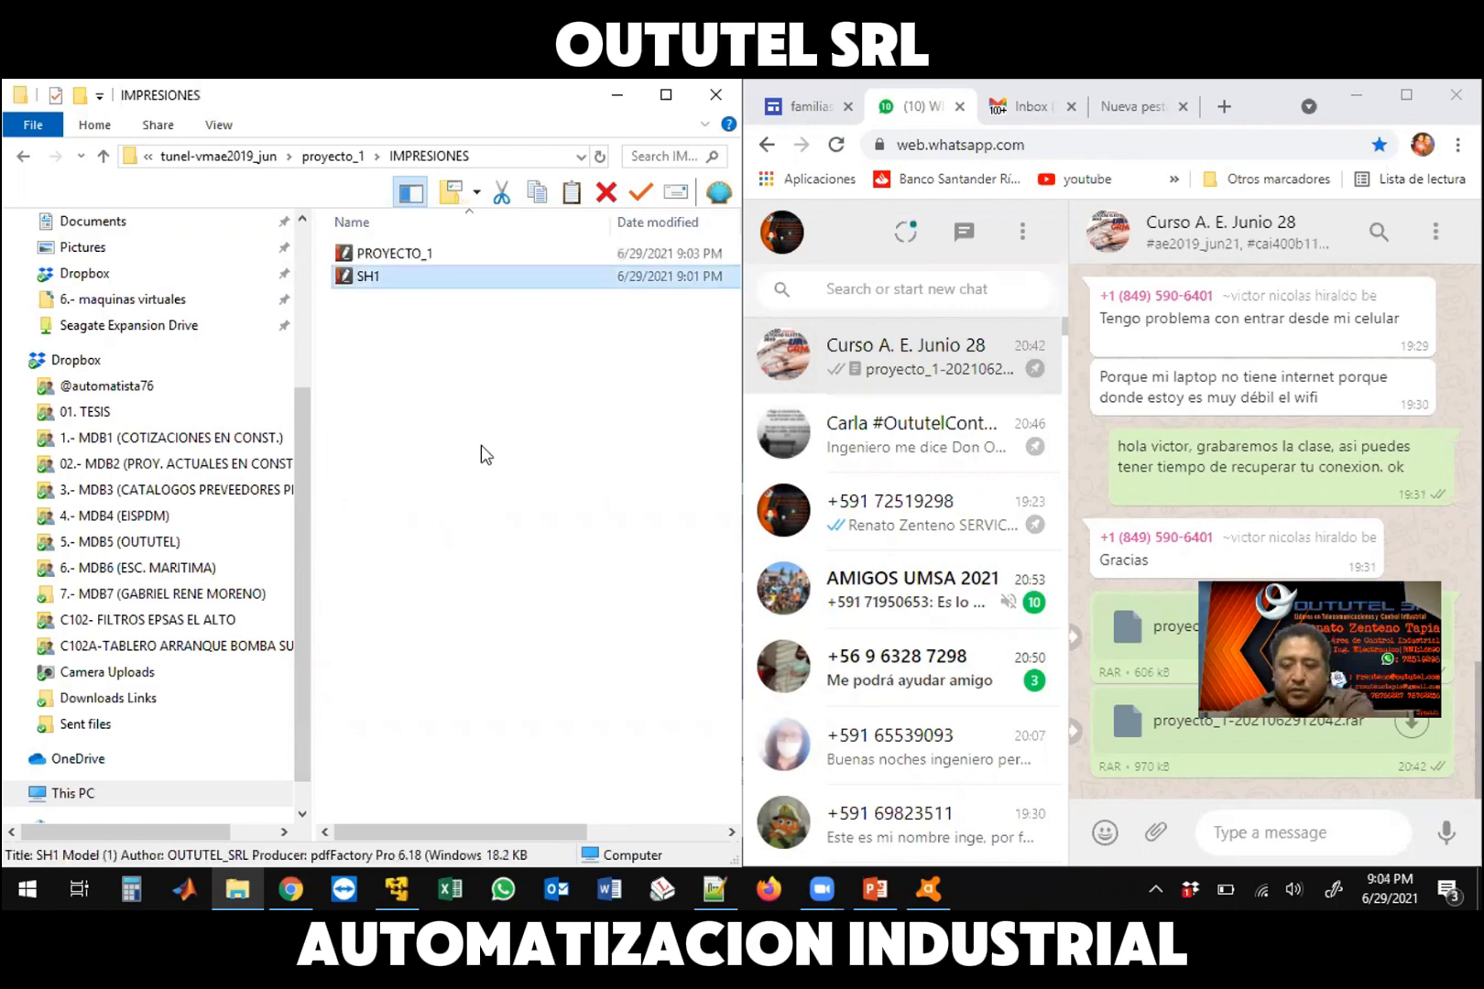
key("Delete")
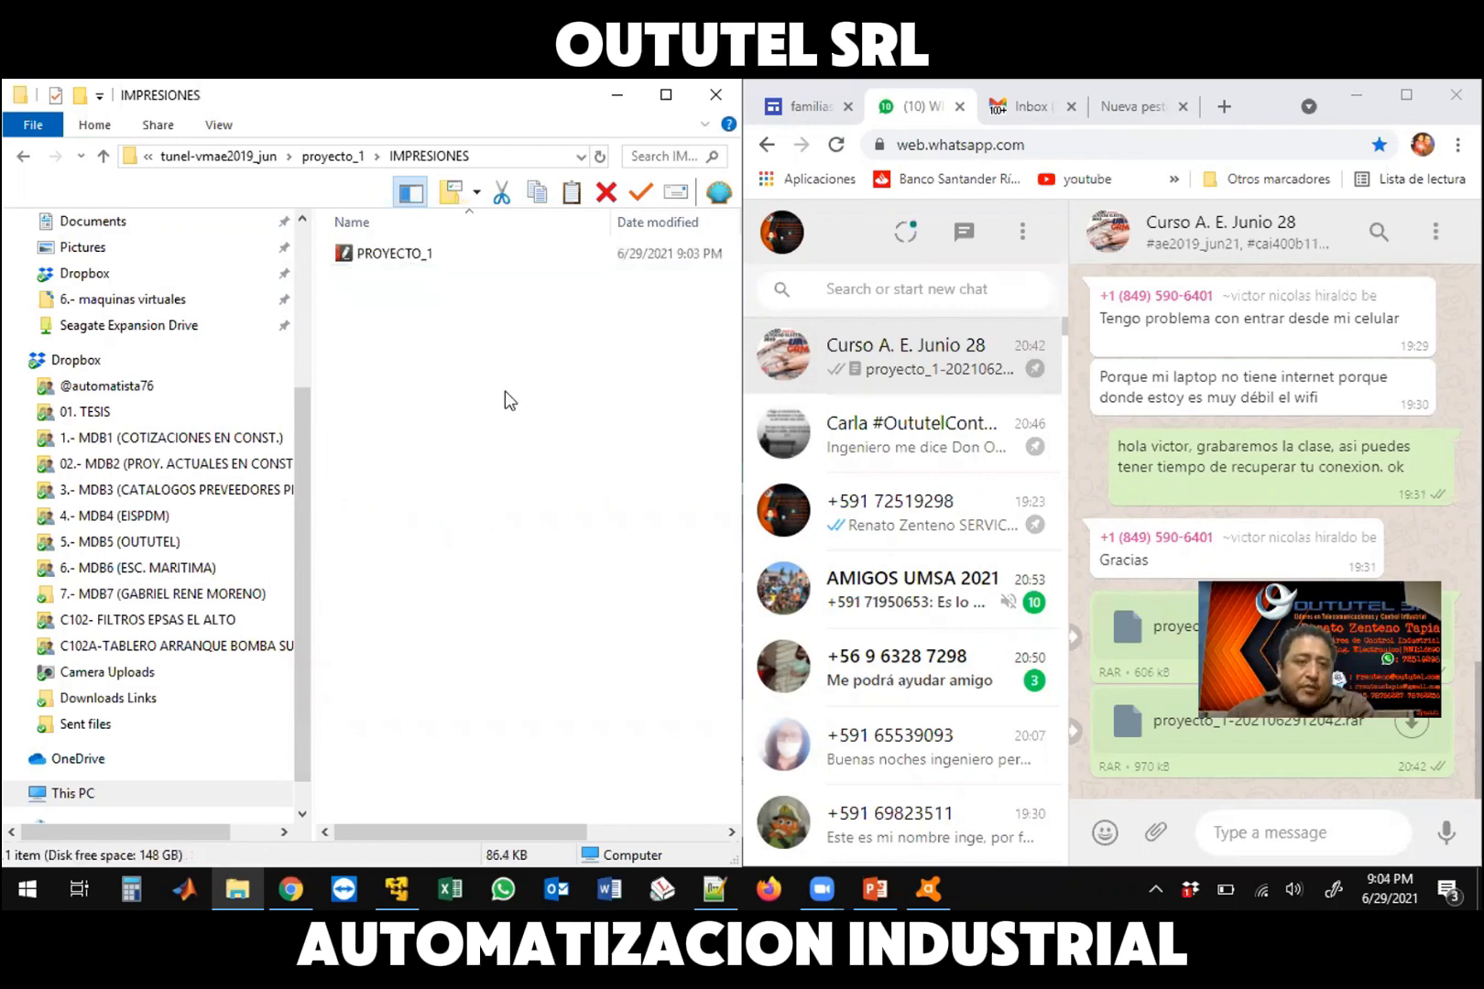
Open the PROYECTO_1 PDF from the IMPRESIONES folder and check the orientation of its first page
double_click(368, 256)
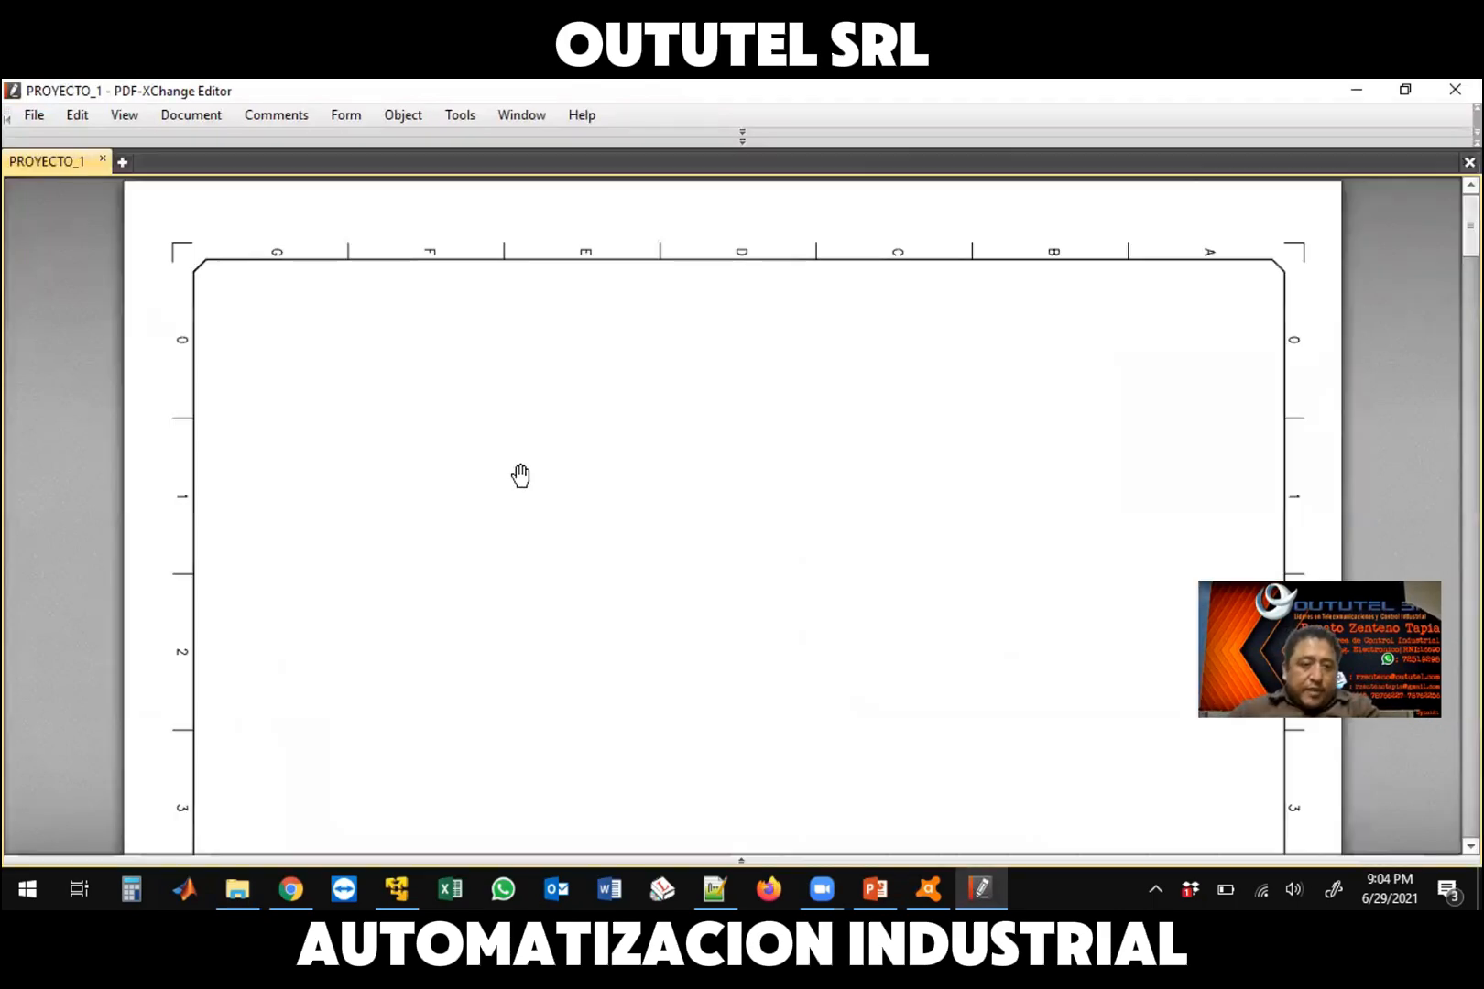
scroll(519, 476, "down", 1, "ctrl")
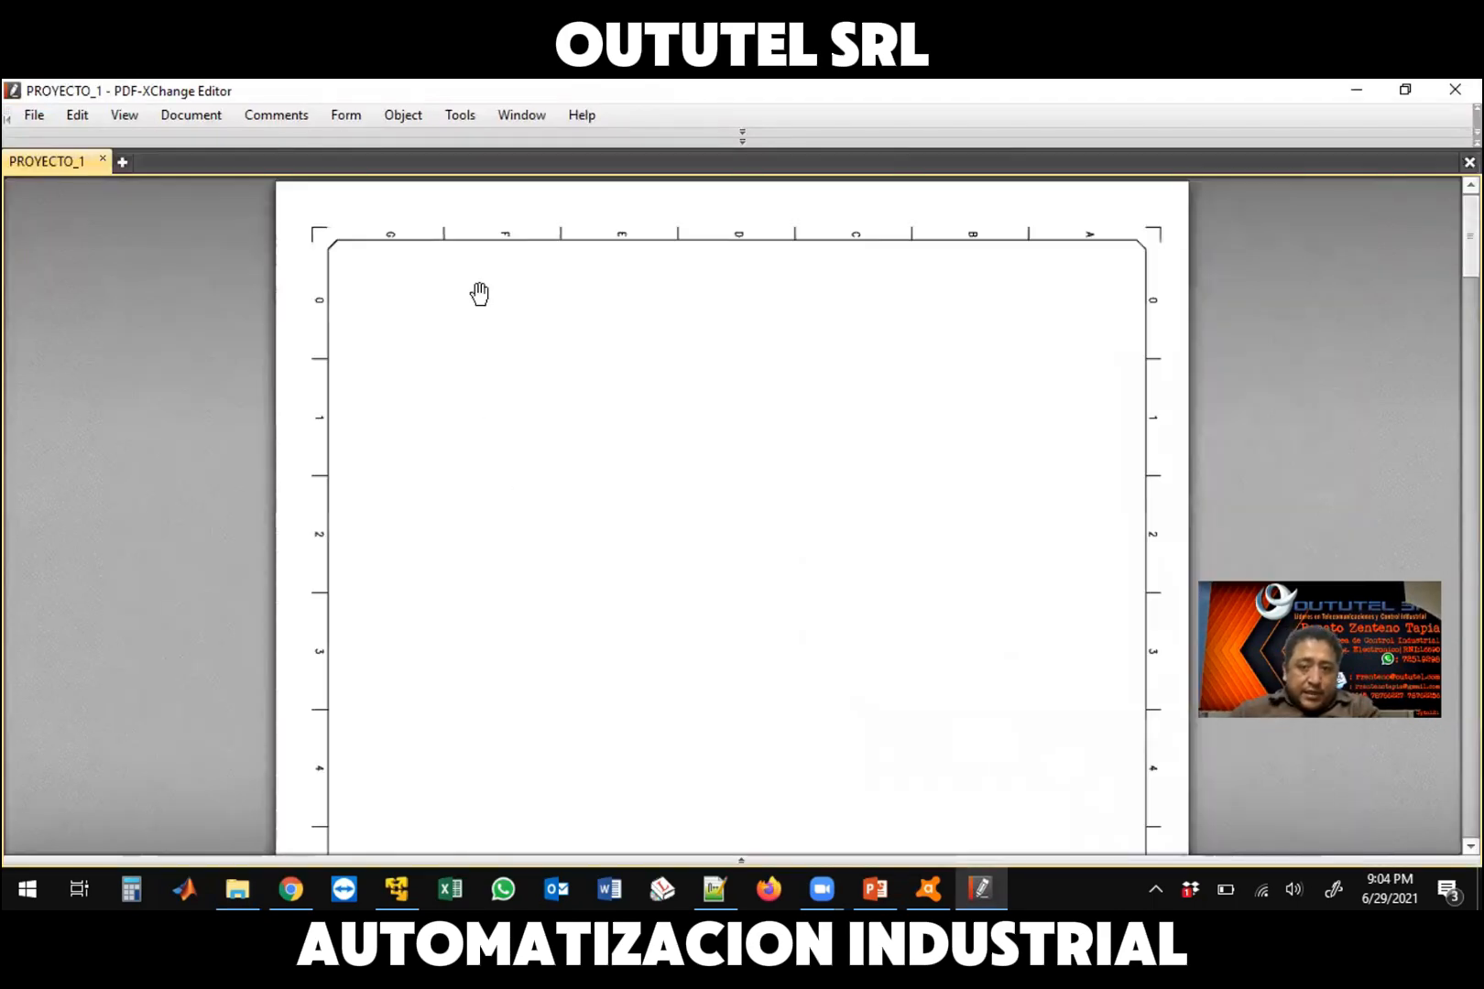
scroll(628, 518, "down", 3)
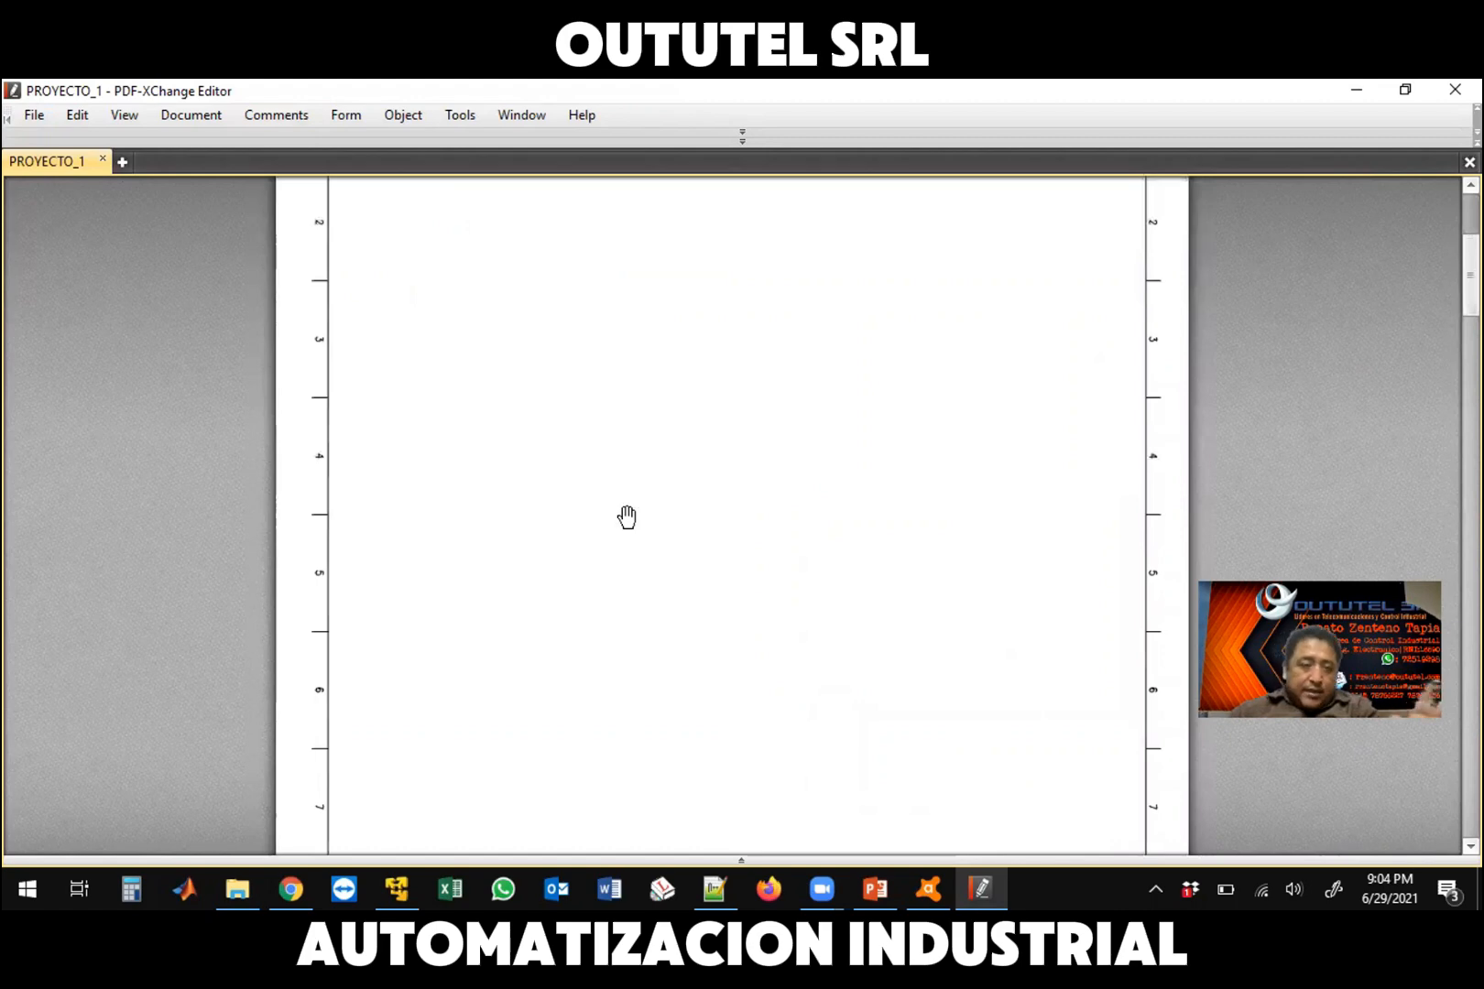
scroll(626, 517, "down", 3)
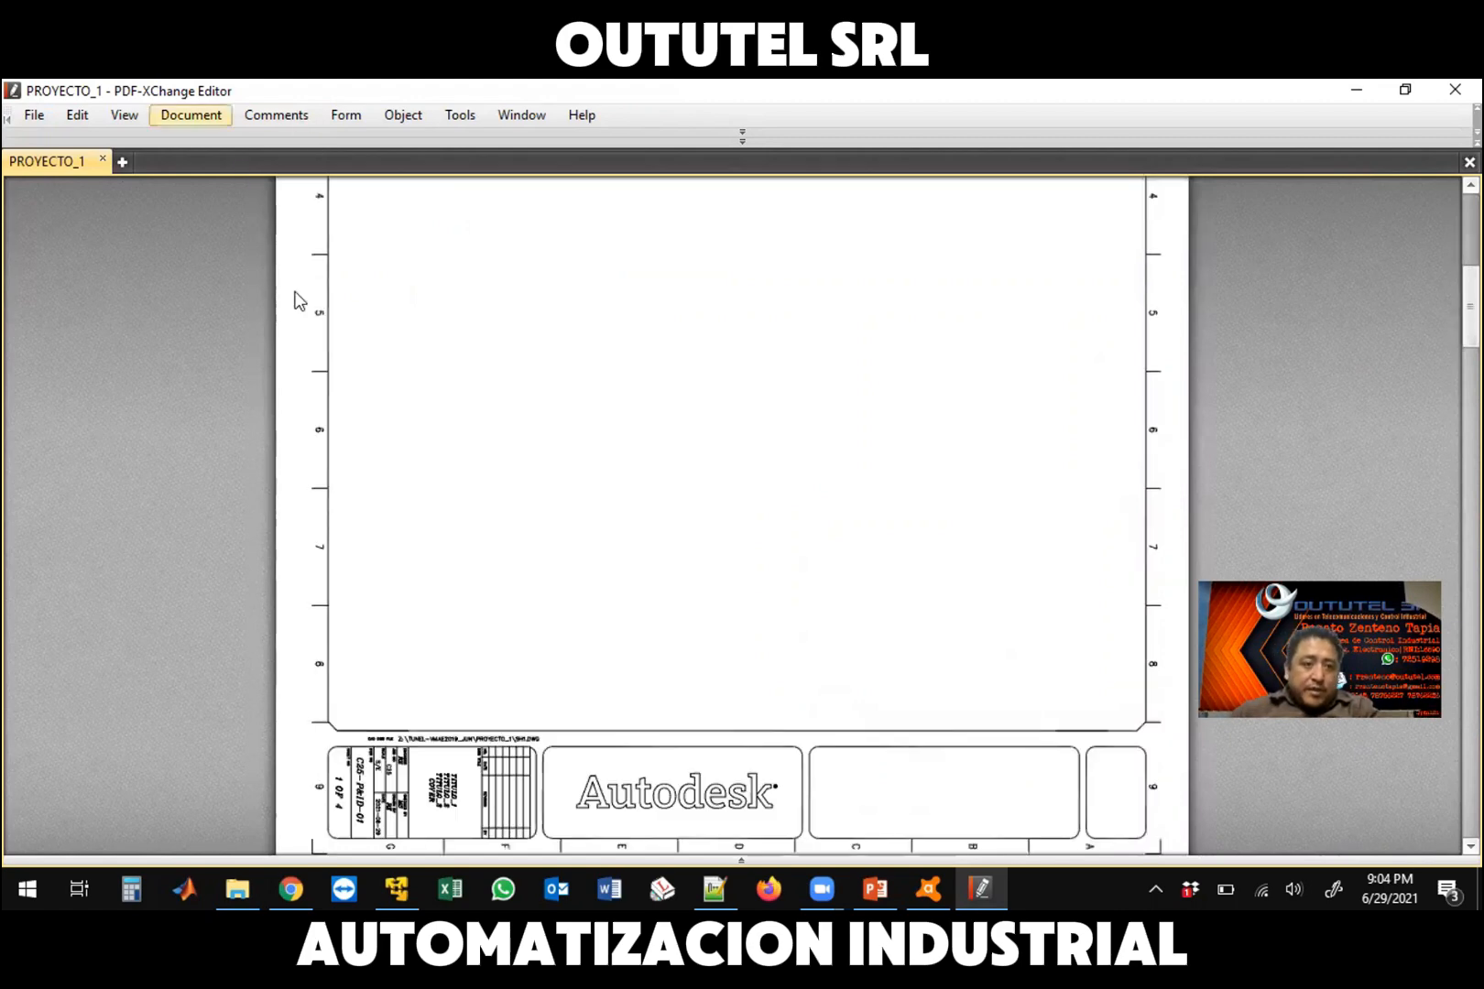
Rotate all pages of the PDF counterclockwise 90 degrees
key("Return")
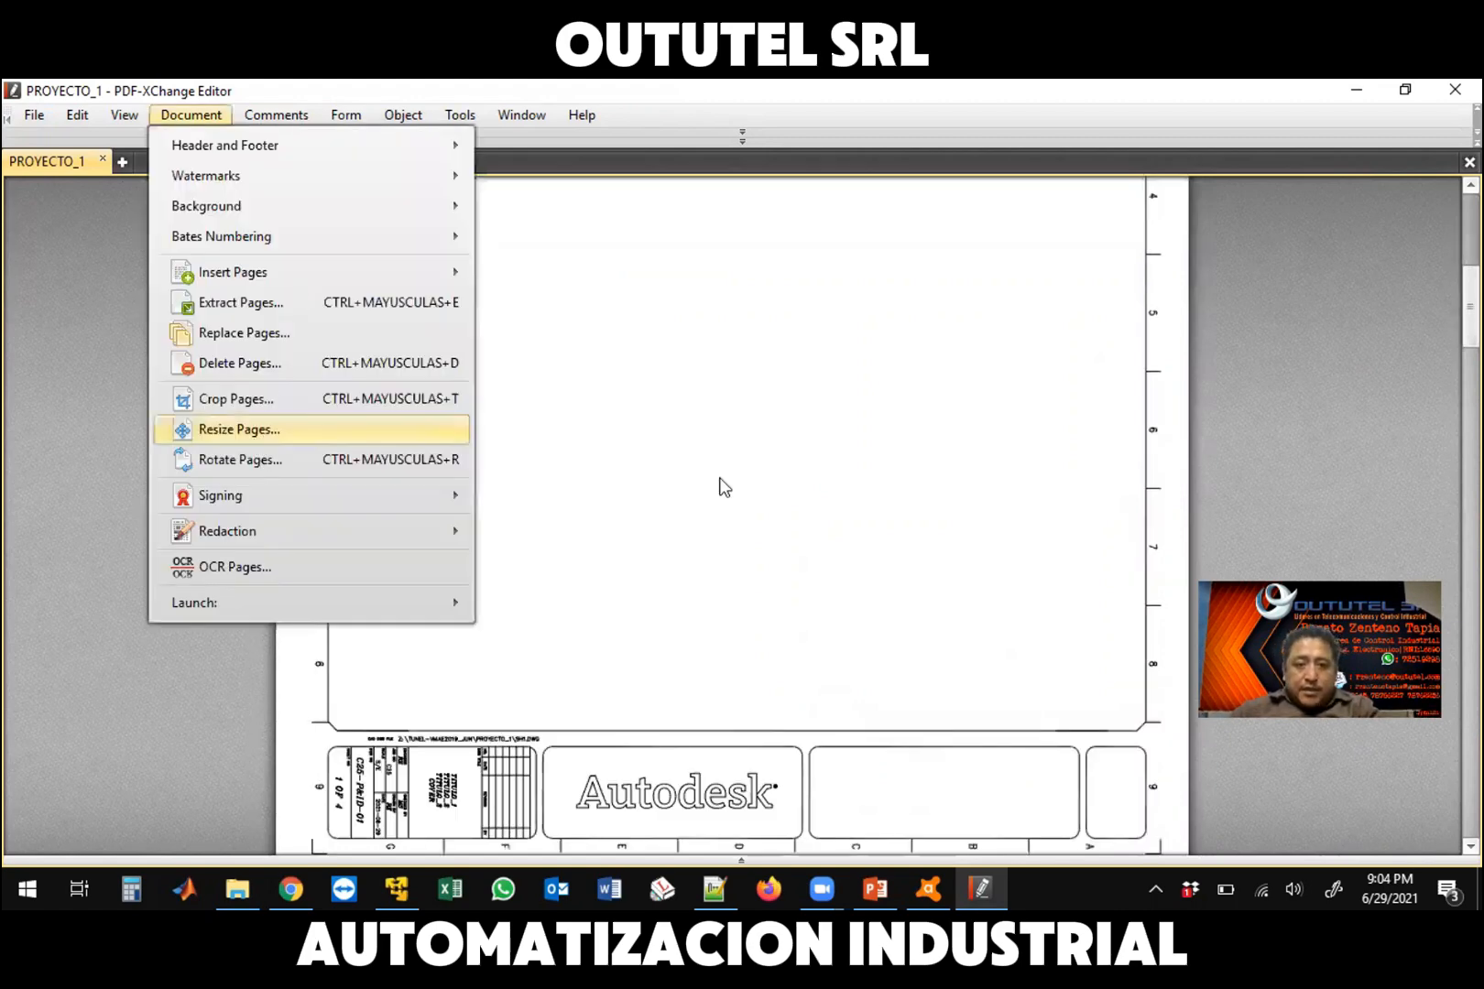
key("Down")
key("Return")
left_click(506, 415)
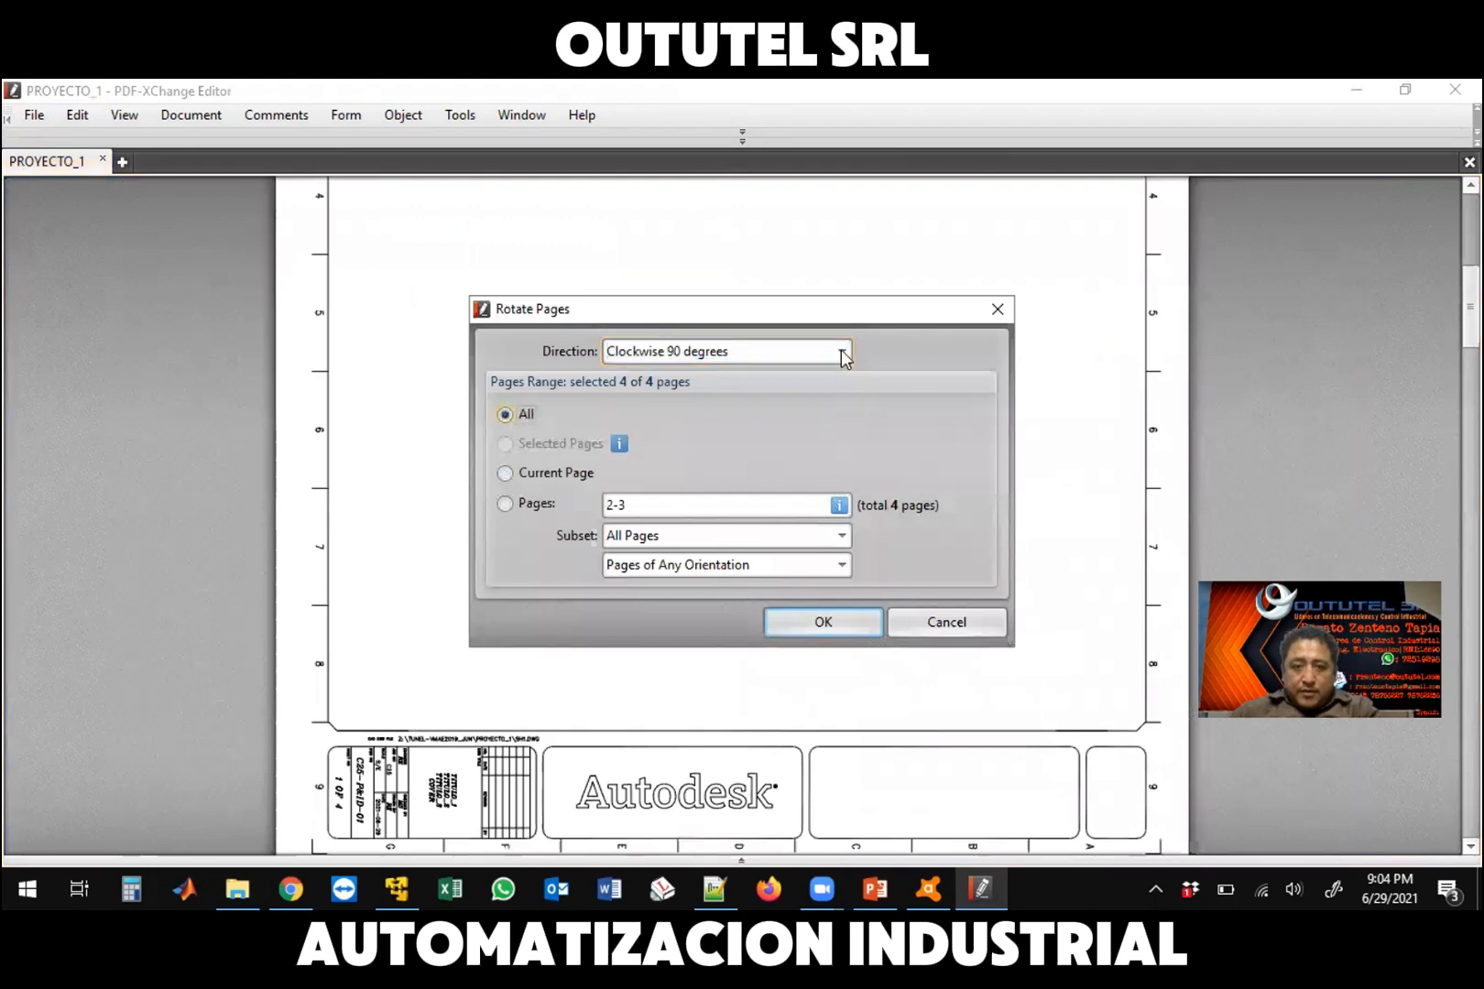
left_click(842, 351)
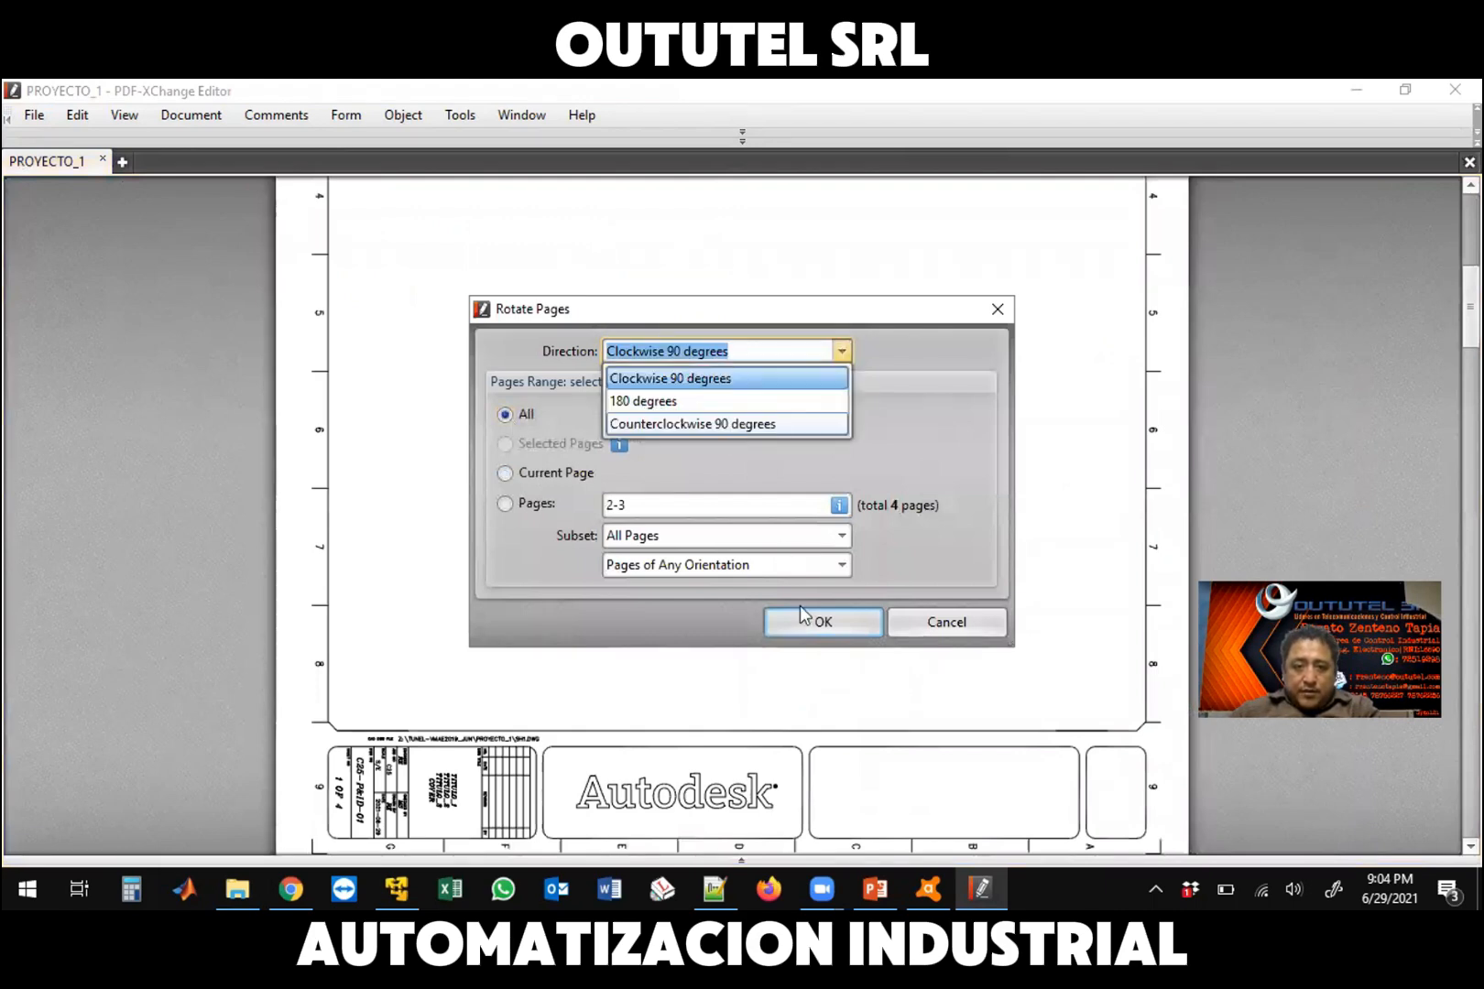
key("Down")
key("Down")
key("Return")
key("Return")
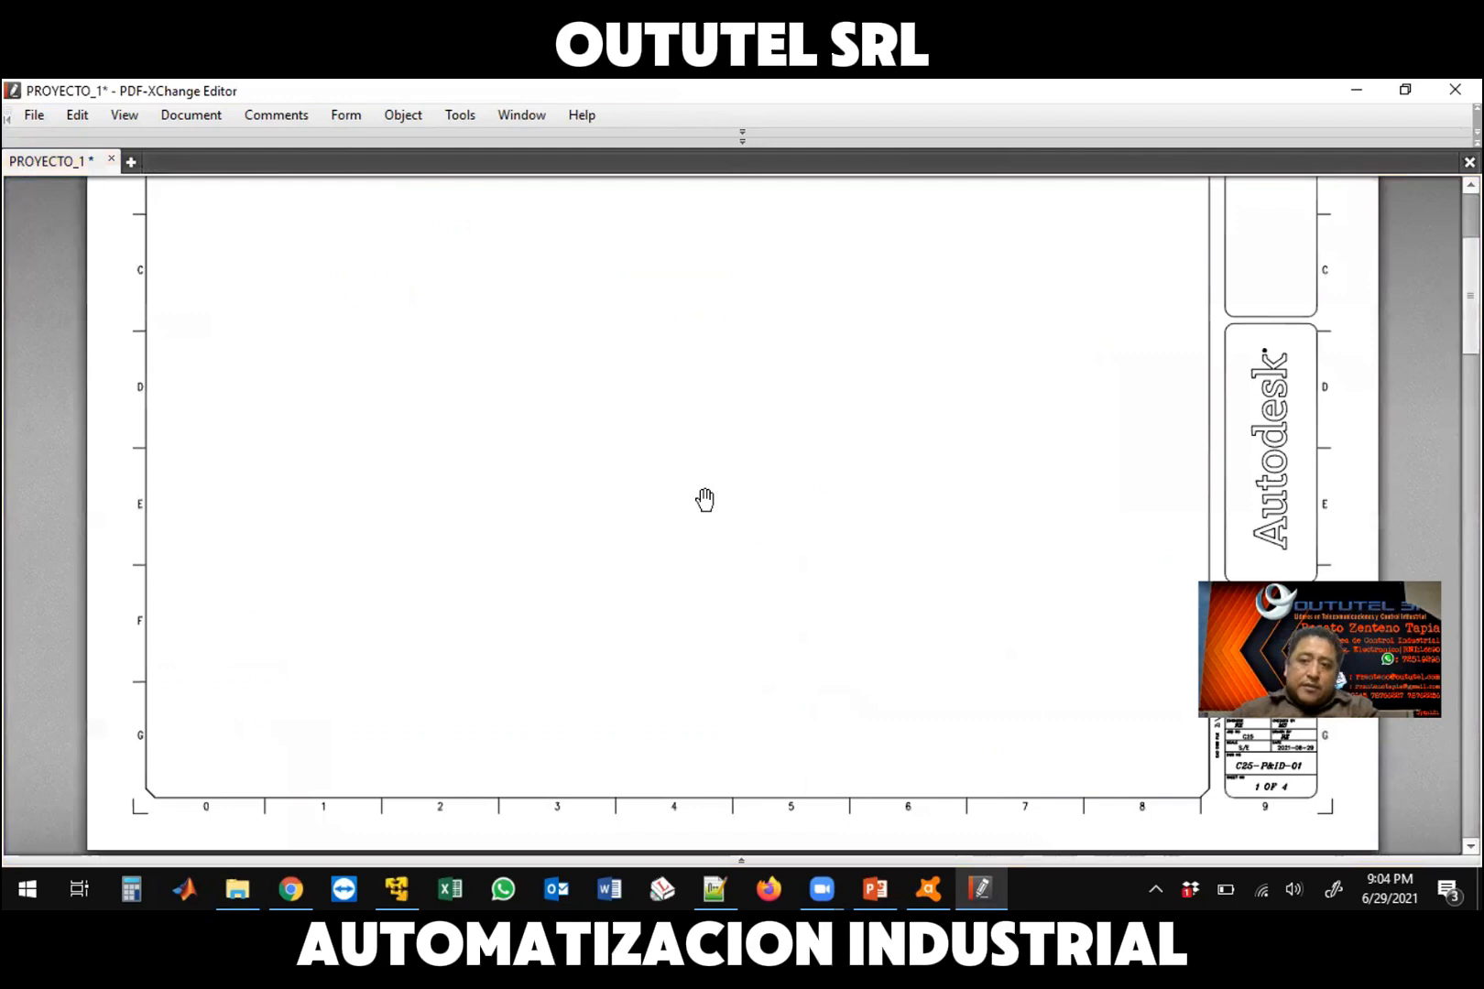
Return to the top of the first sheet and save the rotated PROYECTO_1 PDF
scroll(705, 497, "up", 1)
scroll(705, 495, "up", 3)
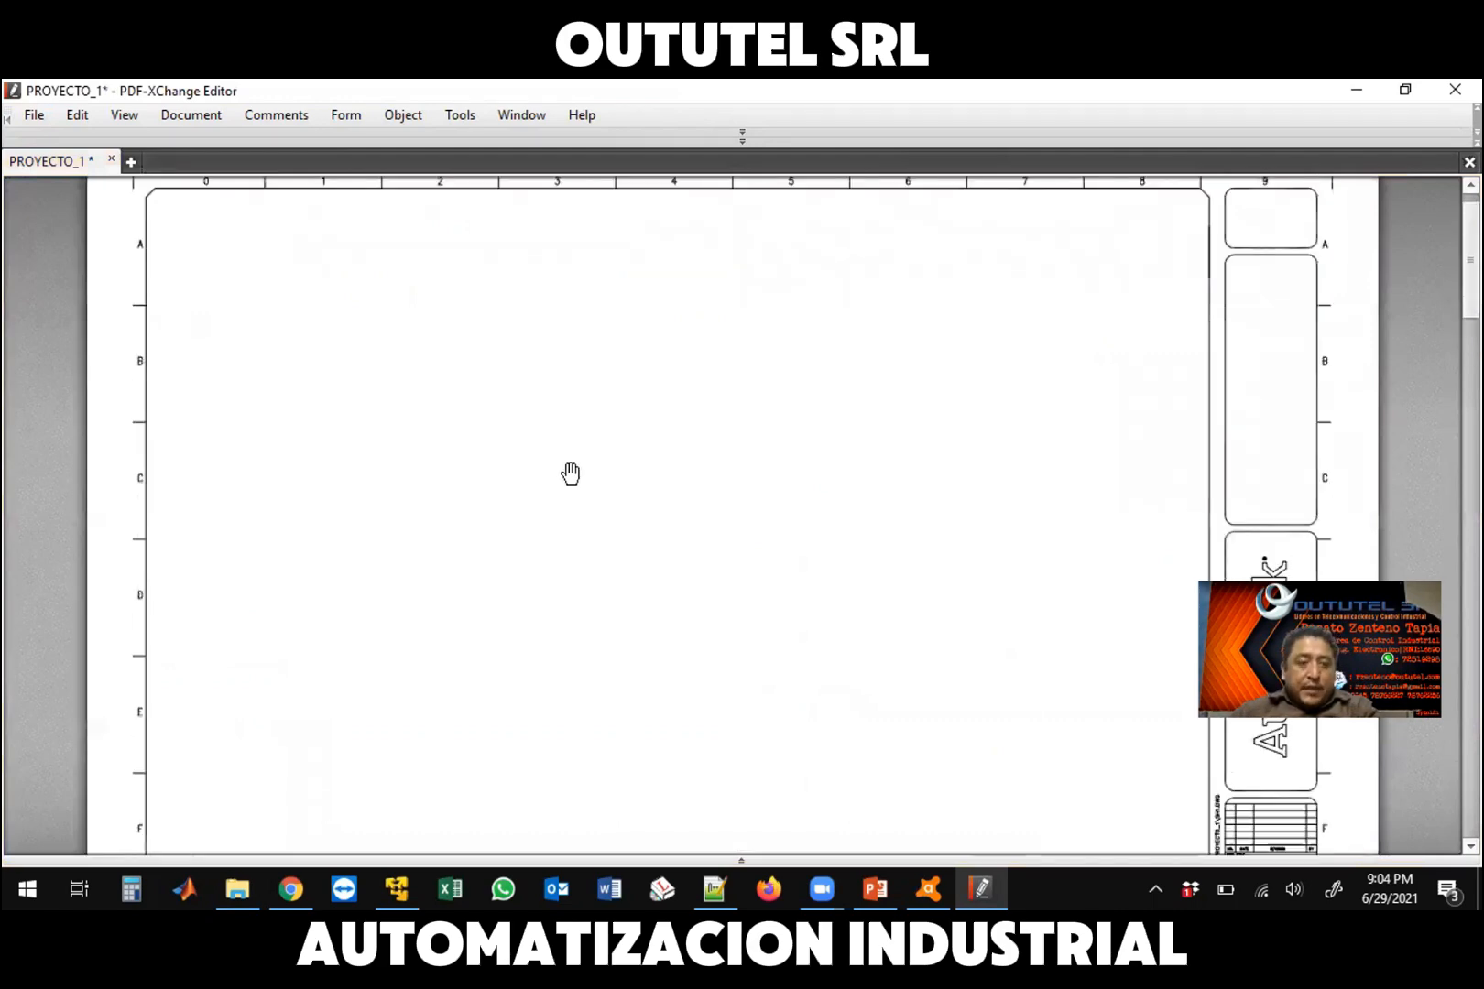
scroll(570, 473, "up", 1)
left_click(43, 117)
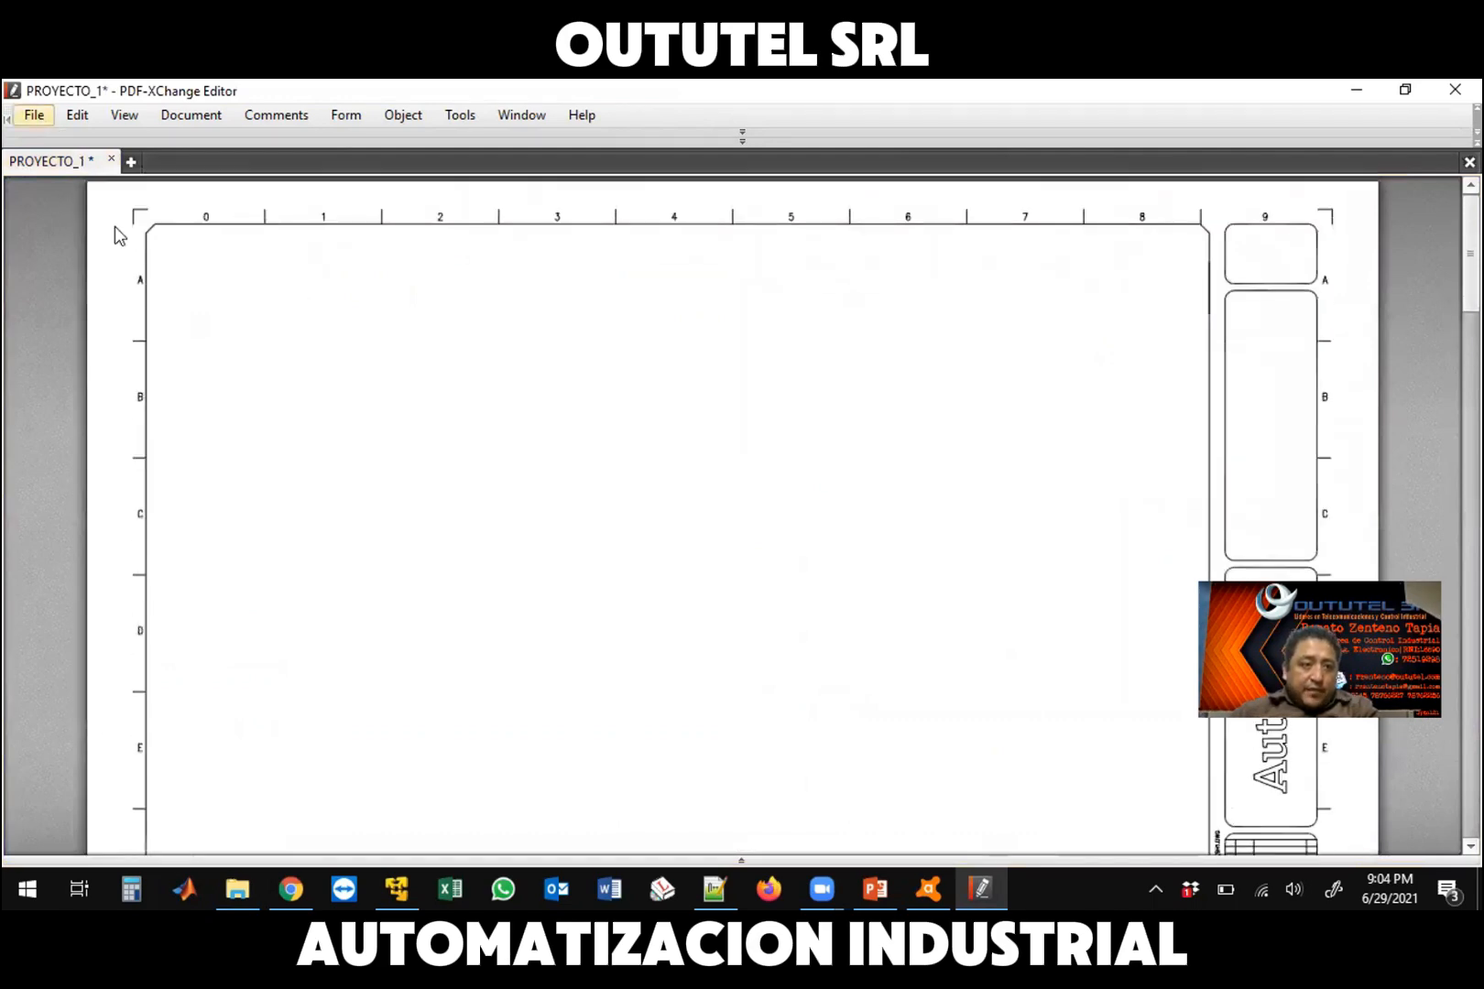
Review the rotated sheets from first to last and examine the title block of the COMPONENT LIST sheet
scroll(828, 485, "down", 1, "ctrl")
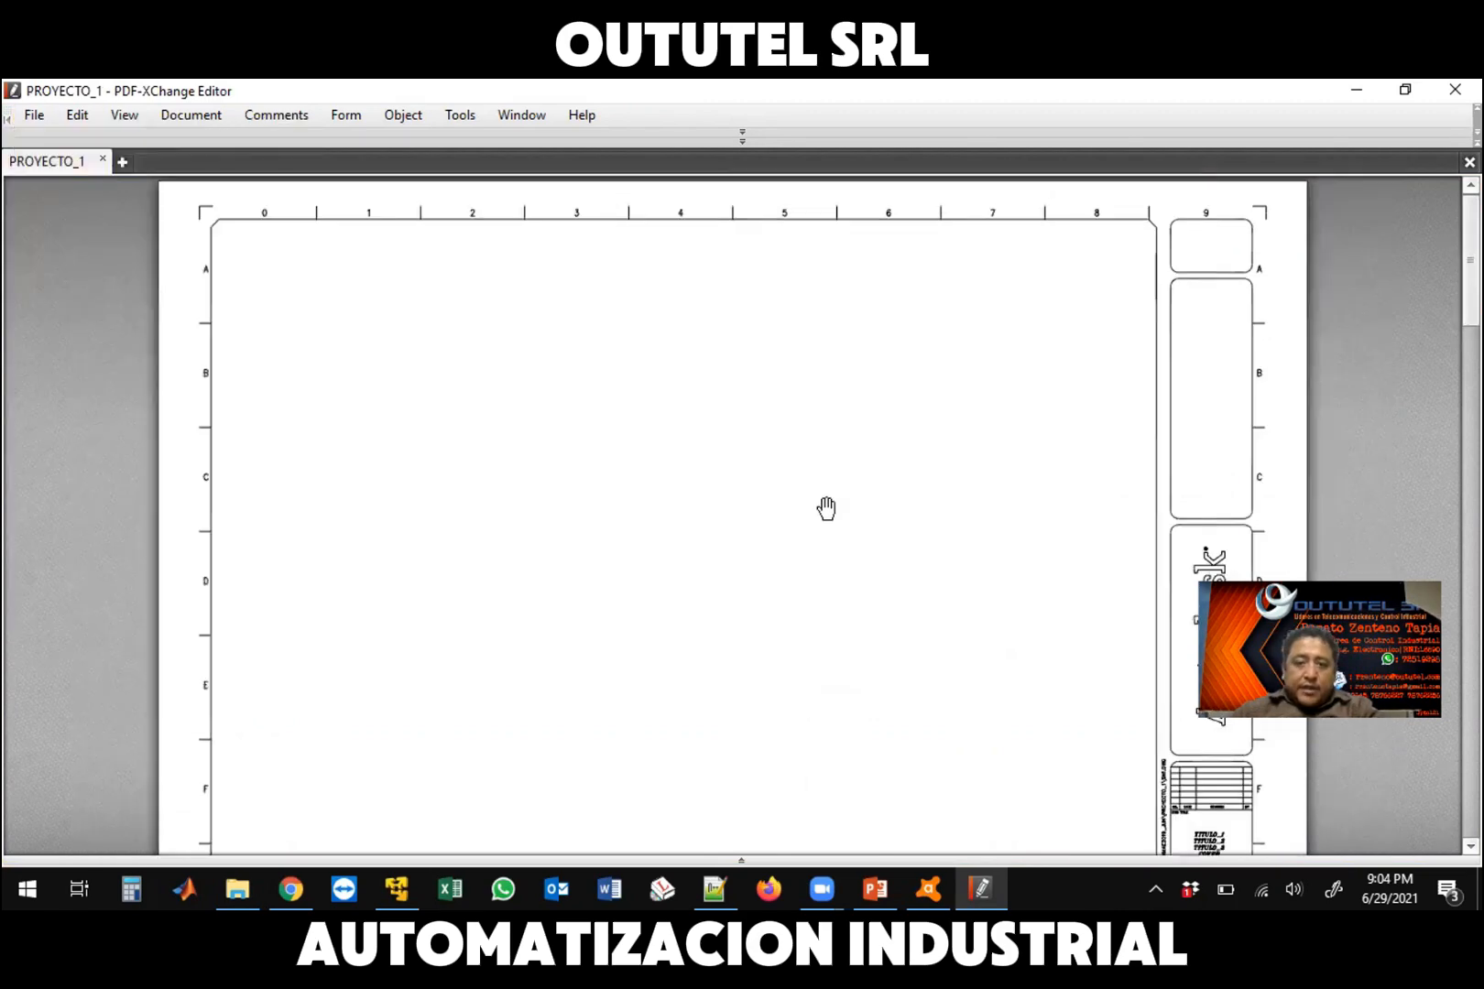
scroll(828, 509, "down", 2, "ctrl")
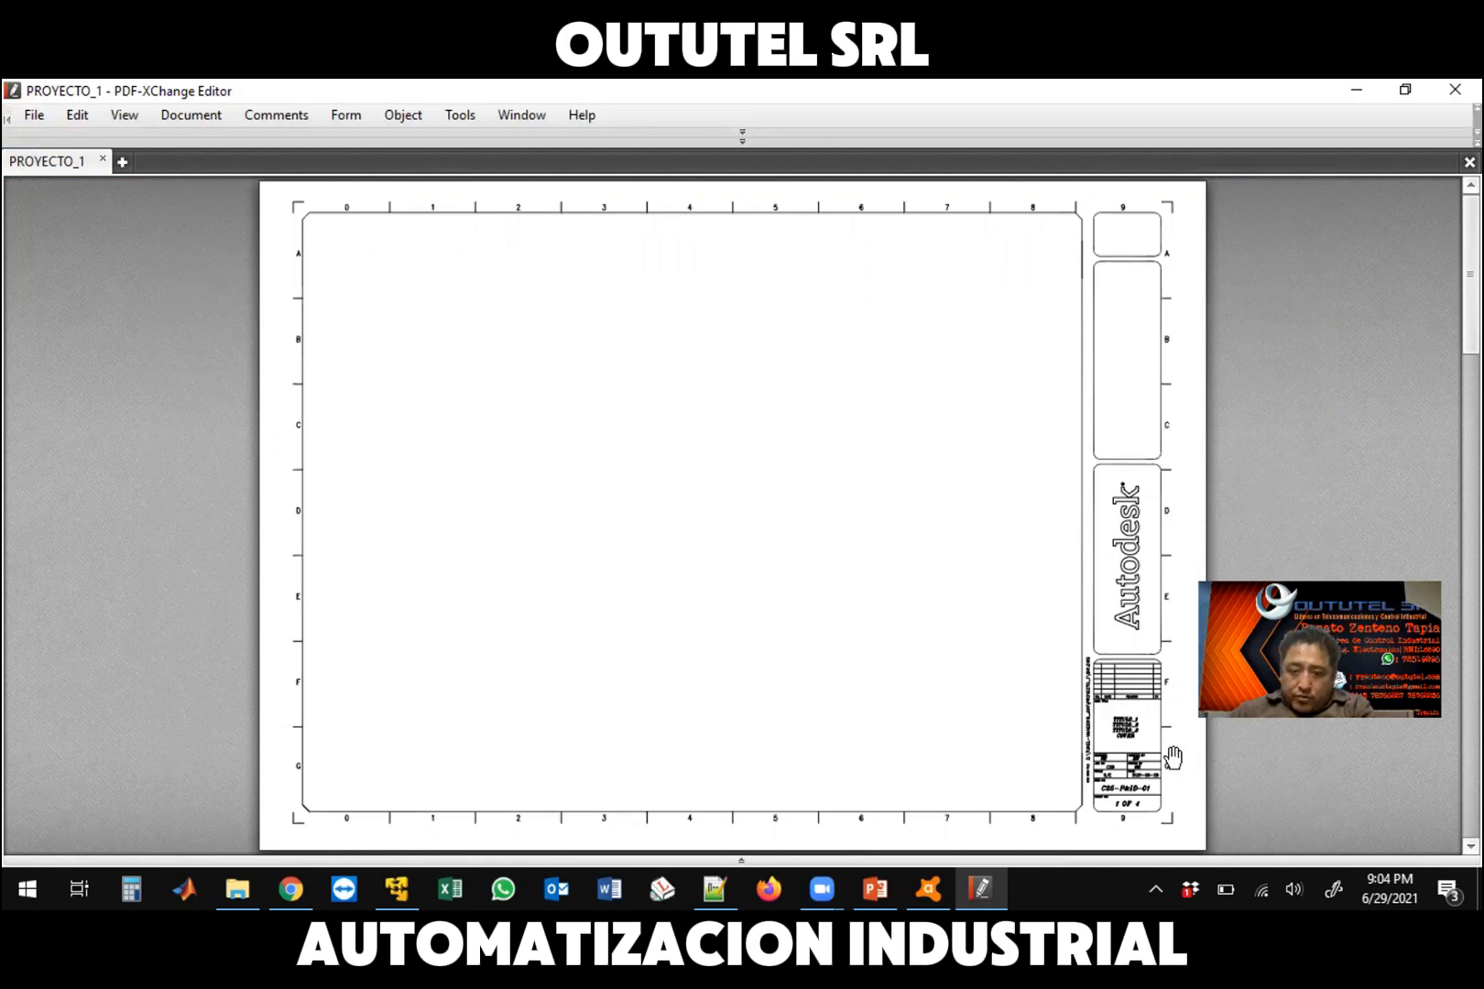
scroll(909, 744, "down", 3)
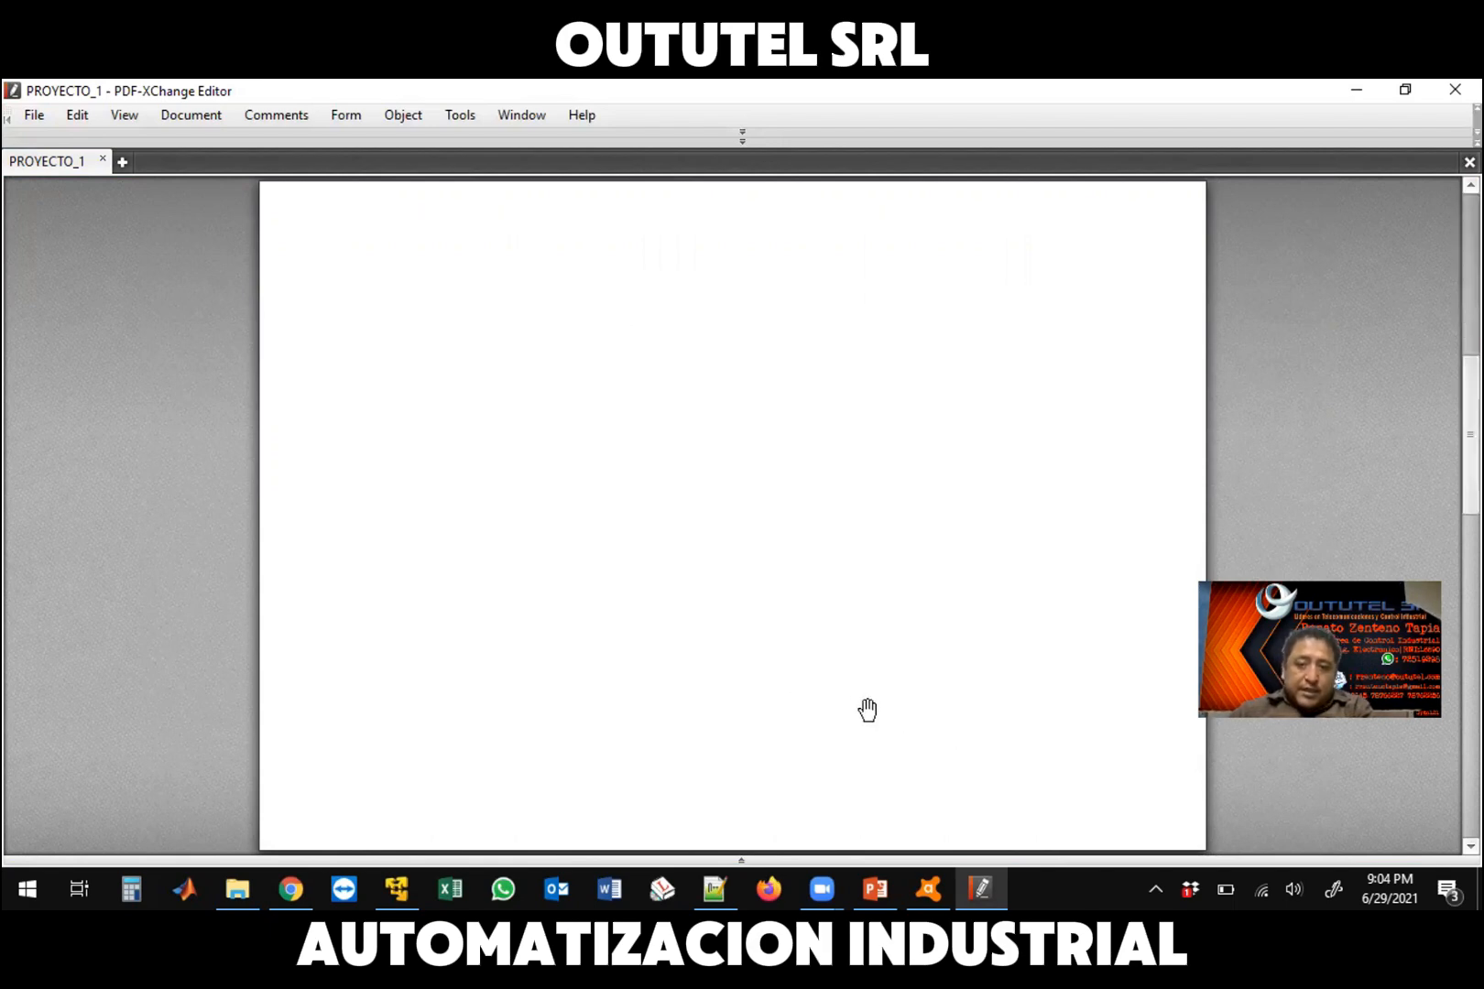
scroll(1136, 843, "down", 3)
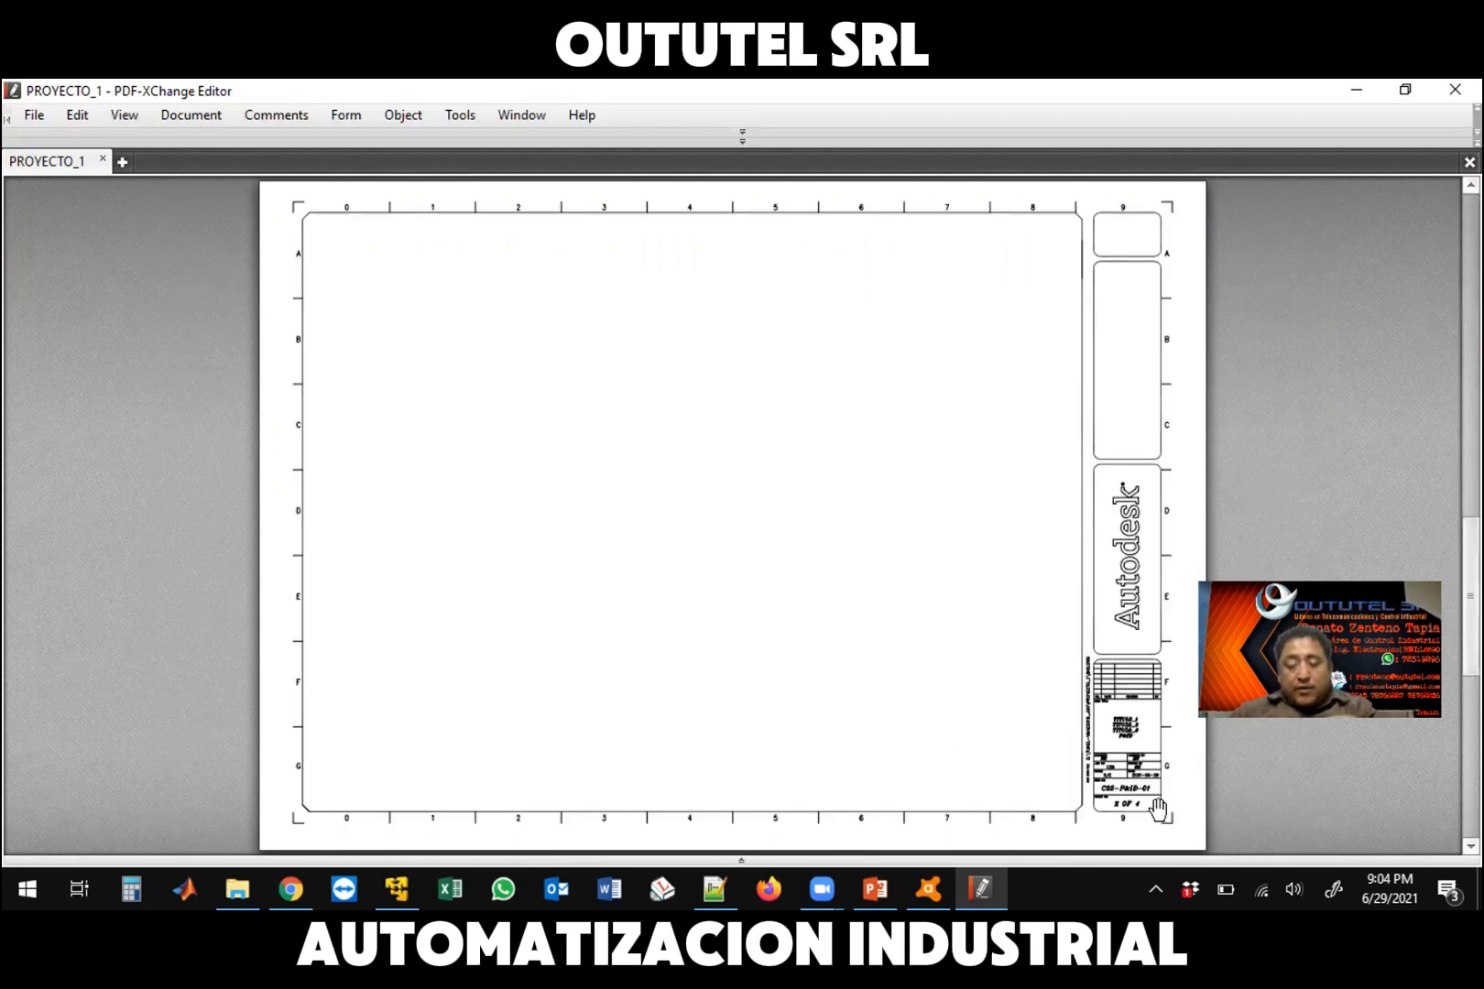
scroll(1162, 808, "down", 3)
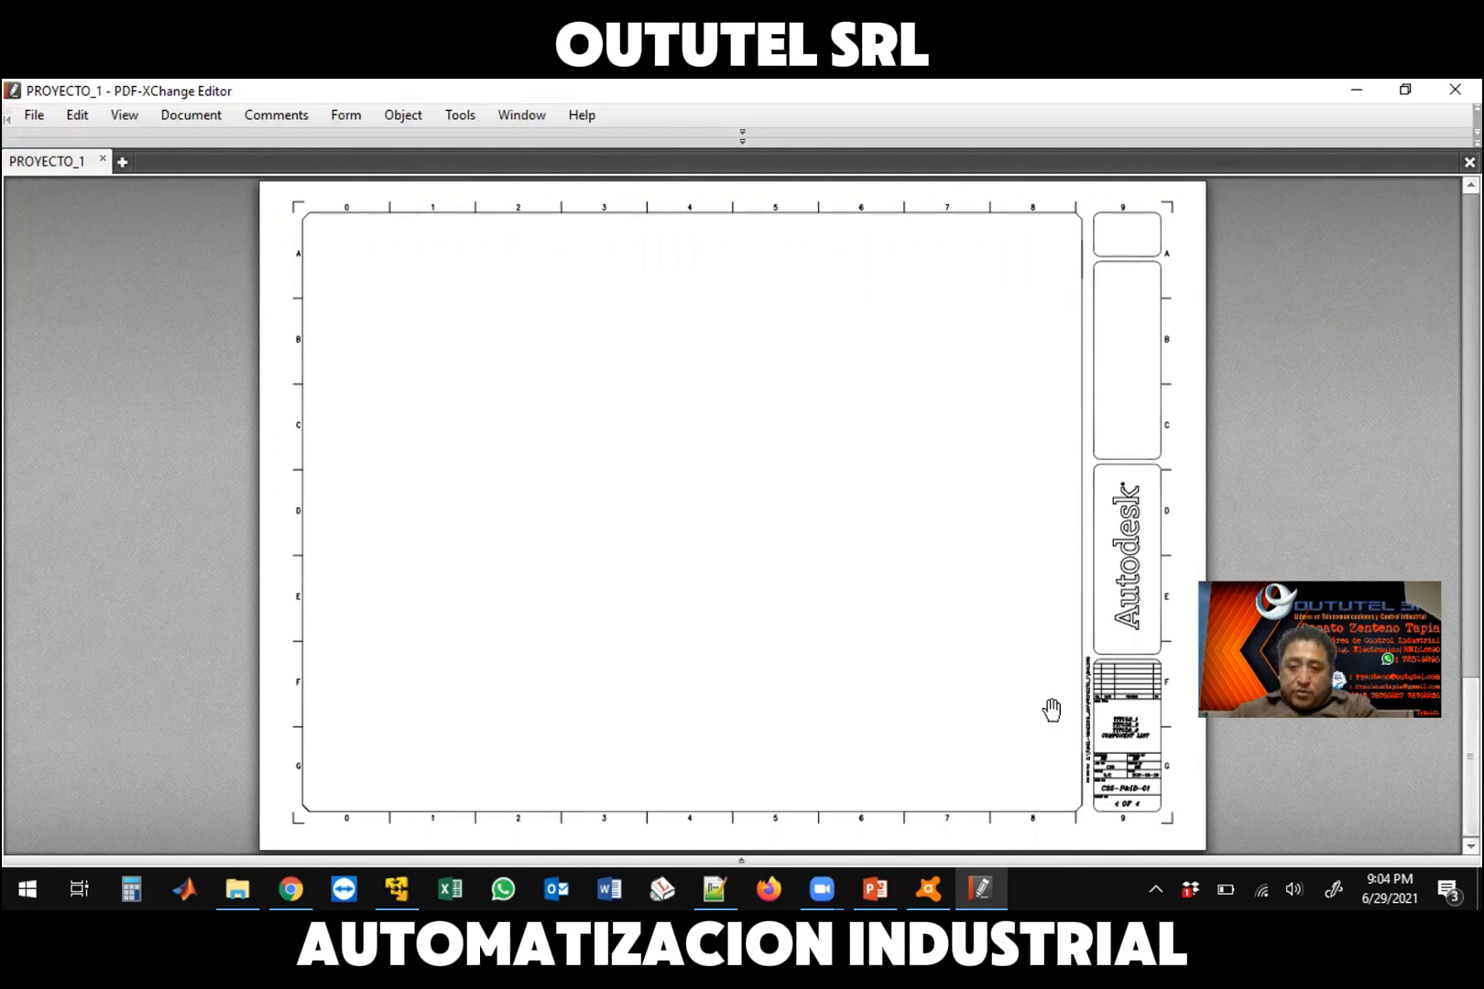
scroll(985, 644, "up", 1, "ctrl")
scroll(1099, 623, "up", 1, "ctrl")
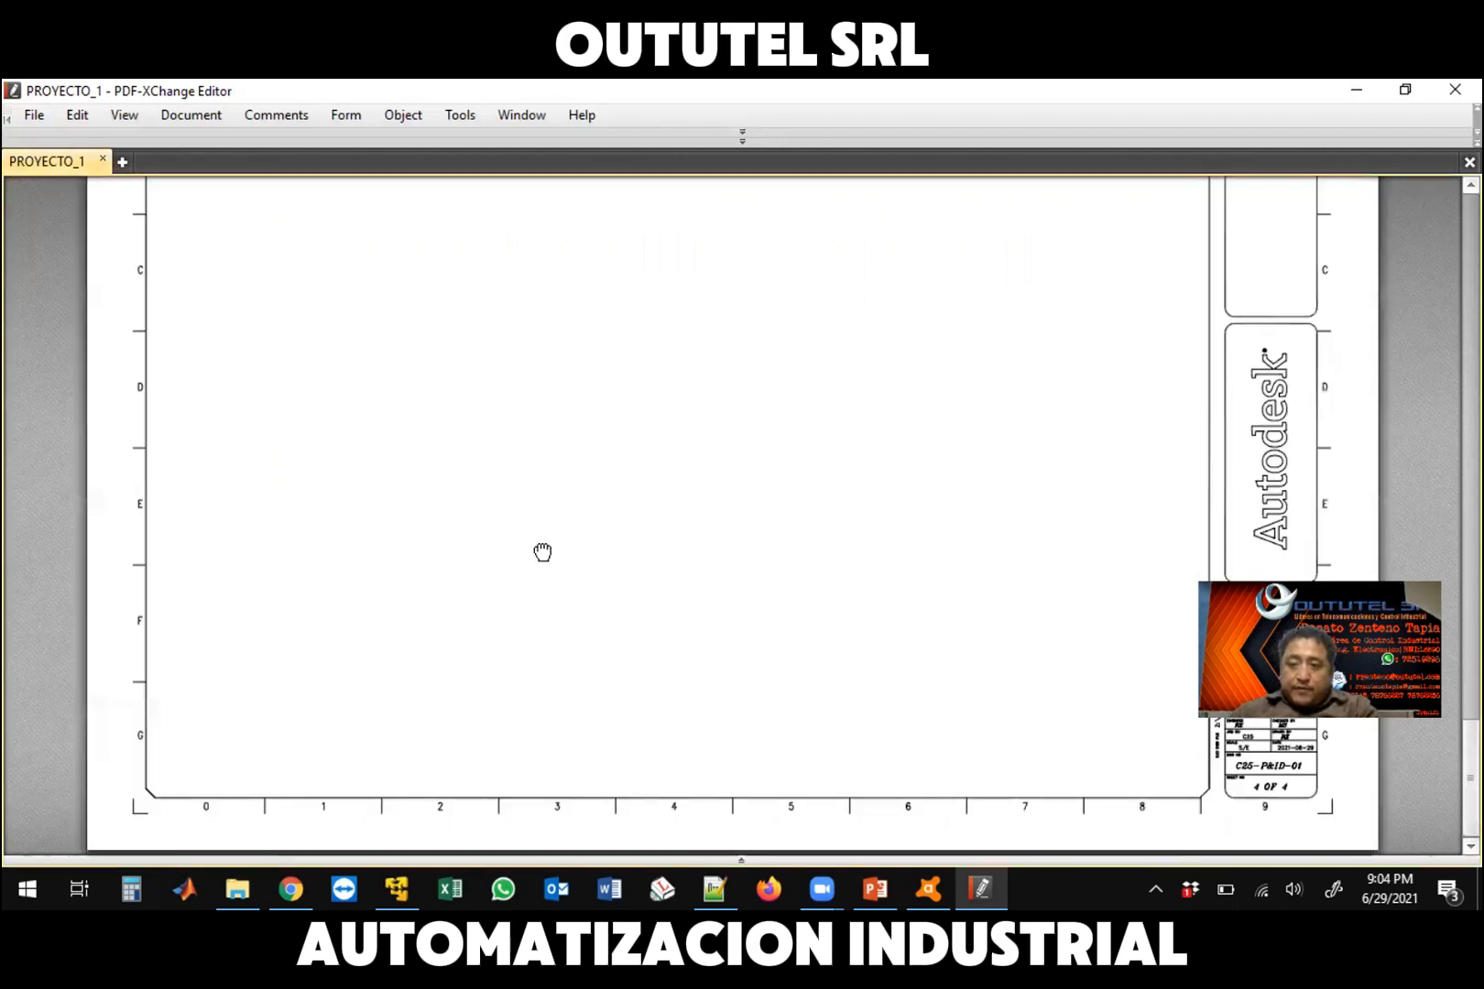
left_click_drag(1080, 604, 974, 394)
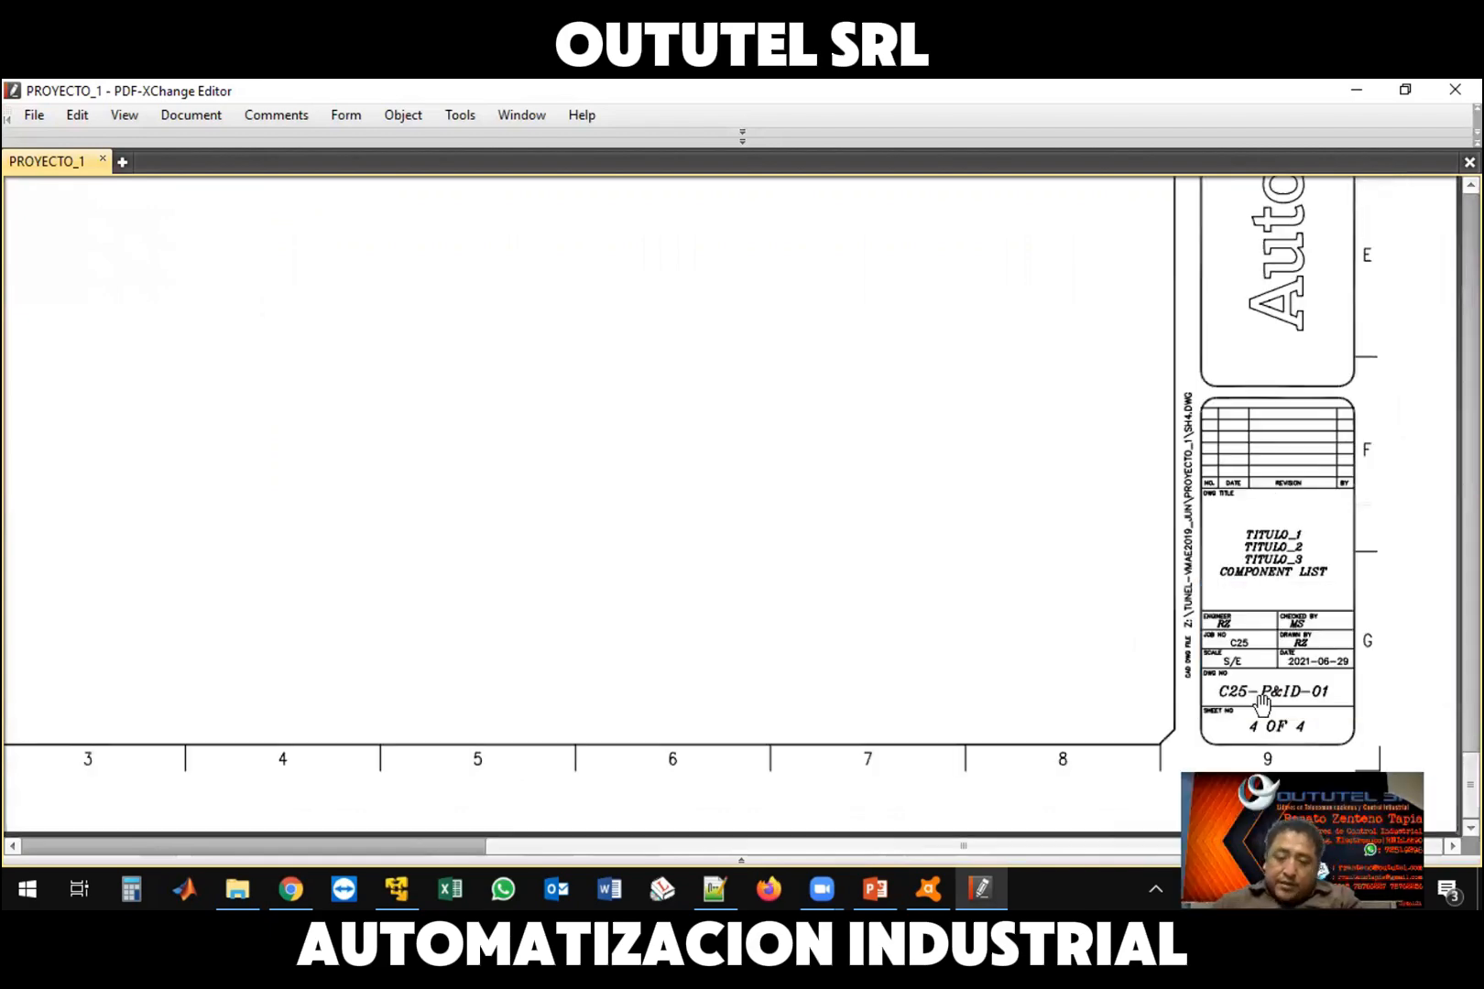
scroll(1255, 540, "up", 1, "ctrl")
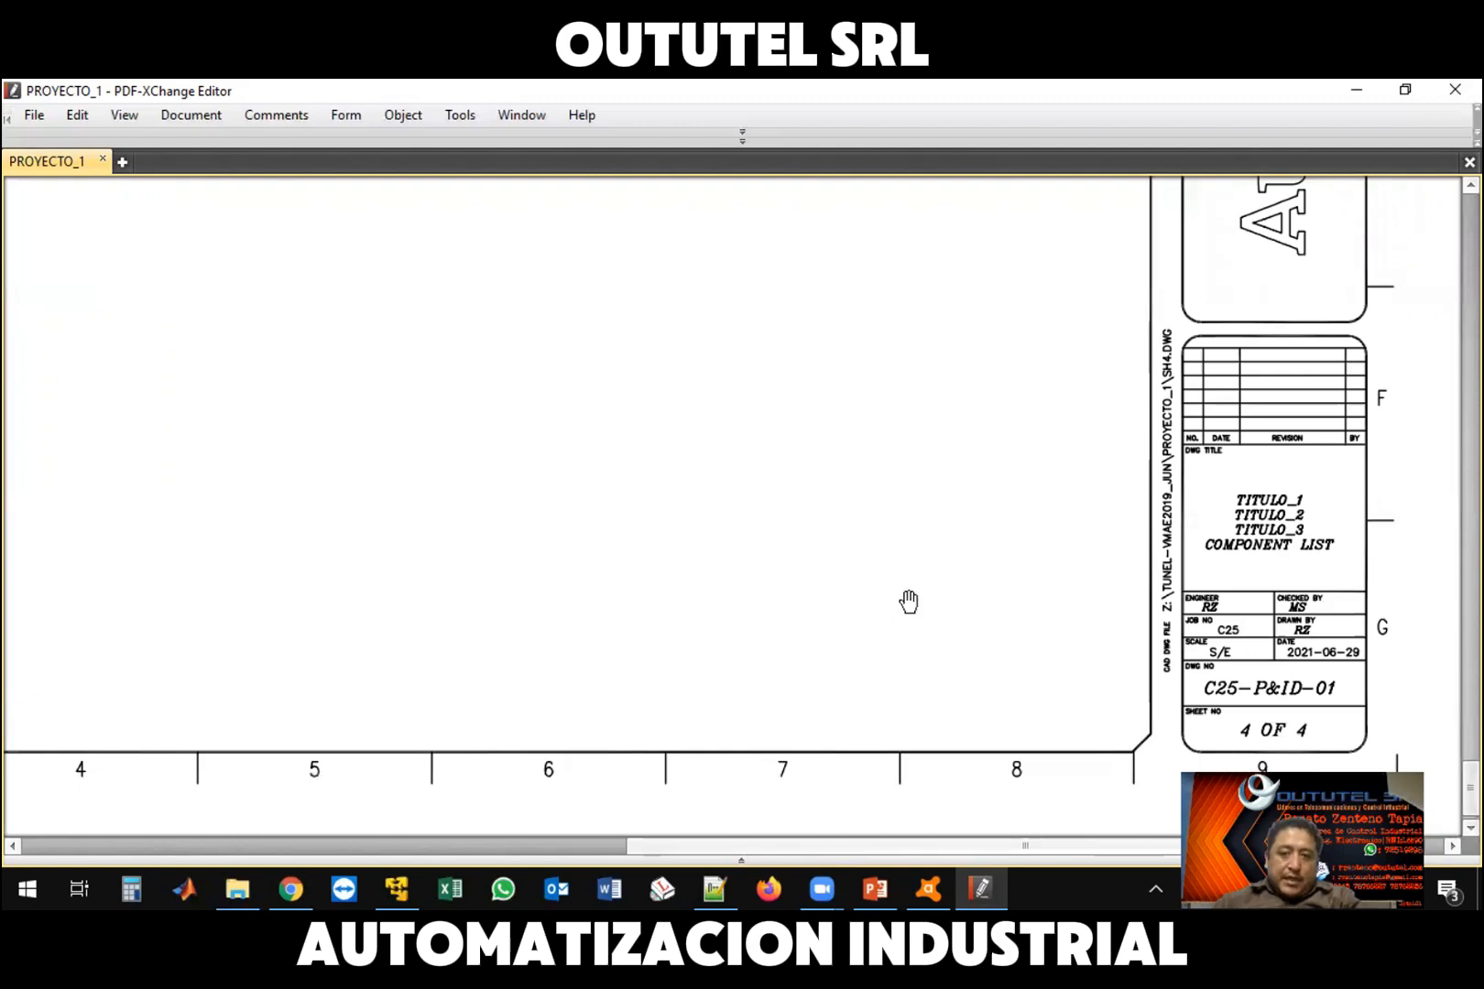
scroll(918, 597, "down", 1, "ctrl")
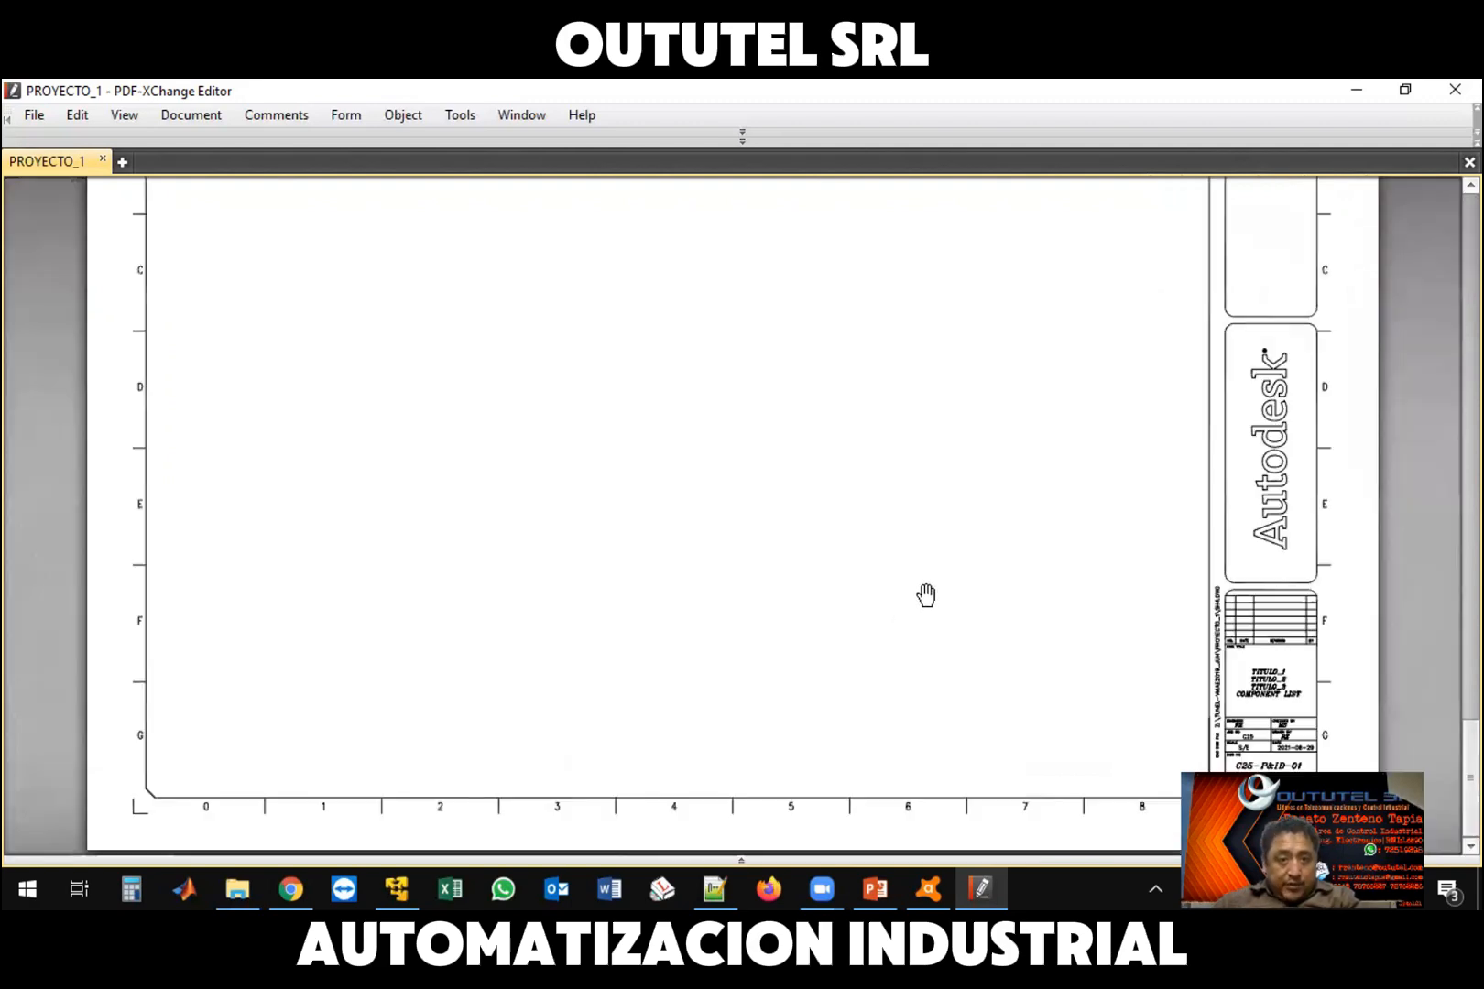
Examine the DRAWING LIST table on the index sheet, including the sheet descriptions, file names and dates
scroll(921, 596, "up", 1)
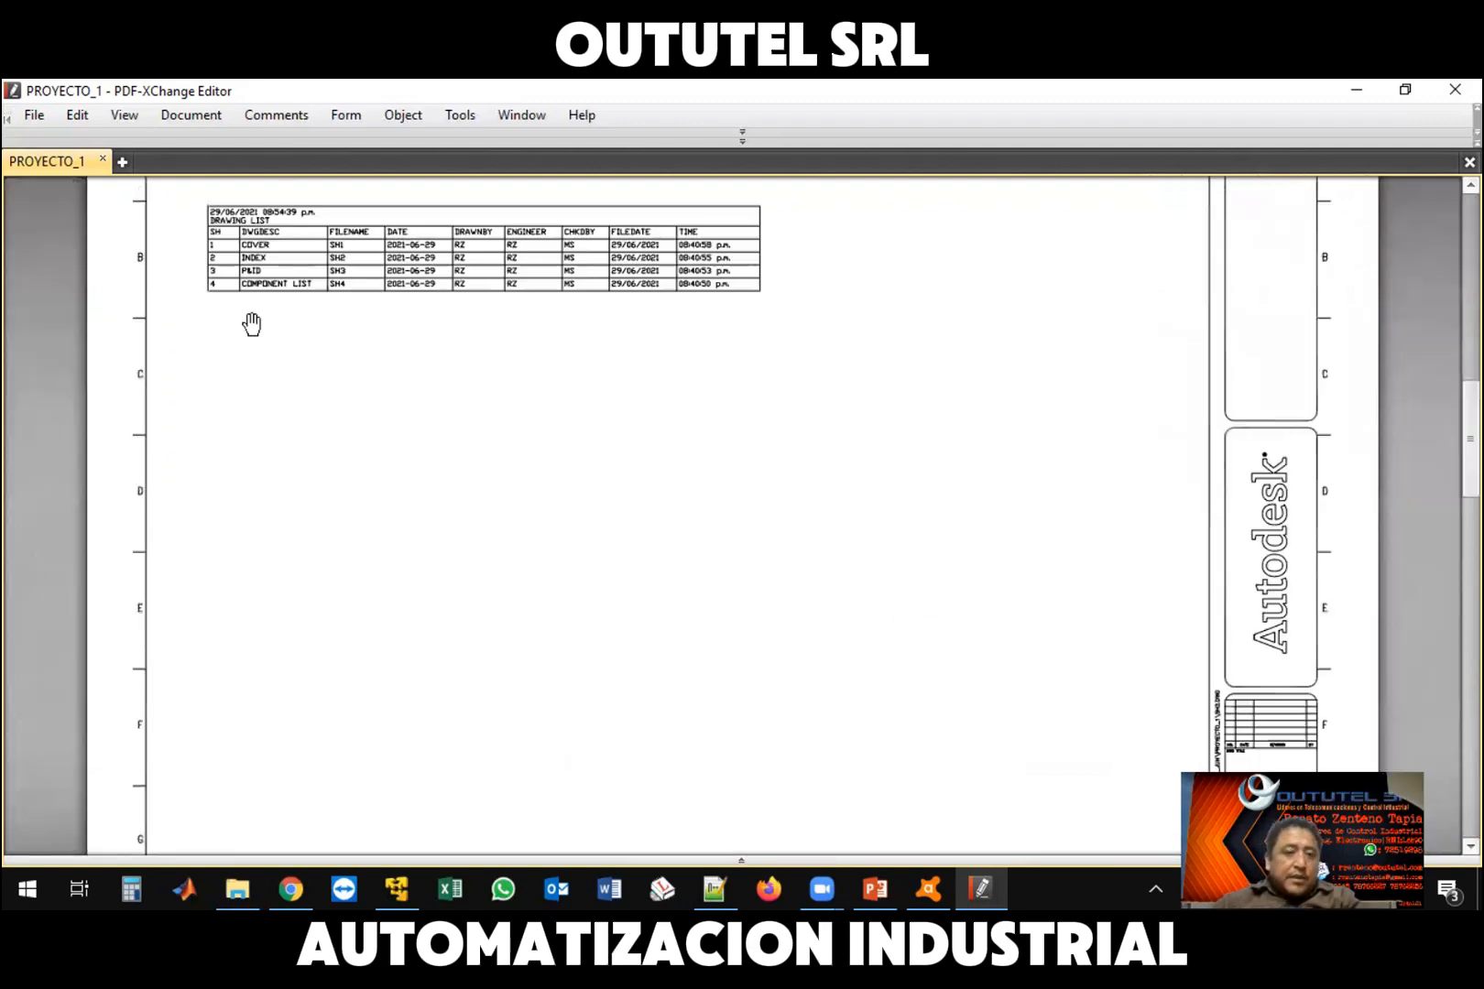
scroll(248, 321, "up", 1)
scroll(371, 493, "up", 1, "ctrl")
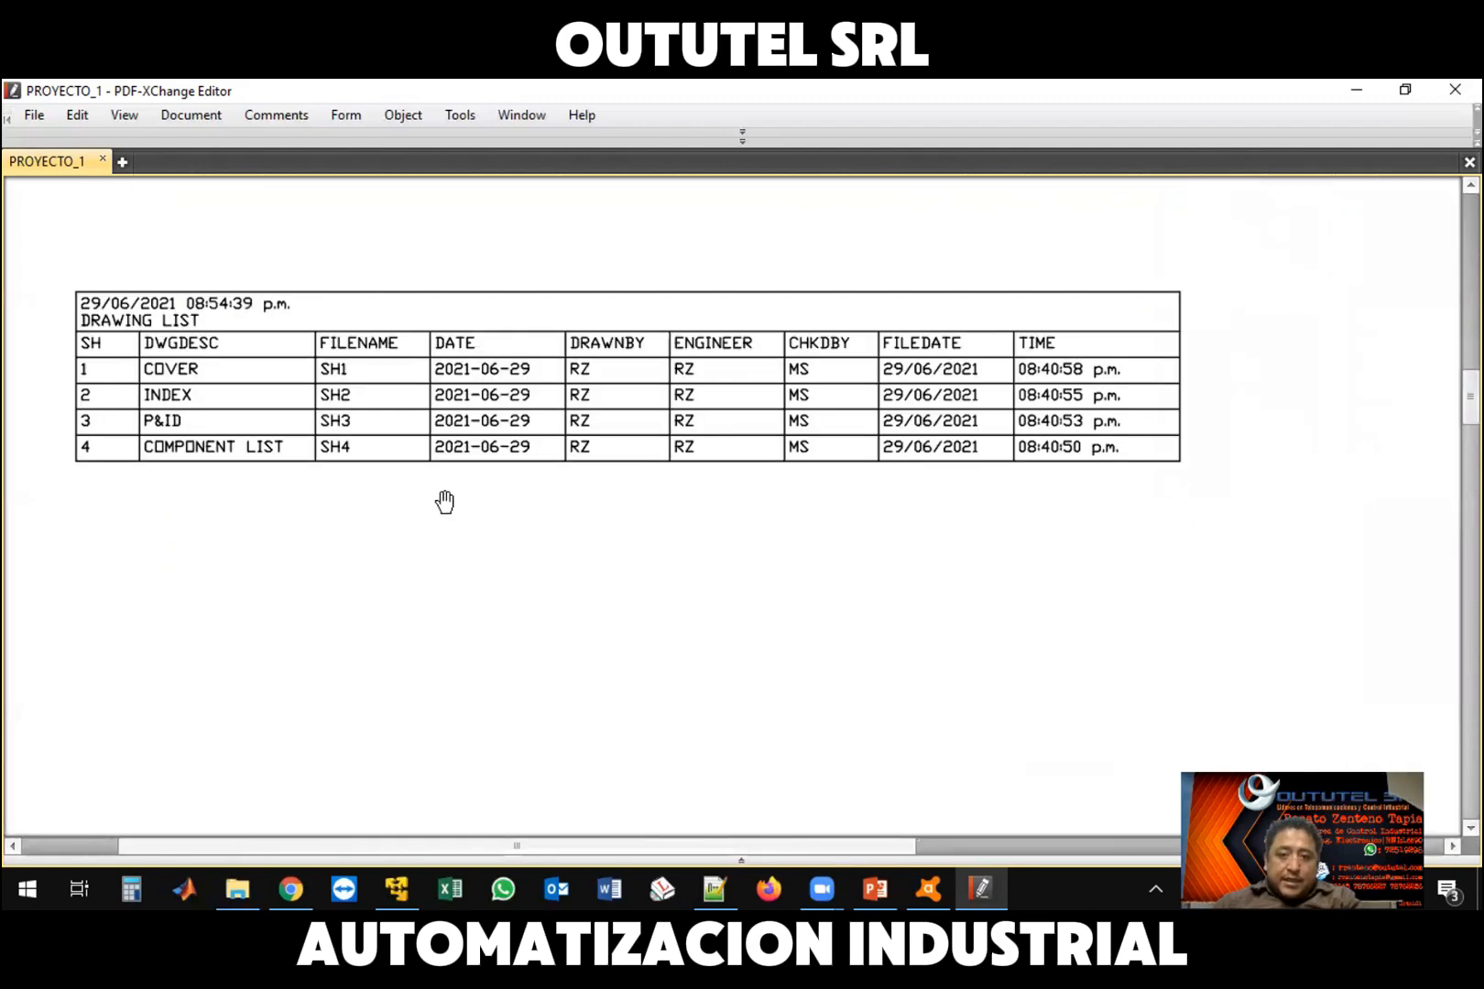
scroll(440, 499, "left", 1, "shift")
scroll(599, 601, "up", 1, "ctrl")
left_click_drag(599, 602, 565, 601)
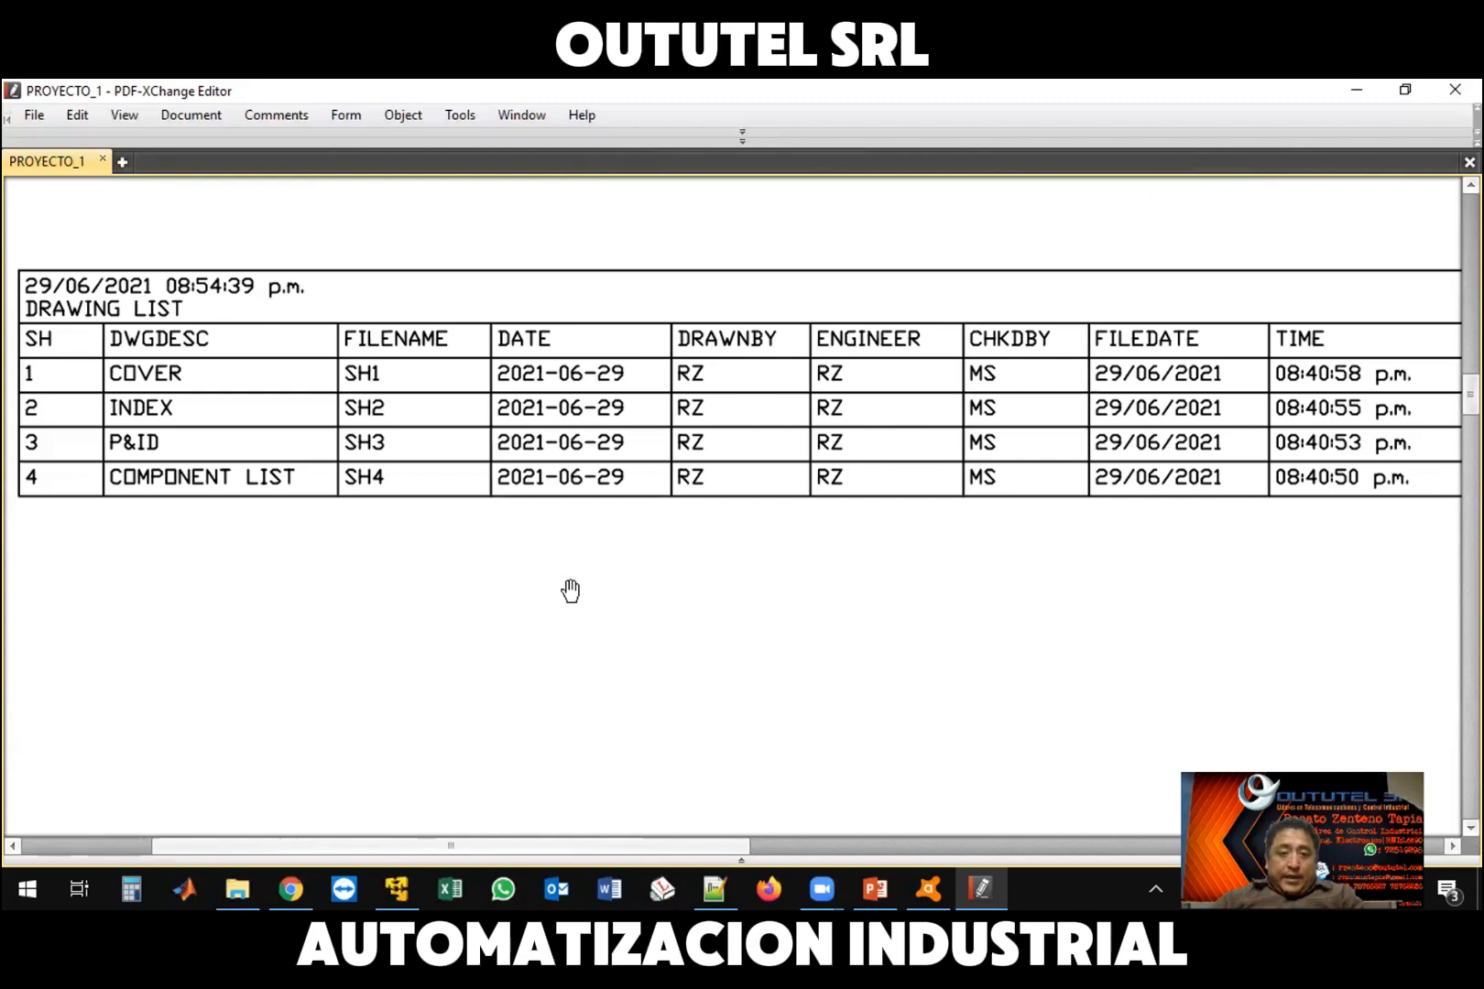
scroll(572, 591, "down", 2, "ctrl")
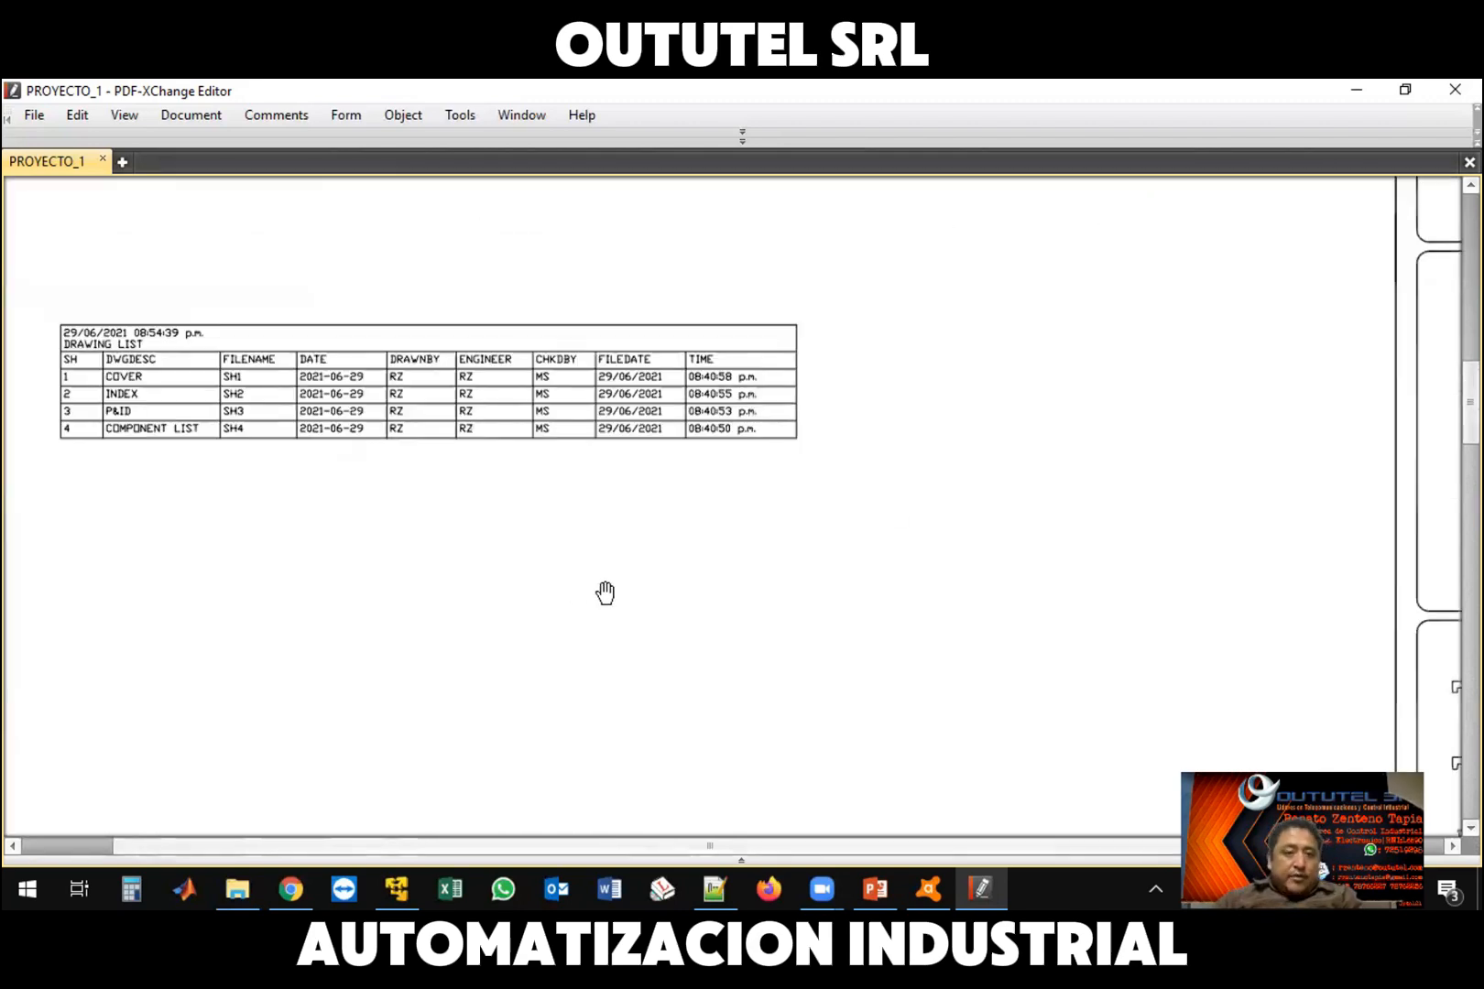
scroll(660, 615, "down", 1, "ctrl")
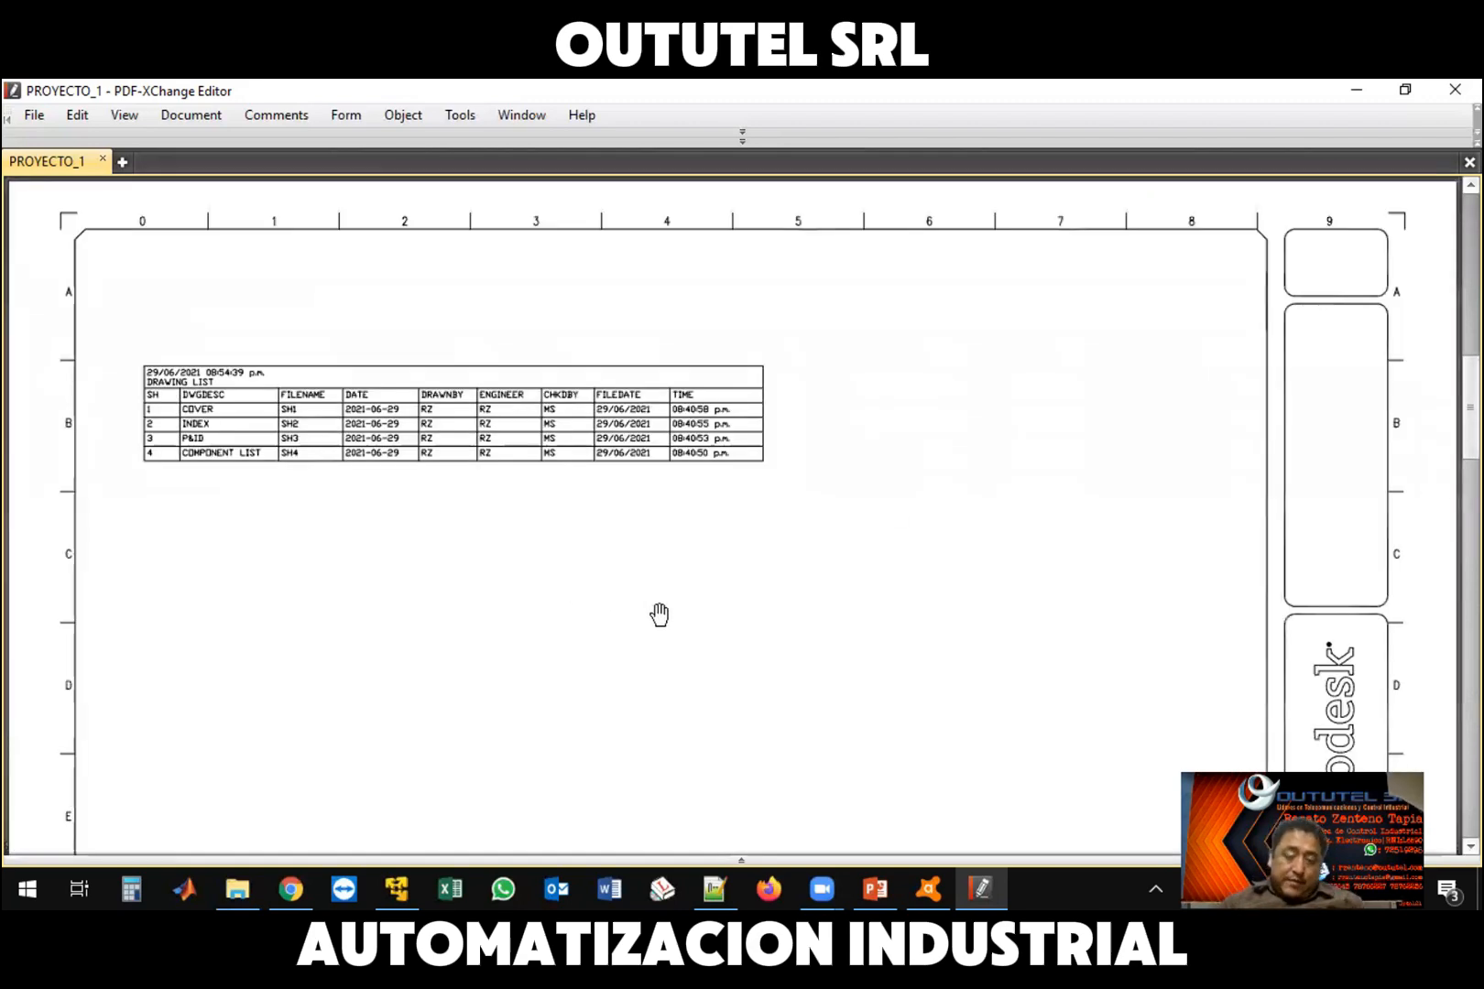
scroll(660, 615, "down", 1, "ctrl")
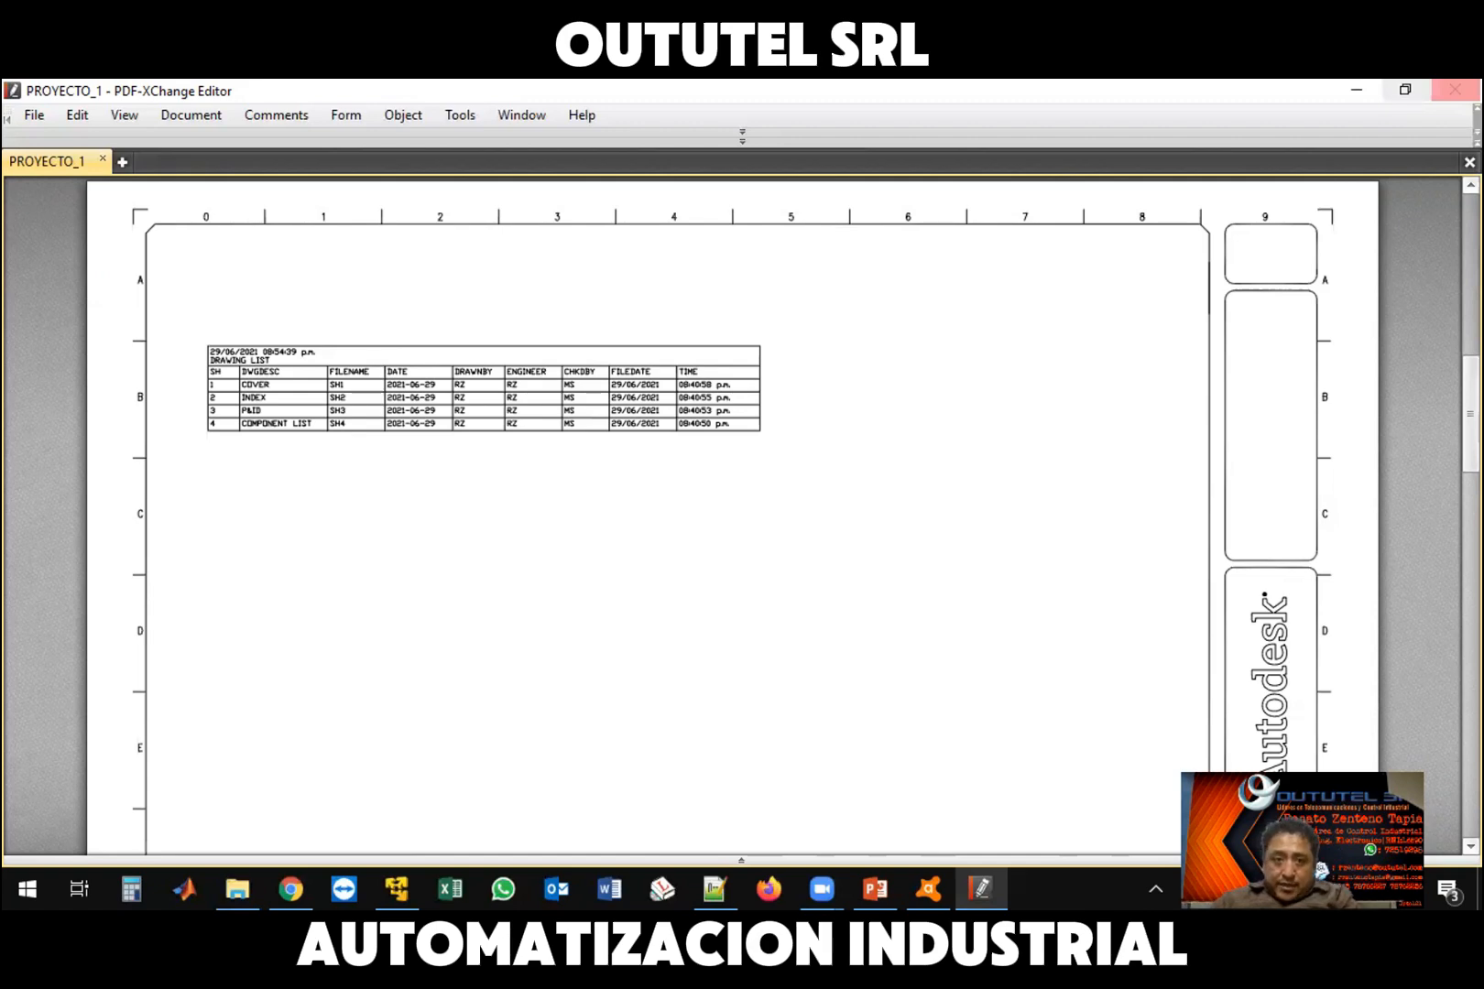
Close the PDF and go up to the tunel-vmae2019_jun folder in File Explorer
left_click(1455, 89)
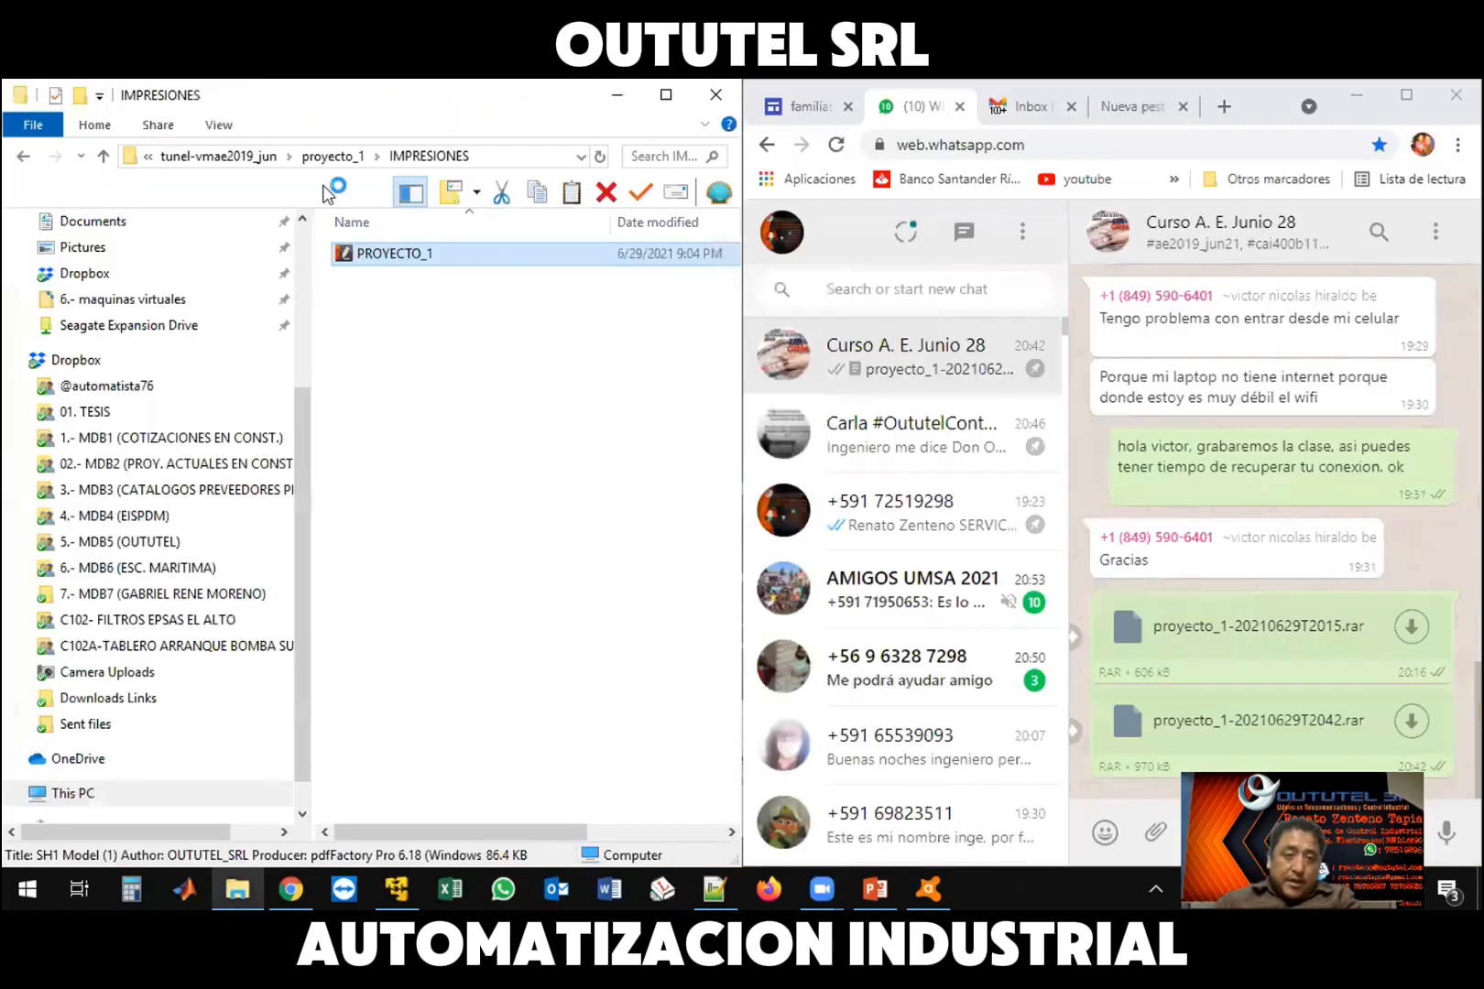
left_click(309, 161)
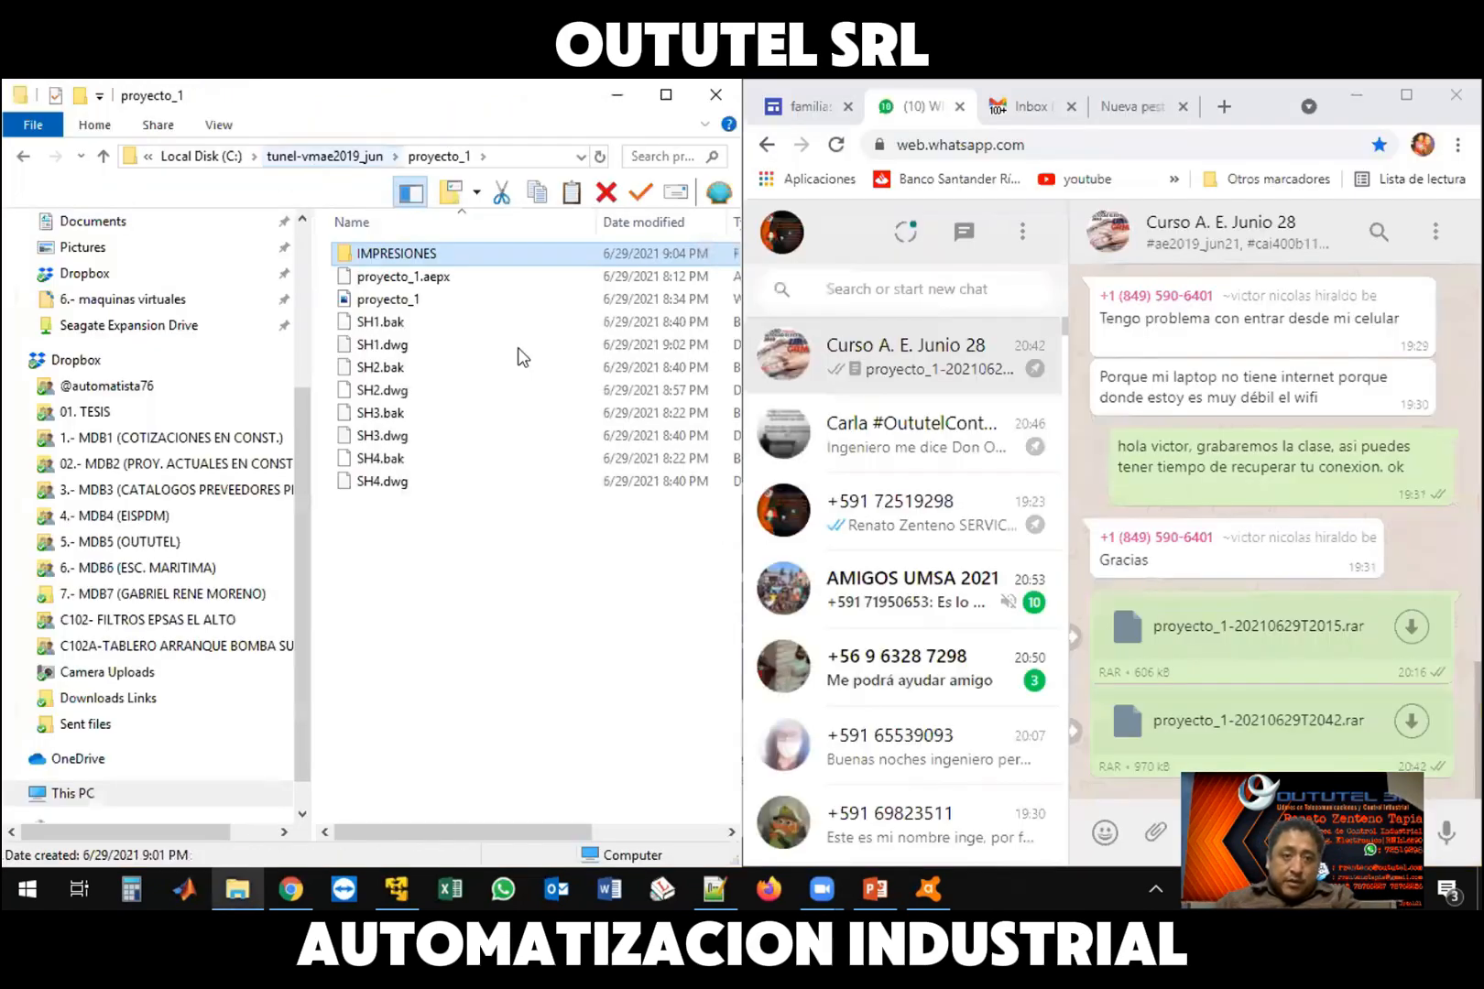
key("alt+Up")
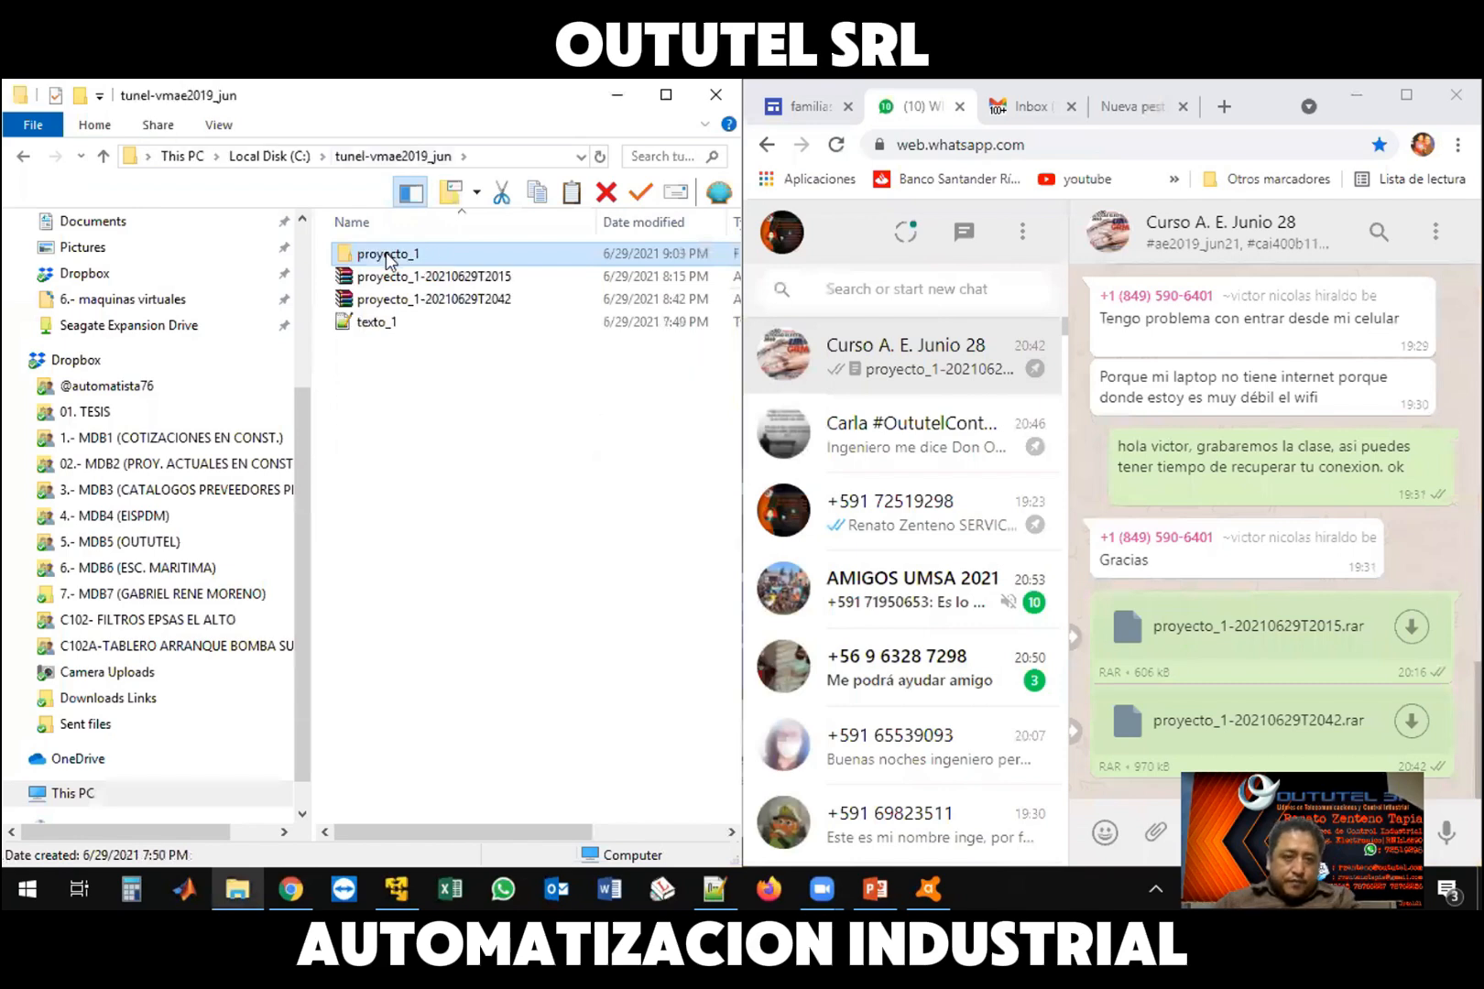
Try to archive the proyecto_1 folder with WinRAR under the name proyecto_1-20210629T2107.rar
right_click(387, 254)
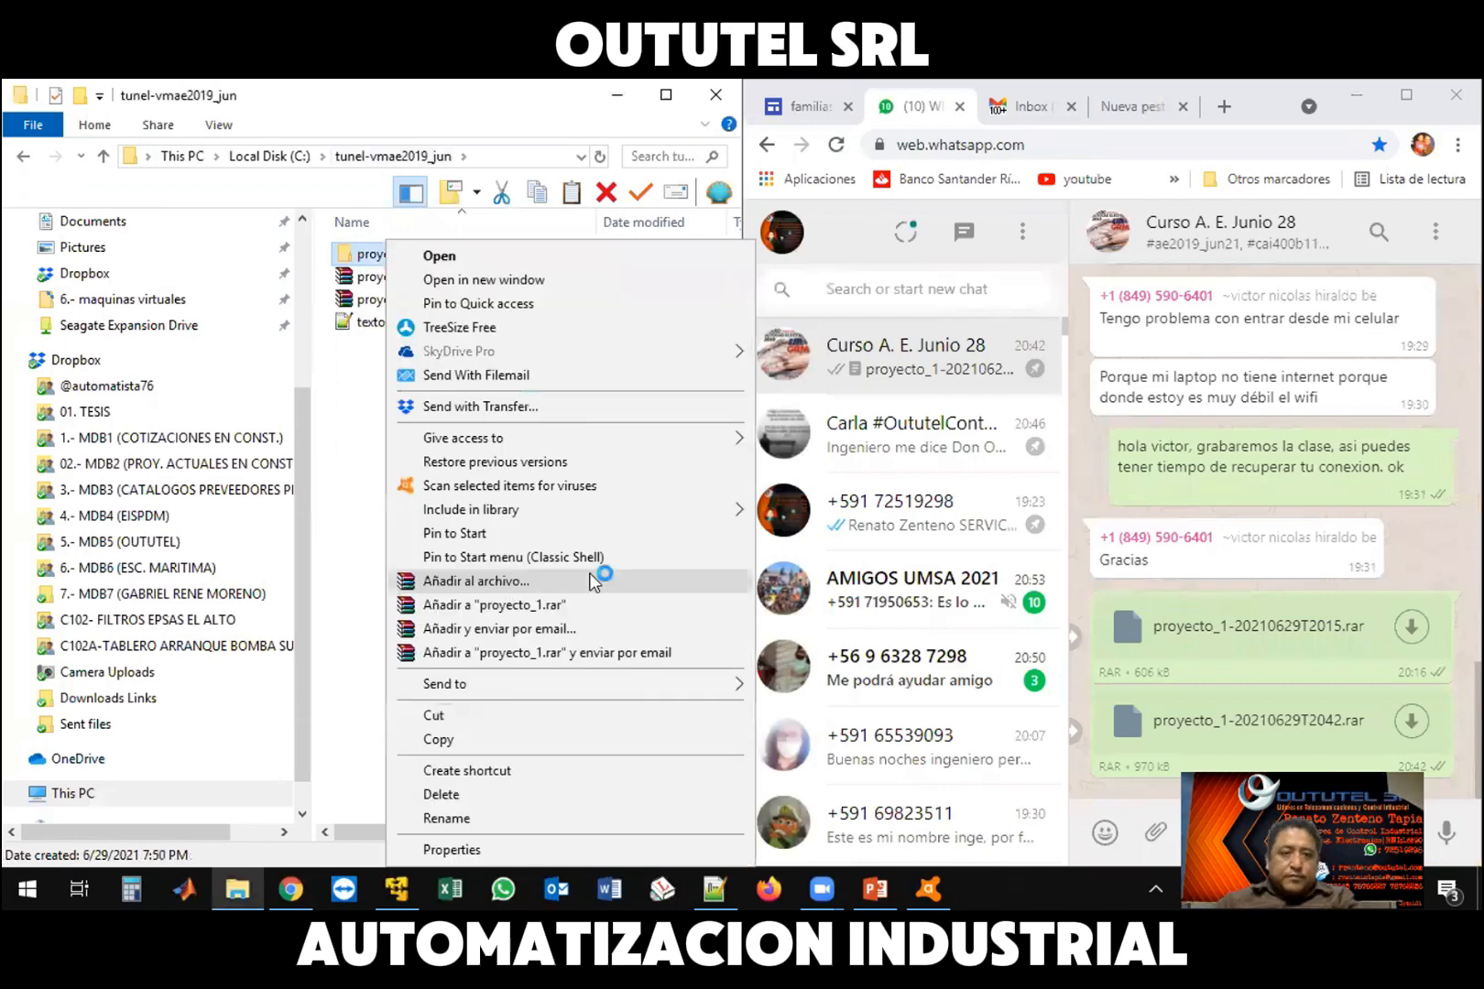
left_click(590, 583)
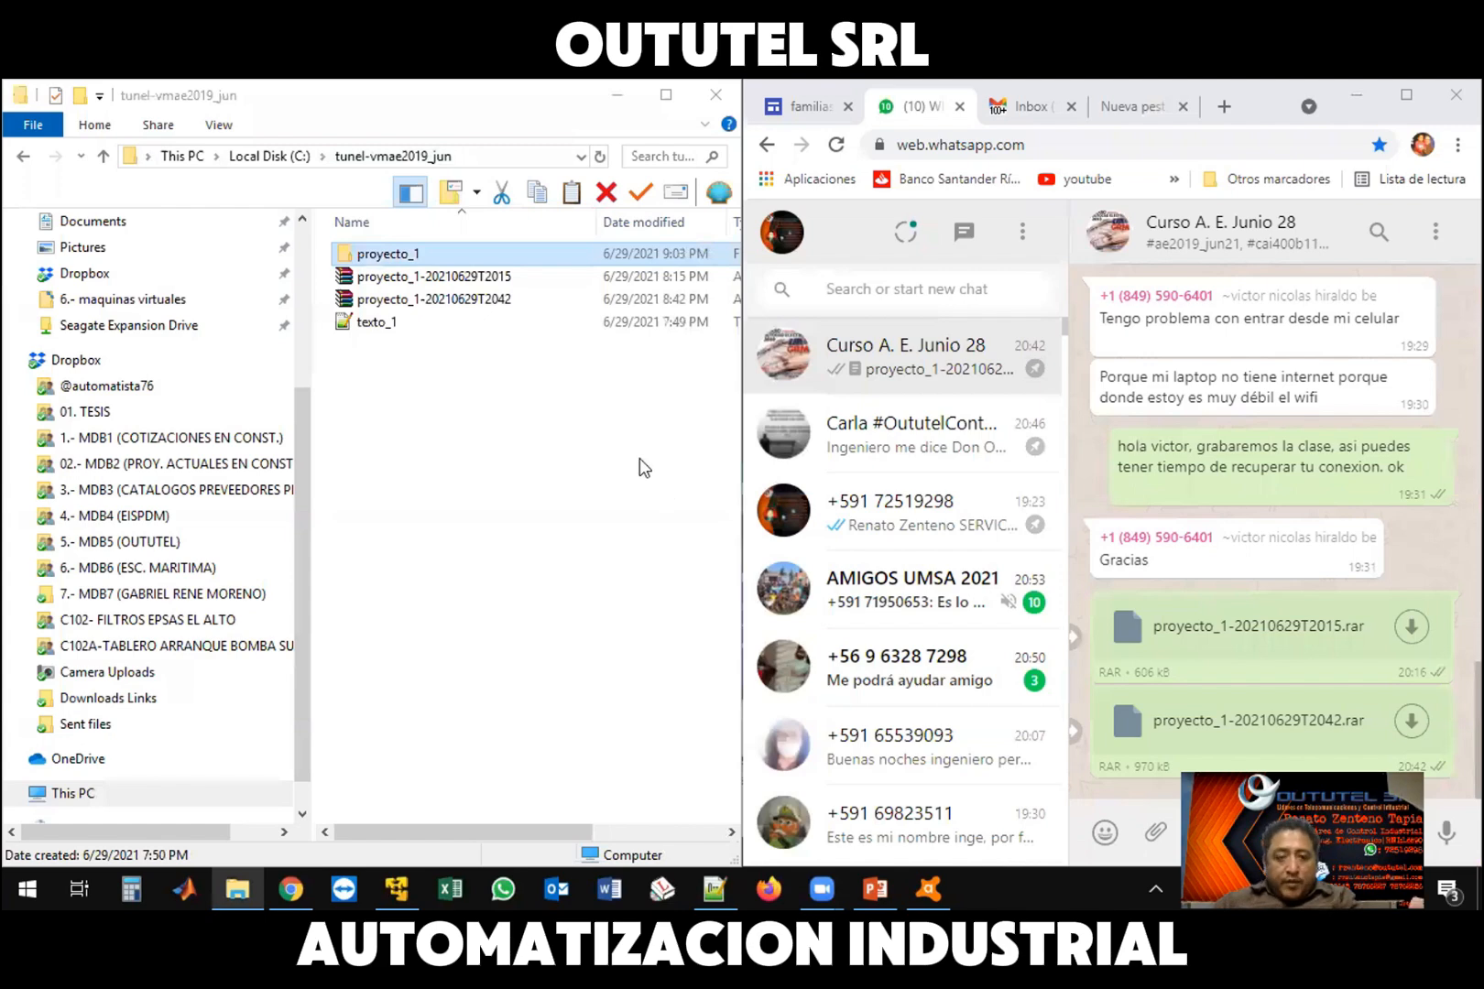
left_click(561, 352)
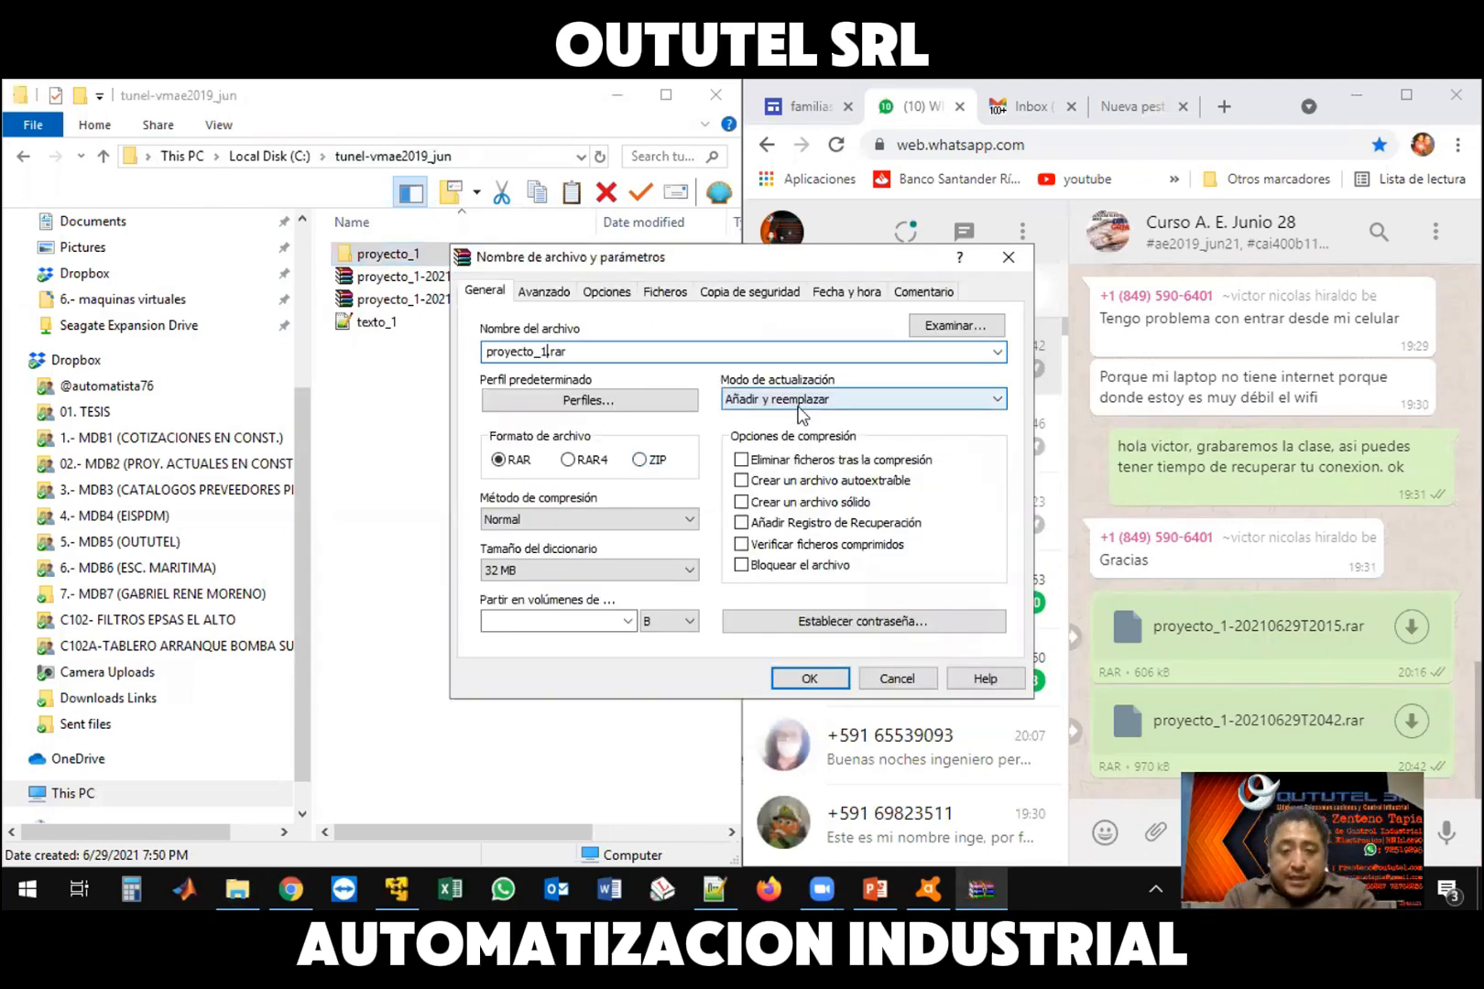
type("-")
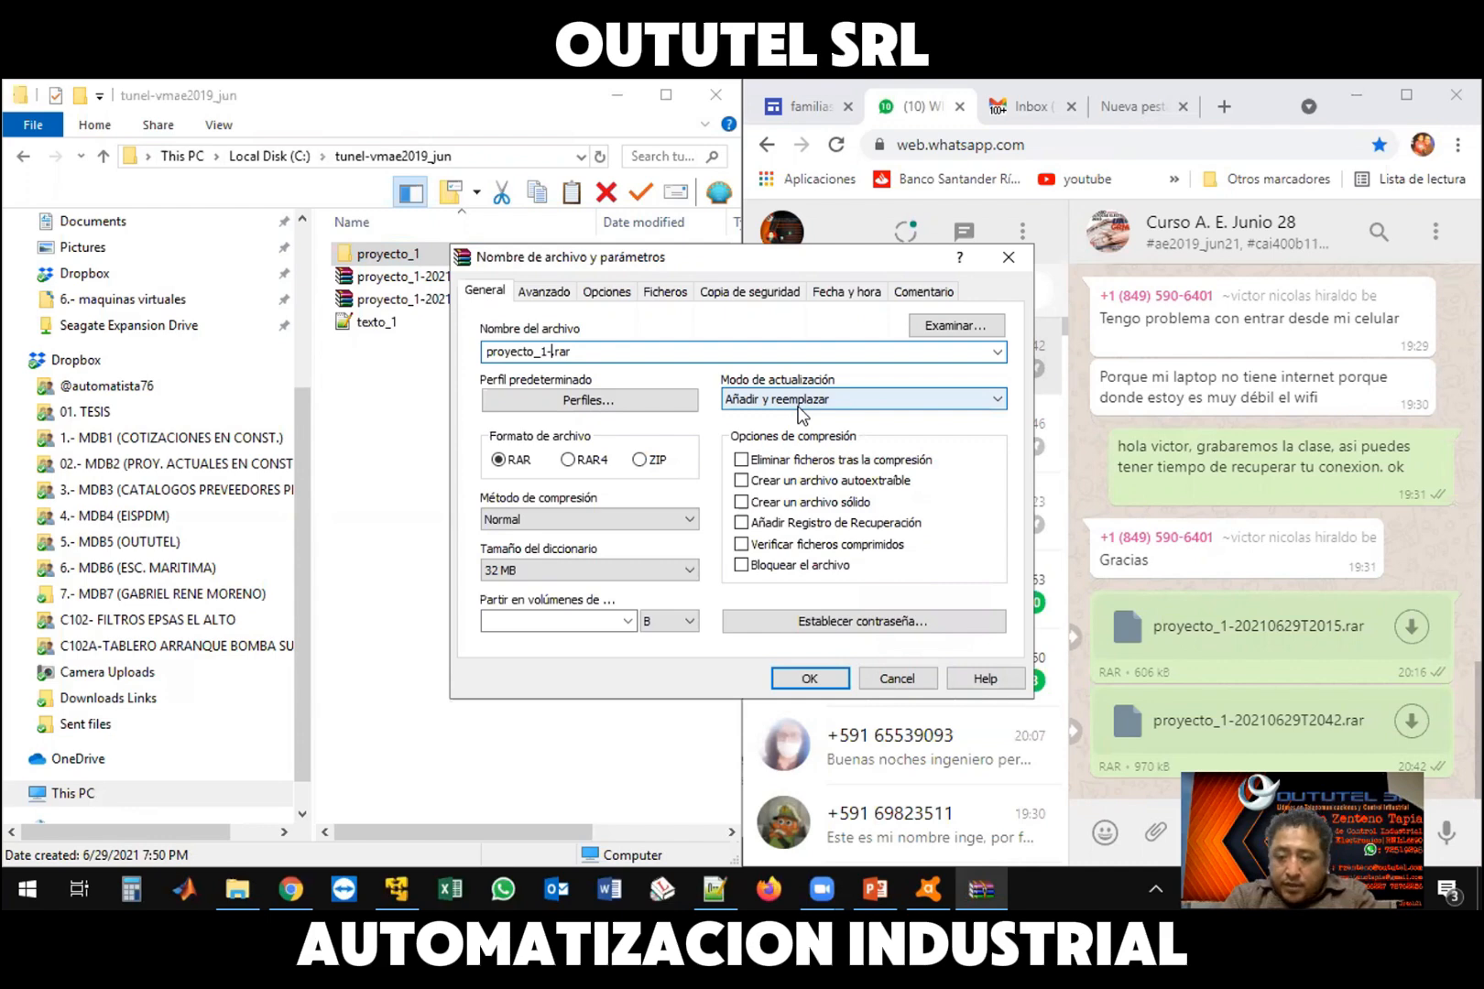
type("2")
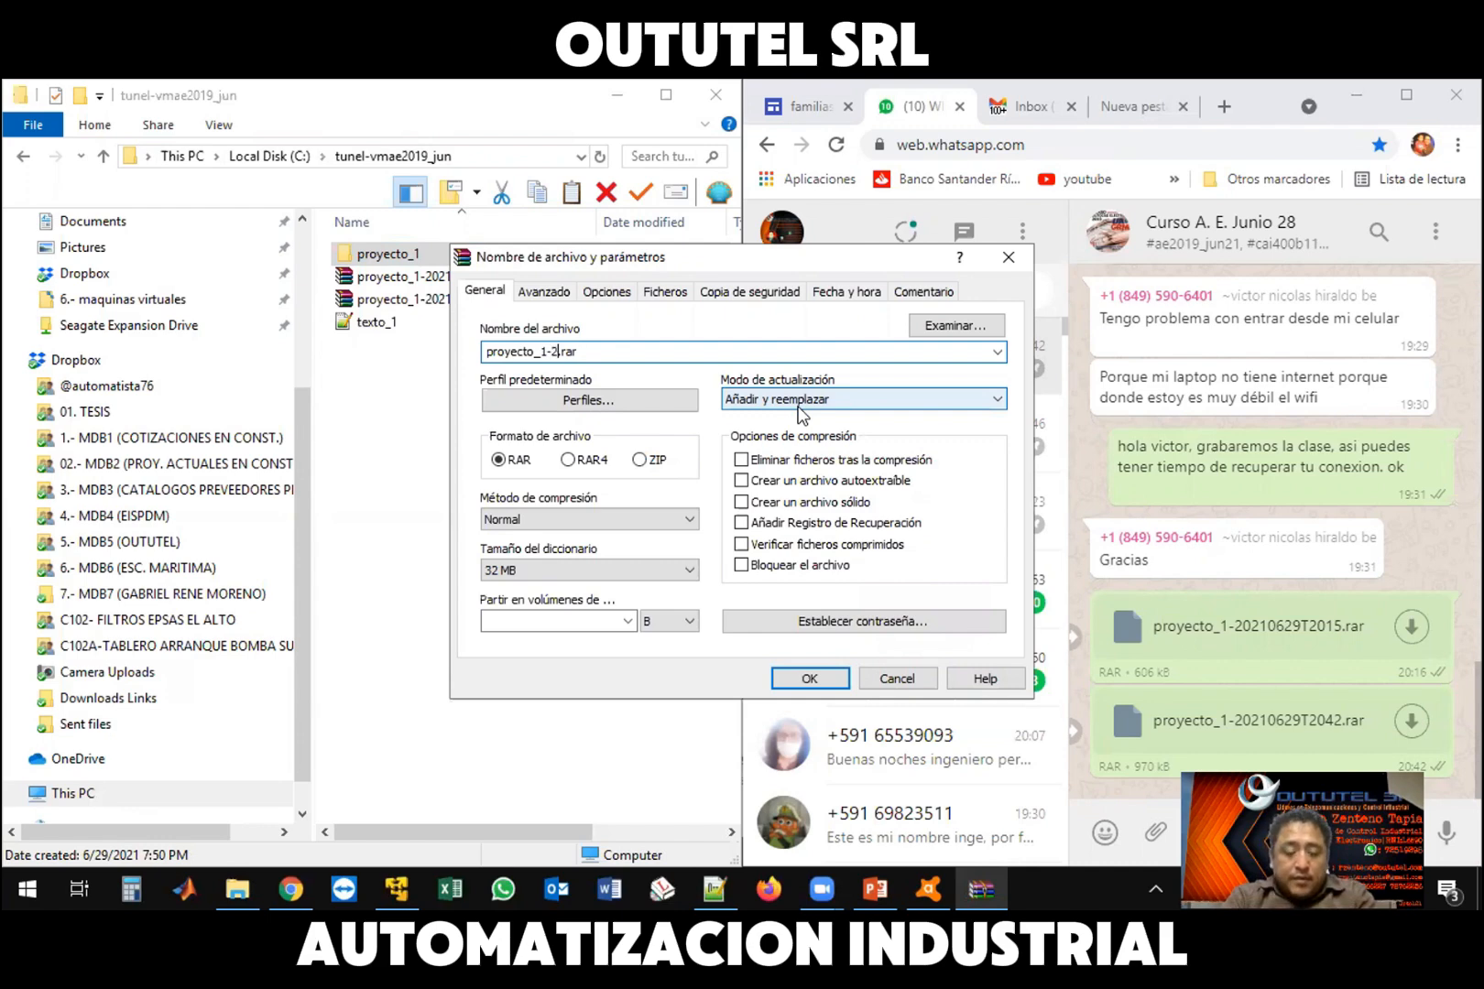
type("02106")
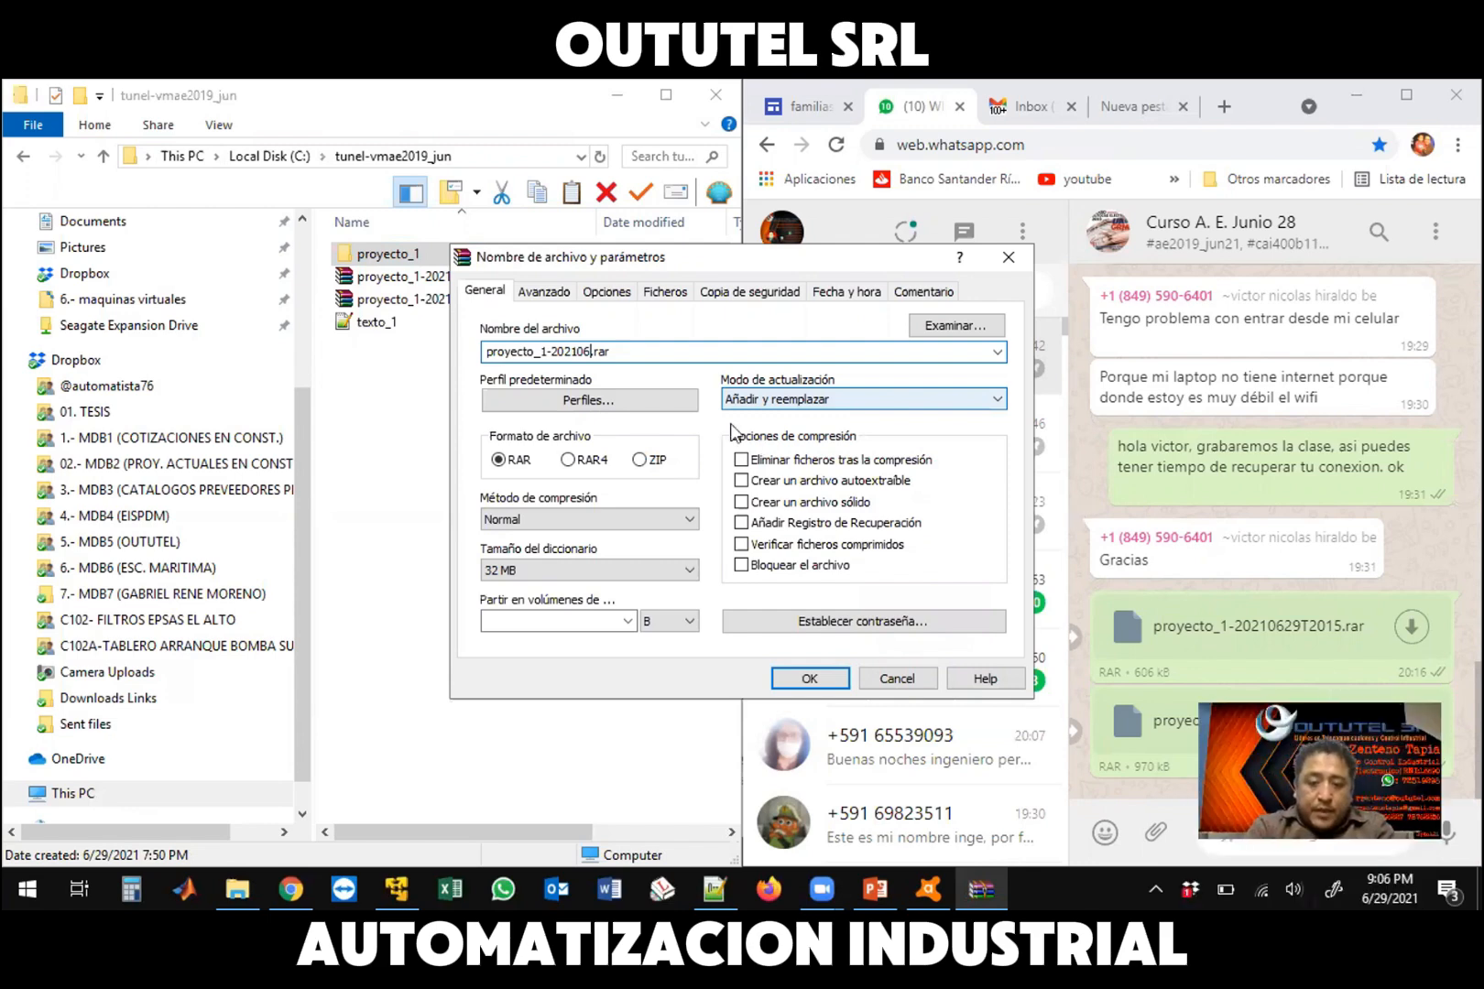
type("29")
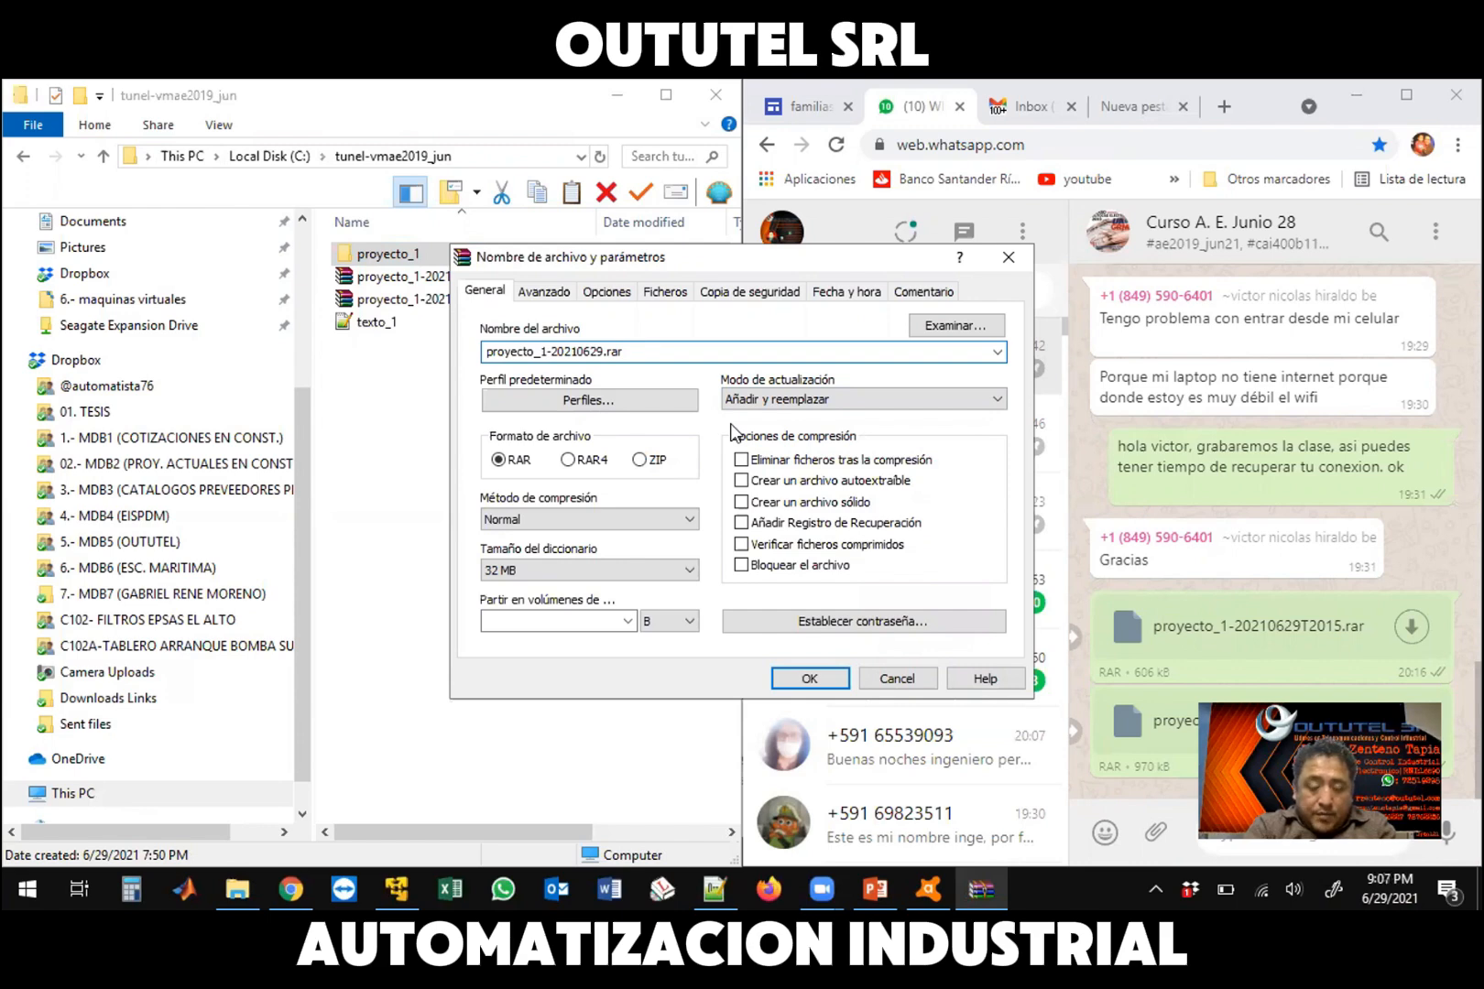
type("T")
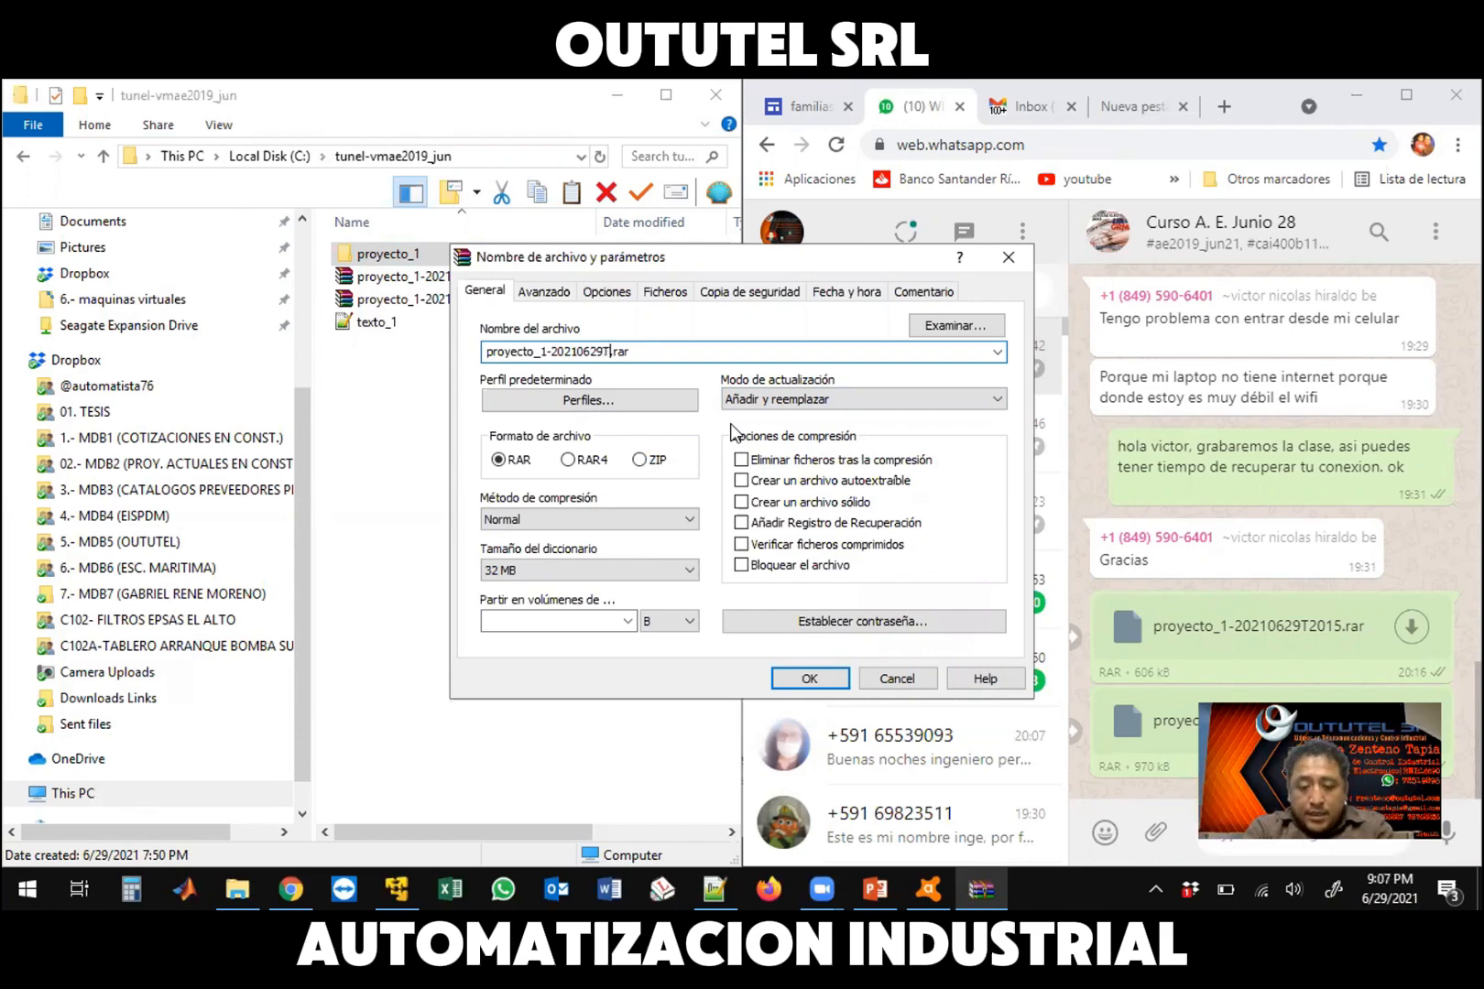
type("2107")
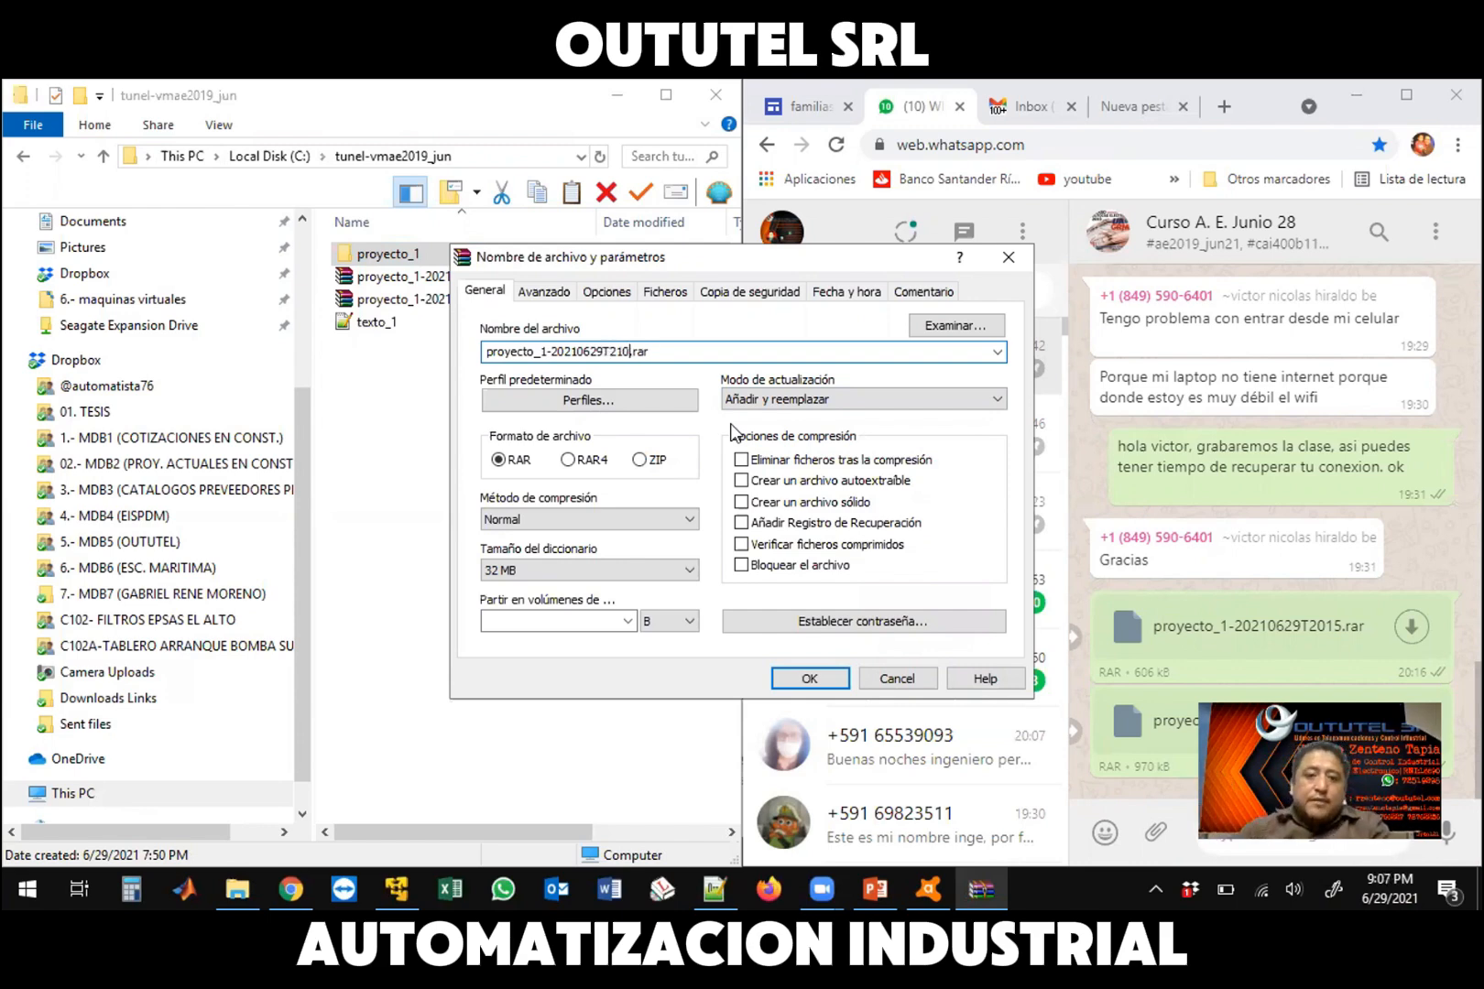
left_click(809, 679)
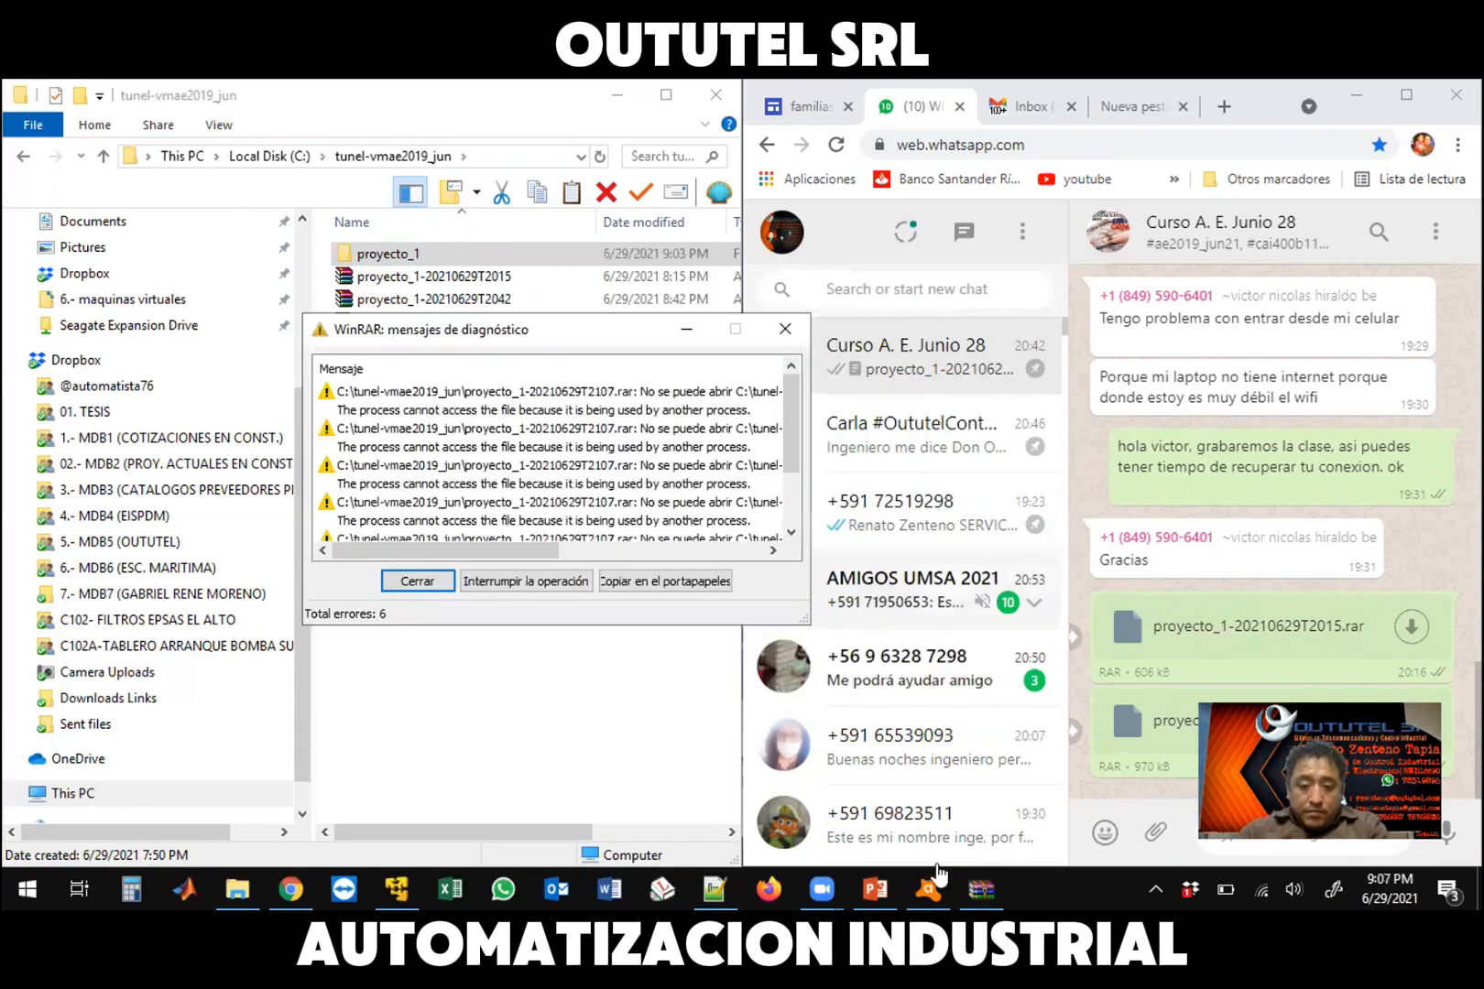
Switch to AutoCAD Electrical and close the open SH1 and SH2 drawings of PROYECTO_1
left_click(401, 887)
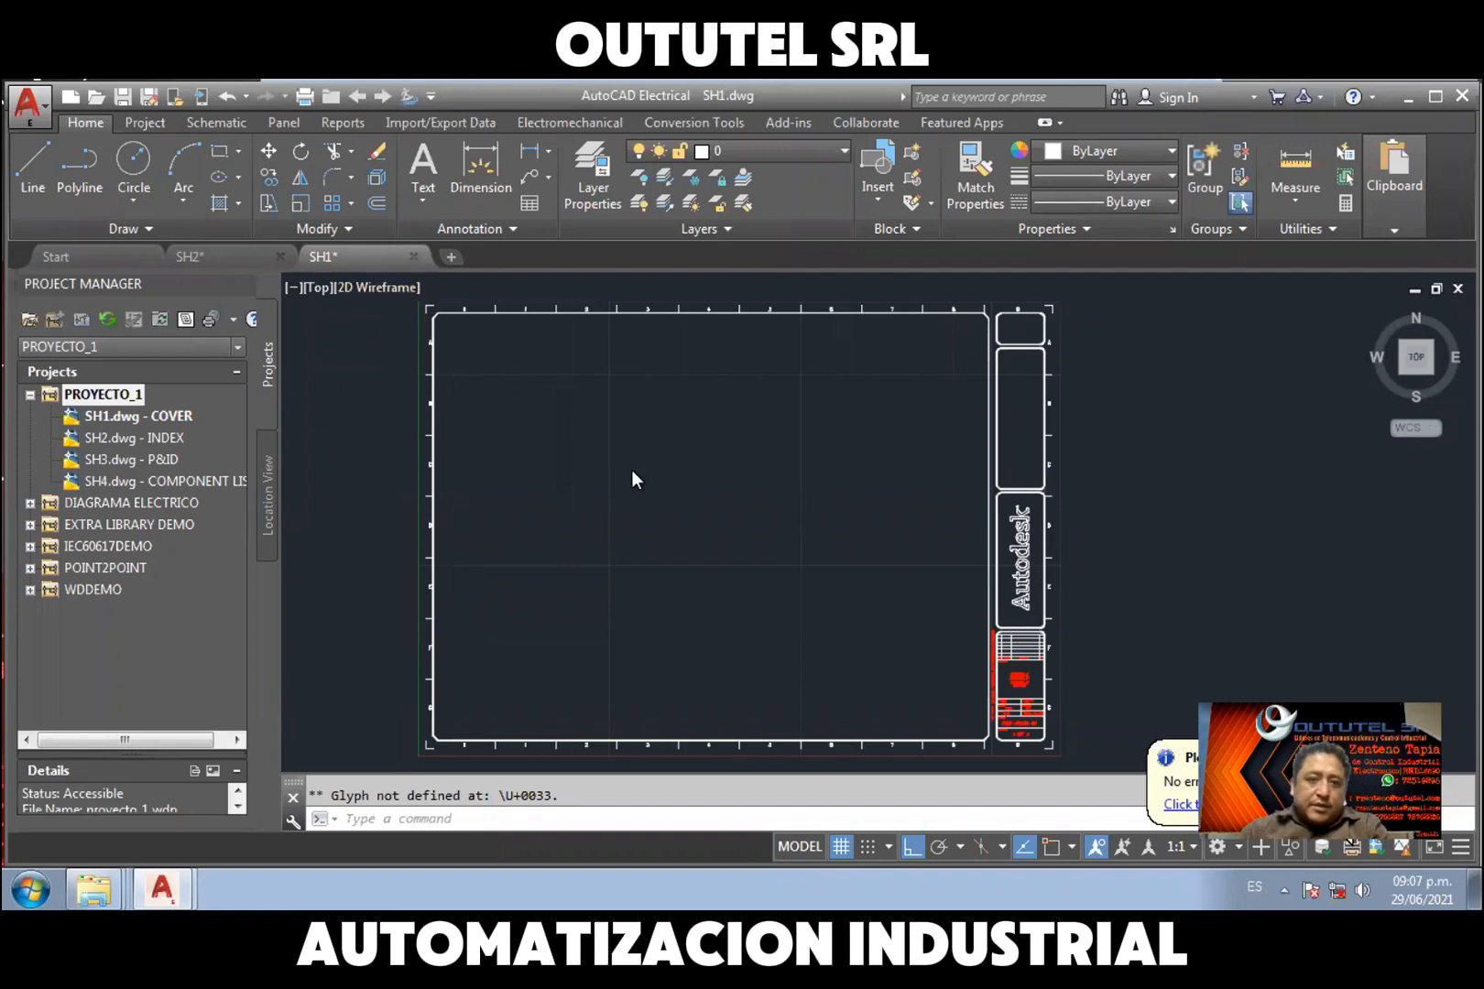
key("Escape")
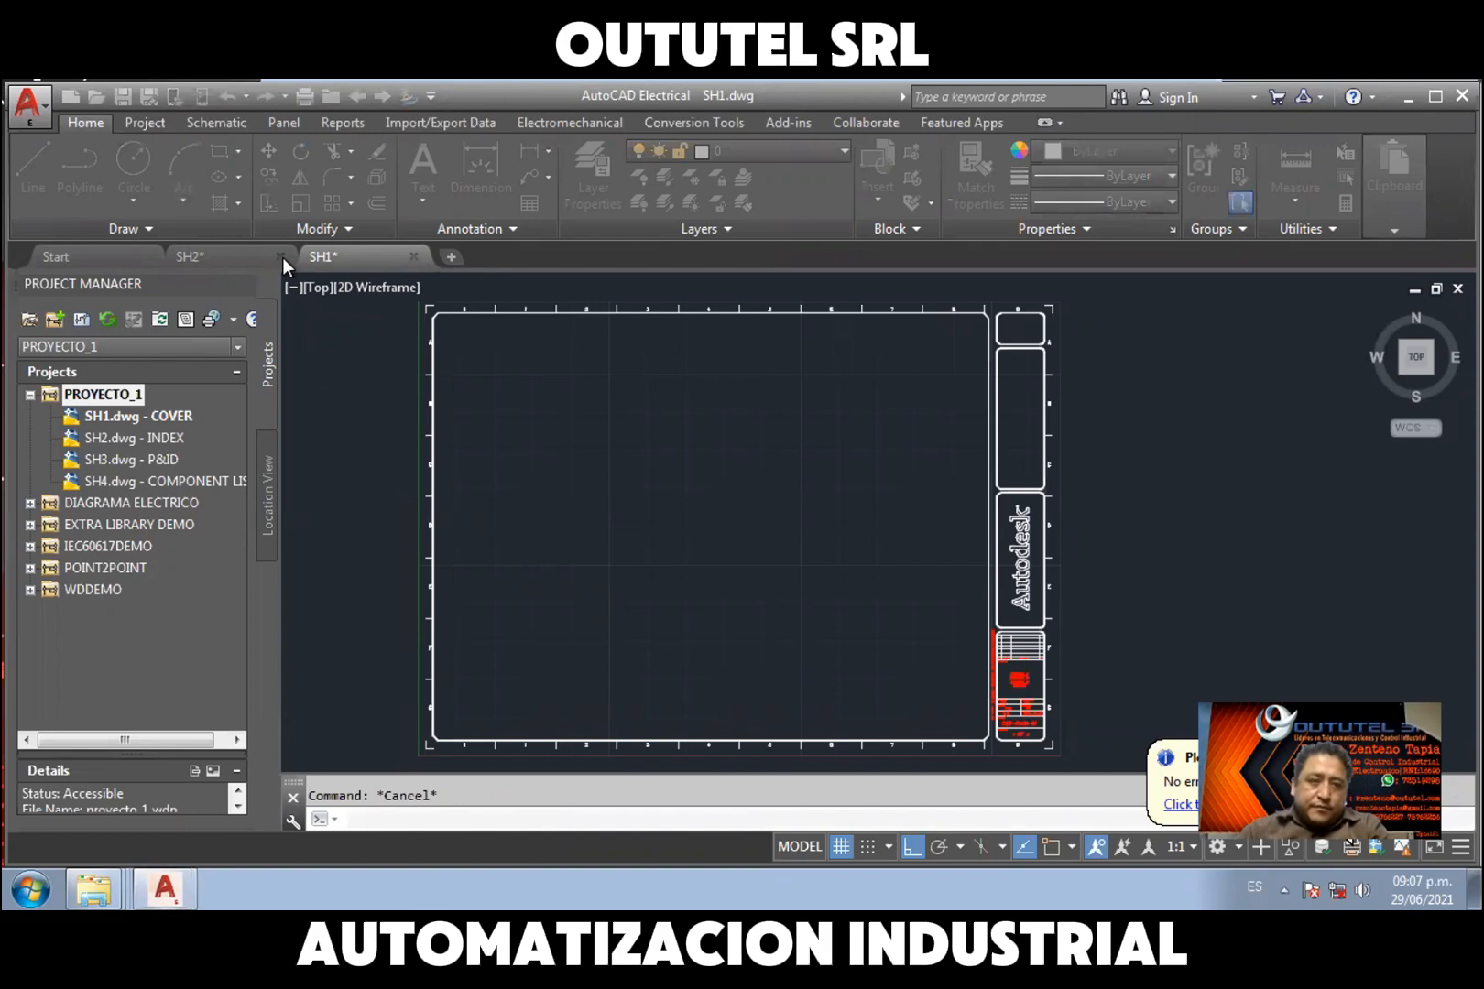
left_click(283, 258)
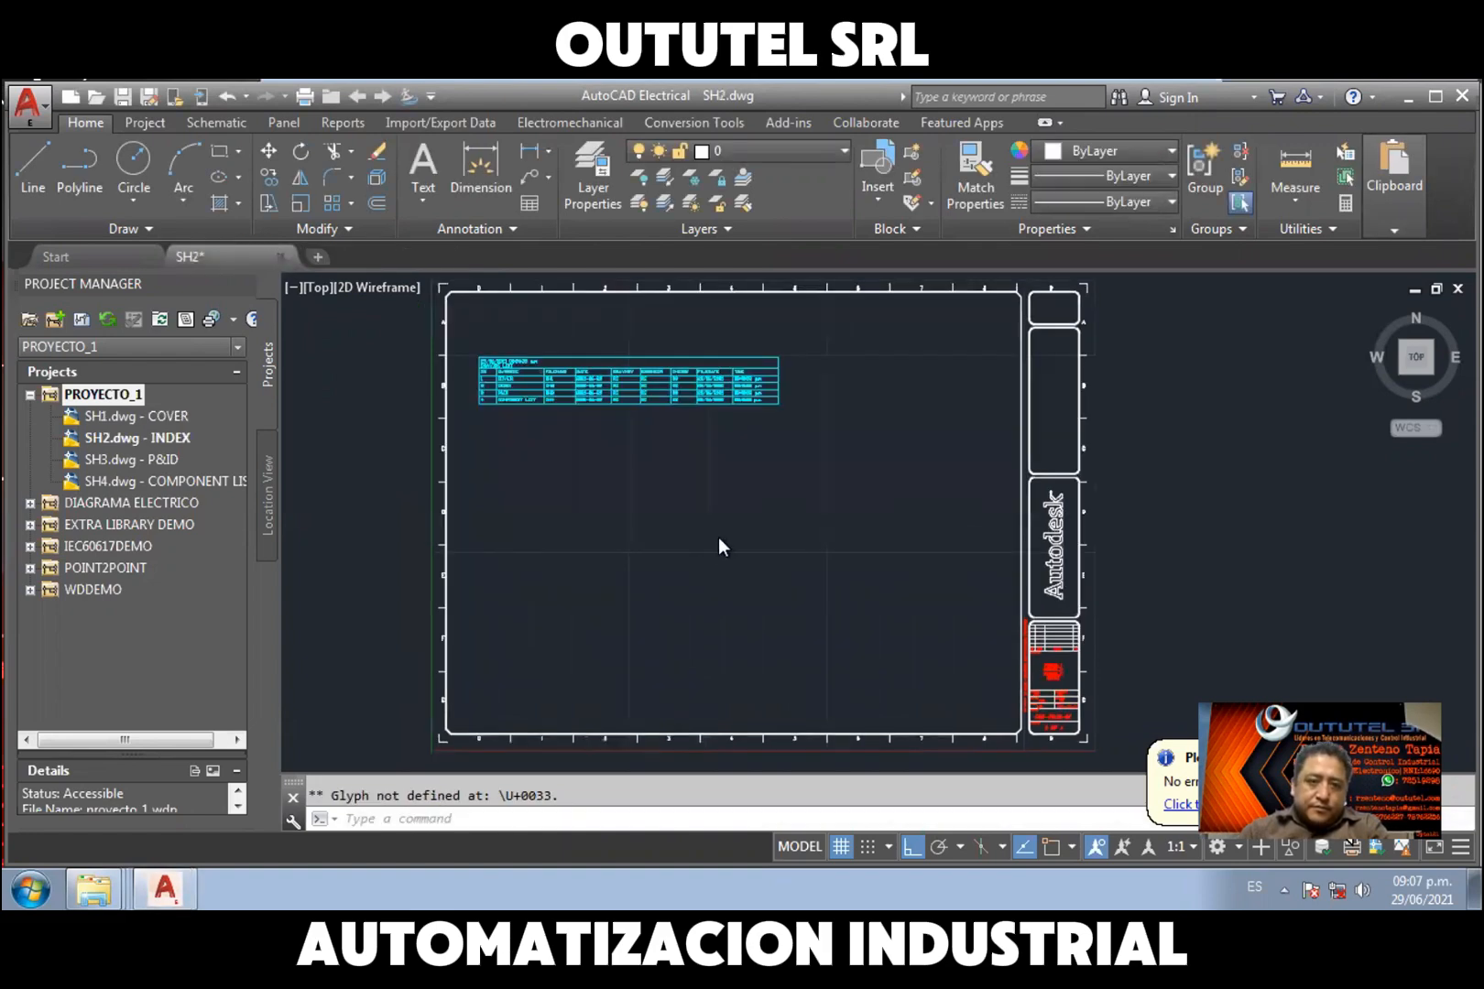
key("Escape")
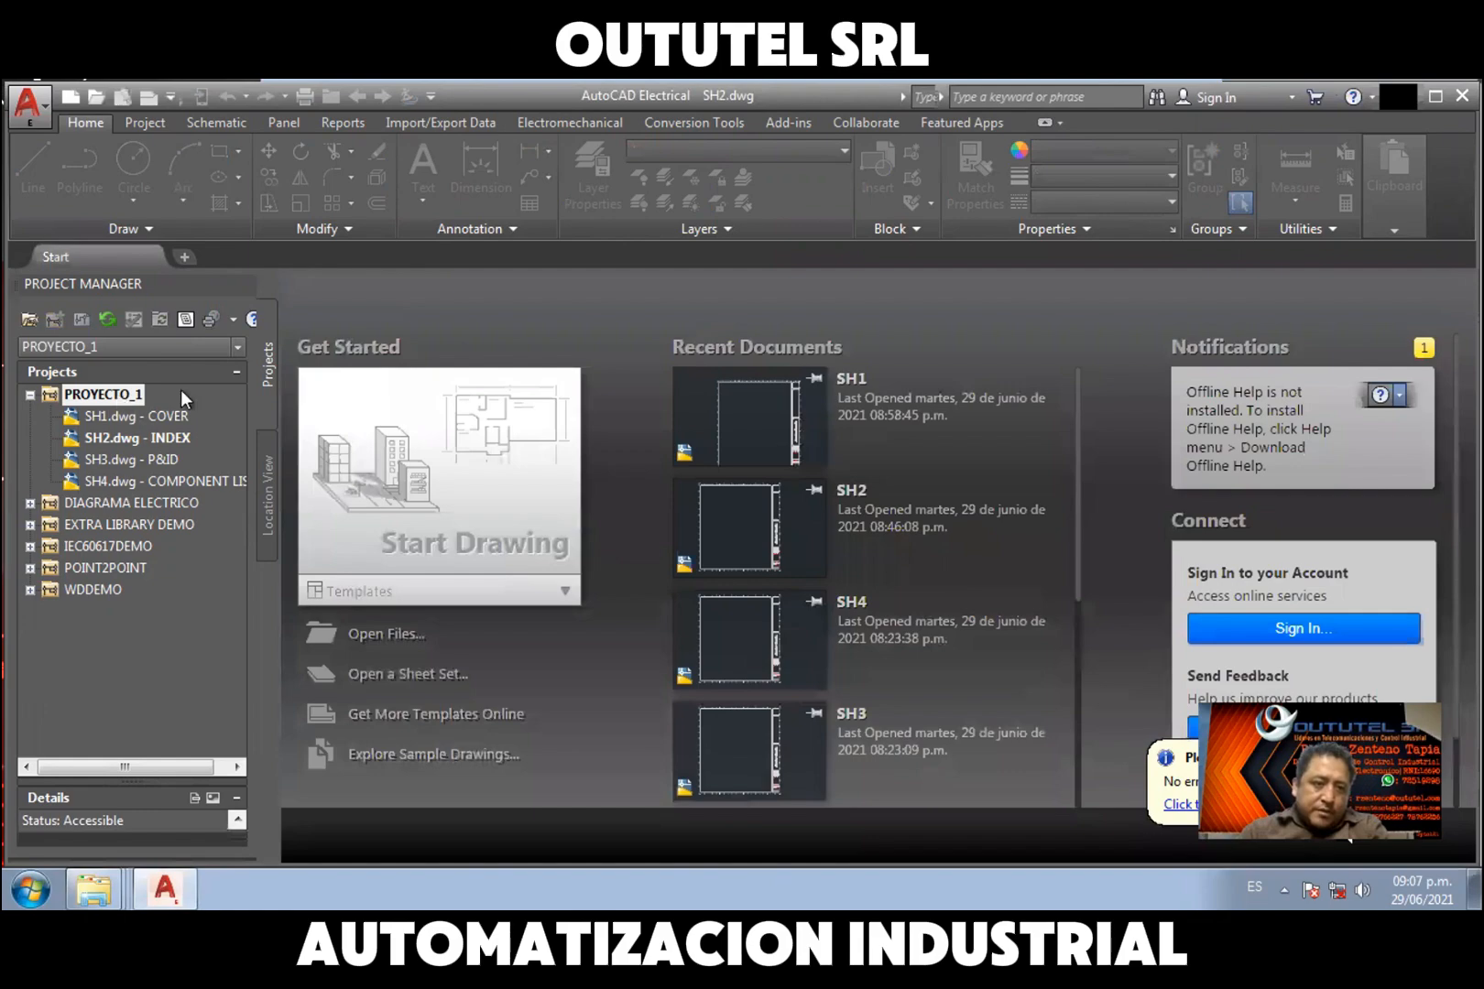
right_click(119, 395)
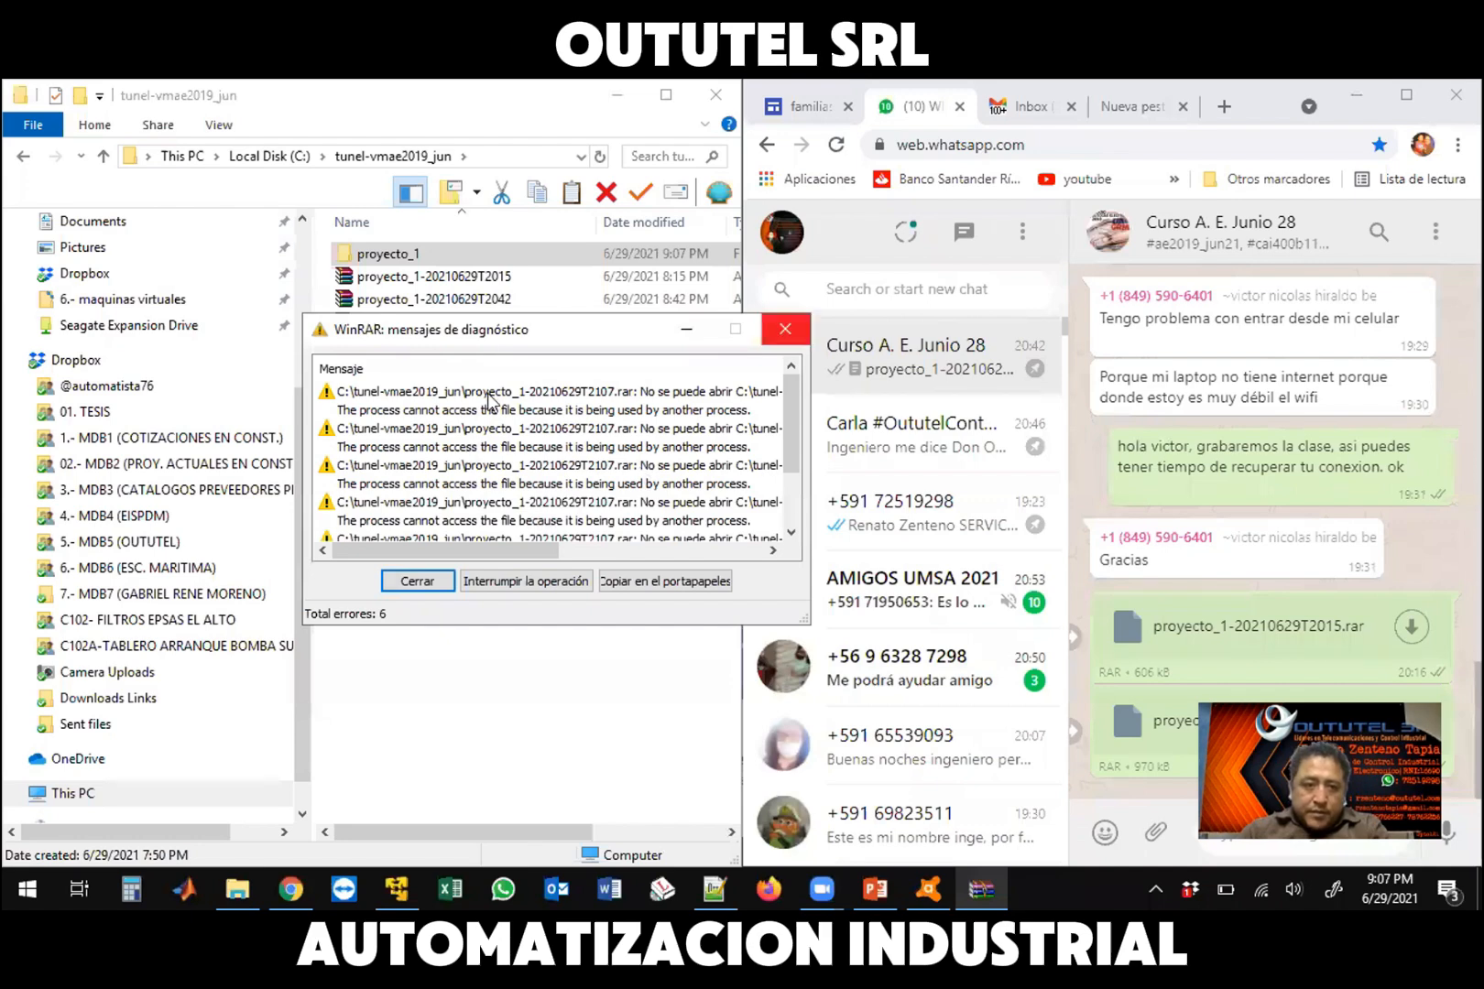
Return to File Explorer, dismiss the WinRAR diagnostic messages and delete the incomplete proyecto_1-20210629T2107 archive
left_click(489, 394)
left_click(469, 328)
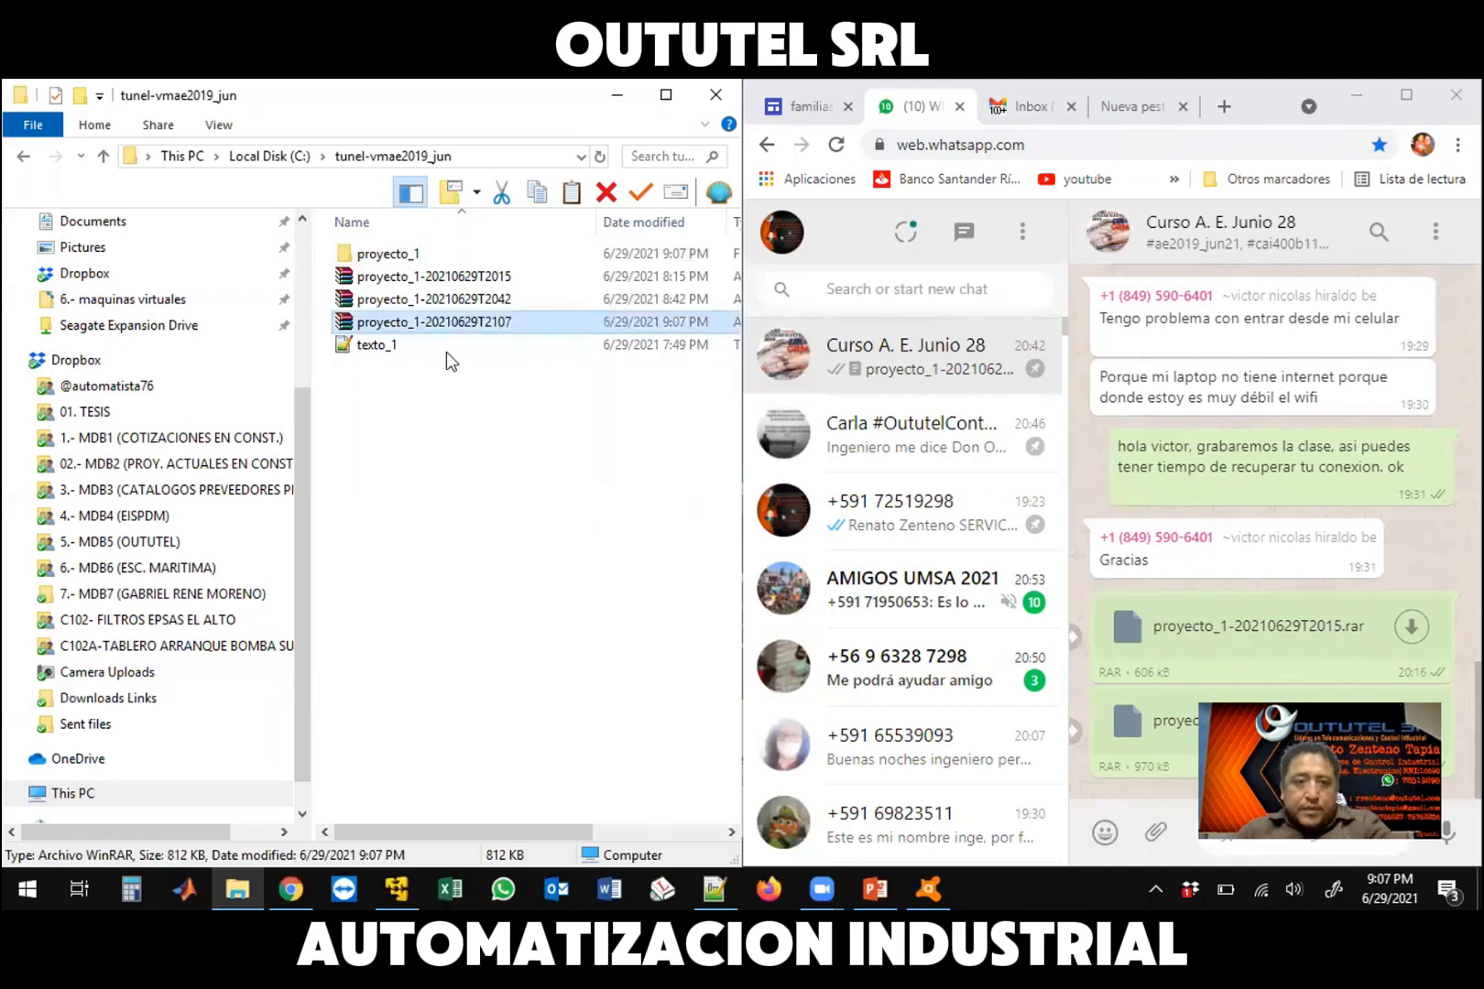
key("Delete")
Compress the proyecto_1 folder again into a RAR archive named proyecto_1-20210629T2107.rar
right_click(387, 257)
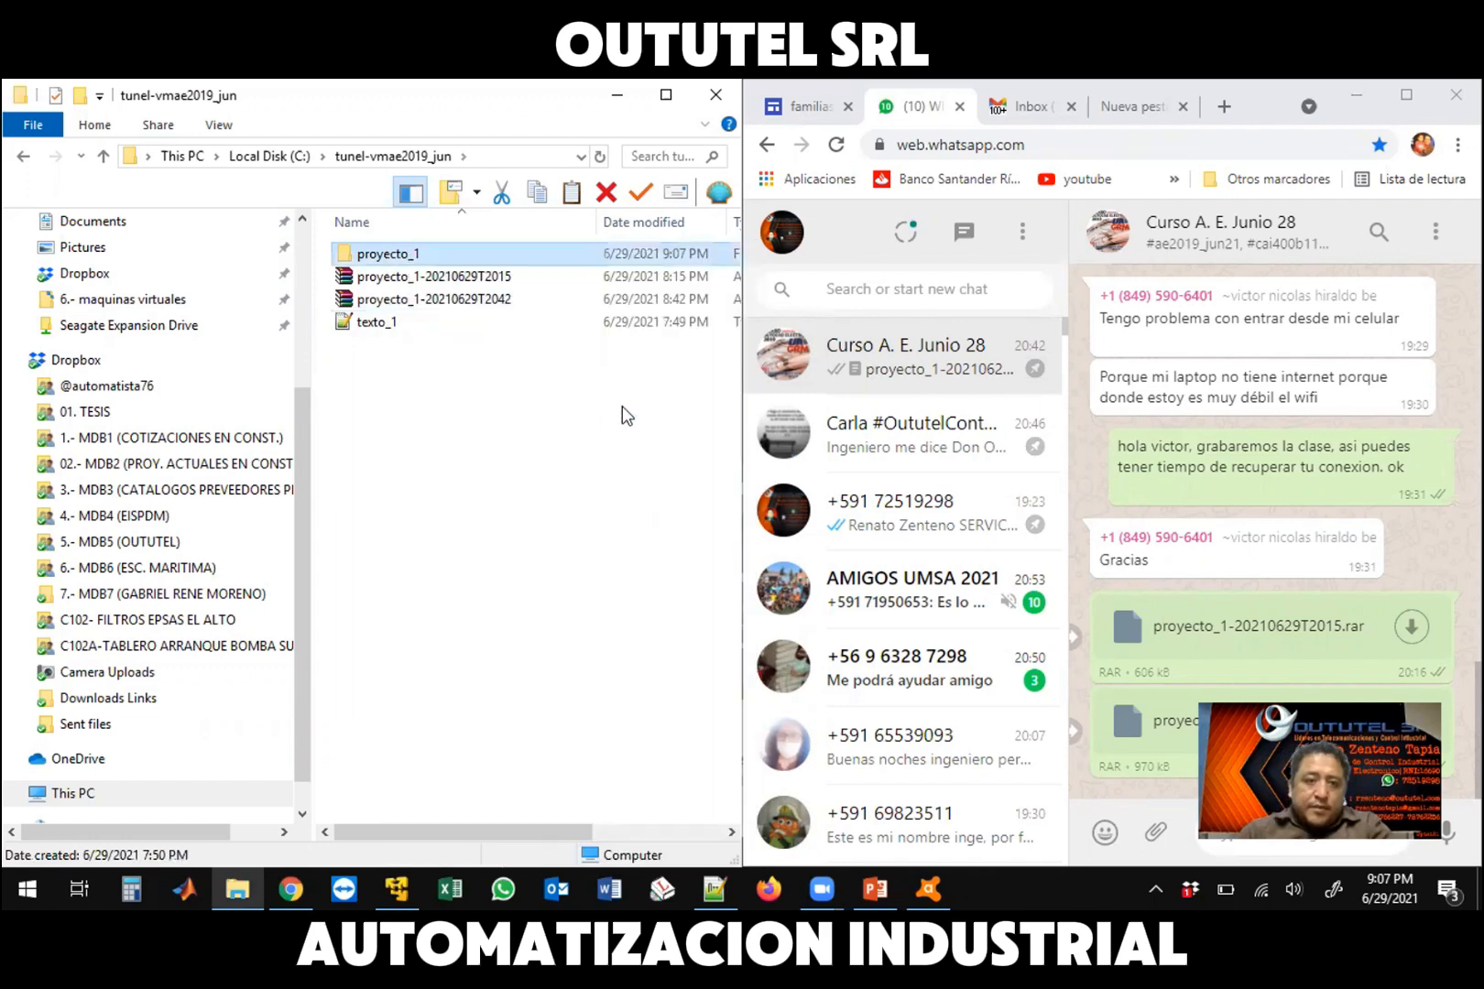
left_click_drag(552, 351, 772, 469)
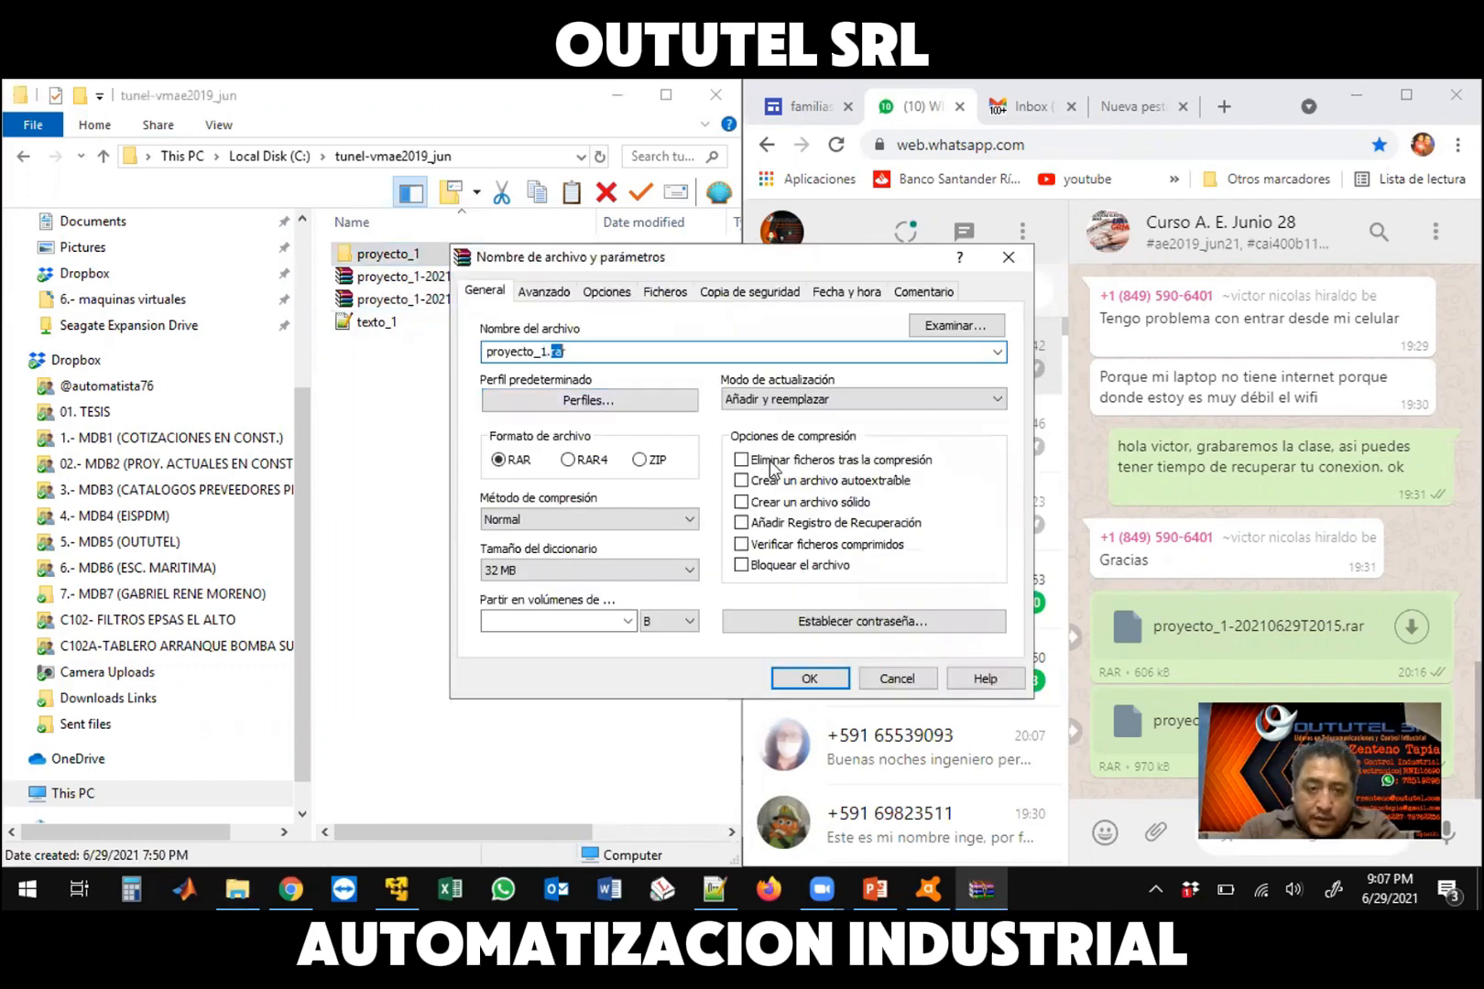
key("Left")
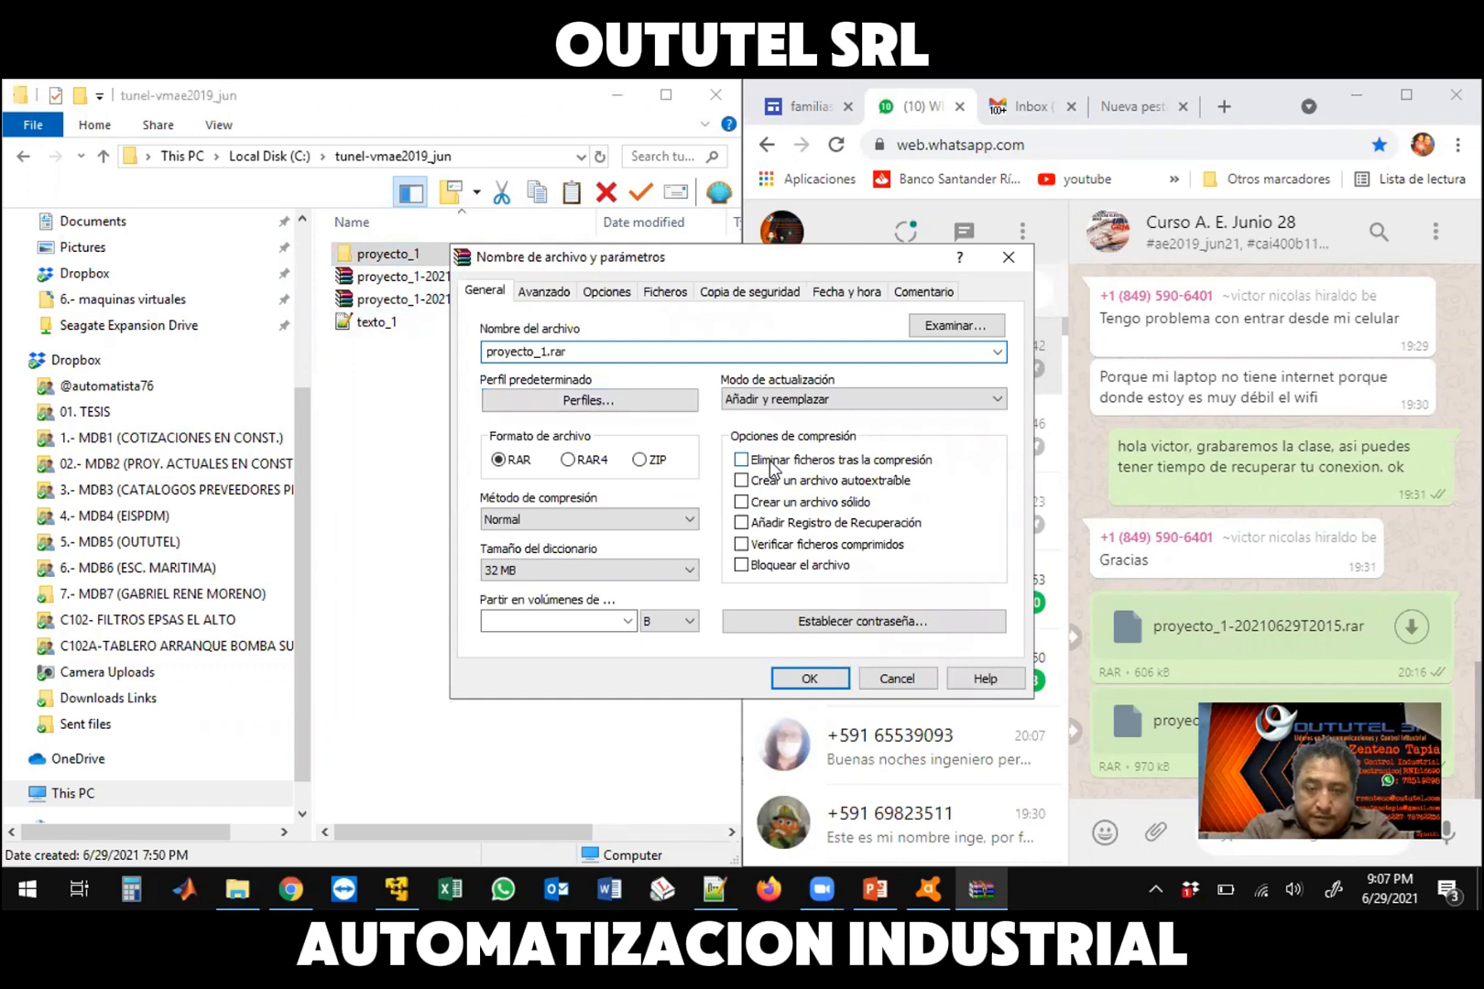
type("-")
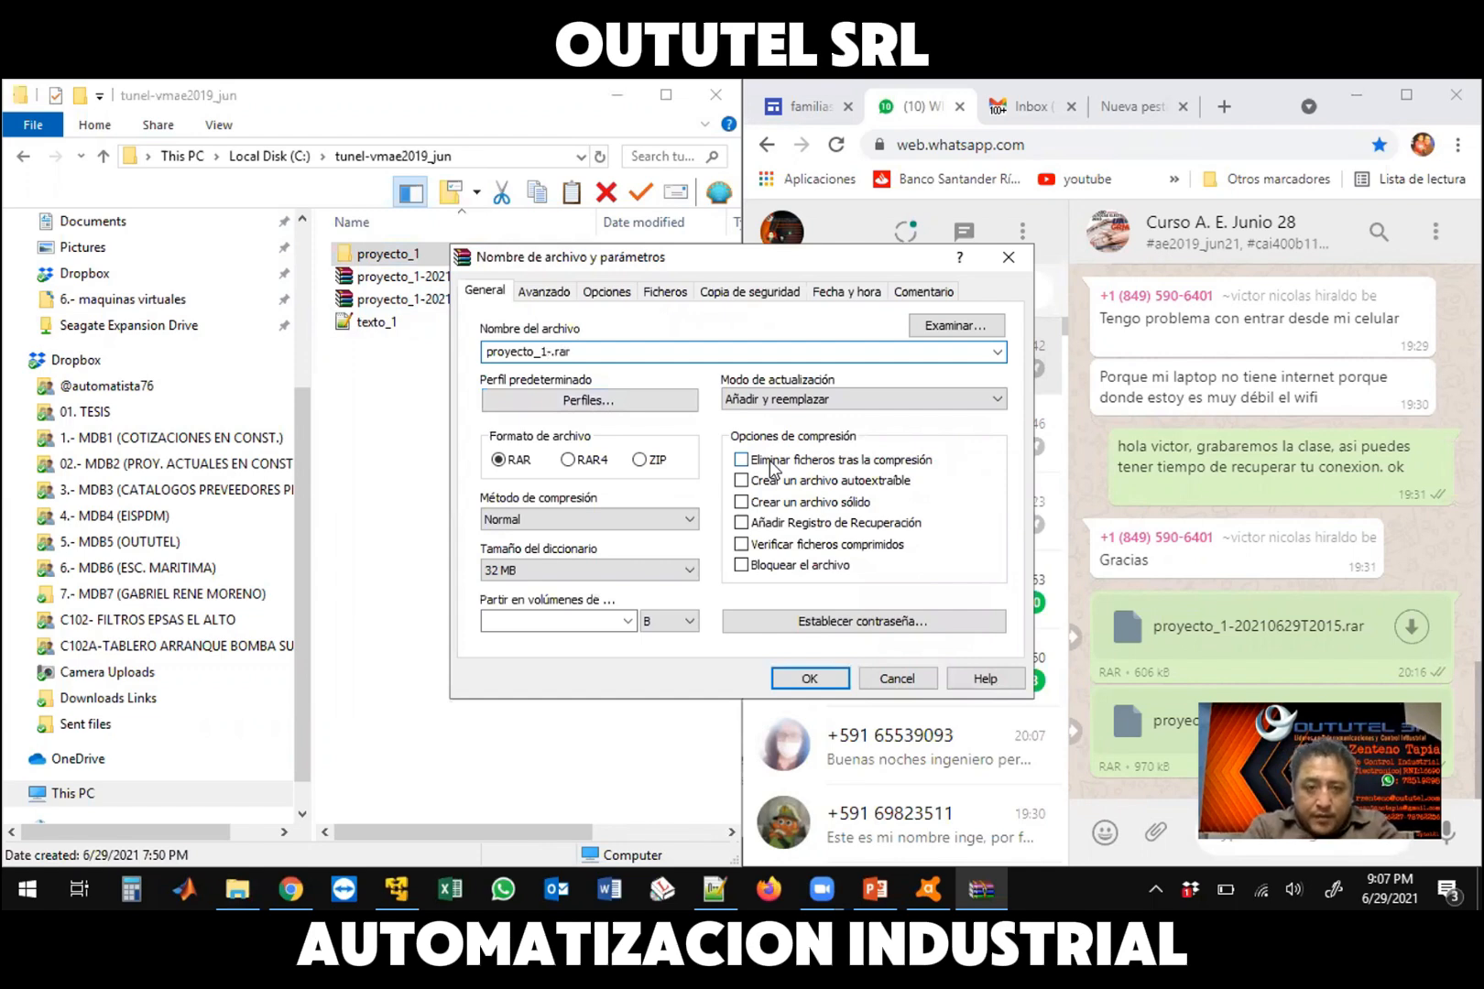
type("20210")
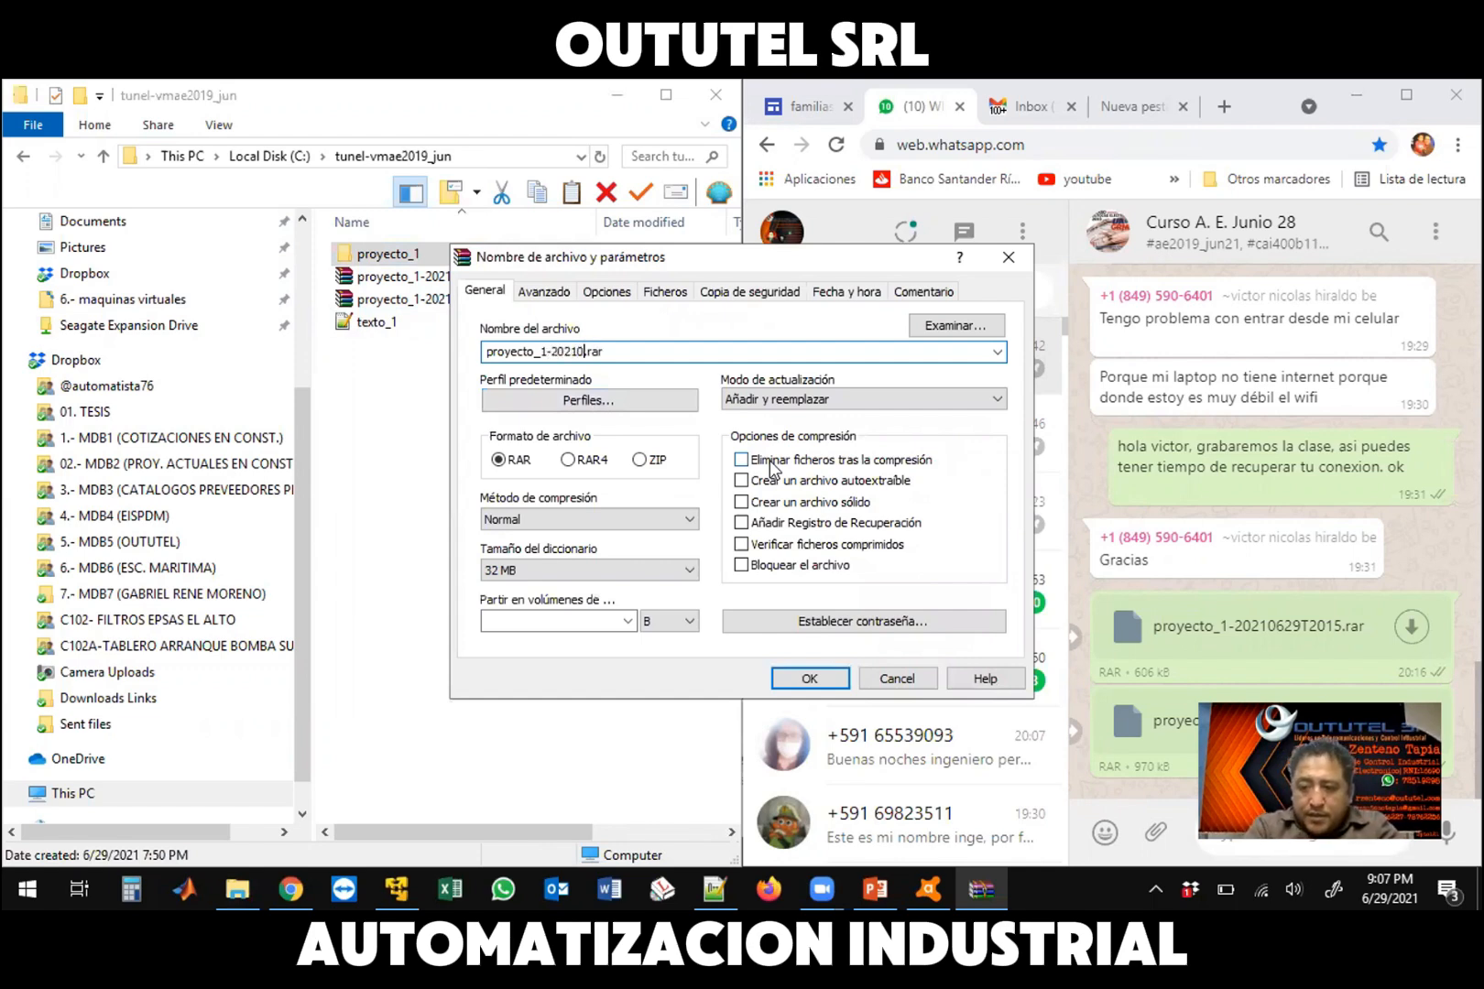
type("629")
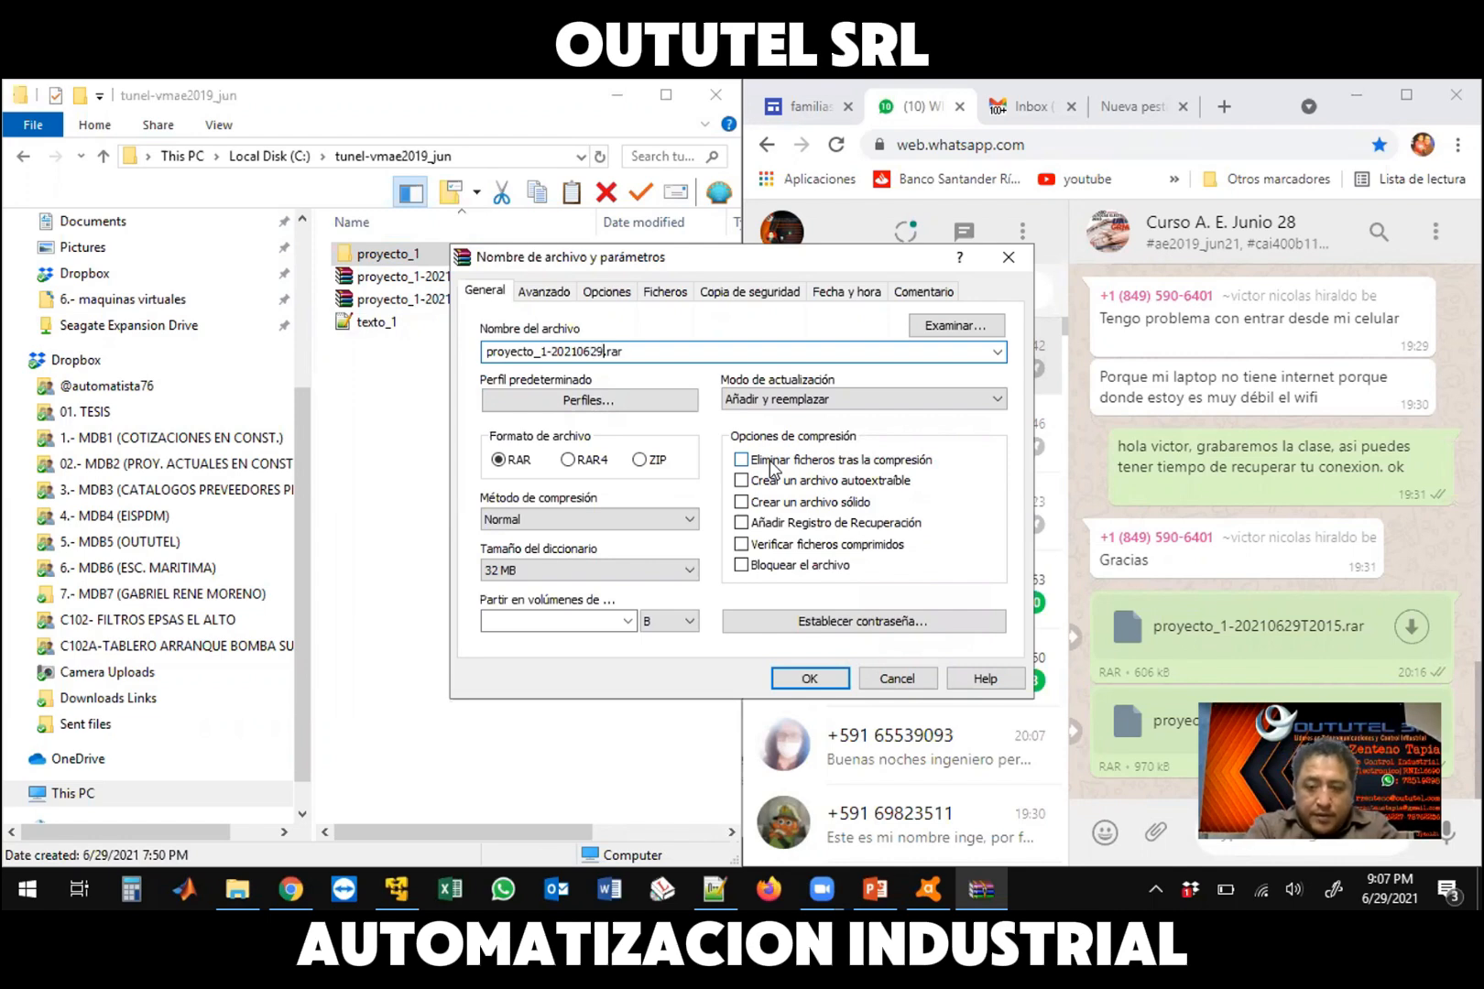
type("T2")
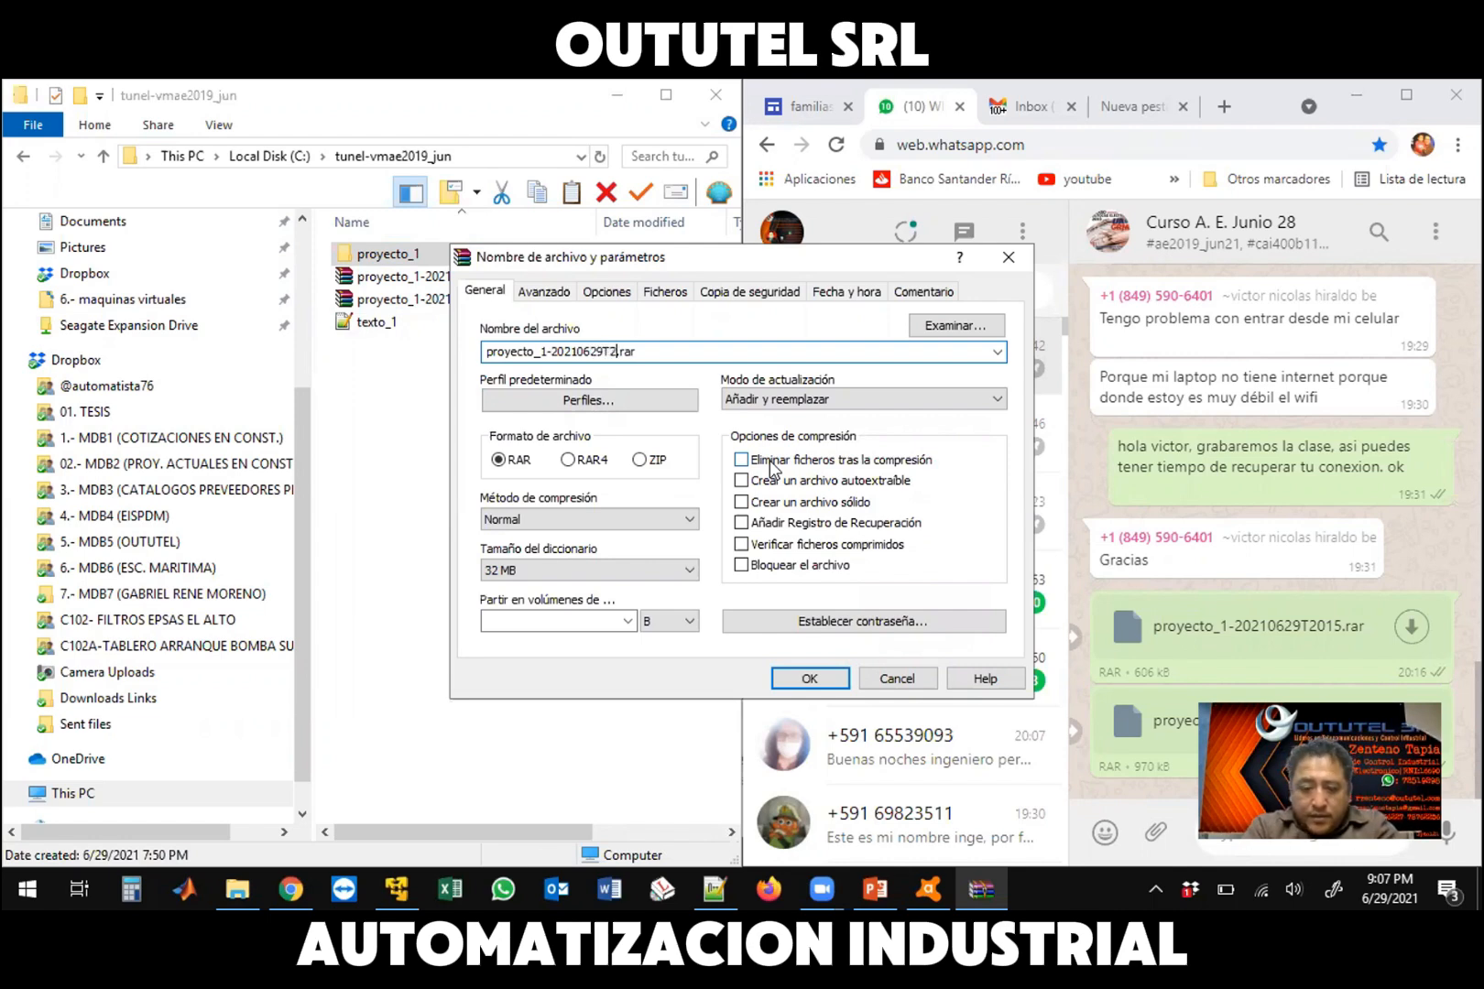
type("1")
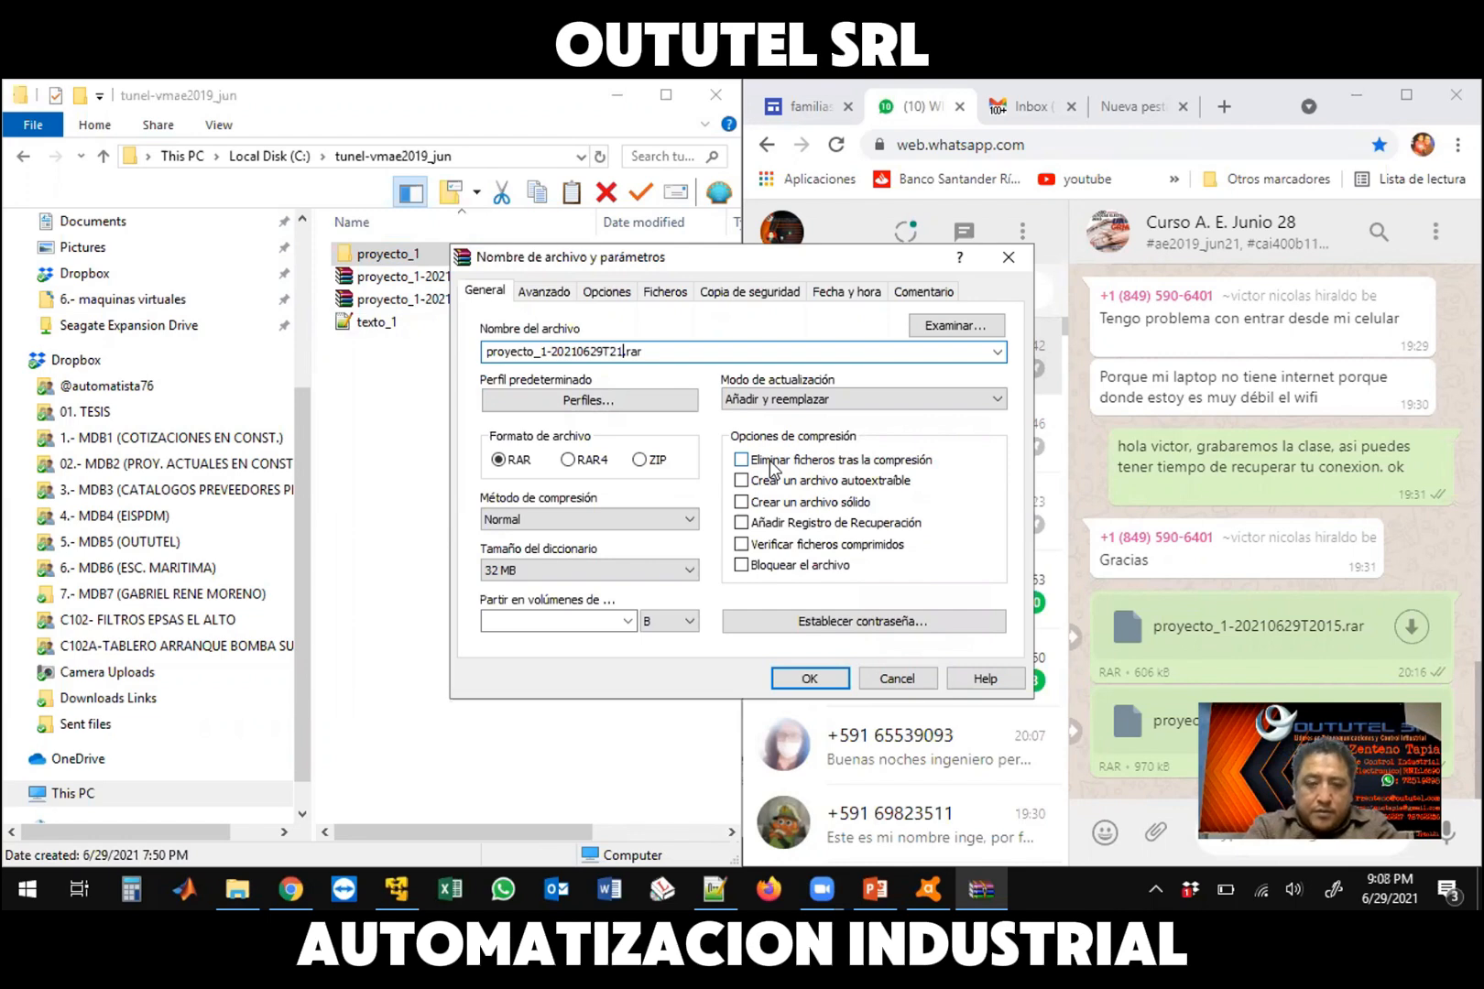
type("07")
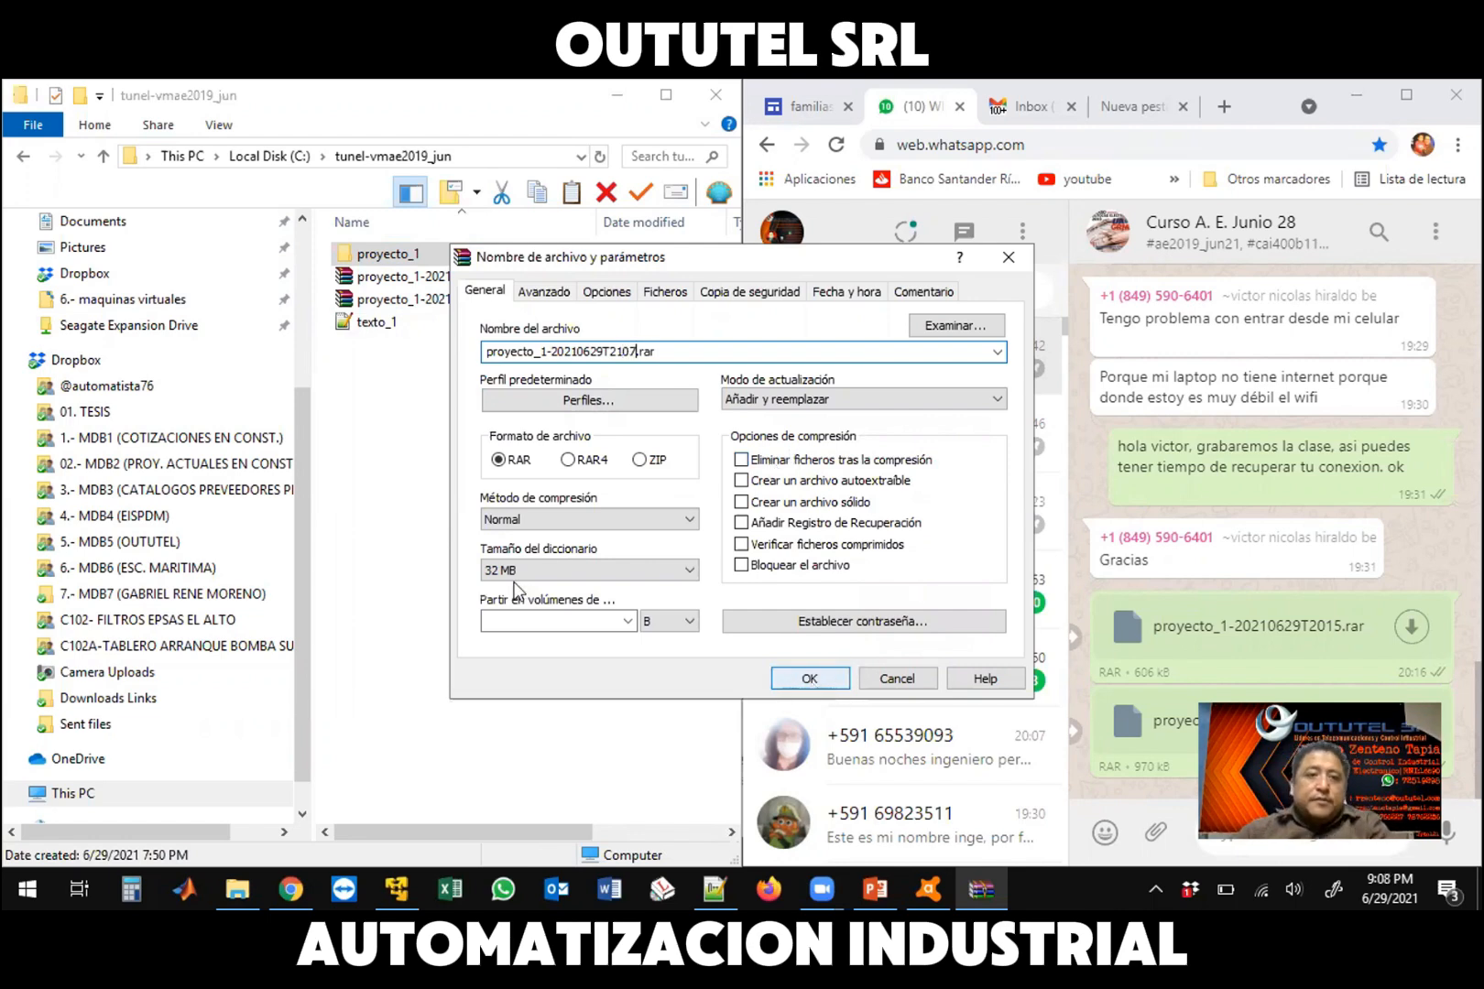
key("Return")
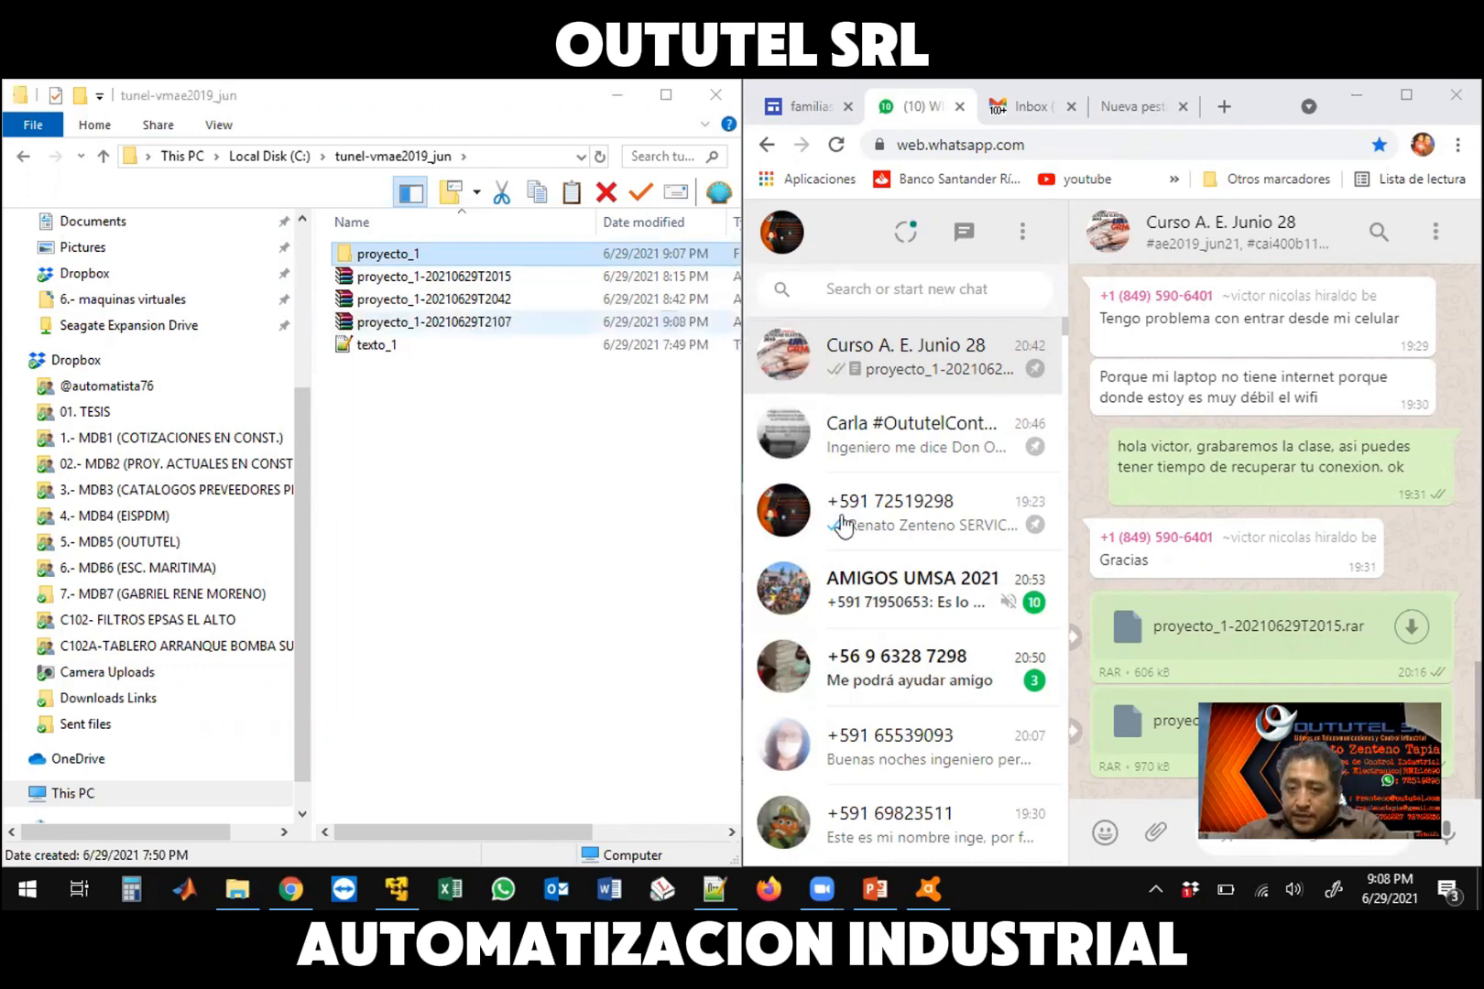
Send the proyecto_1-20210629T2107 archive to the Curso A. E. Junio 28 group in WhatsApp Web
left_click(477, 322)
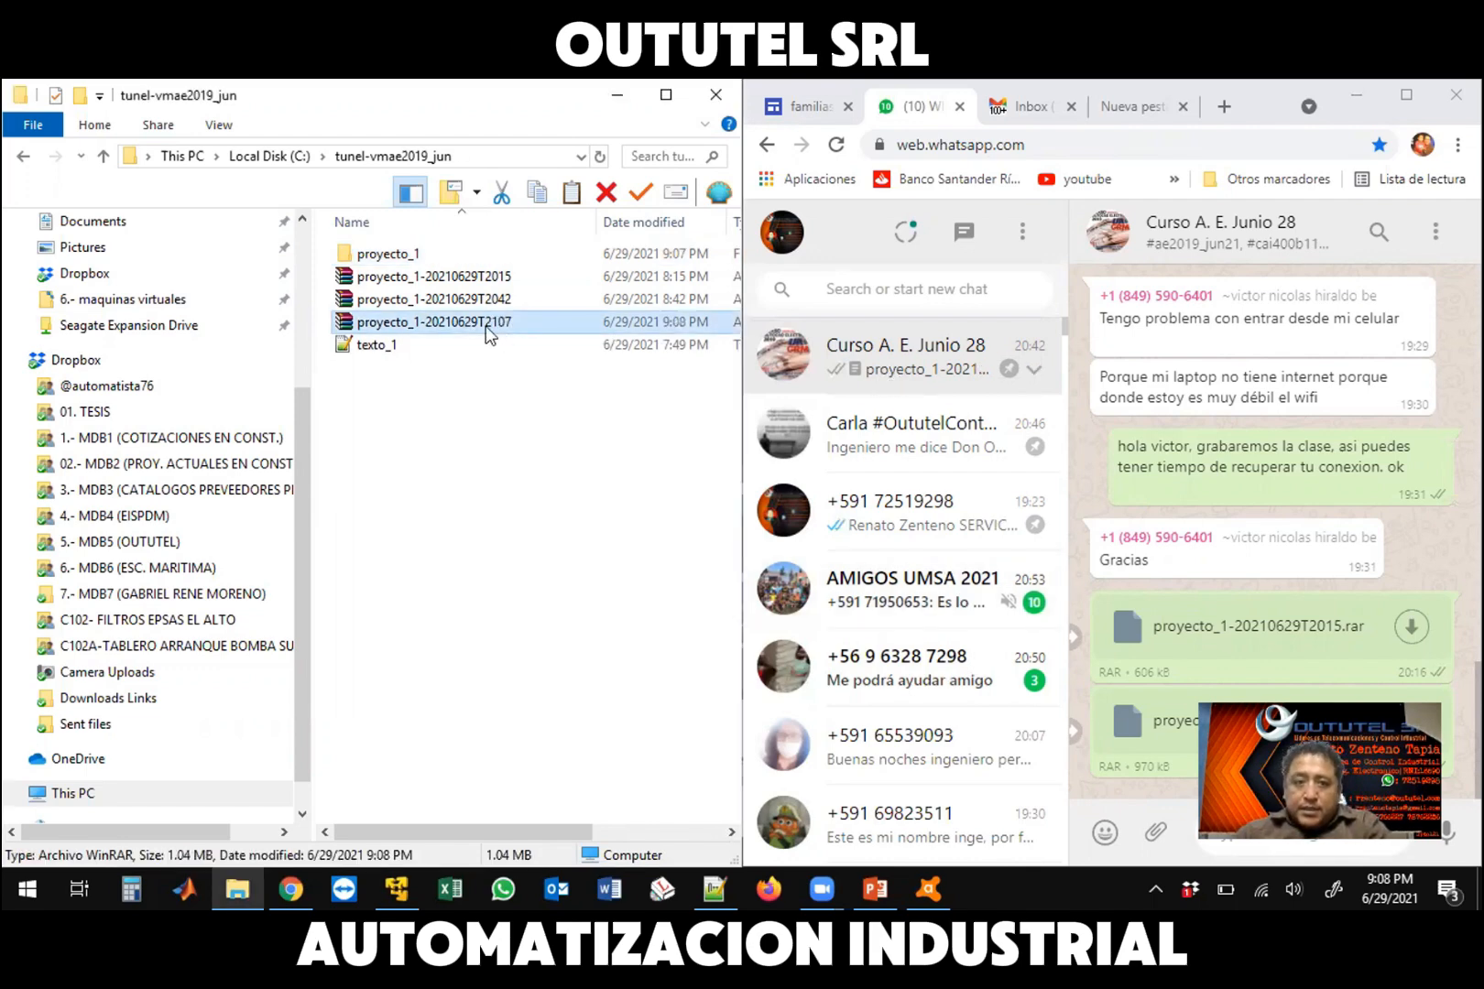
key("alt+Tab")
left_click_drag(1339, 539, 1384, 547)
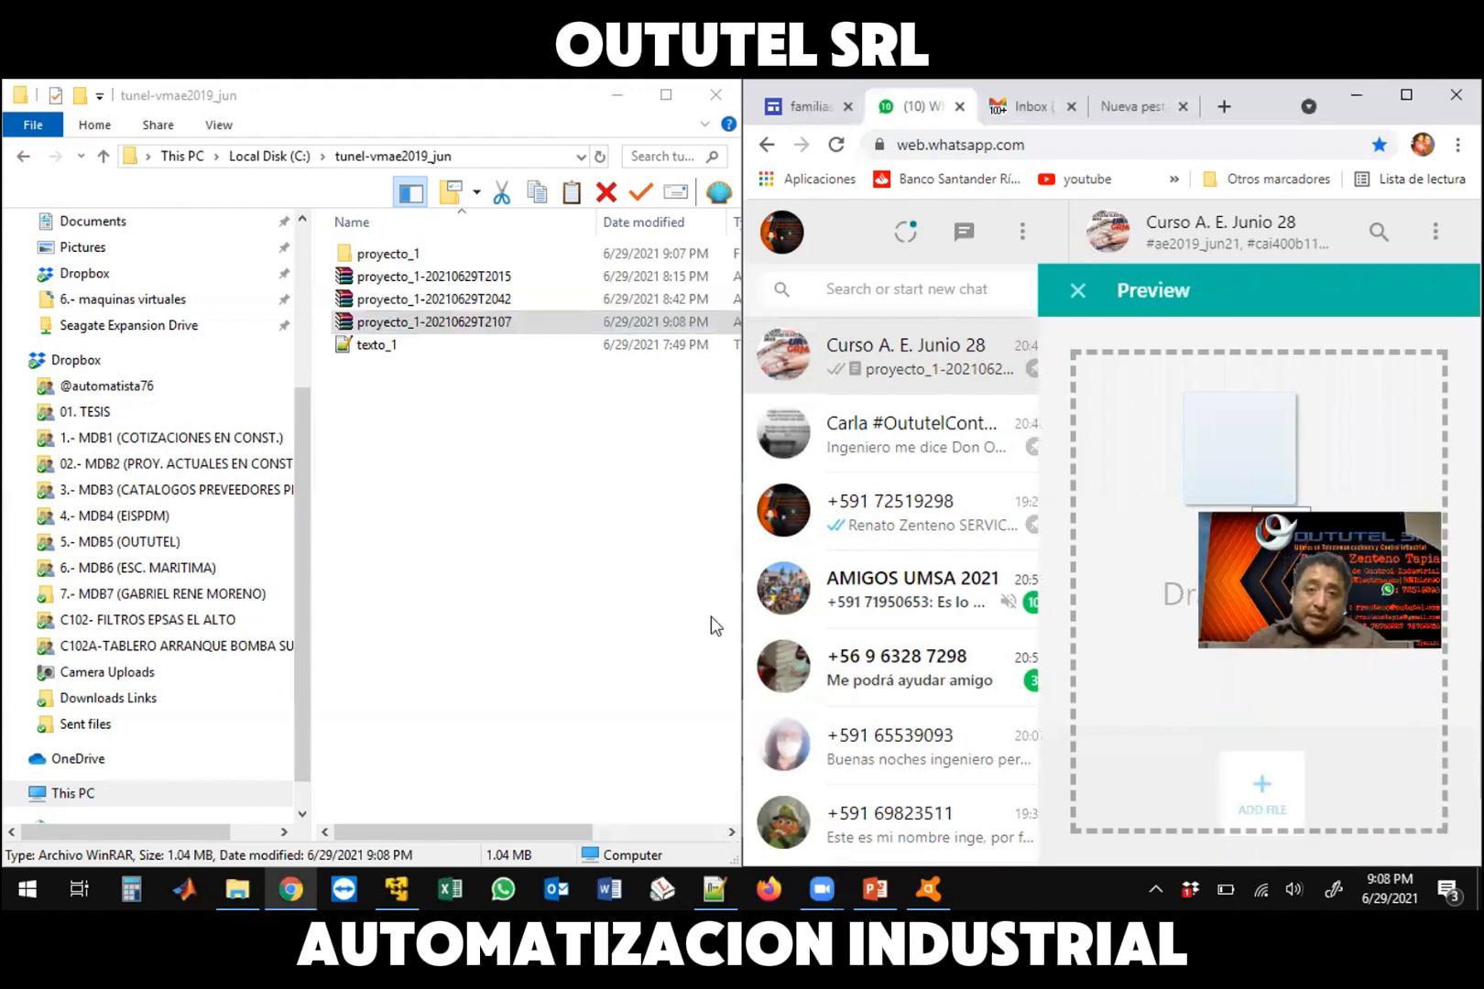
key("Return")
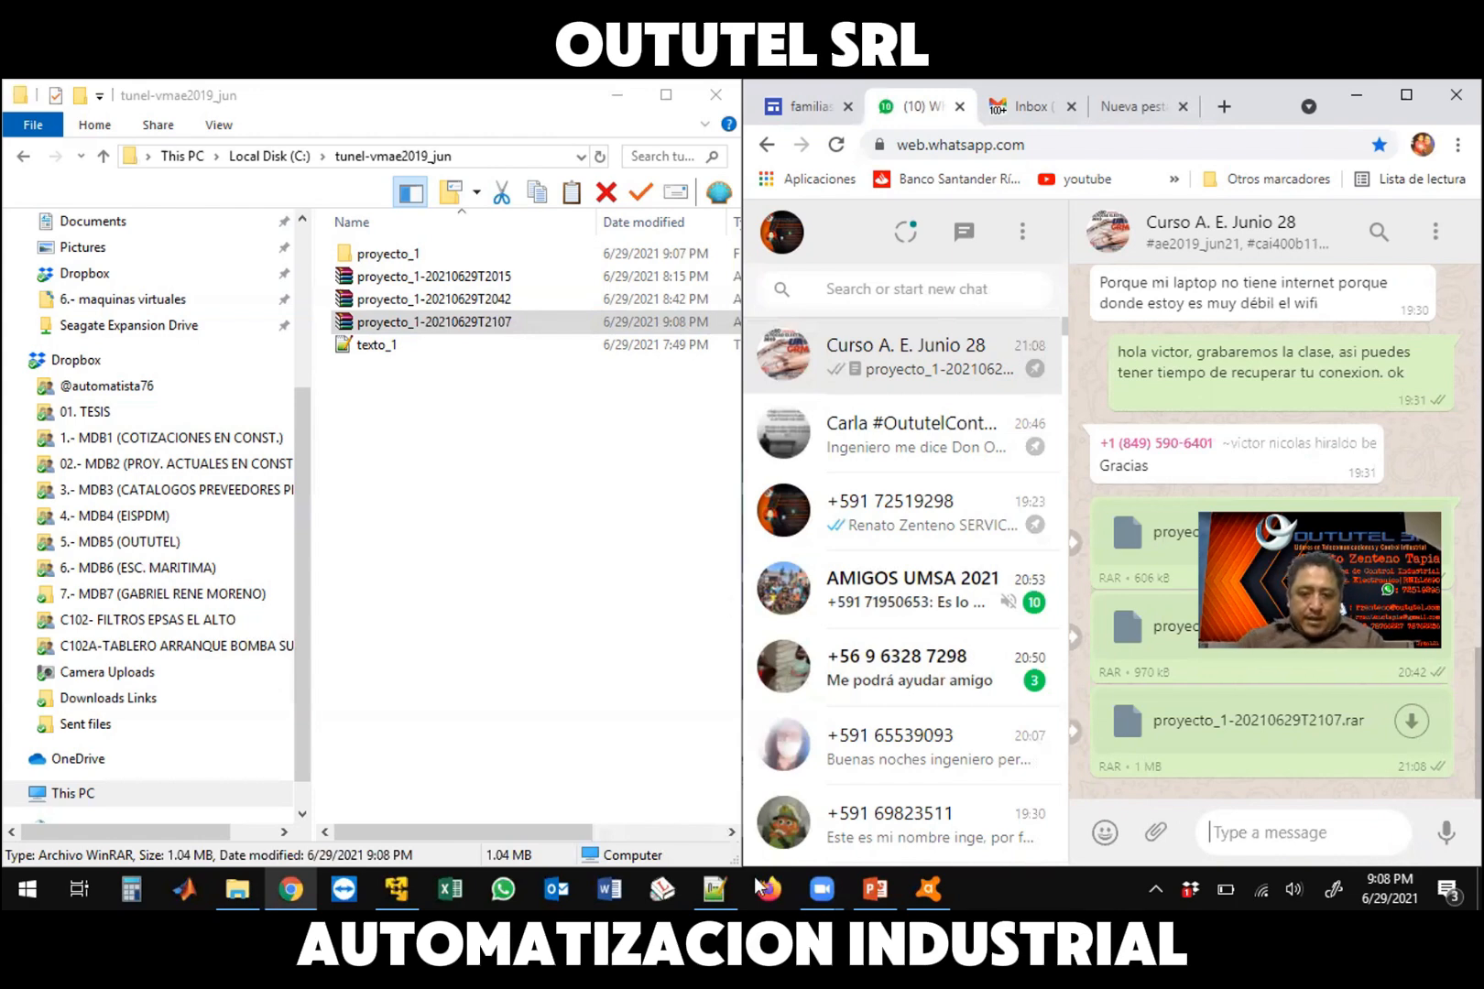
Switch to the PowerPoint course presentation and start the slide show from slide 21, CASO DE ESTUDIO
left_click(878, 887)
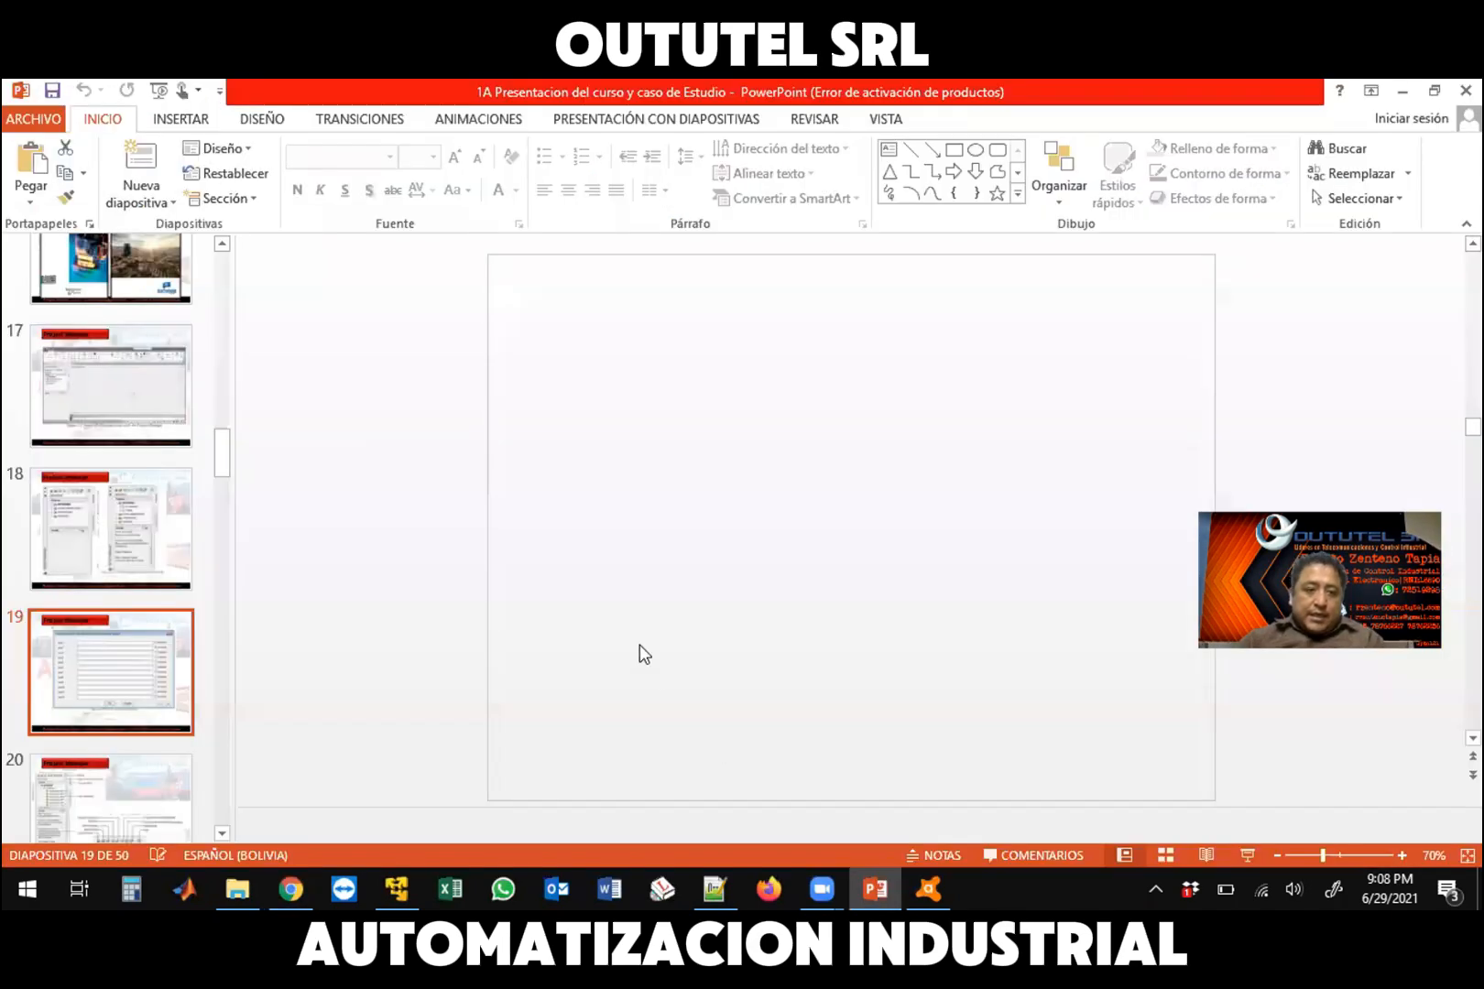
left_click(123, 681)
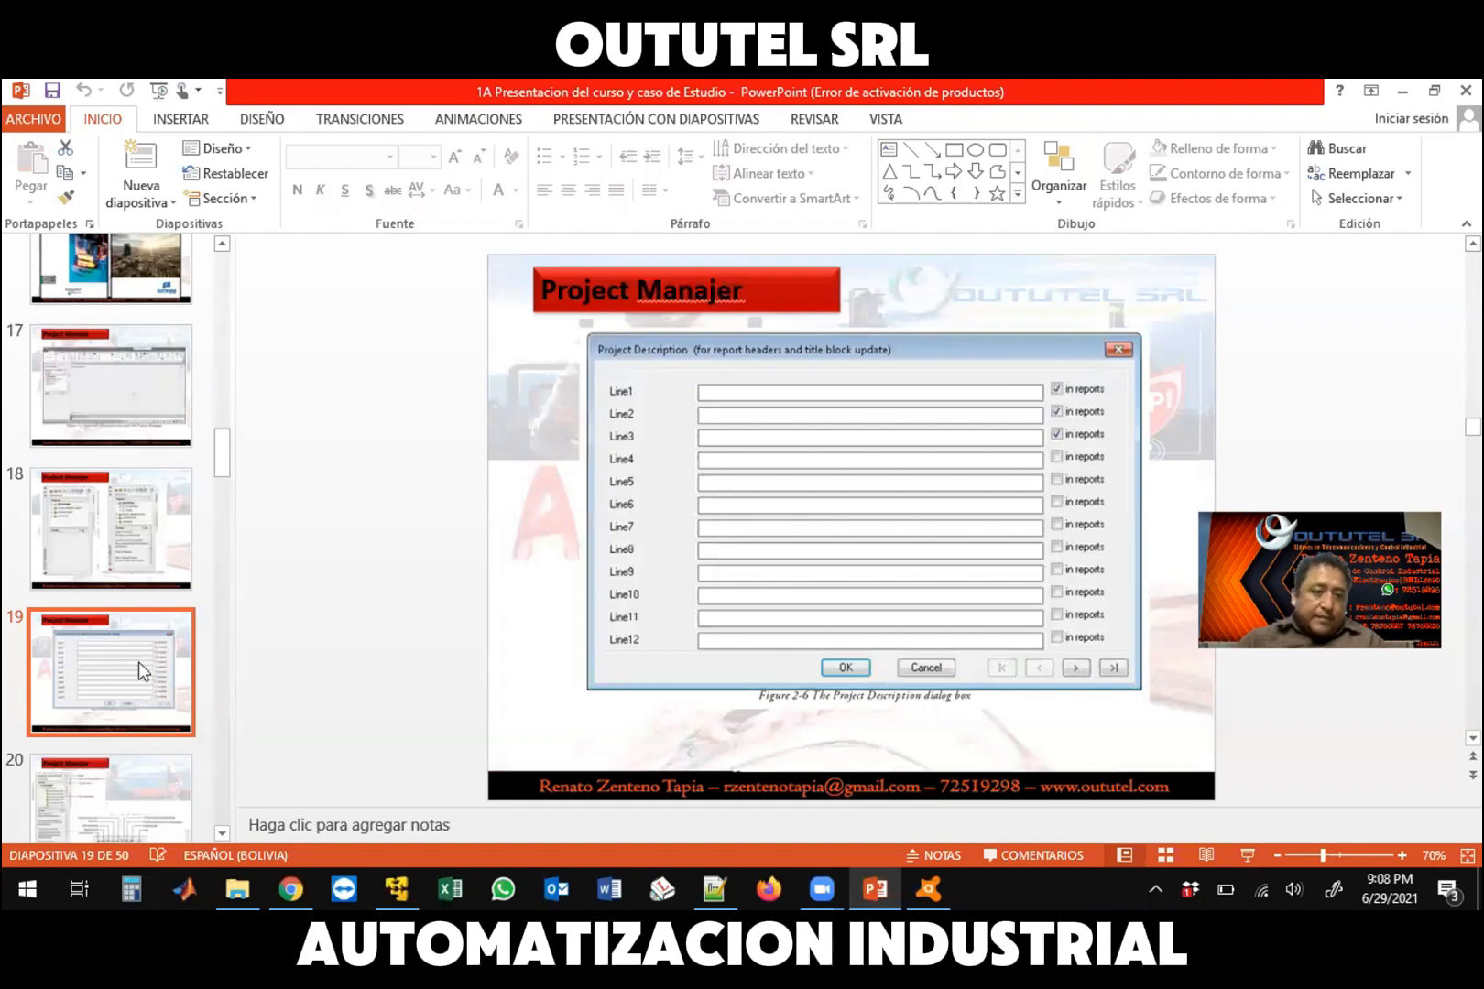
scroll(542, 632, "down", 2)
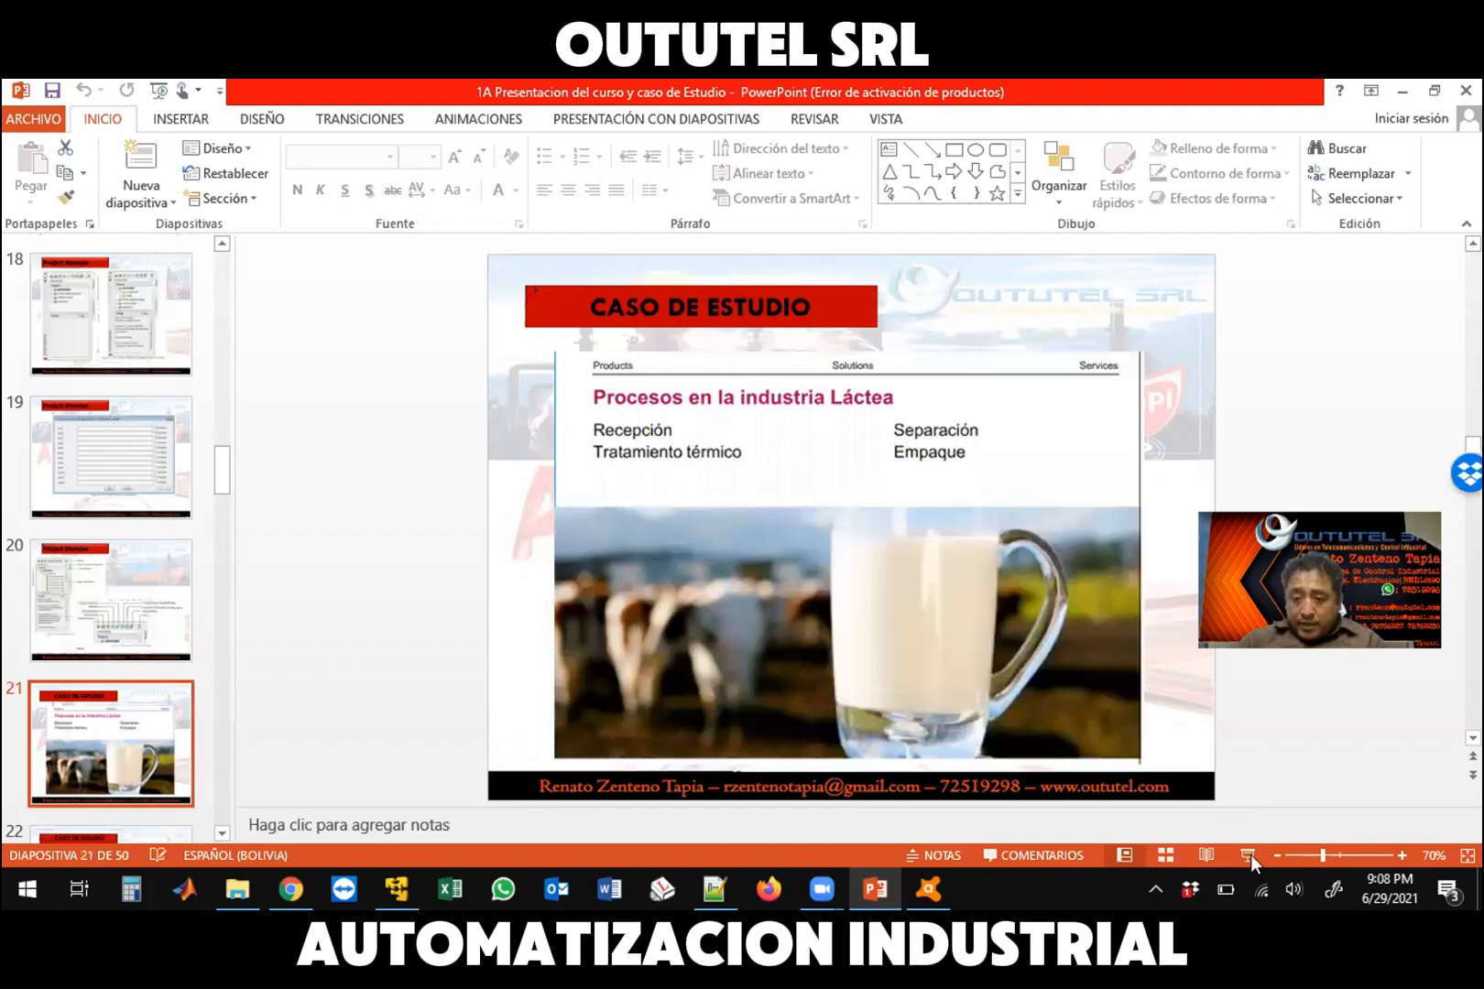
left_click(1249, 854)
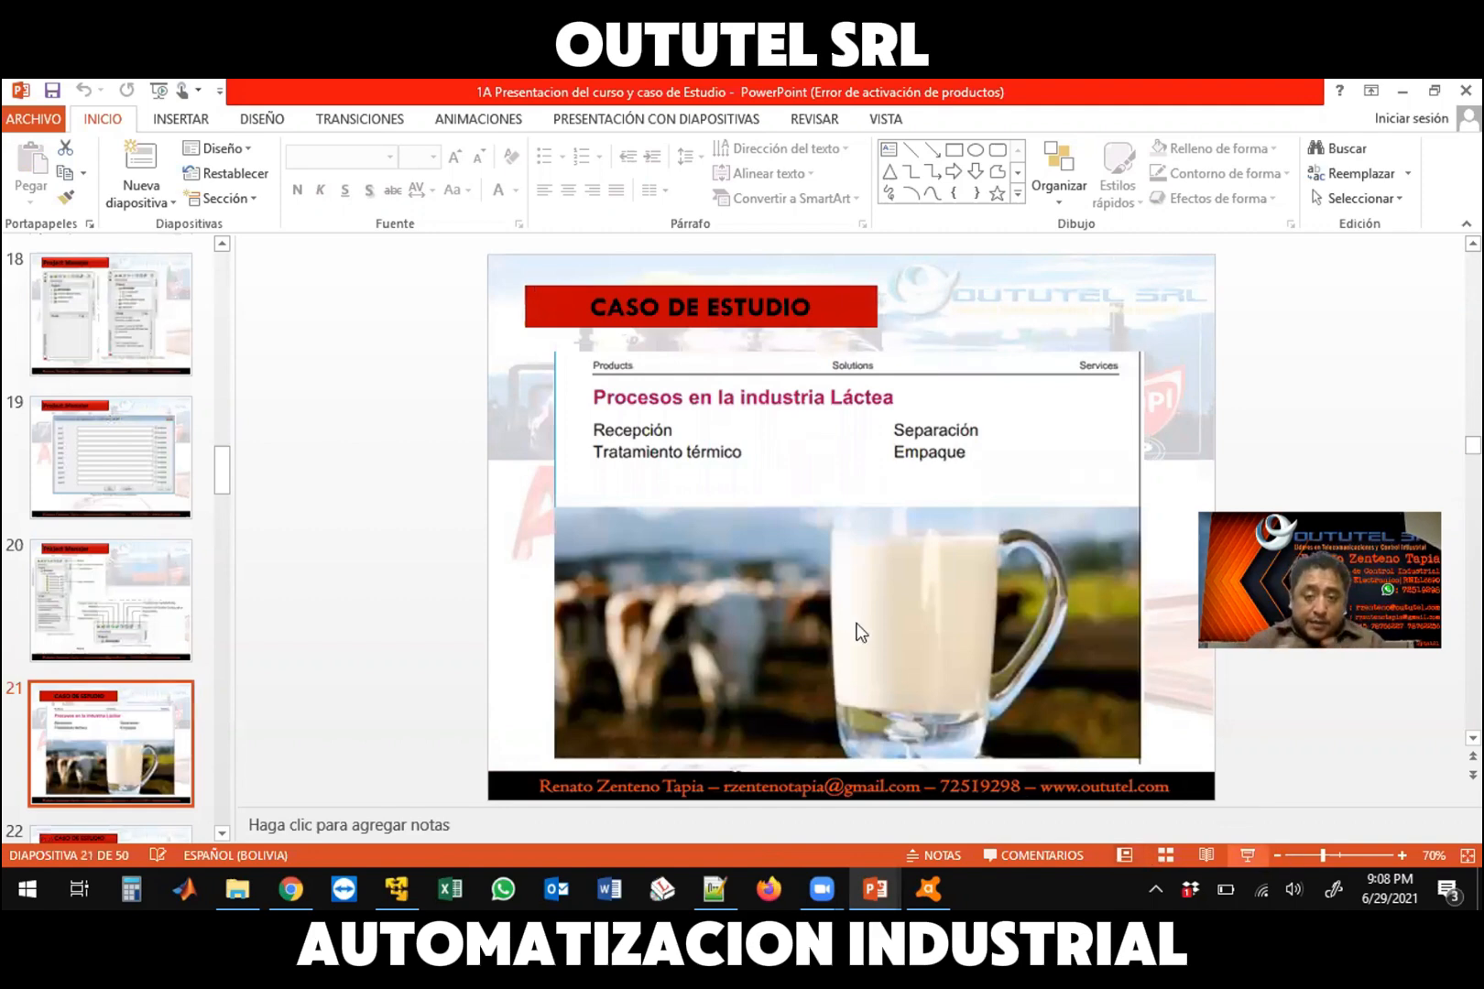